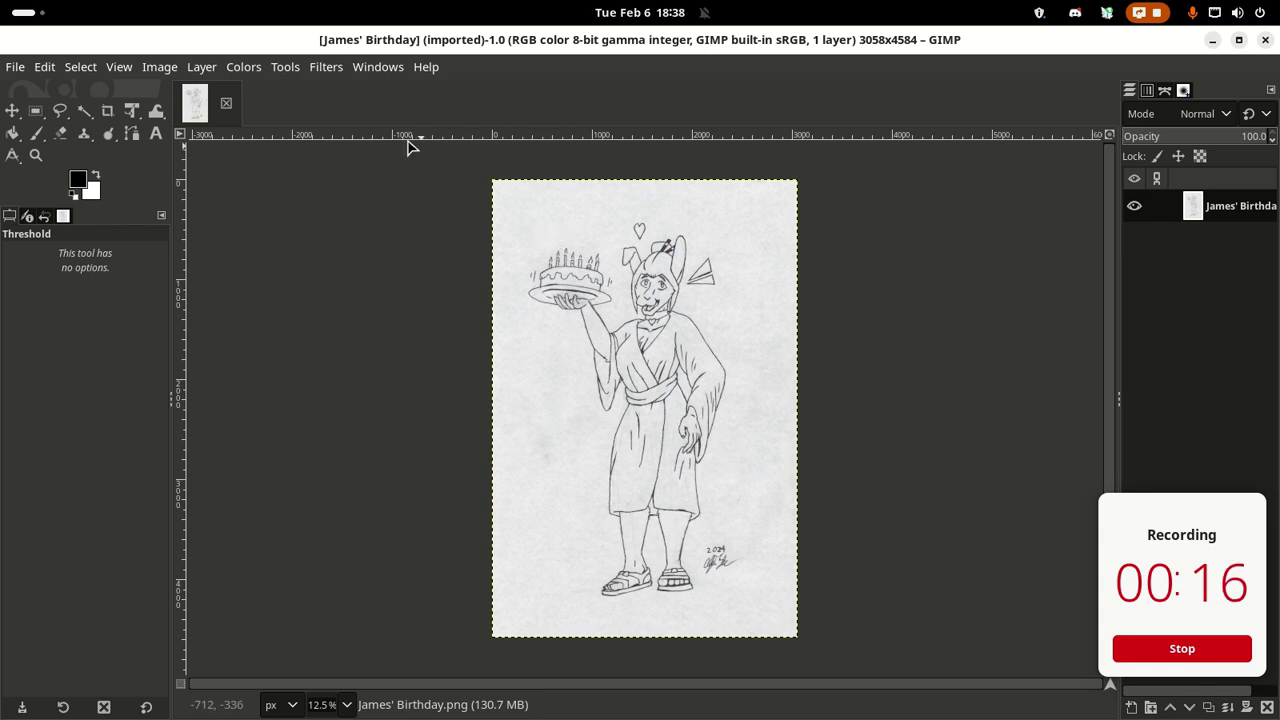
Step: Start the Threshold adjustment on the scanned drawing and set its lower limit to 204
left_click(206, 70)
mouse_move(246, 70)
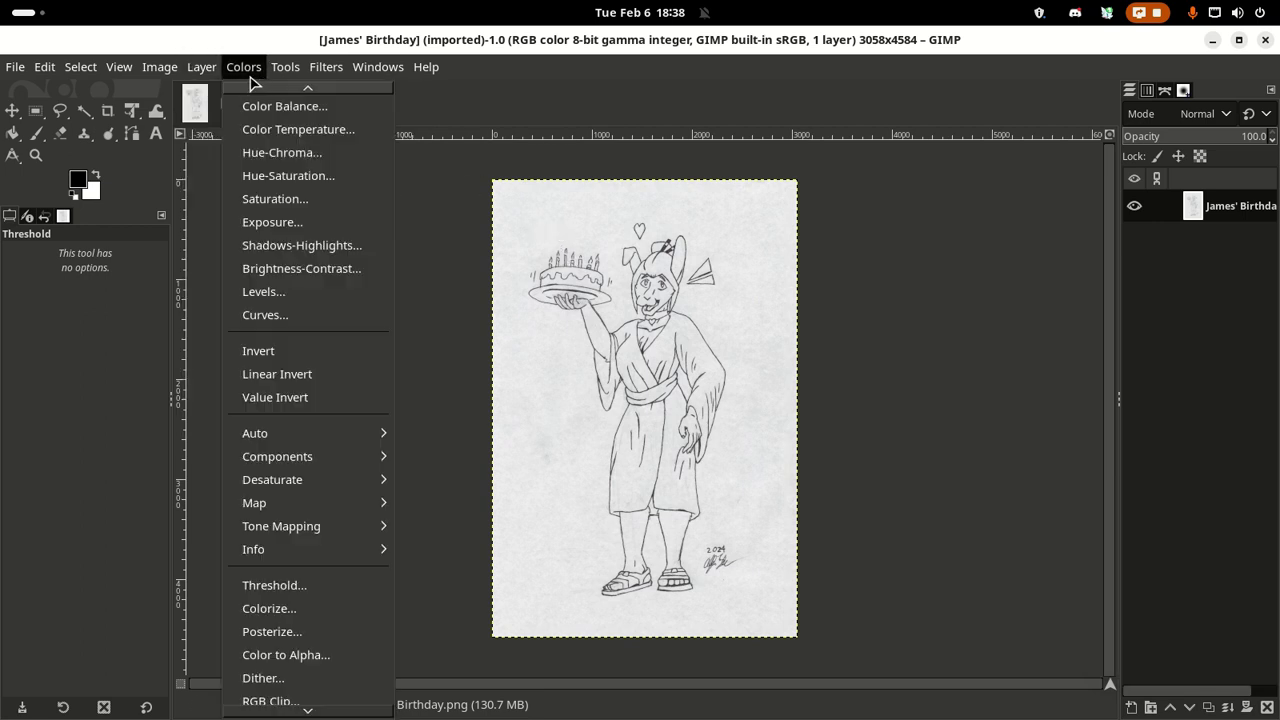
left_click(285, 587)
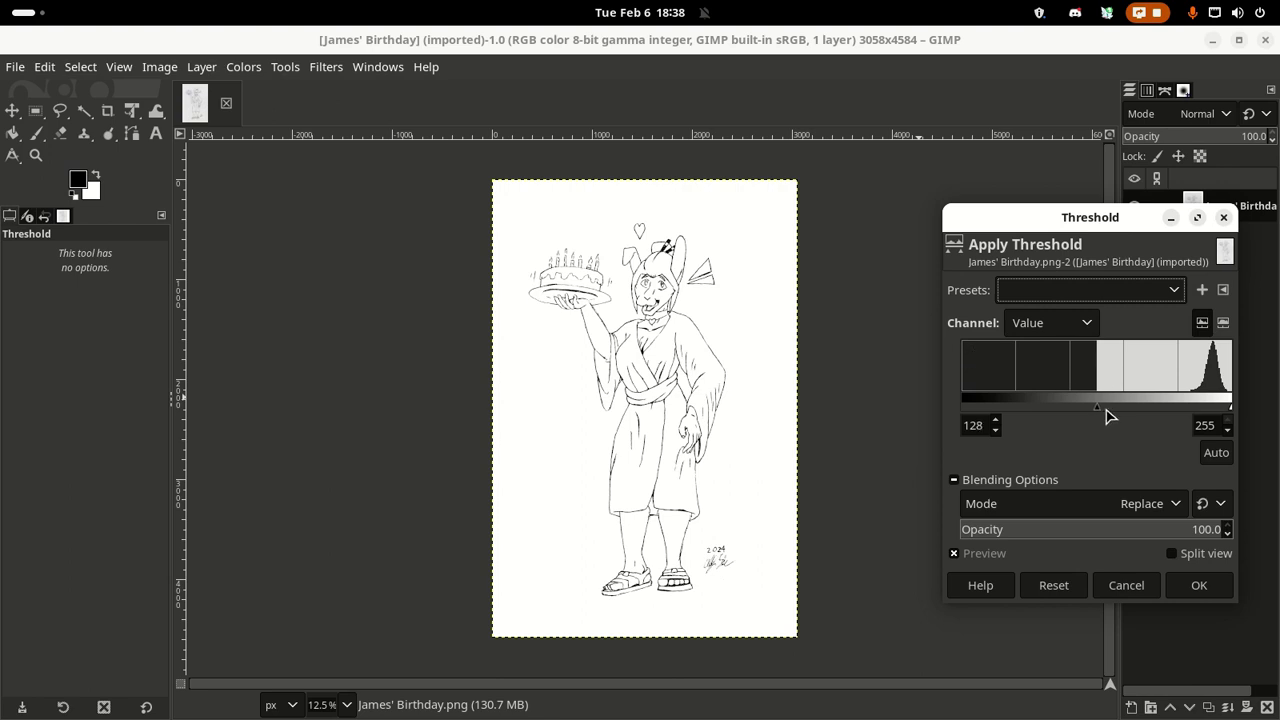
left_click_drag(1106, 409, 1178, 415)
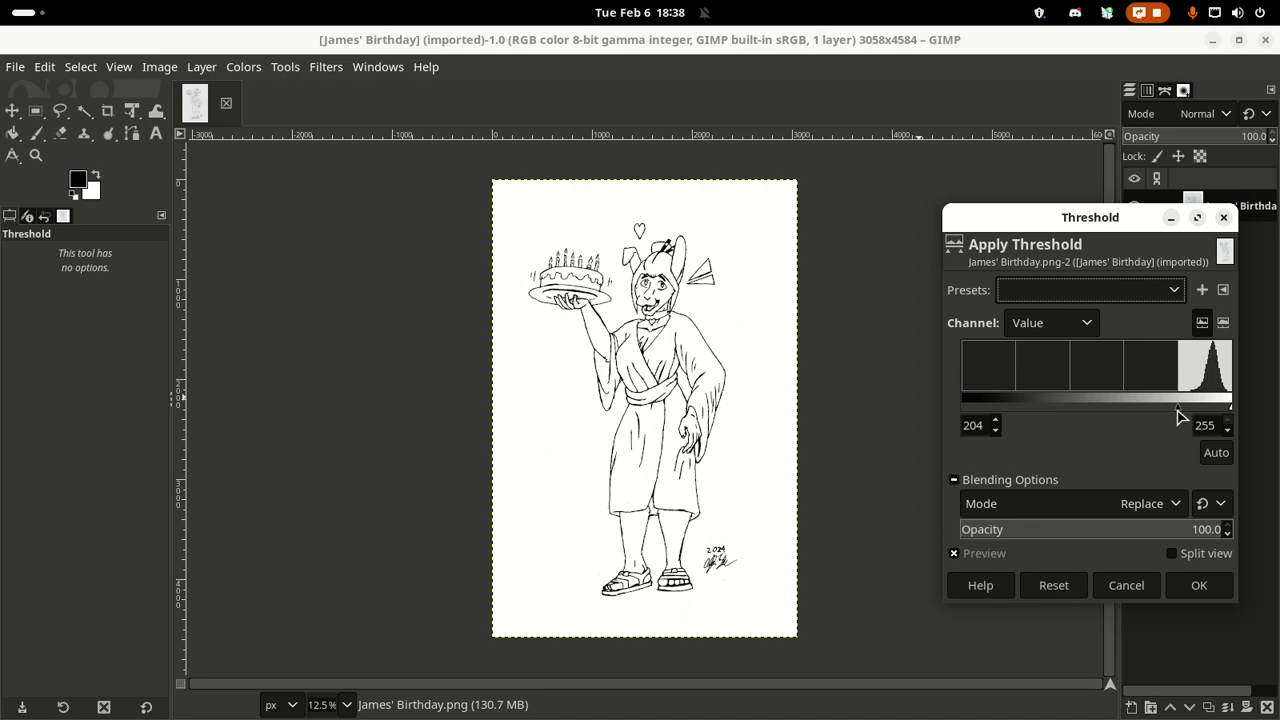
Step: Set the lower threshold limit to 191 to reduce the specks around the hand holding the cake
left_click(810, 385)
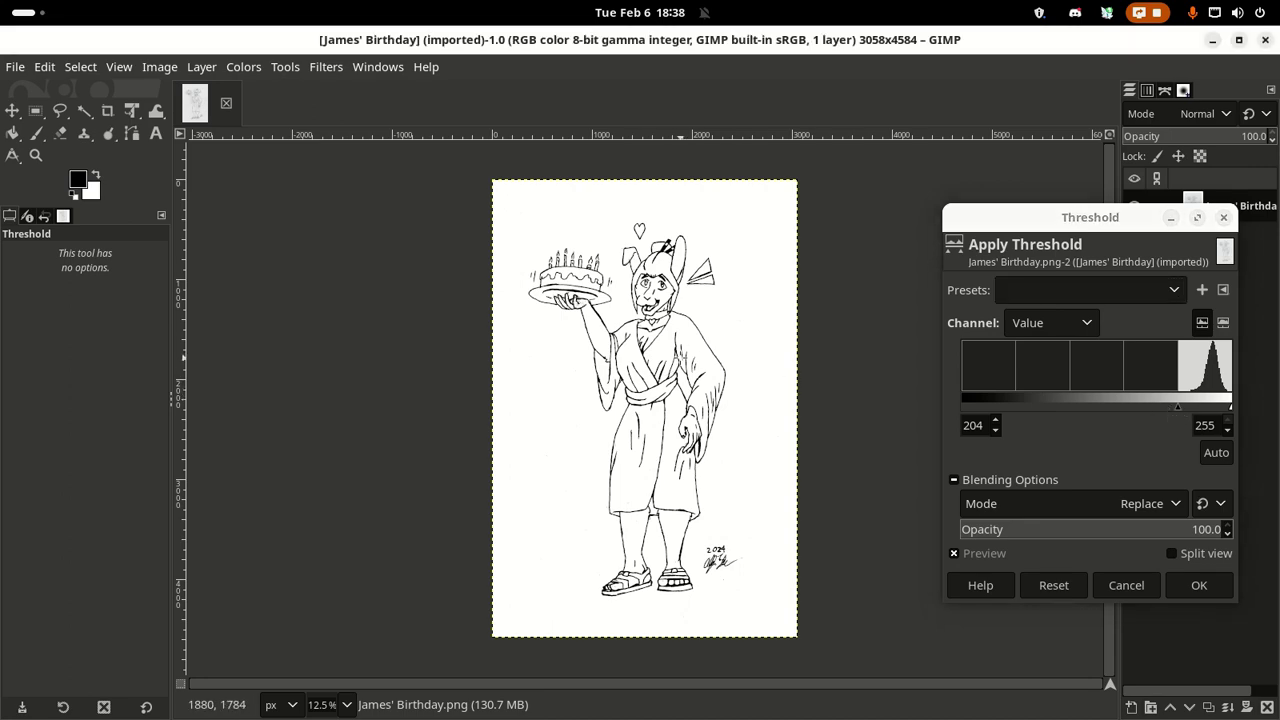
scroll(679, 357, "up", 4)
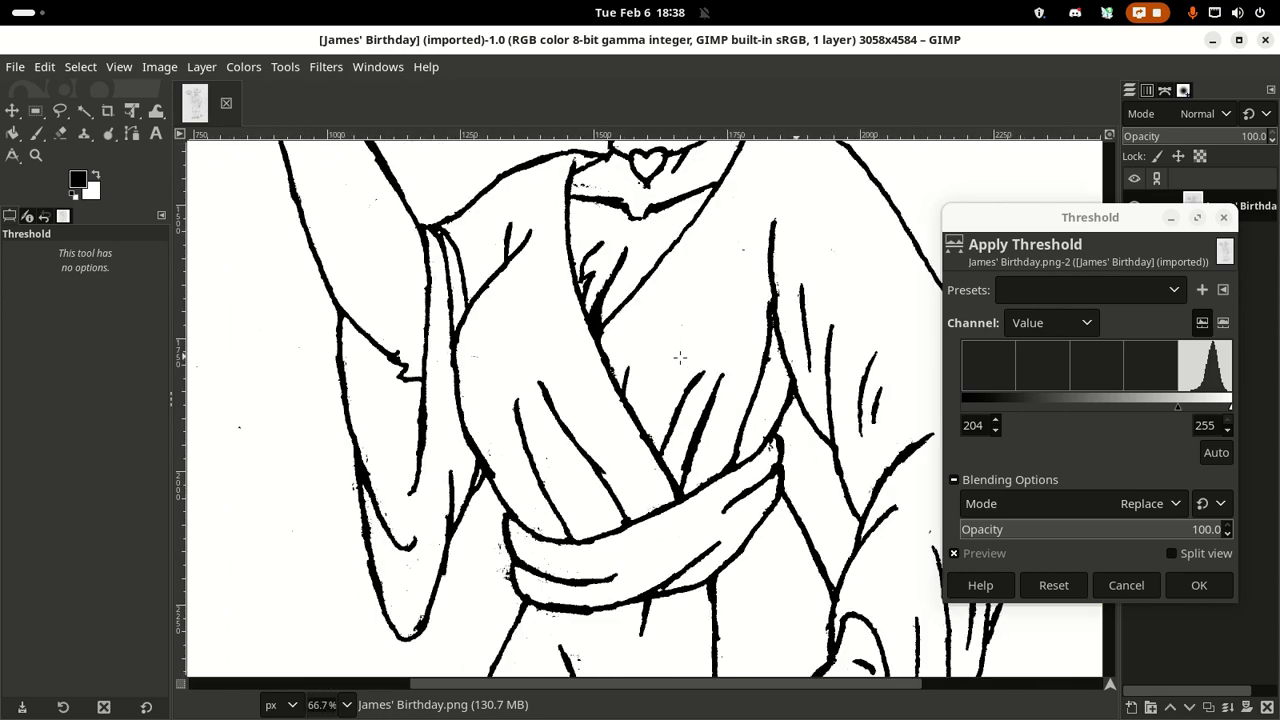
mouse_move(679, 357)
left_mouse_down()
mouse_move(471, 234)
mouse_move(630, 490)
mouse_move(640, 545)
left_mouse_up()
mouse_move(590, 340)
left_mouse_down()
mouse_move(575, 430)
mouse_move(582, 594)
mouse_move(652, 604)
mouse_move(582, 404)
mouse_move(742, 404)
left_mouse_up()
left_click_drag(300, 354, 713, 319)
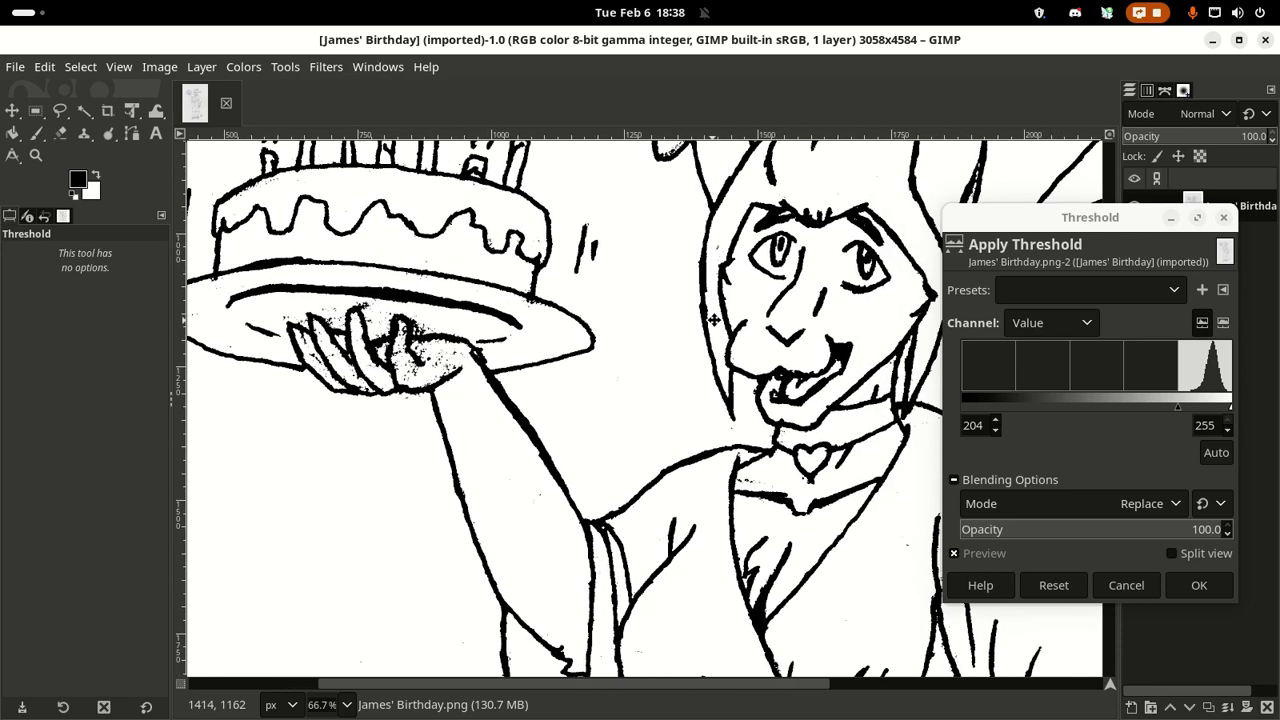
left_click(1180, 415)
left_click_drag(1180, 415, 1170, 410)
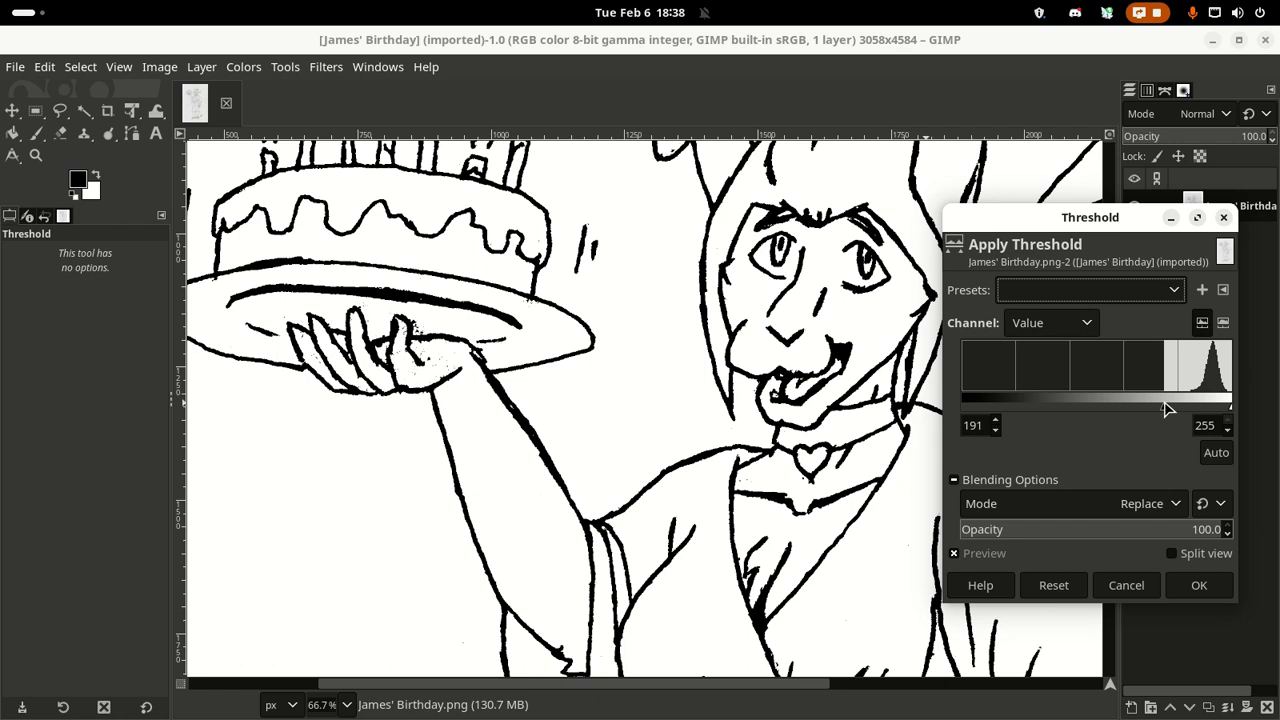
Step: Examine the threshold preview from the head down to the sandals and signature for specks and broken lines
key("space")
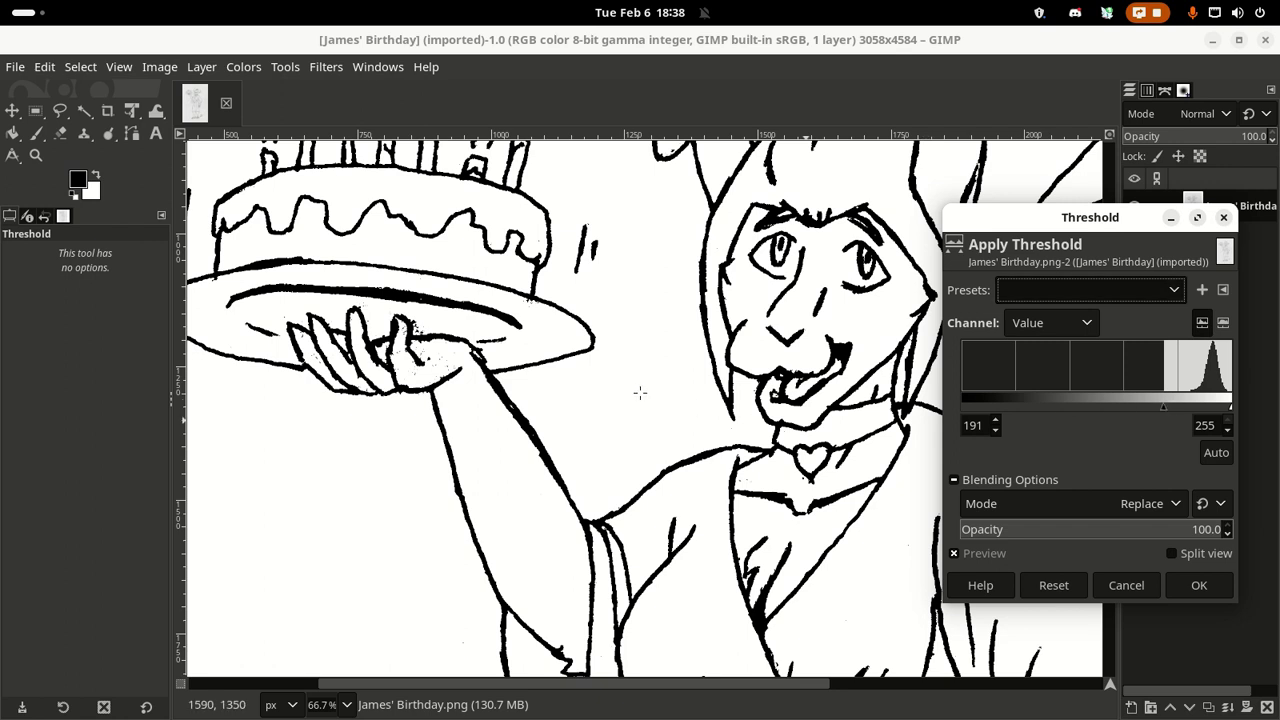
left_click(716, 420)
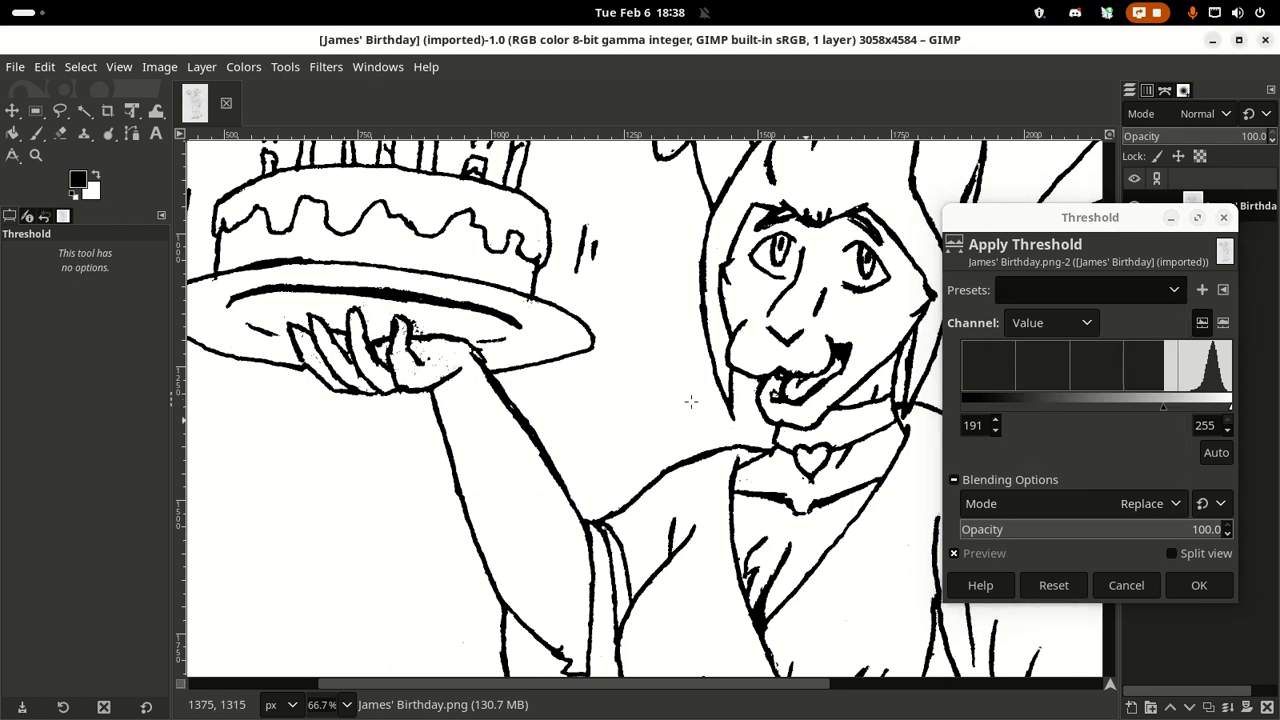
left_click_drag(717, 429, 524, 450)
scroll(524, 450, "up", 5)
scroll(524, 450, "right", 3)
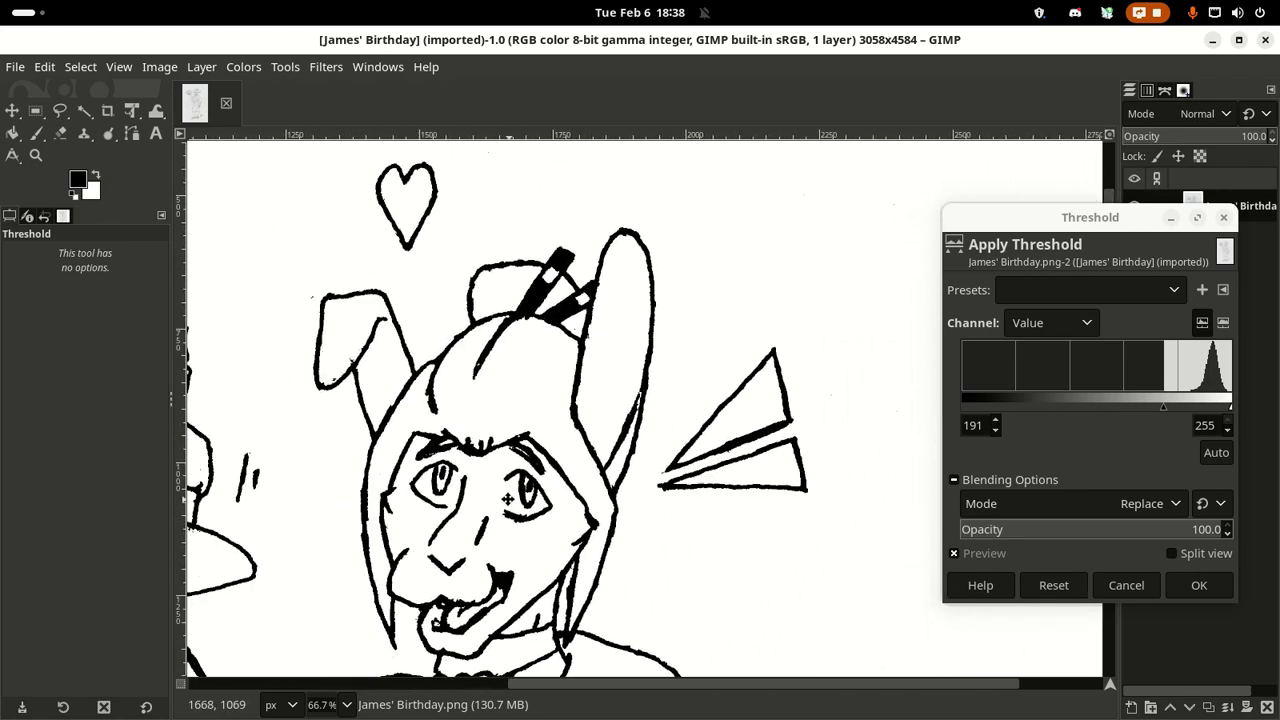
scroll(545, 497, "down", 20)
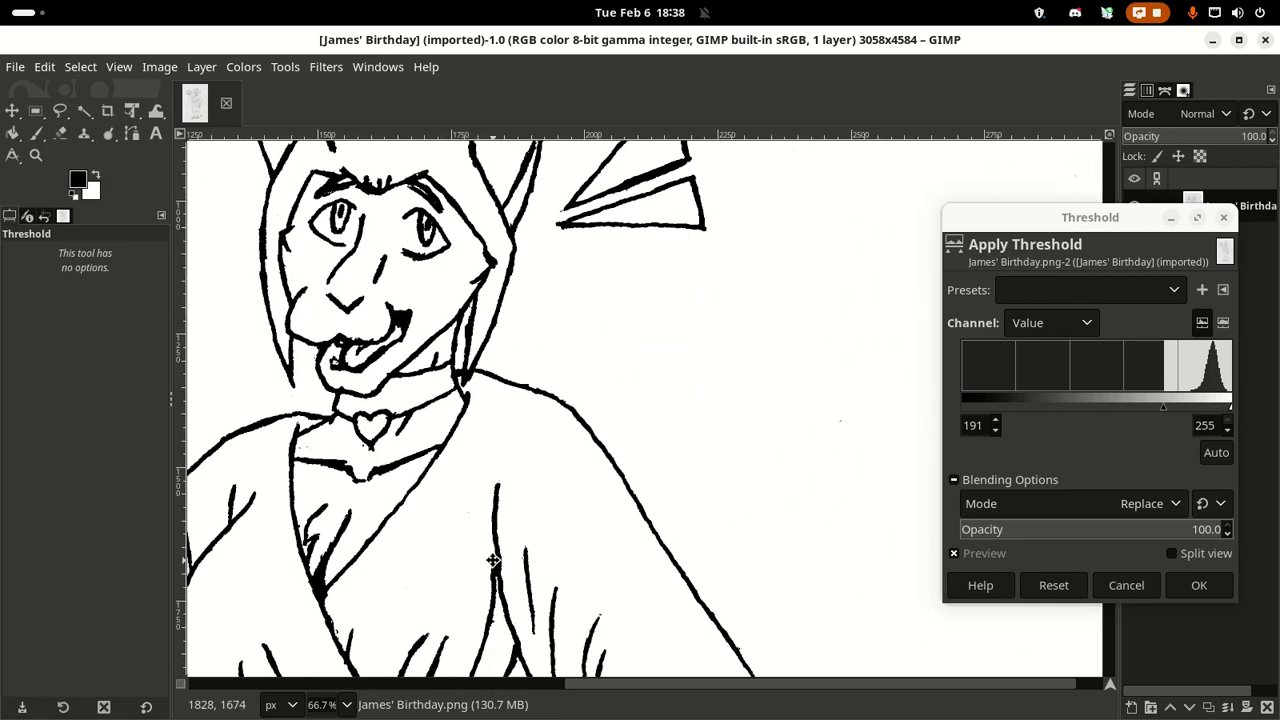
scroll(583, 204, "down", 15)
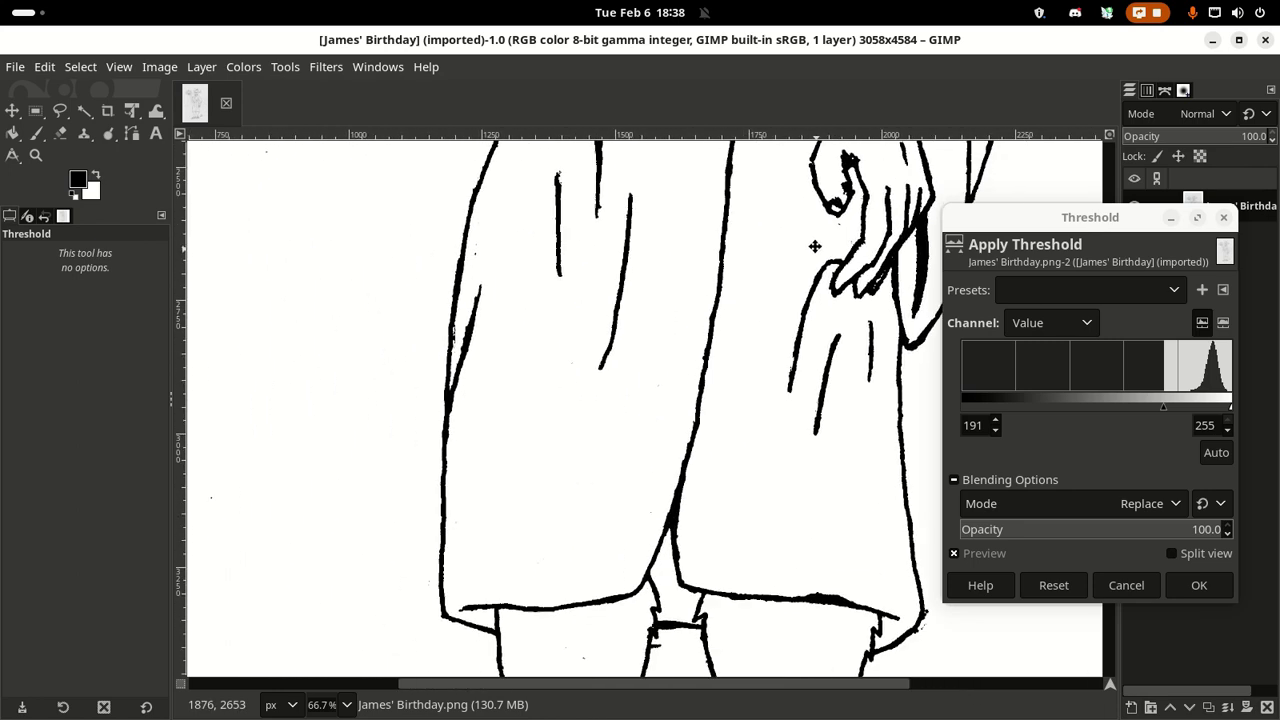
scroll(817, 249, "left", 3)
scroll(679, 511, "down", 10)
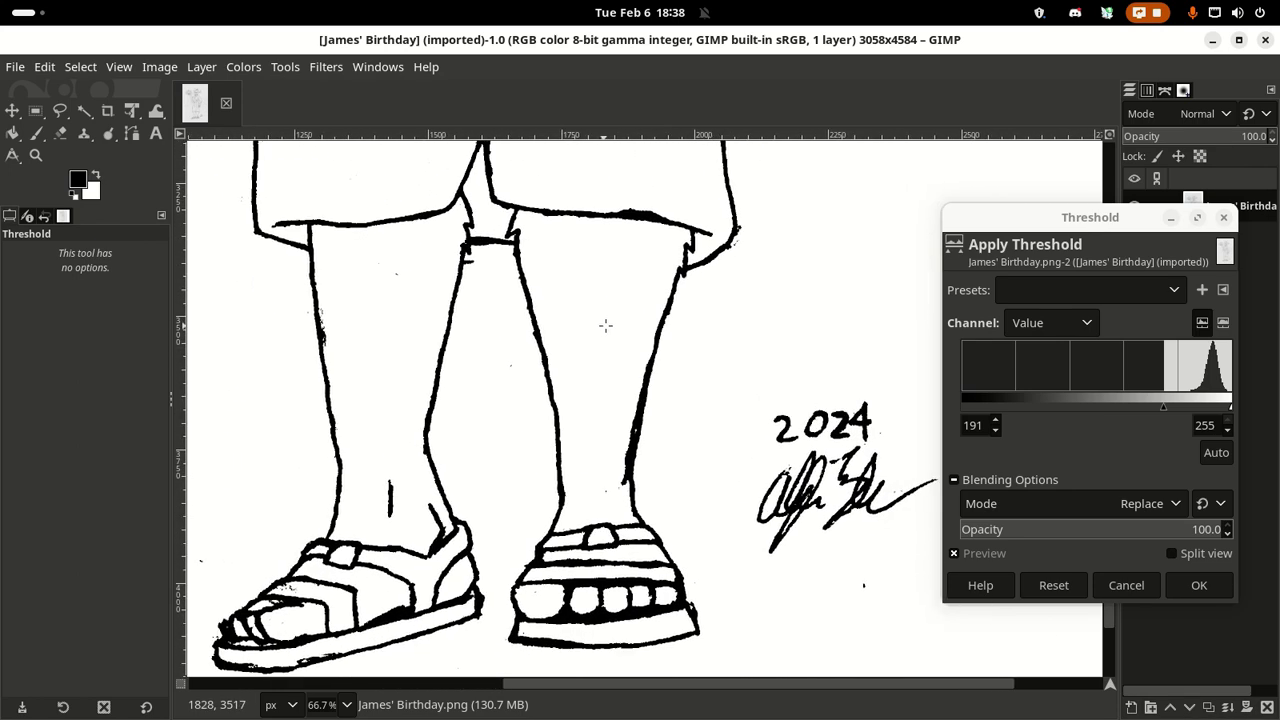
scroll(666, 400, "right", 2)
mouse_move(731, 474)
left_mouse_down()
mouse_move(850, 411)
mouse_move(600, 526)
left_mouse_up()
scroll(491, 363, "up", 5)
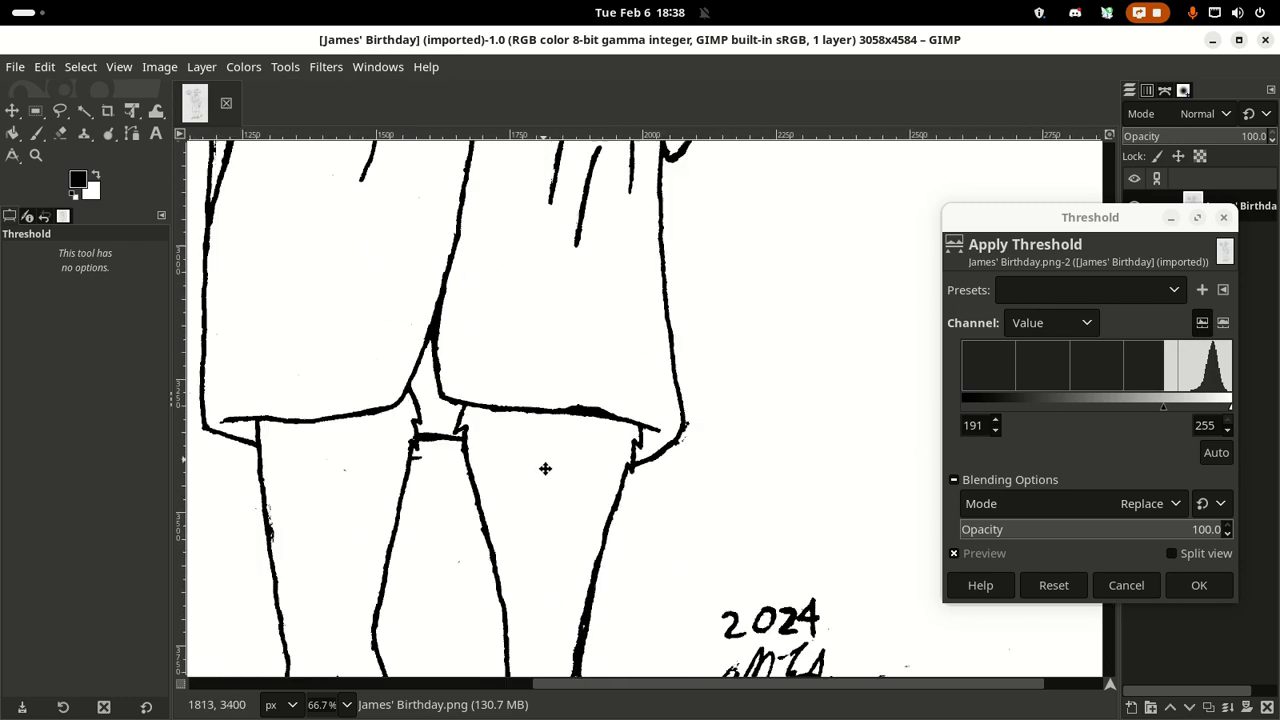
Step: Set the lower threshold limit to 179 to clean up the hand under the cake plate
scroll(545, 468, "up", 15)
scroll(560, 346, "left", 5)
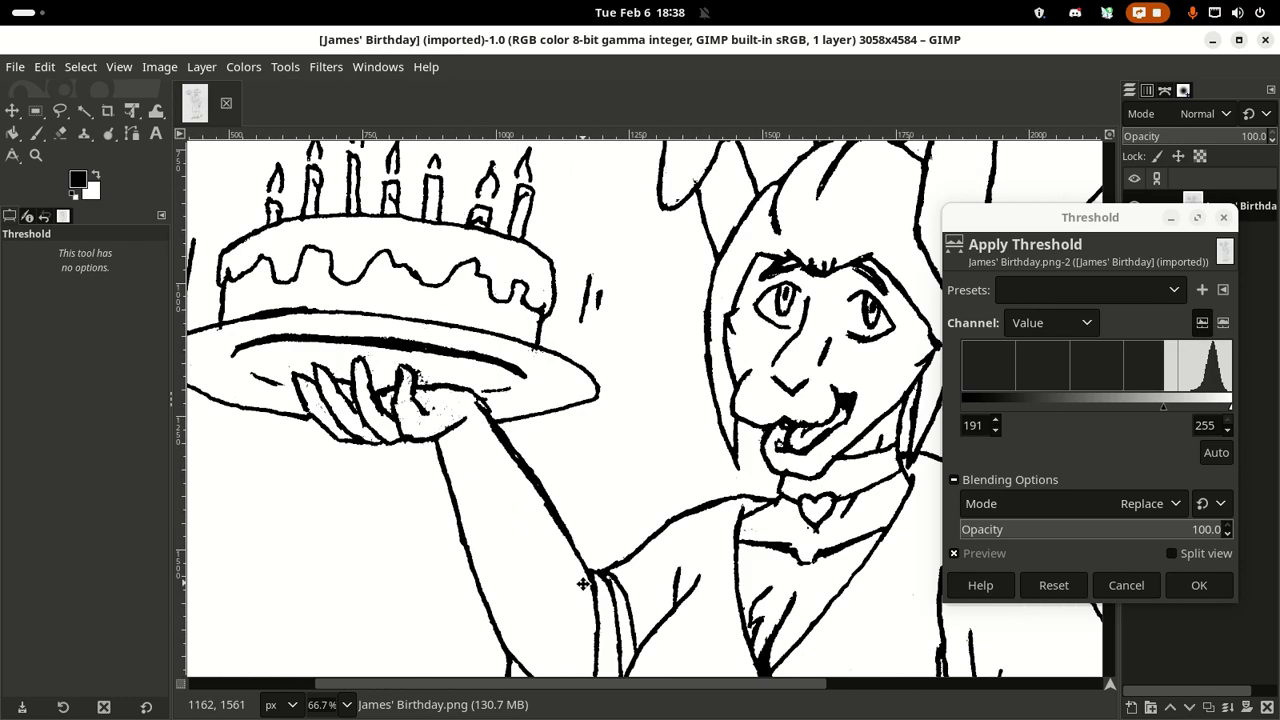
scroll(583, 583, "left", 2)
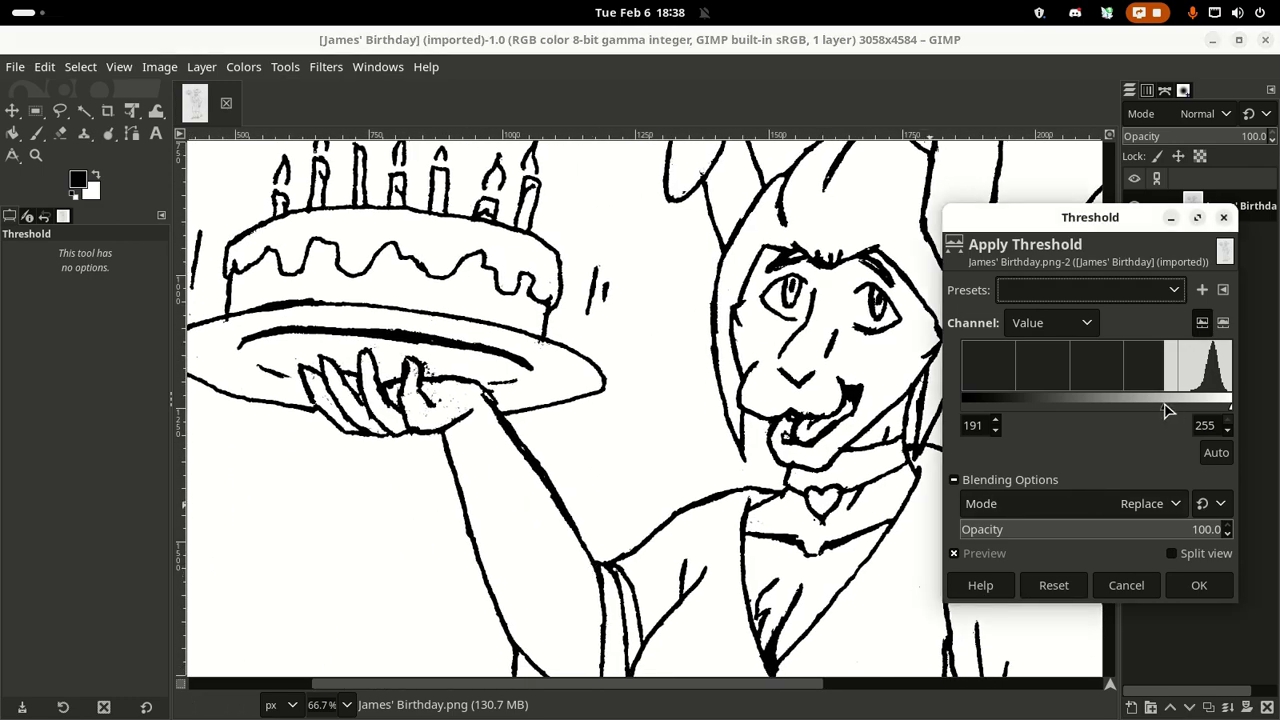
left_click_drag(1168, 410, 1156, 408)
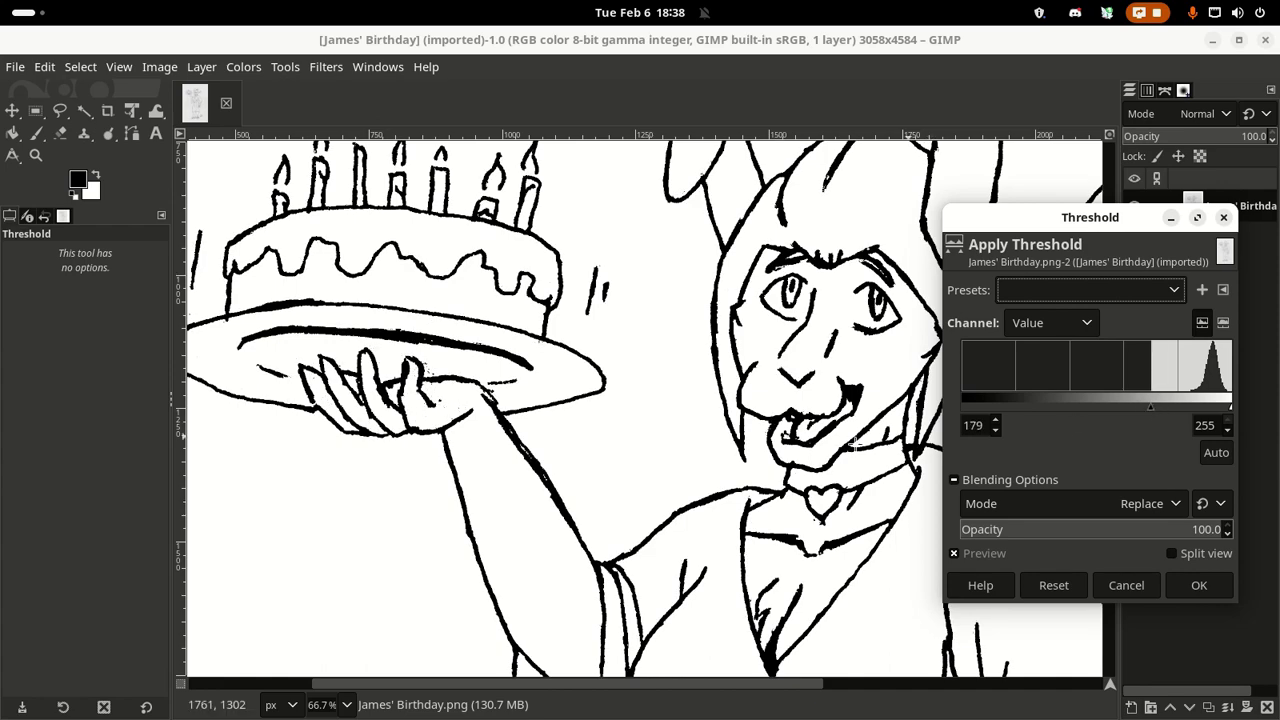
Step: Examine the line quality of the whole figure in the threshold preview, including the face, robe, hands and feet
scroll(855, 444, "right", 5)
scroll(700, 470, "up", 3)
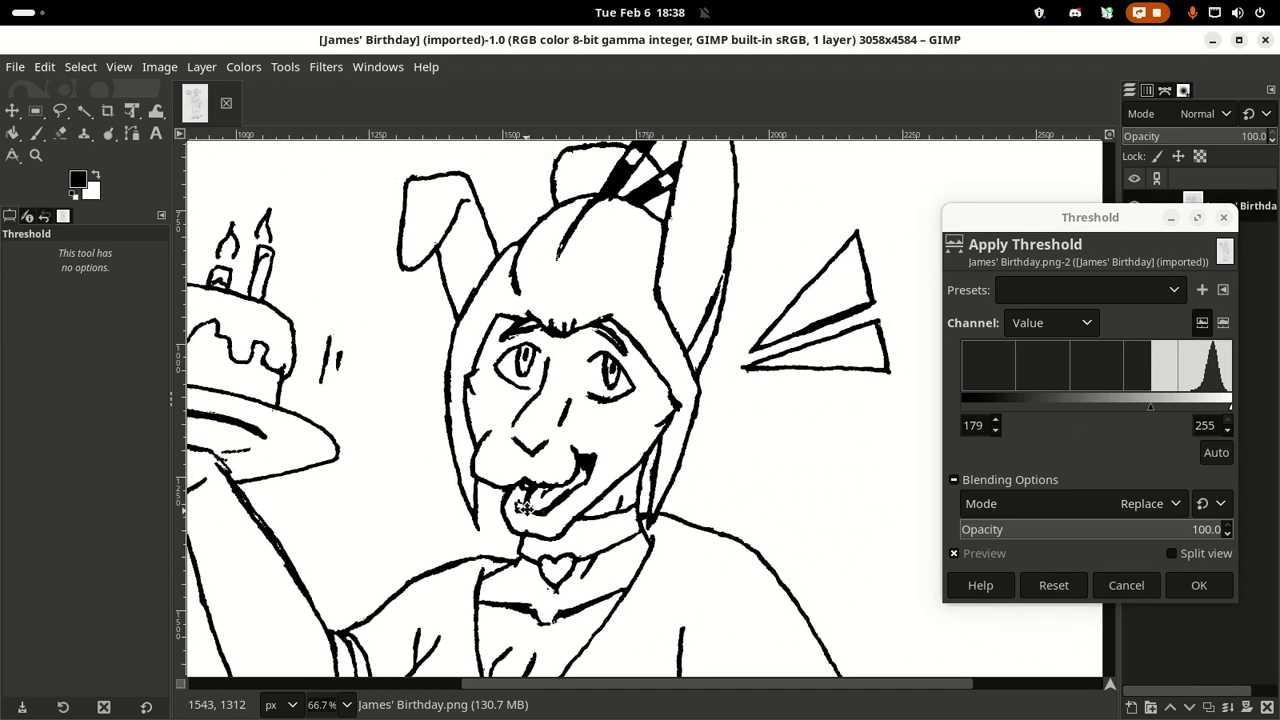
scroll(525, 507, "up", 3)
scroll(600, 400, "left", 1)
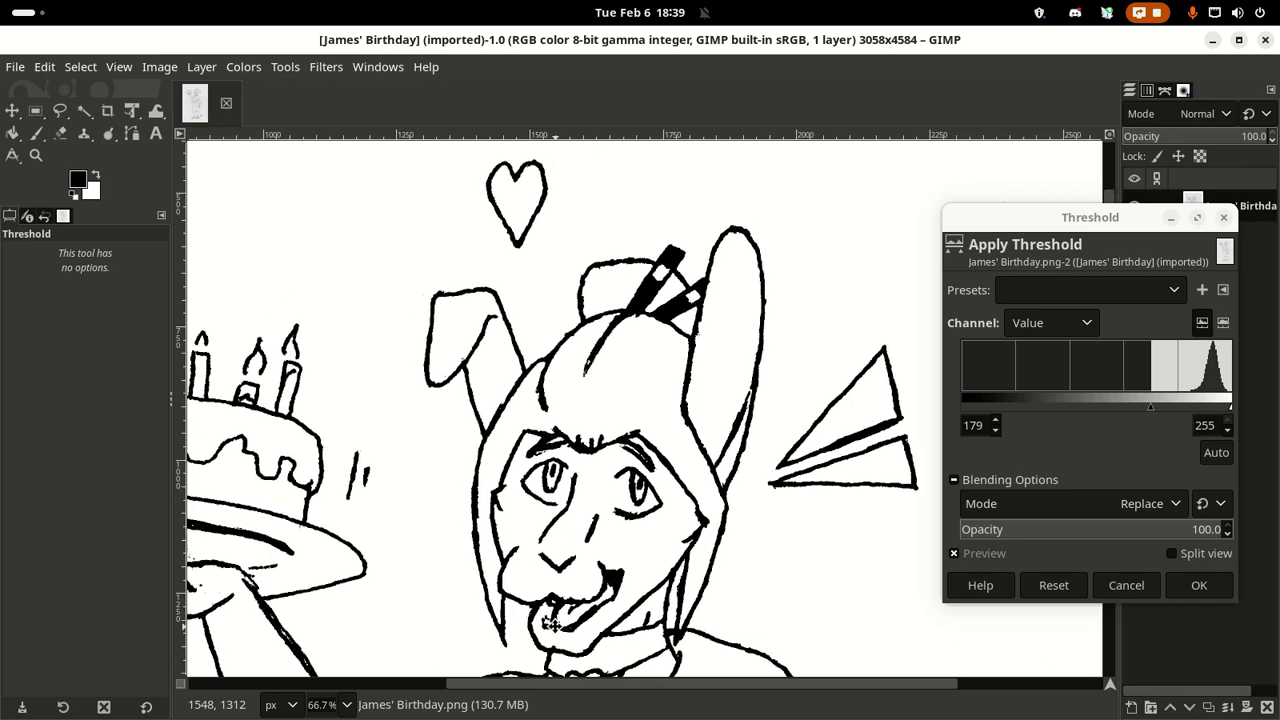
scroll(700, 300, "down", 20)
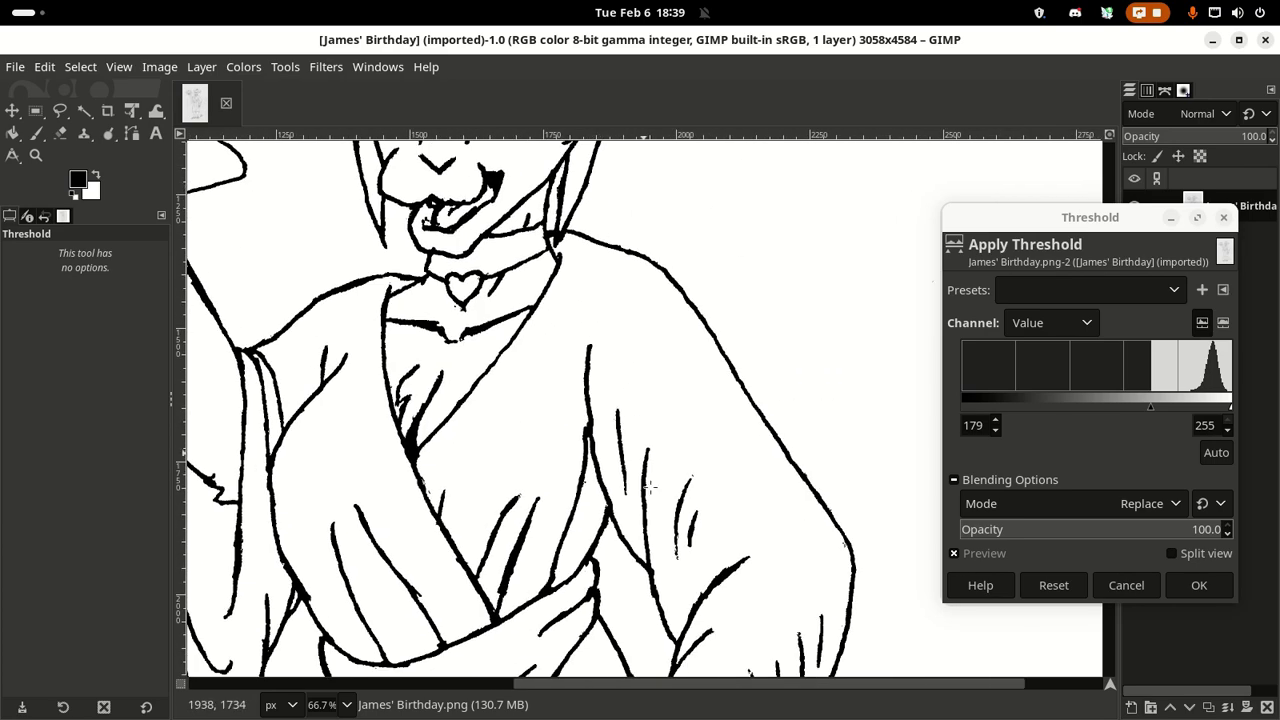
scroll(594, 434, "right", 3)
scroll(594, 434, "up", 1)
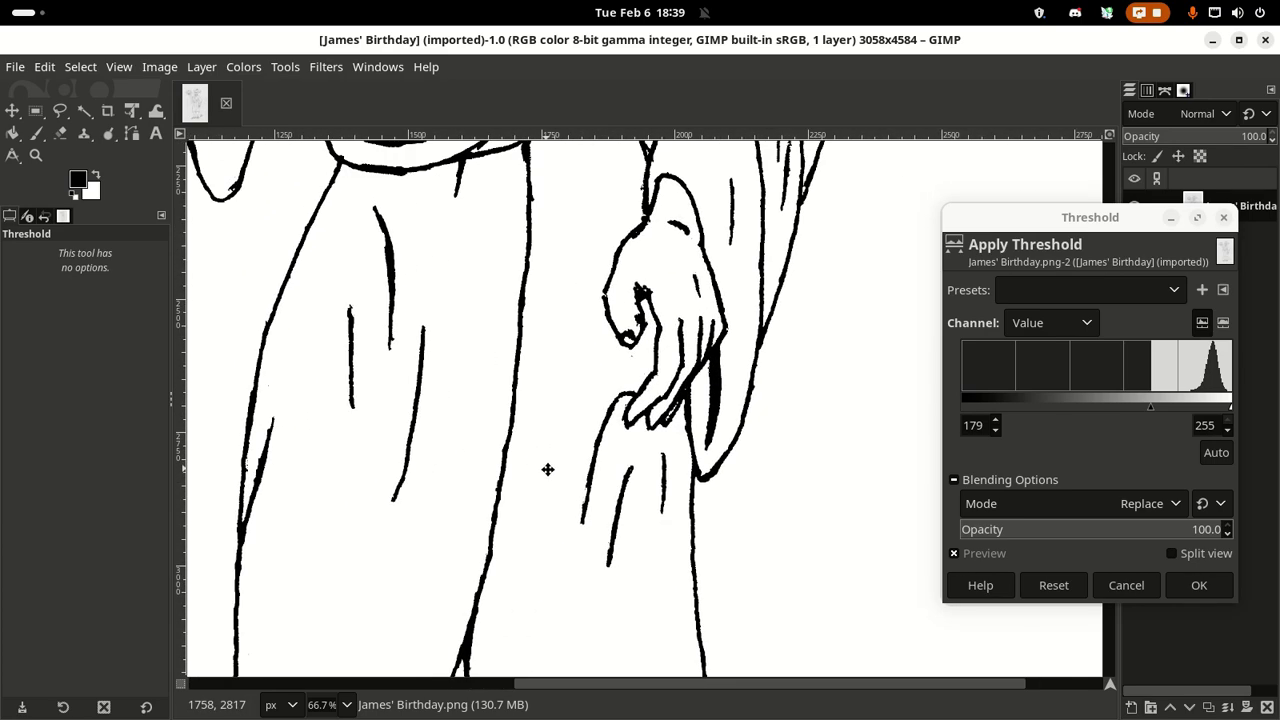
scroll(548, 469, "right", 1)
scroll(548, 469, "up", 1)
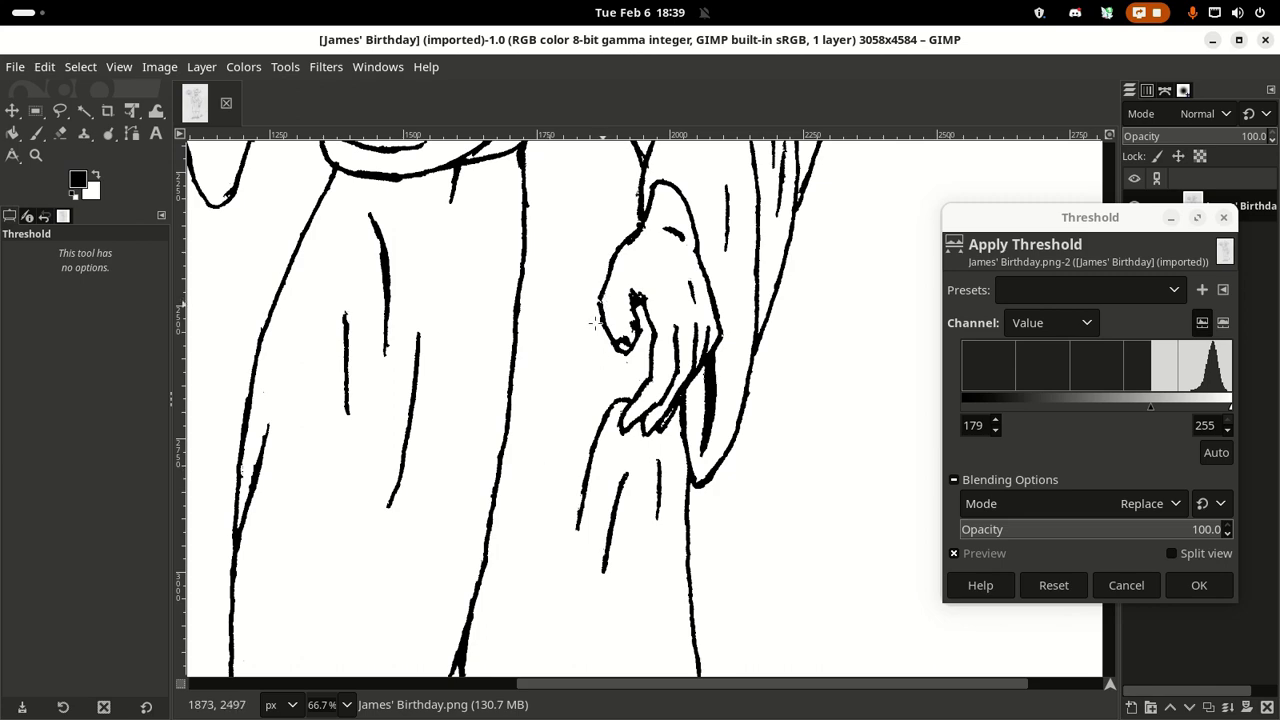
scroll(594, 322, "down", 20)
scroll(594, 322, "left", 2)
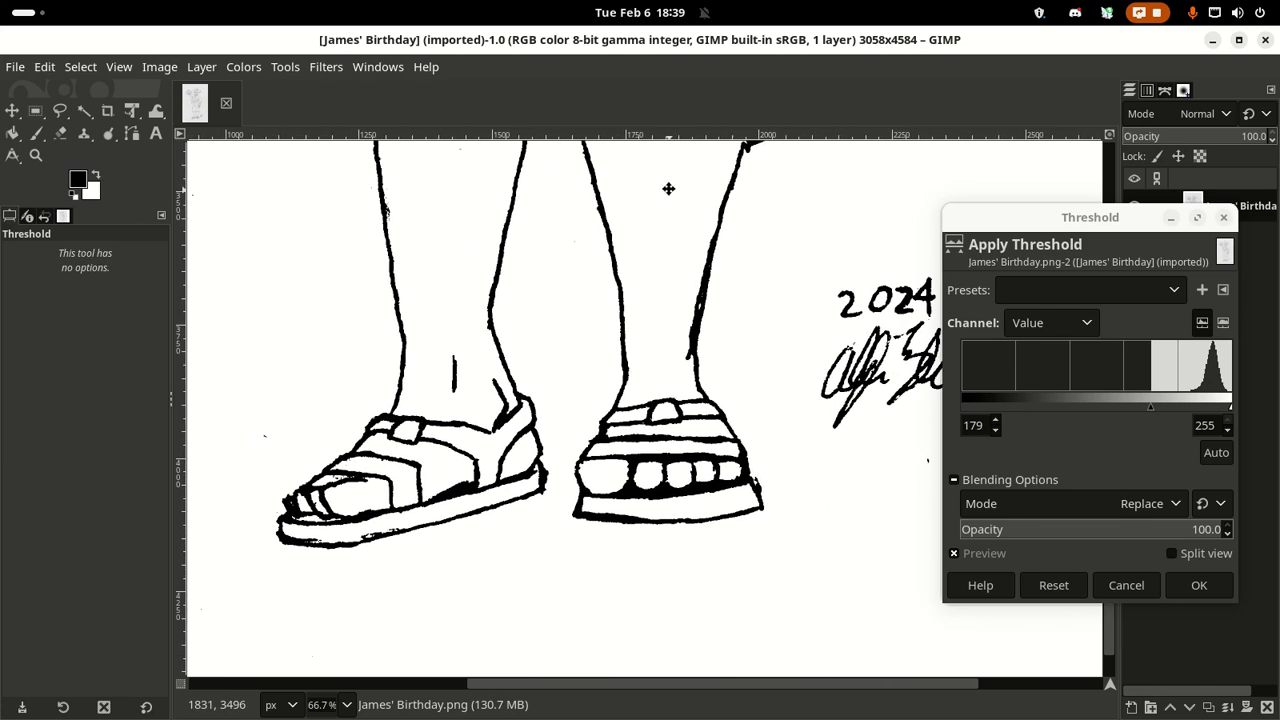
scroll(668, 188, "up", 20)
scroll(680, 250, "left", 2)
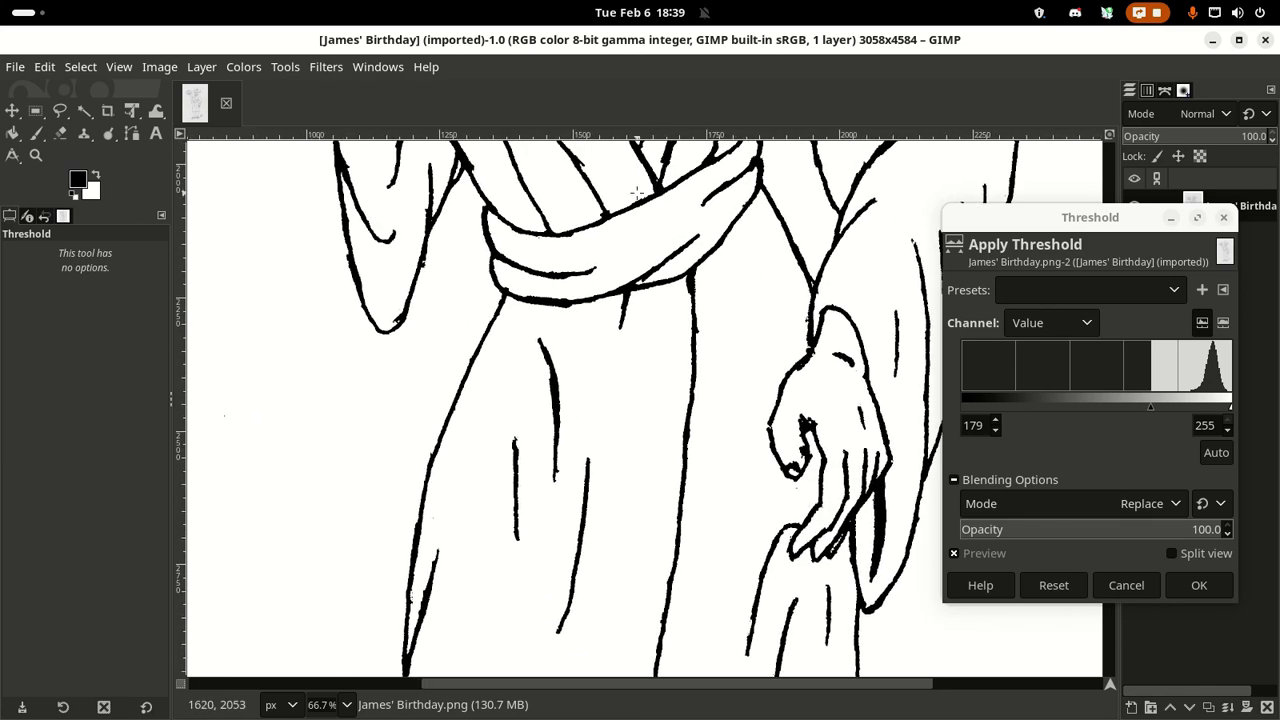
scroll(636, 192, "up", 15)
scroll(648, 380, "left", 1)
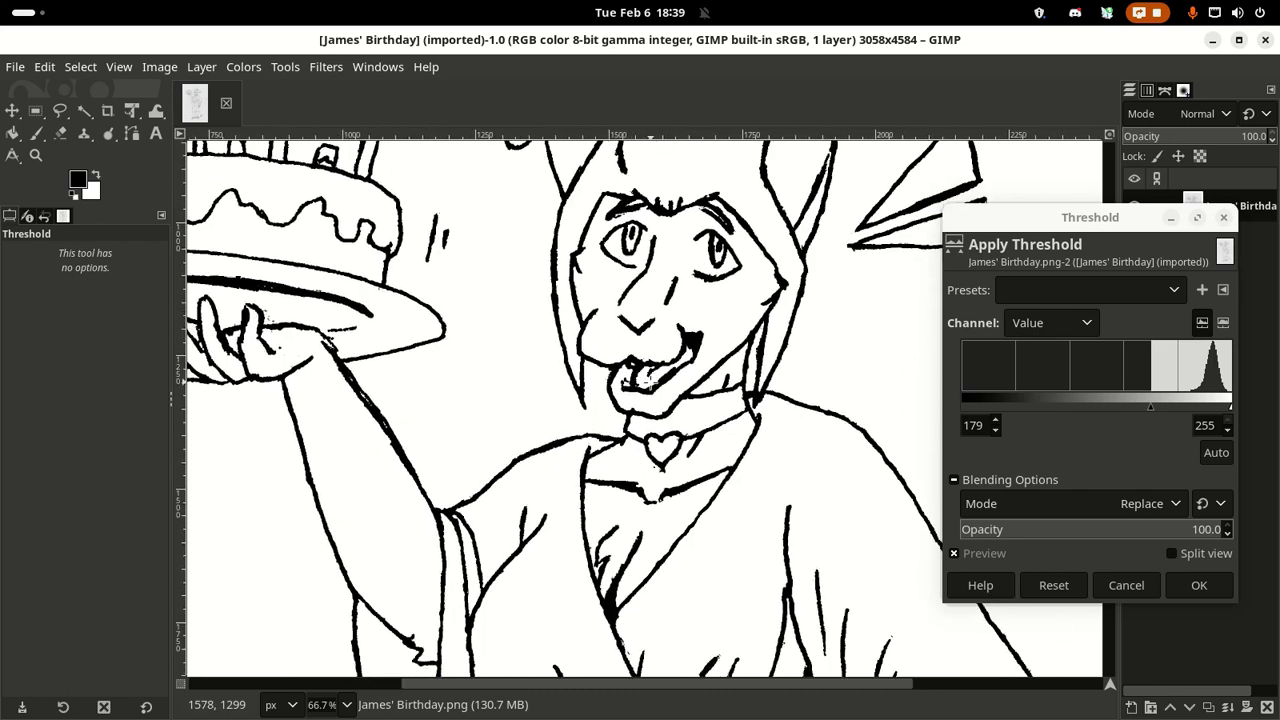
Step: Apply the threshold adjustment to the drawing
left_click(1199, 585)
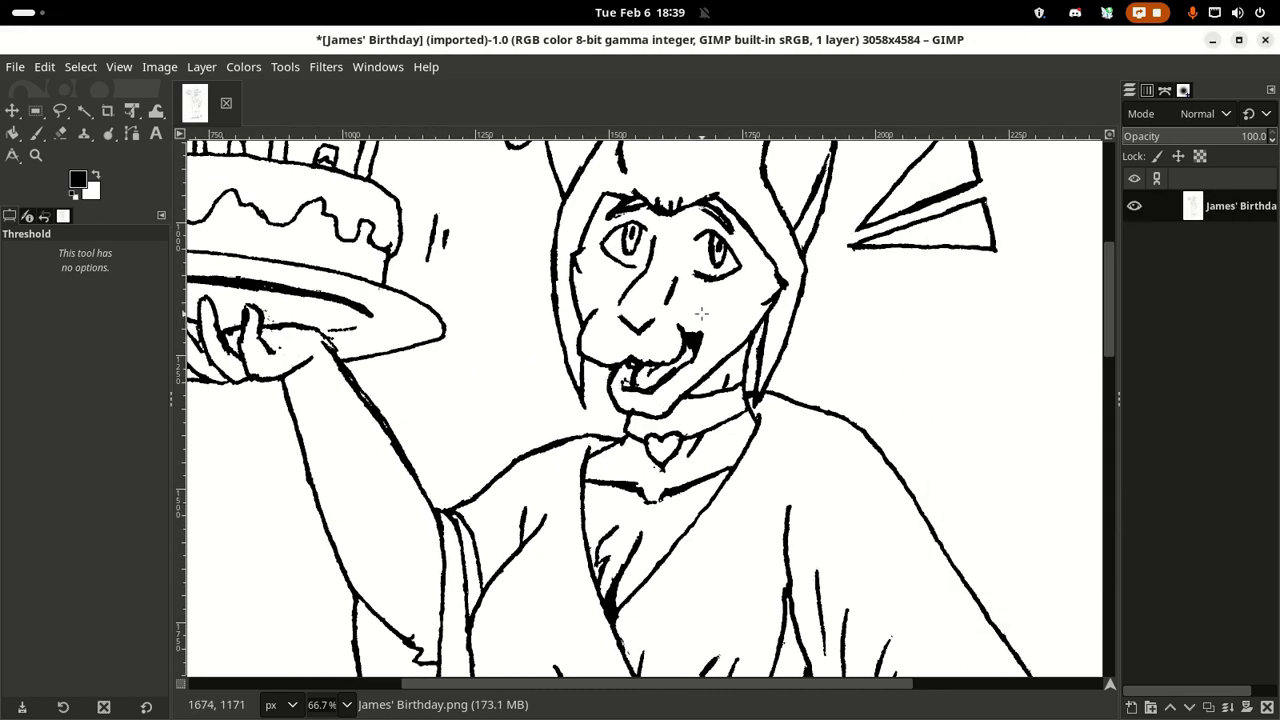
scroll(703, 314, "up", 10)
scroll(695, 420, "left", 1)
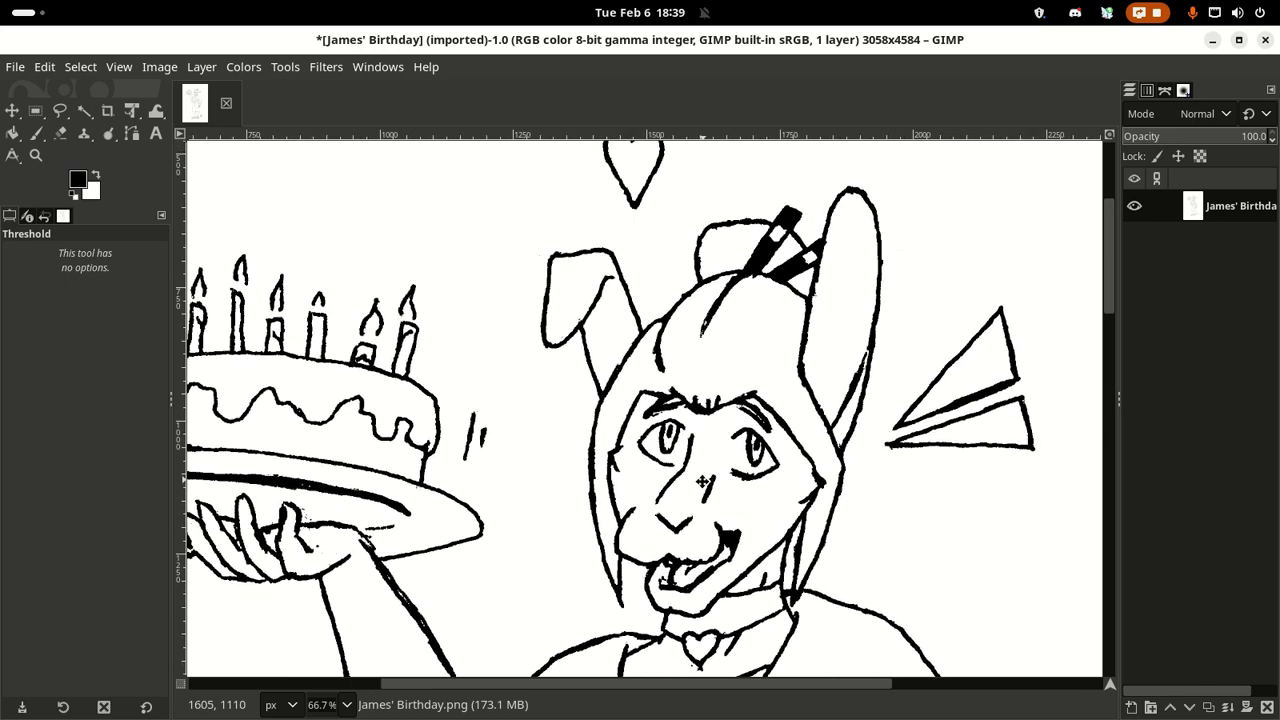
scroll(685, 443, "up", 2)
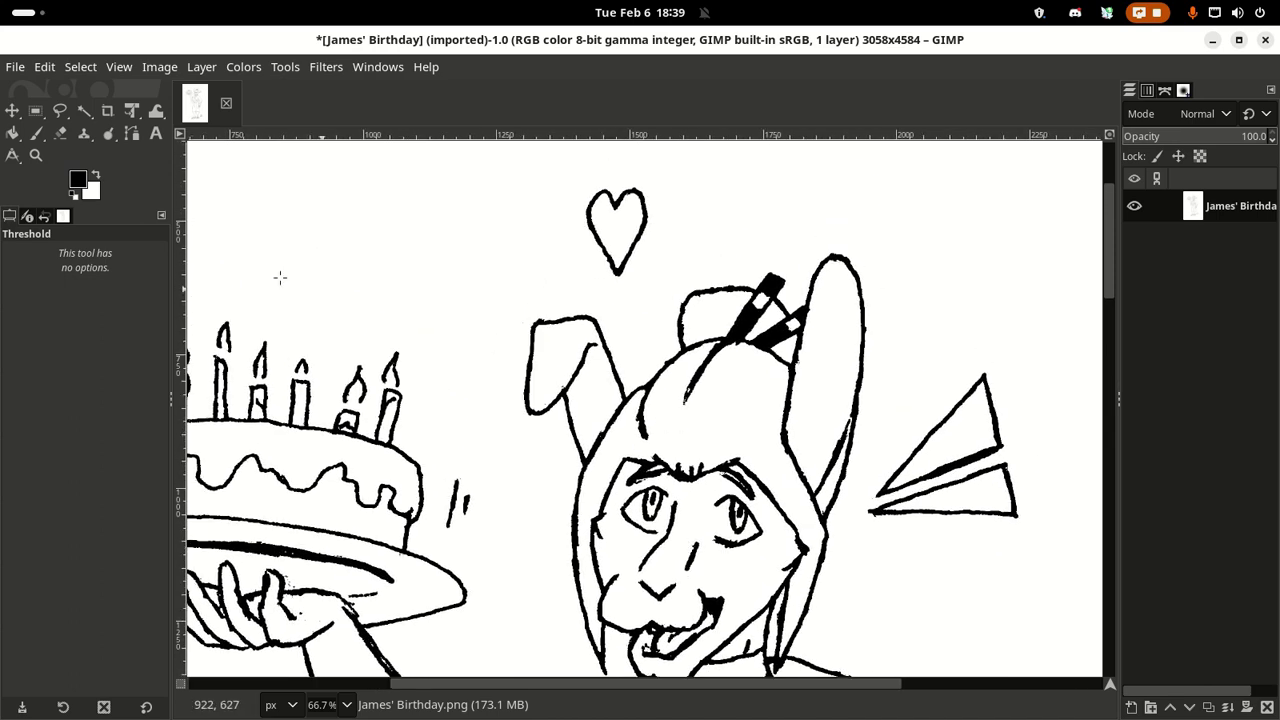
Step: Fill the heart above the character's head with magenta ff00f6 using Bucket Fill
left_click(78, 180)
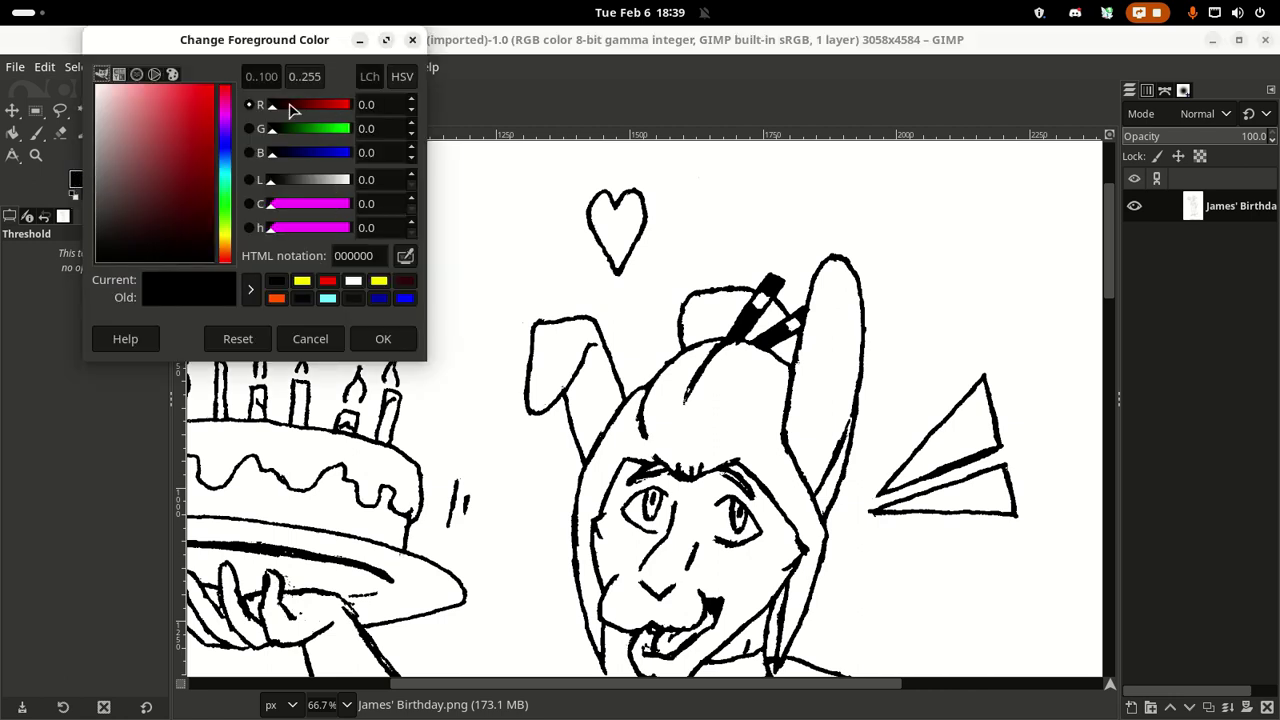
left_click(227, 125)
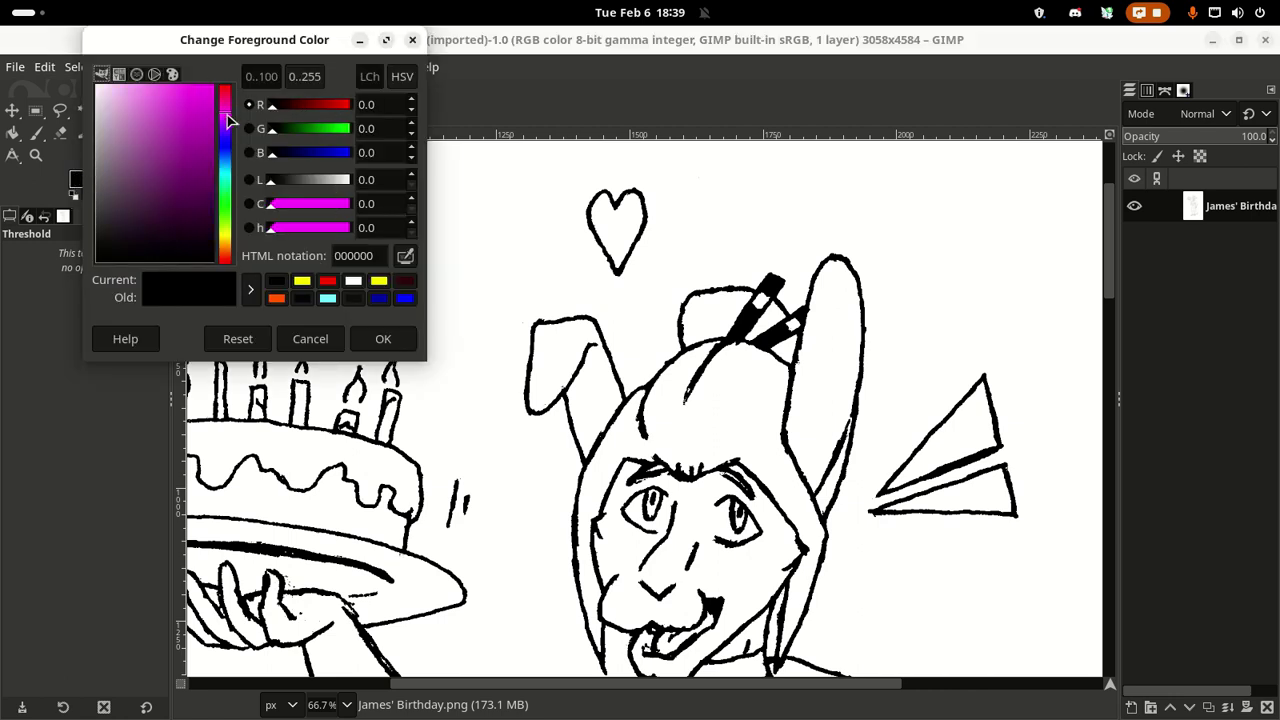
left_click(155, 77)
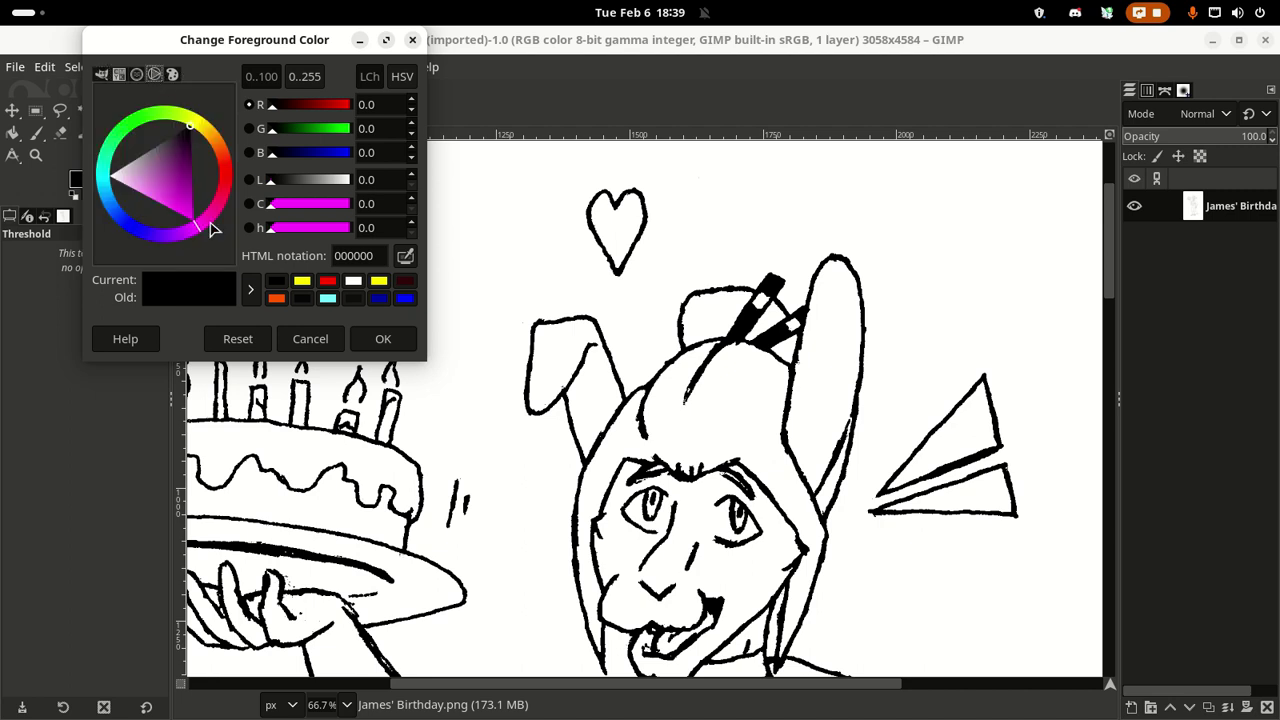
left_click_drag(193, 208, 190, 248)
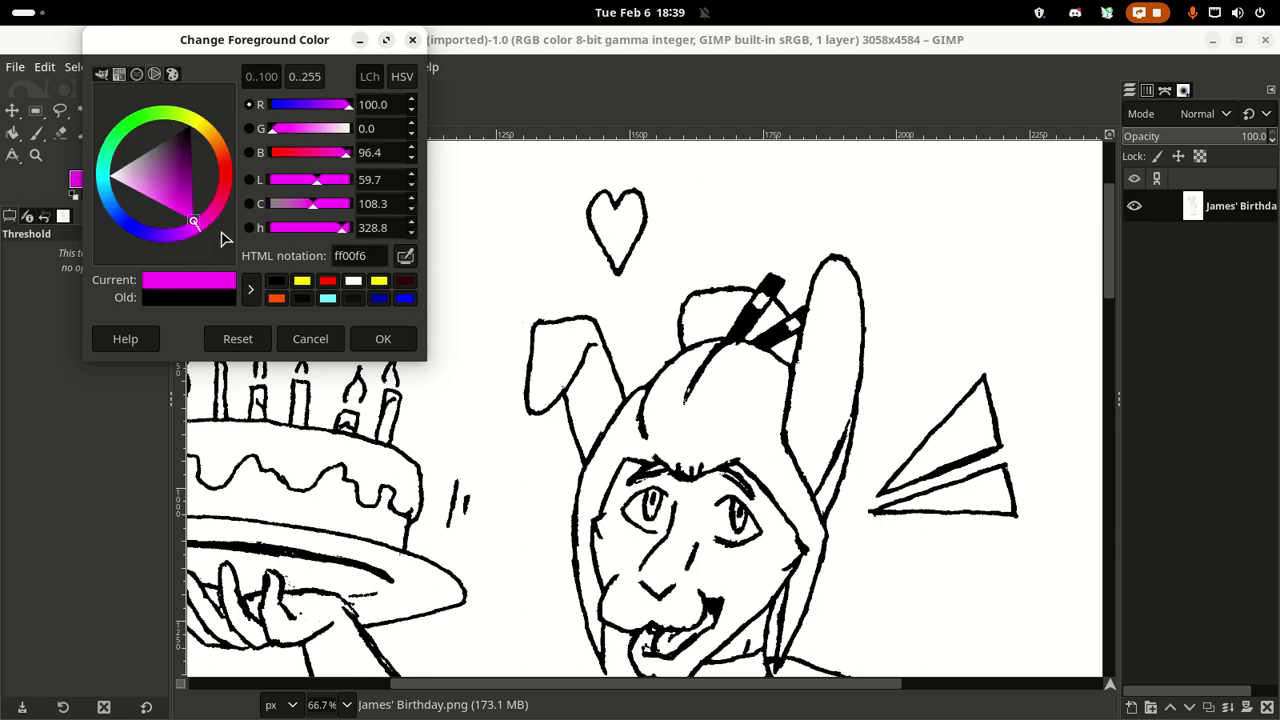
left_click(383, 338)
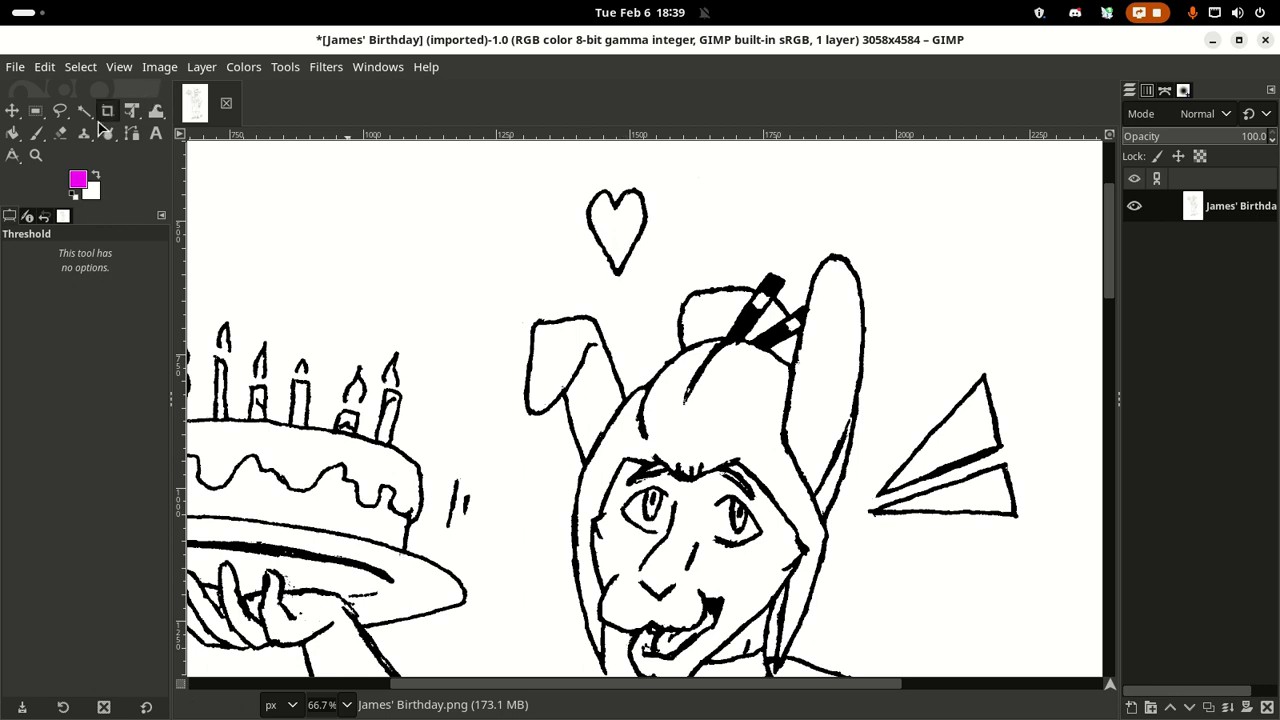
left_click(12, 132)
left_click(616, 230)
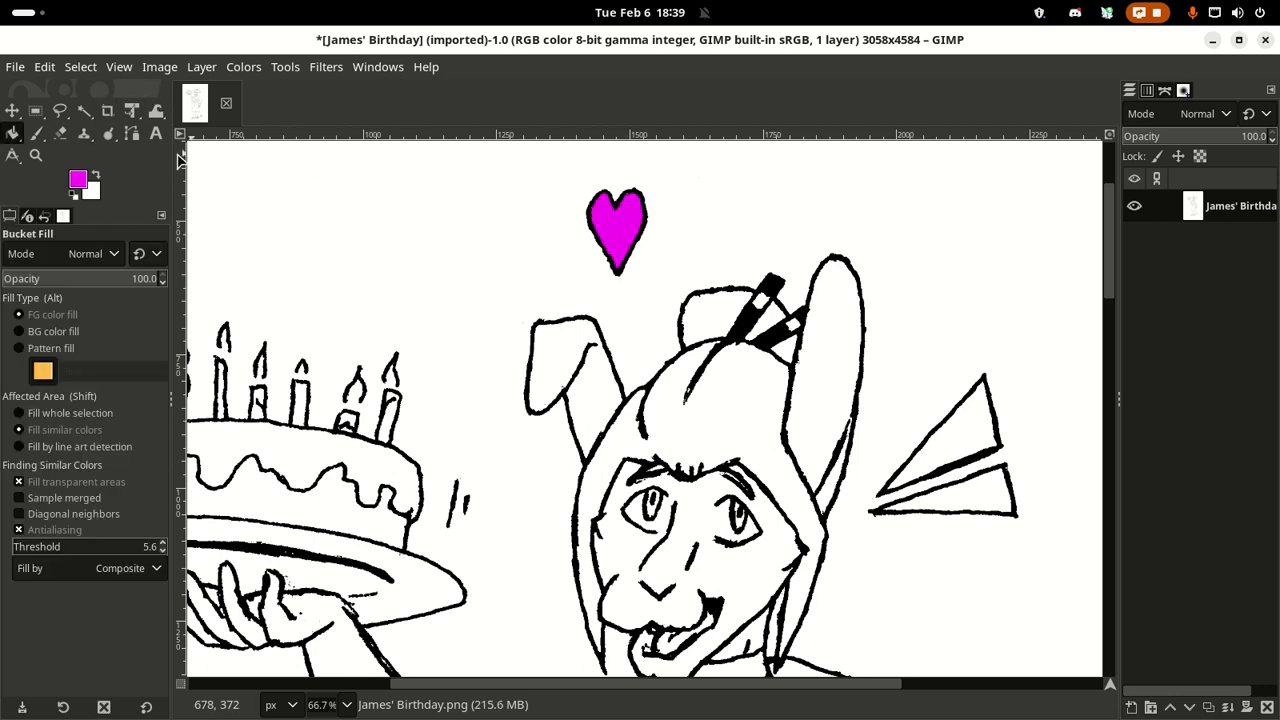
Step: Set the foreground color to yellow ffff00 and fill both triangular shapes beside the character's head
left_click(77, 180)
left_click_drag(215, 148, 198, 127)
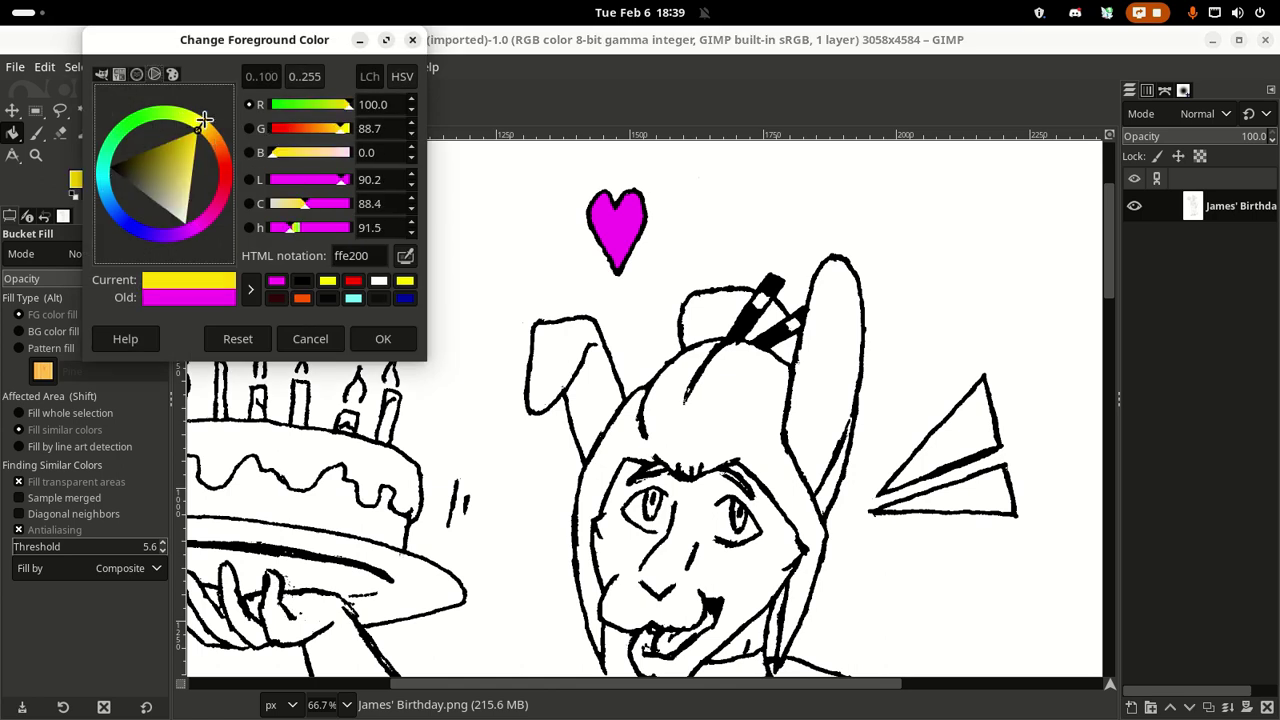
left_click_drag(338, 137, 352, 136)
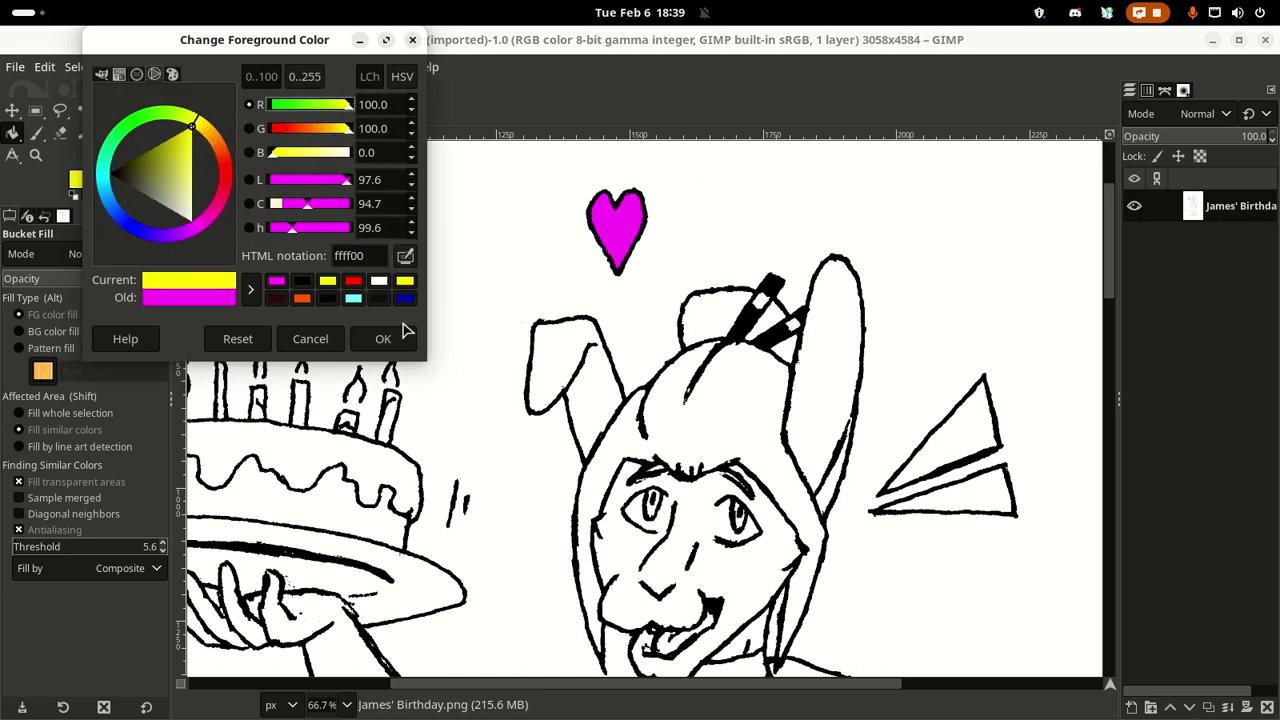
left_click(956, 456)
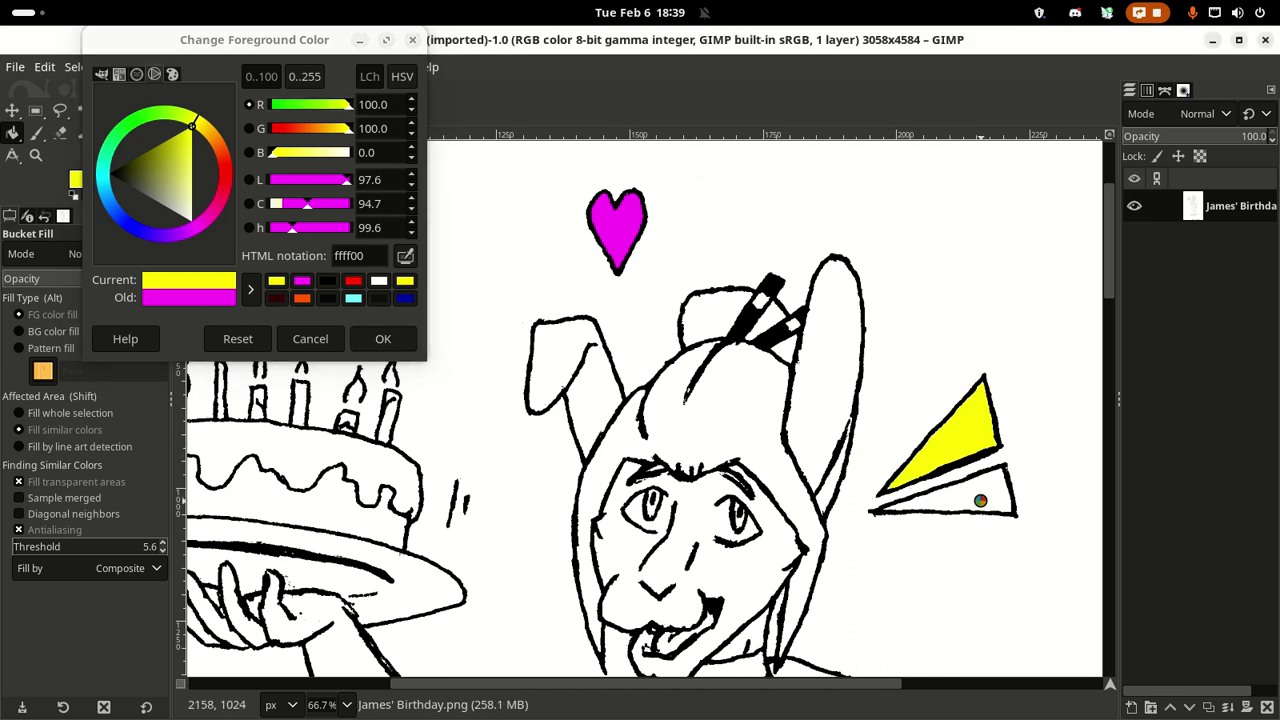
left_click(980, 500)
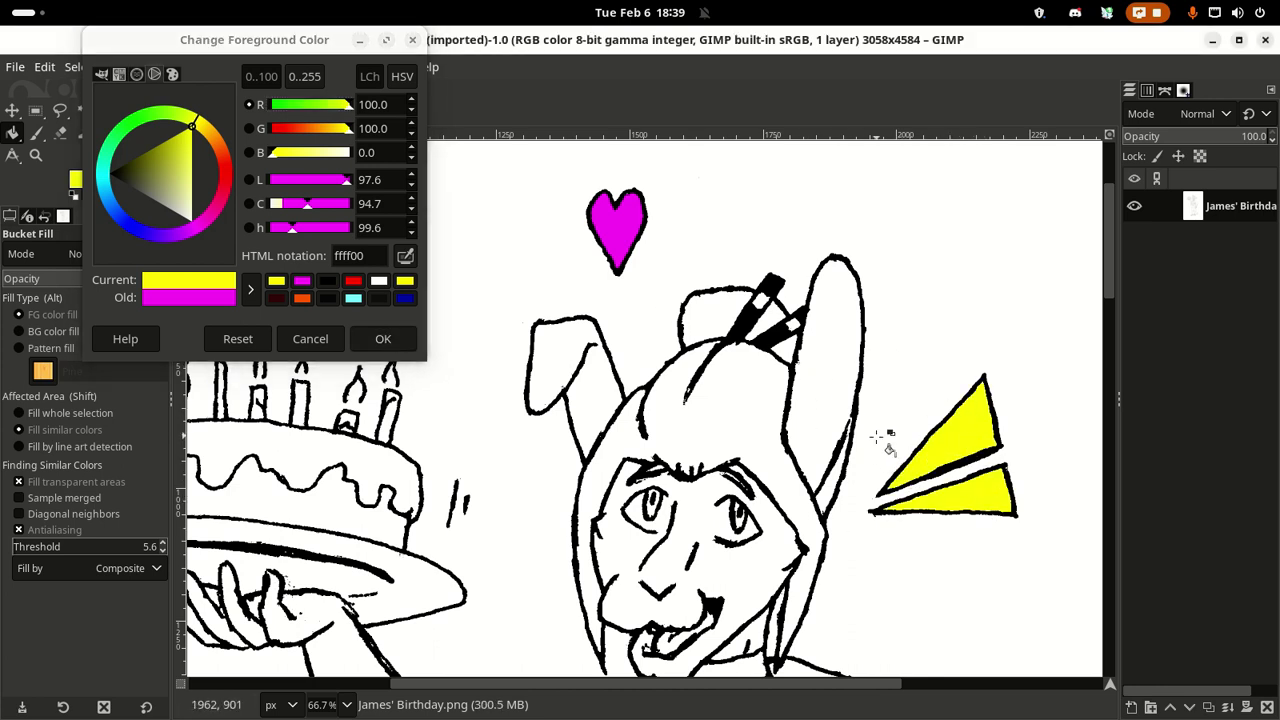
Step: Fill the small white bands on the two black hair sticks with the same yellow
left_click(372, 280)
left_click(795, 325)
left_click(759, 298)
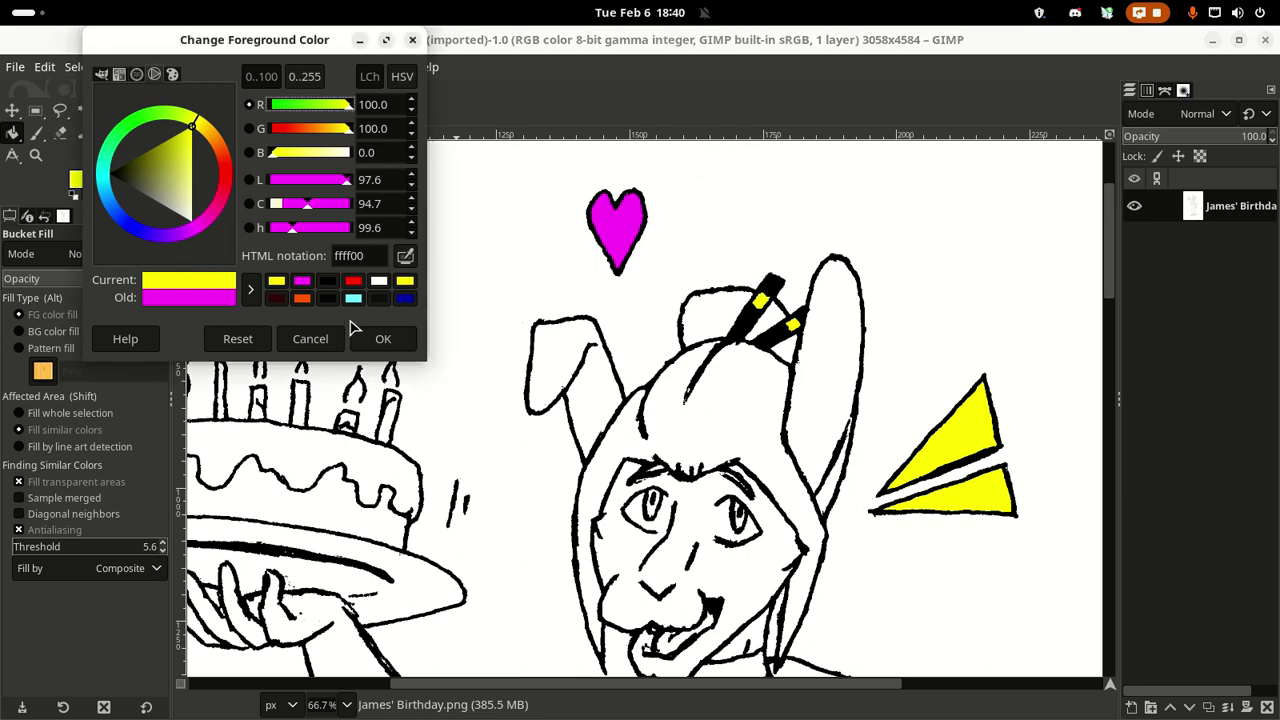
Step: Fill the character's tongue with red ff0000 and touch it up with the Pencil tool
left_click(354, 283)
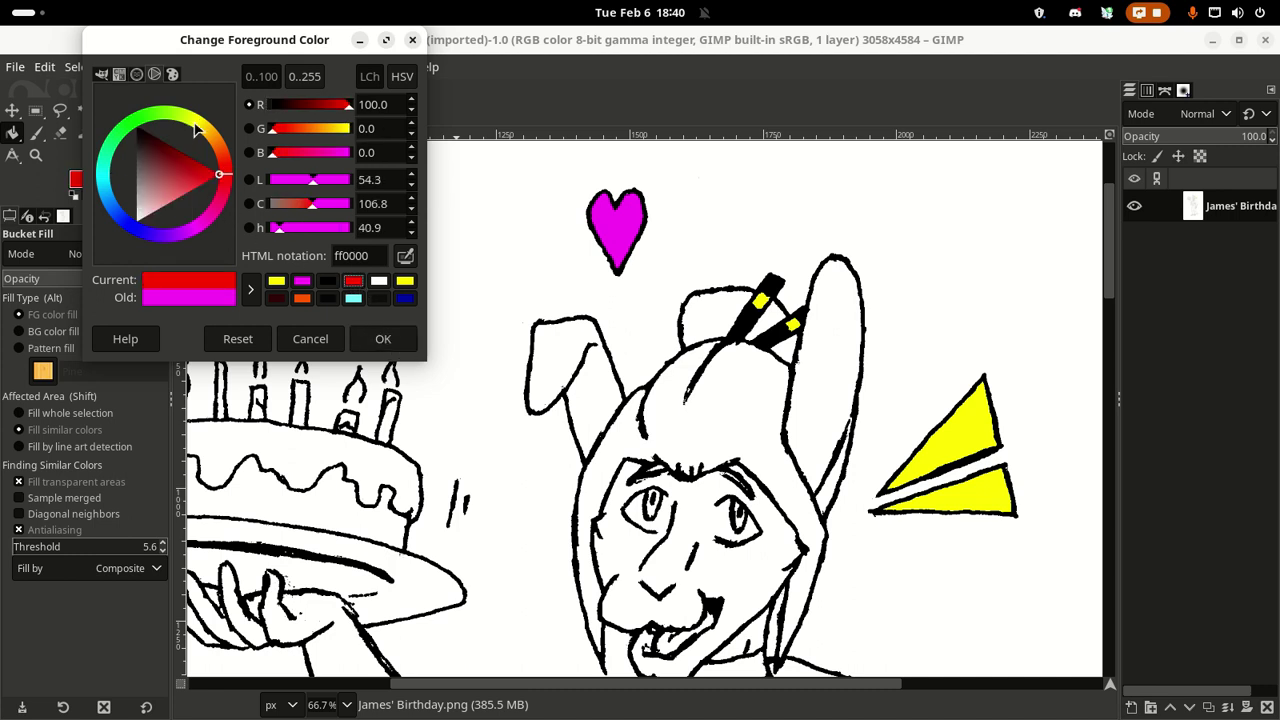
left_click(675, 645)
scroll(700, 550, "down", 3)
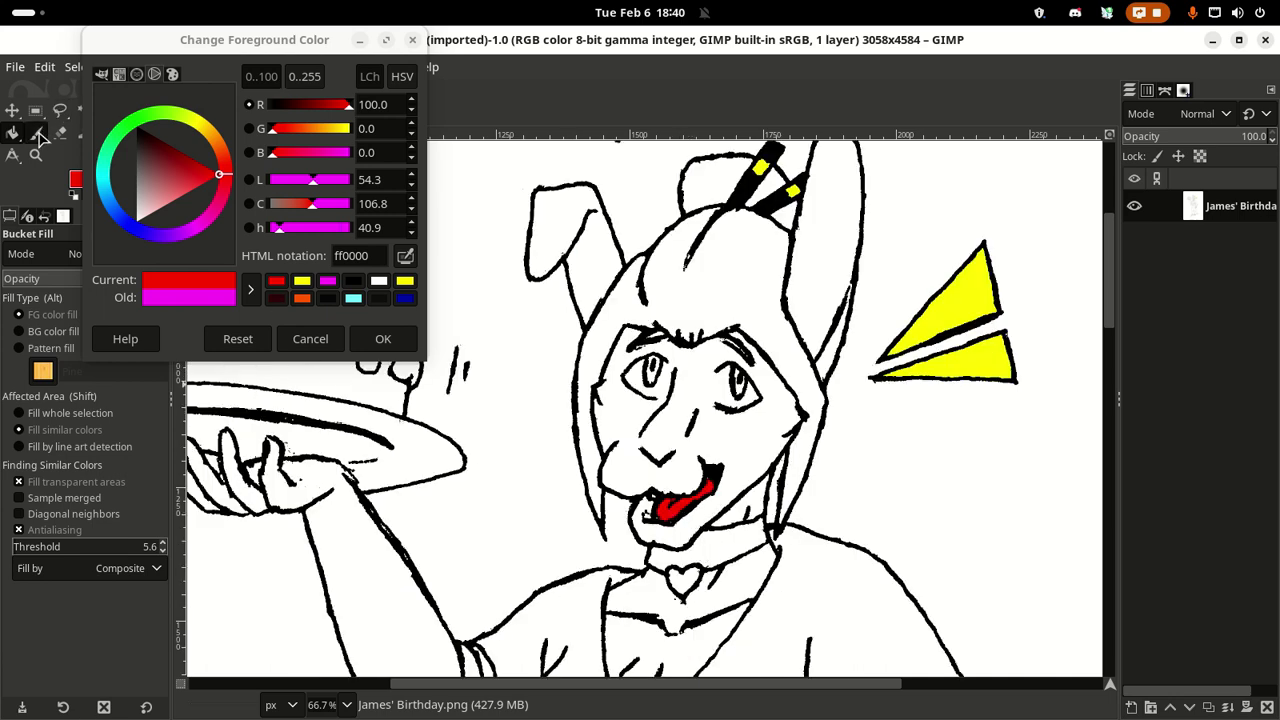
left_click_drag(40, 137, 90, 157)
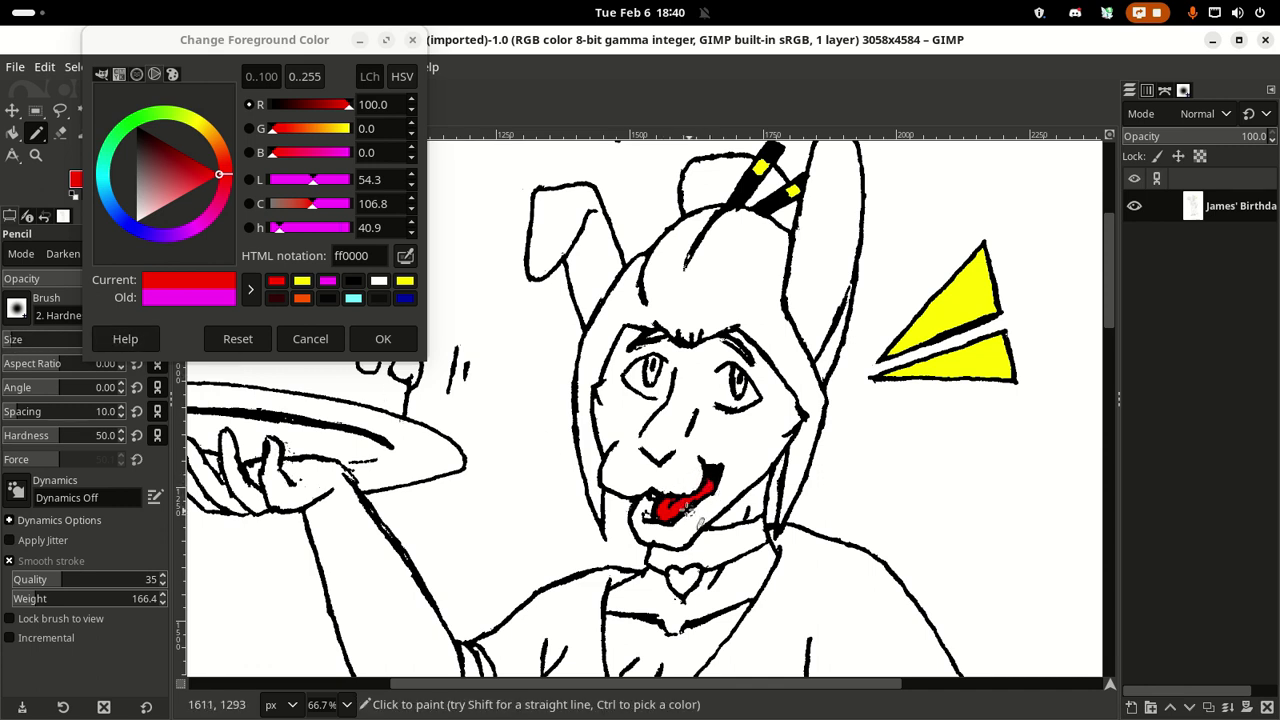
left_click_drag(660, 512, 676, 513)
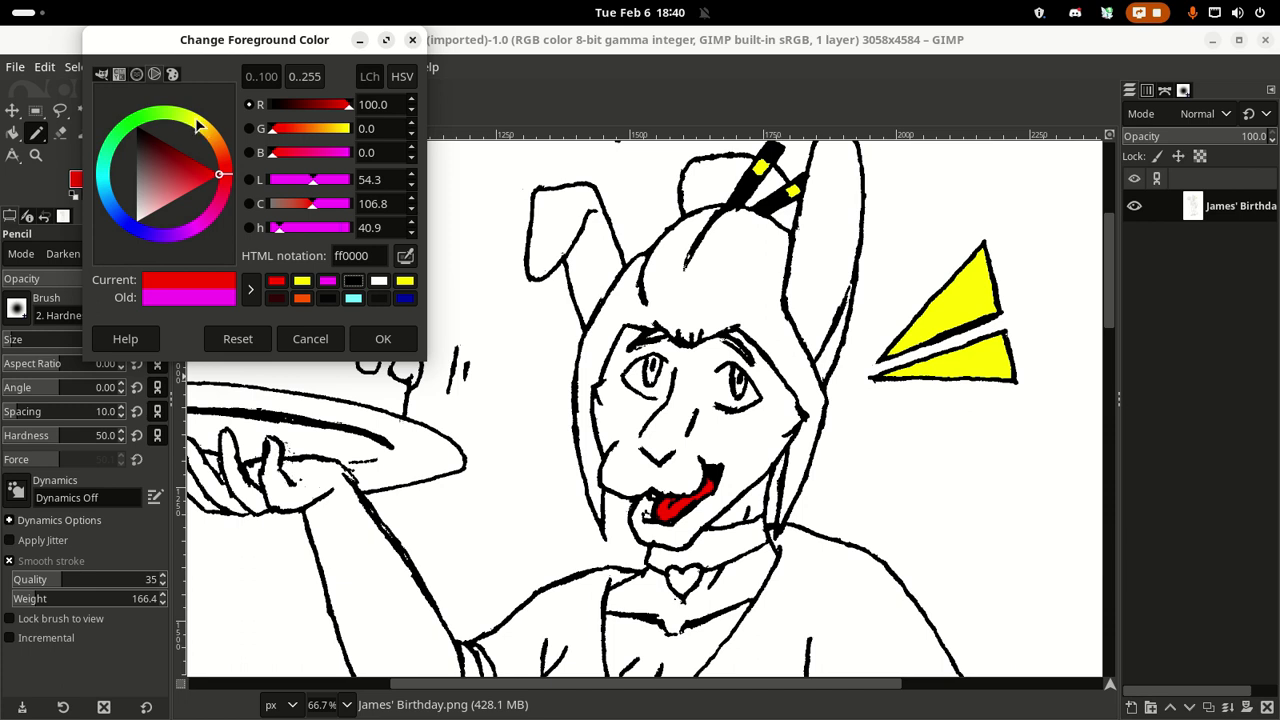
Step: Set the foreground color to brown 873900 and fill the irises of both eyes using Bucket Fill
left_click_drag(193, 122, 171, 136)
left_click(170, 144)
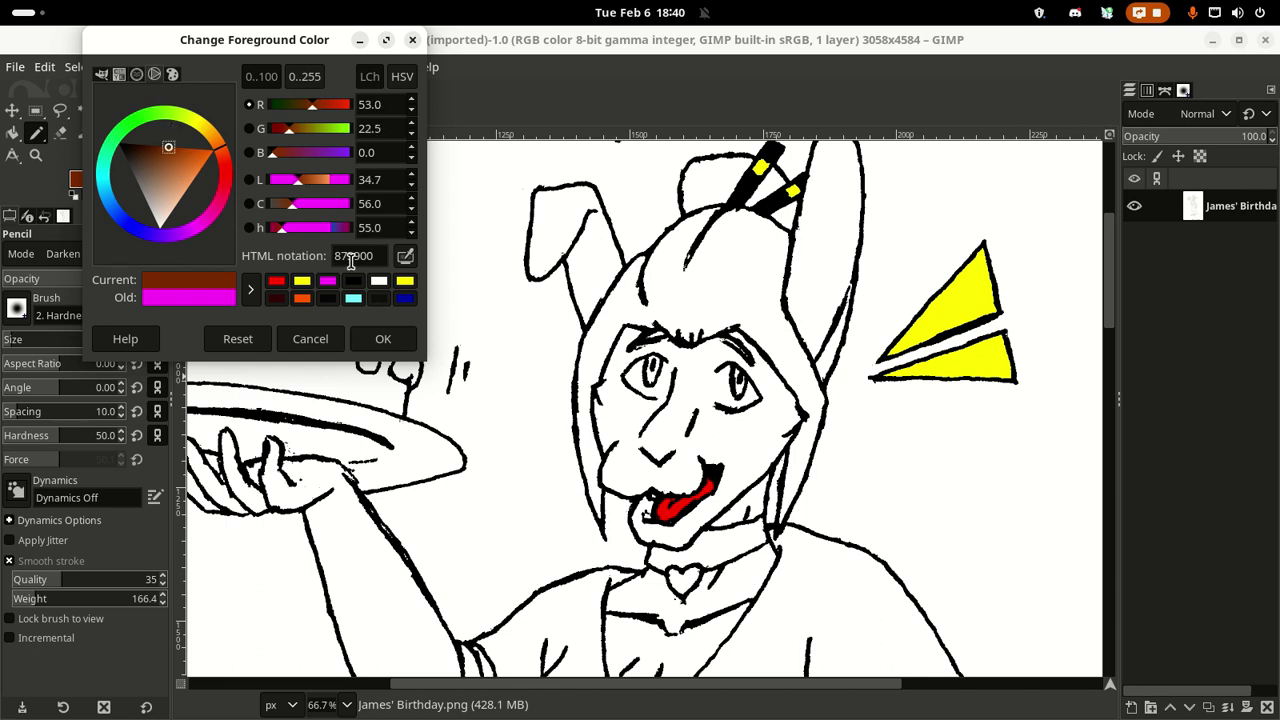
left_click(400, 348)
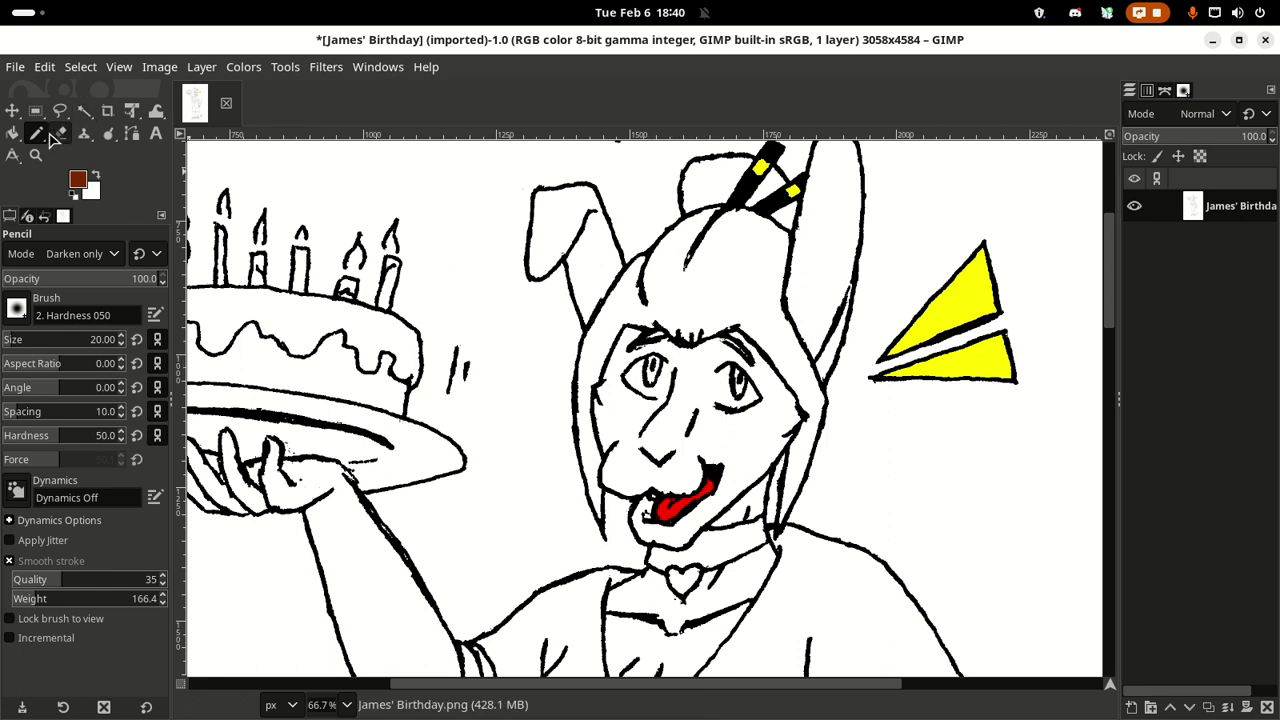
left_click(12, 133)
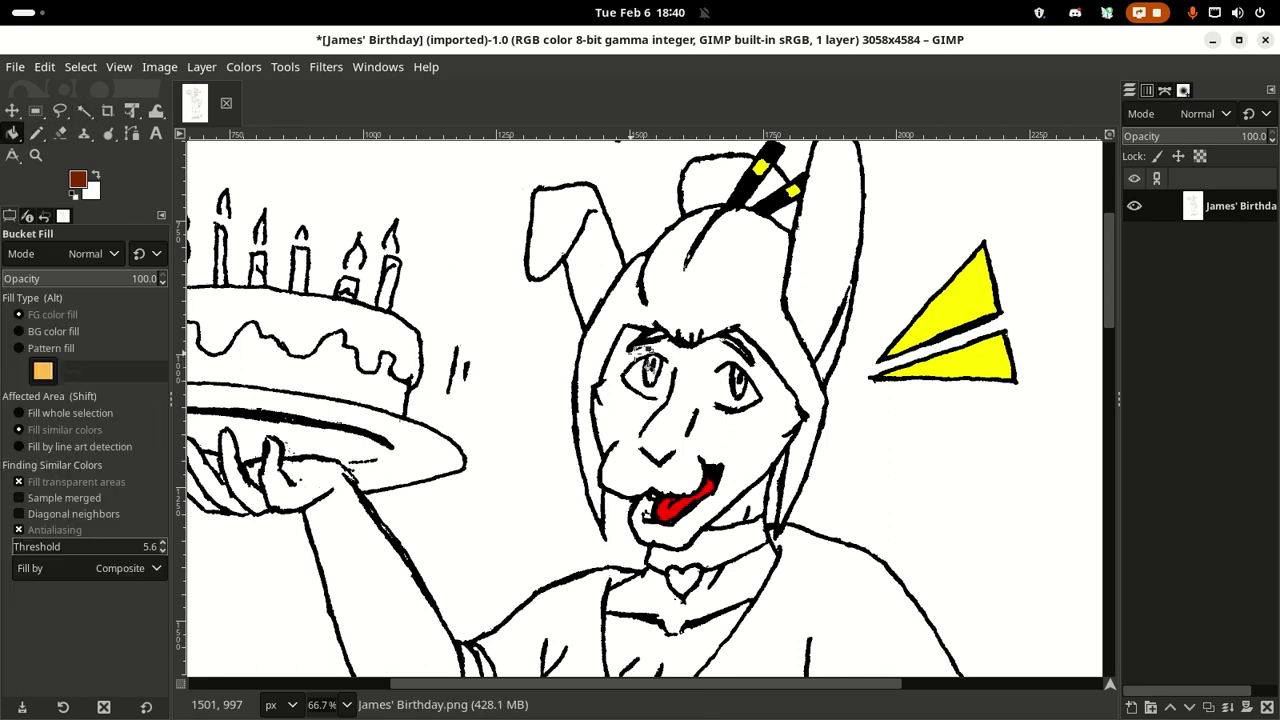
left_click(652, 372)
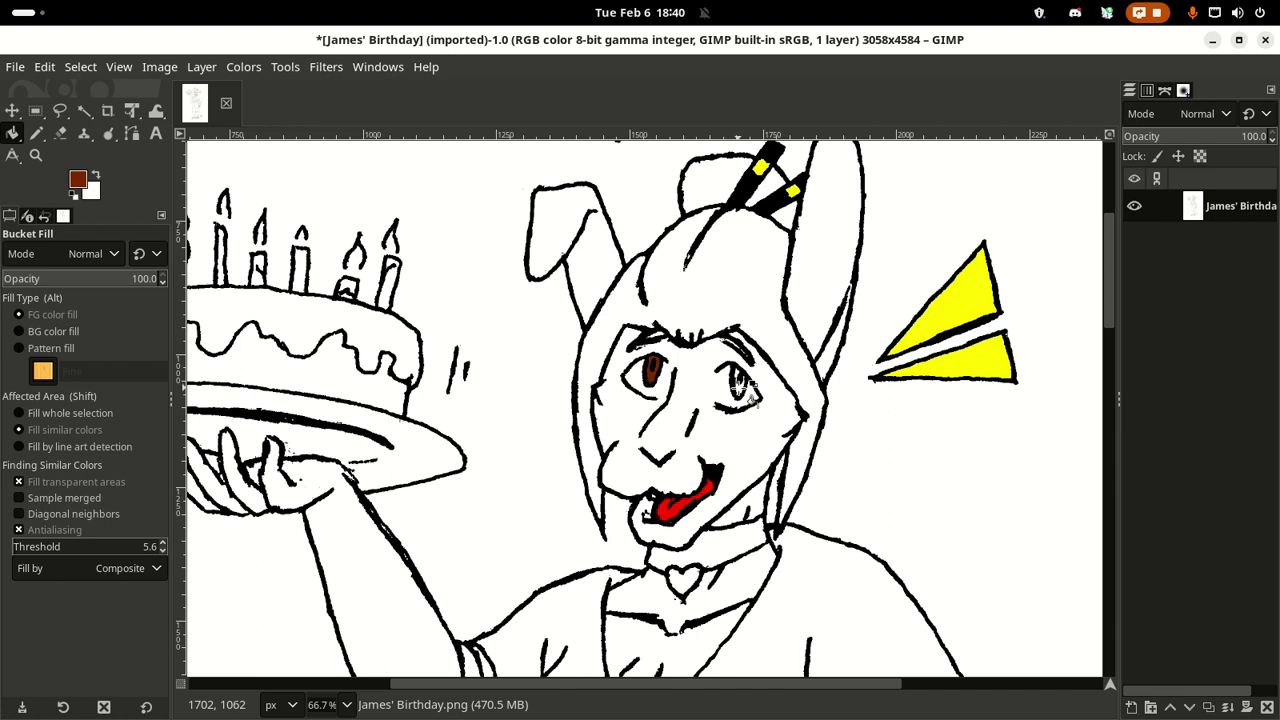
left_click(740, 385)
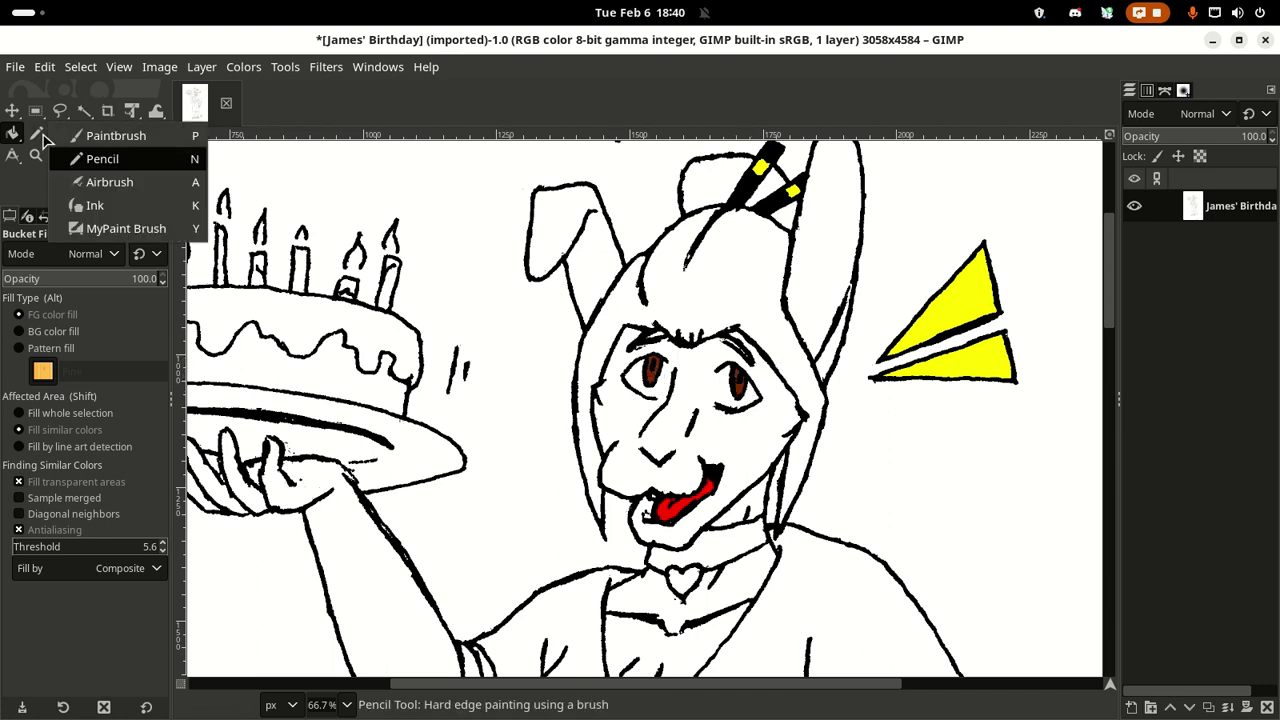
Step: Paint white highlights in the irises with the Paintbrush, undoing the oversized dab and reducing the brush size to 10
left_click(70, 136)
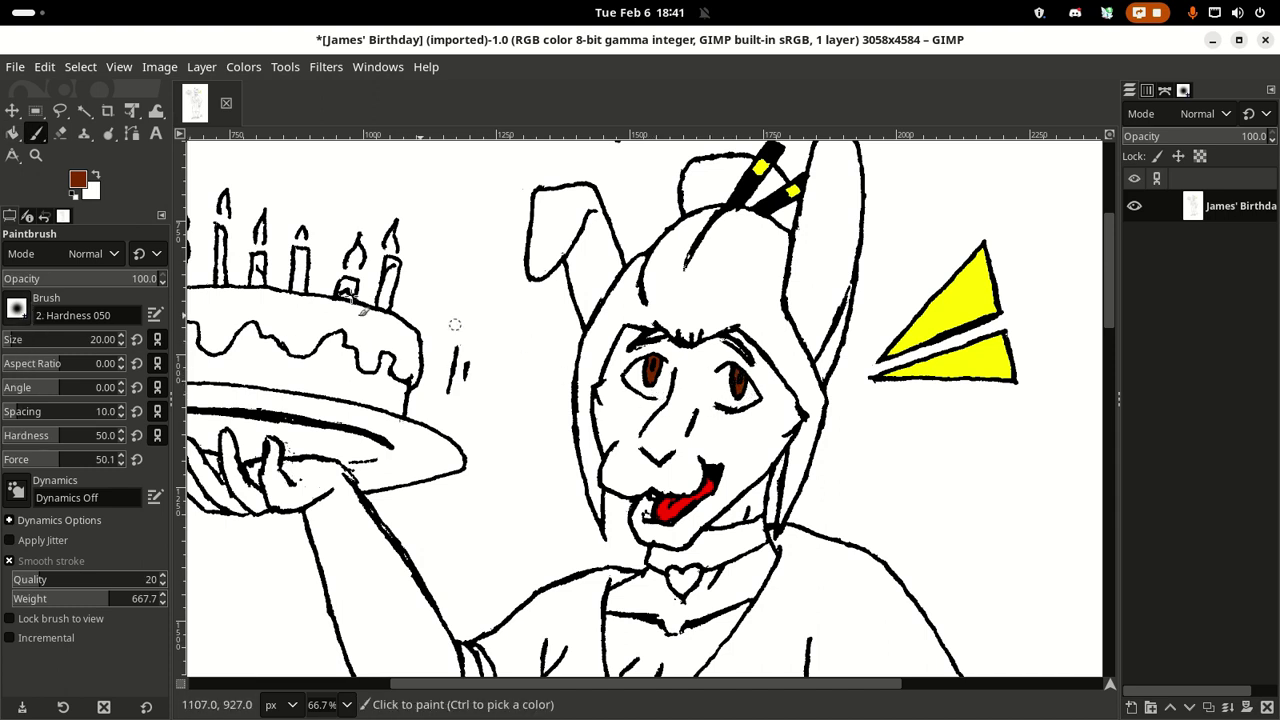
left_click(97, 177)
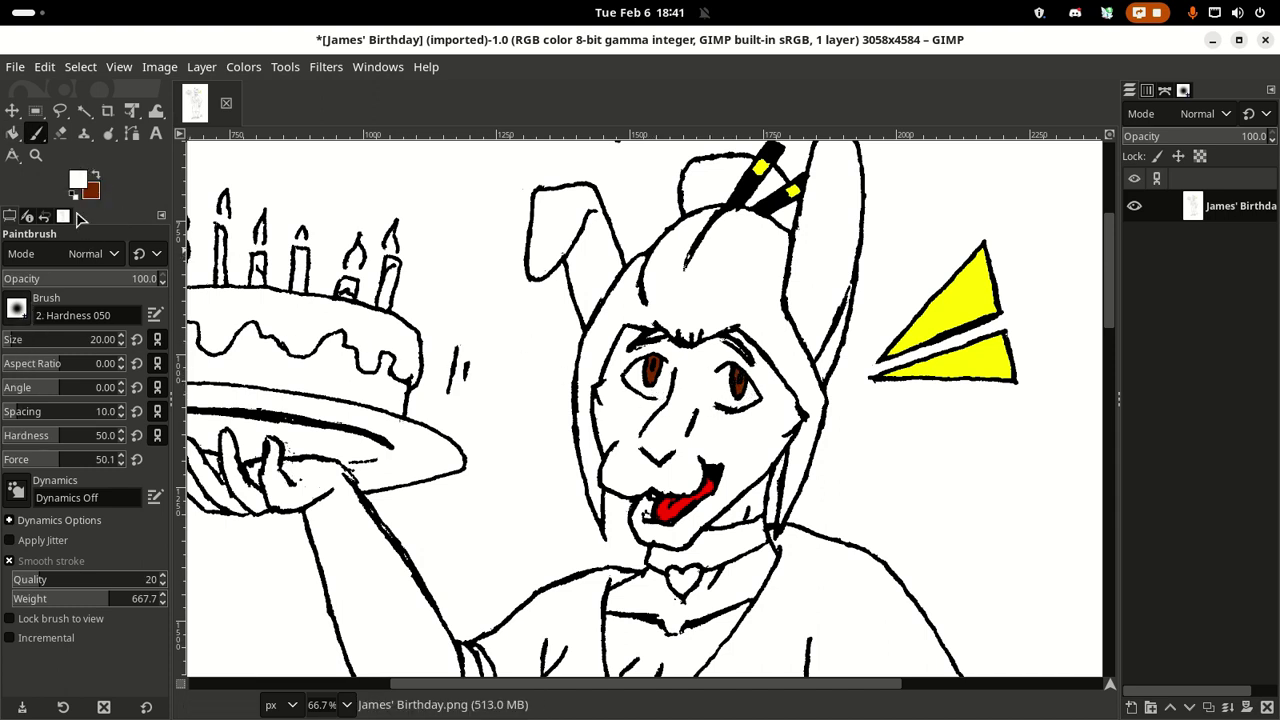
left_click(655, 362)
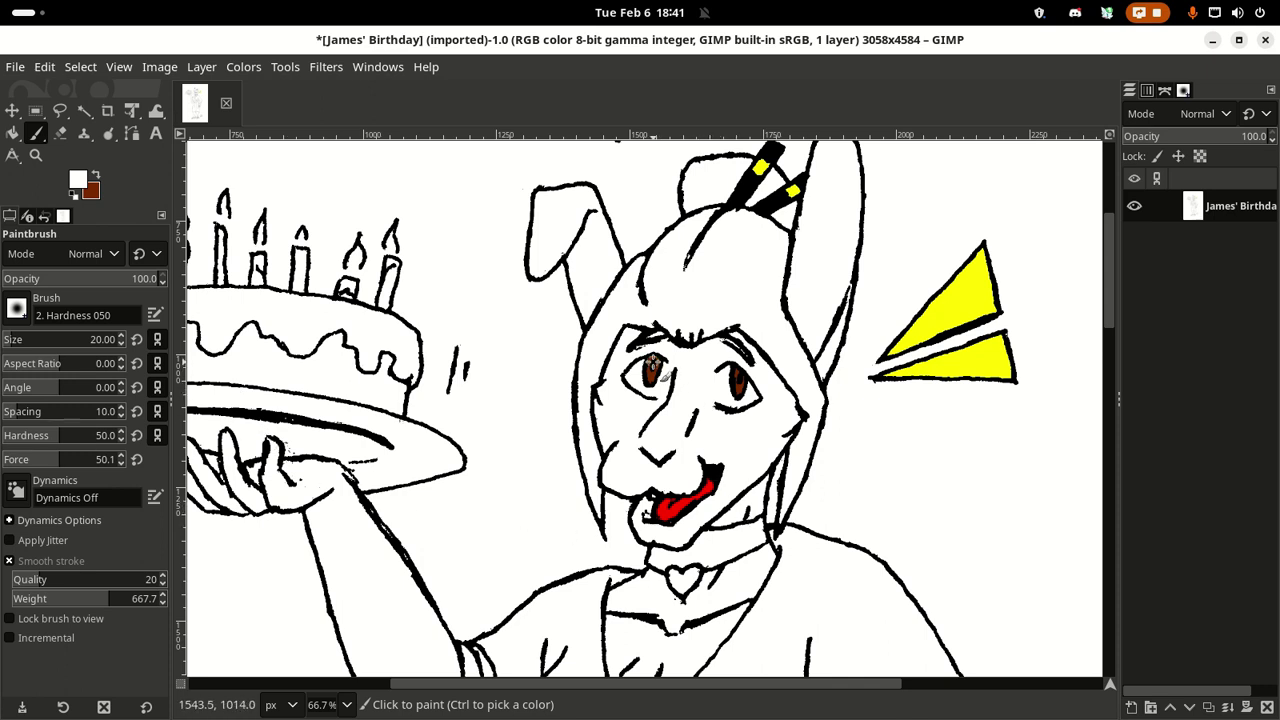
key("ctrl+z")
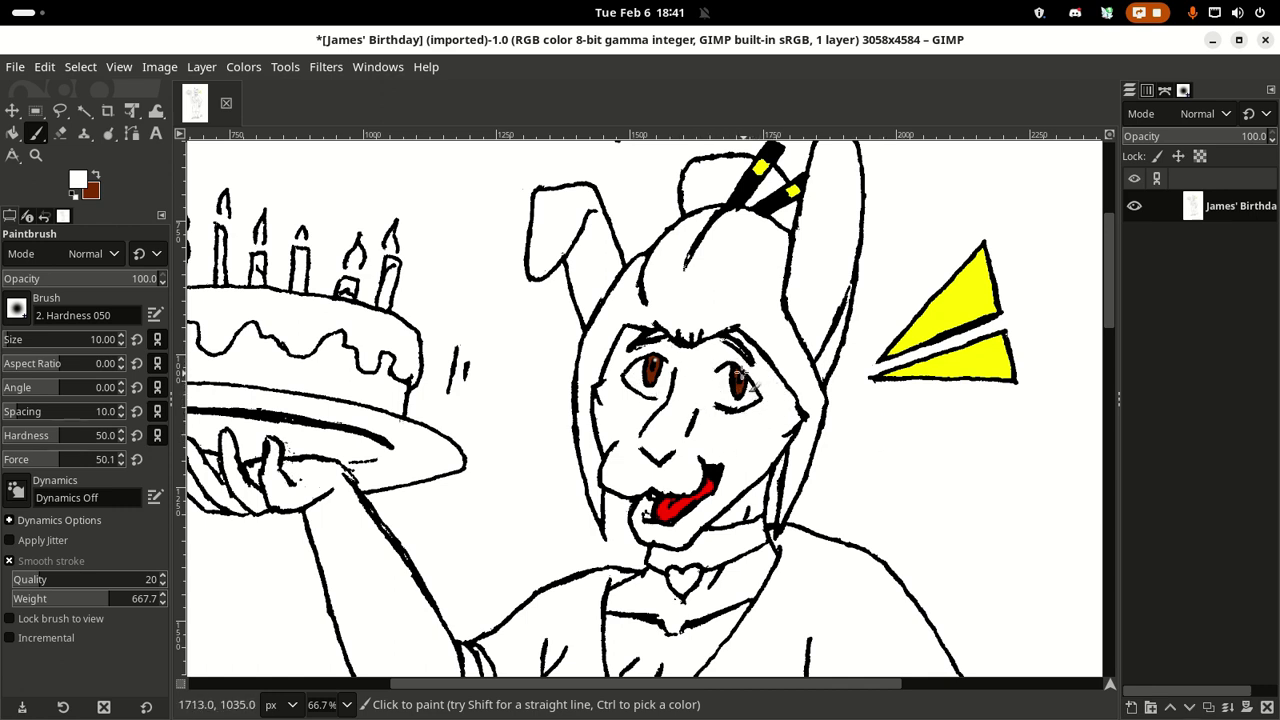
Step: Examine the colored face up close and then the whole figure from the heart down to the feet
key("ctrl")
key("ctrl")
scroll(700, 440, "down", 3)
scroll(710, 441, "up", 5)
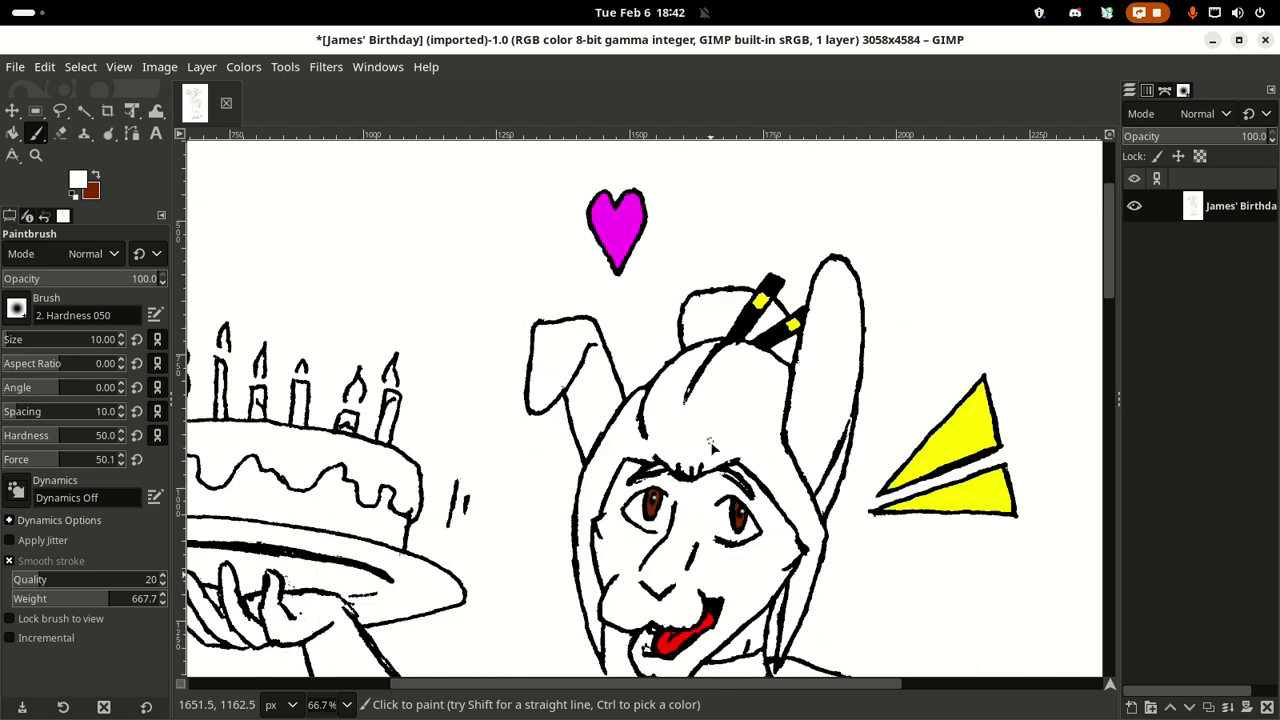
right_click(710, 441)
left_click(570, 503)
key("ctrl")
scroll(785, 362, "down", 3)
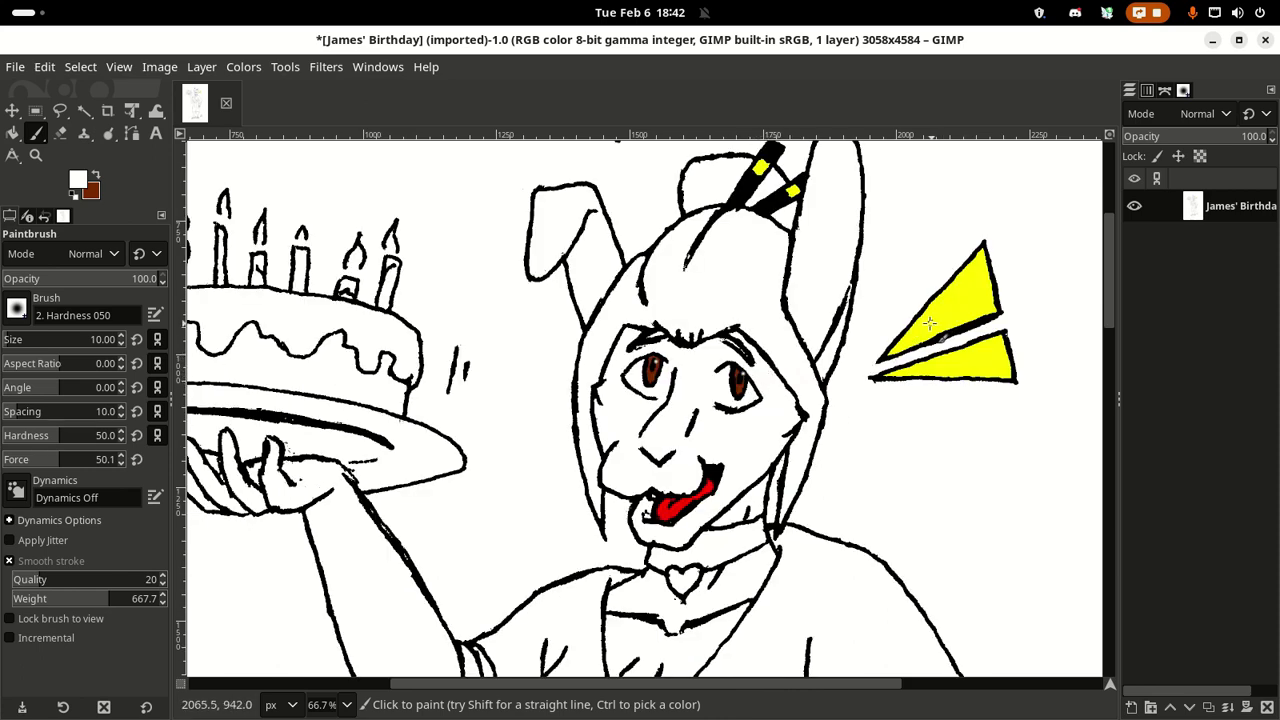
scroll(935, 330, "down", 3)
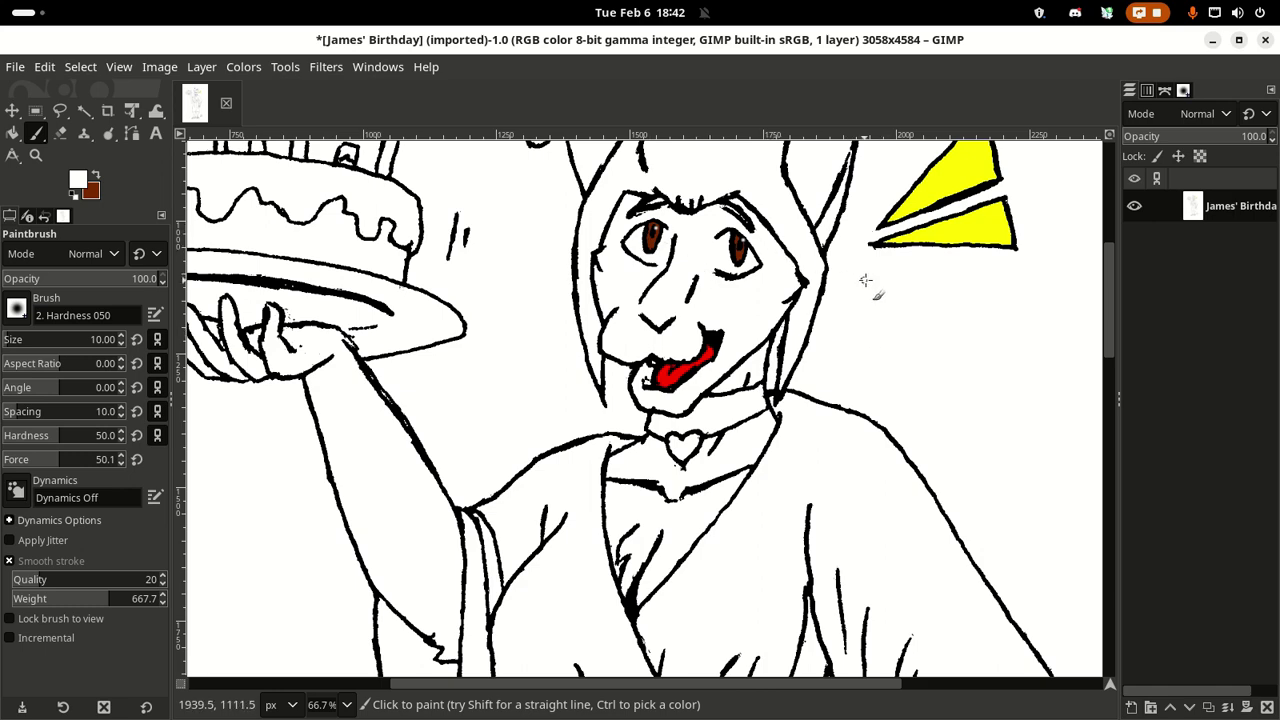
scroll(866, 281, "up", 3)
scroll(855, 292, "down", 3)
scroll(848, 300, "up", 3)
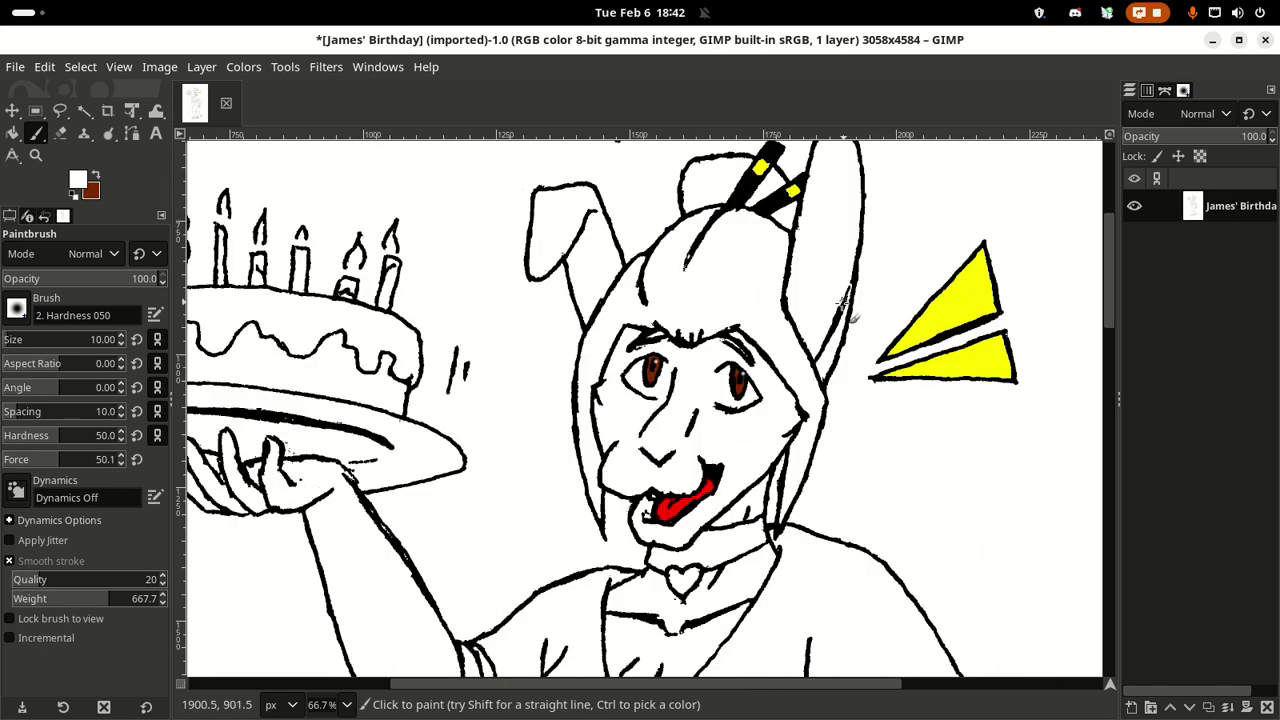
scroll(845, 305, "down", 4)
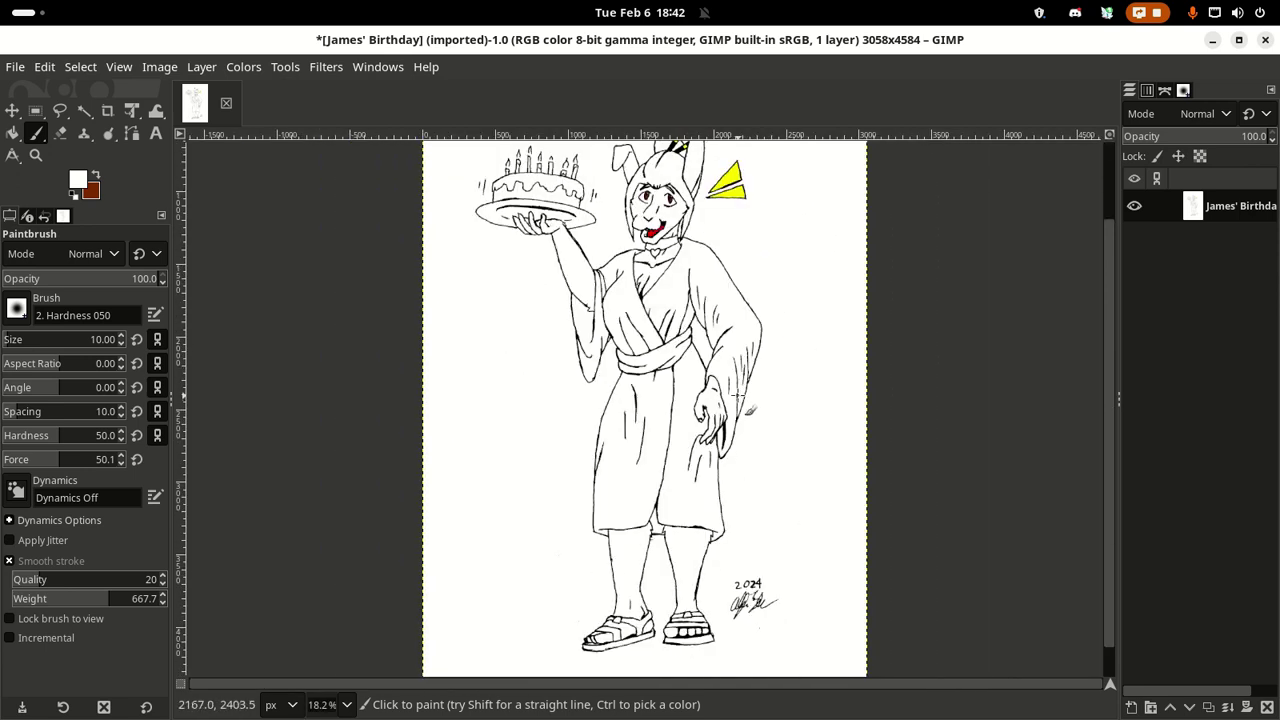
scroll(745, 400, "up", 2)
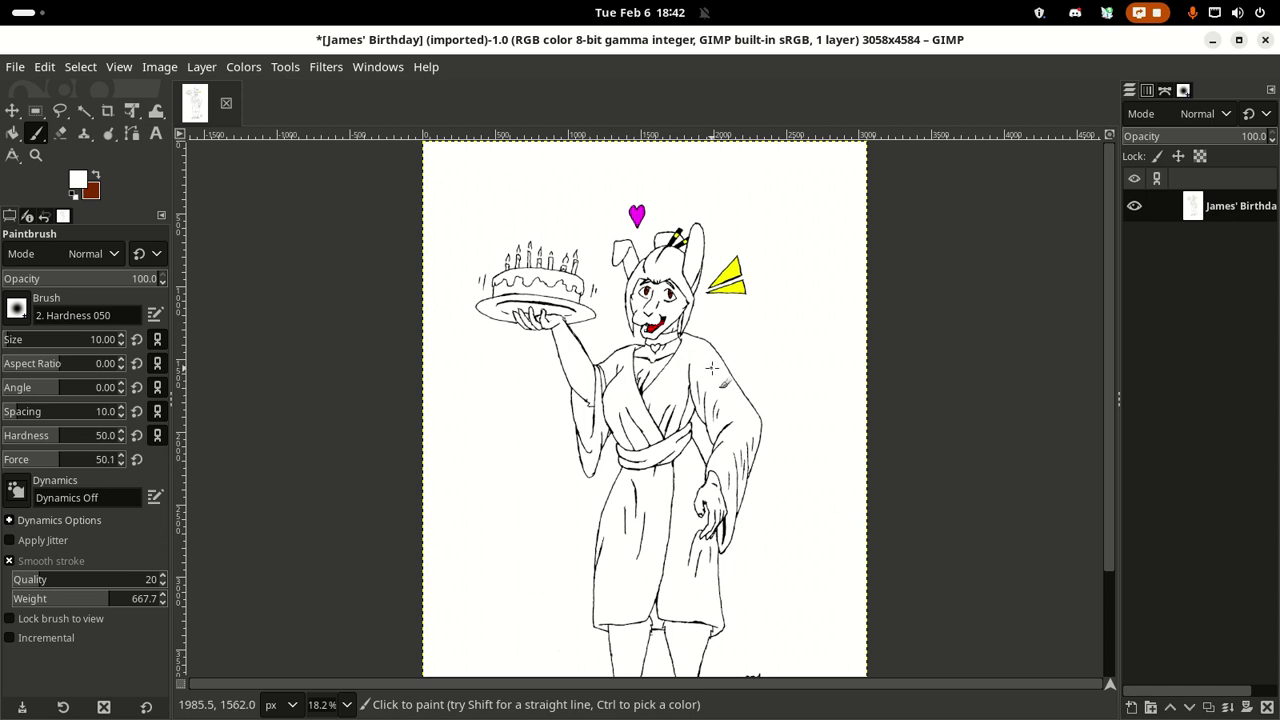
scroll(714, 370, "down", 3)
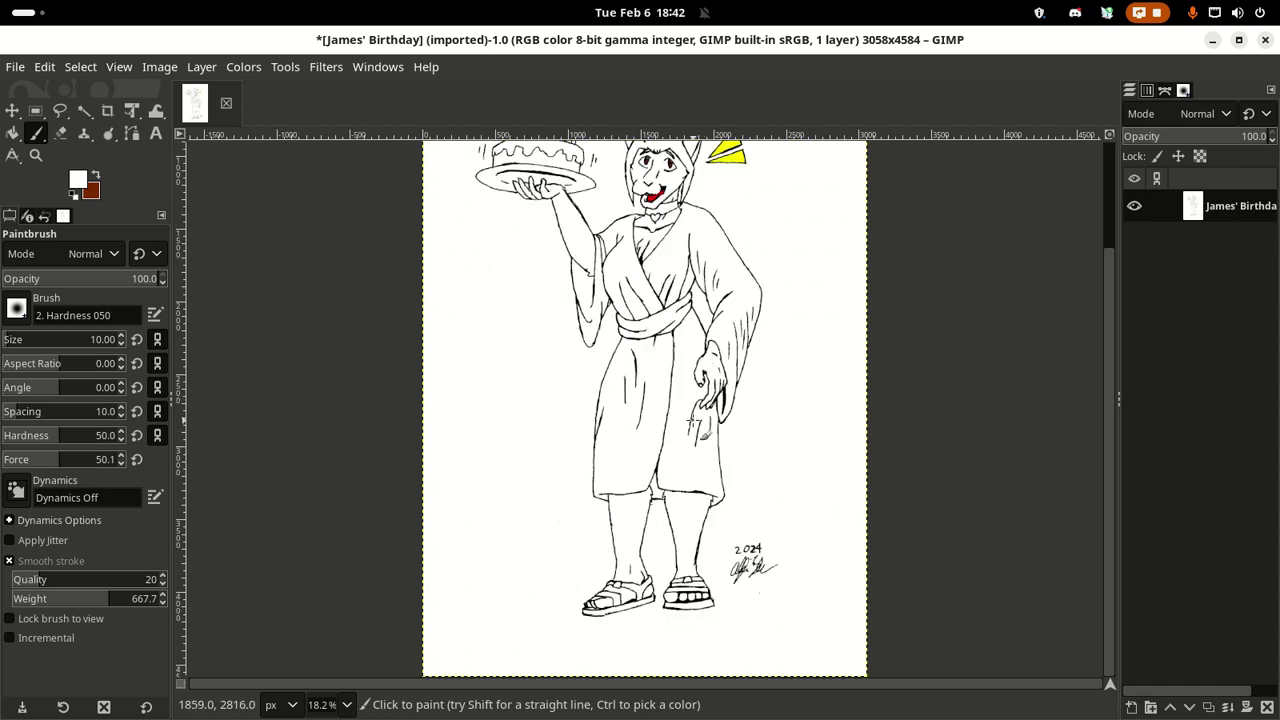
scroll(693, 423, "up", 3)
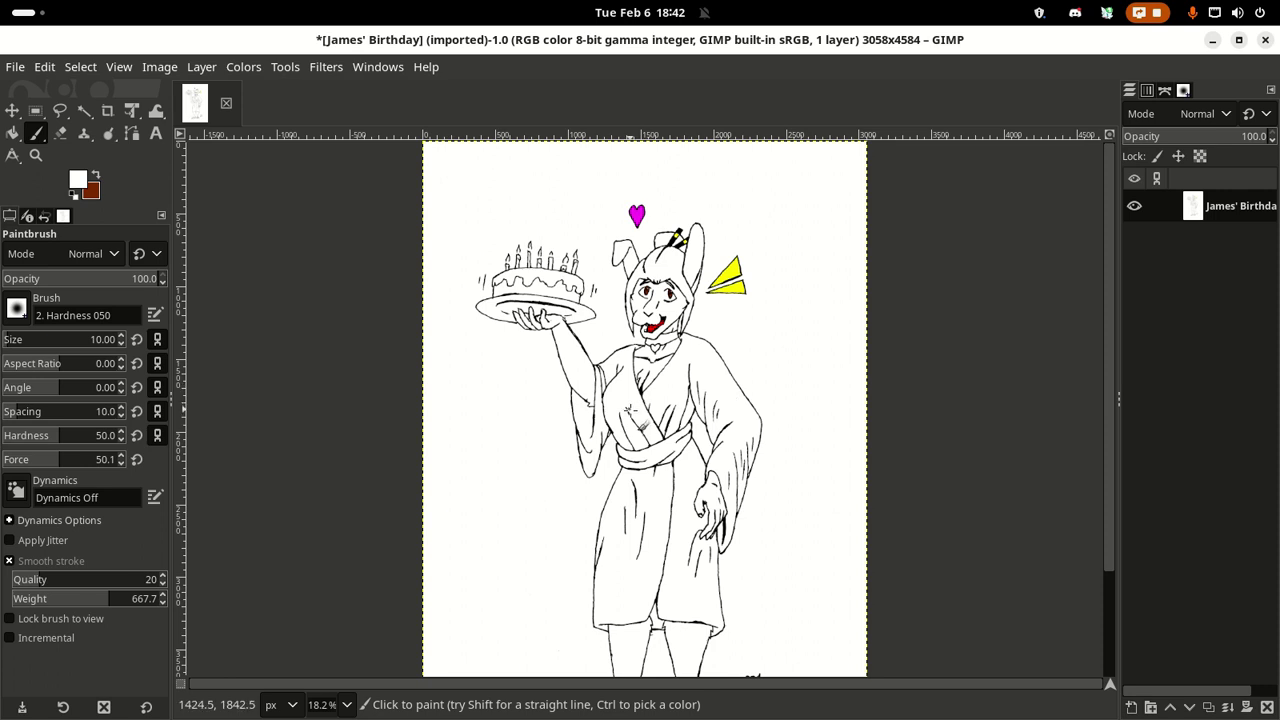
left_click_drag(716, 387, 722, 379)
key("ctrl+z")
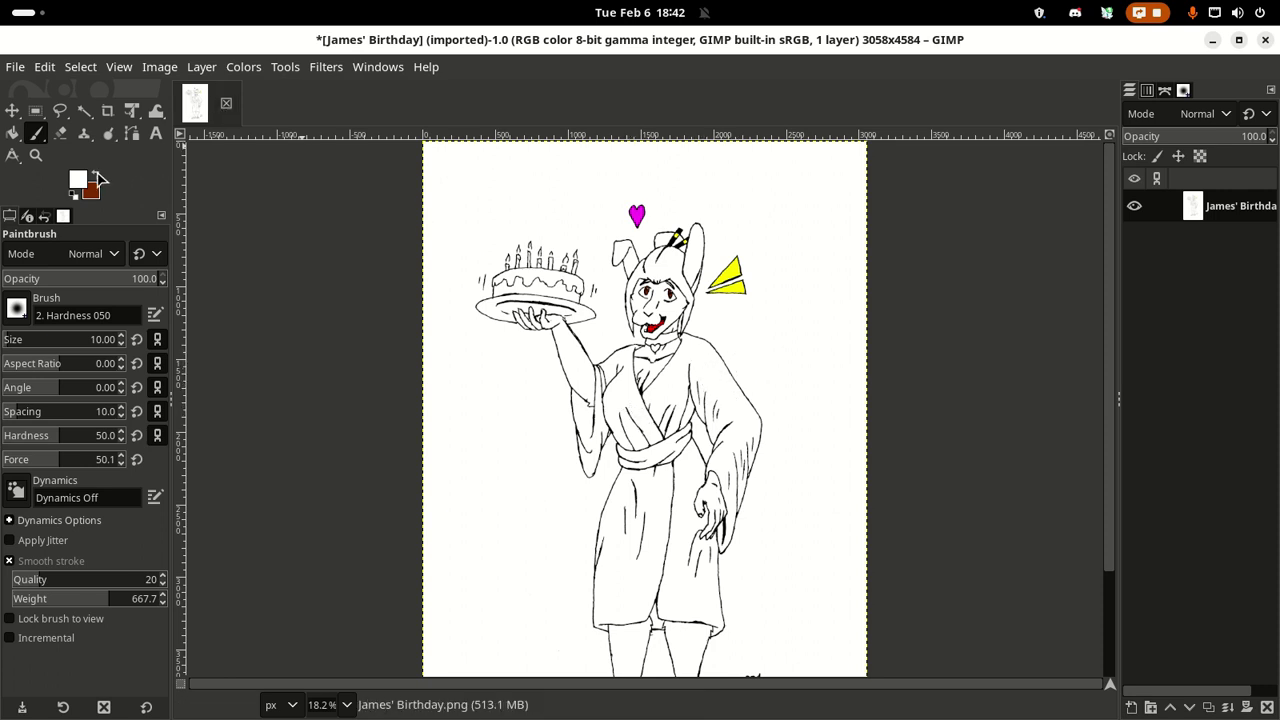
Step: Set the foreground color to dark green 064a00 and Bucket Fill both chest panels and the lowered arm's sleeve of the robe
left_click(97, 177)
left_click(82, 183)
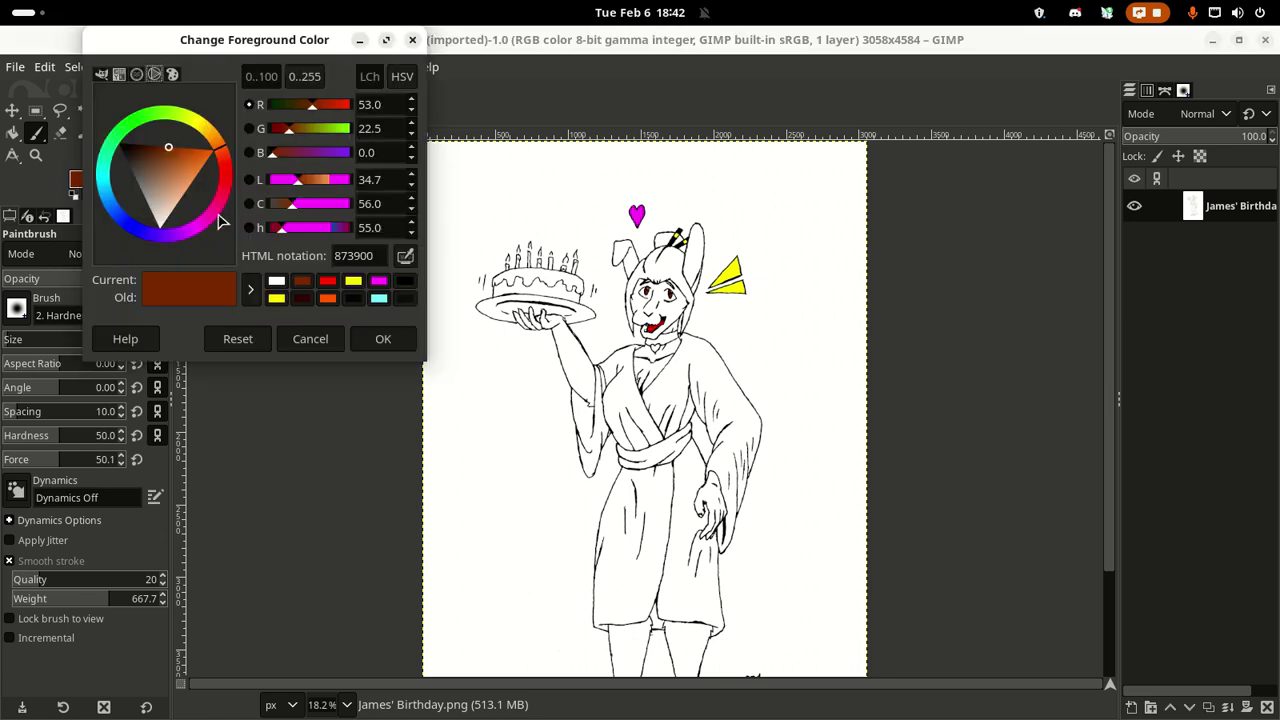
mouse_move(183, 177)
left_mouse_down()
mouse_move(186, 216)
mouse_move(213, 204)
left_mouse_up()
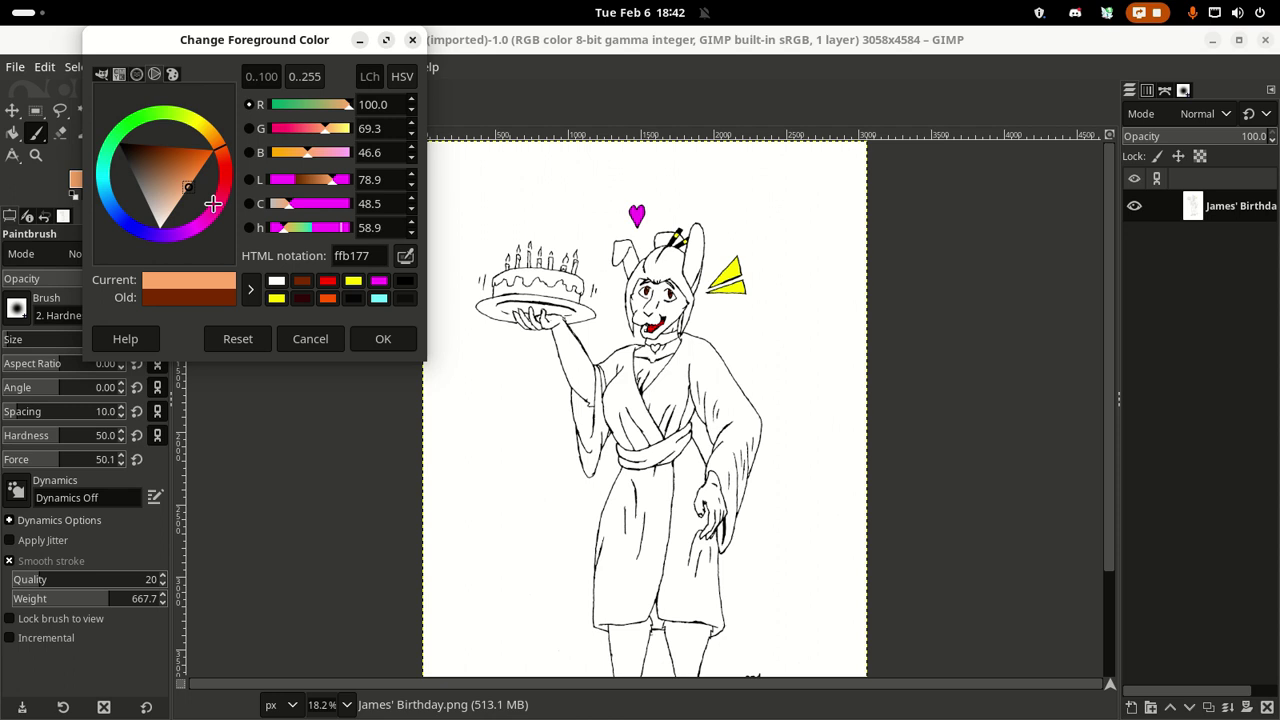
mouse_move(219, 138)
left_mouse_down()
mouse_move(146, 145)
mouse_move(125, 198)
left_mouse_up()
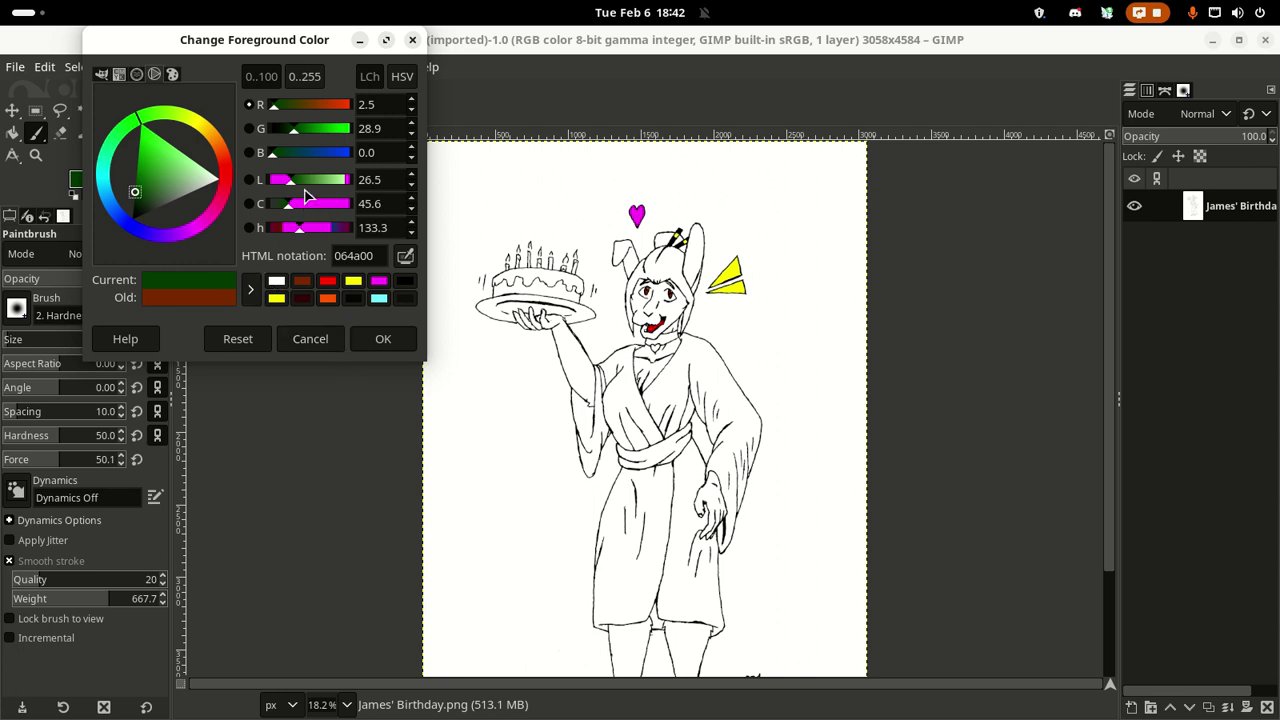
left_click(383, 338)
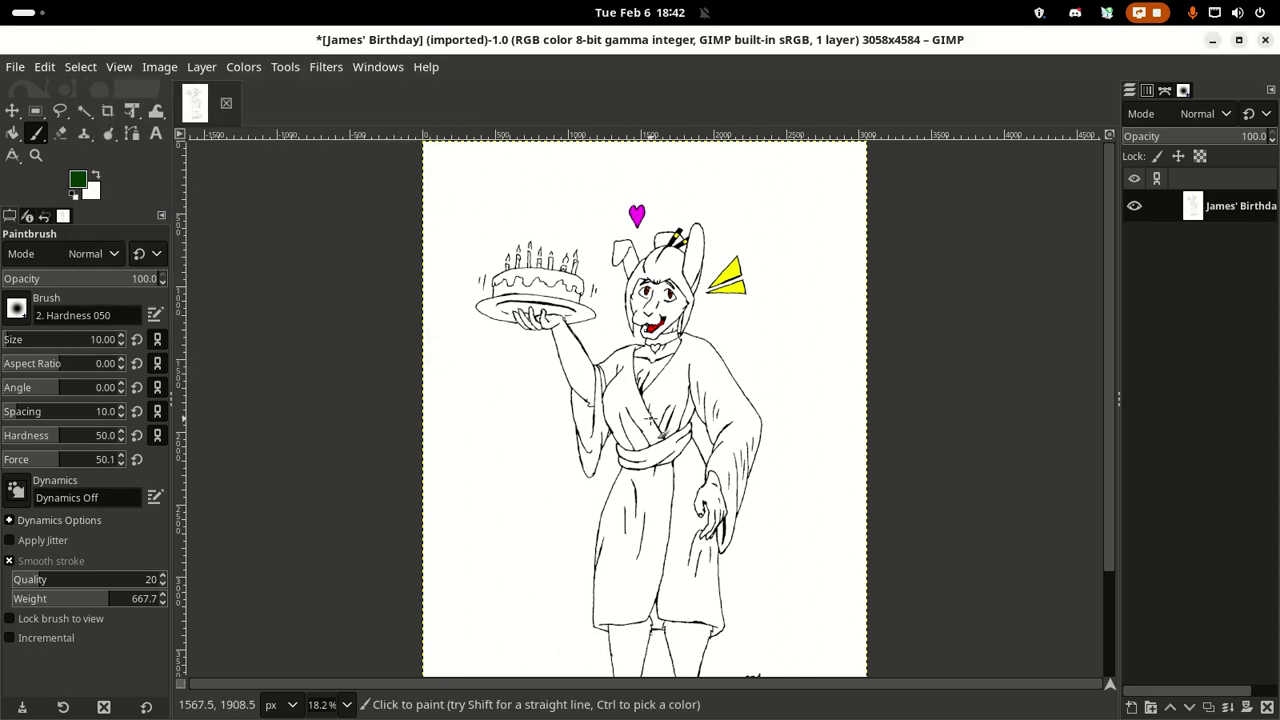
key("shift+b")
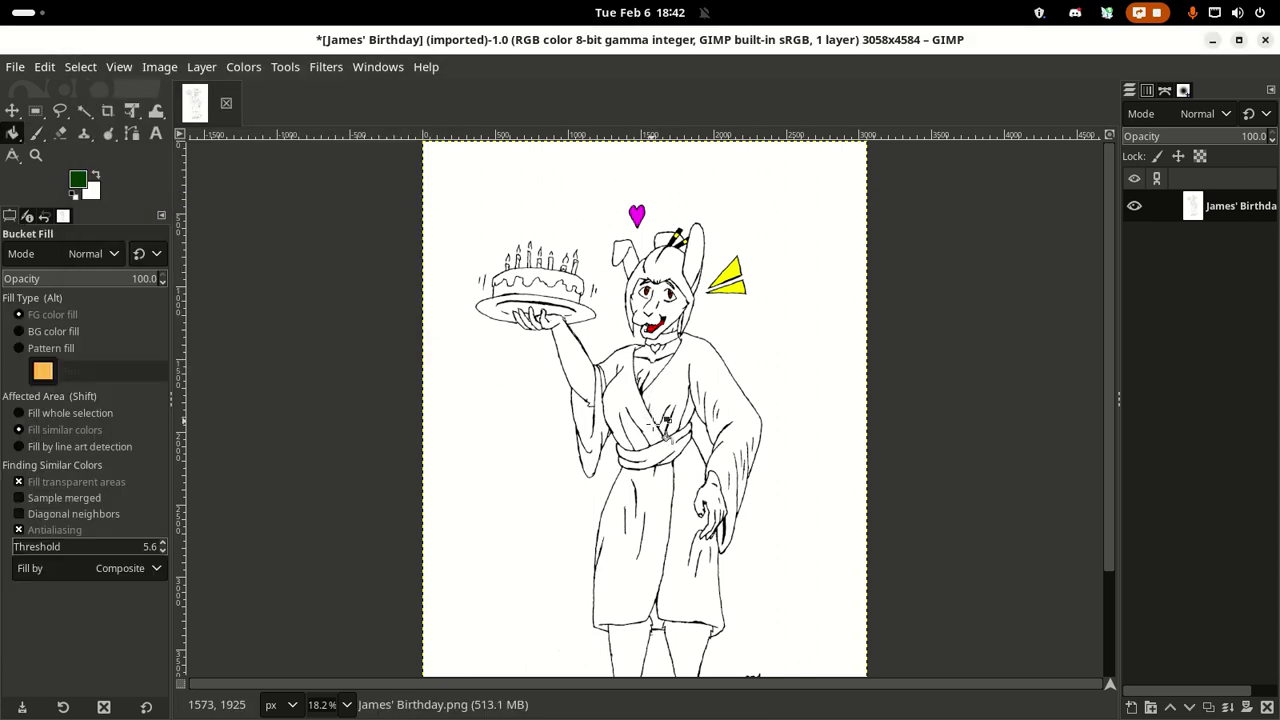
left_click(634, 412)
left_click(680, 396)
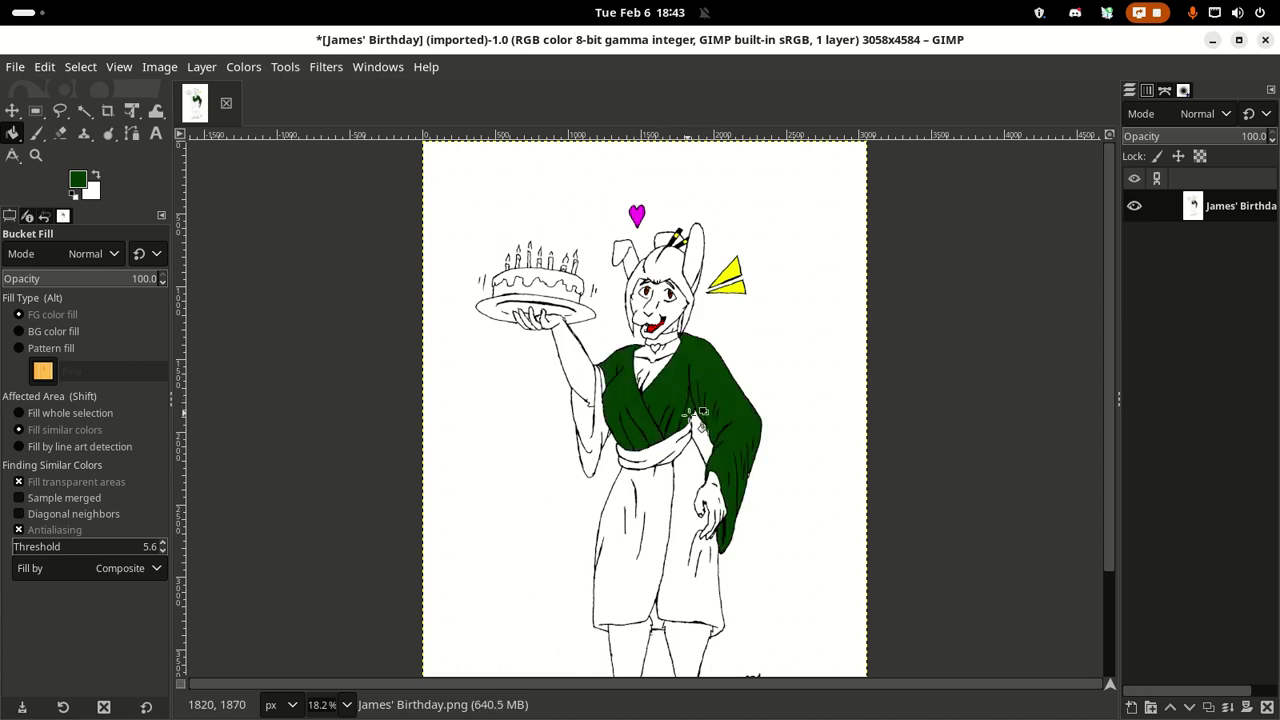
Step: Fill the sections of the robe sleeve hanging from the raised arm with the same dark green
left_click(605, 430)
left_click(593, 432)
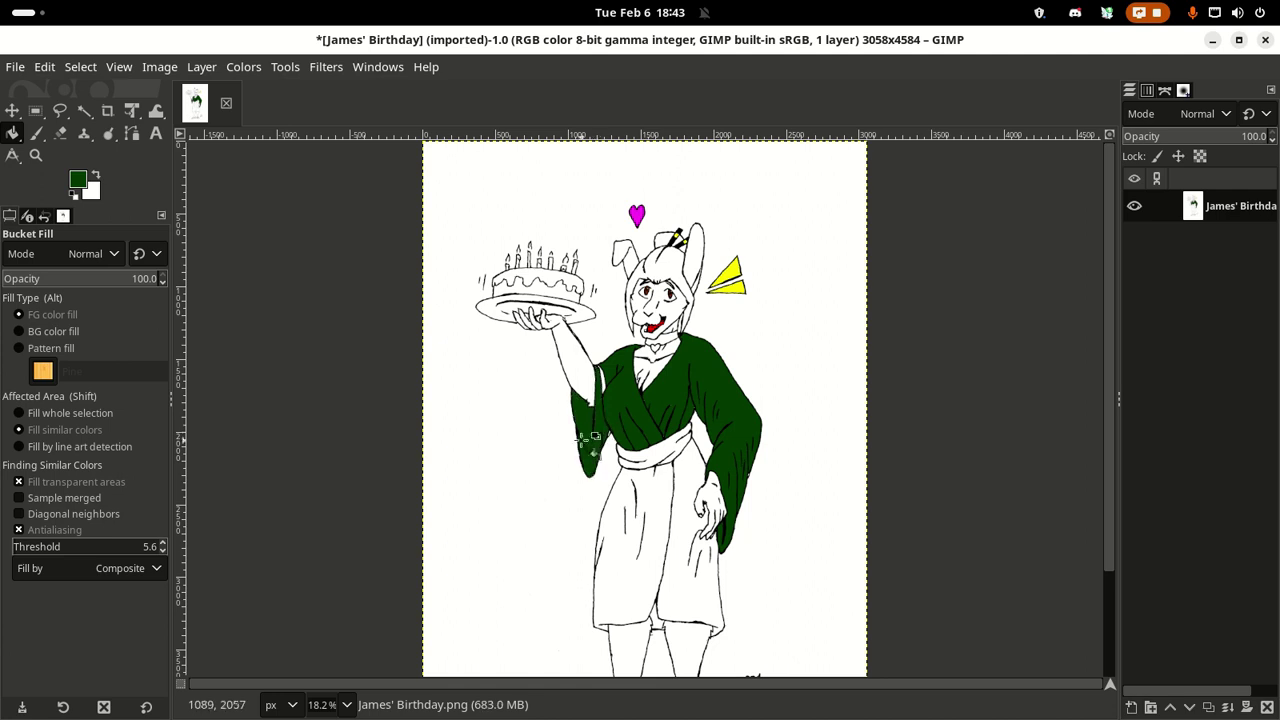
left_click(603, 381)
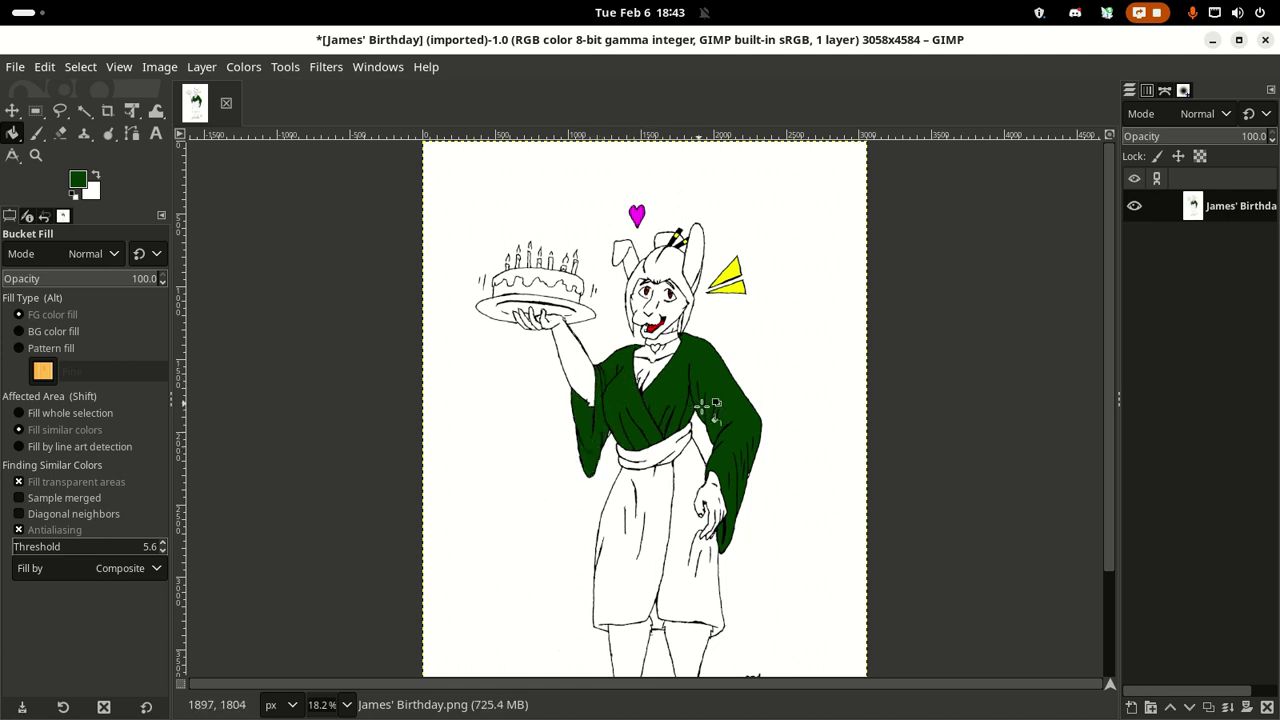
Step: Bucket Fill the robe's waist sash, both skirt panels and the small inner section at the hem with the same dark green
left_click(684, 452)
left_click(690, 508)
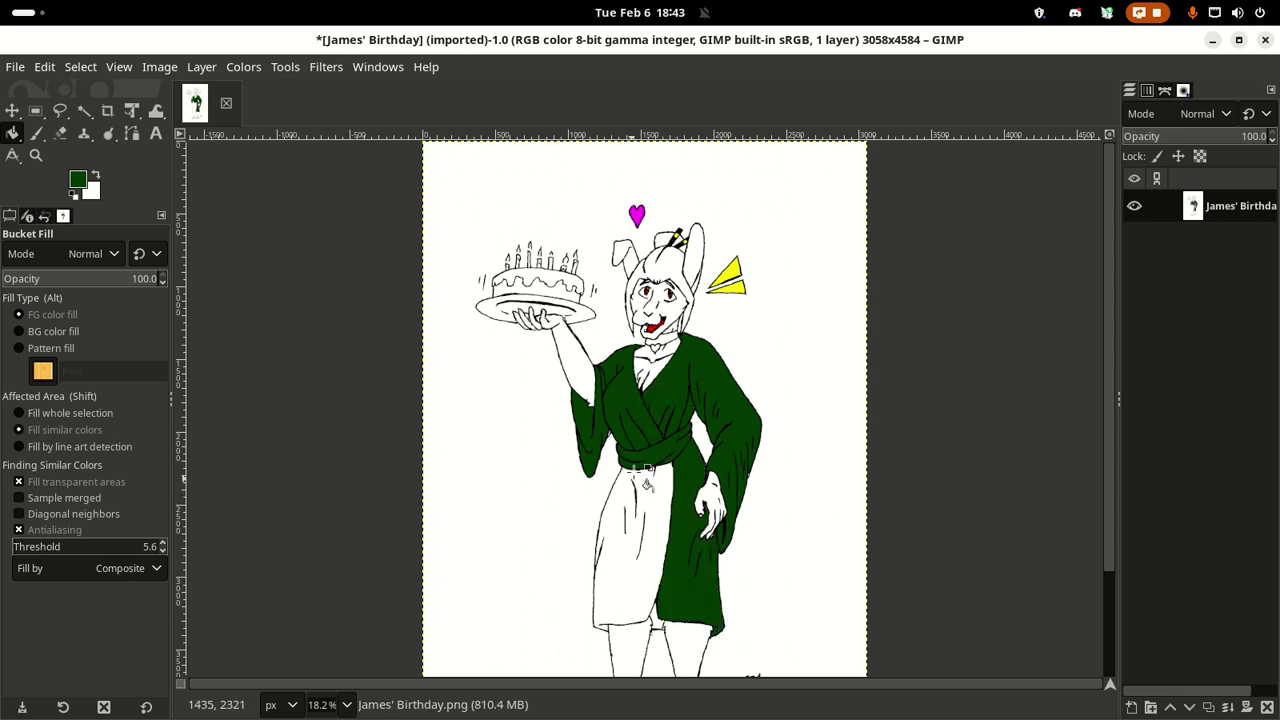
left_click(659, 522)
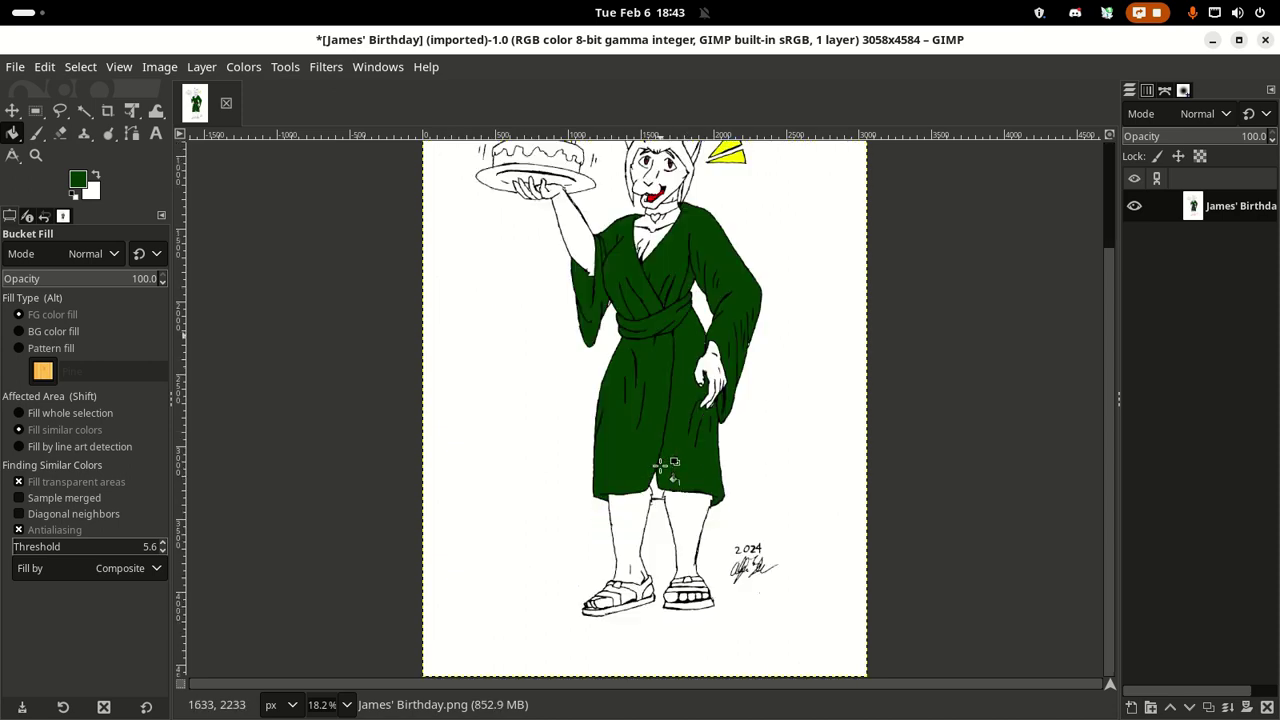
scroll(652, 498, "down", 3)
left_click(652, 489)
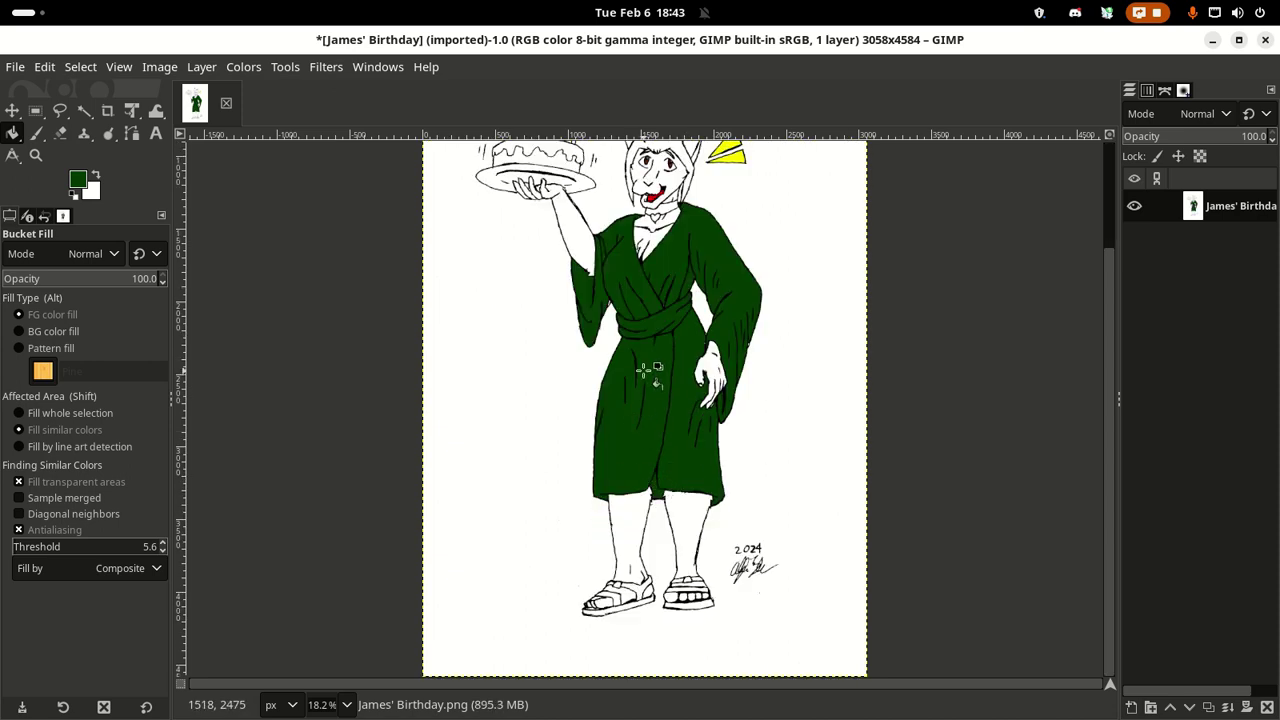
scroll(700, 385, "up", 3)
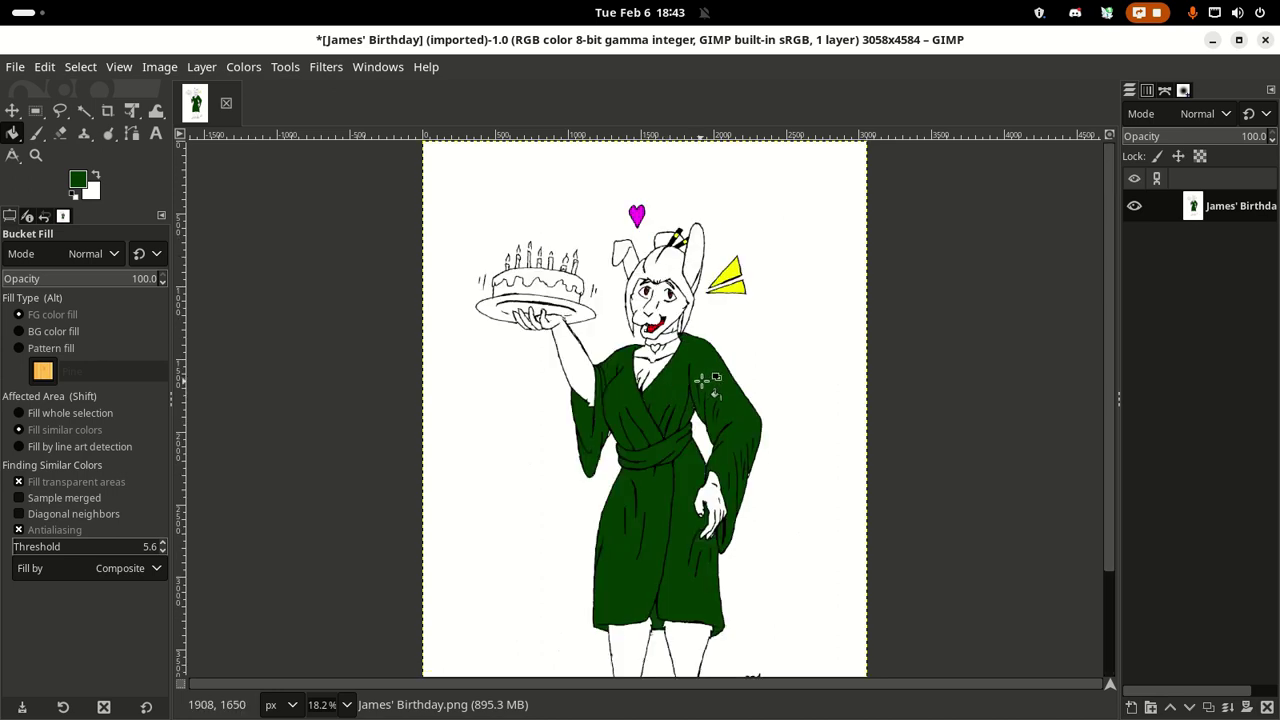
scroll(700, 384, "down", 3)
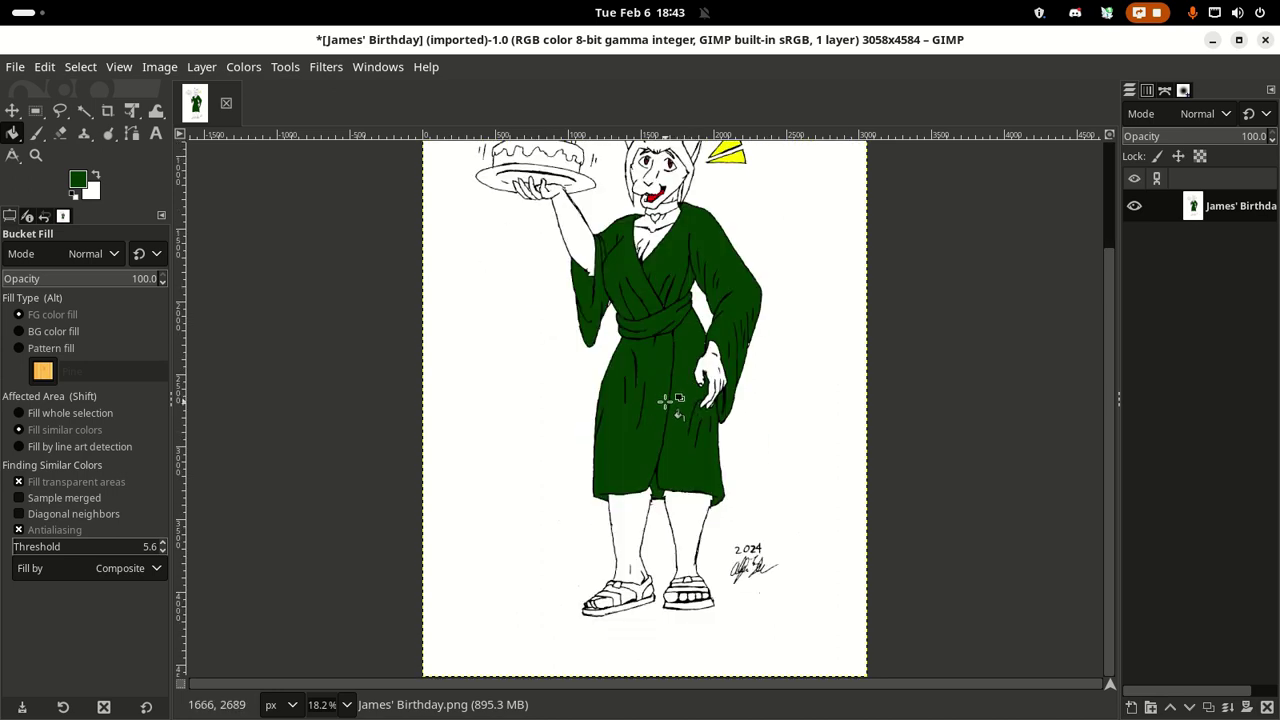
scroll(667, 401, "up", 3)
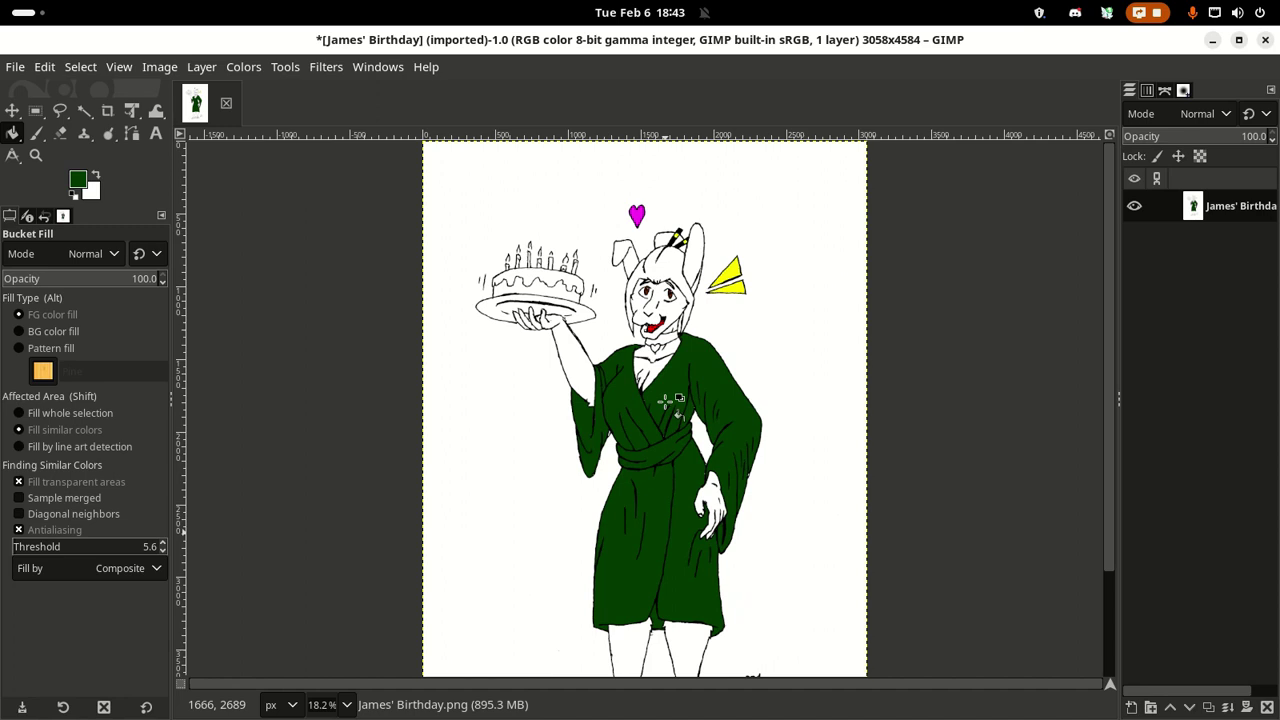
Step: Set the foreground color to teal green 00ad83 and refill the robe's chest panels, lowered sleeve and waist sash
left_click(78, 185)
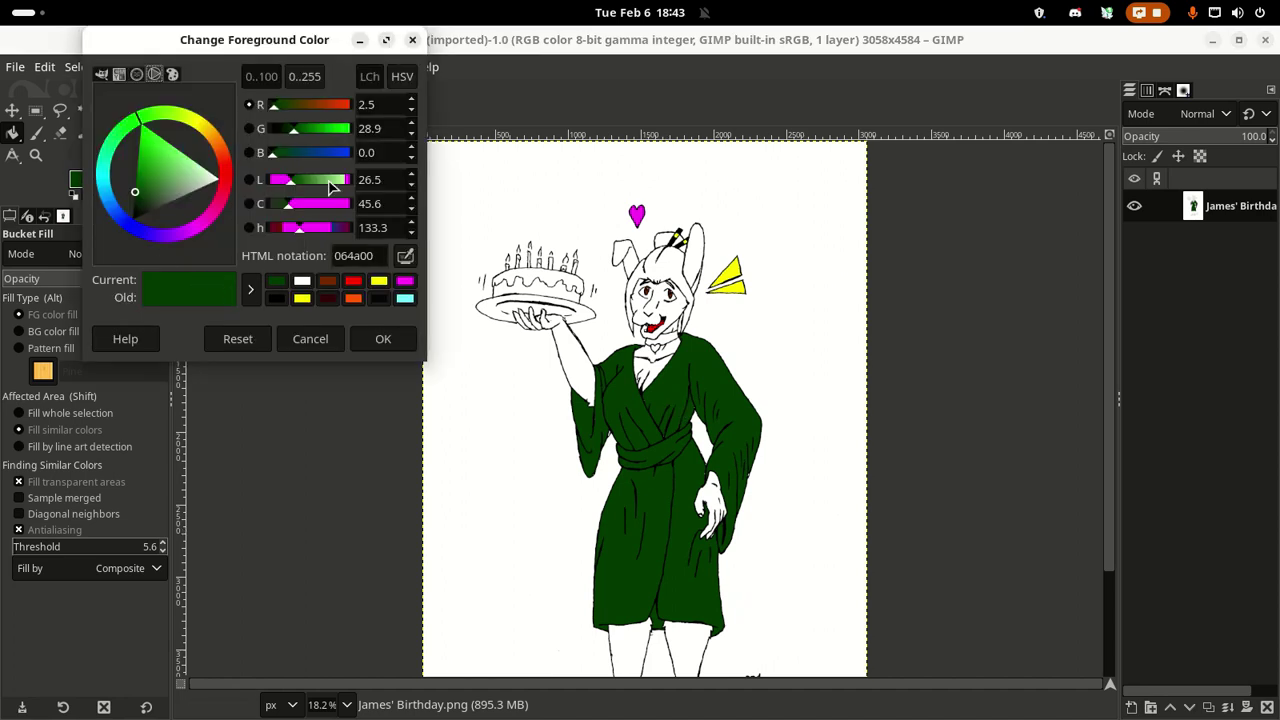
mouse_move(147, 167)
left_mouse_down()
mouse_move(140, 140)
mouse_move(131, 164)
mouse_move(119, 151)
mouse_move(100, 158)
mouse_move(112, 170)
left_mouse_up()
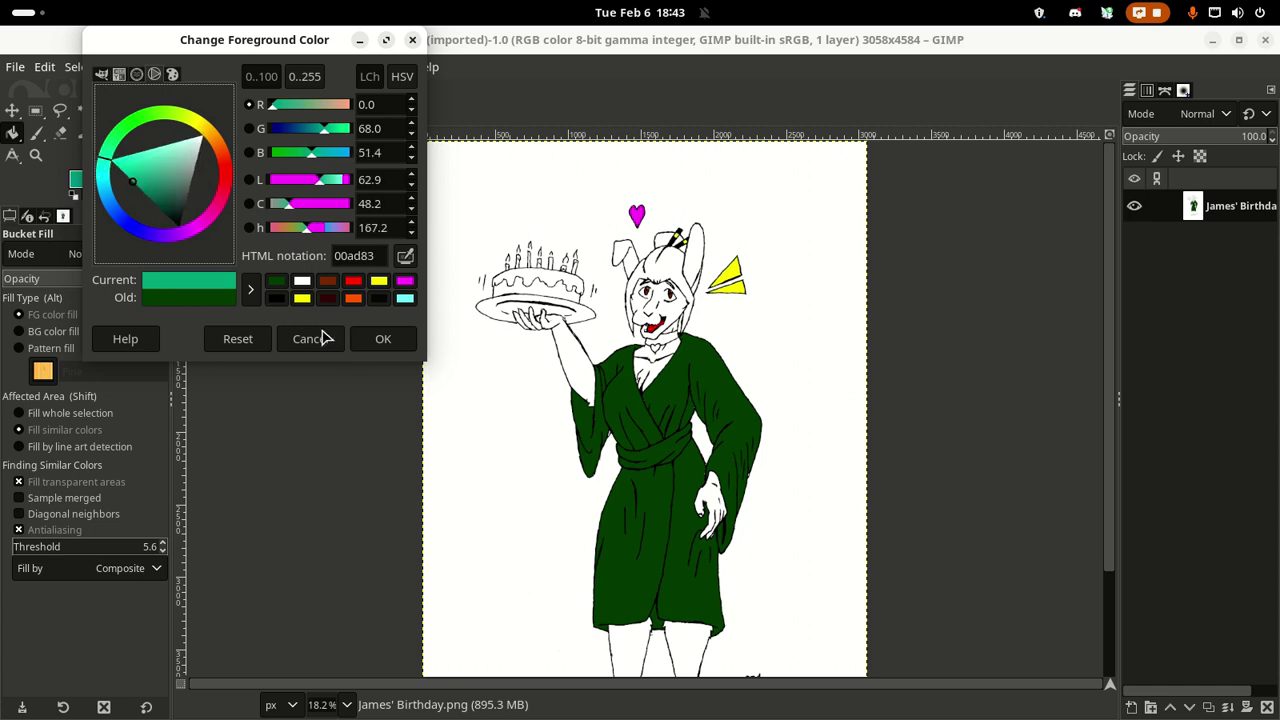
left_click(383, 338)
left_click(625, 401)
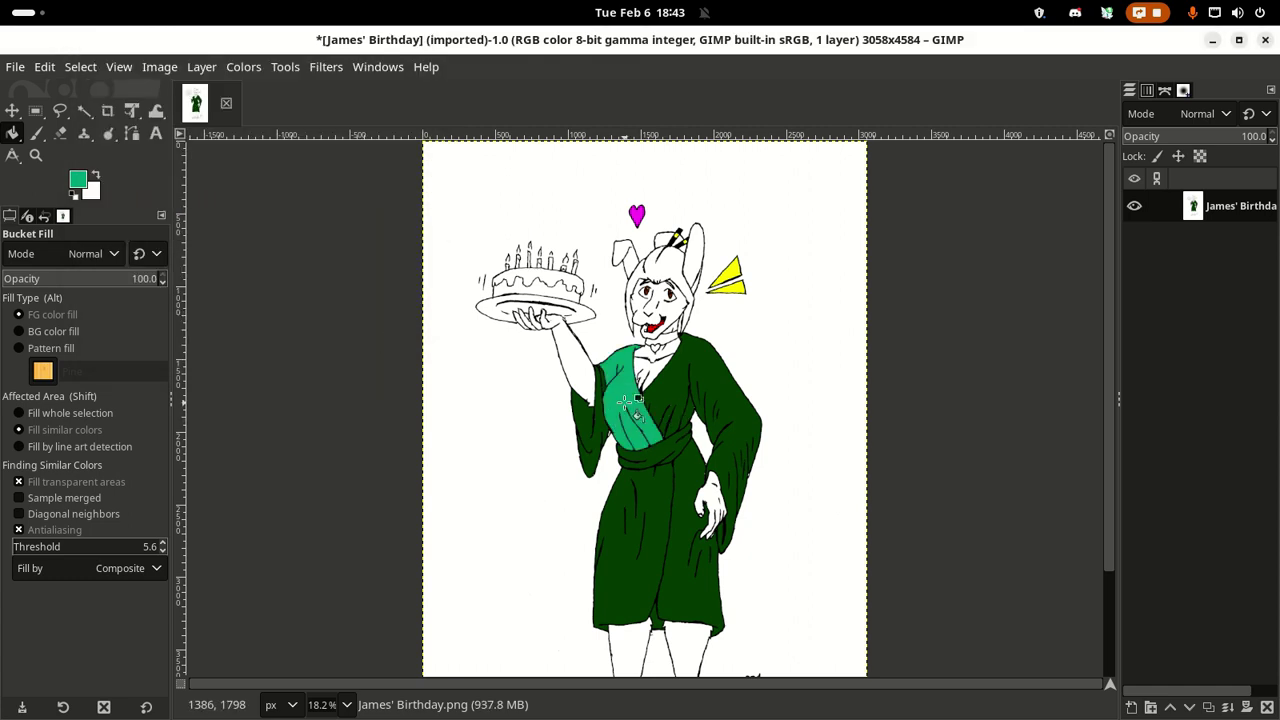
left_click(680, 410)
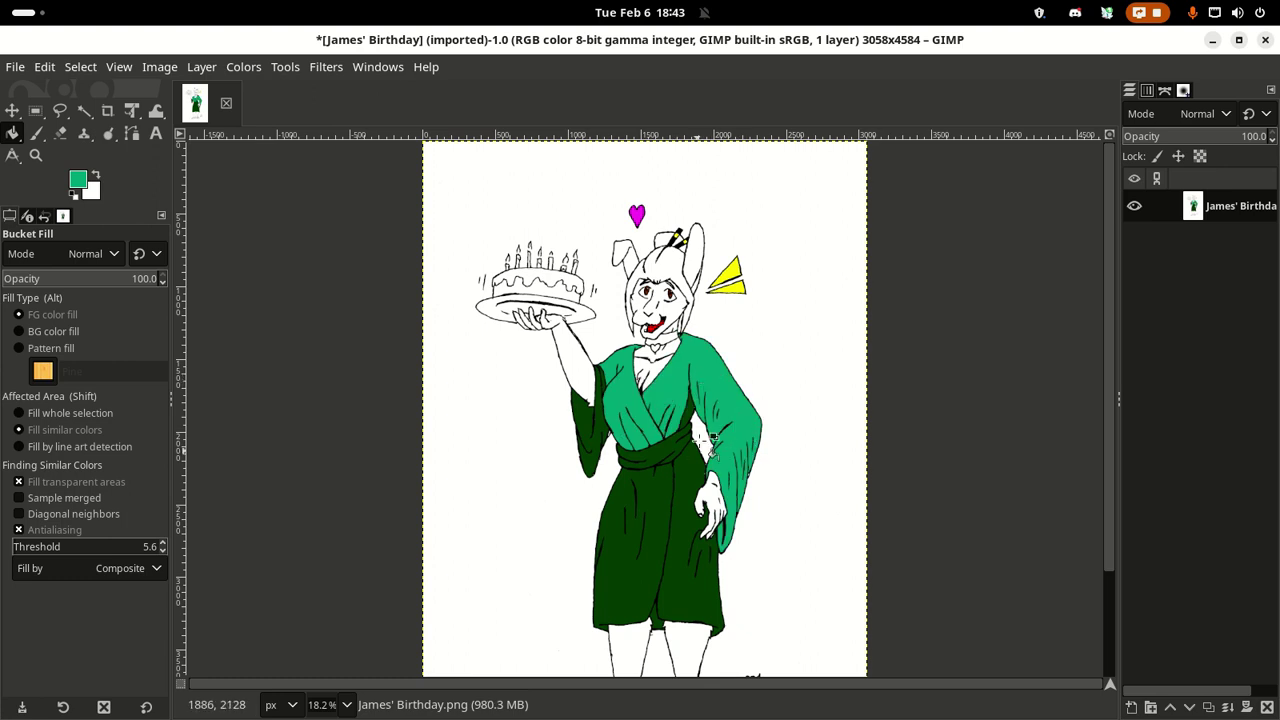
left_click(682, 456)
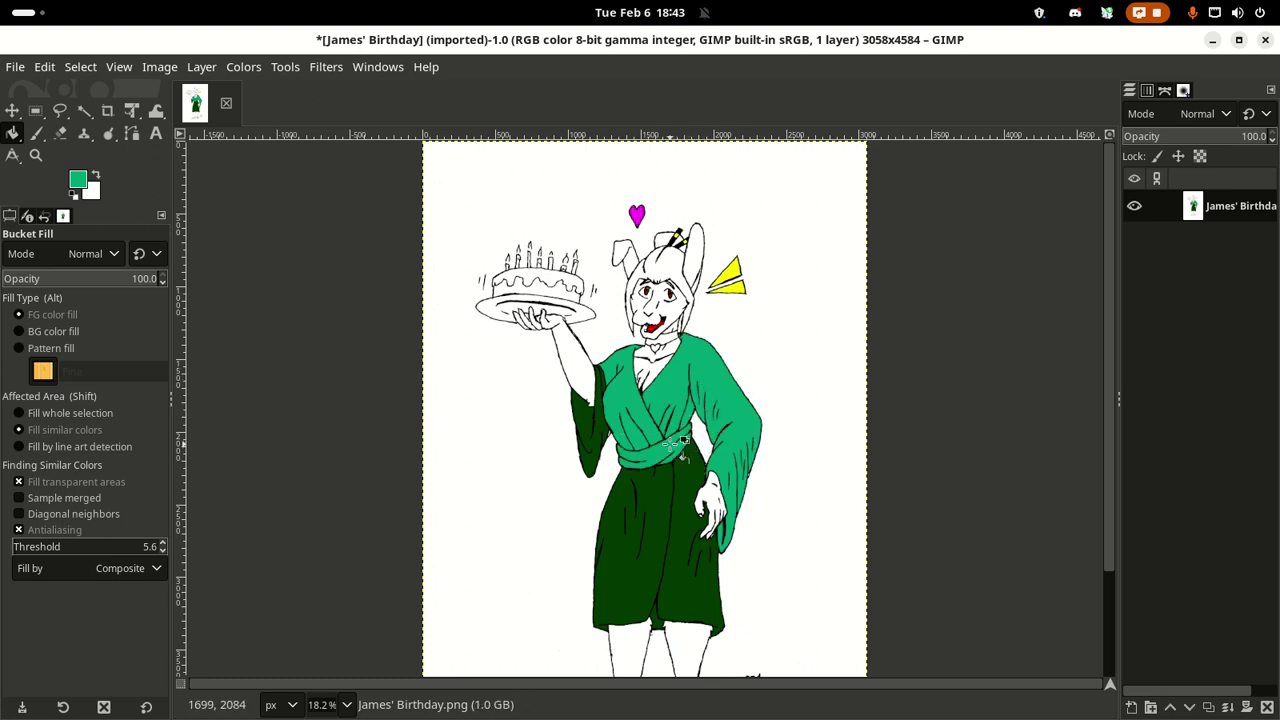
Step: Refill the skirt panels, the inner hem section and the raised arm's sleeve with the same teal green
left_click(685, 485)
left_click(652, 497)
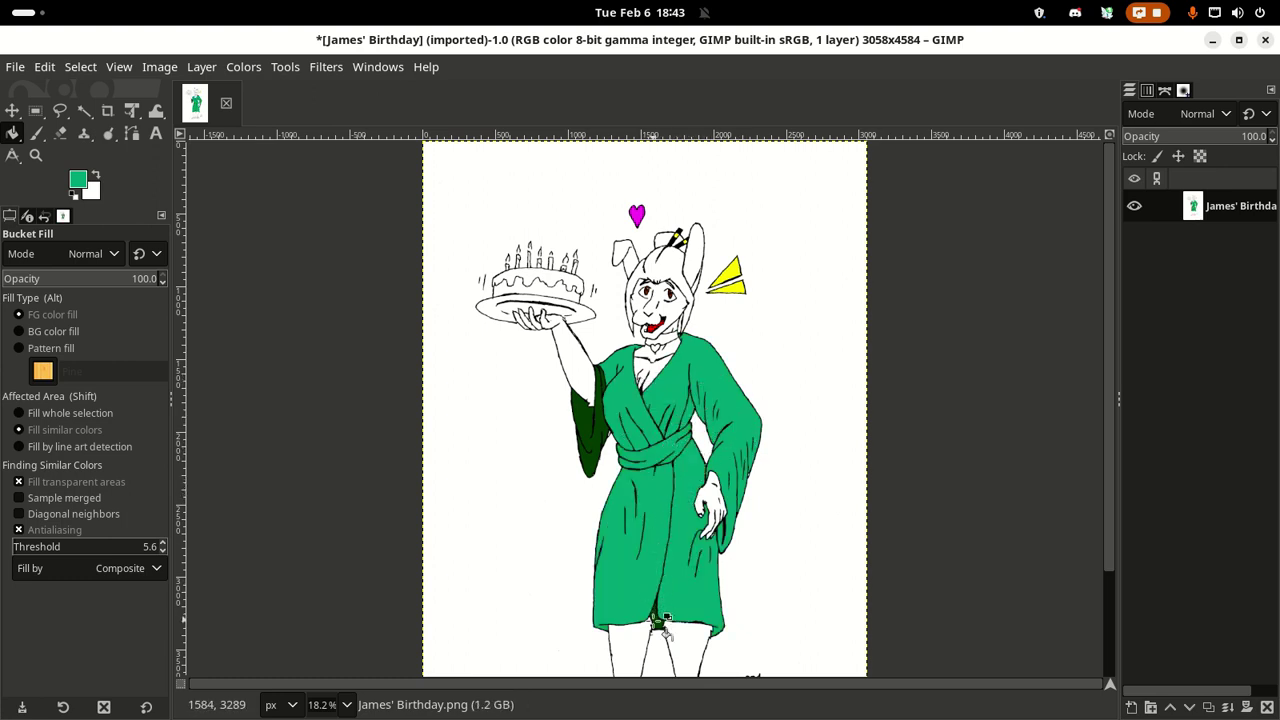
left_click(591, 421)
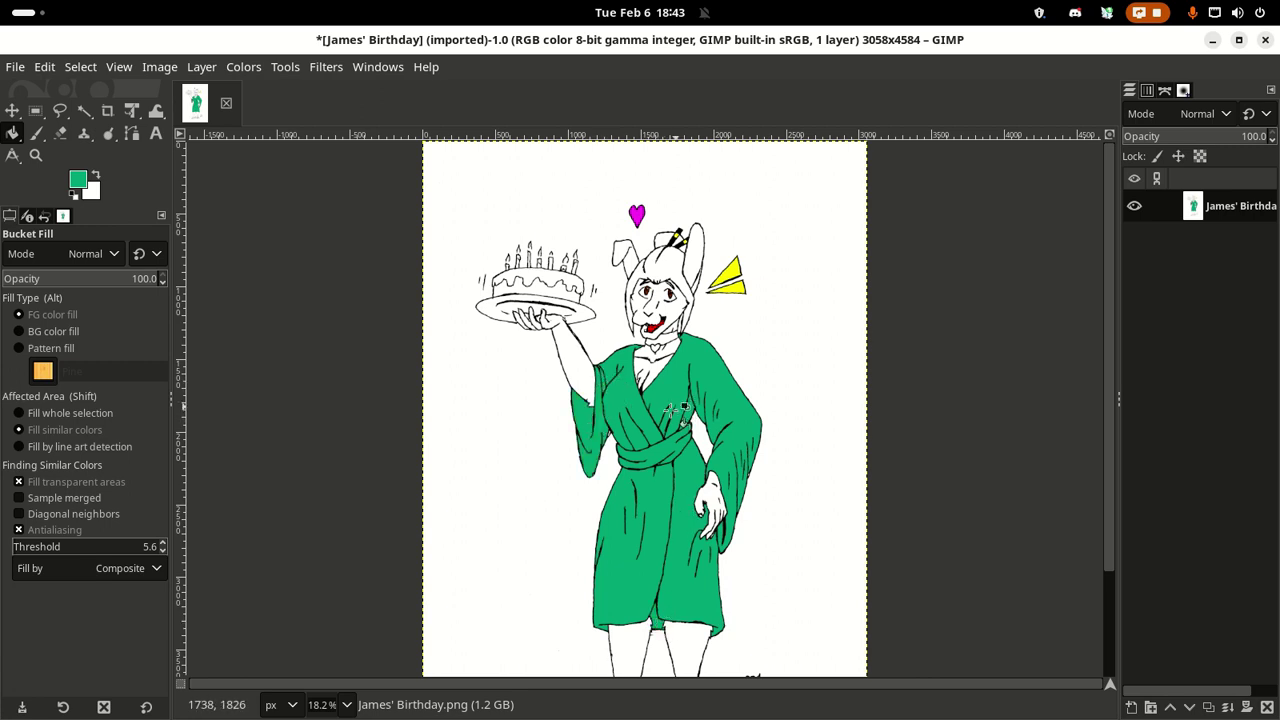
scroll(671, 390, "down", 3)
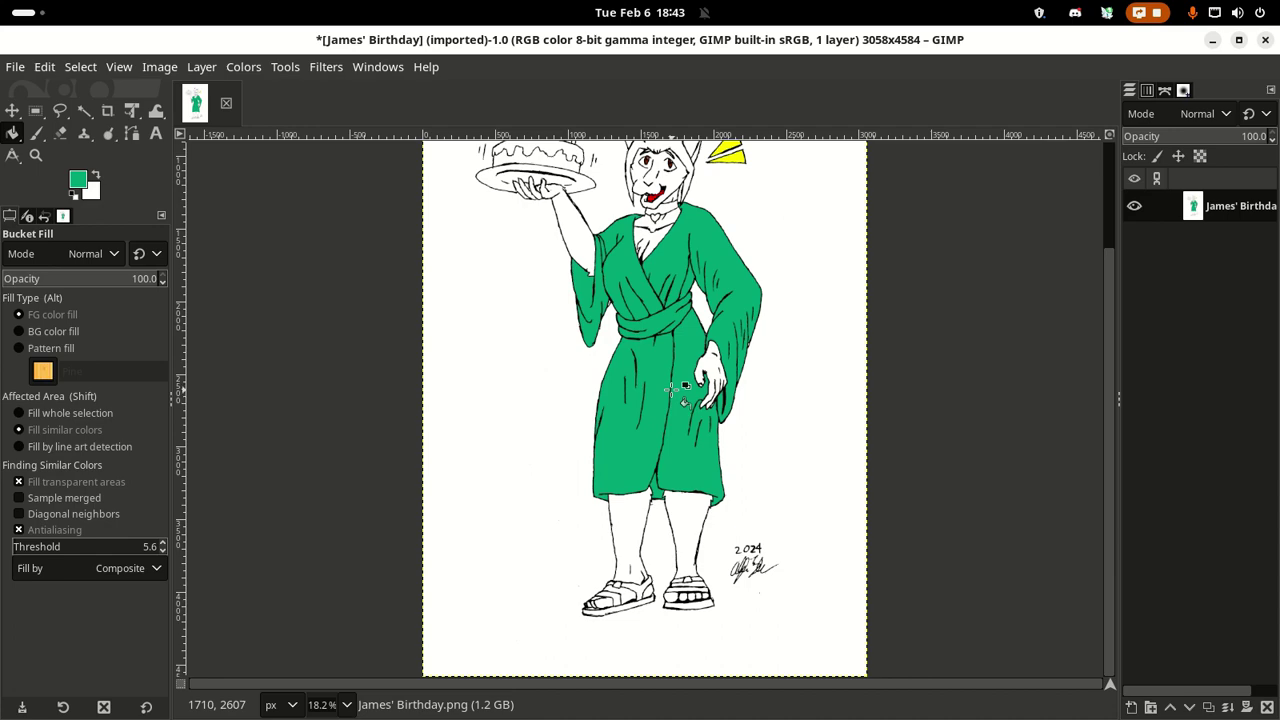
scroll(684, 387, "up", 3)
scroll(686, 378, "down", 3)
scroll(705, 365, "up", 3)
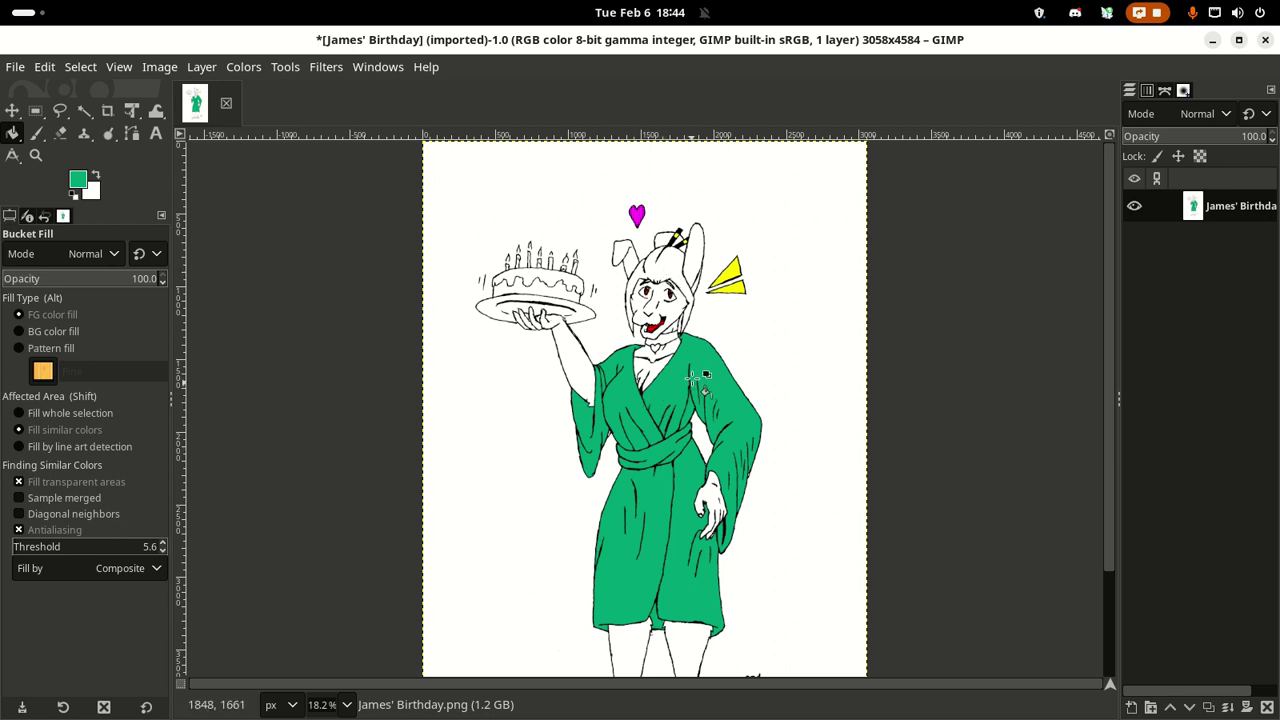
Step: Set the foreground color to the recent brown 873900 and Bucket Fill the hair around the face
left_click(83, 183)
left_click(356, 285)
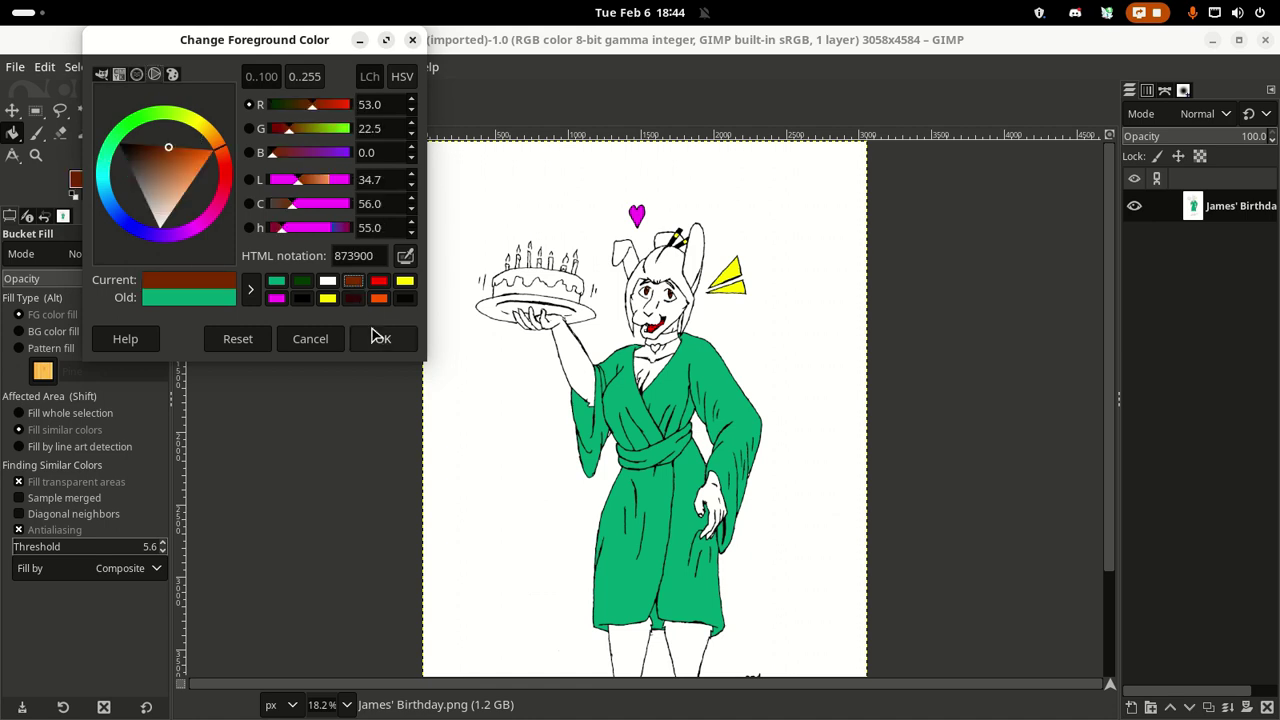
left_click(382, 338)
left_click(672, 268)
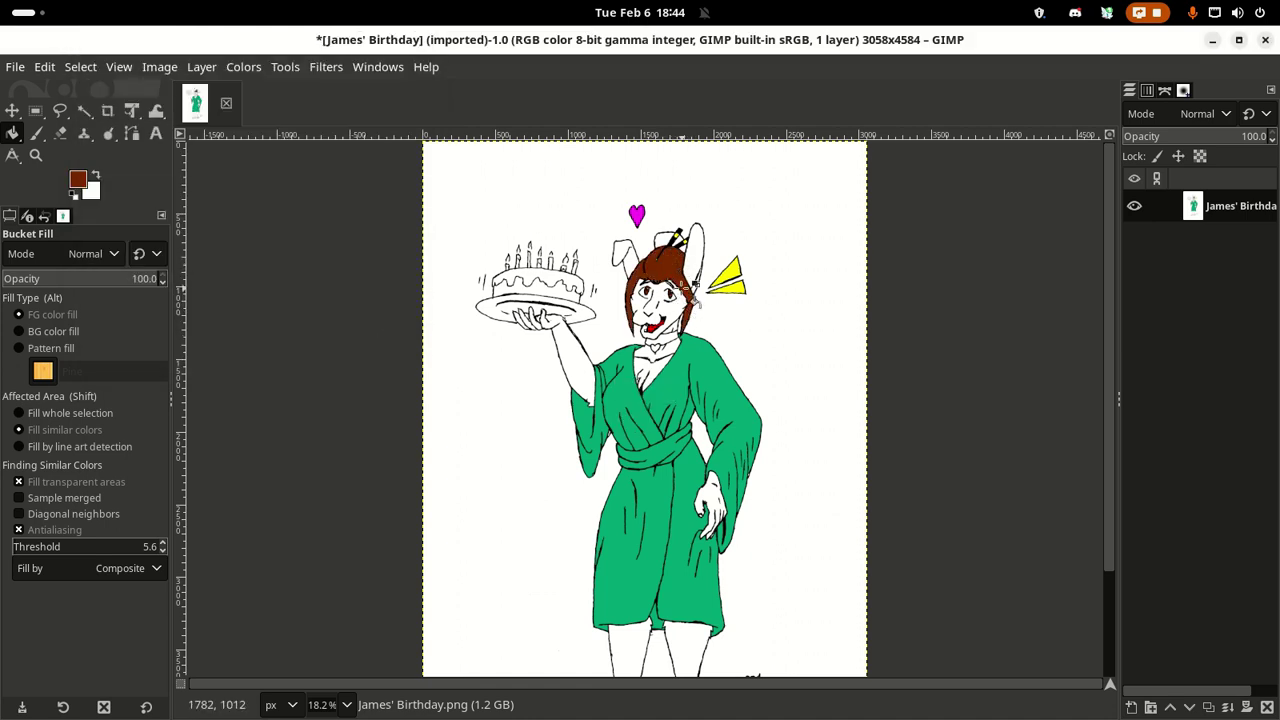
Step: Try a short brown Pencil stroke on the hair, and examine the hair and face up close
left_click(37, 133)
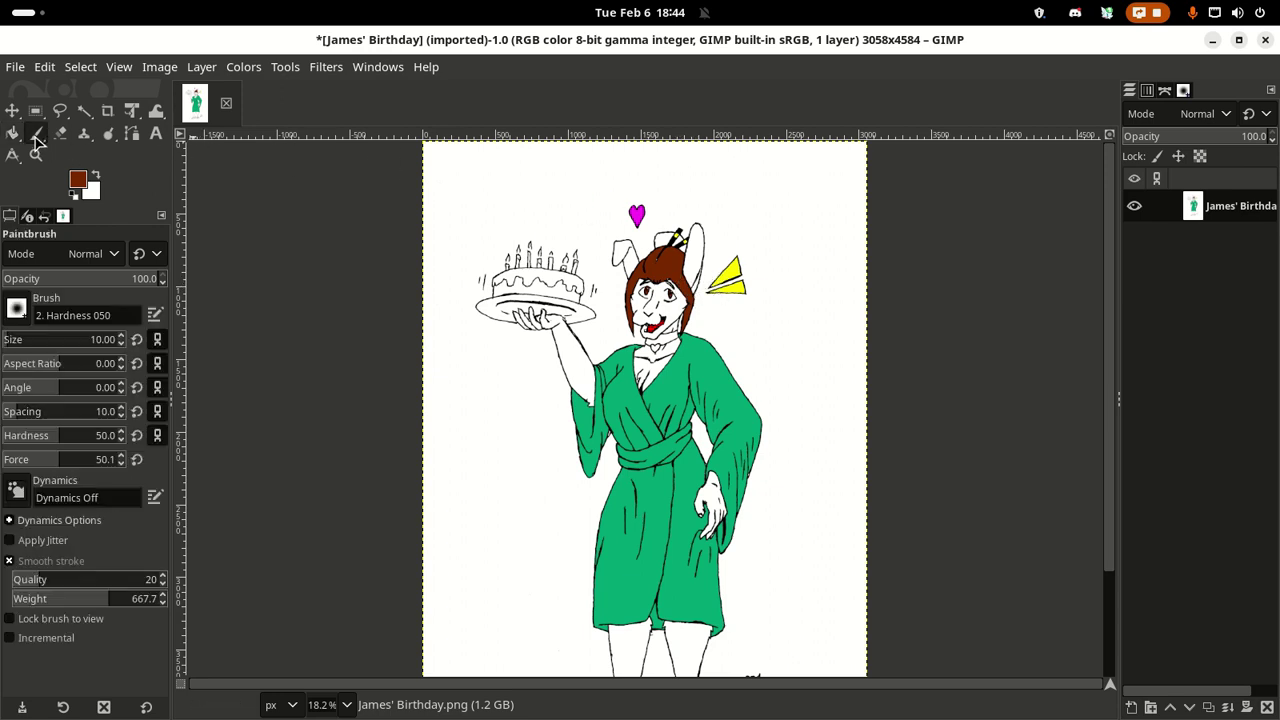
left_click_drag(37, 133, 74, 157)
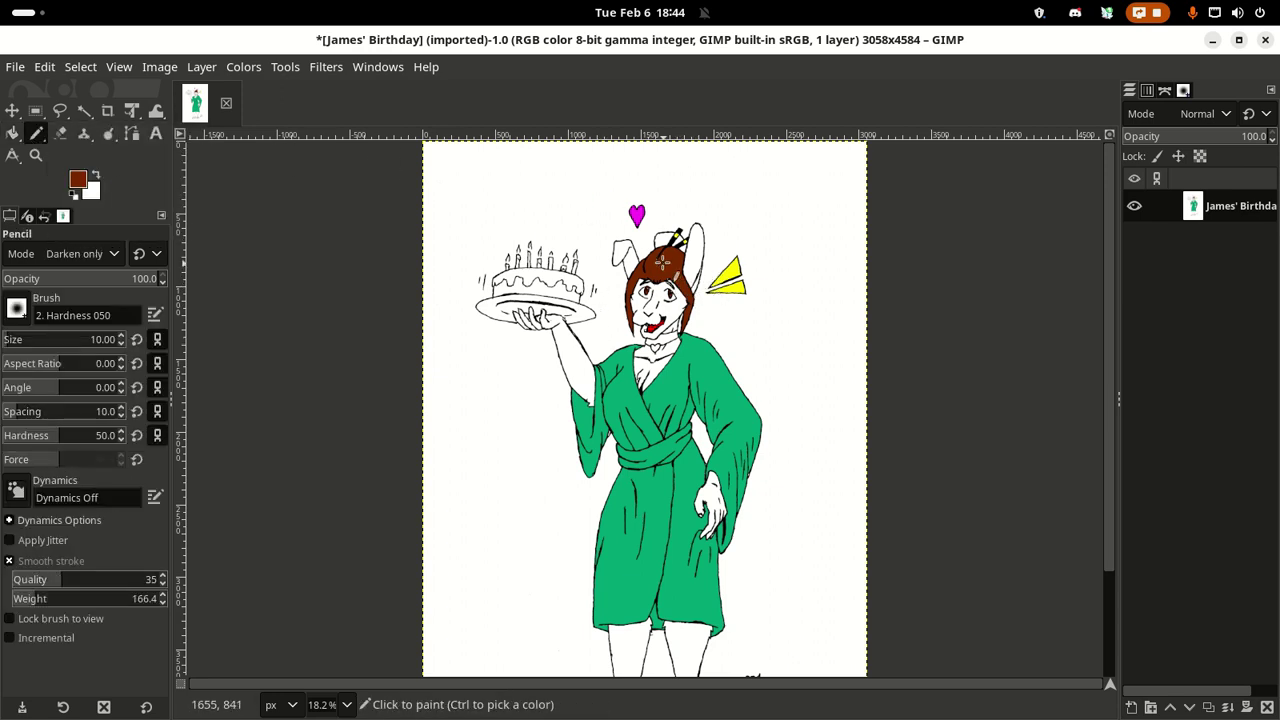
left_click_drag(654, 255, 673, 266)
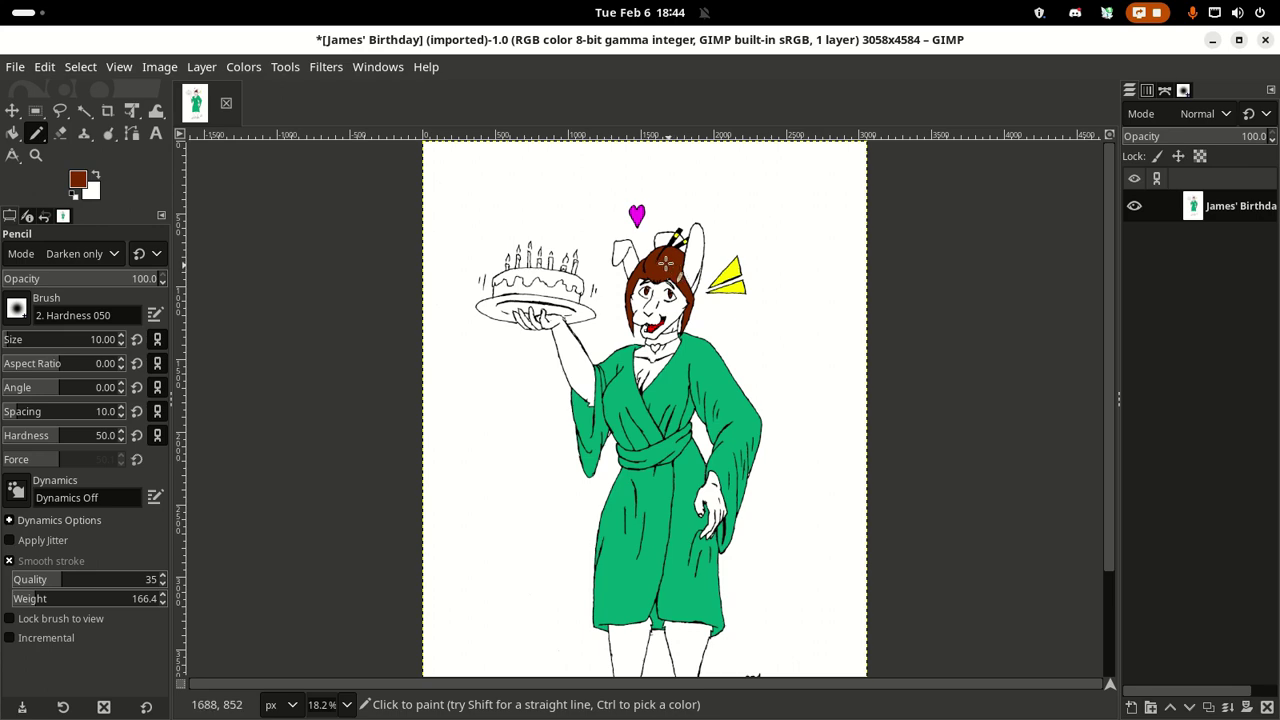
scroll(663, 262, "up", 8)
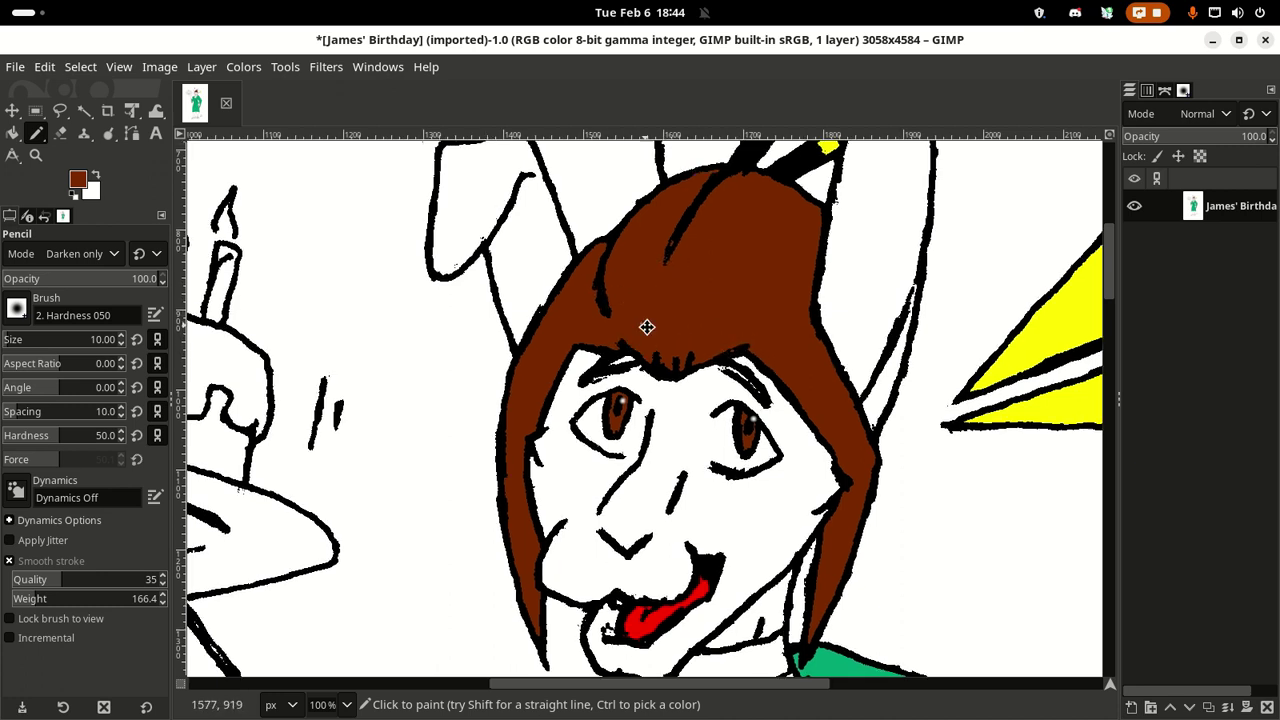
scroll(640, 300, "down", 2)
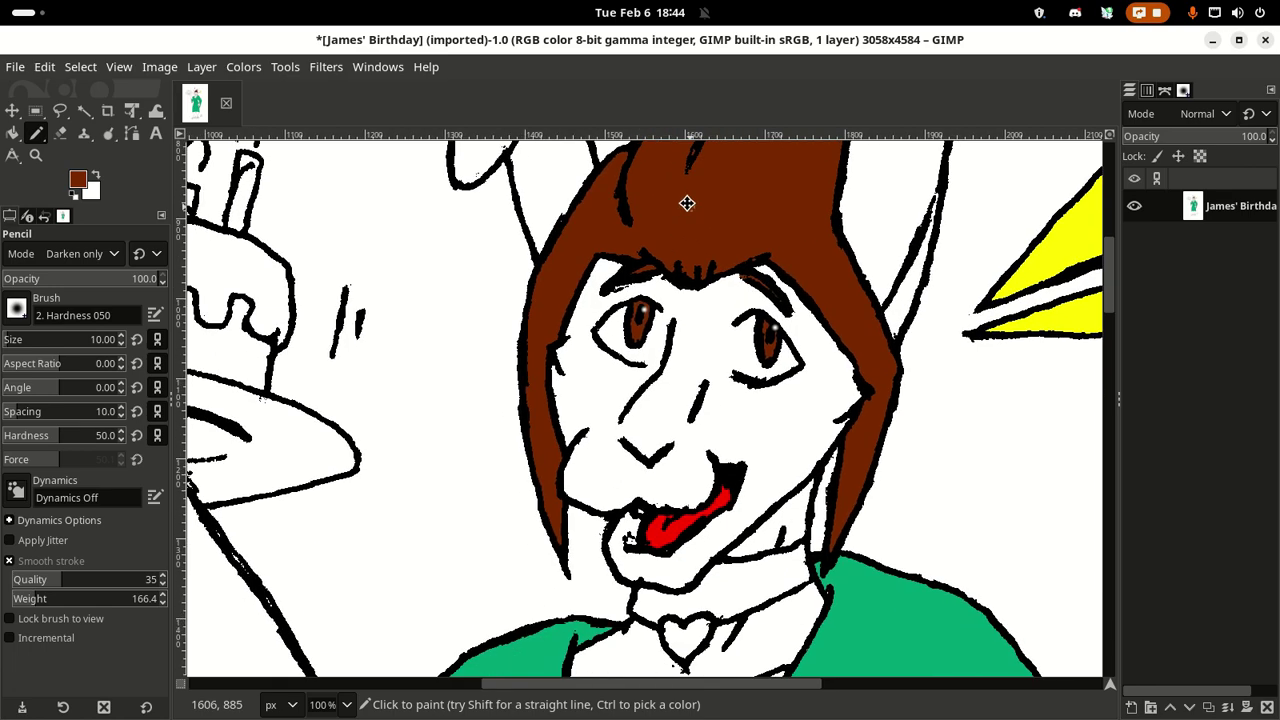
scroll(690, 279, "down", 3)
scroll(600, 300, "up", 5)
scroll(600, 300, "right", 2)
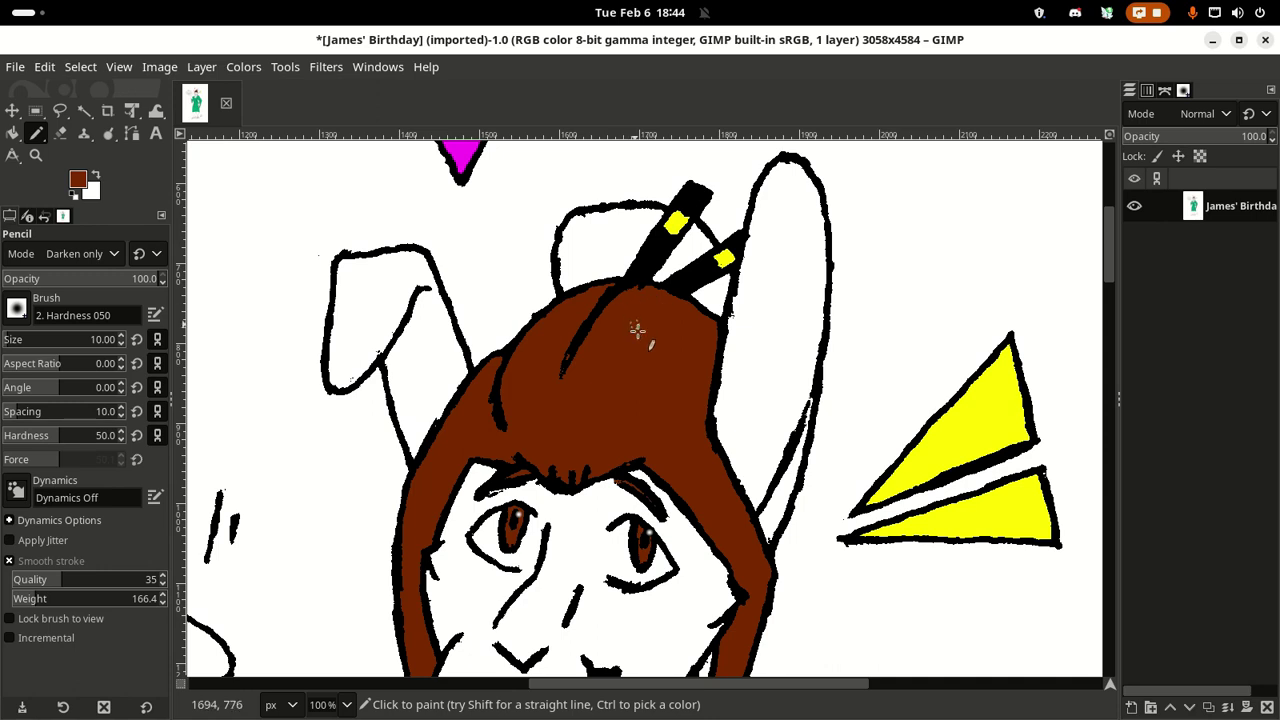
Step: Keep brown 873900 as the foreground color and Bucket Fill the hair bun sections around the hair sticks
left_click(79, 182)
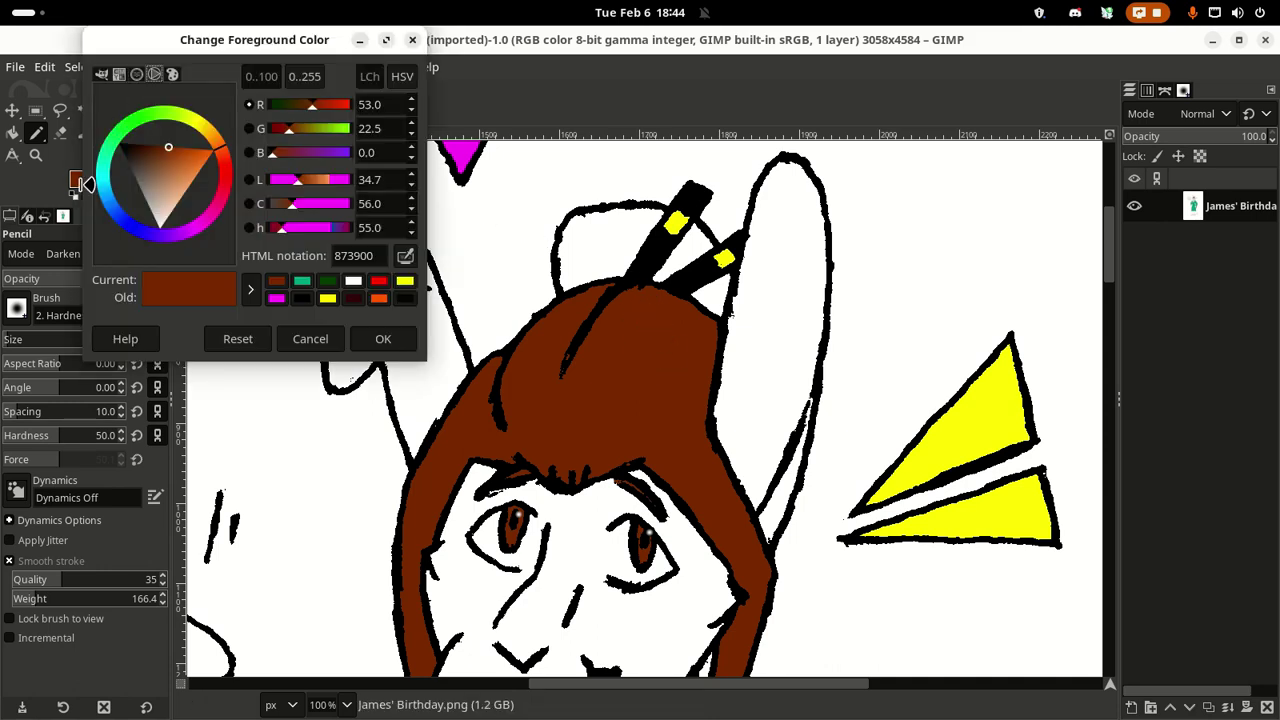
left_click(380, 339)
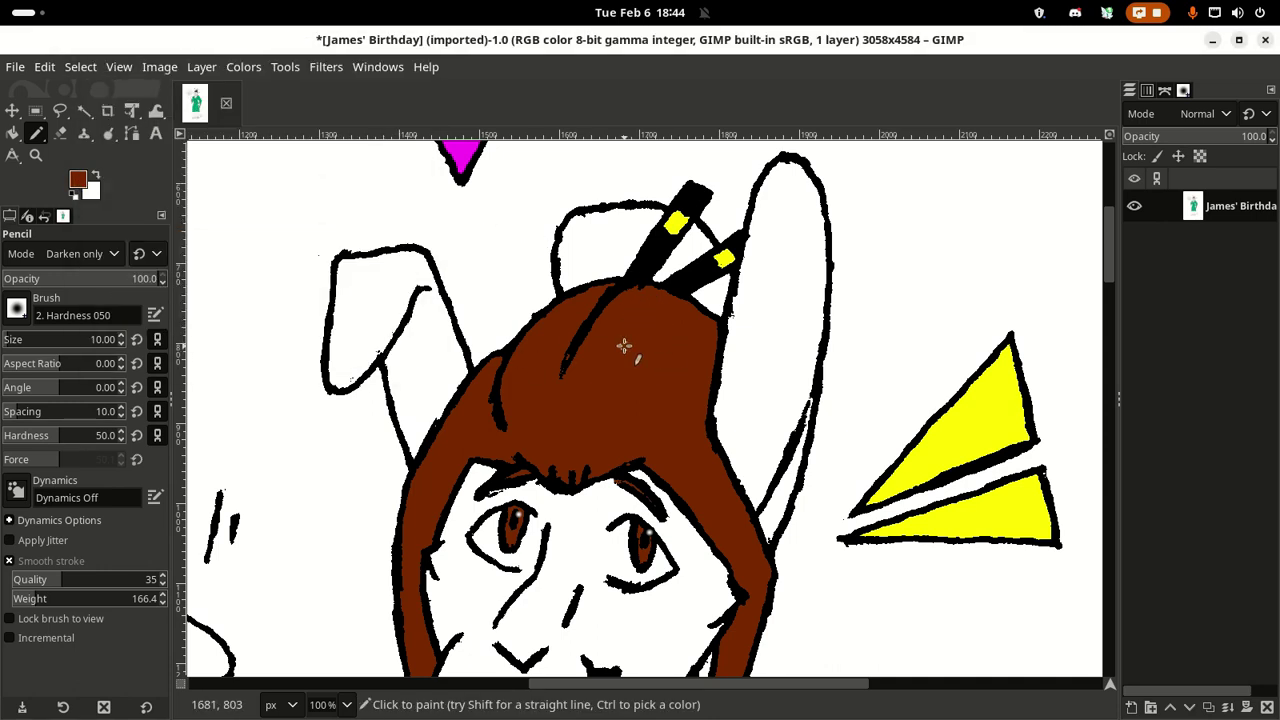
key("shift+b")
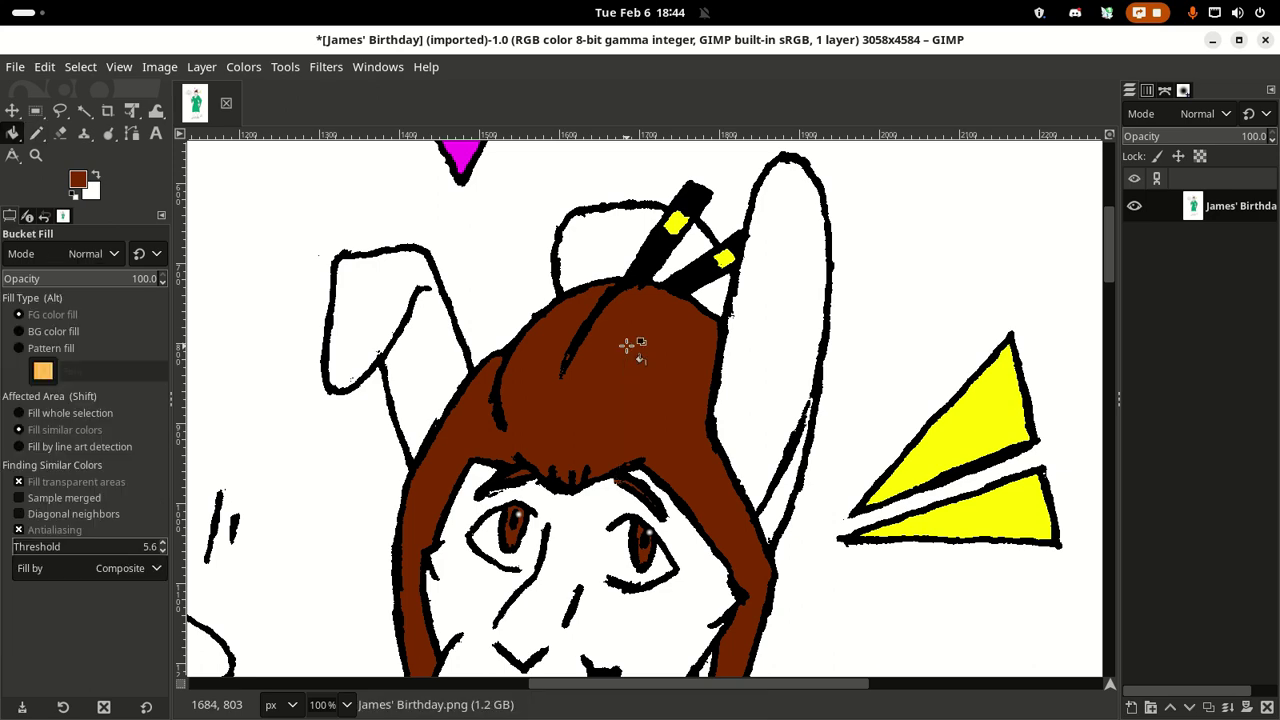
left_click(620, 251)
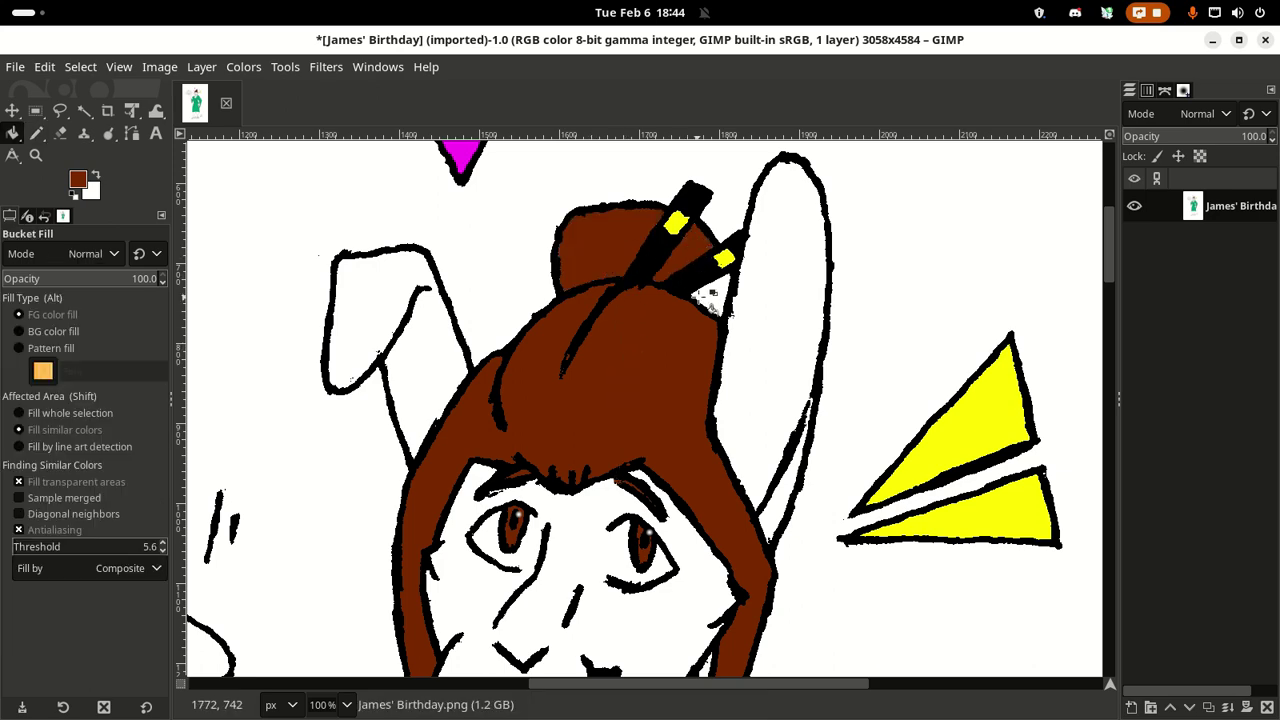
left_click(710, 298)
Step: Set the Eraser to the 2. Hardness 100 brush at size 51 and erase the upper part of the stray line inside the neckline
left_click_drag(709, 294, 829, 251)
left_click_drag(826, 505, 689, 287)
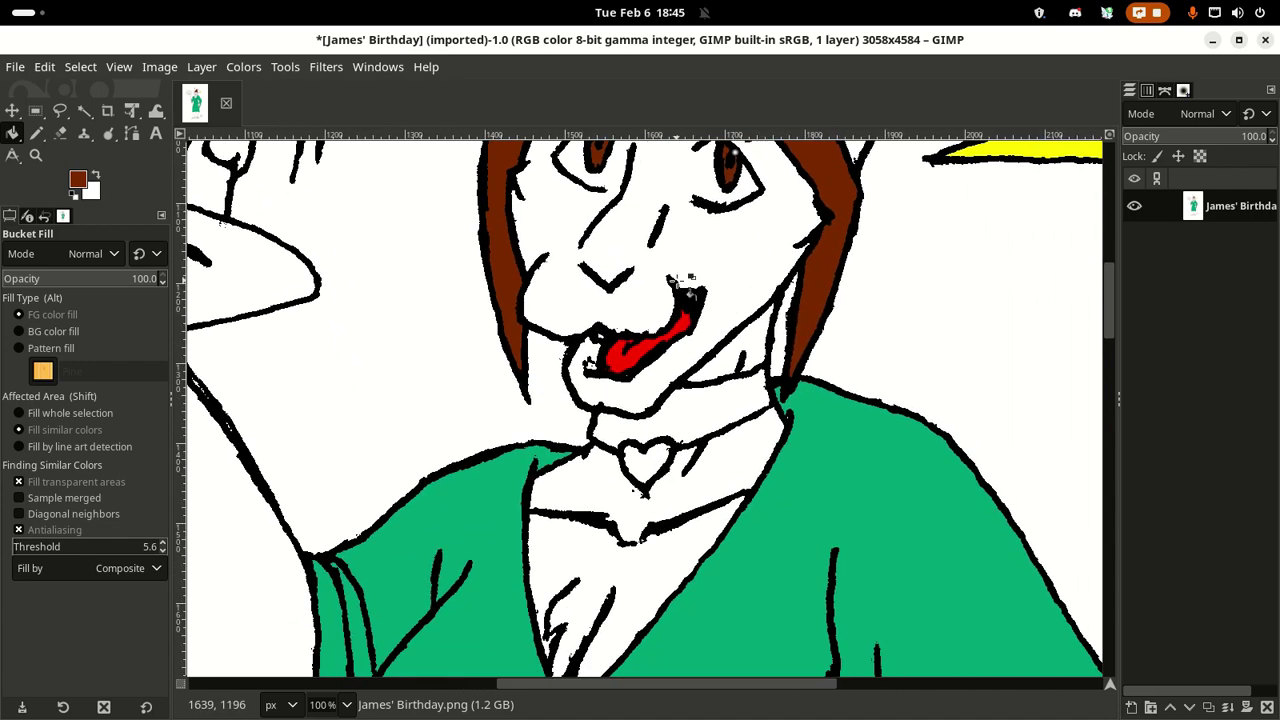
mouse_move(700, 490)
left_mouse_down()
mouse_move(578, 464)
mouse_move(729, 514)
mouse_move(651, 403)
mouse_move(601, 444)
mouse_move(654, 406)
mouse_move(349, 423)
mouse_move(531, 309)
mouse_move(570, 441)
mouse_move(334, 360)
mouse_move(606, 523)
mouse_move(511, 428)
mouse_move(529, 431)
mouse_move(603, 314)
mouse_move(580, 291)
left_mouse_up()
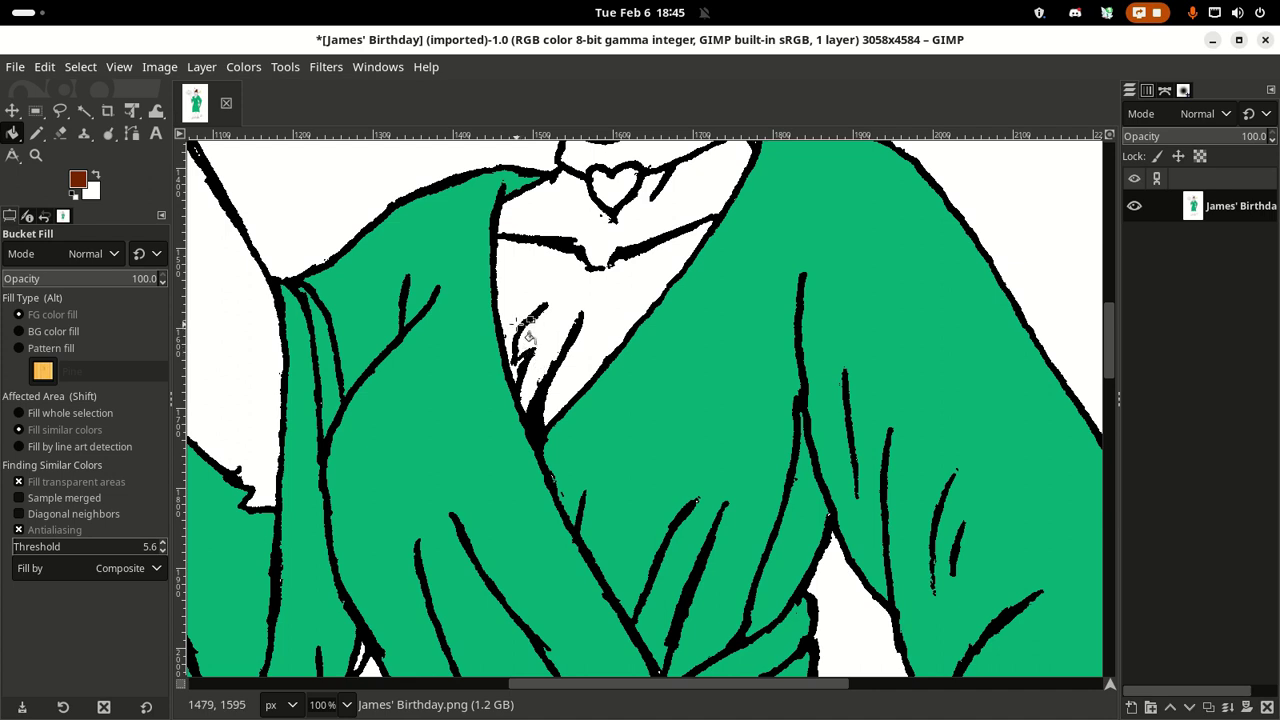
left_click(60, 133)
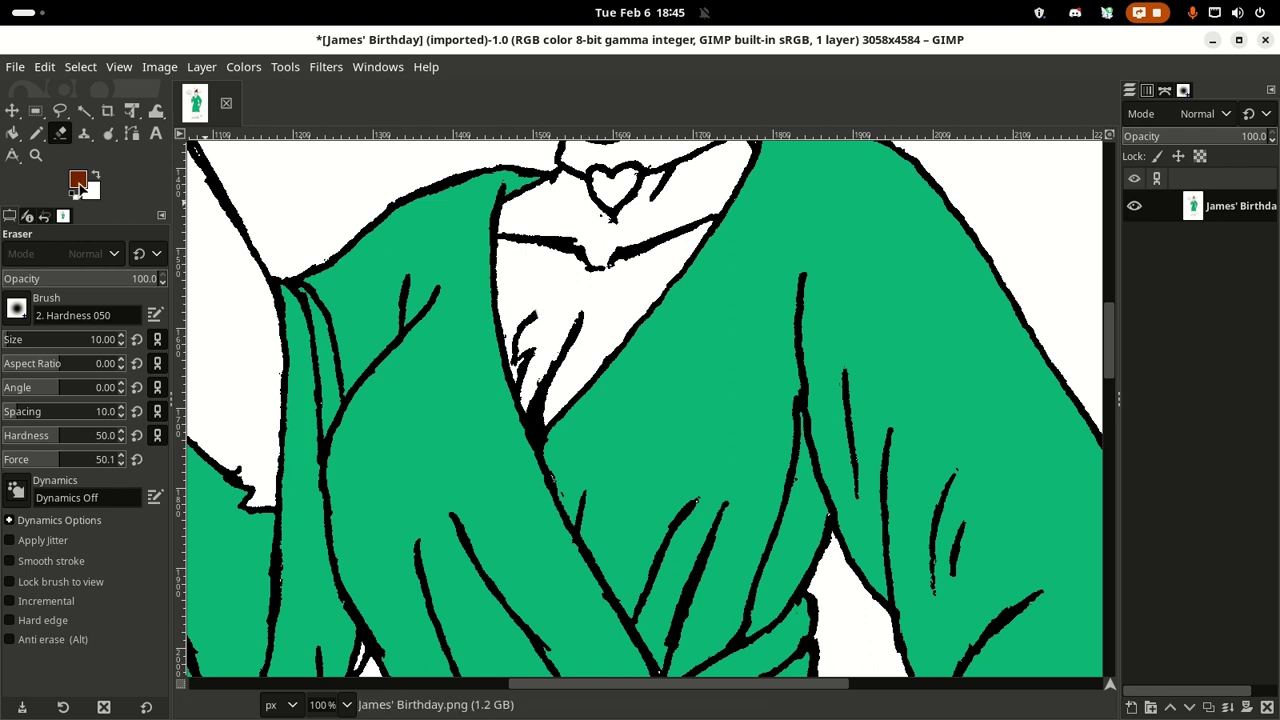
left_click(17, 311)
left_click(76, 359)
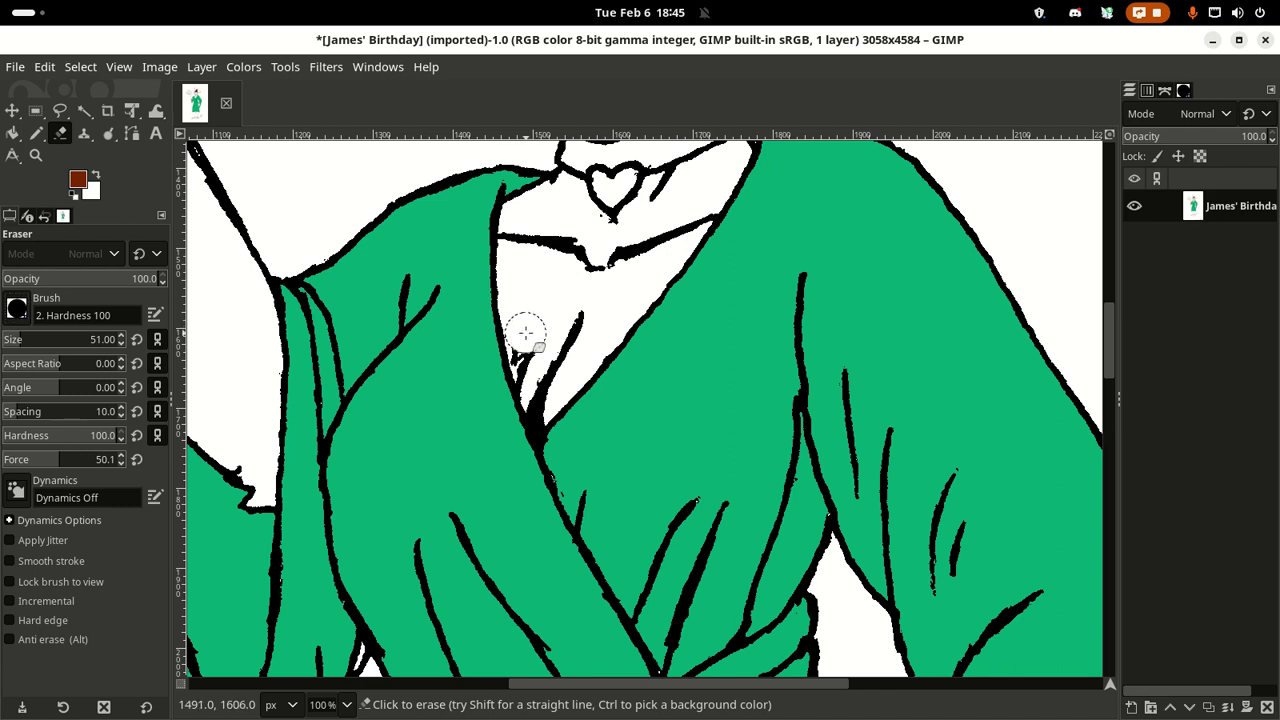
Step: Set the Pencil to white in Lighten only mode at size 51 and paint over the stray line tips inside the neckline
left_click(34, 135)
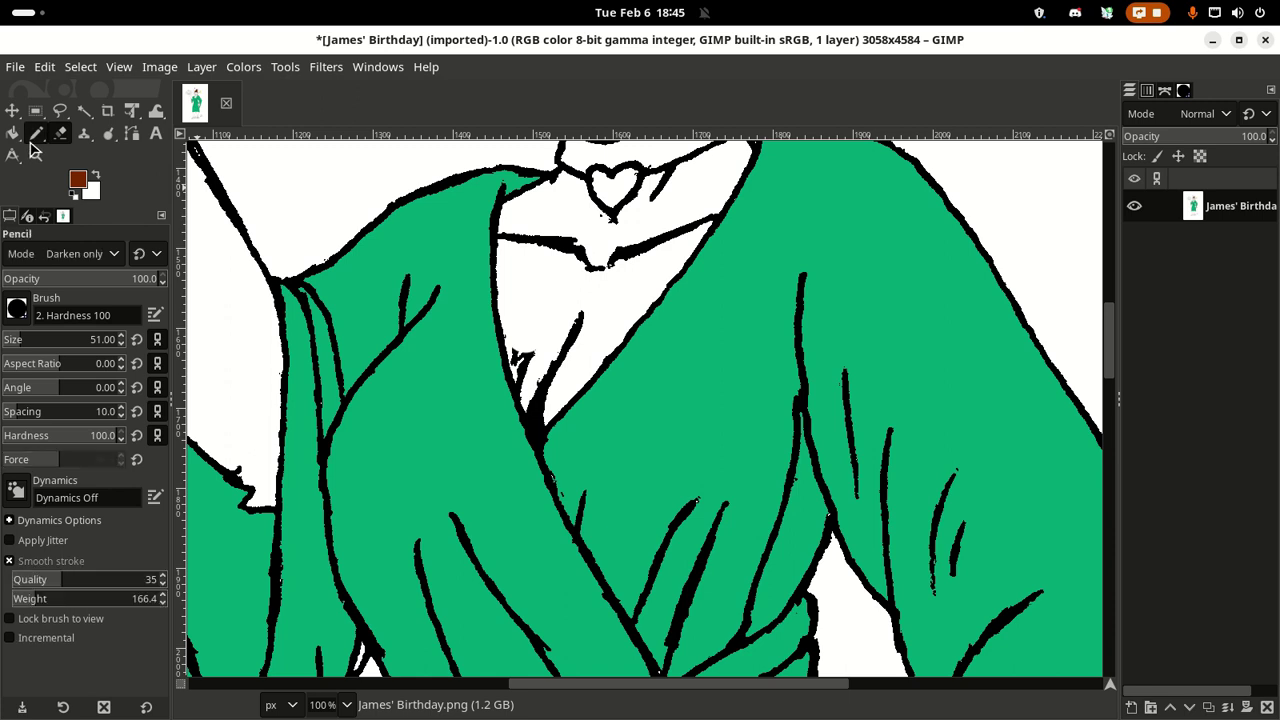
left_click(96, 177)
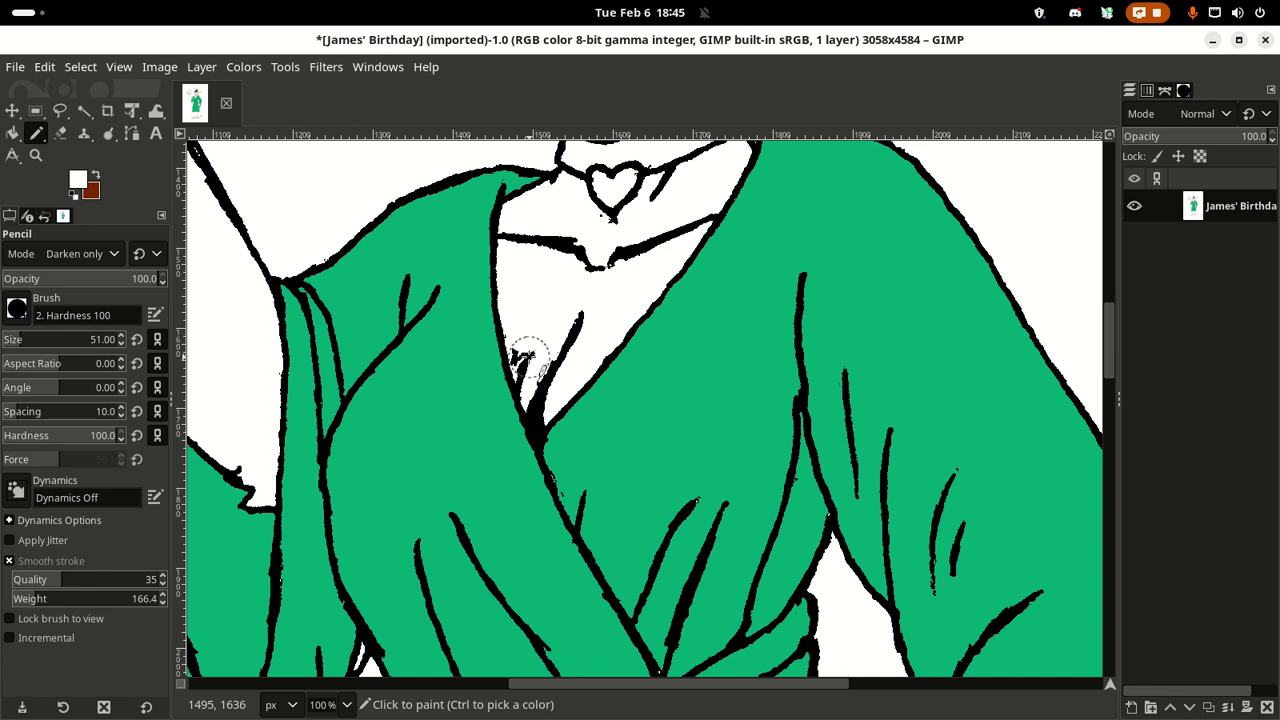
left_click(95, 255)
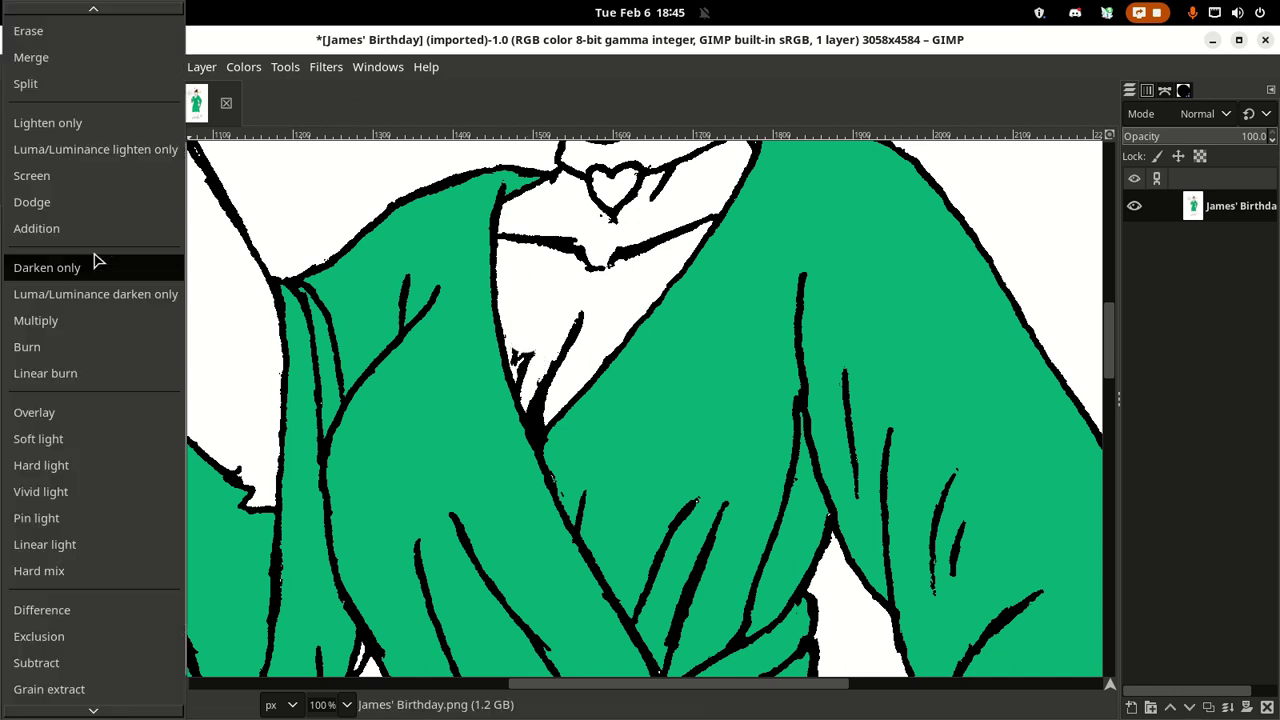
left_click(63, 122)
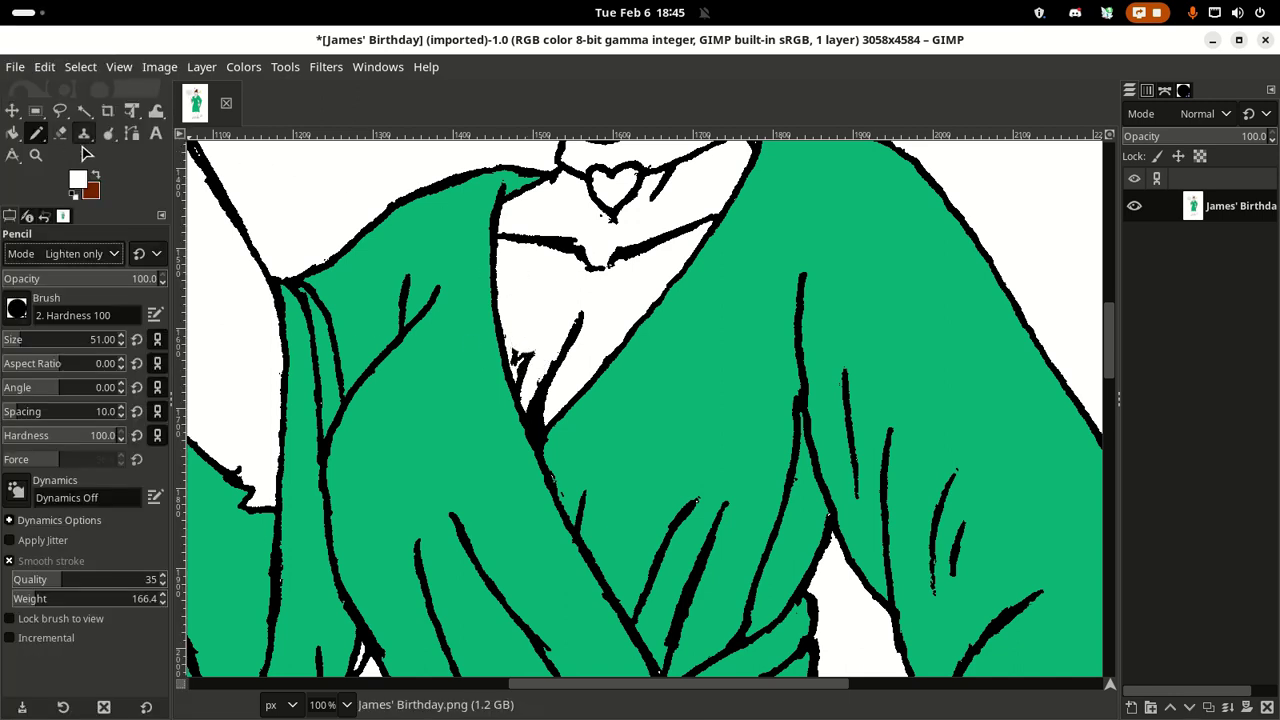
mouse_move(570, 352)
left_mouse_down()
mouse_move(528, 357)
mouse_move(528, 314)
mouse_move(535, 391)
mouse_move(500, 350)
left_mouse_up()
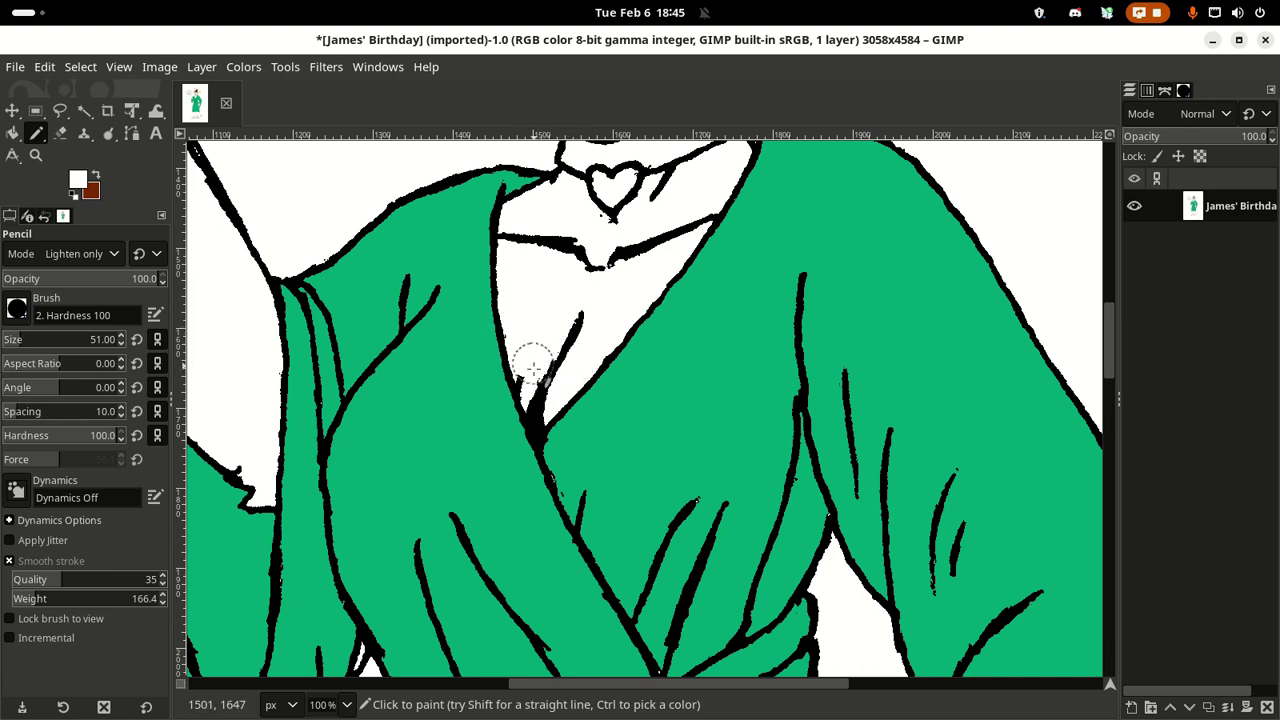
Step: Reduce the Pencil size to 13 and paint out the remaining stub of the stray line near the neckline's lower point
scroll(535, 372, "up", 3)
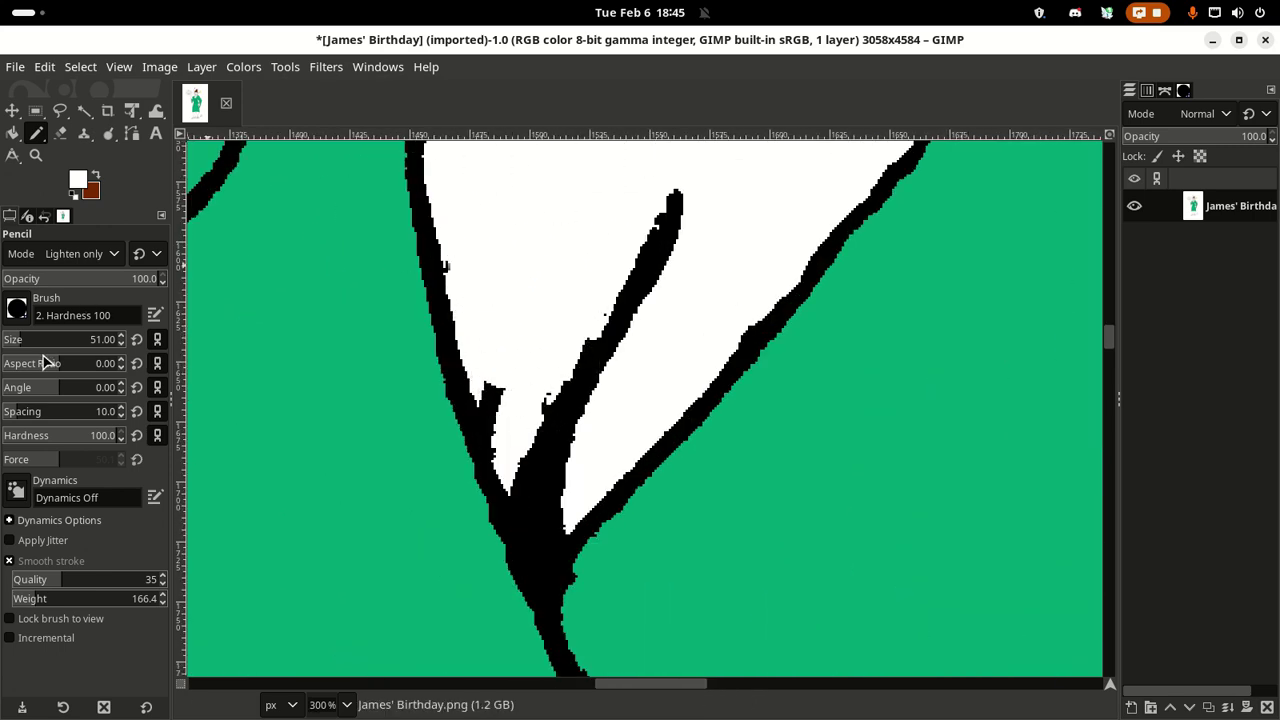
left_click(12, 343)
mouse_move(478, 388)
left_mouse_down()
mouse_move(491, 386)
mouse_move(508, 448)
left_mouse_up()
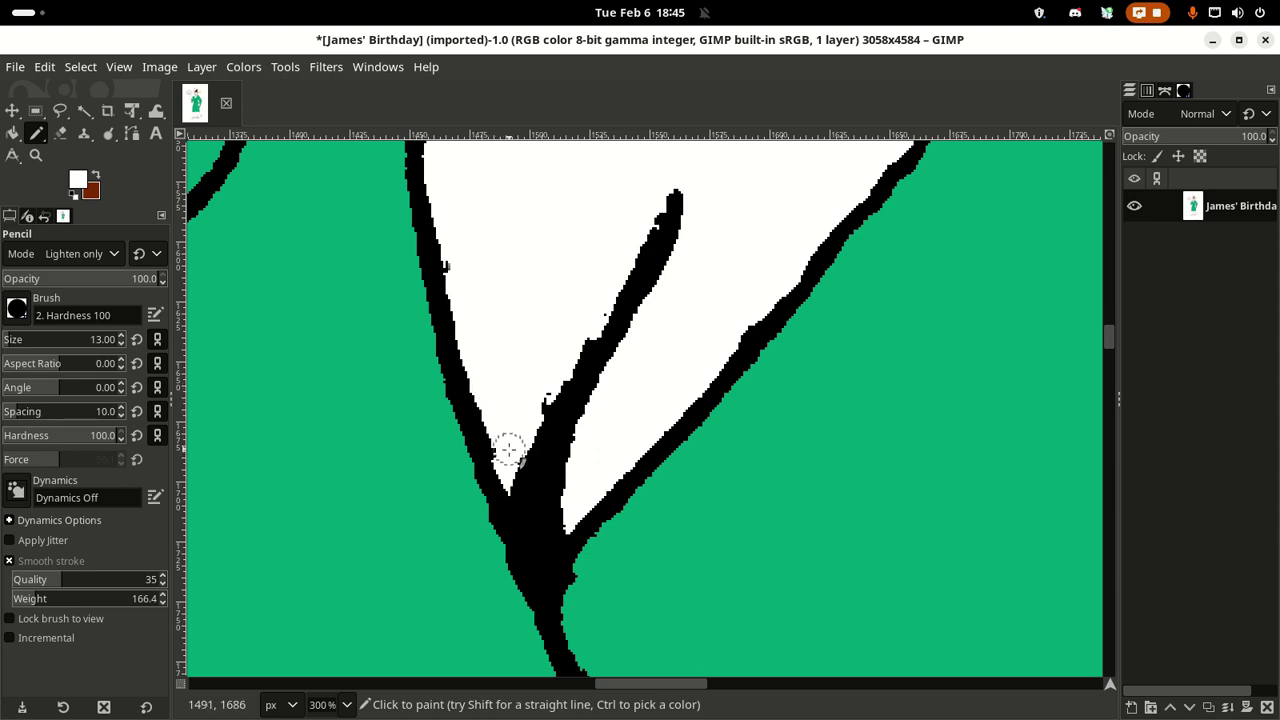
Step: Paint over the ragged black marks below the heart pendant's tip with the white Pencil to give it a clean point
scroll(552, 337, "up", 3)
scroll(552, 337, "down", 3)
scroll(488, 250, "up", 3)
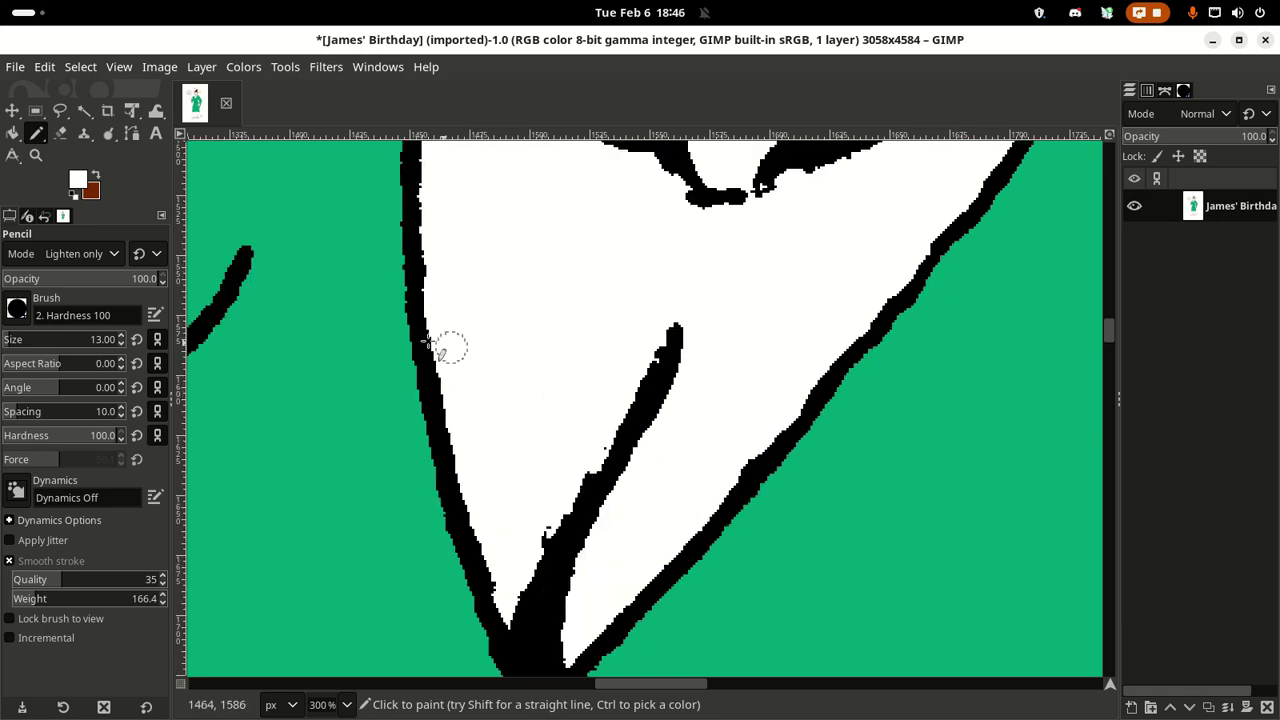
scroll(580, 340, "up", 3)
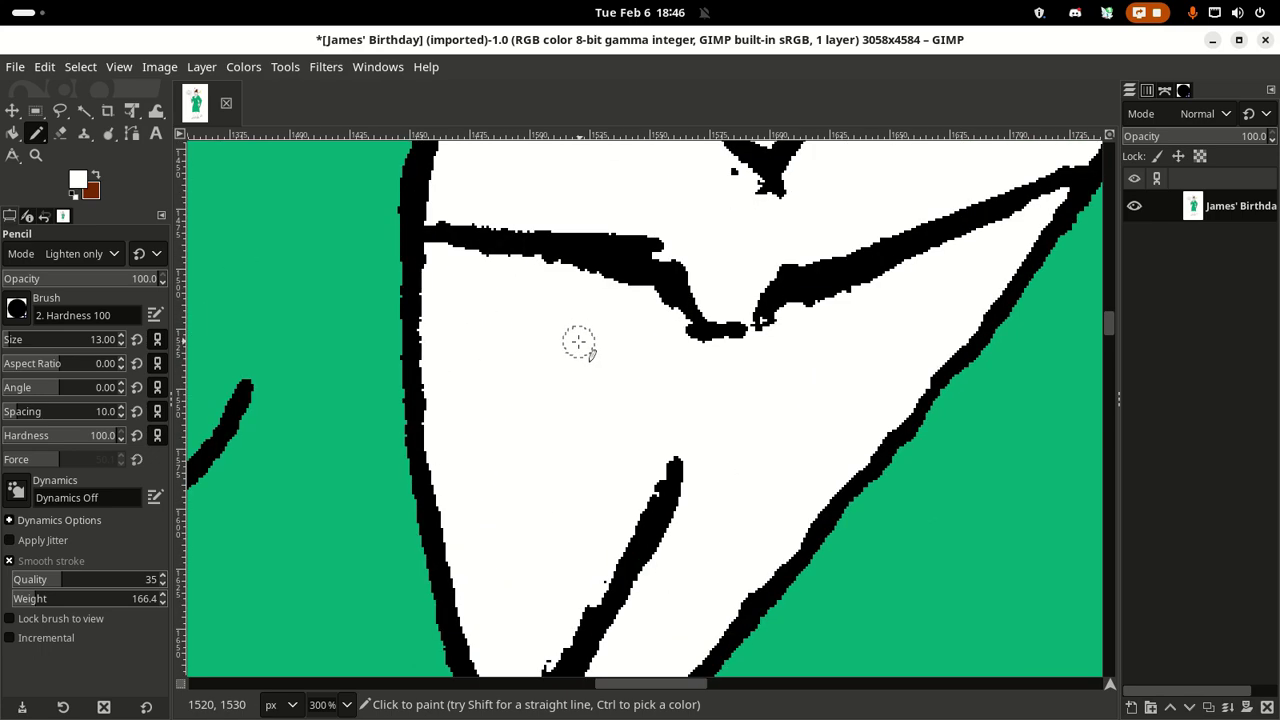
scroll(578, 342, "up", 3)
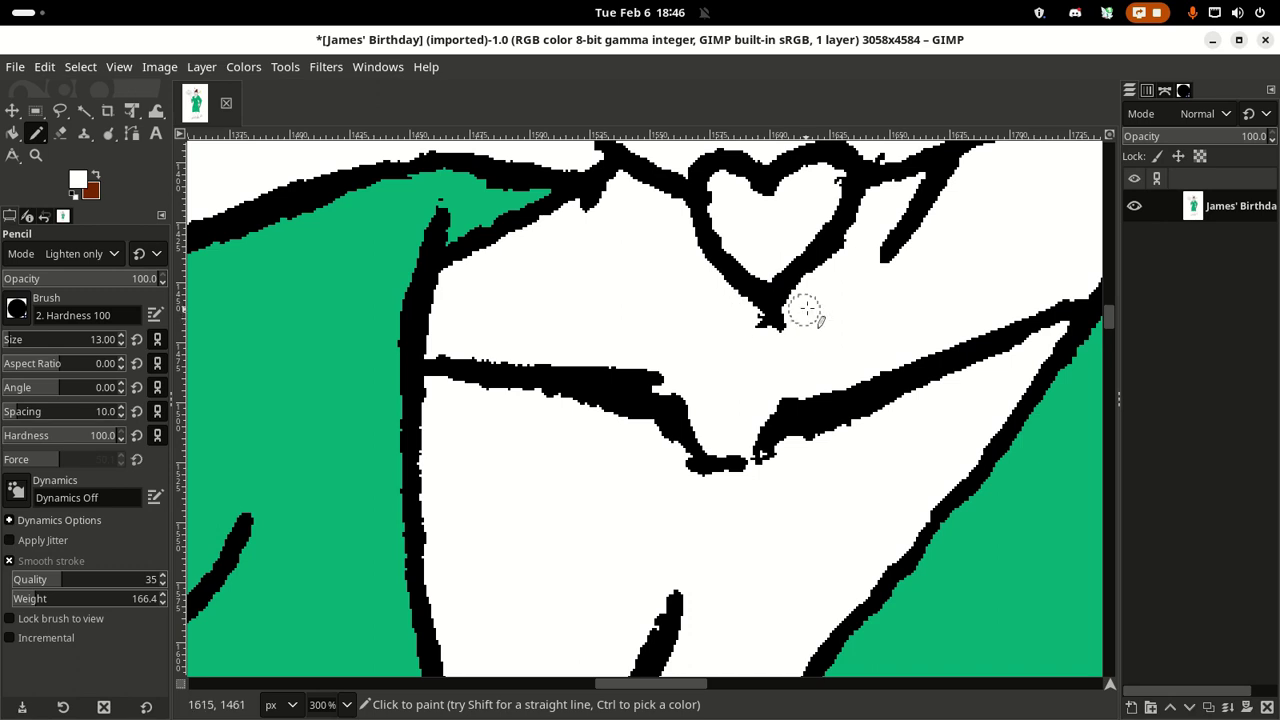
mouse_move(806, 310)
left_mouse_down()
mouse_move(765, 350)
mouse_move(740, 319)
mouse_move(771, 349)
left_mouse_up()
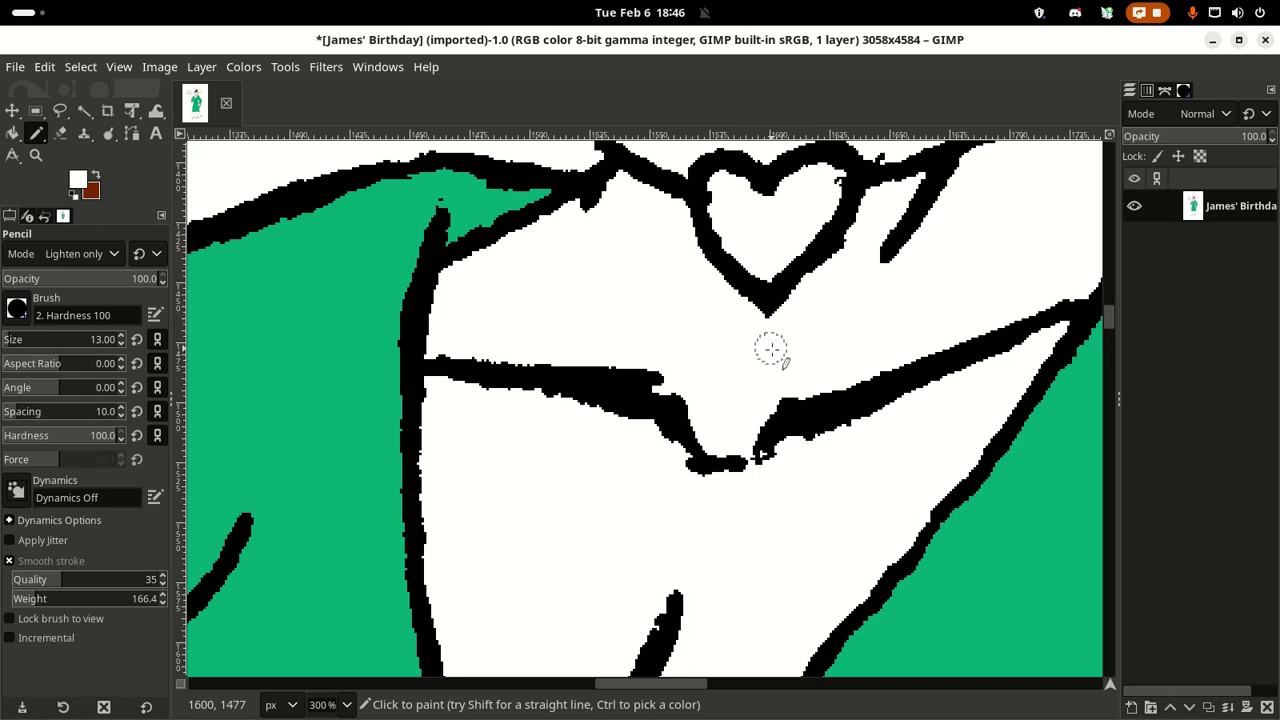
Step: Examine the collar, neck and neckline outlines for remaining stray marks
scroll(840, 314, "up", 3)
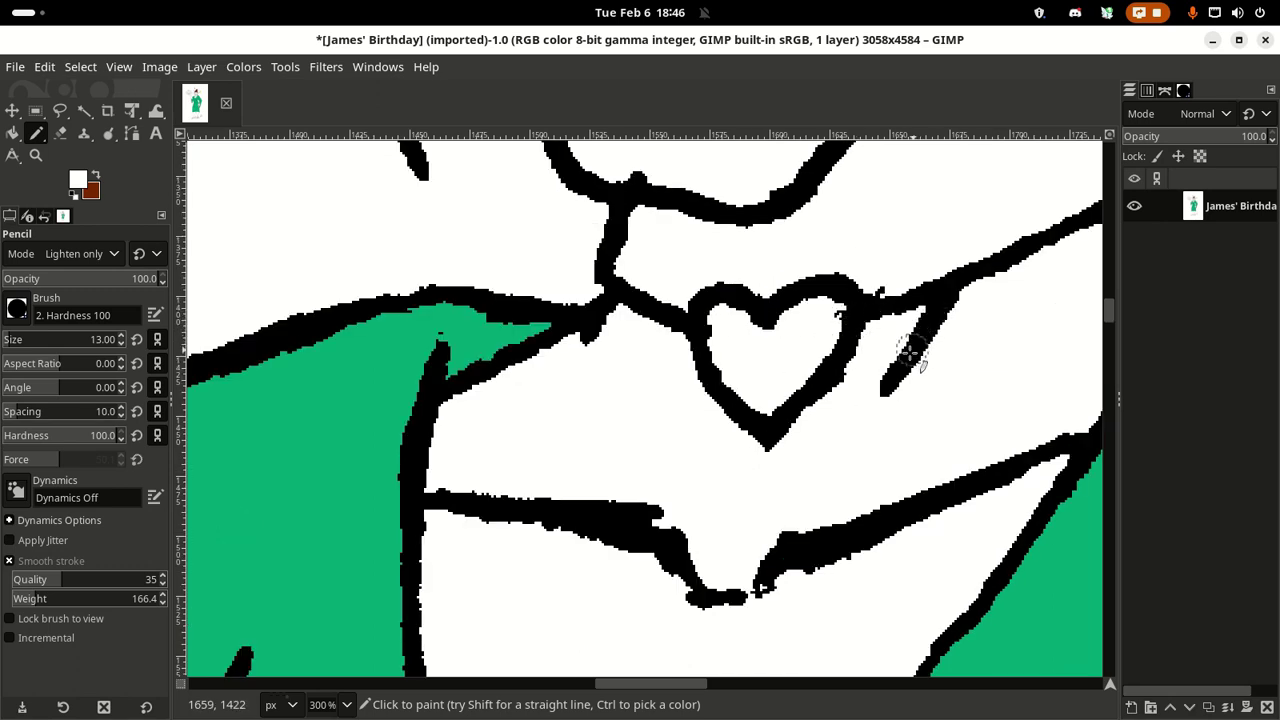
scroll(1003, 366, "right", 9)
scroll(1003, 366, "up", 5)
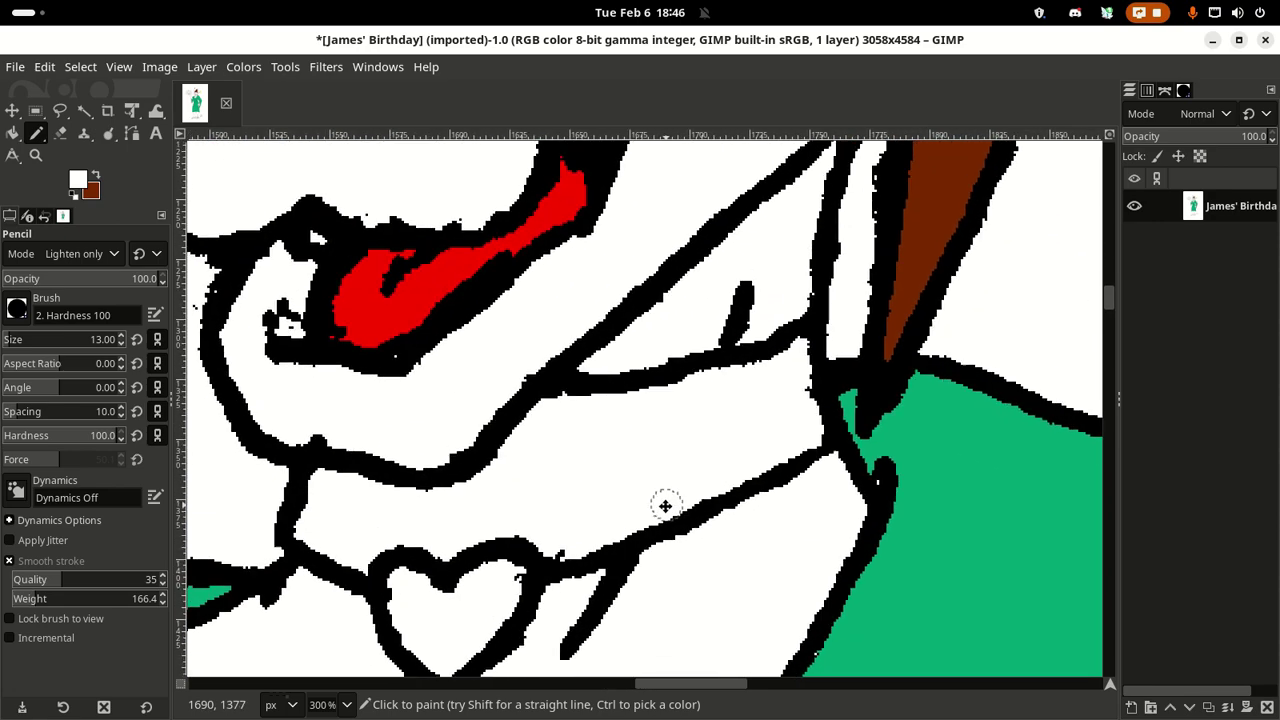
scroll(665, 506, "down", 7)
scroll(689, 434, "left", 5)
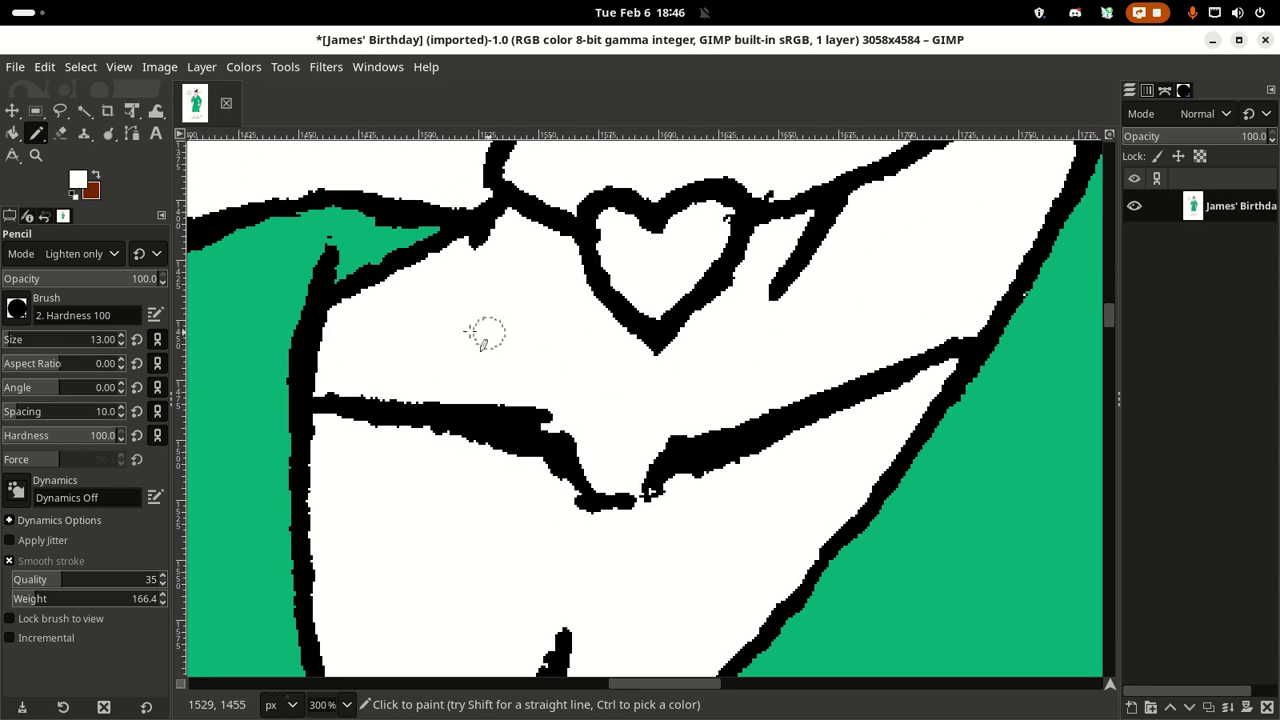
scroll(484, 333, "up", 2)
scroll(503, 389, "left", 1)
scroll(503, 389, "down", 2)
scroll(431, 320, "right", 2)
scroll(431, 320, "down", 4)
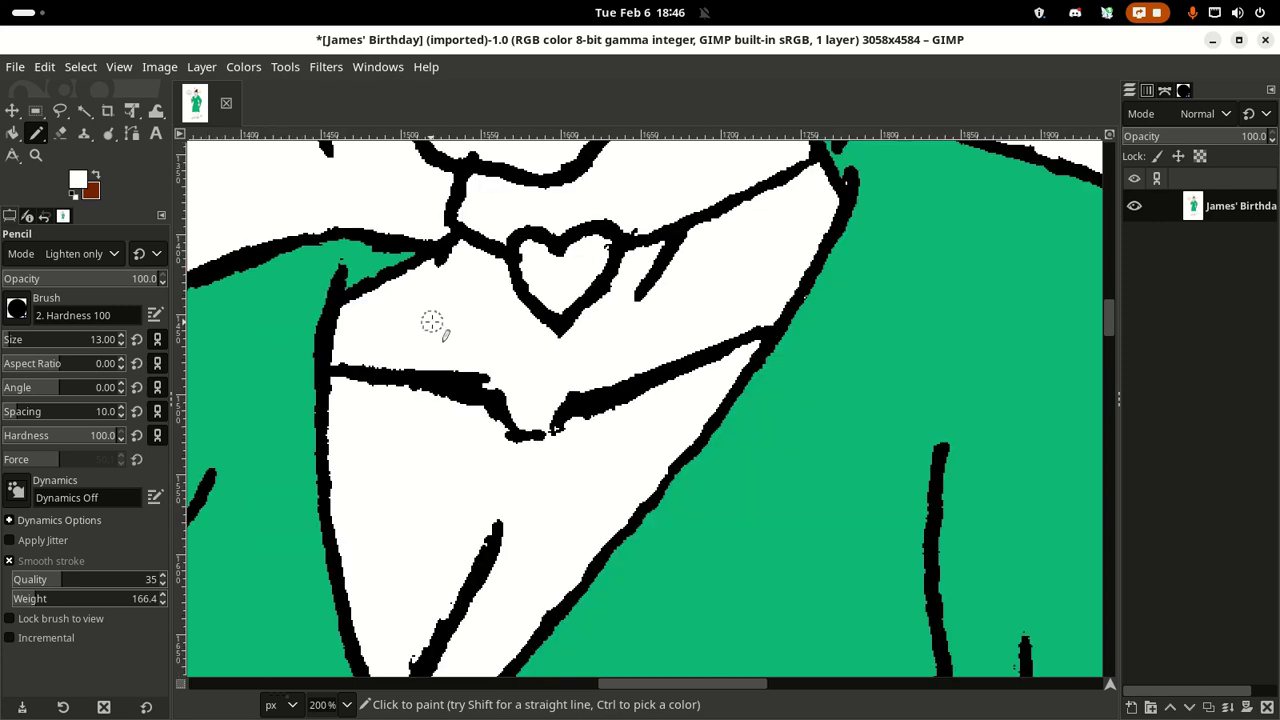
left_click_drag(431, 320, 521, 494)
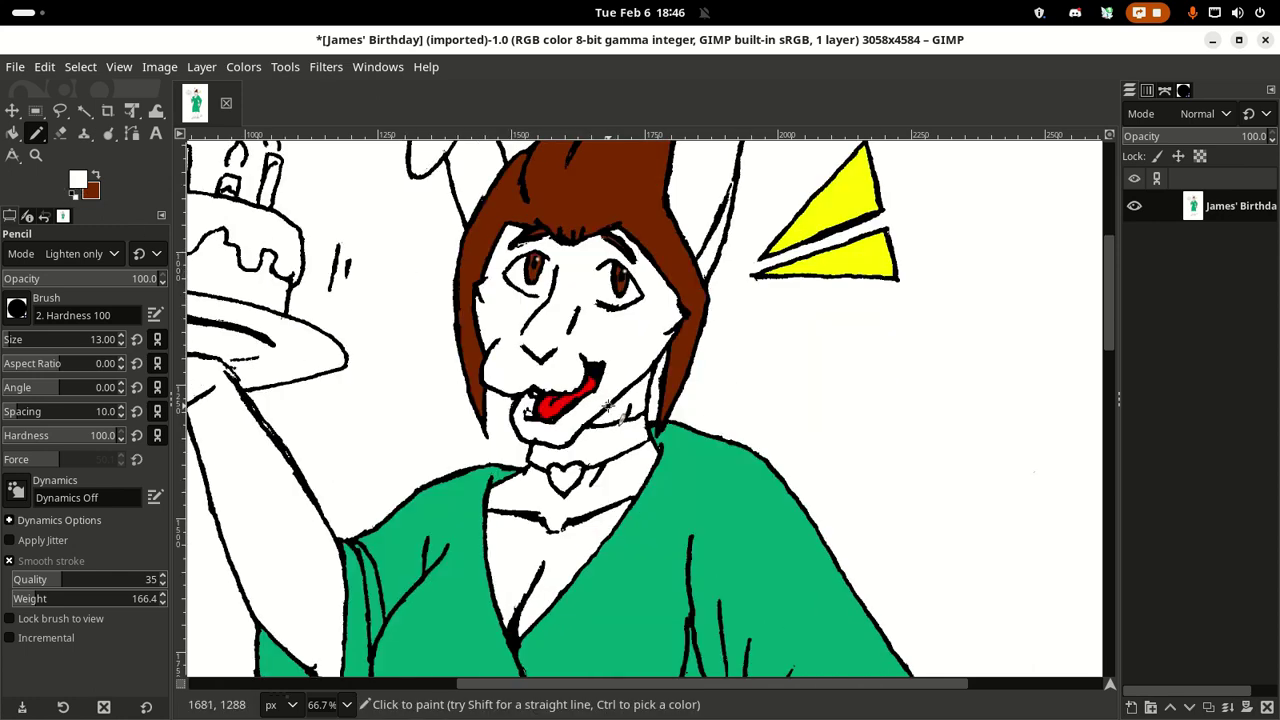
Step: Reset the colors to the default black and white and Bucket Fill the collar band with black
scroll(607, 403, "up", 3)
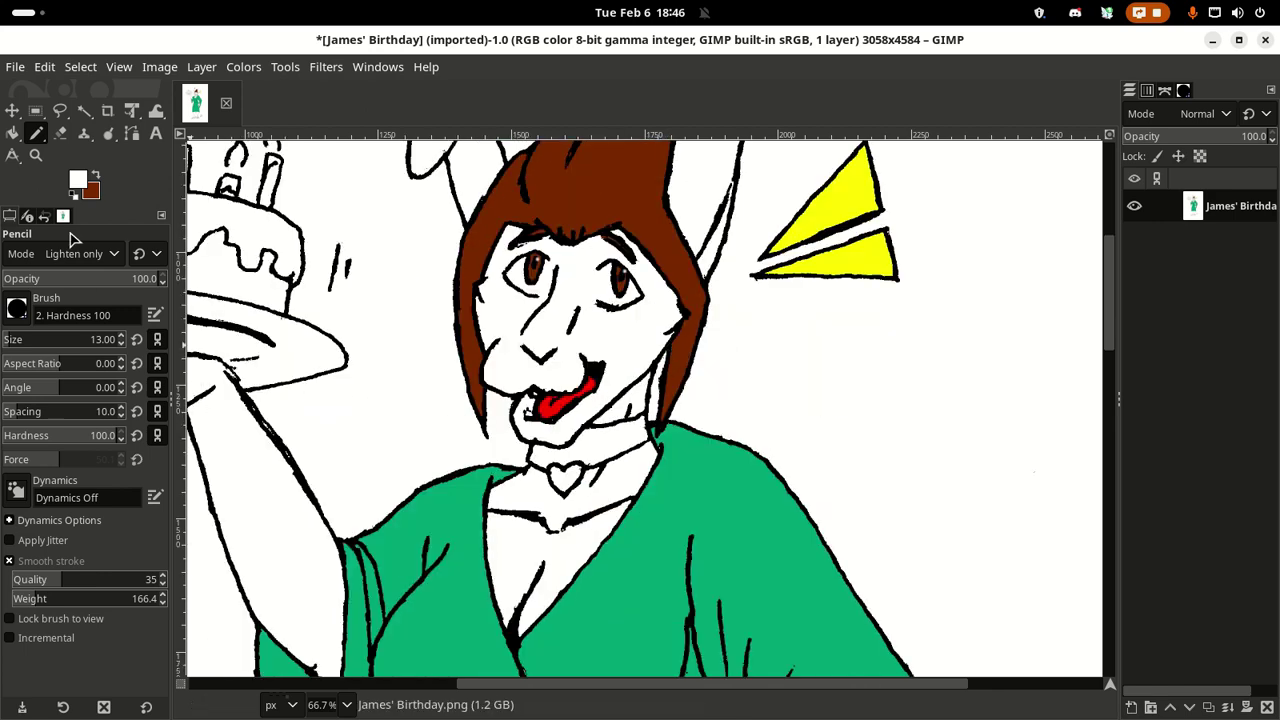
left_click(74, 194)
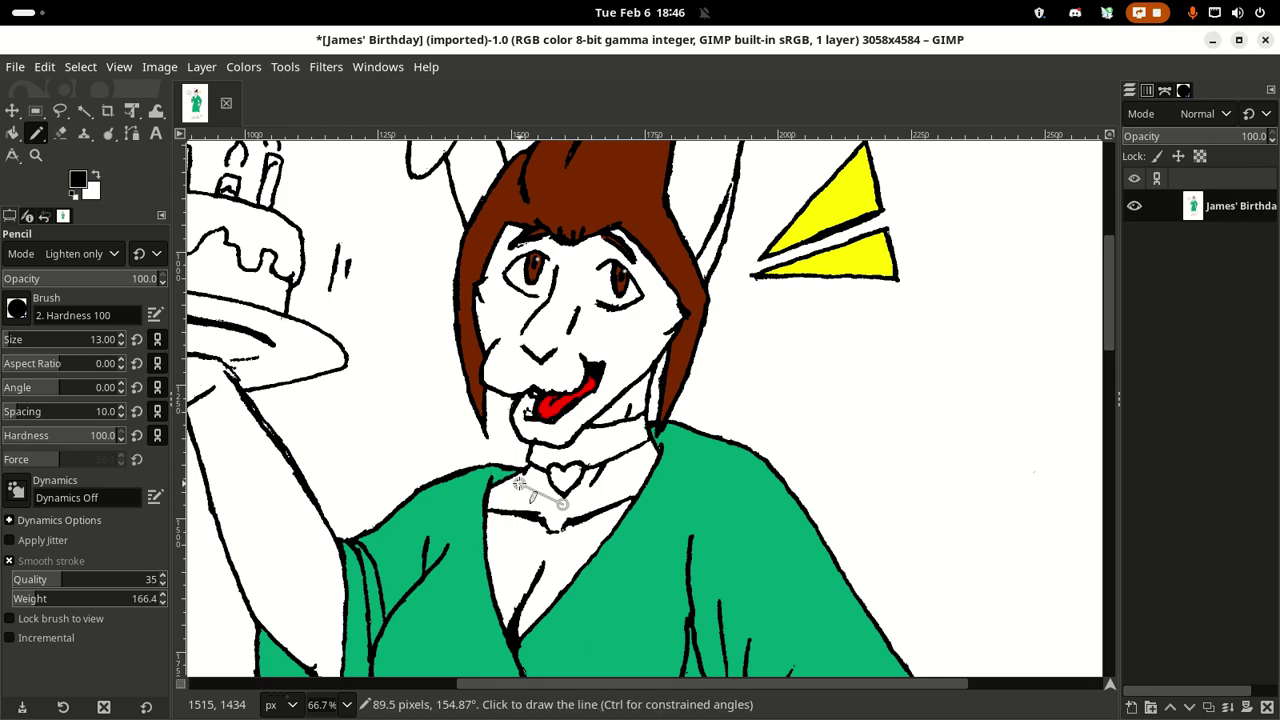
key("shift+b")
left_click(628, 447)
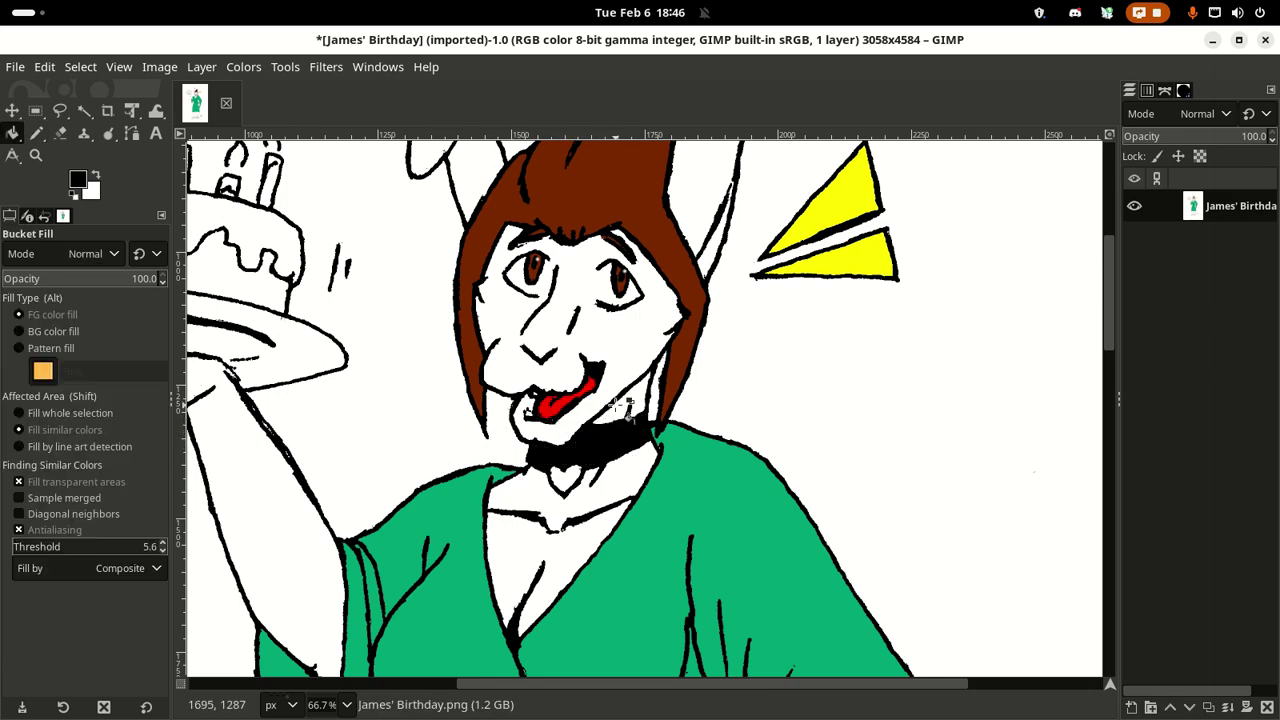
Step: Set the foreground color to yellow ffff00 and Bucket Fill the heart pendant on the collar
scroll(525, 424, "up", 3)
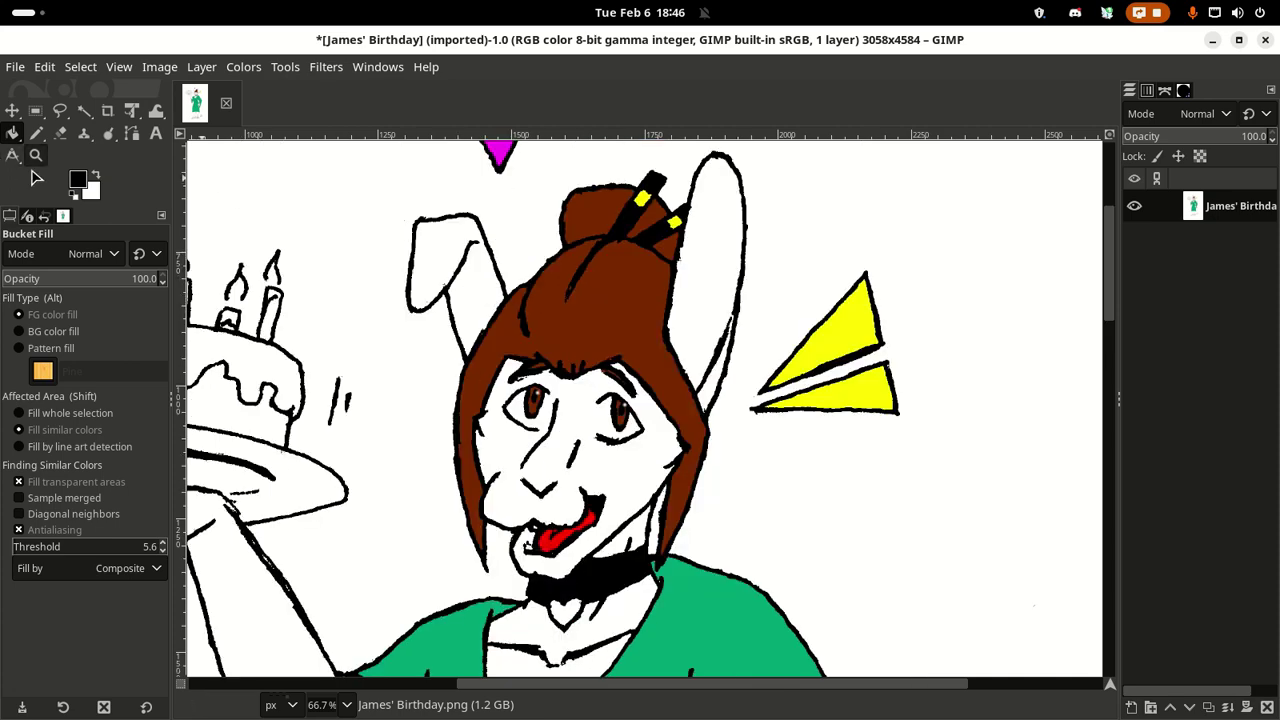
left_click(77, 179)
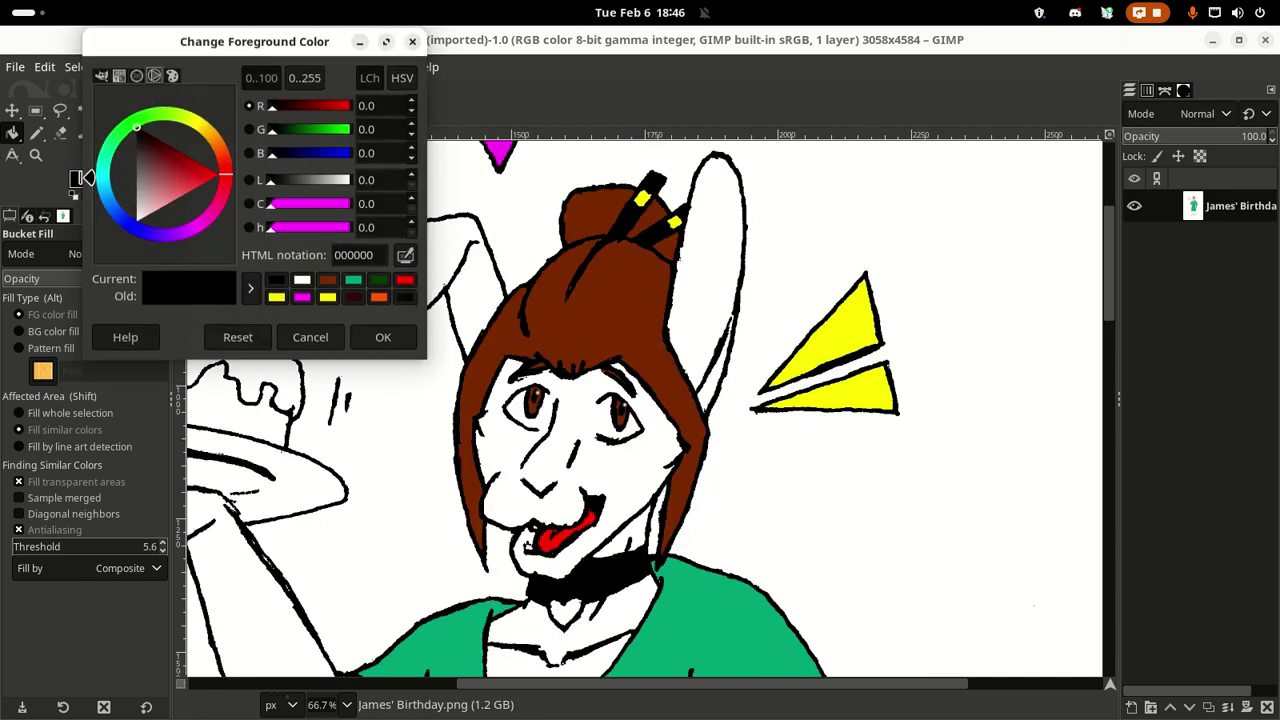
left_click(405, 258)
left_click(645, 199)
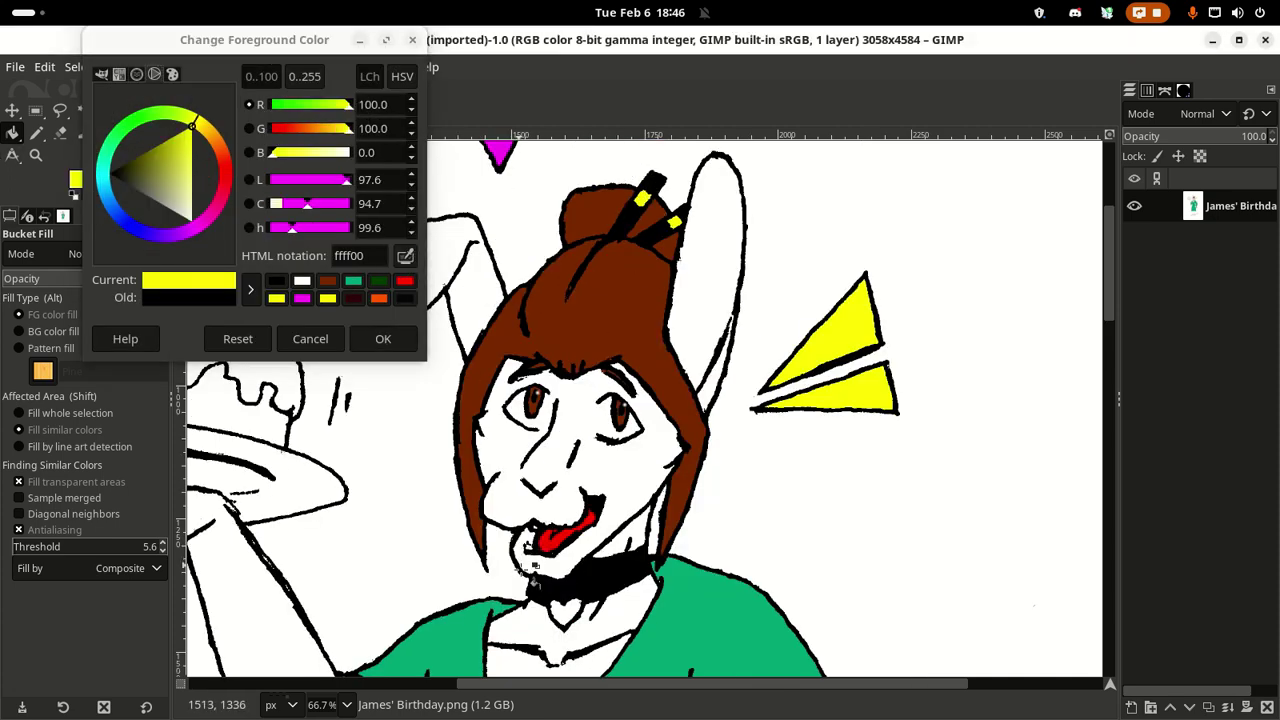
left_click(566, 610)
left_click(383, 338)
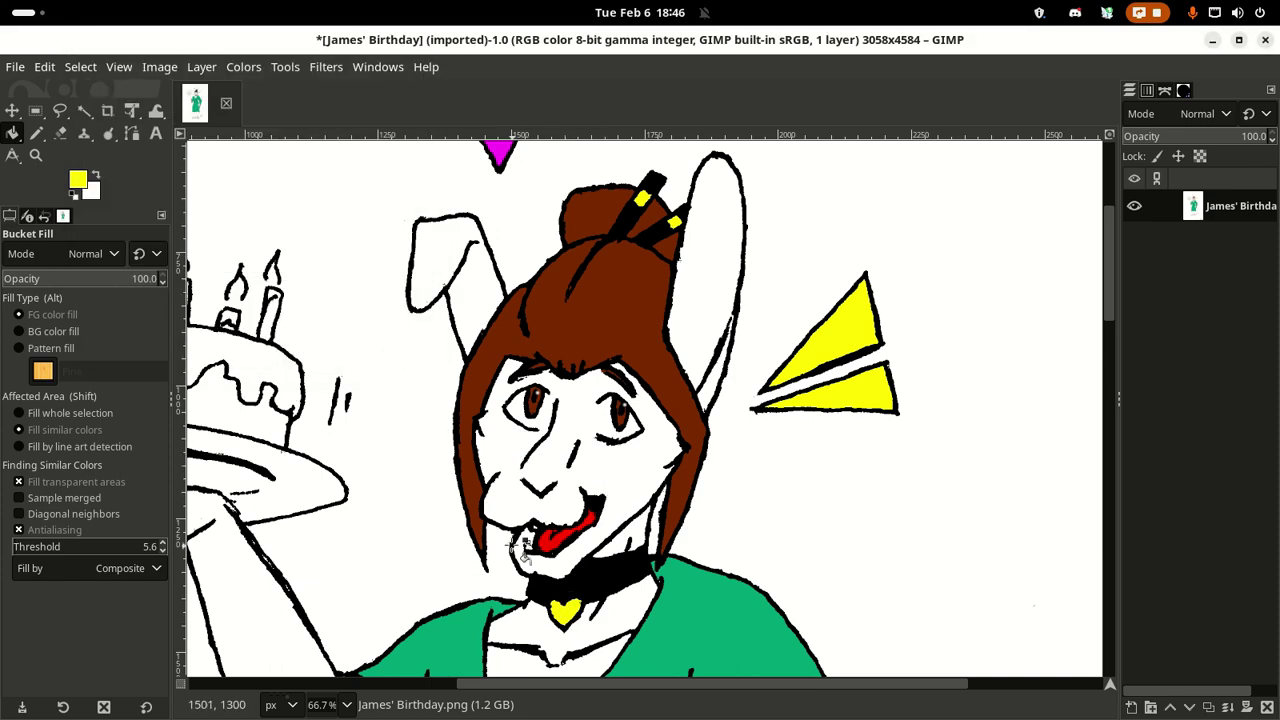
Step: Swap the foreground to white and paint out the black specks in the small gap beside the red mouth fill with the Pencil
mouse_move(522, 548)
left_mouse_down()
mouse_move(460, 383)
mouse_move(500, 428)
mouse_move(531, 416)
left_mouse_up()
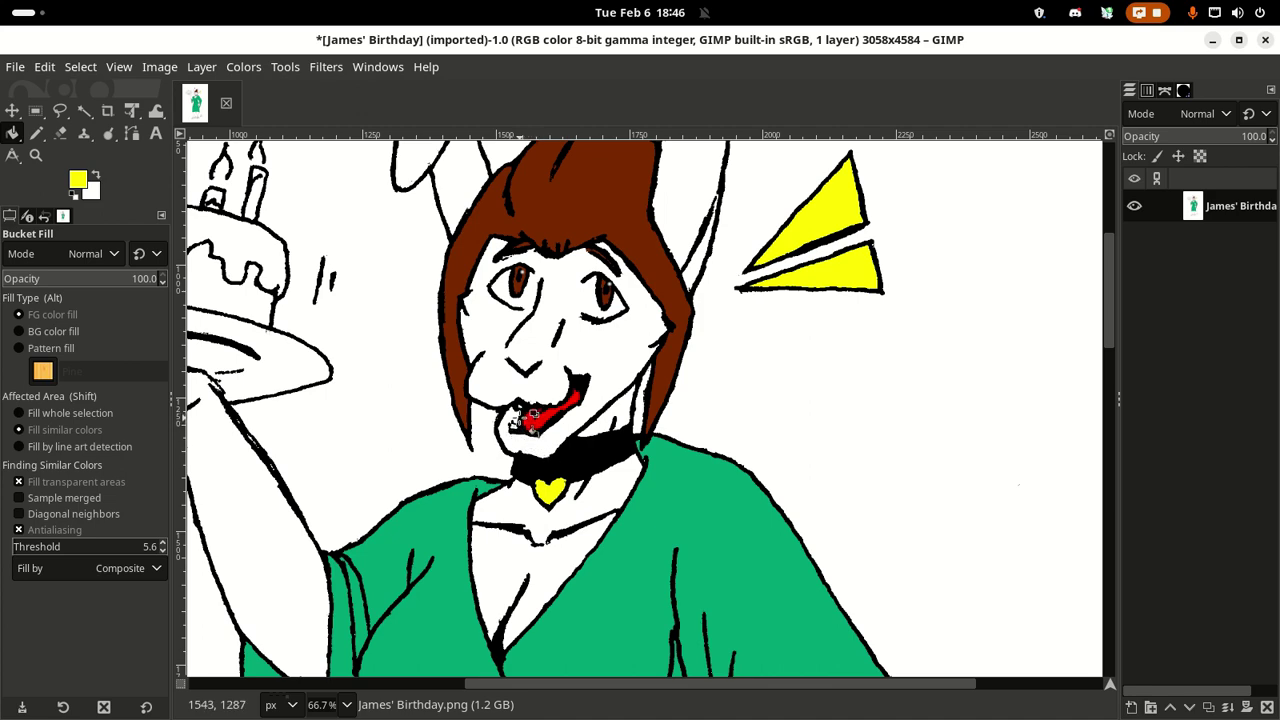
key("plus")
key("plus")
key("plus")
left_click_drag(519, 417, 554, 495)
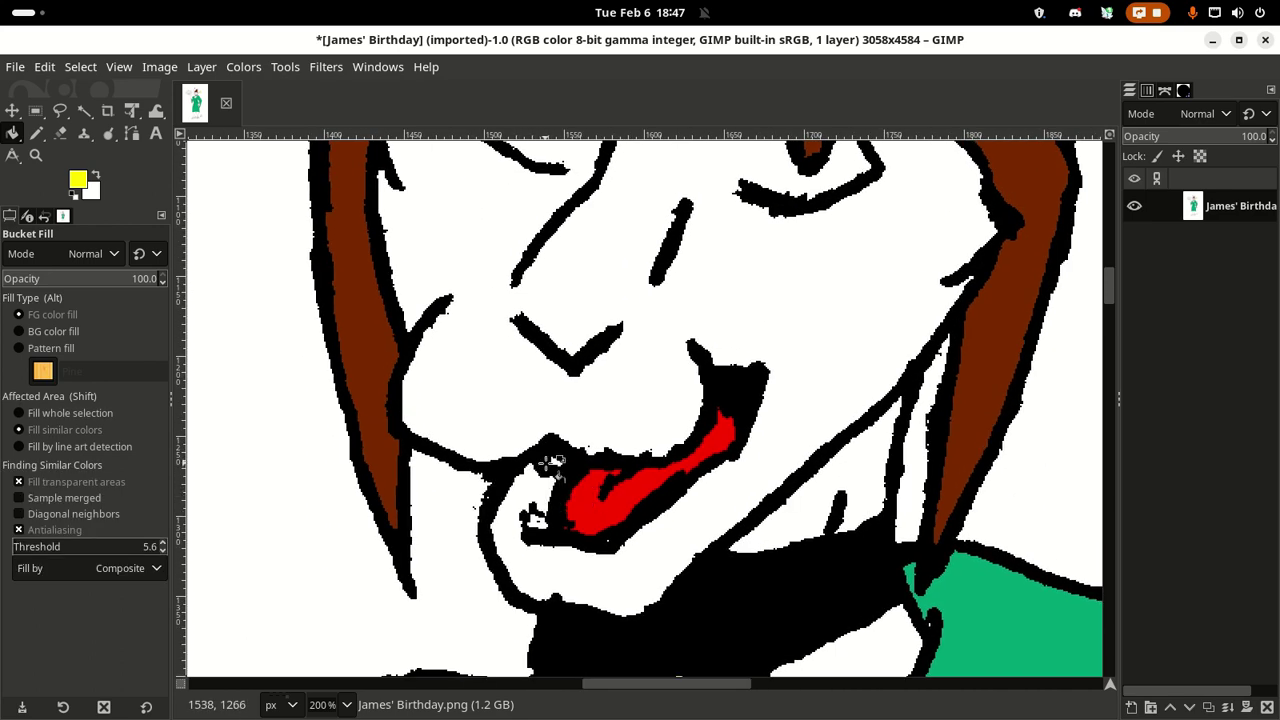
left_click(36, 133)
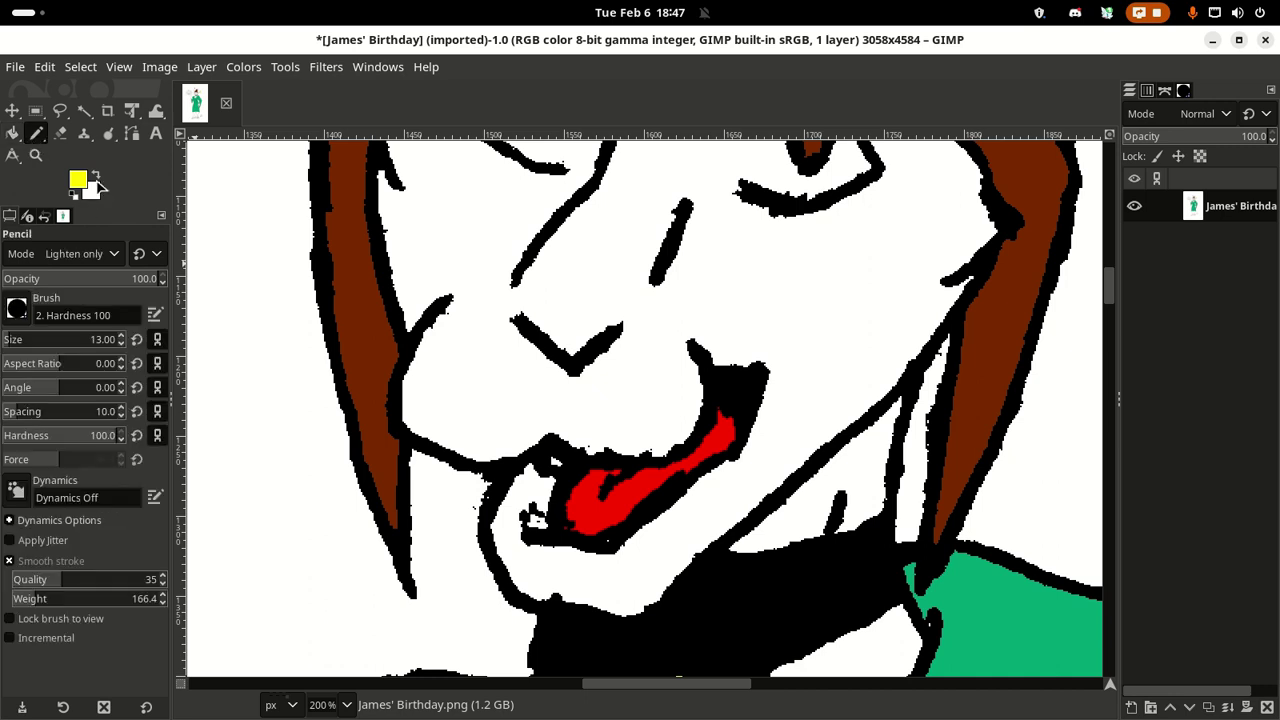
left_click(97, 181)
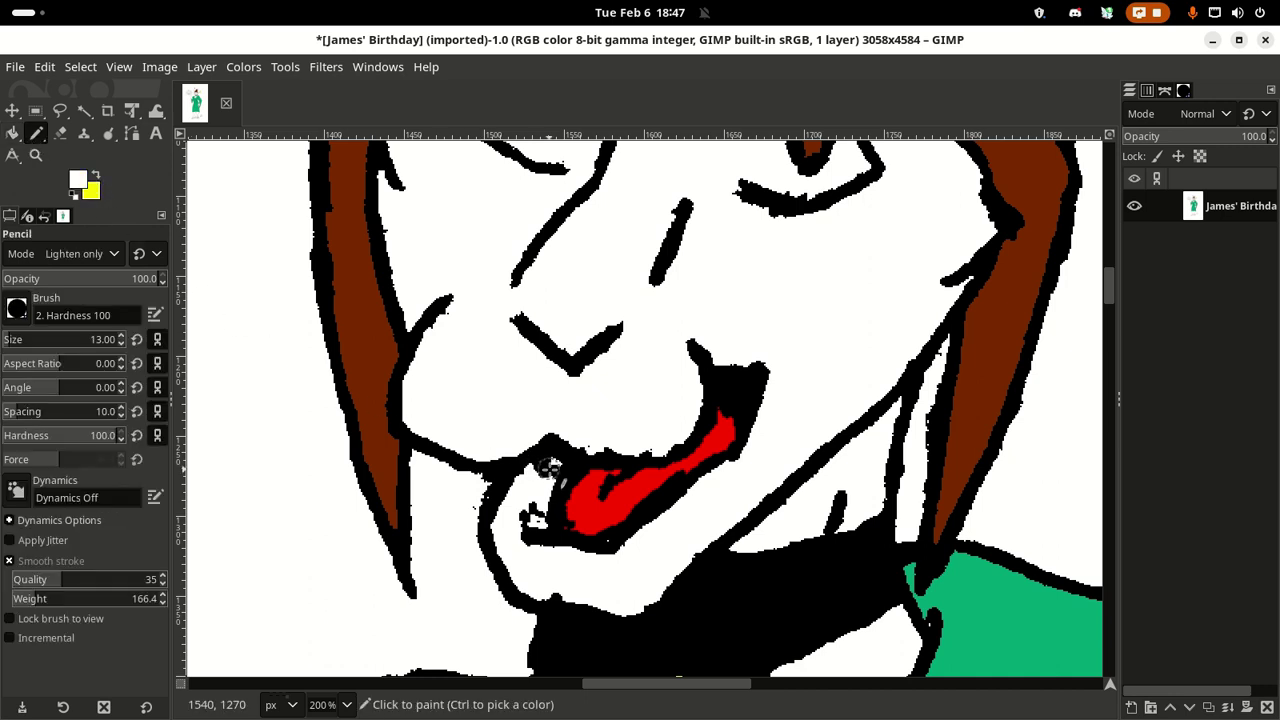
left_click_drag(549, 468, 538, 479)
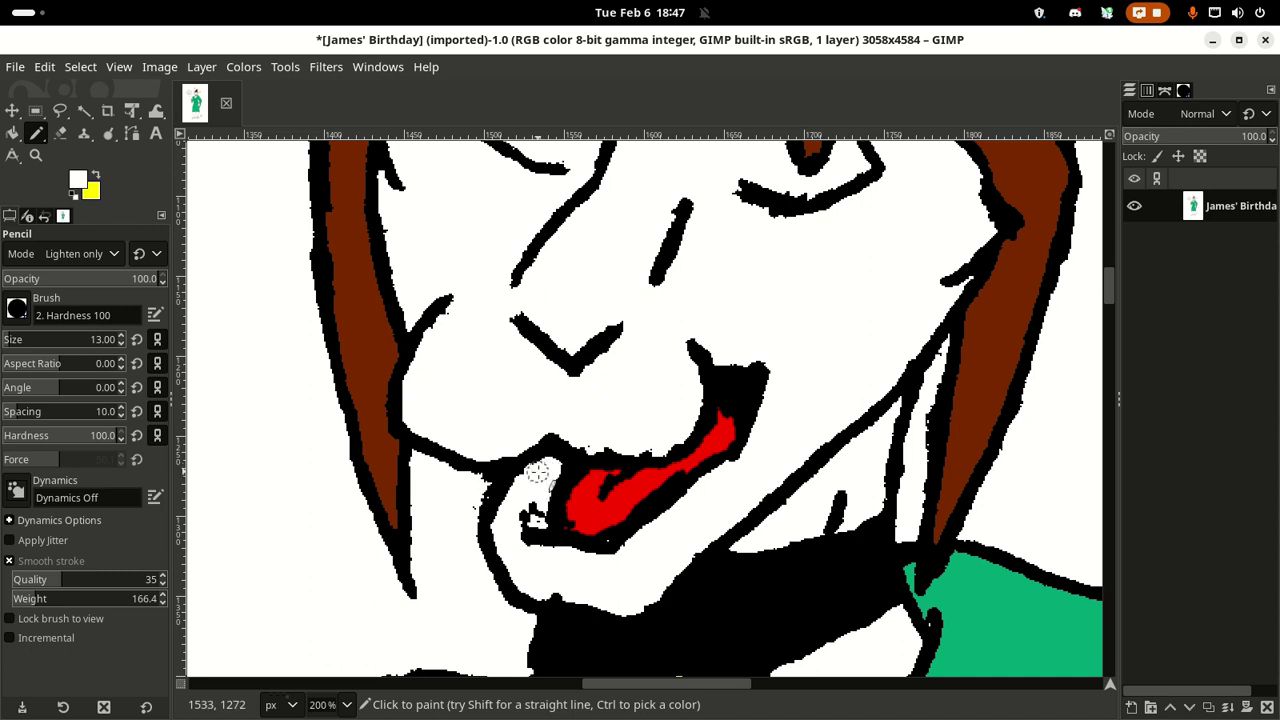
mouse_move(534, 481)
left_mouse_down()
mouse_move(548, 477)
mouse_move(537, 515)
mouse_move(533, 488)
mouse_move(534, 515)
left_mouse_up()
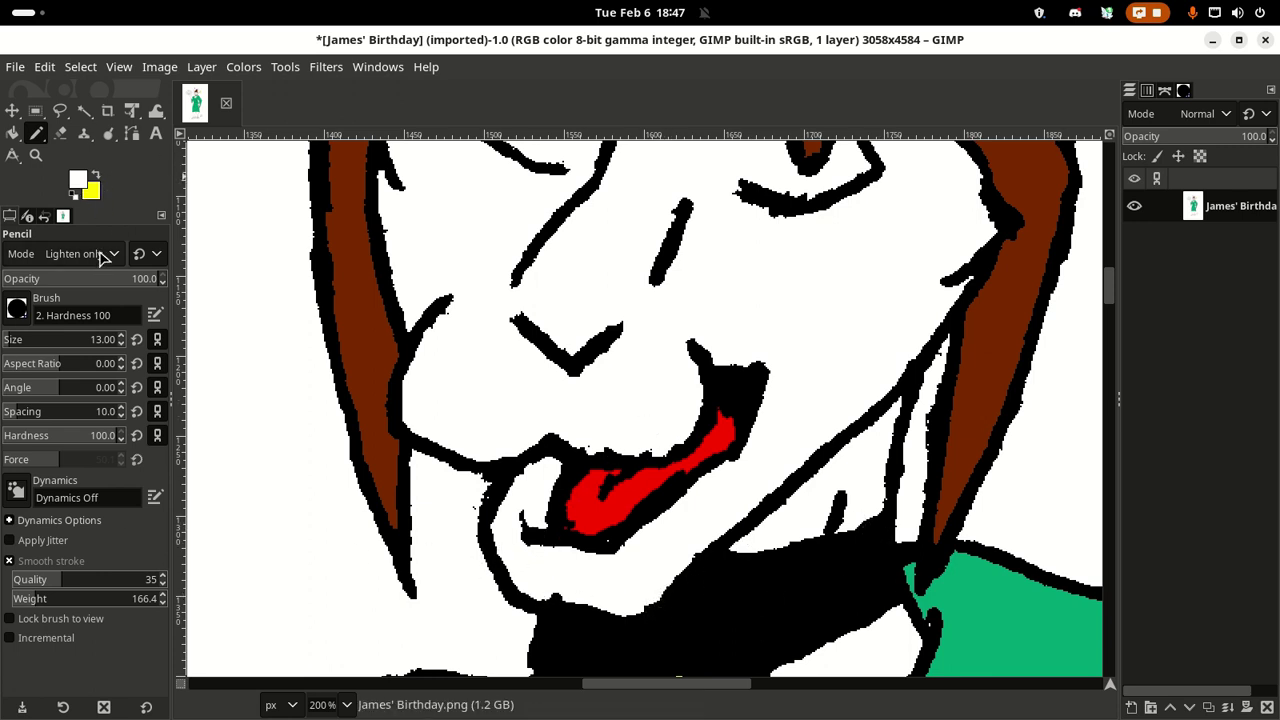
Step: Set the Pencil to Darken only mode and change the foreground color to the light red ff5c5c
left_click(100, 256)
left_click(110, 414)
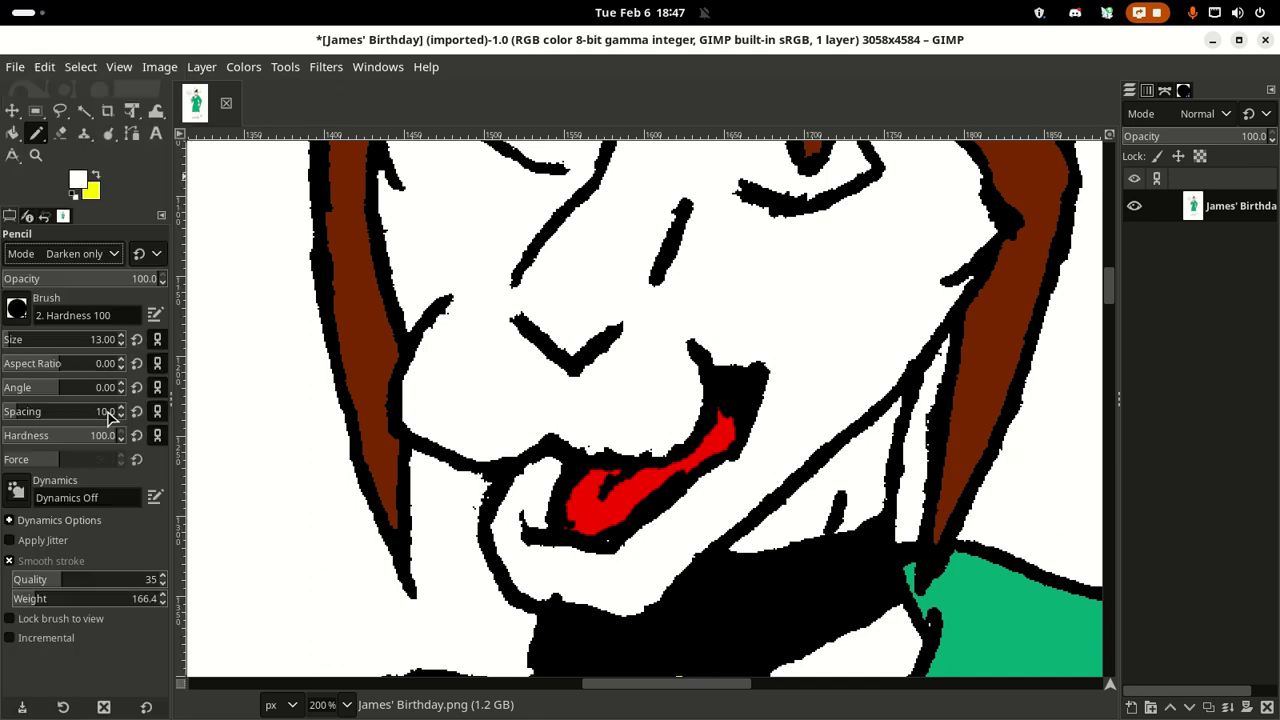
left_click(97, 180)
left_click(80, 183)
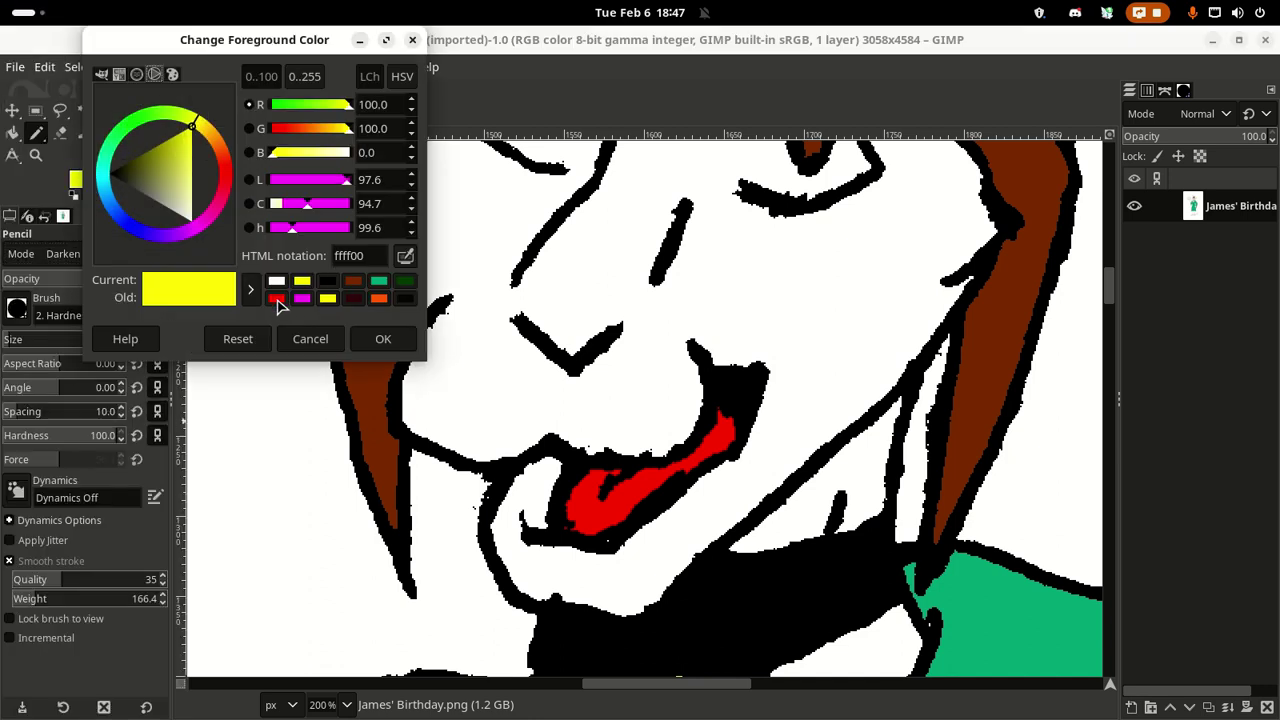
left_click(277, 299)
left_click_drag(220, 178, 196, 204)
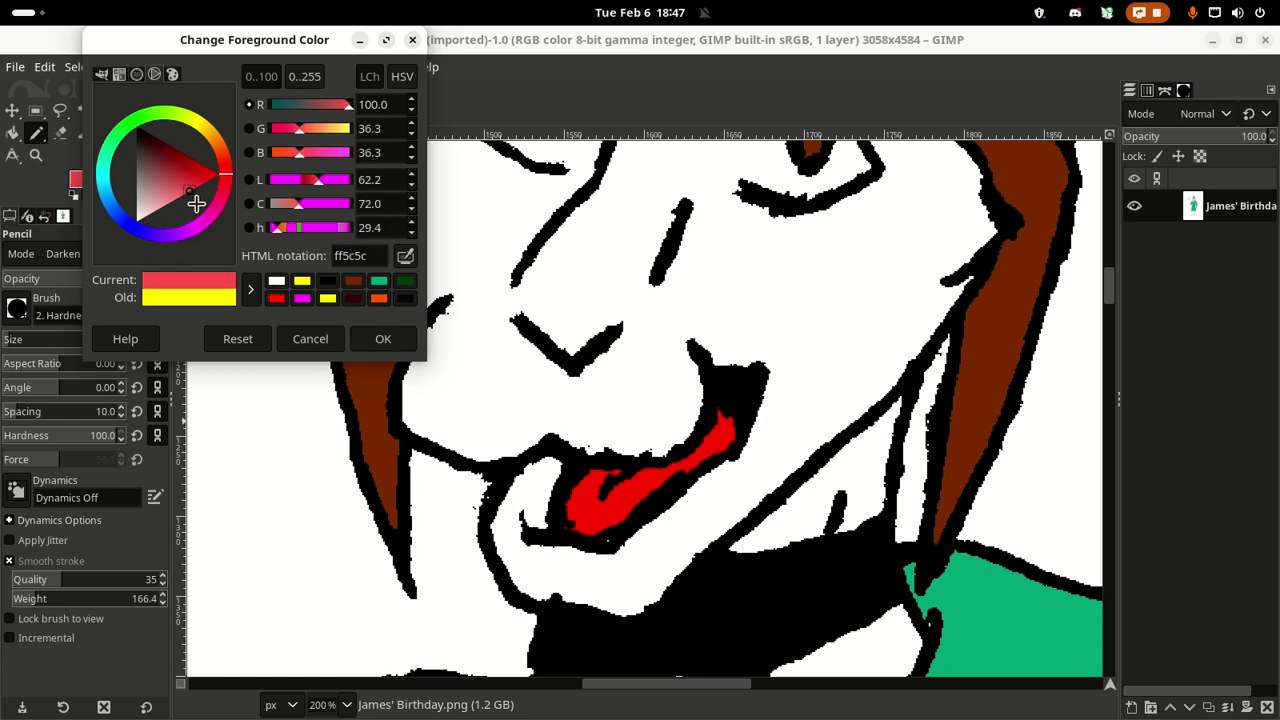
left_click(368, 338)
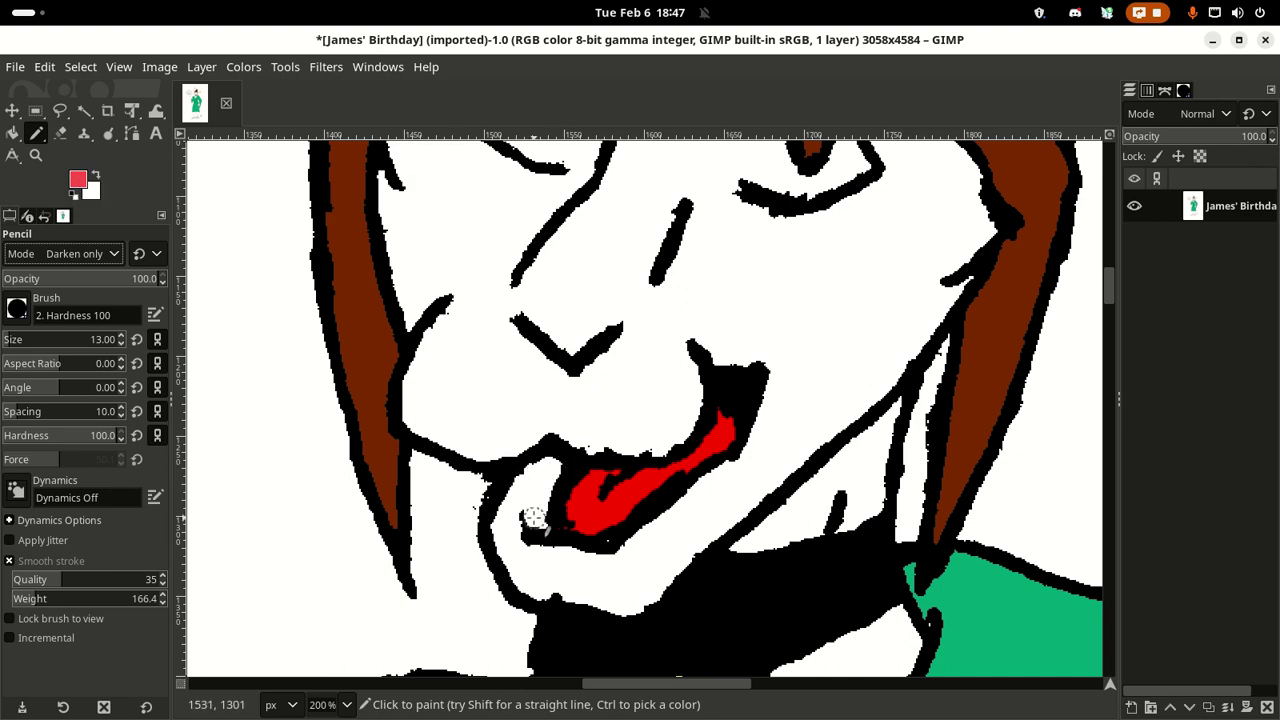
Step: Paint the cleaned white gap beside the red mouth fill light red with the Pencil, up to the black outlines
mouse_move(529, 512)
left_mouse_down()
mouse_move(562, 444)
mouse_move(544, 532)
mouse_move(556, 484)
left_mouse_up()
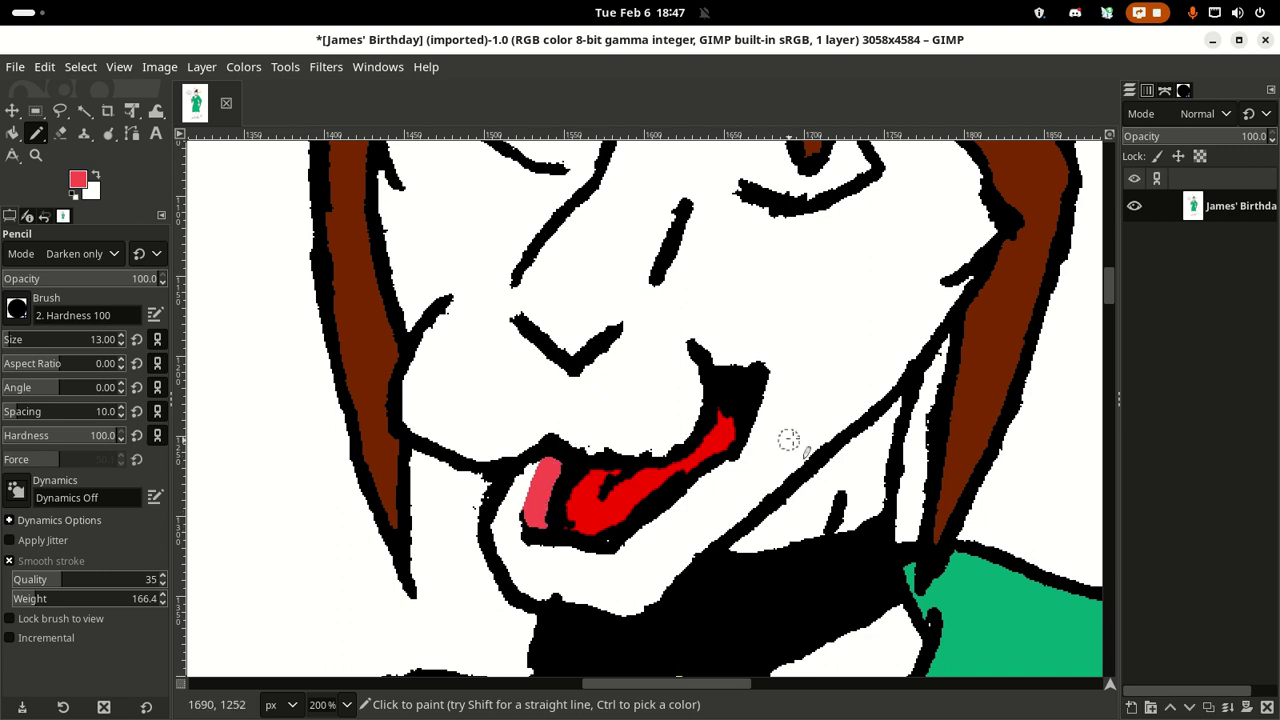
mouse_move(558, 448)
left_mouse_down()
mouse_move(540, 456)
mouse_move(542, 478)
left_mouse_up()
scroll(647, 462, "up", 3)
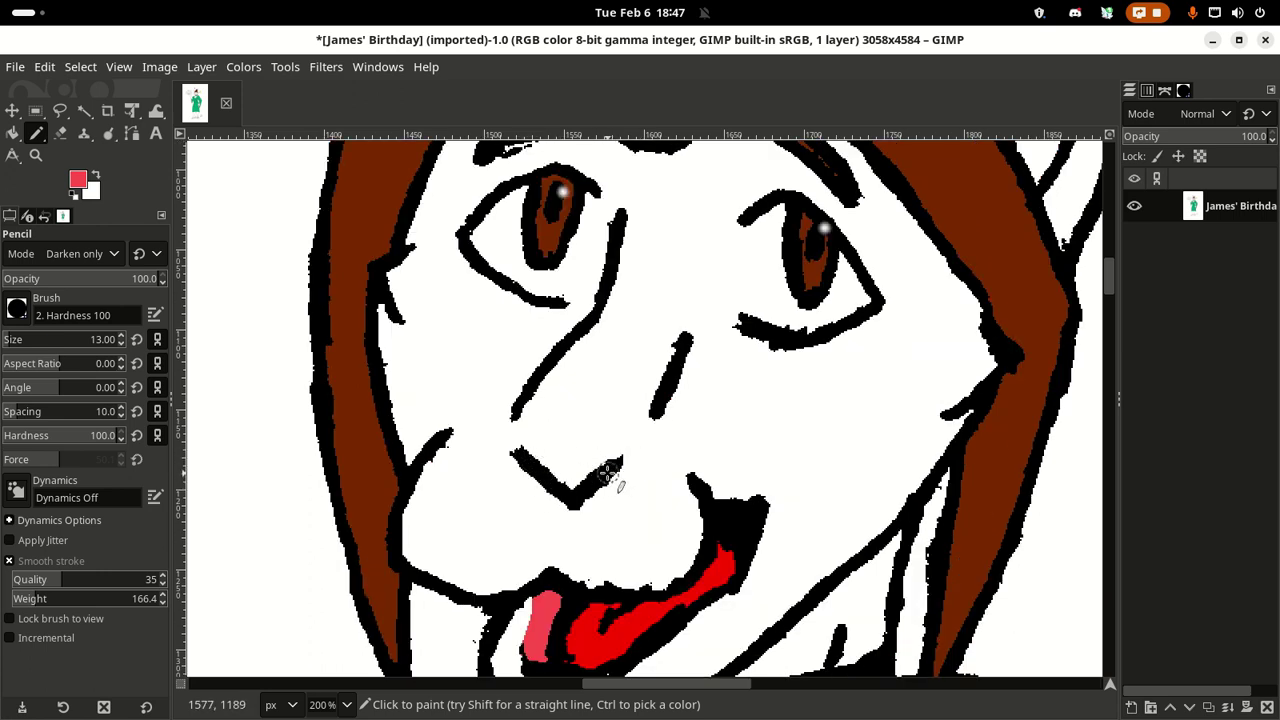
Step: Look over the face, hair and ears for details that still need coloring
scroll(655, 390, "up", 3)
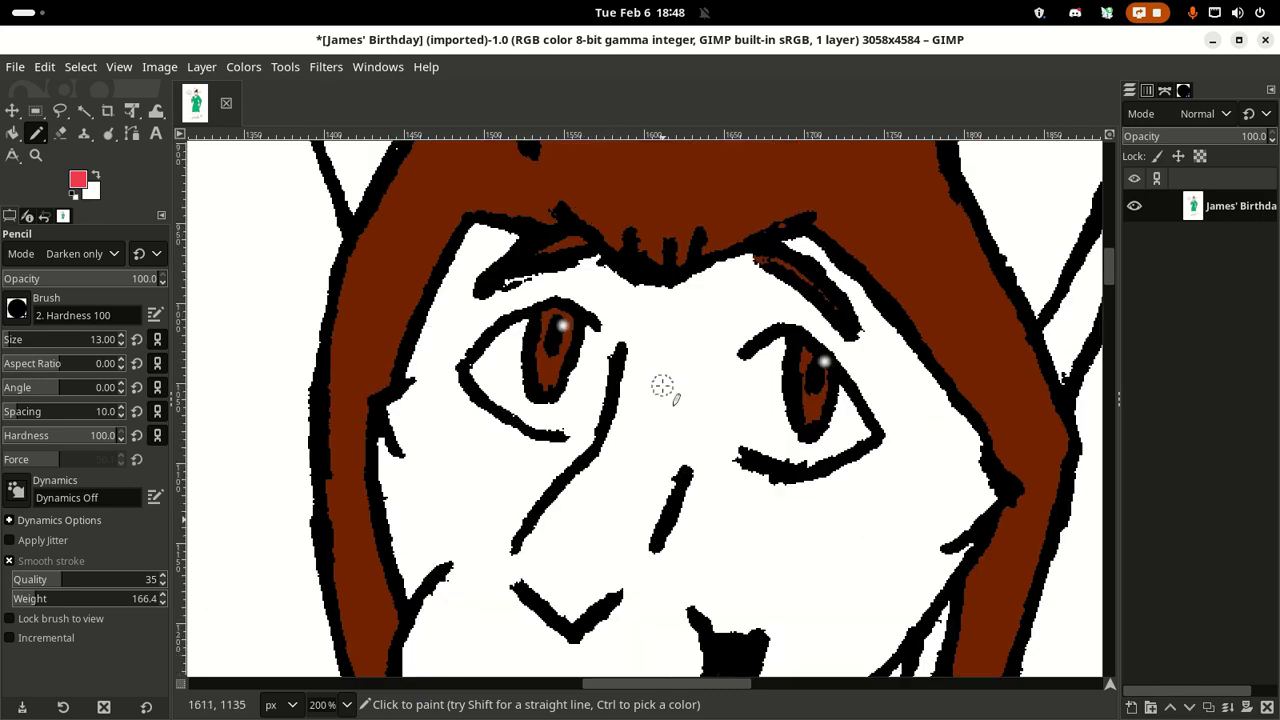
scroll(662, 386, "down", 3)
scroll(594, 394, "down", 3)
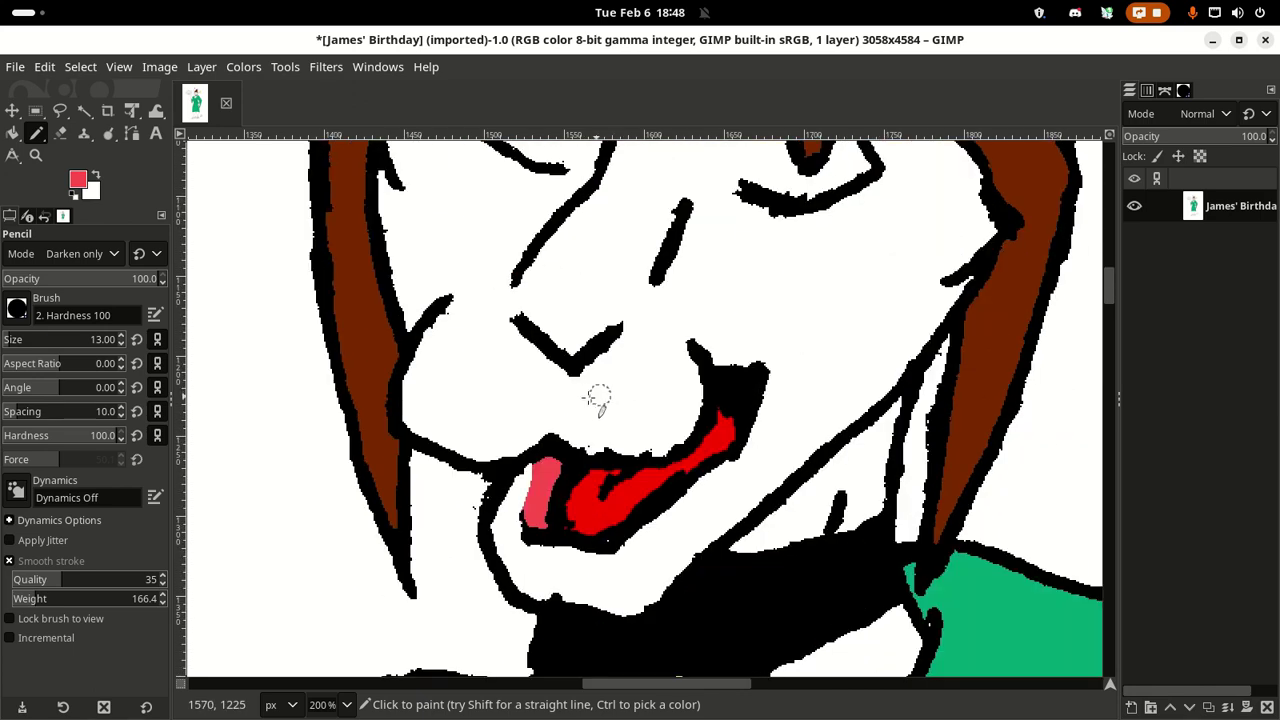
scroll(630, 370, "up", 15)
scroll(960, 310, "down", 12)
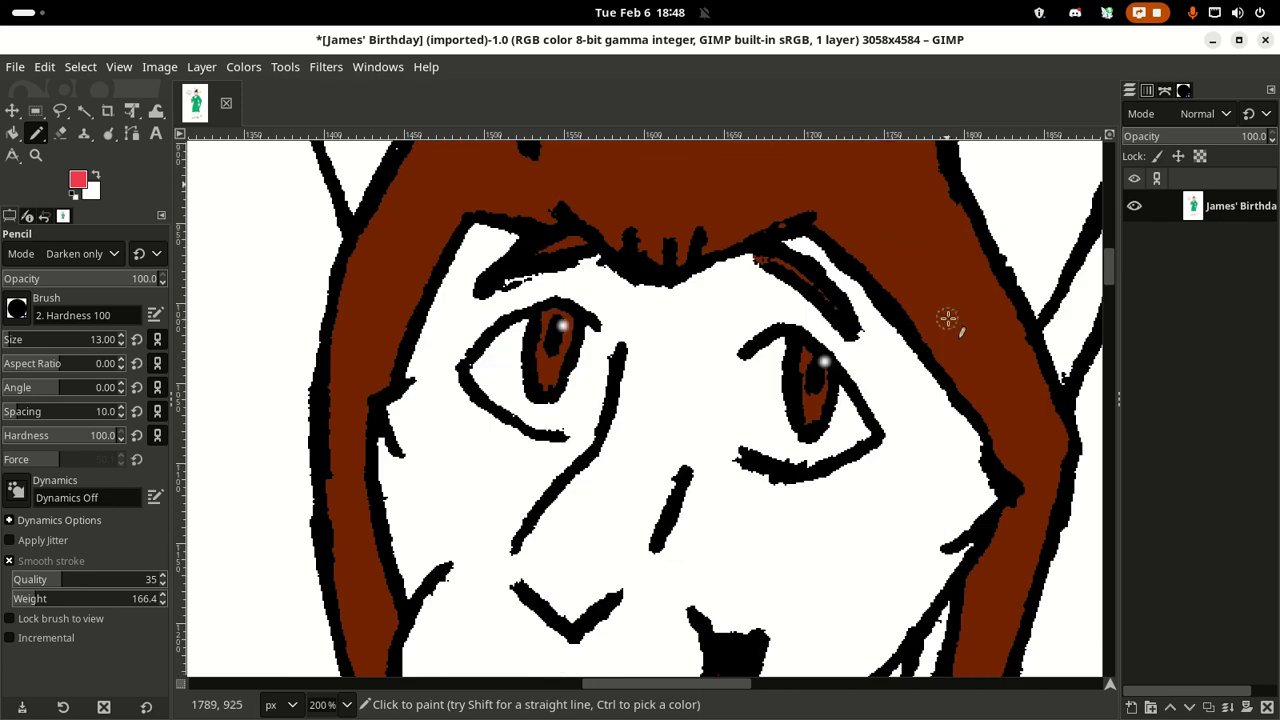
scroll(774, 328, "up", 3)
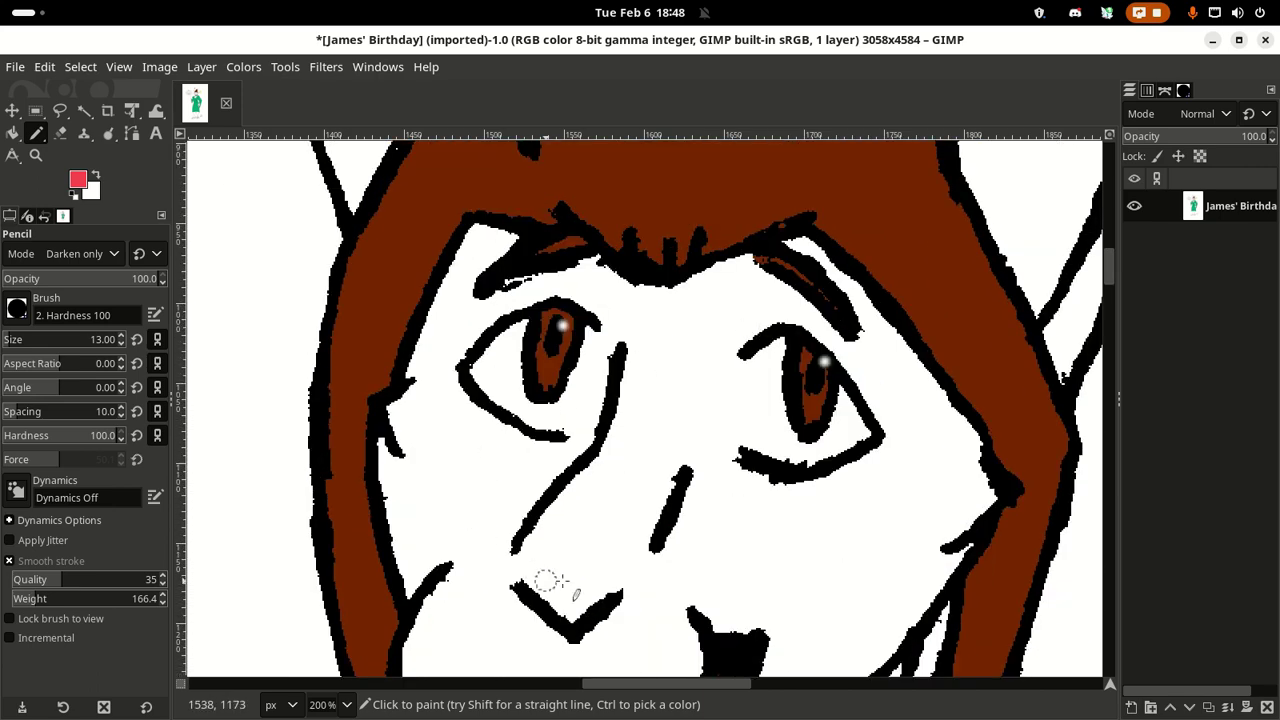
scroll(816, 416, "up", 5)
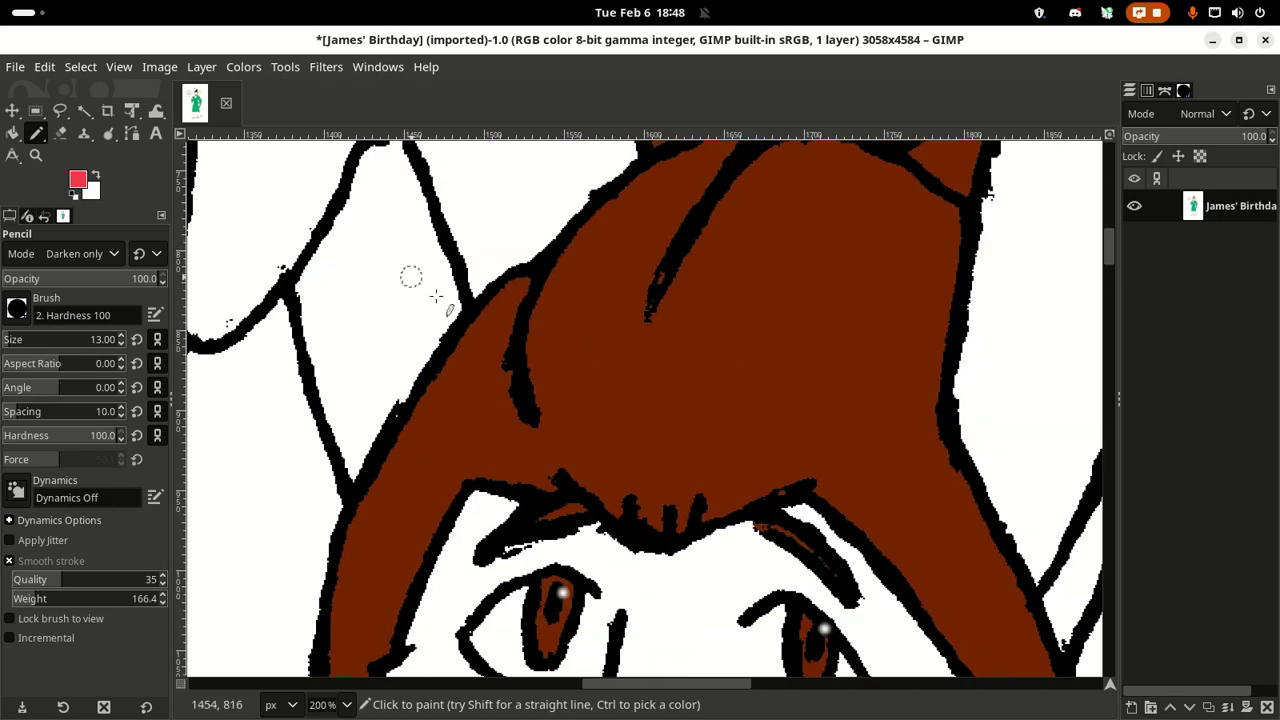
scroll(704, 405, "down", 8)
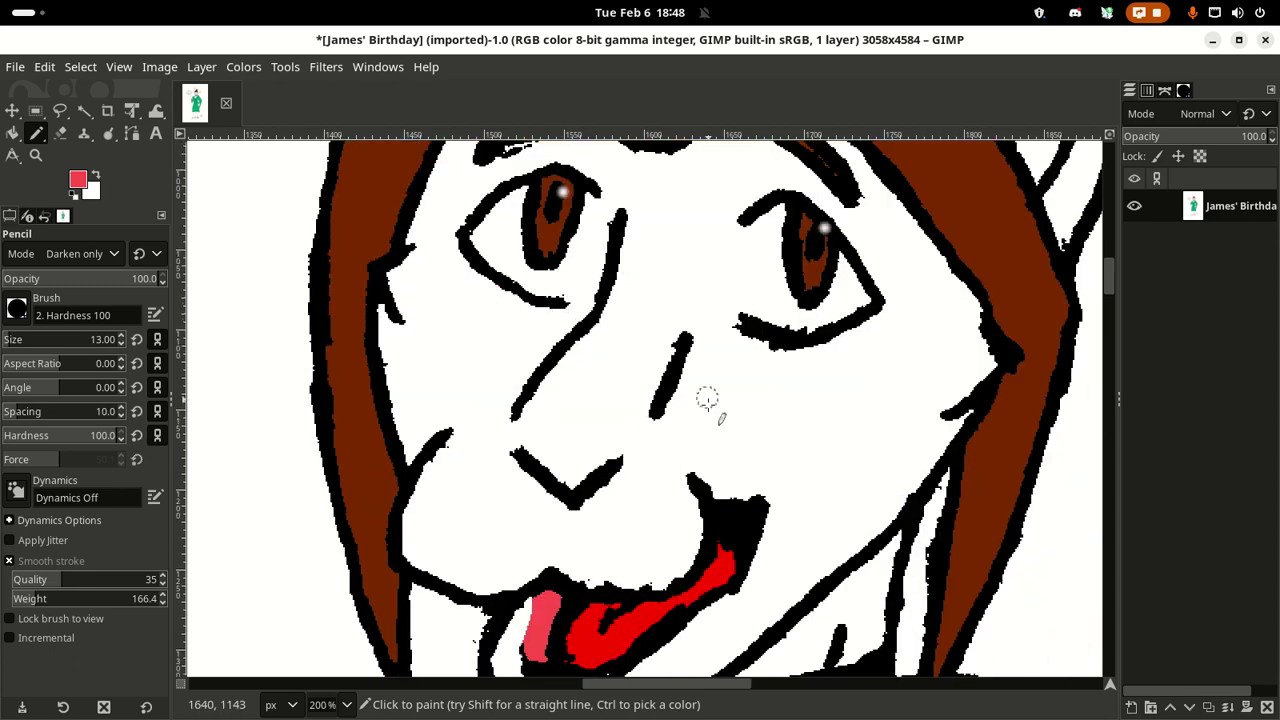
Step: Set the foreground color to orange ffad5c and paint the triangular nose with the Pencil, up to its black outline
left_click(84, 182)
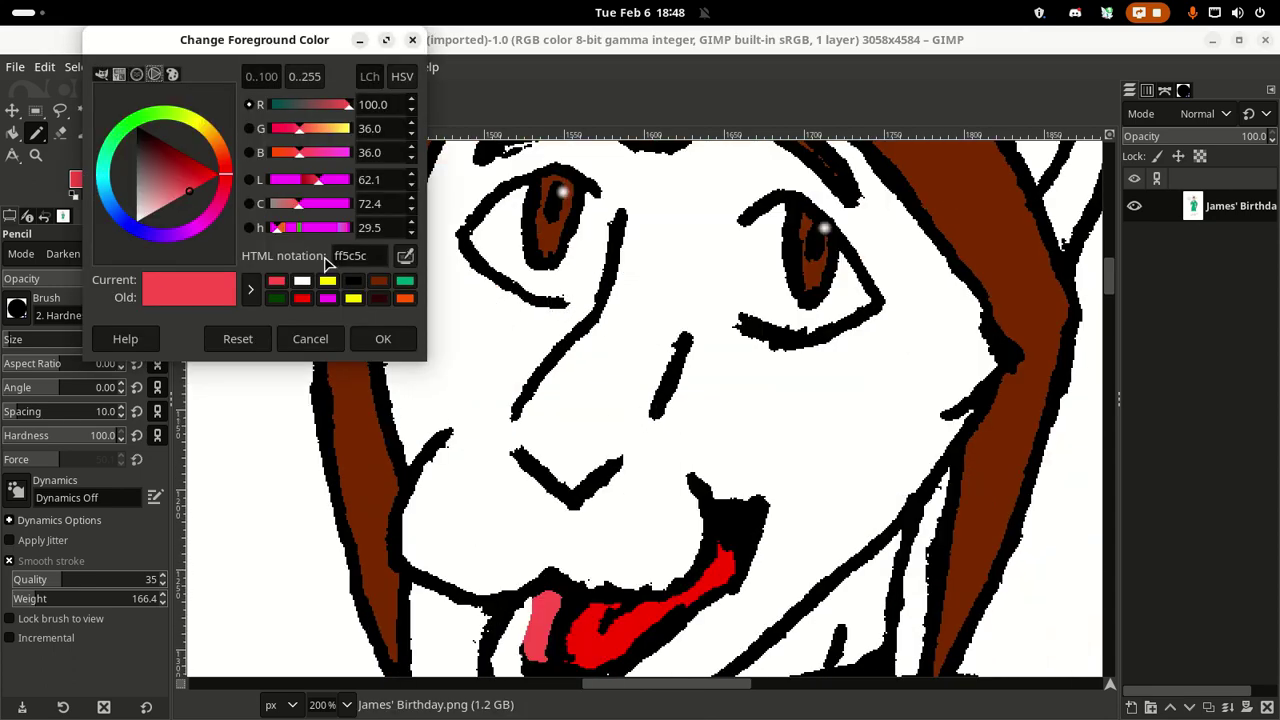
left_click_drag(316, 134, 328, 134)
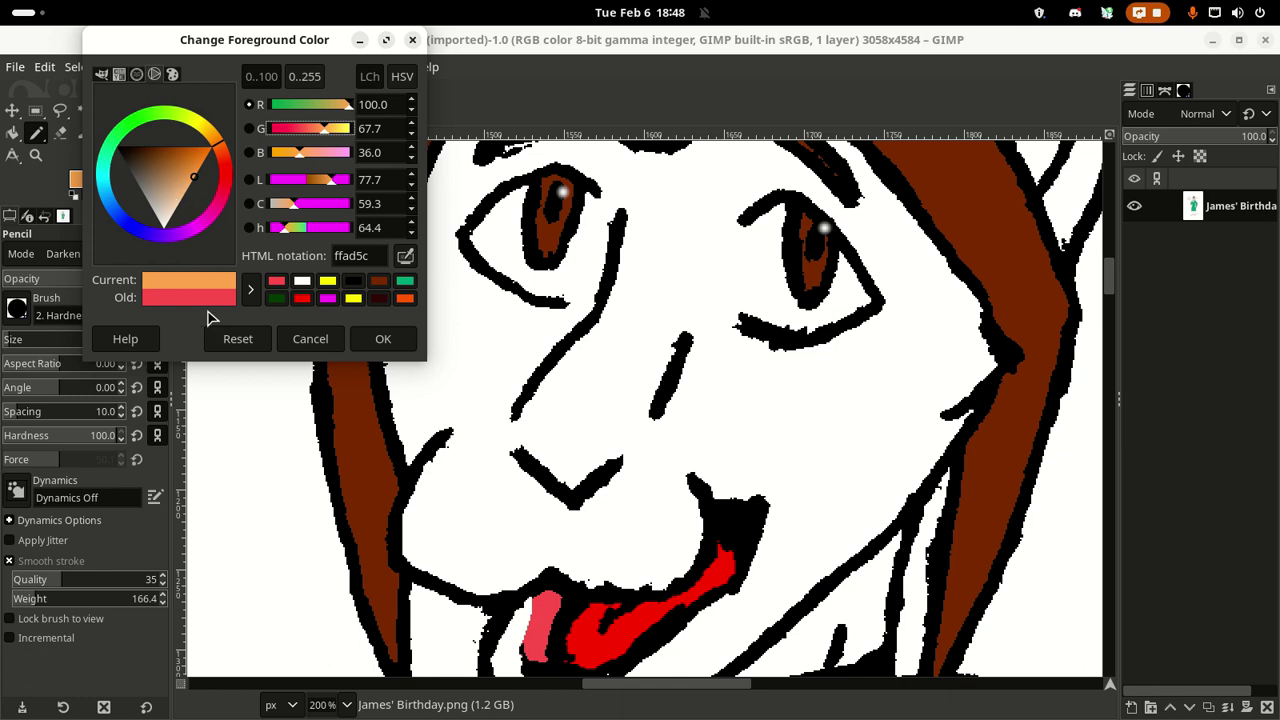
left_click(384, 340)
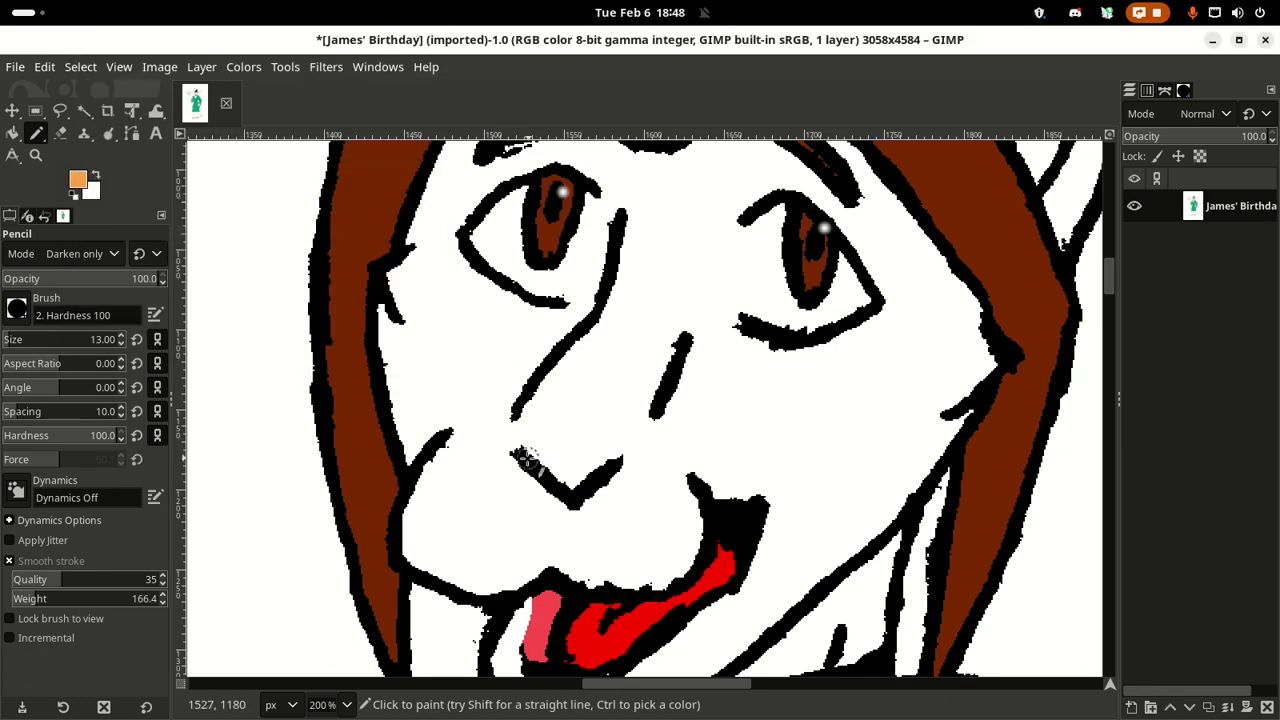
mouse_move(525, 458)
left_mouse_down()
mouse_move(568, 473)
mouse_move(619, 465)
mouse_move(567, 480)
mouse_move(622, 467)
mouse_move(584, 466)
mouse_move(618, 470)
mouse_move(595, 462)
left_mouse_up()
Step: Close the outline gaps of both inner ears with orange Pencil marks, at the folded ear's tip and the upright ear's lower edge
scroll(598, 457, "down", 5)
scroll(590, 453, "up", 8)
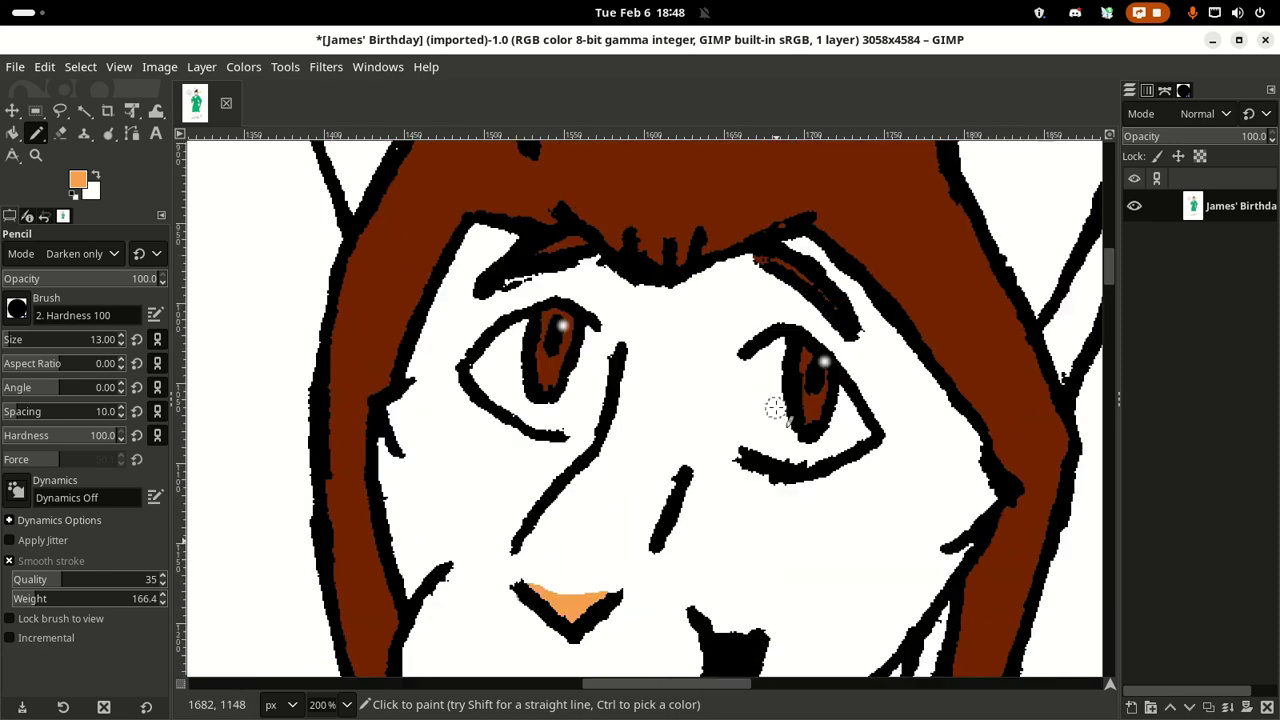
scroll(771, 408, "up", 8)
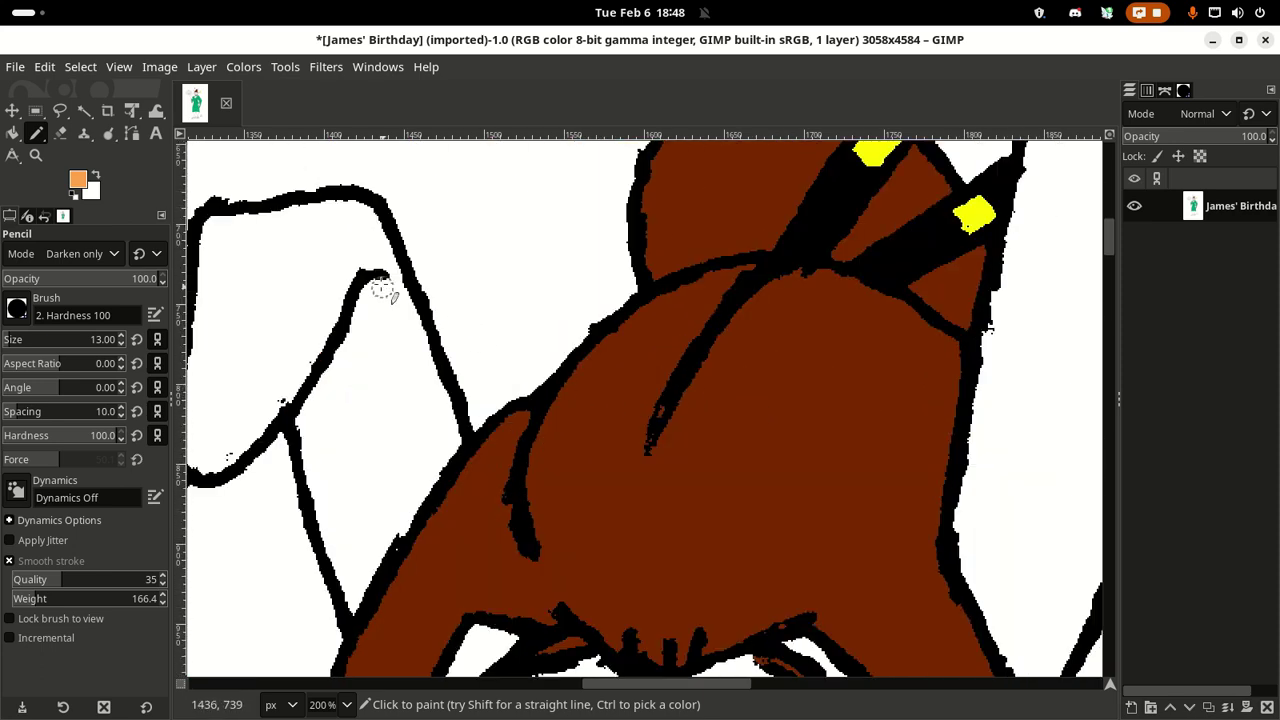
left_click_drag(377, 285, 422, 322)
scroll(425, 322, "right", 10)
scroll(531, 294, "down", 2)
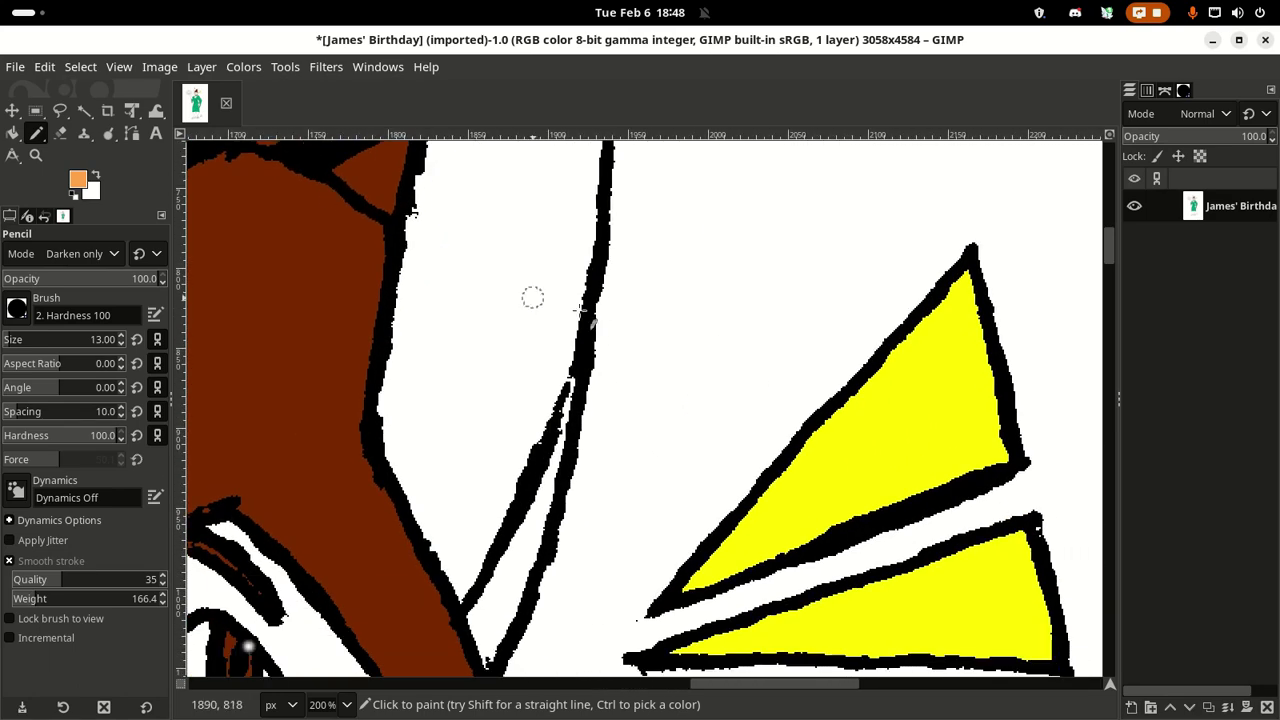
left_click(560, 377)
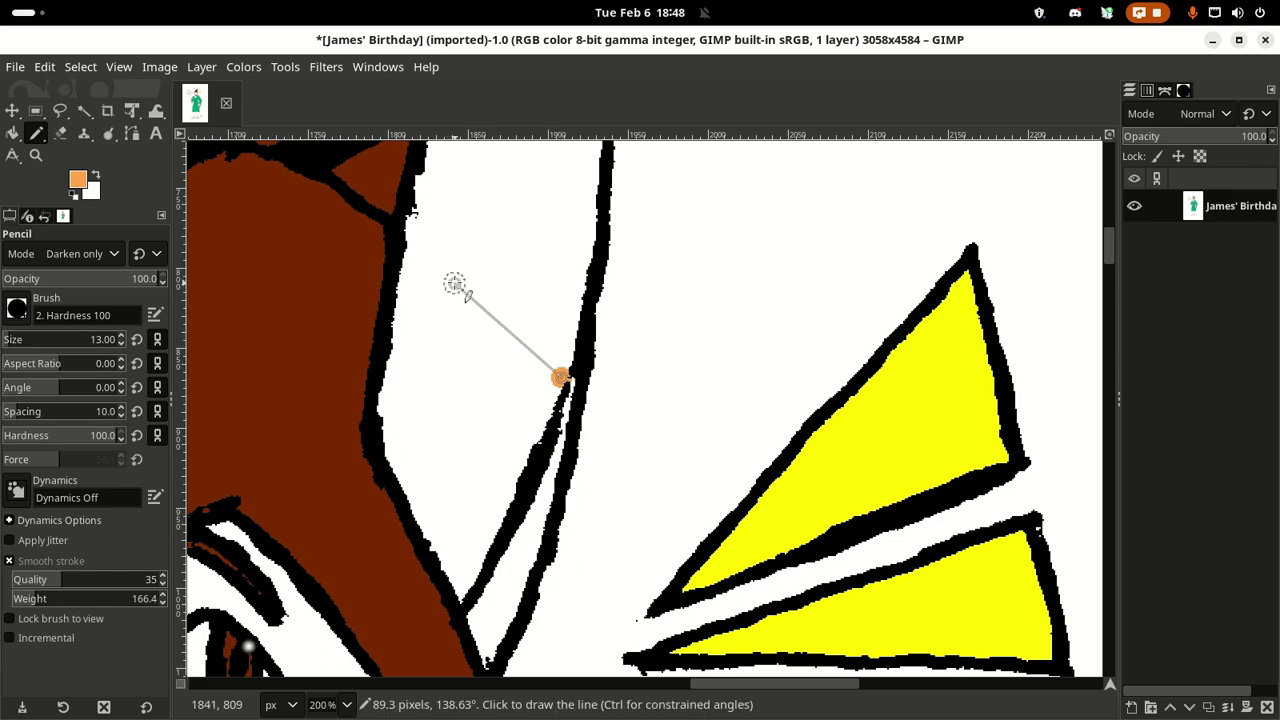
Step: Bucket Fill the inner areas of the upright ear and the folded ear with the orange foreground color
key("shift+b")
left_click(480, 294)
scroll(671, 451, "left", 7)
scroll(671, 451, "up", 3)
scroll(500, 350, "left", 2)
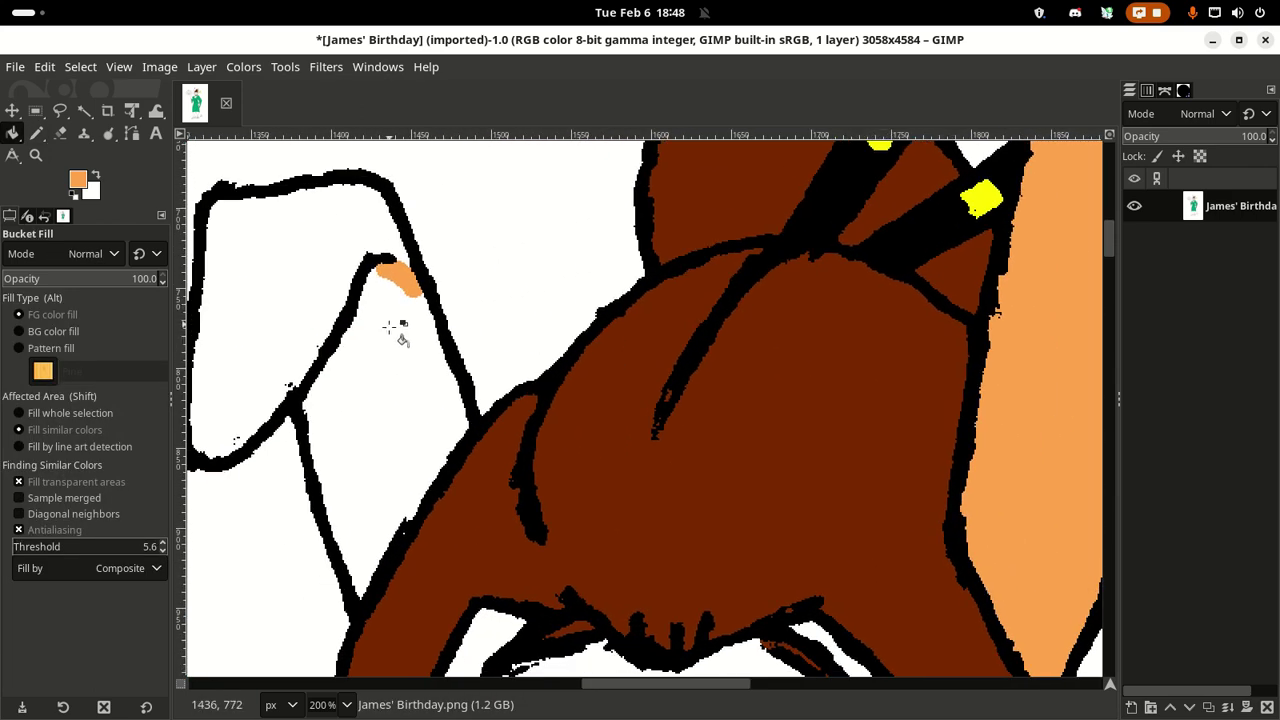
left_click(405, 358)
Step: Look over the lowered hand, robe, legs and sandals for areas that still need coloring
scroll(519, 243, "down", 5)
scroll(480, 218, "right", 2)
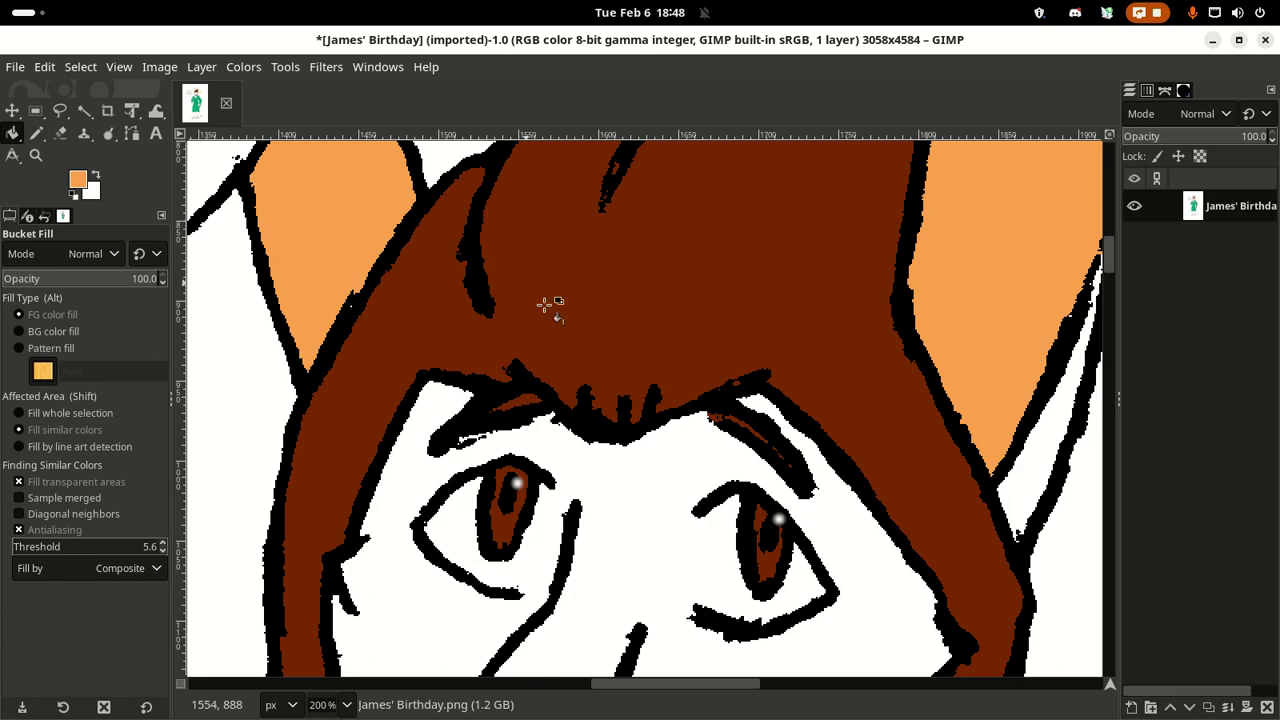
scroll(544, 305, "down", 2)
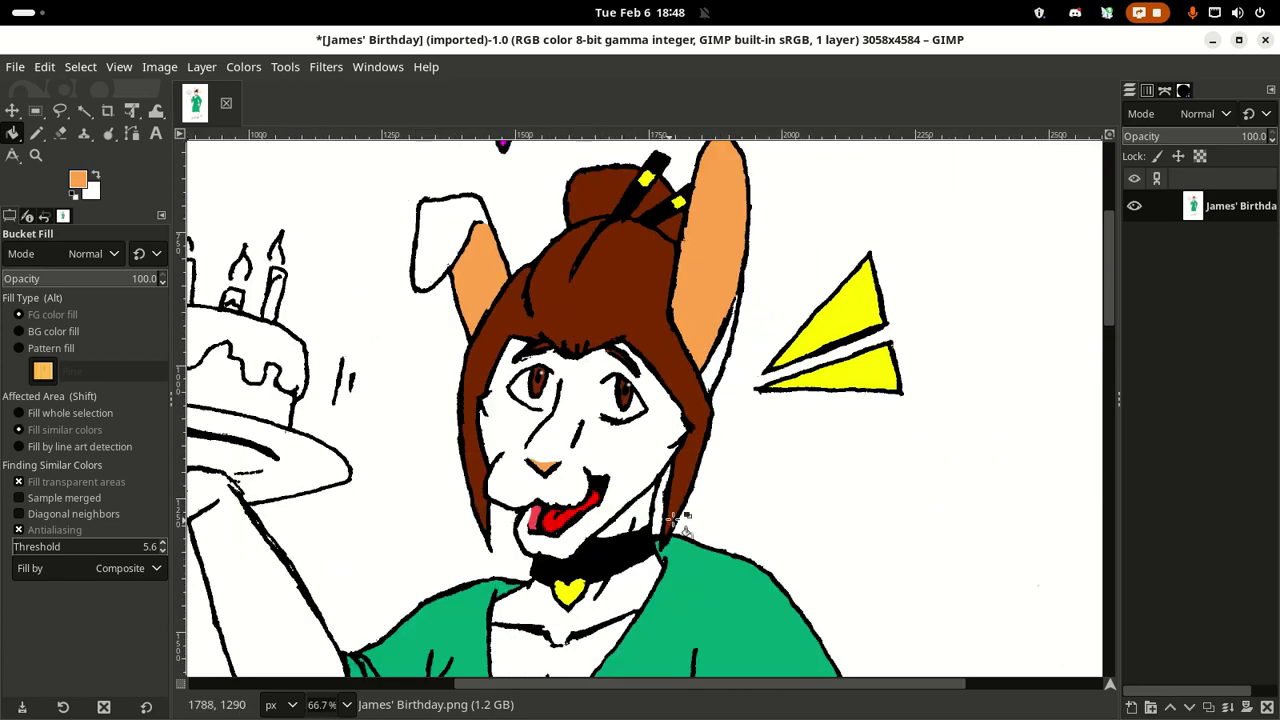
scroll(580, 360, "down", 10)
scroll(600, 470, "right", 3)
scroll(577, 518, "down", 3)
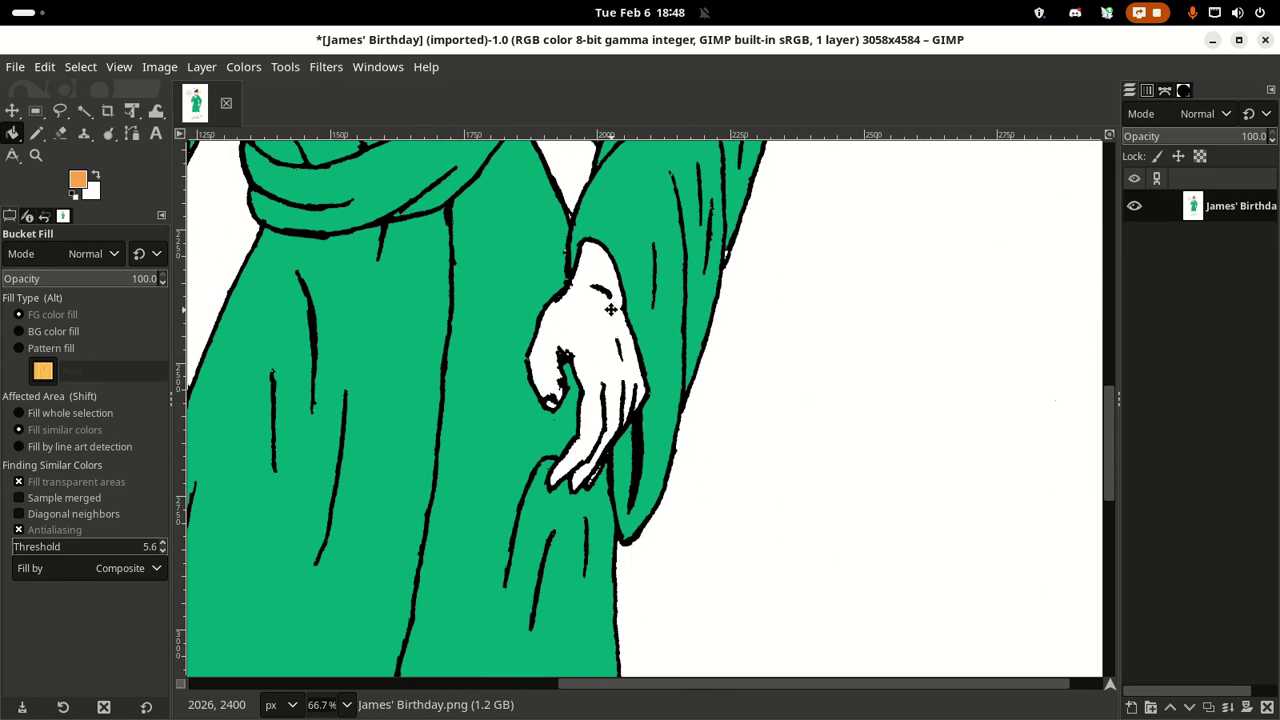
scroll(570, 420, "left", 3)
scroll(560, 333, "down", 2)
scroll(560, 333, "down", 5)
scroll(560, 333, "left", 2)
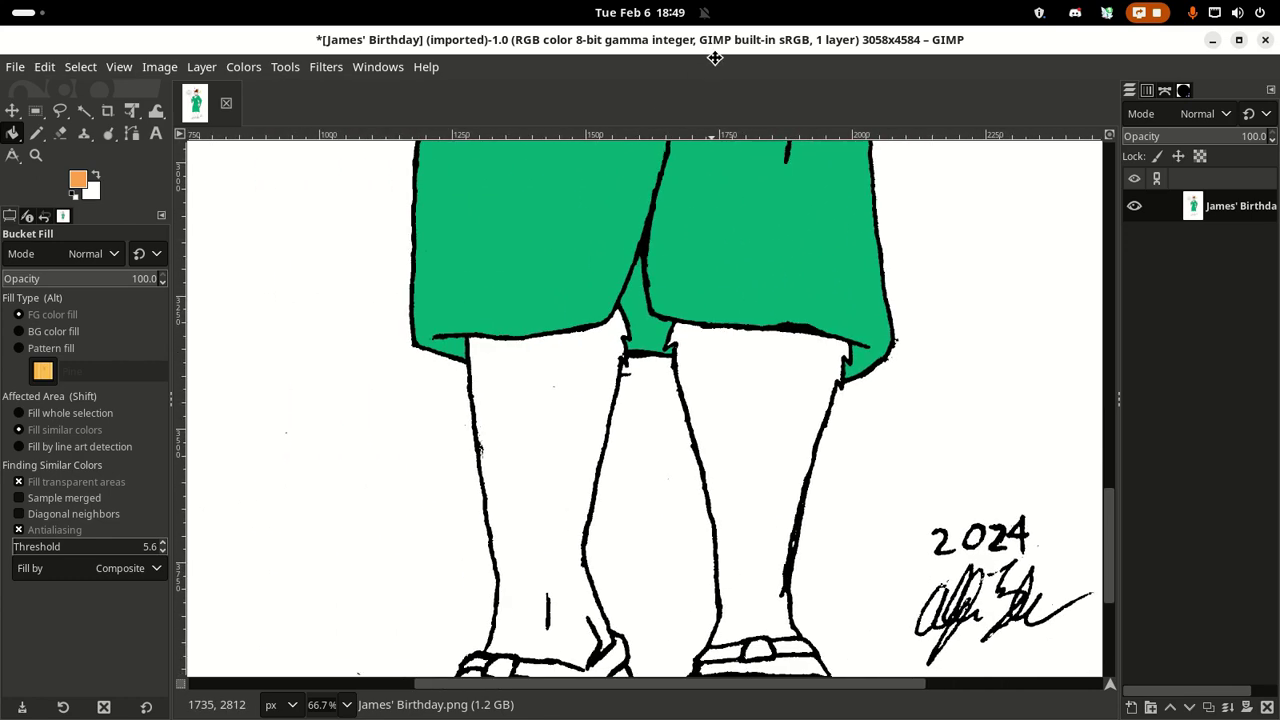
scroll(640, 223, "down", 3)
scroll(640, 223, "right", 2)
scroll(759, 467, "up", 3)
scroll(759, 467, "left", 2)
scroll(759, 467, "down", 3)
scroll(740, 300, "right", 1)
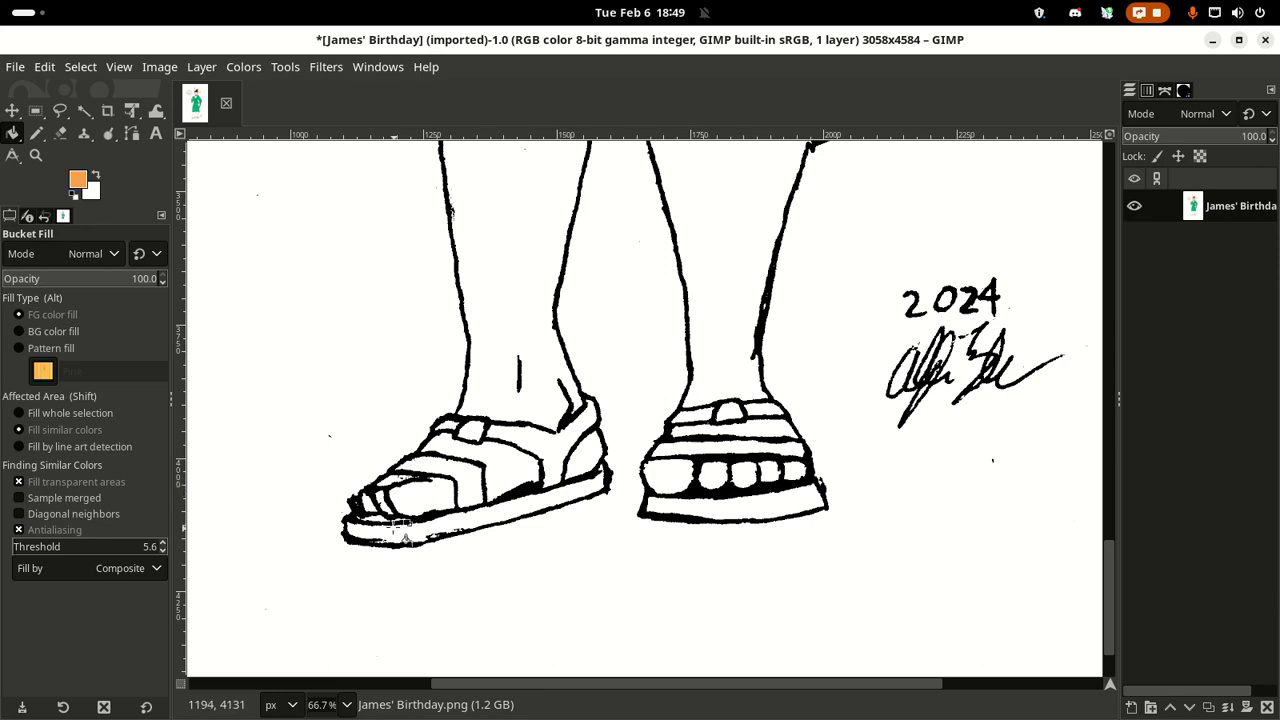
scroll(737, 231, "up", 15)
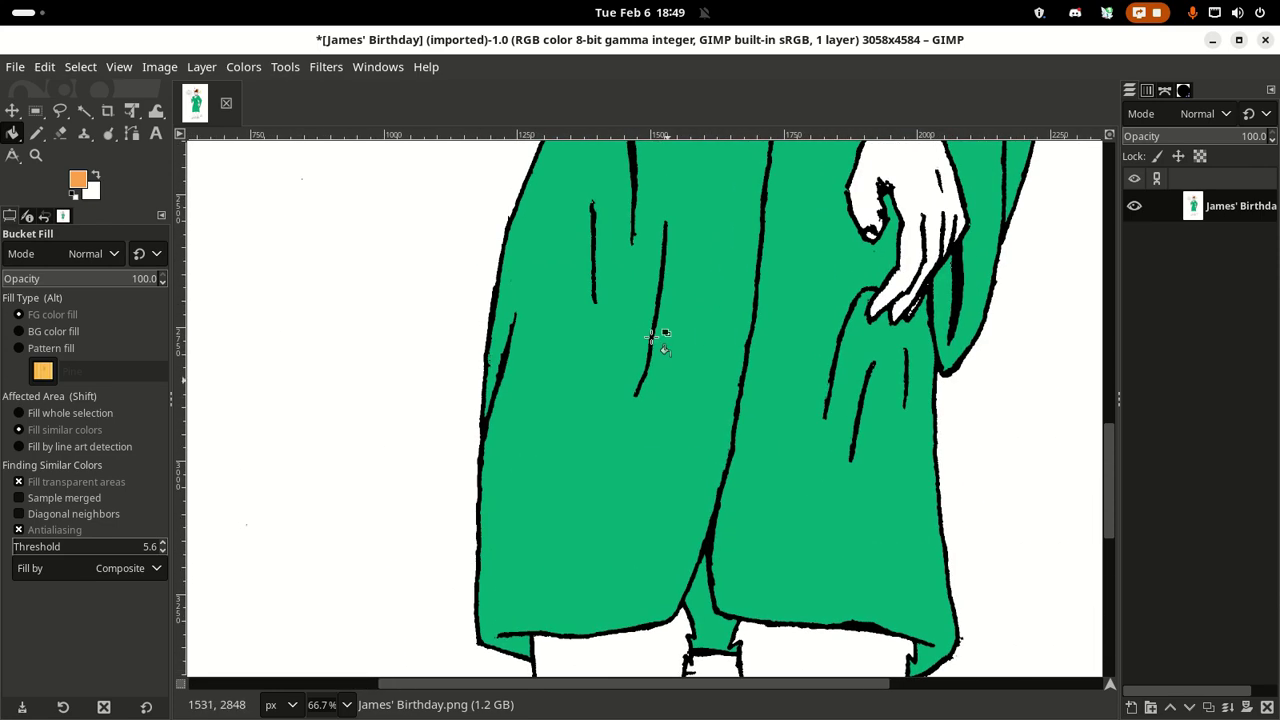
Step: Mark off the palm of the cake-holding hand with orange Pencil strokes, and Bucket Fill it and the palm areas between the fingers
scroll(600, 270, "left", 2)
scroll(600, 300, "up", 5)
scroll(654, 429, "left", 2)
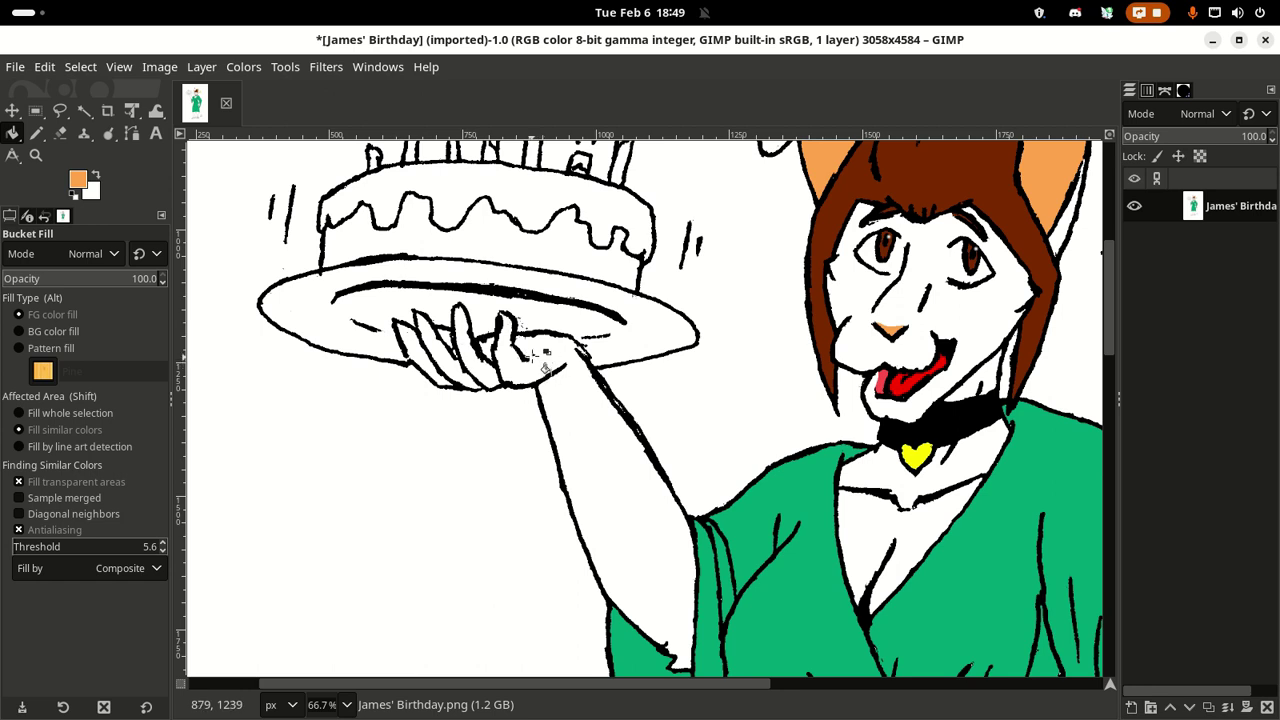
key("n")
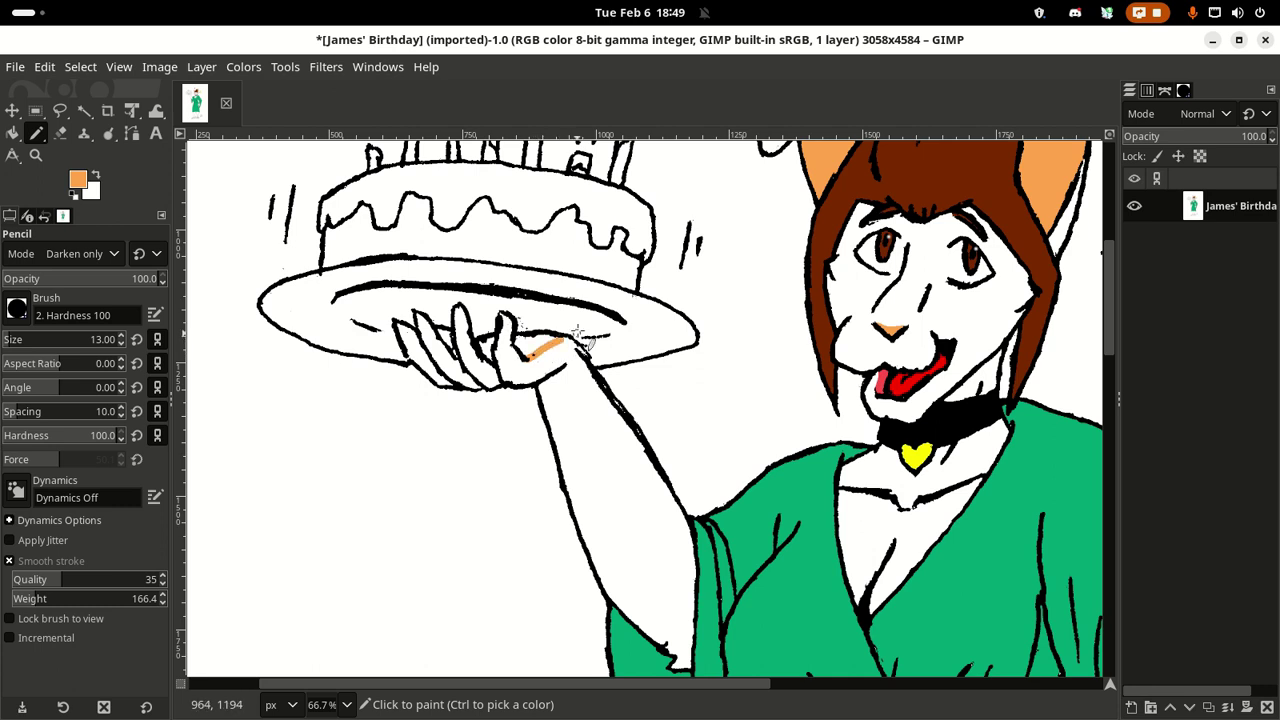
left_click_drag(577, 331, 573, 339)
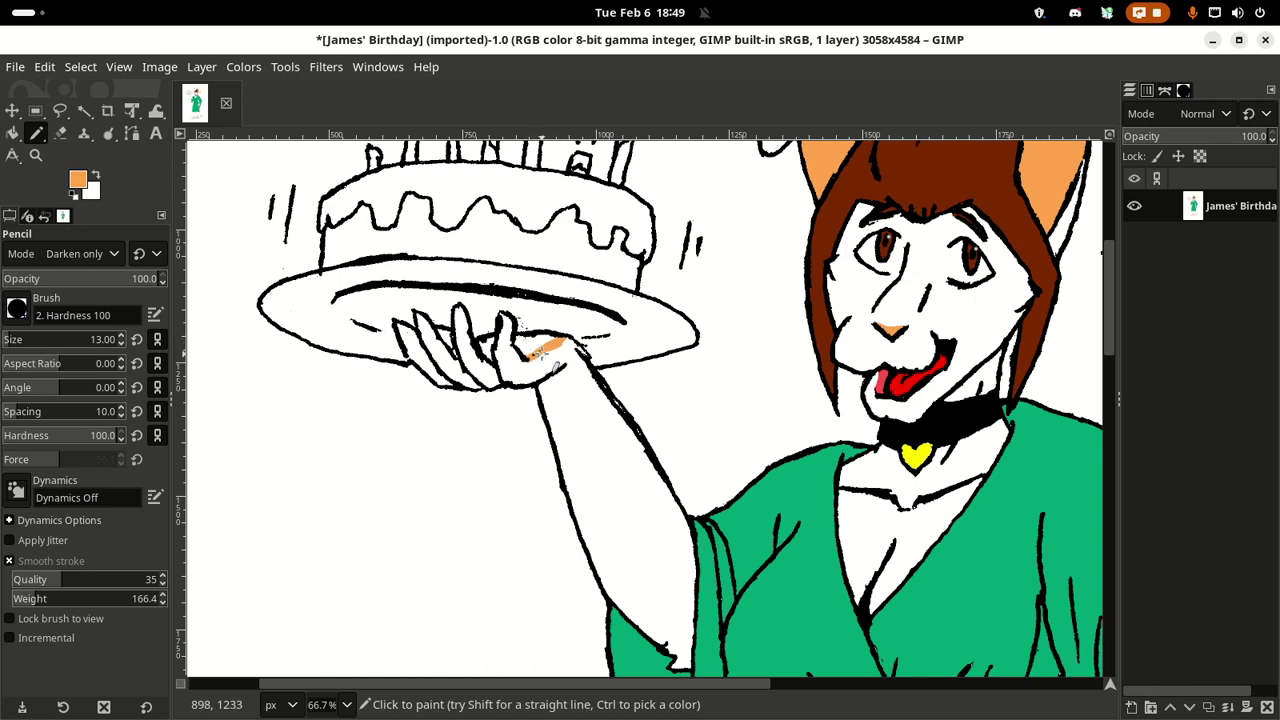
key("shift+b")
left_click(542, 350)
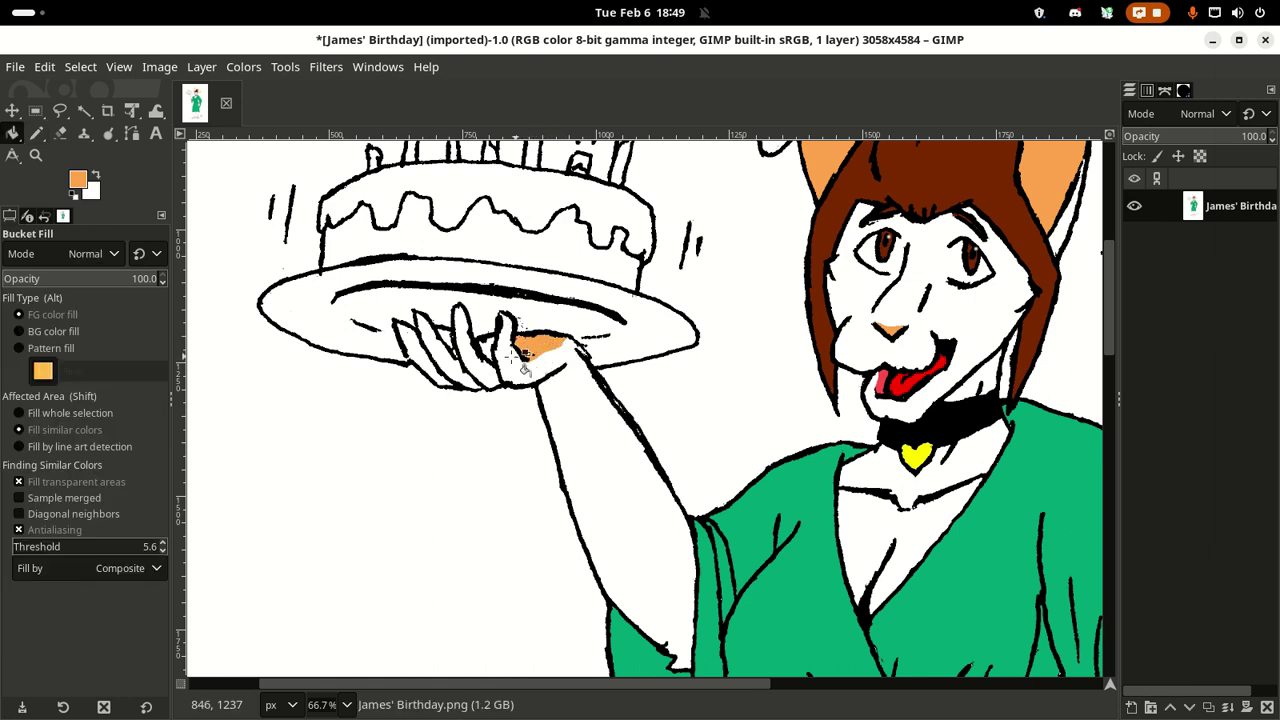
left_click(487, 348)
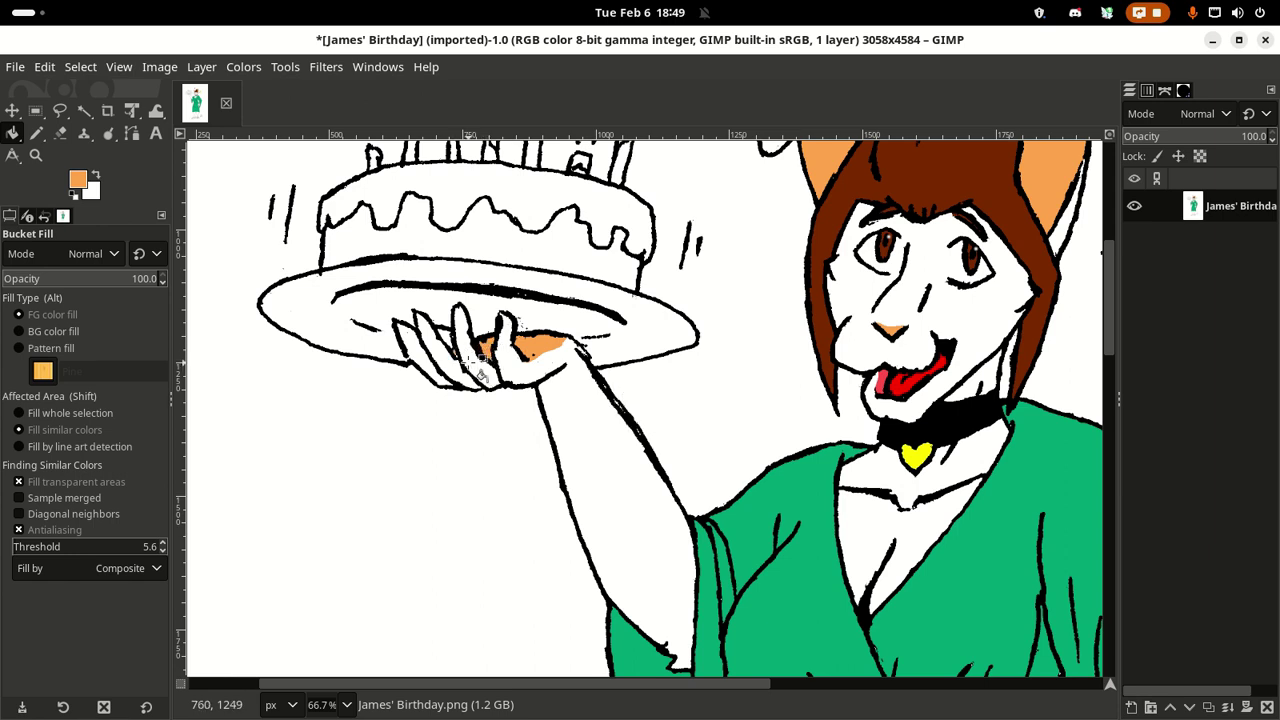
Step: Paint orange strips with the Pencil along the inner edges of the four fingers on the cake-holding hand
scroll(481, 375, "up", 2, "ctrl")
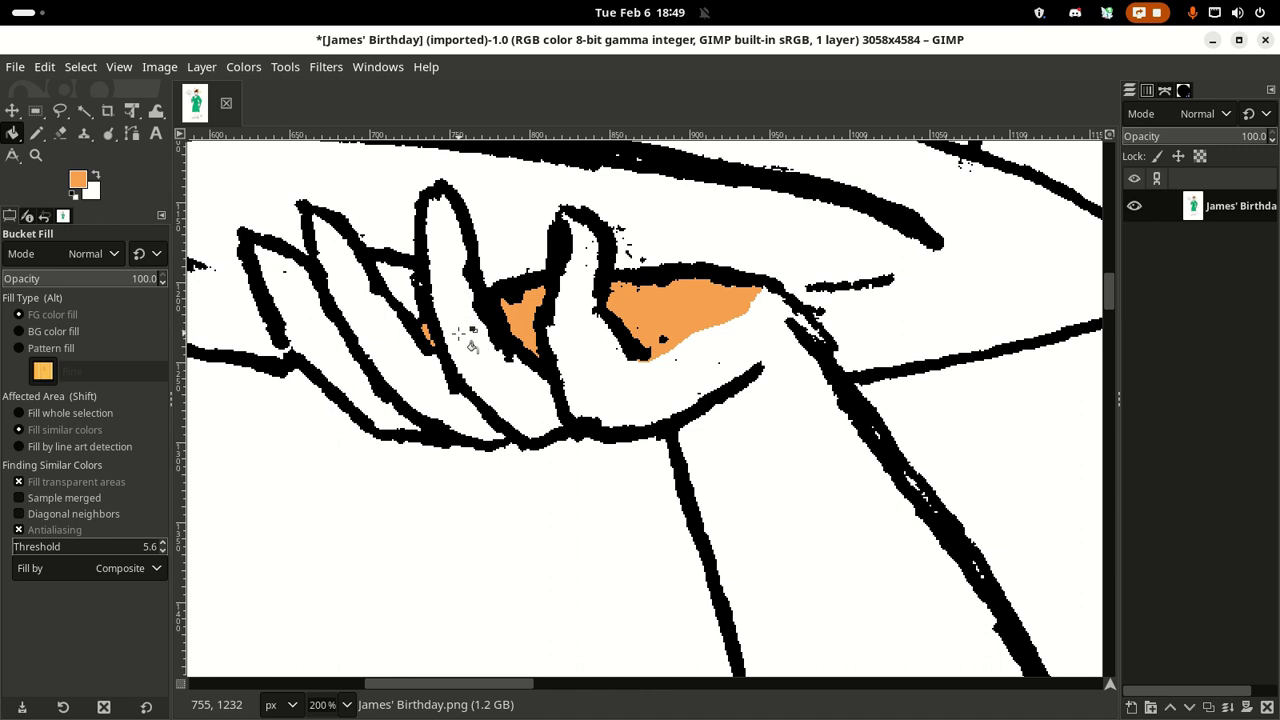
key("n")
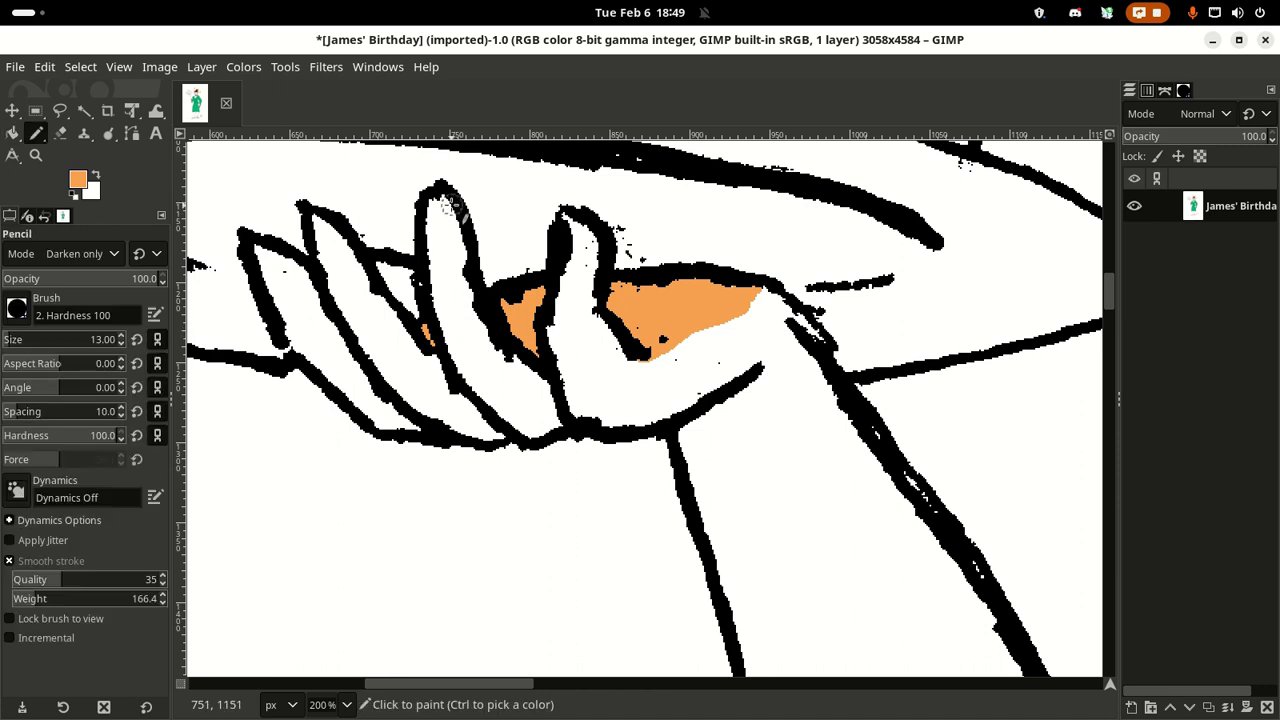
mouse_move(449, 204)
left_mouse_down()
mouse_move(497, 343)
mouse_move(555, 383)
left_mouse_up()
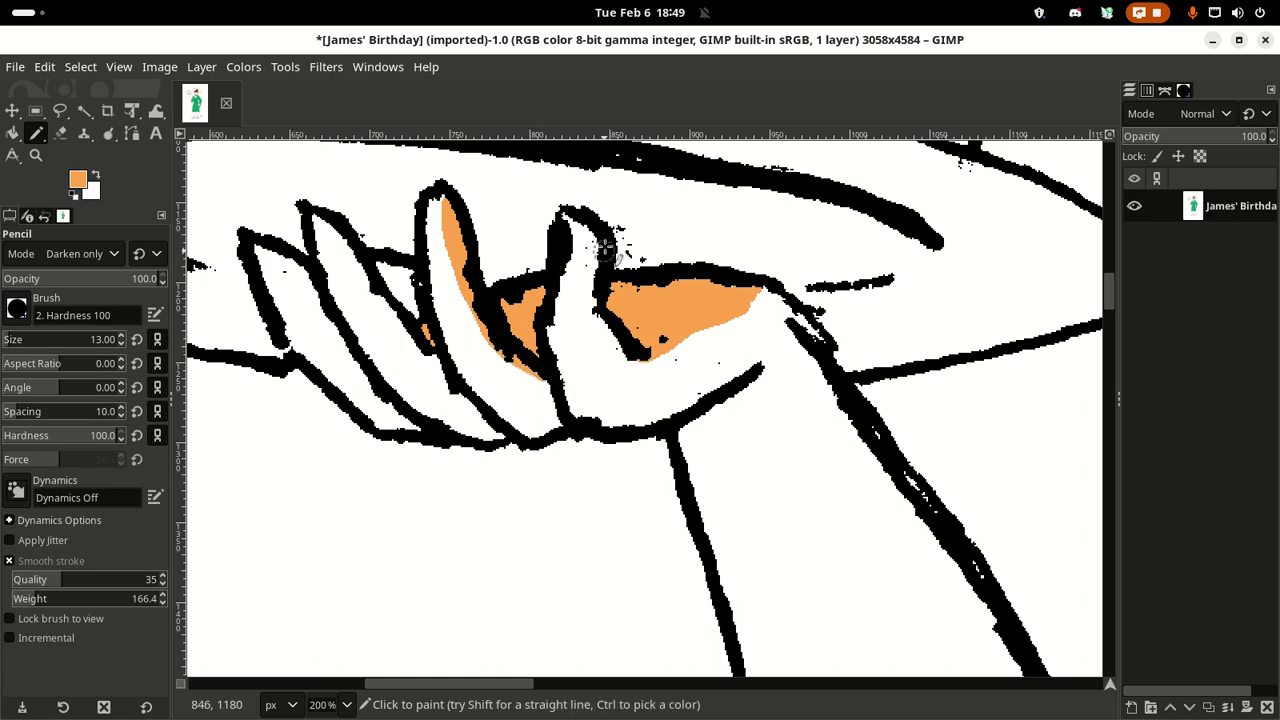
mouse_move(597, 228)
left_mouse_down()
mouse_move(599, 323)
mouse_move(643, 354)
mouse_move(651, 318)
left_mouse_up()
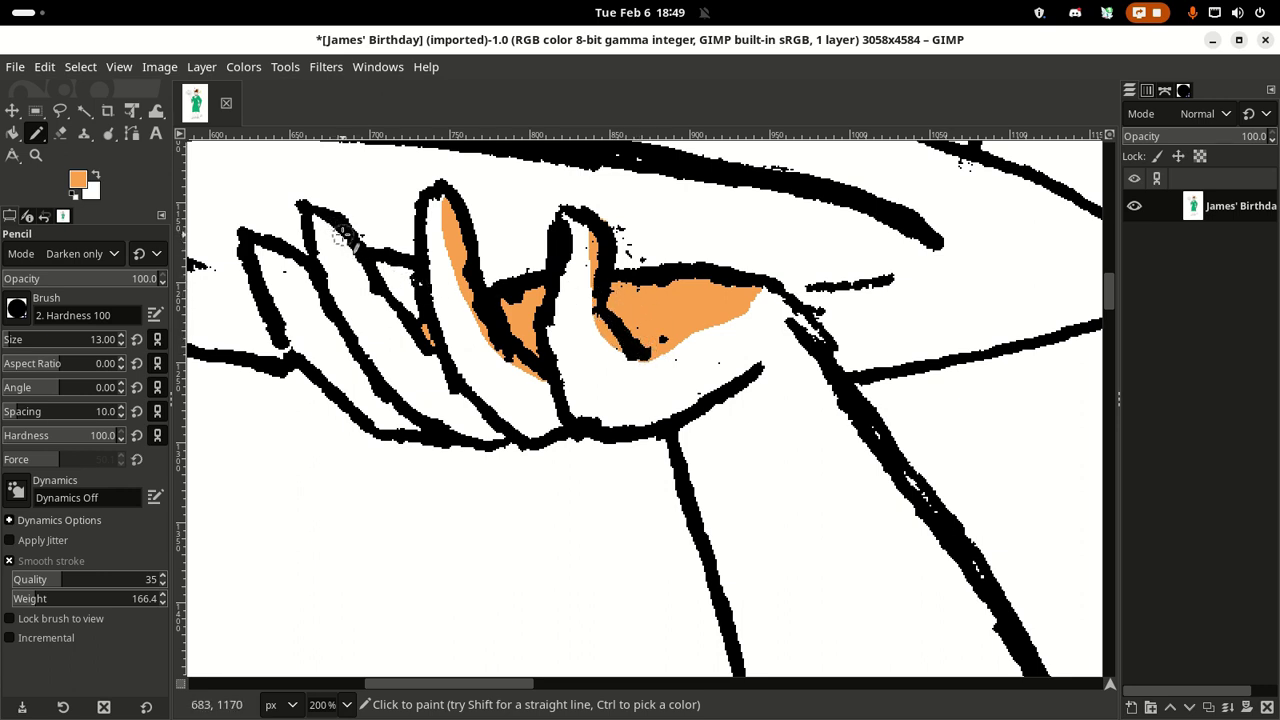
mouse_move(342, 232)
left_mouse_down()
mouse_move(363, 282)
mouse_move(448, 364)
left_mouse_up()
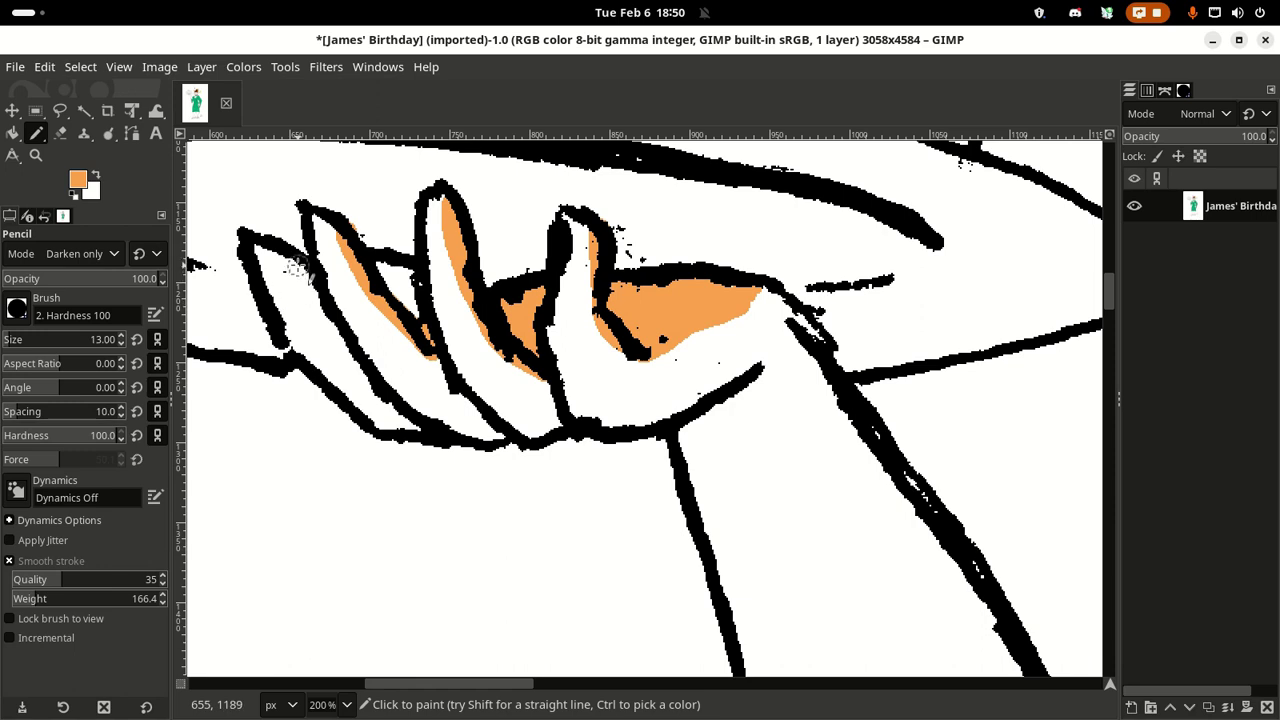
left_click_drag(295, 268, 302, 276)
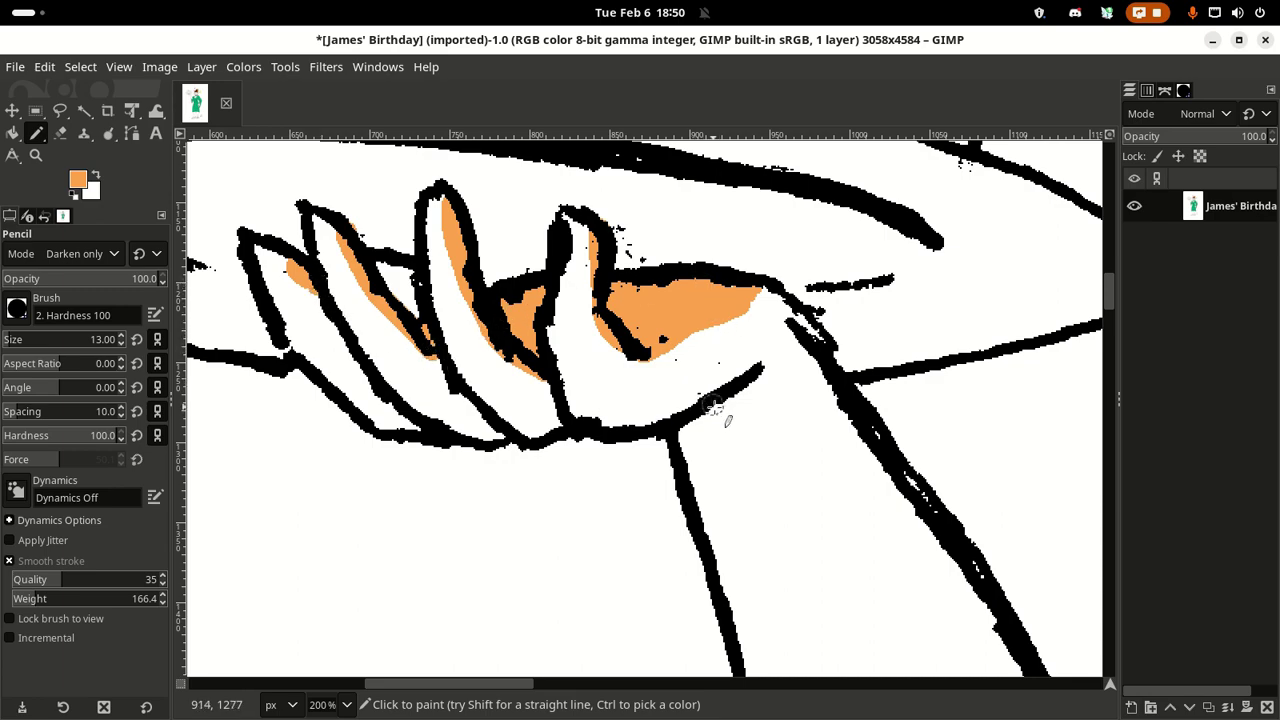
Step: Paint an orange strip with the Pencil along the inner edge of the lowered hand's thumb
scroll(600, 380, "right", 5)
scroll(600, 380, "down", 3)
scroll(500, 335, "down", 7)
scroll(500, 335, "right", 10)
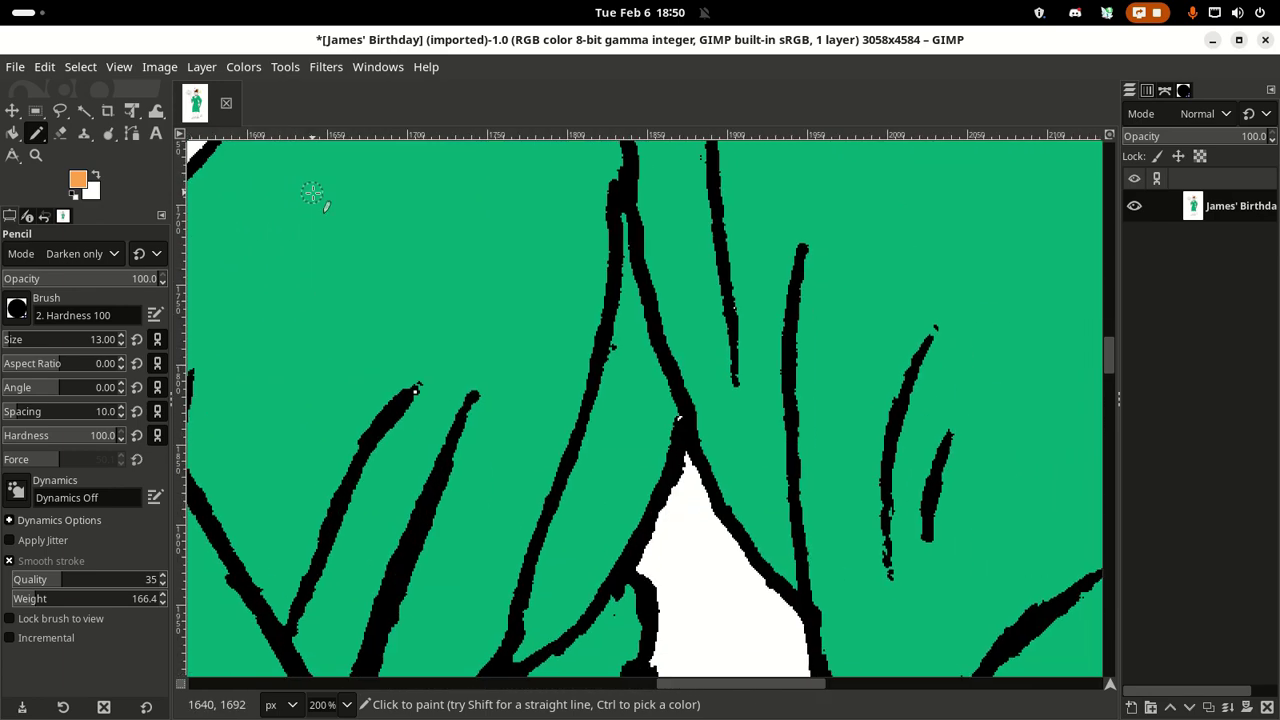
scroll(643, 151, "down", 10)
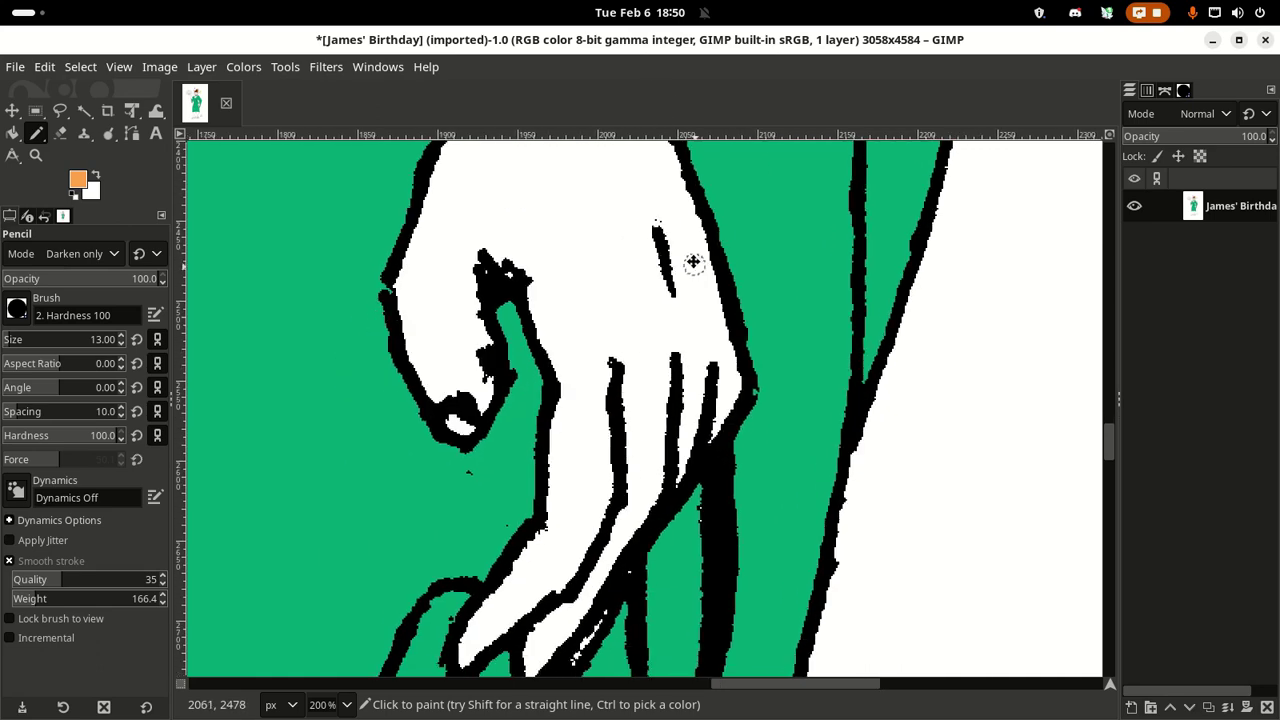
scroll(694, 260, "left", 2)
scroll(769, 338, "up", 1)
scroll(769, 338, "left", 1)
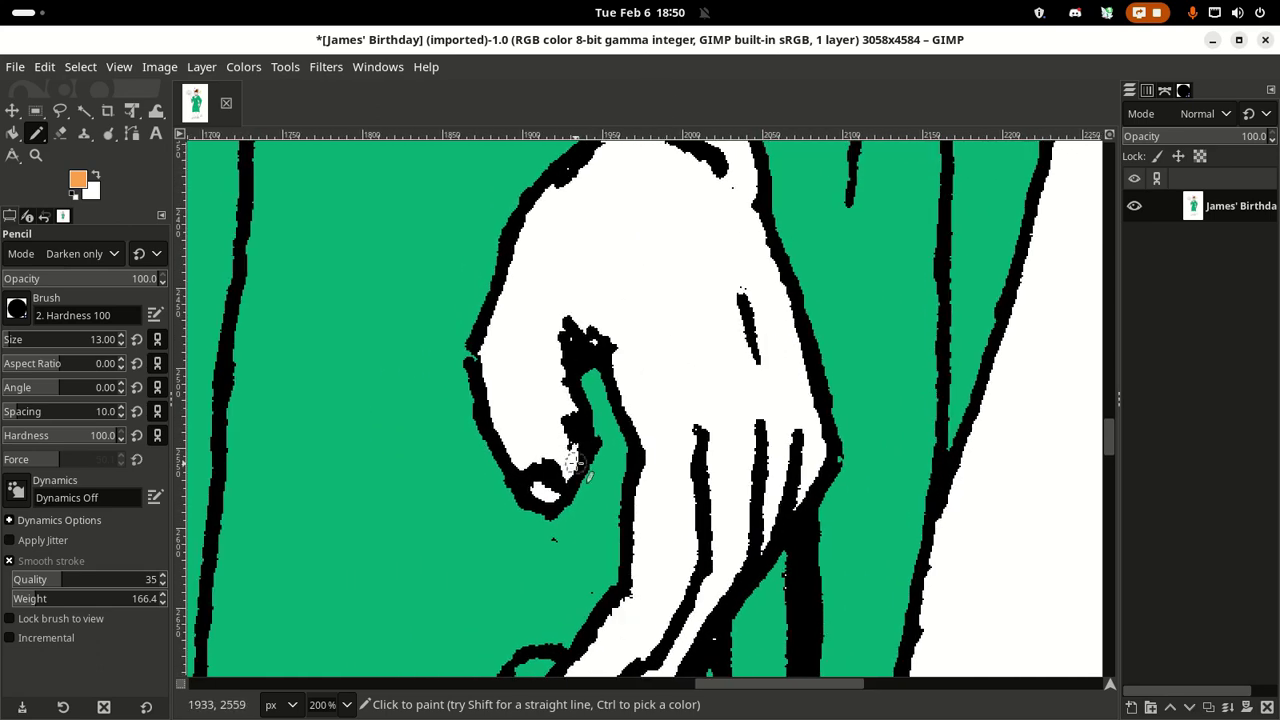
left_click_drag(572, 477, 572, 343)
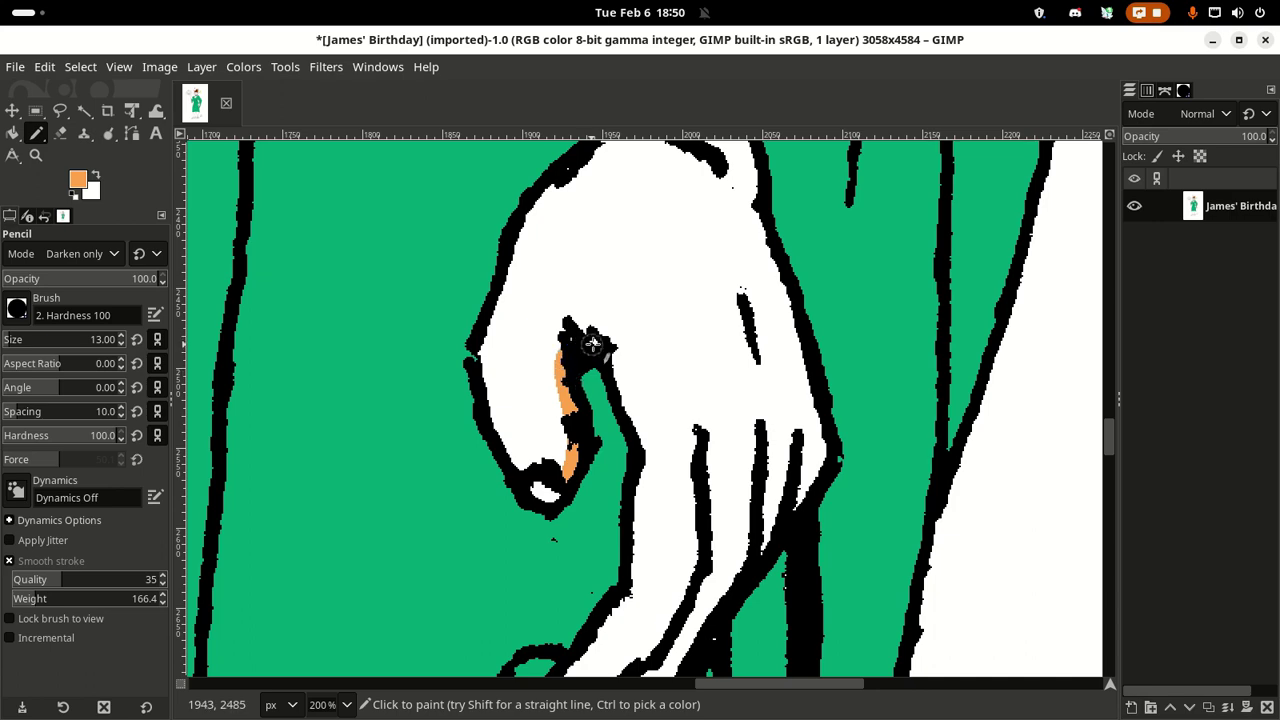
Step: Dab orange with the Pencil into the small white gap where the lowered hand's thumb meets the palm
left_click(594, 343)
scroll(578, 440, "down", 8)
scroll(523, 266, "right", 4)
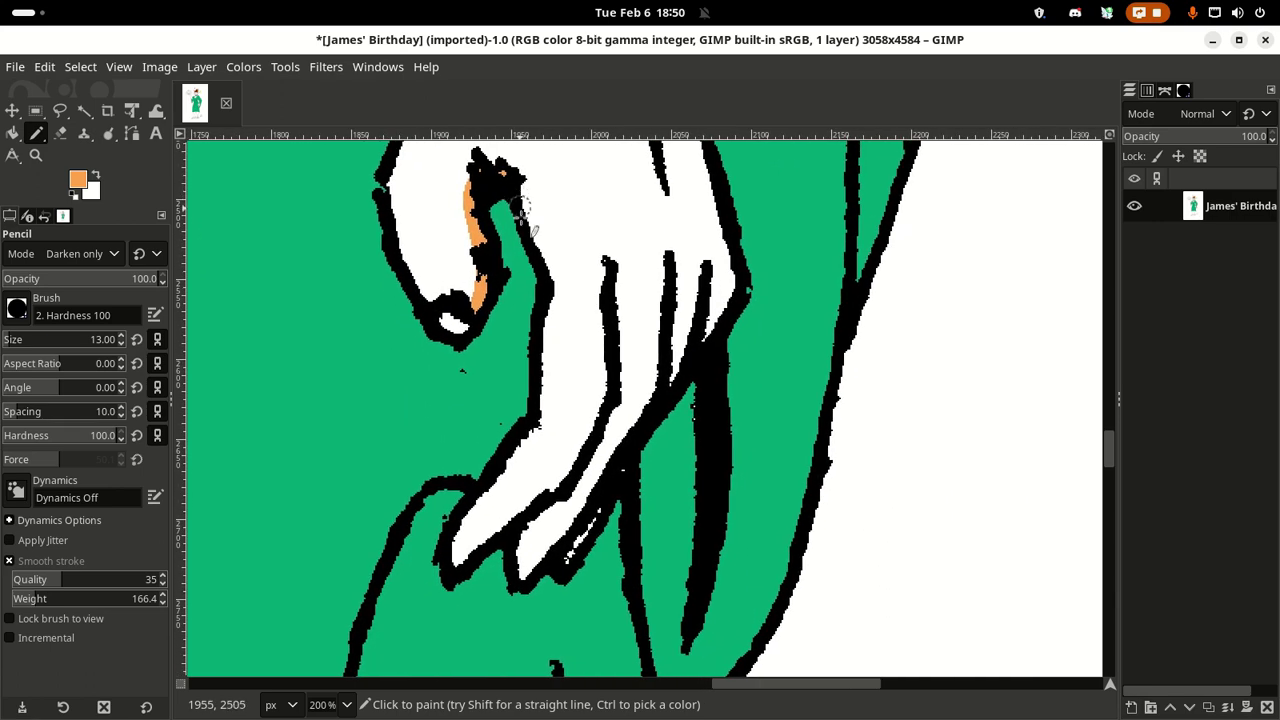
scroll(560, 196, "down", 7)
scroll(560, 196, "left", 2)
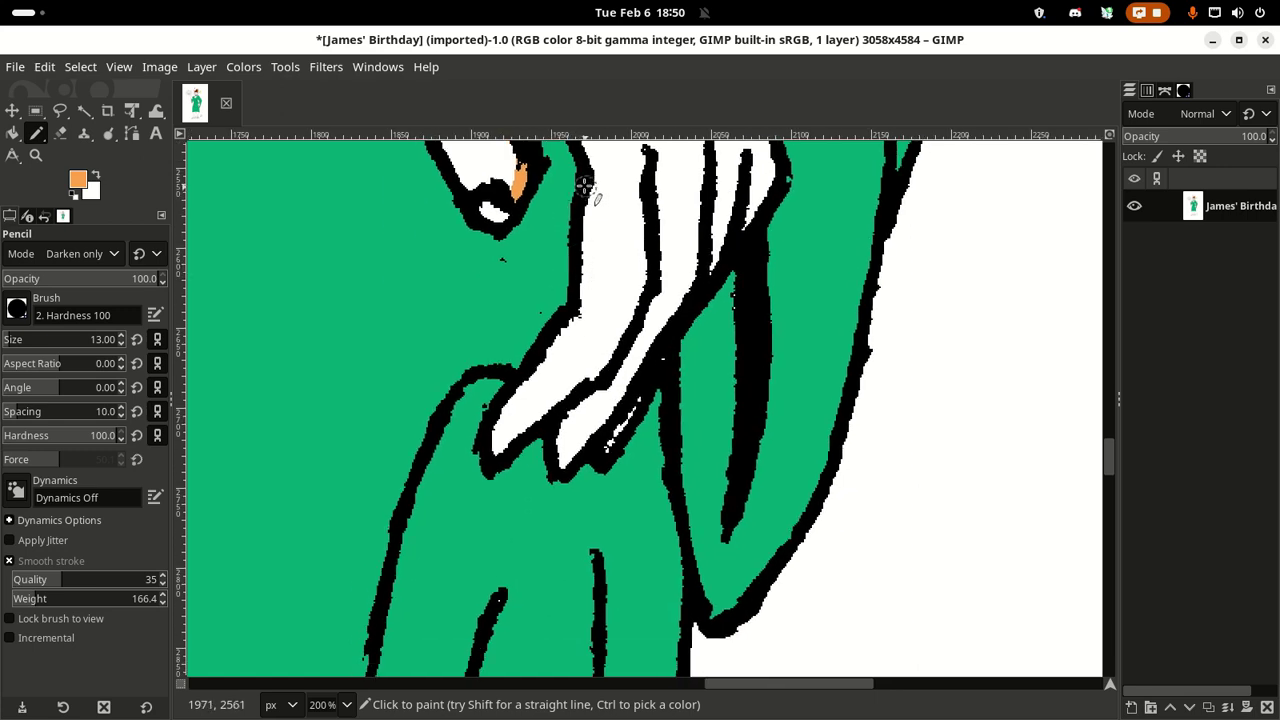
scroll(593, 362, "up", 6)
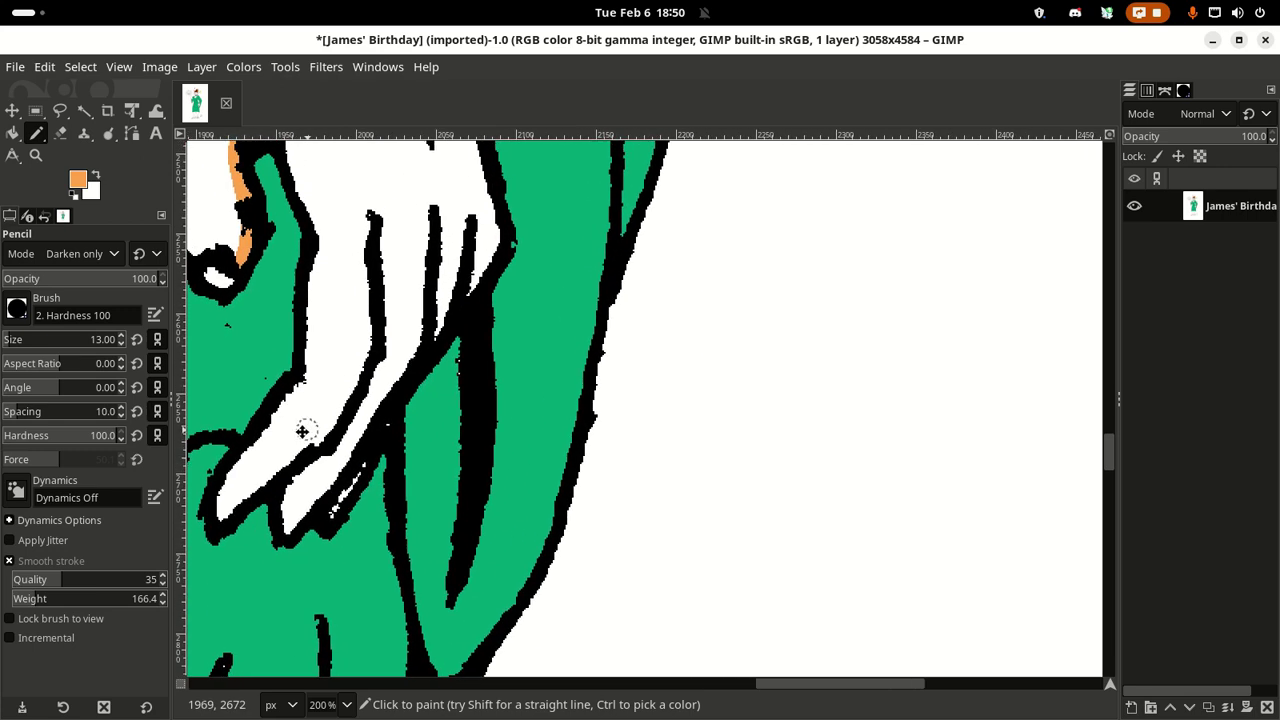
Step: Bucket Fill all five toes of the front-facing foot with orange
scroll(591, 463, "down", 20)
scroll(591, 463, "left", 15)
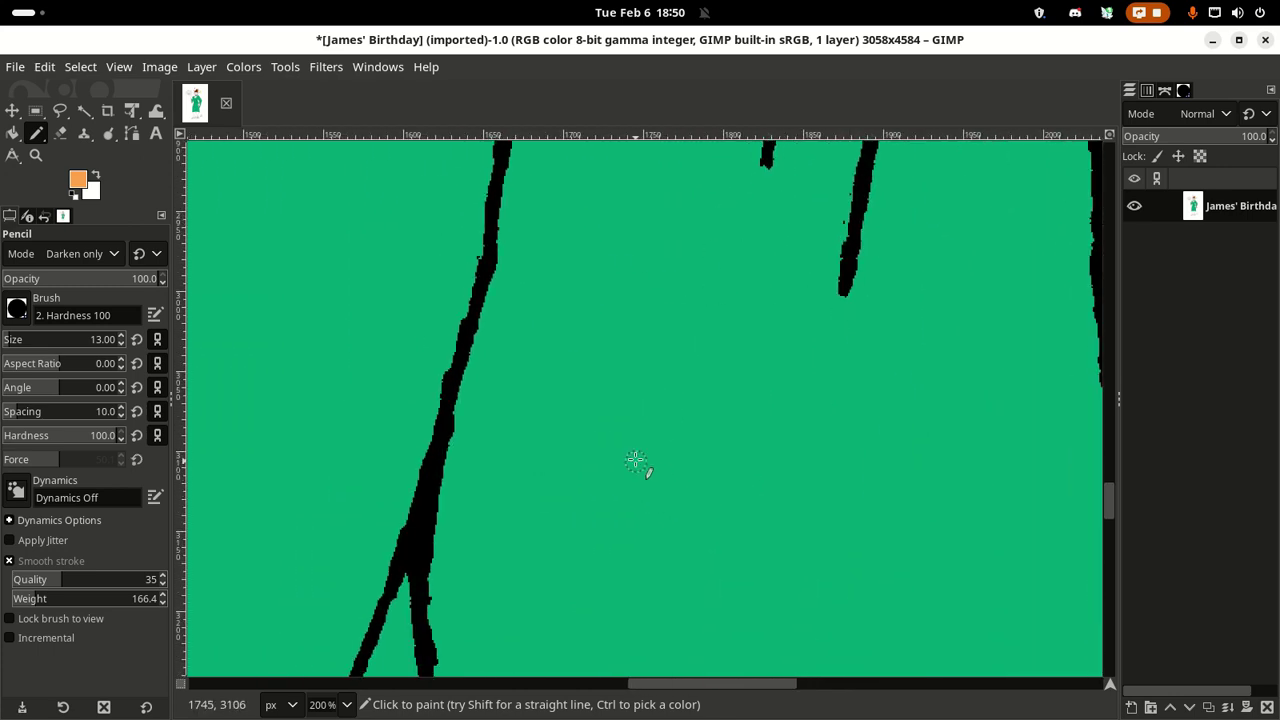
scroll(635, 460, "down", 2, "ctrl")
scroll(635, 460, "down", 15)
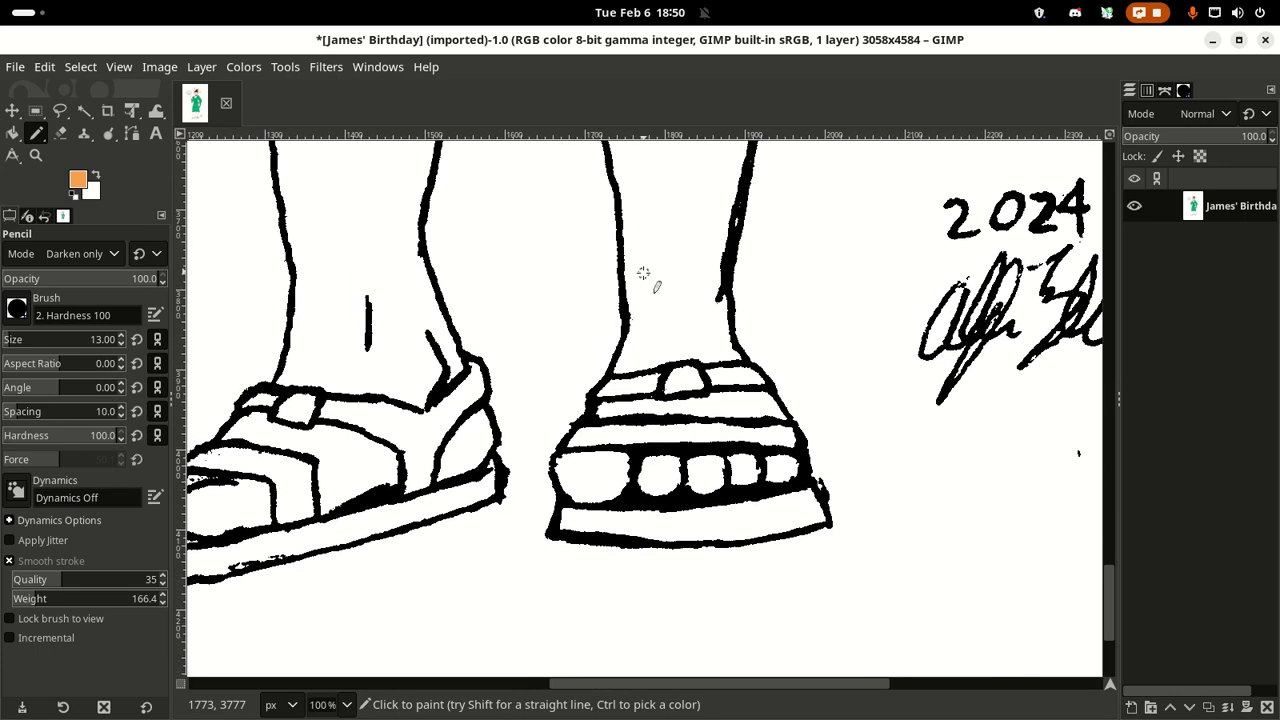
scroll(640, 300, "right", 3)
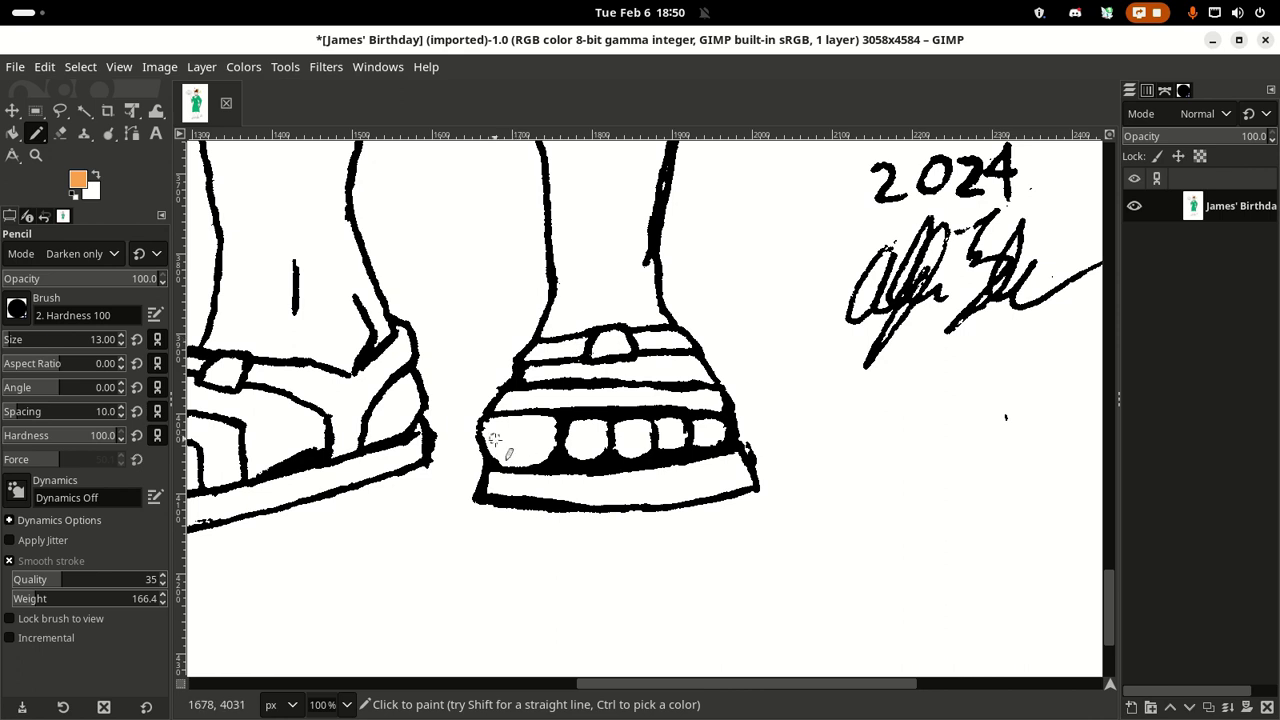
key("shift+b")
left_click(513, 448)
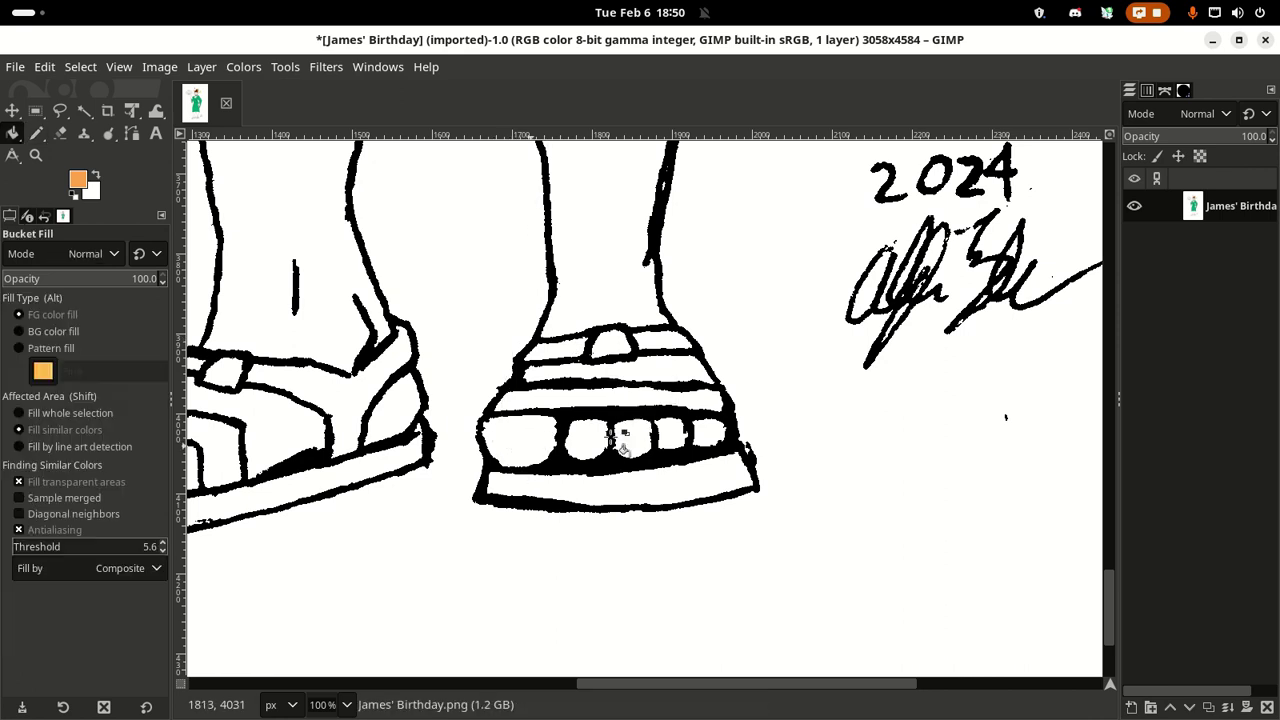
left_click(592, 440)
left_click(633, 438)
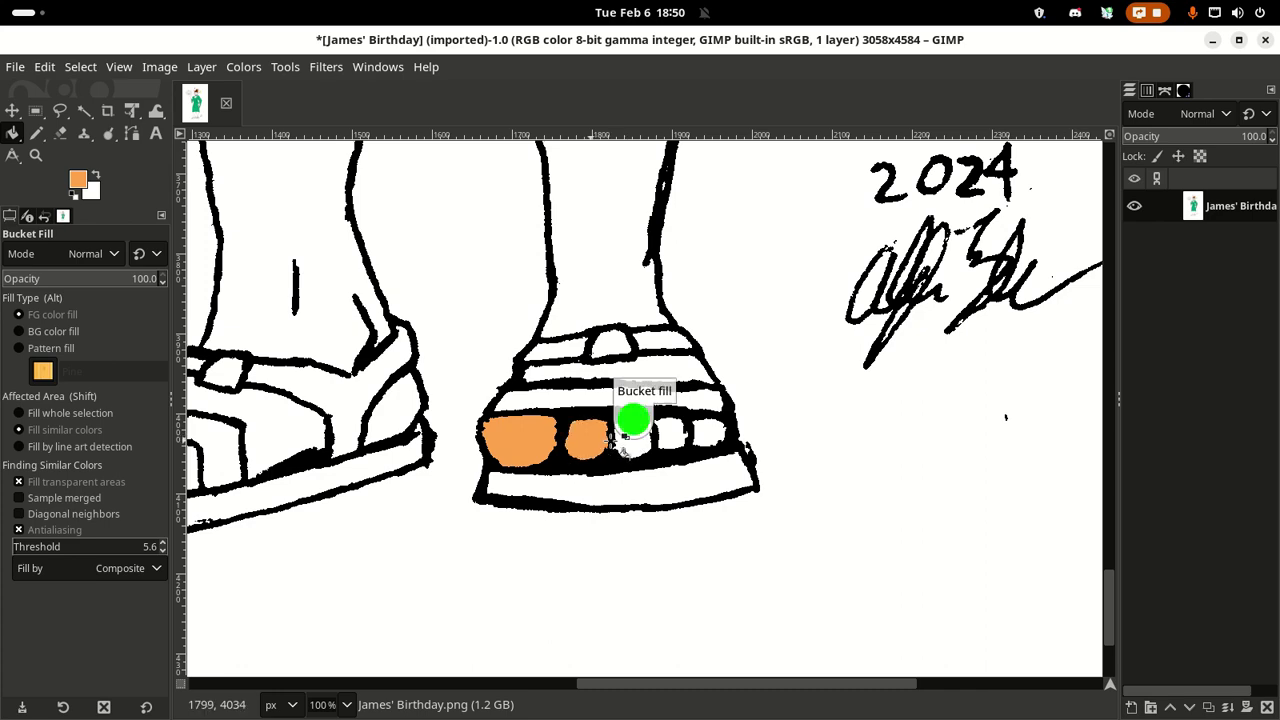
left_click(672, 436)
left_click(707, 435)
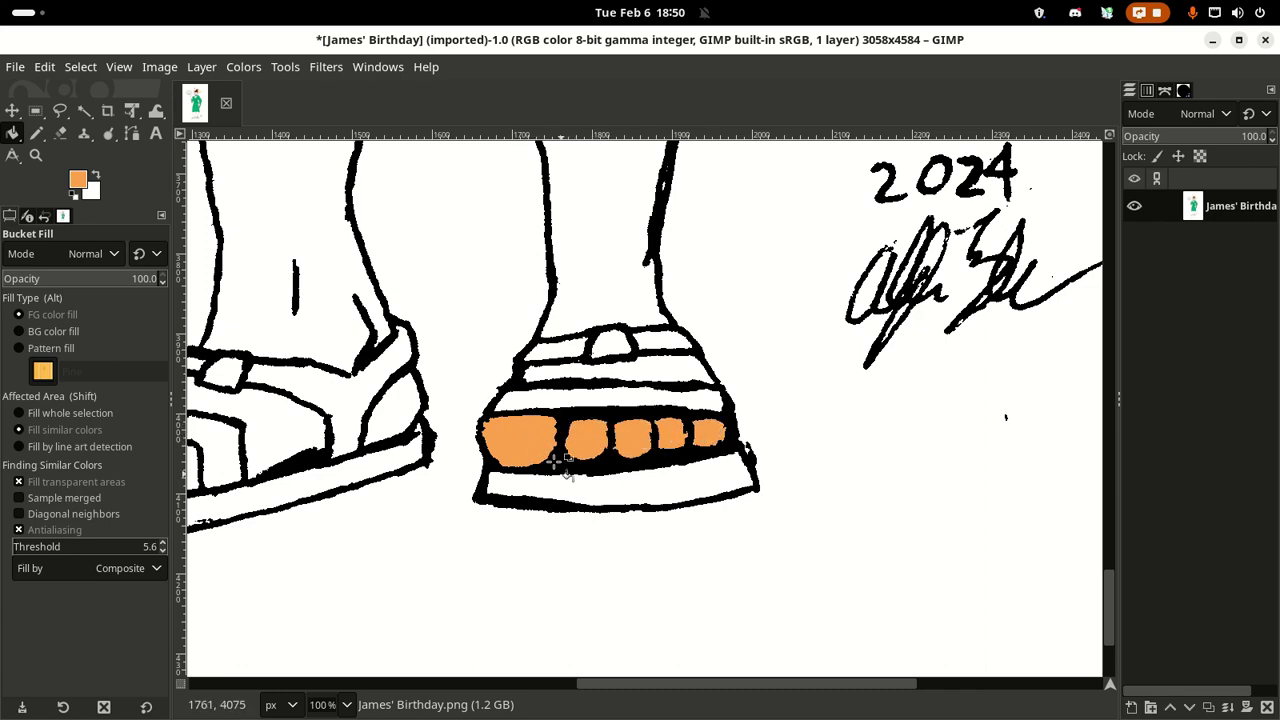
Step: Draw orange Pencil lines along the lower part of the side-view foot between the sandal straps to mark off the underside
scroll(555, 462, "left", 7)
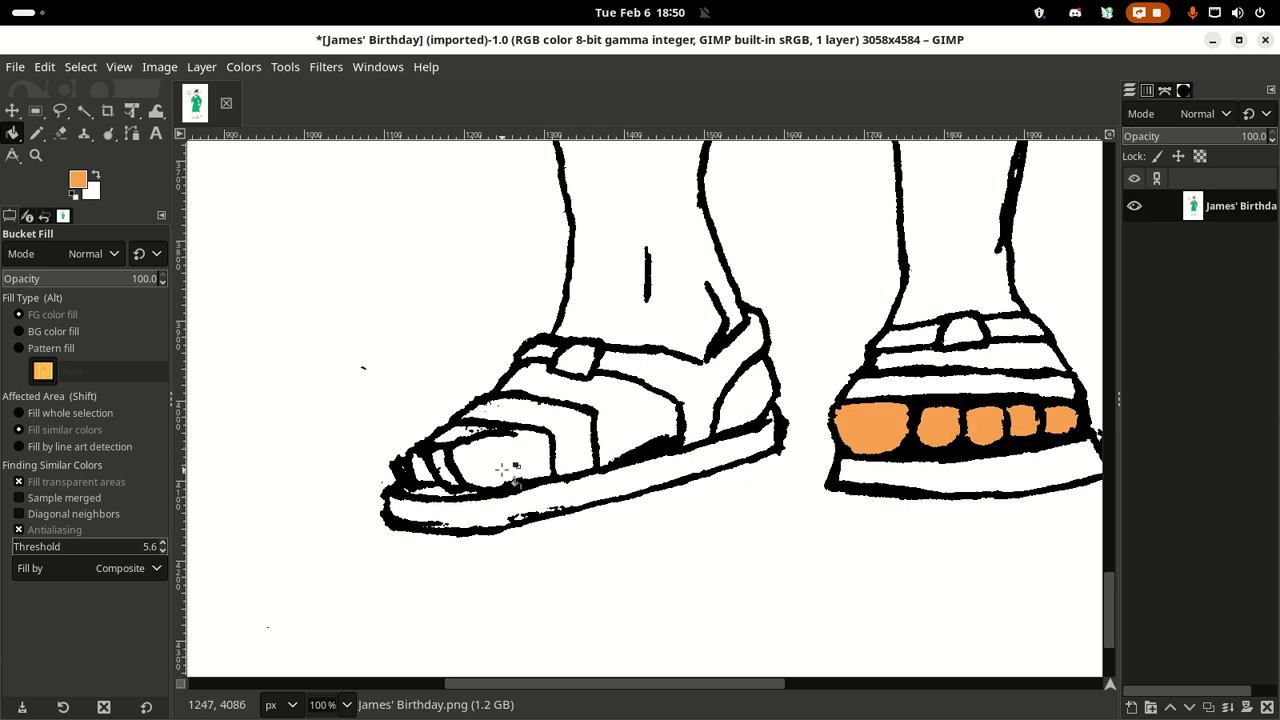
key("n")
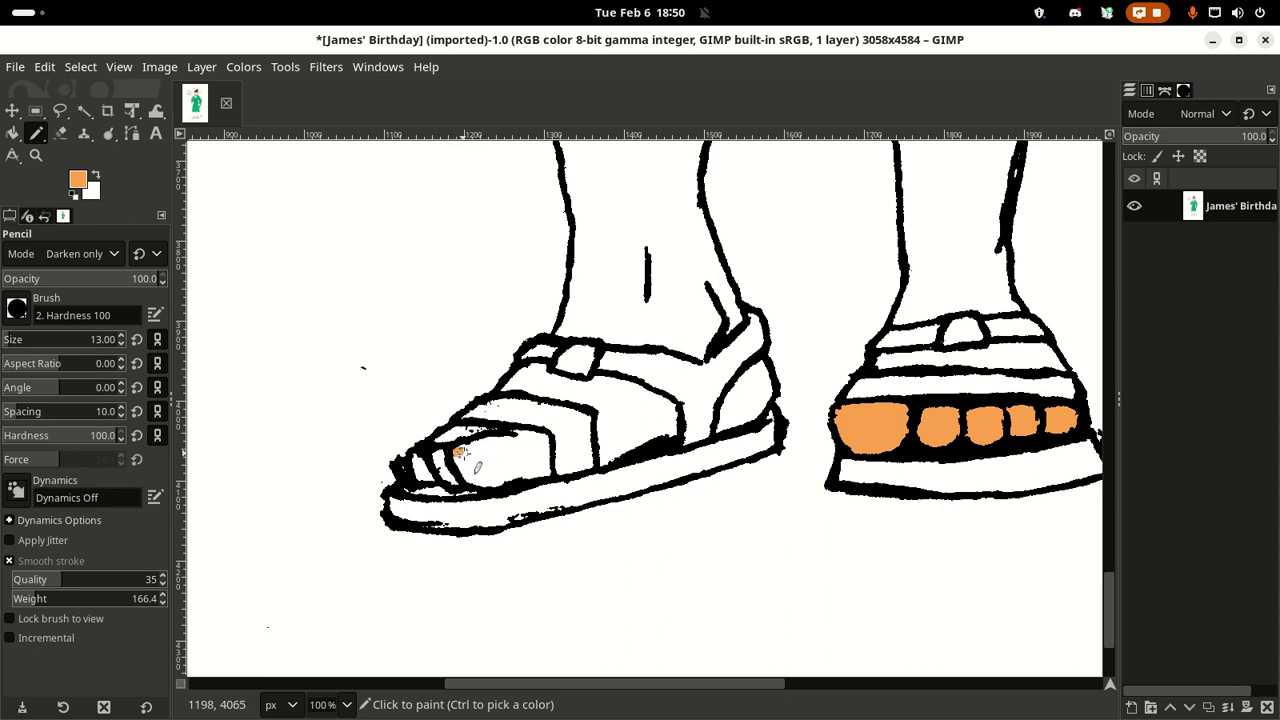
left_click(458, 451)
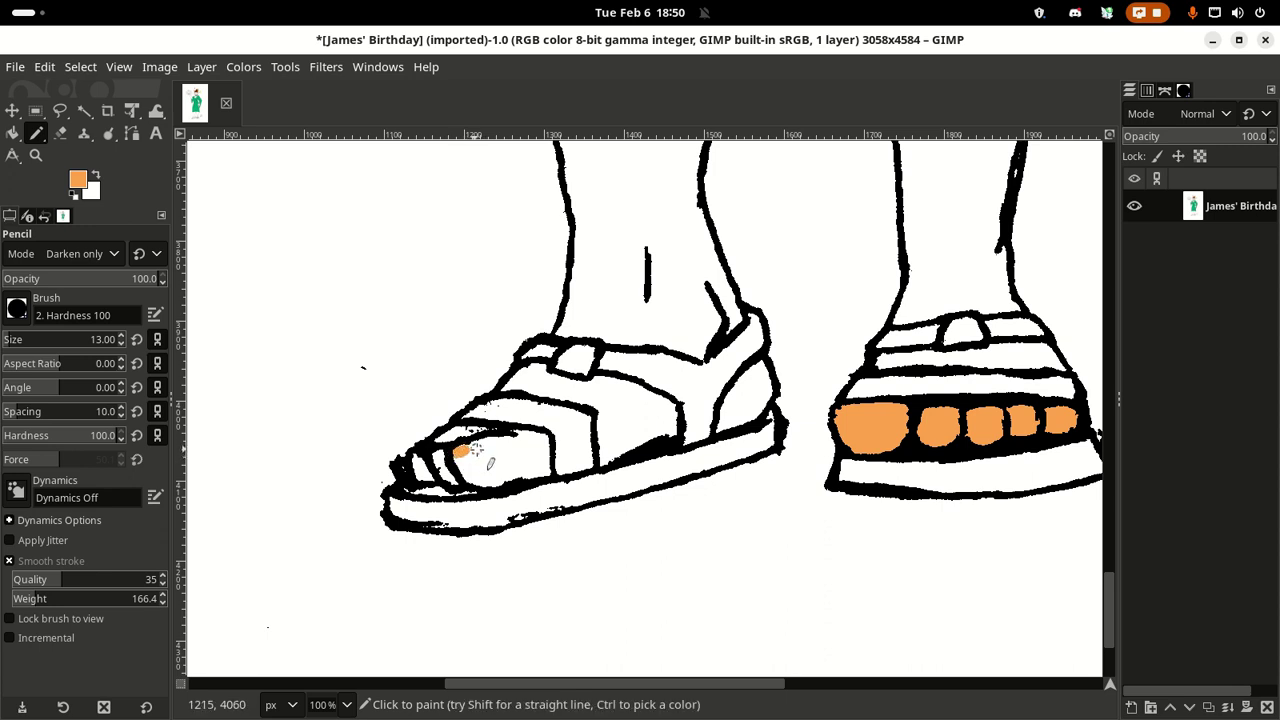
mouse_move(498, 458)
left_mouse_down()
mouse_move(537, 476)
mouse_move(519, 474)
left_mouse_up()
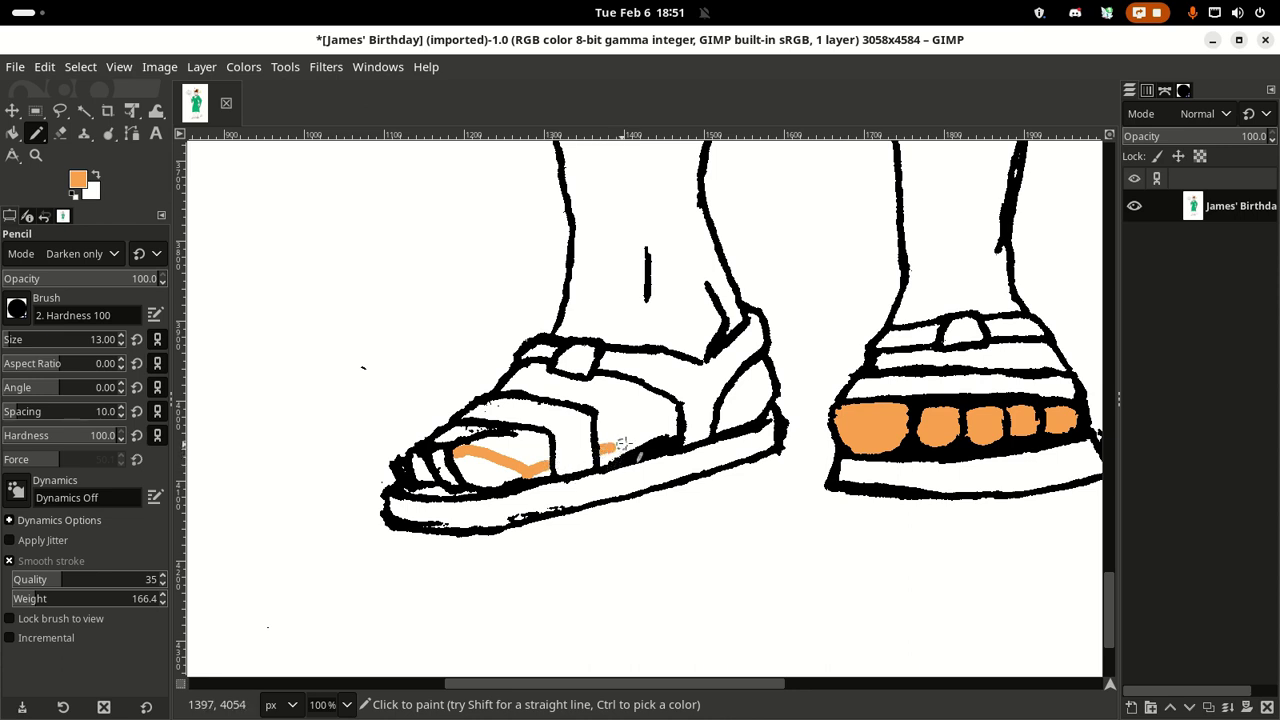
left_click_drag(646, 443, 689, 428)
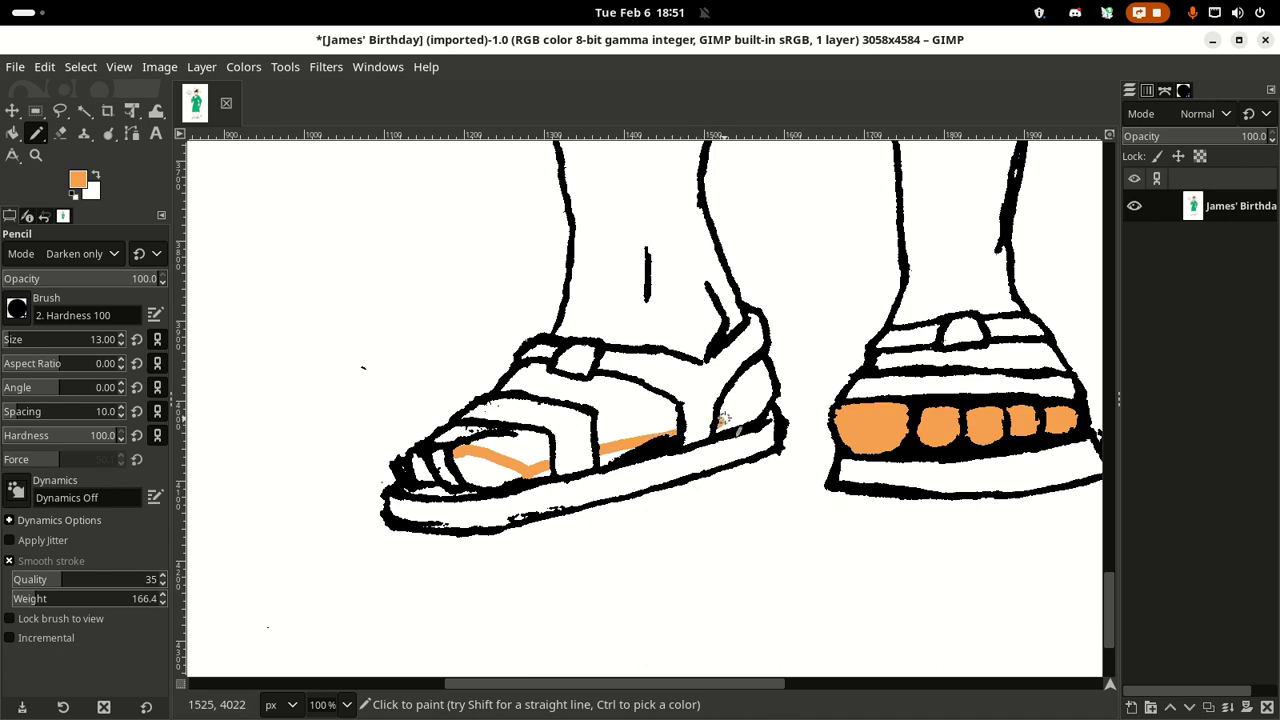
left_click_drag(765, 410, 781, 410)
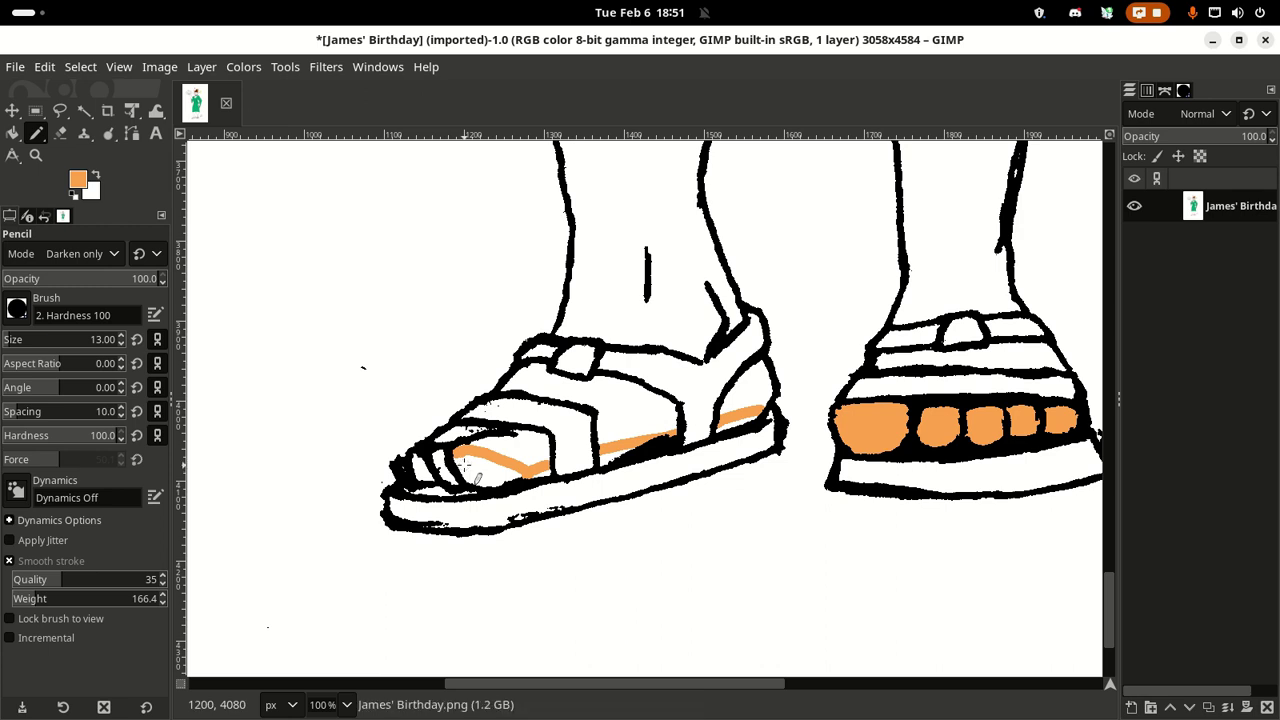
Step: Bucket Fill the side-view foot's small toes and the areas below the orange boundary lines with orange
key("shift+b")
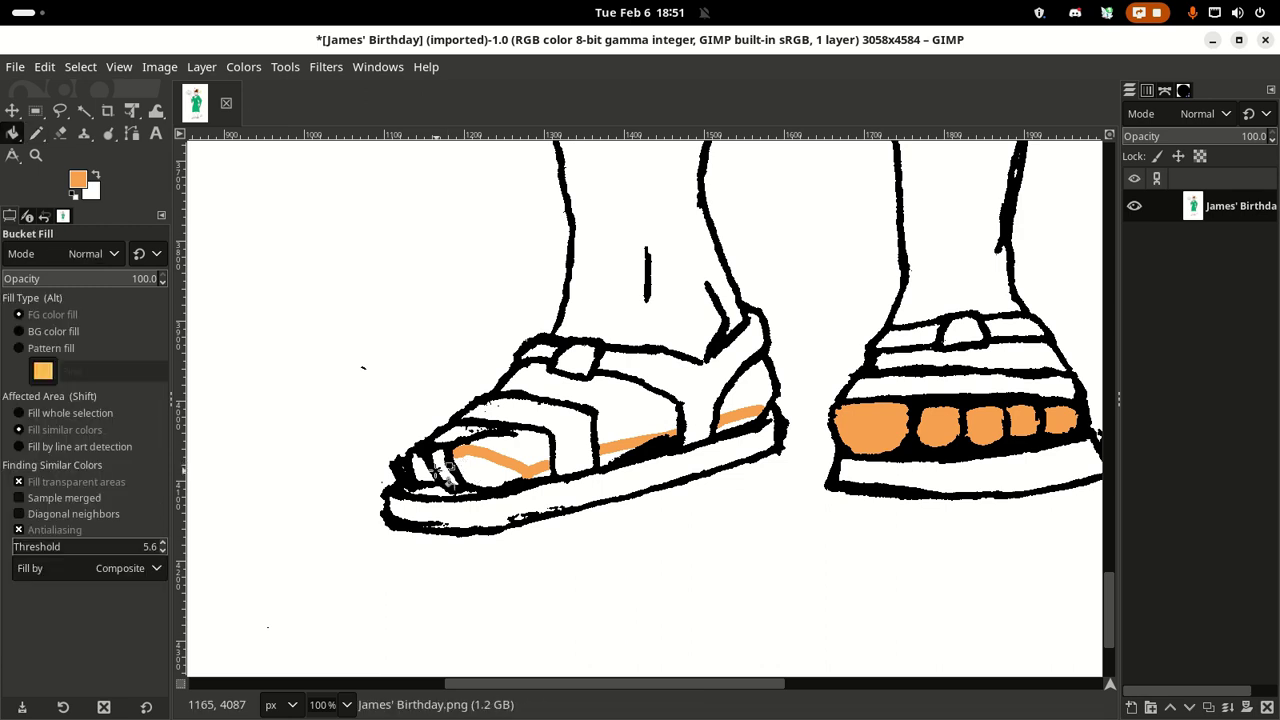
left_click(428, 467)
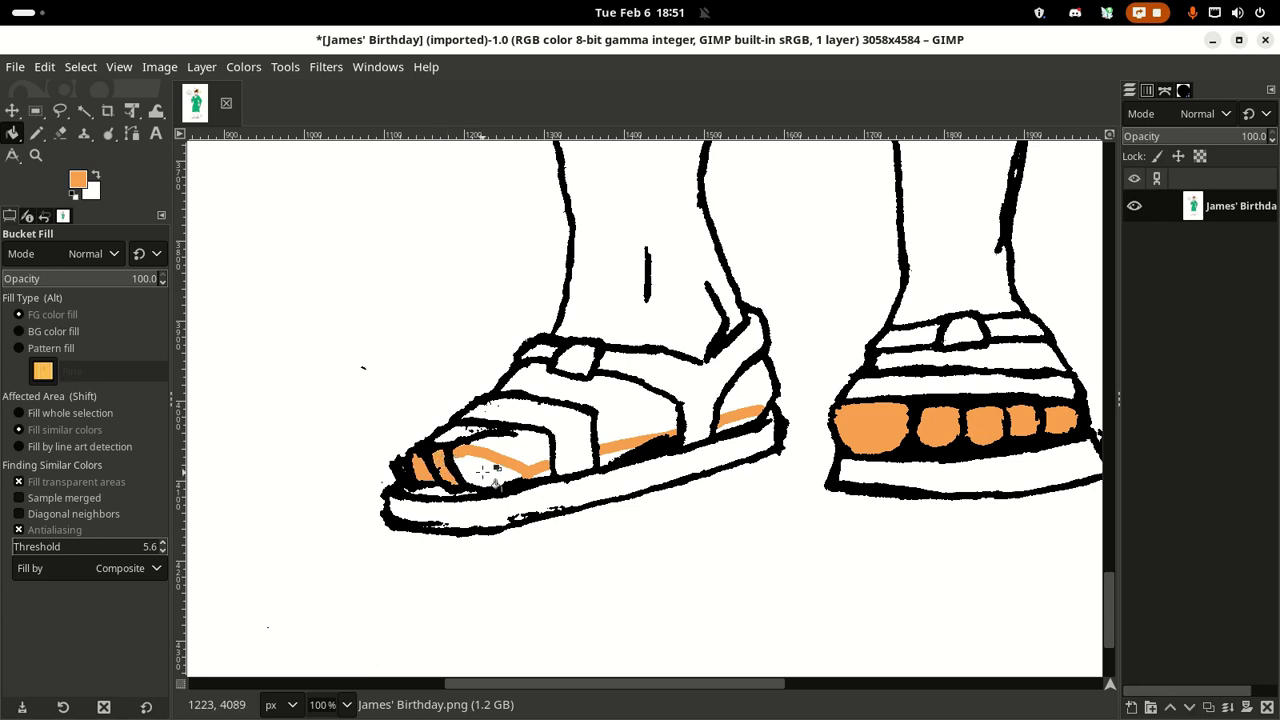
left_click(484, 470)
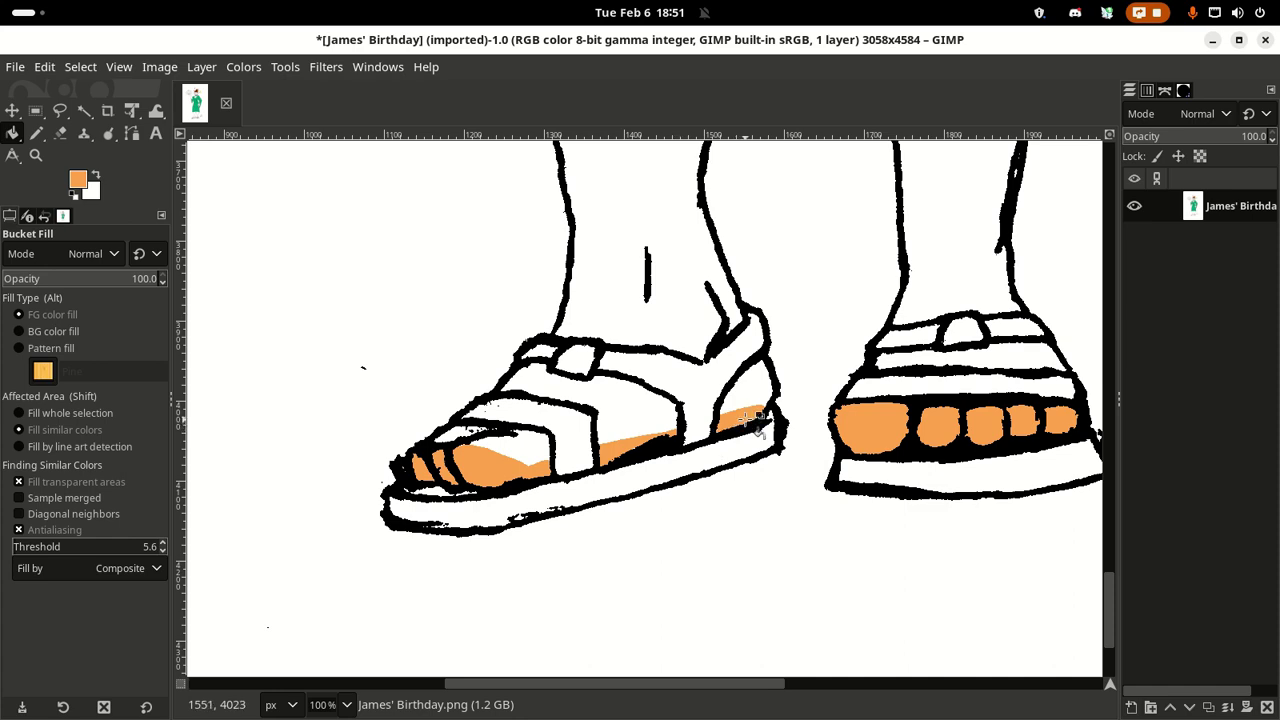
Step: Set the foreground color to yellow ffff00 and Bucket Fill the buckles on both sandals
scroll(695, 335, "right", 8)
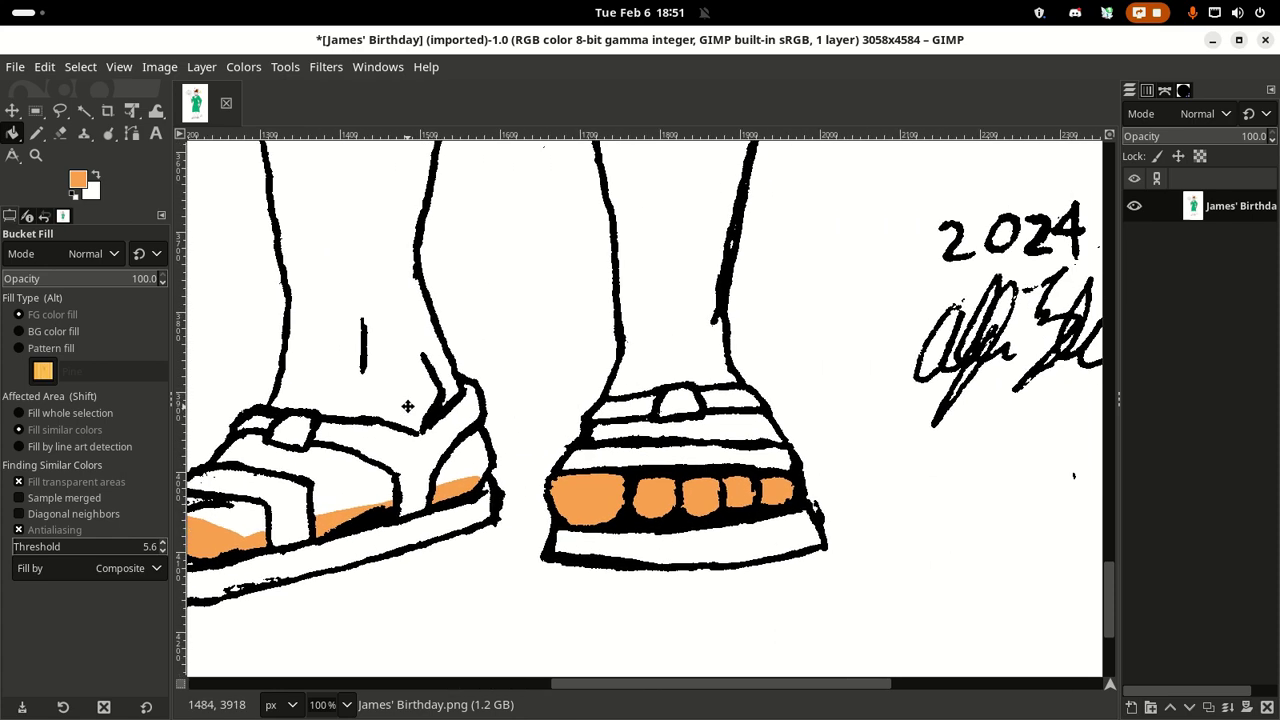
left_click_drag(589, 334, 766, 302)
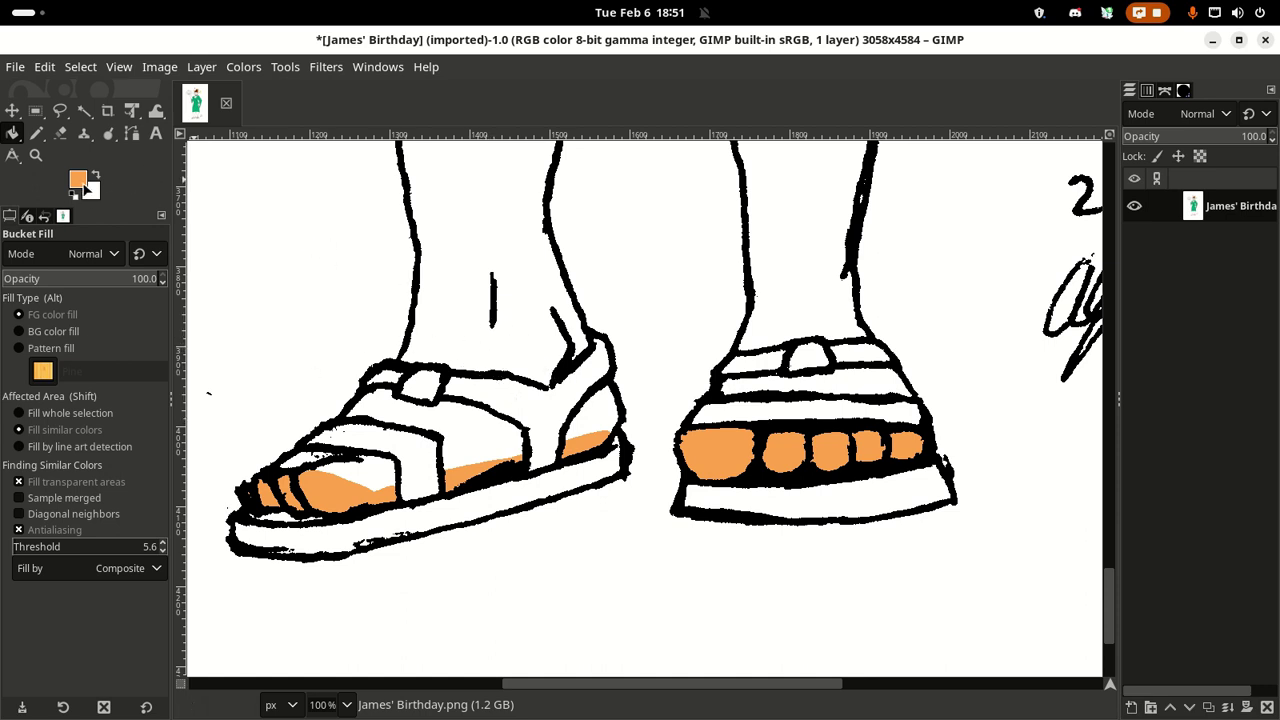
left_click(84, 186)
left_click(353, 281)
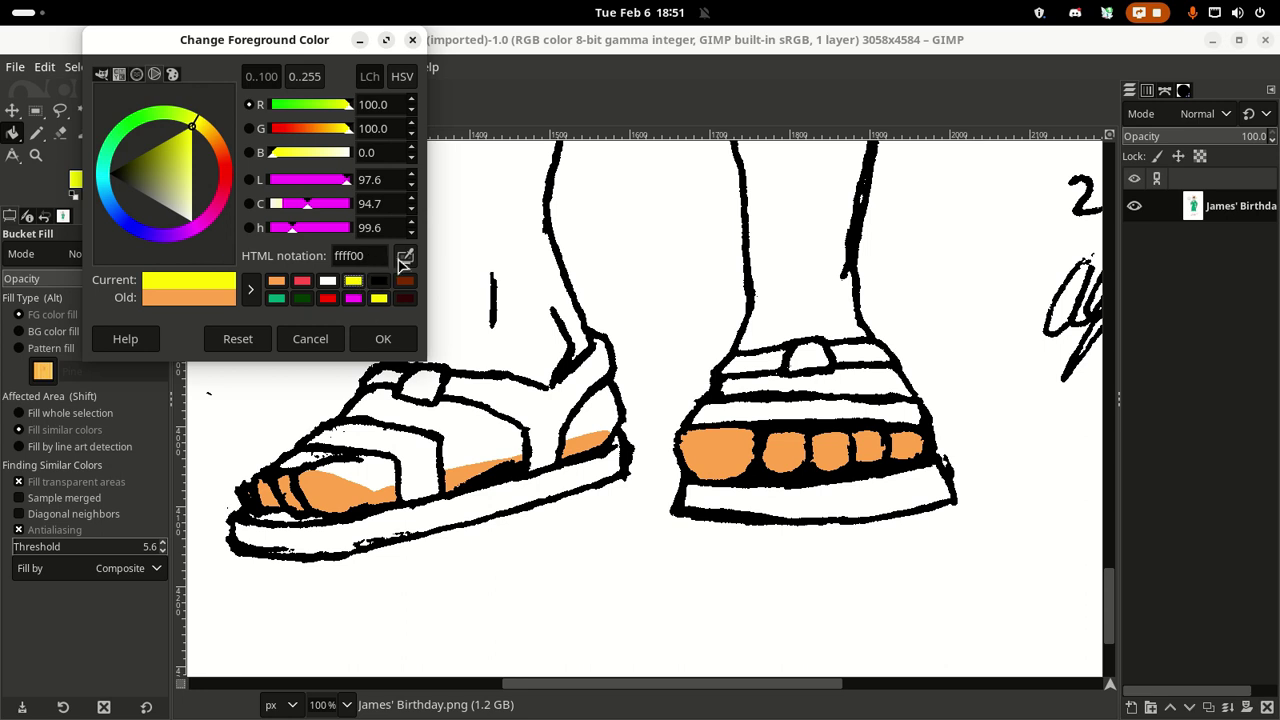
left_click(402, 337)
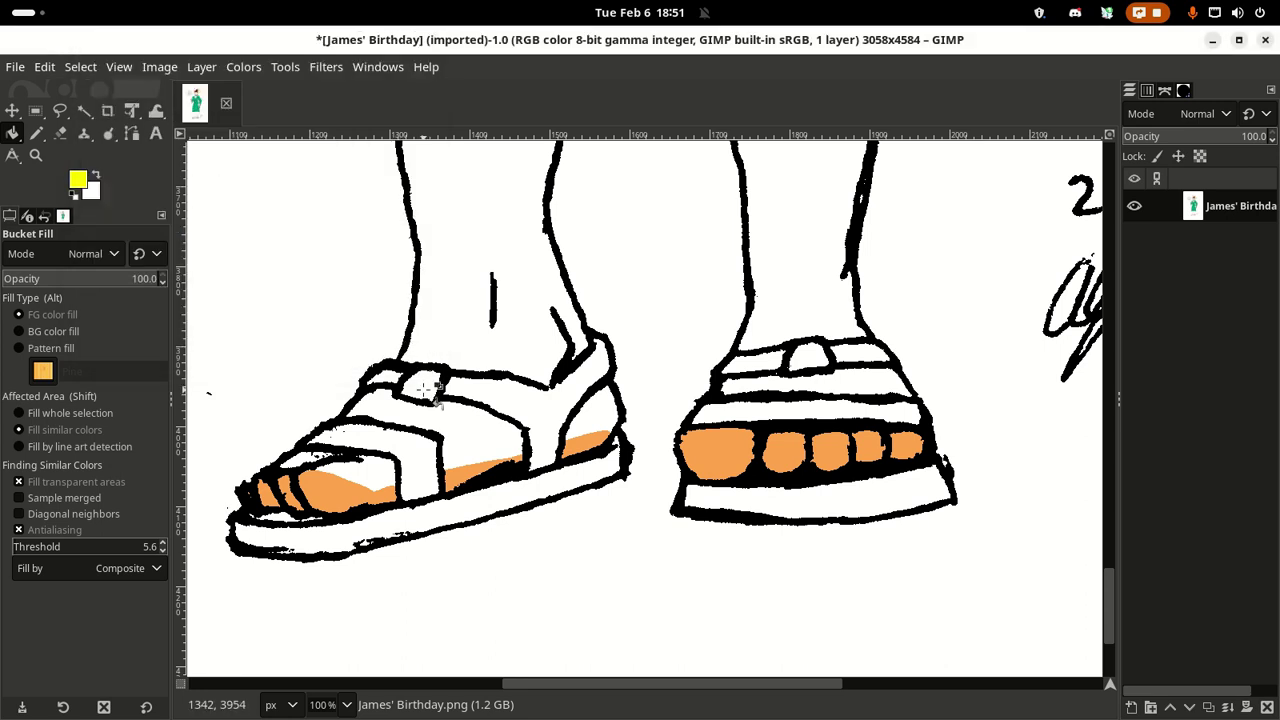
left_click(425, 384)
left_click(822, 357)
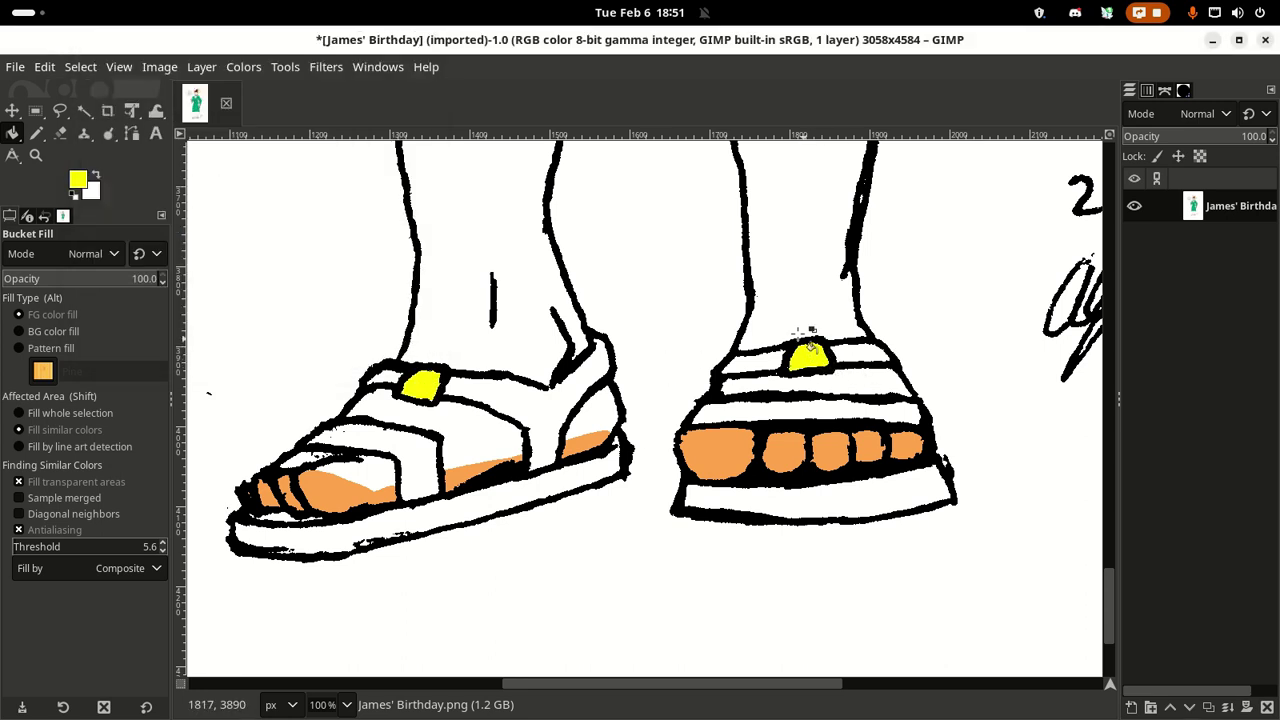
left_click_drag(742, 286, 437, 409)
scroll(600, 440, "up", 10)
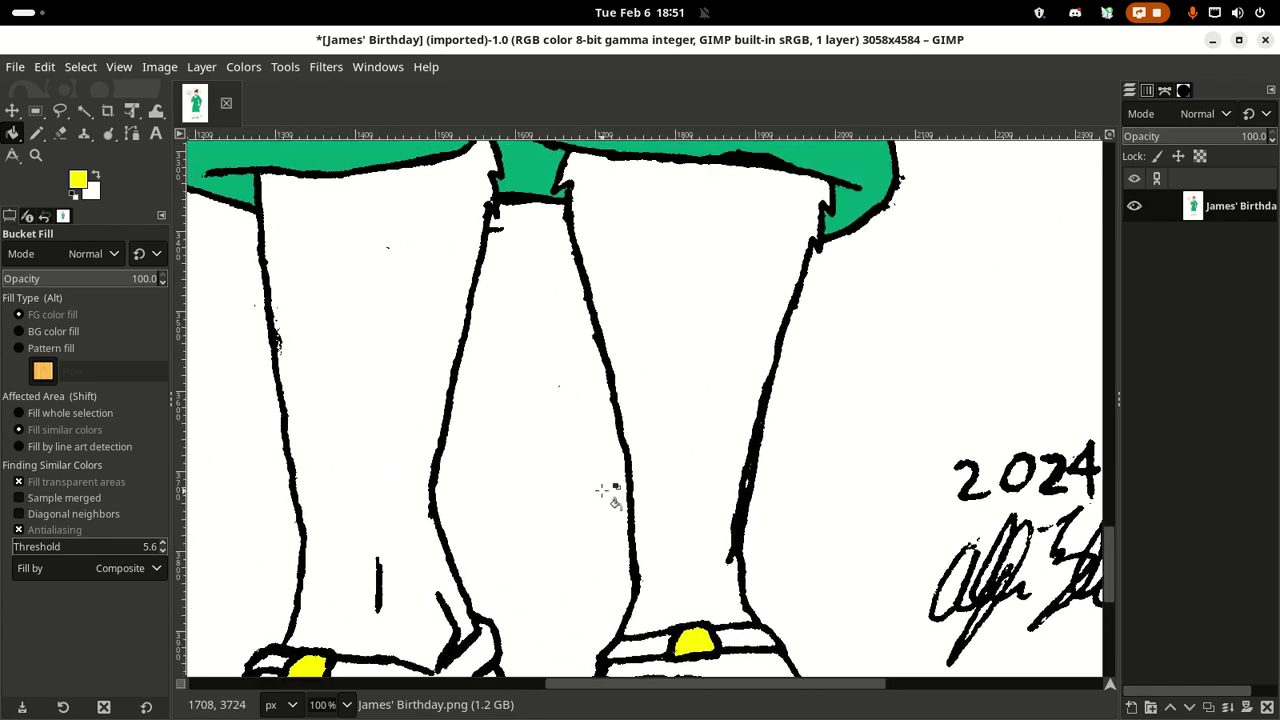
left_click_drag(718, 485, 485, 259)
scroll(485, 259, "down", 15)
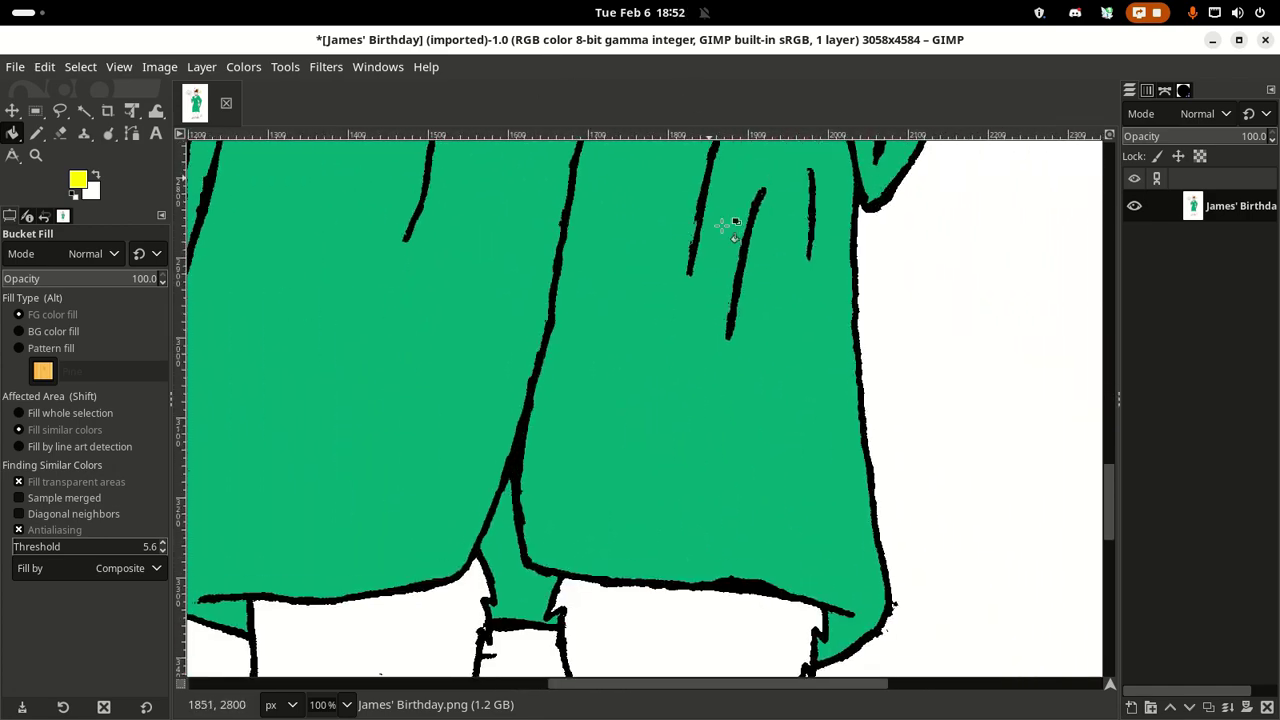
scroll(713, 198, "down", 1)
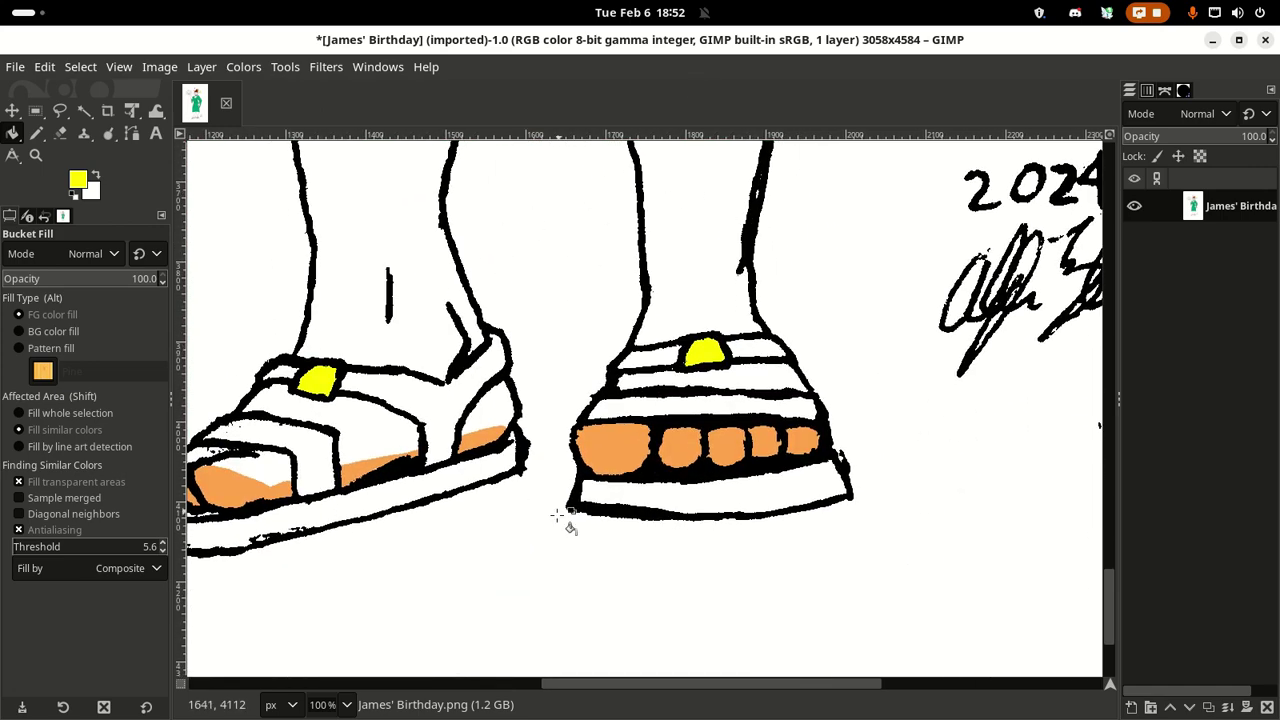
Step: Bucket Fill both sandal soles with dark maroon 401111 and cover the leftover white spots at the side-view sandal's toe with the Pencil
left_click_drag(434, 349, 543, 374)
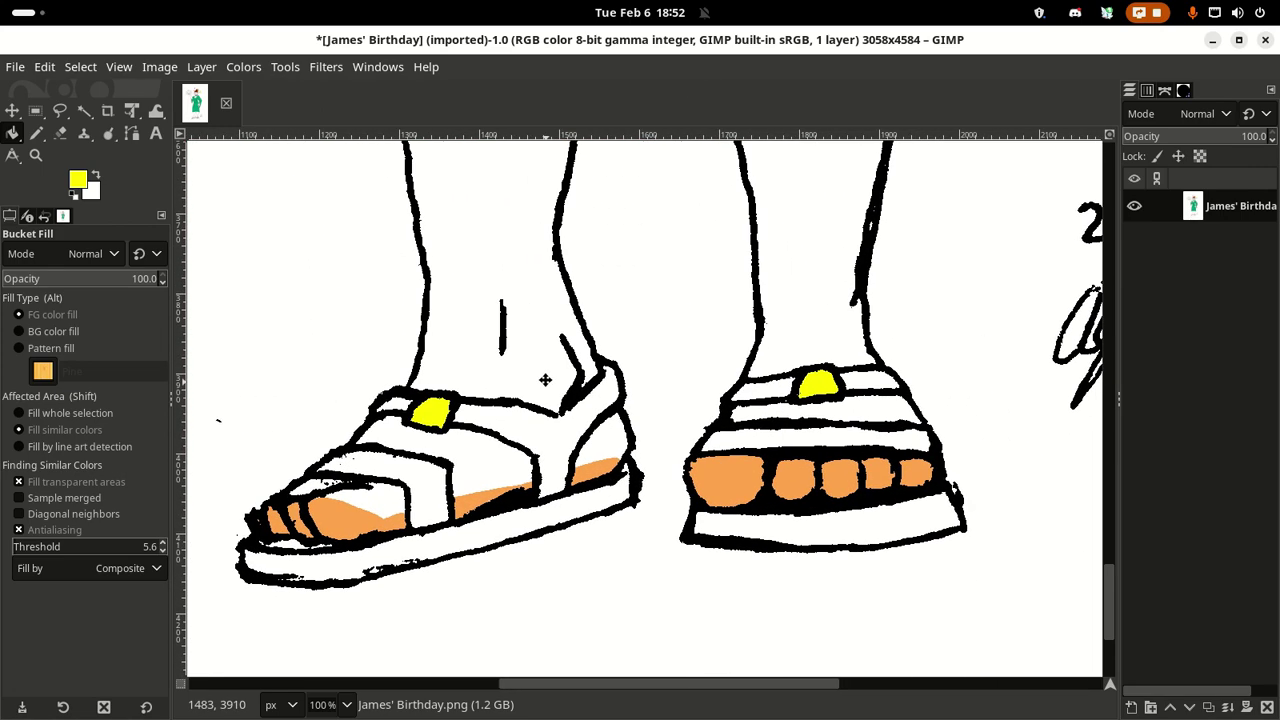
left_click(85, 183)
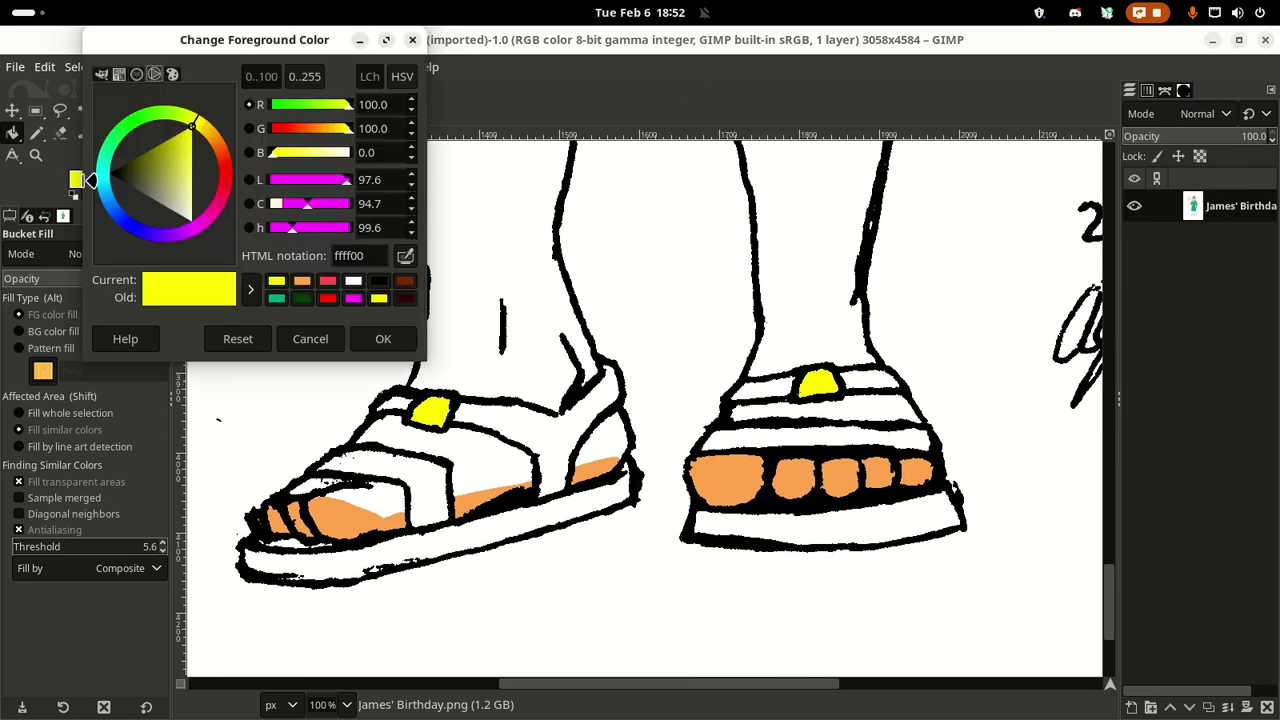
left_click(405, 299)
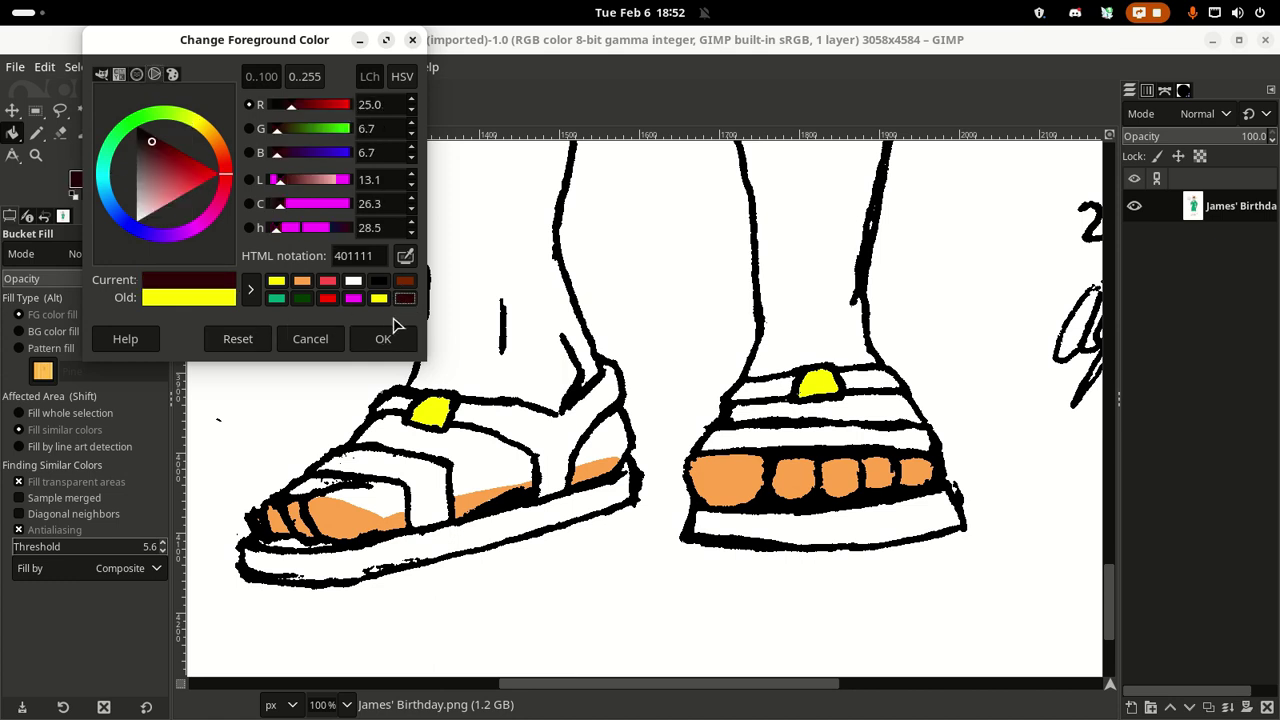
left_click(388, 339)
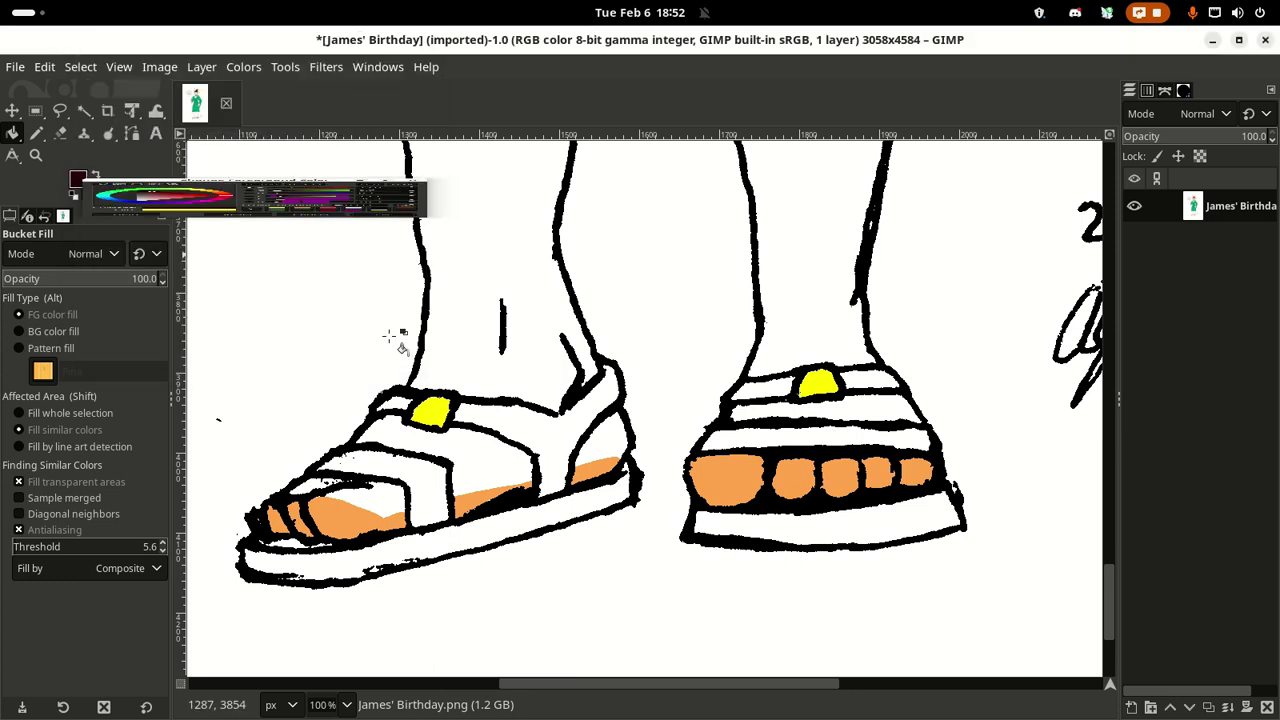
left_click(471, 538)
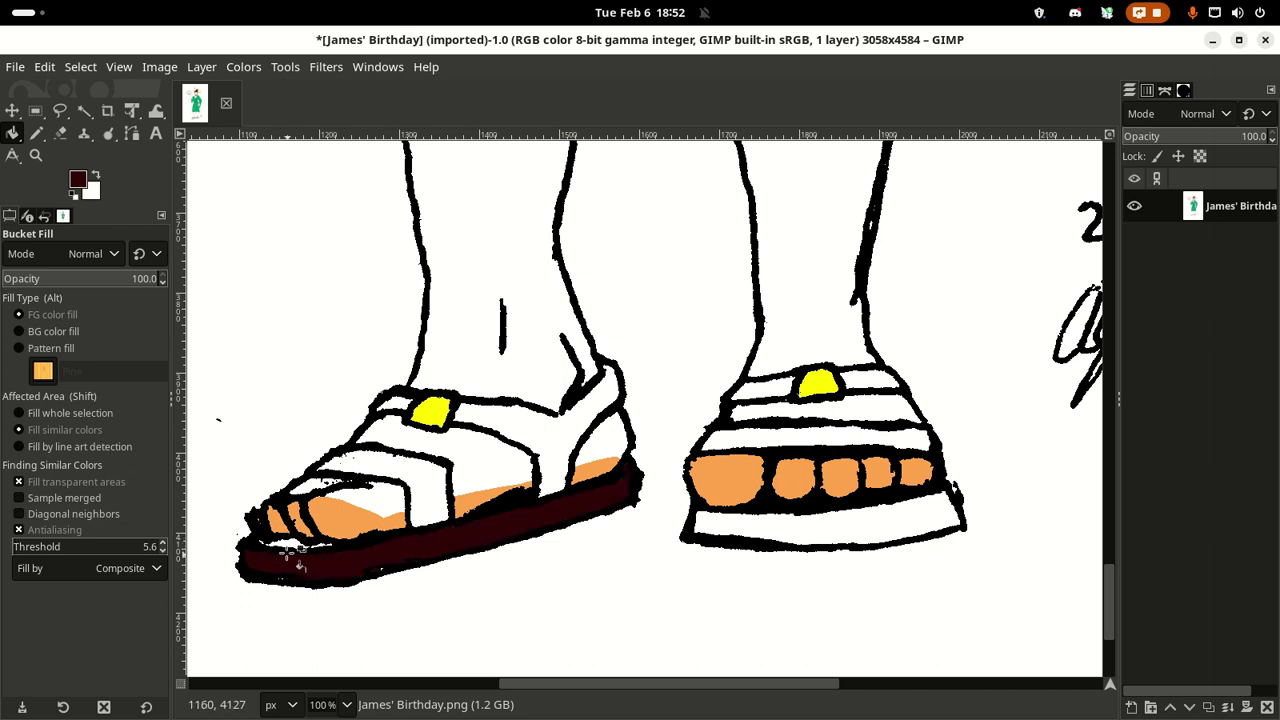
left_click(872, 538)
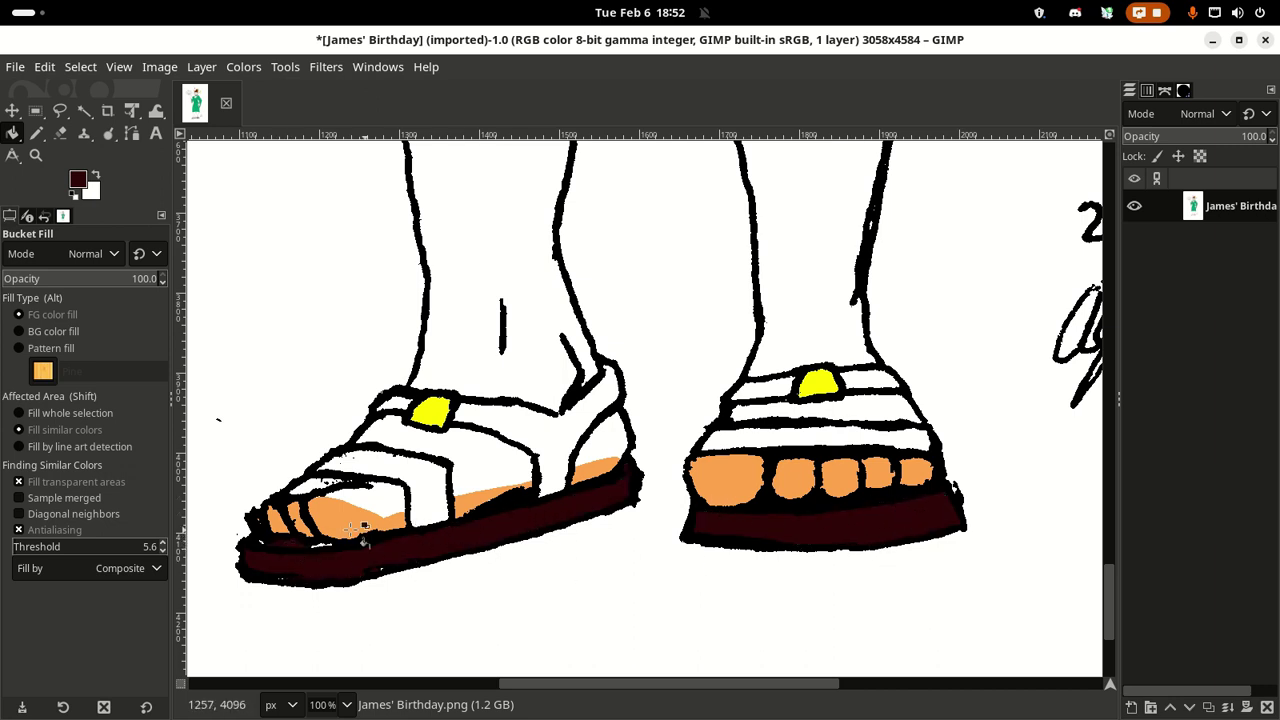
key("n")
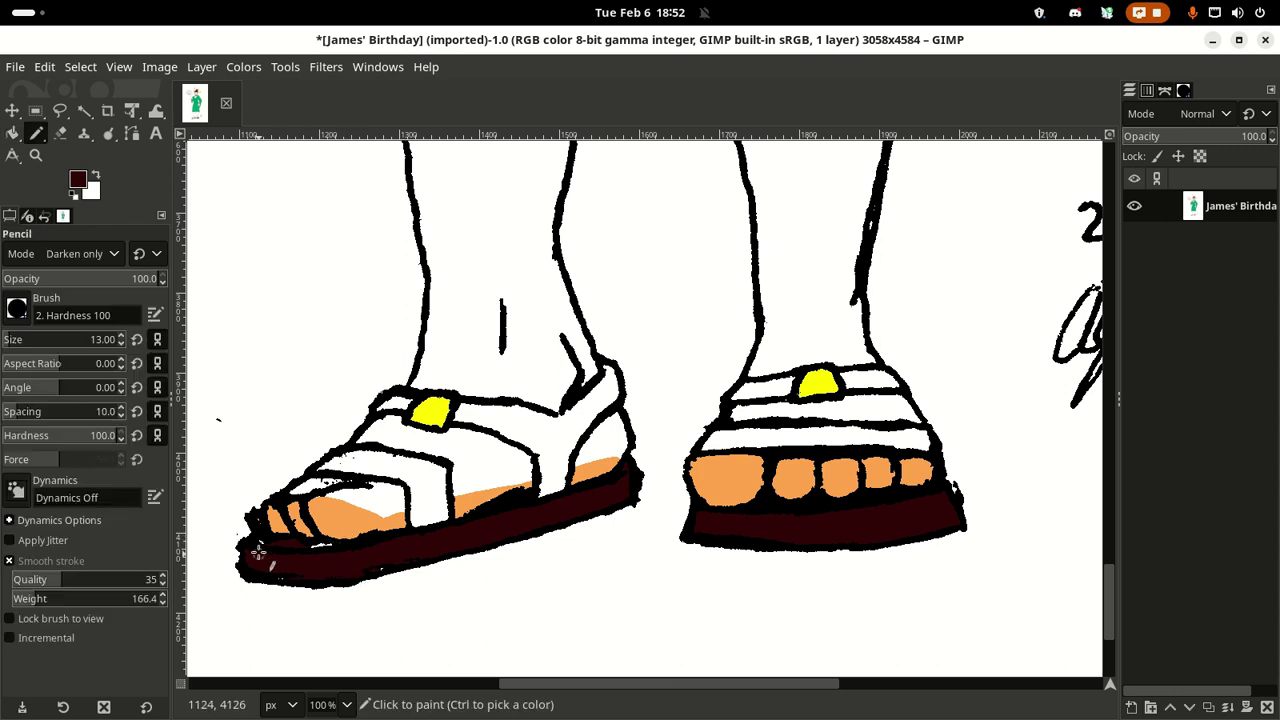
left_click_drag(258, 541, 343, 553)
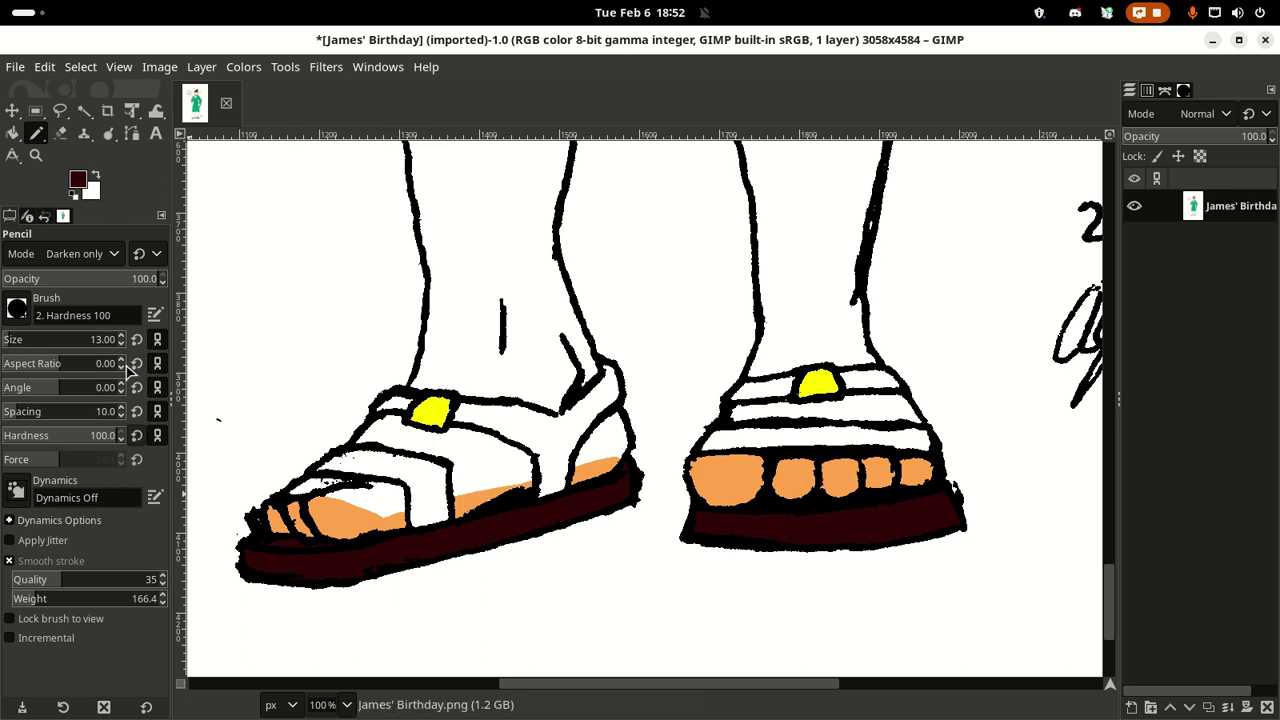
Step: Set the foreground color to brown 873900 and Bucket Fill the straps of the side-view sandal
left_click(78, 182)
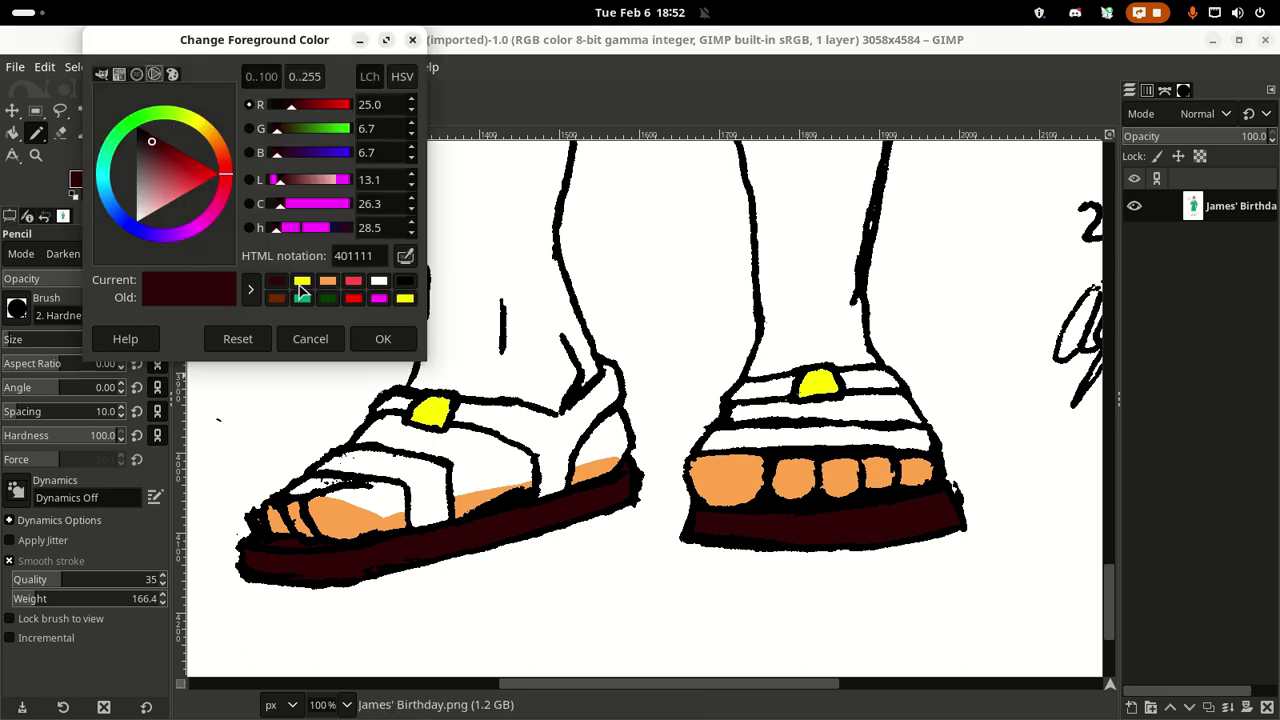
left_click(276, 299)
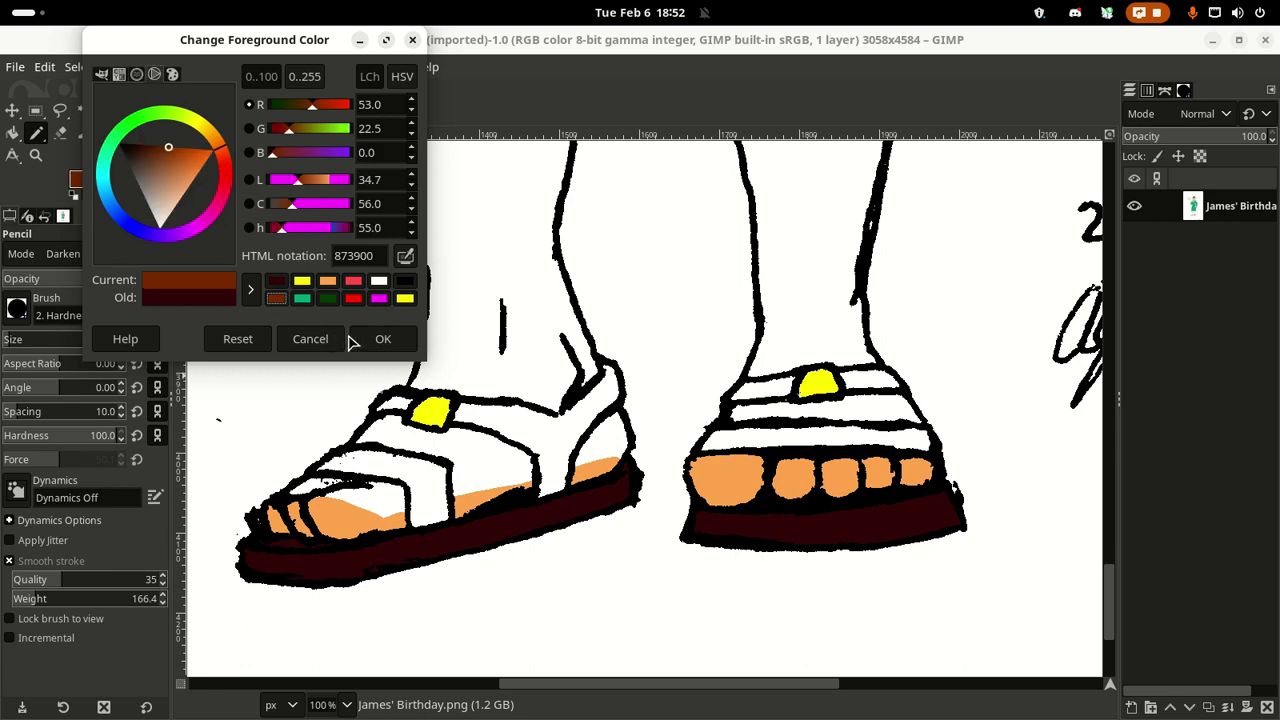
left_click(382, 338)
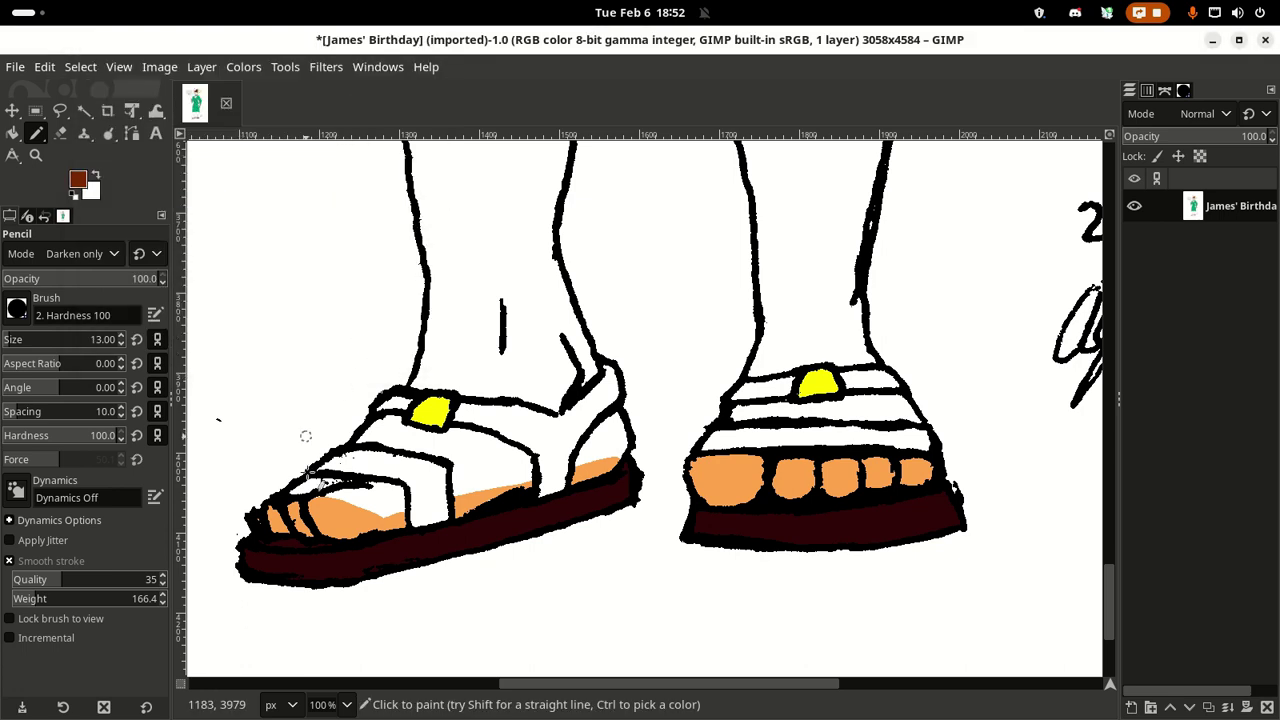
key("shift+b")
left_click(398, 474)
left_click(462, 408)
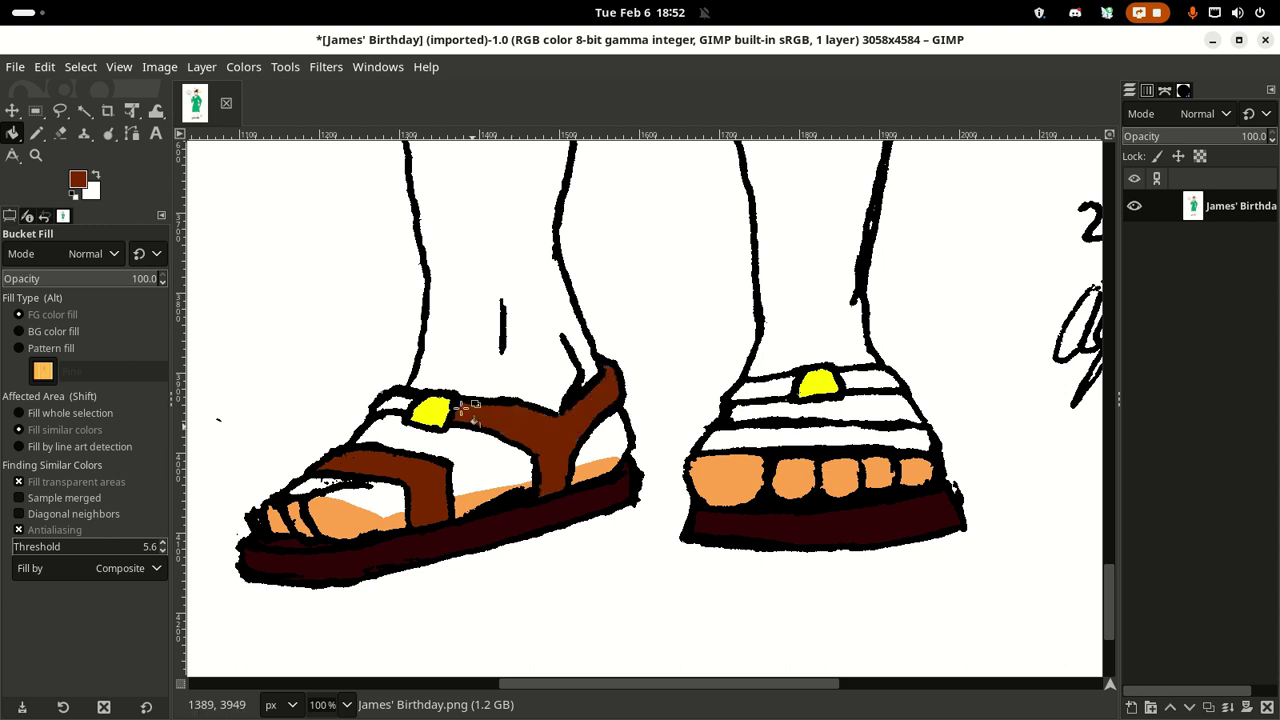
left_click(396, 404)
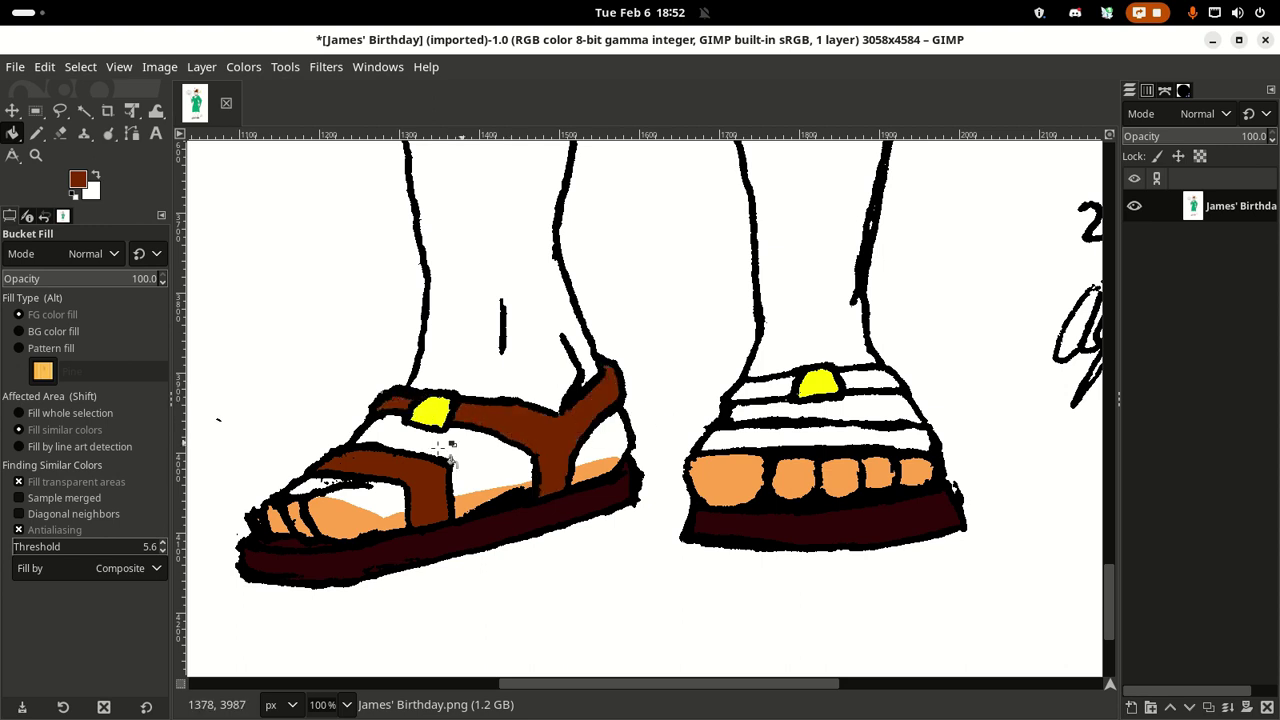
Step: Bucket Fill the straps of the front-view sandal with the same brown, on both sides of the buckle and above the toes
left_click(760, 390)
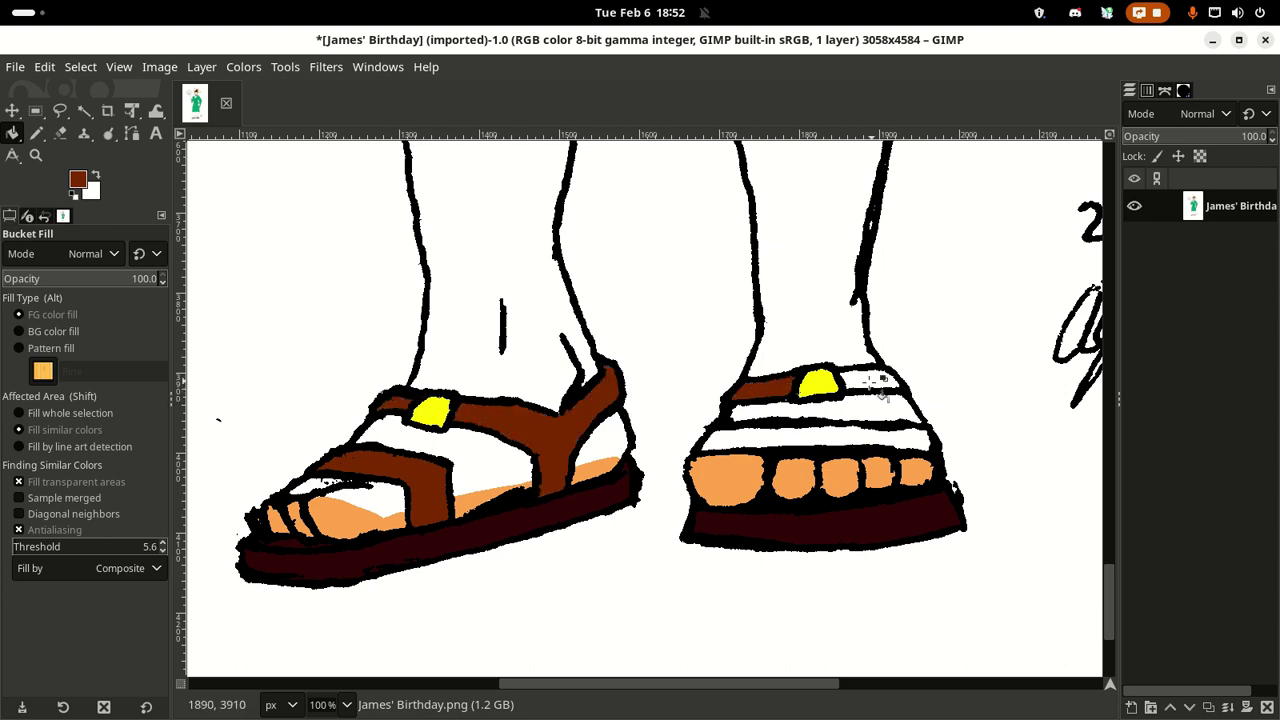
left_click(868, 380)
left_click(837, 434)
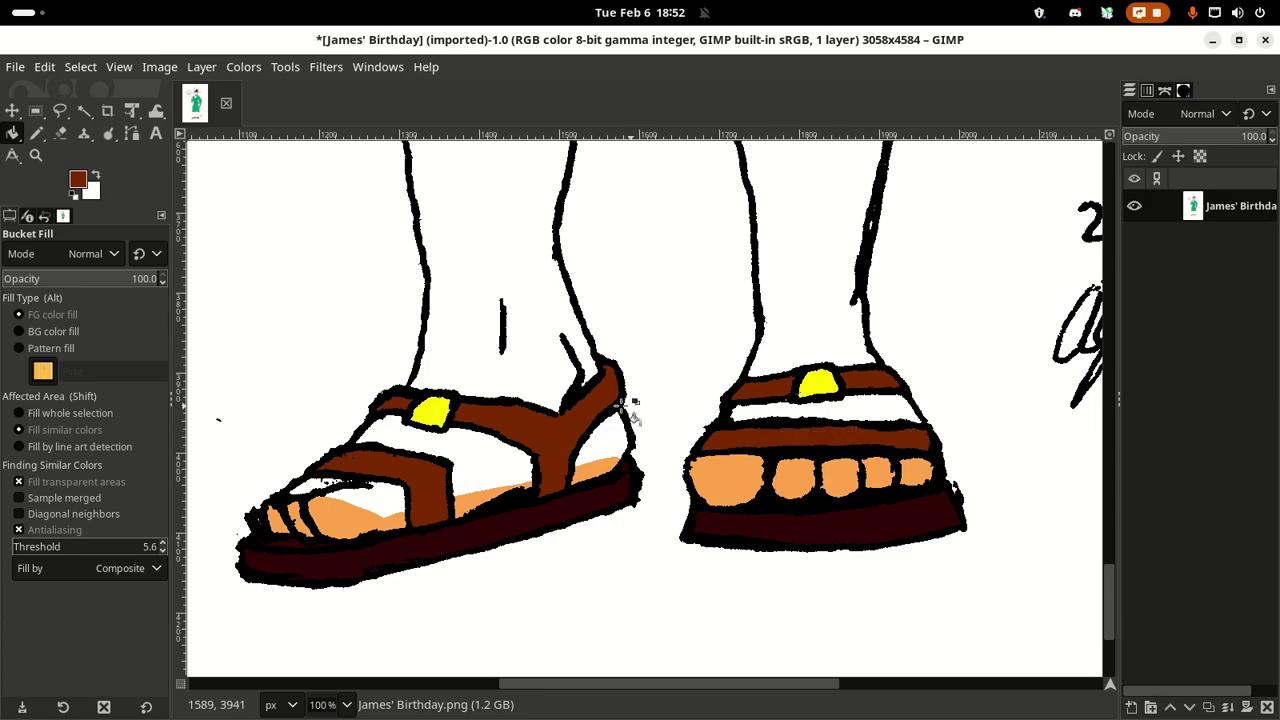
Step: Look over the whole drawing from the sandals up to the head and cake for areas still uncolored
left_click_drag(635, 420, 484, 465)
scroll(484, 465, "up", 10)
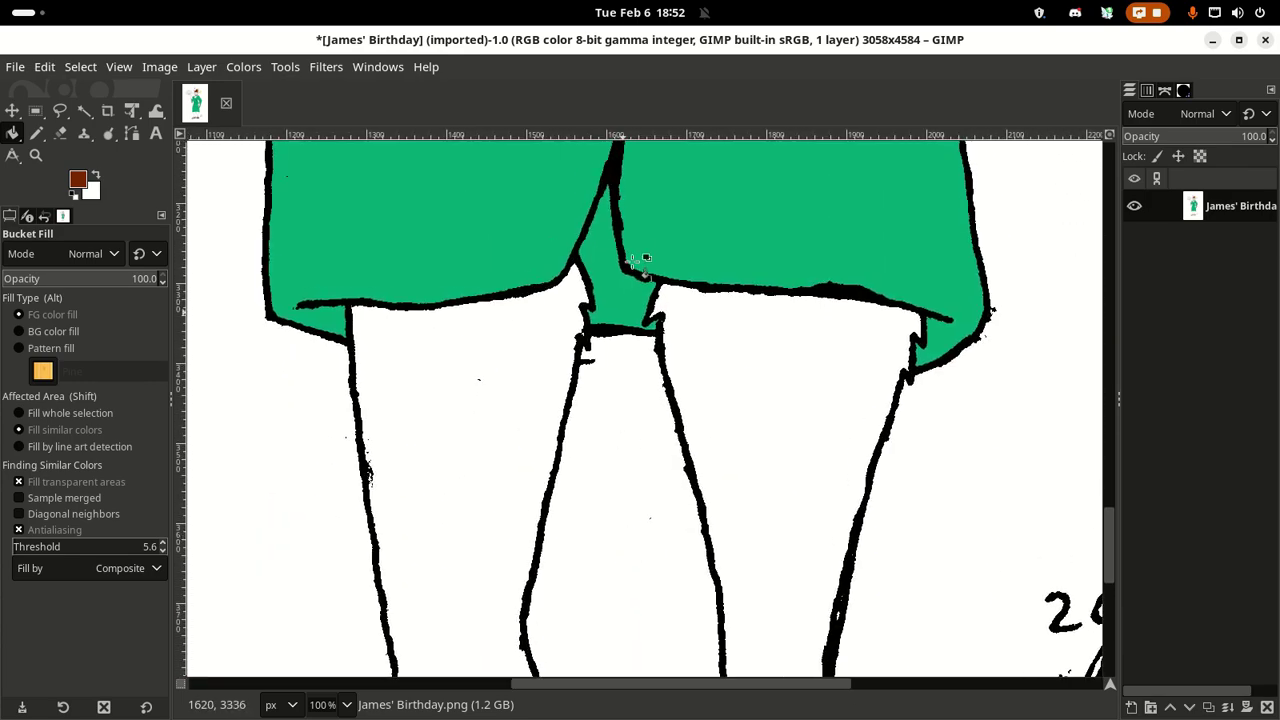
scroll(611, 391, "up", 15)
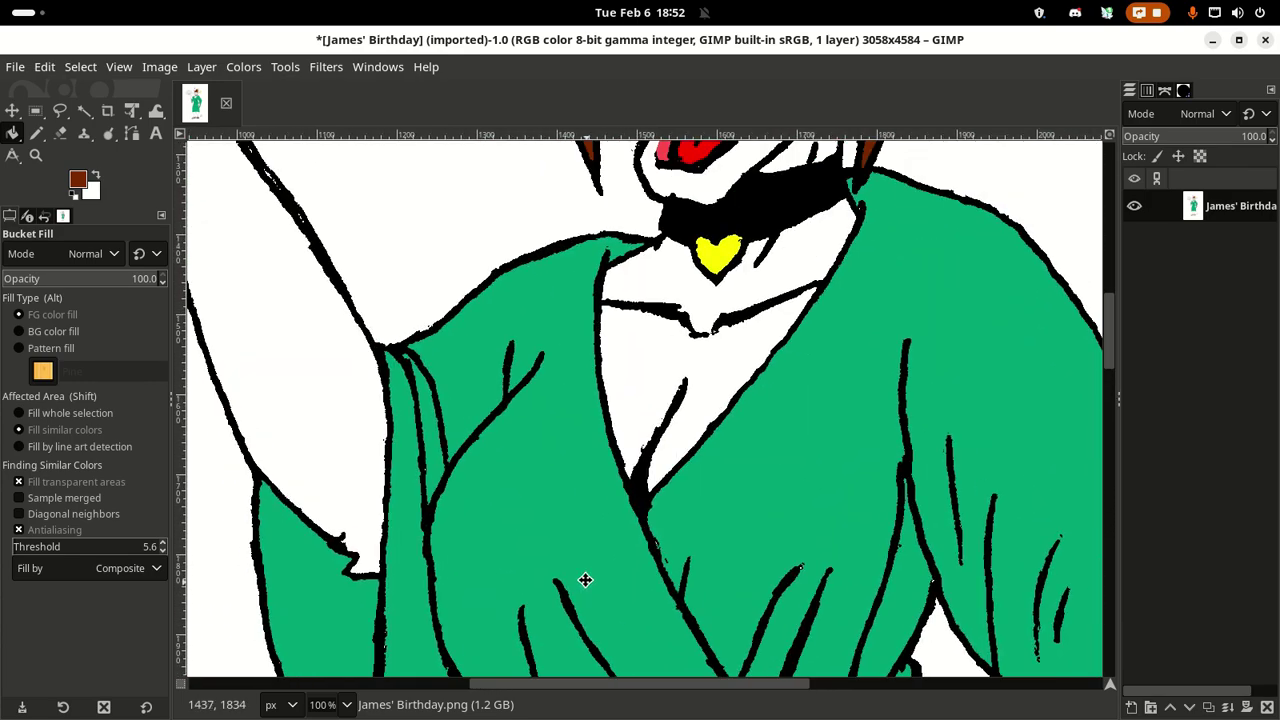
scroll(657, 385, "left", 3)
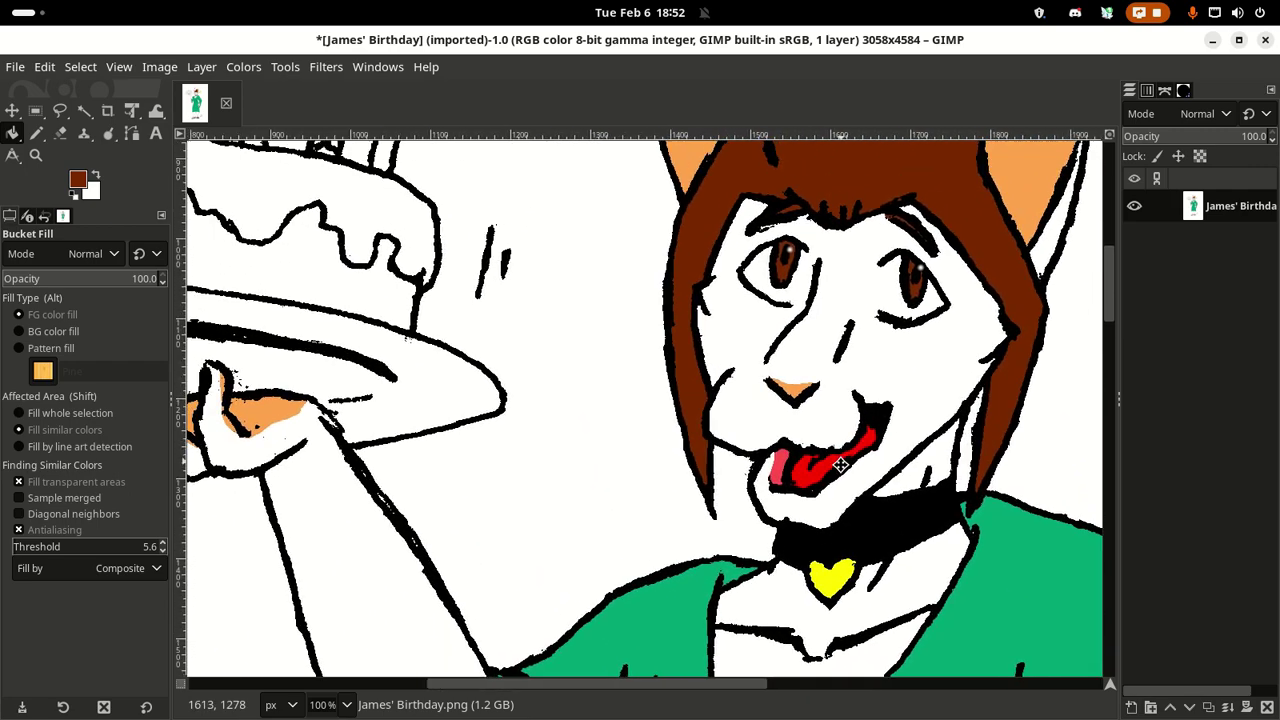
scroll(662, 424, "down", 2)
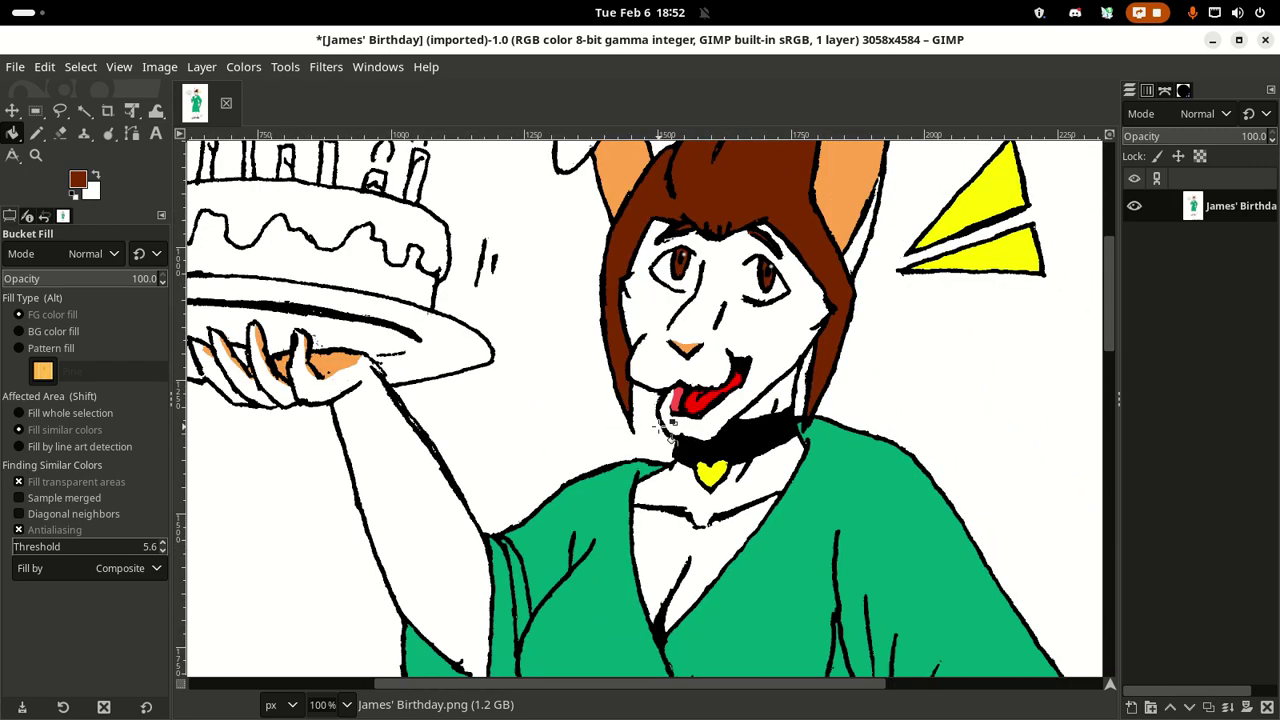
scroll(672, 425, "down", 12)
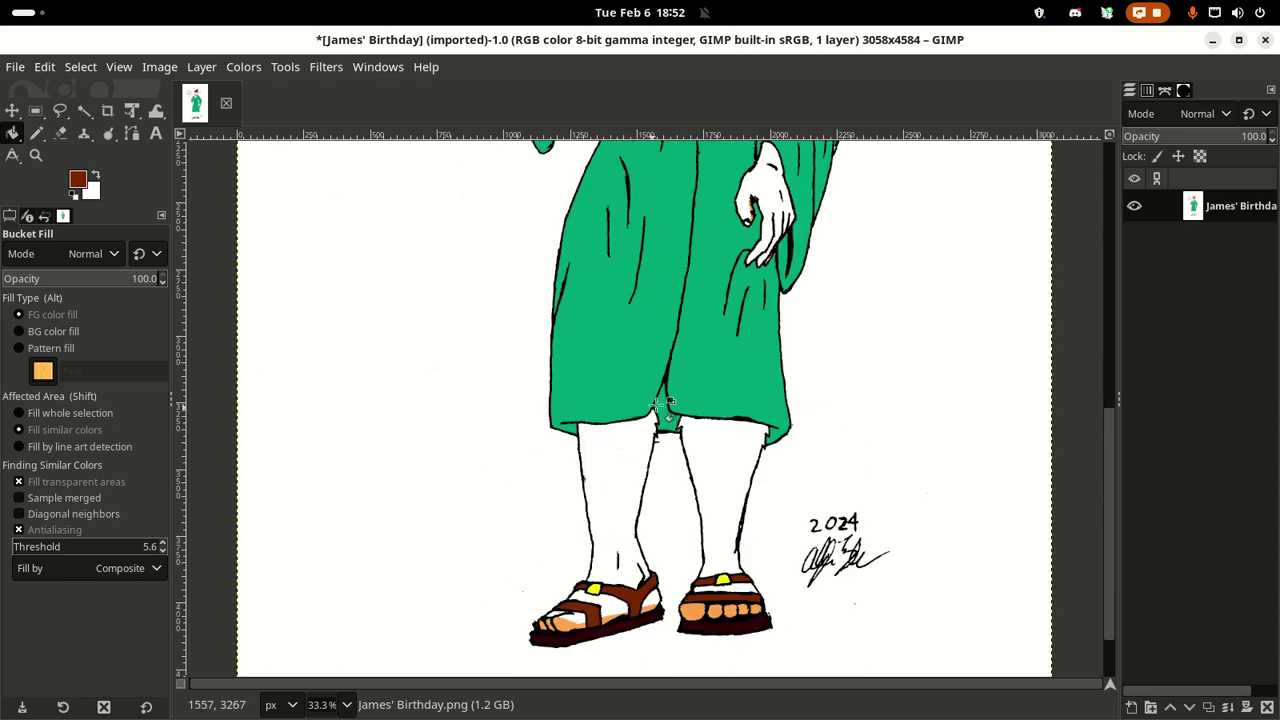
scroll(677, 410, "up", 3)
scroll(677, 415, "up", 8)
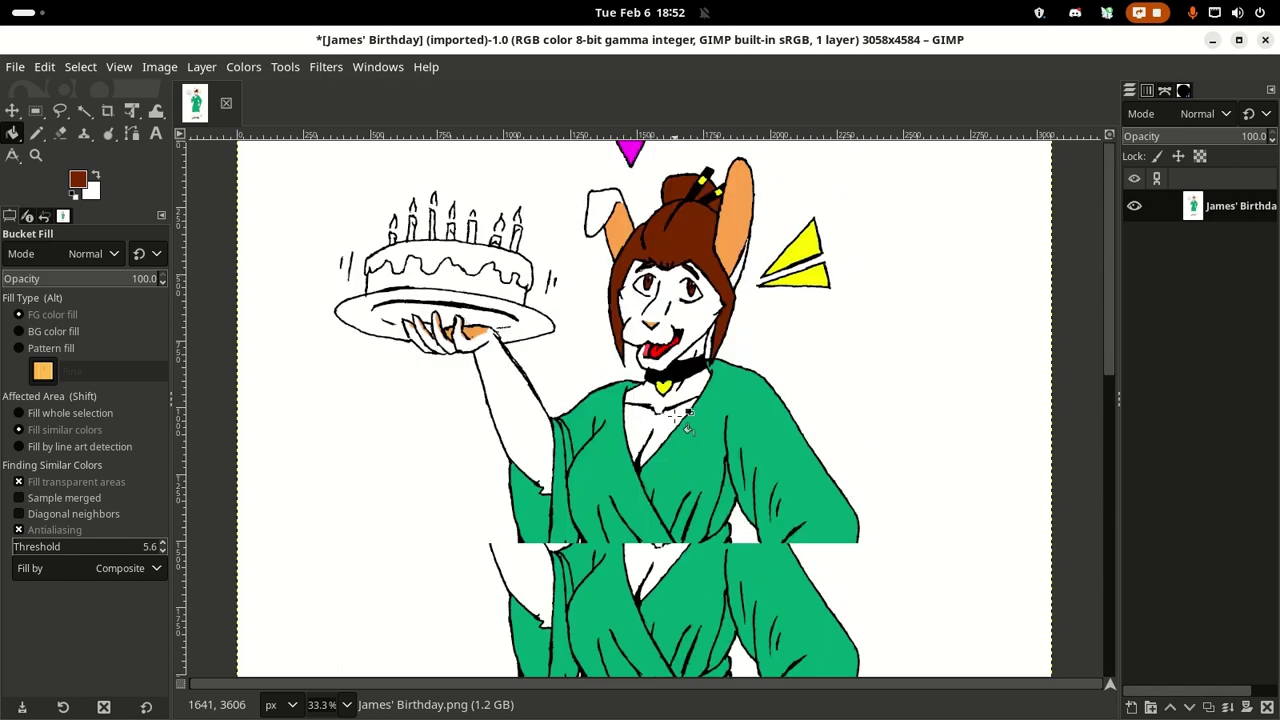
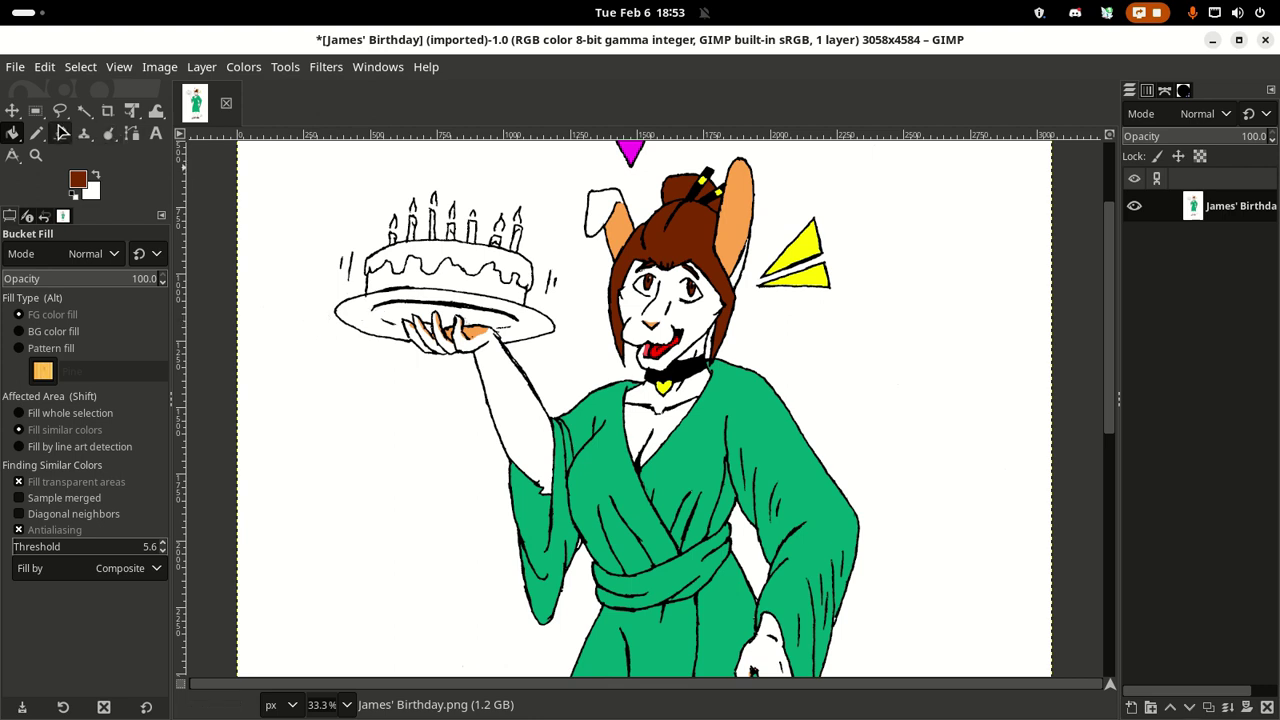
Step: Set the Pencil to white in Lighten only mode and erase the cake's left side line where it overshoots the plate rim
key("n")
key("x")
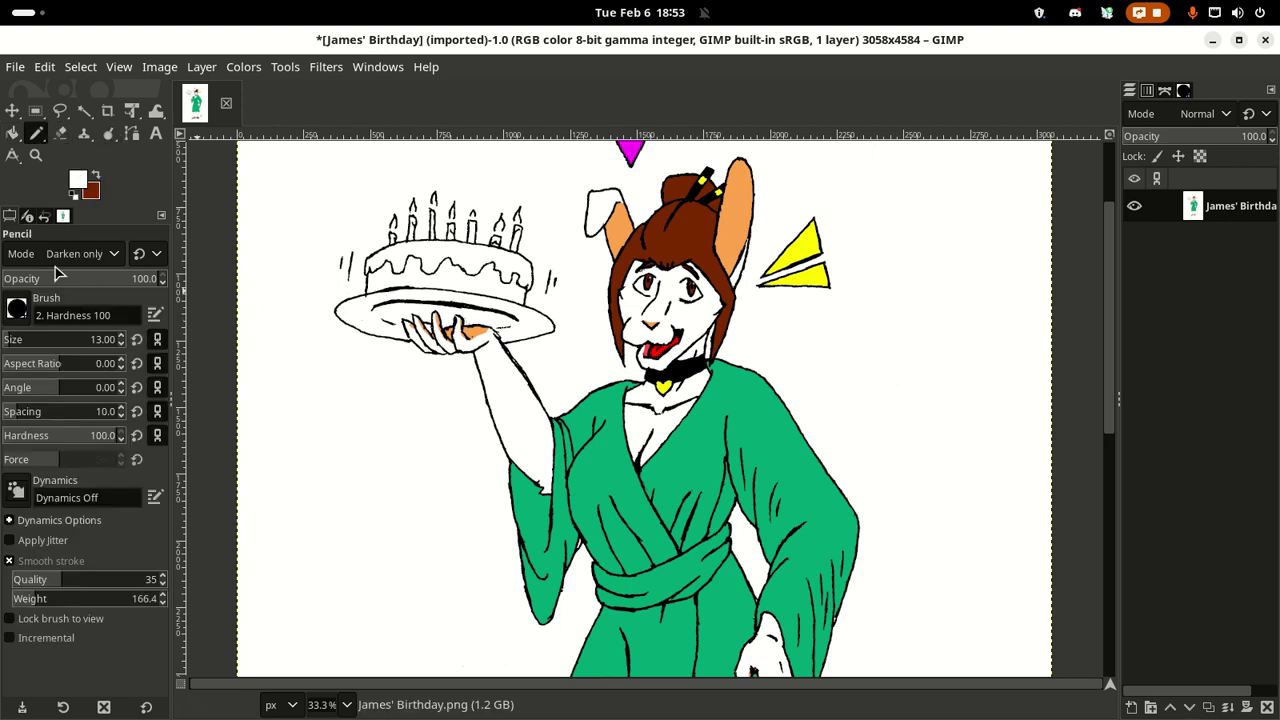
left_click(83, 253)
left_click(120, 110)
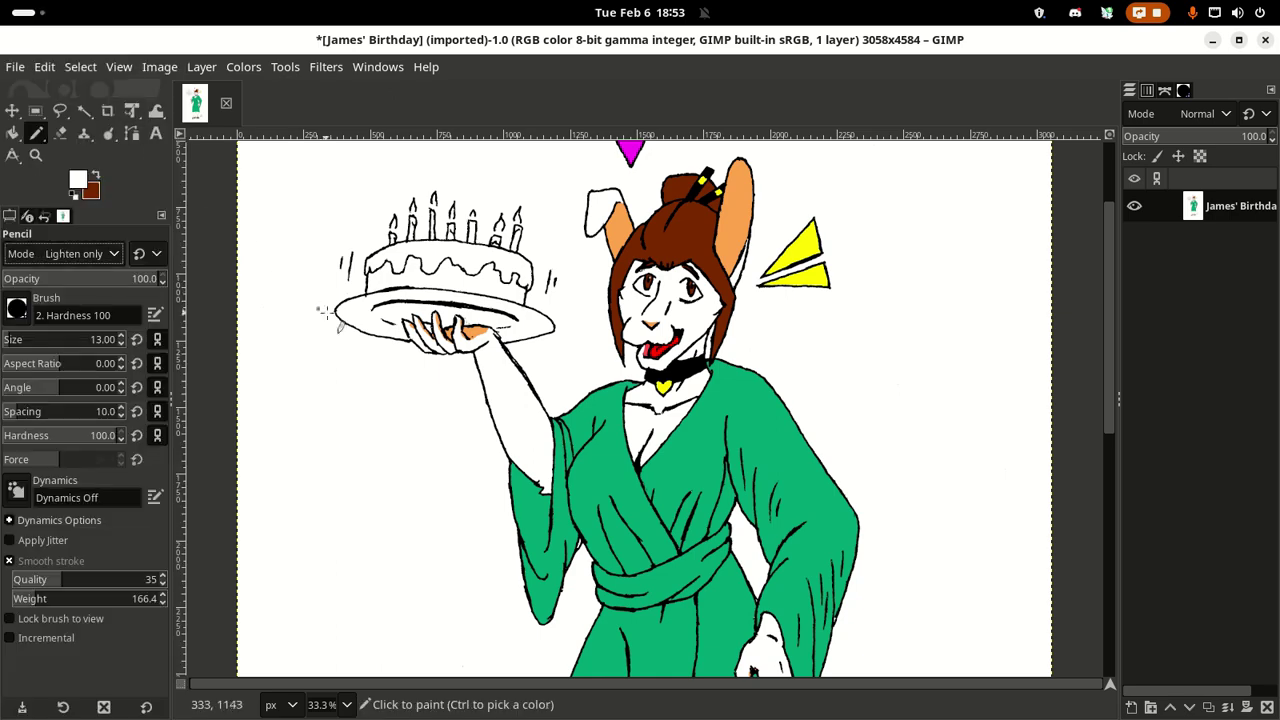
scroll(368, 295, "up", 4)
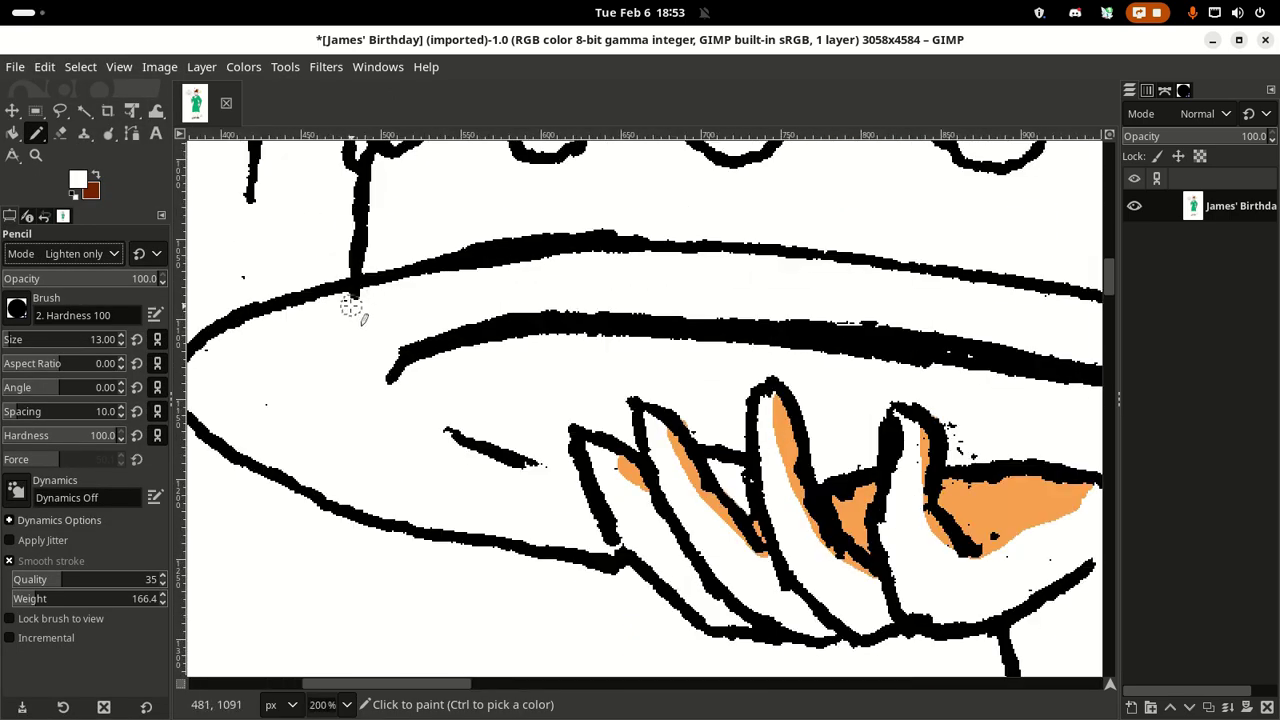
left_click_drag(350, 306, 366, 294)
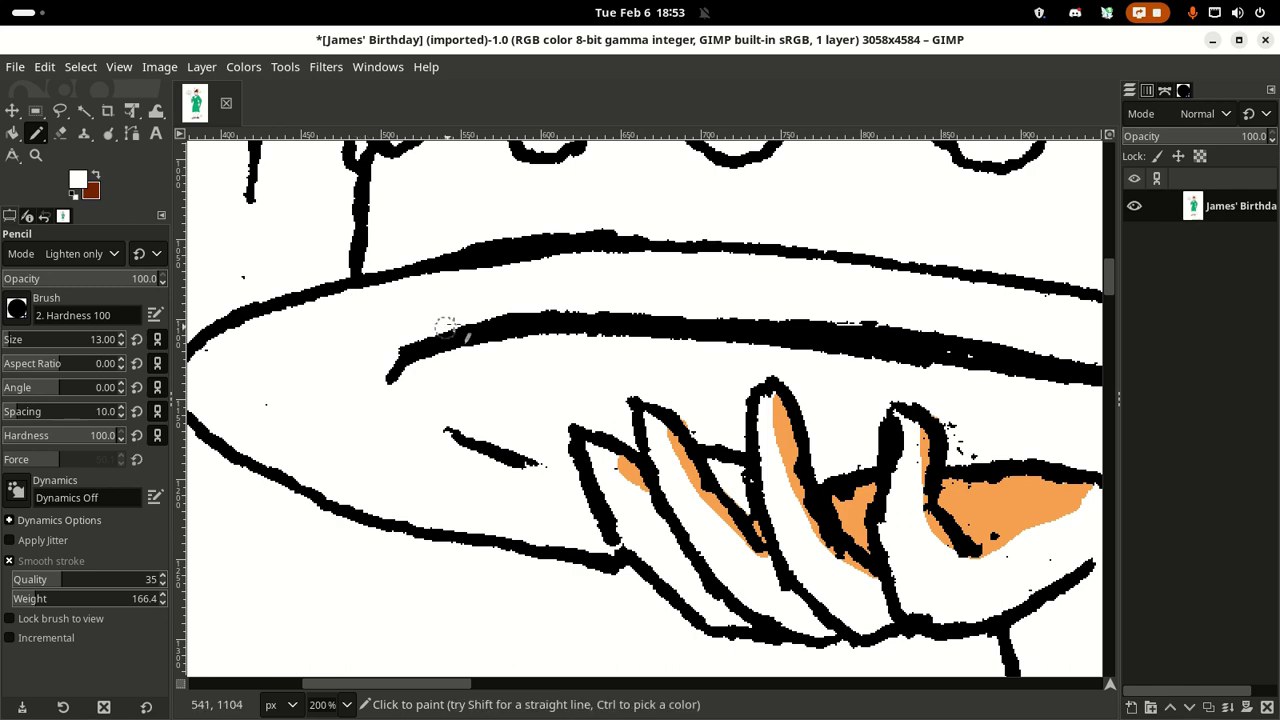
Step: Erase the stray black specks beside the thumb and just below the cake's right side on the plate with the white Pencil
scroll(737, 306, "right", 6)
scroll(737, 306, "down", 1)
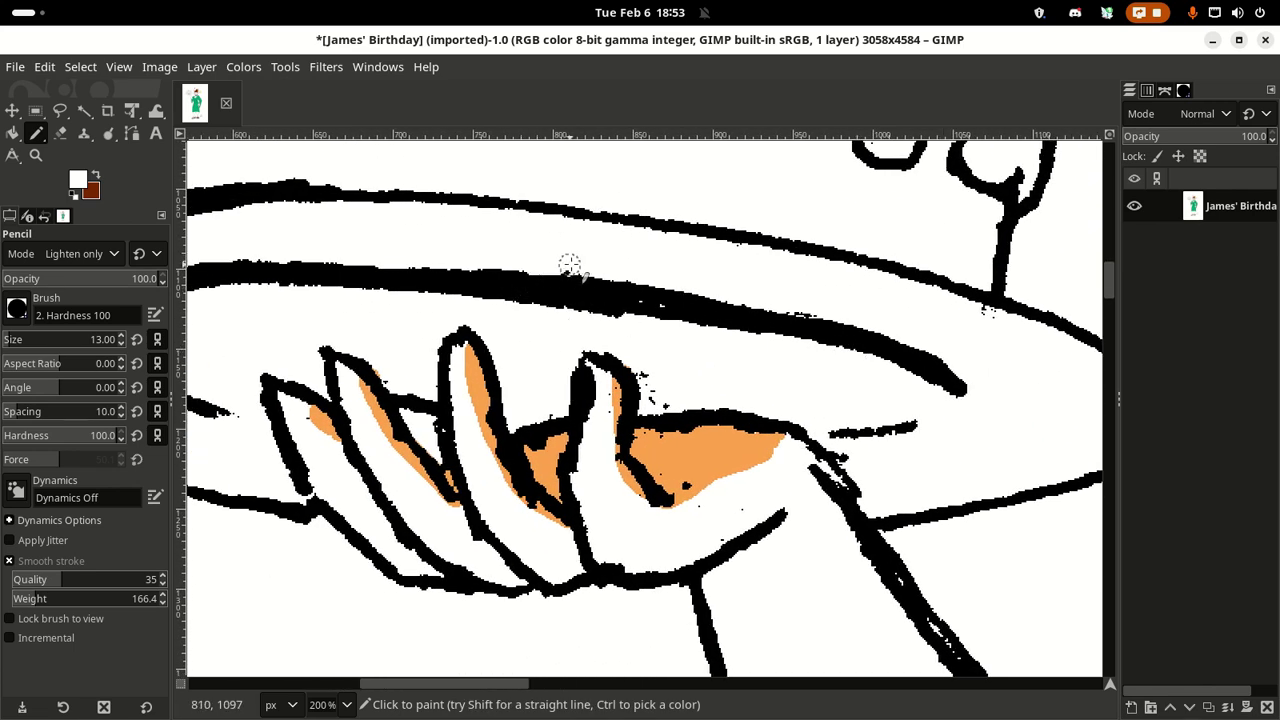
scroll(640, 271, "right", 5)
scroll(640, 271, "down", 1)
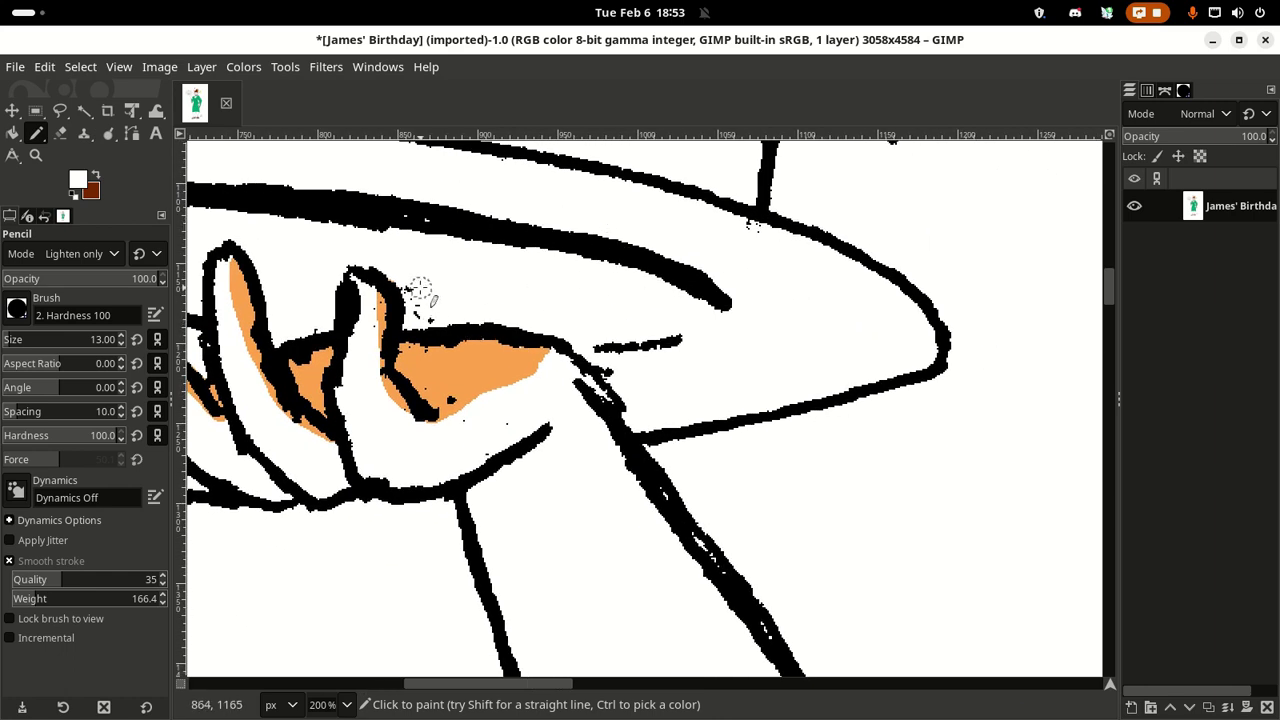
mouse_move(420, 289)
left_mouse_down()
mouse_move(428, 318)
mouse_move(440, 316)
left_mouse_up()
scroll(690, 323, "up", 2)
scroll(634, 349, "right", 2)
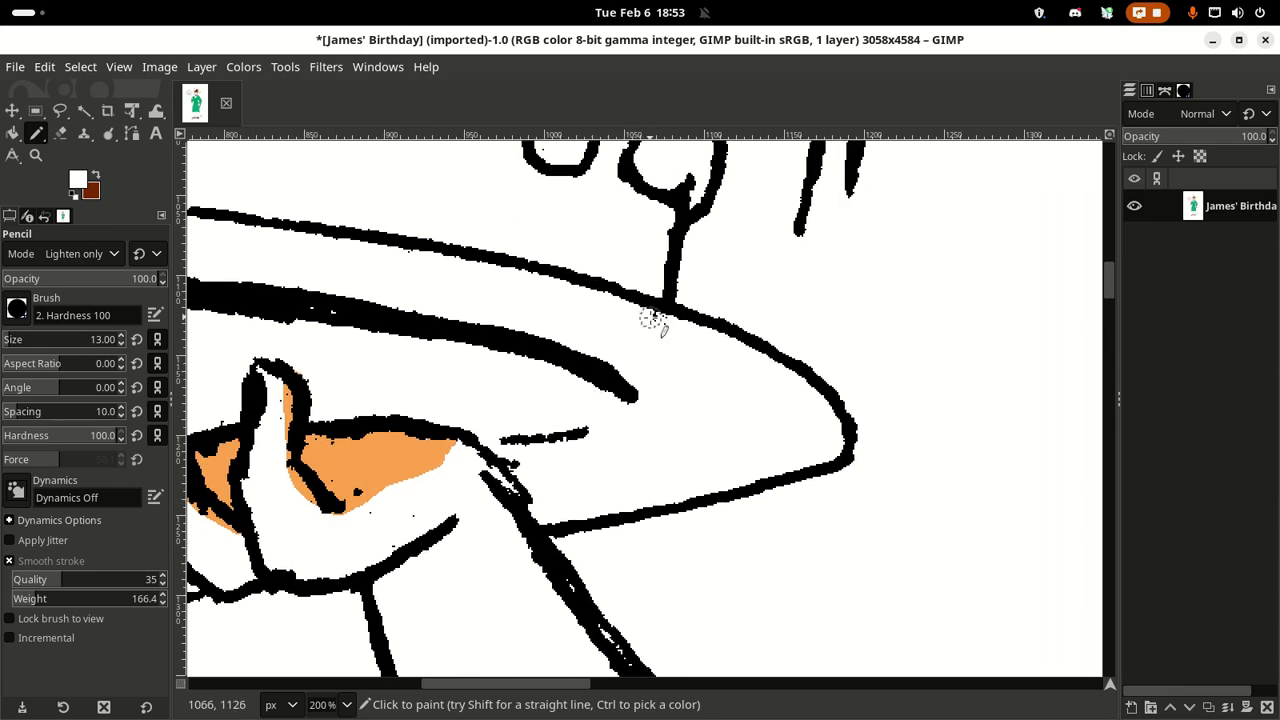
Step: Check the candles, icing and plate outlines for stray marks and reset the colors to black foreground and white background
scroll(563, 320, "up", 9)
scroll(588, 411, "right", 1)
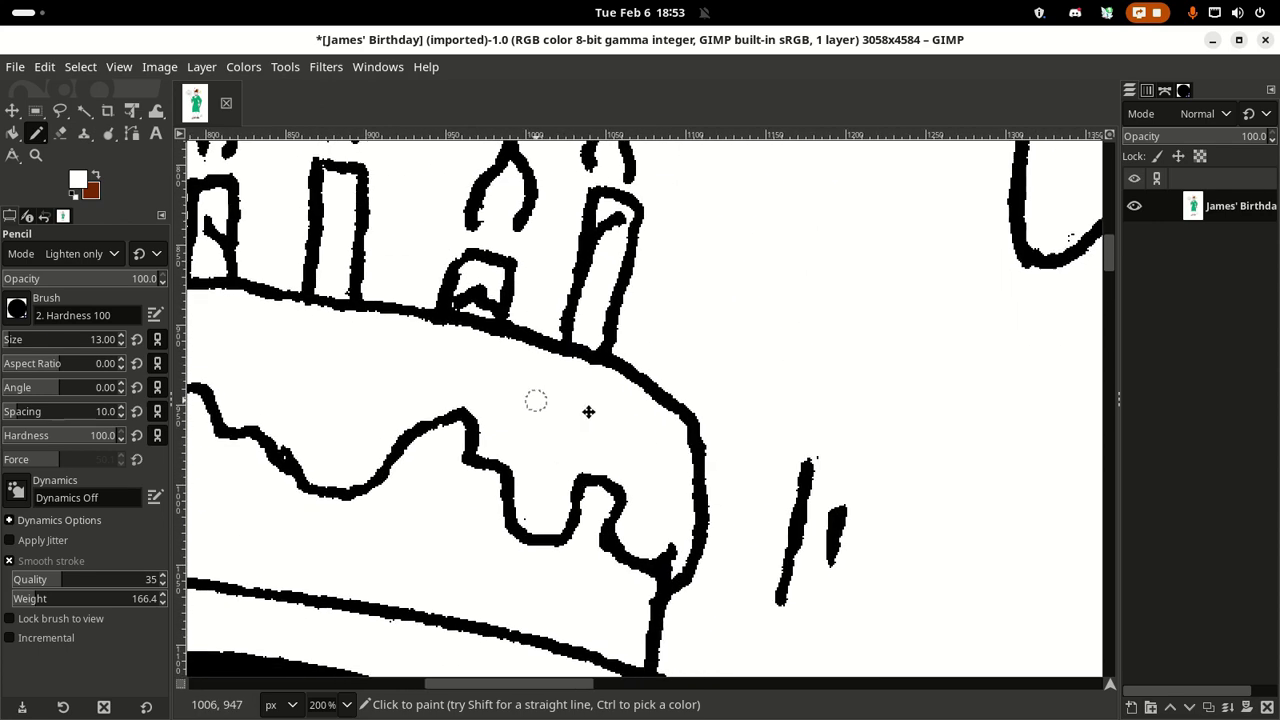
scroll(588, 411, "left", 10)
scroll(583, 306, "down", 2)
scroll(636, 403, "up", 3)
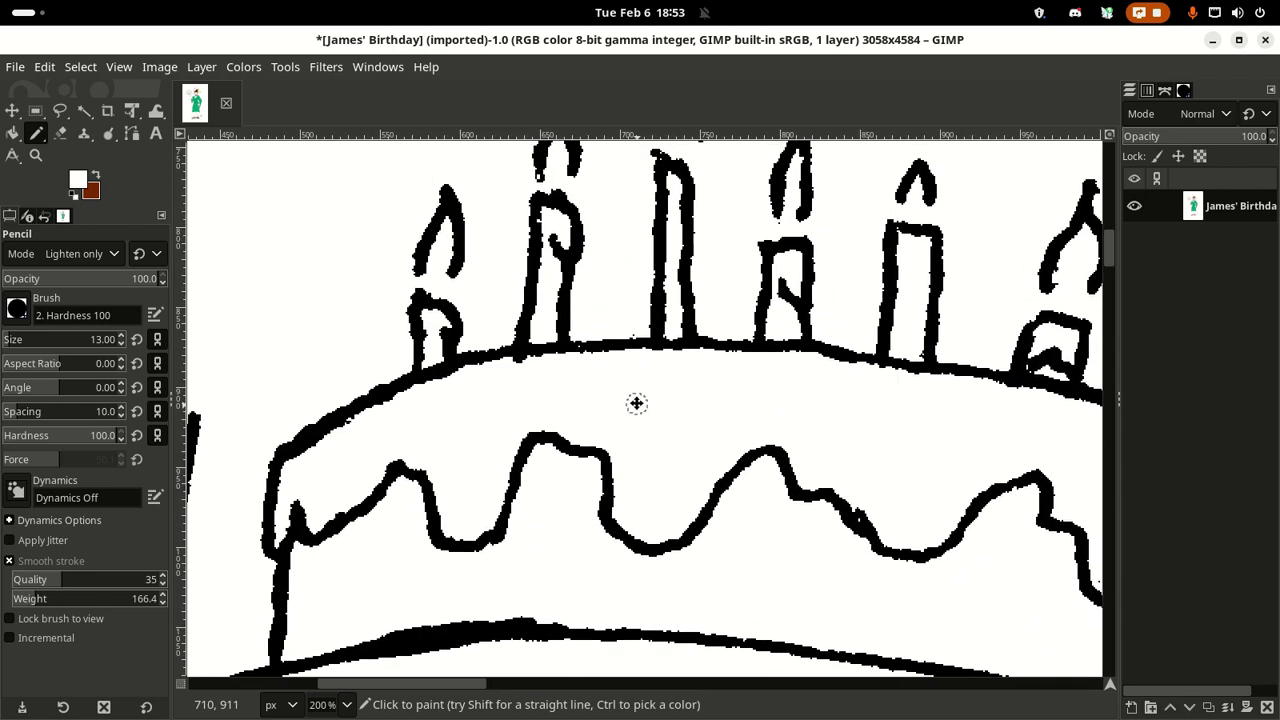
scroll(337, 414, "right", 3)
scroll(700, 314, "down", 2)
scroll(700, 314, "left", 6)
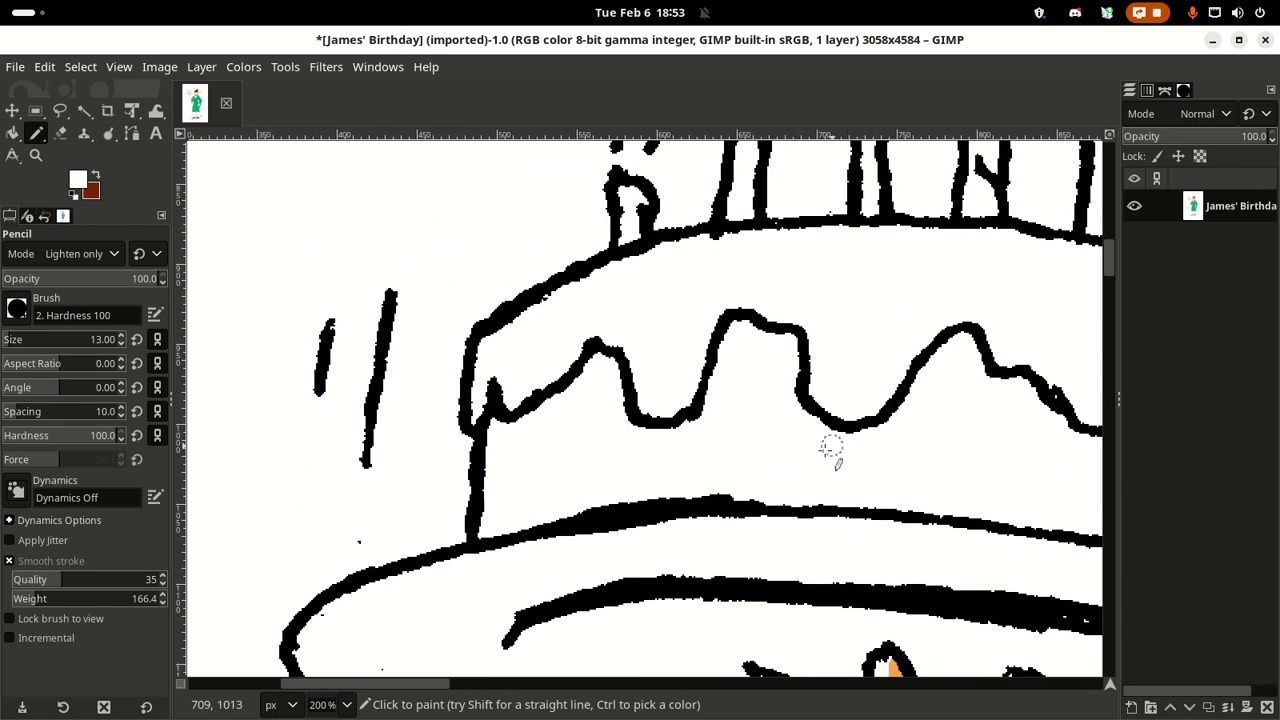
scroll(634, 240, "down", 9)
scroll(683, 223, "right", 1)
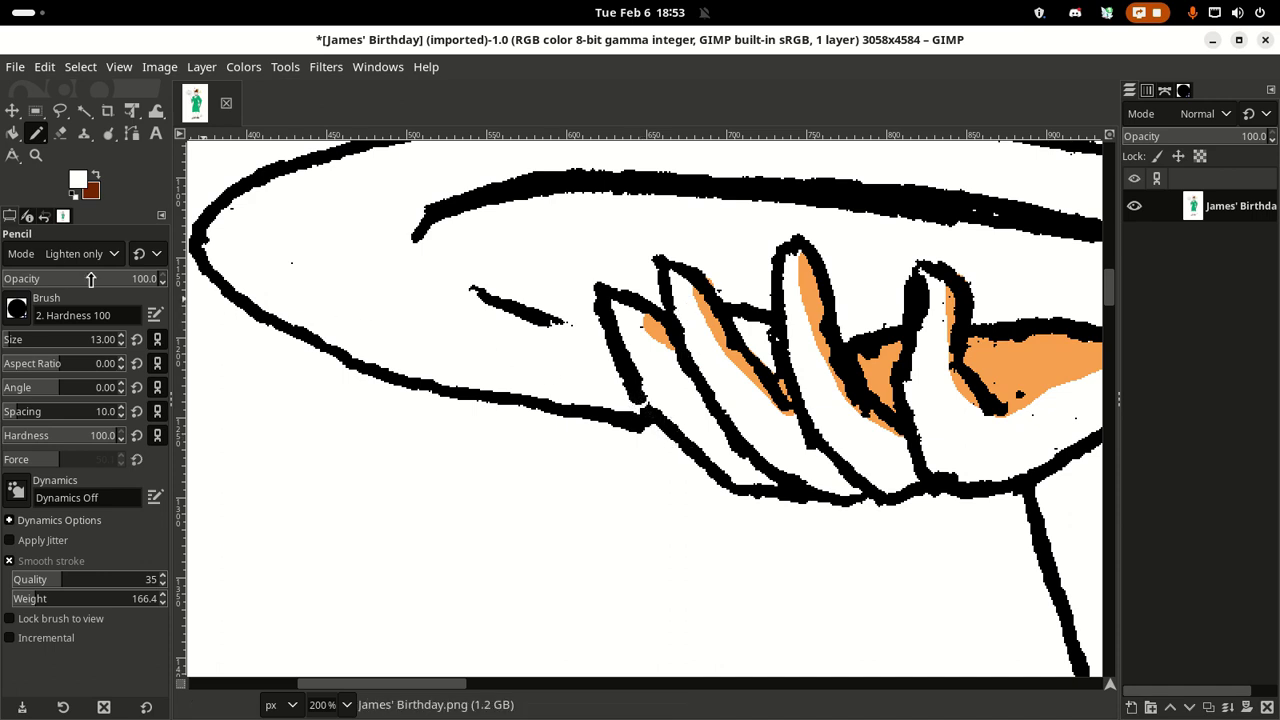
left_click(75, 193)
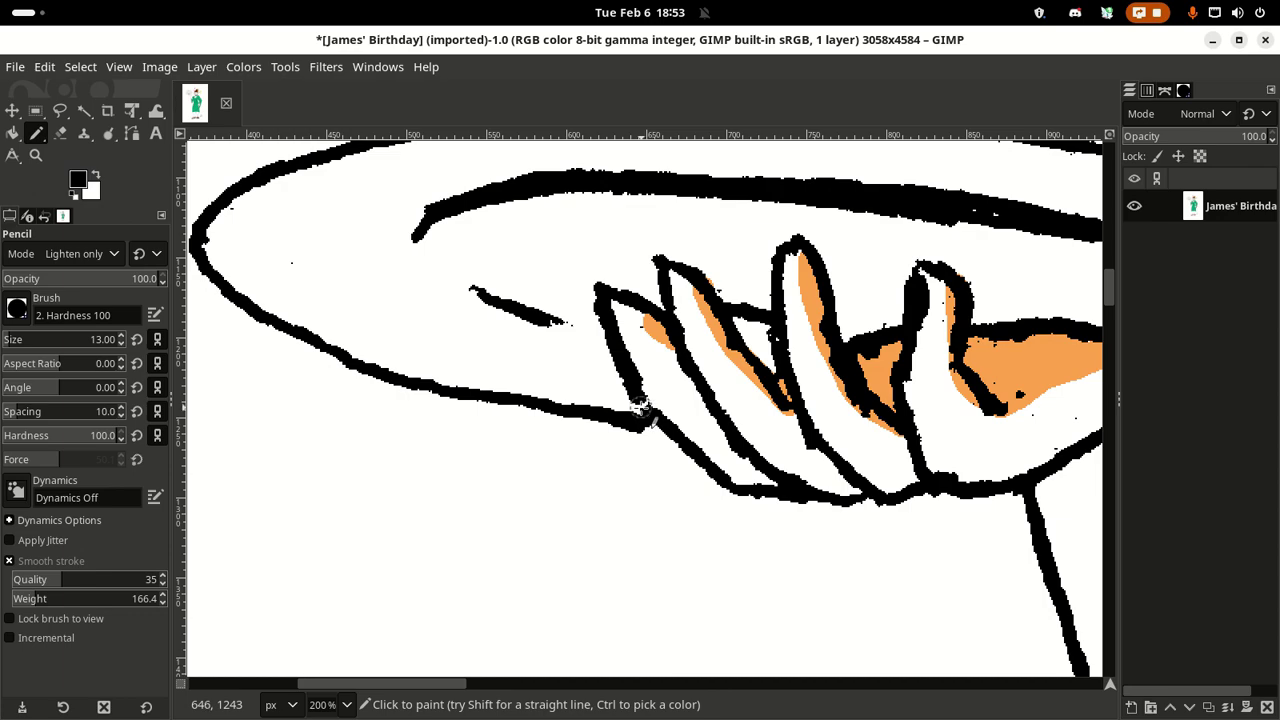
Step: Examine the icing, cake and plate outlines and the hand holding the plate
scroll(491, 380, "up", 7)
scroll(491, 380, "right", 3)
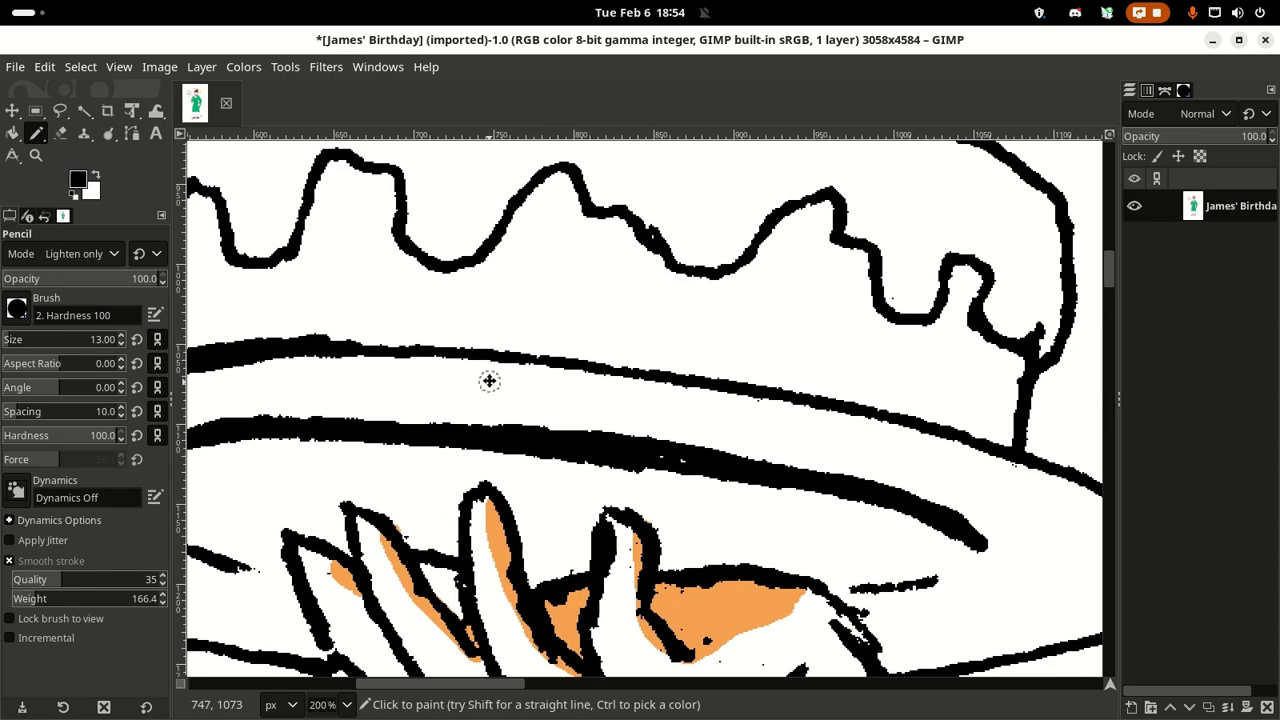
scroll(594, 426, "up", 3)
scroll(537, 366, "right", 2)
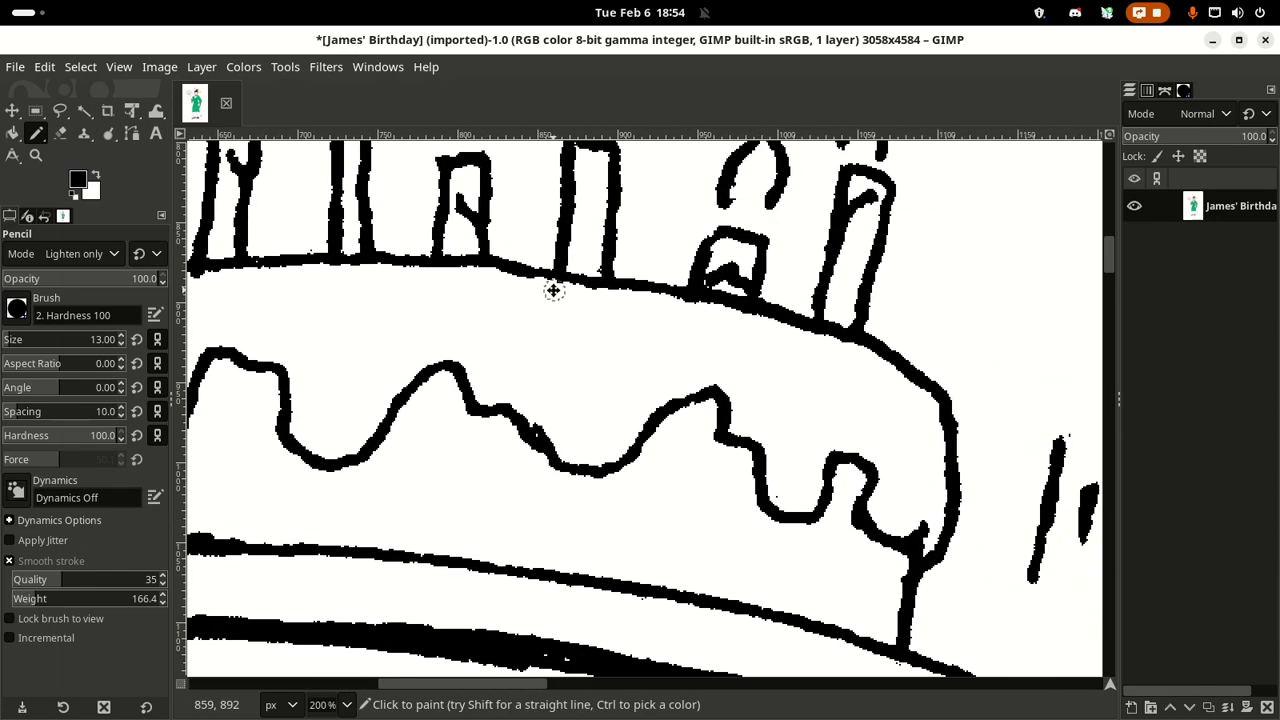
scroll(755, 375, "right", 4)
scroll(829, 429, "down", 2)
scroll(600, 450, "up", 2)
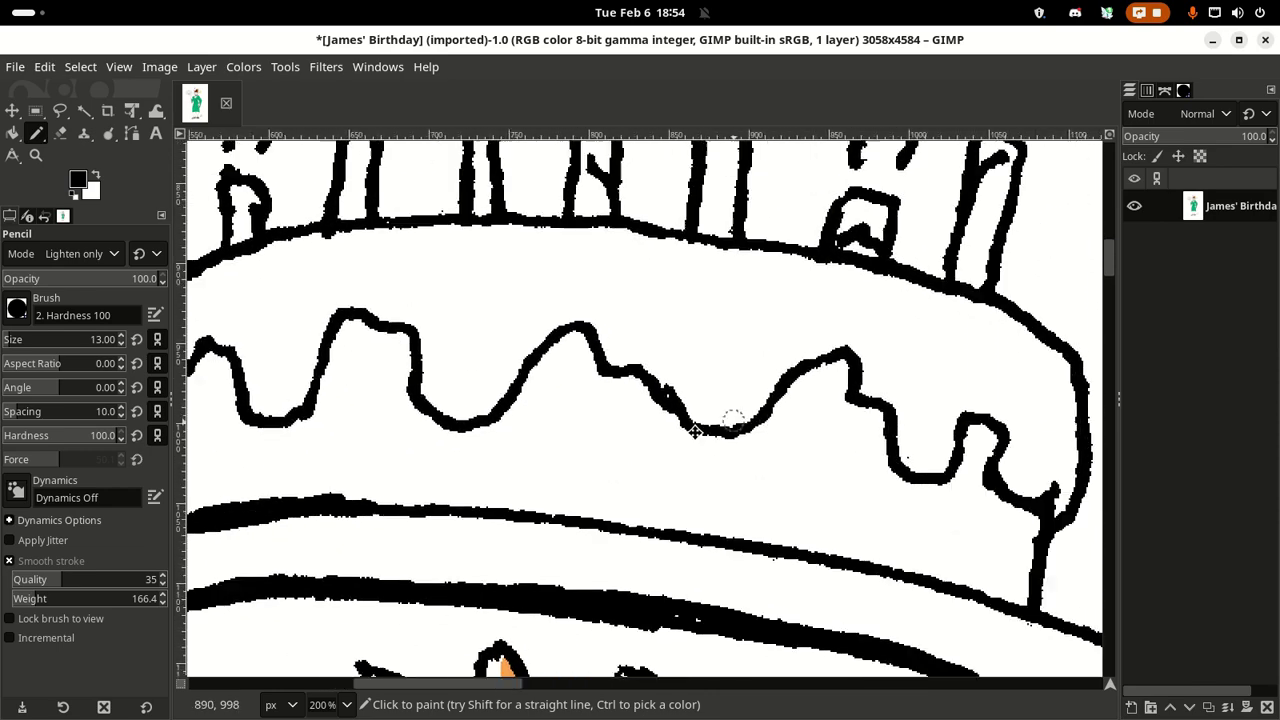
scroll(537, 468, "up", 2)
scroll(480, 491, "down", 4)
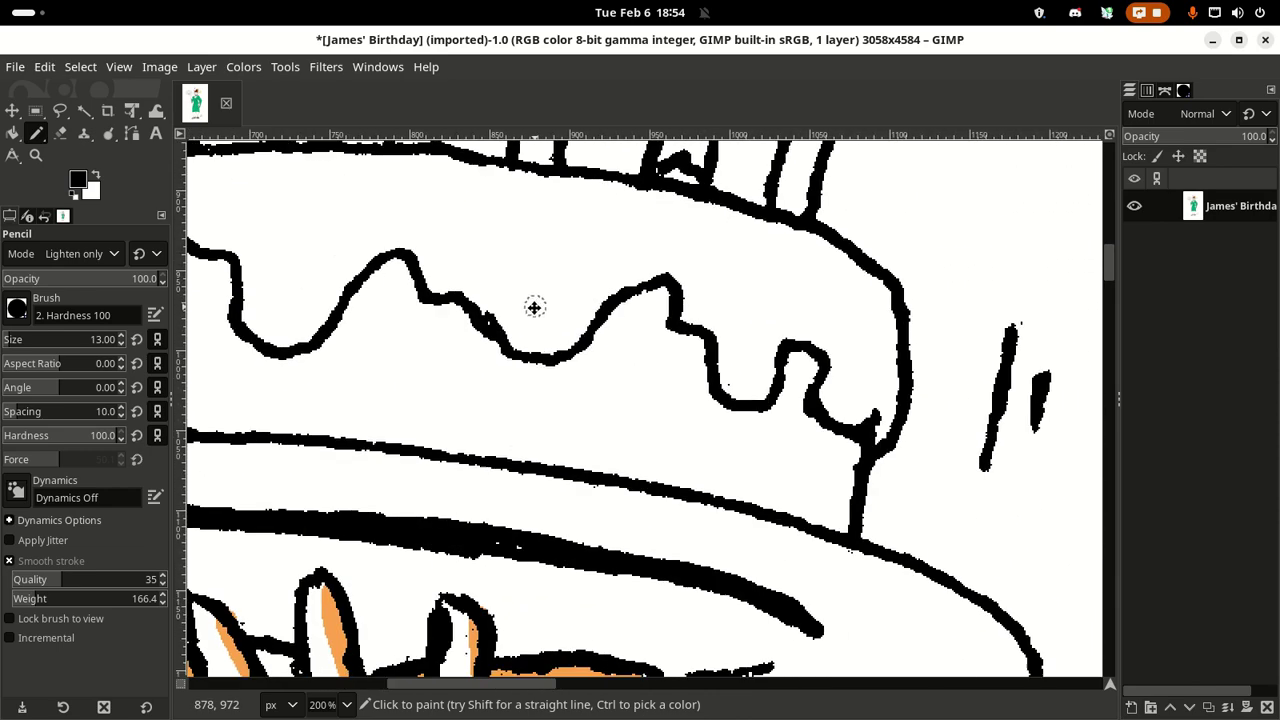
scroll(534, 306, "left", 4)
scroll(534, 306, "up", 1)
scroll(716, 405, "down", 1)
scroll(716, 405, "left", 1)
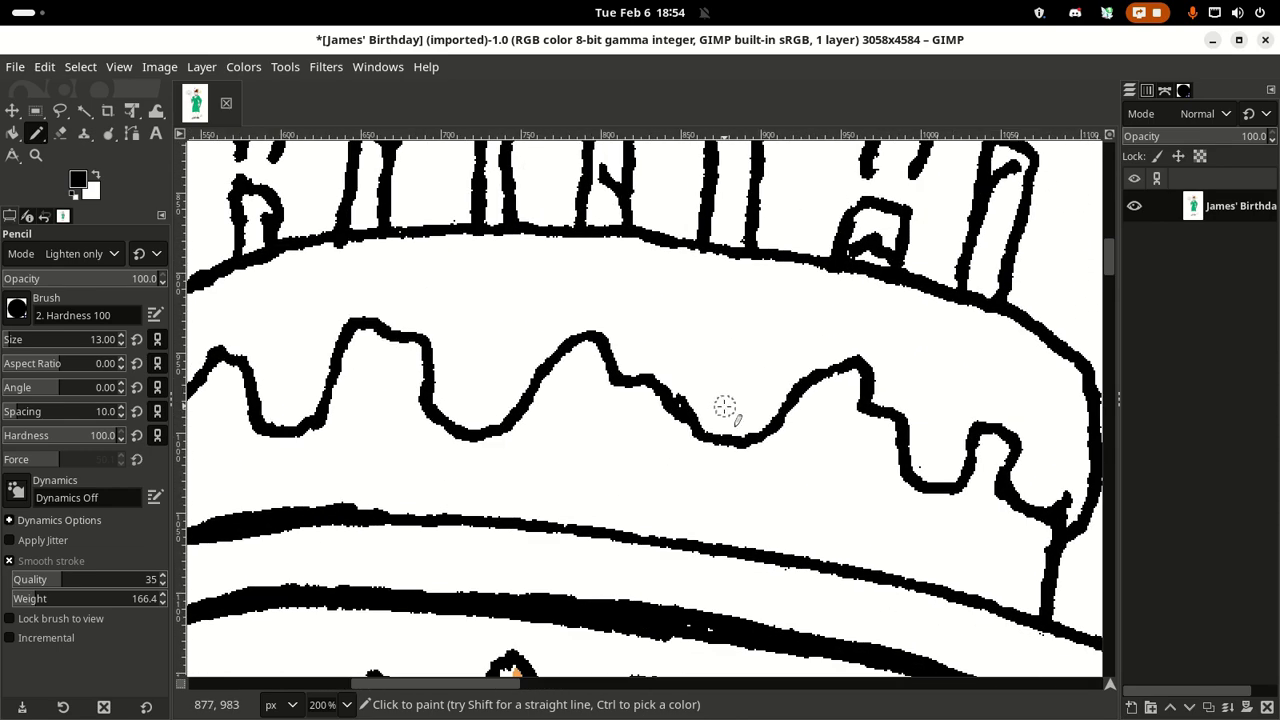
scroll(724, 406, "down", 2)
scroll(743, 376, "down", 3)
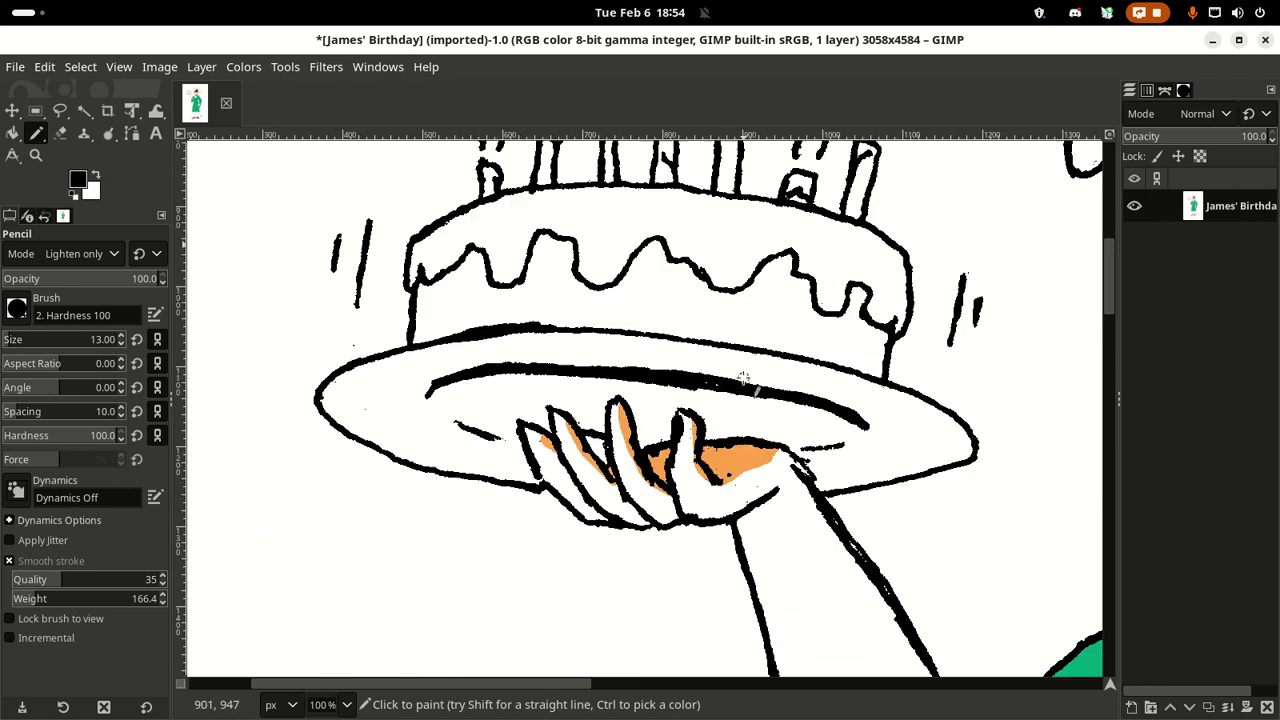
scroll(743, 378, "up", 3)
scroll(743, 377, "down", 5)
scroll(560, 500, "right", 8)
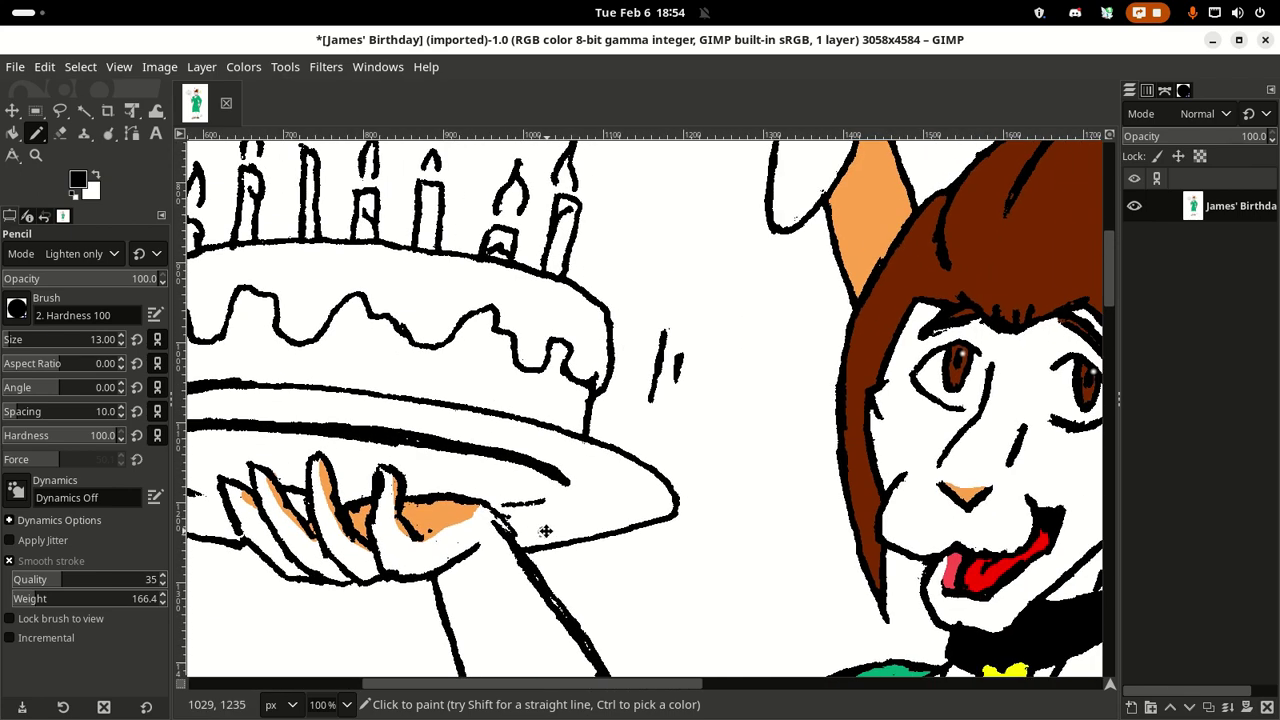
left_click_drag(579, 456, 671, 428)
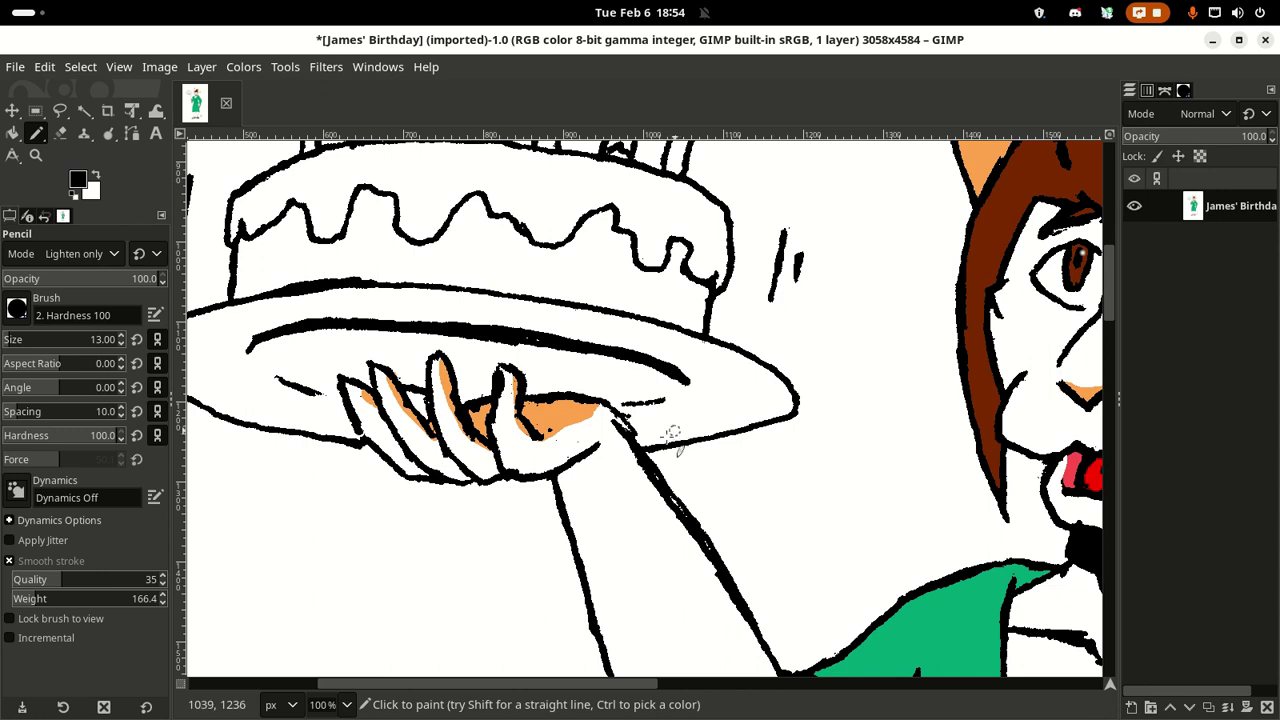
left_click(829, 688)
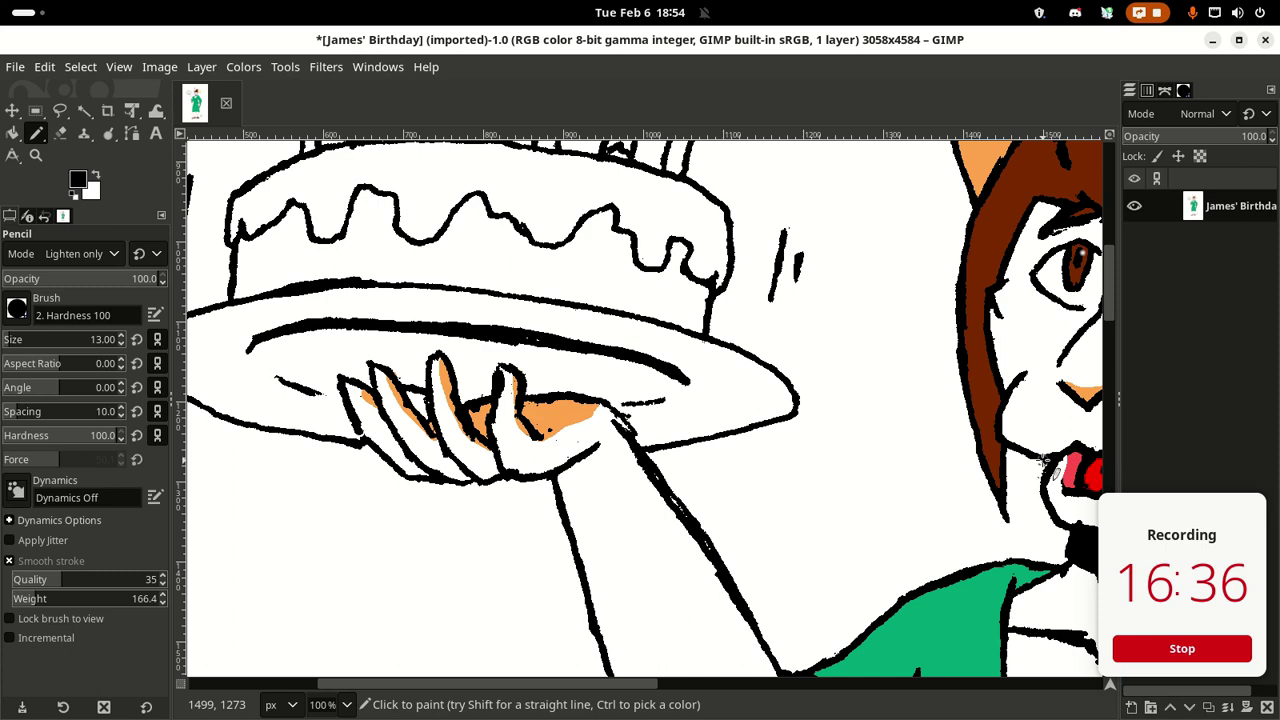
Step: Examine the drawing from the heart and candles down to the cake, plate and raised arm
scroll(786, 486, "up", 8)
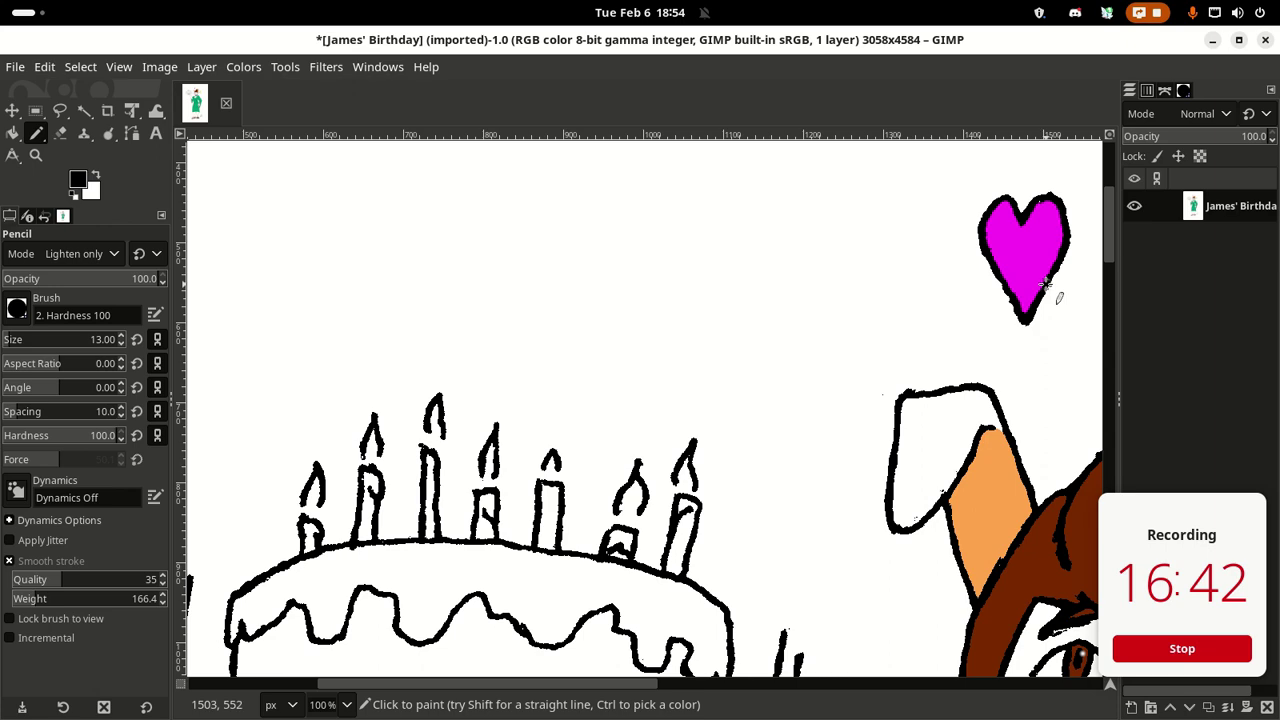
scroll(1045, 285, "down", 3)
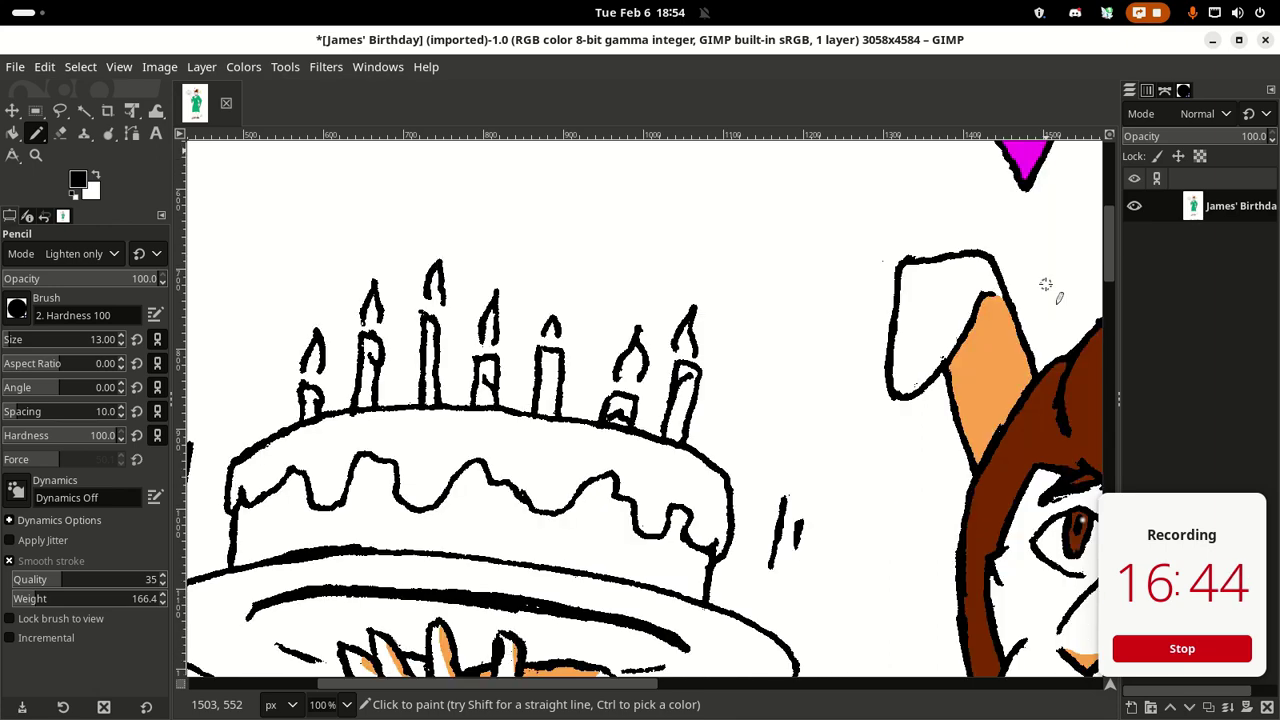
scroll(1045, 285, "up", 3)
scroll(1045, 285, "down", 6)
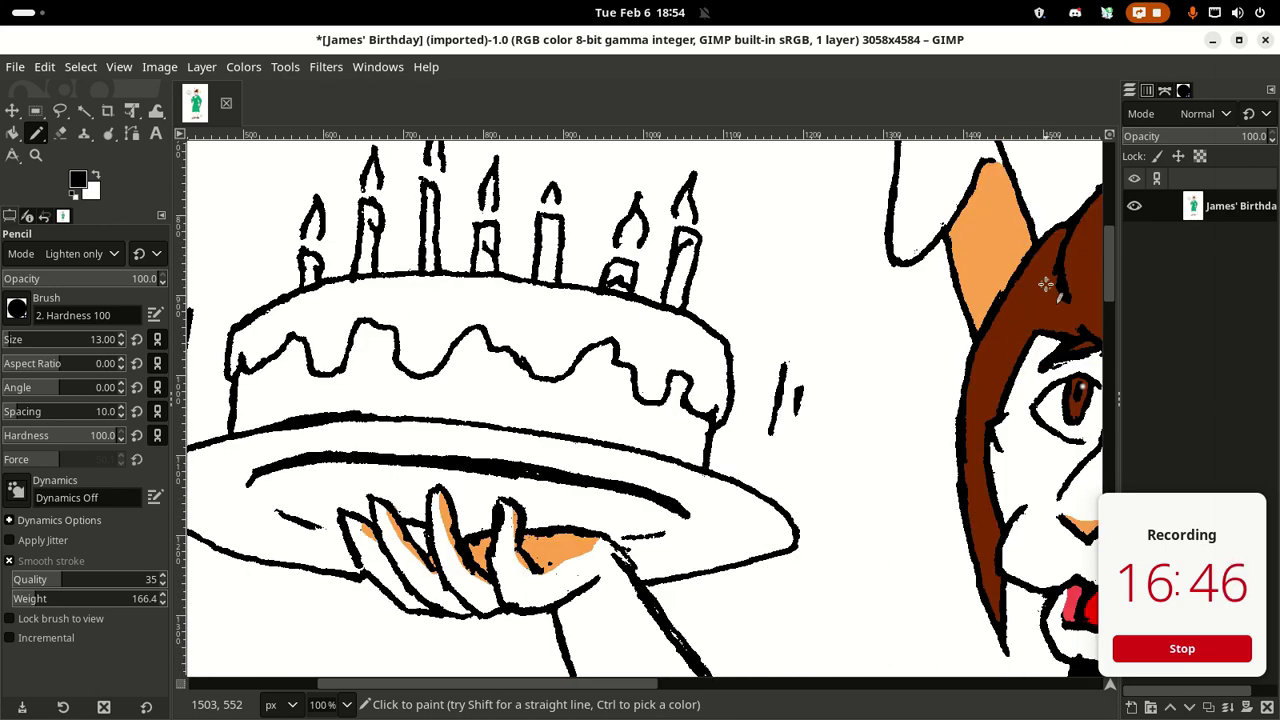
scroll(1045, 285, "up", 3)
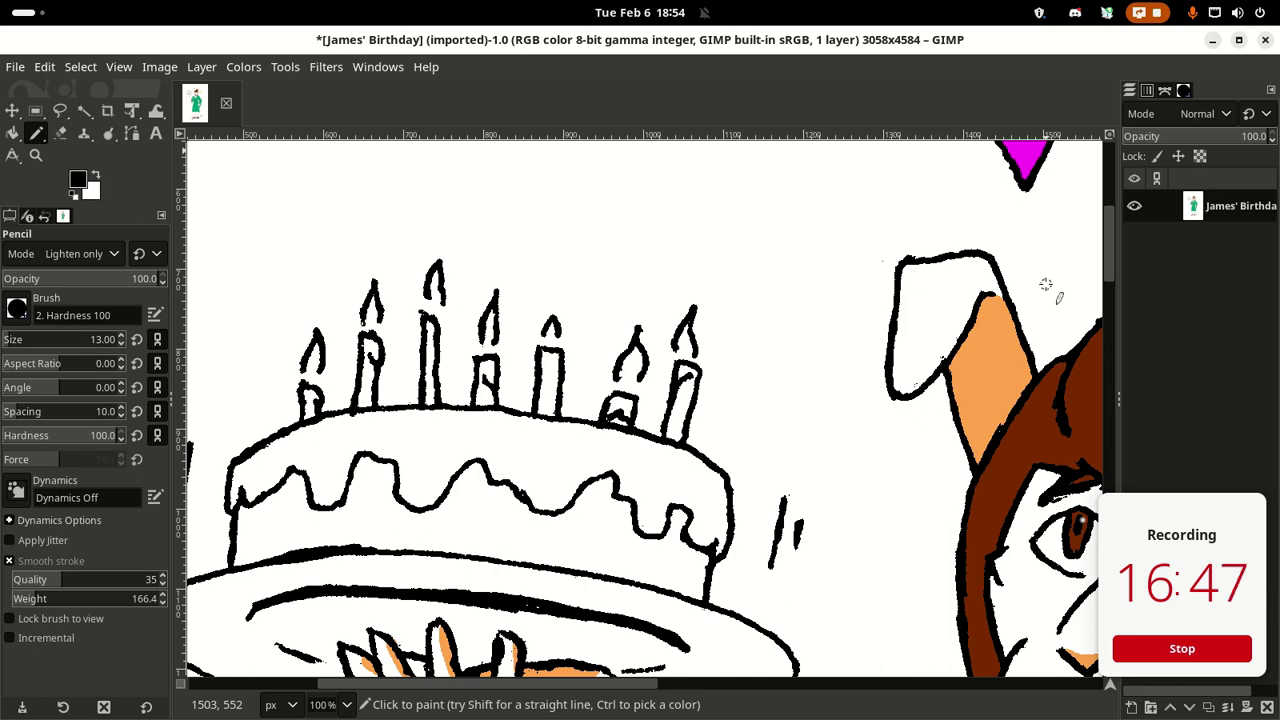
scroll(1045, 285, "down", 6)
scroll(890, 338, "down", 2)
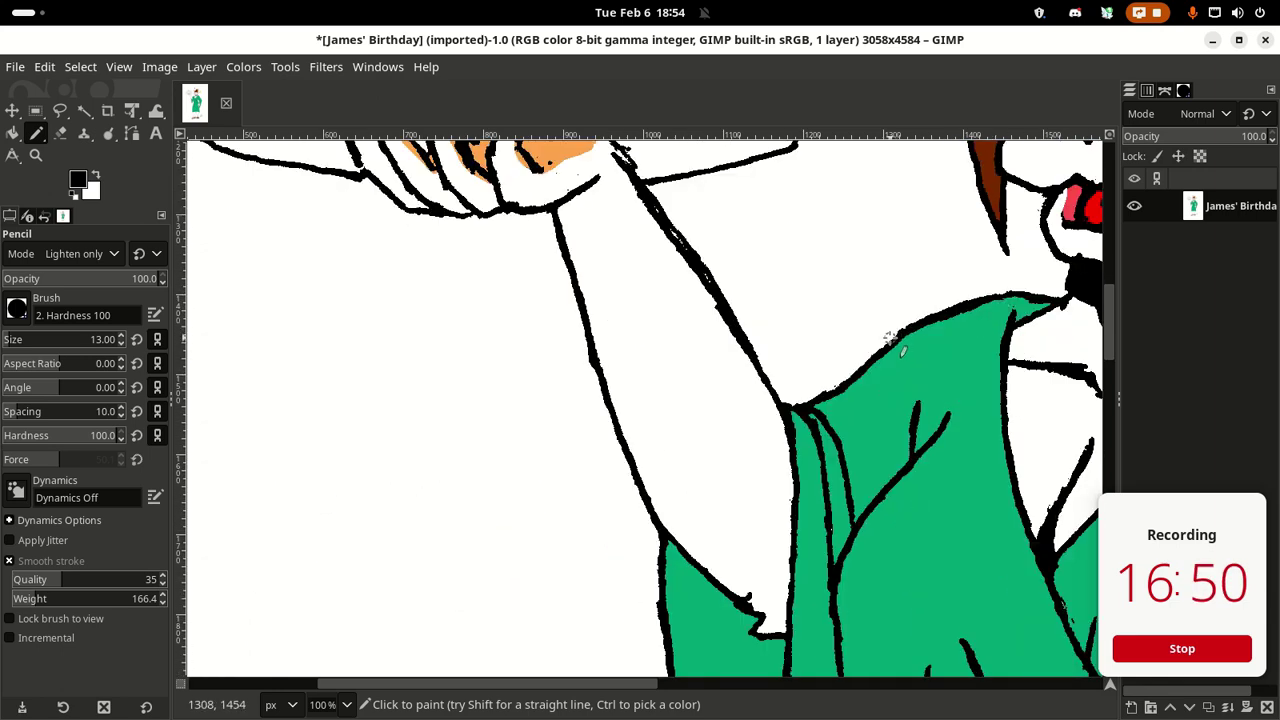
scroll(890, 338, "up", 8)
scroll(890, 338, "down", 3)
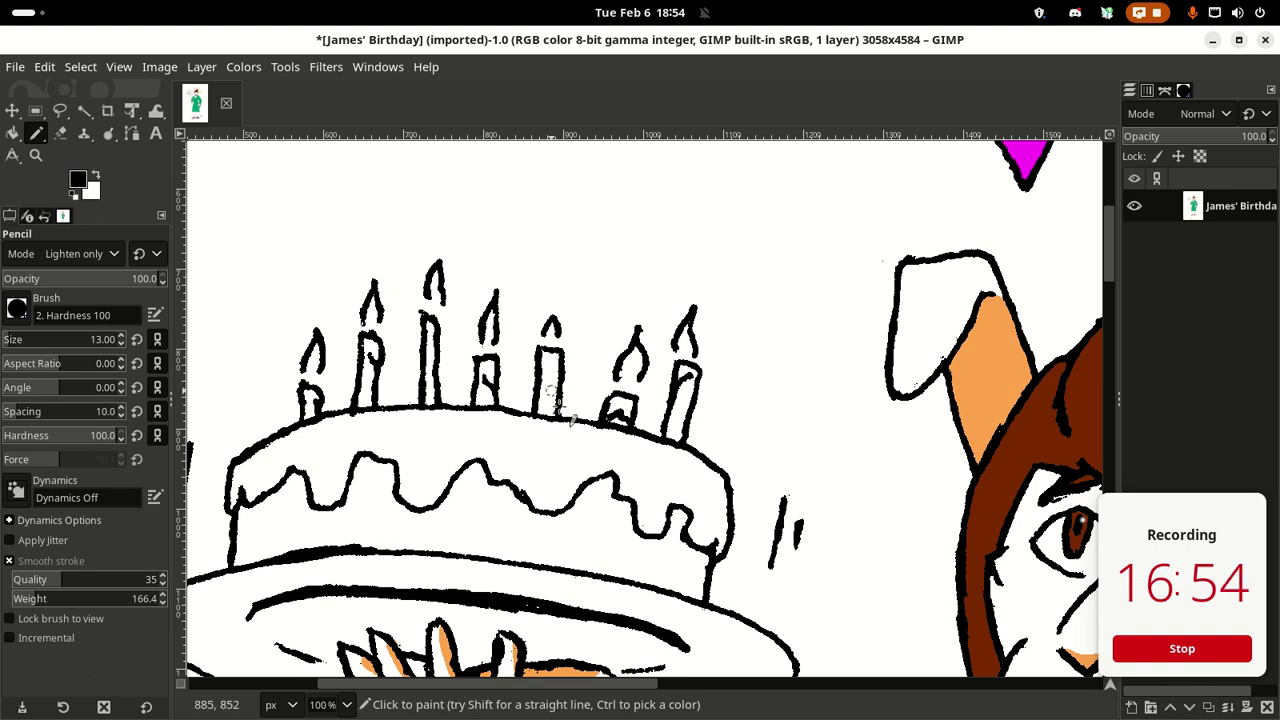
Step: Set the foreground color to dark red 7d0000 and bucket-fill the cake's side below the icing
left_click(78, 183)
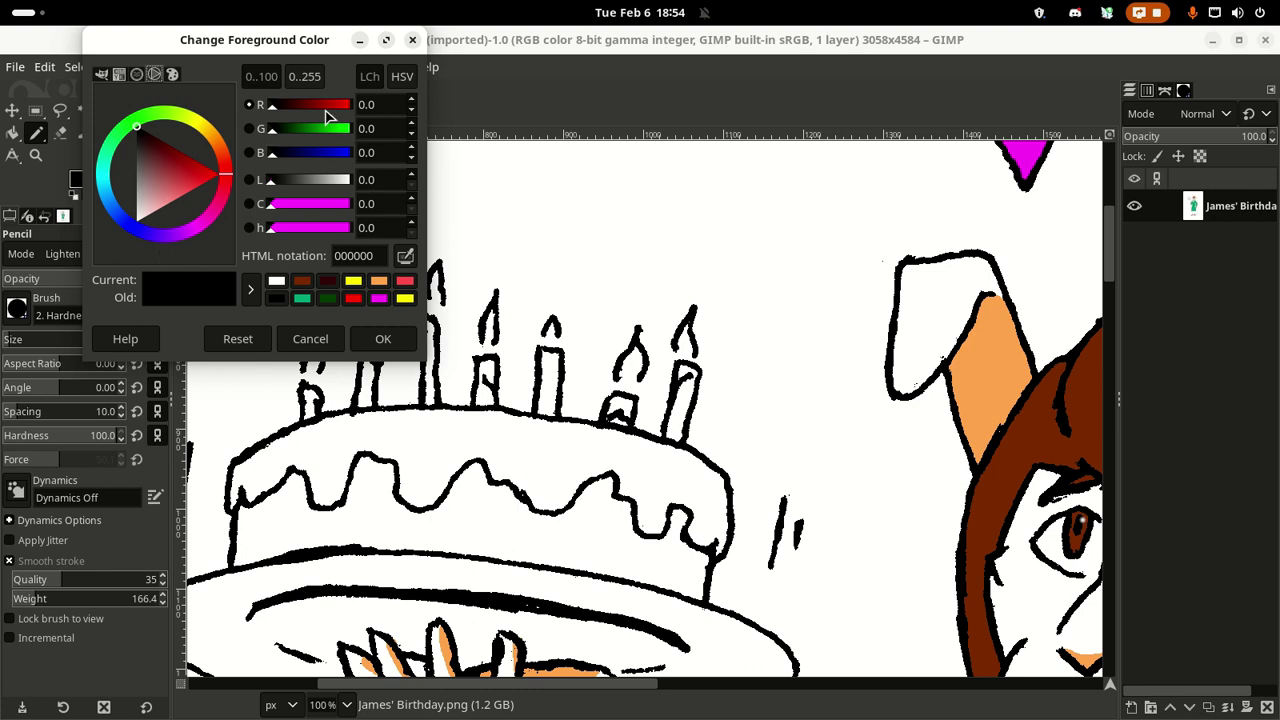
left_click_drag(309, 109, 272, 135)
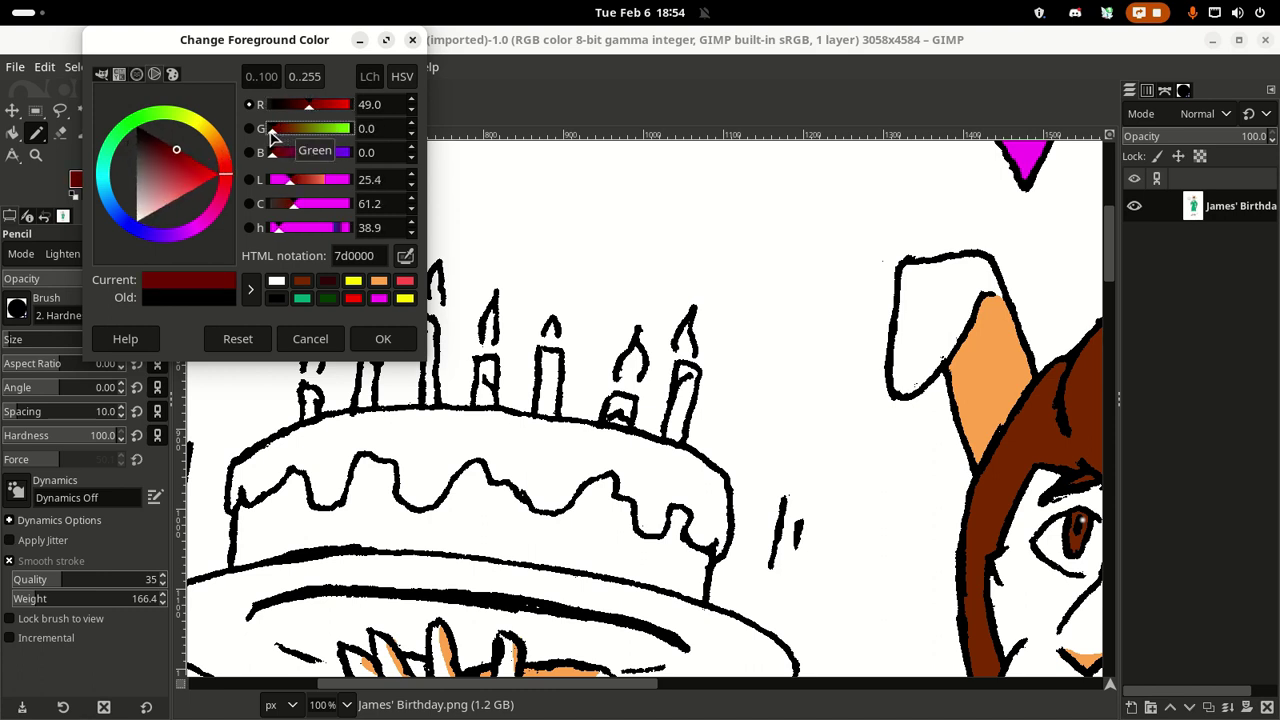
left_click(385, 342)
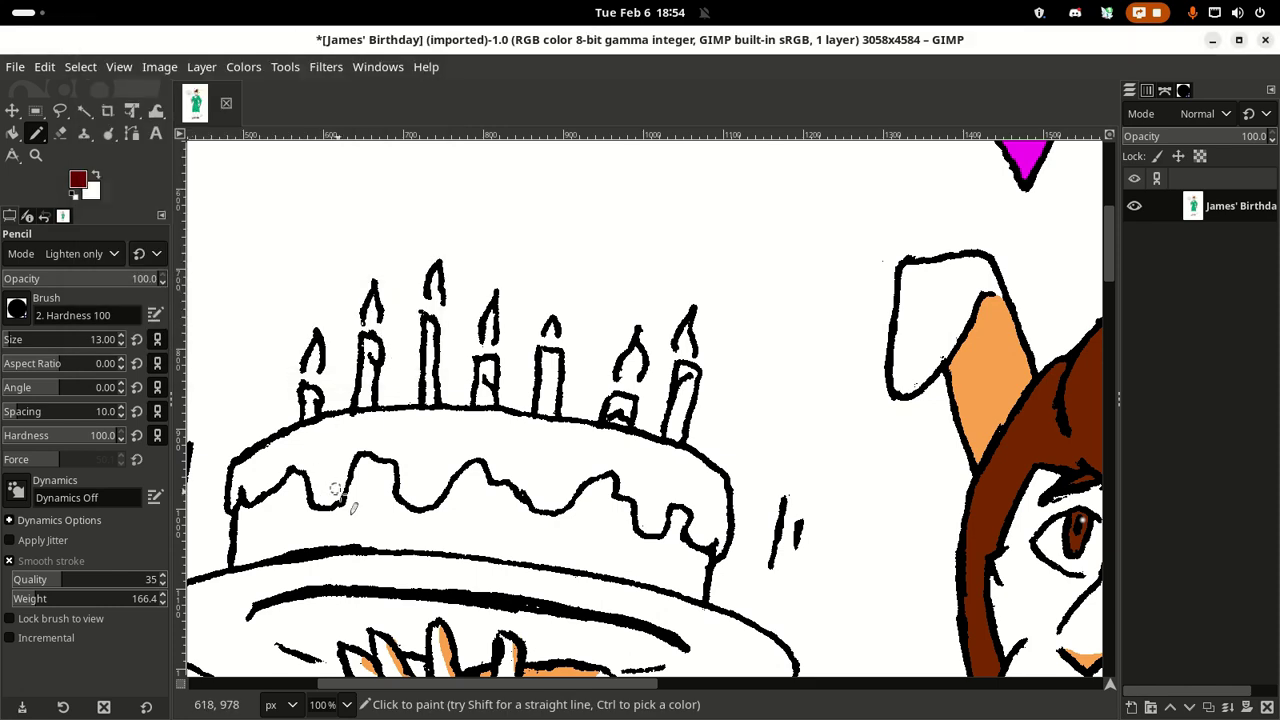
key("shift+b")
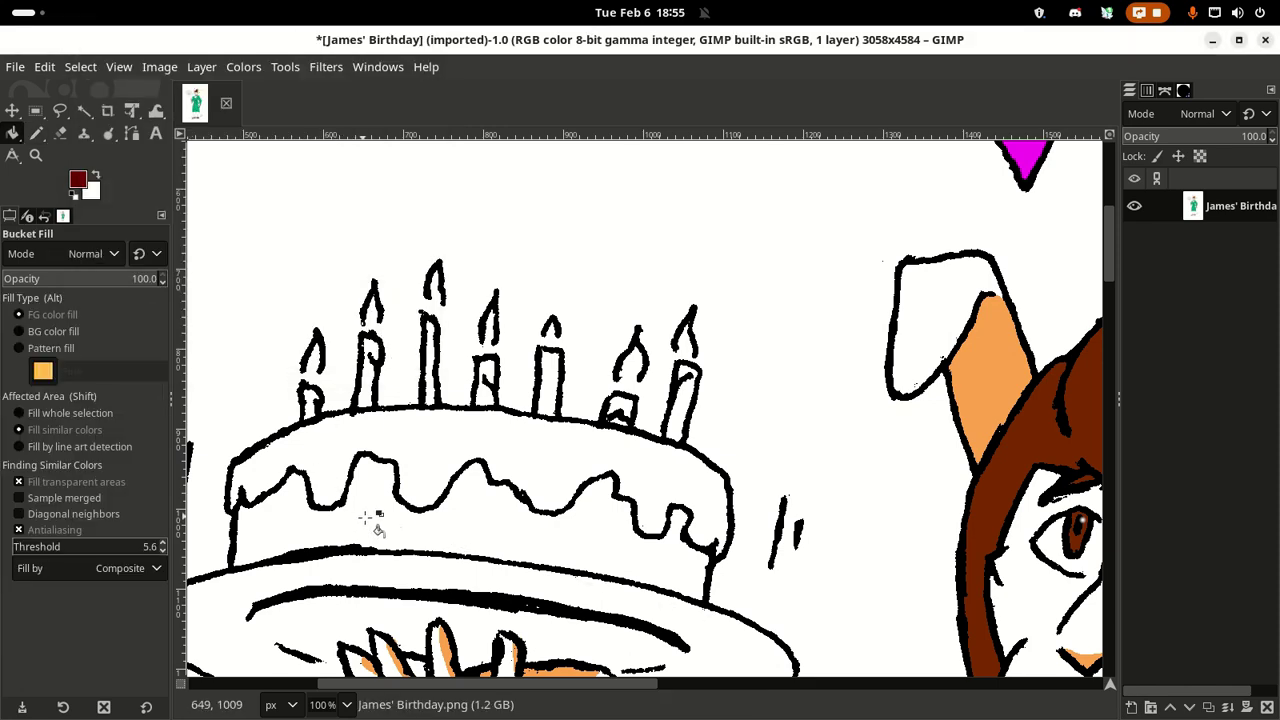
left_click(410, 535)
Step: Mix a dark brown foreground color (472000) and bucket-fill the cake's dripping icing with it
scroll(430, 480, "down", 2)
mouse_move(437, 464)
left_mouse_down()
mouse_move(506, 477)
mouse_move(540, 463)
mouse_move(551, 434)
mouse_move(524, 443)
mouse_move(503, 497)
left_mouse_up()
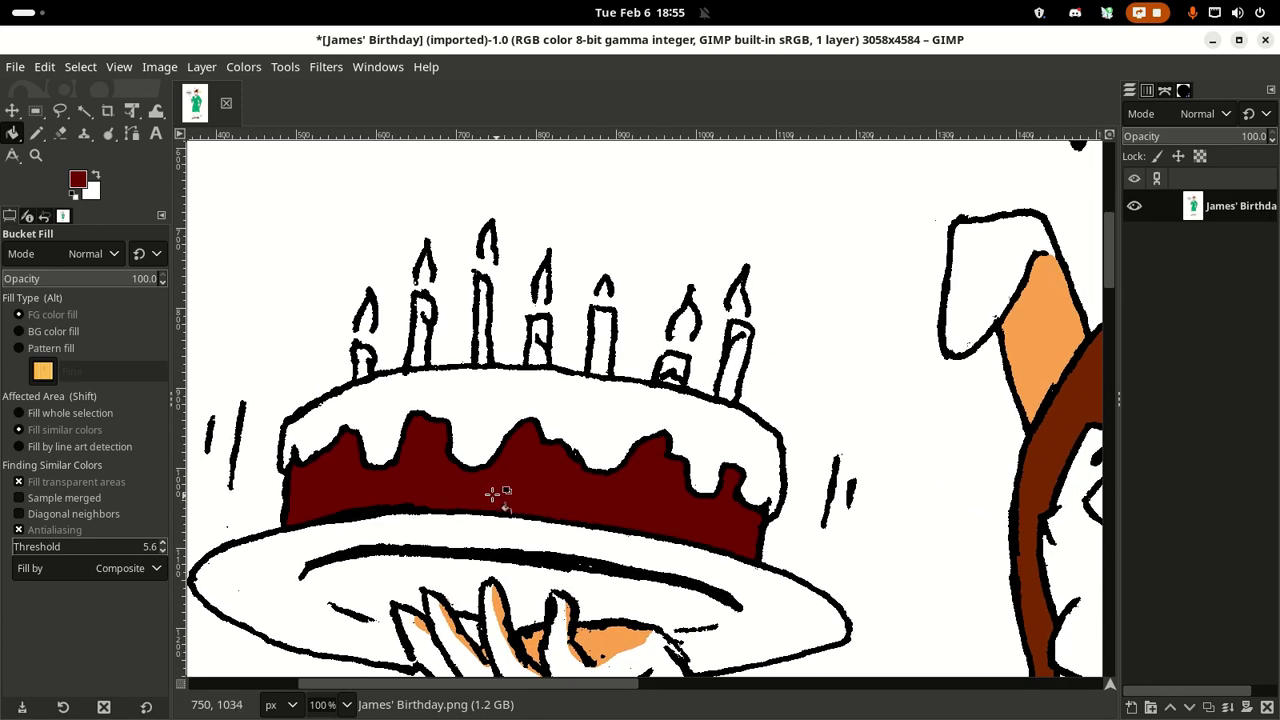
left_click(78, 182)
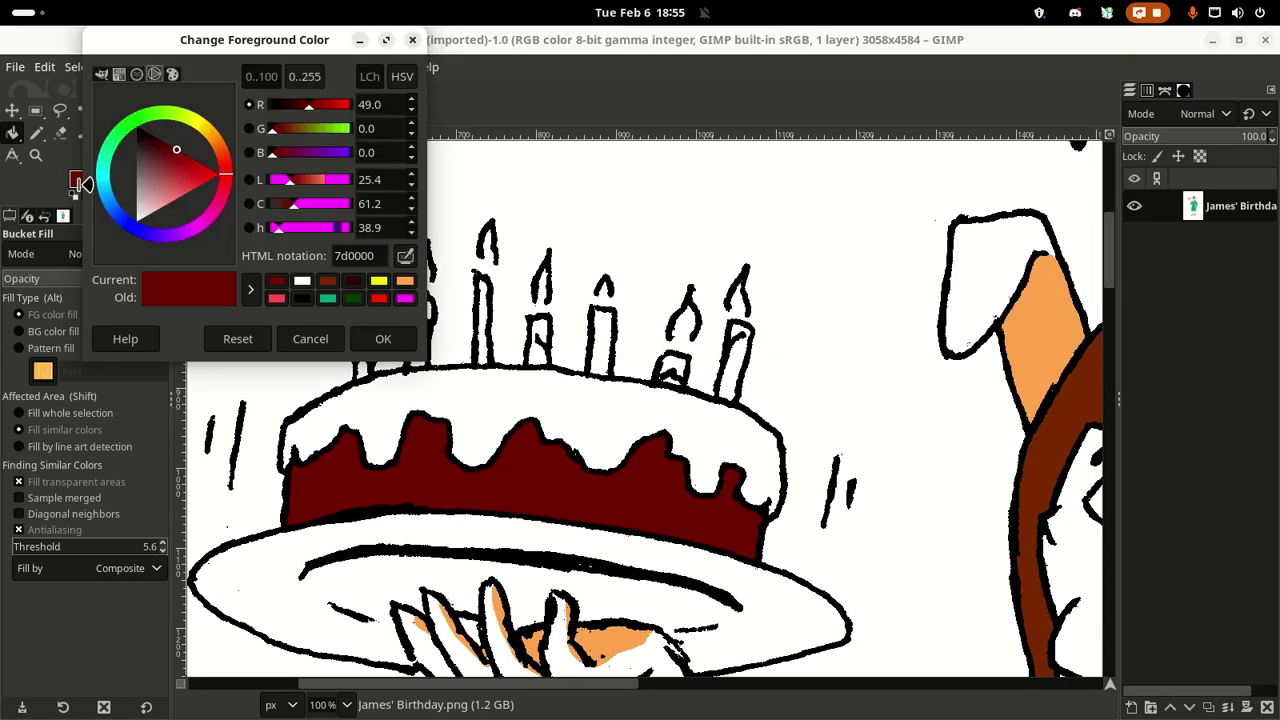
left_click_drag(288, 133, 291, 134)
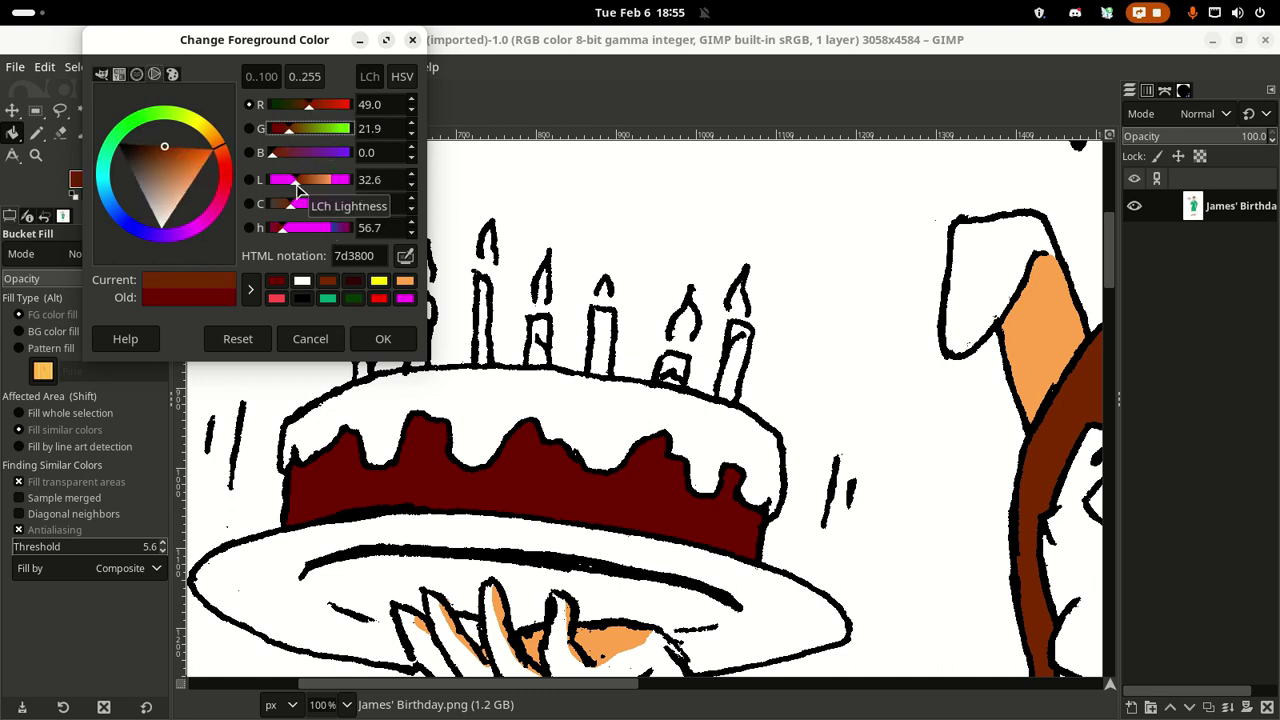
left_click_drag(296, 188, 286, 194)
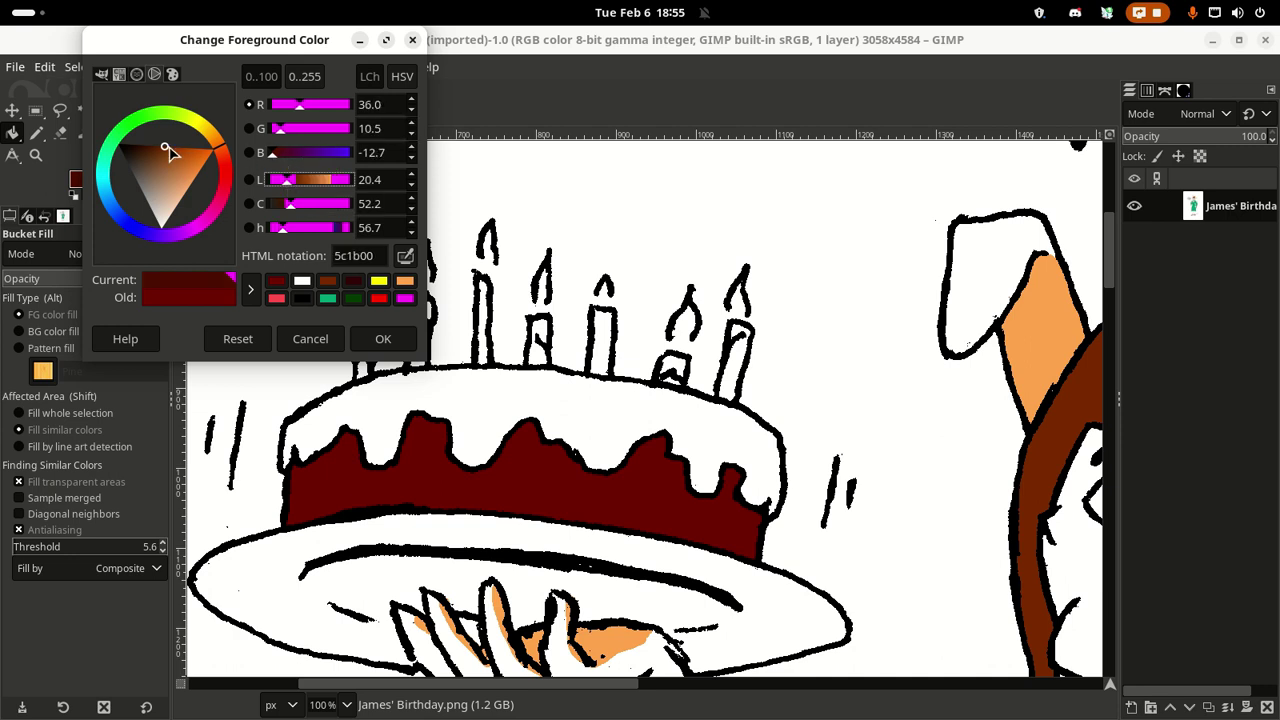
left_click_drag(161, 152, 146, 138)
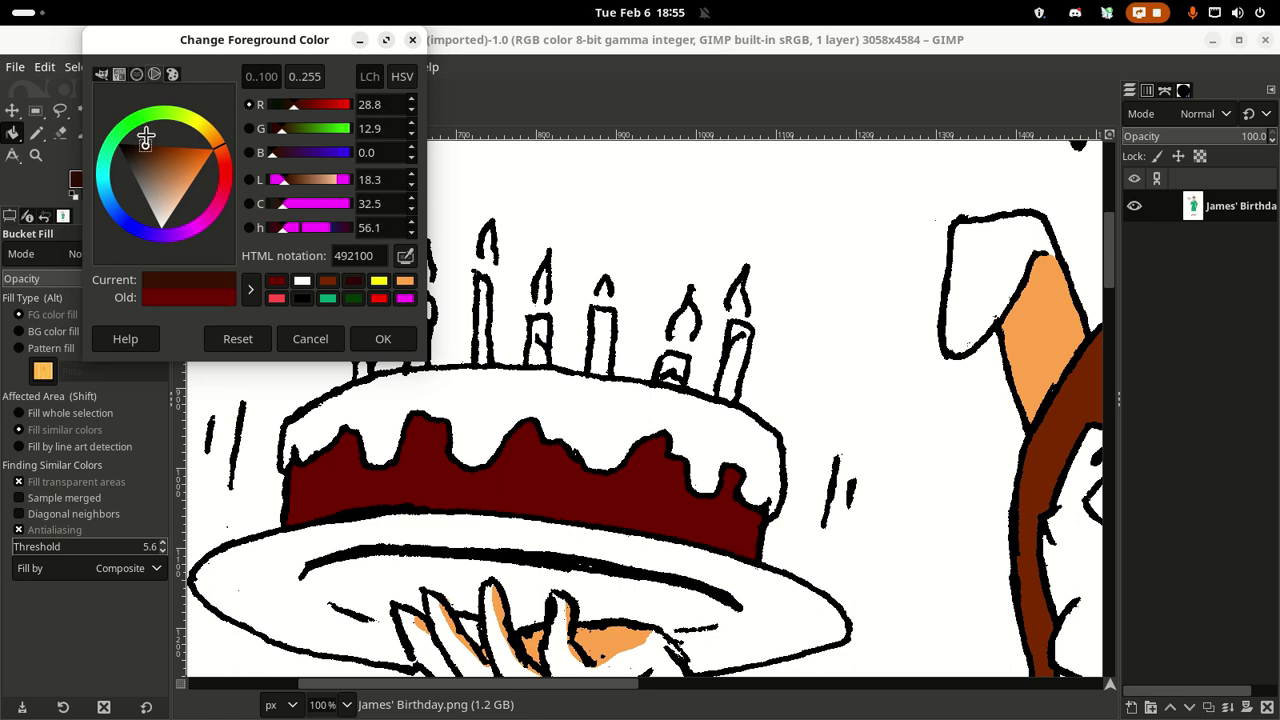
left_click(382, 339)
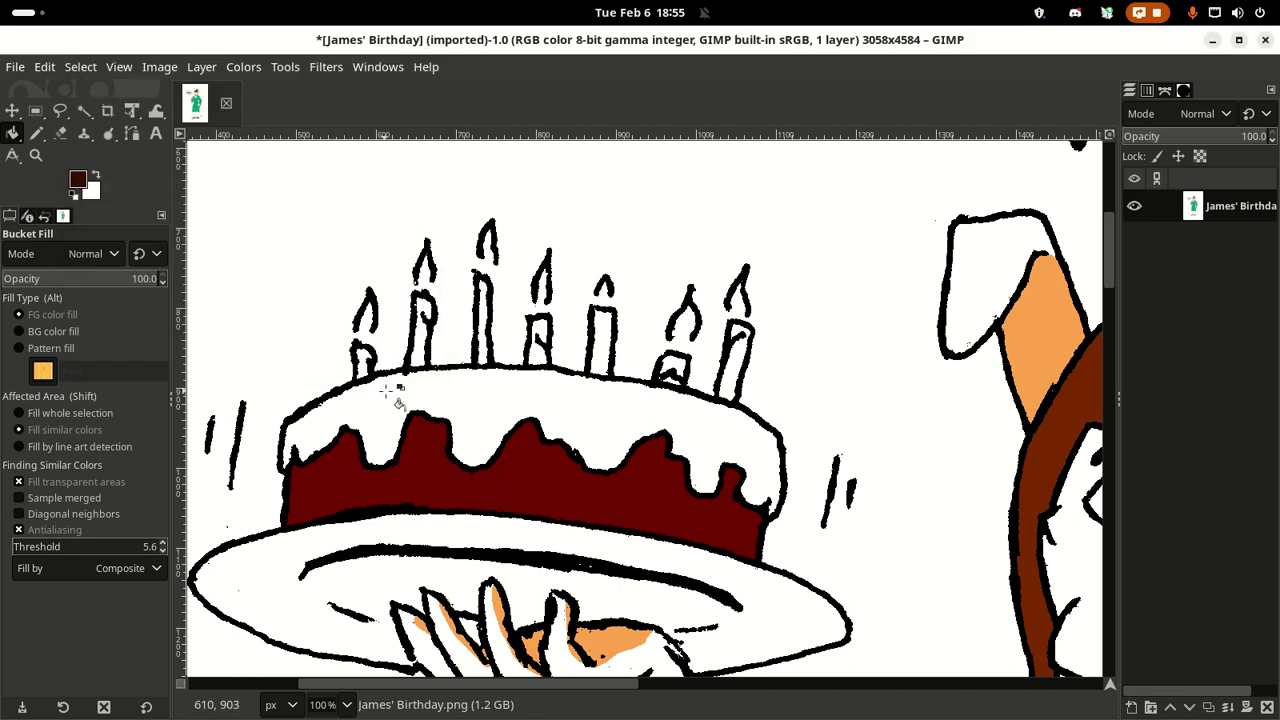
left_click(416, 400)
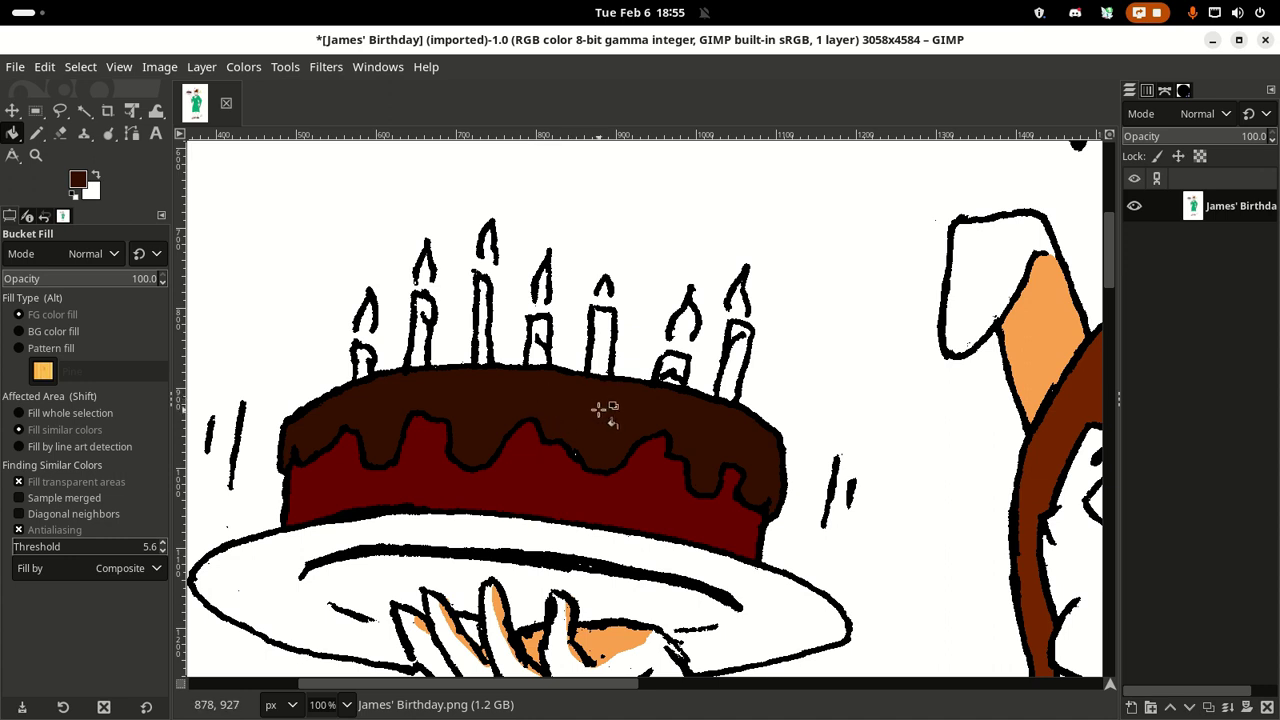
Step: Set the Pencil's paint mode to Darken only
key("n")
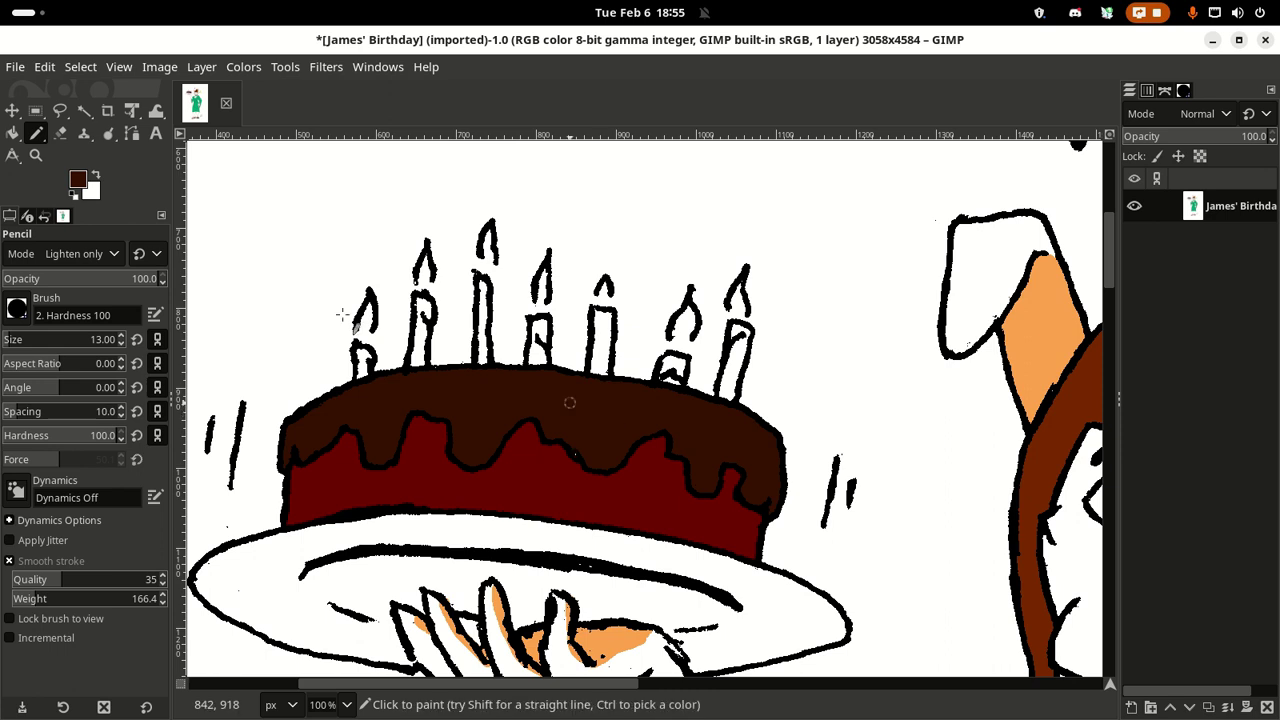
left_click(110, 254)
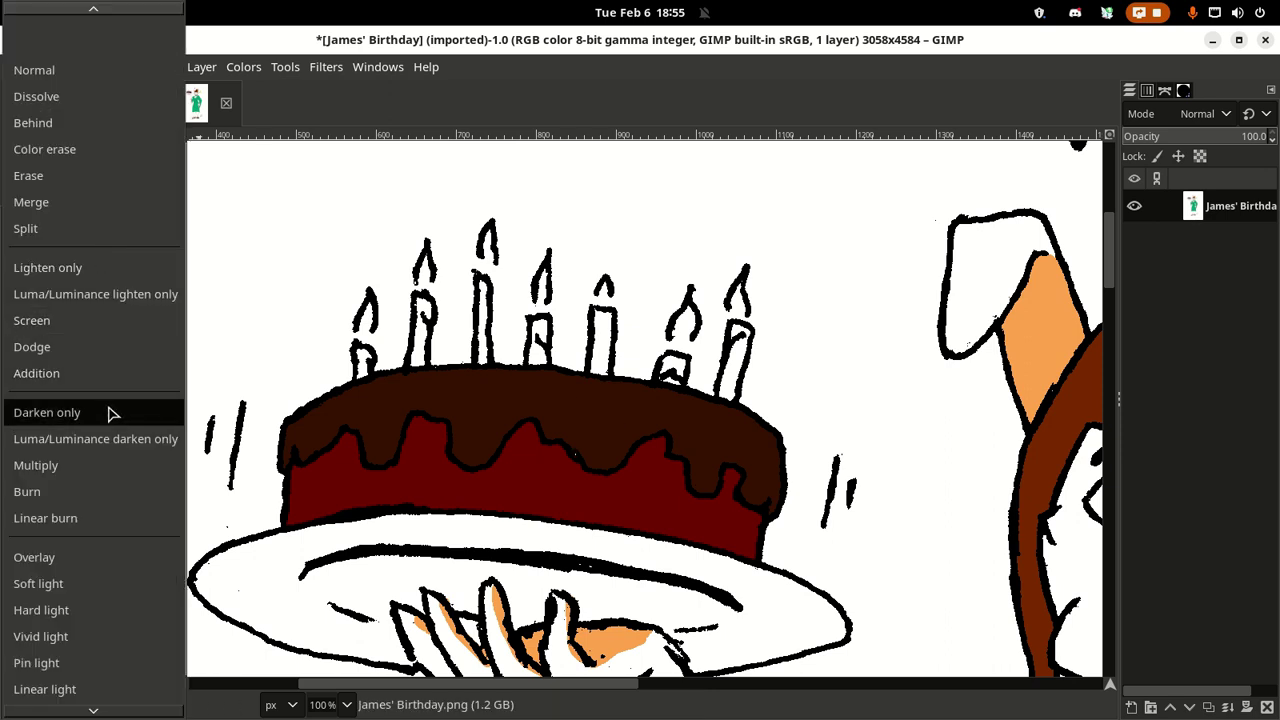
left_click(47, 412)
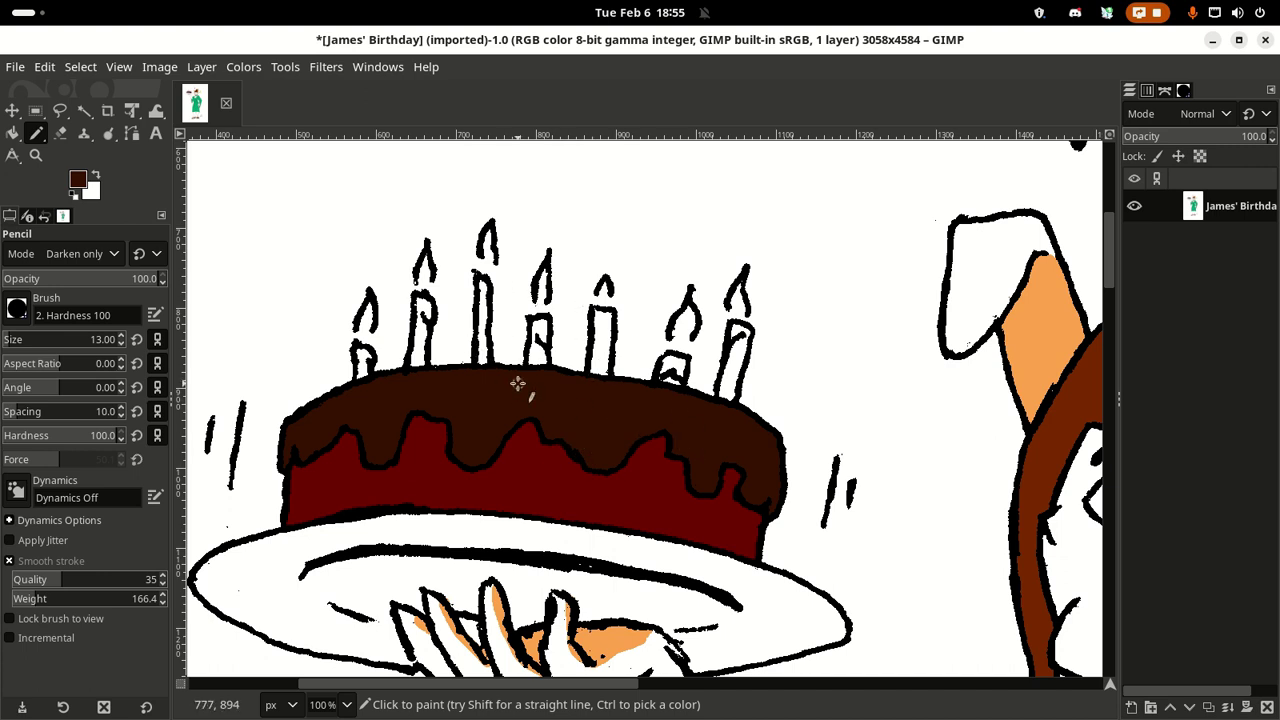
Step: Set the foreground color to orange ff7200 and bucket-fill the fifth candle from the left
left_click(80, 182)
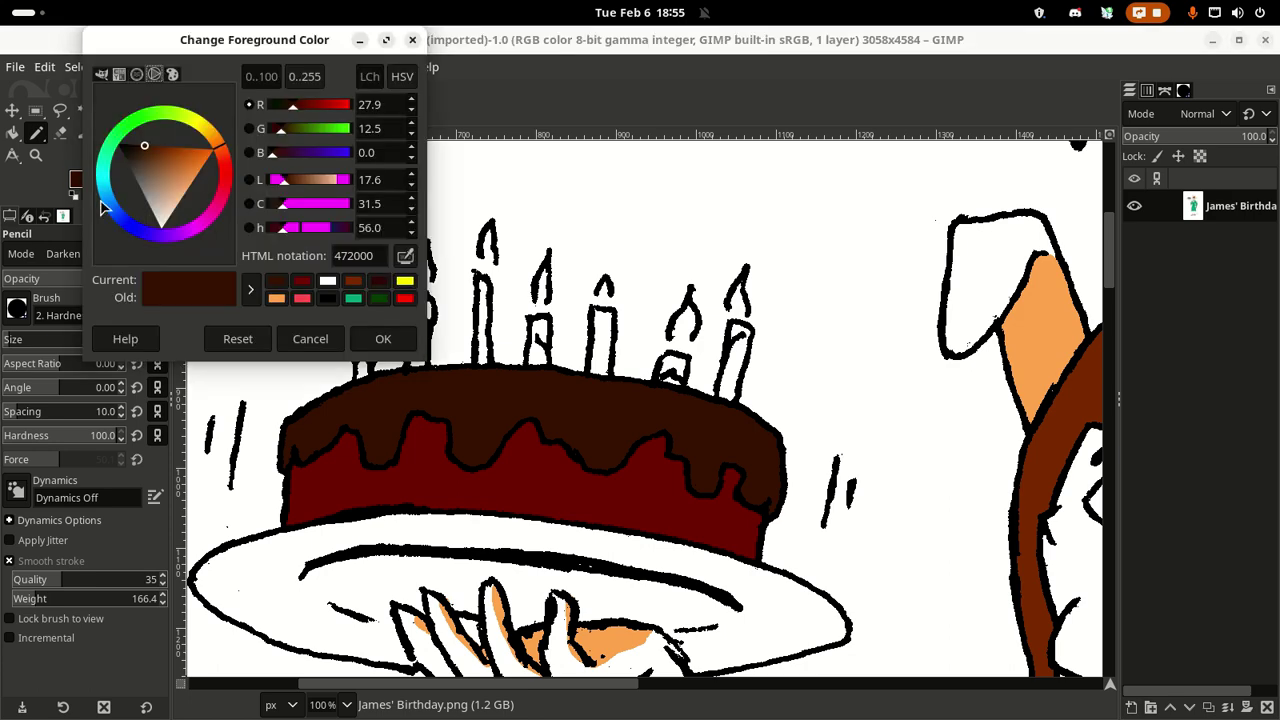
left_click_drag(208, 162, 236, 155)
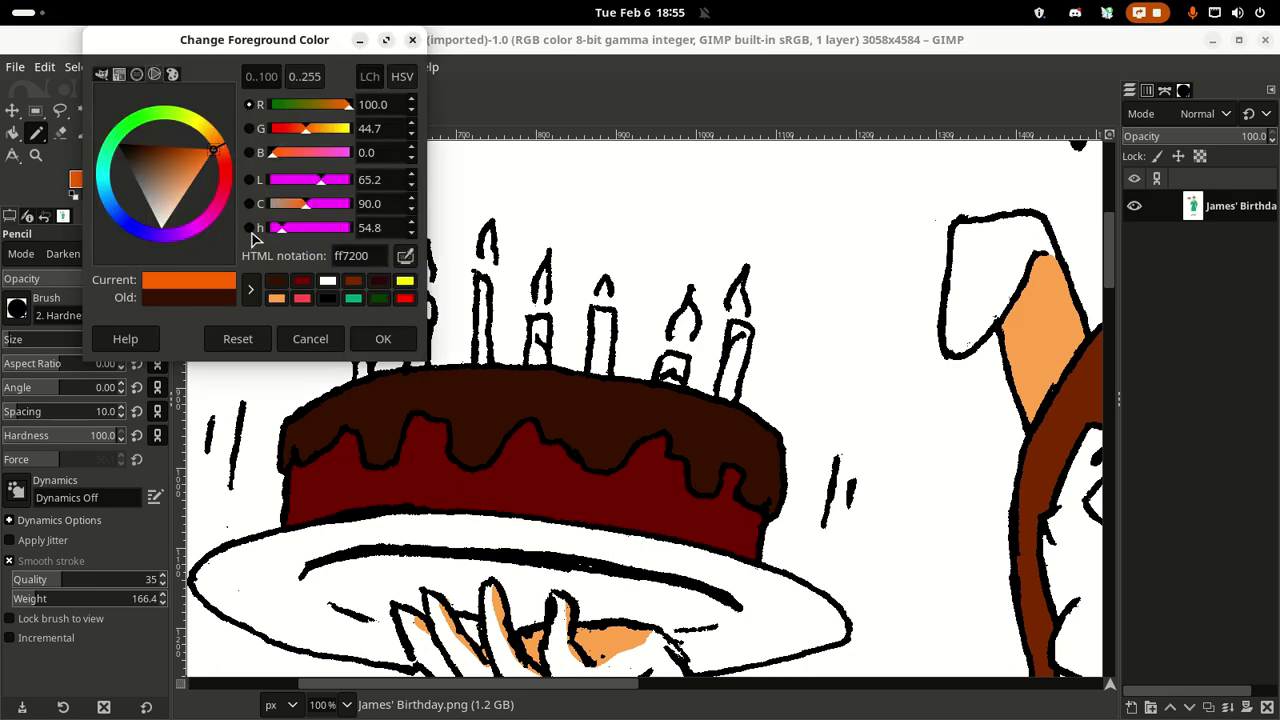
left_click(381, 343)
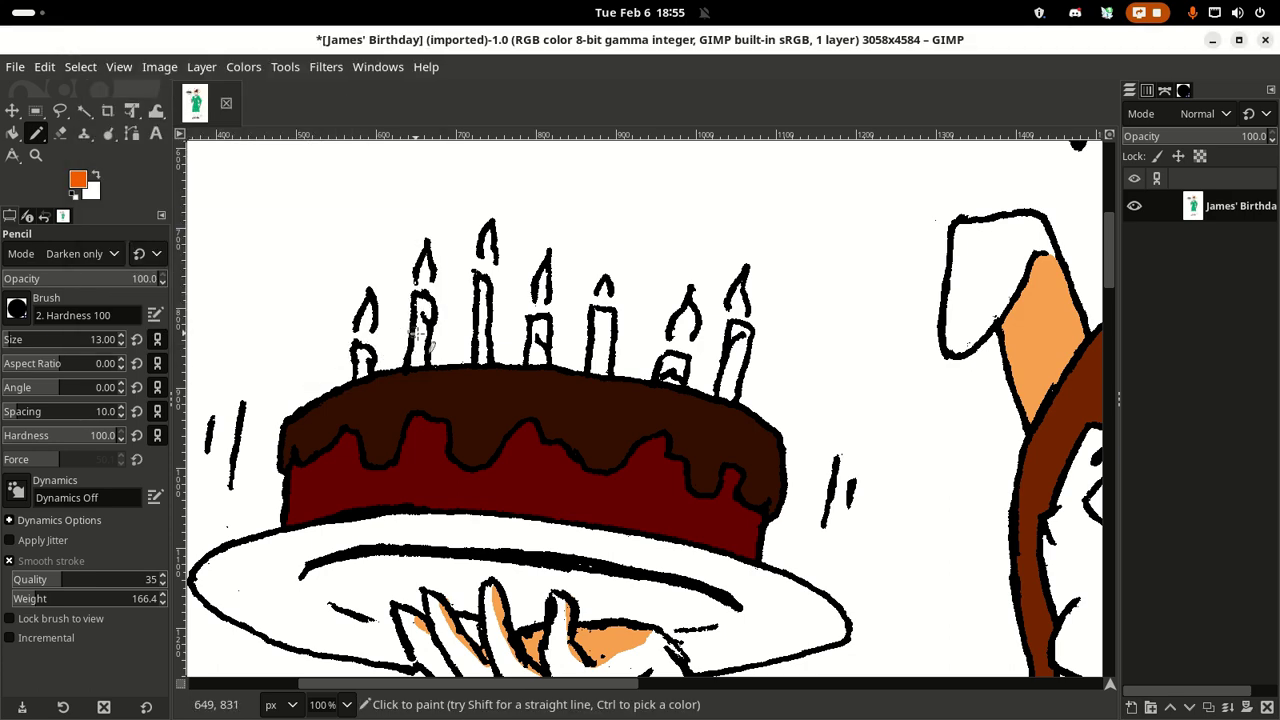
key("shift+b")
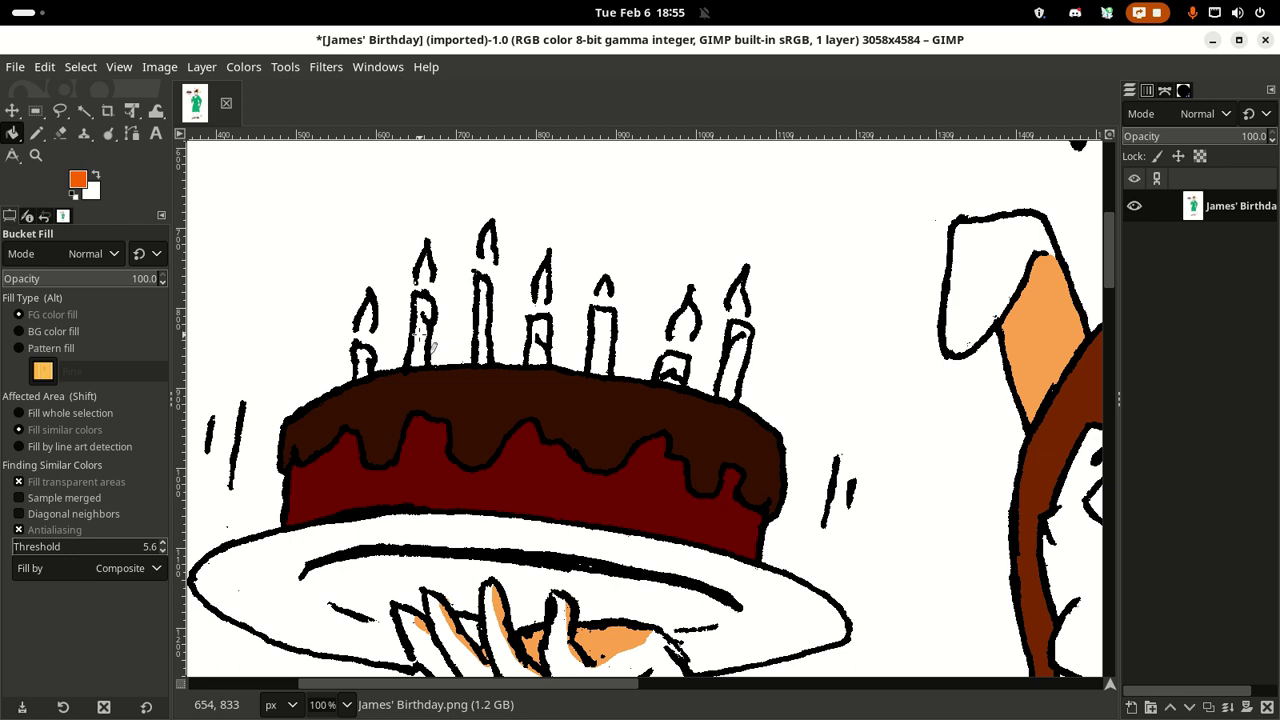
left_click(602, 346)
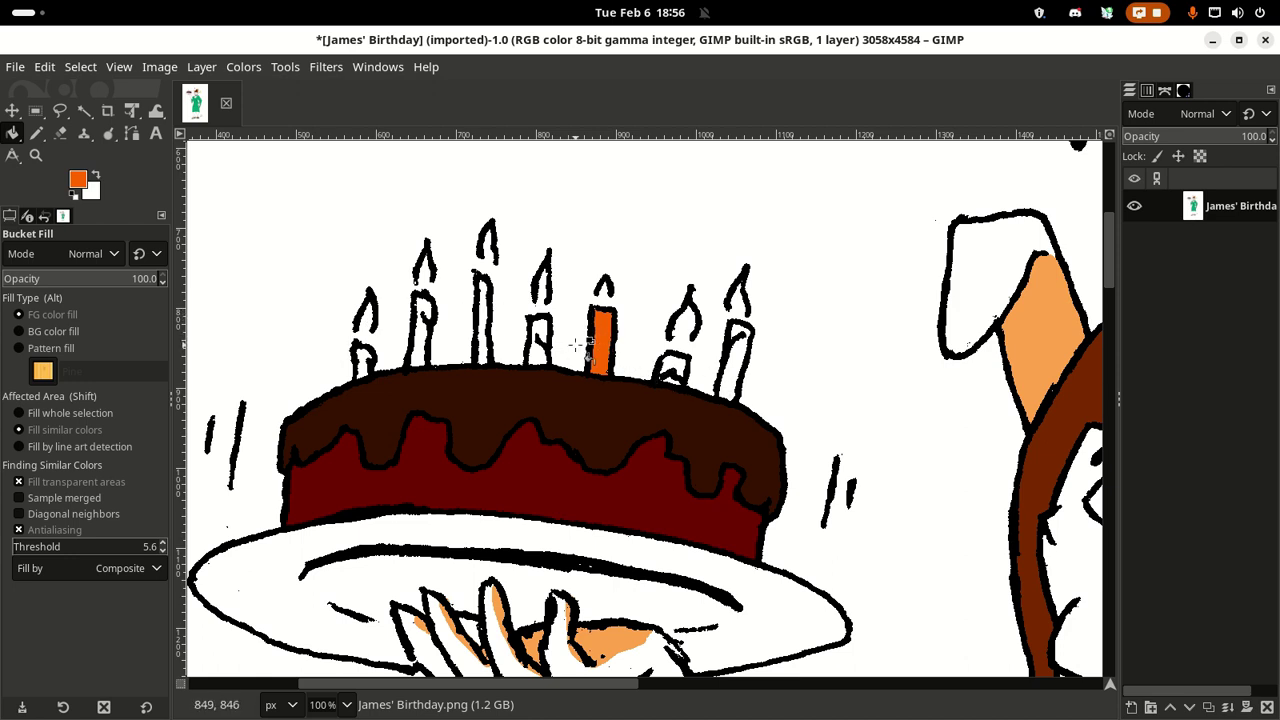
Step: Change the foreground color to yellow fffd00 and bucket-fill the fourth candle from the left
left_click(80, 181)
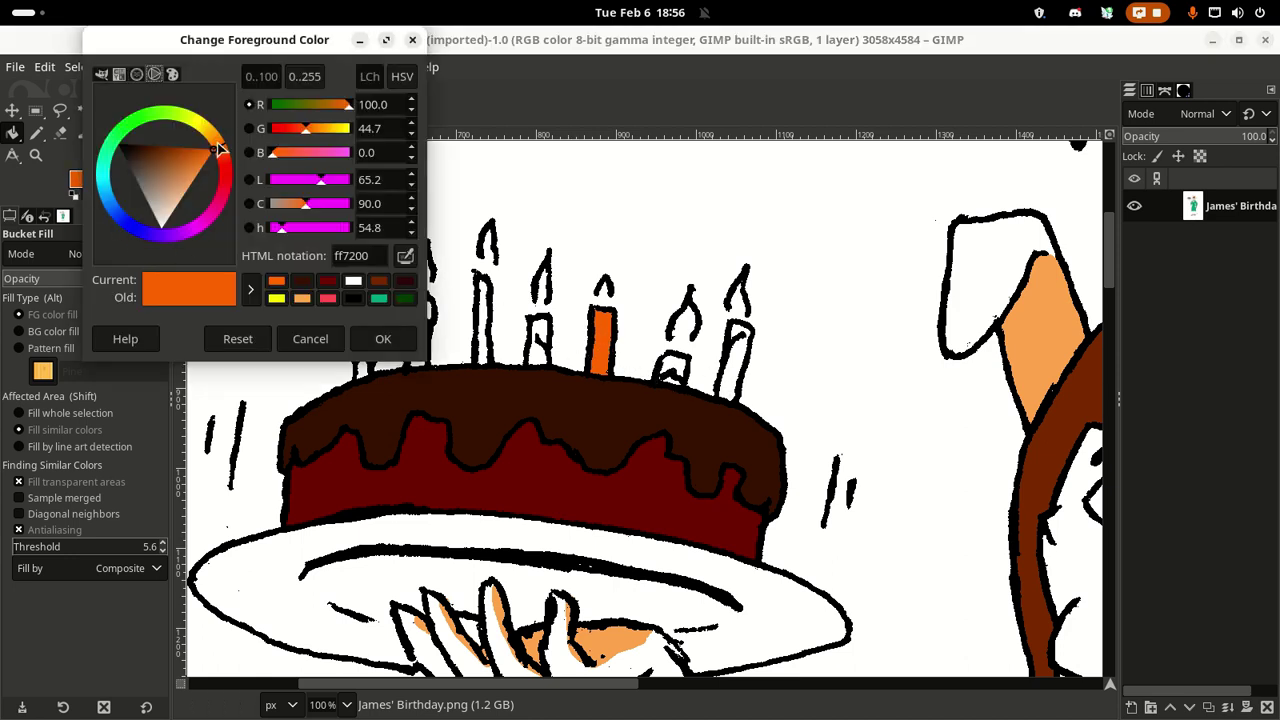
left_click_drag(220, 149, 195, 121)
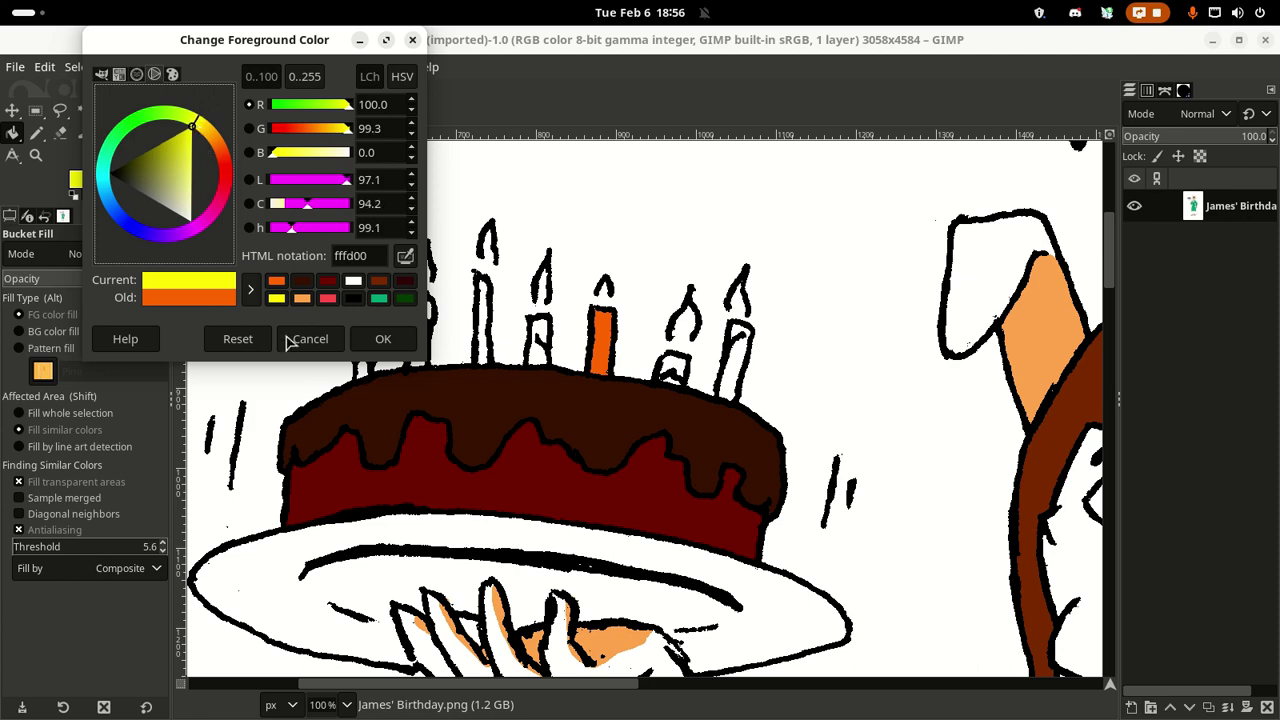
left_click(382, 338)
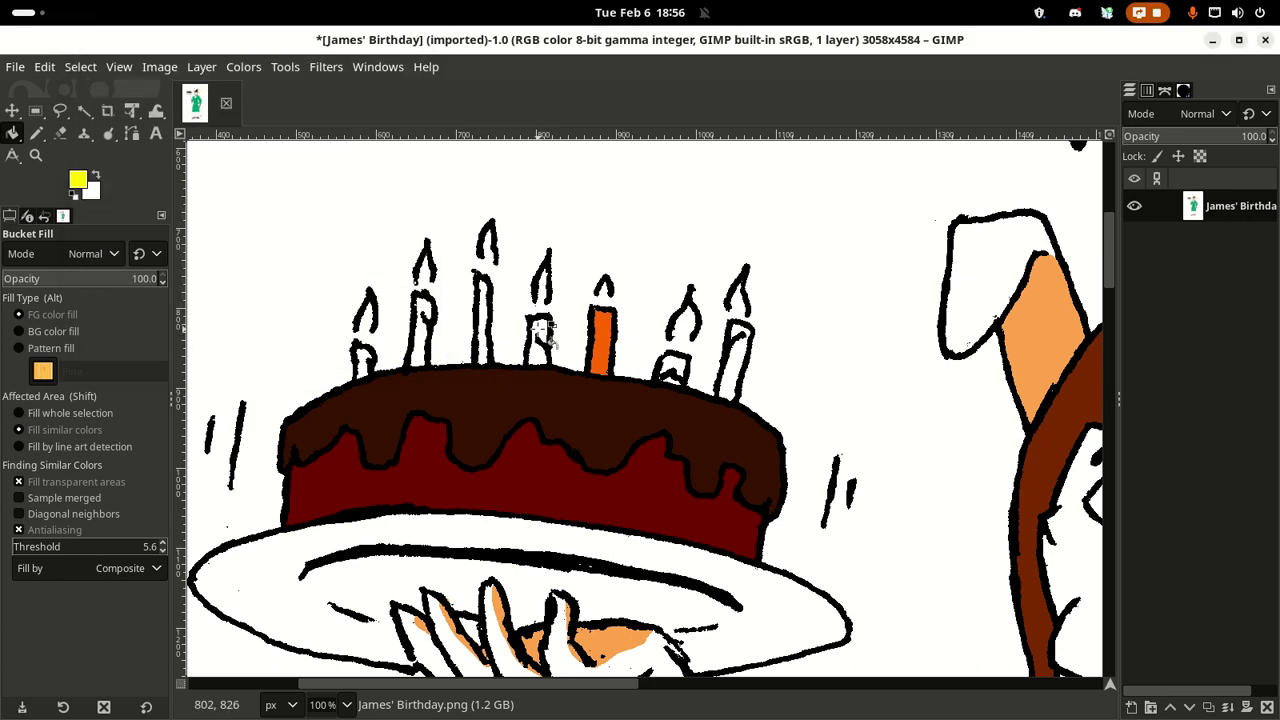
left_click(540, 338)
Step: Change the foreground color to bright green 29ff00 and bucket-fill the leftmost candle
left_click(76, 186)
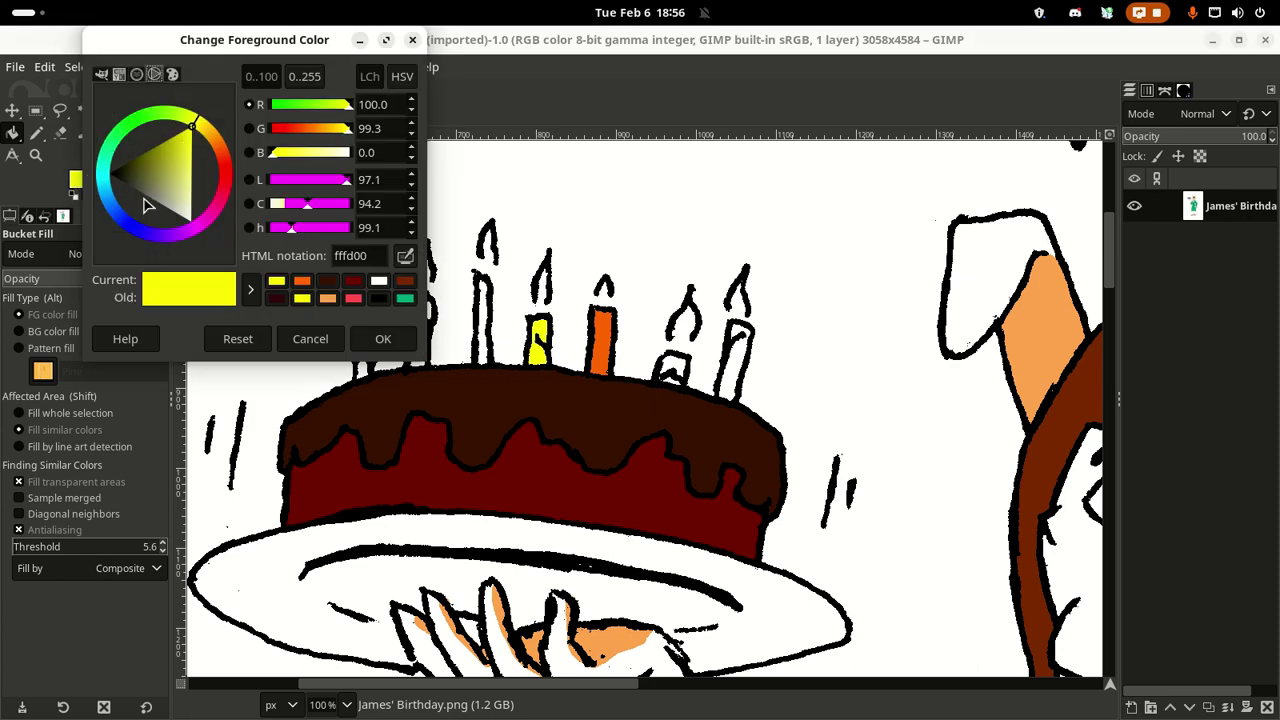
left_click_drag(174, 120, 145, 121)
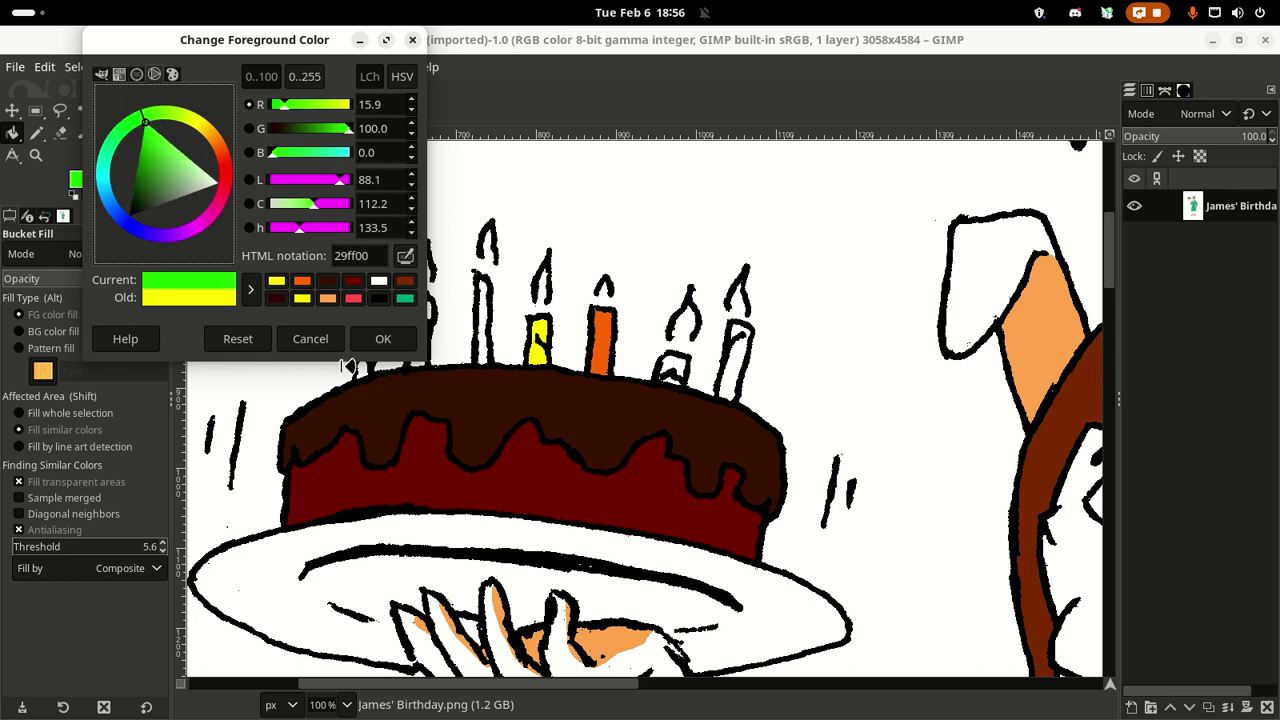
left_click(385, 346)
left_click(362, 360)
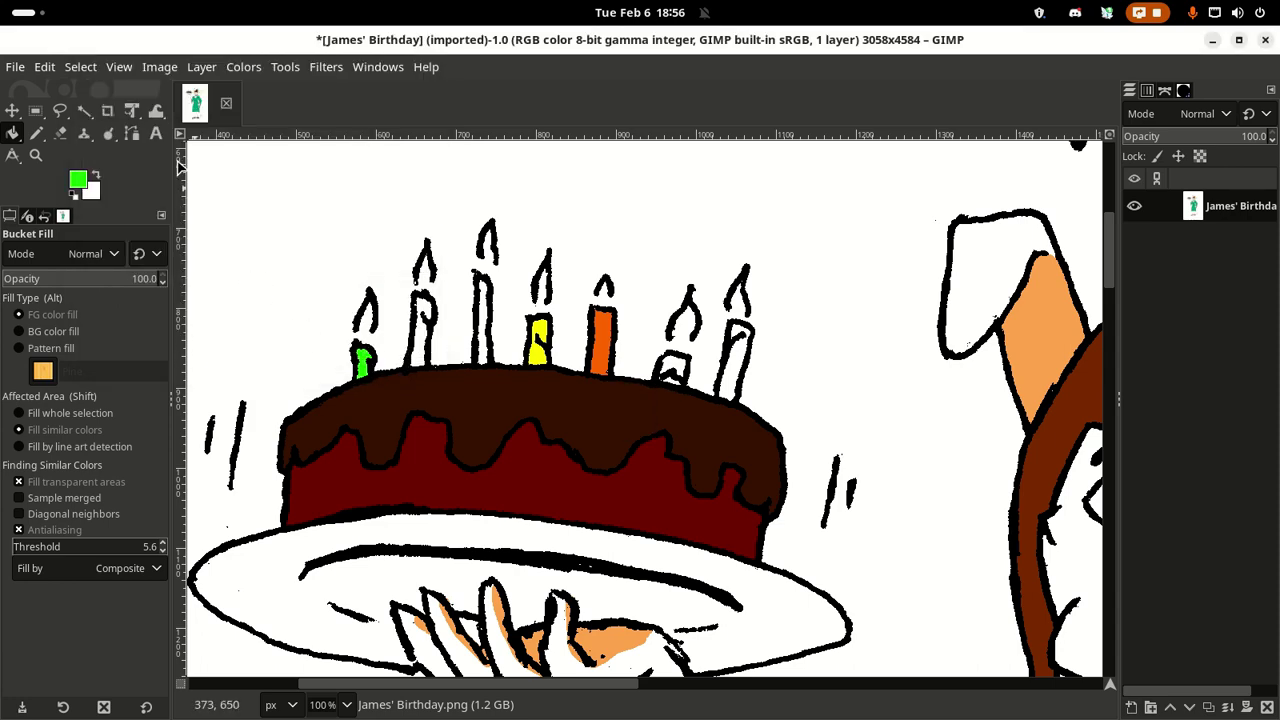
Step: Change the foreground color to cyan 00d8ff and bucket-fill the second candle from the left
left_click(80, 183)
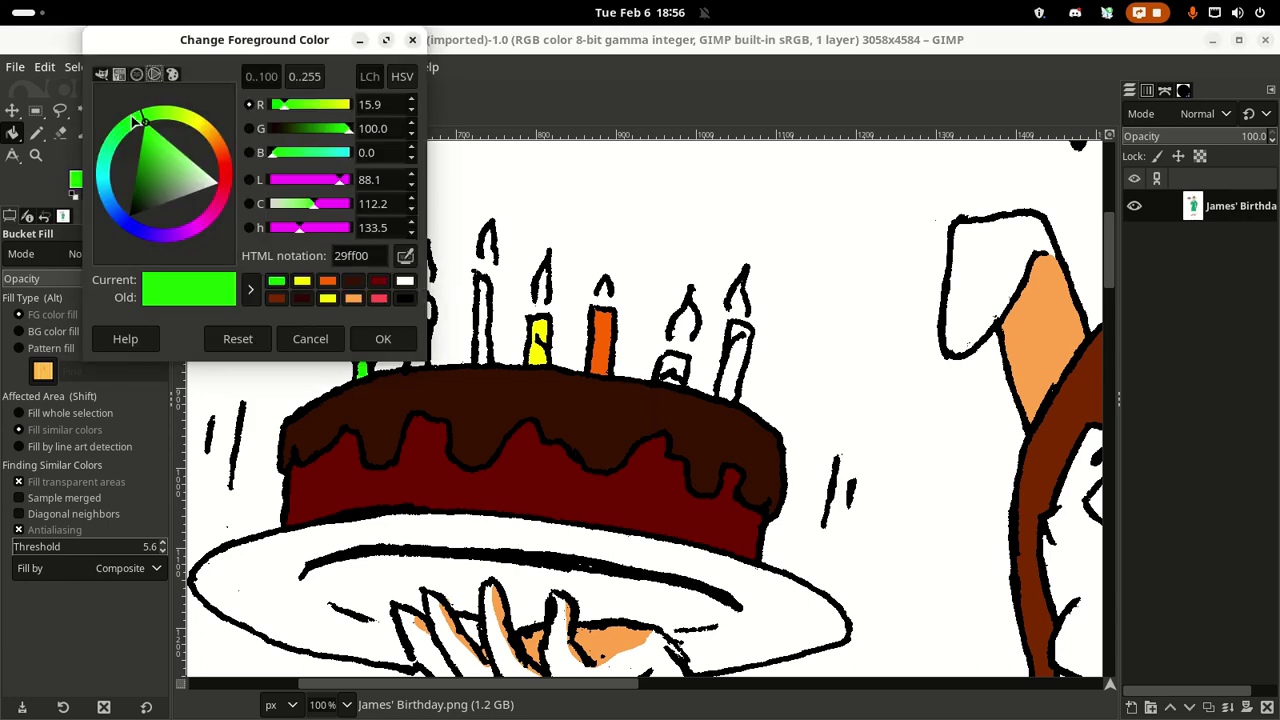
mouse_move(112, 165)
left_mouse_down()
mouse_move(113, 215)
mouse_move(130, 238)
left_mouse_up()
left_click(396, 338)
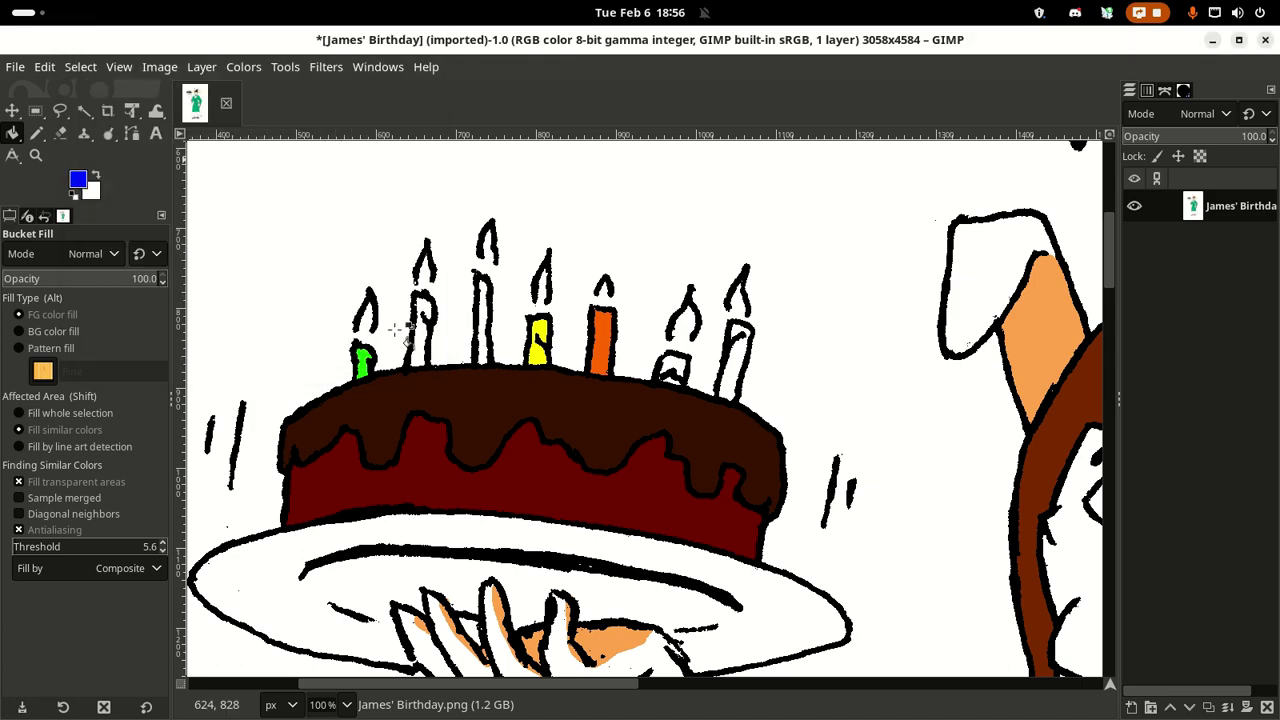
left_click(78, 180)
left_click_drag(106, 183, 102, 181)
left_click(383, 338)
left_click(422, 341)
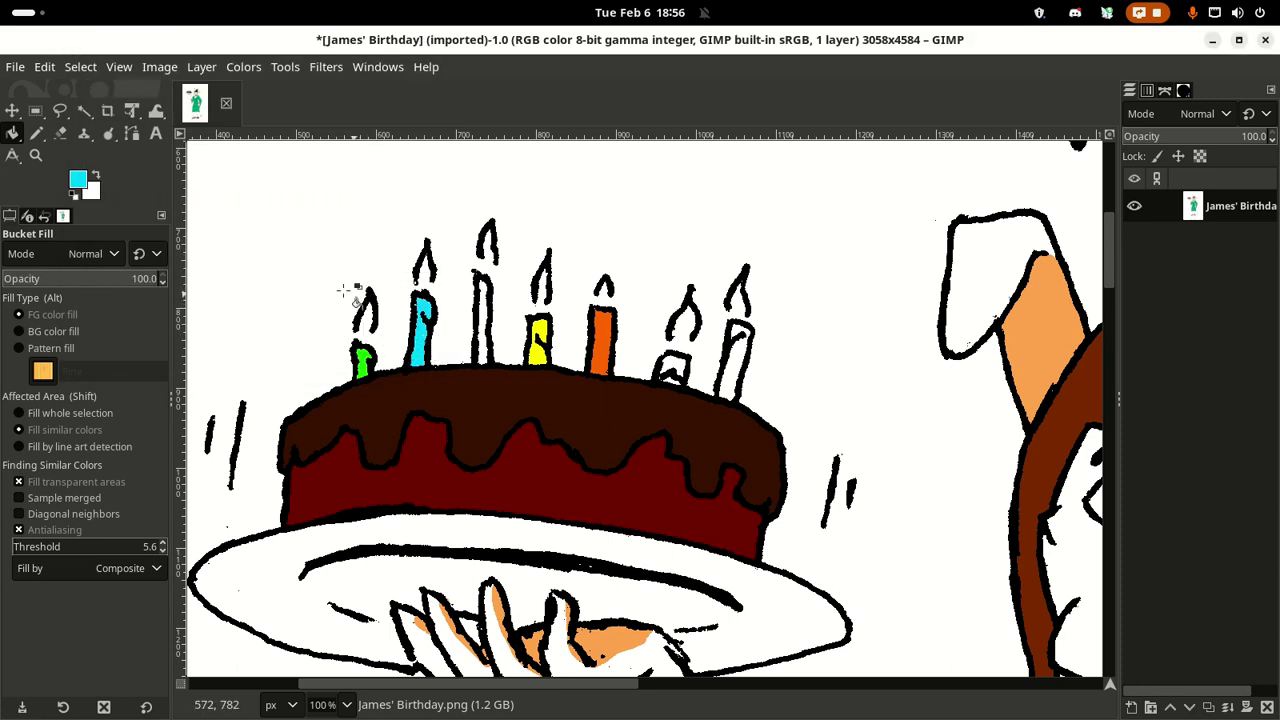
Step: Change the foreground color to purple 8700ff, bucket-fill the sixth candle from the left, and cover its remaining white parts with the Pencil
left_click(82, 181)
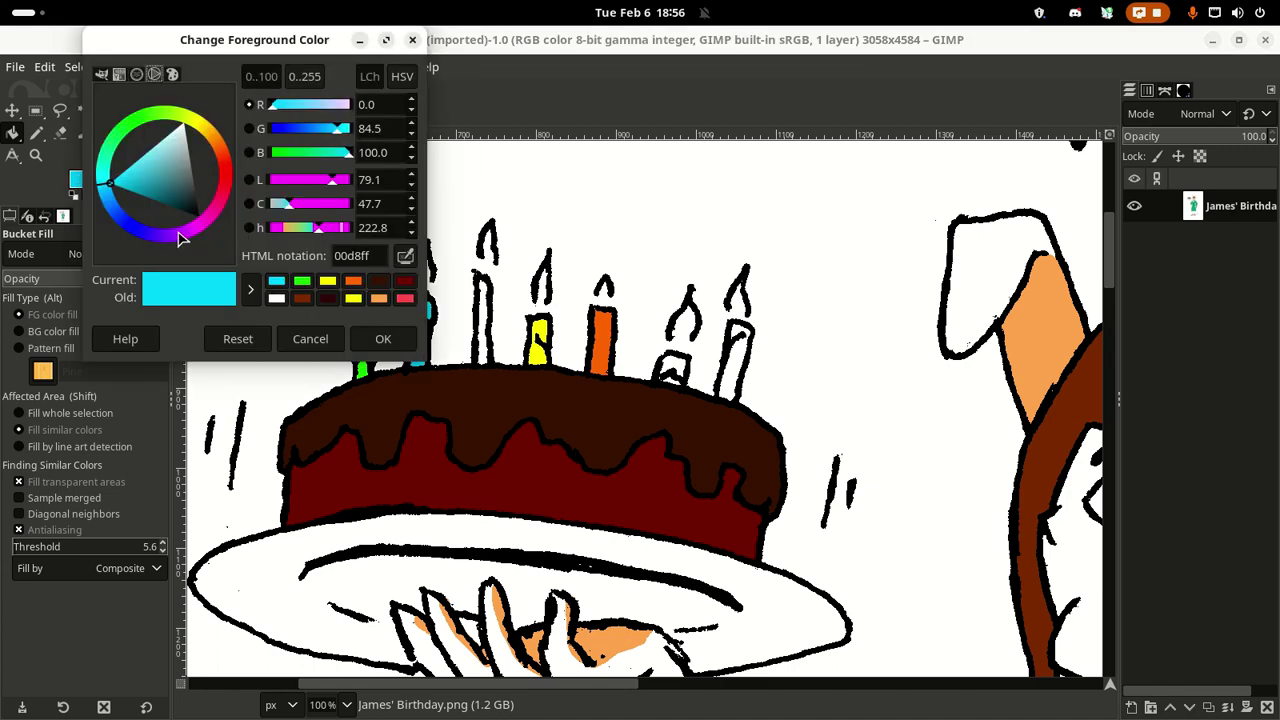
left_click(180, 238)
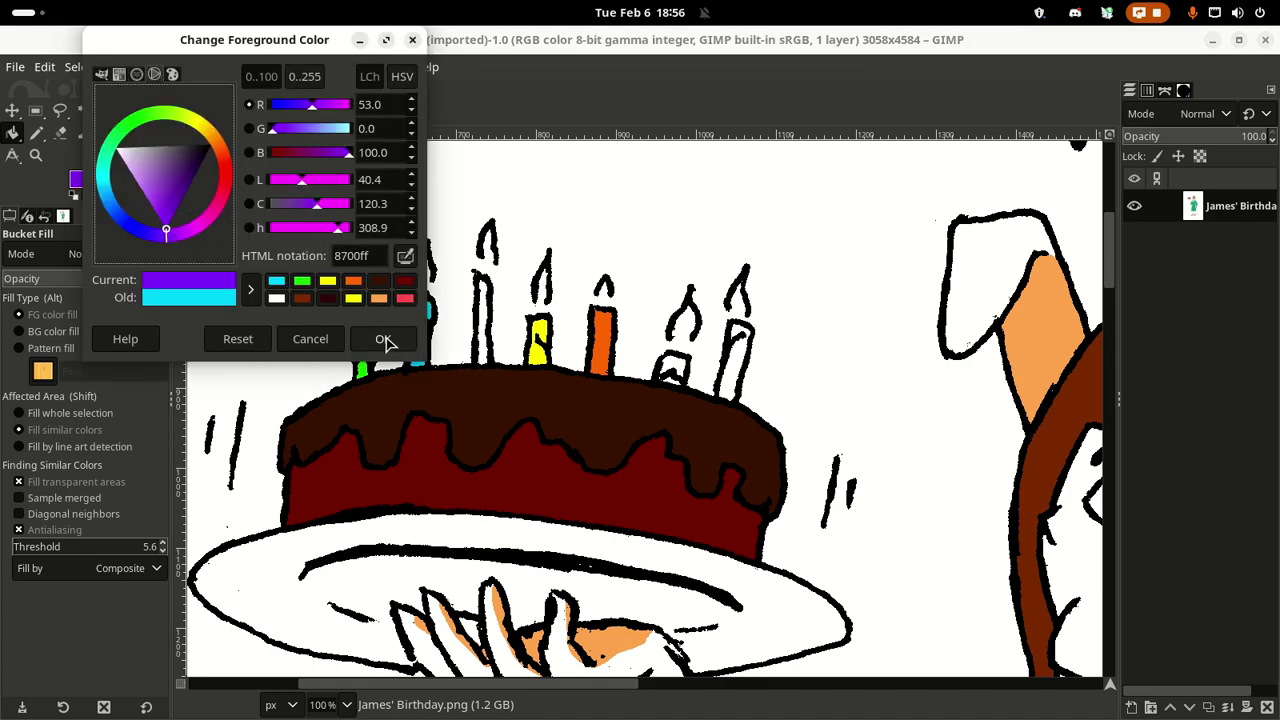
left_click(383, 338)
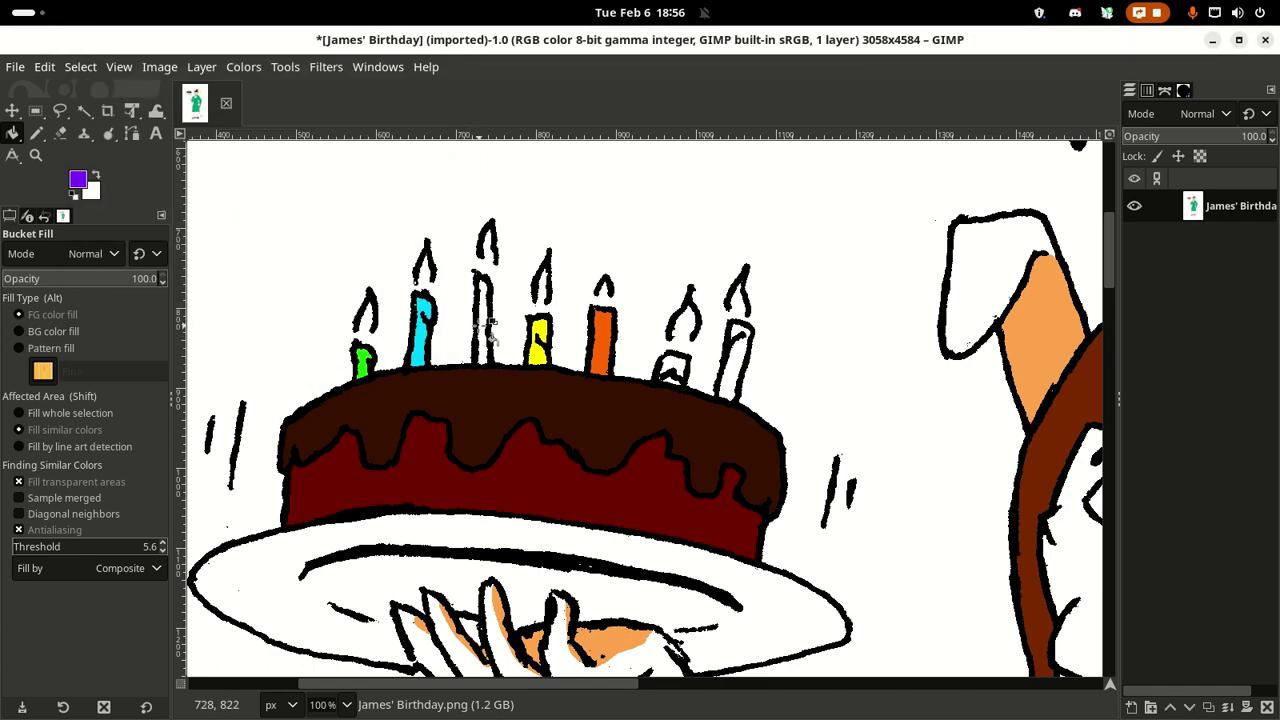
left_click(682, 369)
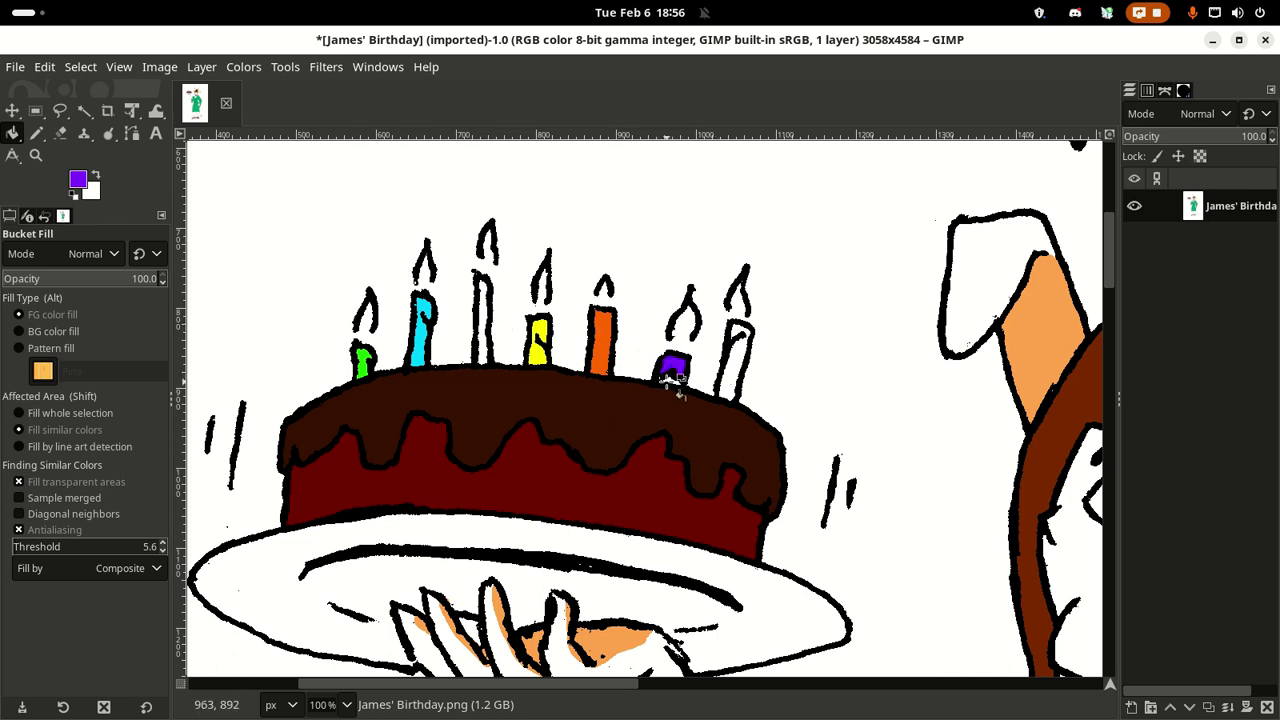
key("n")
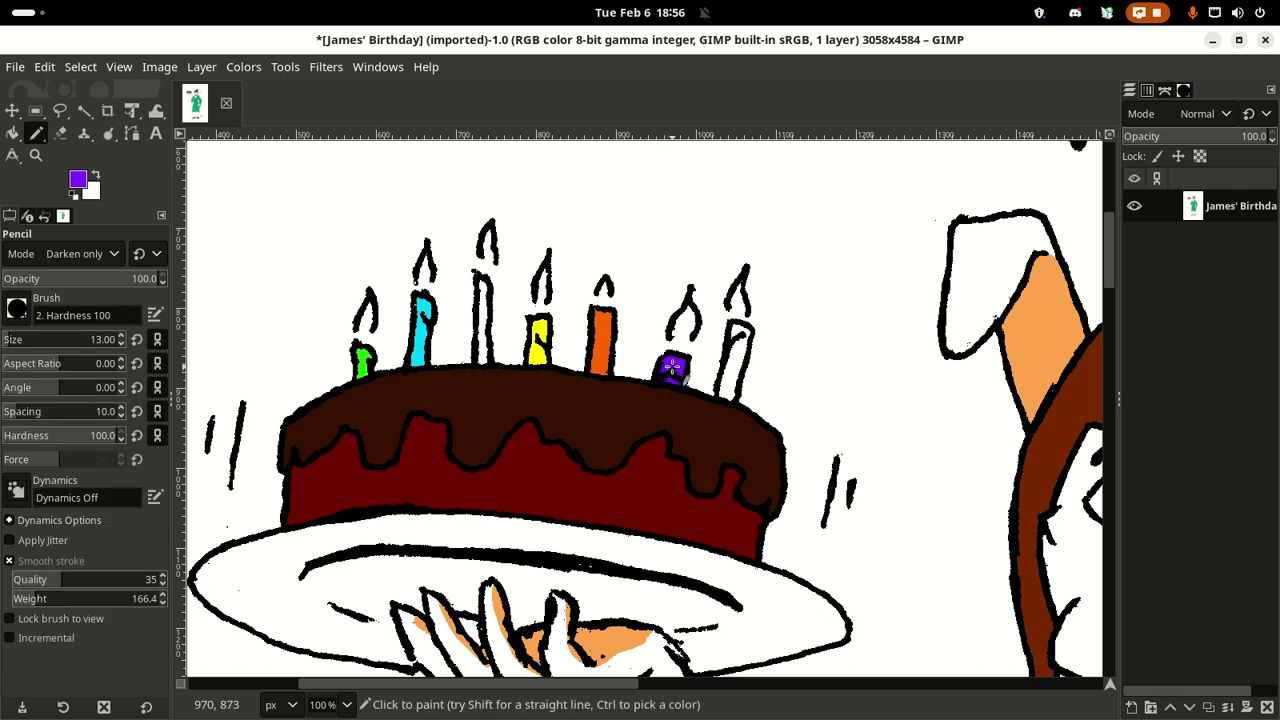
Step: Change the foreground color to magenta ff00f8 and bucket-fill the third candle from the left
key("shift")
key("shift+b")
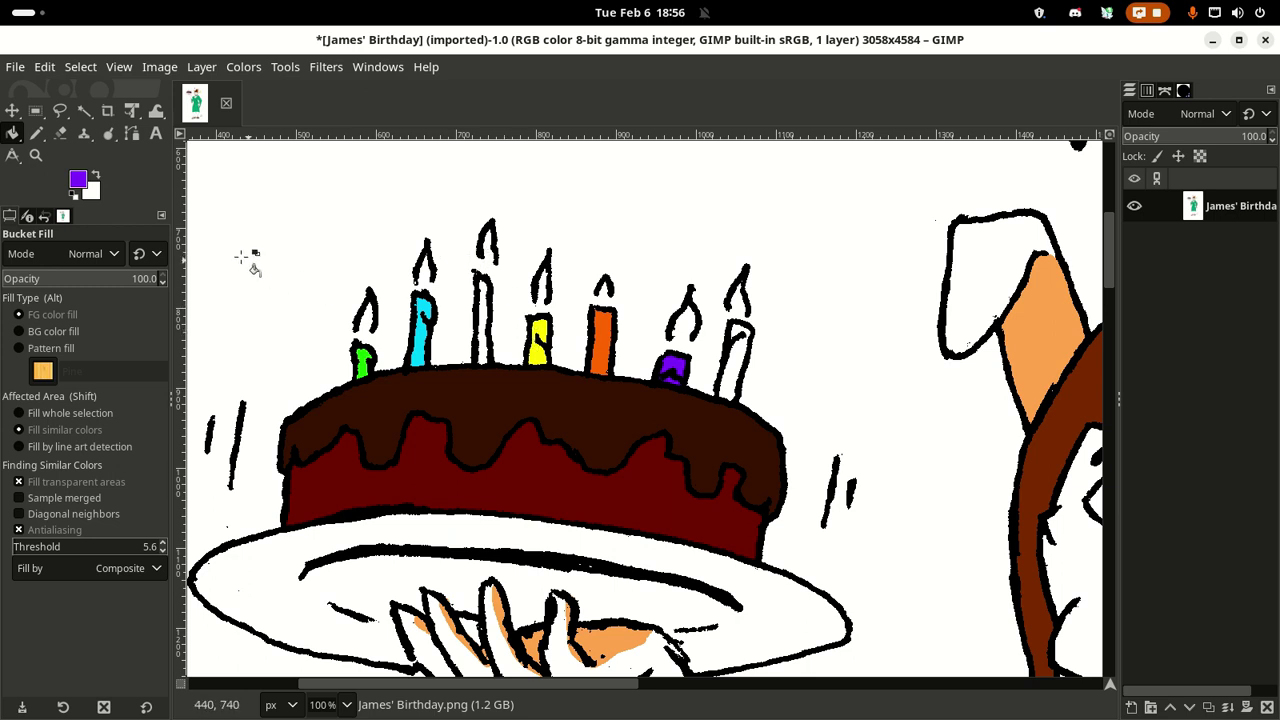
left_click(86, 184)
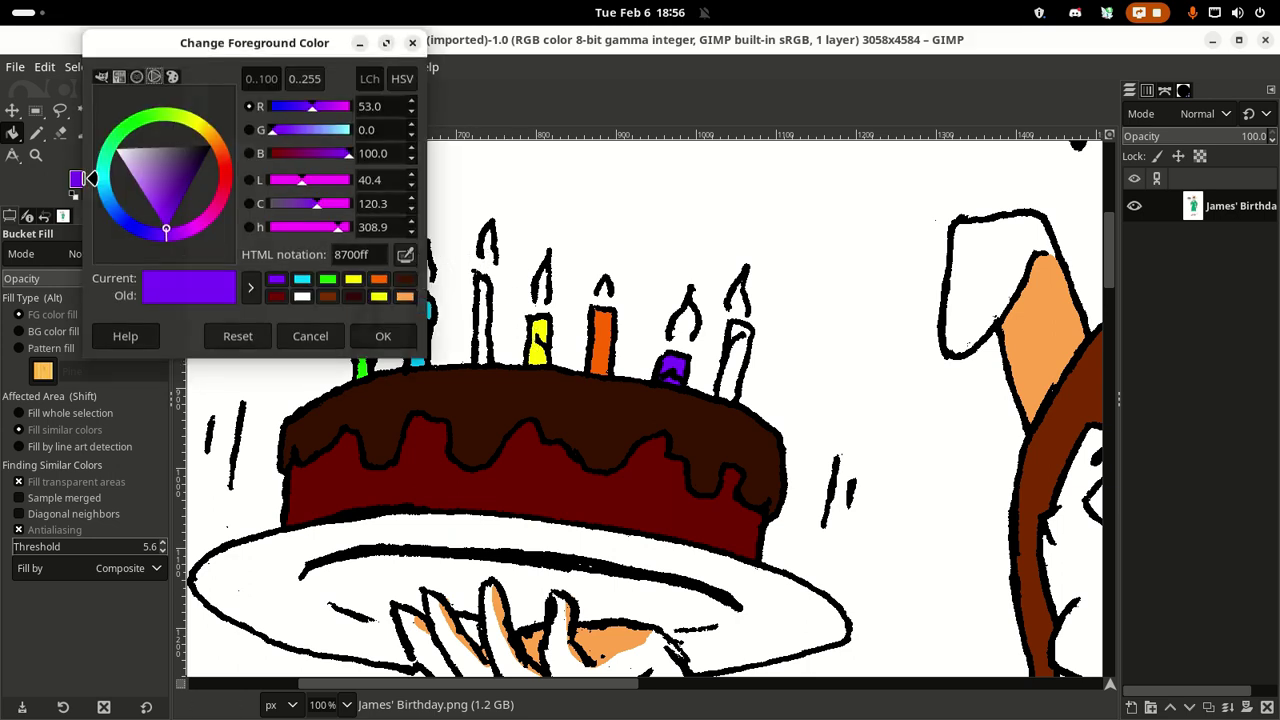
left_click(195, 225)
left_click_drag(195, 225, 196, 226)
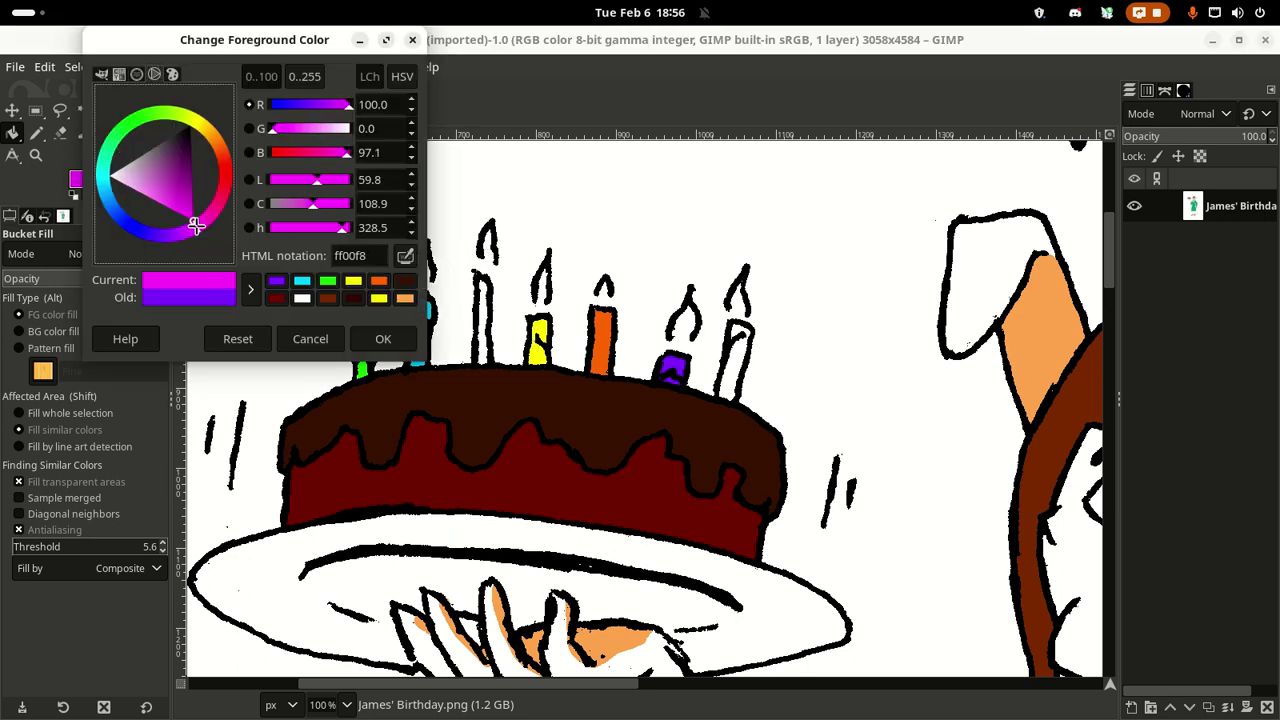
left_click(385, 342)
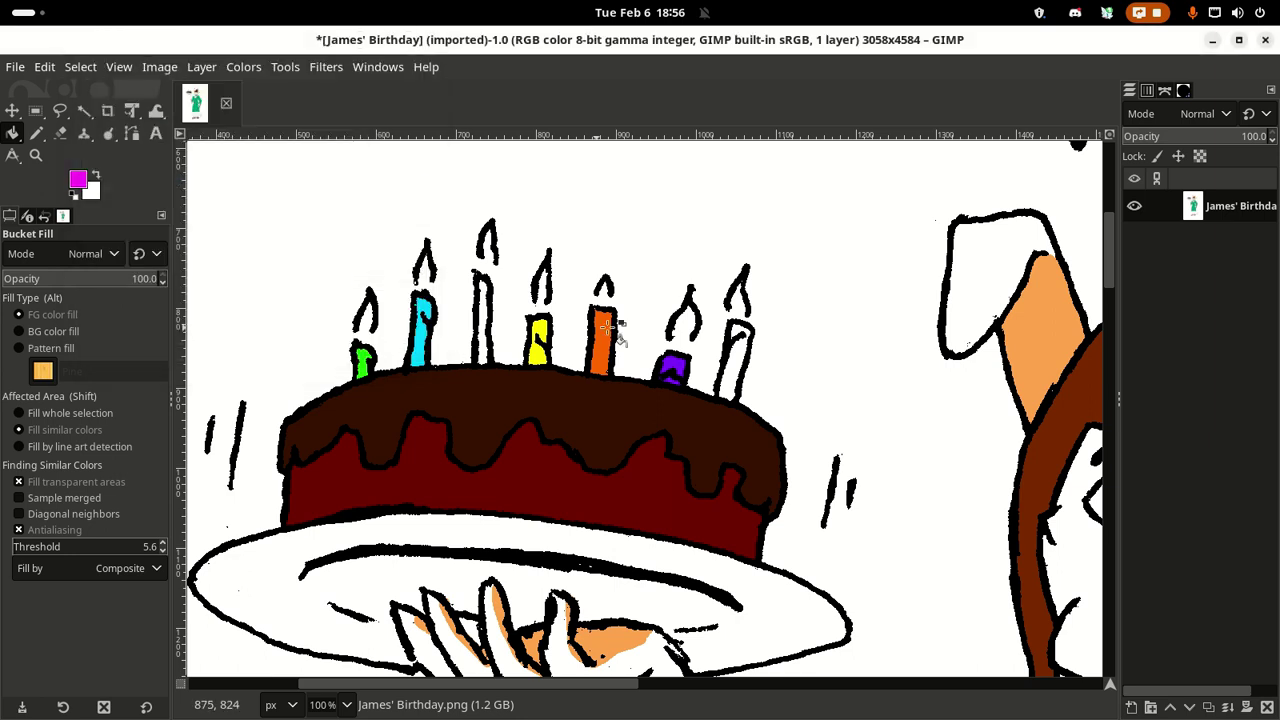
left_click(481, 316)
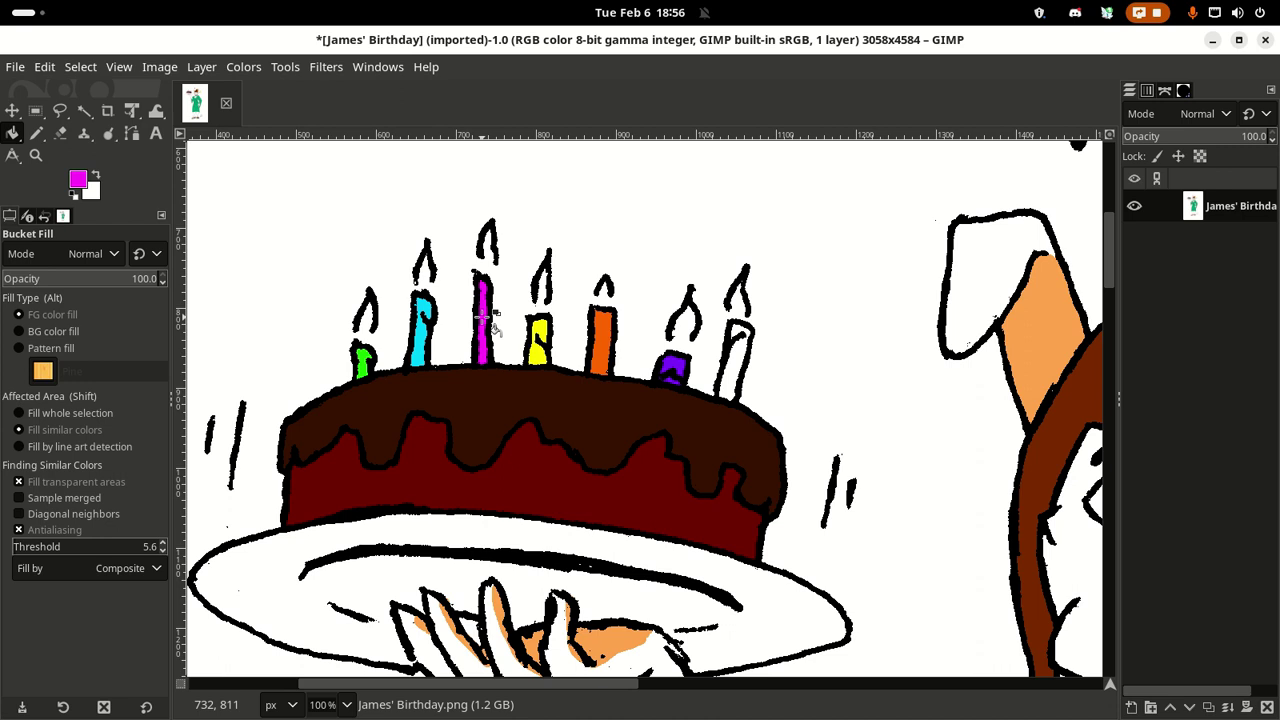
Step: Change the foreground color to red ff0200 and bucket-fill the rightmost candle
left_click(77, 184)
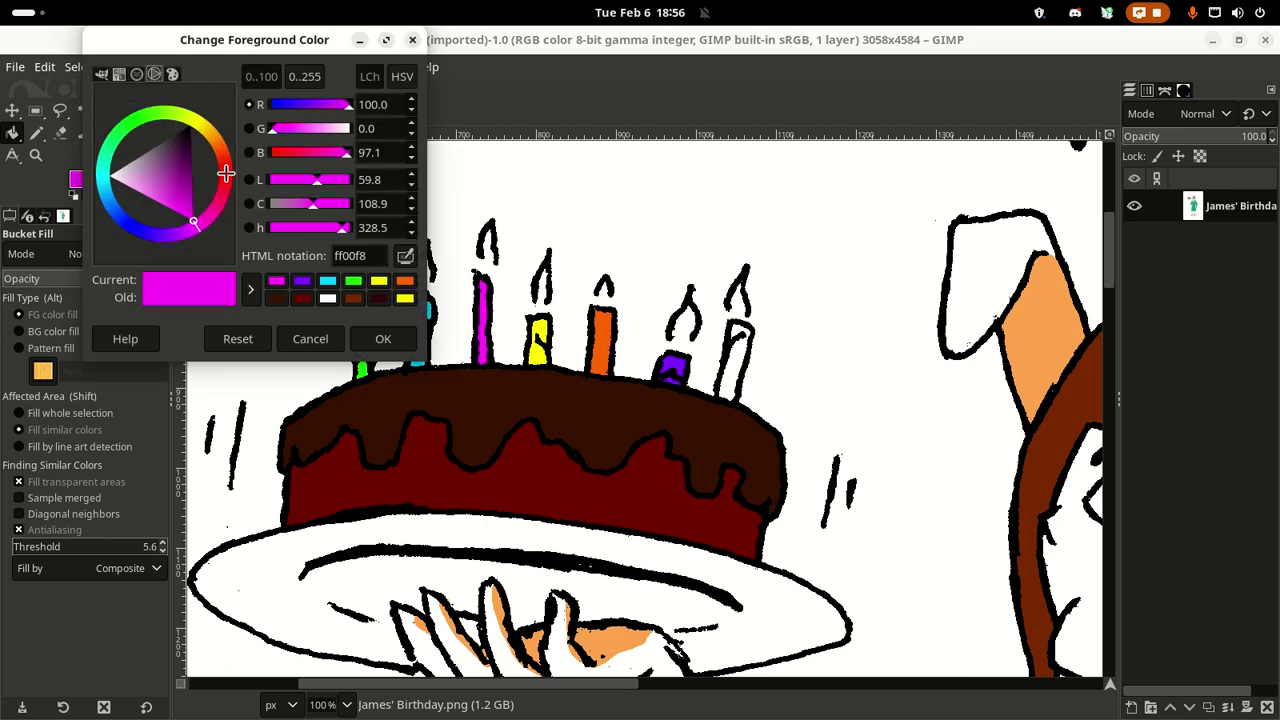
left_click(226, 174)
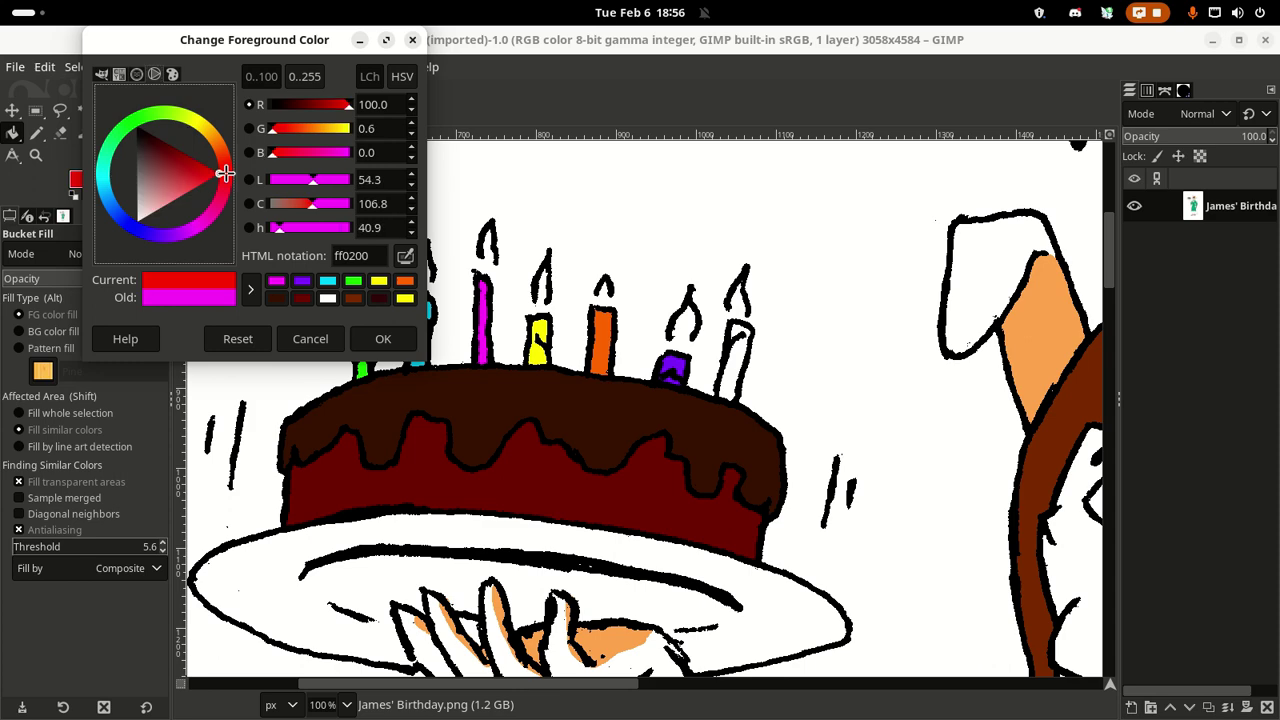
left_click(372, 341)
left_click(738, 352)
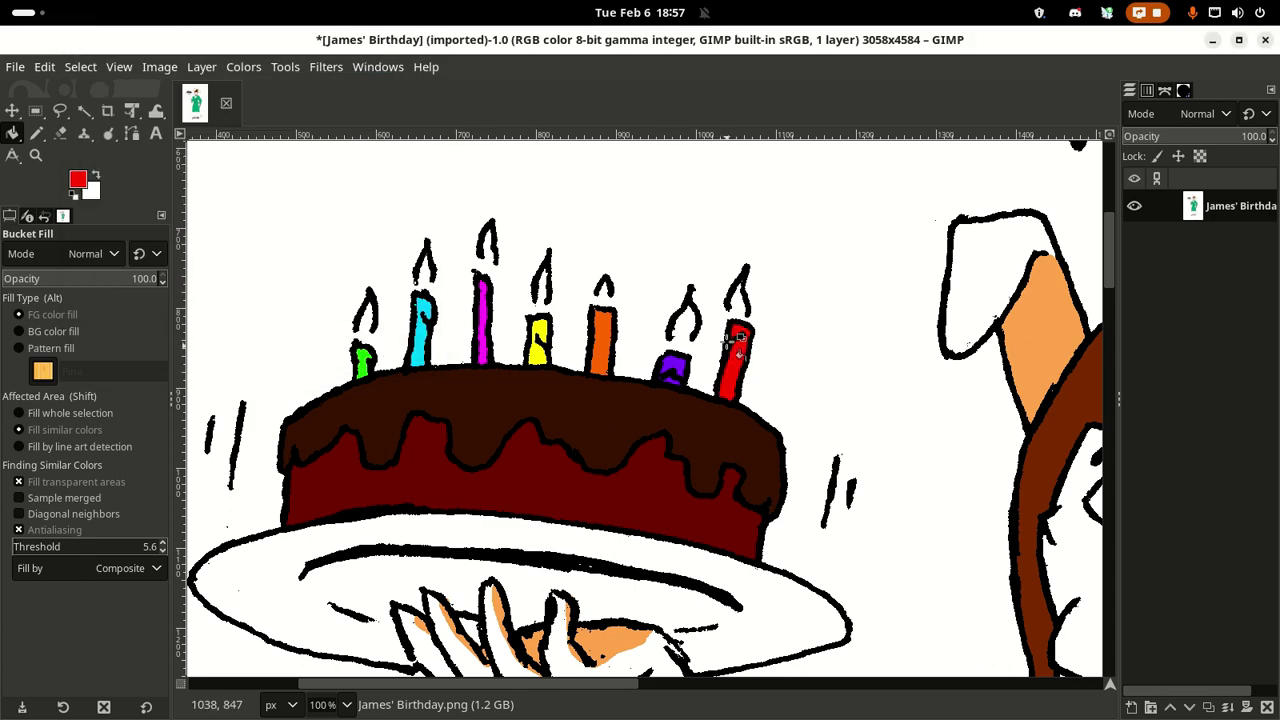
Step: Set the foreground color to amber ffbf00 and paint the flames of the four leftmost candles with the Pencil
scroll(718, 373, "down", 3)
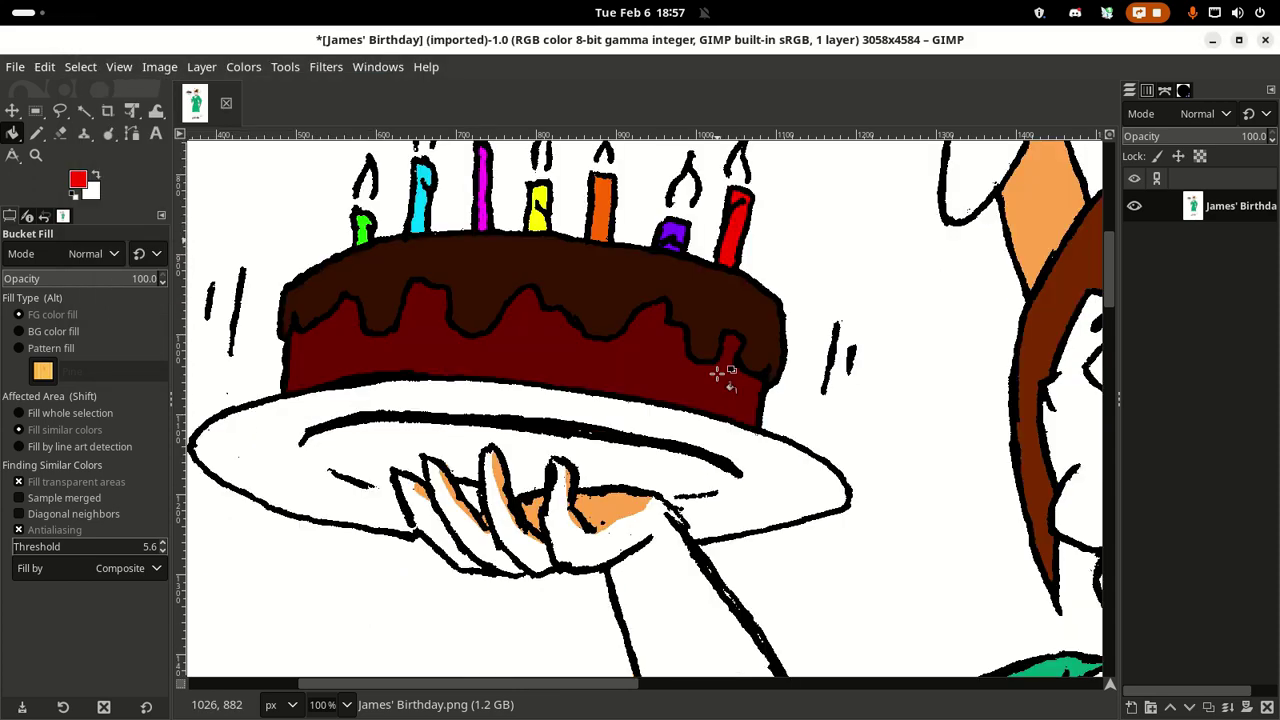
scroll(718, 373, "up", 3)
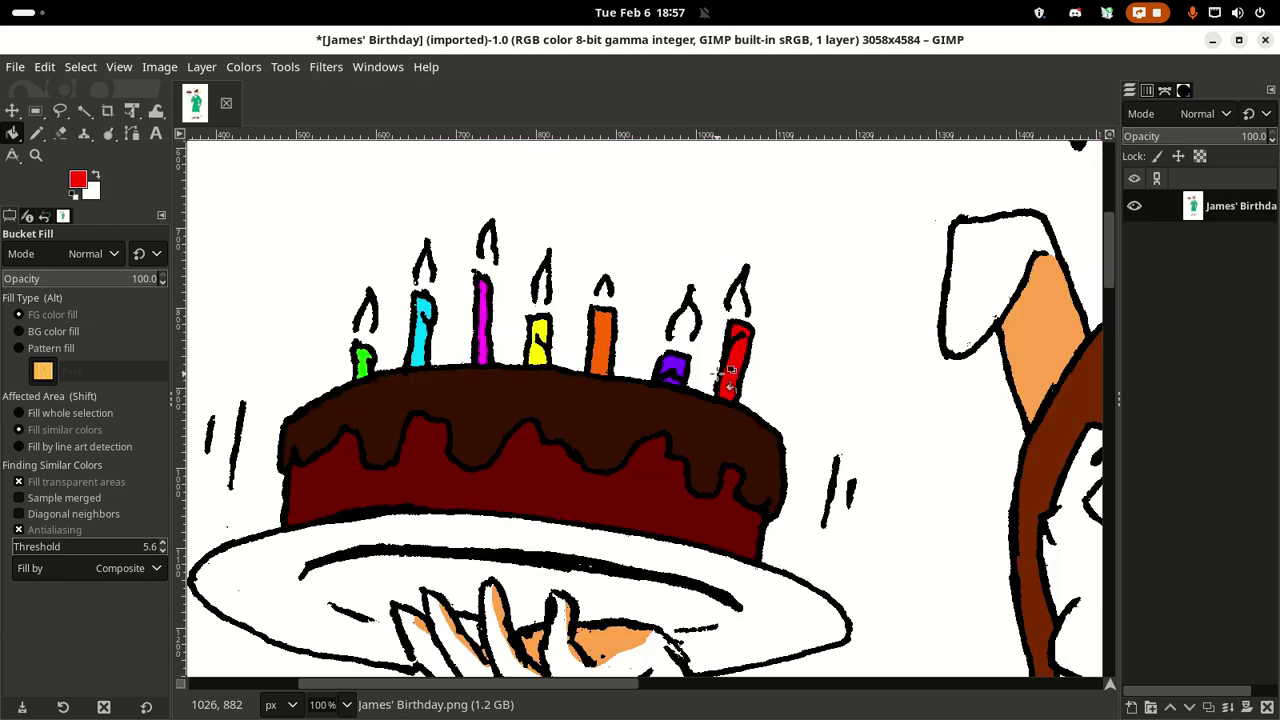
scroll(730, 372, "down", 3)
scroll(728, 371, "up", 3)
left_click(78, 182)
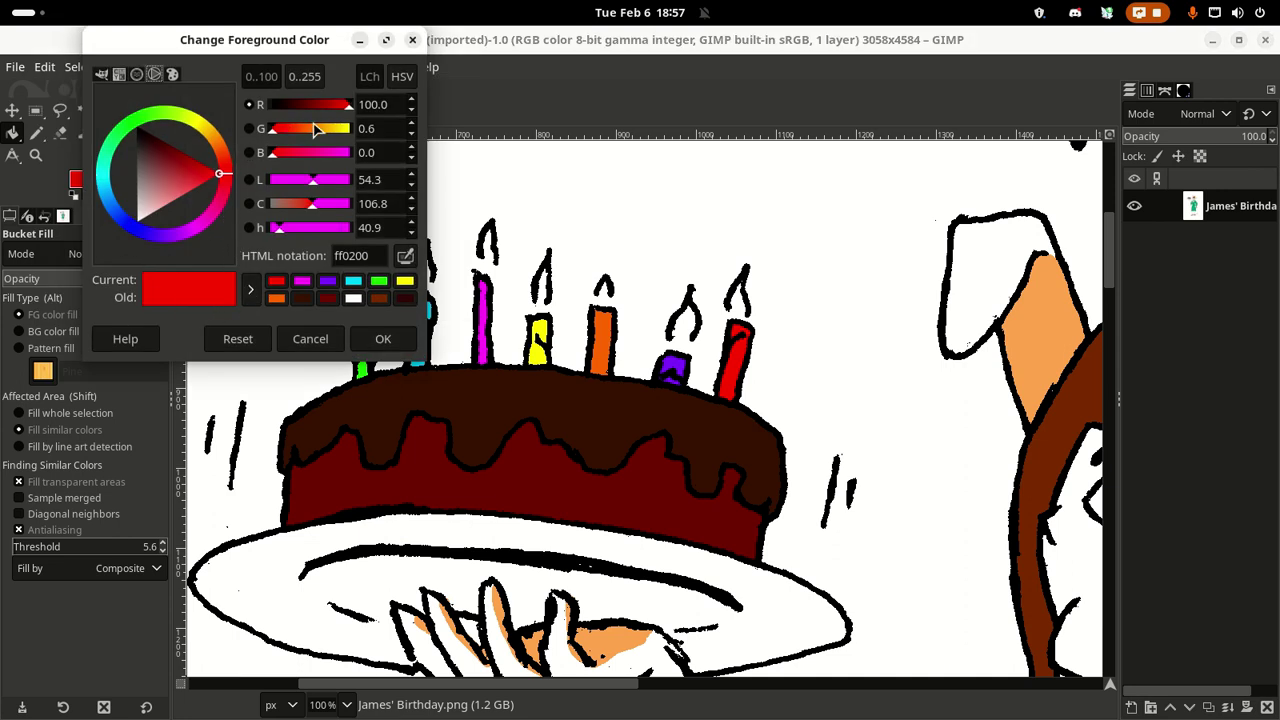
left_click_drag(314, 130, 332, 136)
left_click(336, 136)
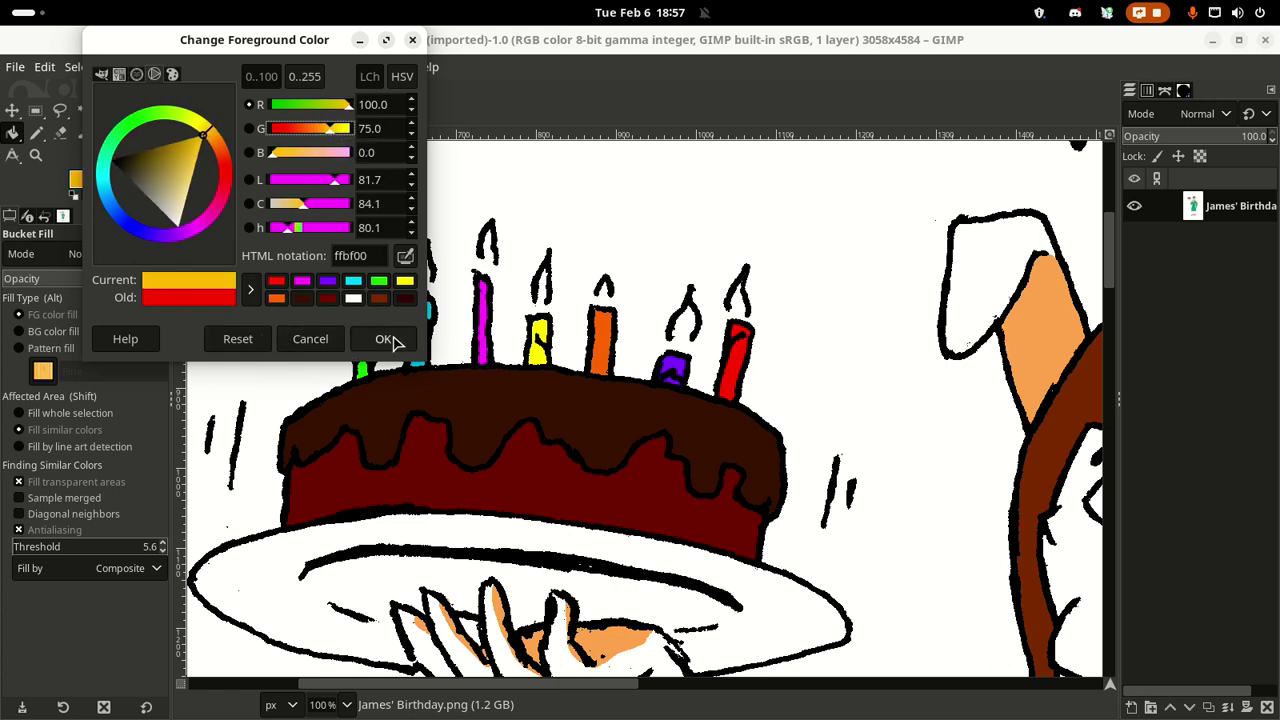
left_click(386, 339)
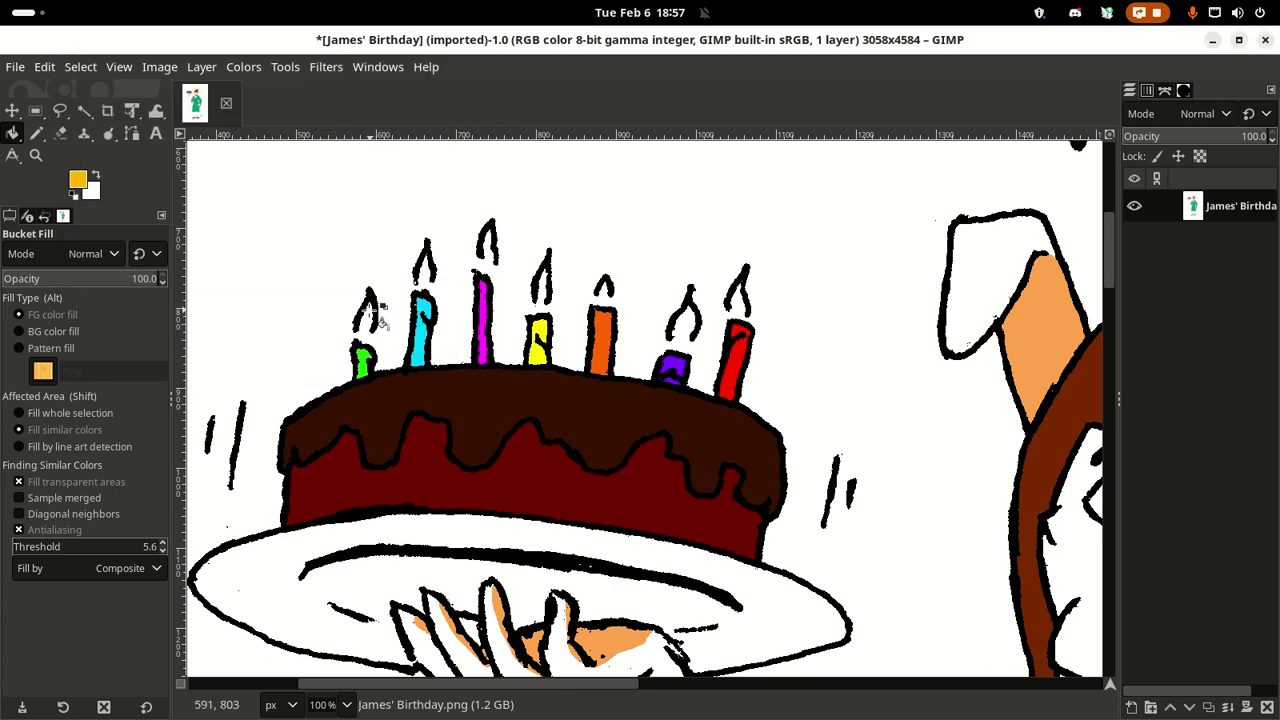
key("n")
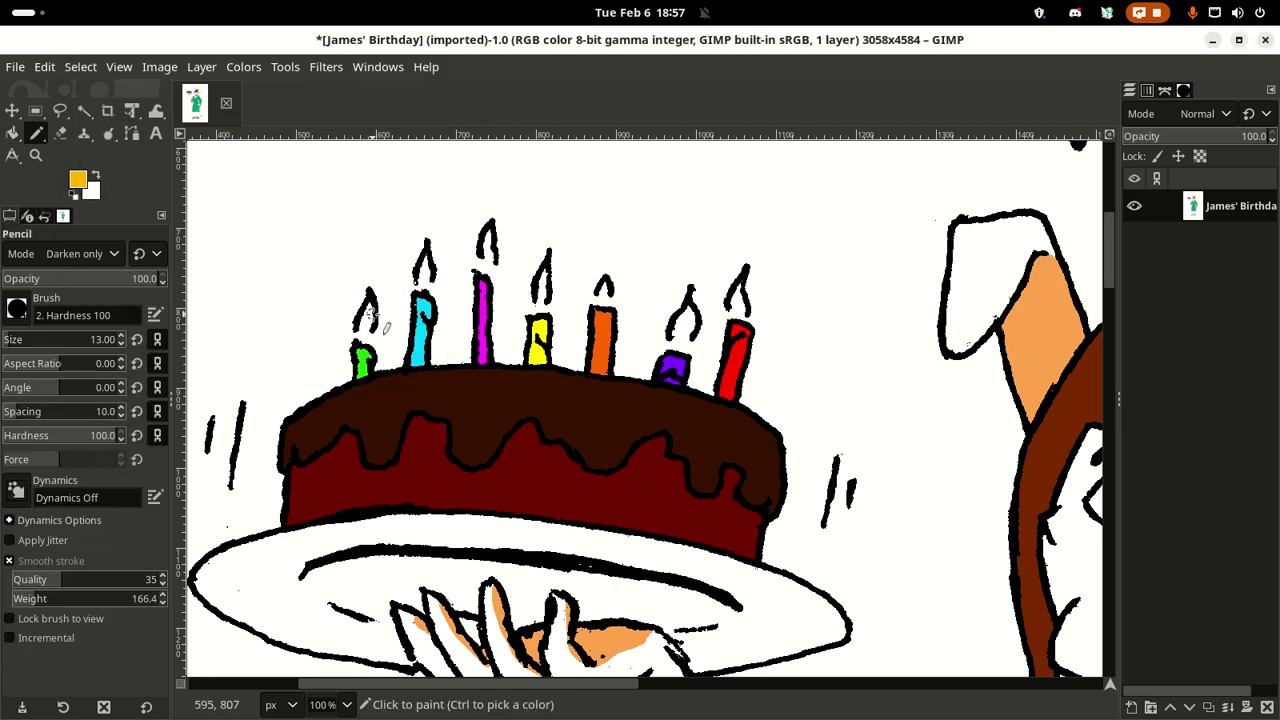
left_click_drag(372, 300, 366, 322)
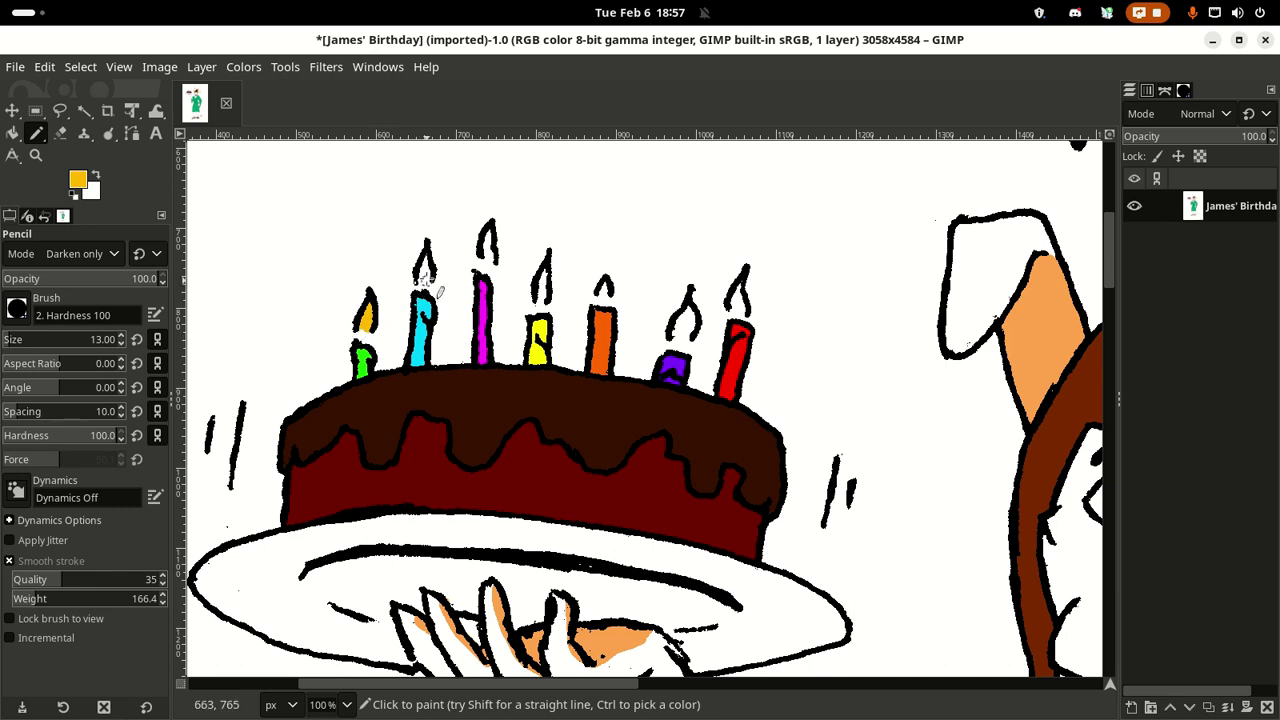
mouse_move(423, 283)
left_mouse_down()
mouse_move(426, 252)
mouse_move(421, 277)
mouse_move(432, 276)
left_mouse_up()
mouse_move(488, 233)
left_mouse_down()
mouse_move(489, 264)
mouse_move(484, 247)
mouse_move(544, 287)
mouse_move(540, 305)
left_mouse_up()
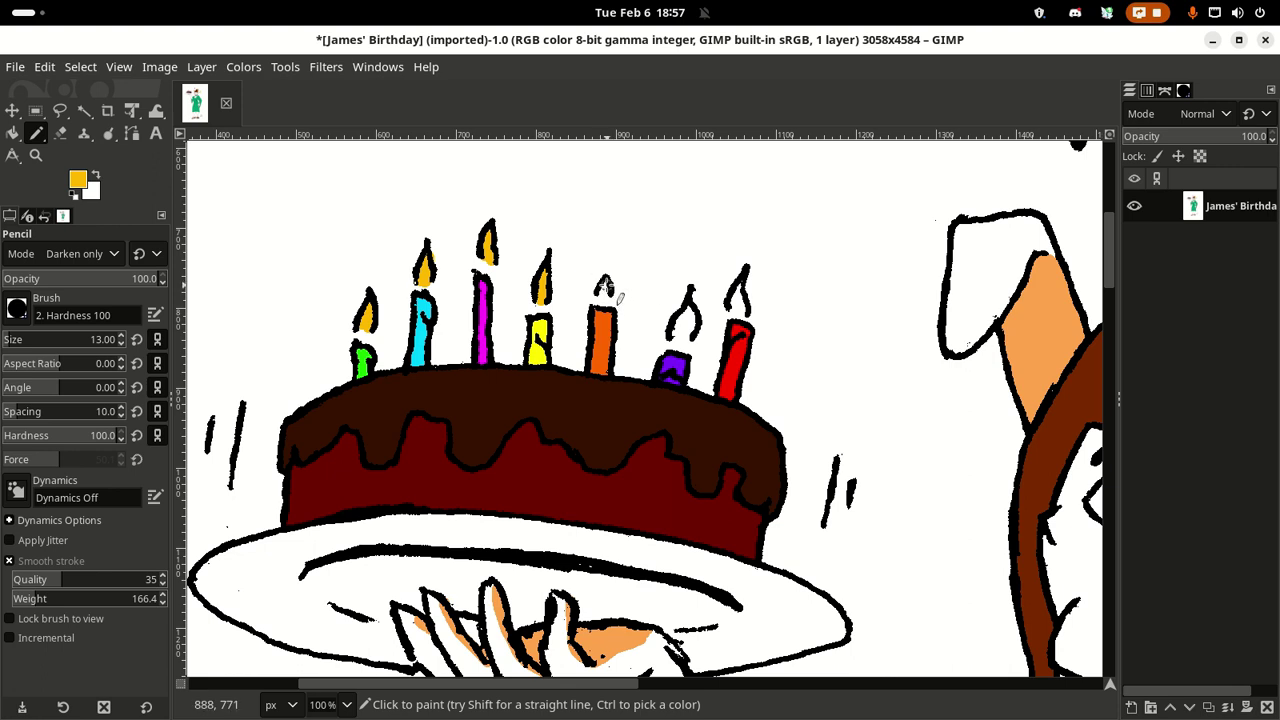
Step: Paint the flames of the three rightmost candles amber with the Pencil
left_click_drag(605, 283, 603, 289)
mouse_move(688, 312)
left_mouse_down()
mouse_move(686, 350)
mouse_move(686, 313)
mouse_move(672, 340)
left_mouse_up()
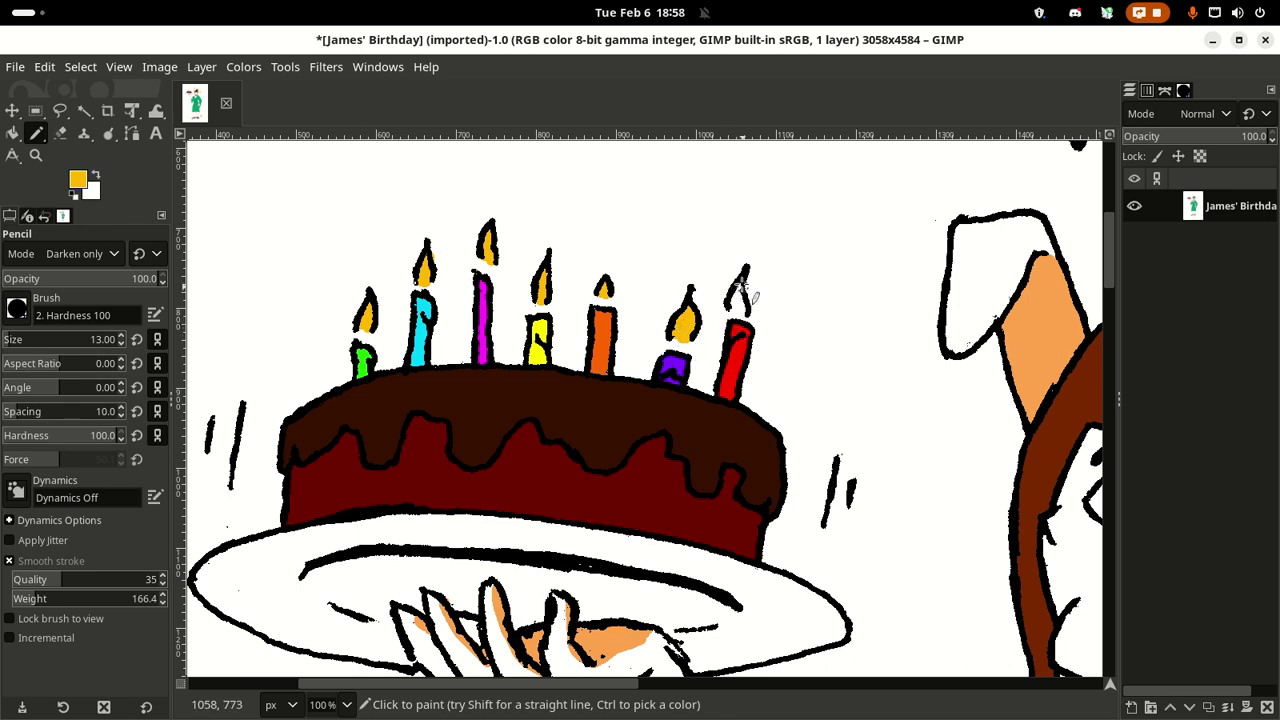
left_click_drag(739, 276, 732, 315)
left_click_drag(737, 304, 738, 313)
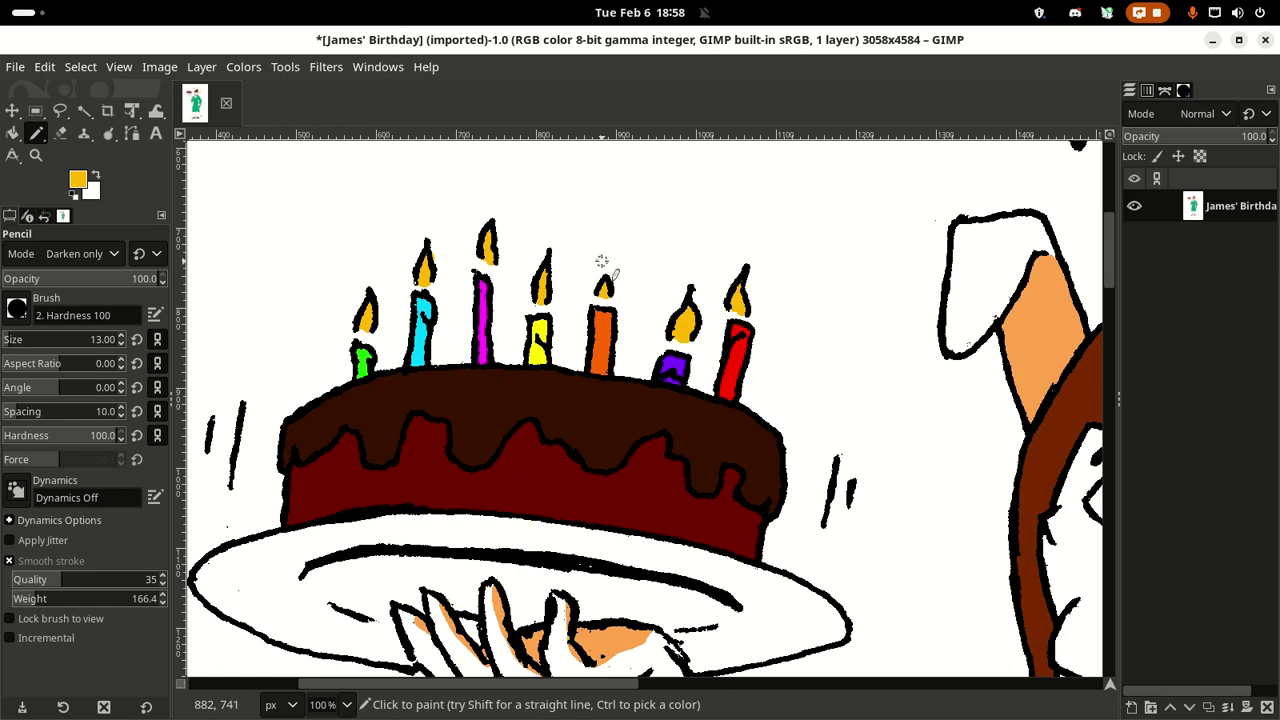
Step: Reset the foreground color to black, set the Pencil size to 1, and draw thin wicks between the candles and their flames
scroll(601, 261, "down", 3)
scroll(603, 263, "up", 3)
scroll(674, 257, "down", 3)
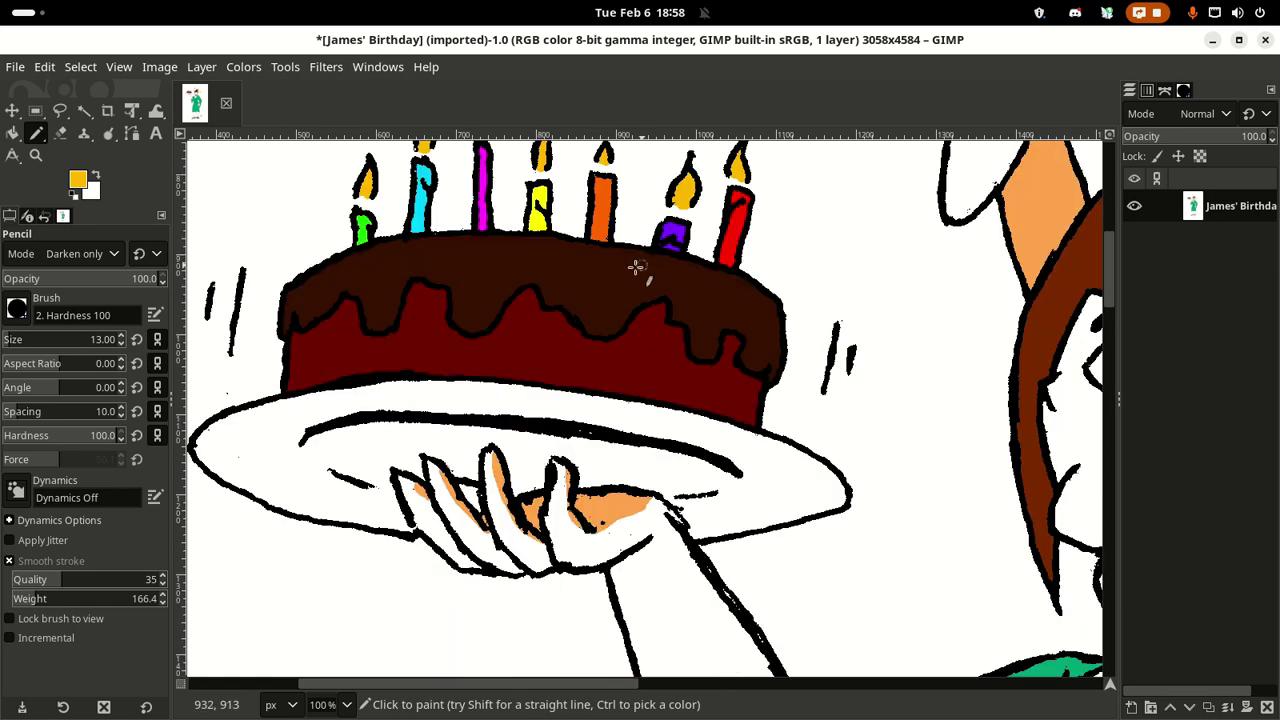
scroll(630, 268, "up", 3)
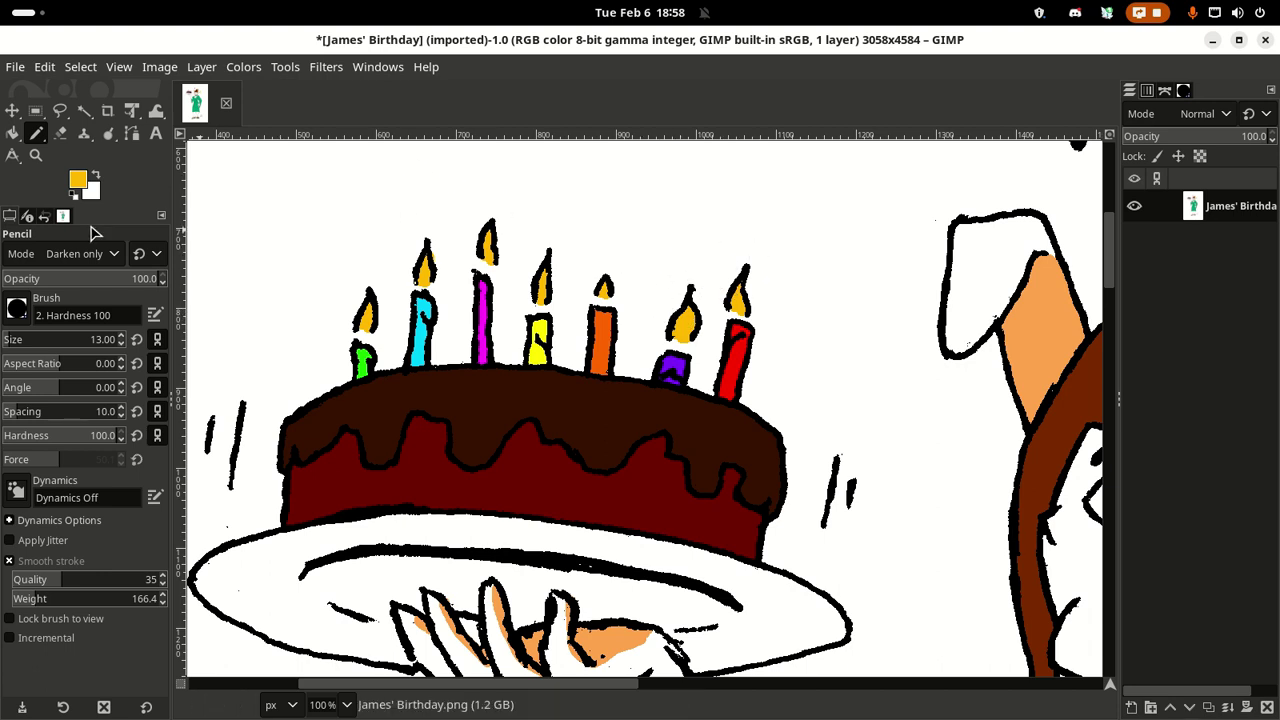
left_click(73, 193)
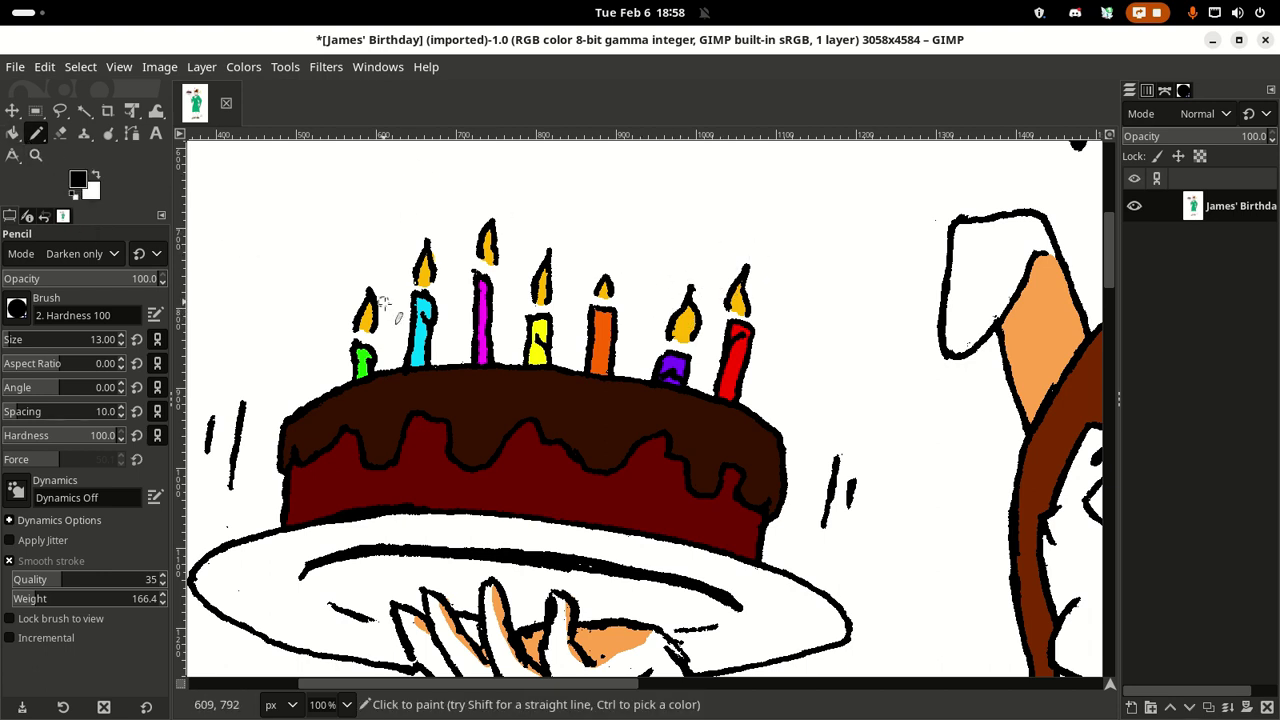
left_click_drag(35, 339, 2, 340)
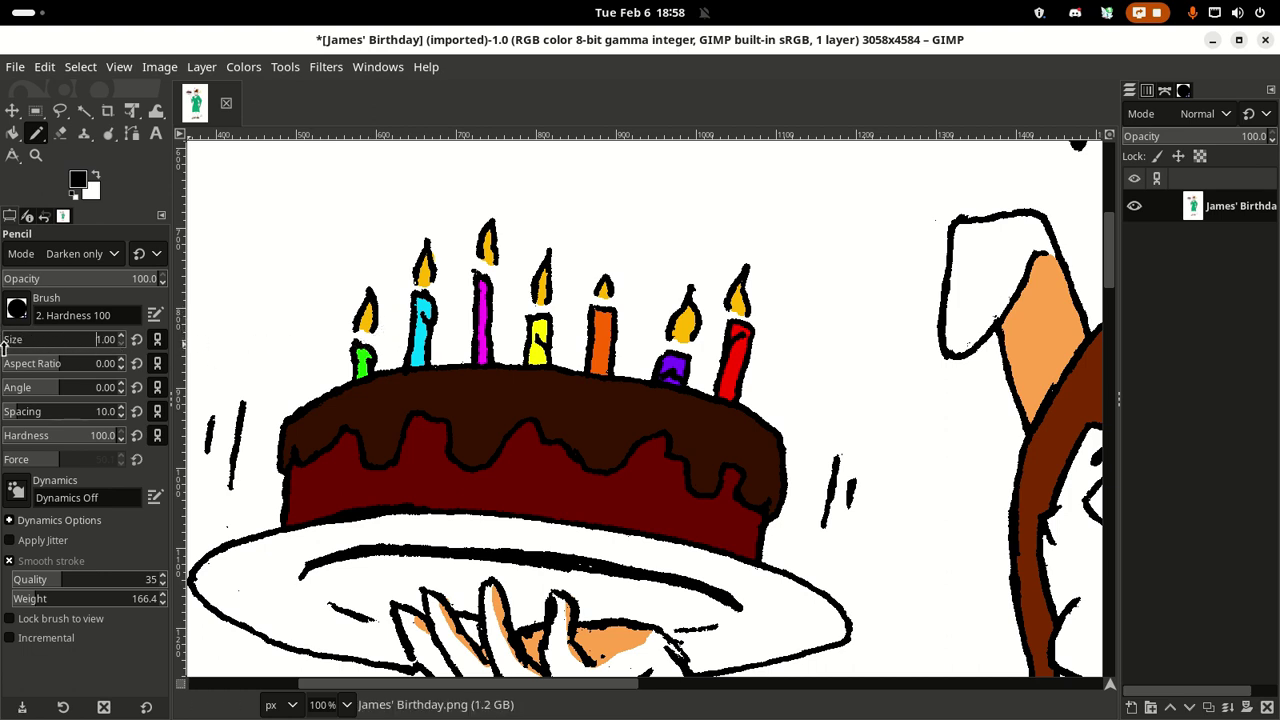
scroll(6, 343, "up", 7)
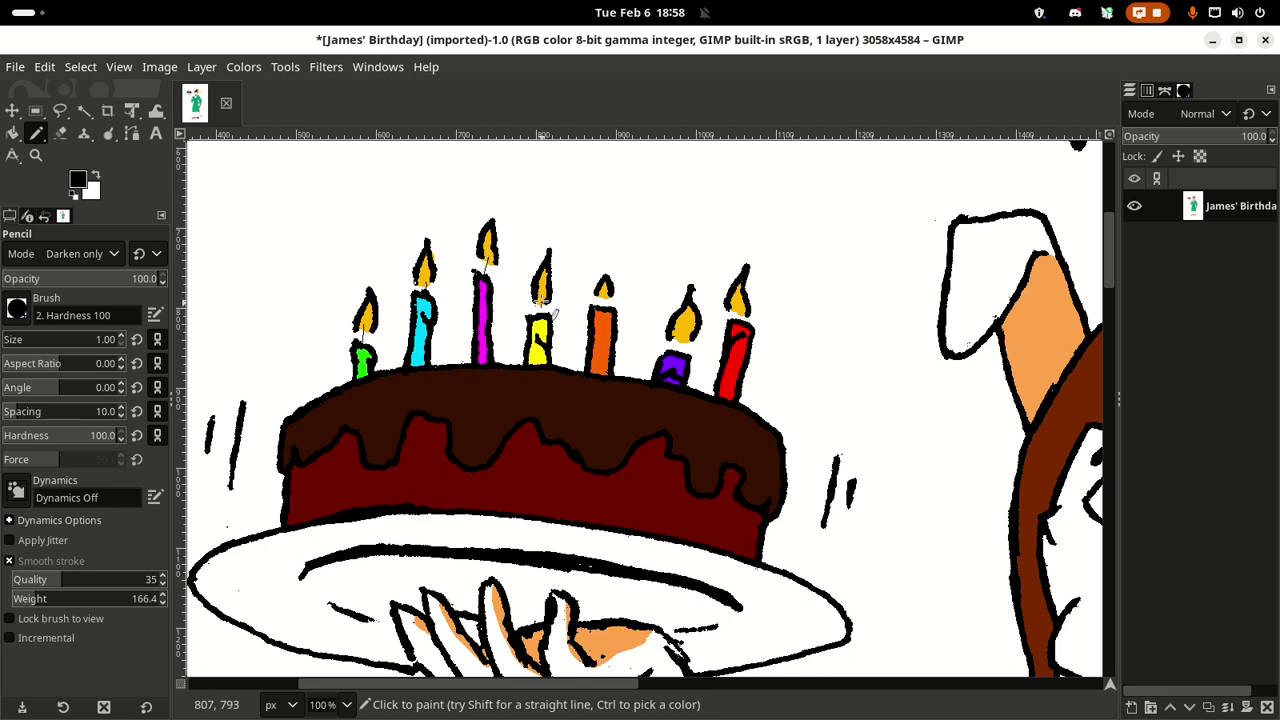
left_click_drag(545, 326, 544, 332)
left_click_drag(618, 308, 599, 319)
left_click_drag(482, 345, 497, 474)
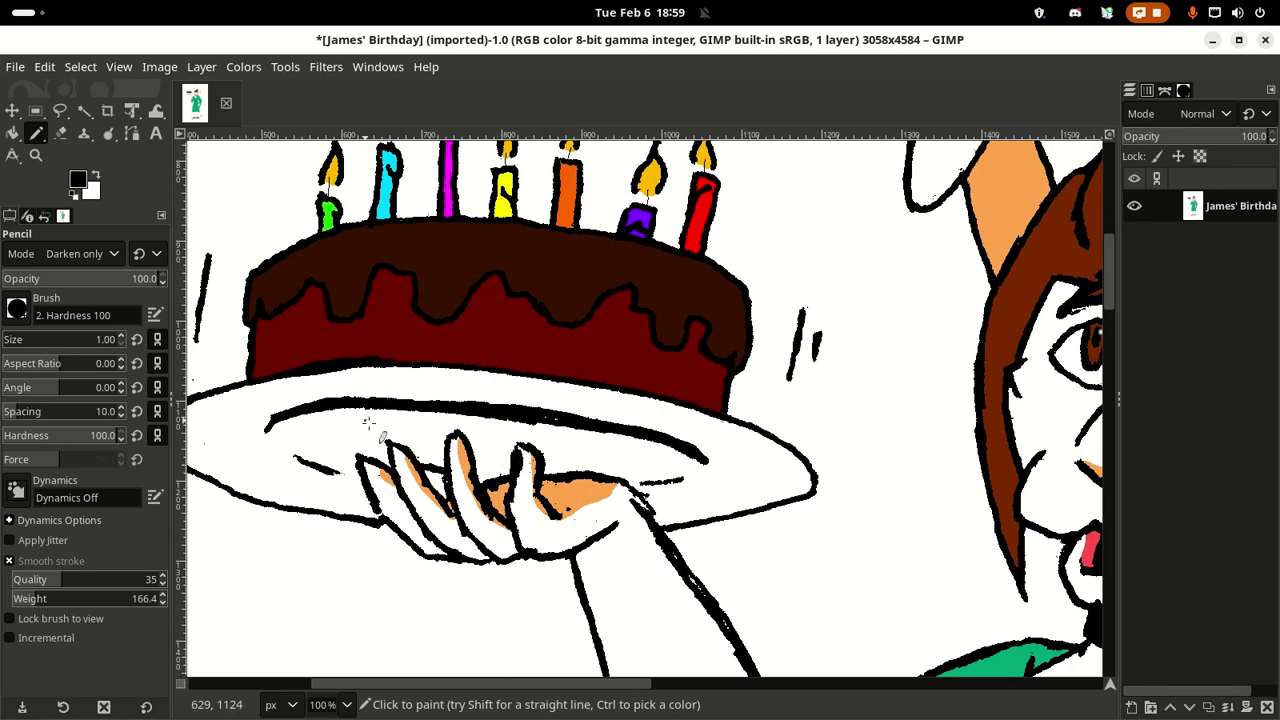
Step: Set the foreground color to the recently used cyan 00d8ff and bucket-fill the plate under the cake
scroll(534, 346, "up", 2)
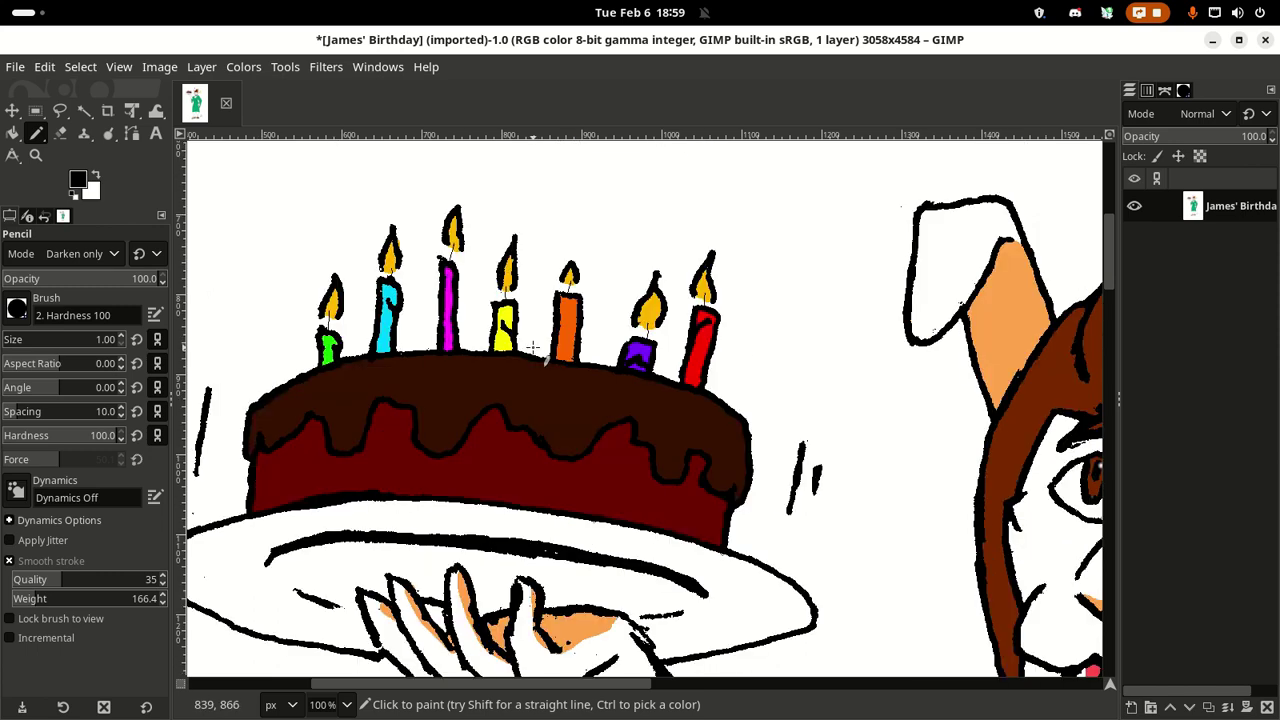
scroll(527, 344, "down", 2)
left_click(77, 187)
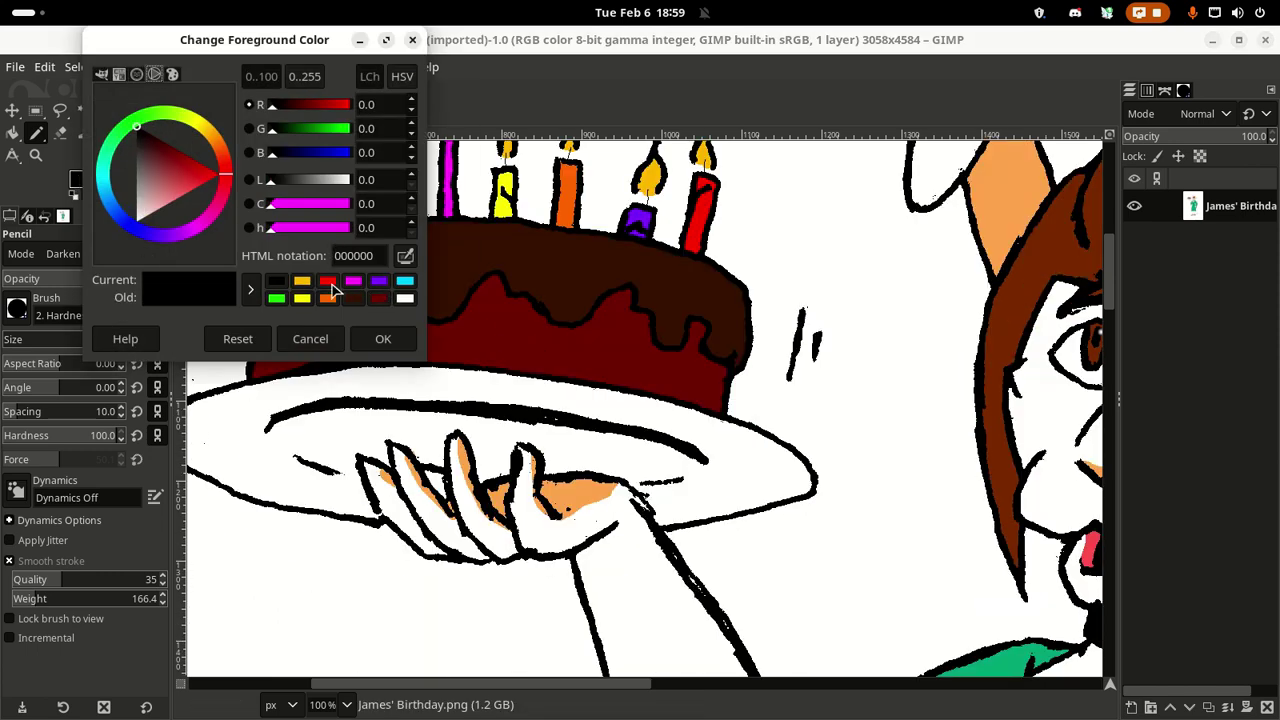
left_click(406, 283)
left_click(398, 340)
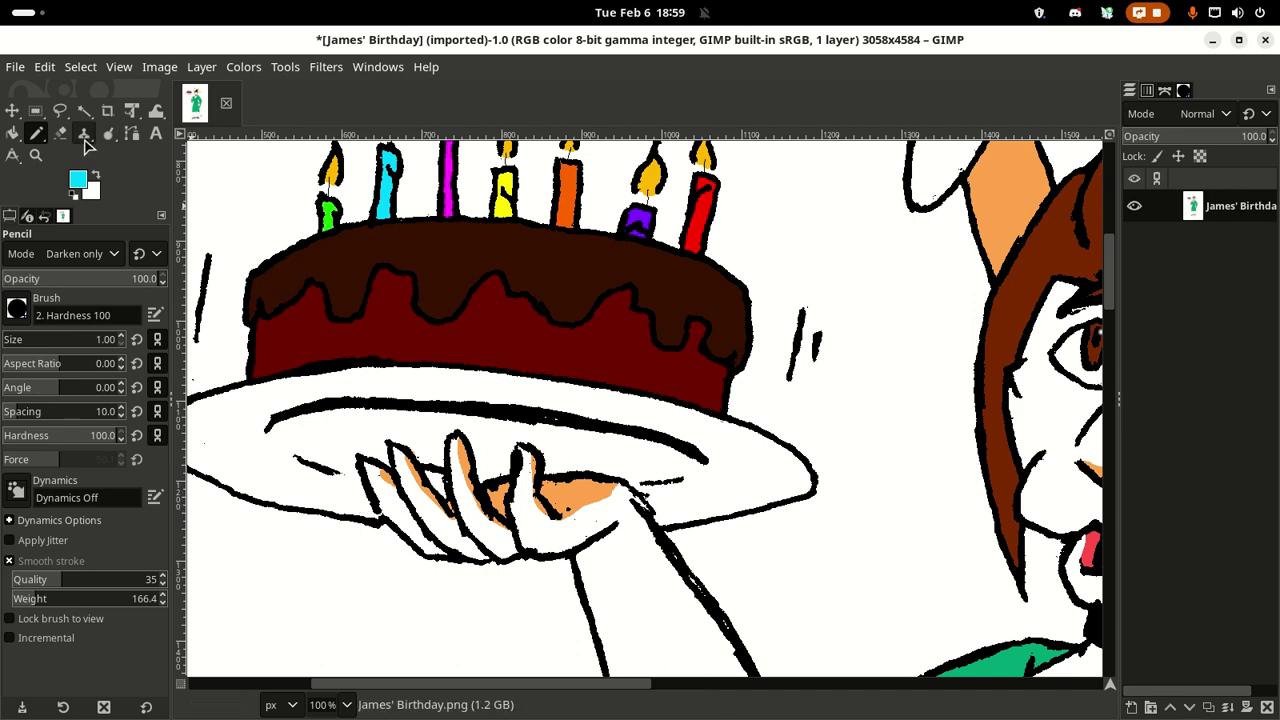
left_click(12, 133)
left_click(336, 456)
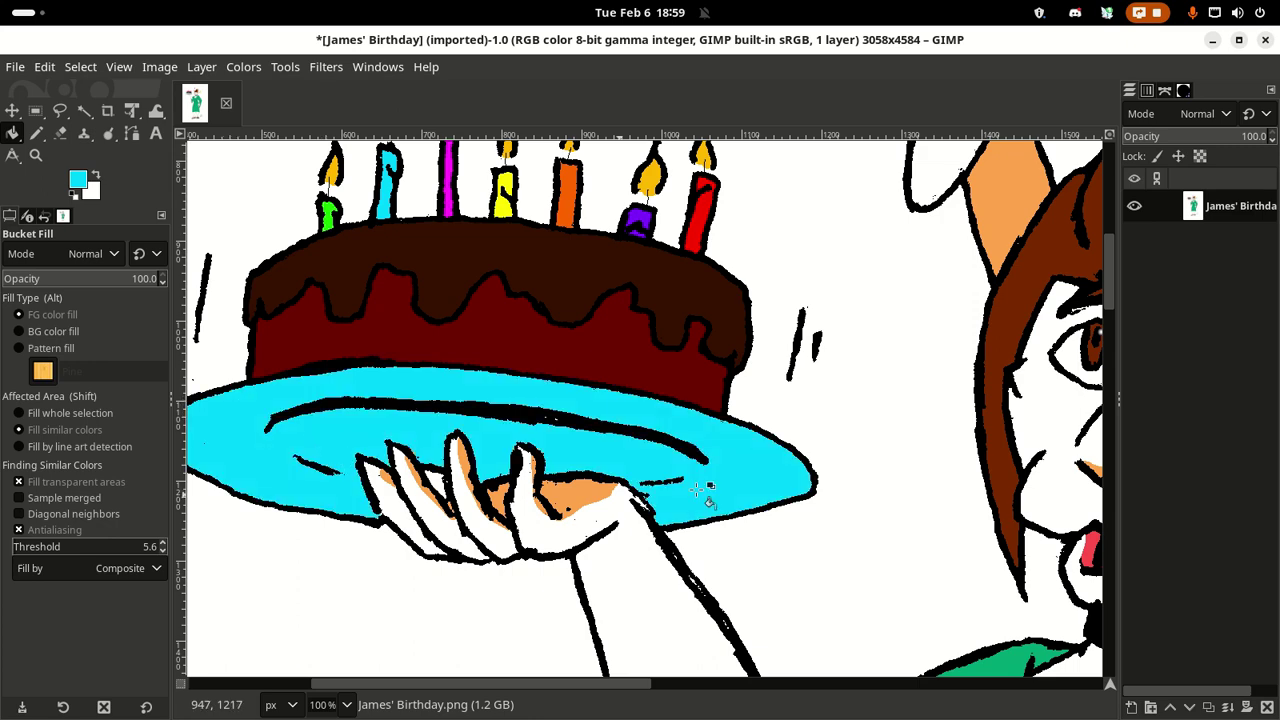
scroll(705, 460, "up", 3)
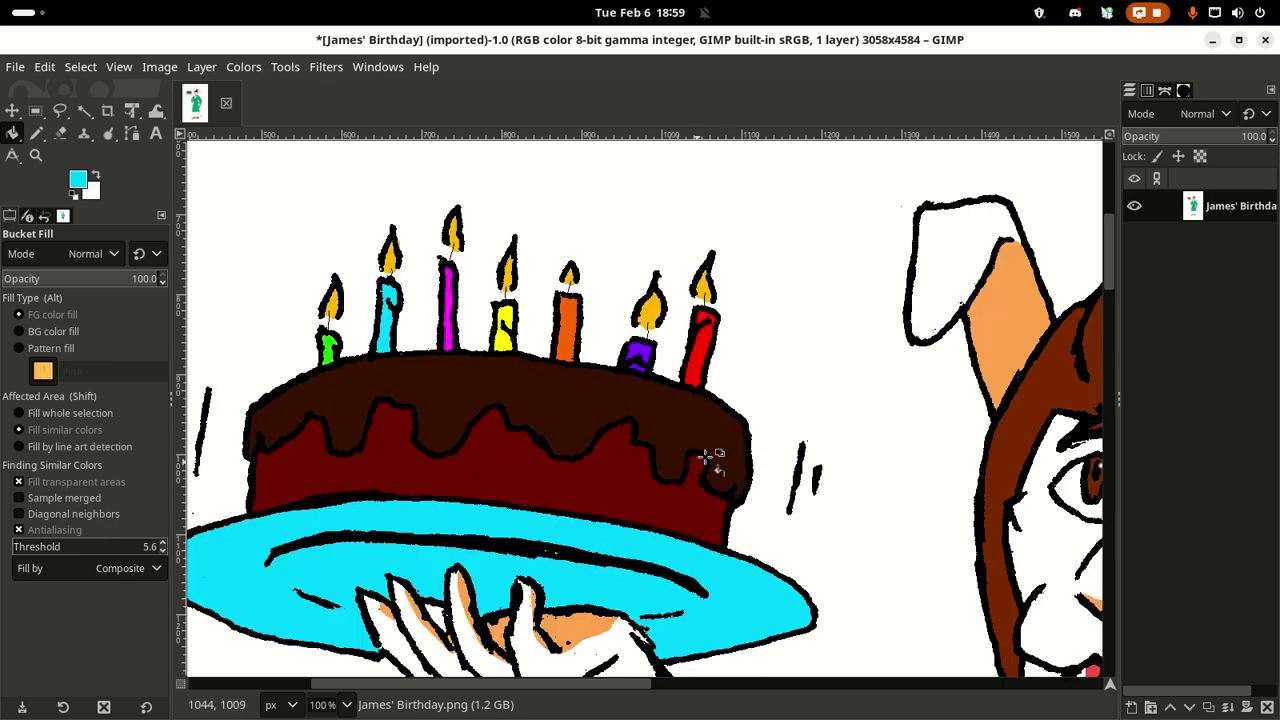
scroll(837, 371, "down", 6)
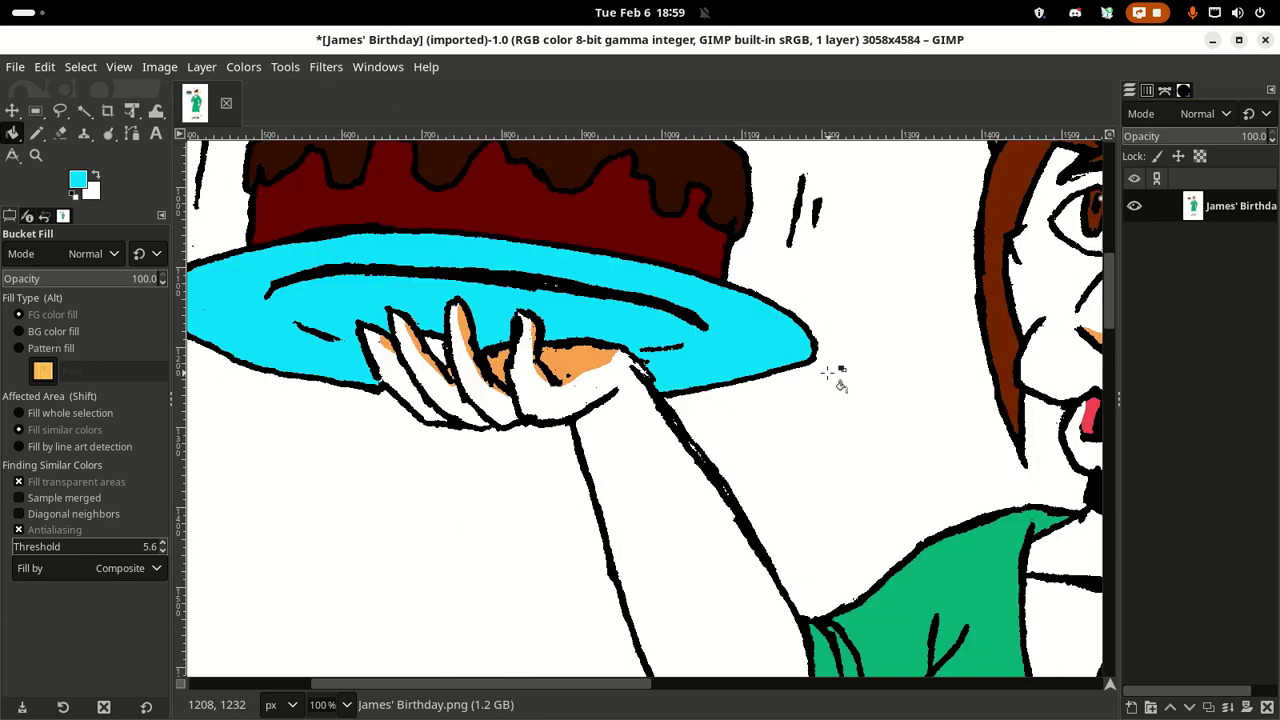
Step: Inspect the colored cake, candles, plate and raised hand, and the character's head and ears, for areas still lacking color
scroll(837, 371, "up", 6)
scroll(845, 425, "down", 8)
scroll(845, 425, "right", 8)
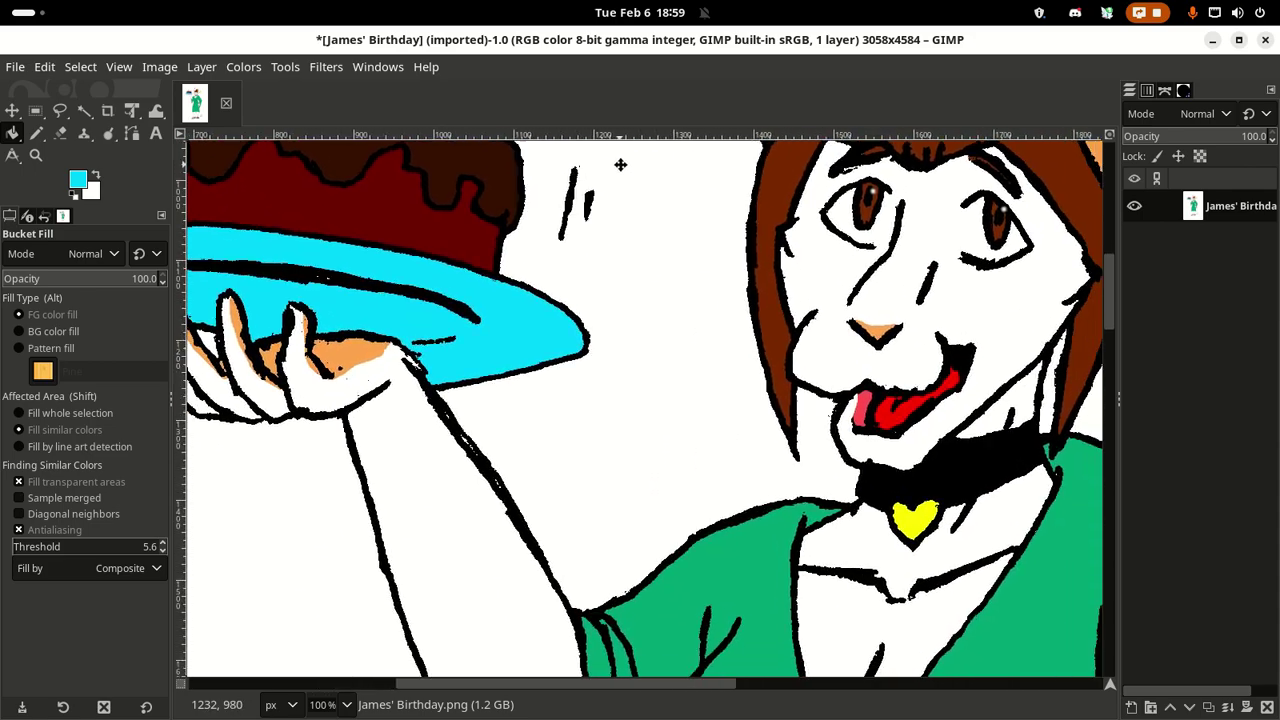
scroll(564, 266, "up", 3)
scroll(564, 266, "left", 3)
scroll(580, 429, "right", 2)
scroll(580, 429, "down", 2)
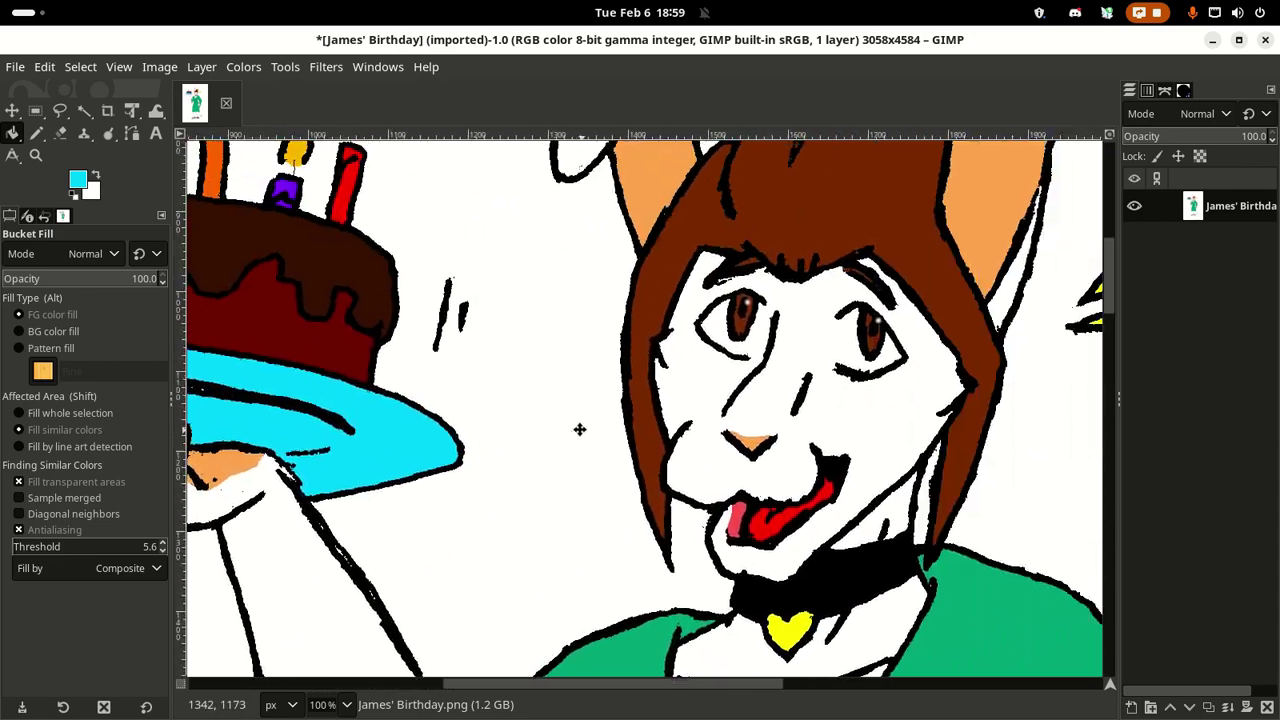
scroll(666, 380, "up", 4)
scroll(666, 380, "left", 3)
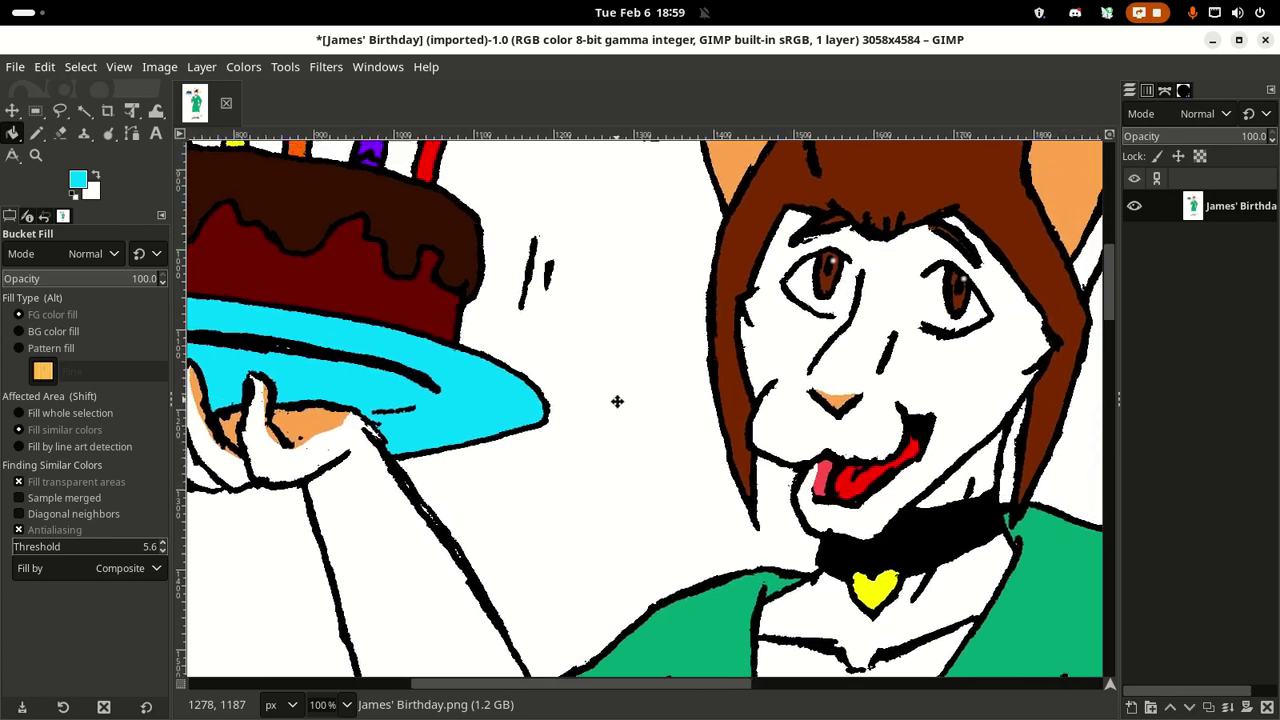
scroll(708, 370, "up", 4)
scroll(708, 370, "left", 3)
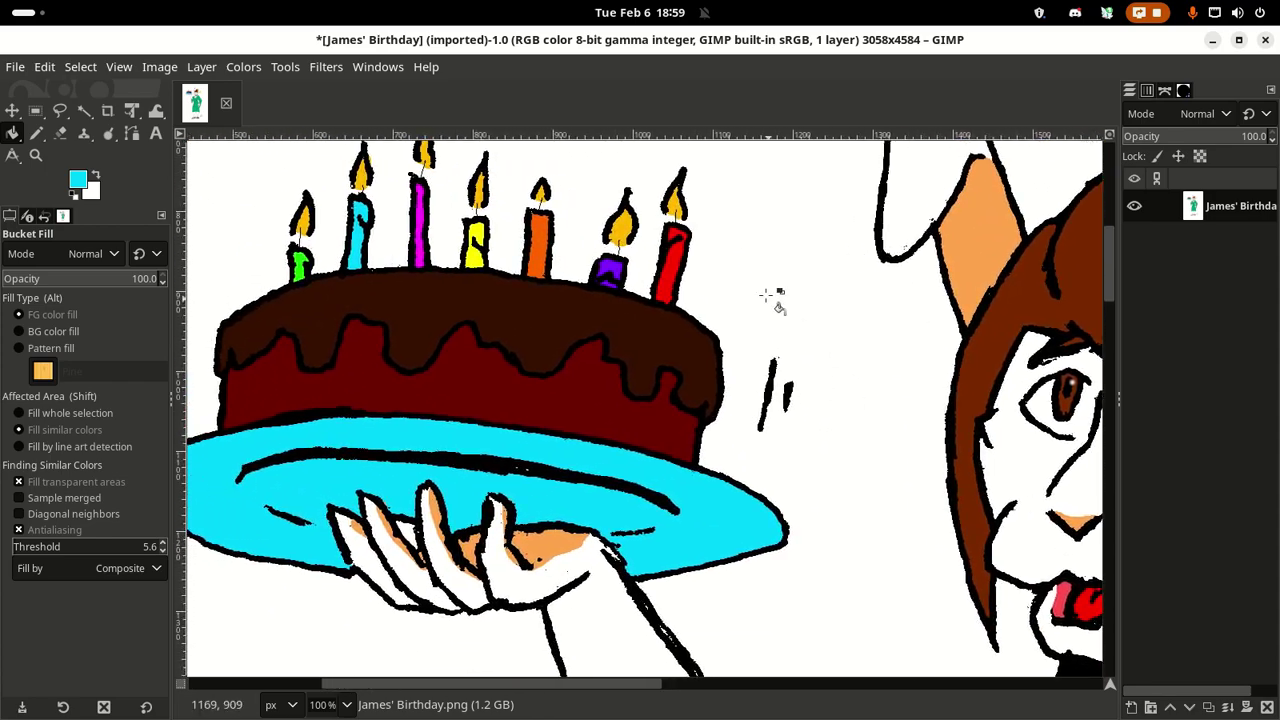
scroll(735, 440, "up", 2)
scroll(735, 440, "right", 4)
scroll(634, 403, "down", 5)
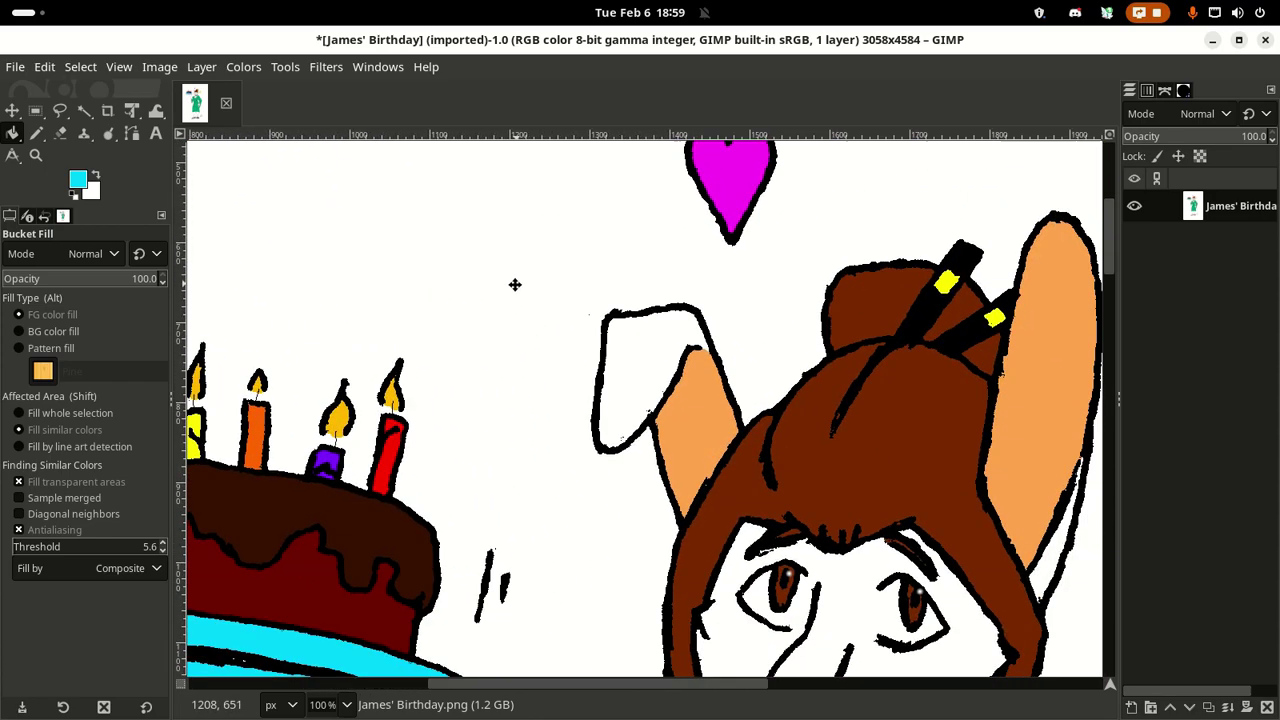
scroll(514, 283, "left", 2)
scroll(737, 413, "up", 3)
scroll(651, 271, "right", 3)
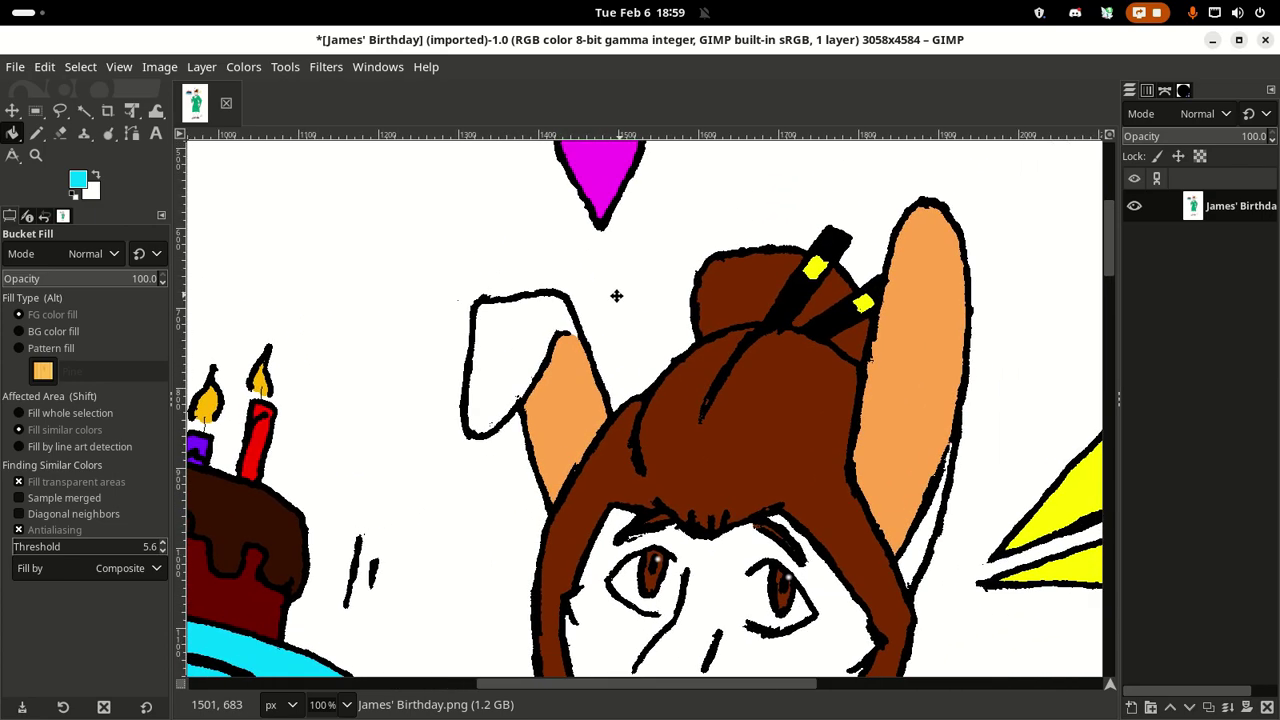
scroll(457, 329, "right", 3)
scroll(514, 271, "down", 3)
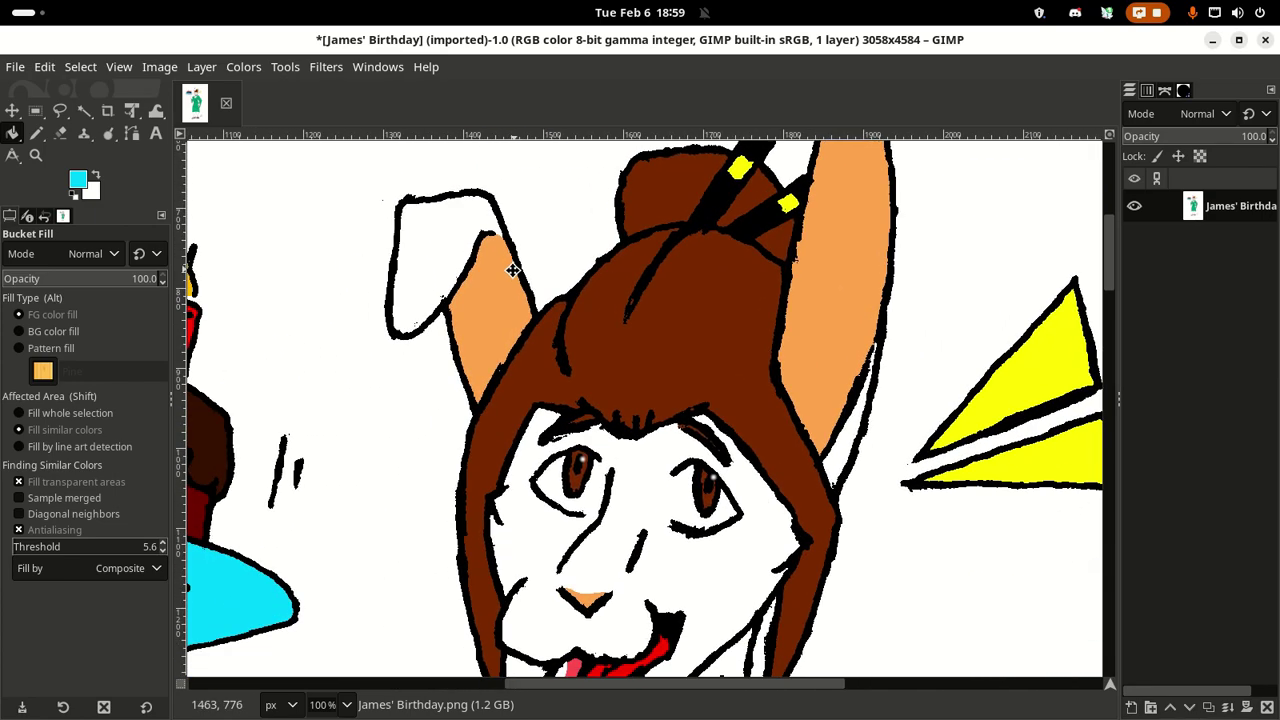
scroll(433, 359, "up", 3)
scroll(432, 359, "right", 1)
scroll(431, 359, "down", 2)
scroll(431, 359, "left", 1)
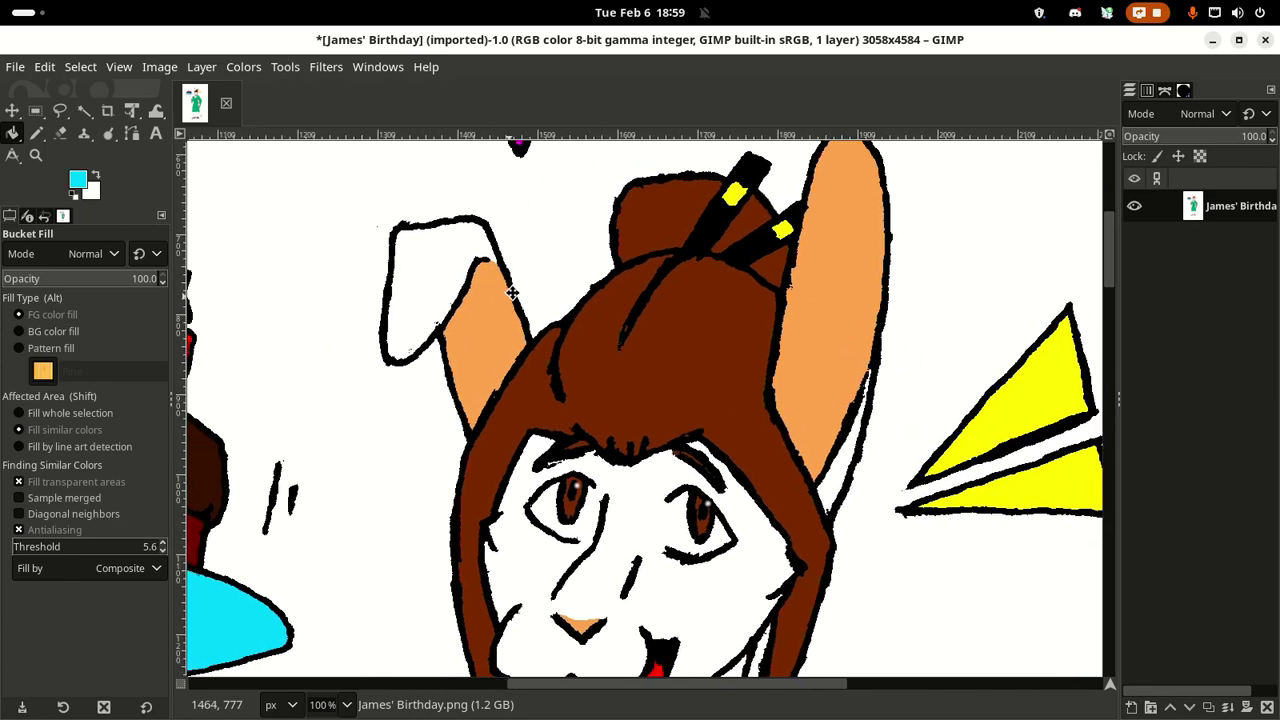
scroll(480, 360, "up", 2)
scroll(540, 368, "left", 2)
scroll(598, 345, "down", 1)
scroll(598, 345, "down", 1)
scroll(537, 320, "left", 2)
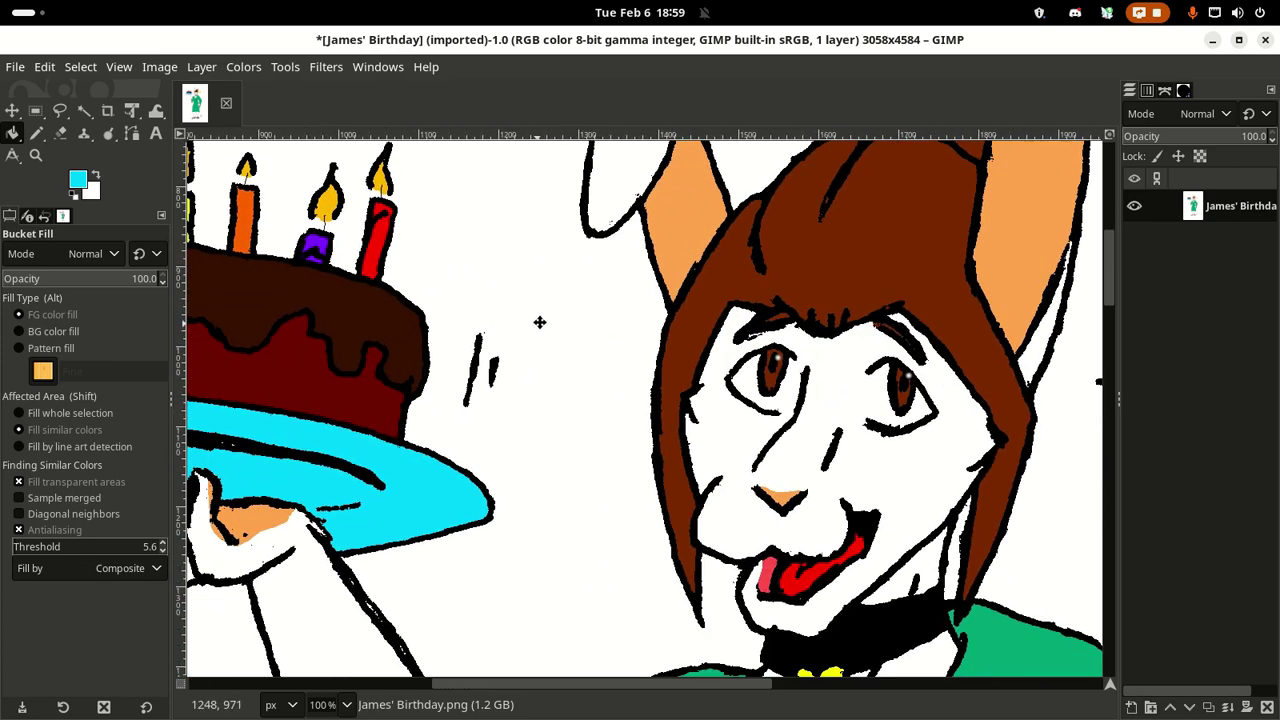
scroll(543, 323, "left", 1)
scroll(595, 326, "down", 2)
scroll(595, 326, "left", 2)
left_click_drag(595, 326, 558, 317)
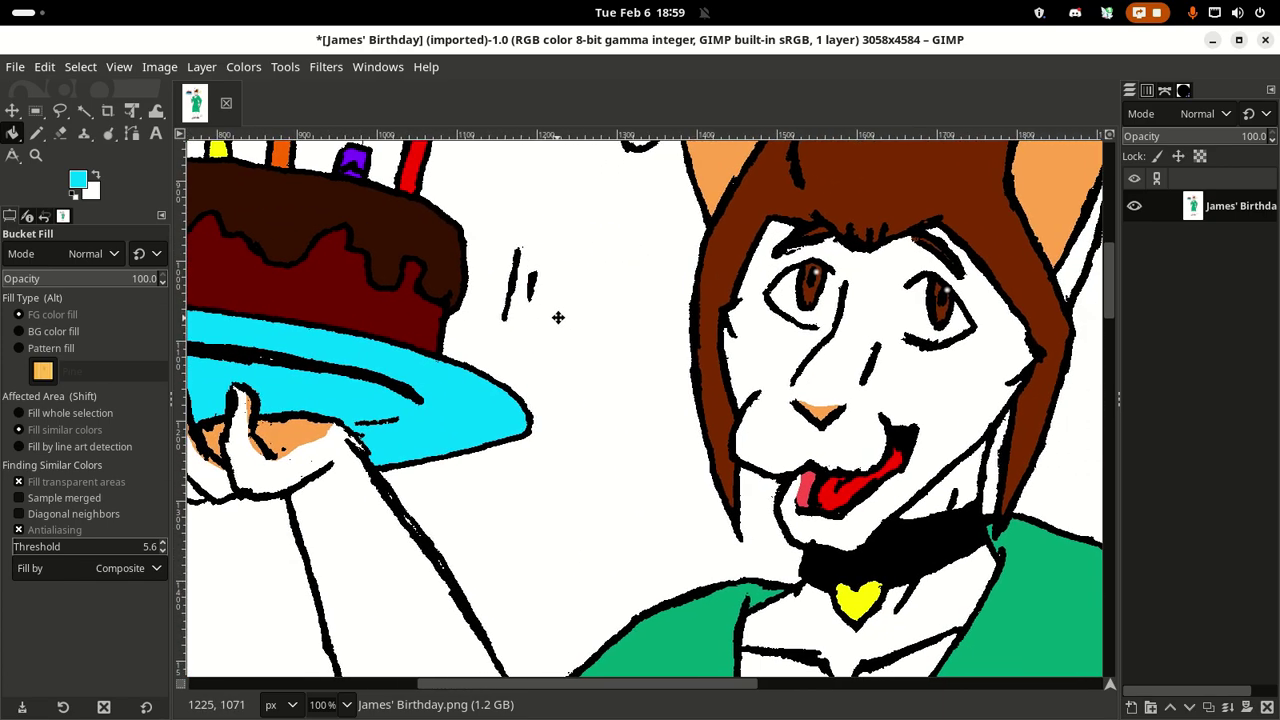
scroll(514, 329, "right", 2)
scroll(500, 329, "right", 1)
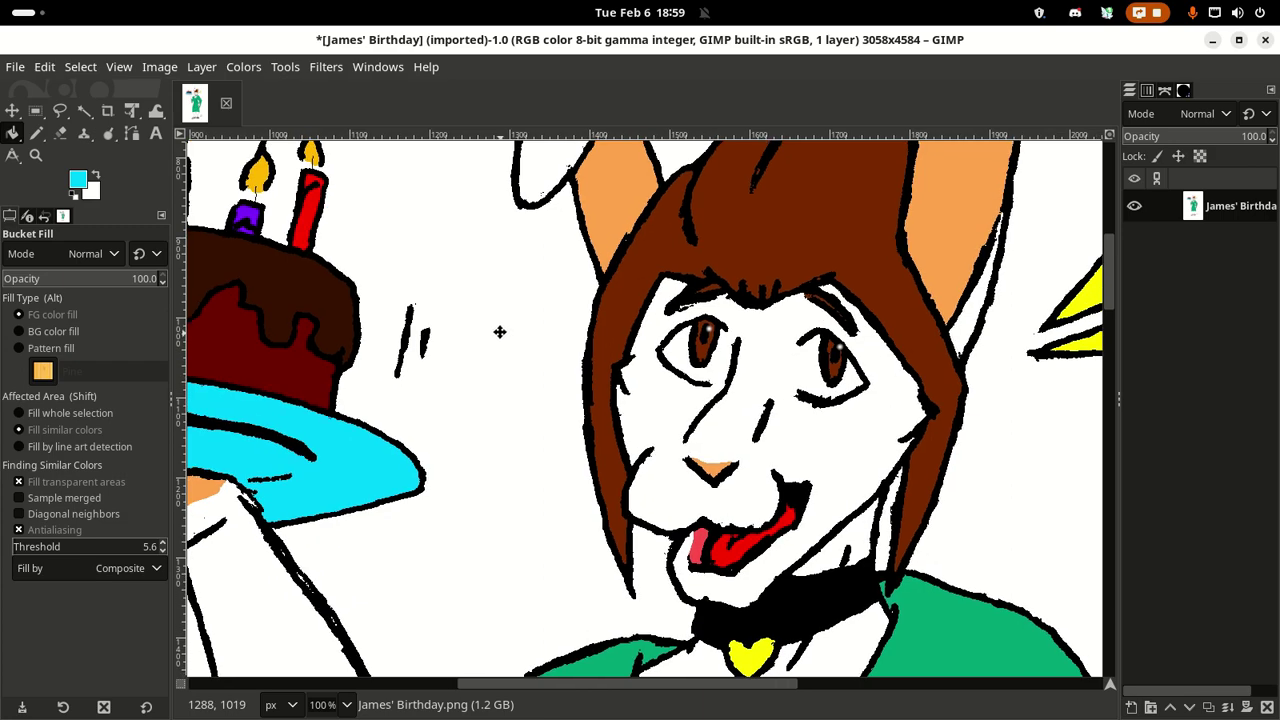
scroll(581, 243, "down", 1)
scroll(581, 243, "left", 1)
scroll(581, 243, "down", 1)
scroll(581, 243, "left", 1)
scroll(646, 329, "down", 1)
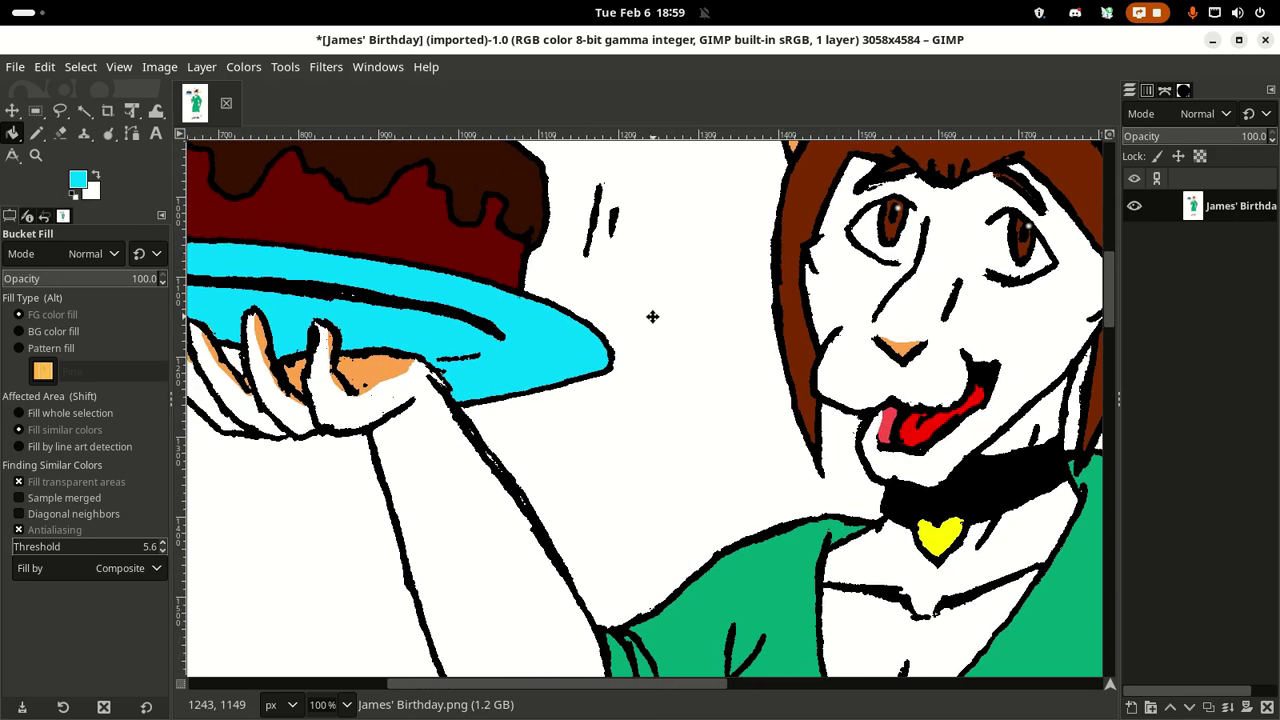
scroll(651, 317, "left", 1)
left_click_drag(688, 264, 718, 263)
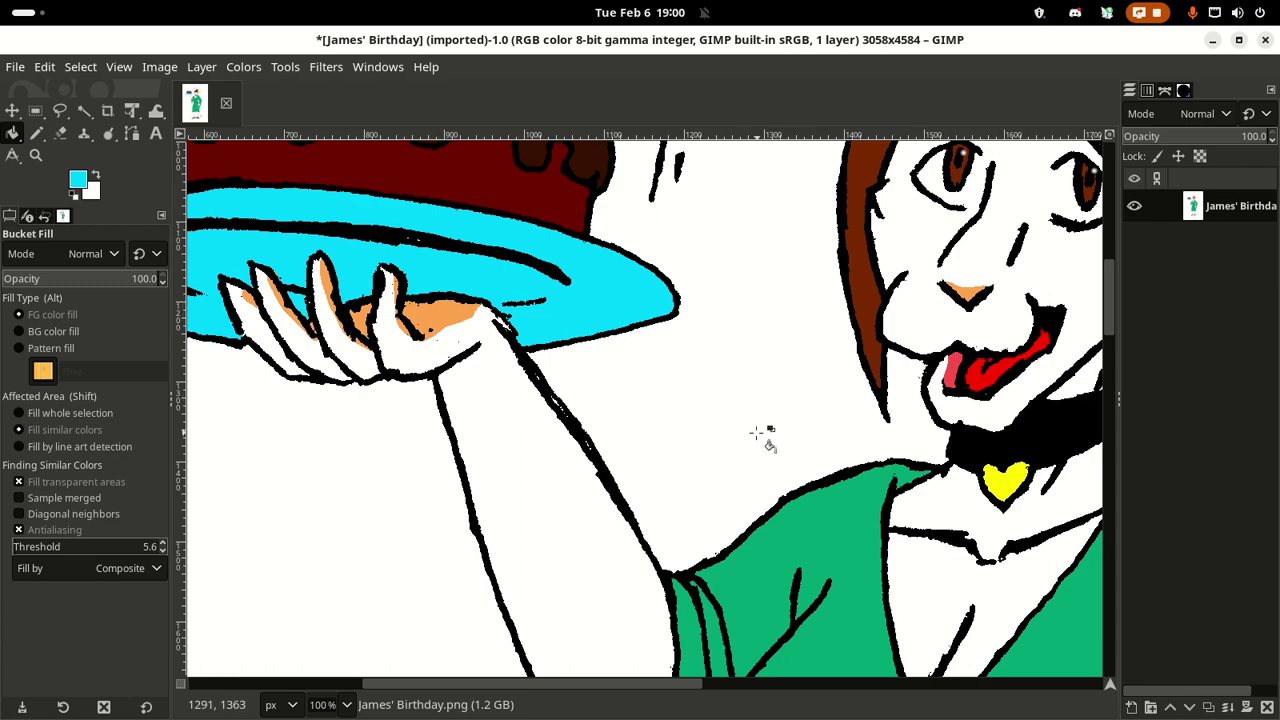
Step: Review the coloring of the face, hair, collar and yellow accents, and of the green robe down to its hem
left_click_drag(763, 434, 509, 186)
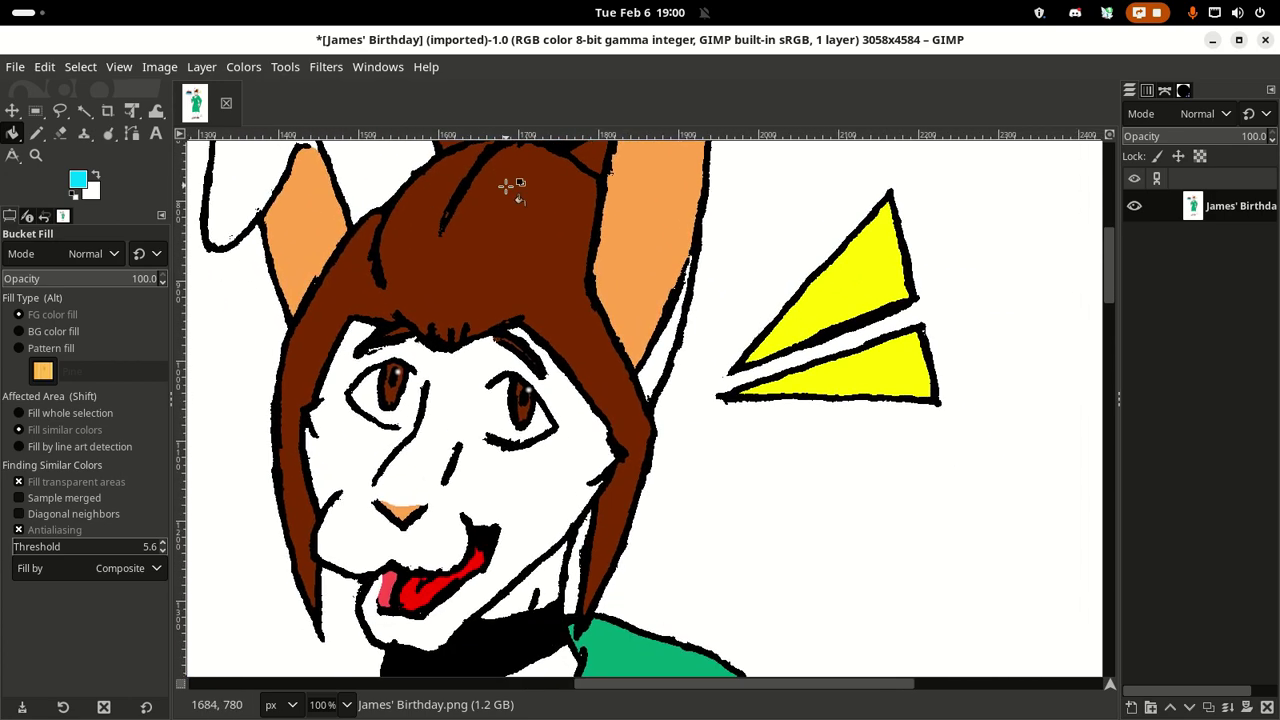
left_click_drag(589, 343, 550, 240)
left_click_drag(541, 430, 640, 412)
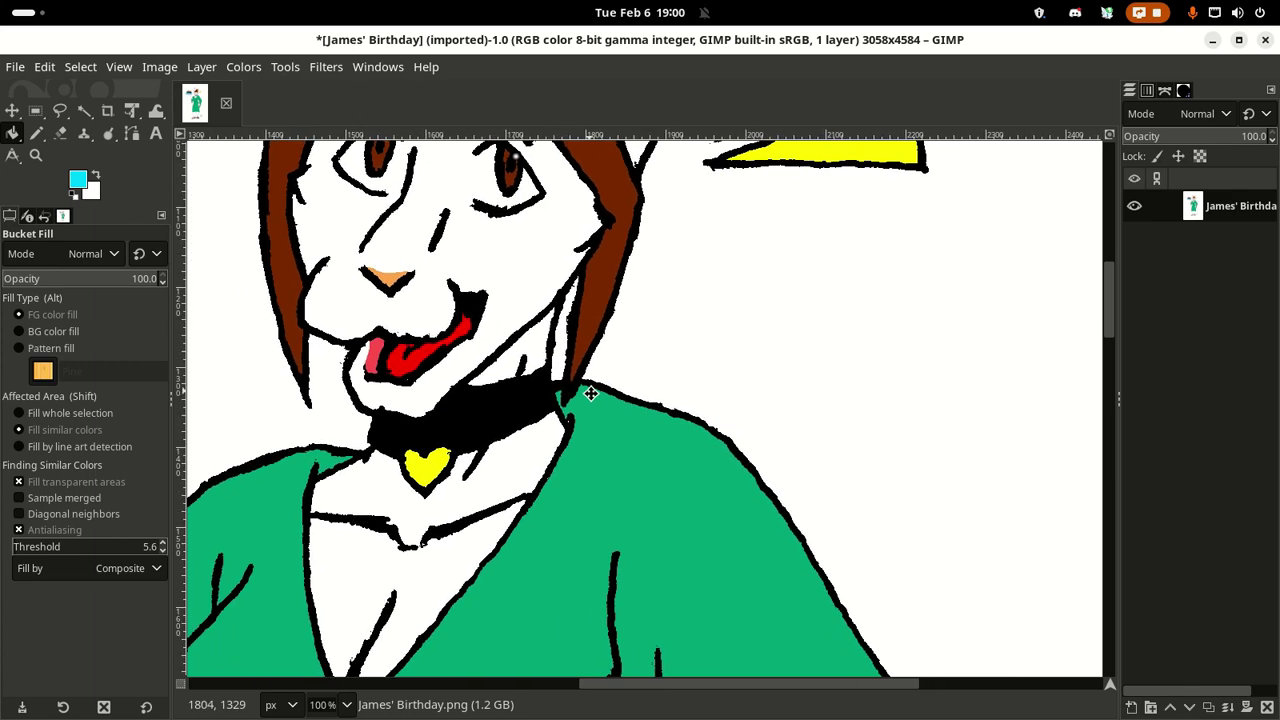
left_click_drag(560, 150, 600, 192)
left_click_drag(575, 122, 604, 263)
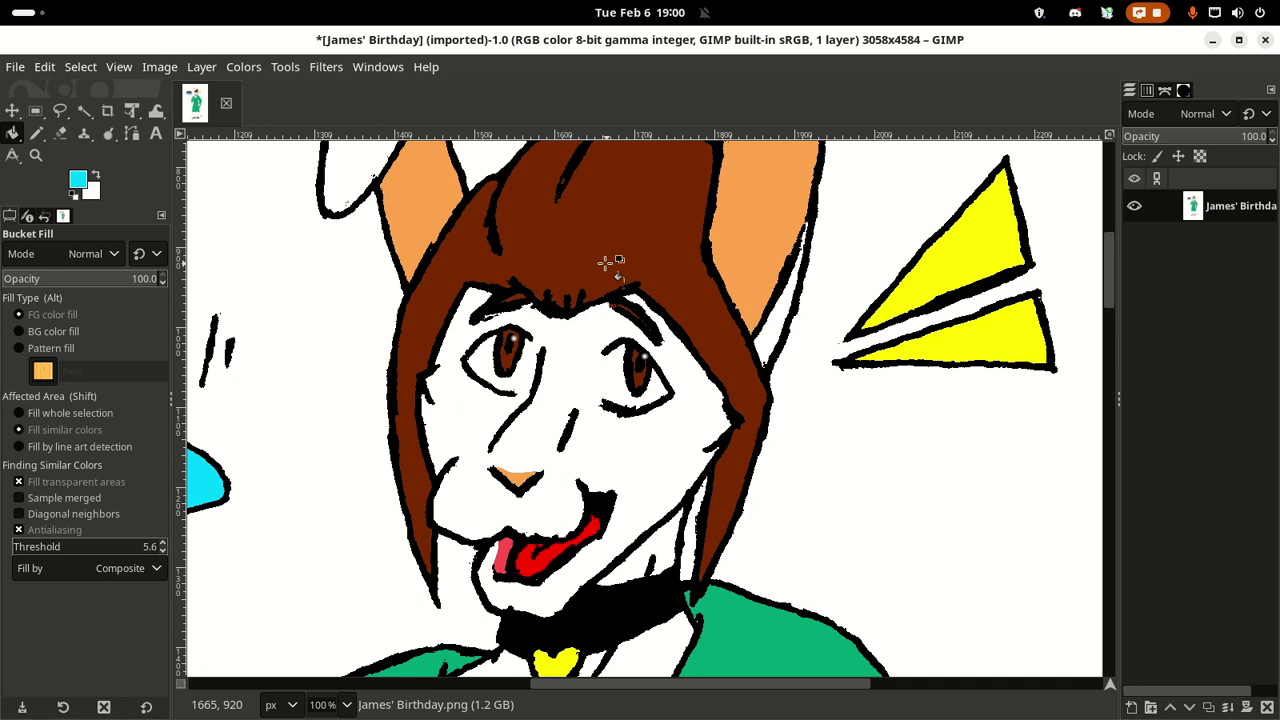
scroll(622, 400, "down", 5)
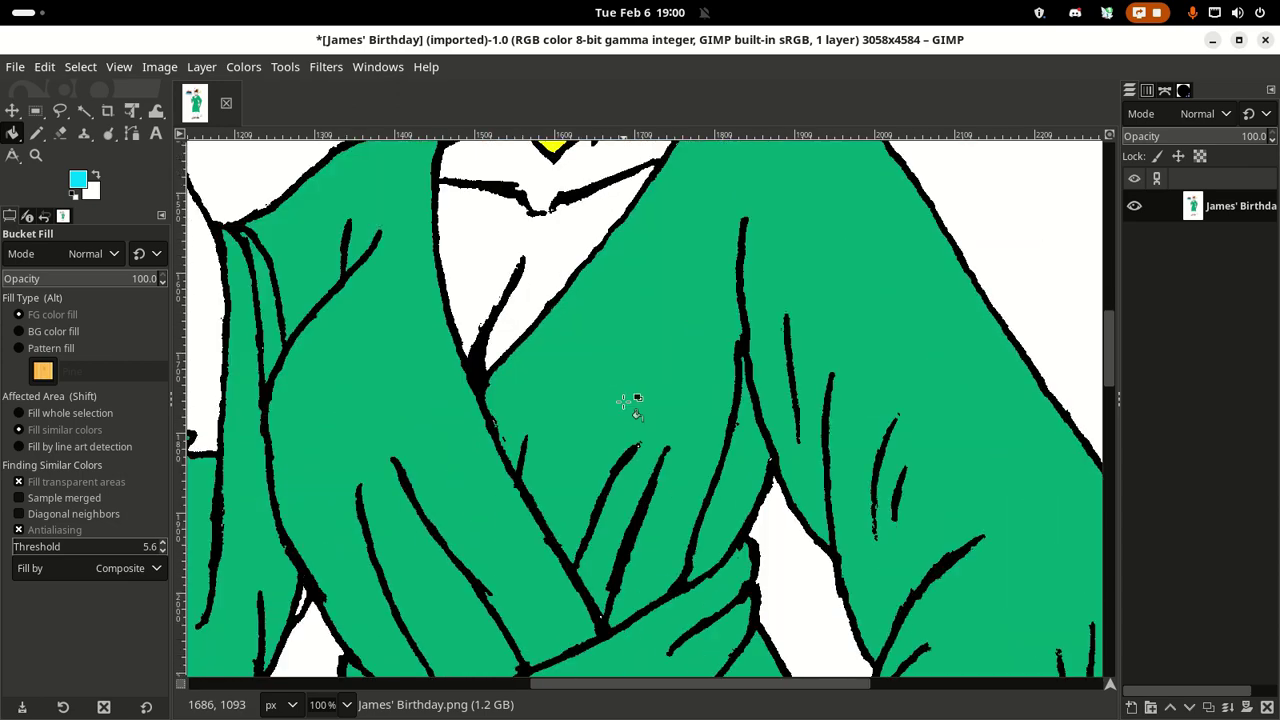
scroll(622, 400, "down", 15)
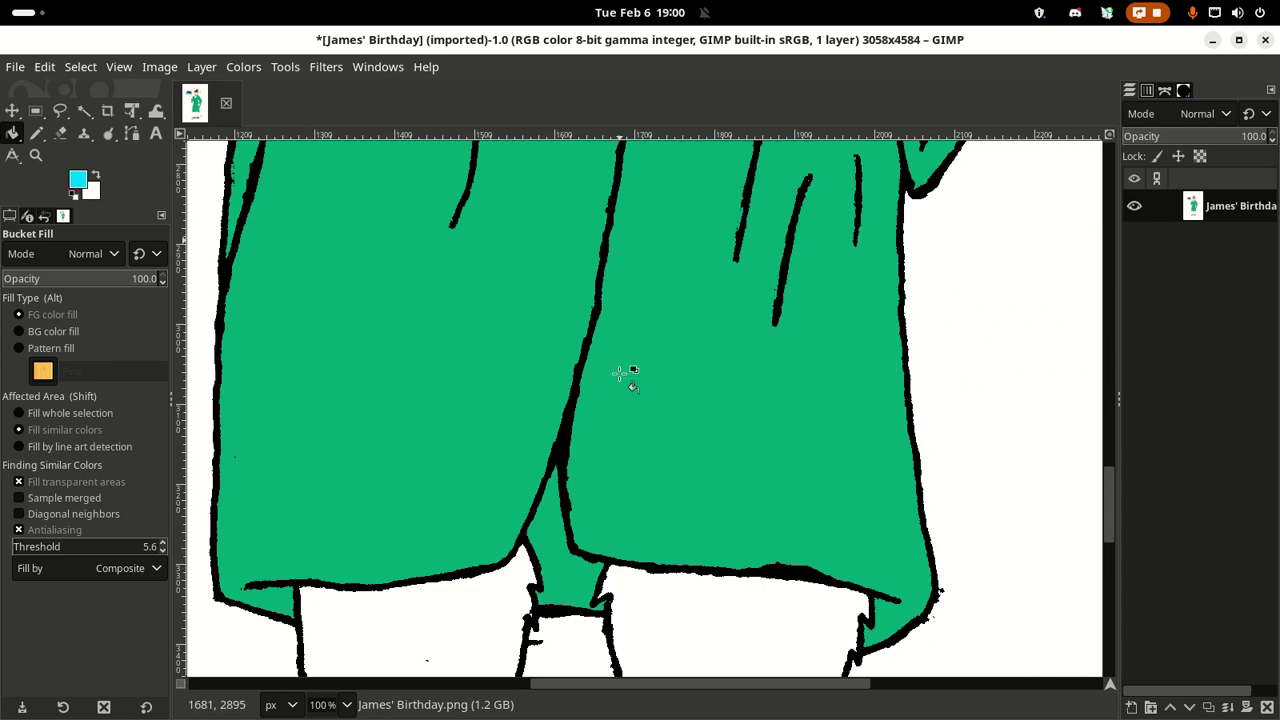
Step: Examine the coloured drawing from the robe's hem up to the face, cake and ears for areas still unfilled
scroll(620, 373, "down", 4)
scroll(620, 373, "up", 8)
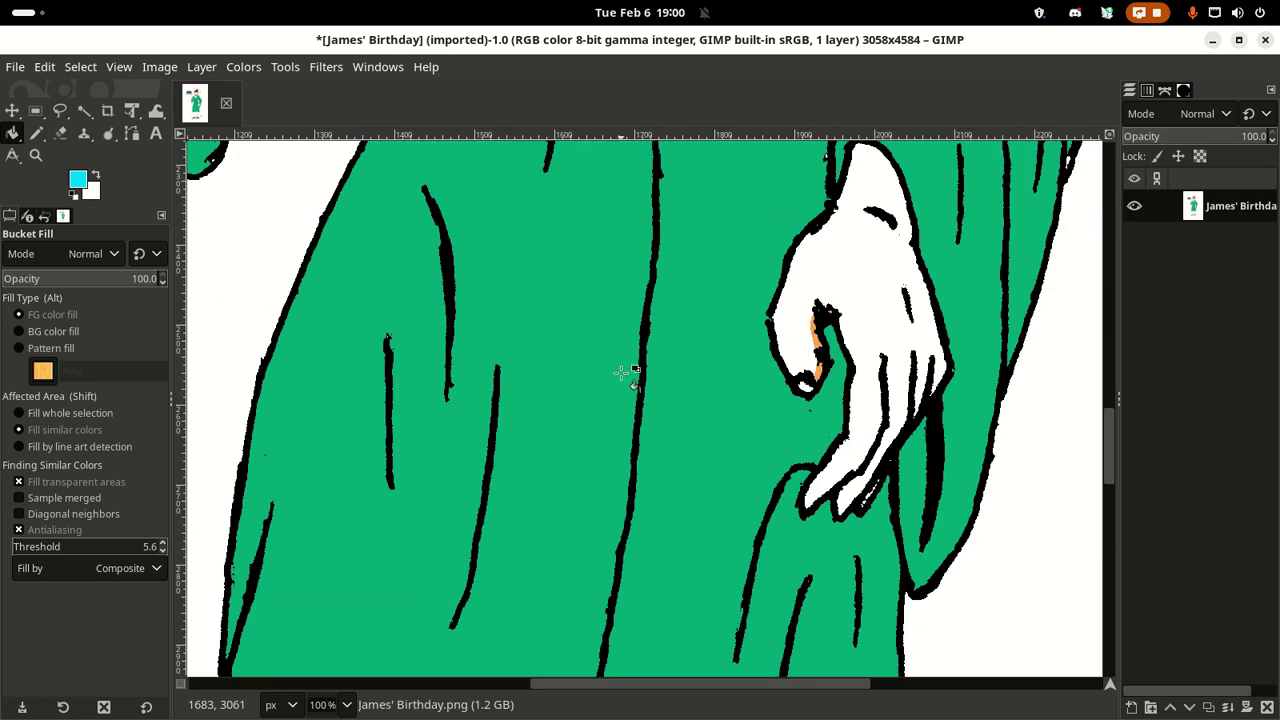
scroll(622, 373, "up", 7)
scroll(628, 372, "up", 3)
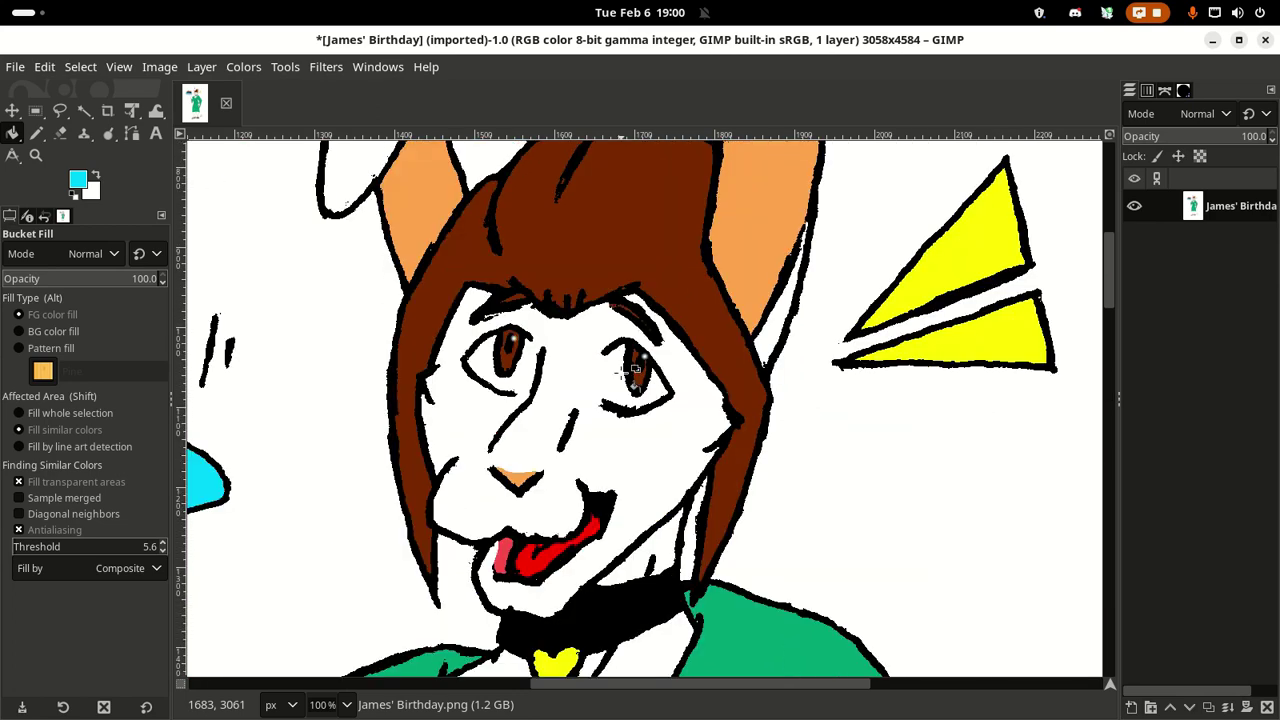
scroll(632, 370, "down", 2)
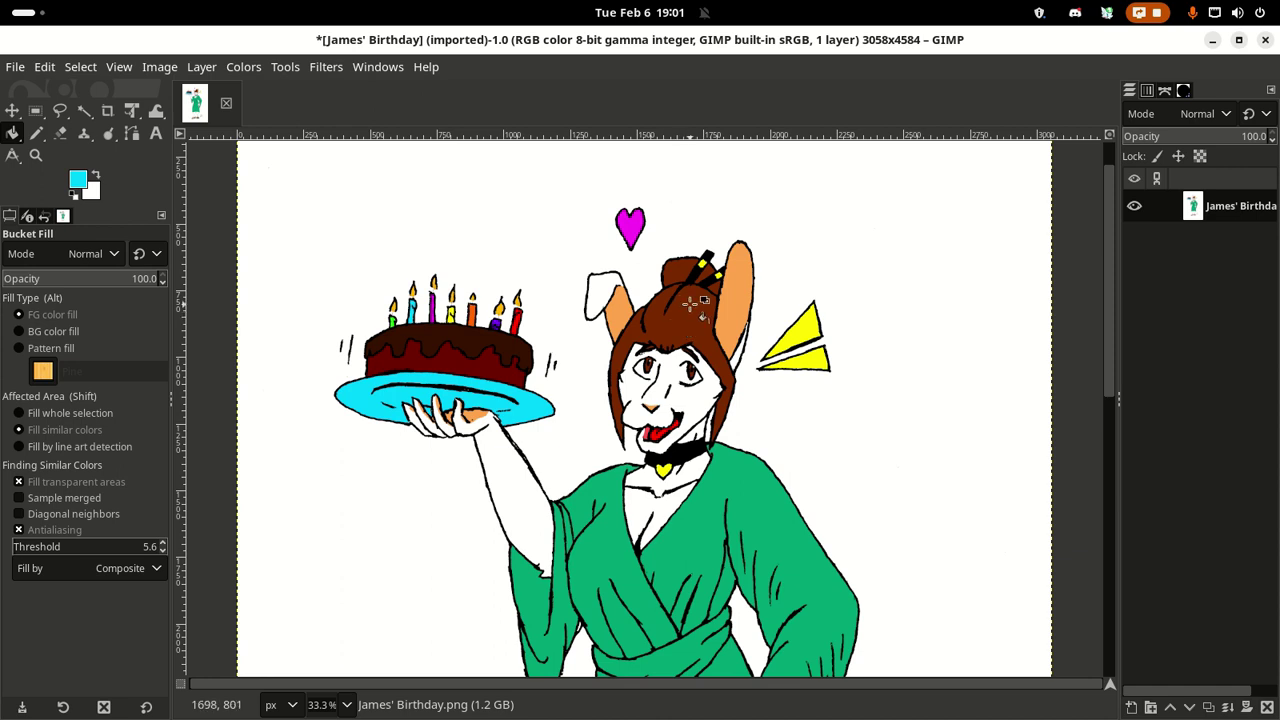
scroll(690, 303, "down", 3)
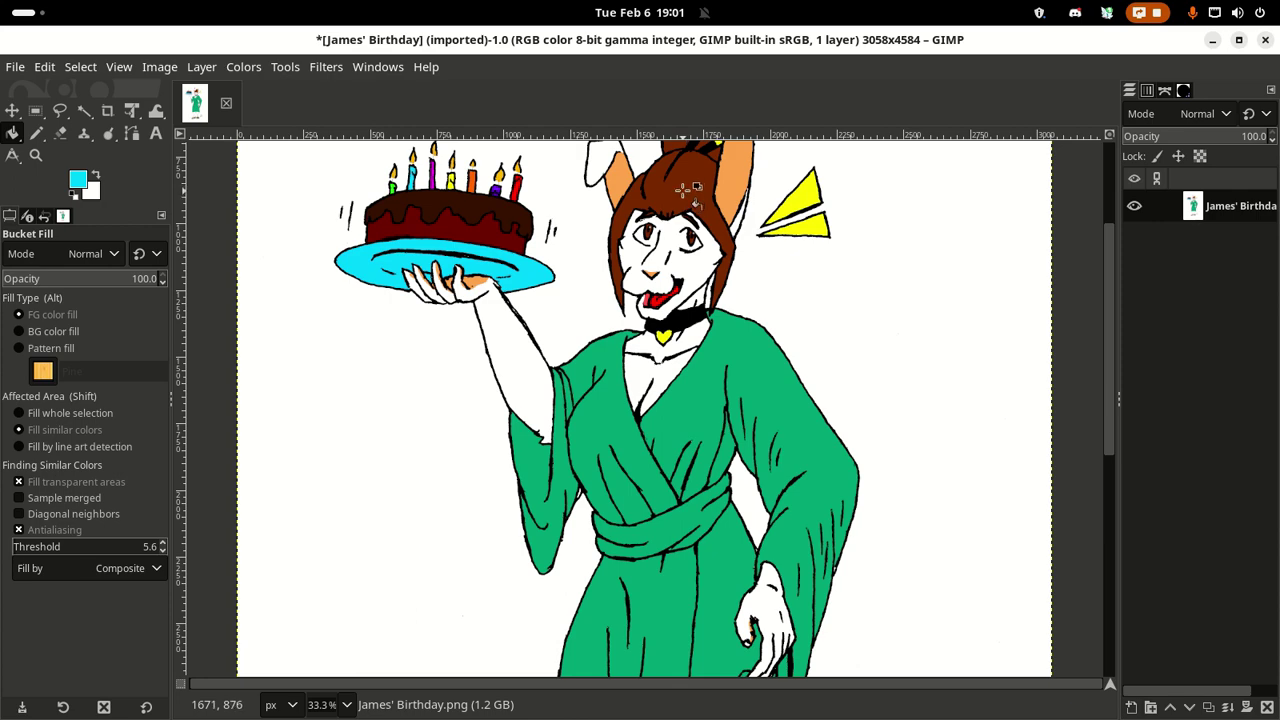
scroll(693, 350, "down", 5)
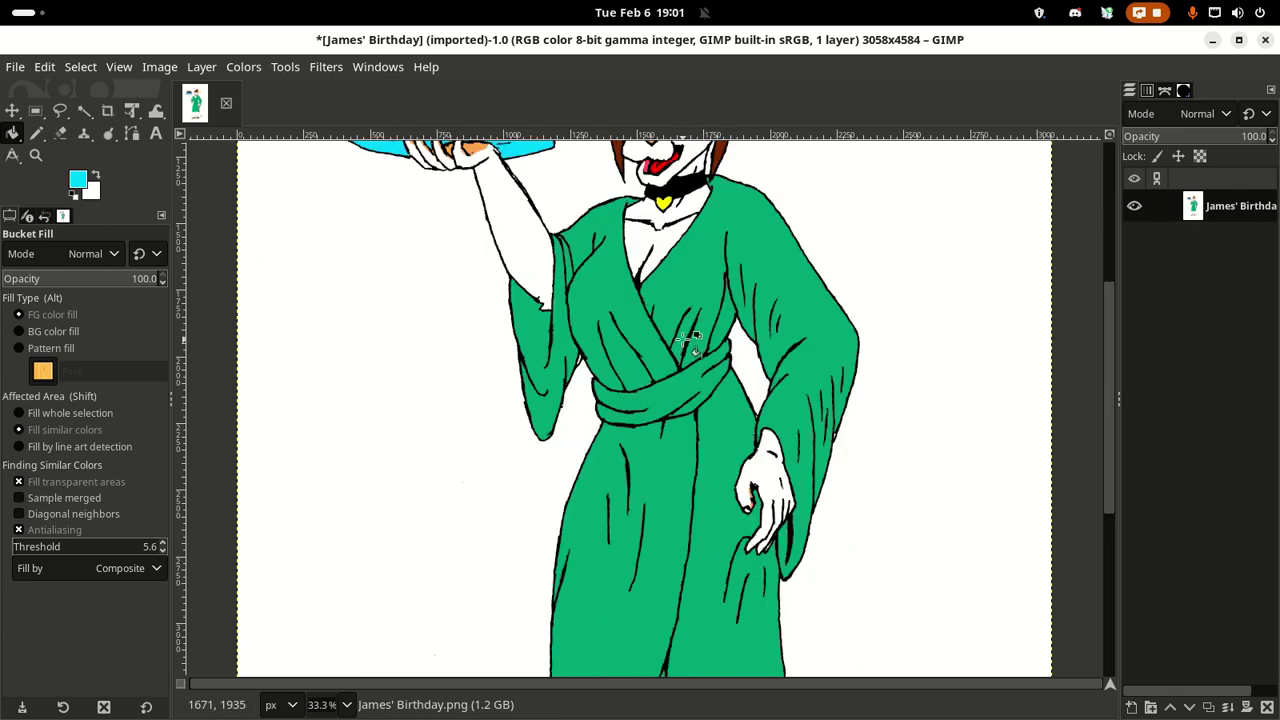
scroll(695, 345, "up", 5)
scroll(689, 337, "up", 3)
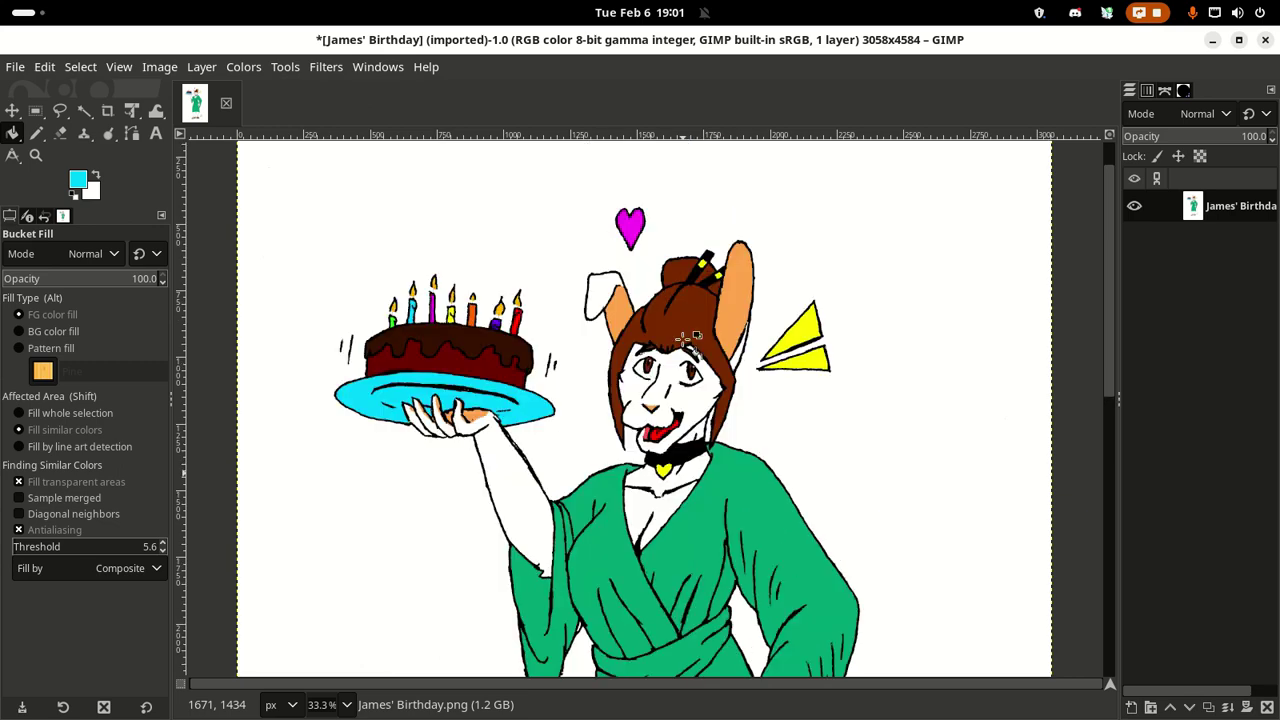
scroll(689, 337, "down", 3)
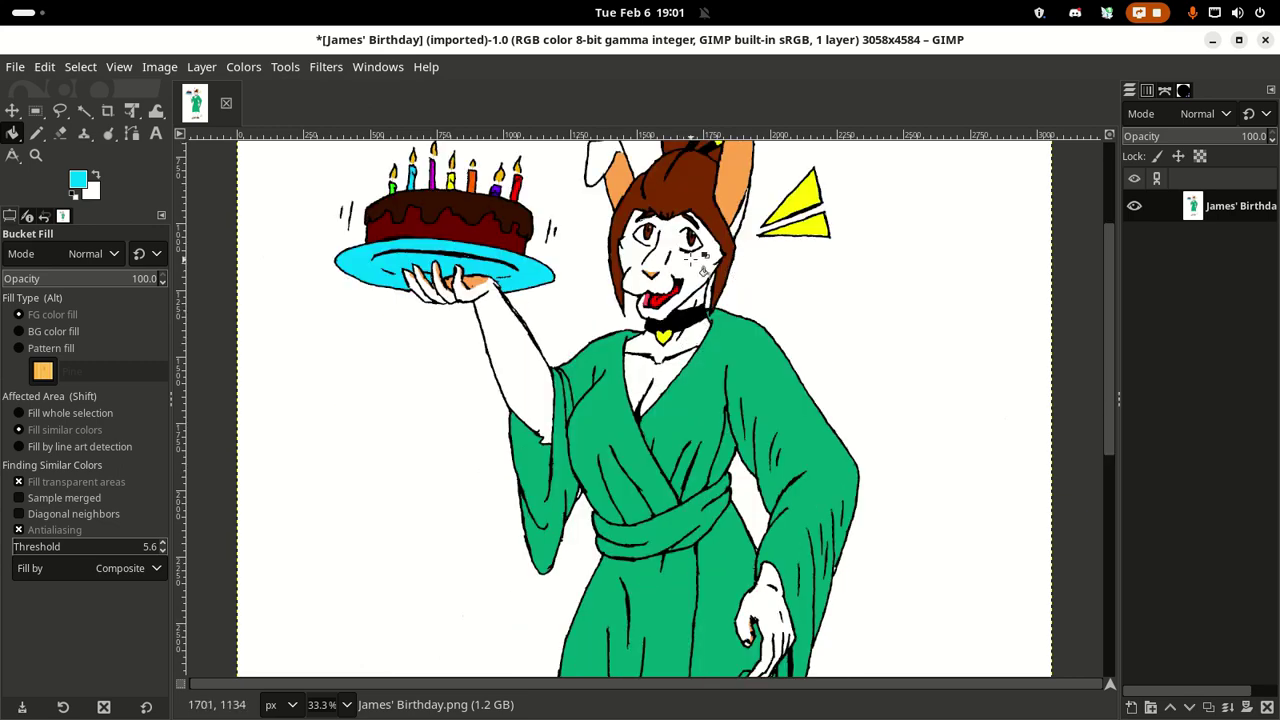
scroll(702, 266, "up", 3)
scroll(702, 262, "down", 3)
scroll(678, 205, "up", 3)
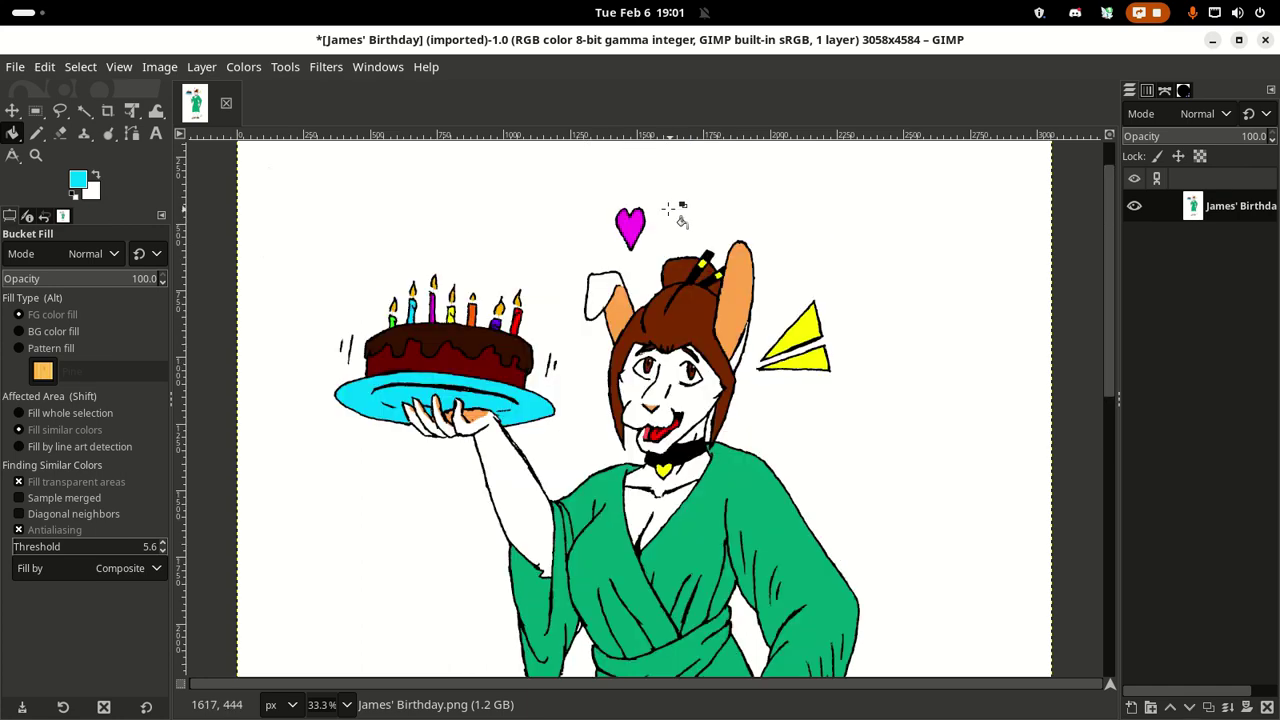
scroll(678, 213, "down", 2)
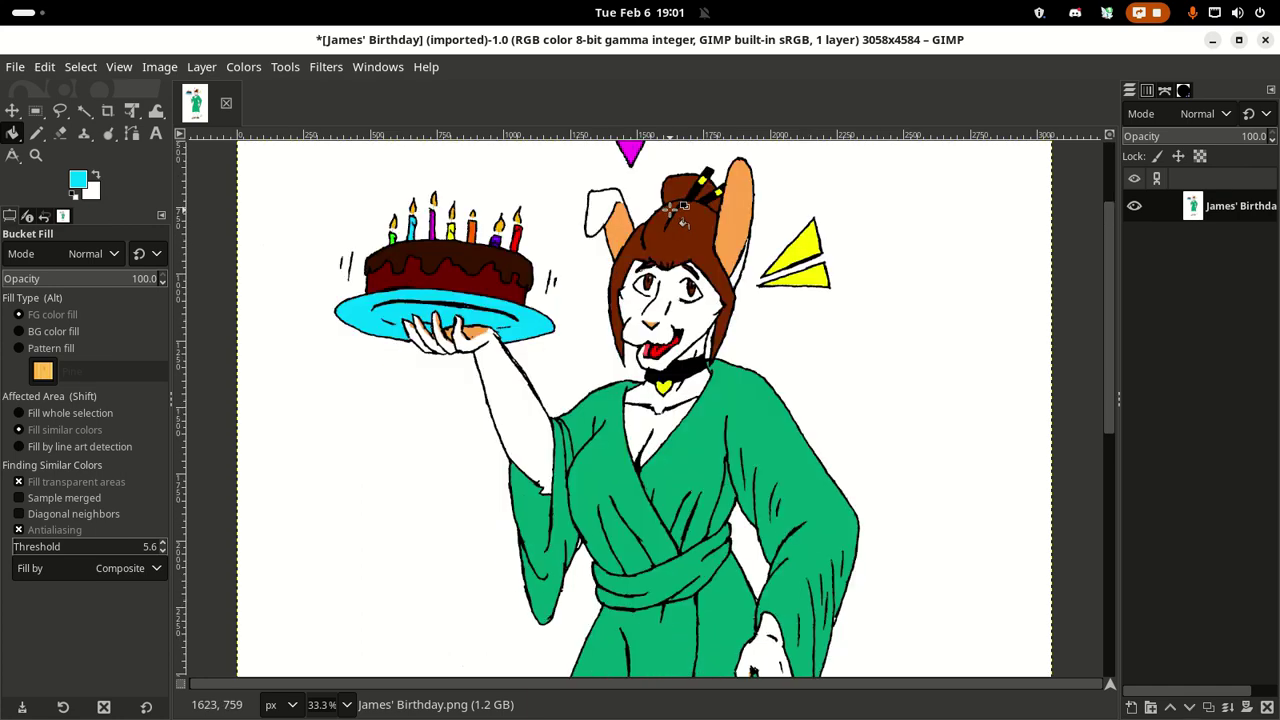
scroll(683, 213, "up", 3)
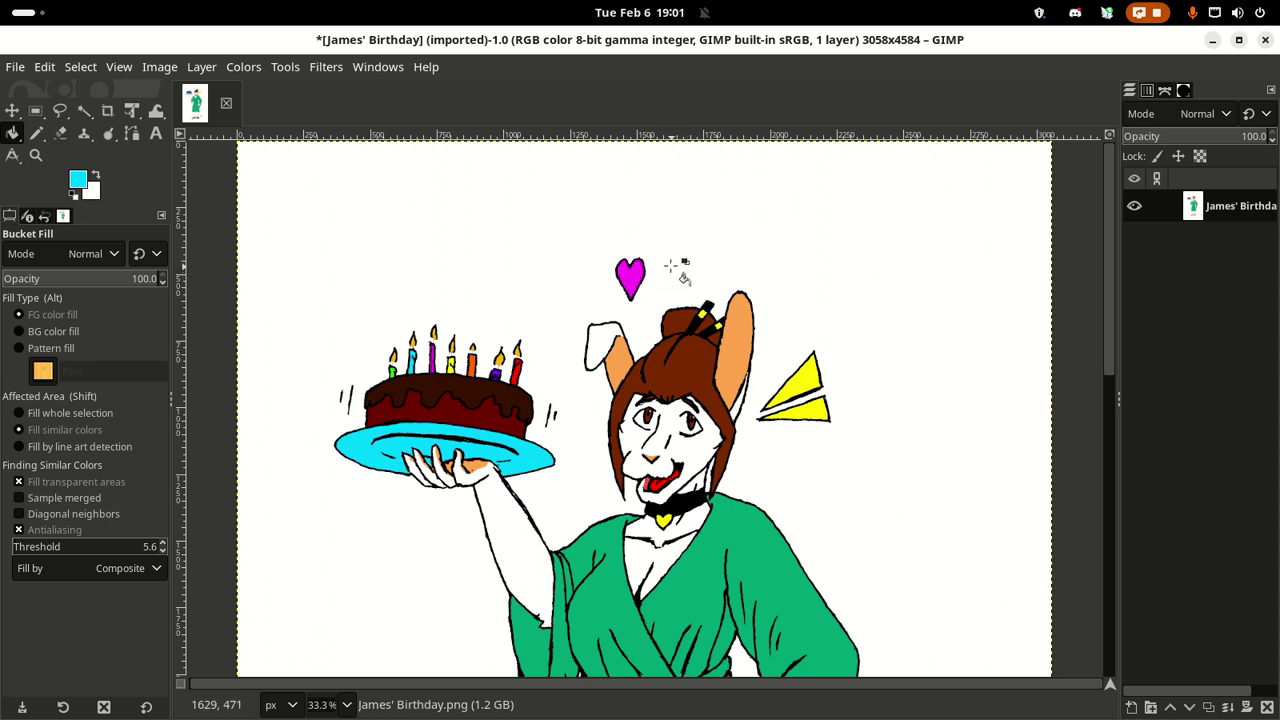
scroll(670, 265, "down", 3)
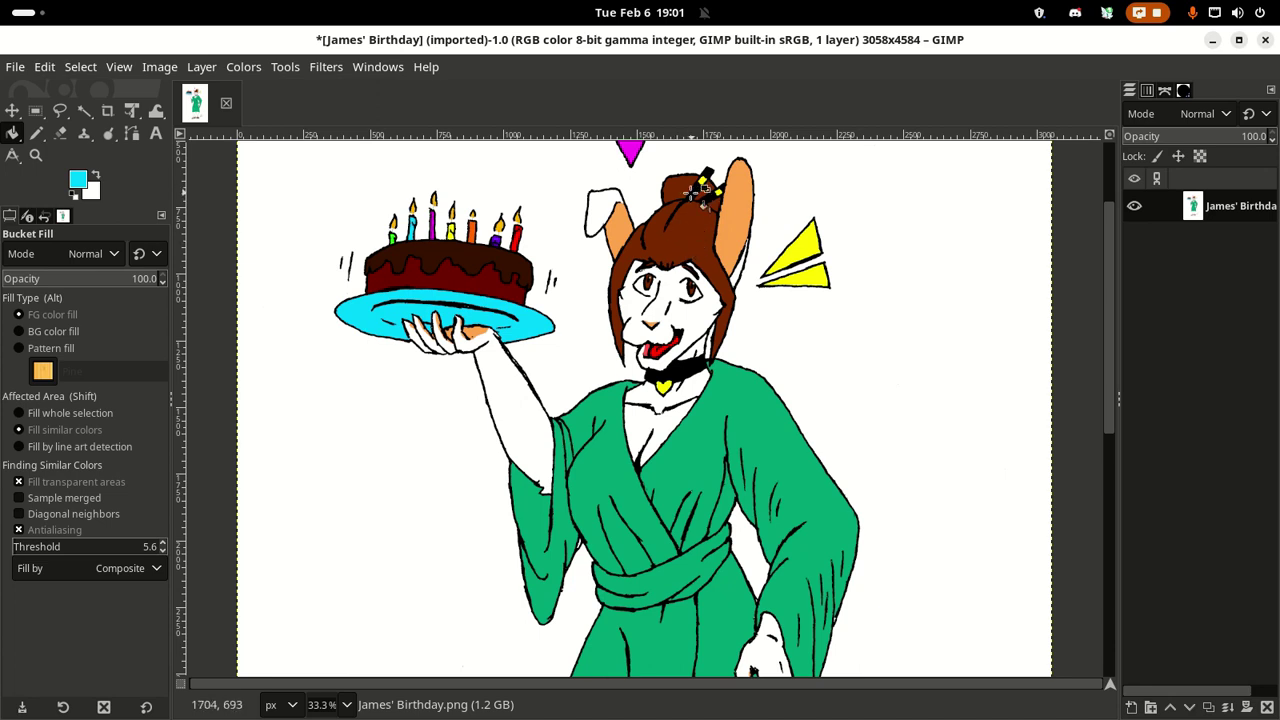
scroll(690, 205, "up", 3)
scroll(686, 216, "down", 3)
scroll(680, 195, "up", 3)
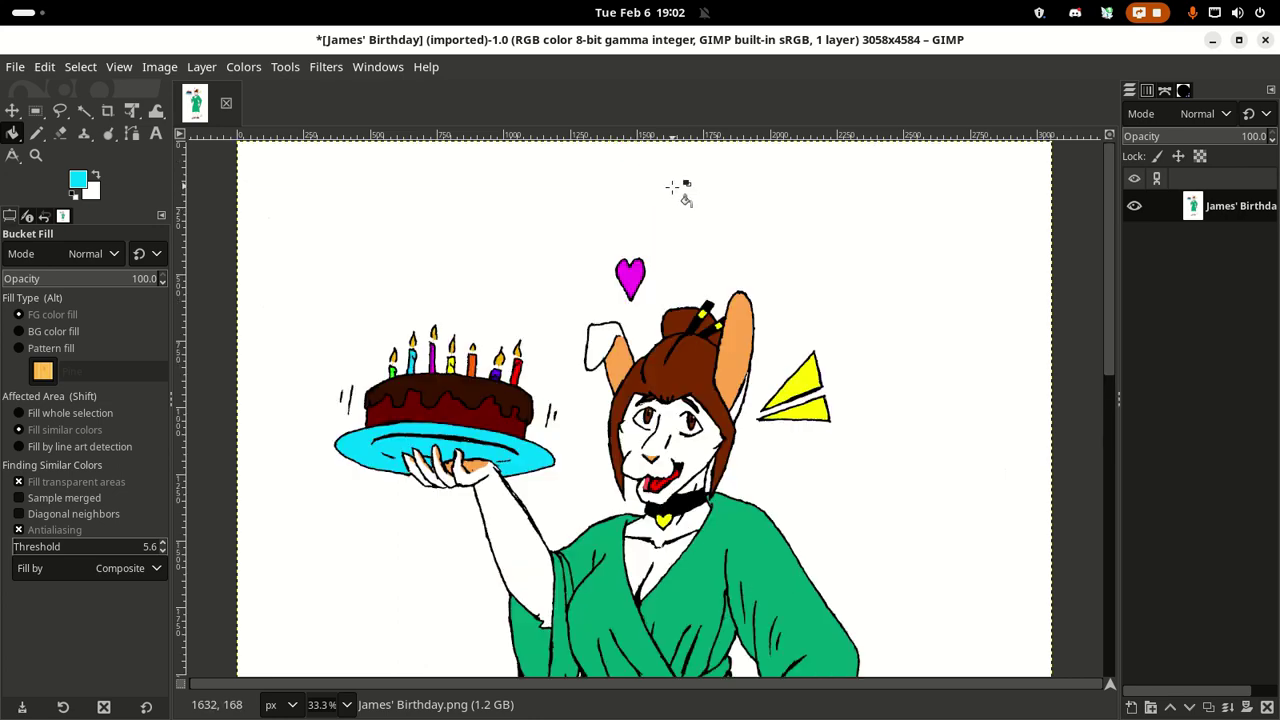
scroll(683, 233, "down", 5)
scroll(688, 232, "up", 5)
scroll(671, 258, "down", 3)
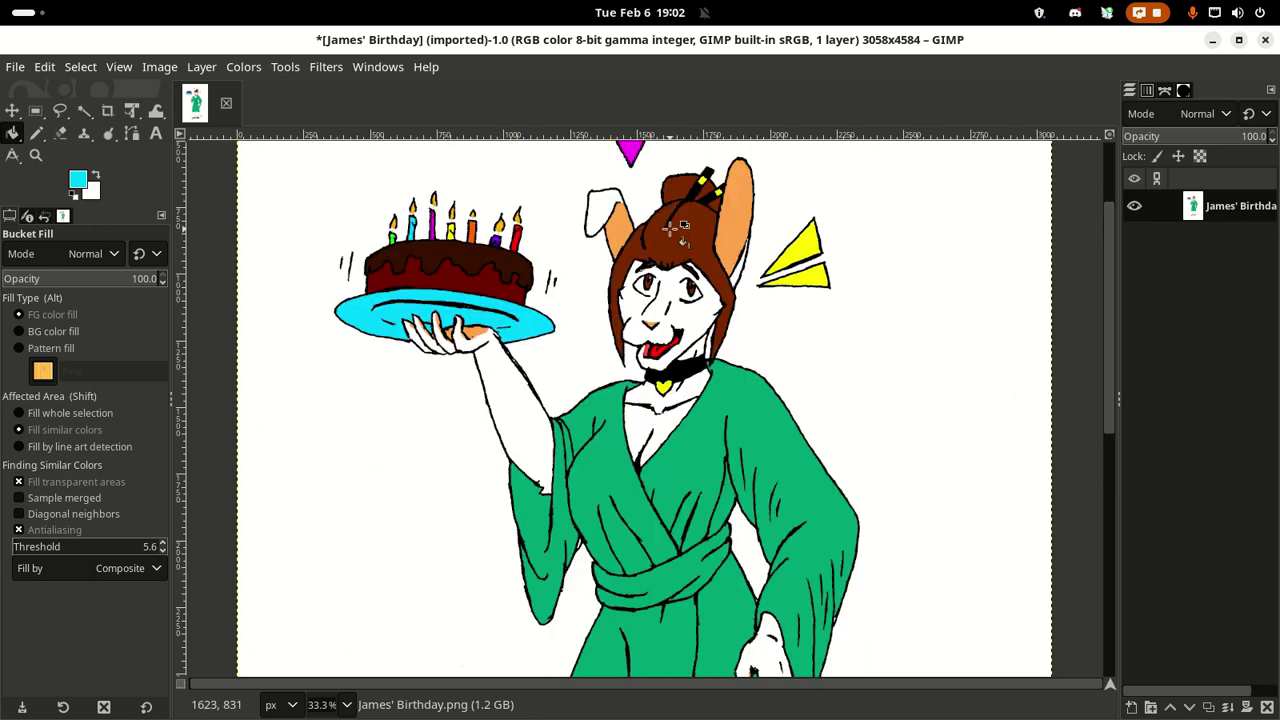
scroll(669, 229, "up", 3)
scroll(677, 229, "down", 3)
scroll(672, 195, "up", 3)
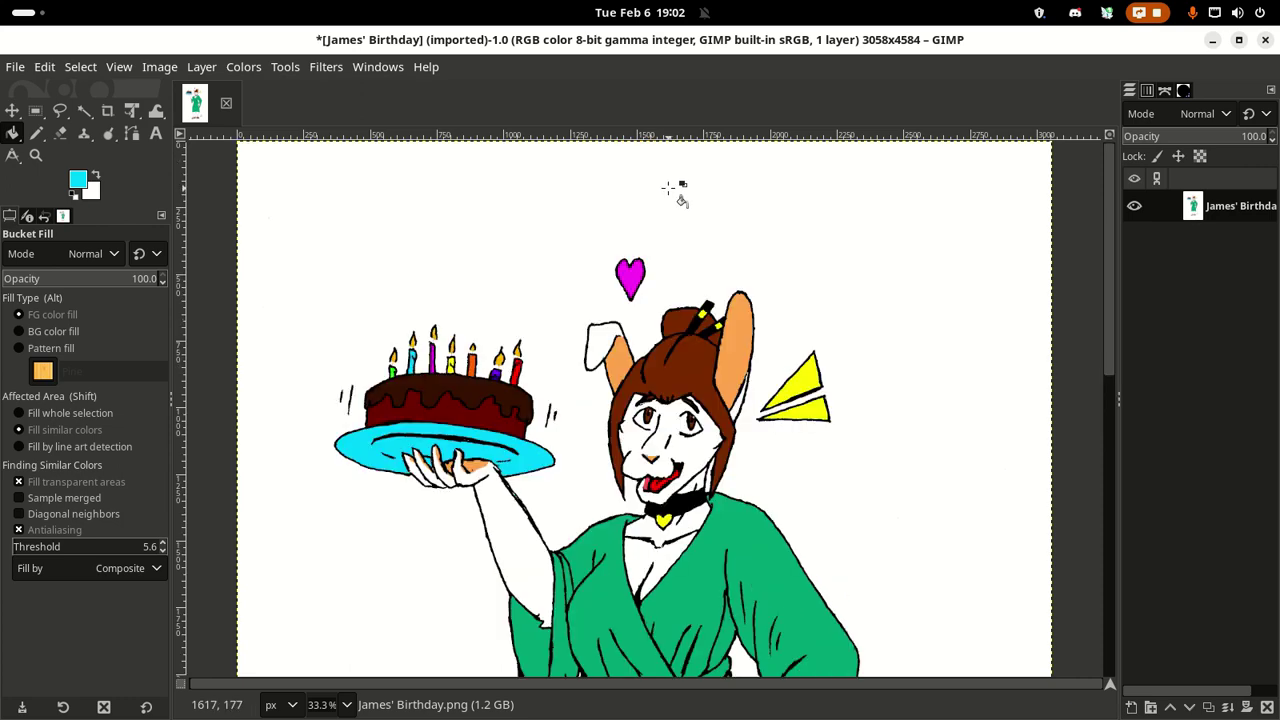
scroll(674, 183, "down", 3)
scroll(670, 185, "up", 3)
scroll(666, 232, "down", 3)
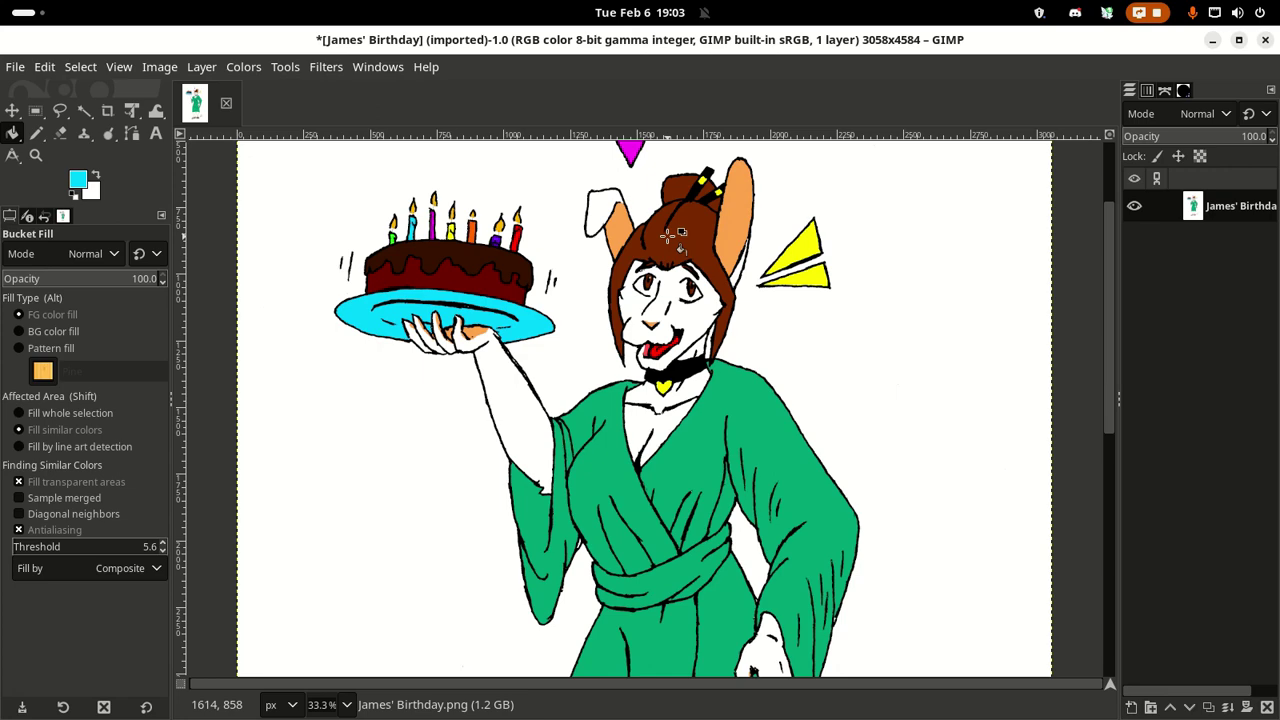
scroll(675, 245, "down", 3)
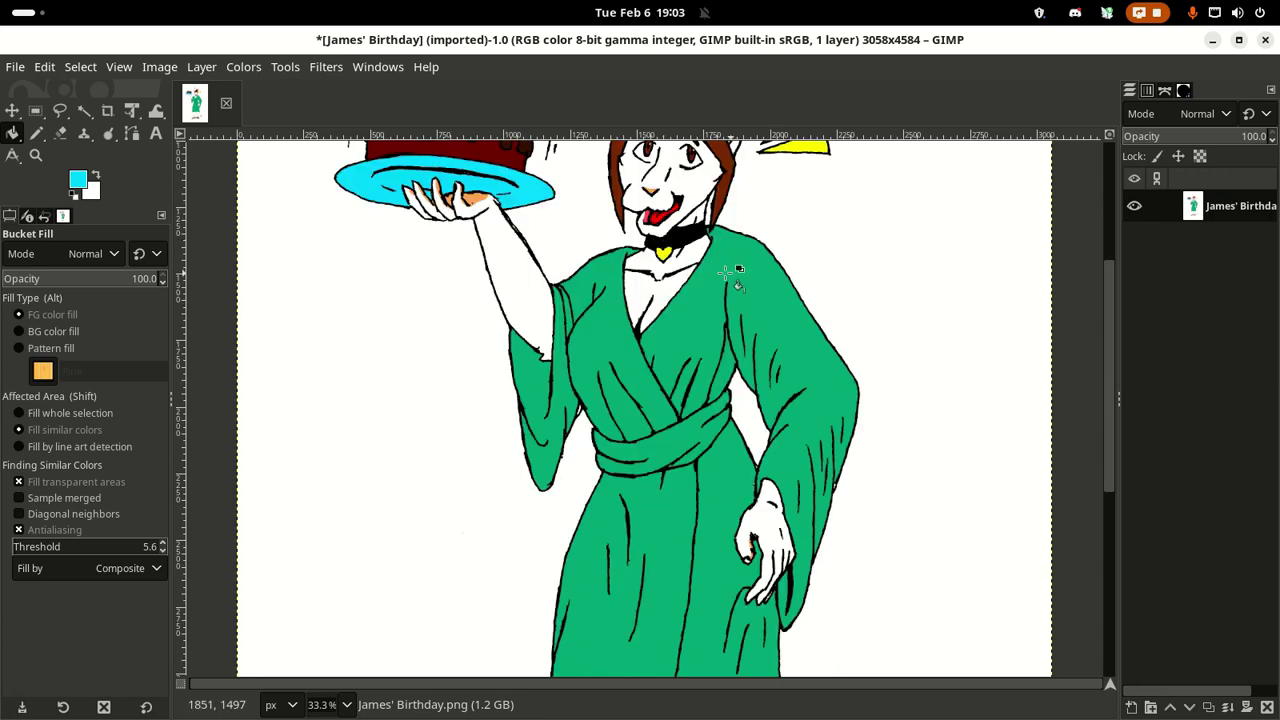
scroll(730, 285, "down", 8)
scroll(720, 290, "up", 8)
scroll(706, 285, "up", 3)
scroll(704, 283, "down", 3)
scroll(705, 283, "up", 3)
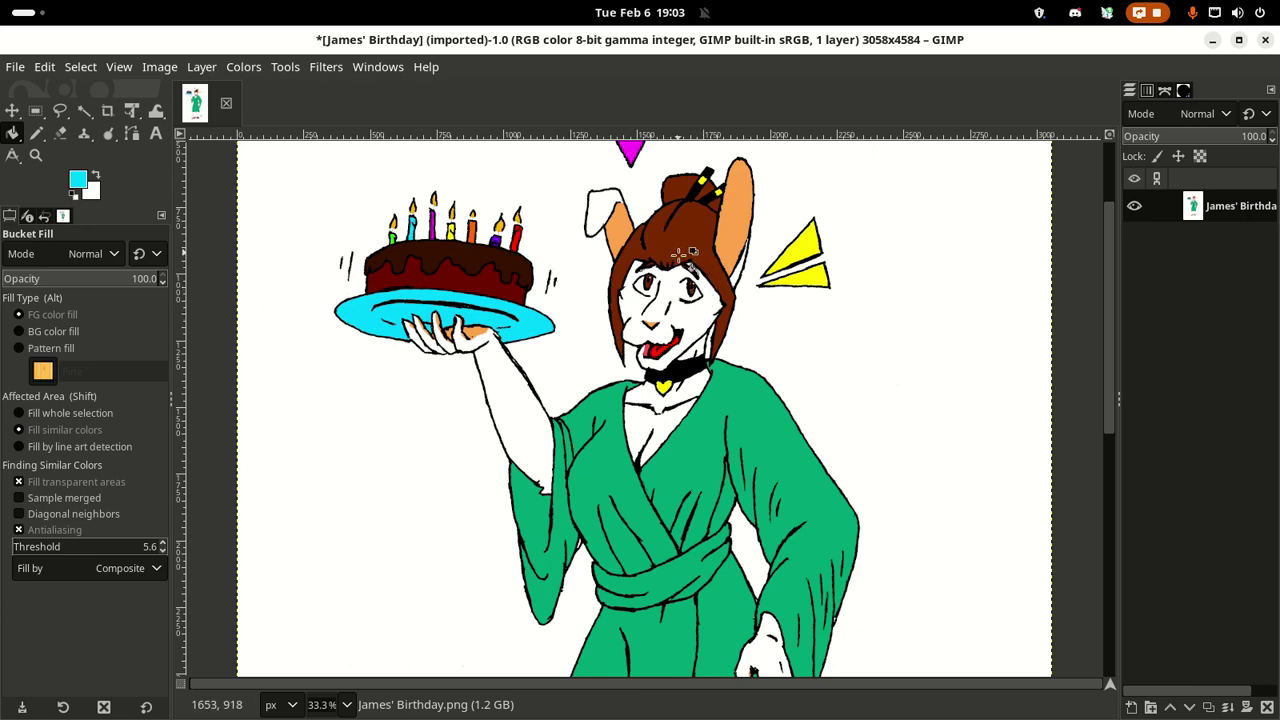
scroll(679, 254, "down", 2)
scroll(680, 255, "up", 2)
scroll(688, 268, "up", 2)
scroll(690, 298, "down", 3)
Step: Set the foreground colour to dark grey 202020 and bucket-fill the white outer parts of the character's ears
left_click(76, 194)
left_click(79, 181)
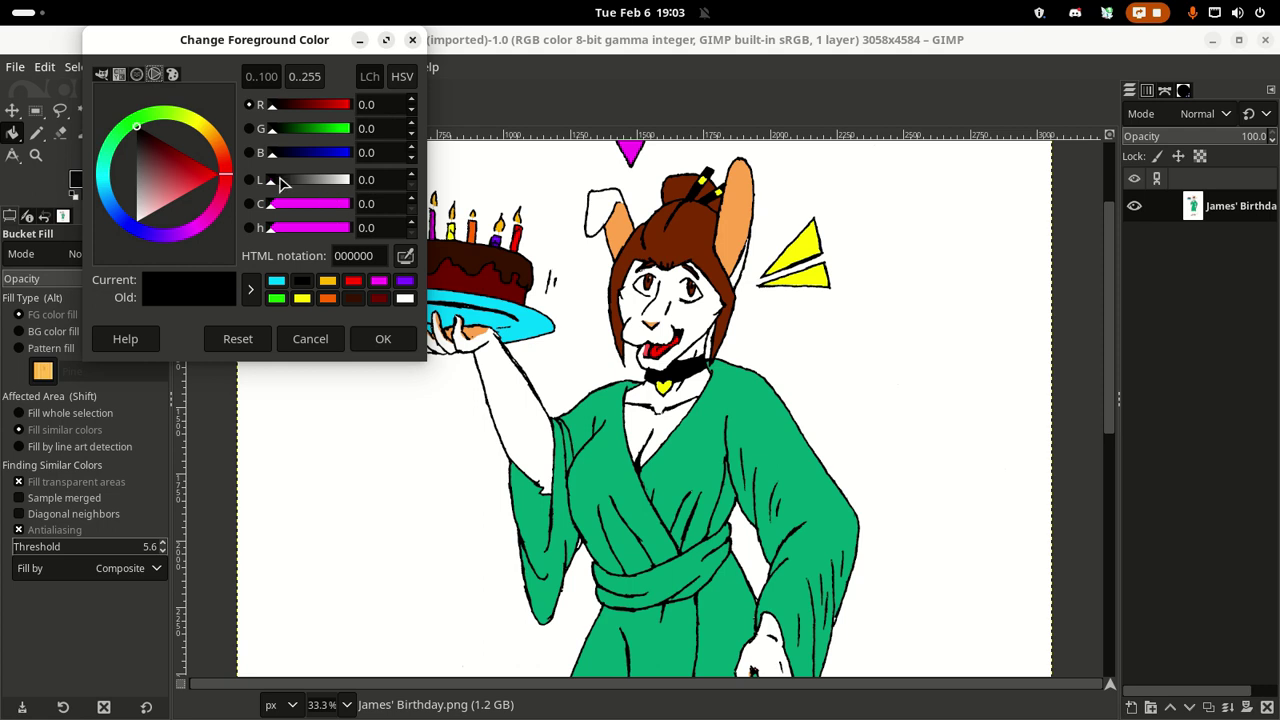
left_click_drag(281, 183, 284, 183)
left_click(383, 338)
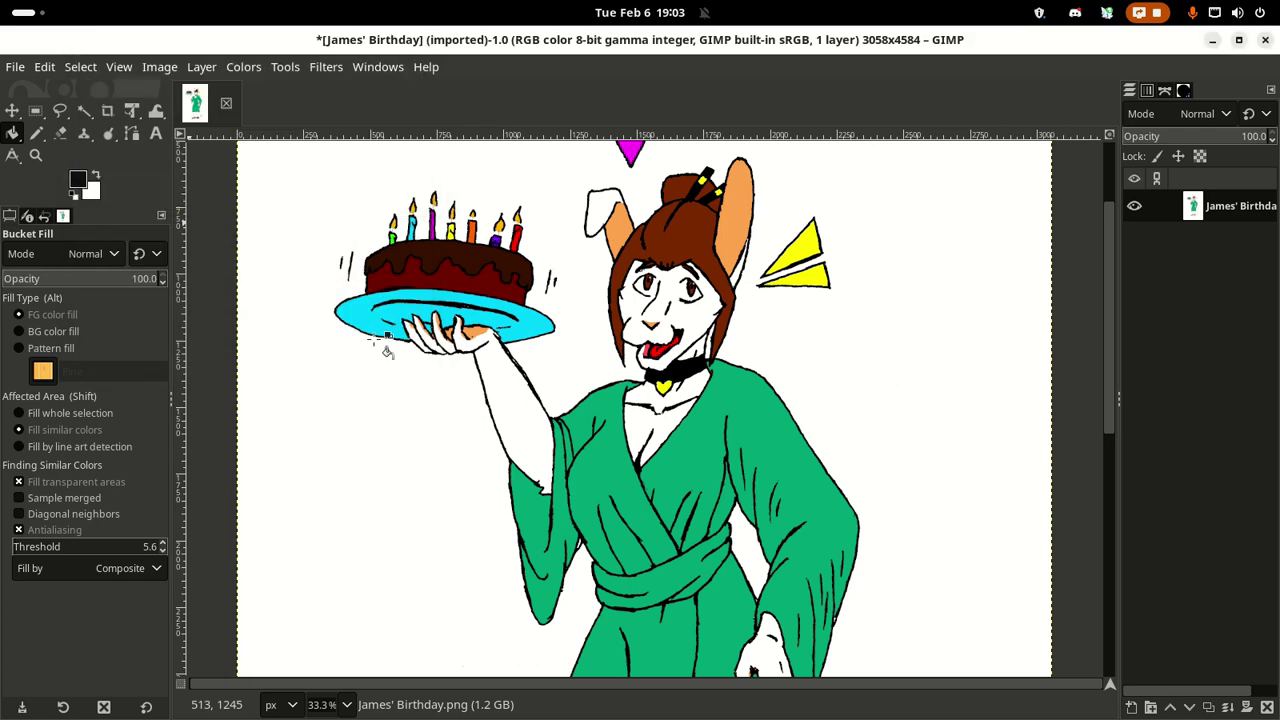
left_click(606, 207)
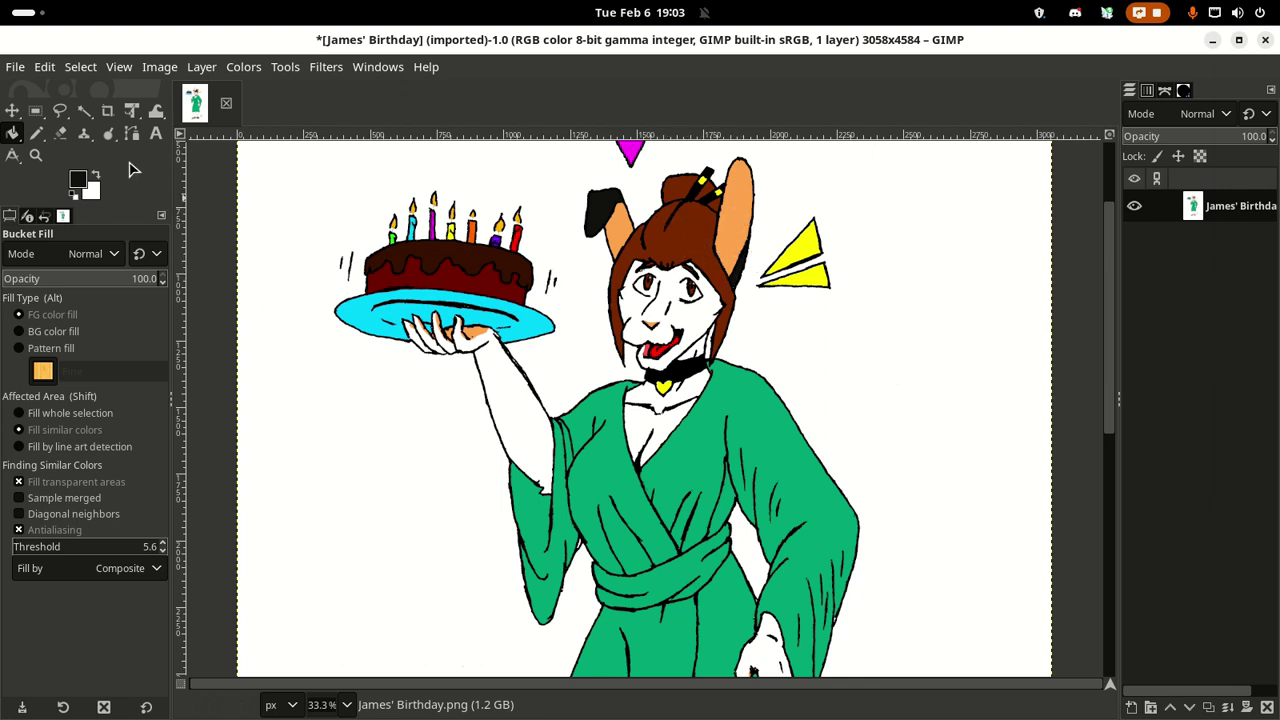
Step: Switch to the Pencil tool and set its brush size to 8
left_click(37, 133)
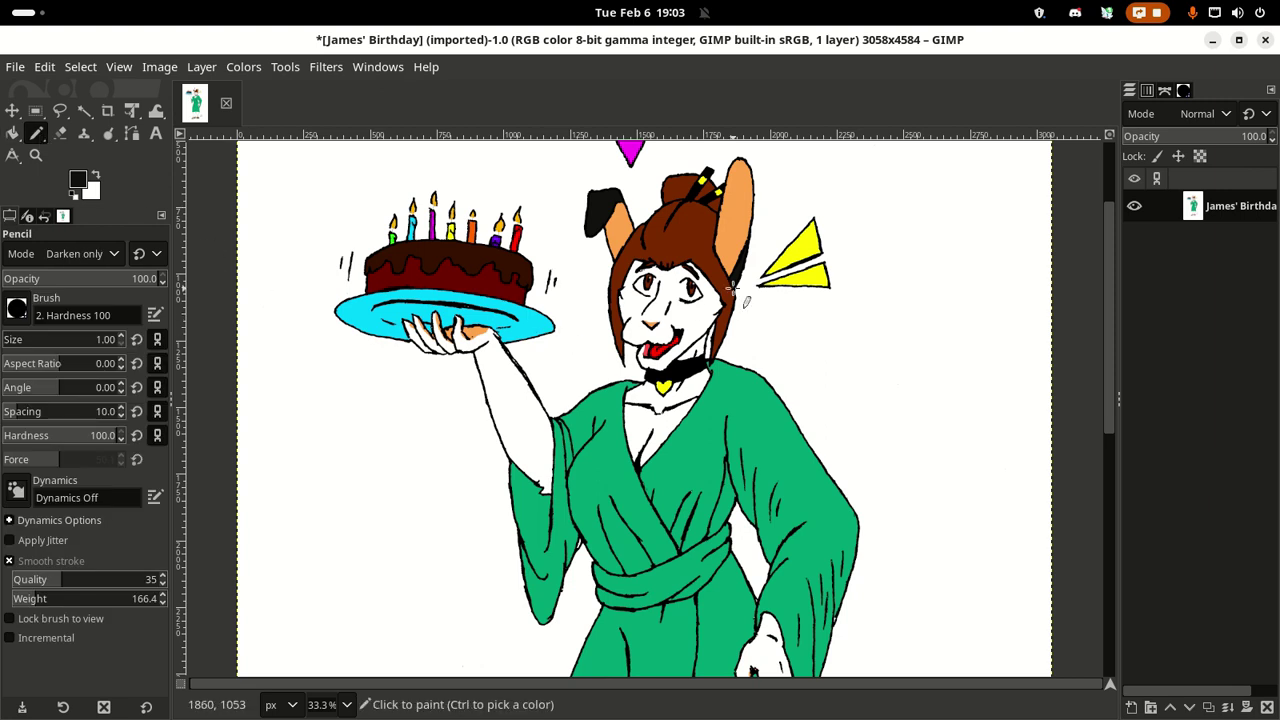
scroll(732, 288, "up", 4)
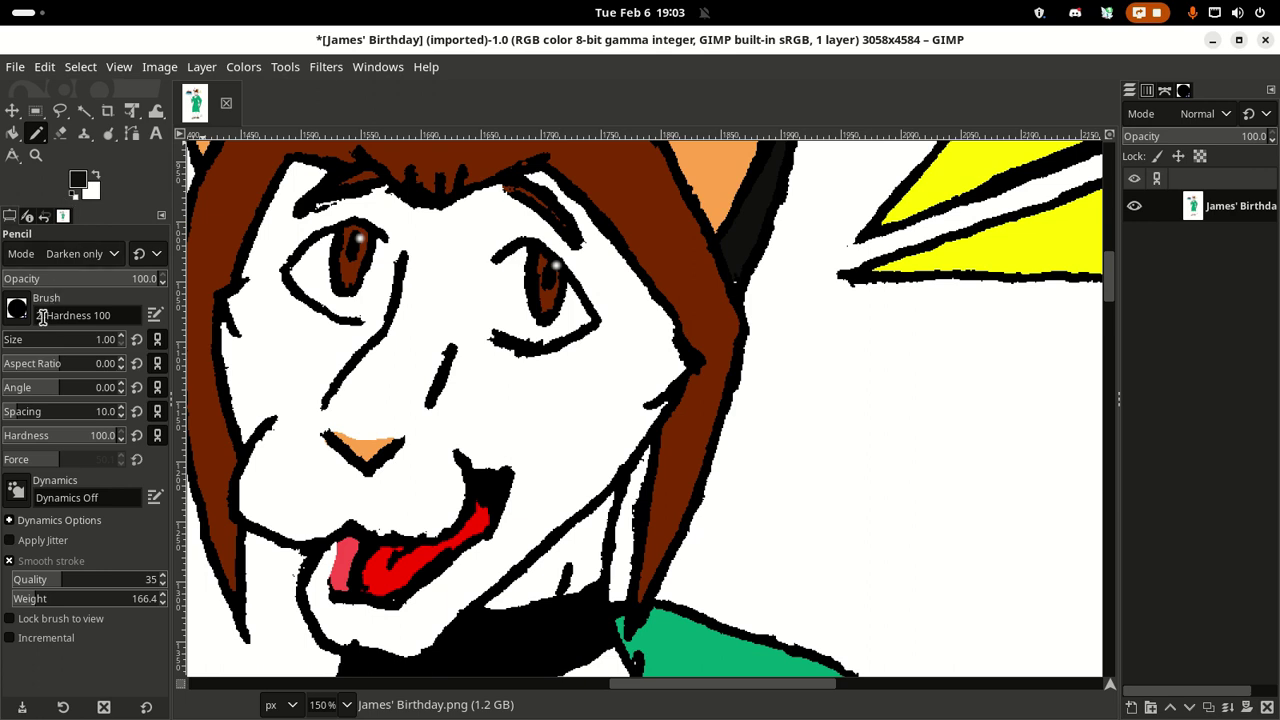
left_click(8, 340)
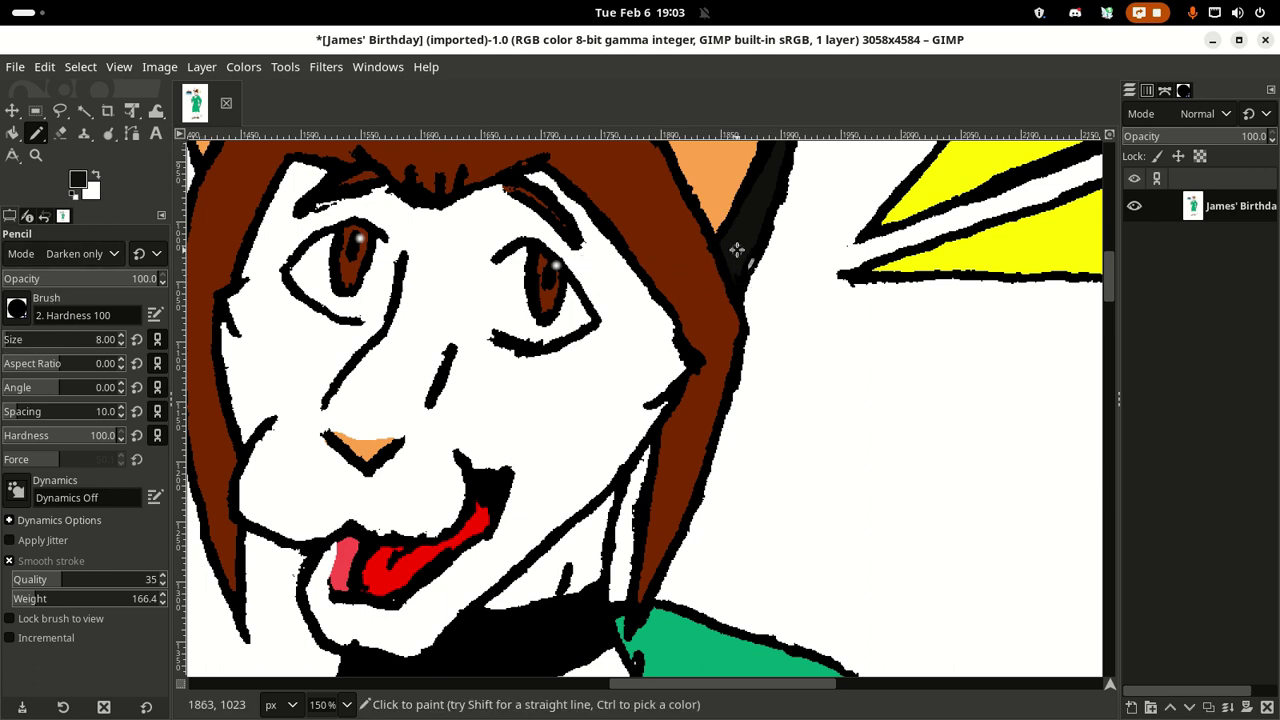
Step: Sample the robe's green (00ad83) near the sash as the new foreground colour for the pencil
scroll(760, 363, "up", 4)
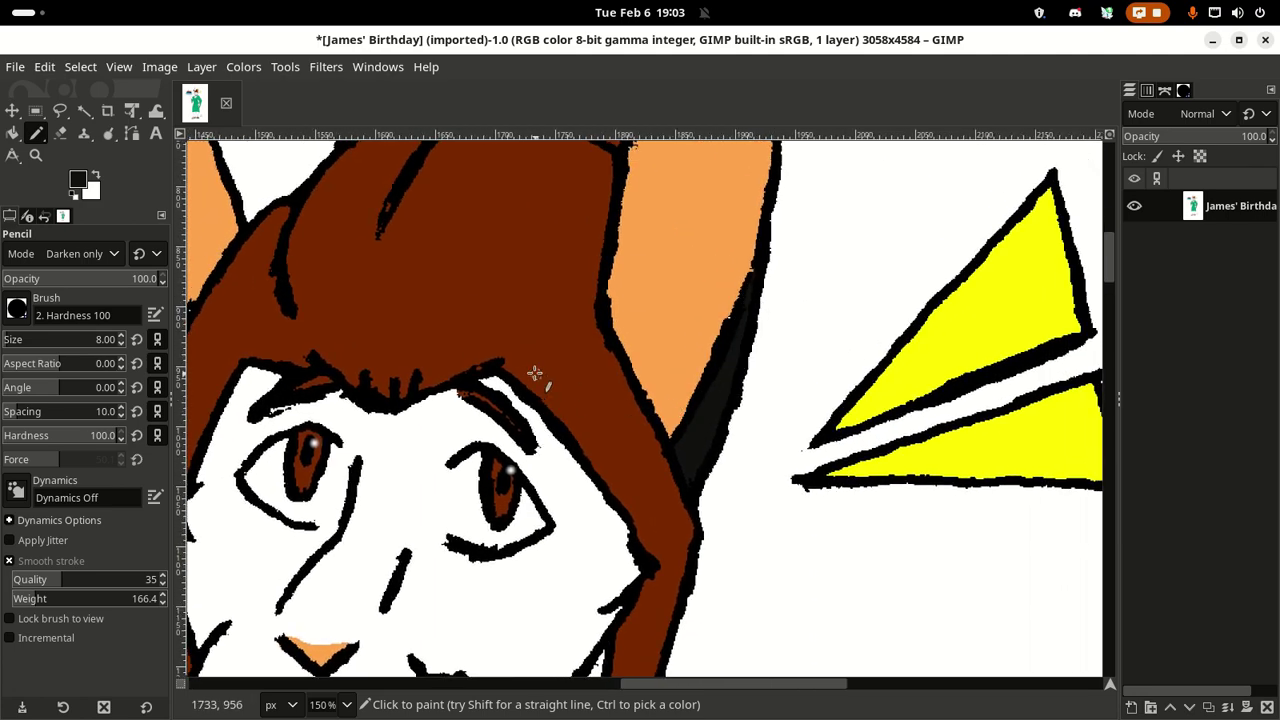
mouse_move(535, 373)
left_mouse_down()
mouse_move(466, 209)
mouse_move(457, 317)
mouse_move(655, 335)
mouse_move(554, 311)
mouse_move(571, 389)
mouse_move(497, 351)
mouse_move(402, 404)
mouse_move(449, 431)
mouse_move(503, 286)
mouse_move(553, 425)
mouse_move(643, 206)
mouse_move(671, 354)
mouse_move(531, 200)
mouse_move(644, 351)
mouse_move(600, 257)
mouse_move(606, 420)
mouse_move(620, 317)
mouse_move(866, 443)
mouse_move(806, 421)
mouse_move(686, 280)
mouse_move(671, 306)
mouse_move(577, 283)
mouse_move(603, 209)
mouse_move(638, 217)
left_mouse_up()
left_click_drag(649, 287, 577, 290)
scroll(594, 354, "down", 10)
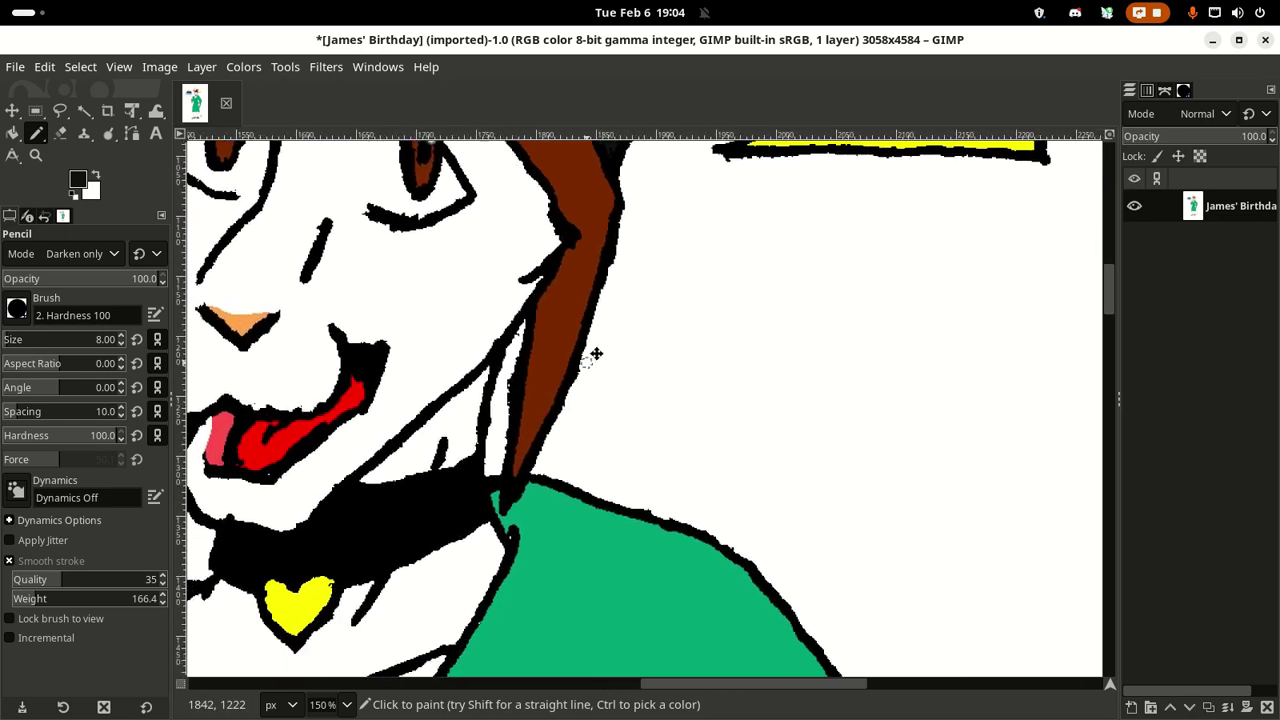
scroll(646, 457, "left", 3)
scroll(635, 327, "down", 10)
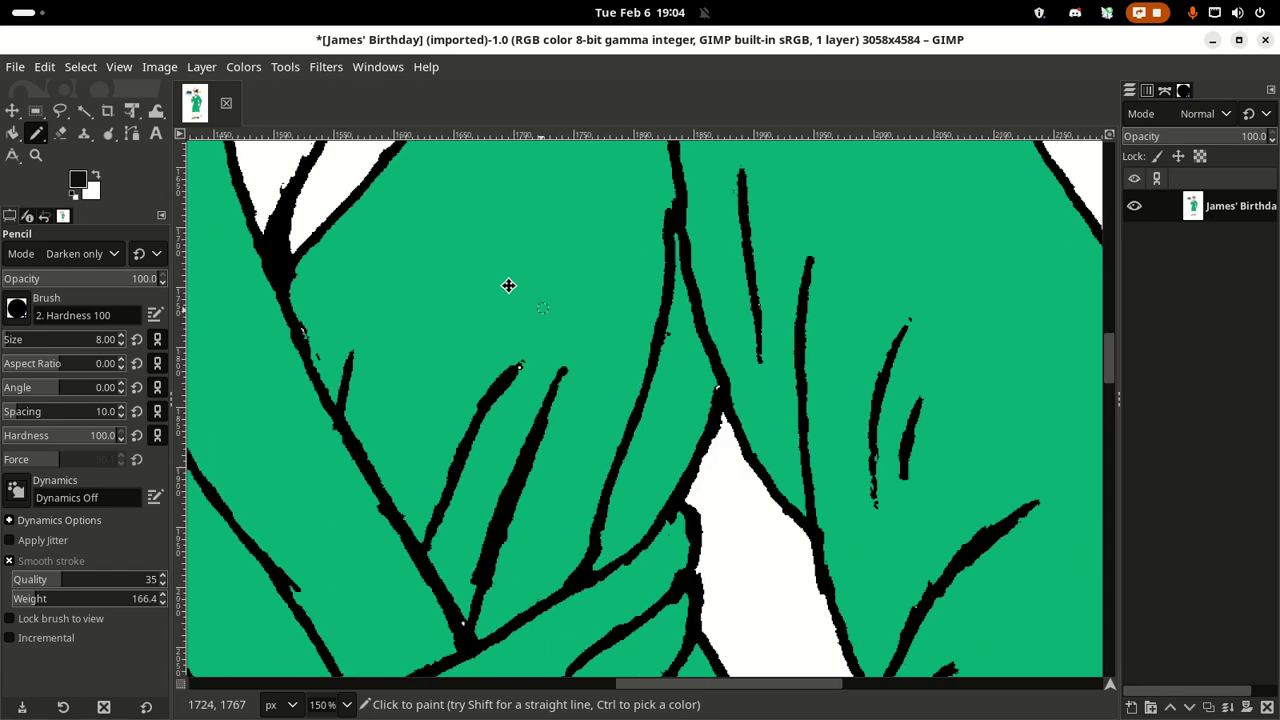
scroll(650, 515, "up", 3)
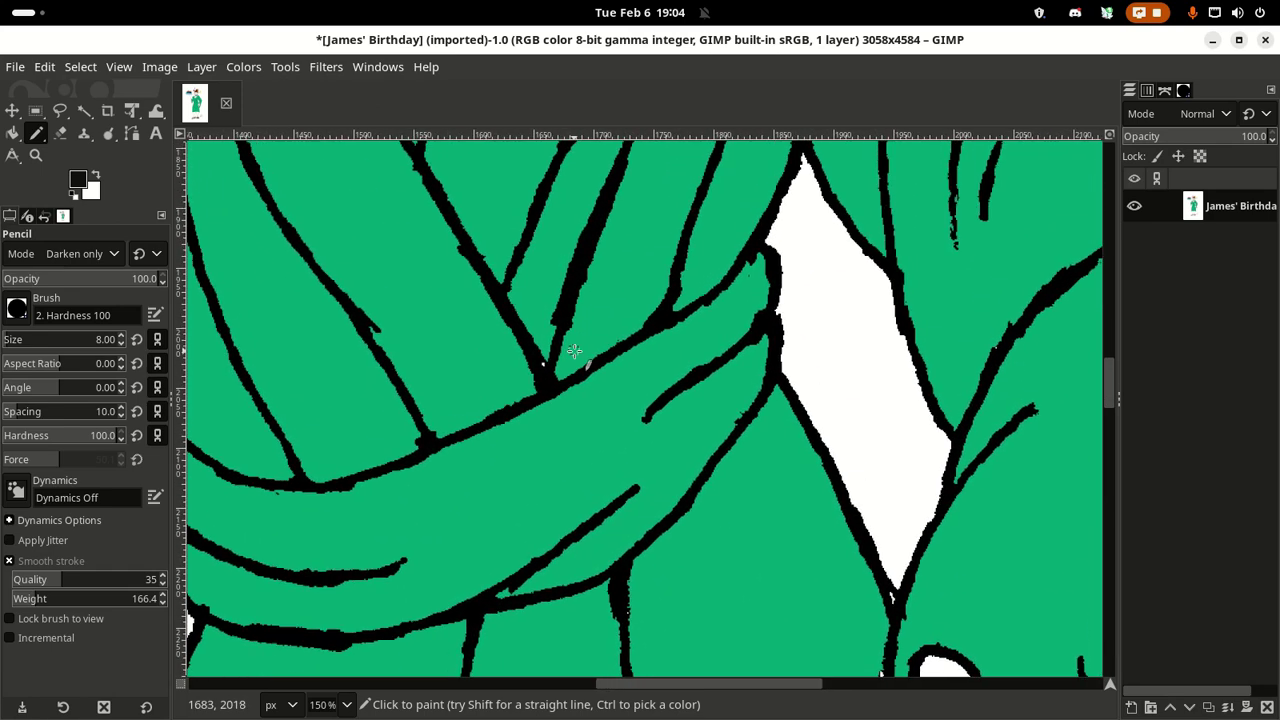
left_click(78, 178)
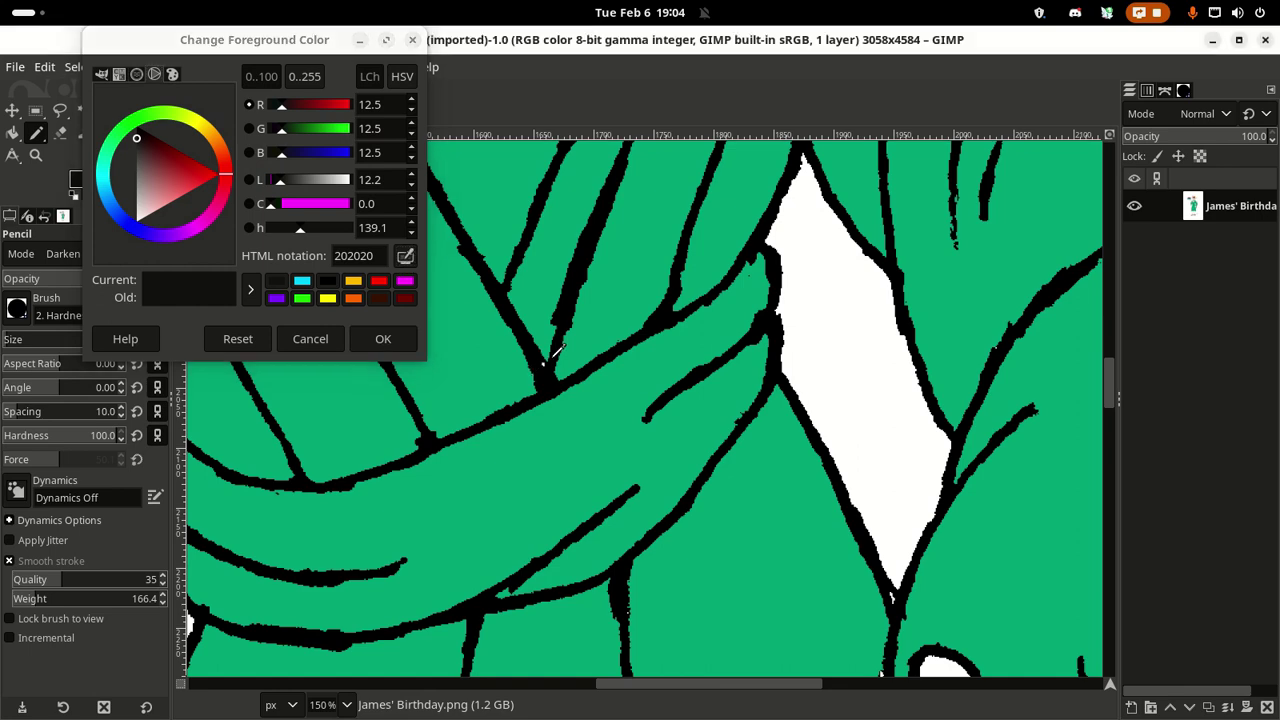
left_click(556, 352, "ctrl")
Step: Inspect the robe's sleeves, sash and folds, the lowered hand, the collar and the face for leftover gaps
mouse_move(533, 414)
left_mouse_down()
mouse_move(563, 367)
mouse_move(723, 271)
mouse_move(880, 217)
mouse_move(949, 634)
mouse_move(706, 433)
mouse_move(730, 473)
left_mouse_up()
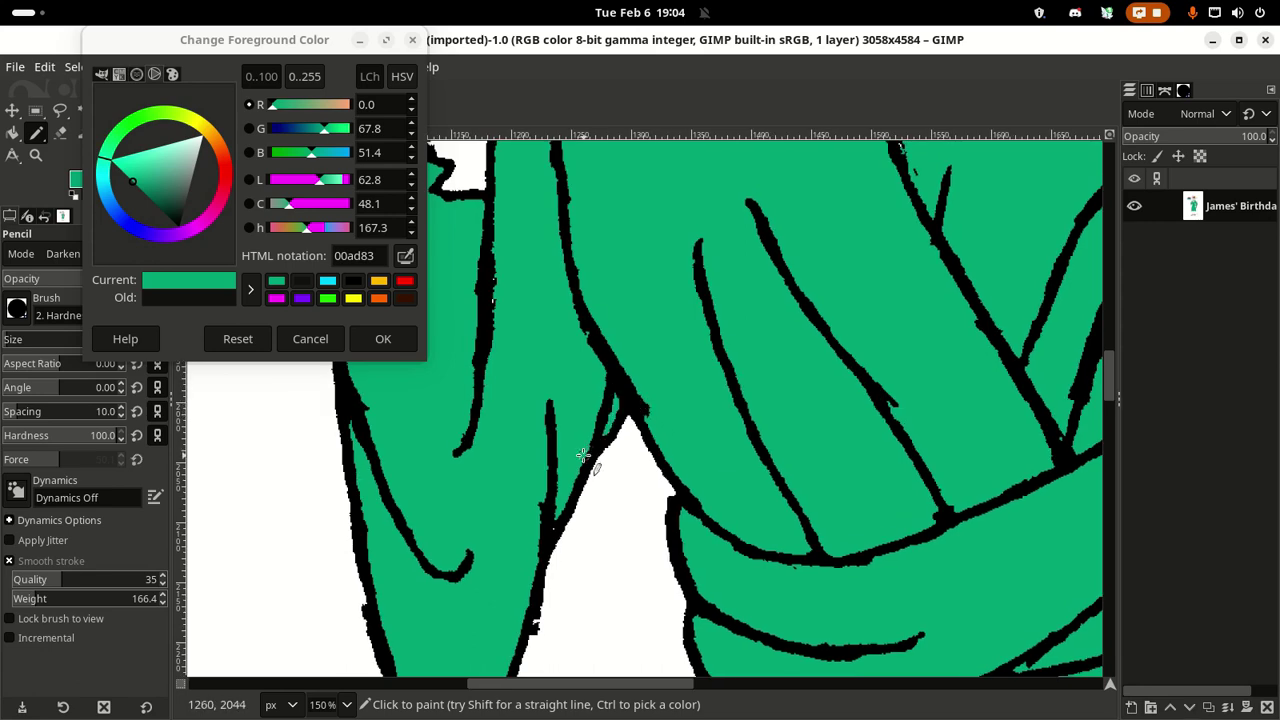
mouse_move(595, 460)
left_mouse_down()
mouse_move(651, 449)
mouse_move(720, 526)
mouse_move(497, 498)
mouse_move(660, 437)
mouse_move(646, 423)
left_mouse_up()
mouse_move(695, 472)
left_mouse_down()
mouse_move(466, 460)
mouse_move(503, 446)
mouse_move(729, 503)
mouse_move(878, 600)
mouse_move(574, 409)
mouse_move(594, 326)
mouse_move(580, 163)
mouse_move(729, 371)
mouse_move(641, 367)
left_mouse_up()
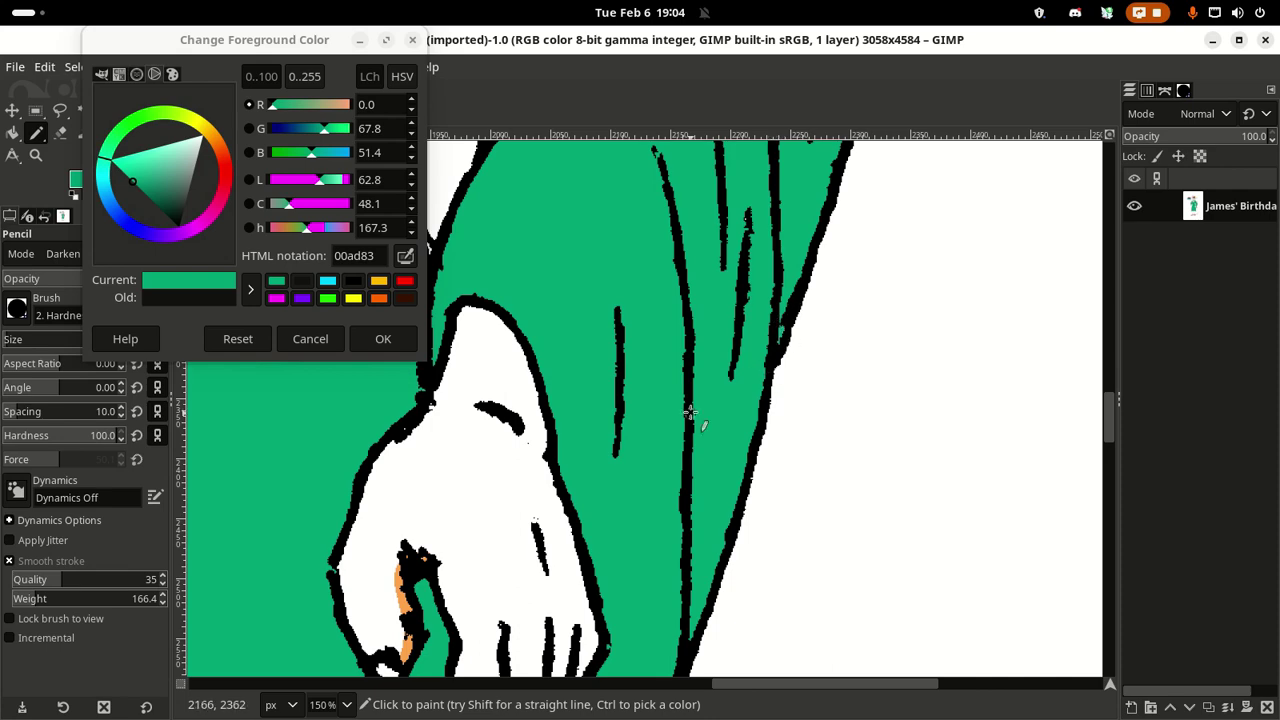
left_click_drag(690, 412, 814, 260)
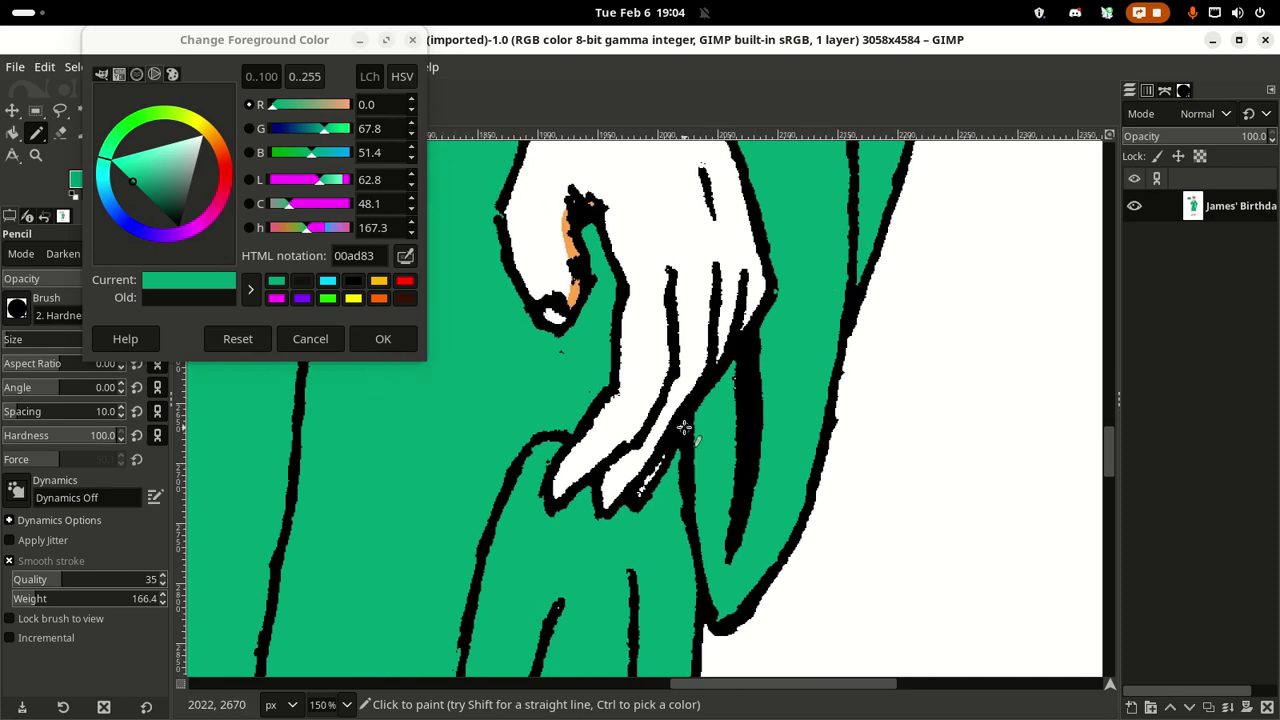
mouse_move(497, 507)
left_mouse_down()
mouse_move(634, 266)
mouse_move(734, 486)
mouse_move(609, 489)
mouse_move(650, 492)
mouse_move(651, 477)
mouse_move(846, 434)
mouse_move(677, 569)
mouse_move(805, 232)
mouse_move(640, 180)
mouse_move(671, 300)
mouse_move(825, 319)
mouse_move(569, 360)
left_mouse_up()
mouse_move(680, 289)
left_mouse_down()
mouse_move(531, 263)
mouse_move(584, 303)
left_mouse_up()
scroll(584, 303, "up", 10)
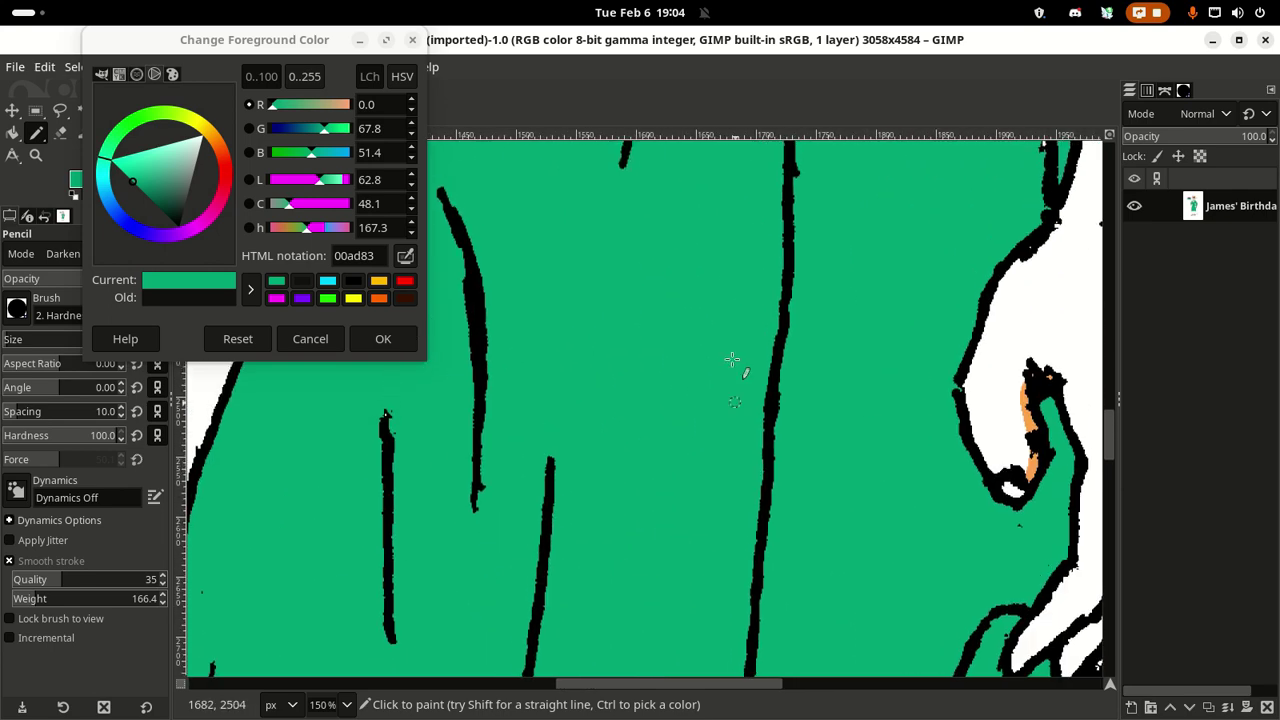
scroll(709, 371, "up", 10)
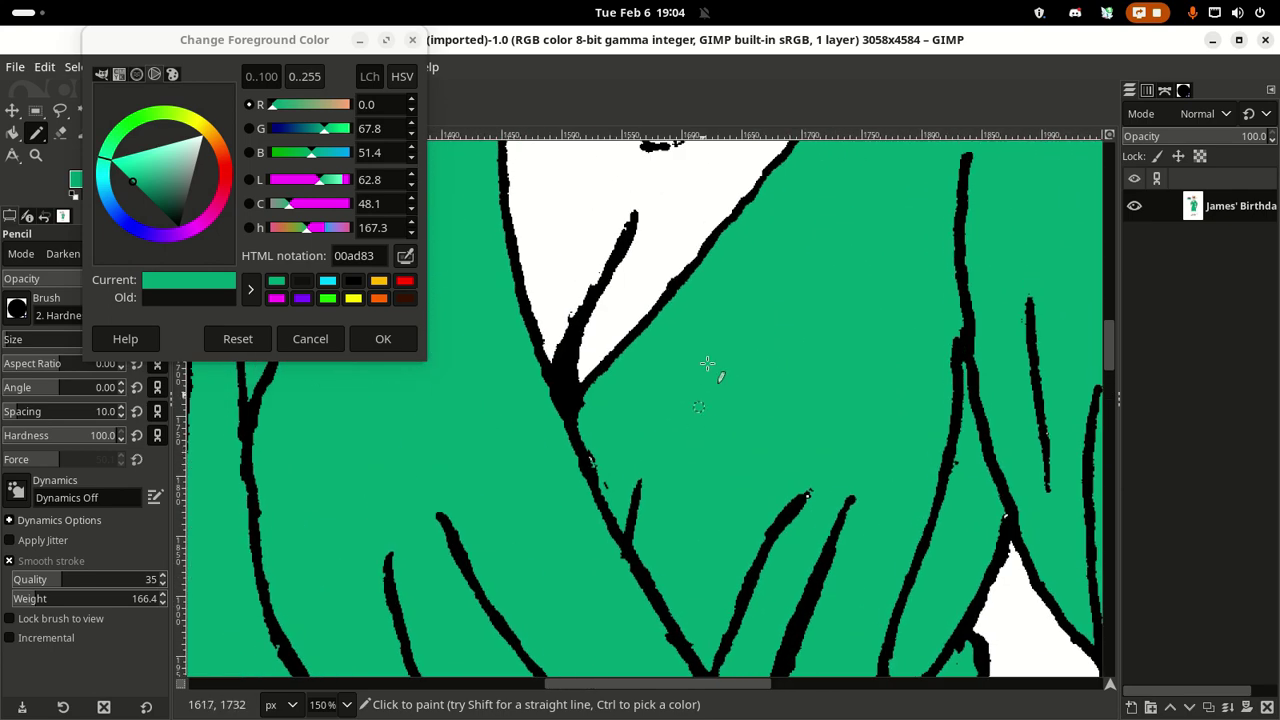
scroll(710, 449, "up", 5)
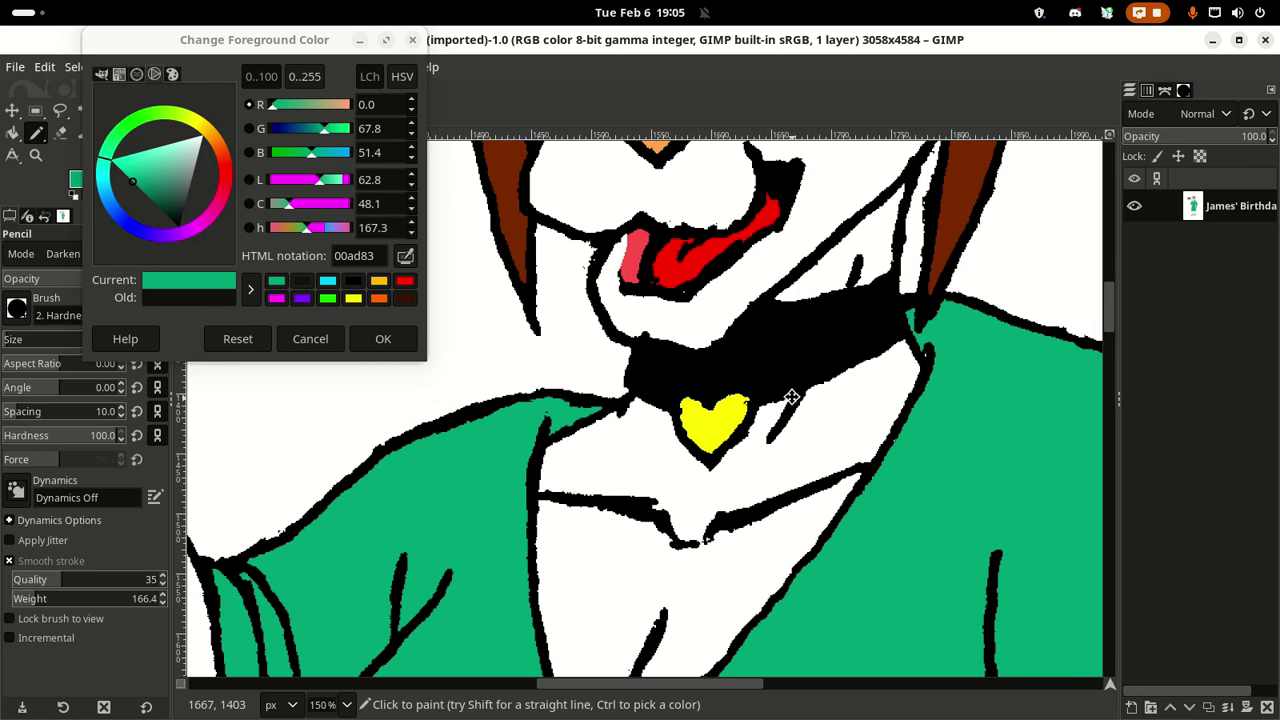
scroll(803, 280, "up", 8)
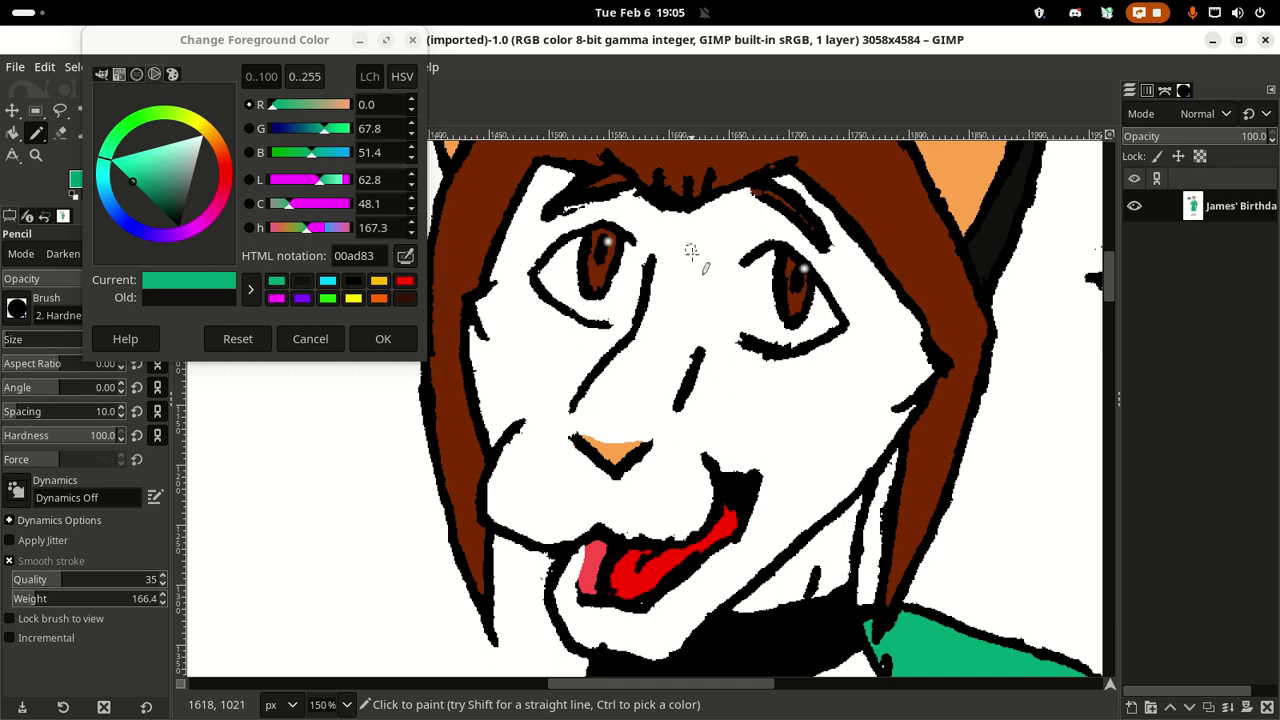
Step: Examine the hair, hairpins, ears, face, muzzle and collar area to decide how the face should be coloured
scroll(856, 288, "up", 5)
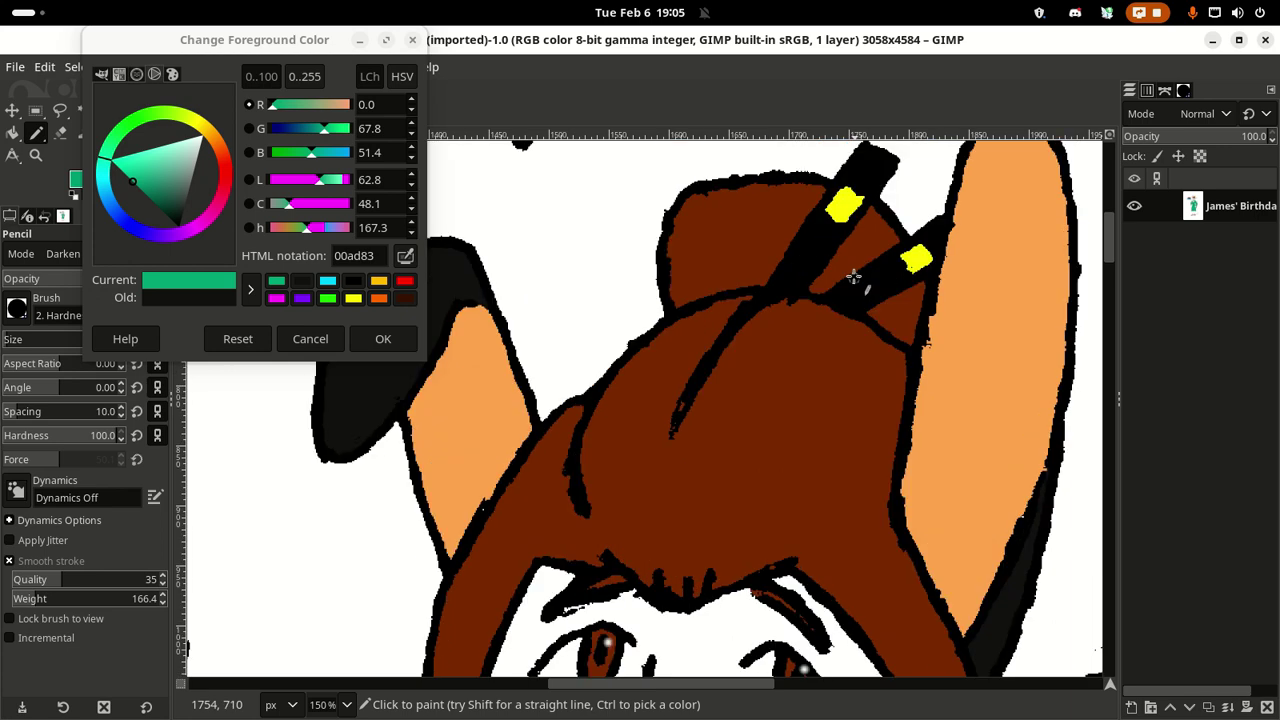
scroll(783, 265, "up", 3)
scroll(720, 270, "down", 12)
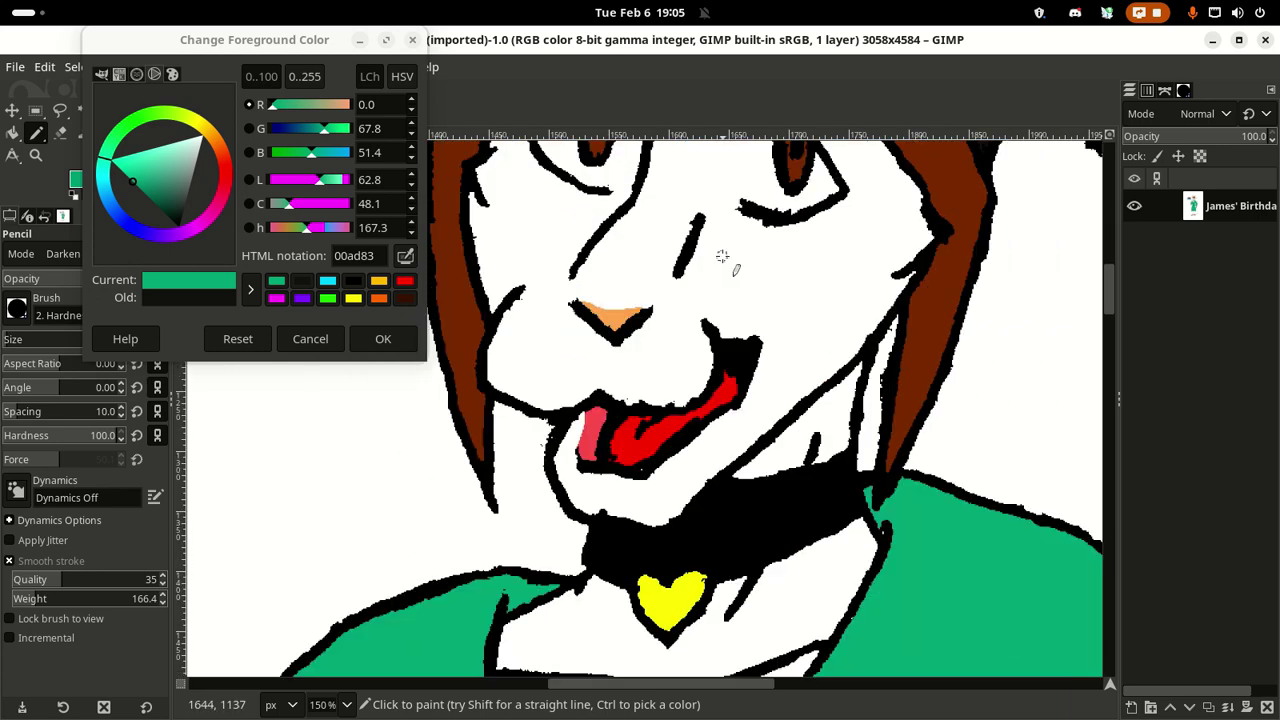
scroll(722, 256, "up", 3)
scroll(722, 256, "down", 3)
scroll(724, 250, "up", 3)
scroll(726, 240, "up", 4)
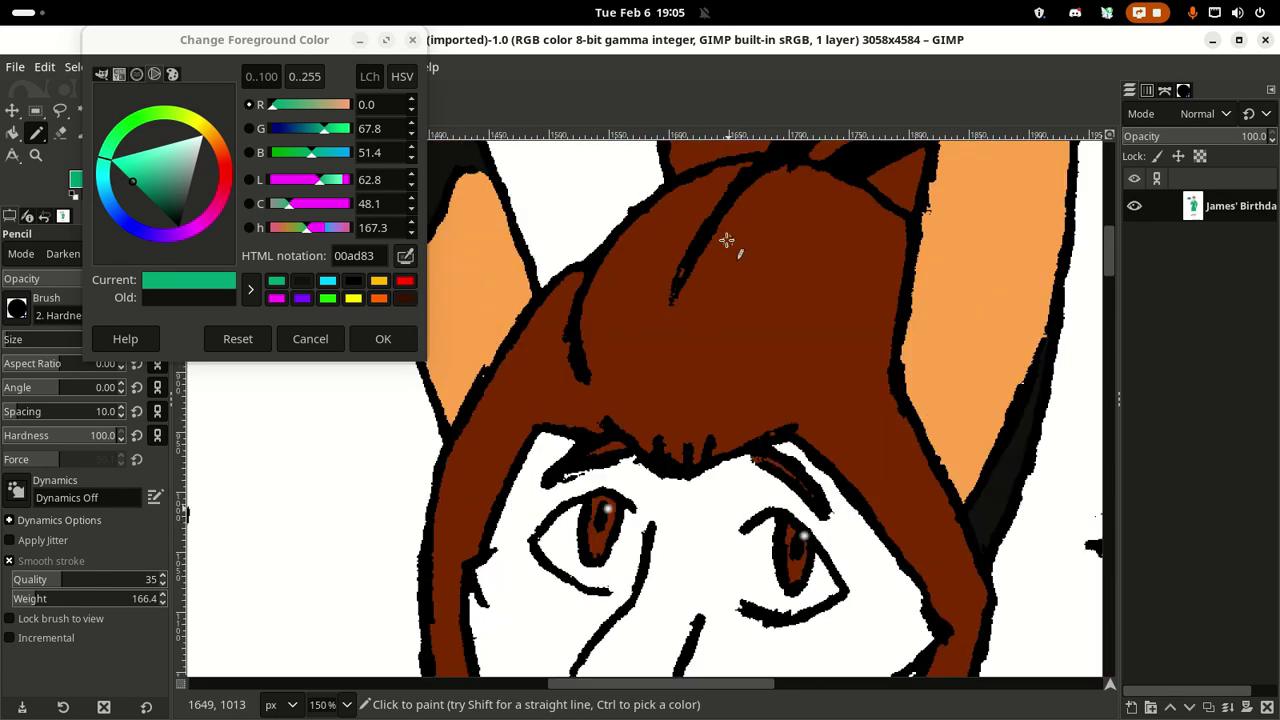
scroll(726, 240, "down", 7)
scroll(711, 352, "up", 4)
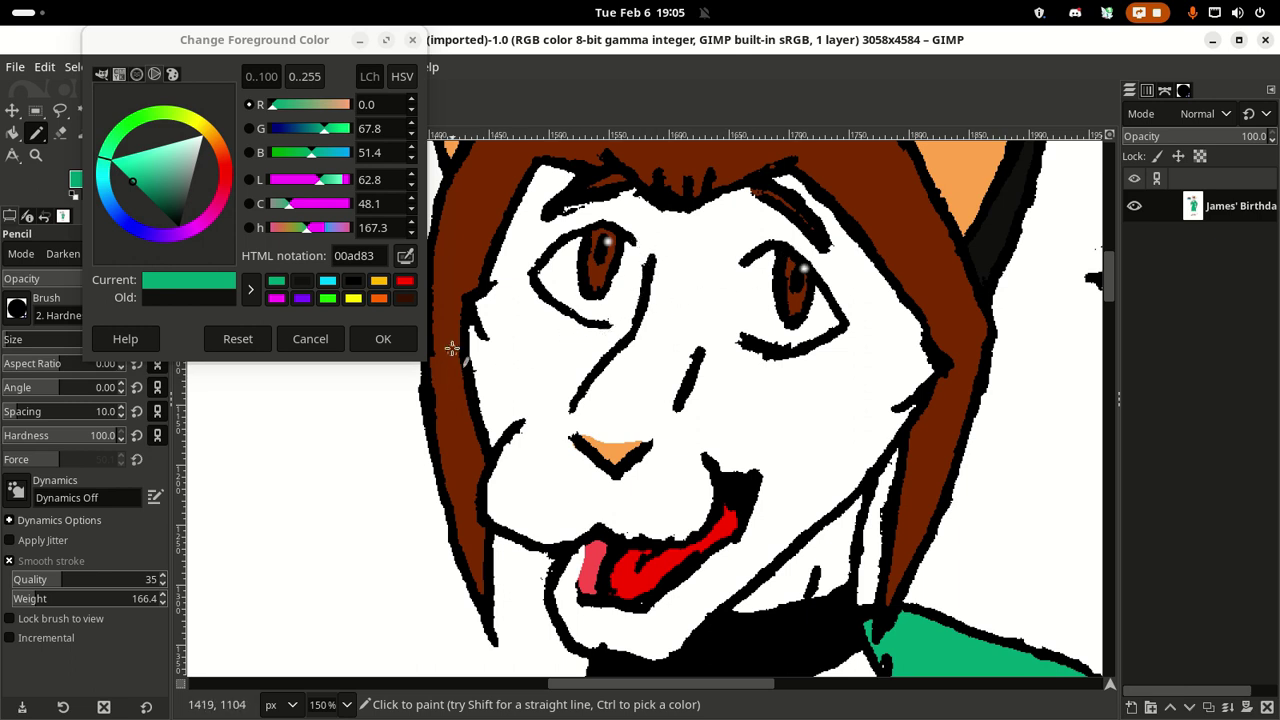
scroll(717, 330, "up", 3)
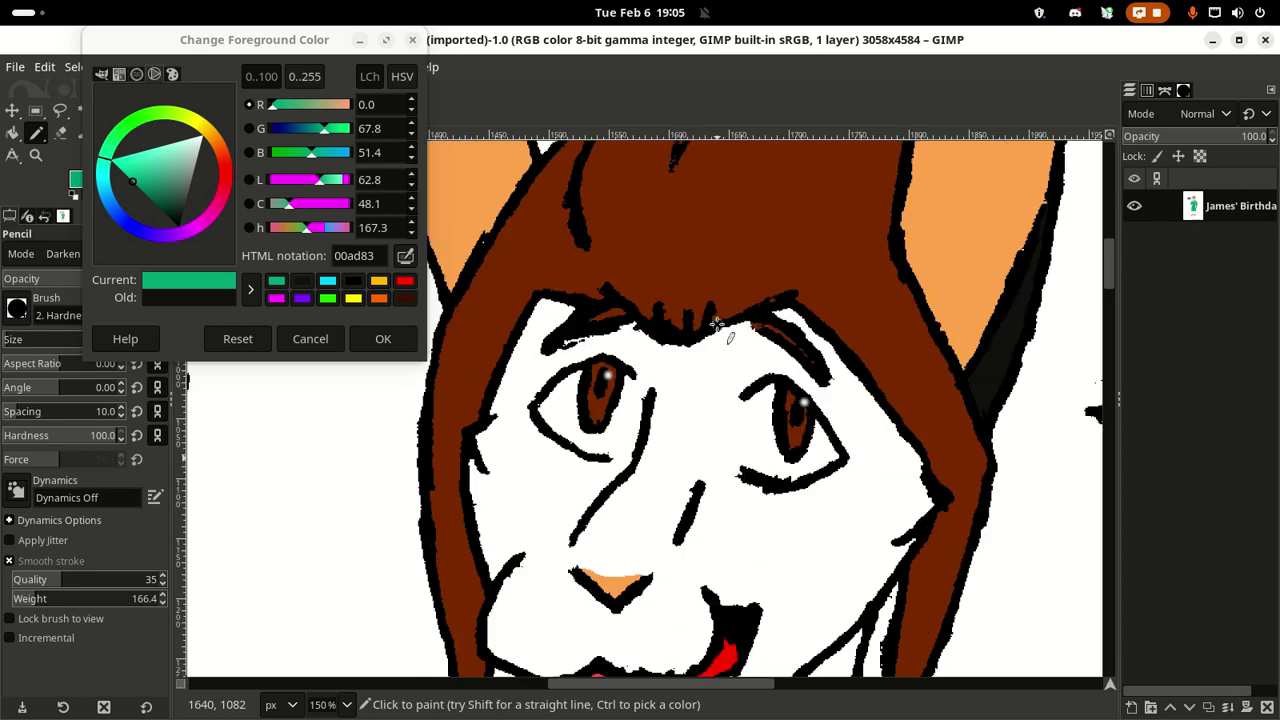
scroll(717, 325, "up", 7)
scroll(717, 320, "up", 6)
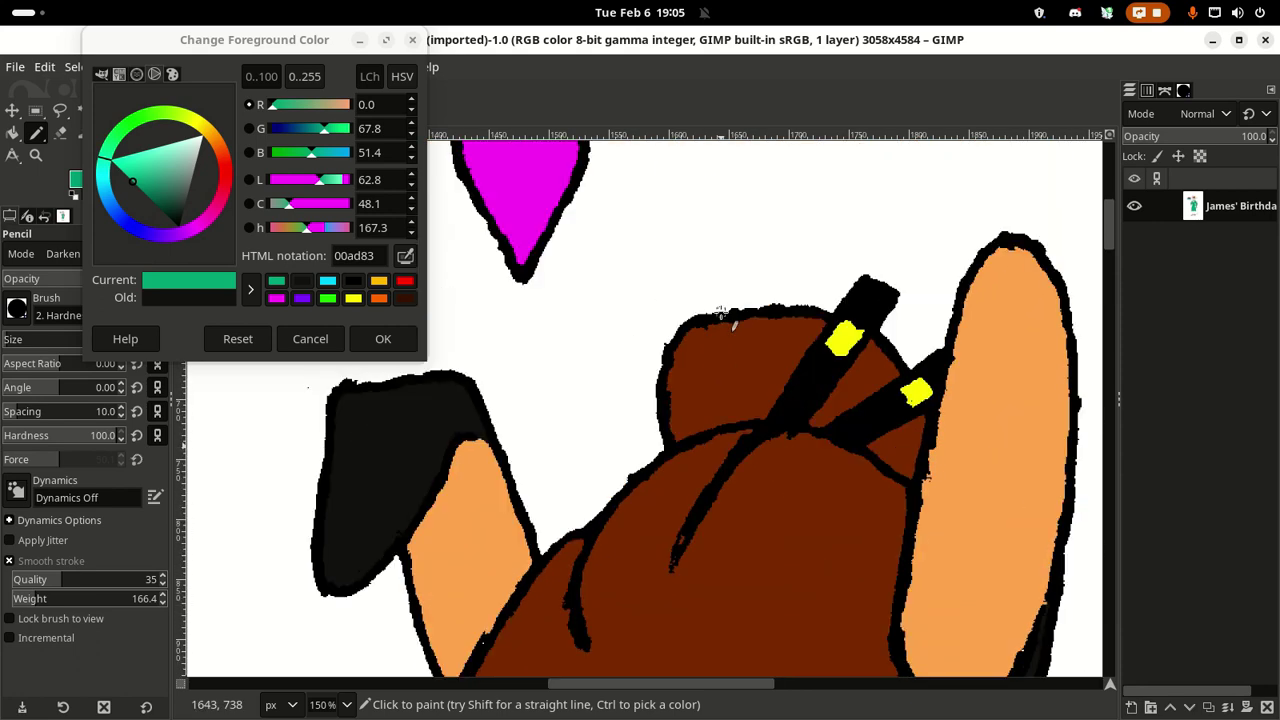
scroll(720, 430, "down", 12)
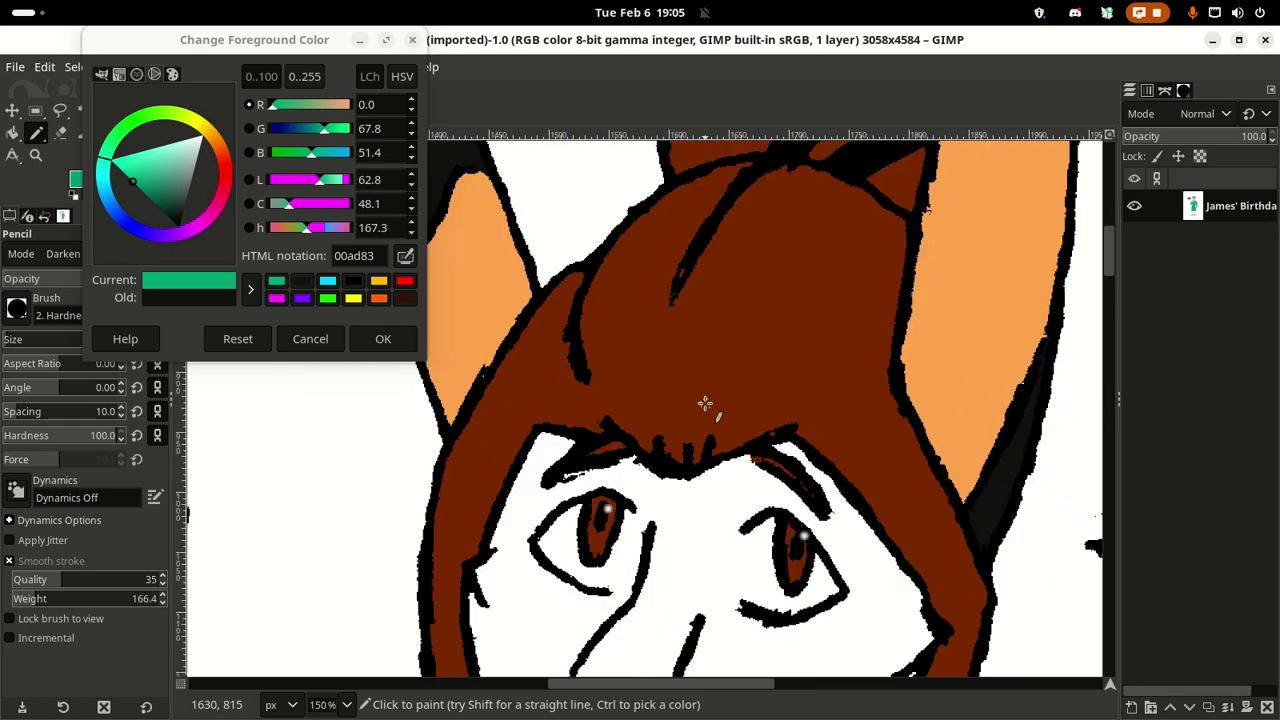
scroll(694, 305, "down", 2)
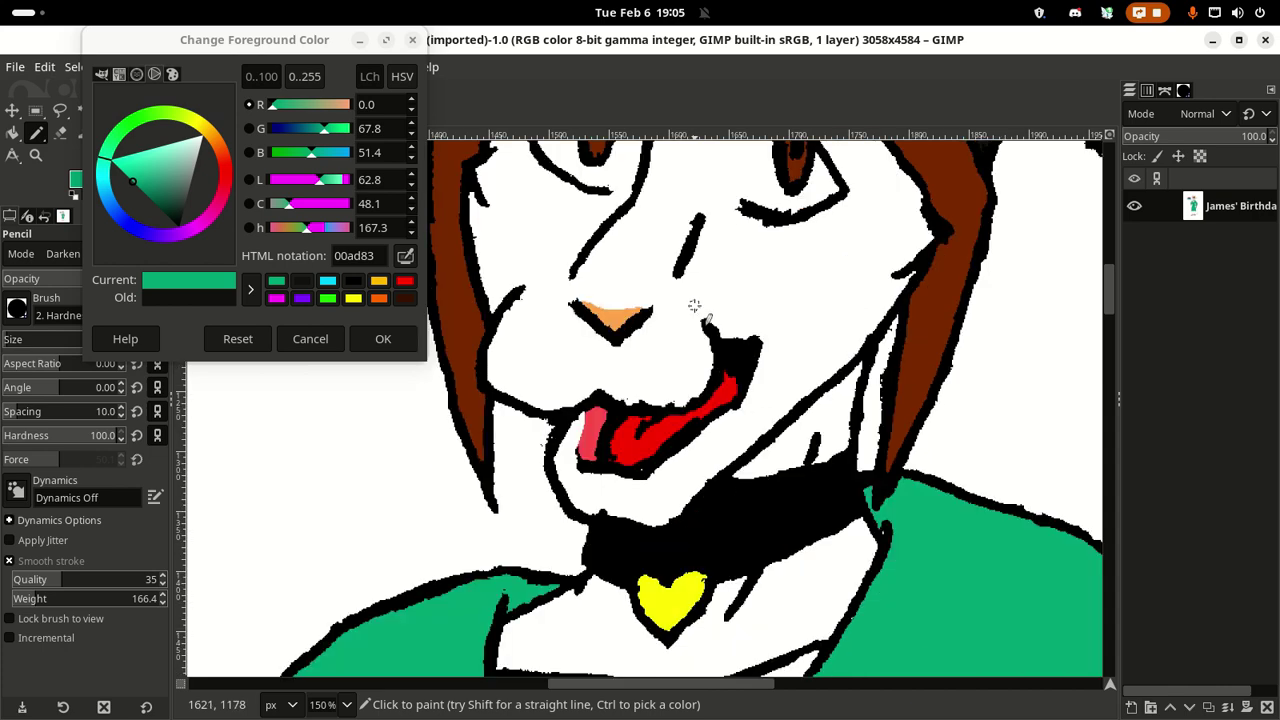
scroll(696, 306, "up", 2)
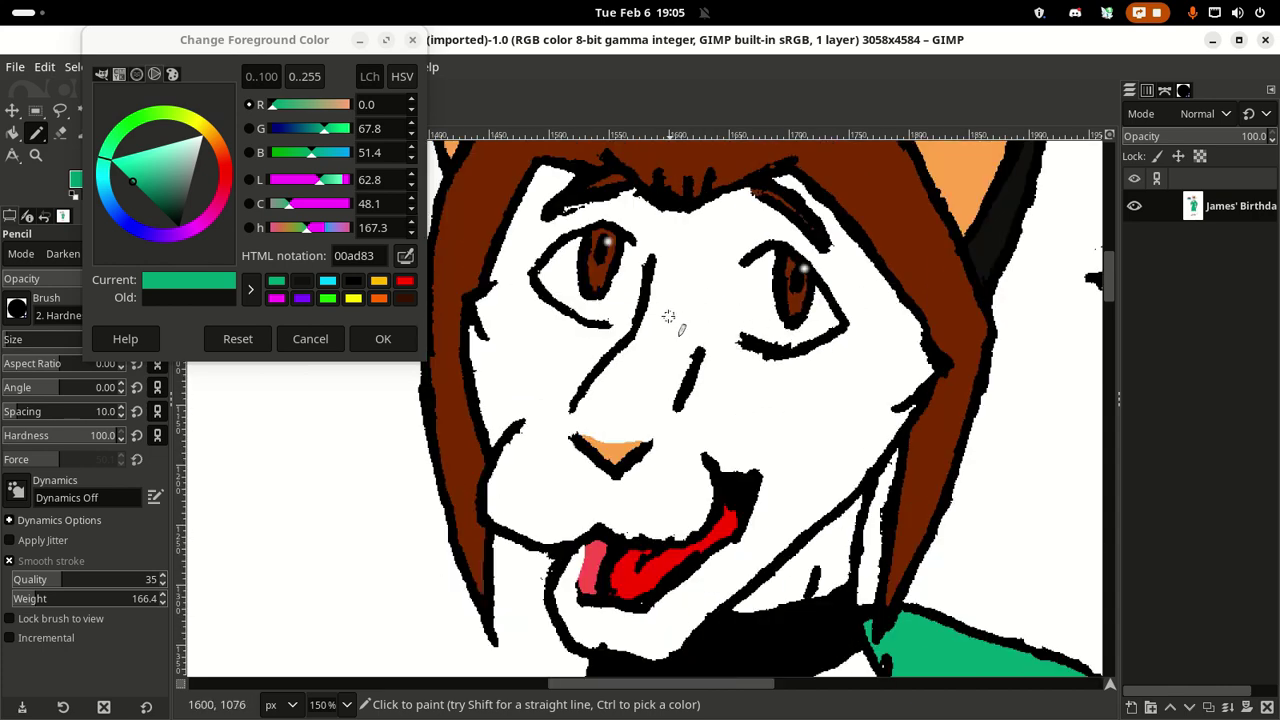
scroll(740, 330, "down", 3)
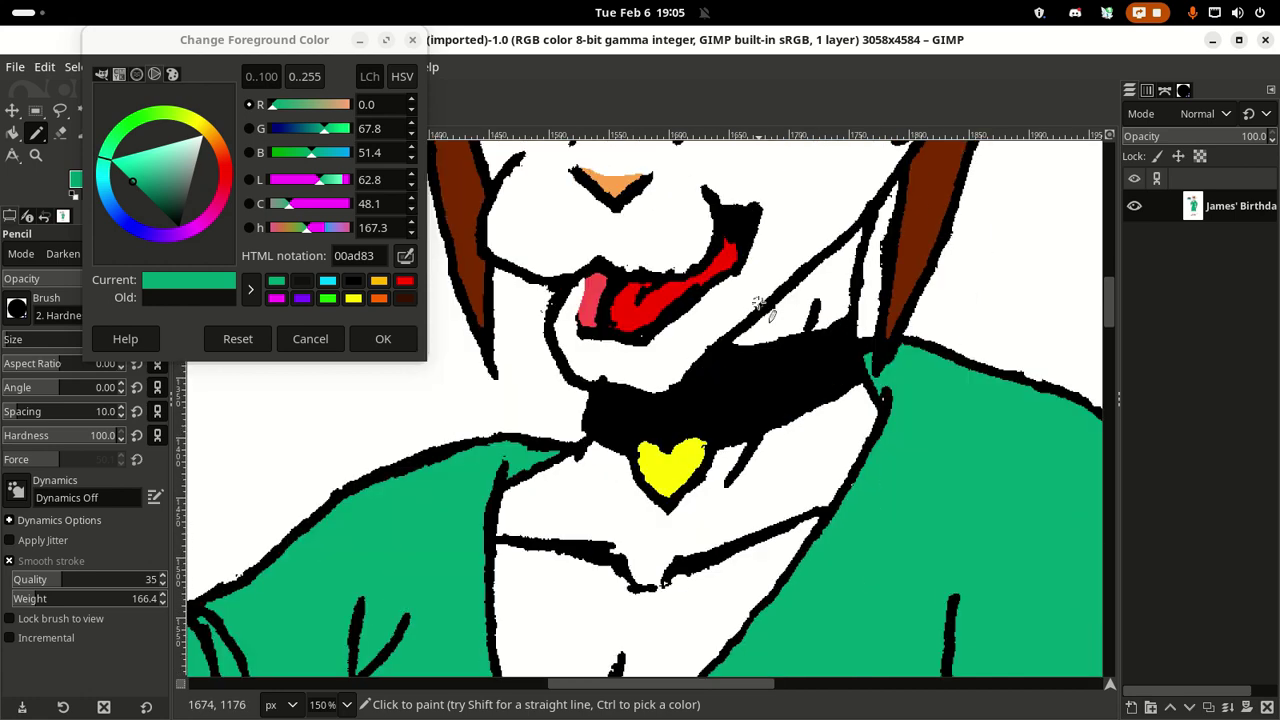
scroll(758, 303, "up", 3)
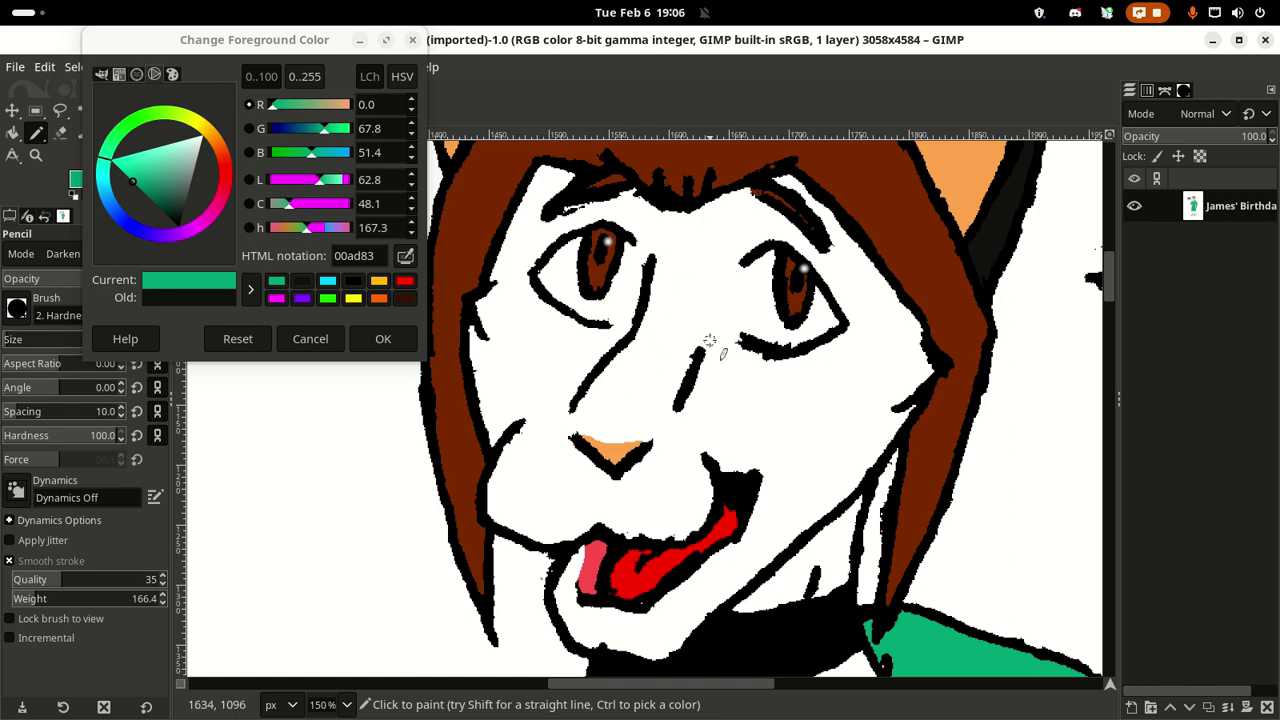
scroll(720, 320, "down", 2)
scroll(745, 290, "up", 2)
scroll(760, 296, "down", 2)
scroll(740, 294, "up", 4)
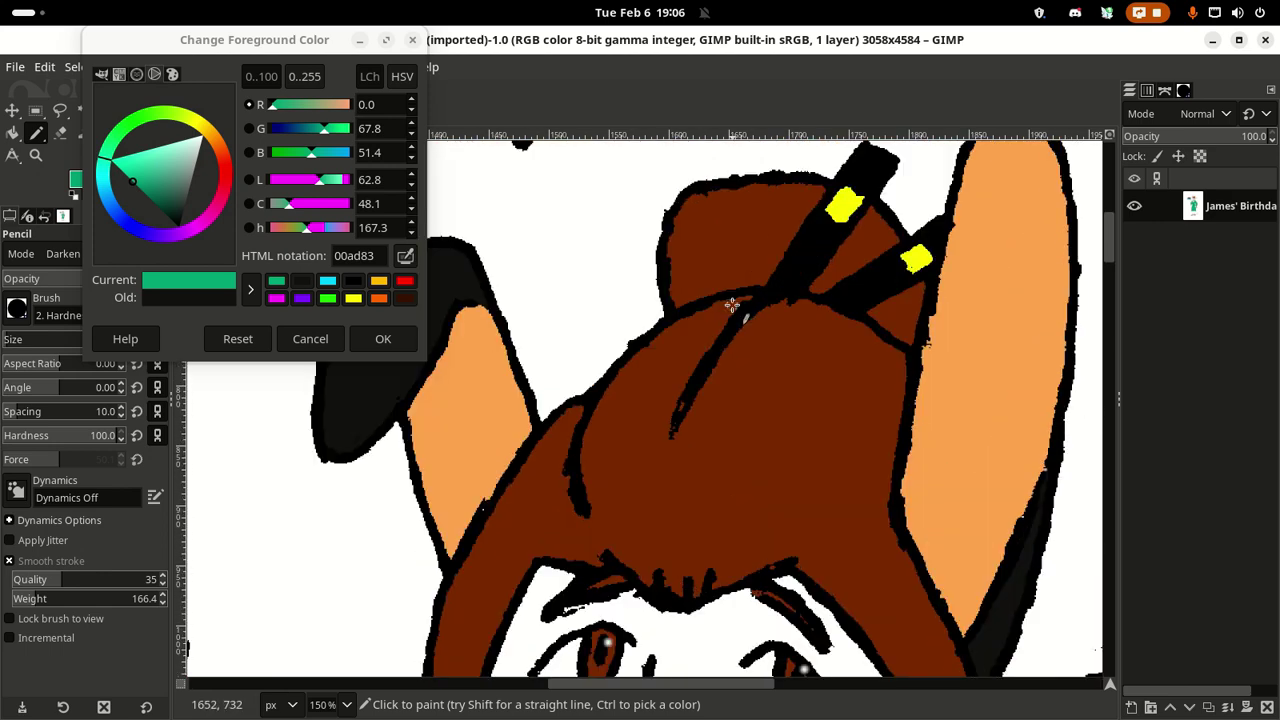
scroll(720, 305, "down", 2)
scroll(706, 316, "down", 3)
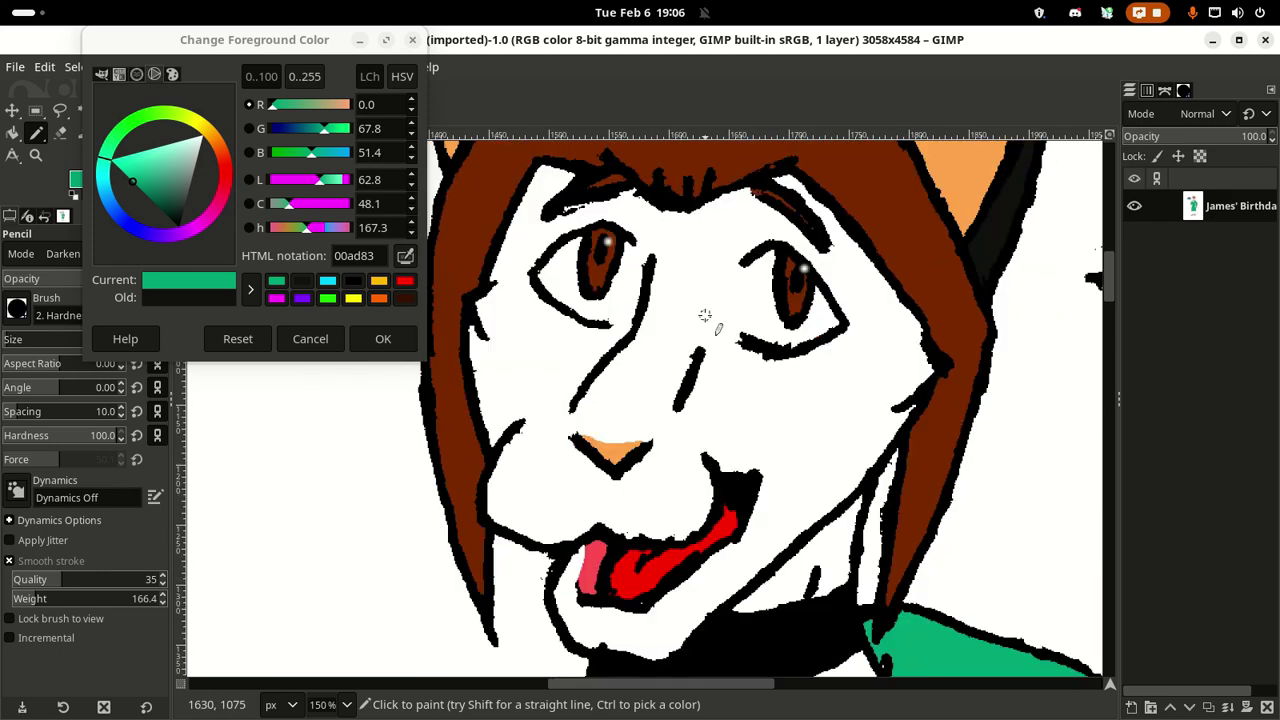
scroll(716, 283, "up", 2)
scroll(716, 283, "up", 2)
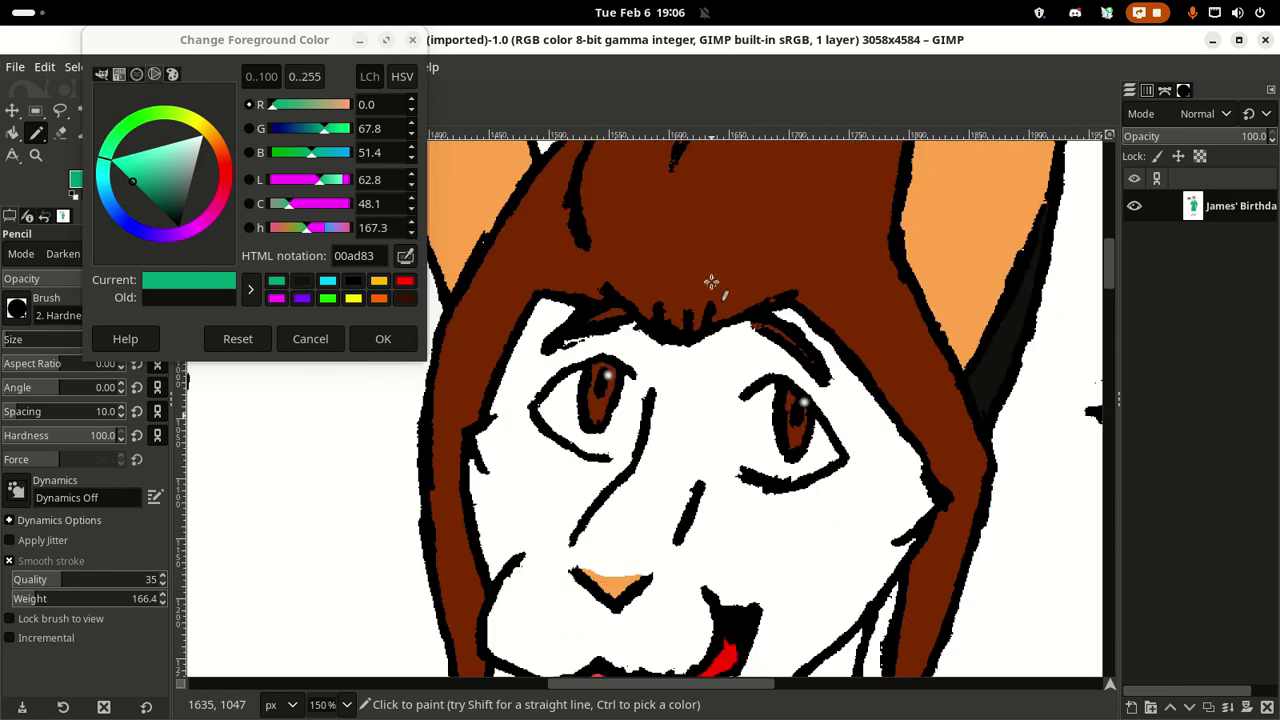
scroll(714, 281, "down", 2)
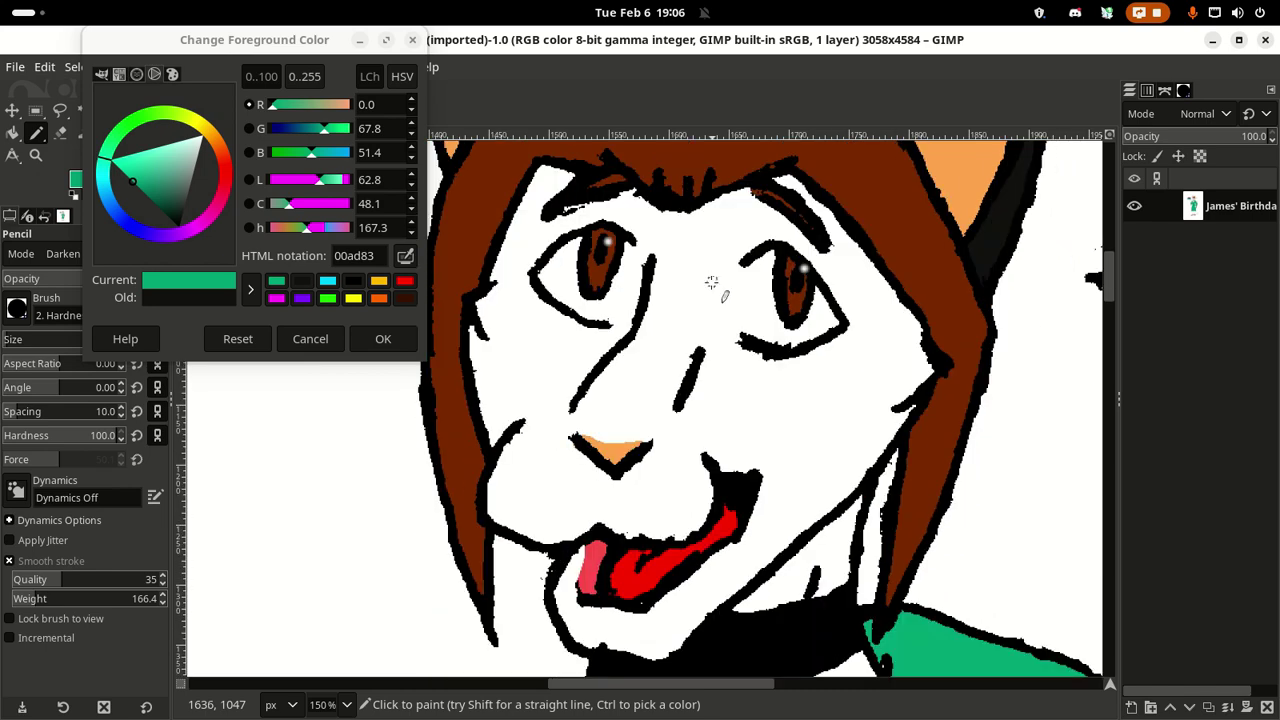
scroll(711, 283, "up", 2)
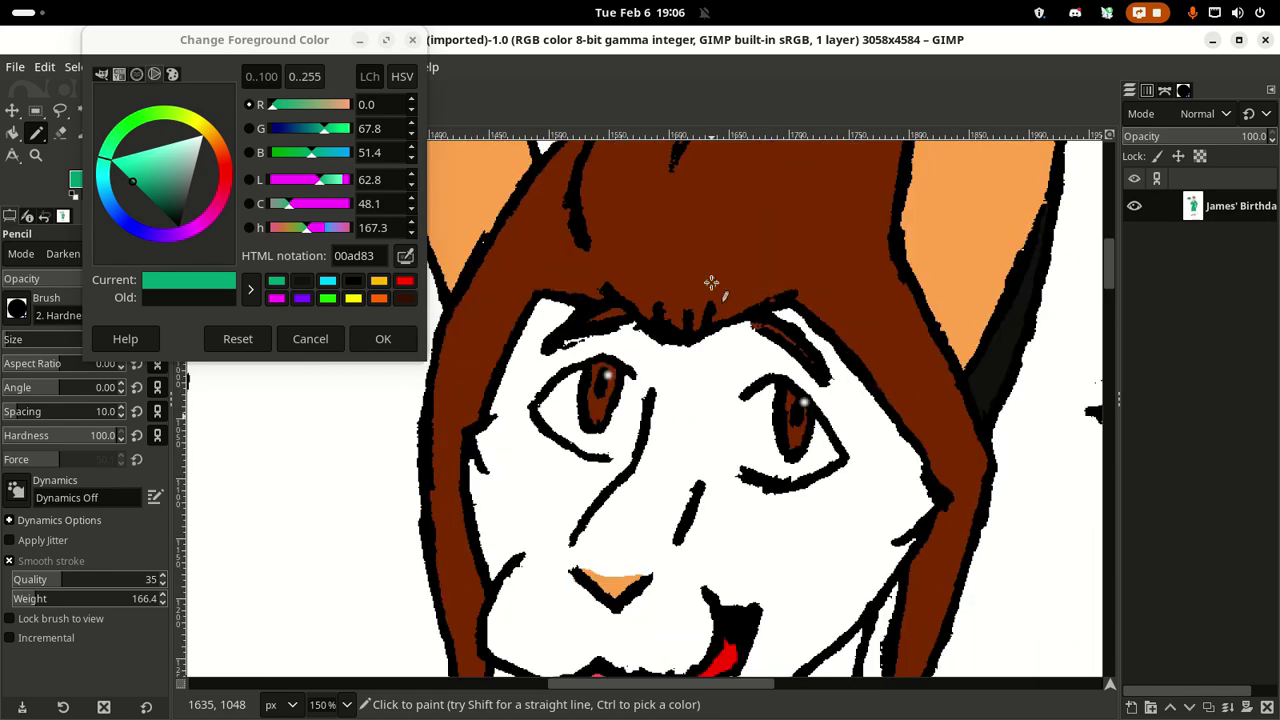
scroll(711, 283, "up", 2)
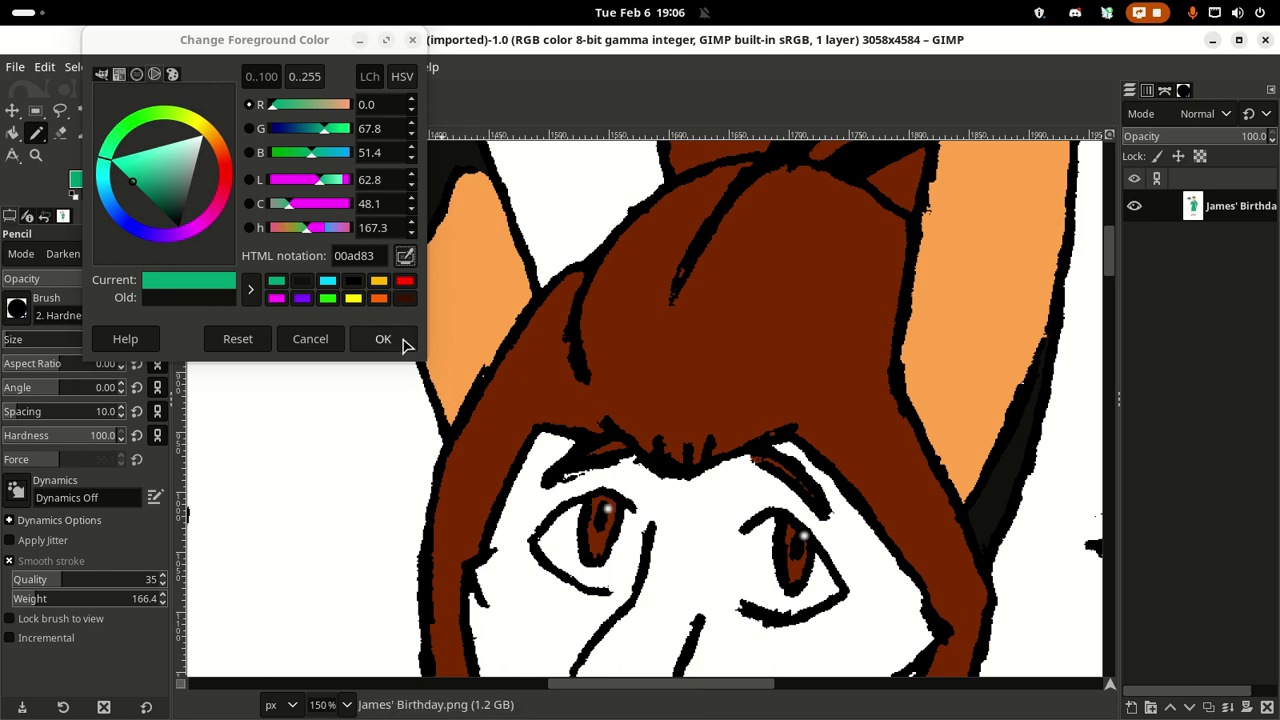
Step: Sample the inner ear's orange as the foreground colour, darken and redden it to brown af5d2d, and accept it
left_click(405, 256)
left_click(466, 266)
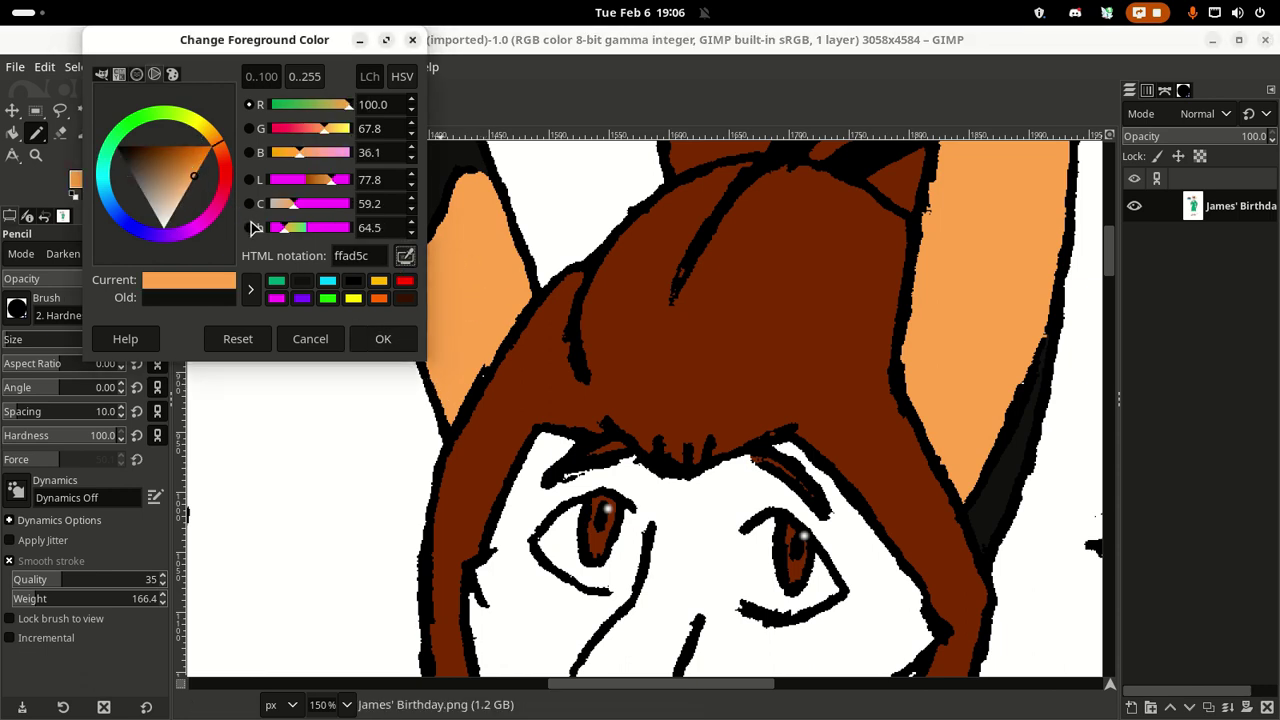
left_click(179, 161)
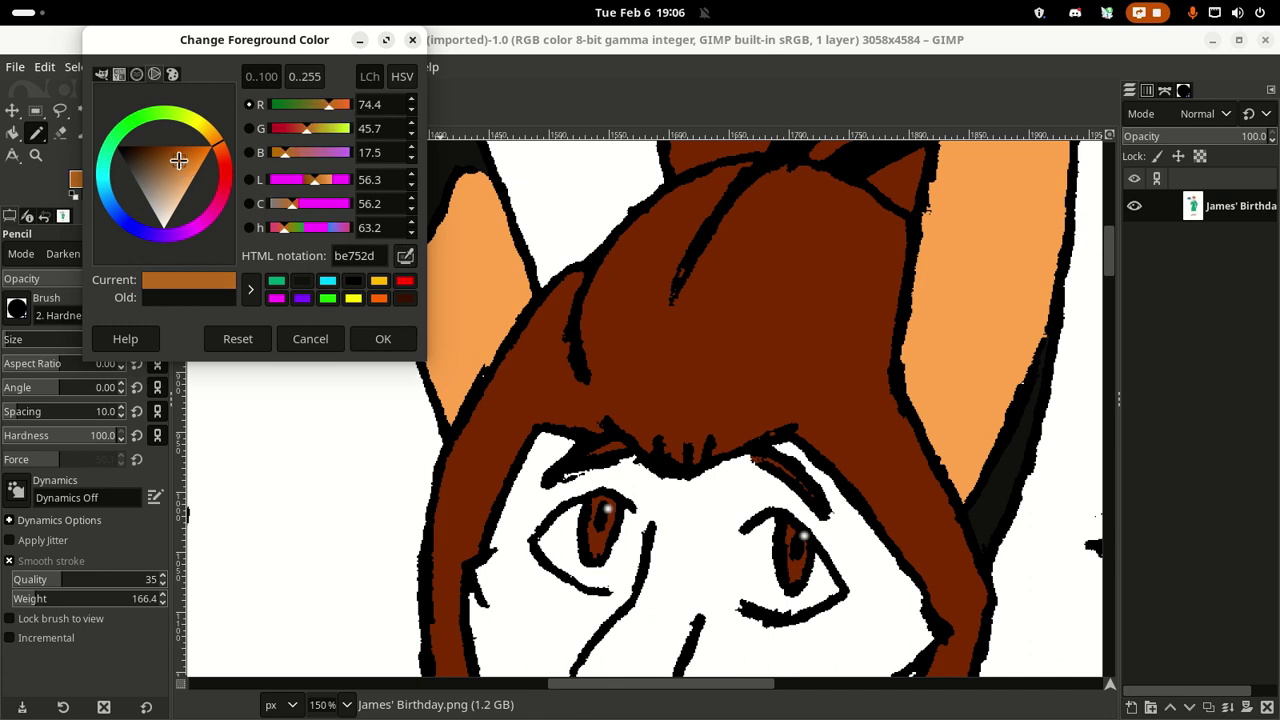
left_click_drag(179, 161, 175, 161)
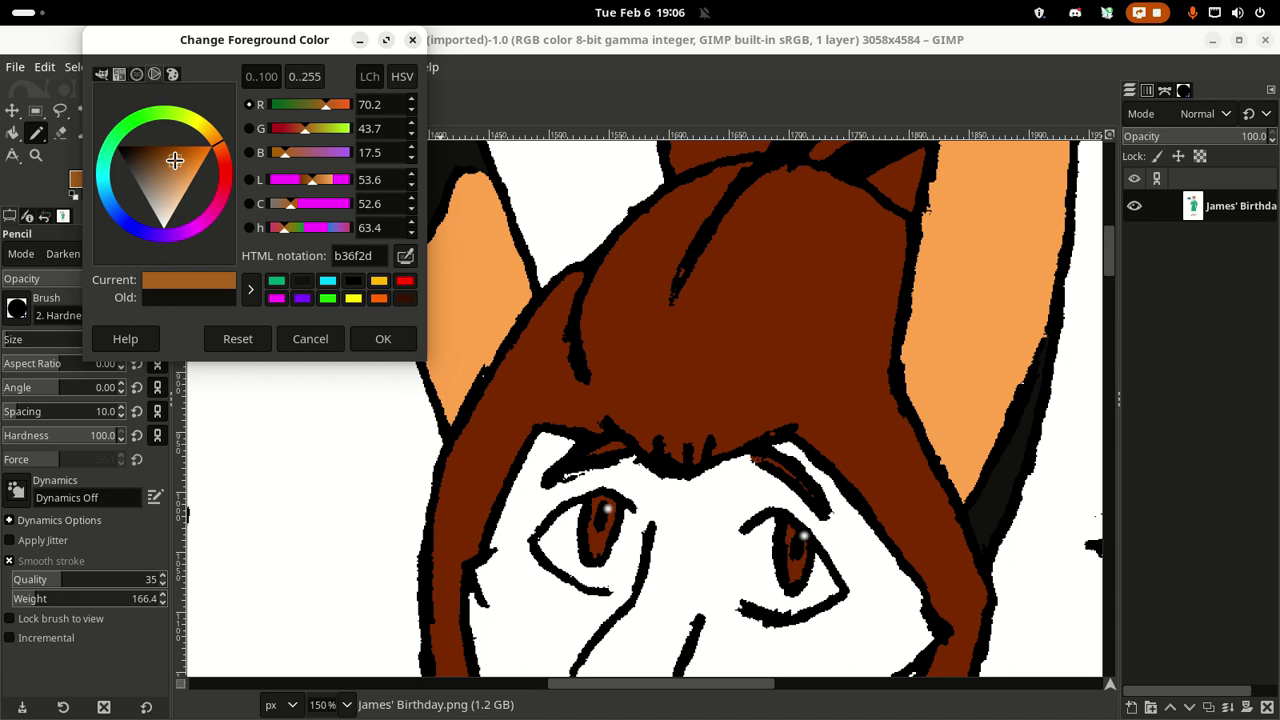
left_click_drag(175, 161, 173, 161)
left_click_drag(208, 136, 236, 145)
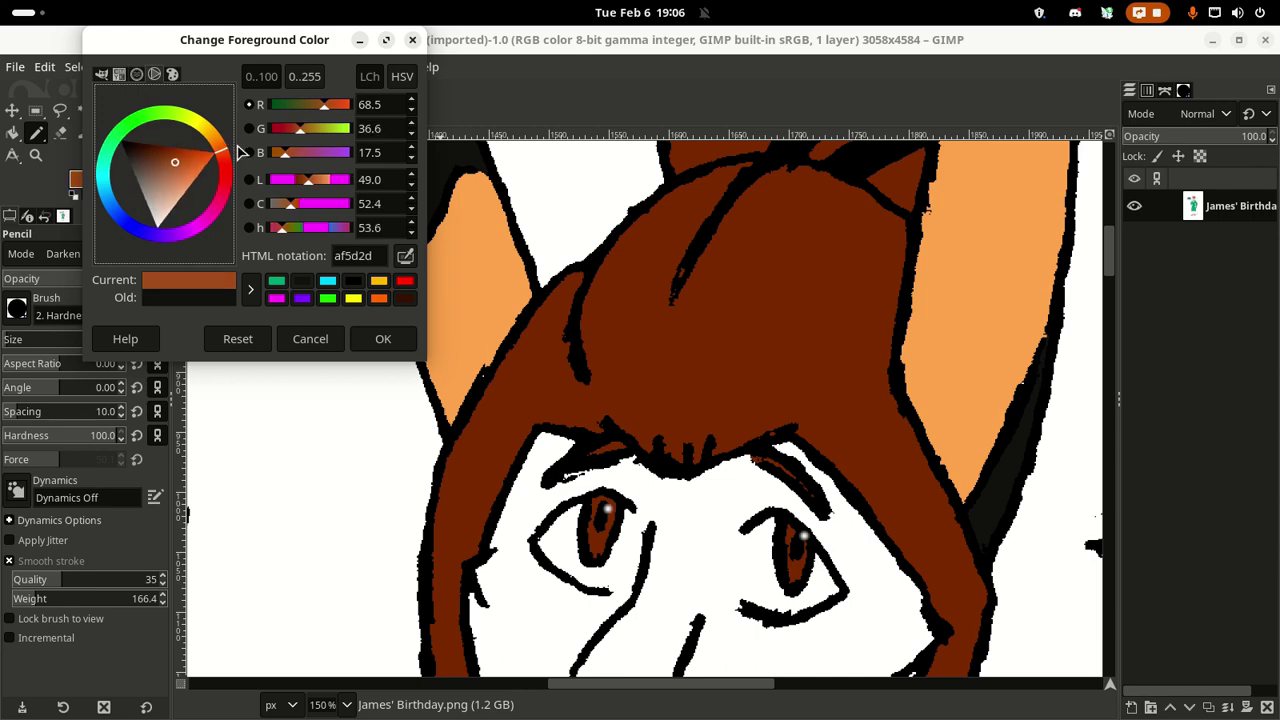
left_click(383, 339)
Step: Pencil brown curves that close the open inner edges of both eyes
scroll(743, 265, "down", 3)
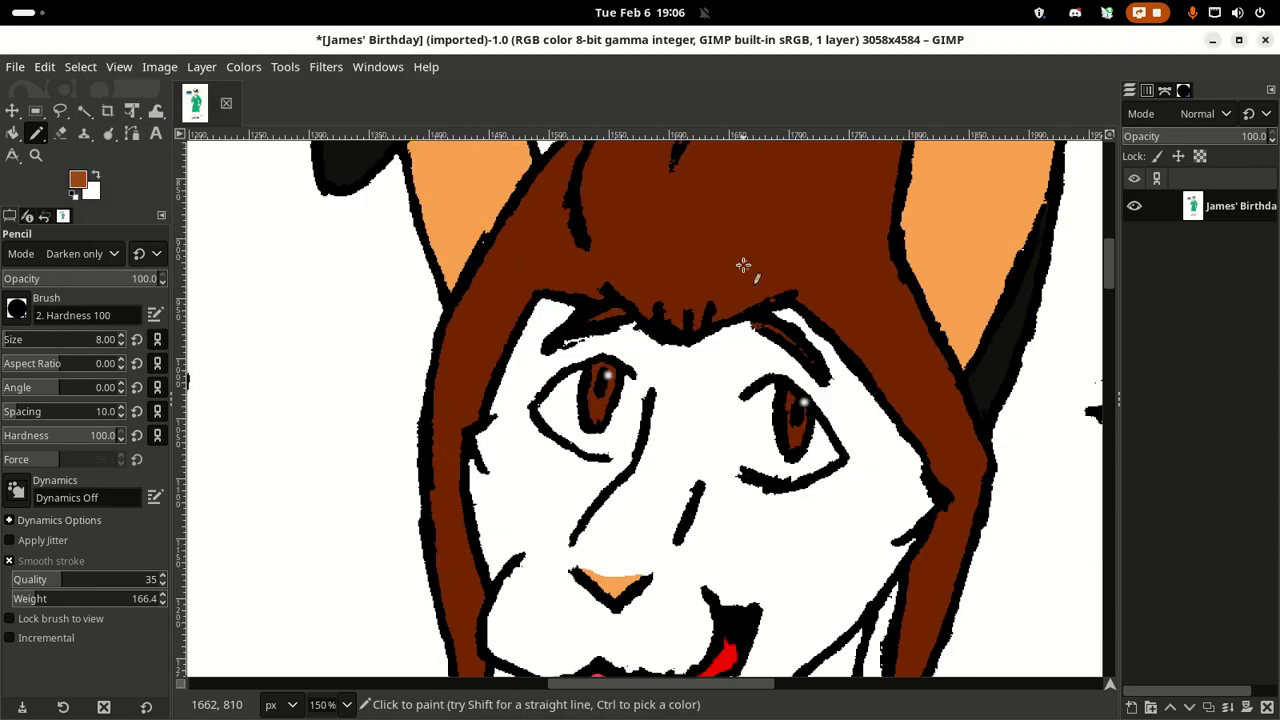
scroll(743, 265, "down", 3)
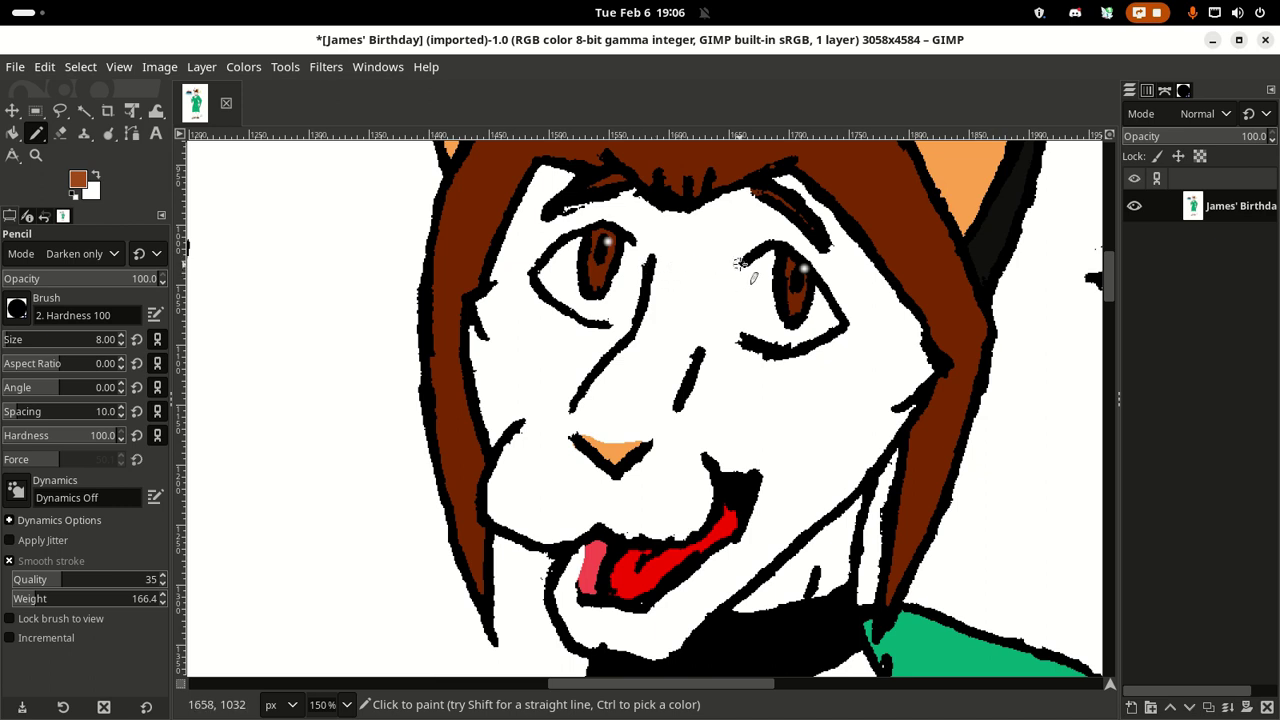
mouse_move(743, 262)
left_mouse_down()
mouse_move(715, 312)
mouse_move(745, 342)
left_mouse_up()
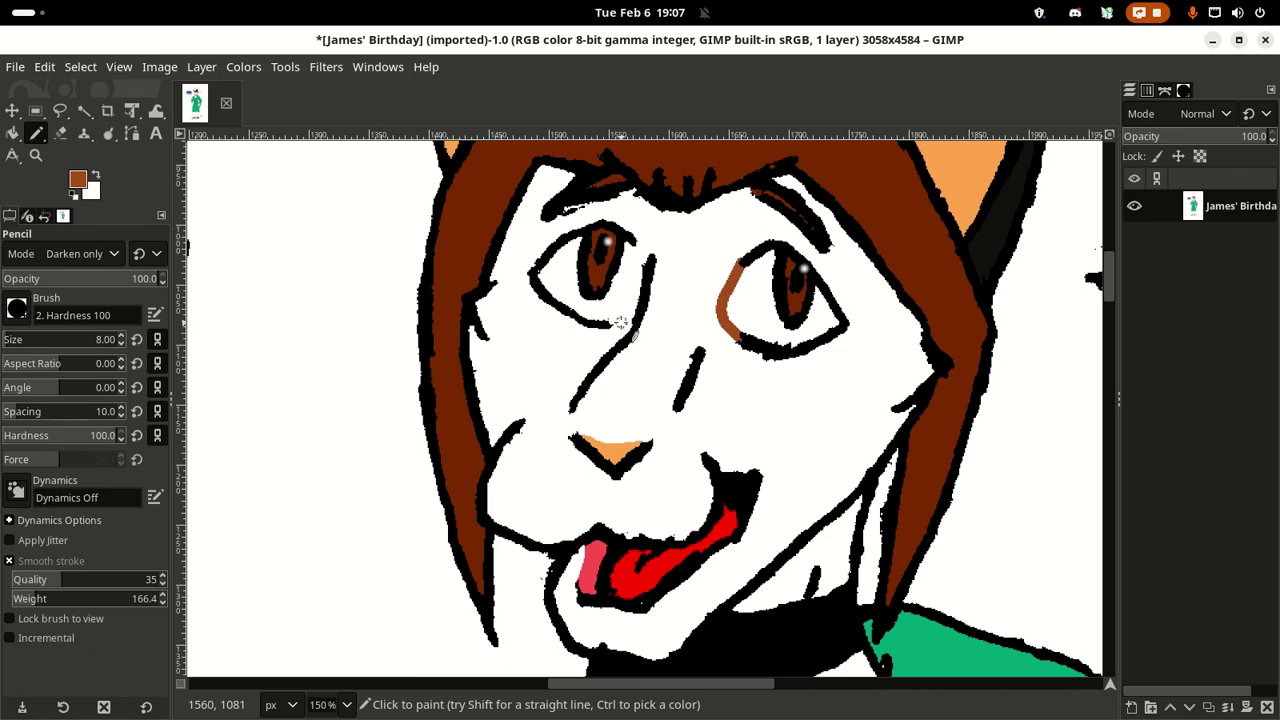
left_click_drag(638, 242, 652, 286)
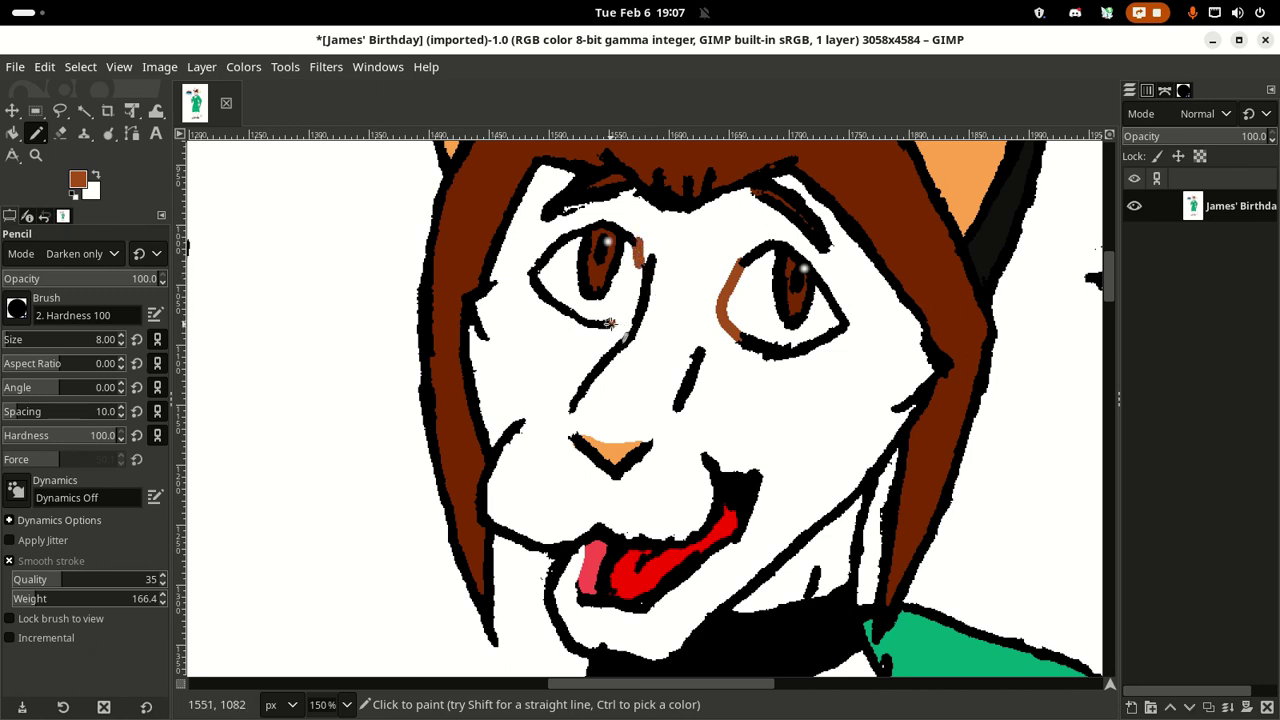
mouse_move(610, 323)
left_mouse_down()
mouse_move(638, 298)
mouse_move(640, 246)
left_mouse_up()
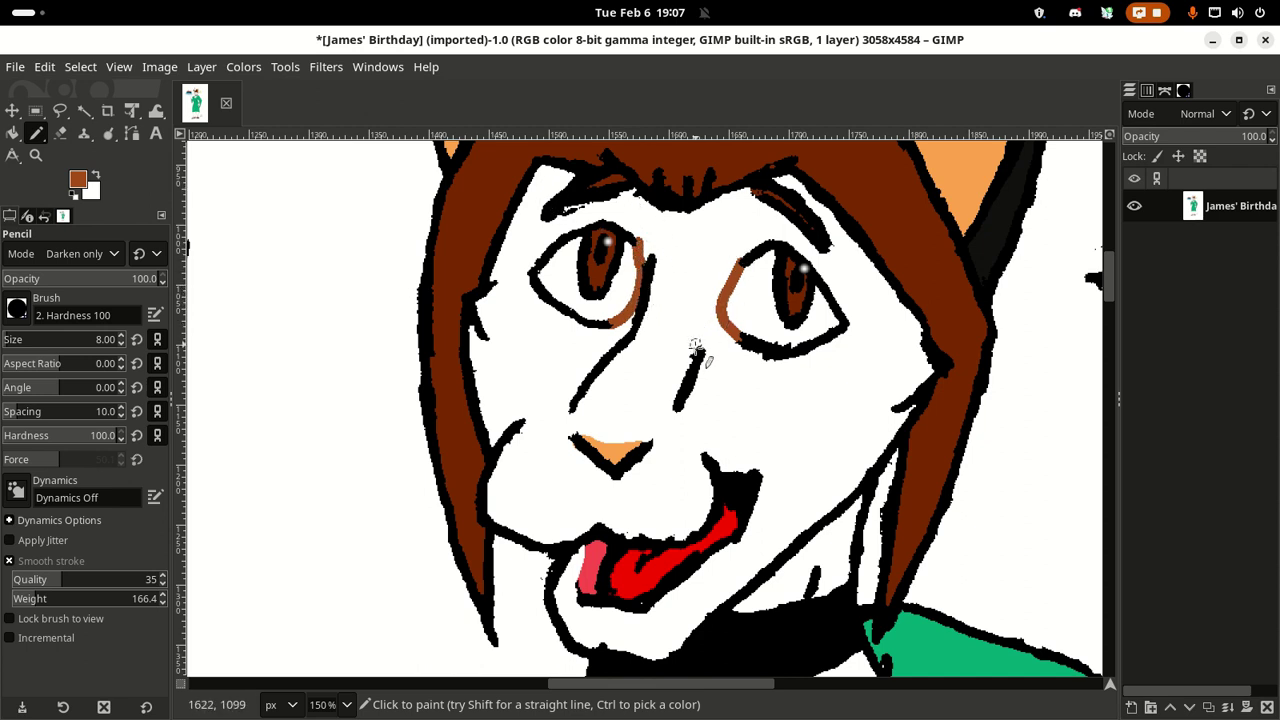
Step: Draw short brown pencil lines linking the eyes' inner corners to the nose bridge lines and those lines to the nose
left_click_drag(741, 341, 688, 360)
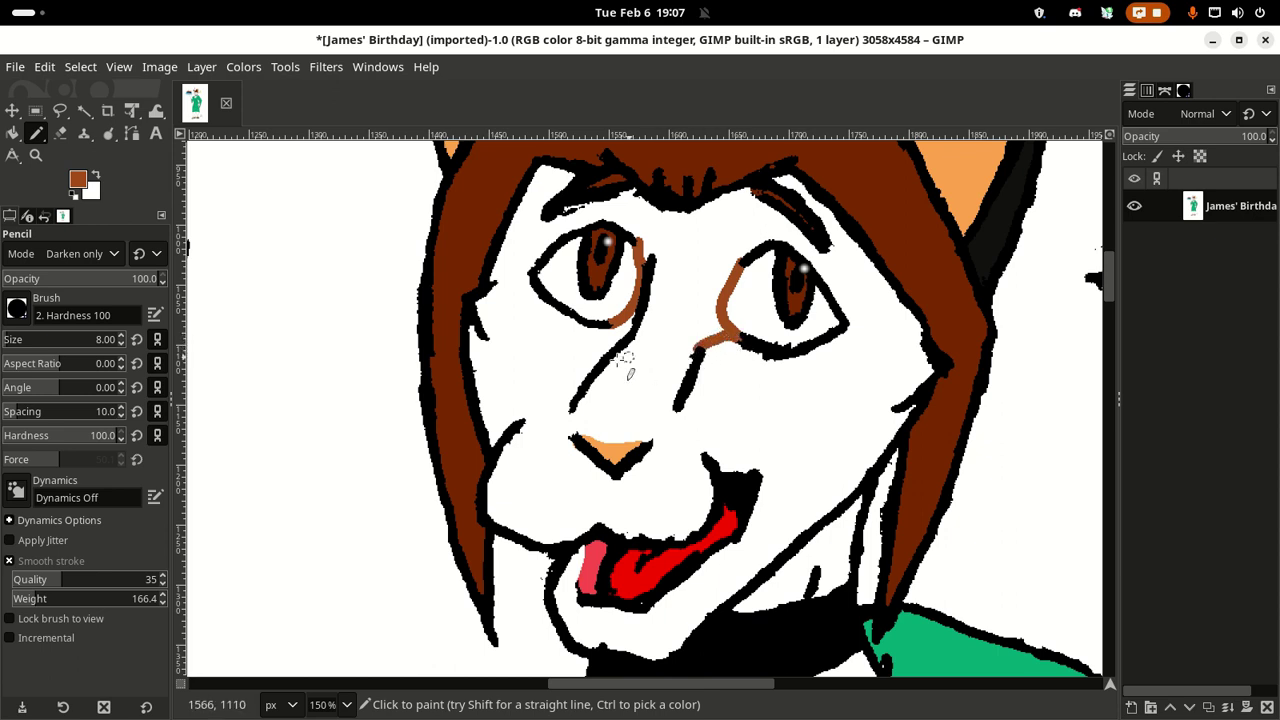
left_click_drag(572, 408, 580, 407)
left_click_drag(572, 432, 571, 440)
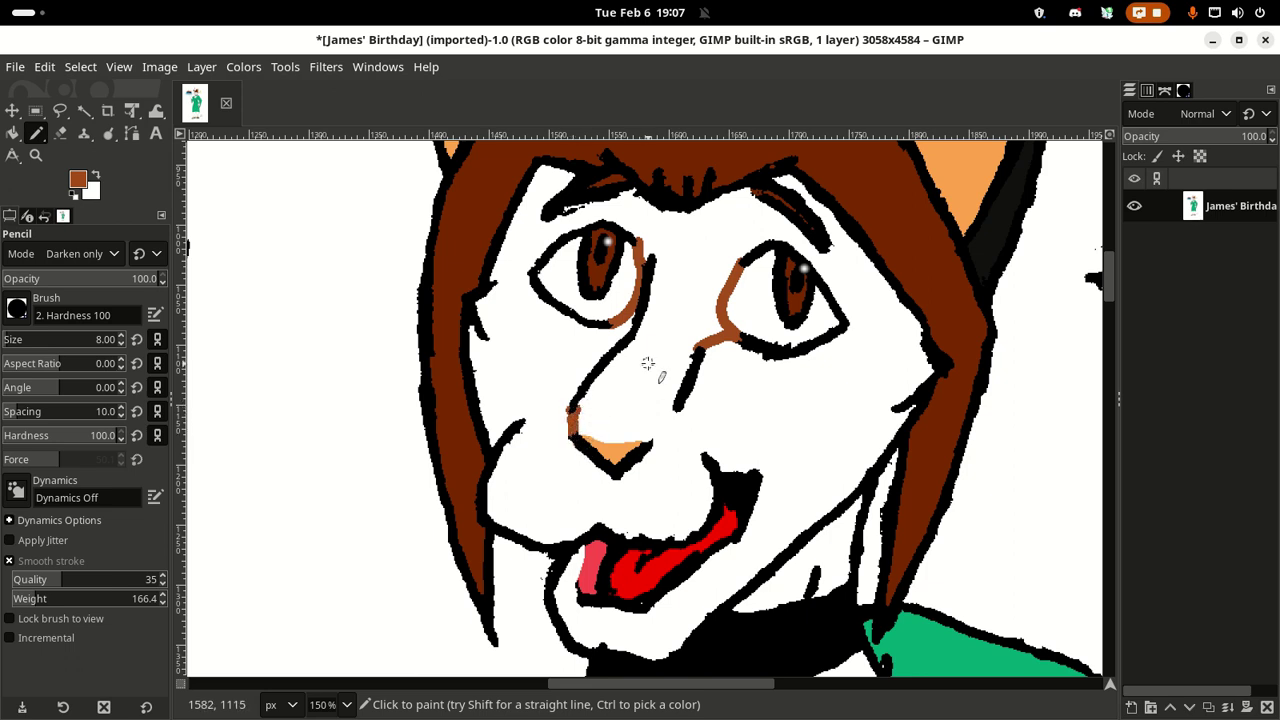
left_click_drag(681, 406, 641, 449)
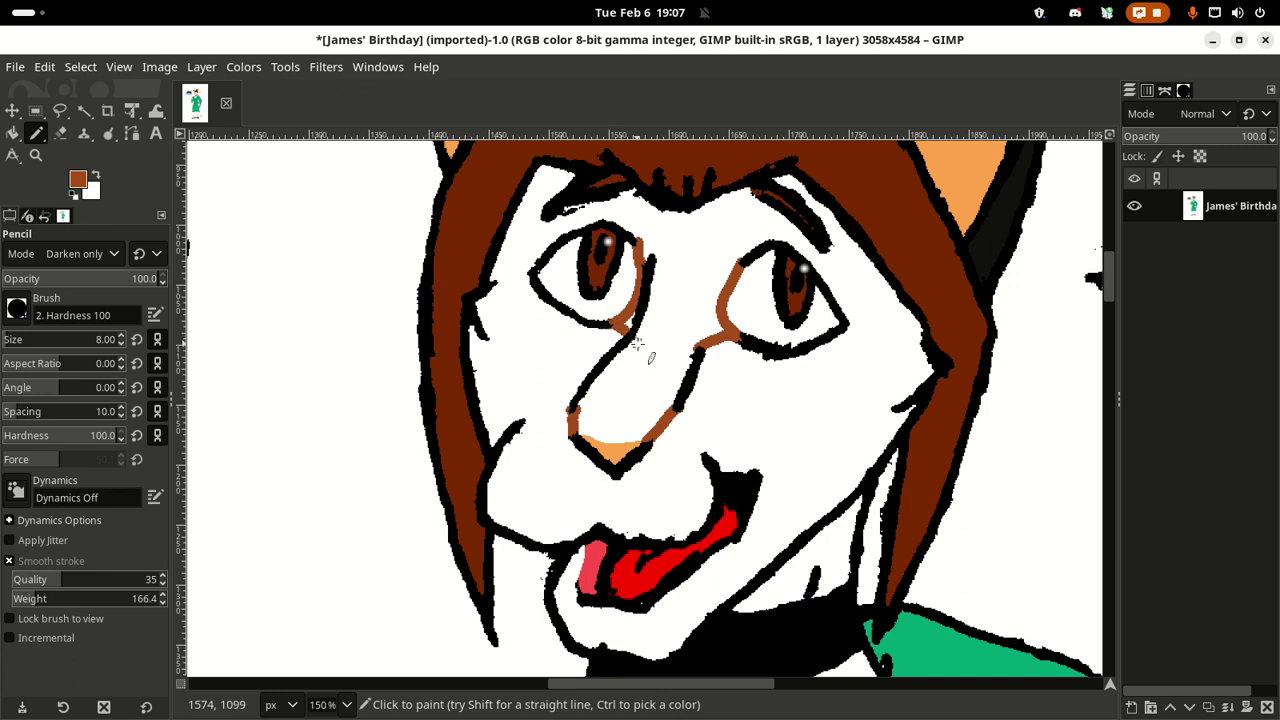
left_click_drag(614, 328, 645, 290)
Step: Draw brown pencil lines from the eyes' outer corners to the hair, across the top of the muzzle, and curving down both cheeks
left_click_drag(847, 320, 942, 344)
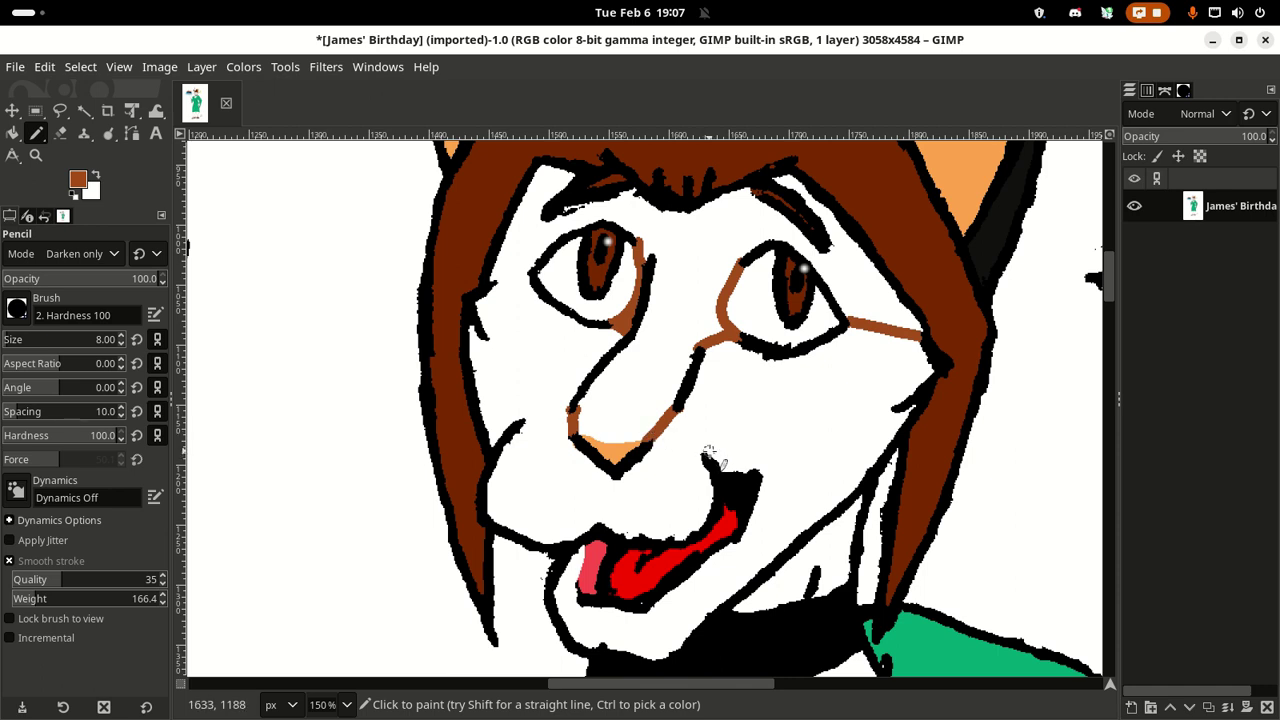
mouse_move(707, 455)
left_mouse_down()
mouse_move(637, 439)
mouse_move(604, 421)
mouse_move(579, 435)
mouse_move(570, 414)
mouse_move(508, 426)
left_mouse_up()
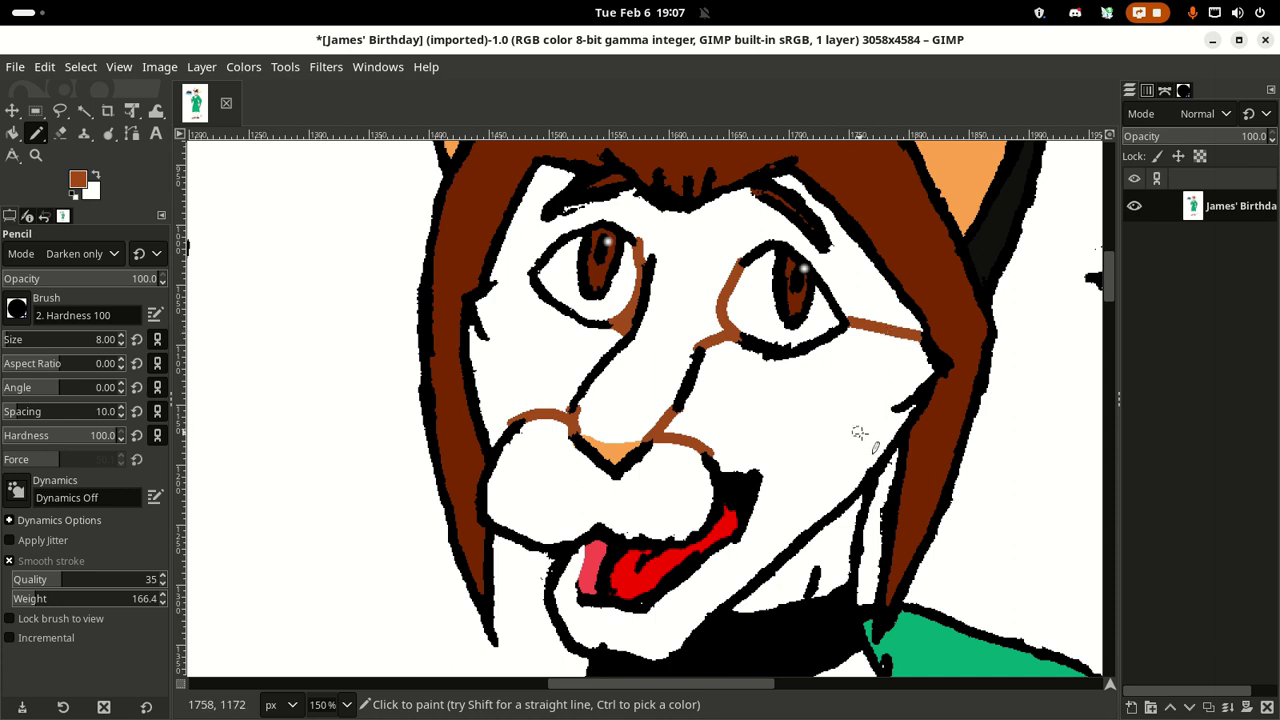
mouse_move(865, 473)
left_mouse_down()
mouse_move(857, 378)
mouse_move(897, 326)
left_mouse_up()
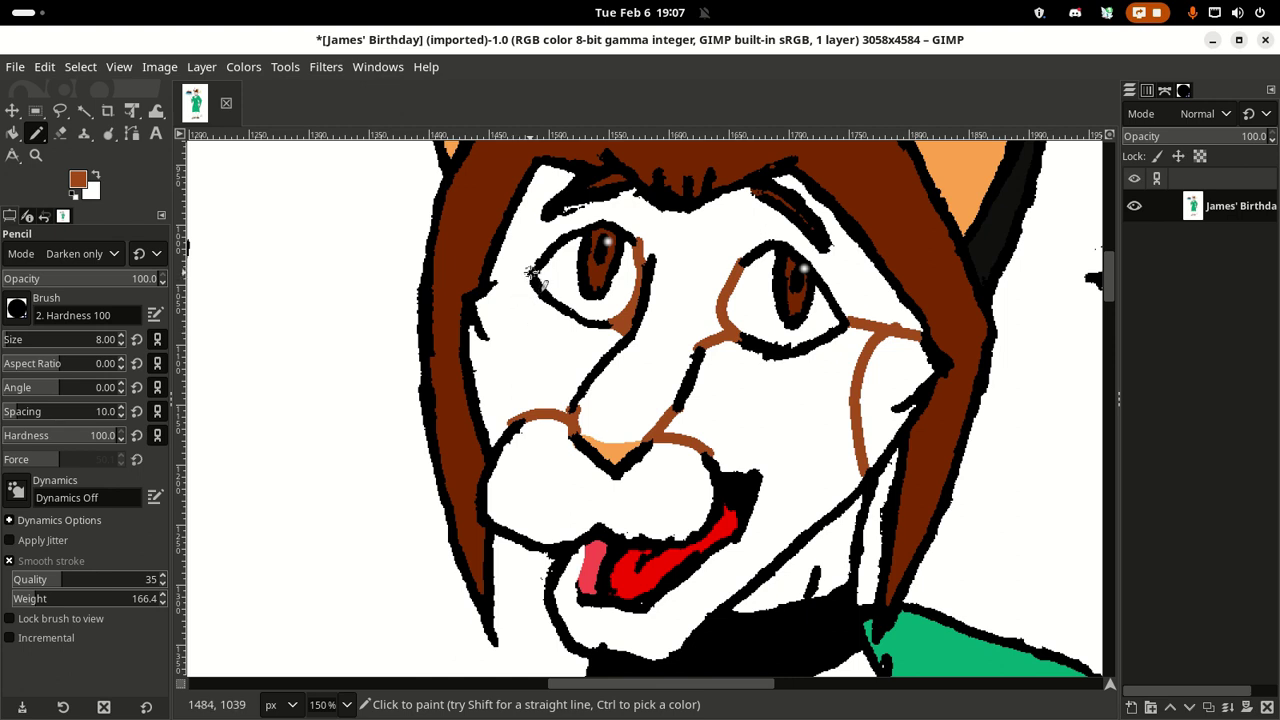
left_click_drag(531, 271, 498, 274)
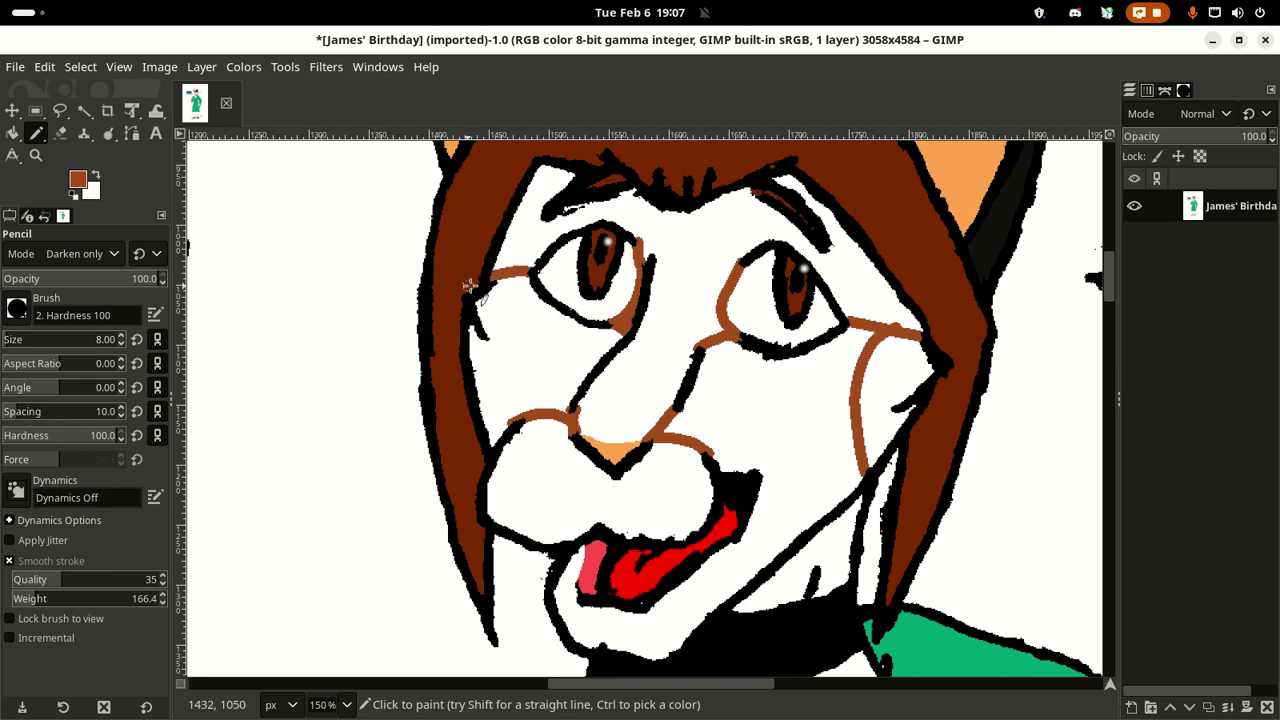
mouse_move(494, 272)
left_mouse_down()
mouse_move(498, 296)
mouse_move(517, 302)
mouse_move(500, 357)
mouse_move(461, 393)
left_mouse_up()
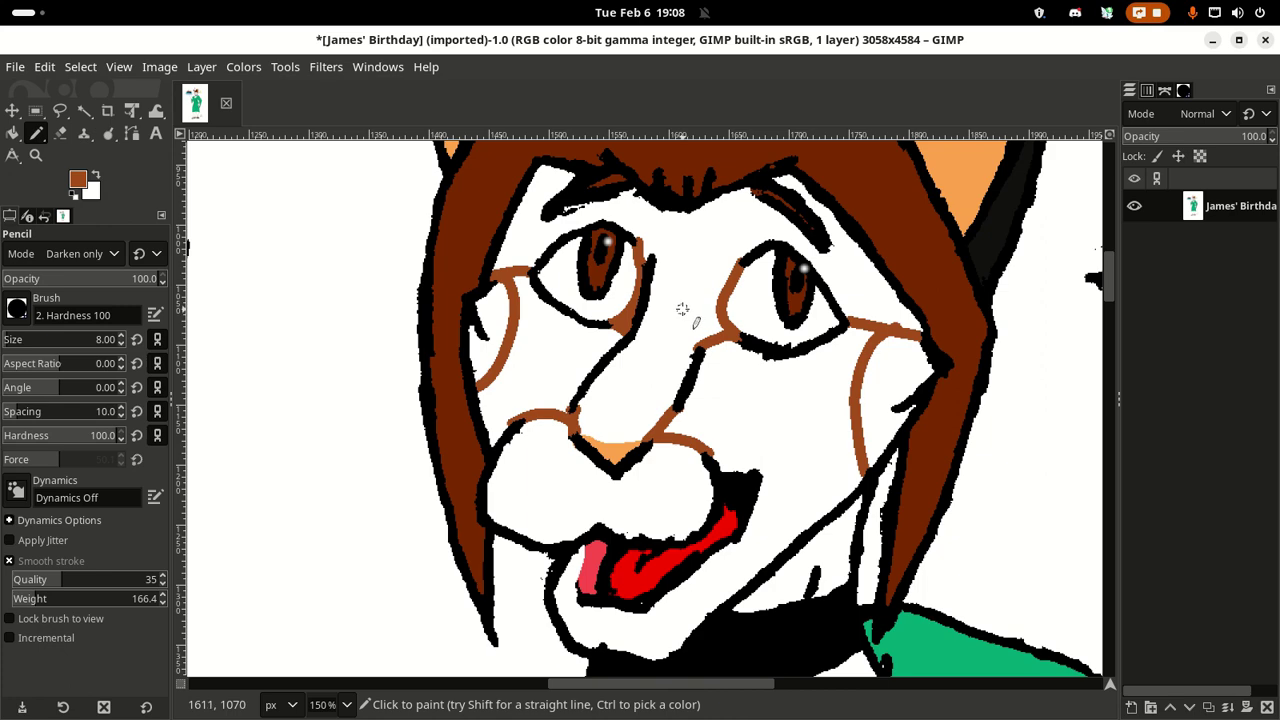
scroll(684, 309, "up", 3)
scroll(686, 309, "down", 6)
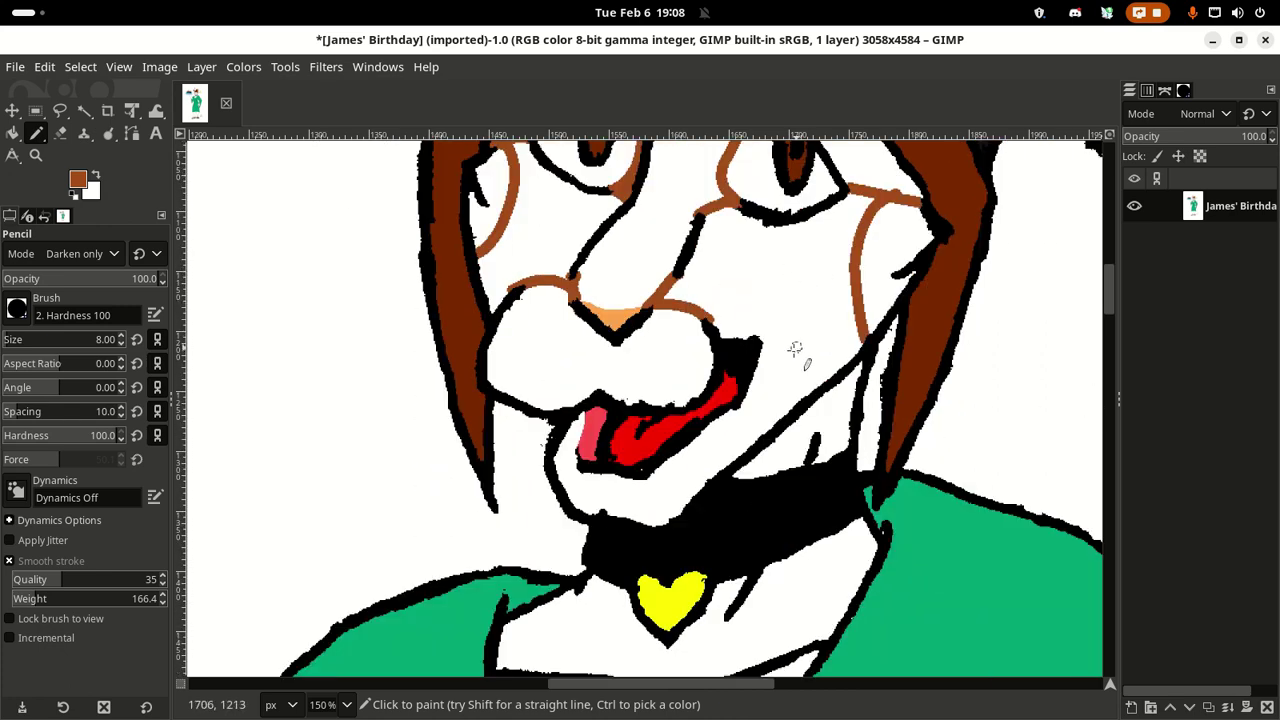
Step: Bucket-fill the forehead, nose bridge, both sides of the face and the chin with the brown foreground colour
scroll(760, 346, "up", 3)
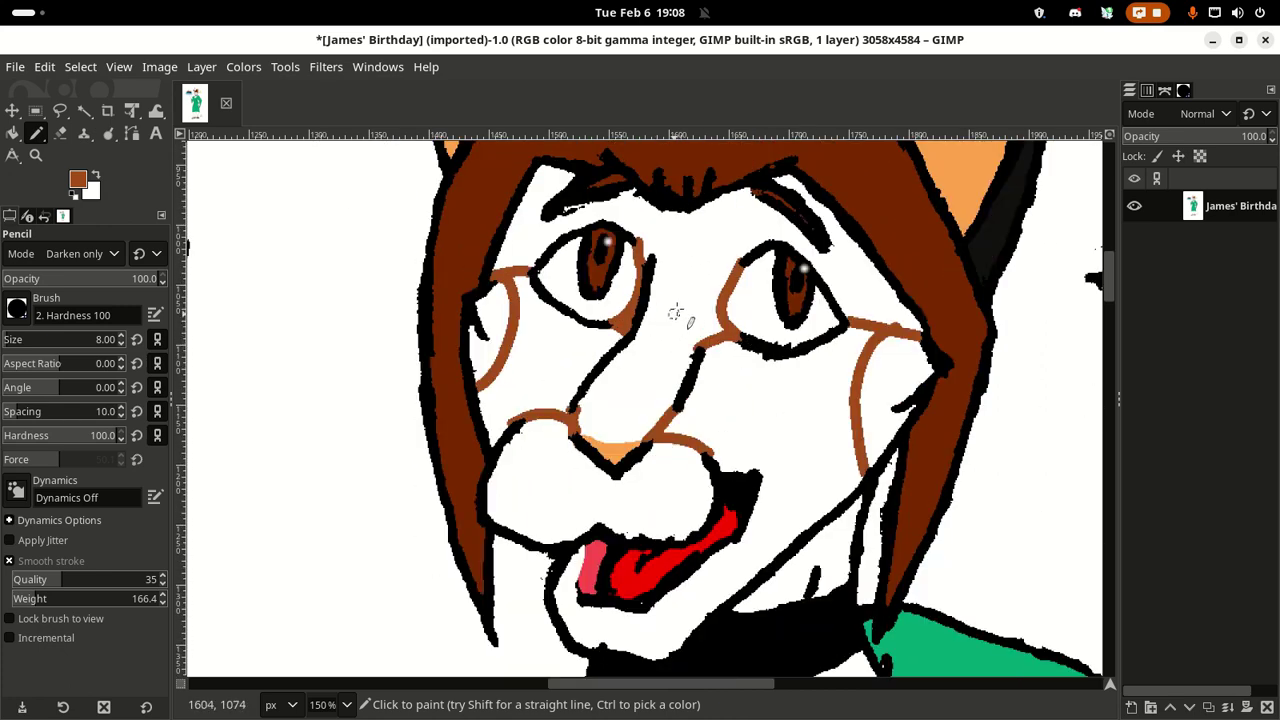
key("shift+b")
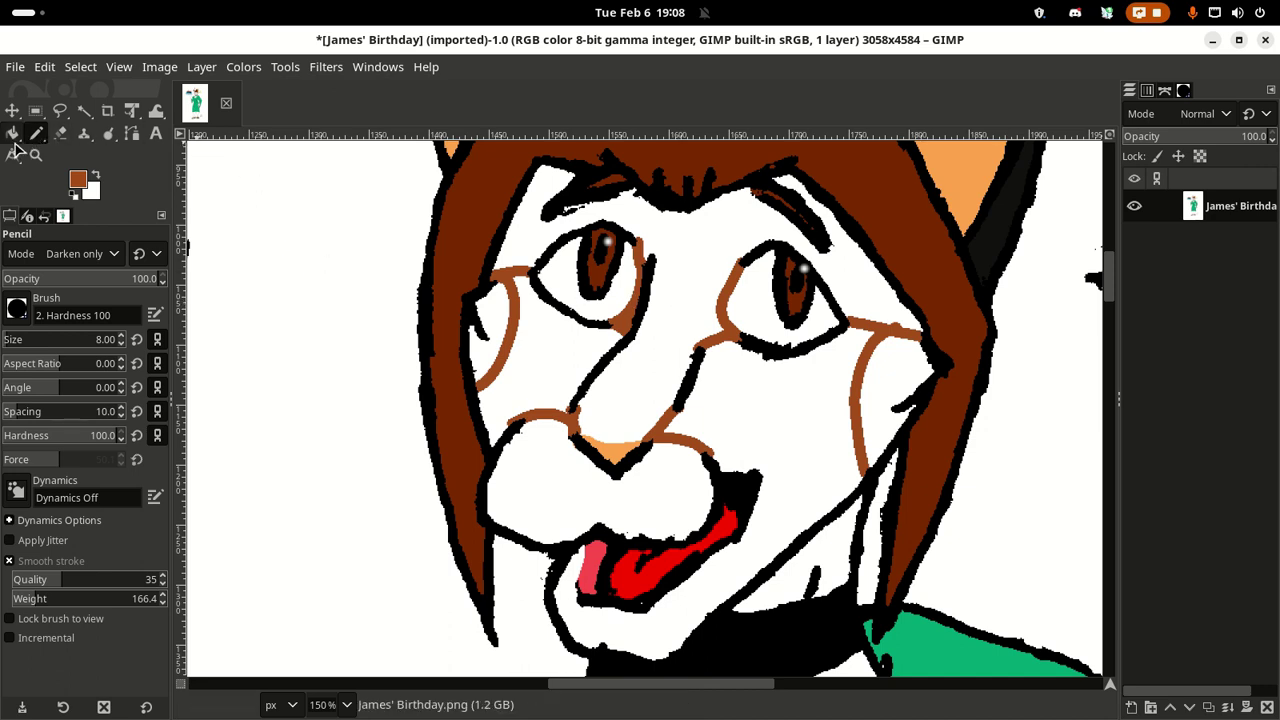
left_click(686, 260)
left_click(548, 360)
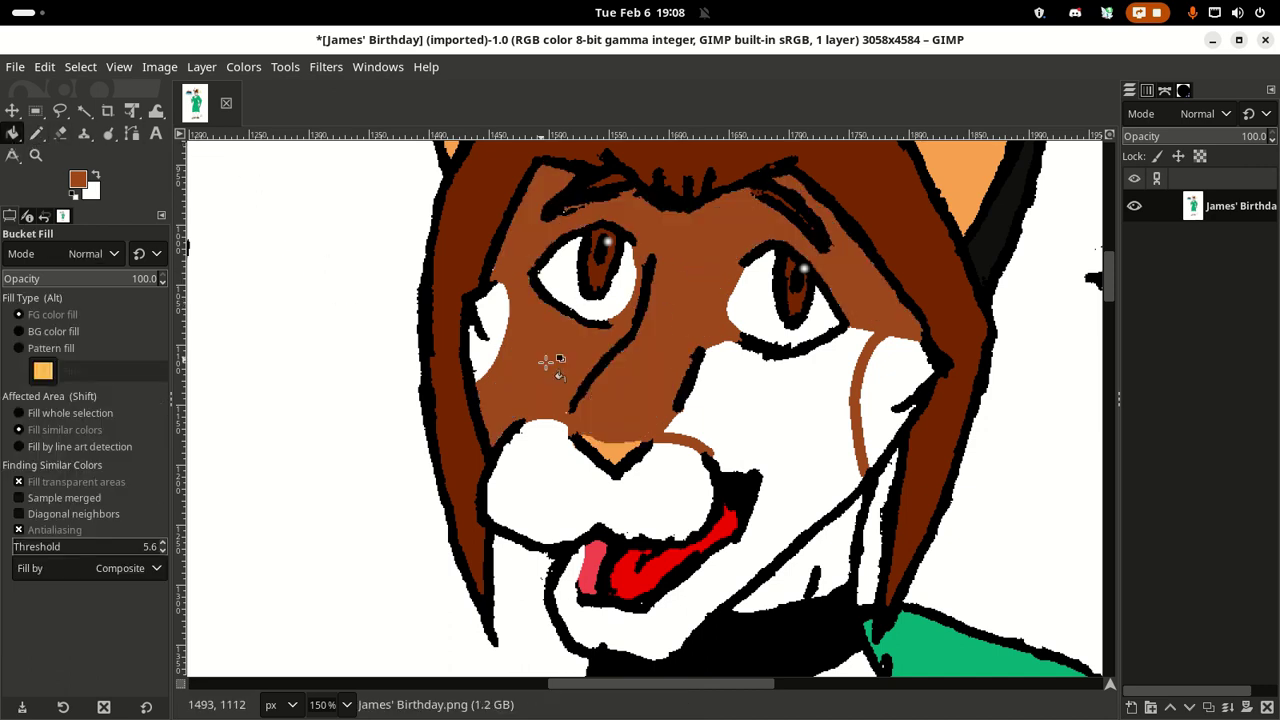
left_click(768, 430)
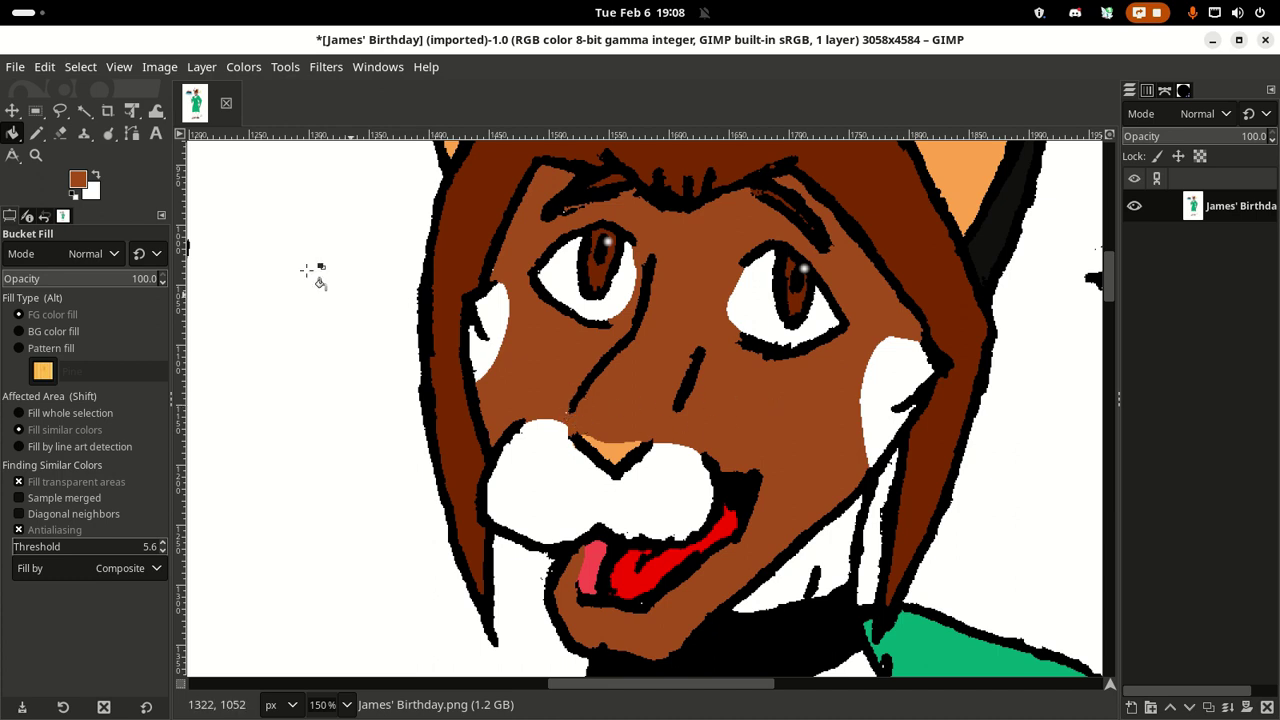
Step: Touch up the brown fur with the pencil beside the nose and along the upper edges of both white cheek patches
key("n")
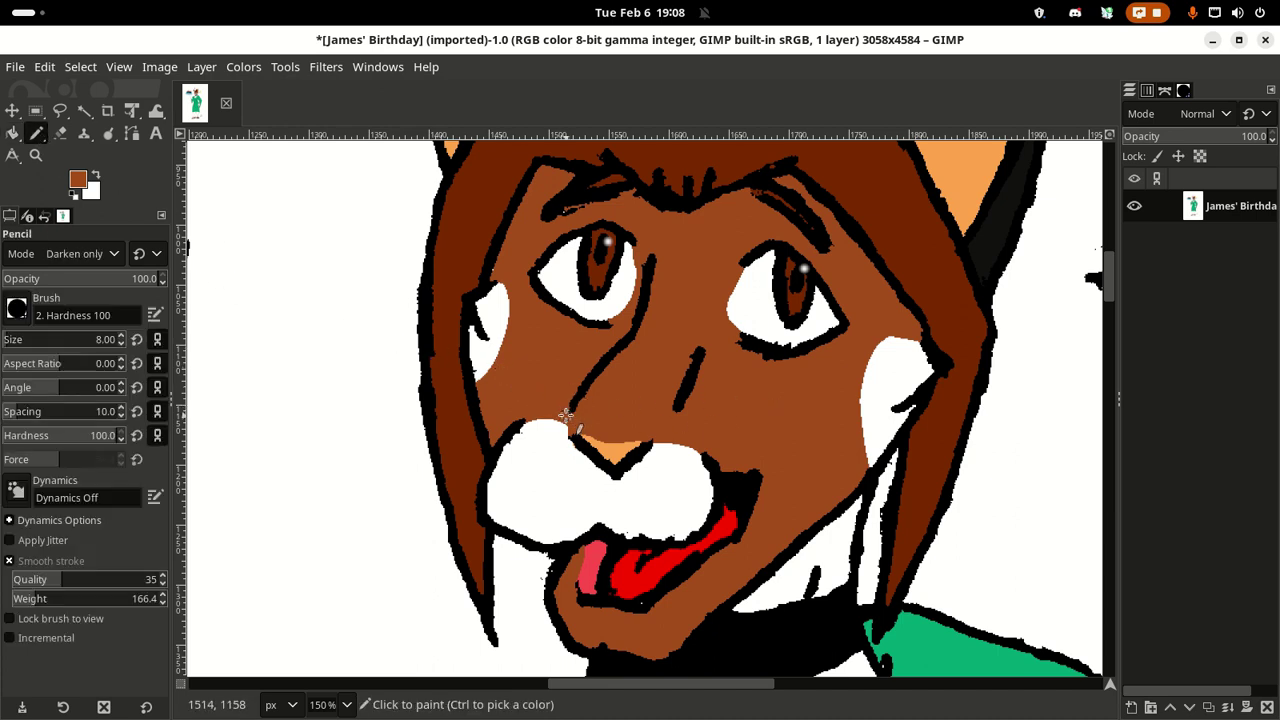
left_click(574, 423)
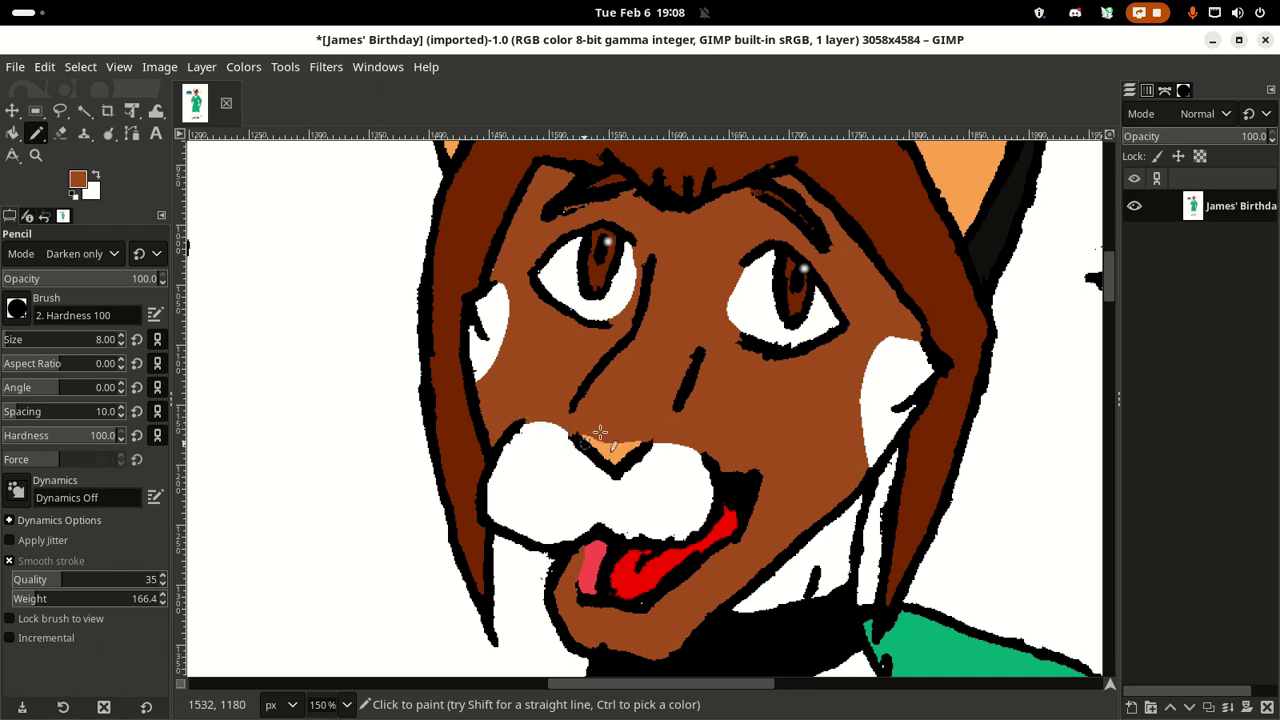
scroll(795, 402, "down", 3)
scroll(795, 402, "up", 3)
left_click_drag(888, 345, 860, 358)
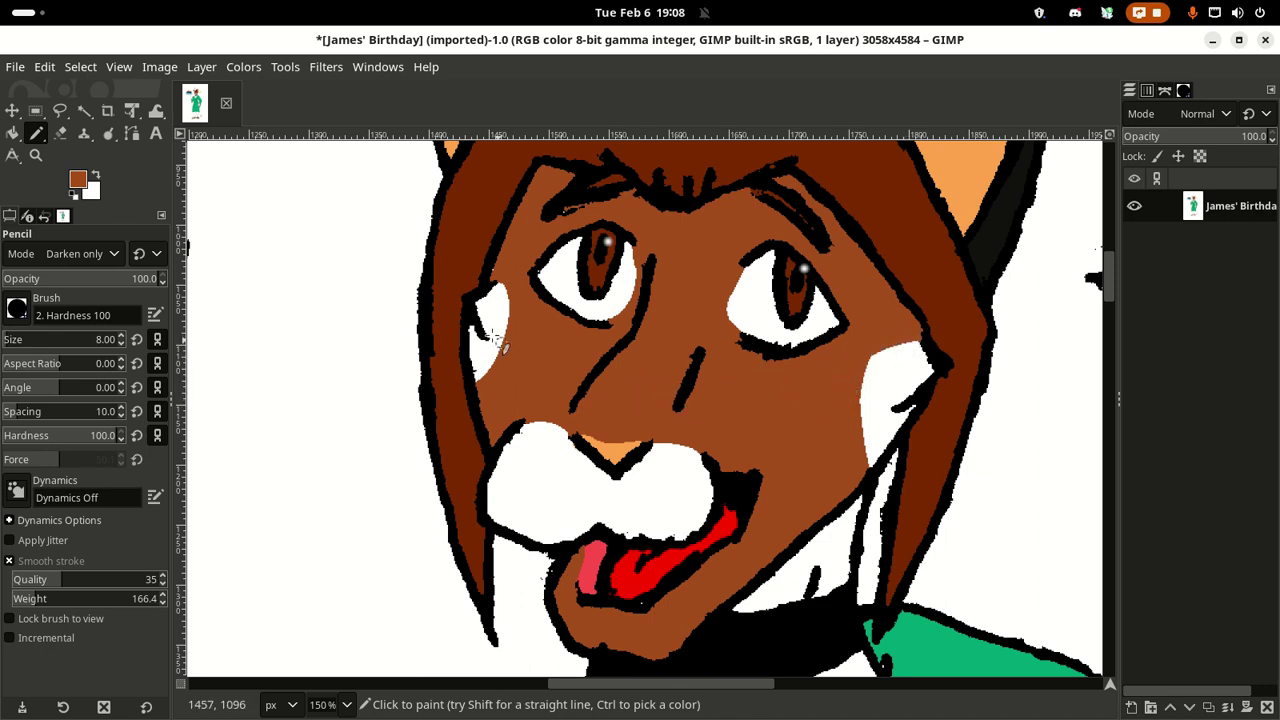
left_click_drag(500, 280, 514, 314)
Step: Draw brown pencil curves across the upper chest, over the gap between the collarbones and down to both robe edges
scroll(777, 414, "down", 5)
scroll(775, 412, "up", 3)
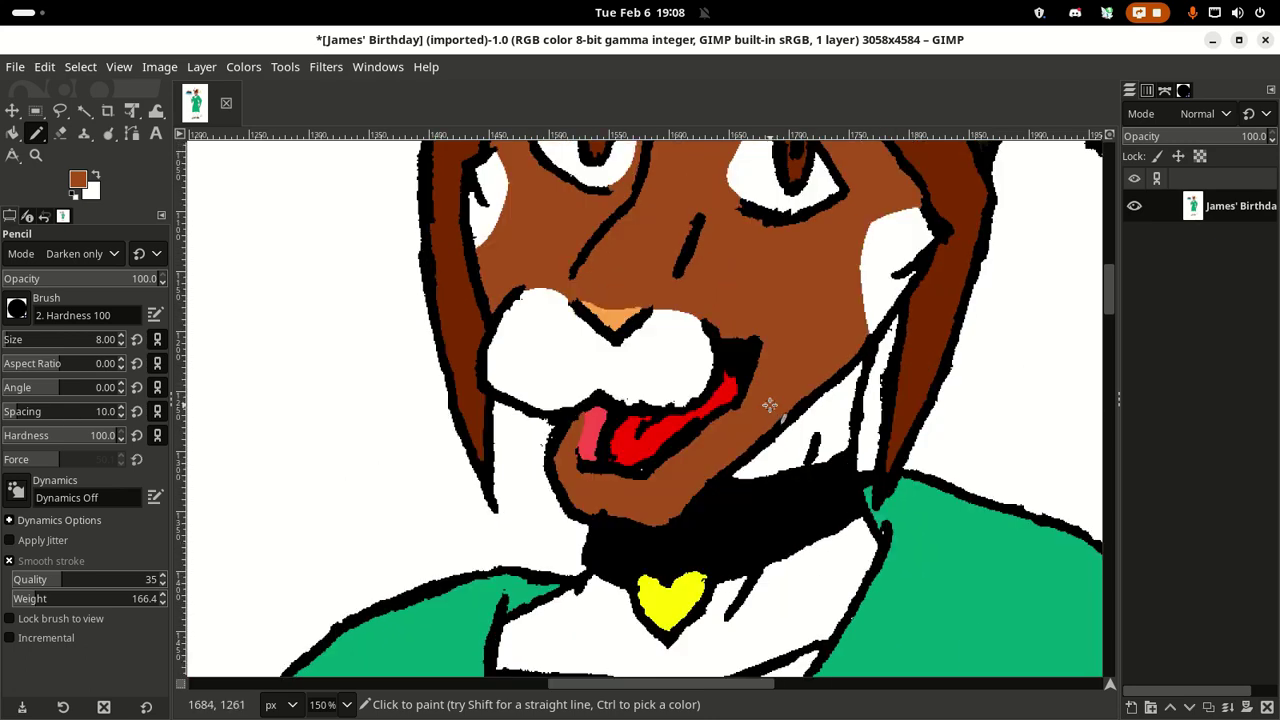
scroll(769, 404, "up", 2)
scroll(769, 404, "down", 6)
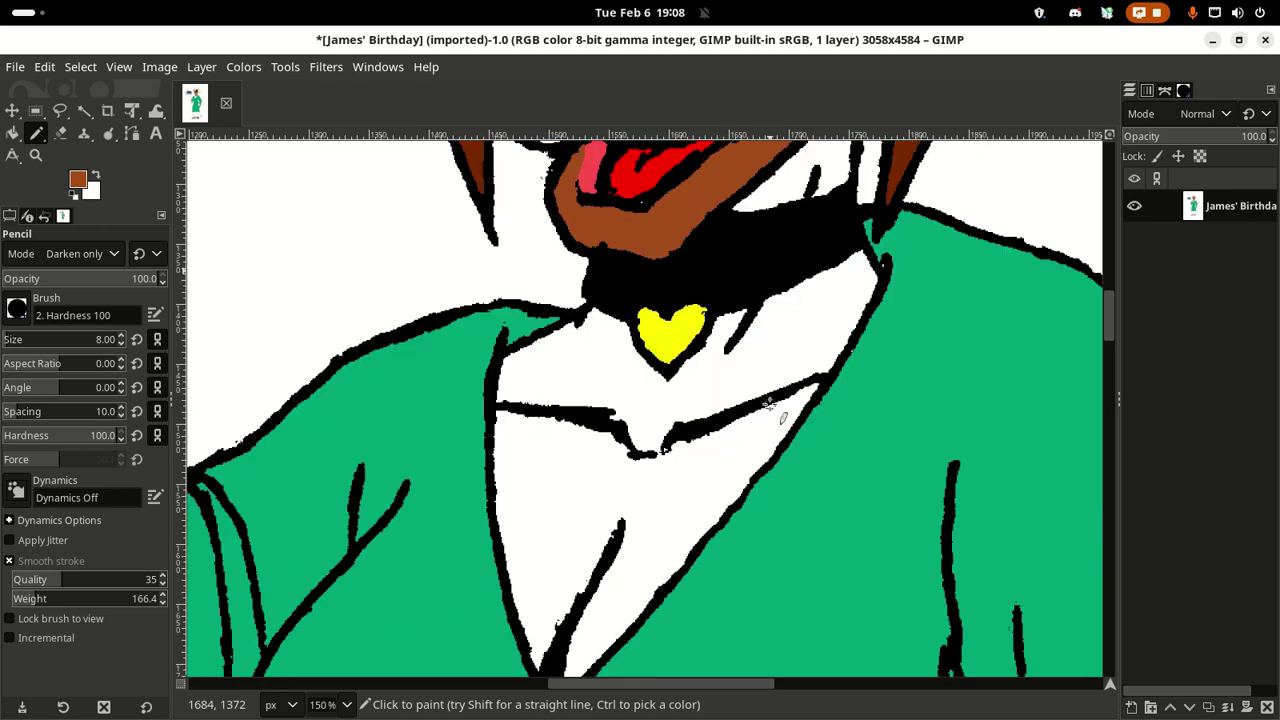
scroll(769, 404, "up", 3)
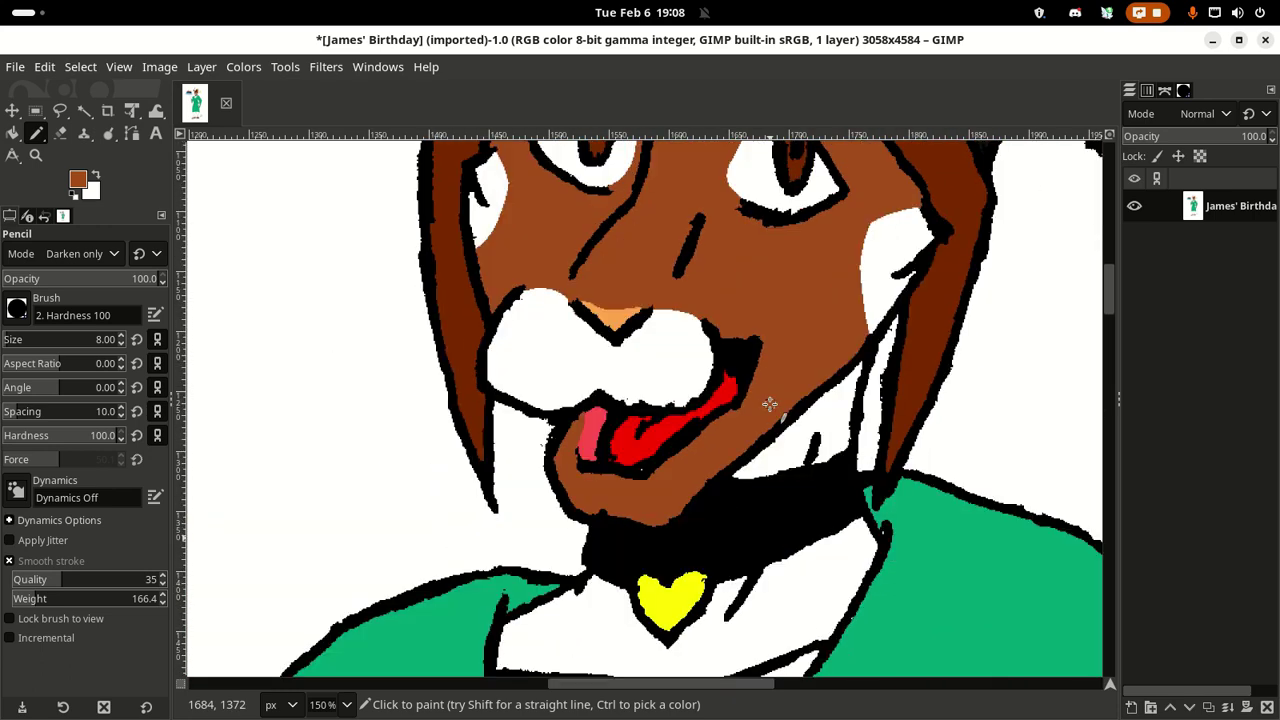
scroll(769, 404, "down", 3)
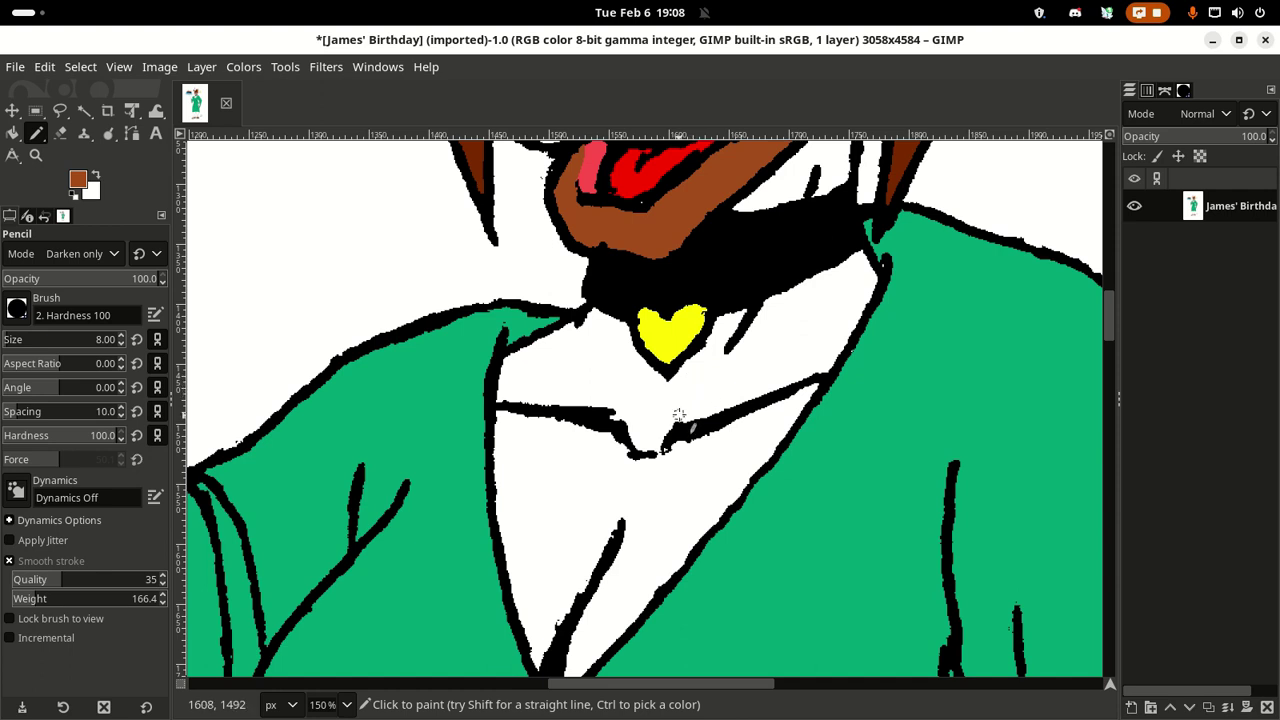
mouse_move(676, 405)
left_mouse_down()
mouse_move(682, 430)
mouse_move(664, 402)
mouse_move(636, 411)
mouse_move(625, 440)
mouse_move(565, 438)
mouse_move(480, 485)
left_mouse_up()
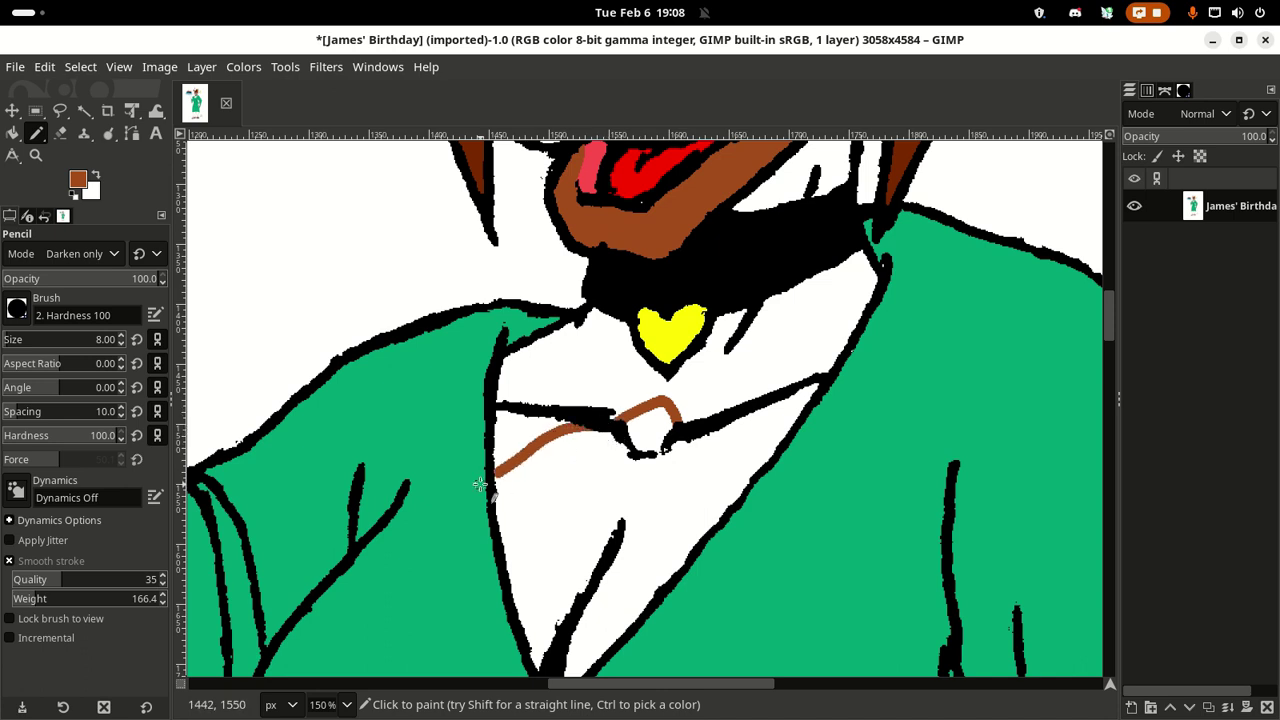
mouse_move(700, 434)
left_mouse_down()
mouse_move(740, 466)
mouse_move(751, 503)
left_mouse_up()
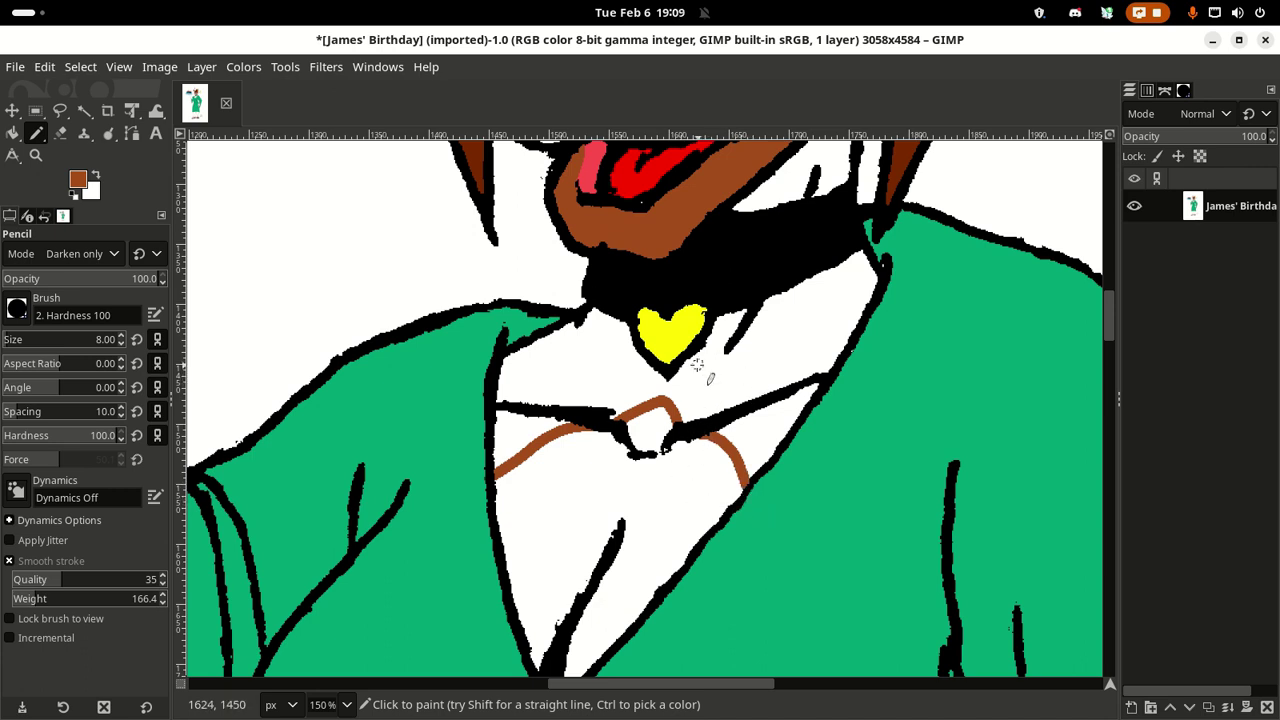
Step: Bucket-fill the neck and the upper chest areas above the pencilled curves with brown
left_click(12, 136)
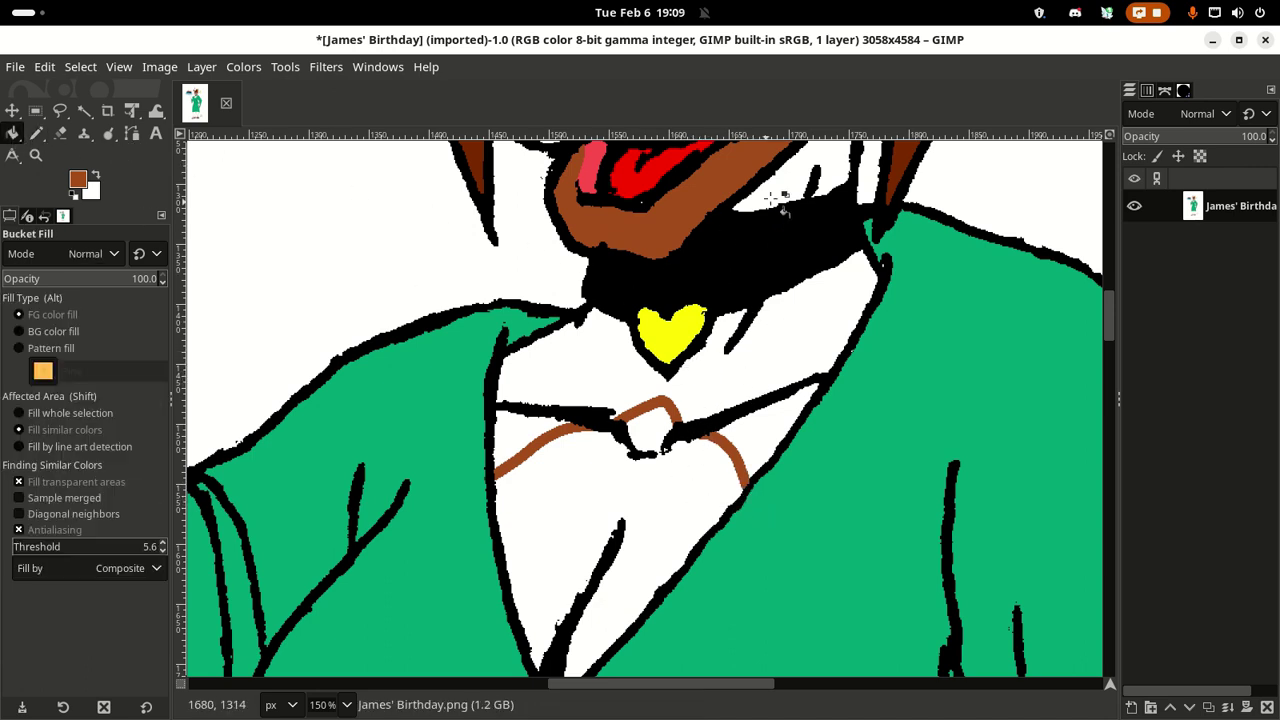
left_click(827, 337)
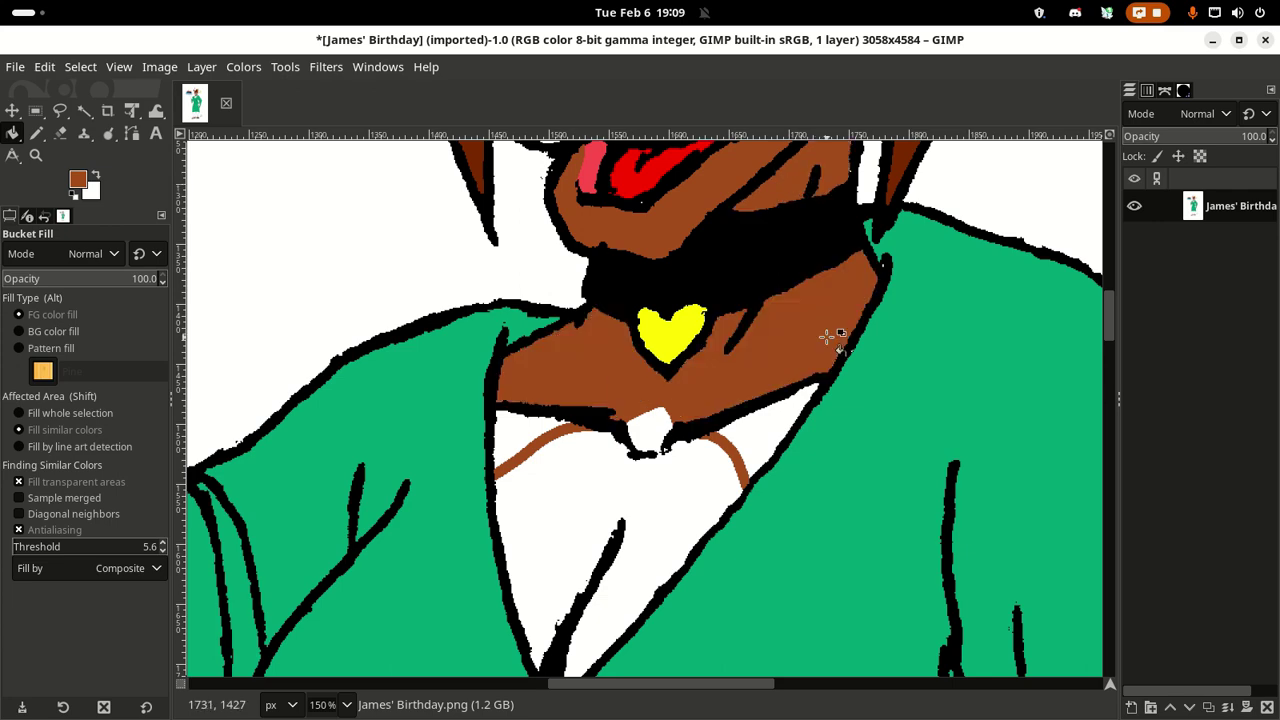
left_click(739, 431)
left_click(516, 432)
scroll(790, 392, "up", 5)
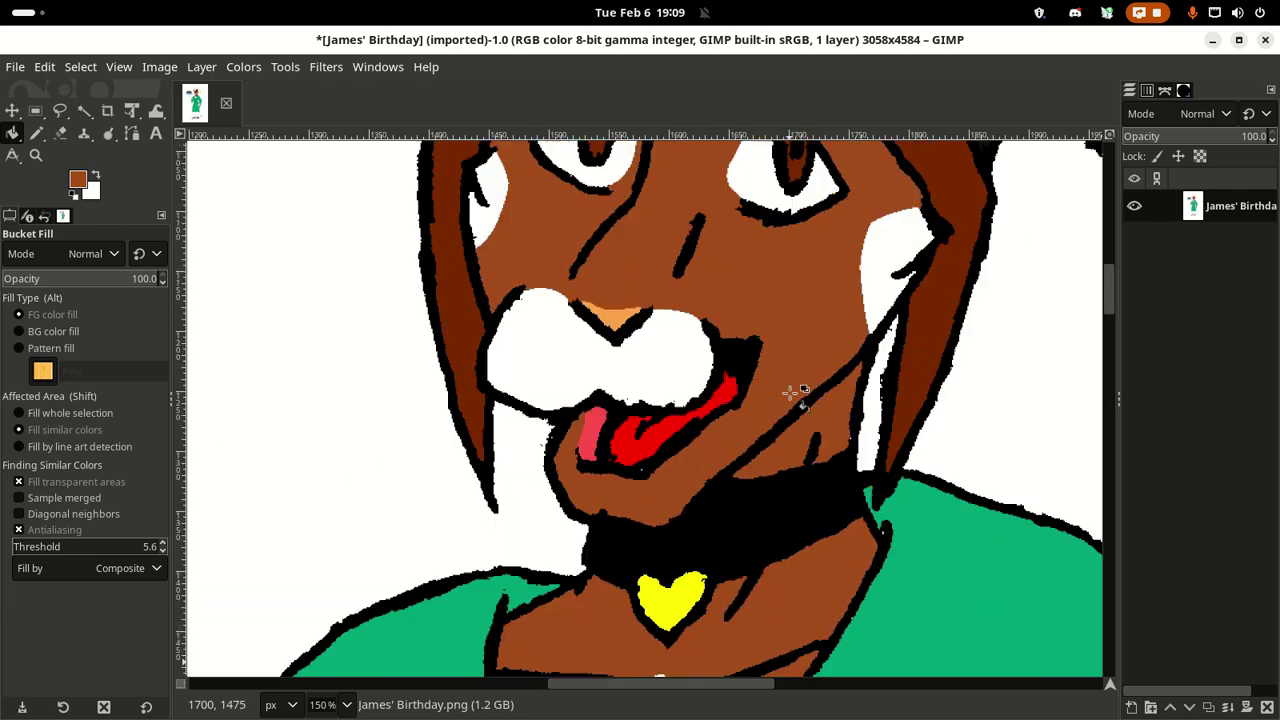
Step: Undo the brown fill of the white cheek patches
scroll(850, 345, "up", 8)
scroll(817, 333, "down", 10)
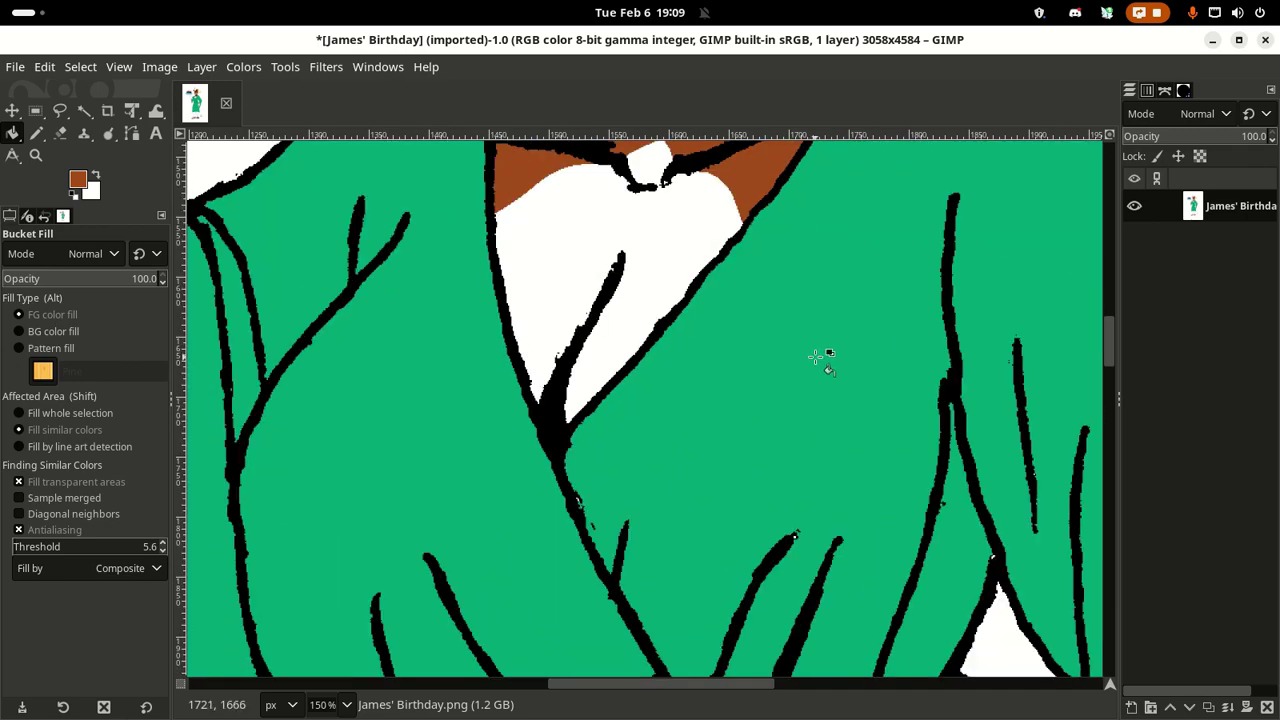
scroll(823, 414, "down", 2)
scroll(737, 430, "down", 1)
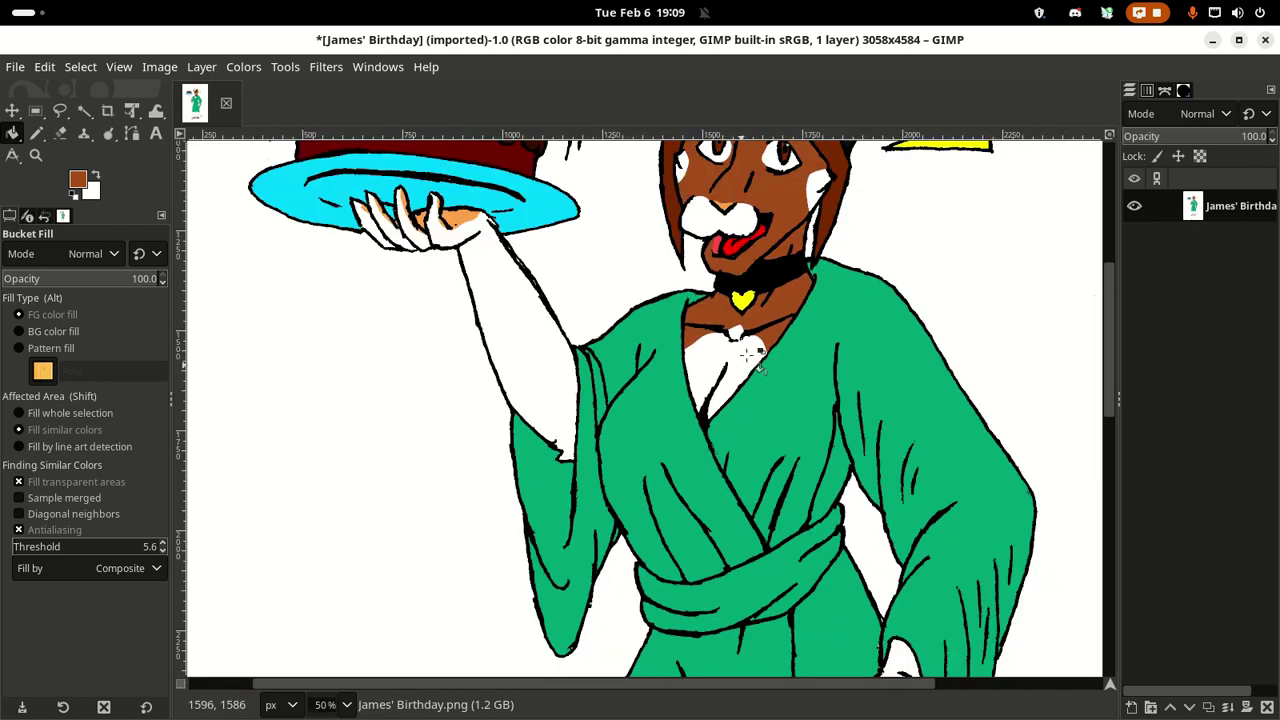
left_click_drag(760, 360, 567, 468)
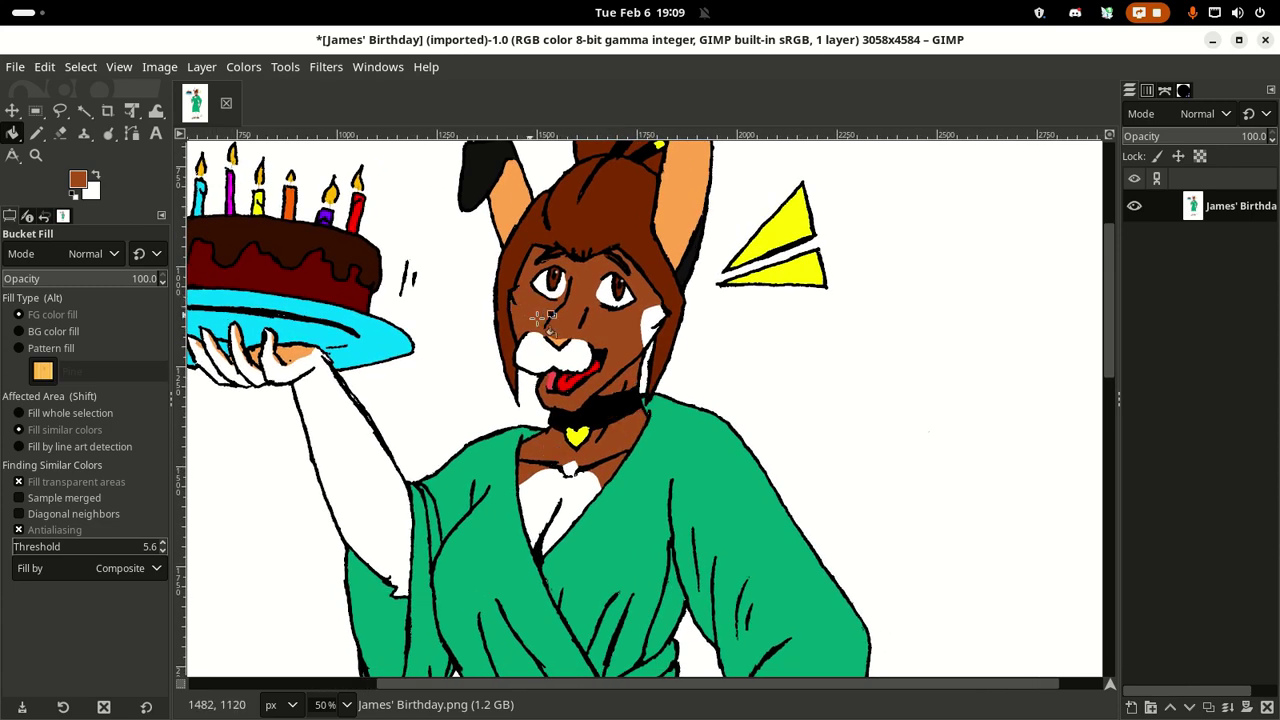
left_click_drag(609, 443, 810, 466)
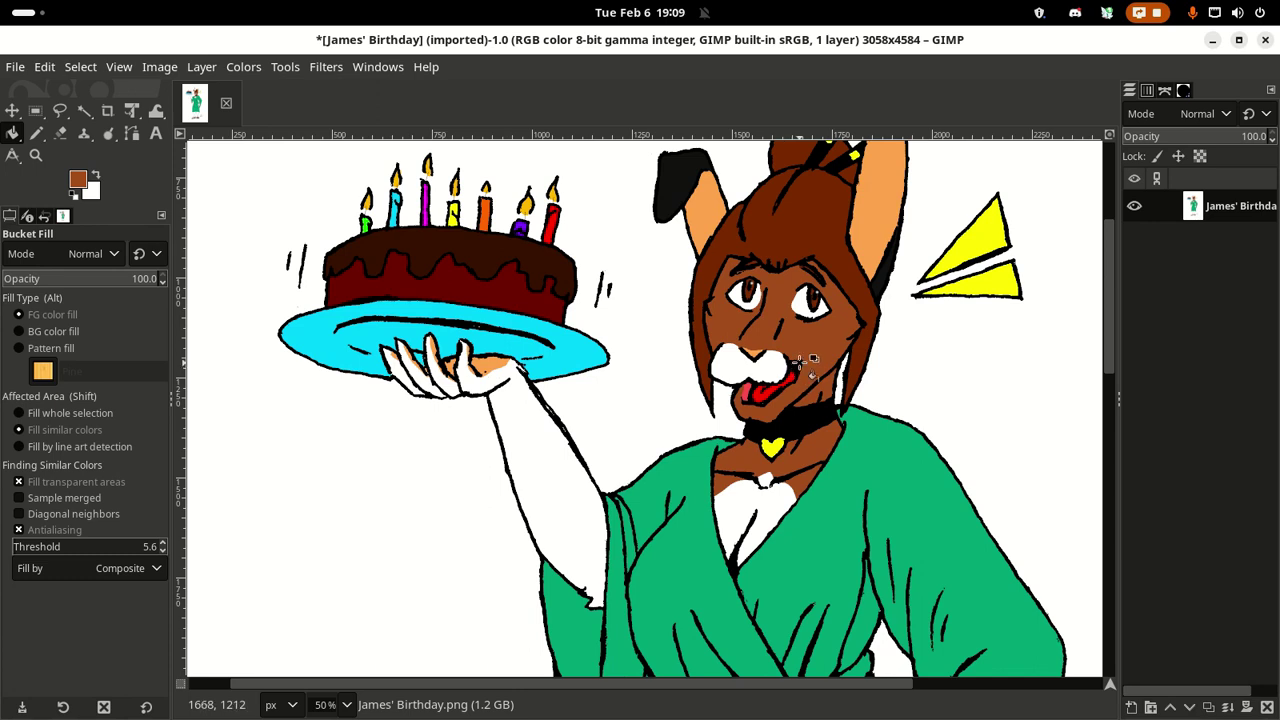
key("ctrl+z")
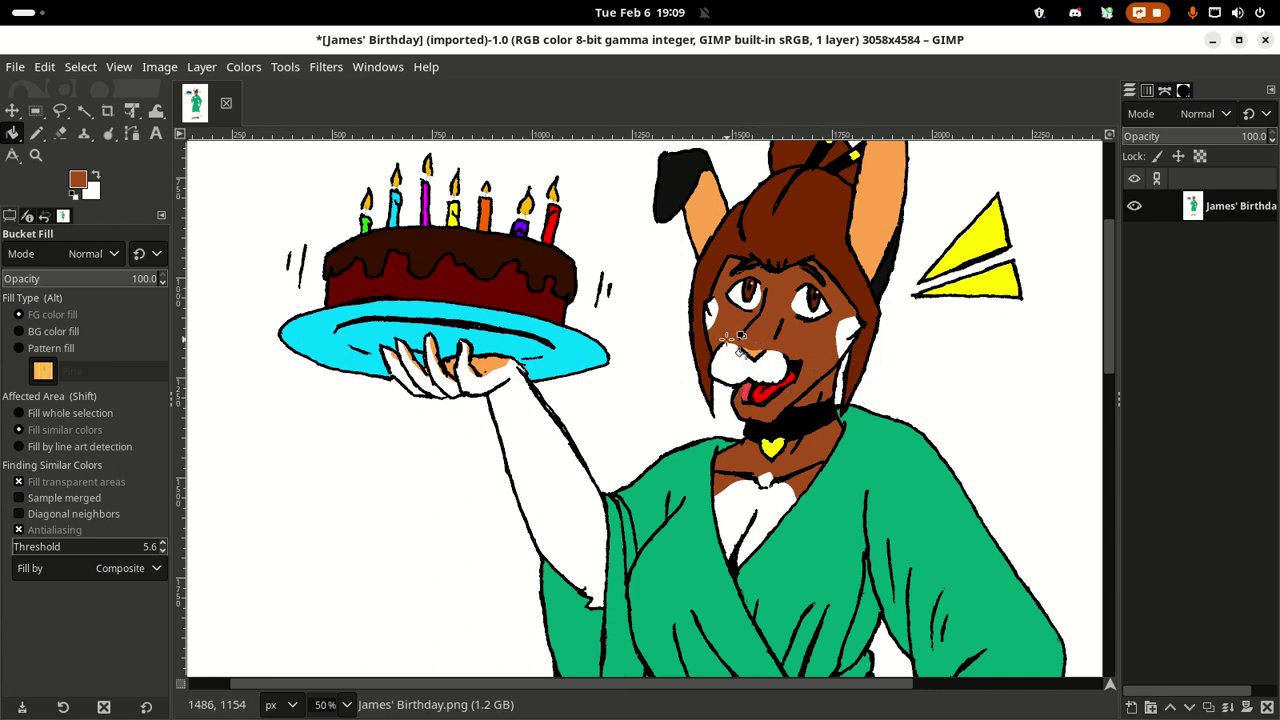
Step: Touch up the upper outer edge of the white muzzle with a brown pencil dab
key("n")
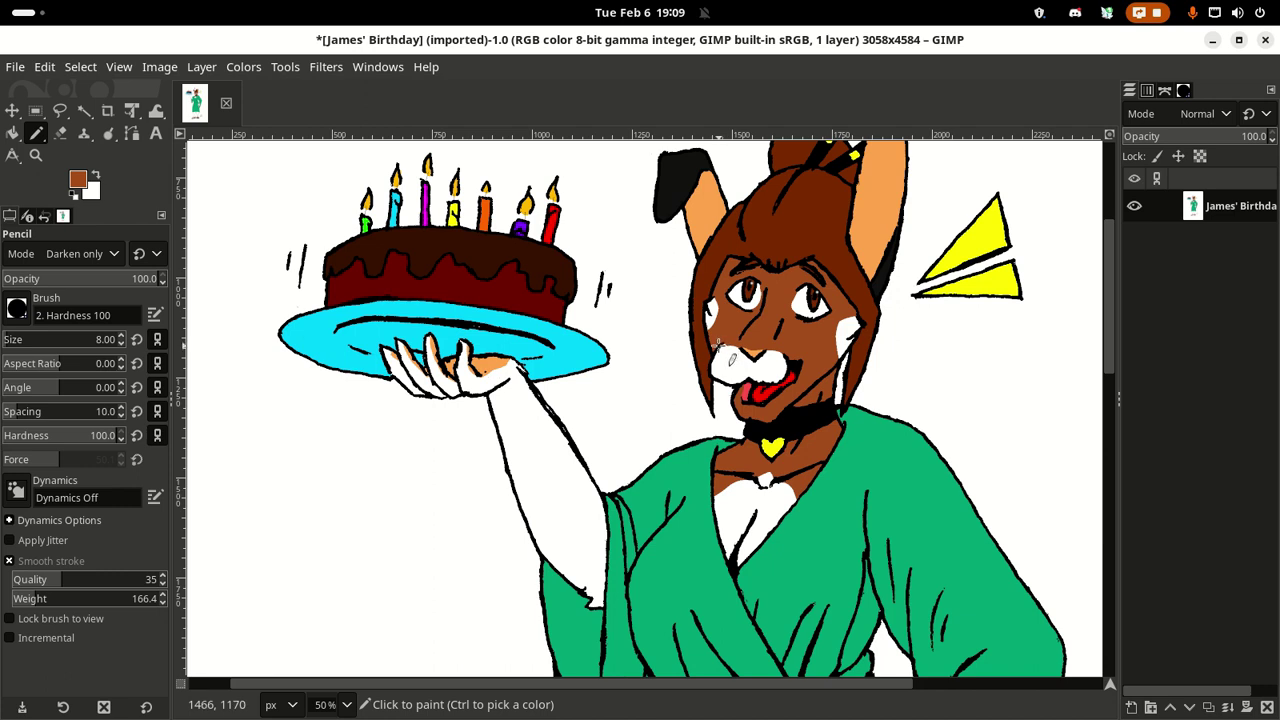
left_click(712, 348)
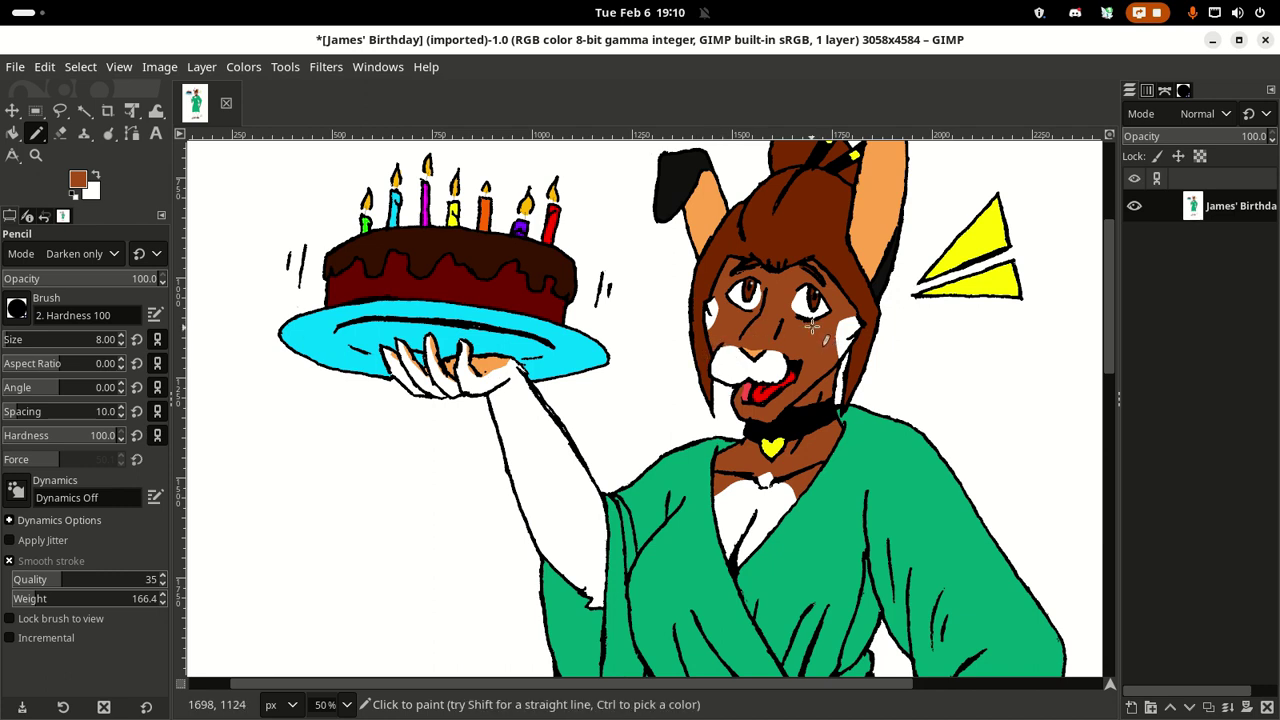
Step: Examine the coloured face, chest, robe and hands for areas that still need fur colour
scroll(810, 320, "down", 3)
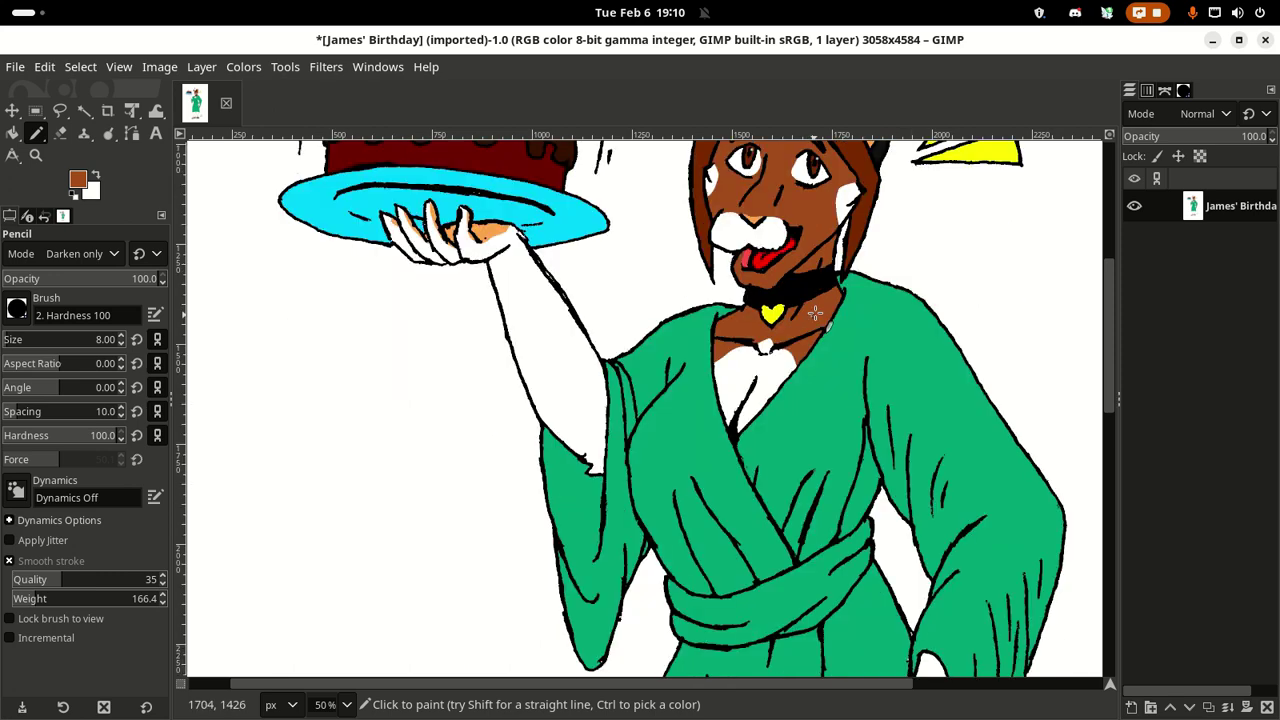
scroll(815, 314, "up", 3)
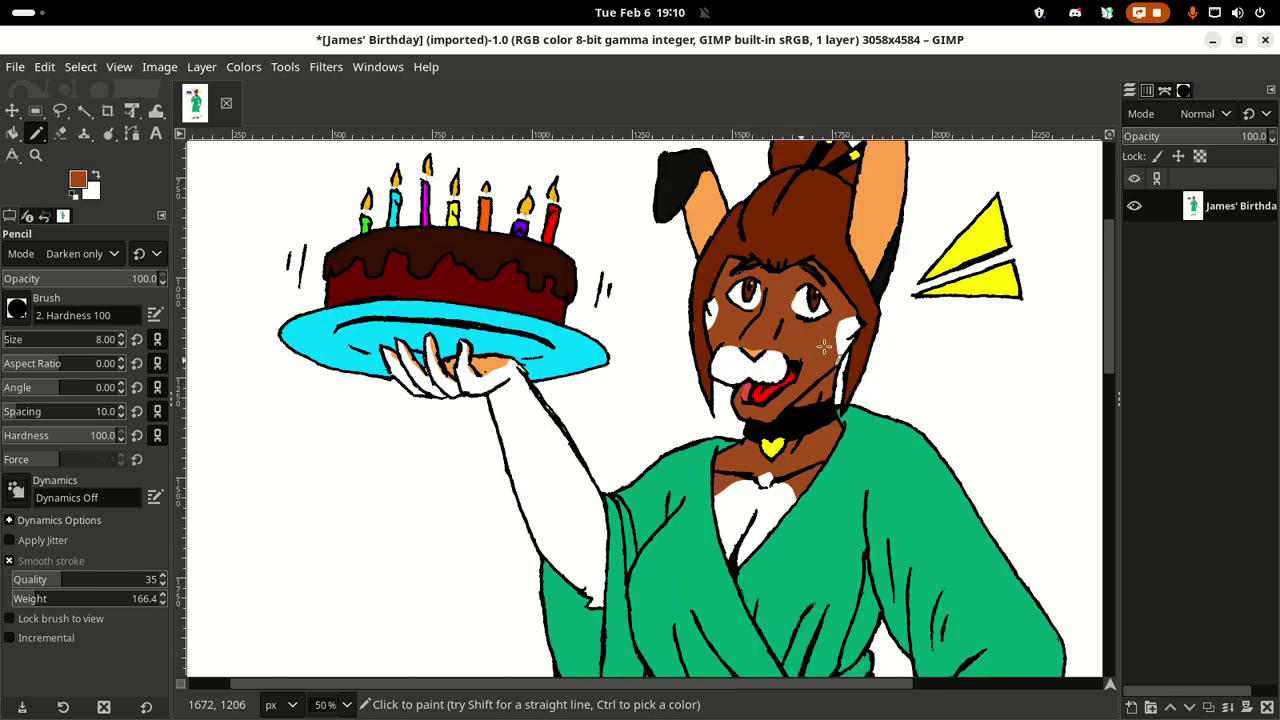
scroll(865, 292, "down", 3)
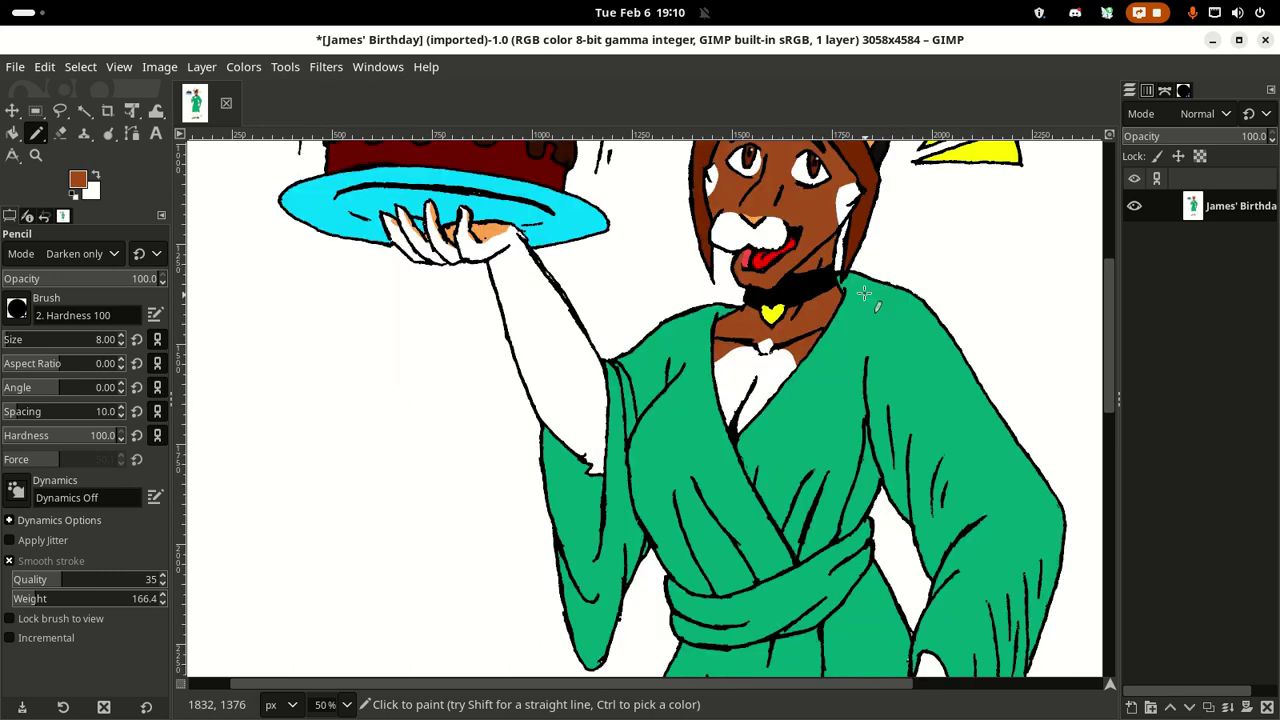
scroll(860, 291, "up", 3)
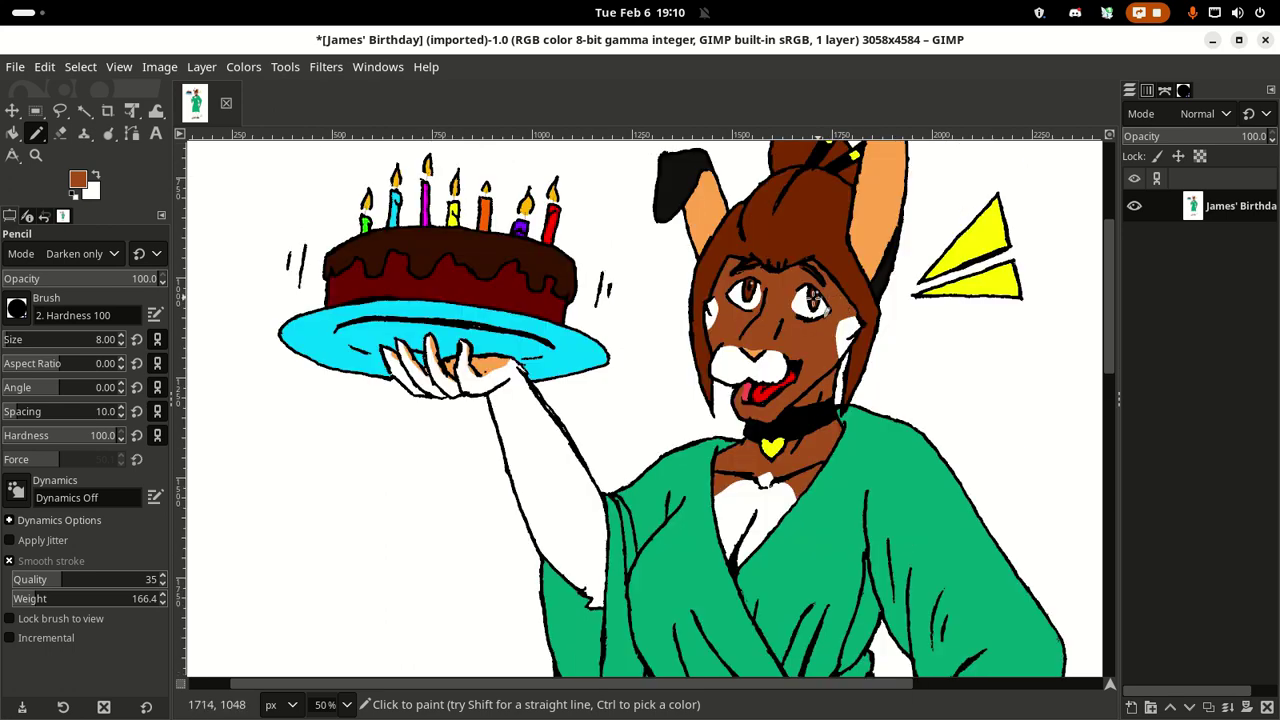
scroll(764, 323, "down", 3)
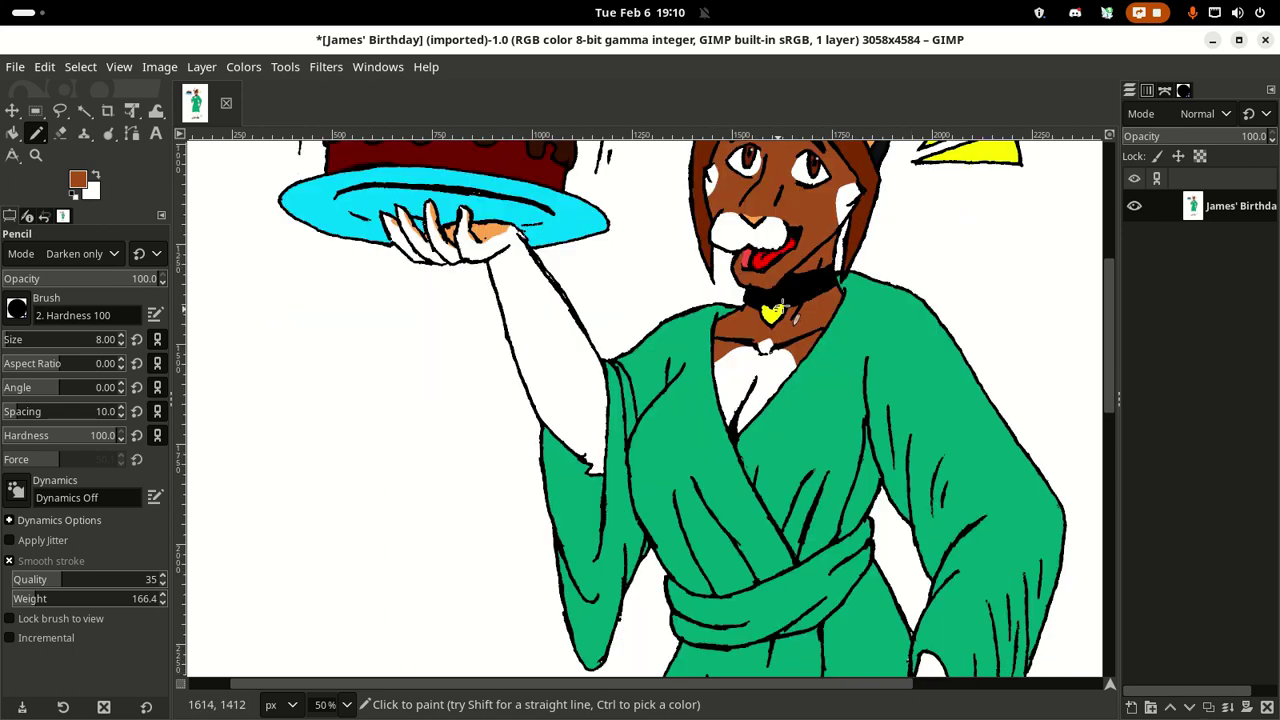
scroll(790, 305, "down", 5)
scroll(797, 294, "up", 2)
scroll(797, 294, "up", 3)
scroll(797, 293, "up", 3)
scroll(797, 292, "down", 20)
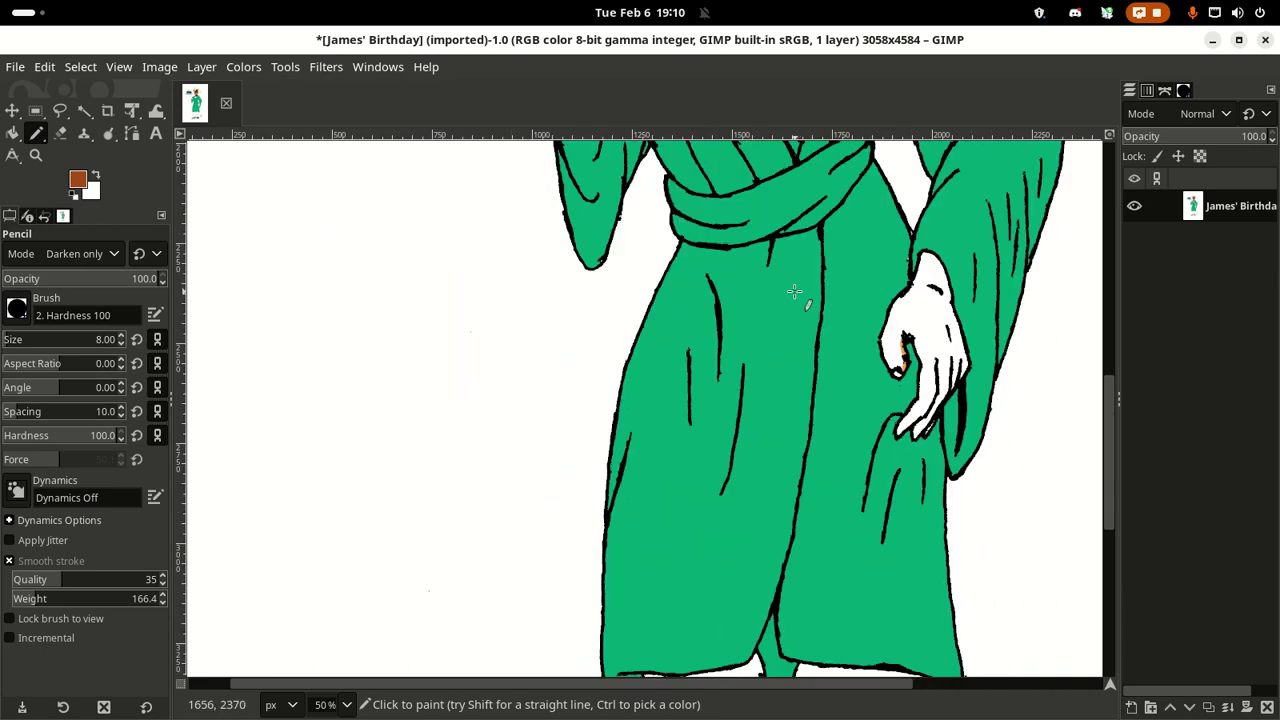
scroll(790, 286, "up", 8)
scroll(790, 286, "up", 15)
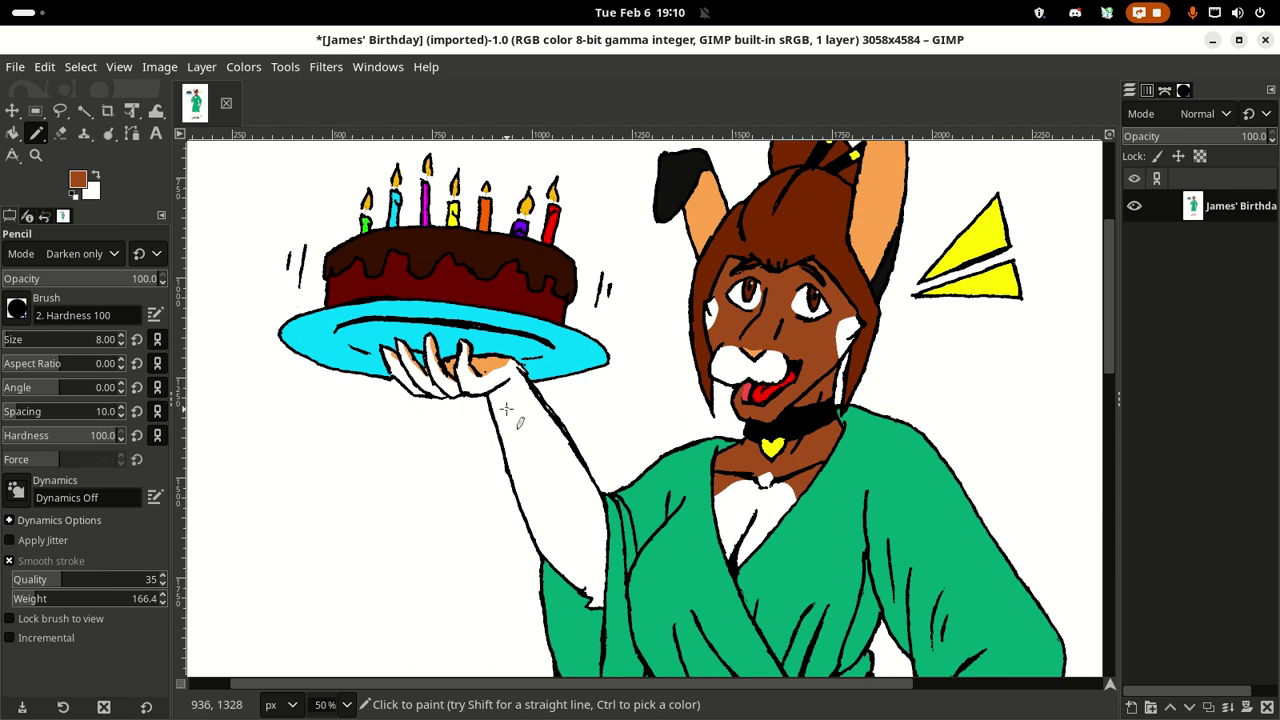
Step: Set the foreground colour to dark grey 202020 and pencil a curve across the raised arm just below the wrist
left_click(85, 185)
left_click(326, 285)
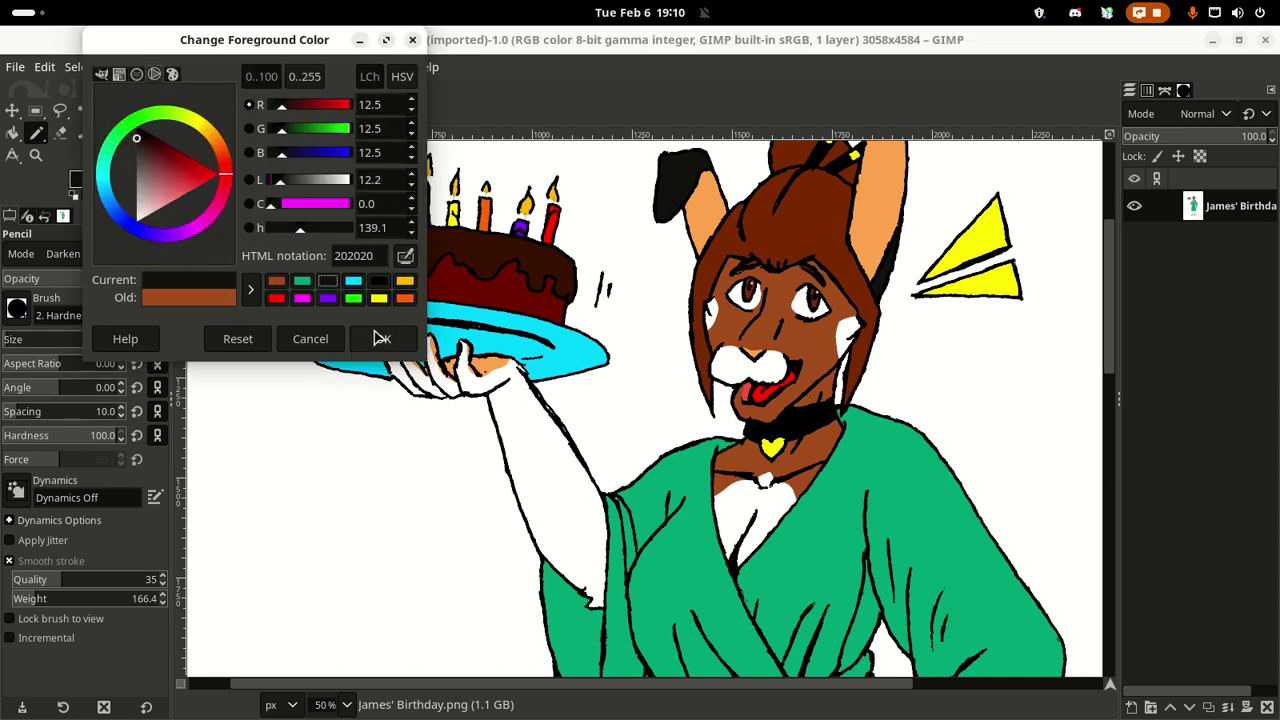
left_click(382, 338)
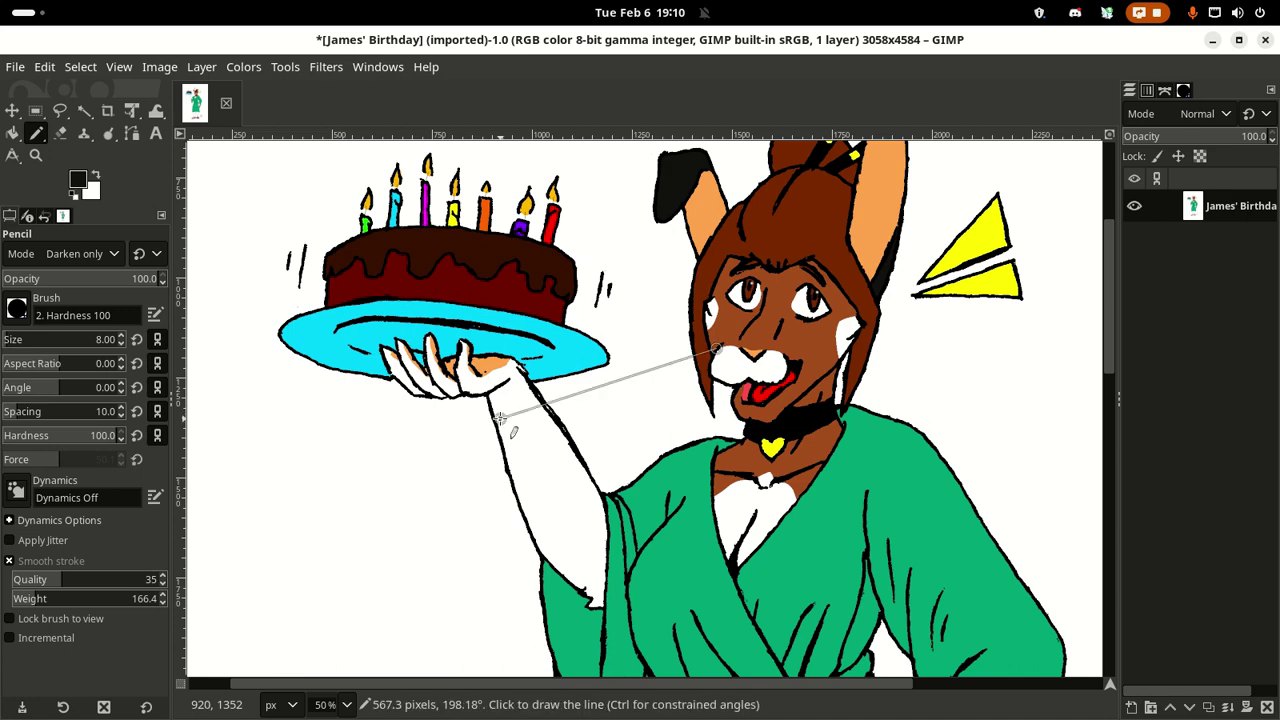
key("shift+plus")
key("shift+plus")
key("shift+plus")
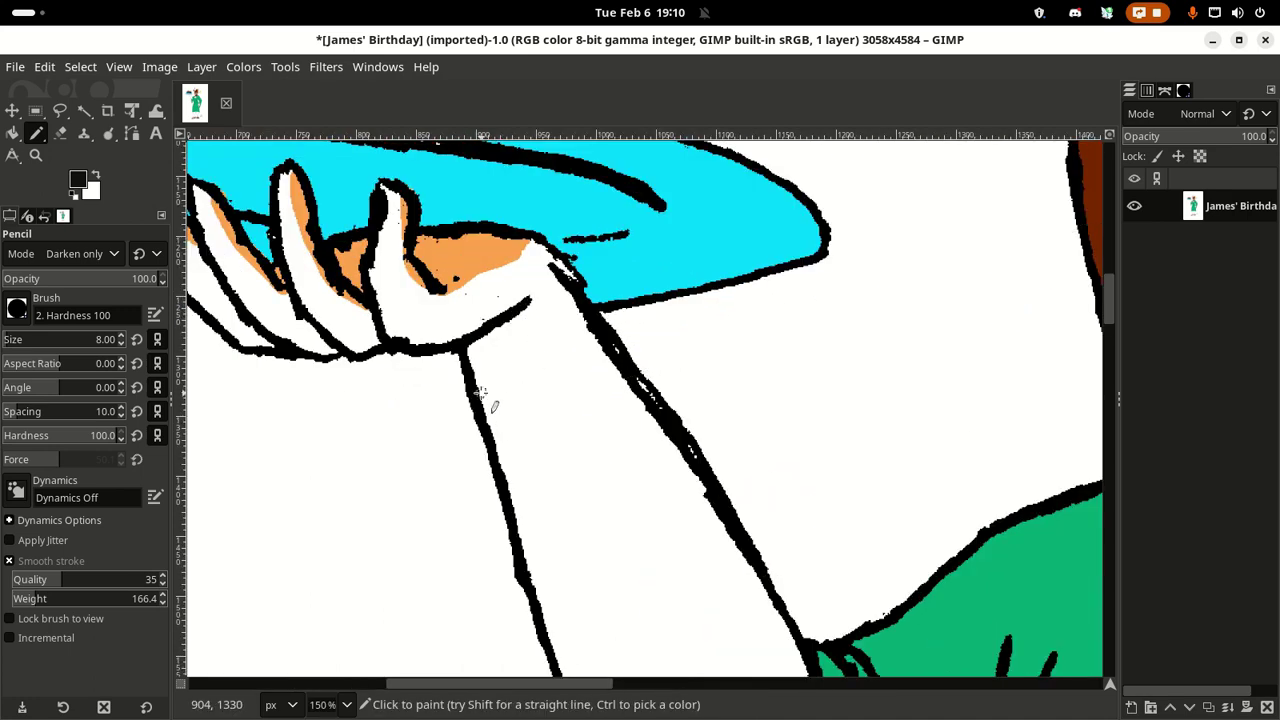
mouse_move(474, 393)
left_mouse_down()
mouse_move(492, 368)
mouse_move(528, 356)
mouse_move(636, 382)
left_mouse_up()
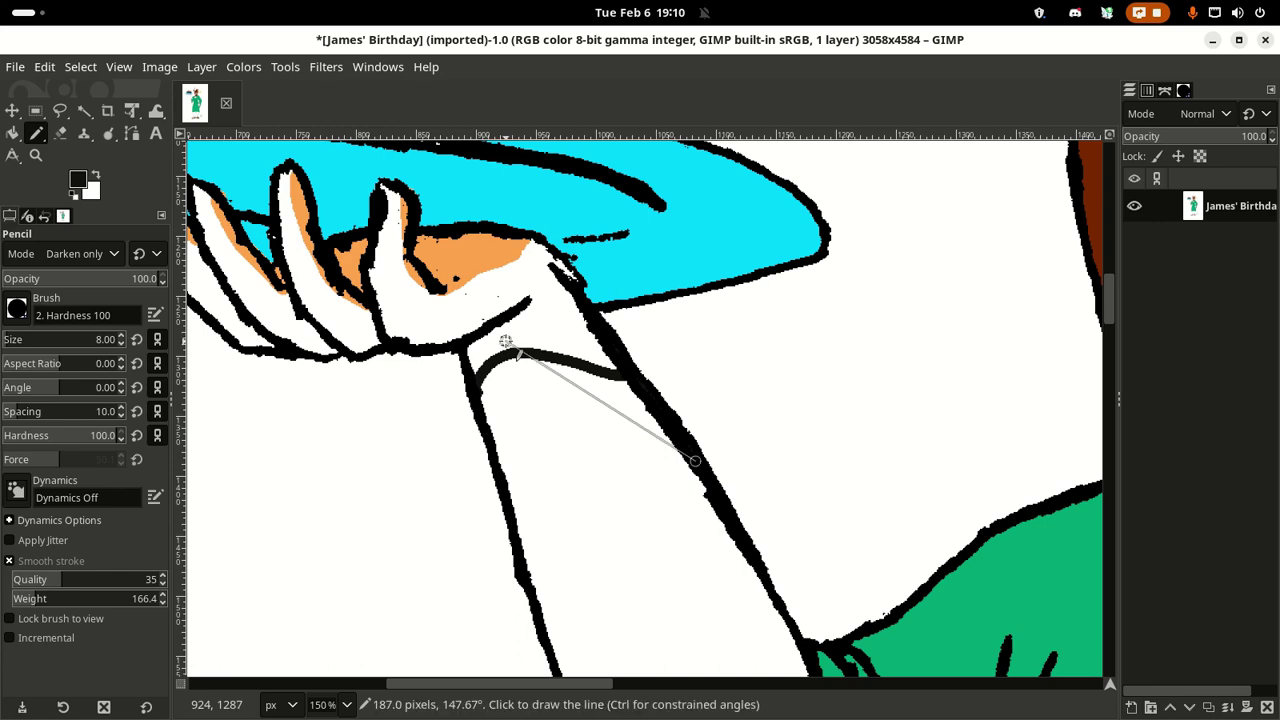
Step: Fill the raised hand and all its fingers with dark grey up to the wrist curve, then touch up the wrist's outer edge
key("shift+b")
left_click(543, 314)
scroll(560, 335, "up", 1)
scroll(560, 335, "left", 1)
scroll(562, 340, "left", 1)
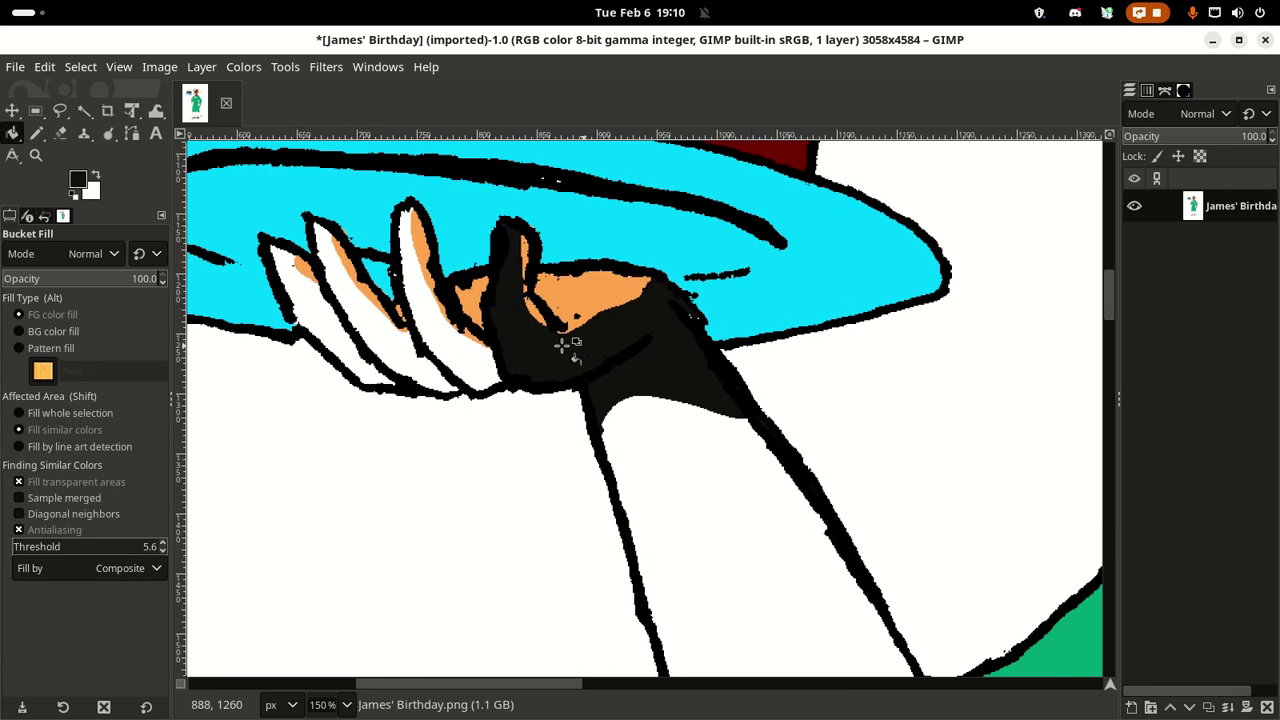
left_click(428, 352)
left_click(382, 344)
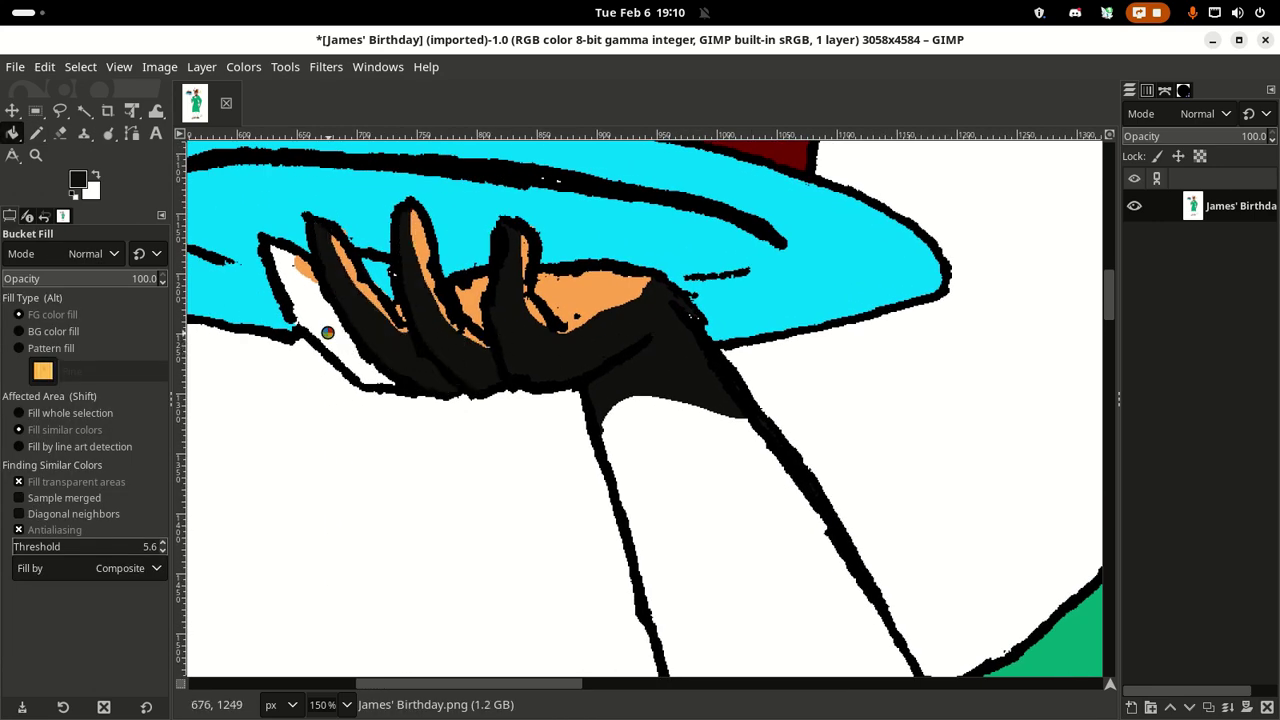
left_click(325, 332)
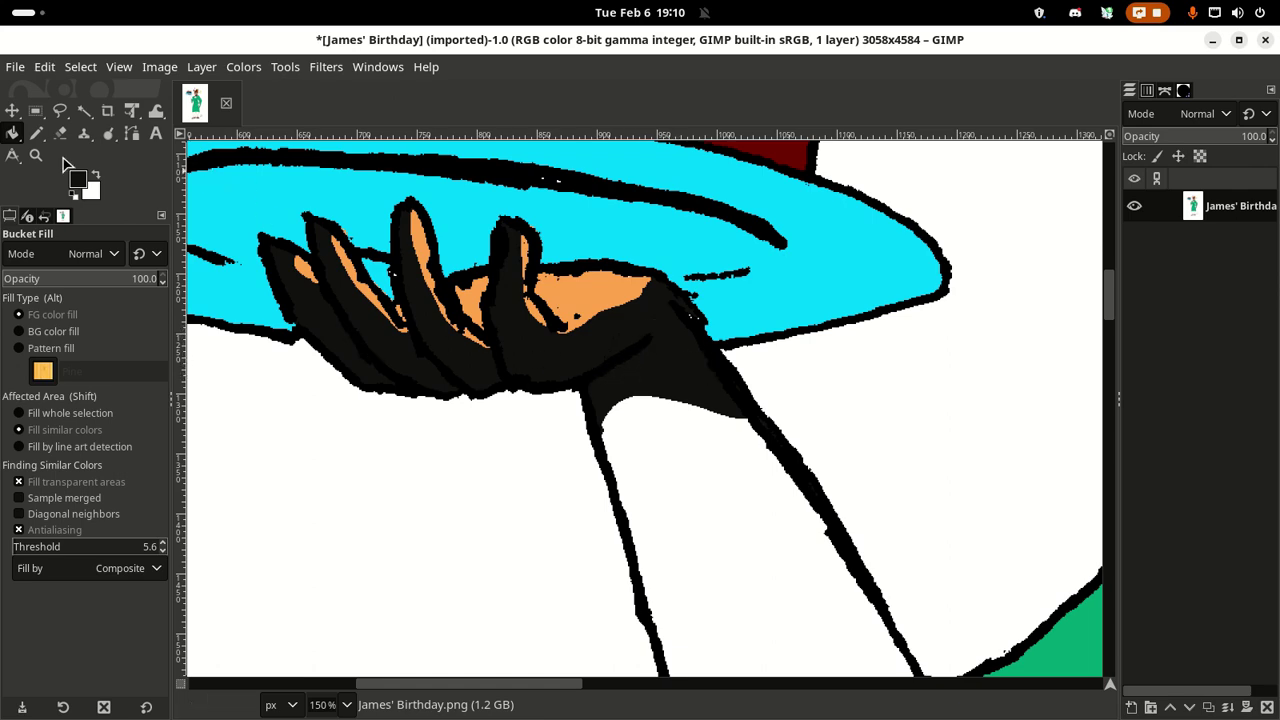
left_click(36, 133)
left_click_drag(690, 312, 714, 338)
Step: Pencil a dark grey boundary across the lowered arm's wrist and fill the hand below it with dark grey
scroll(757, 429, "down", 5)
scroll(466, 223, "right", 10)
scroll(270, 324, "down", 5)
scroll(270, 324, "right", 5)
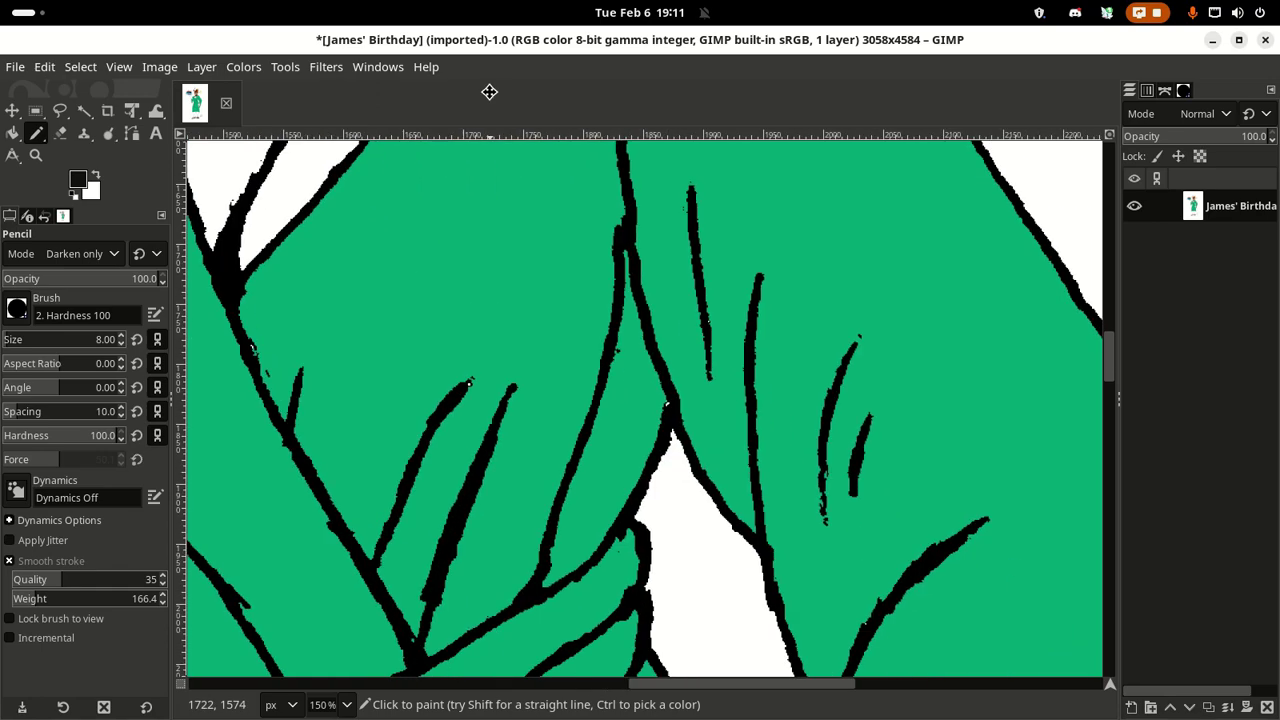
scroll(653, 393, "down", 2)
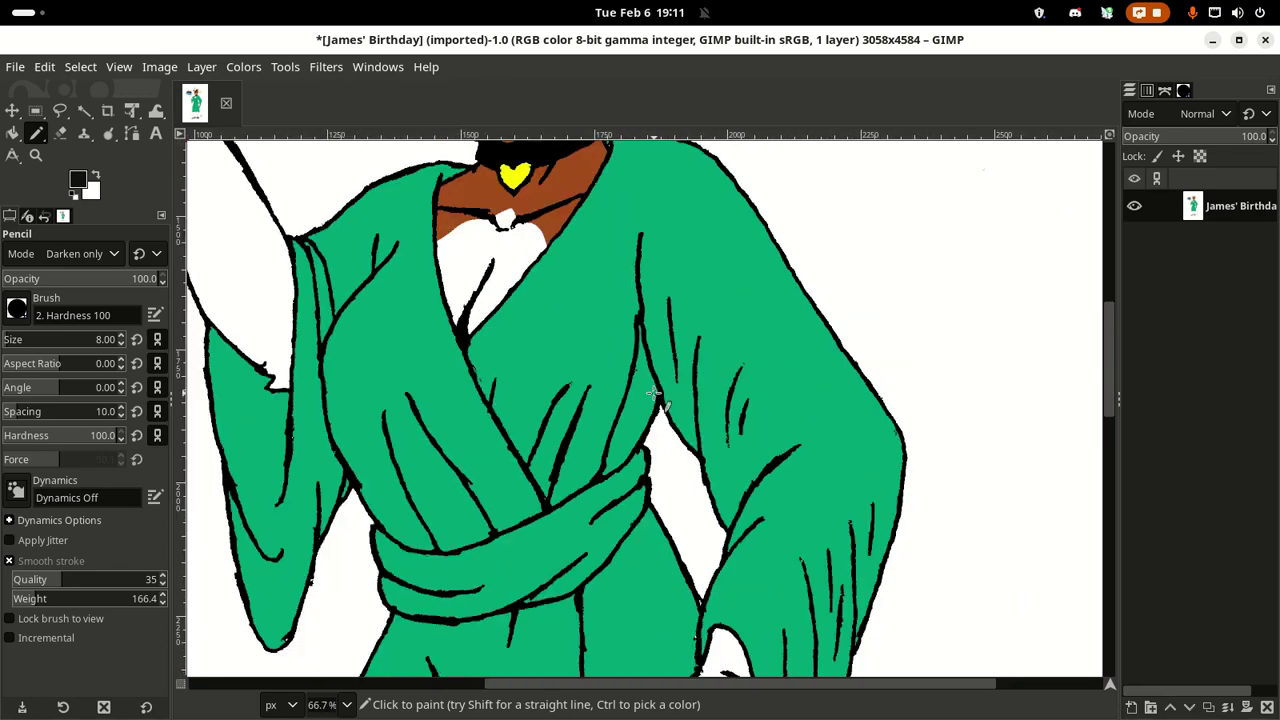
scroll(653, 393, "down", 3)
scroll(614, 337, "right", 2)
scroll(614, 337, "up", 10)
scroll(614, 337, "left", 5)
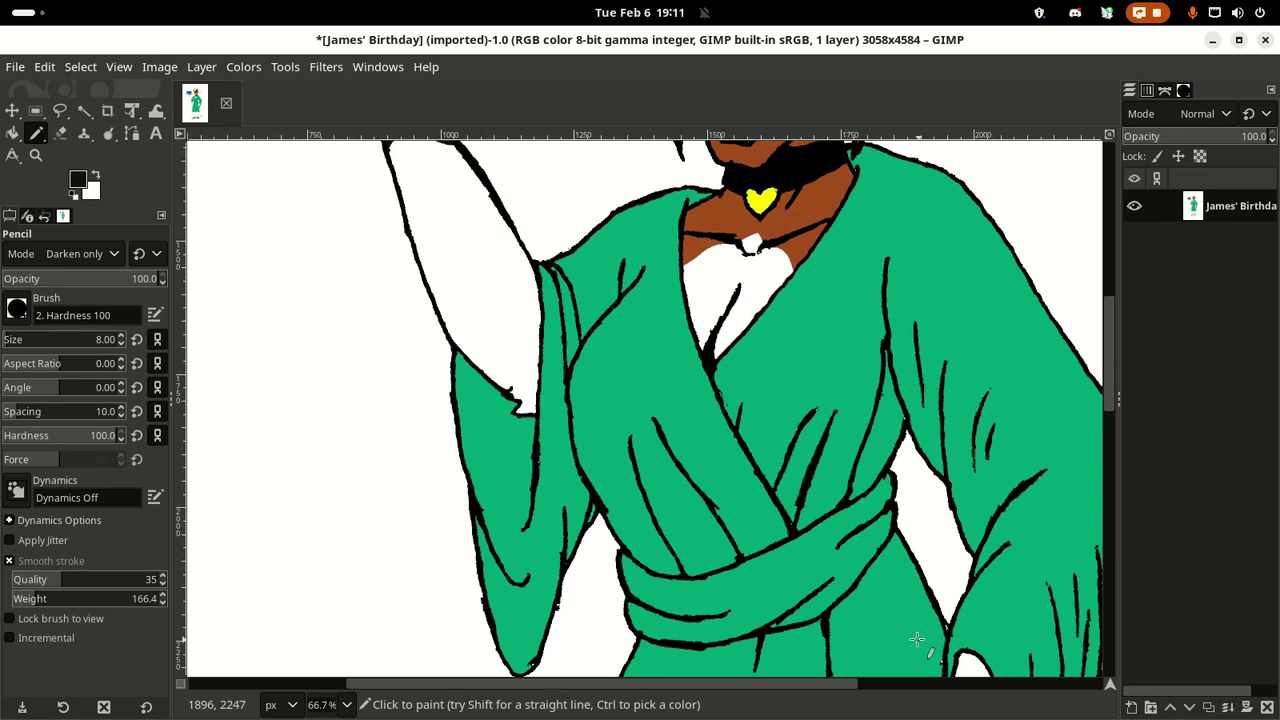
scroll(750, 617, "down", 8)
scroll(740, 386, "right", 2)
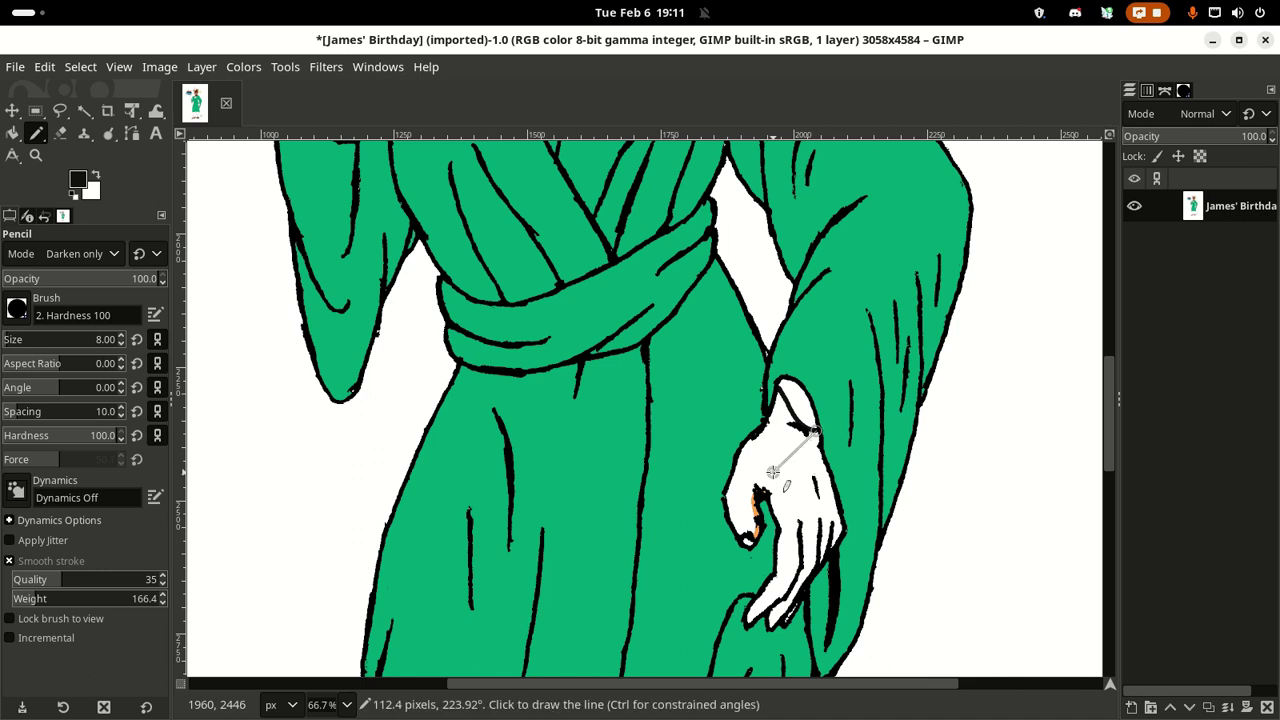
key("shift+b")
left_click(792, 494)
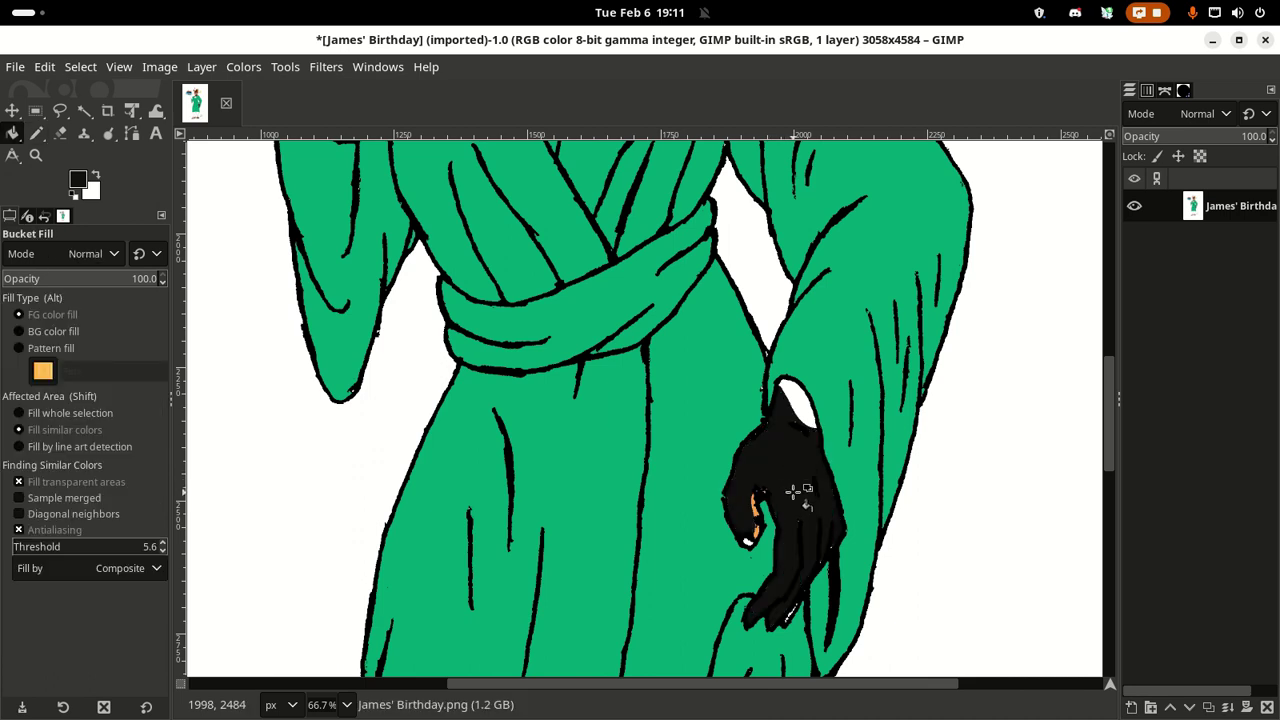
Step: Touch up the wrist edge of the lowered hand with a dark grey pencil stroke
key("shift")
key("n")
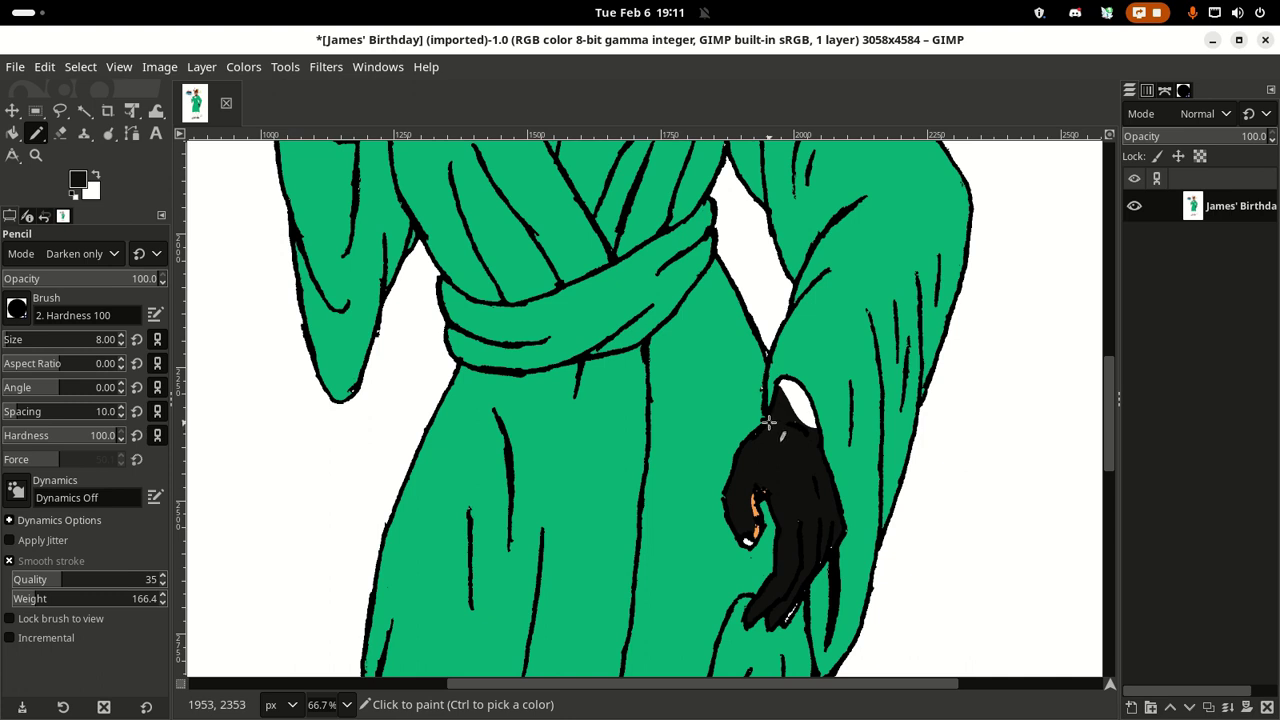
mouse_move(753, 438)
left_mouse_down()
mouse_move(745, 448)
mouse_move(797, 420)
left_mouse_up()
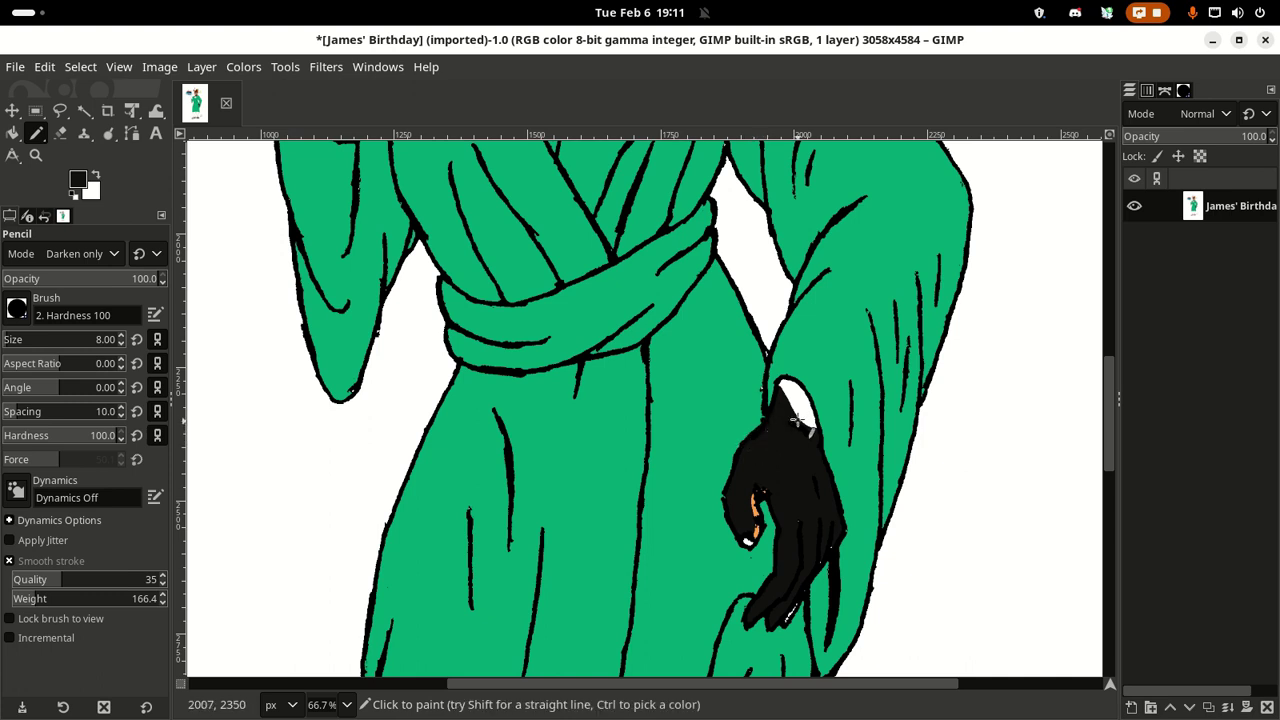
Step: Pencil over the white specks and slivers along the lowered hand's fingers in dark grey
scroll(795, 427, "down", 3)
scroll(790, 430, "right", 1)
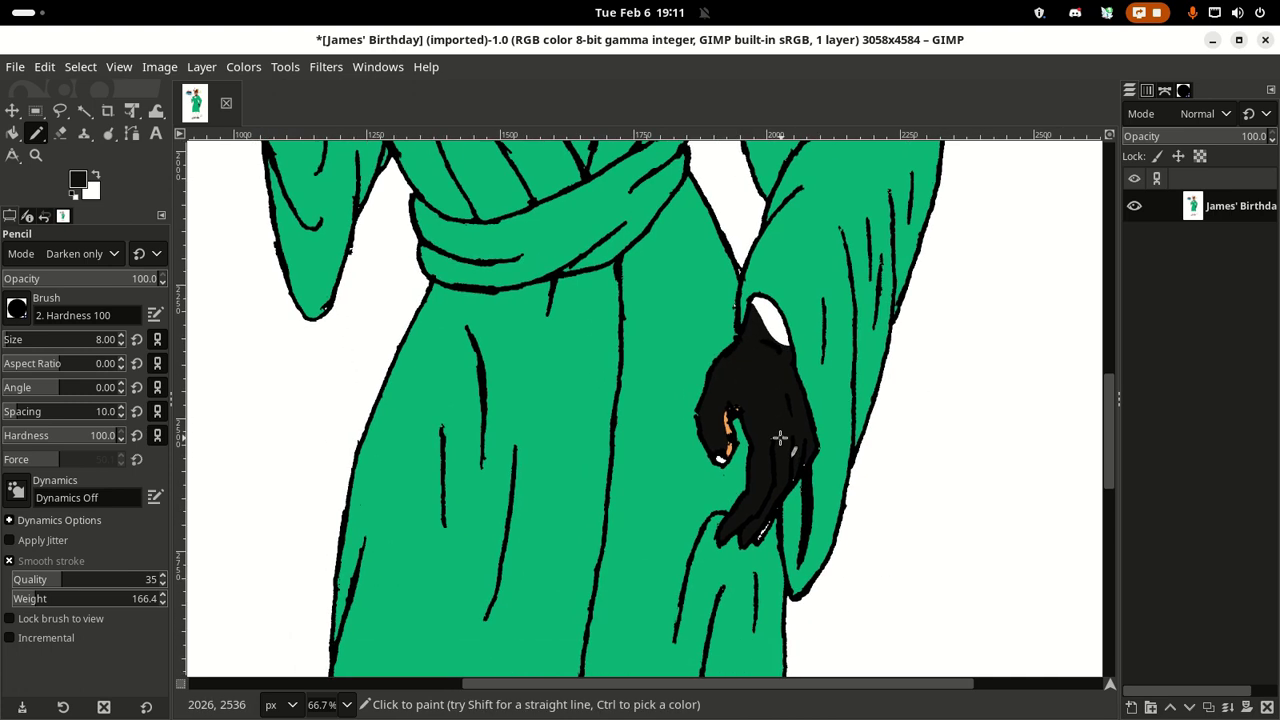
scroll(776, 455, "down", 3)
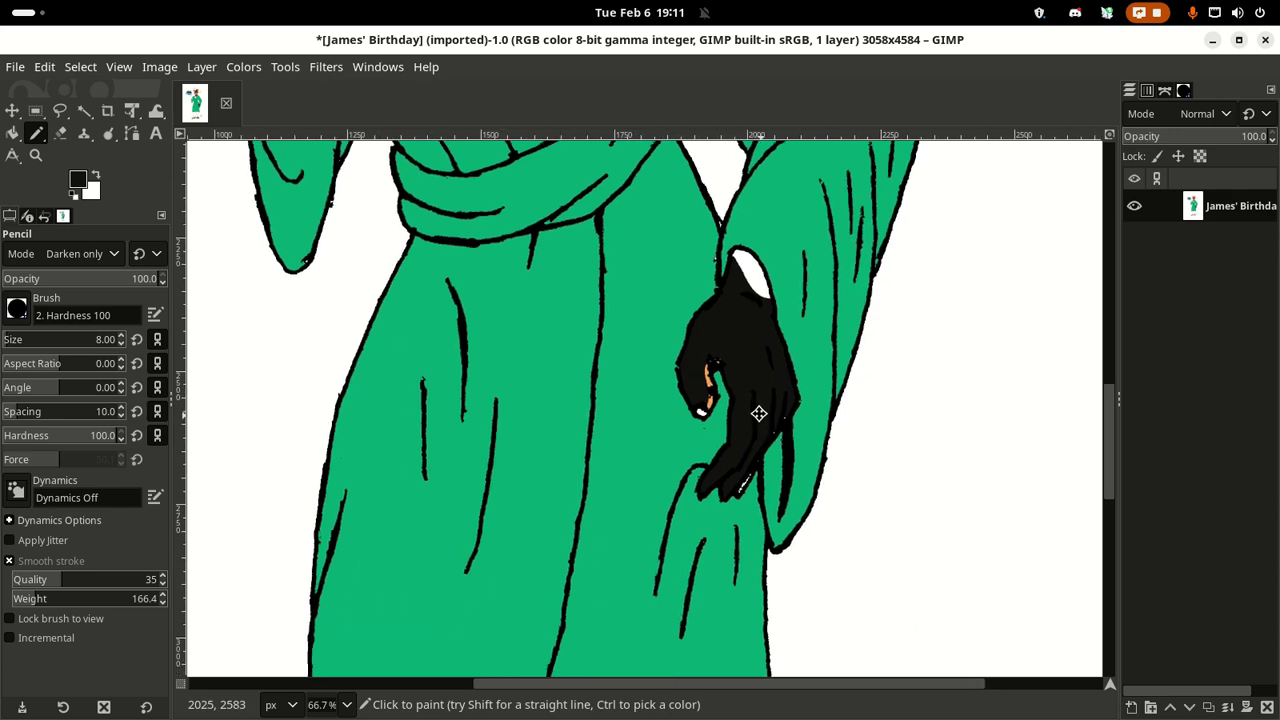
scroll(760, 410, "right", 1)
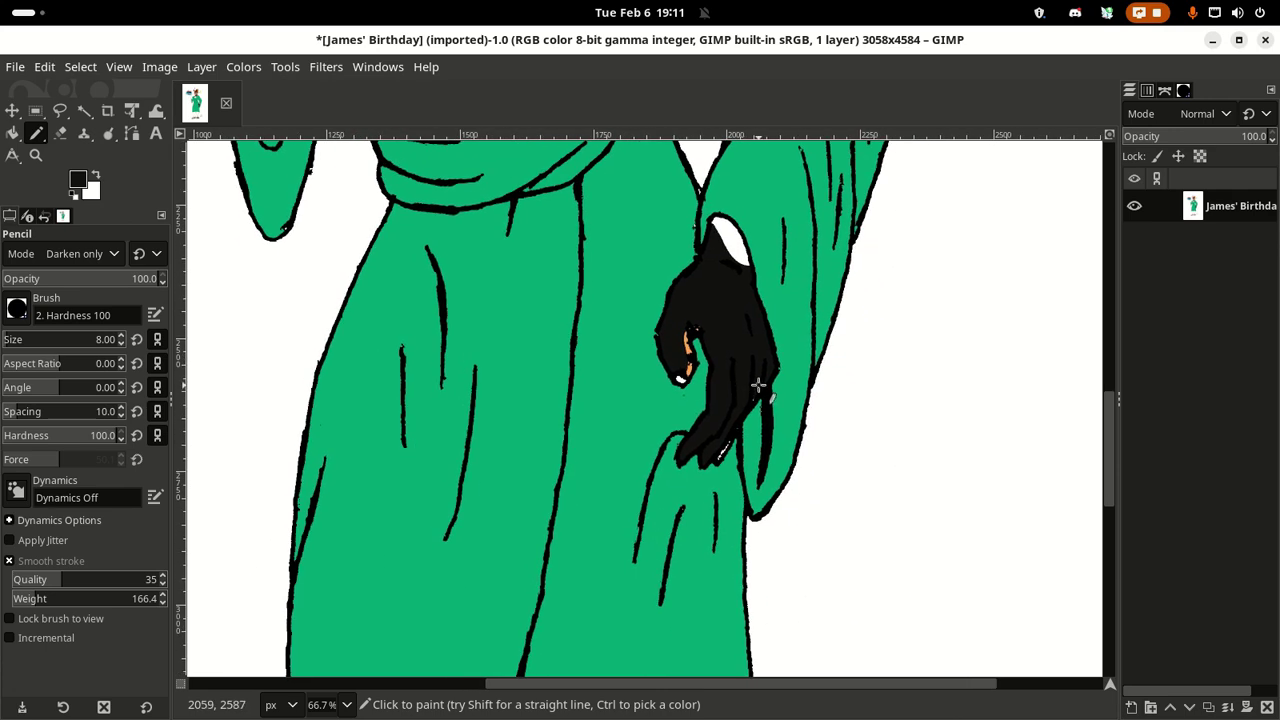
scroll(758, 385, "up", 4)
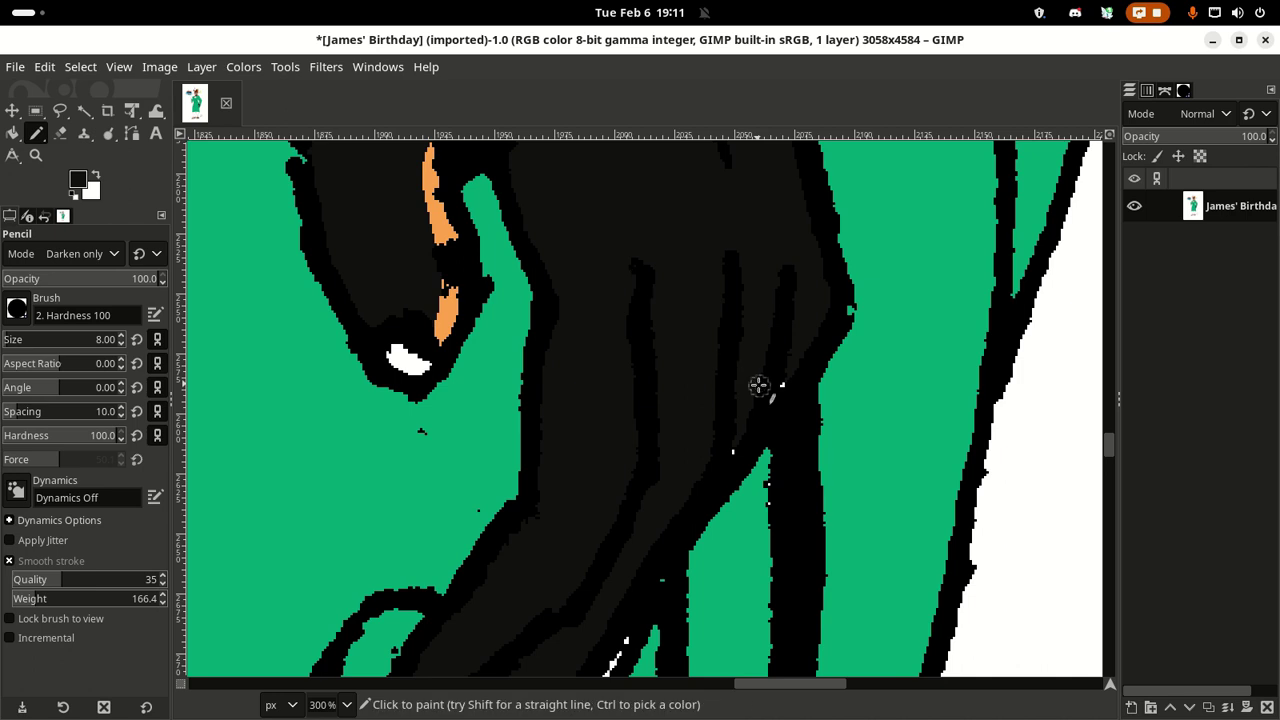
left_click(781, 379)
left_click_drag(764, 368, 727, 179)
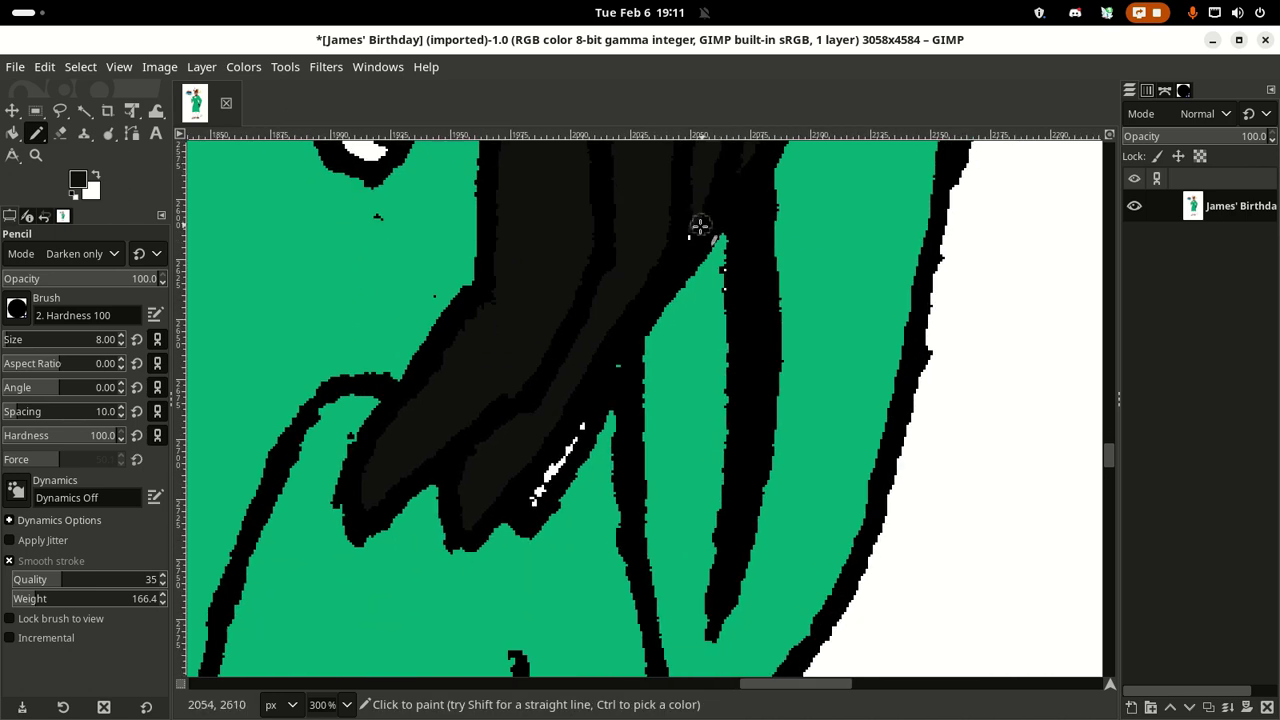
mouse_move(620, 288)
left_mouse_down()
mouse_move(661, 206)
mouse_move(636, 300)
mouse_move(564, 412)
left_mouse_up()
mouse_move(563, 337)
left_mouse_down()
mouse_move(437, 543)
mouse_move(440, 494)
mouse_move(612, 310)
left_mouse_up()
scroll(612, 310, "down", 4, "ctrl")
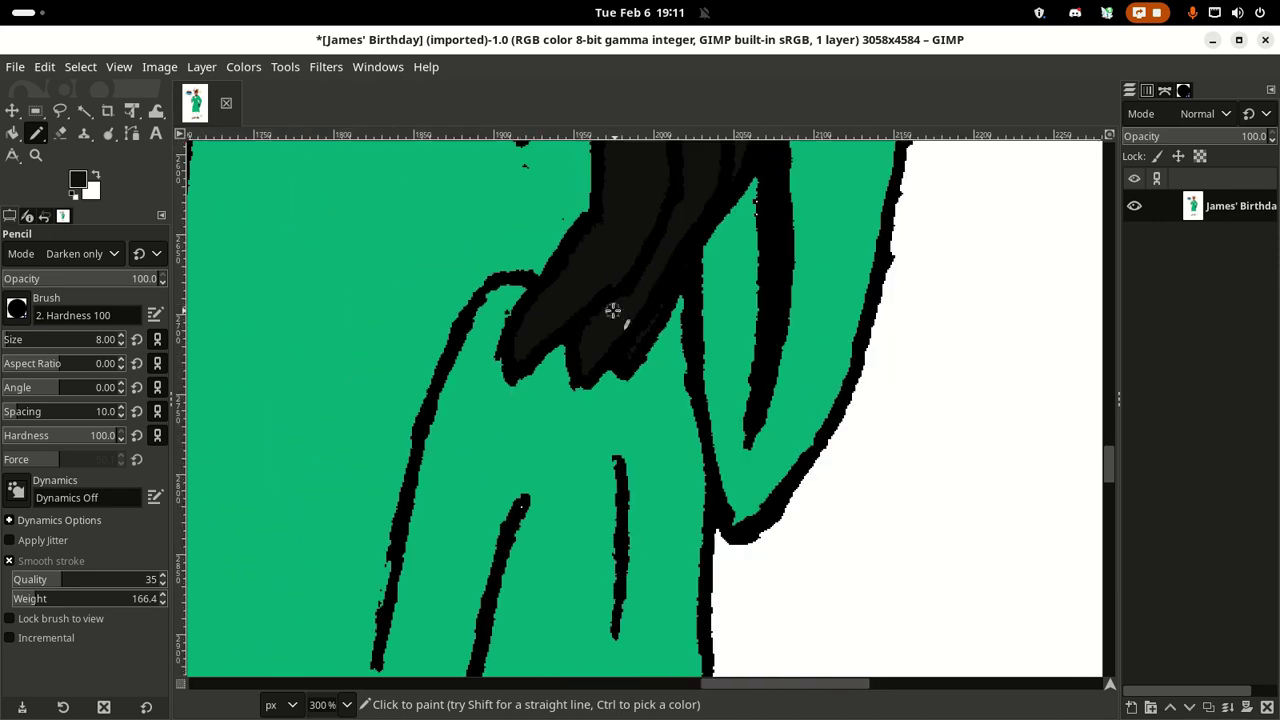
Step: Pencil a dark grey boundary curve across each leg just above the ankle
scroll(613, 278, "up", 10)
scroll(613, 278, "left", 5)
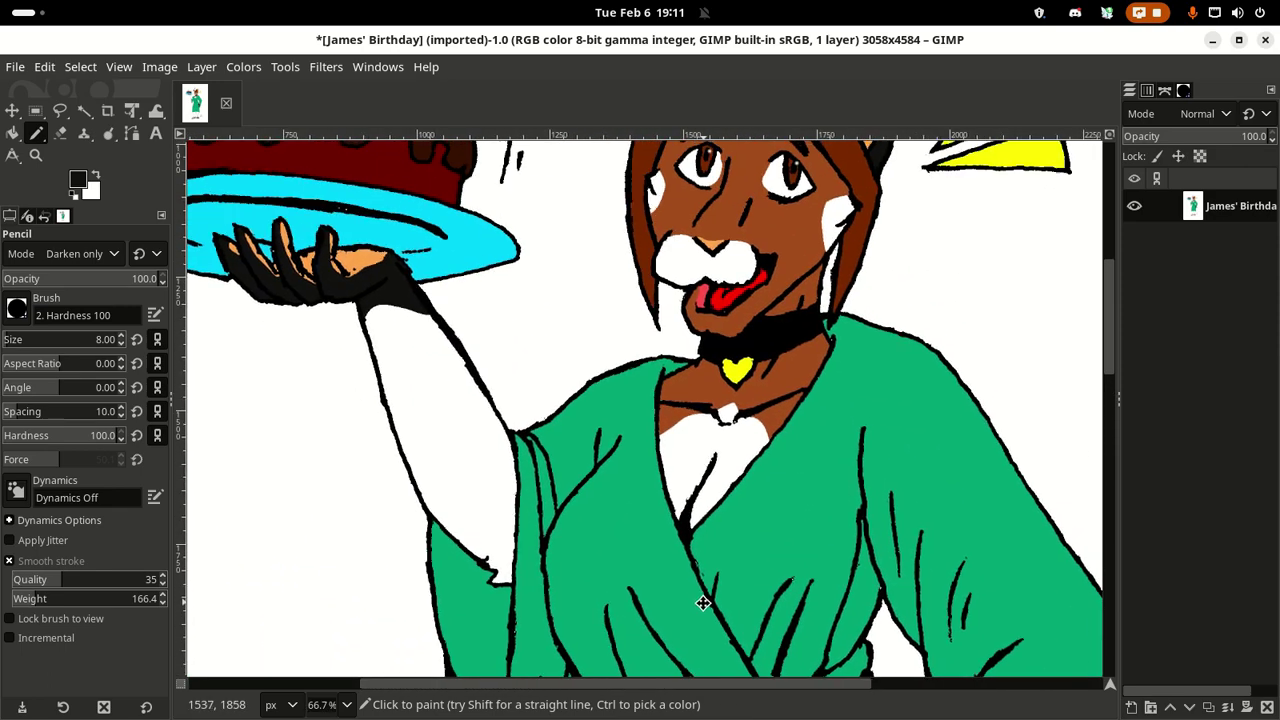
mouse_move(703, 603)
left_mouse_down()
mouse_move(686, 571)
mouse_move(549, 685)
mouse_move(523, 509)
mouse_move(584, 366)
left_mouse_up()
scroll(584, 366, "down", 10)
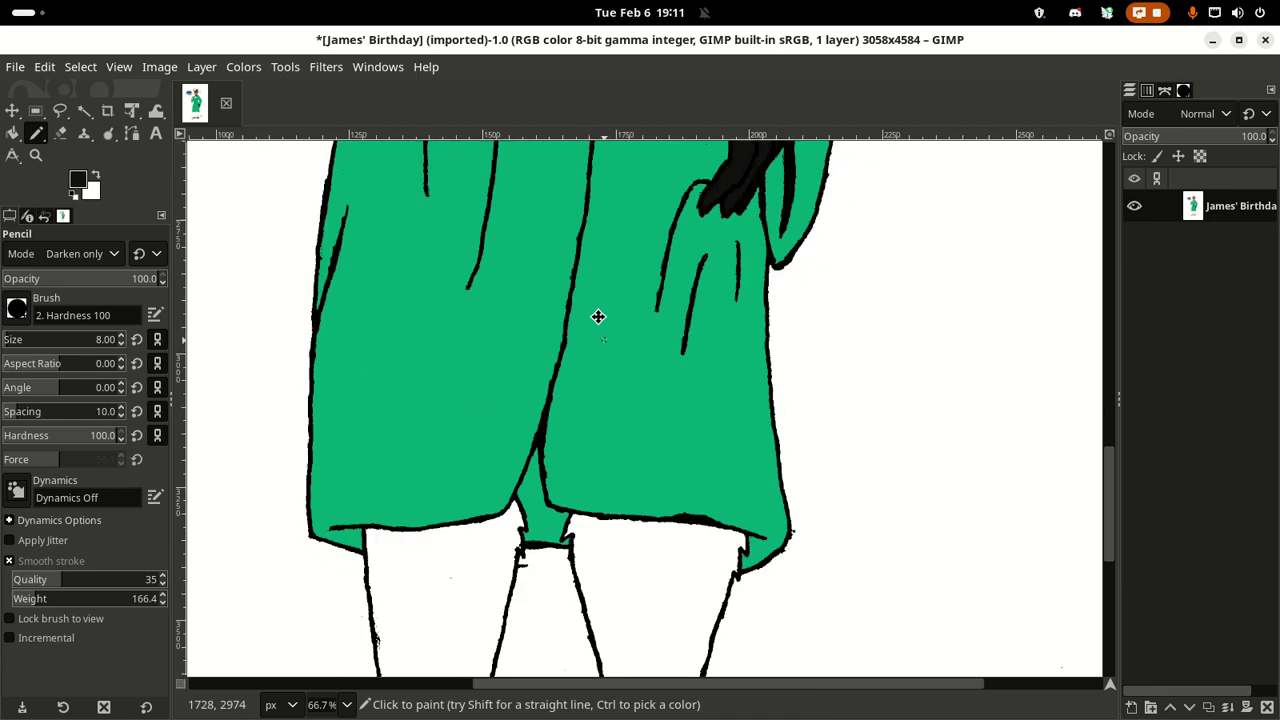
left_click_drag(631, 313, 640, 372)
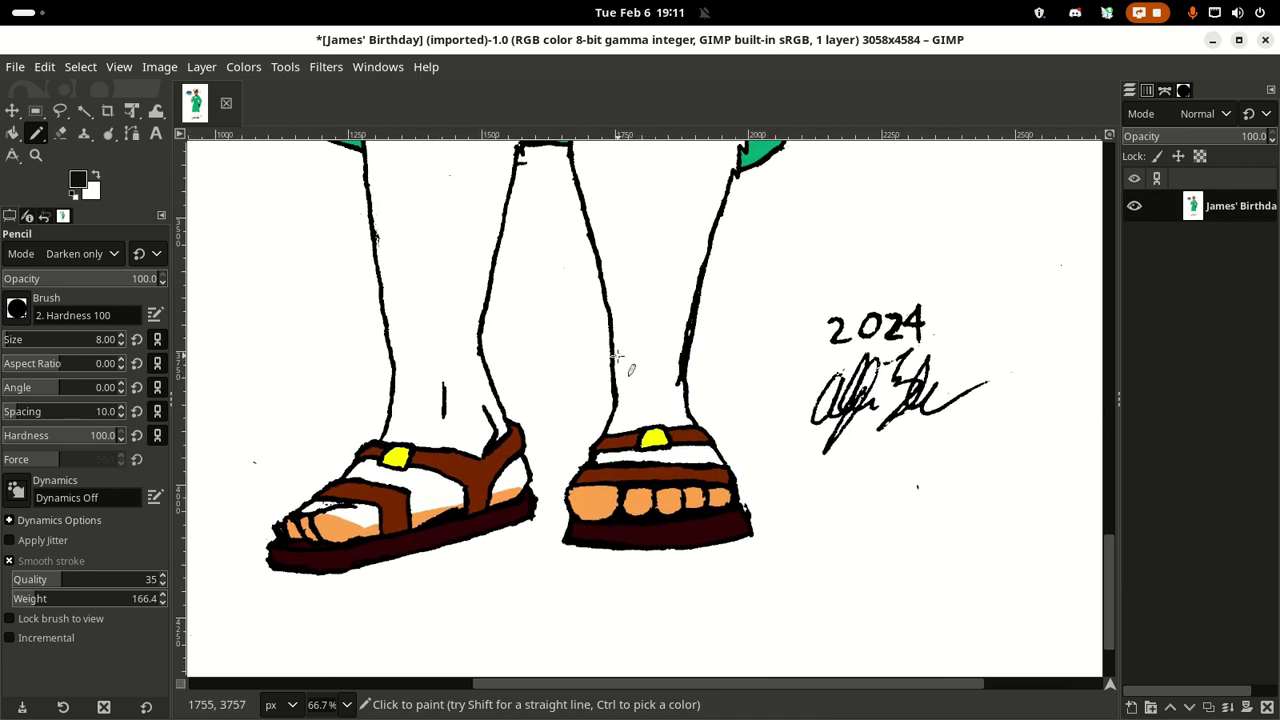
mouse_move(615, 354)
left_mouse_down()
mouse_move(625, 339)
mouse_move(664, 335)
mouse_move(684, 363)
left_mouse_up()
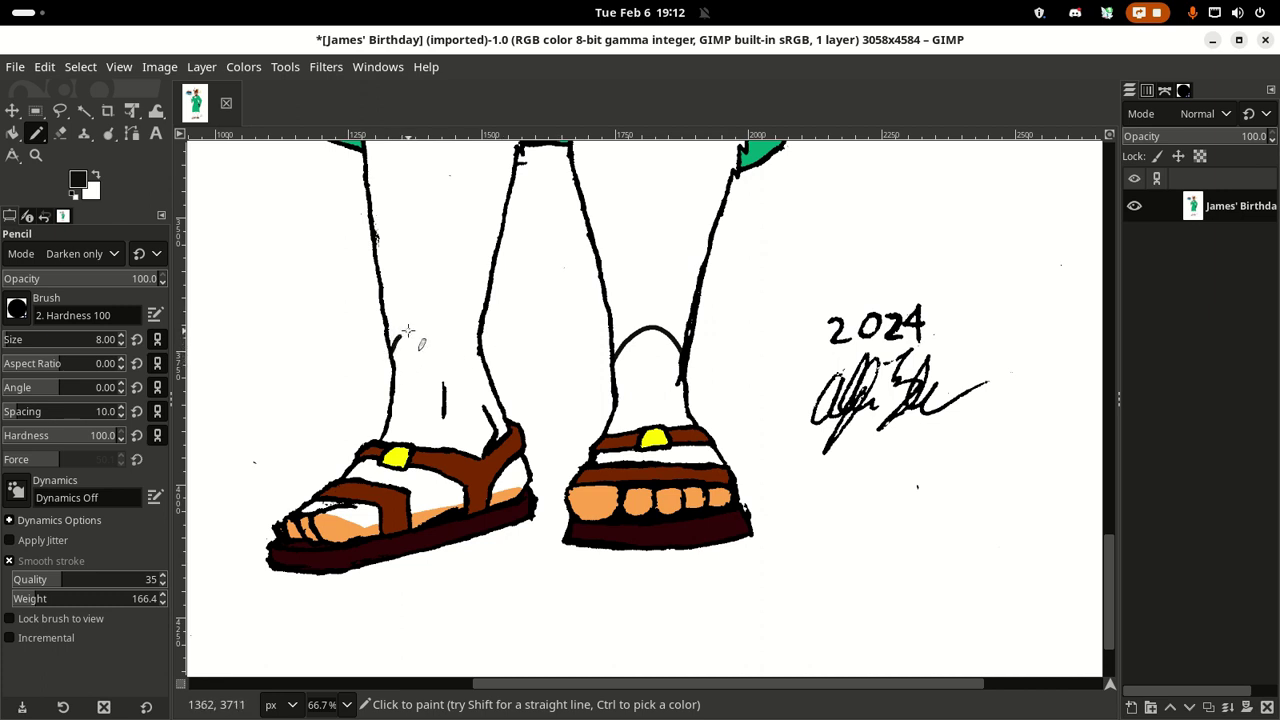
mouse_move(407, 330)
left_mouse_down()
mouse_move(448, 357)
mouse_move(493, 363)
left_mouse_up()
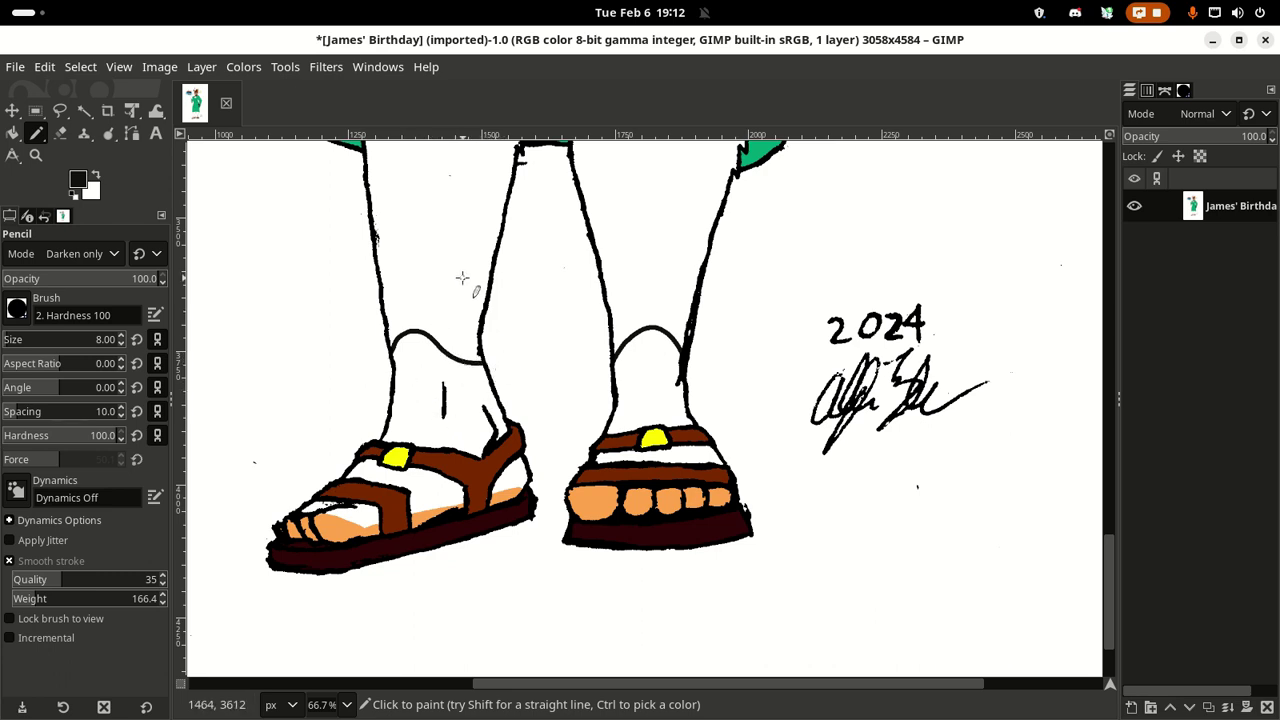
Step: Fill both ankles and the foot areas between the sandal straps with dark grey, then touch up the area above the toes
key("shift+b")
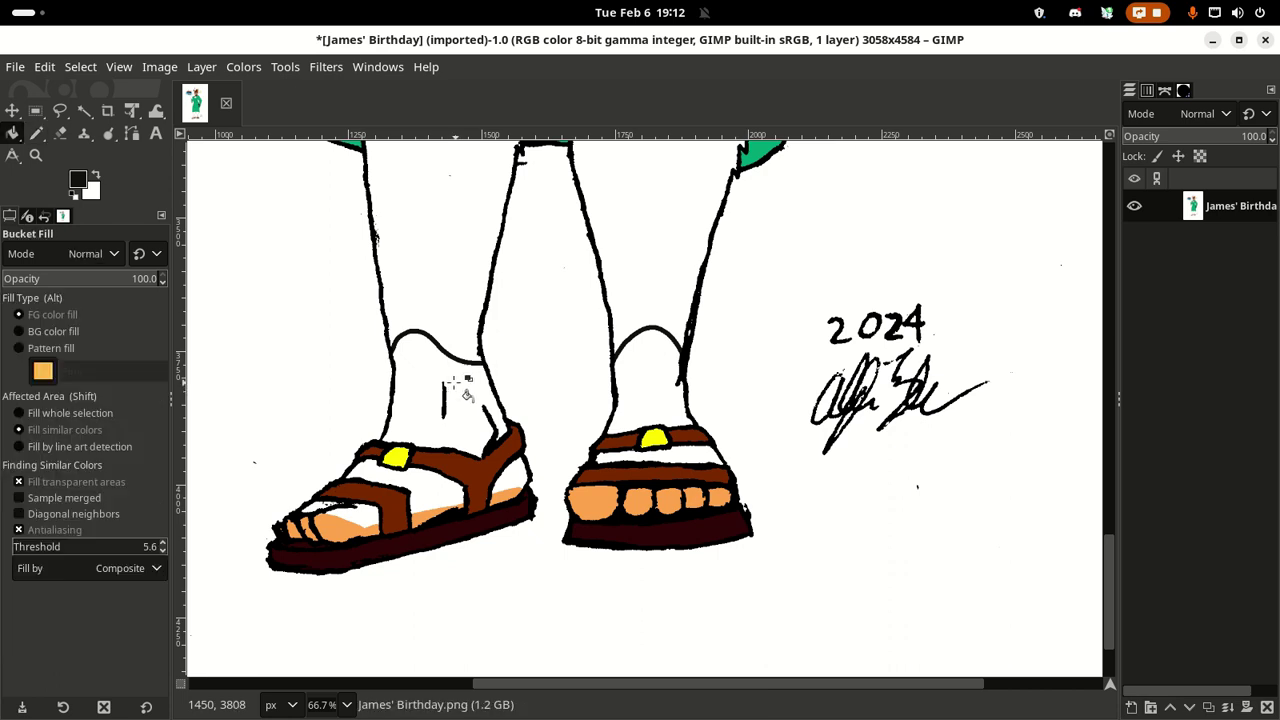
left_click(466, 396)
left_click(636, 388)
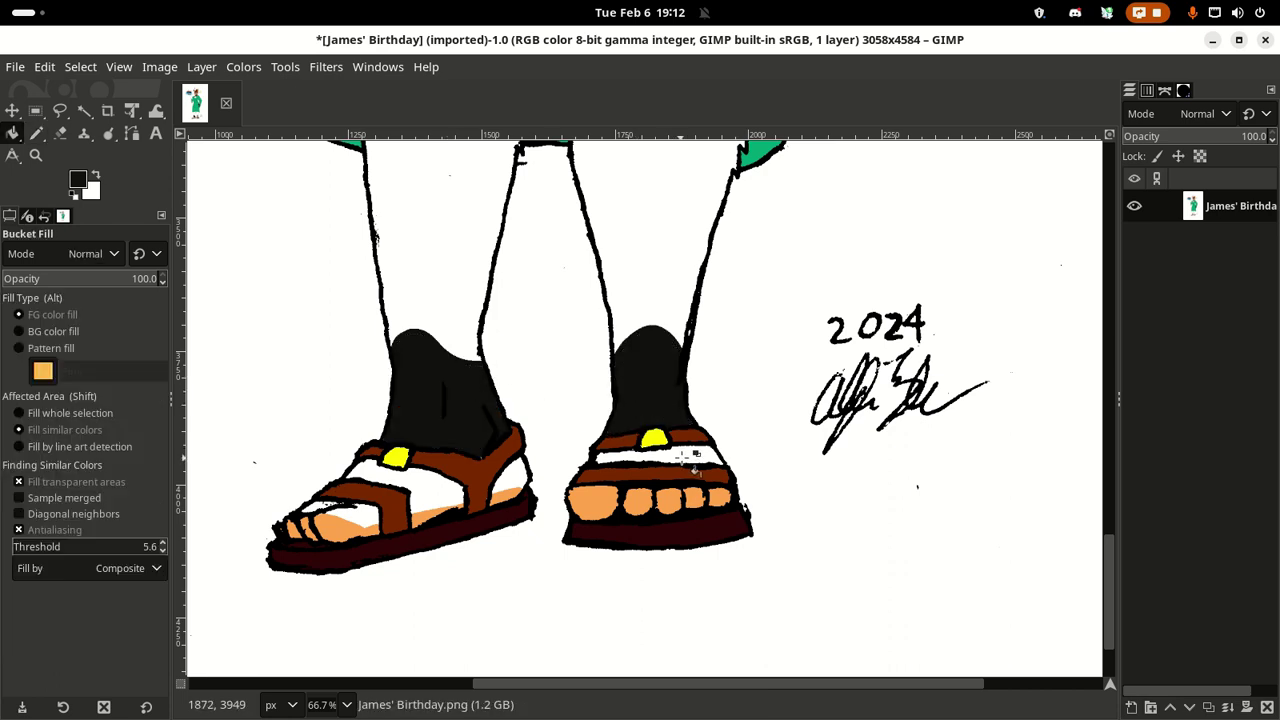
left_click(686, 452)
left_click(450, 492)
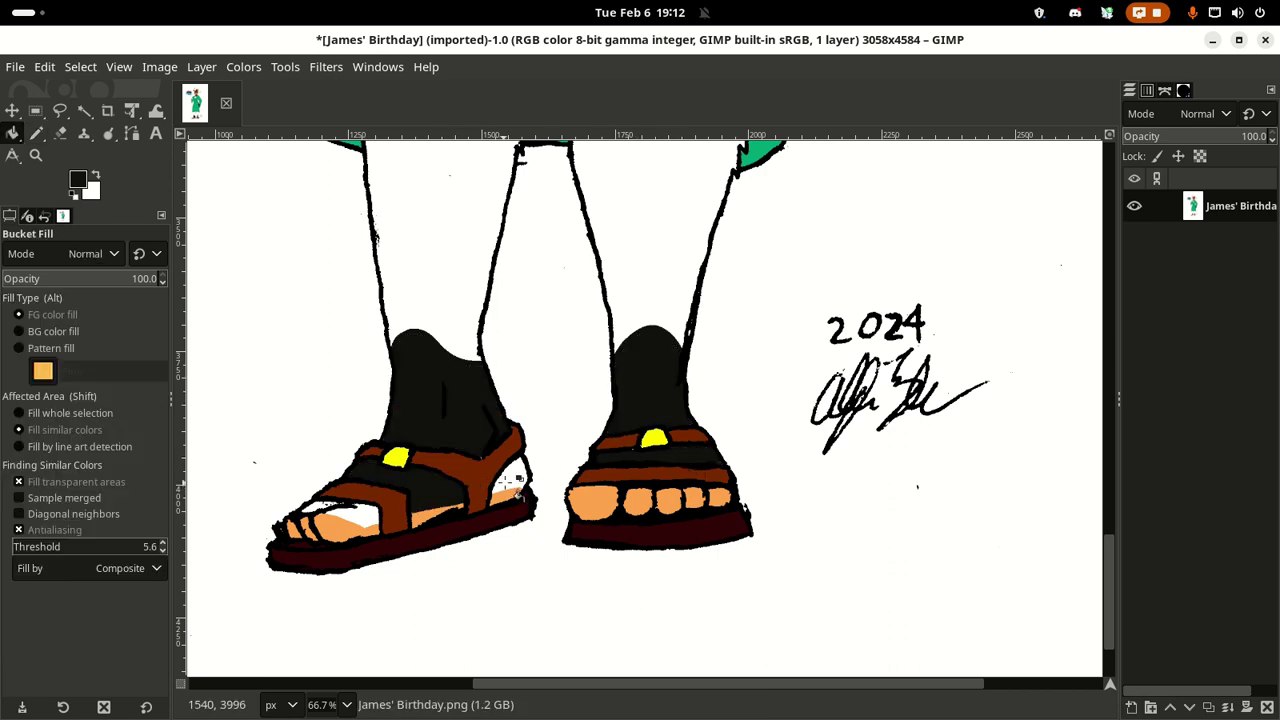
left_click(508, 482)
left_click(360, 513)
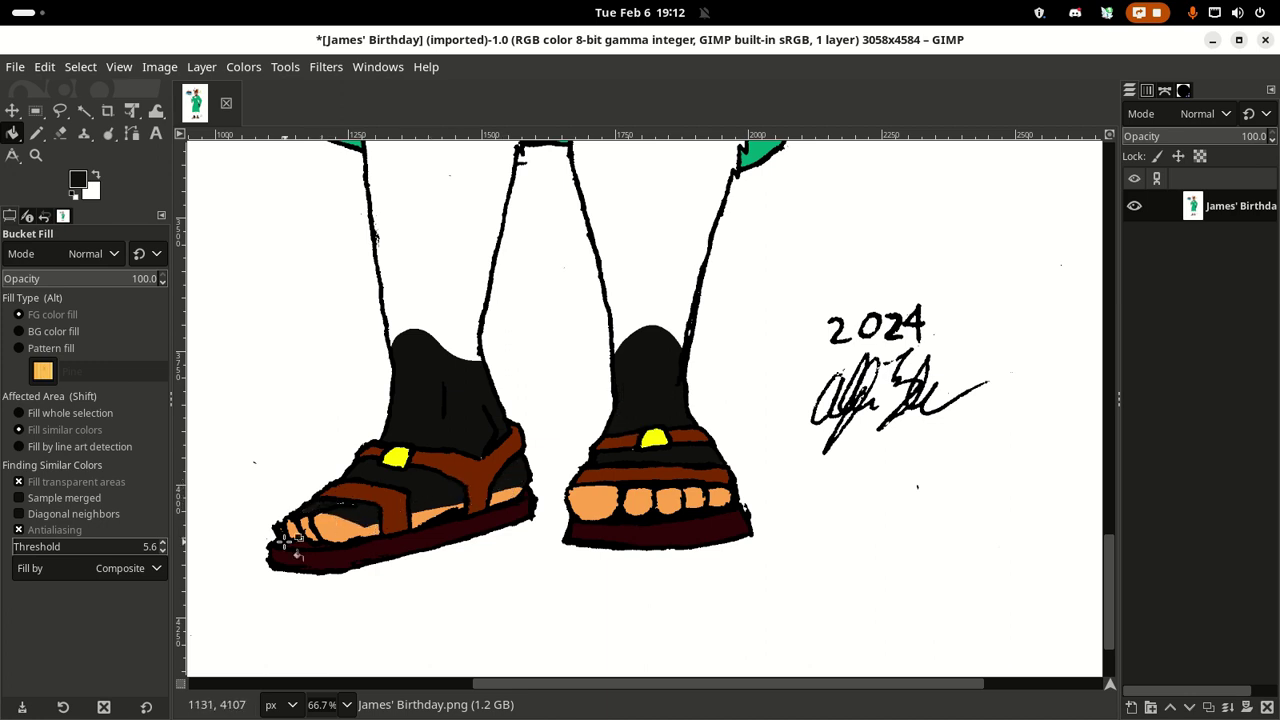
key("n")
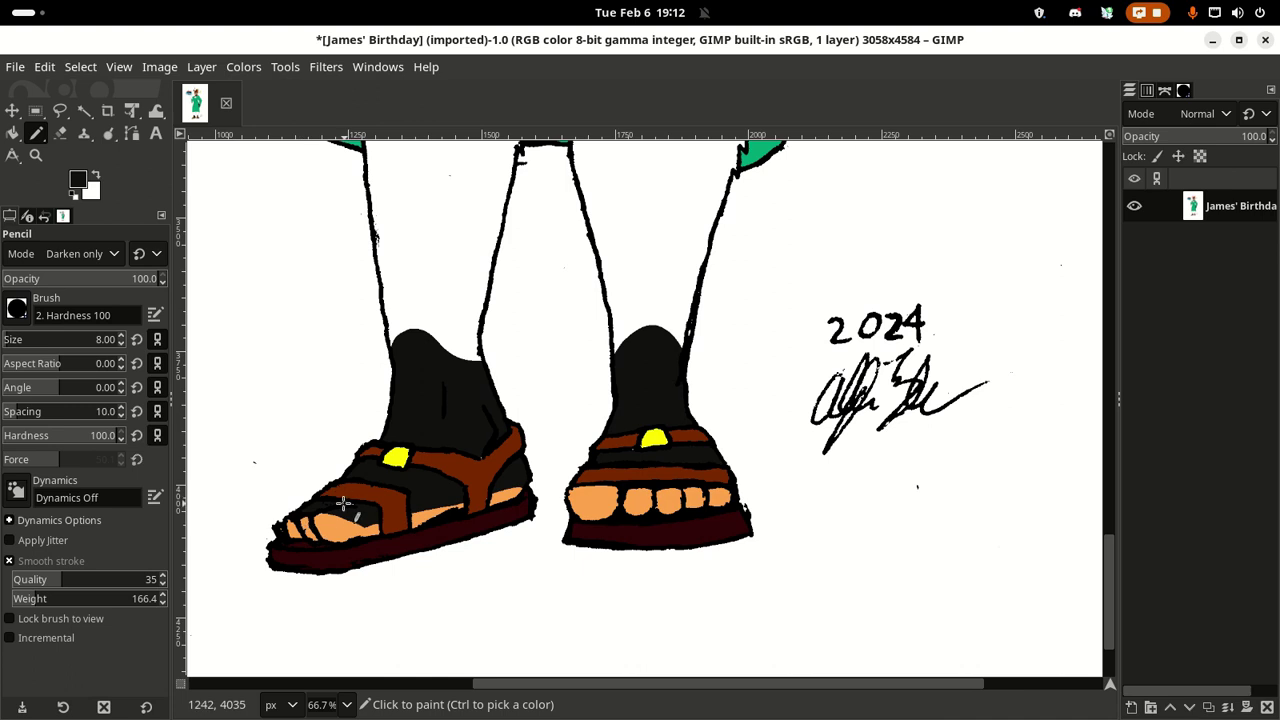
left_click_drag(352, 506, 368, 510)
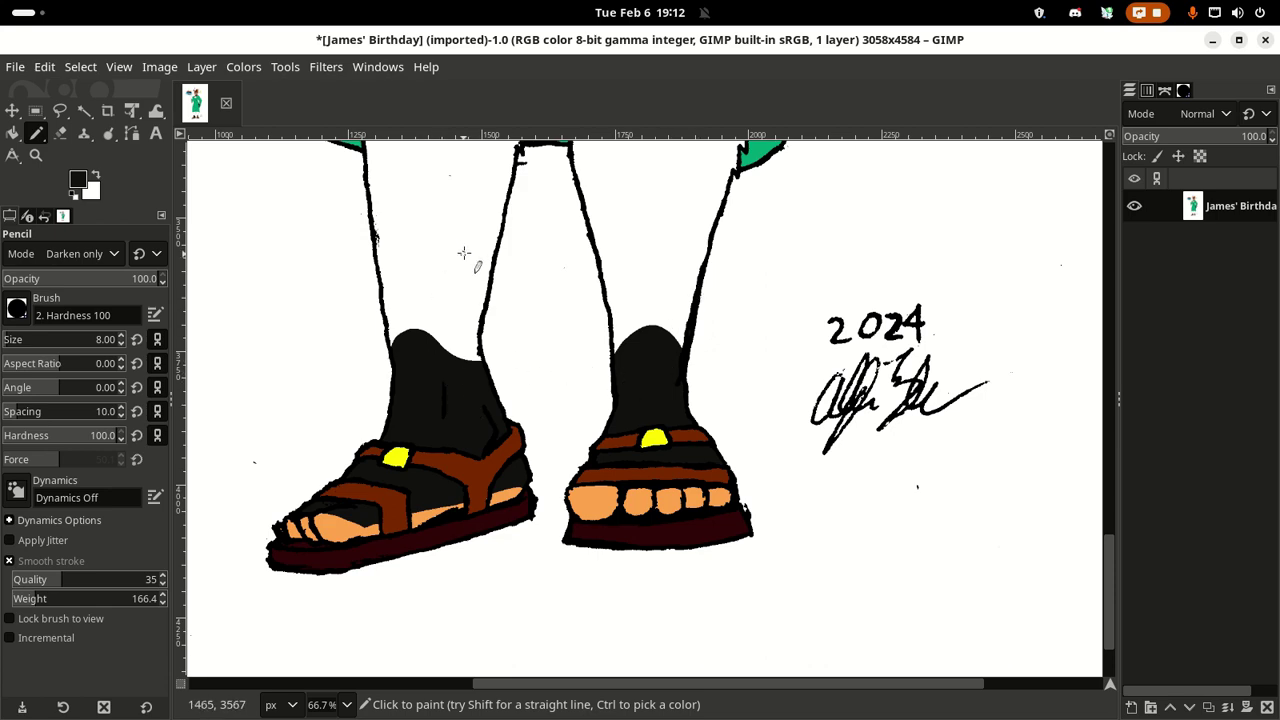
Step: Set the foreground colour to brown af5d2d and fill the raised forearm
scroll(640, 400, "up", 10)
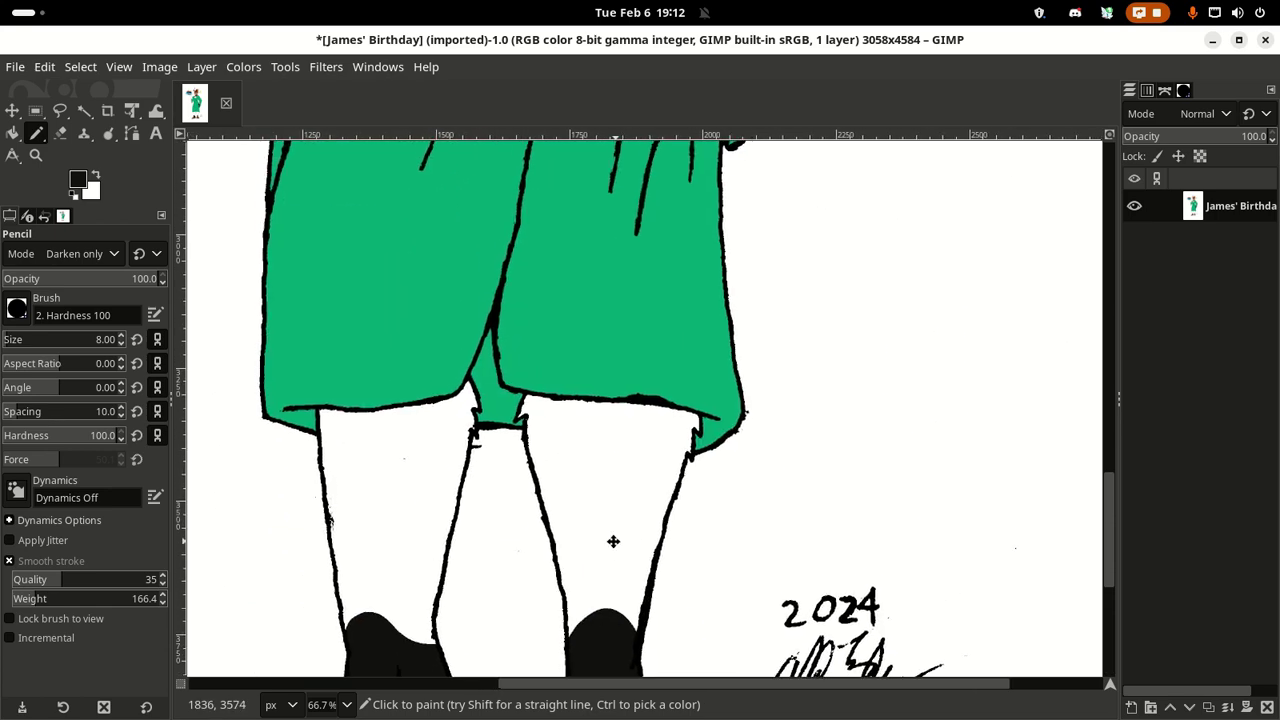
scroll(510, 440, "up", 12)
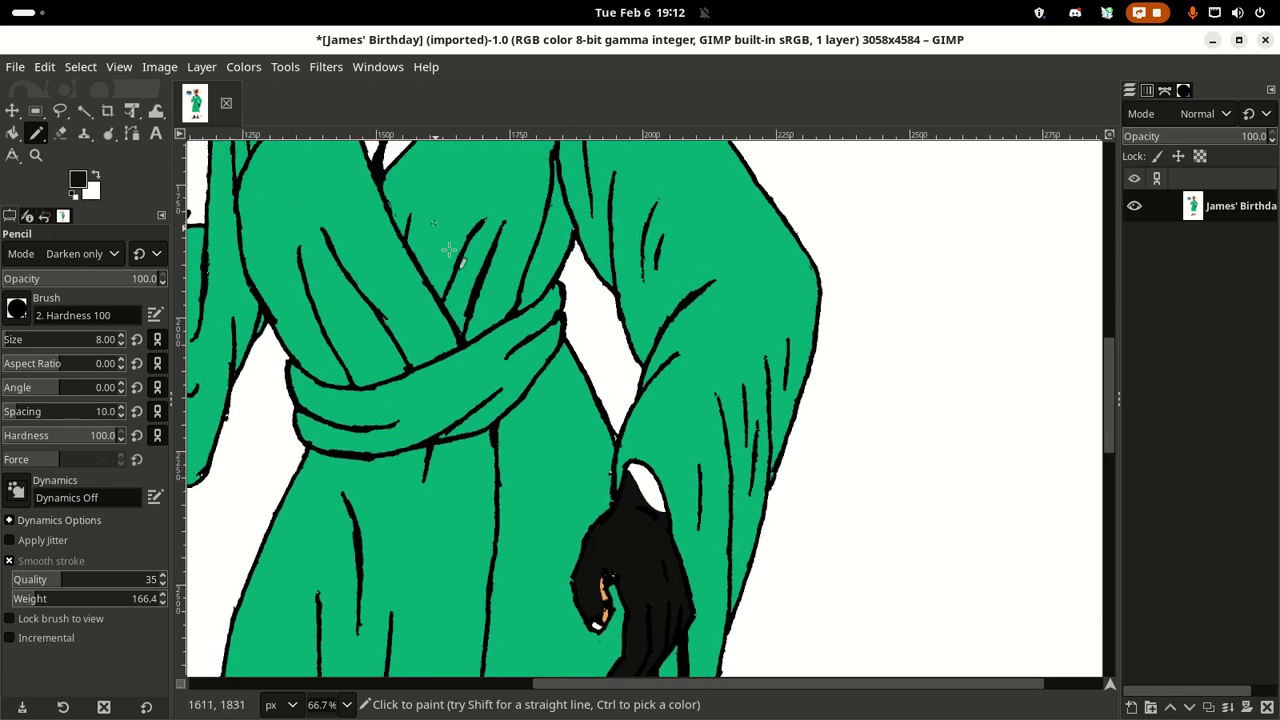
scroll(600, 400, "left", 3)
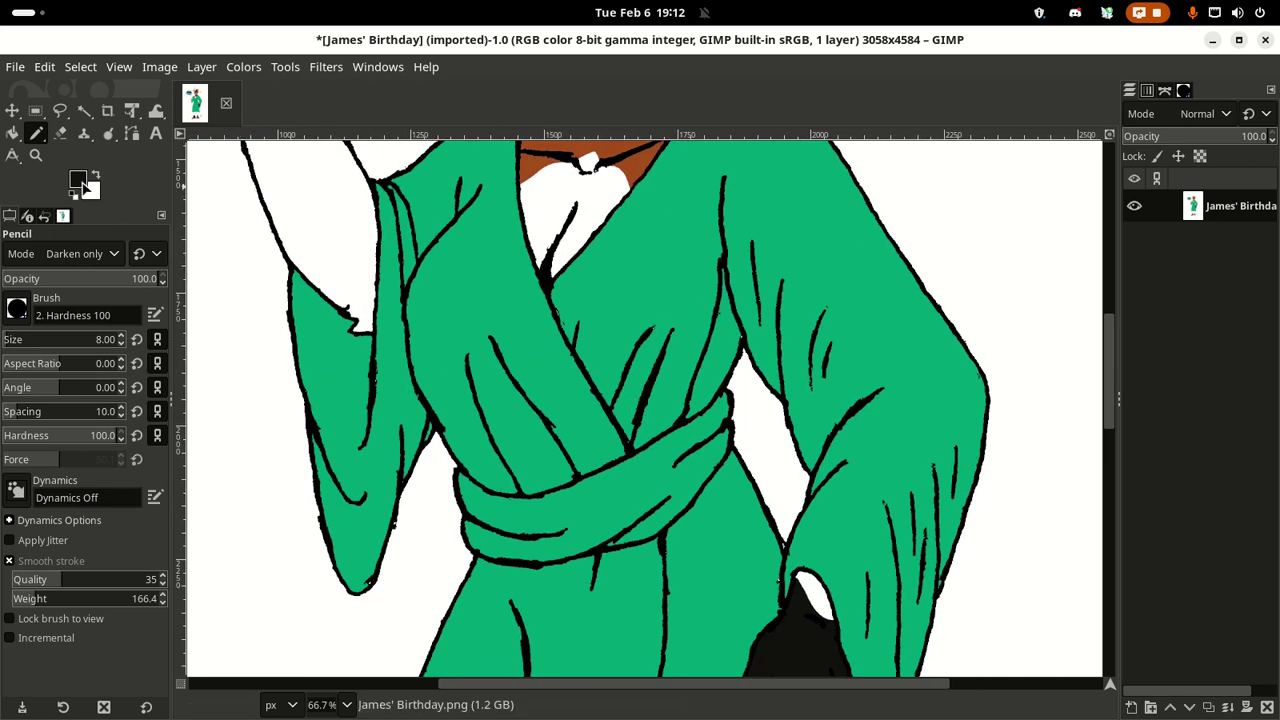
left_click(84, 184)
left_click(302, 282)
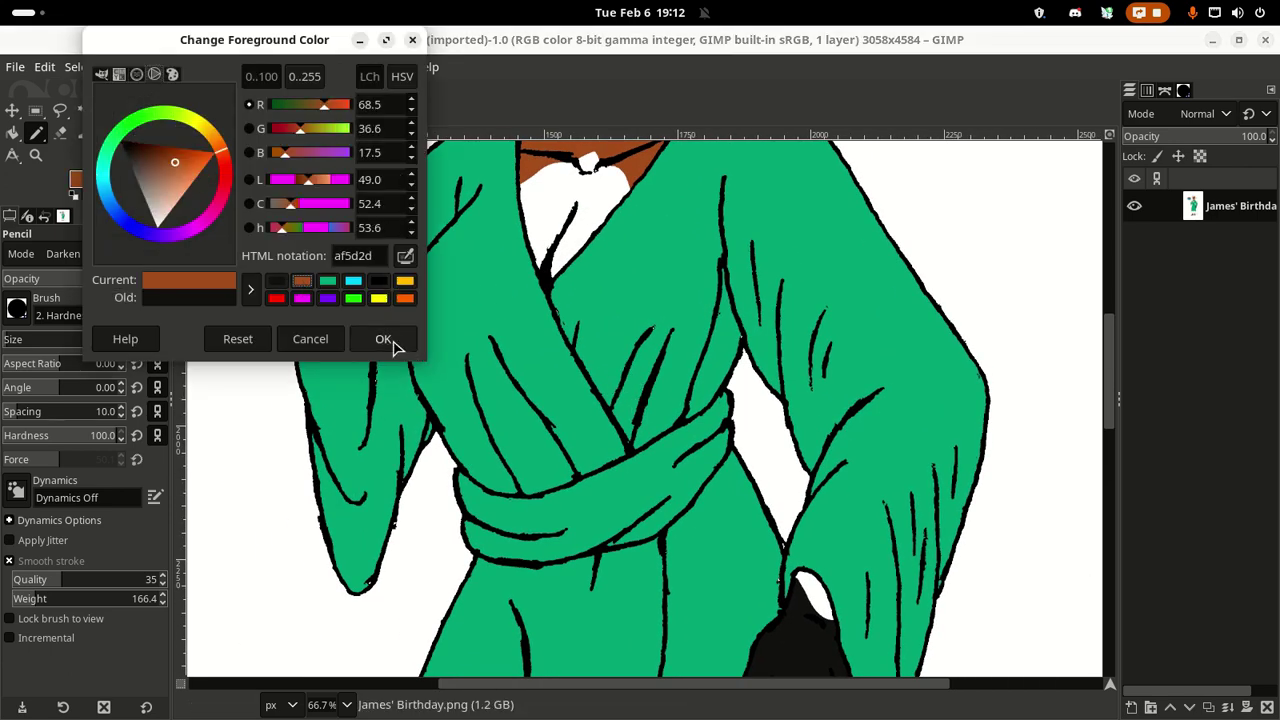
left_click(382, 338)
scroll(474, 320, "up", 3)
scroll(474, 320, "left", 3)
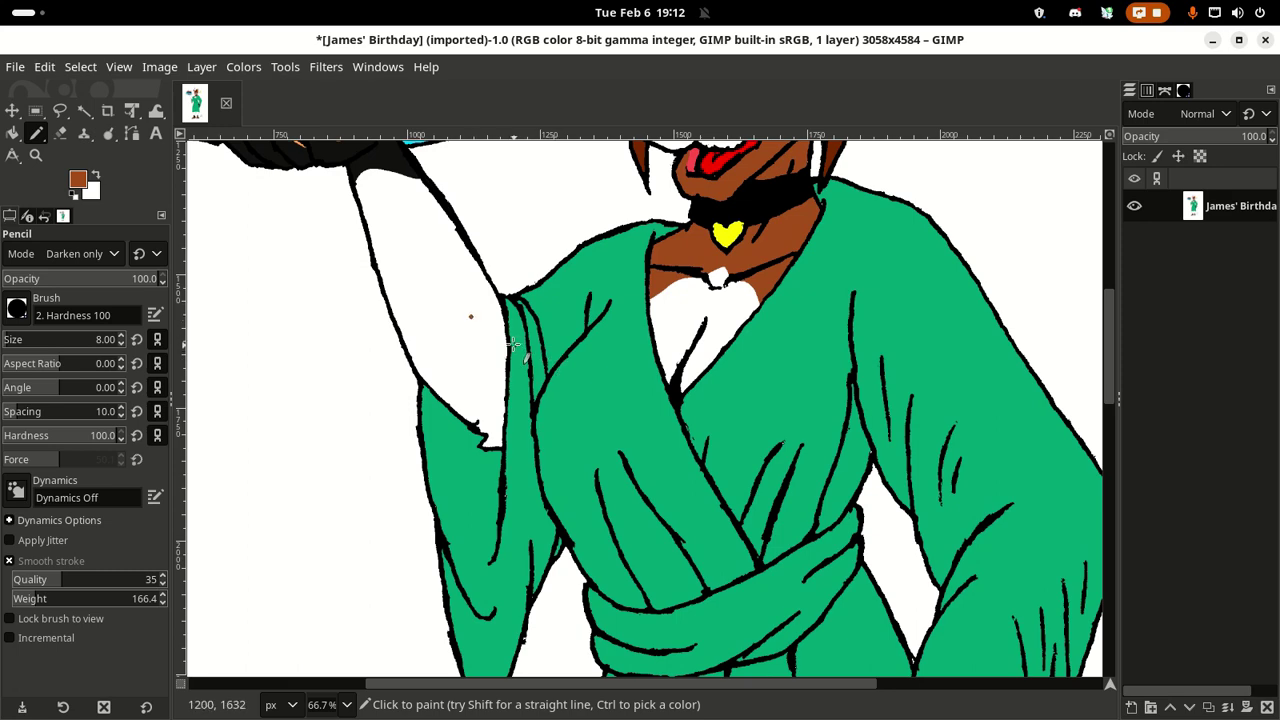
key("shift+b")
left_click(444, 344)
Step: Fill the small white area between the lowered hand and its sleeve with brown
scroll(557, 371, "down", 5)
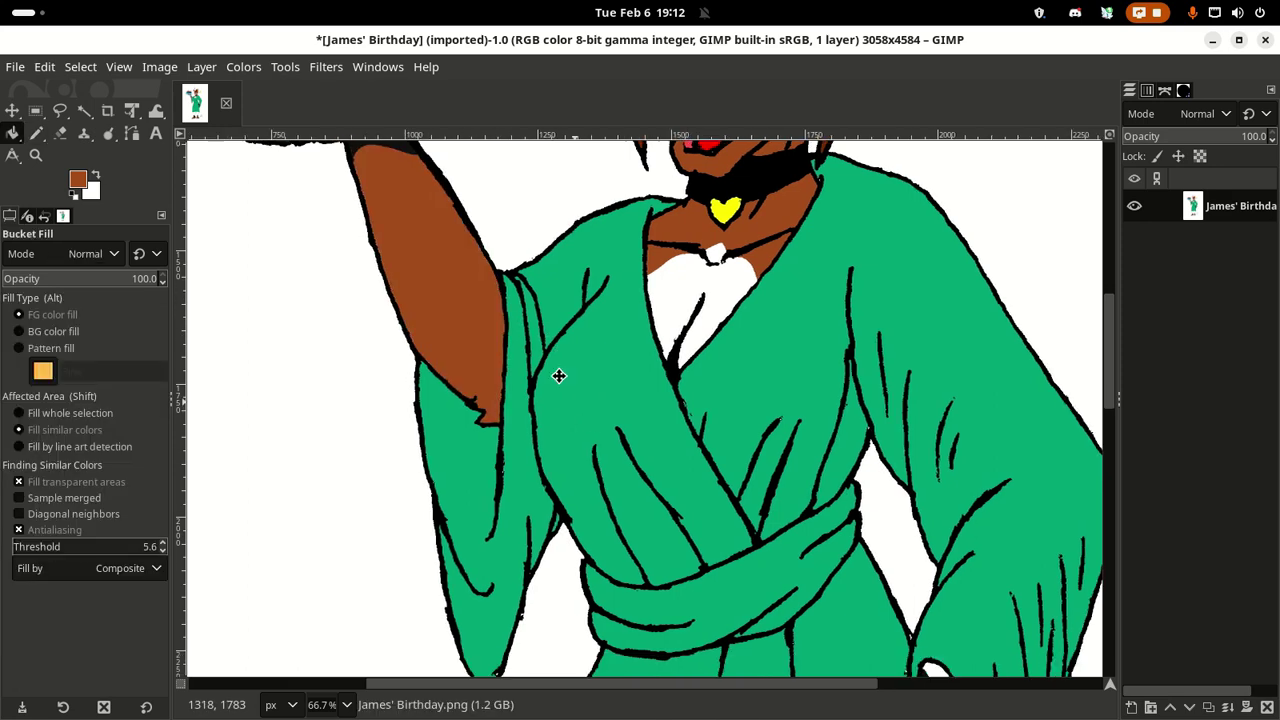
scroll(570, 399, "right", 3)
scroll(620, 380, "down", 2)
scroll(620, 380, "right", 2)
left_click(668, 346)
Step: Fill both legs between the robe's hem and the dark ankles with brown
scroll(600, 355, "down", 8)
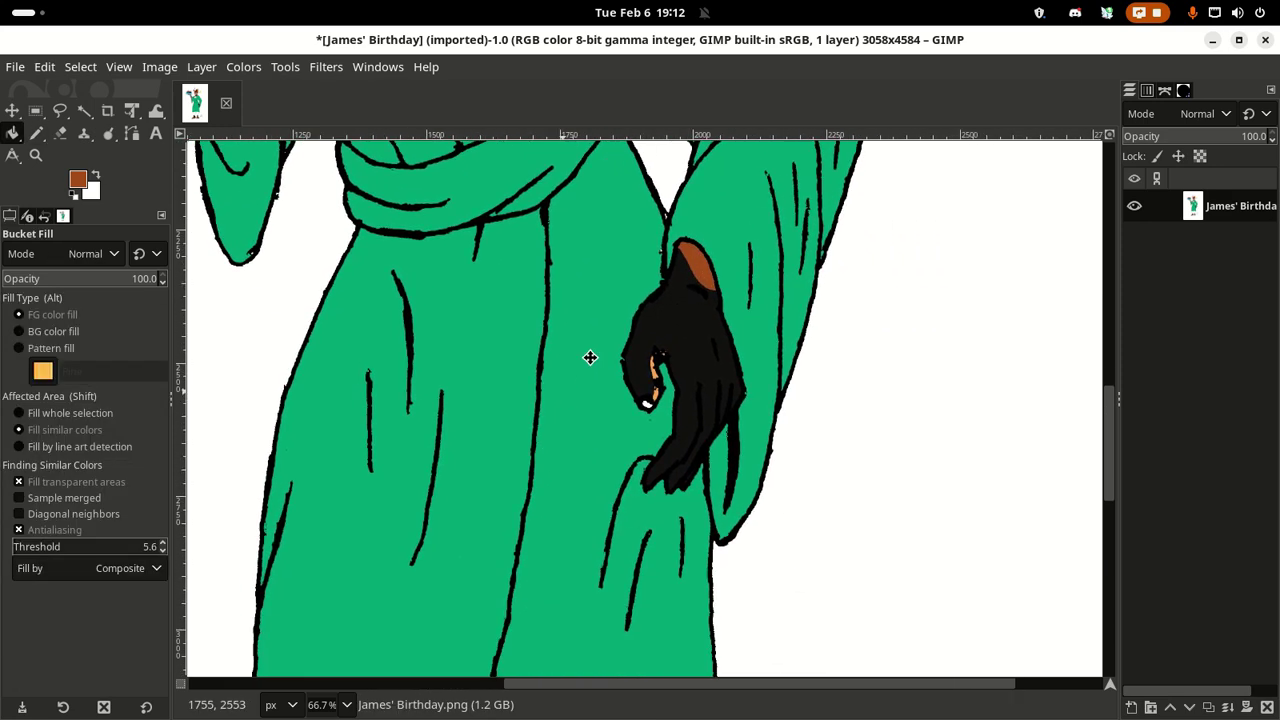
scroll(610, 340, "left", 3)
scroll(613, 334, "down", 3)
scroll(600, 350, "left", 1)
left_click(496, 382)
left_click(645, 418)
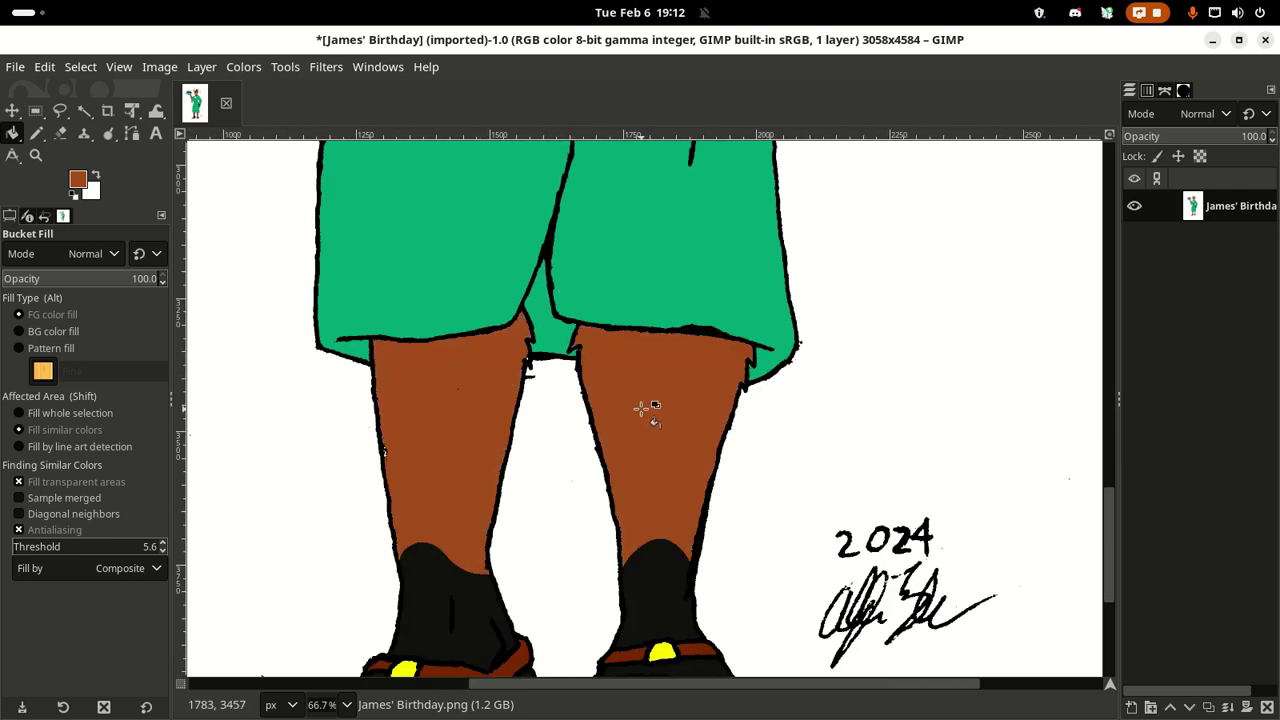
Step: Paint out the stray black mark below the robe's hem between the legs with a white Pencil in Lighten only mode
key("n")
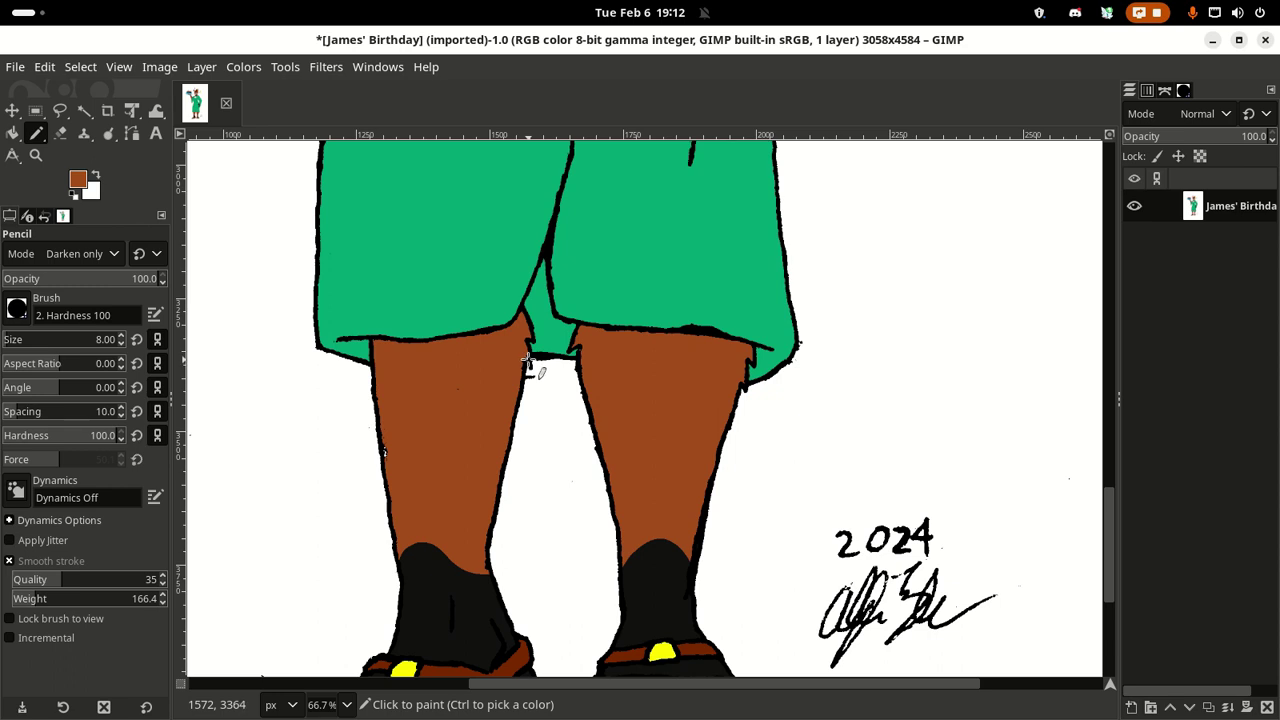
left_click(527, 362)
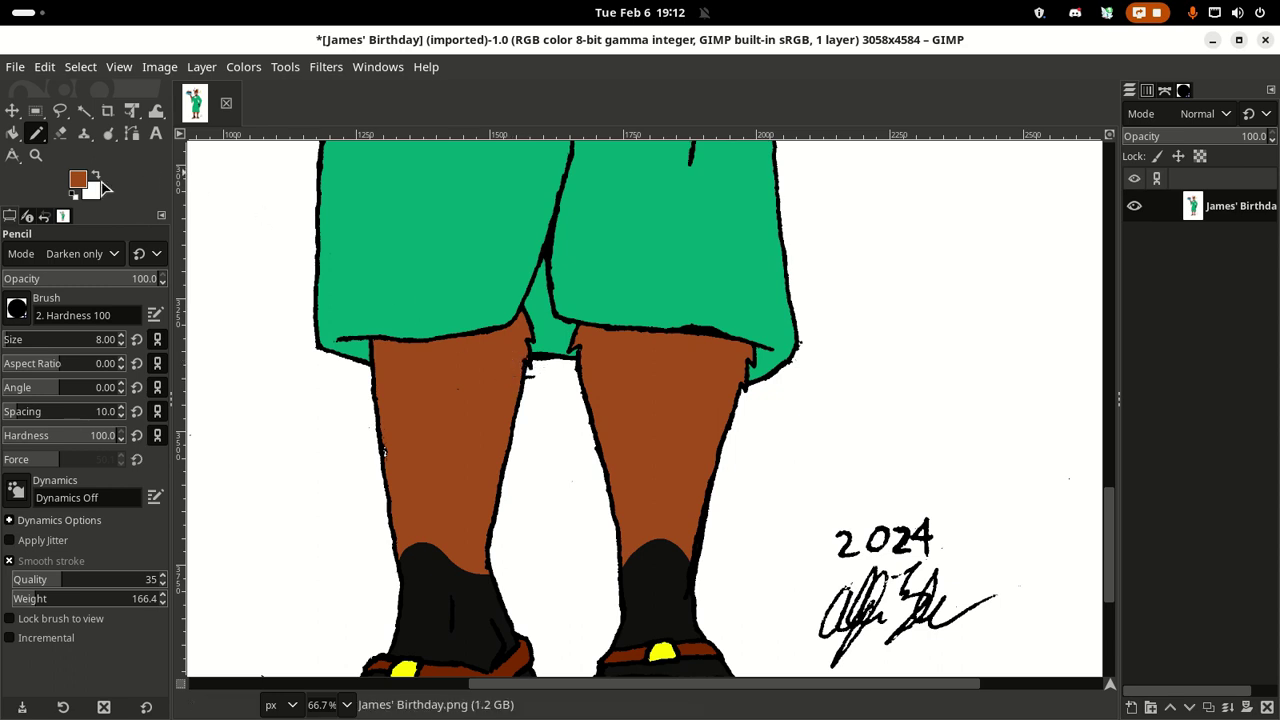
left_click(96, 176)
left_click(110, 254)
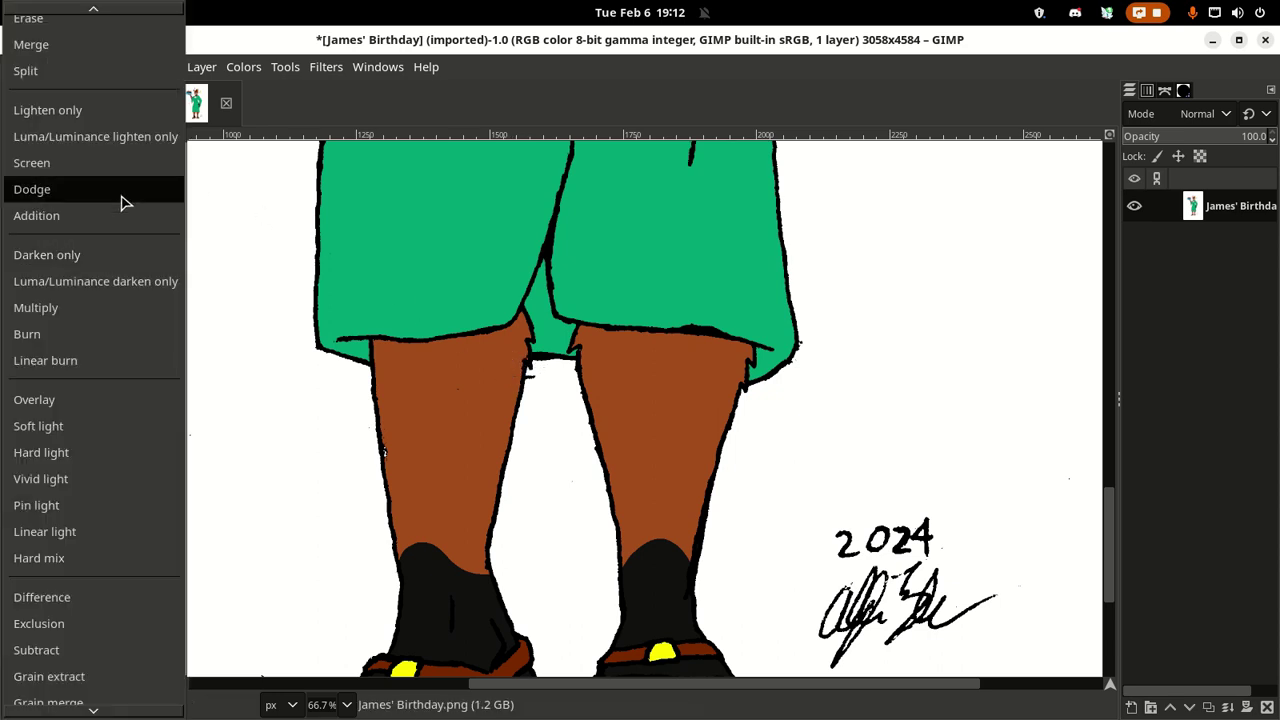
left_click(50, 106)
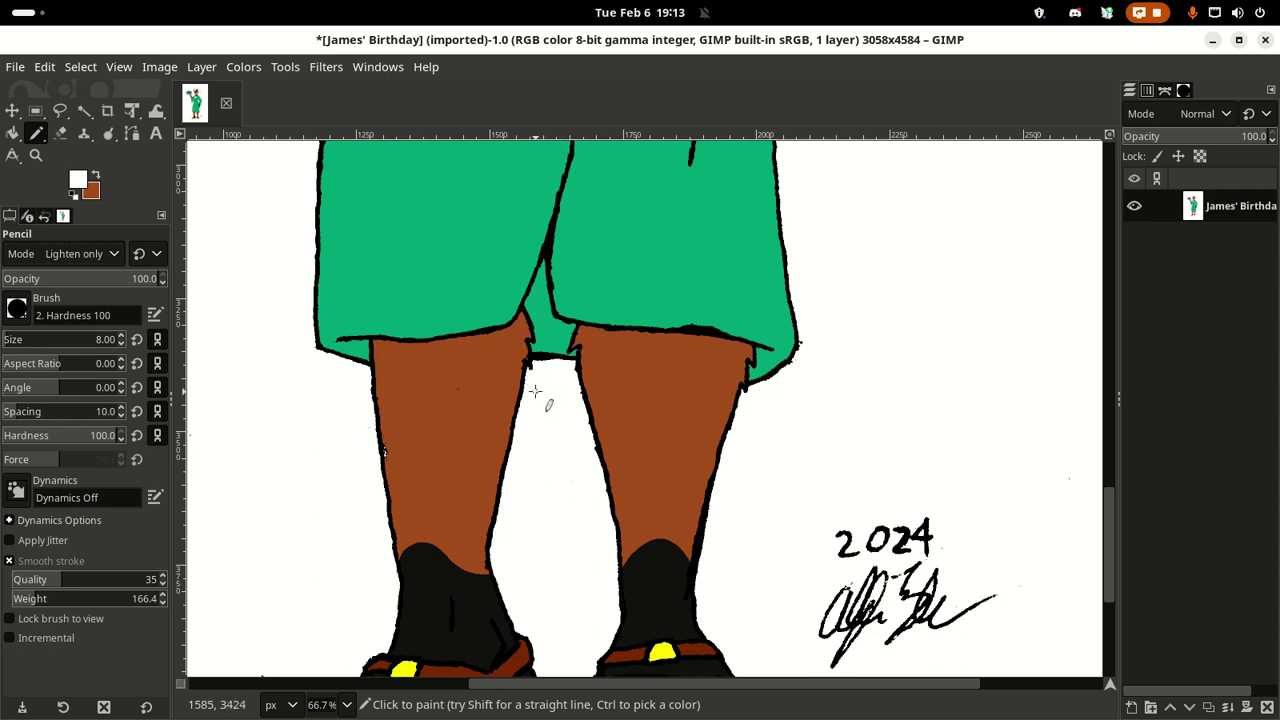
scroll(535, 392, "up", 4)
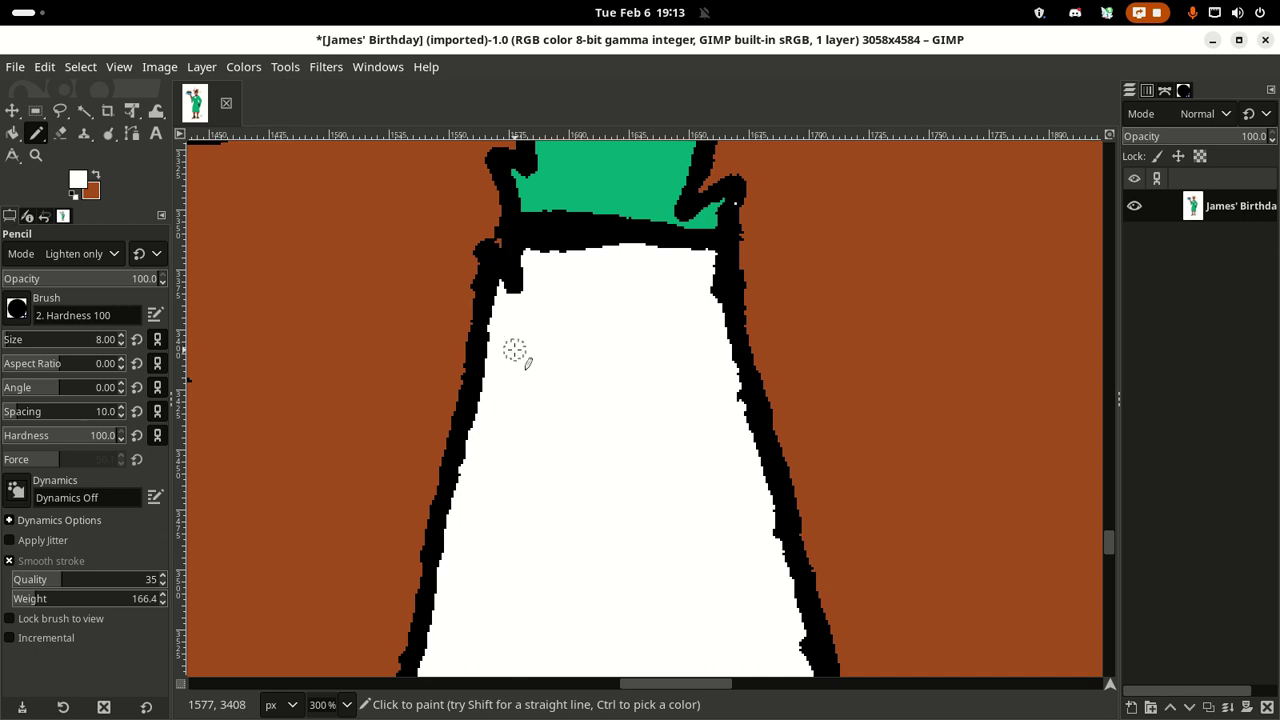
Step: Switch the foreground colour back to brown and set the Pencil mode to Darken only
left_click(98, 177)
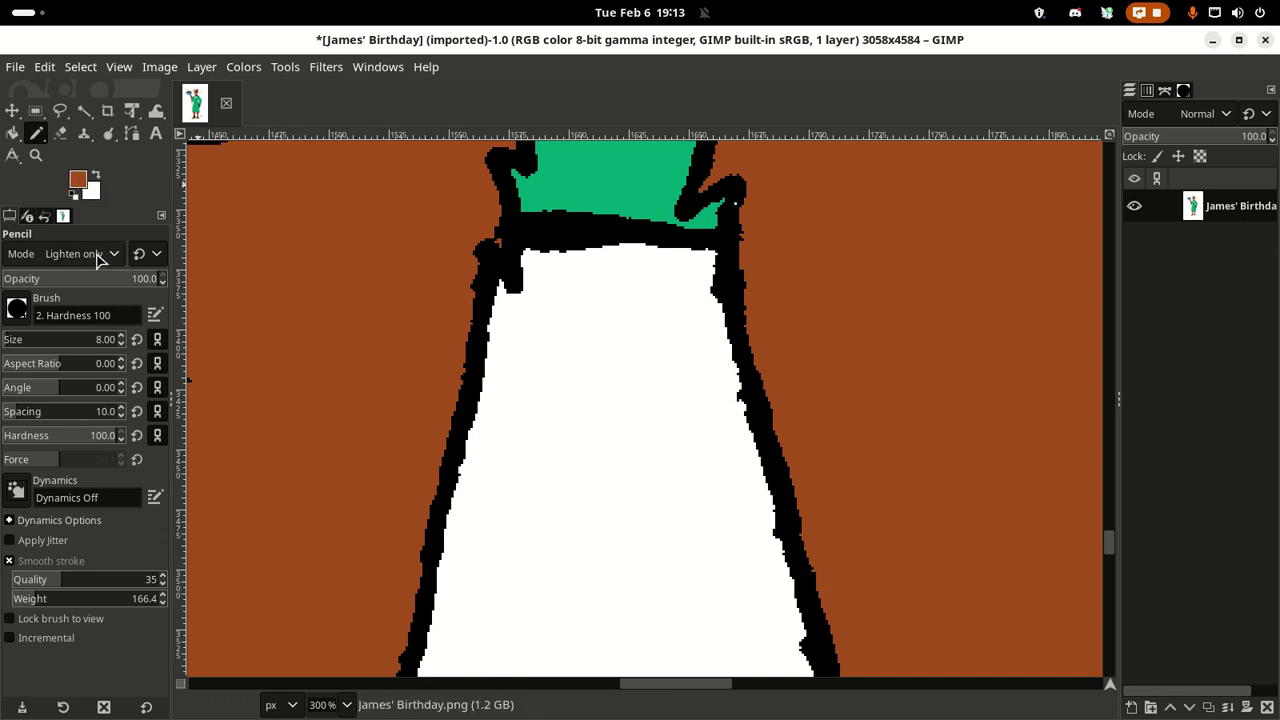
left_click(98, 259)
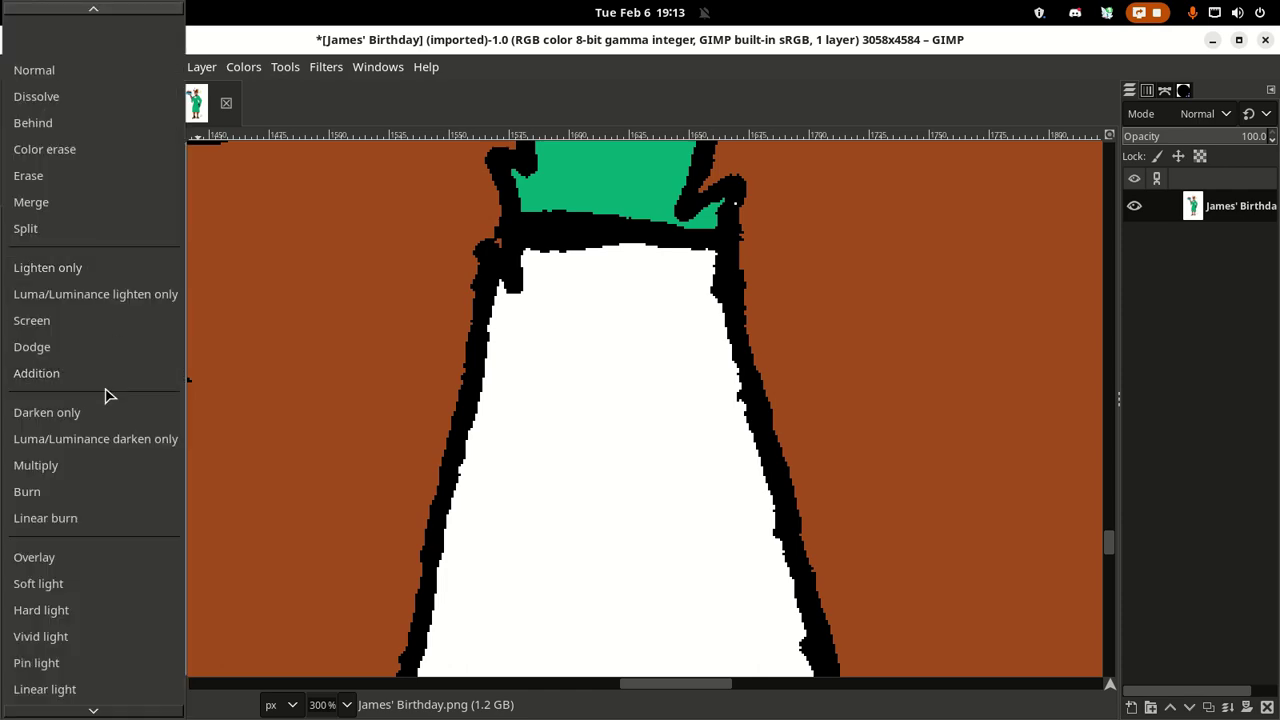
left_click(103, 410)
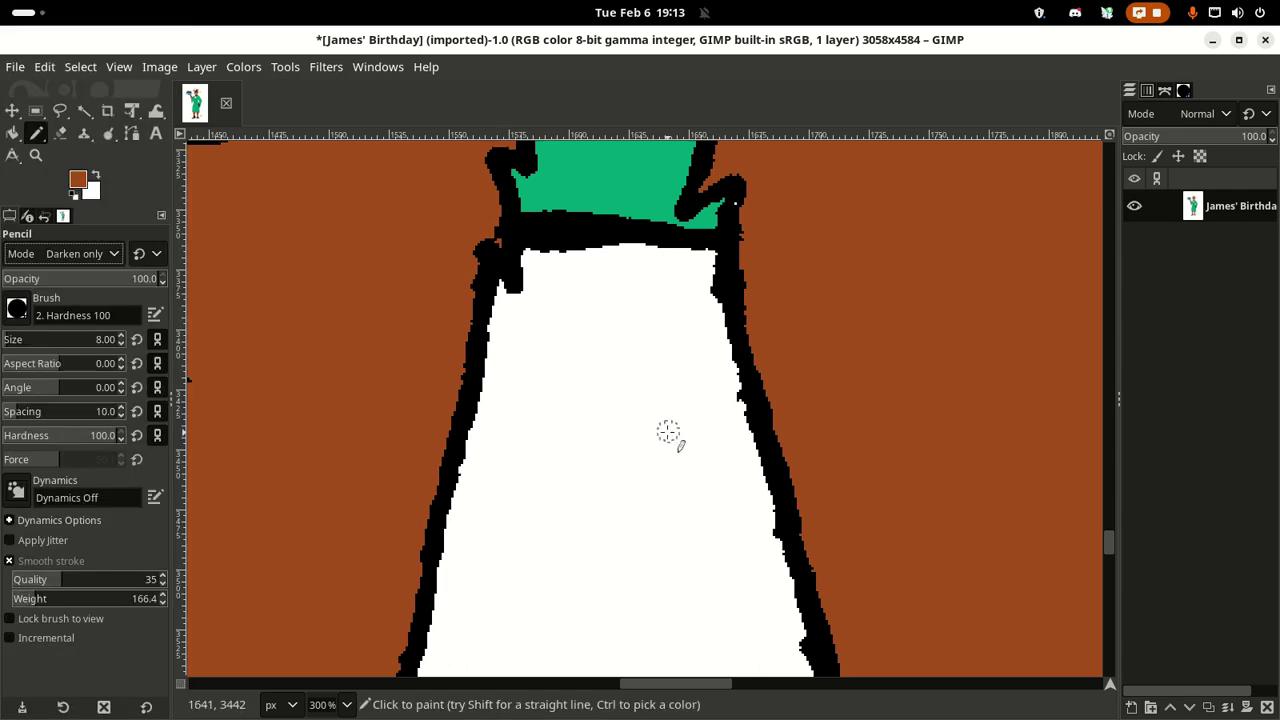
Step: Examine the whole coloured figure from the heart and cake down to the sandals
scroll(668, 432, "down", 7, "ctrl")
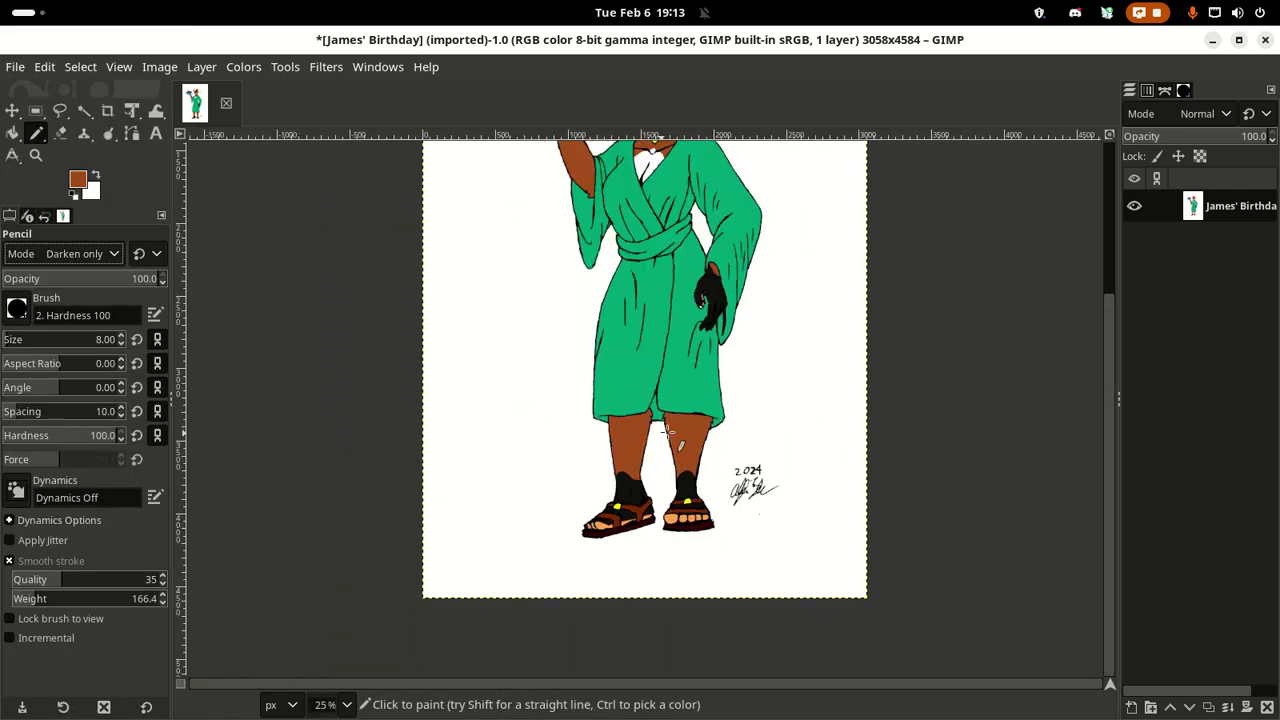
scroll(668, 432, "up", 5)
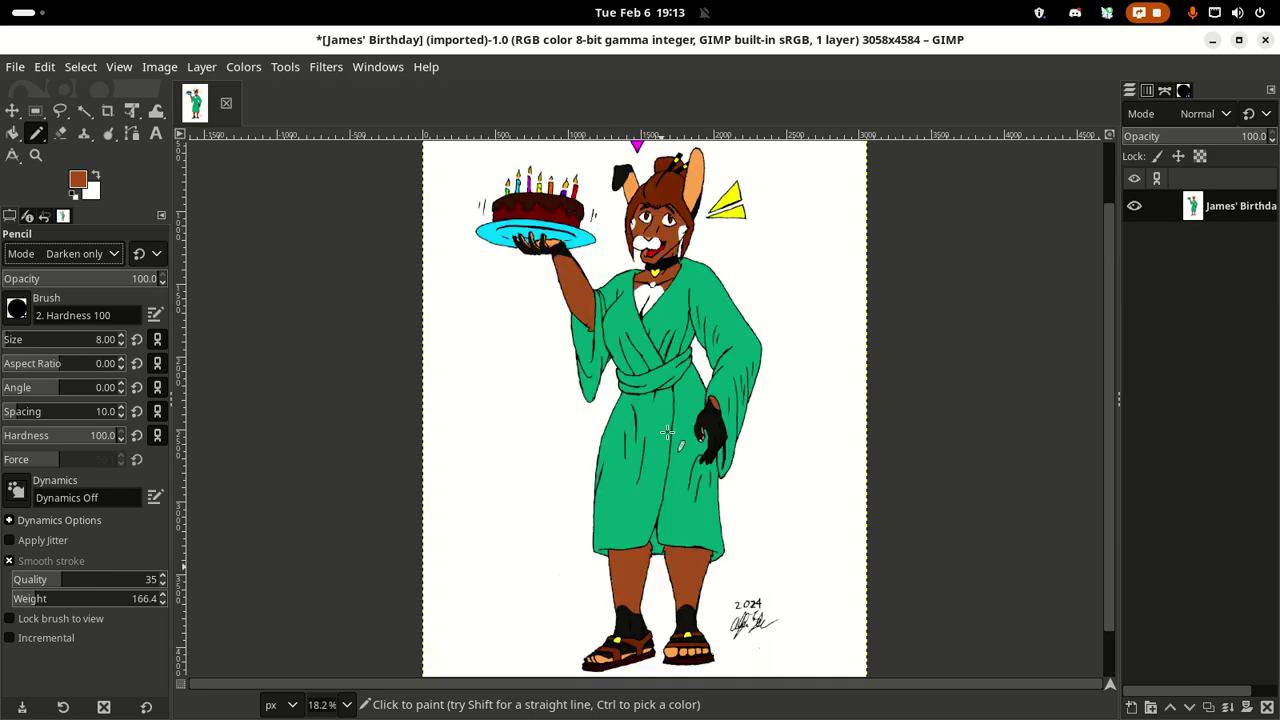
scroll(757, 365, "down", 3)
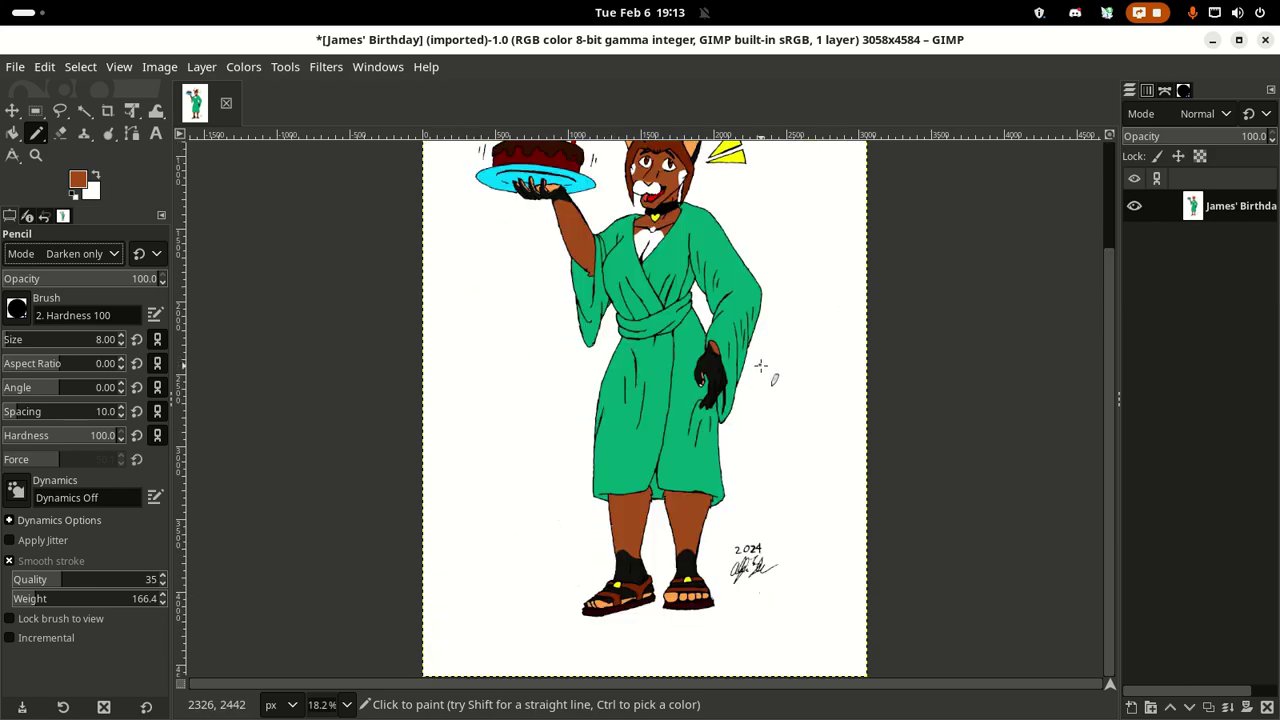
scroll(758, 367, "up", 3)
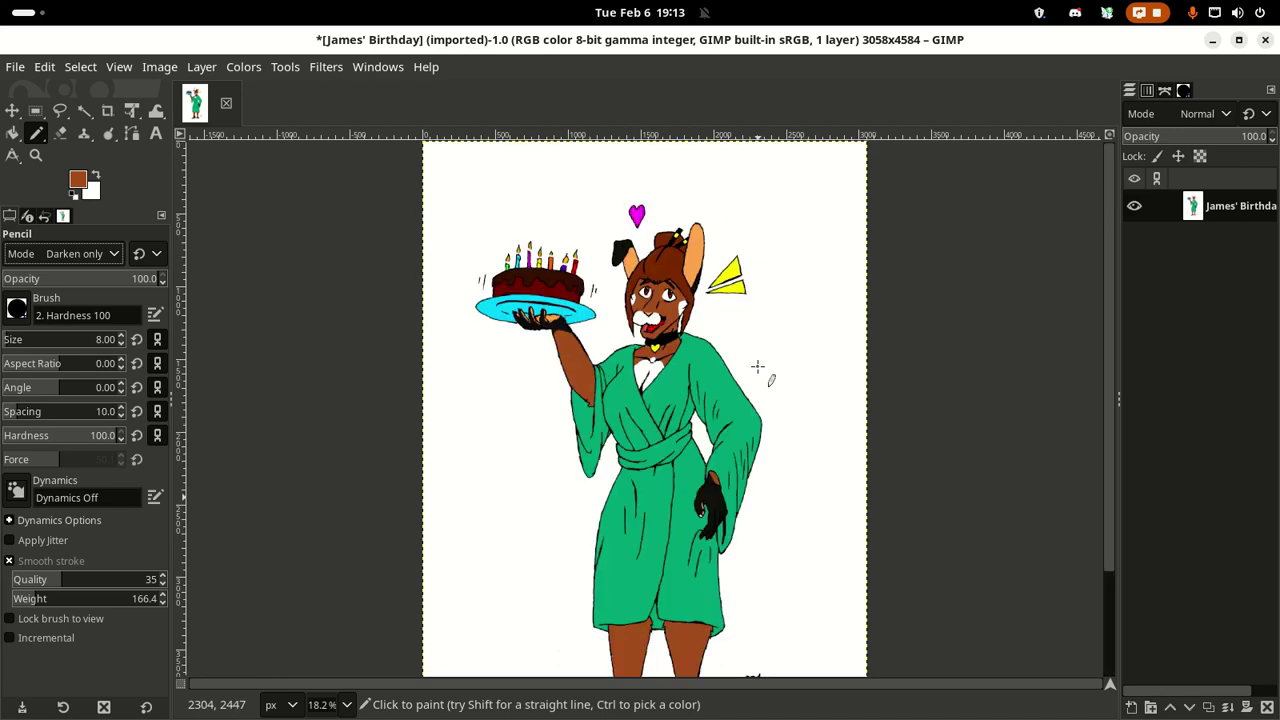
scroll(757, 366, "down", 3)
scroll(760, 371, "up", 3)
scroll(760, 345, "down", 3)
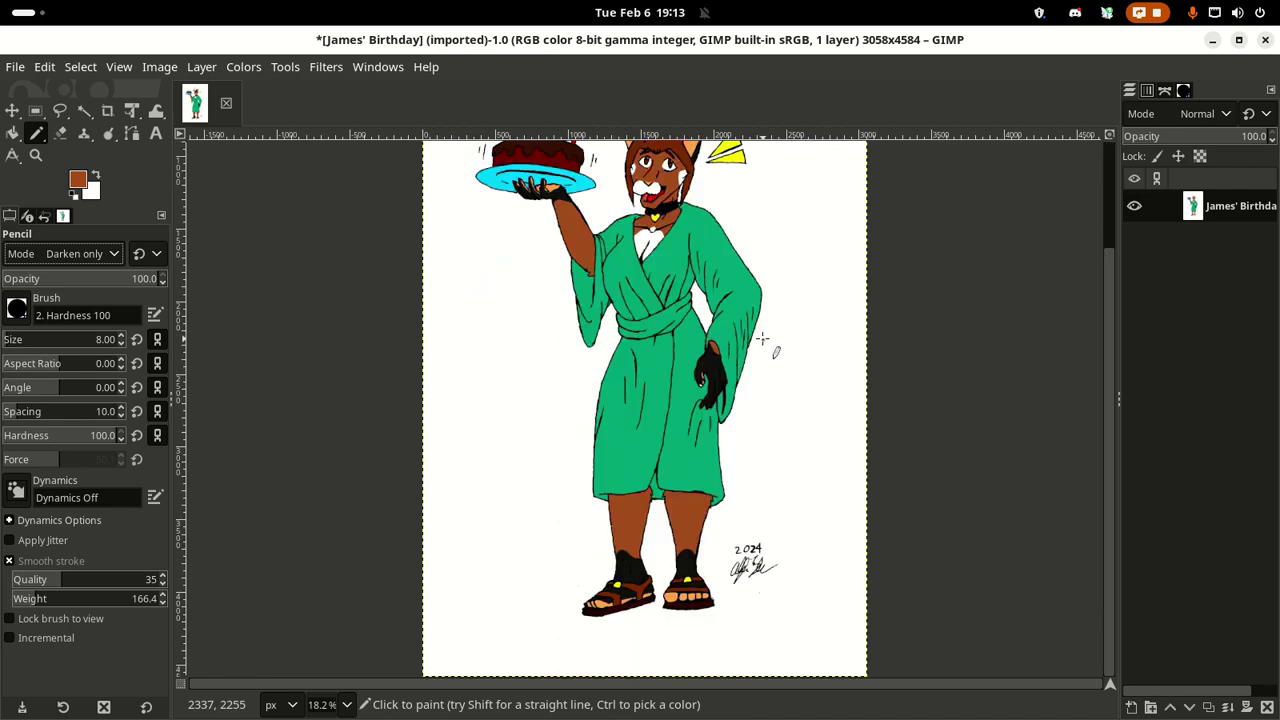
scroll(762, 334, "up", 2)
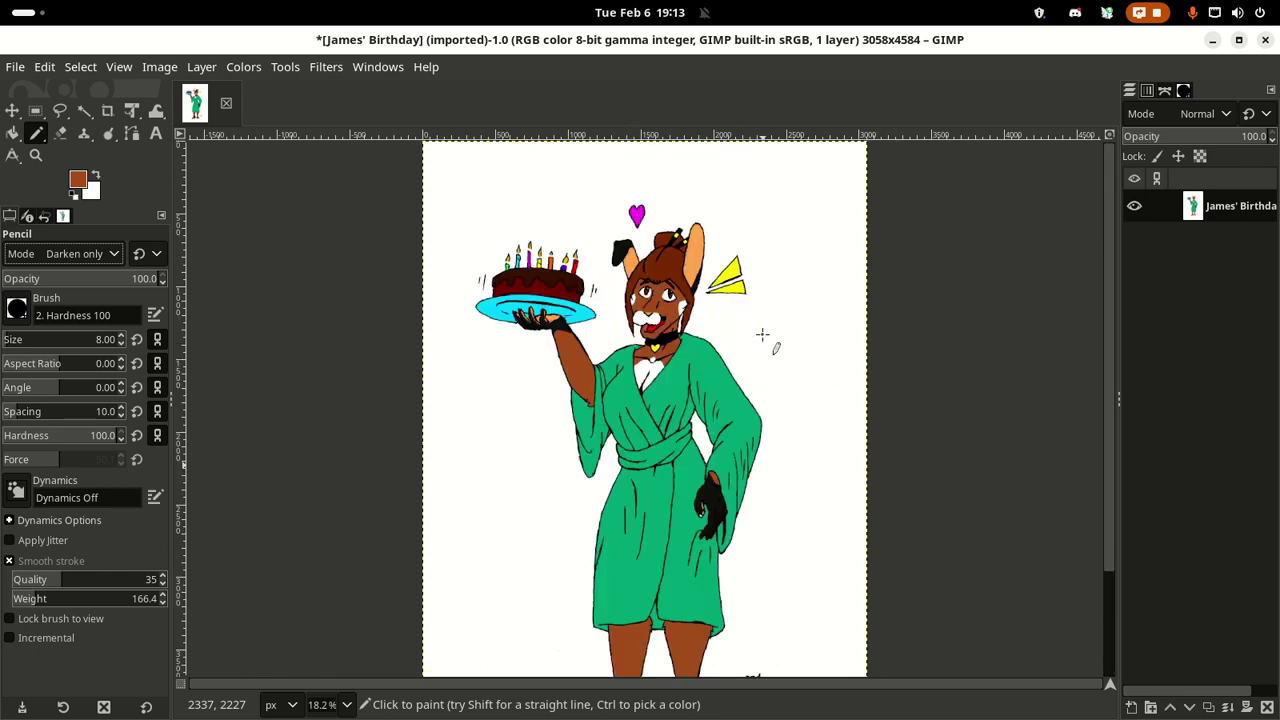
scroll(762, 334, "down", 3)
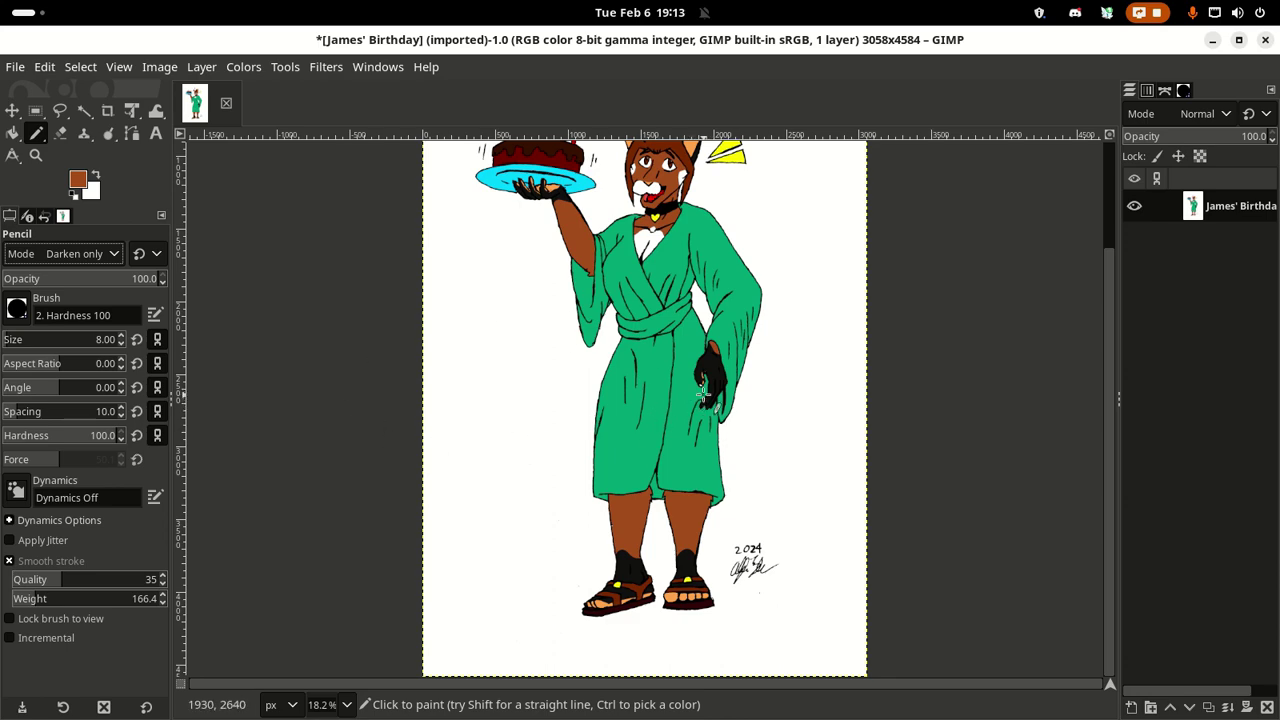
Step: Set the foreground colour to dark grey 202020 and pencil over the white gap at the lowered hand's fingertip
scroll(703, 395, "up", 3)
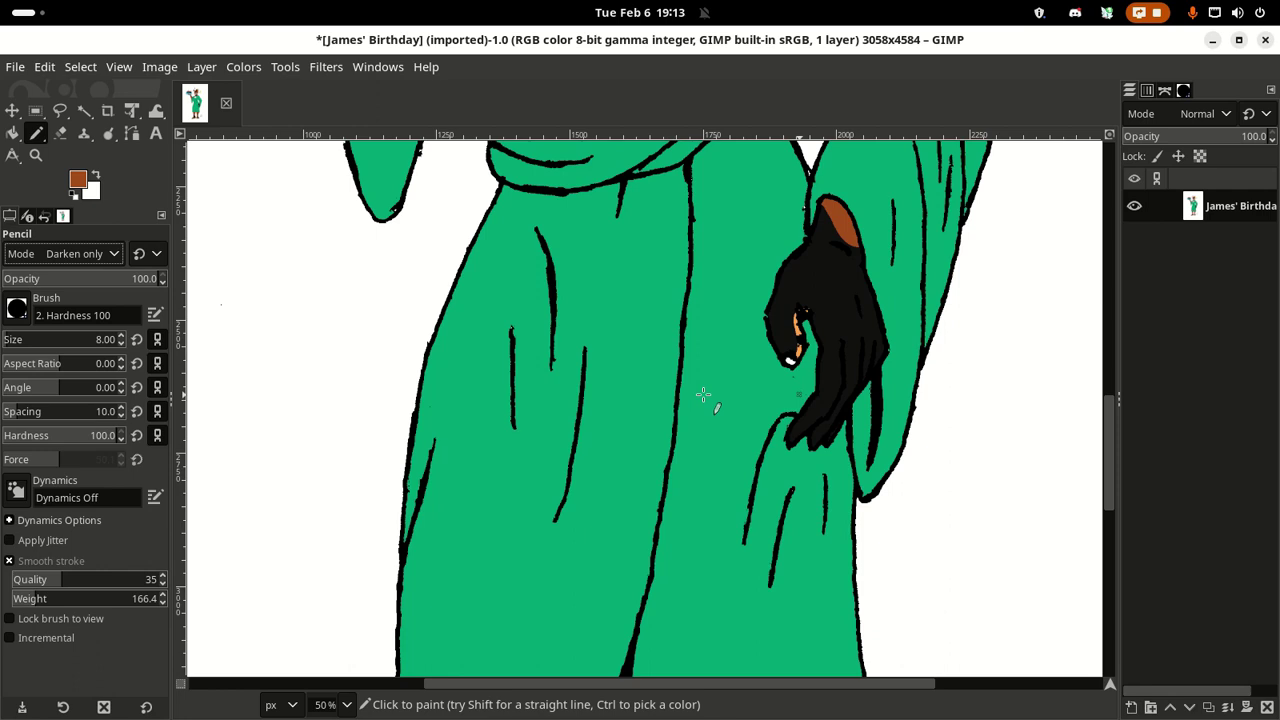
left_click(72, 195)
left_click(78, 180)
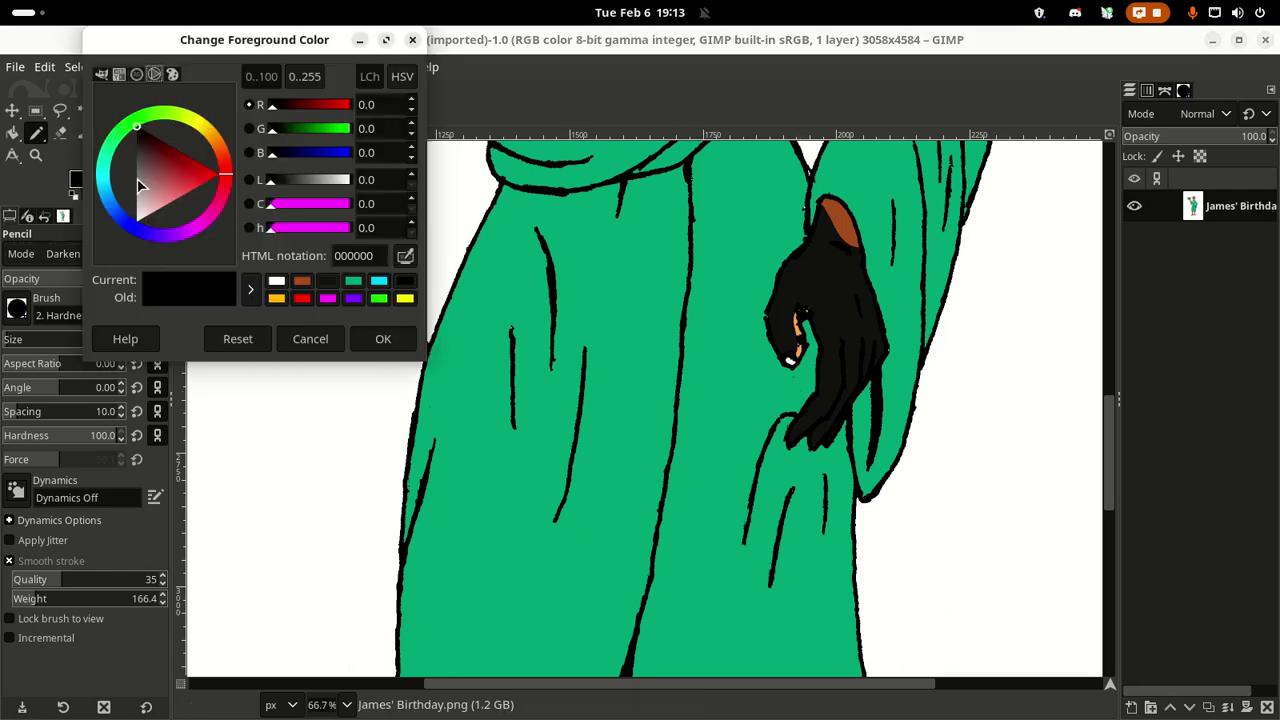
left_click(327, 281)
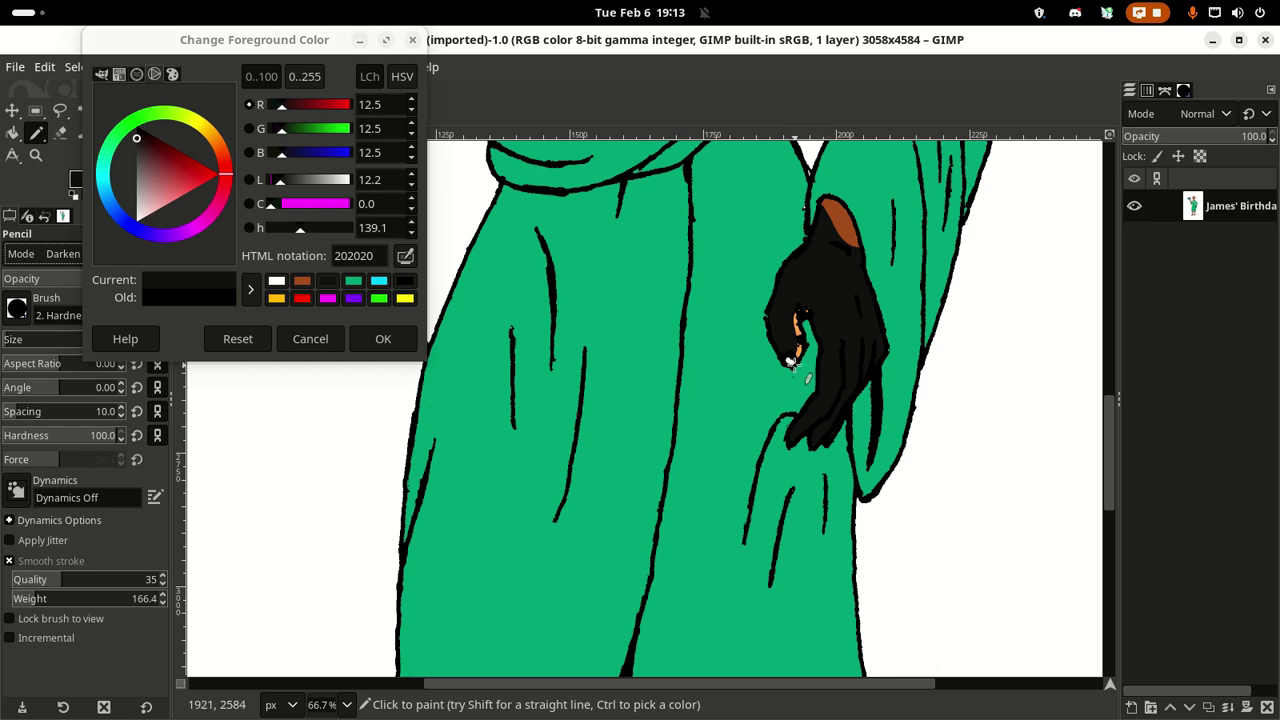
left_click(786, 346)
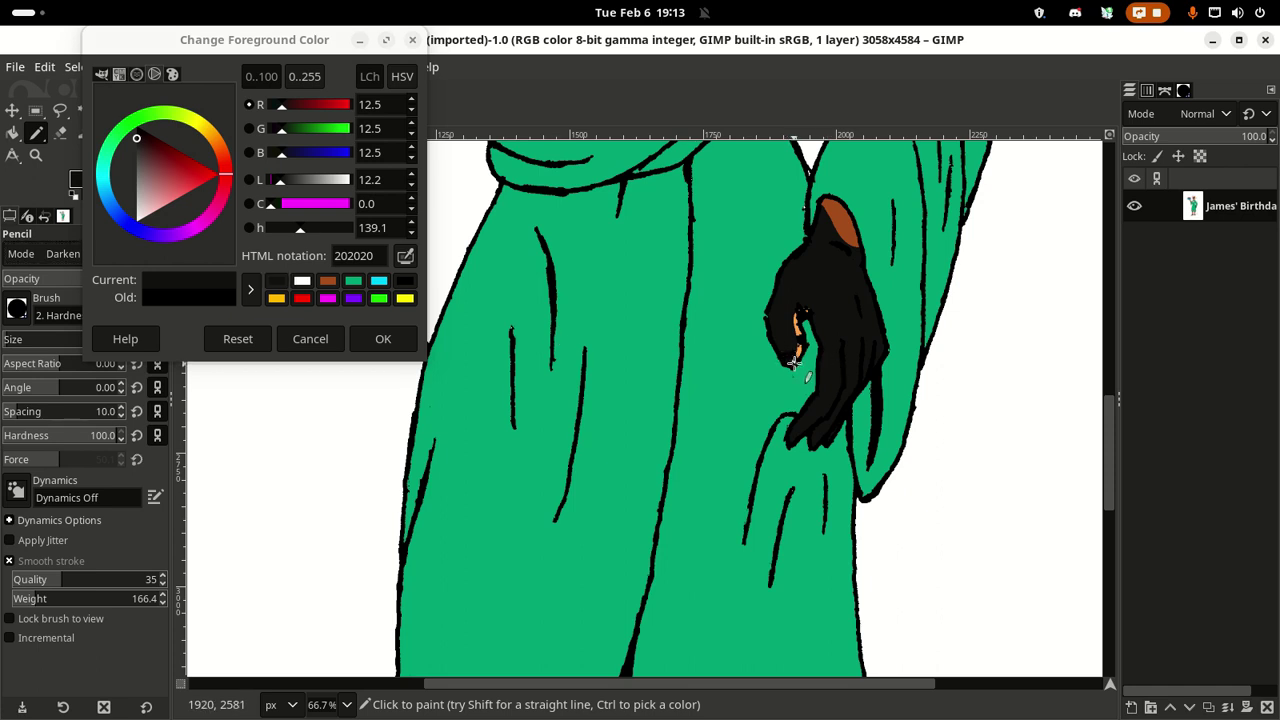
left_click(383, 338)
Step: Check the face, chest, arms, robe and legs for remaining uncoloured spots, up close and at full-figure view
scroll(640, 445, "up", 5)
scroll(634, 440, "up", 10)
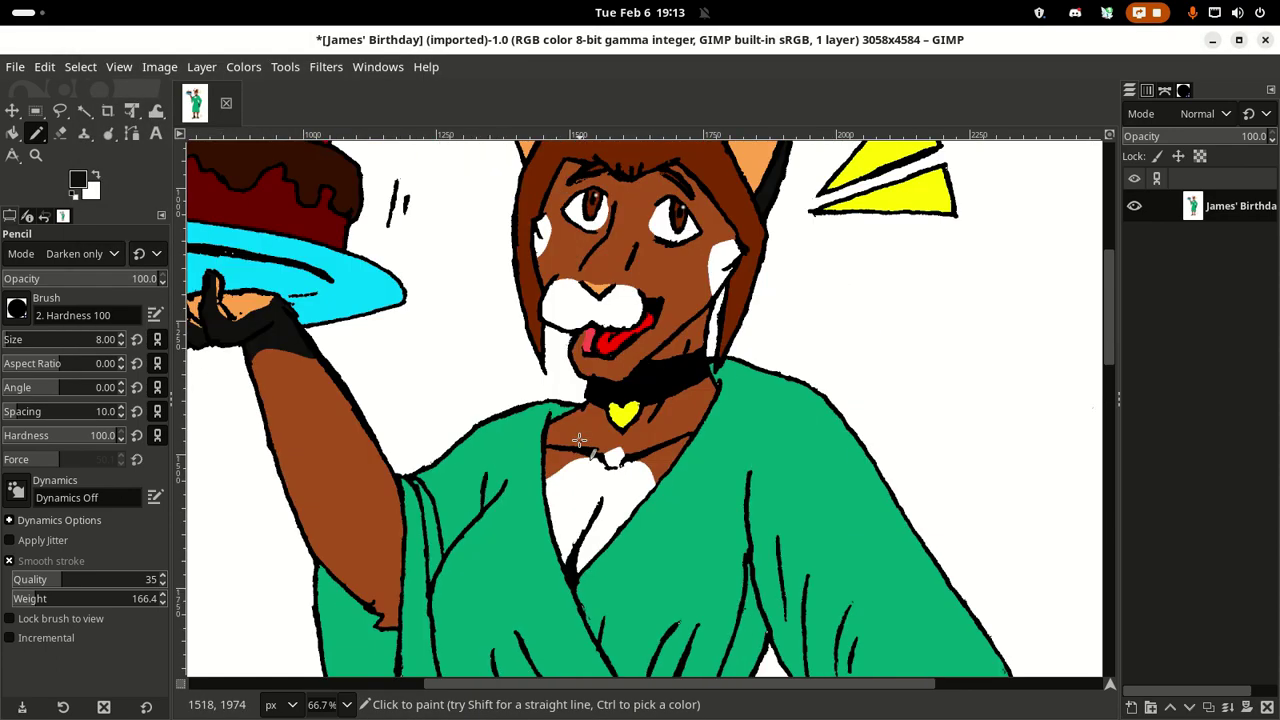
scroll(590, 435, "down", 2)
scroll(577, 430, "down", 4)
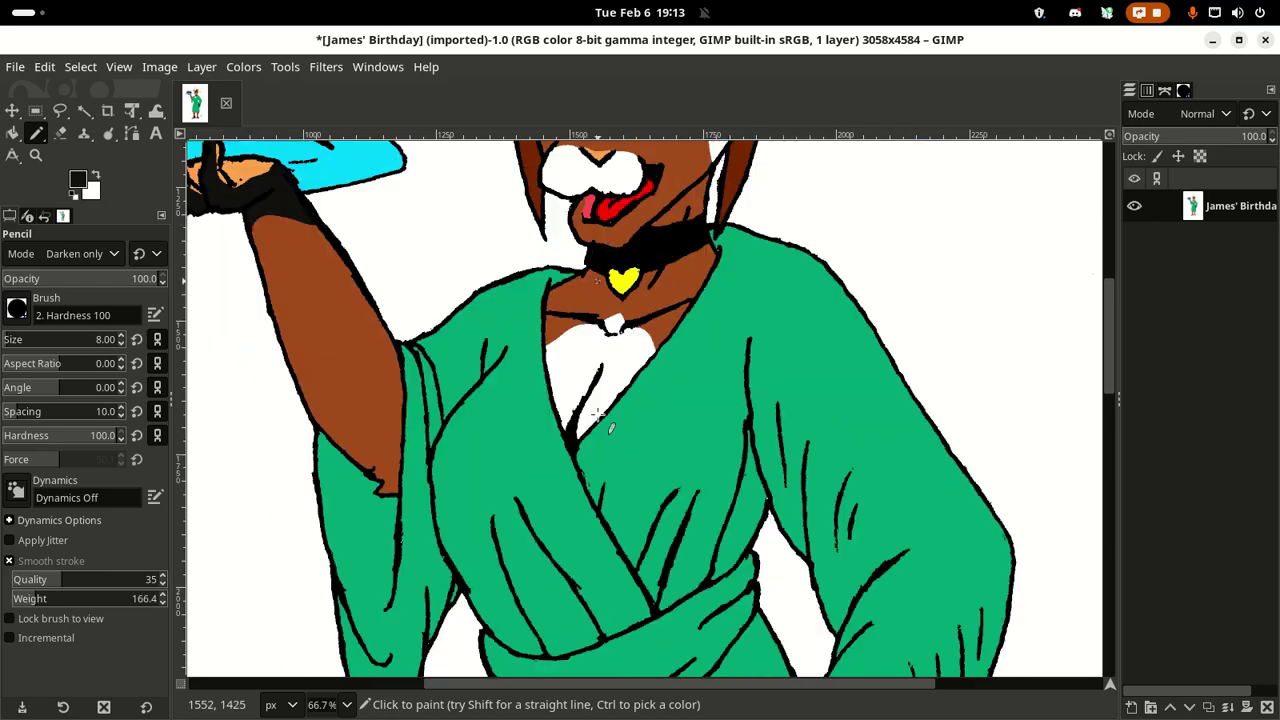
scroll(597, 413, "up", 2)
scroll(600, 420, "down", 20)
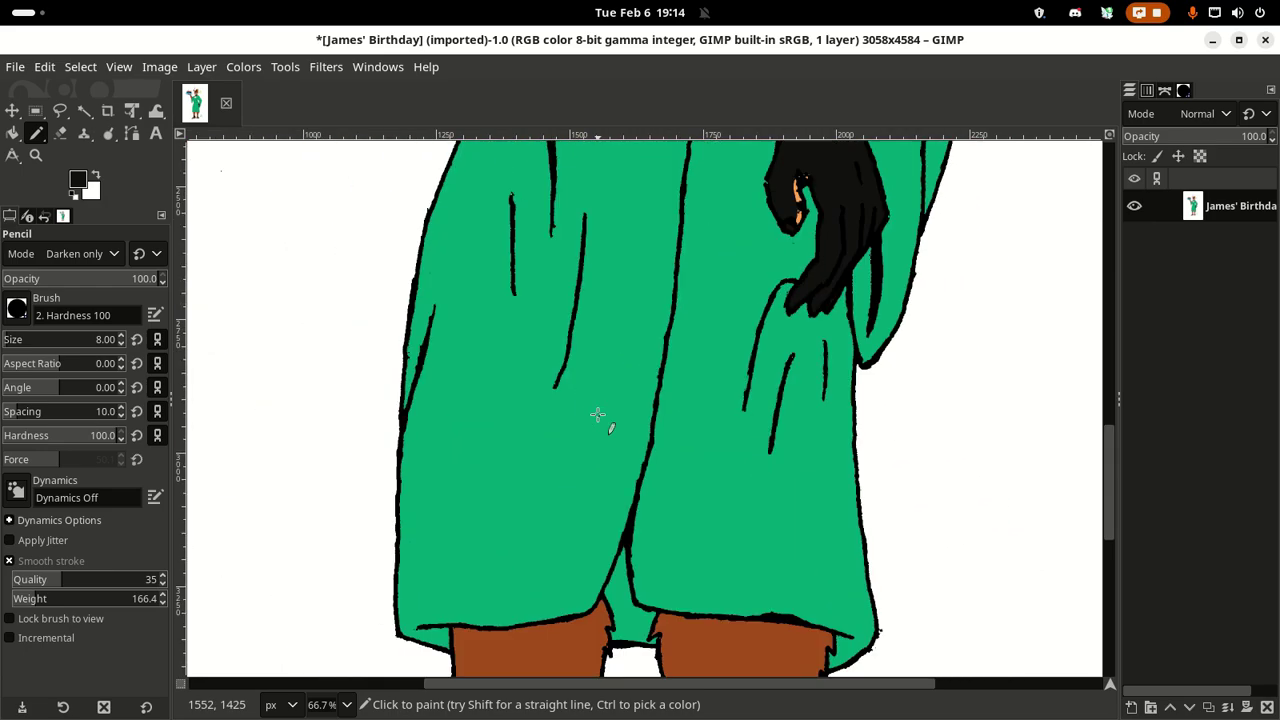
scroll(571, 423, "up", 12)
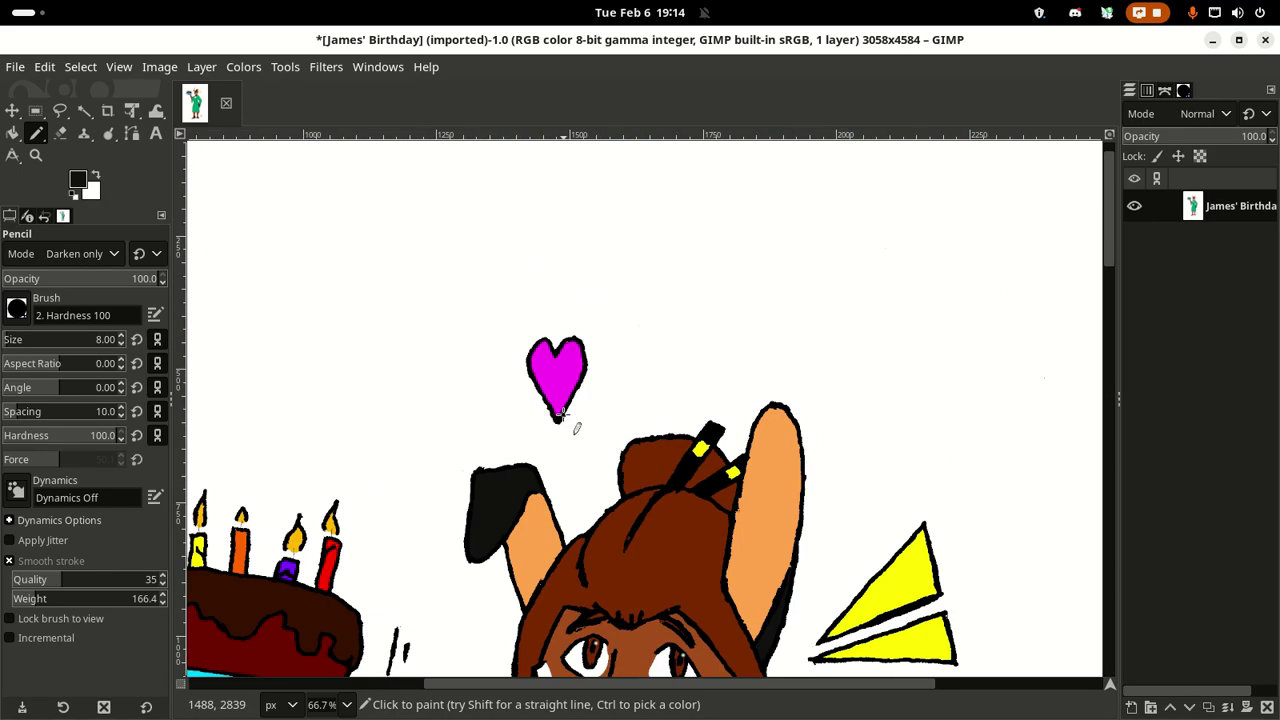
scroll(571, 423, "down", 4)
scroll(563, 413, "up", 2)
scroll(563, 413, "down", 5)
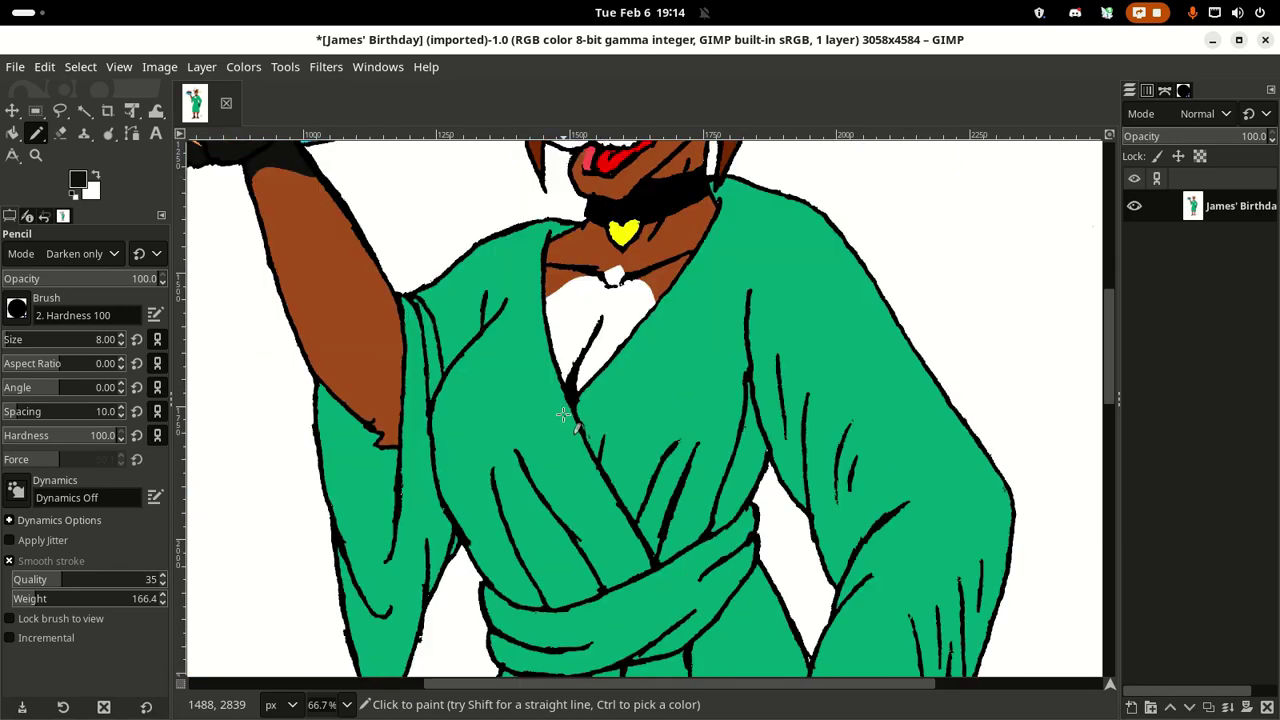
scroll(563, 413, "up", 2)
scroll(563, 413, "down", 2)
scroll(563, 413, "down", 2)
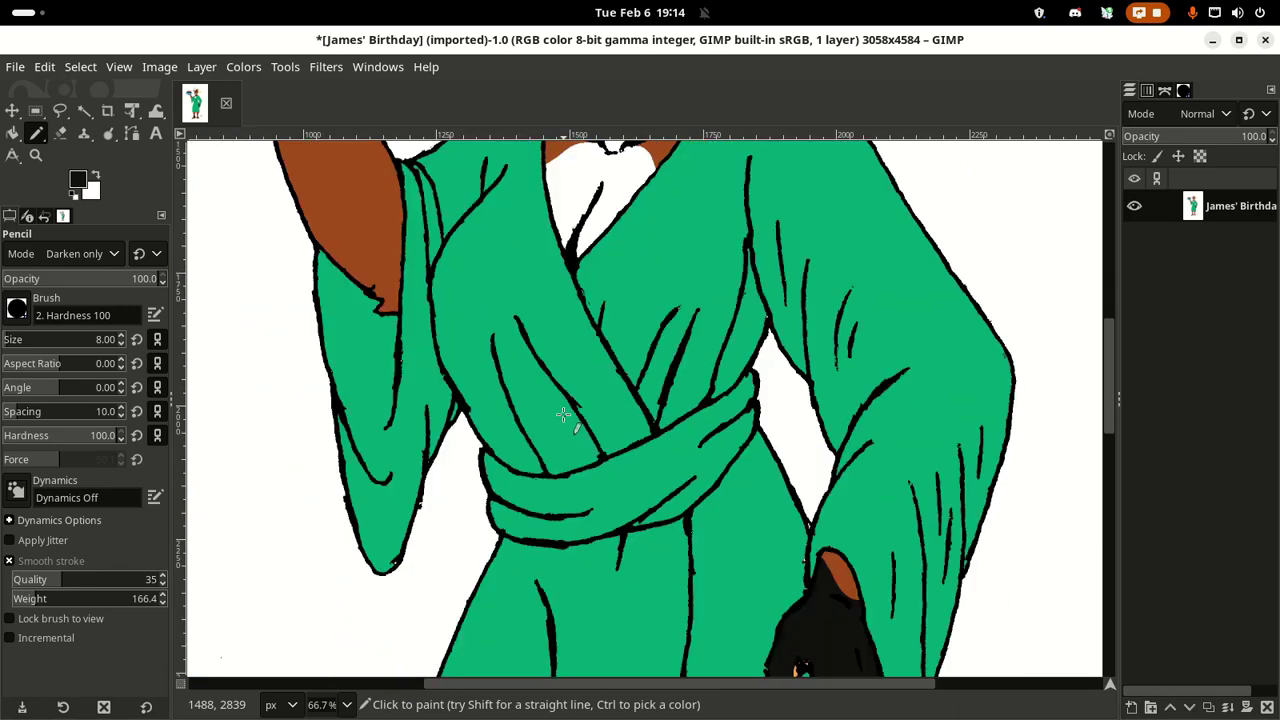
scroll(563, 413, "down", 4)
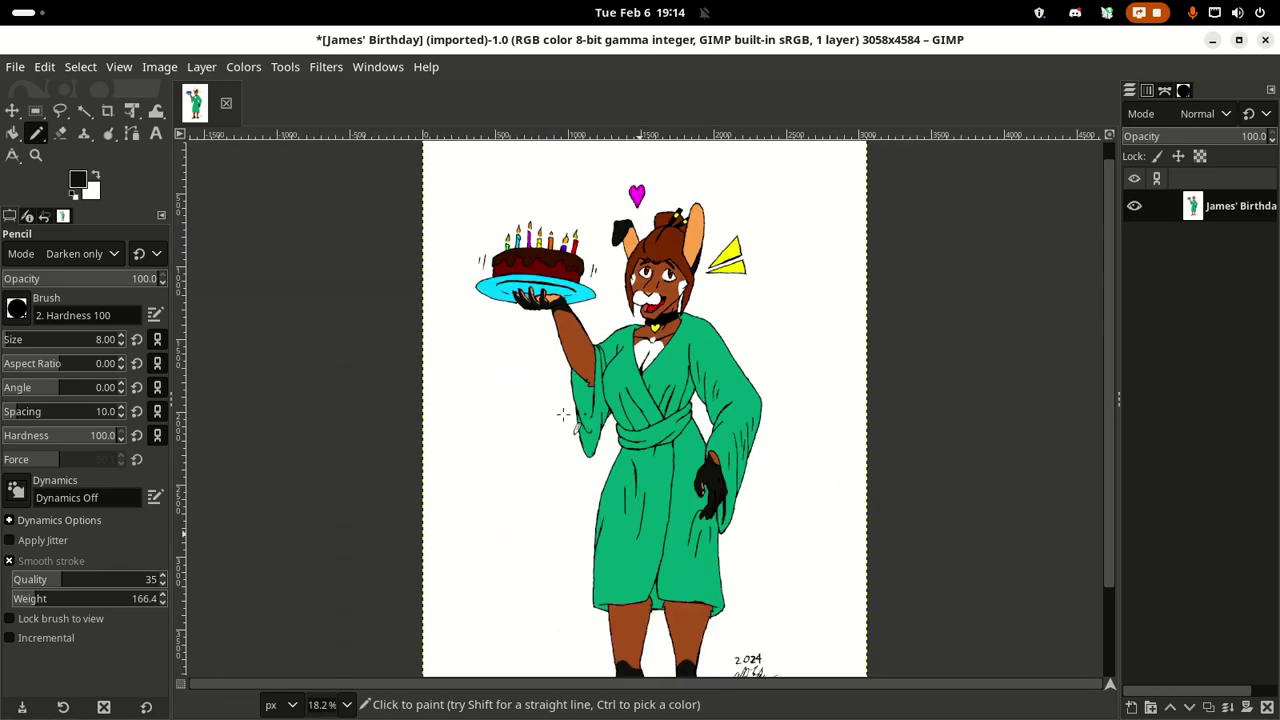
scroll(600, 410, "up", 1)
scroll(615, 412, "down", 2)
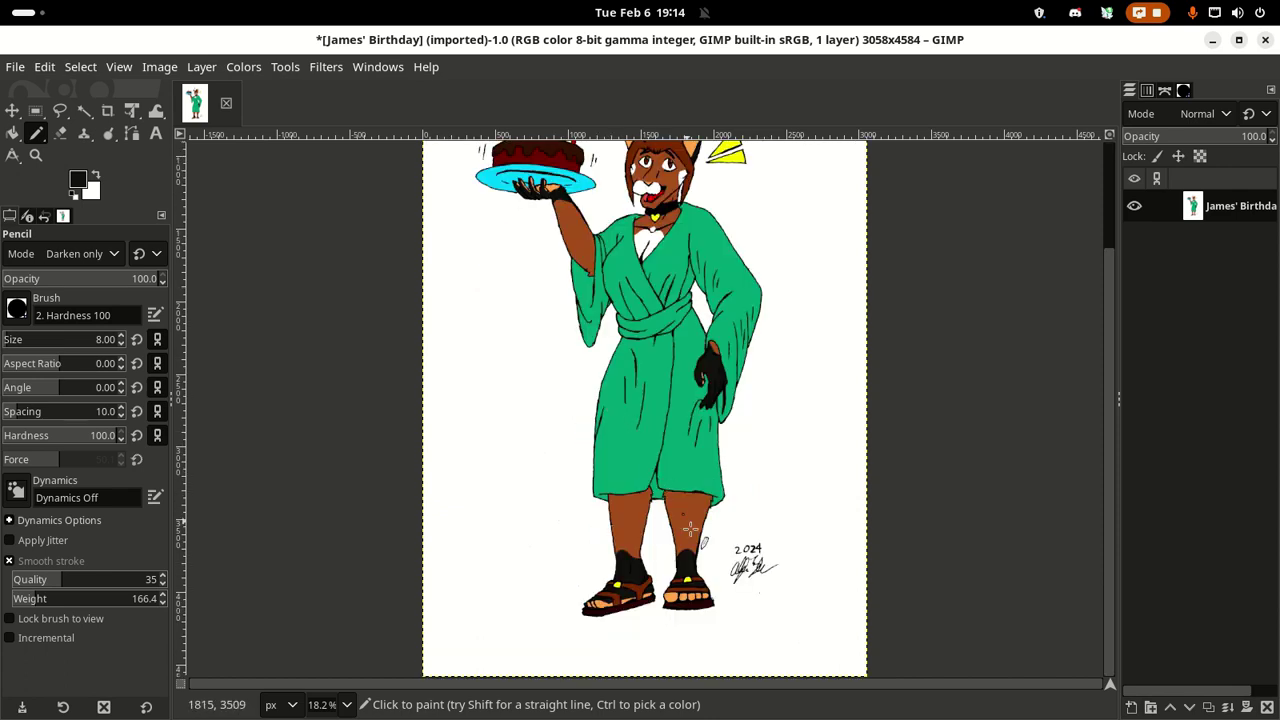
scroll(715, 597, "up", 2)
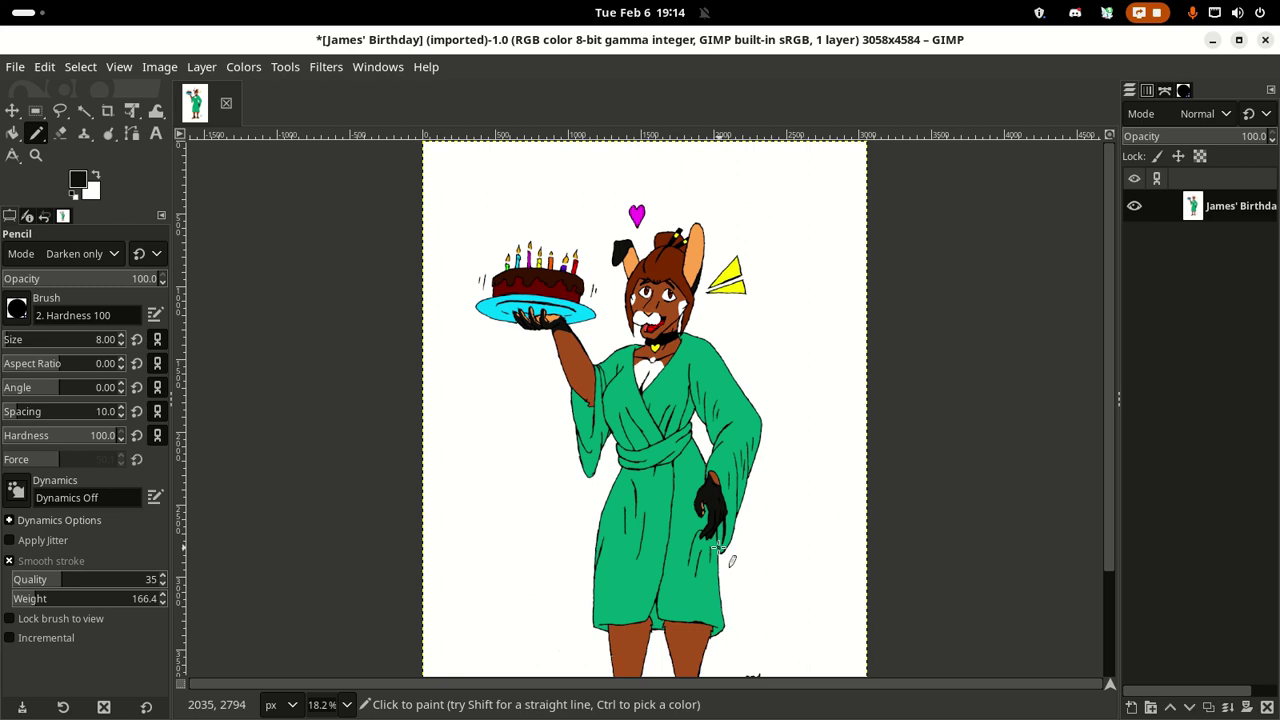
scroll(718, 548, "down", 2)
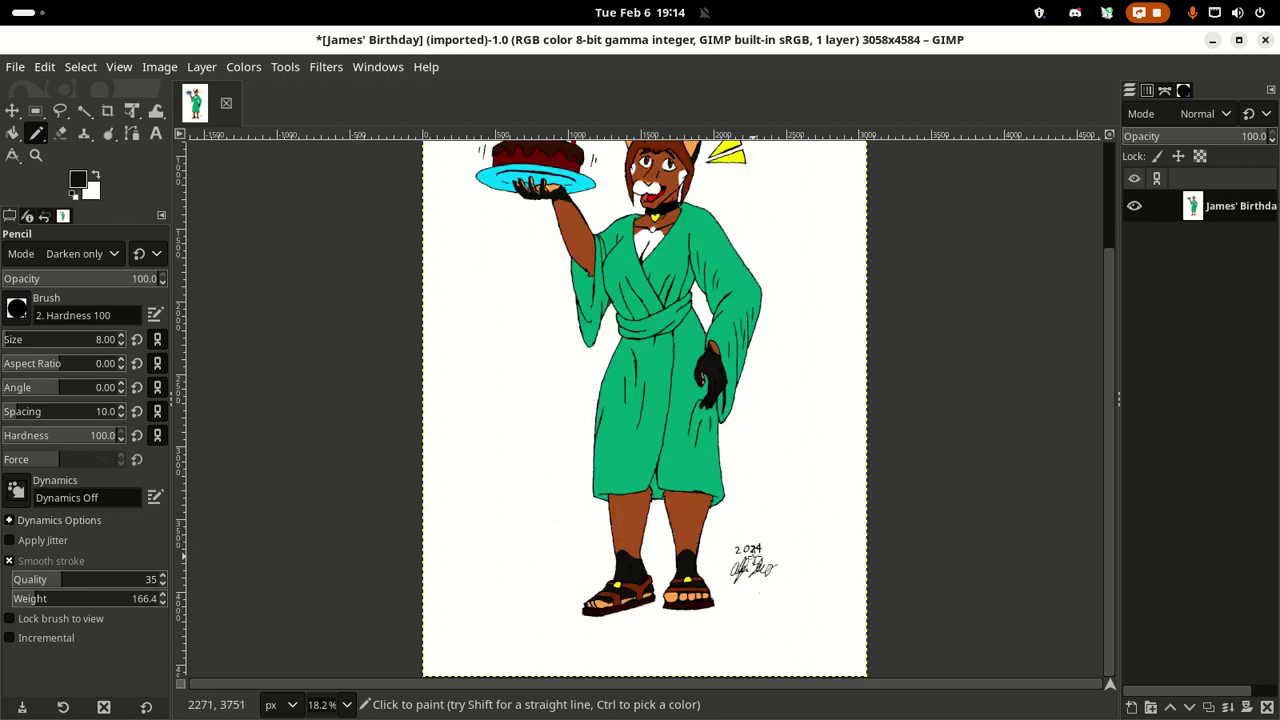
Step: Set the foreground colour to the robe's green, 00ad83
key("shift+2")
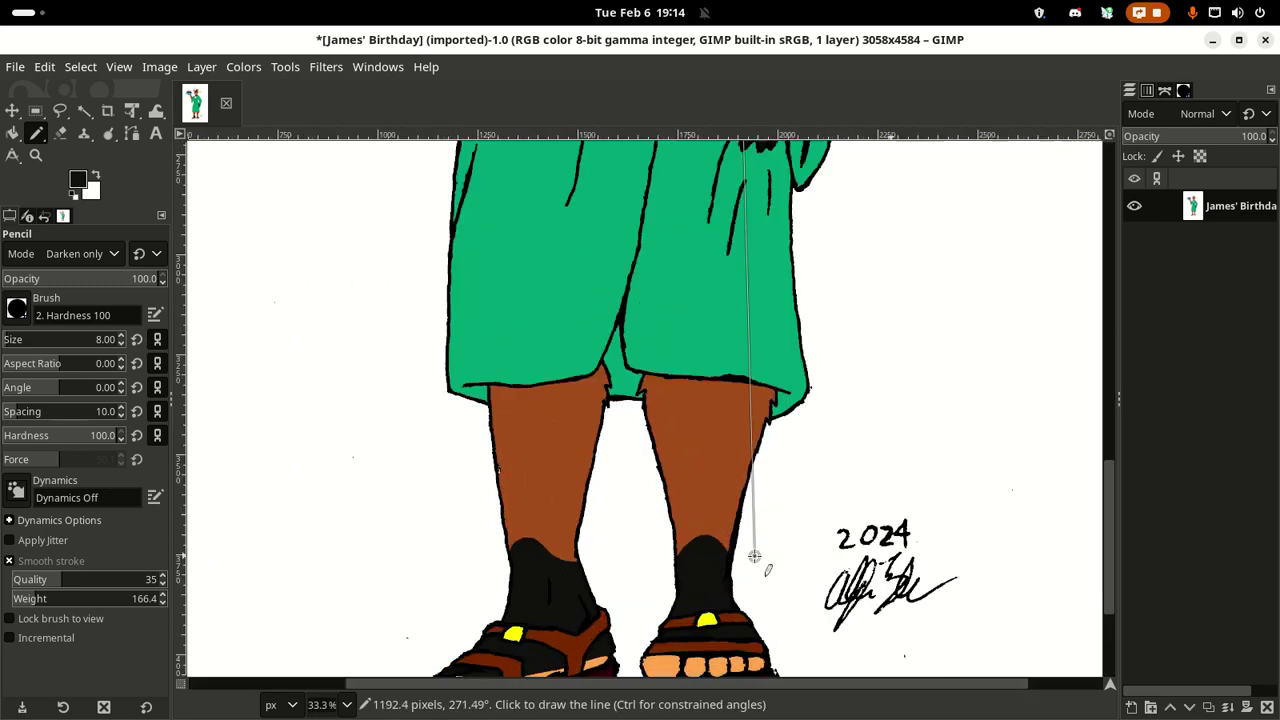
key("plus")
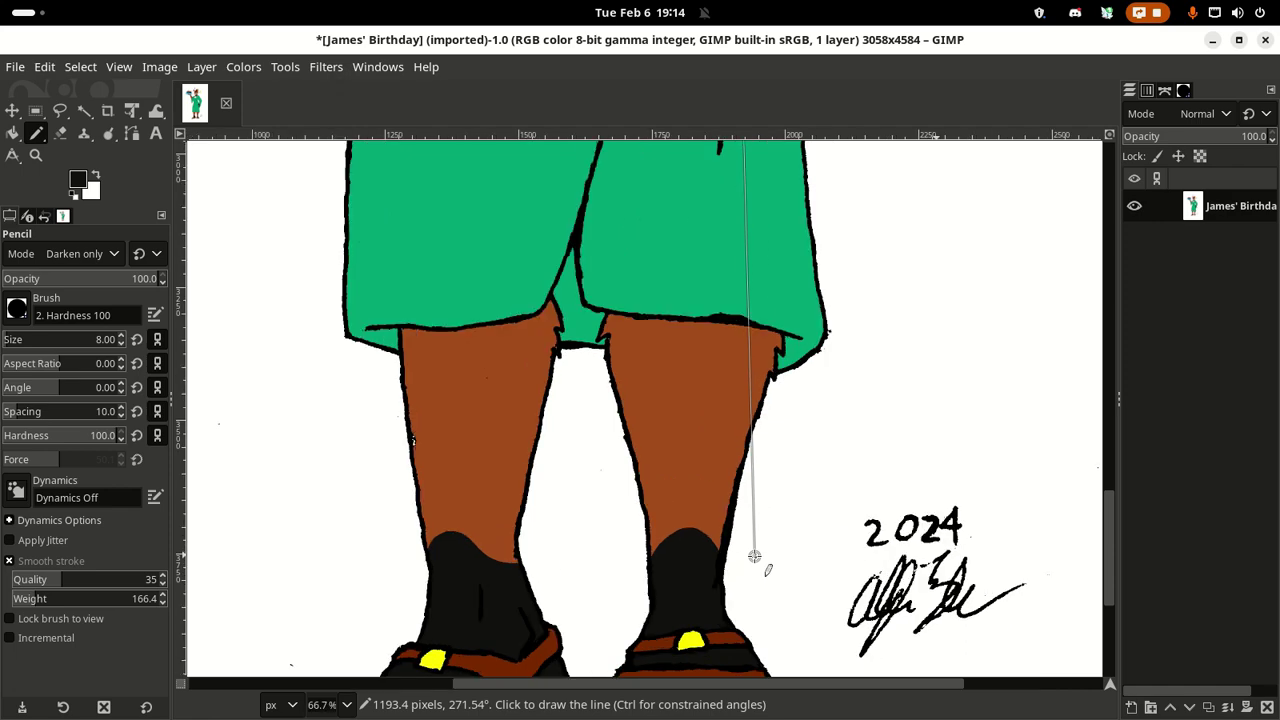
scroll(760, 558, "right", 6)
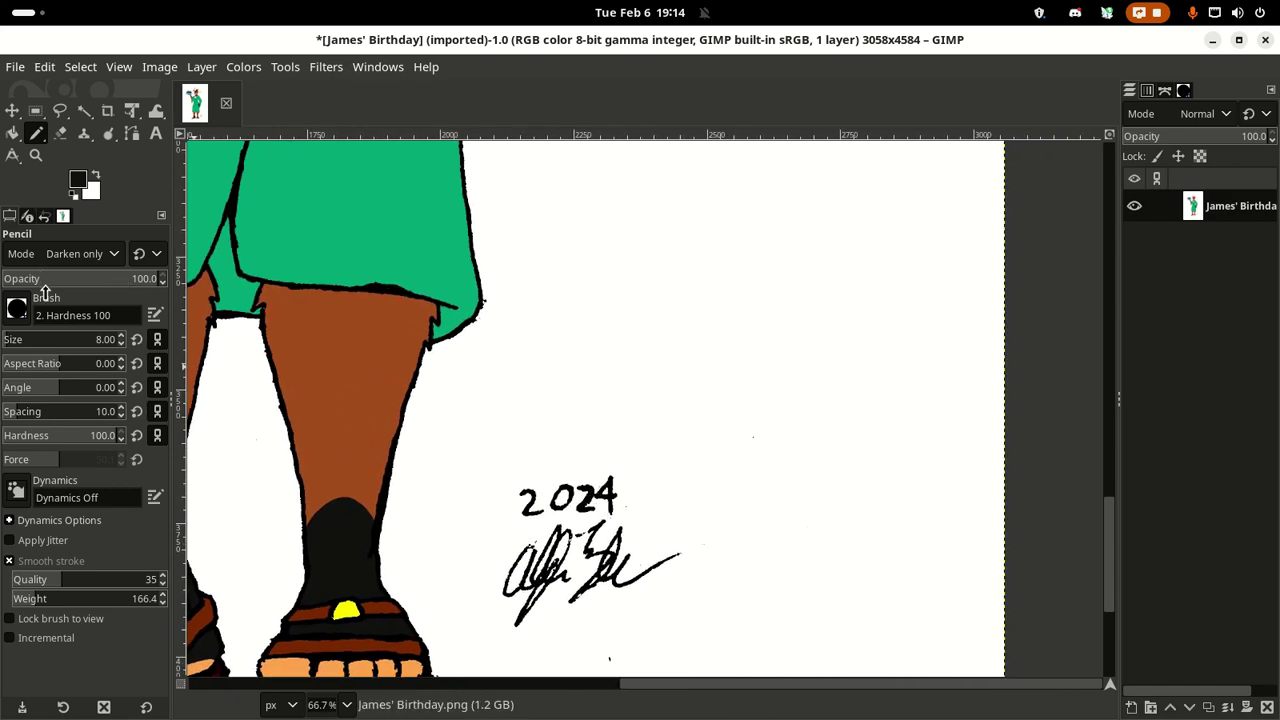
scroll(361, 341, "up", 8)
scroll(291, 354, "down", 6)
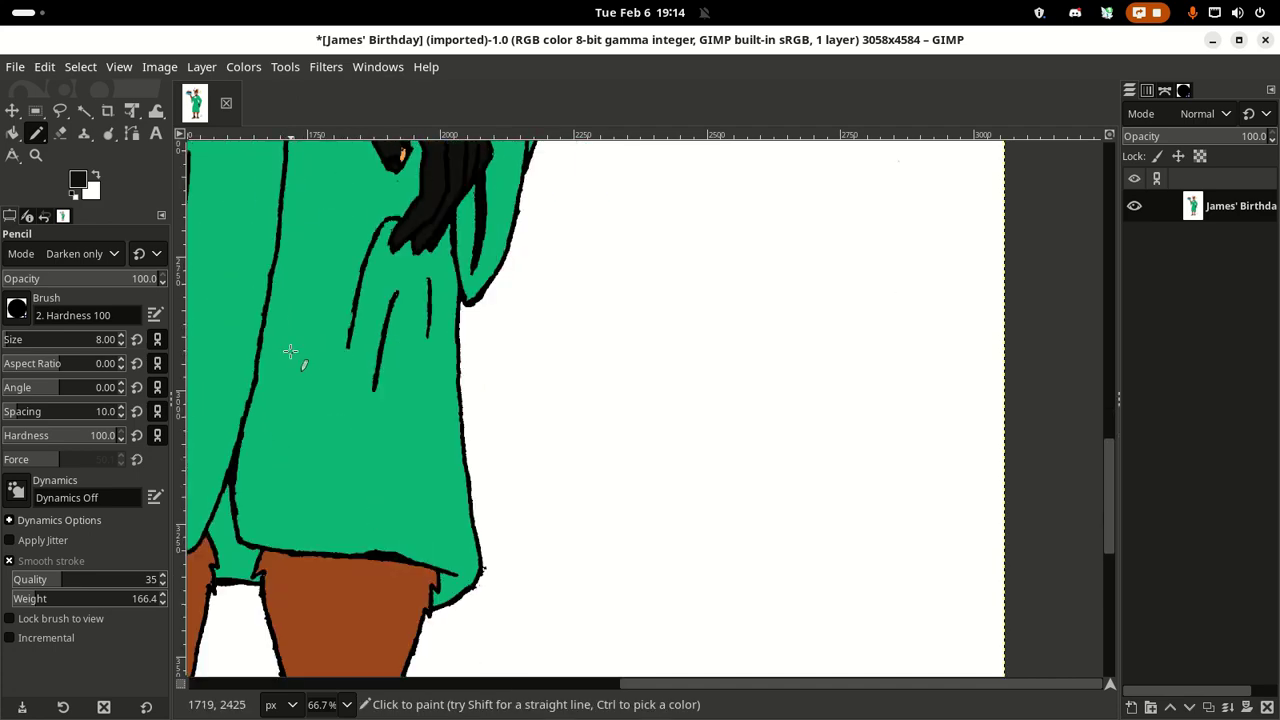
left_click(82, 183)
left_click(352, 283)
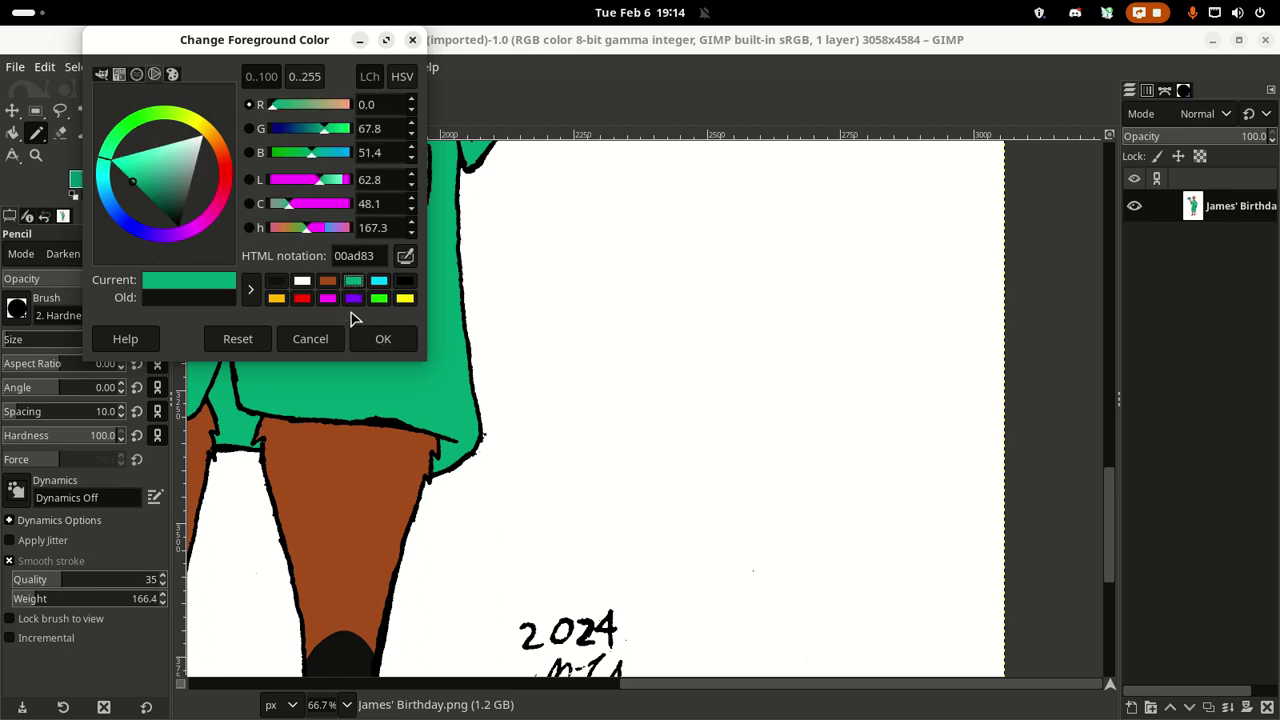
left_click(377, 338)
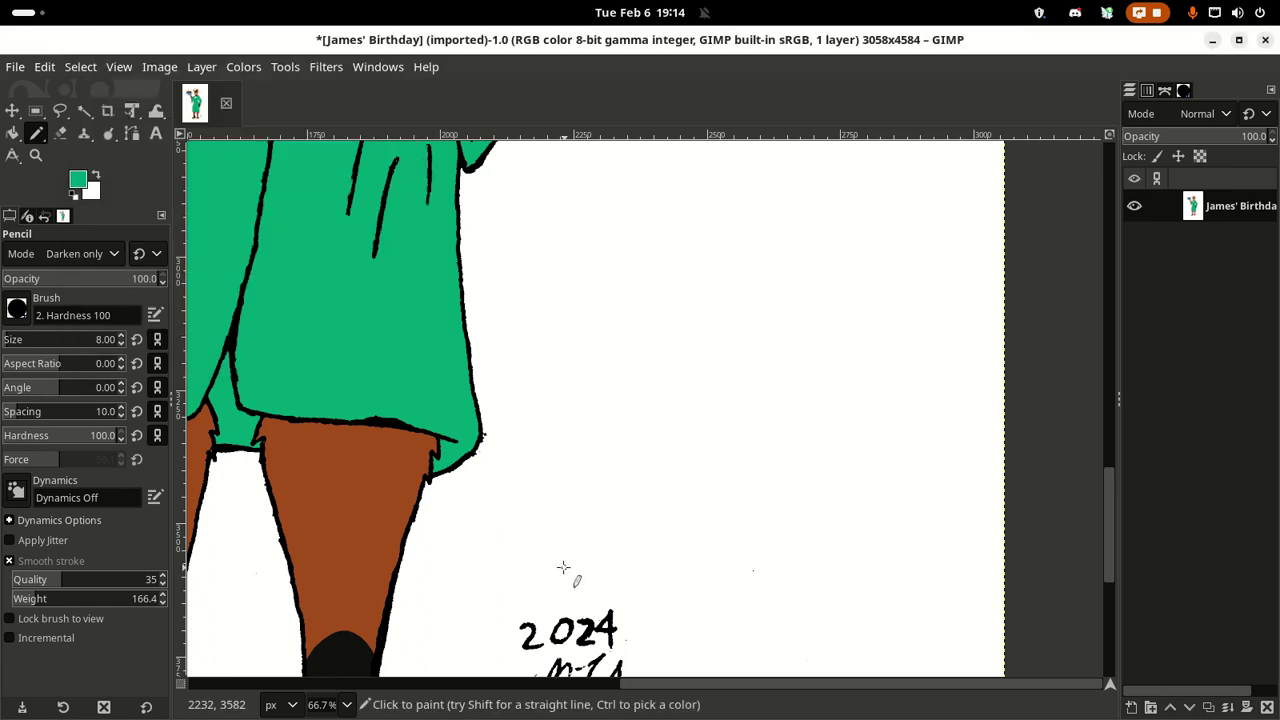
Step: Set the pencil size to 27 and paint a green band across the handwritten 2024, with a green dot after it
left_click(30, 342)
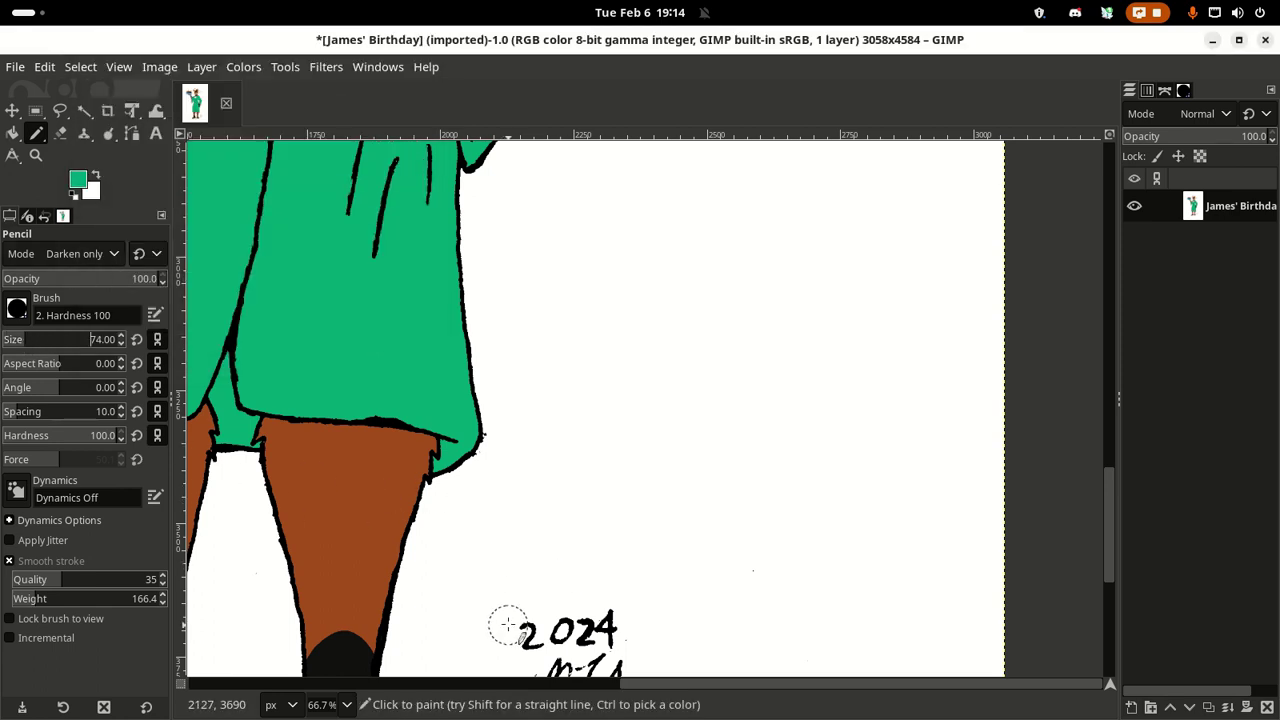
left_click(10, 343)
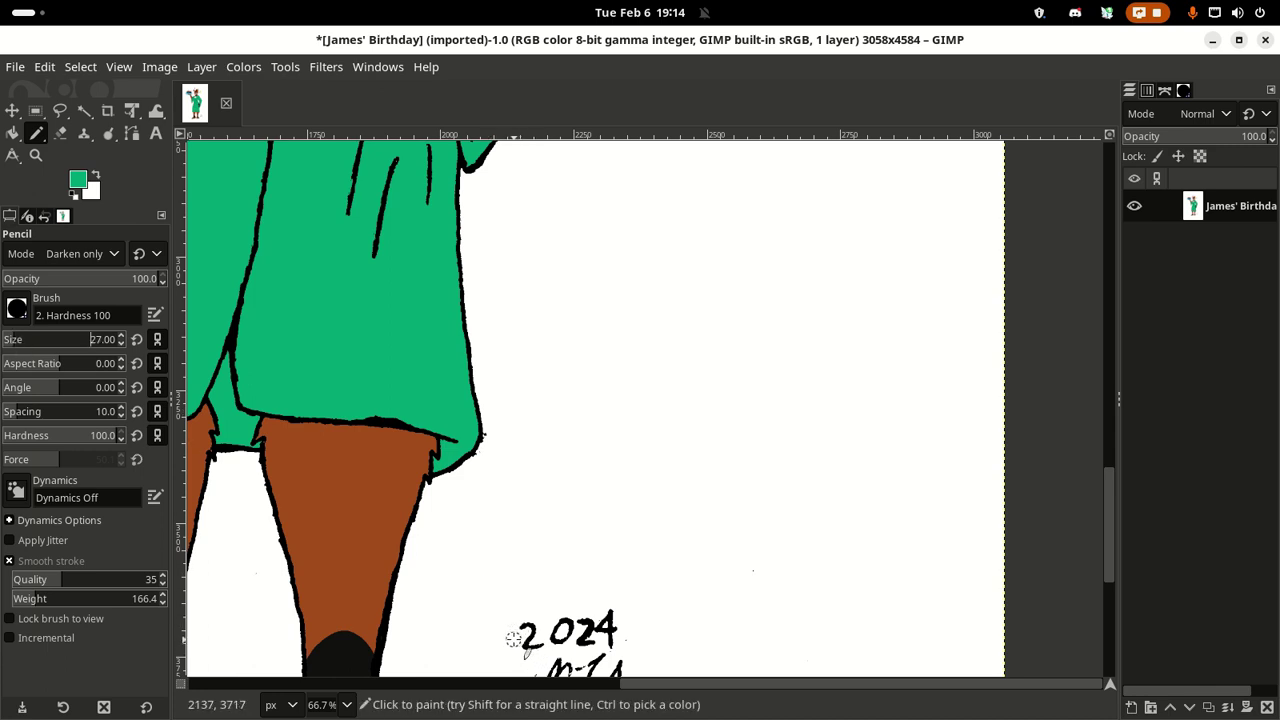
left_click_drag(513, 638, 636, 629)
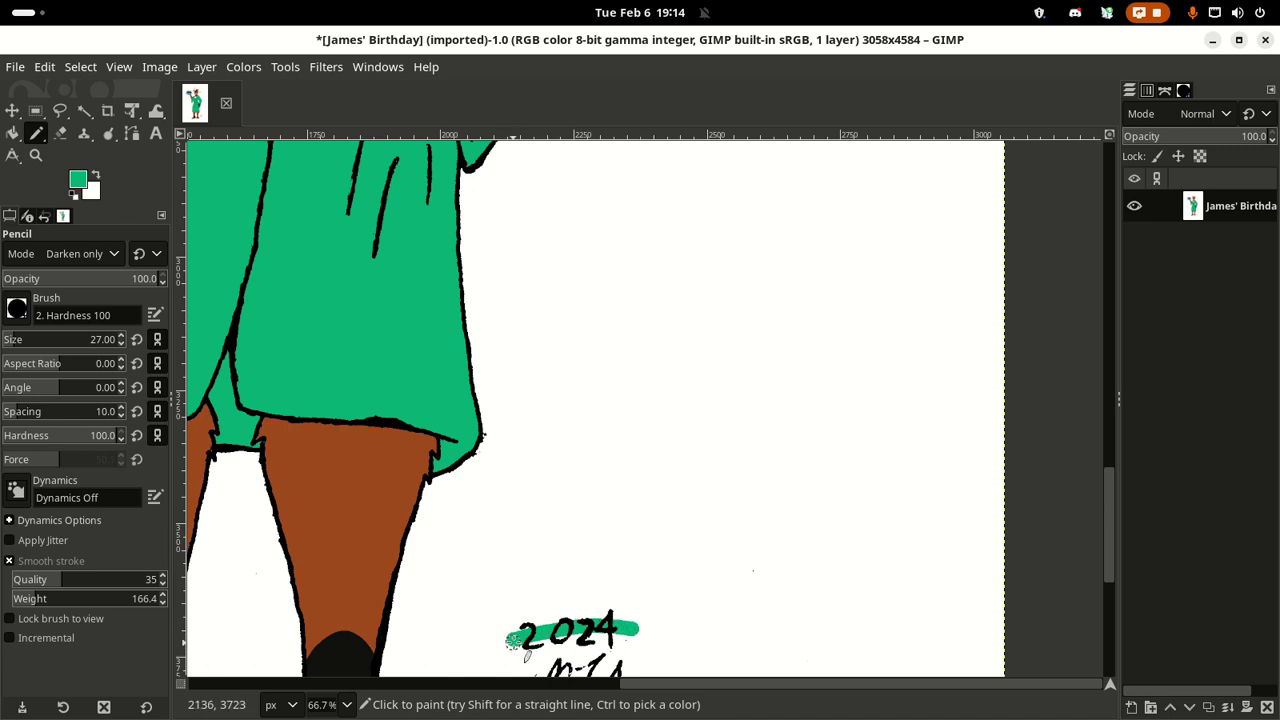
left_click_drag(513, 638, 616, 632)
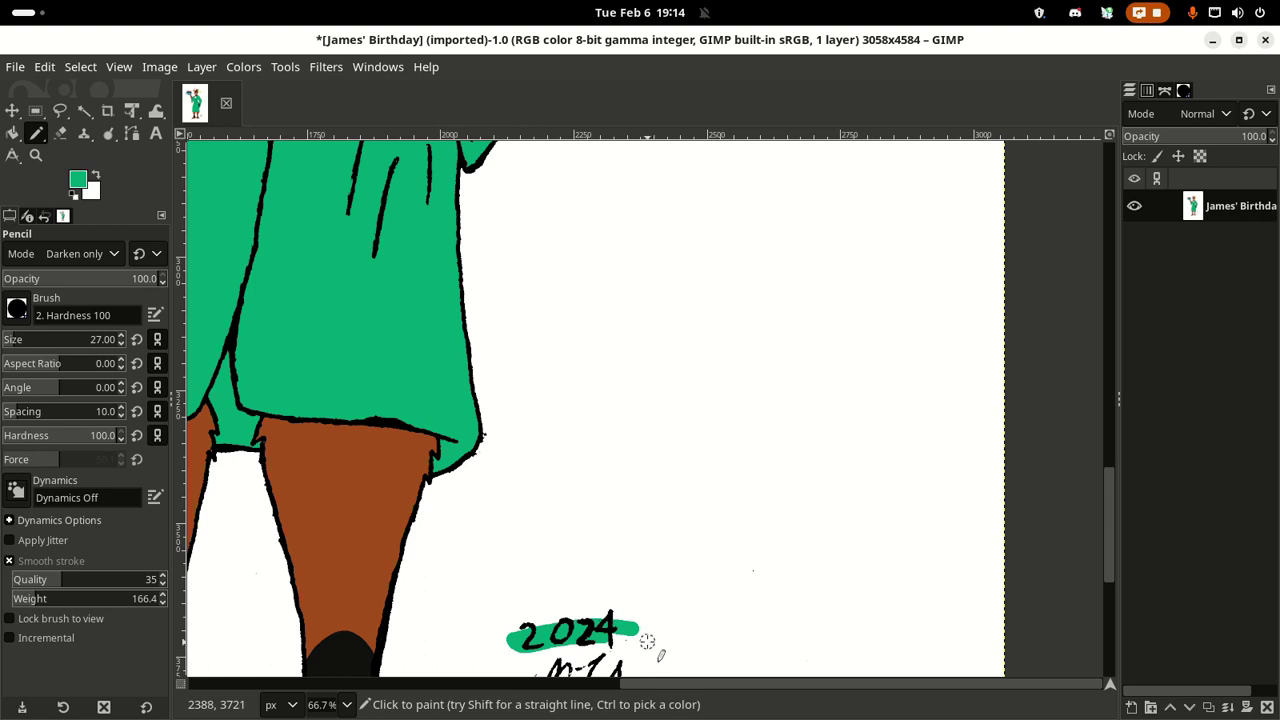
left_click(650, 641)
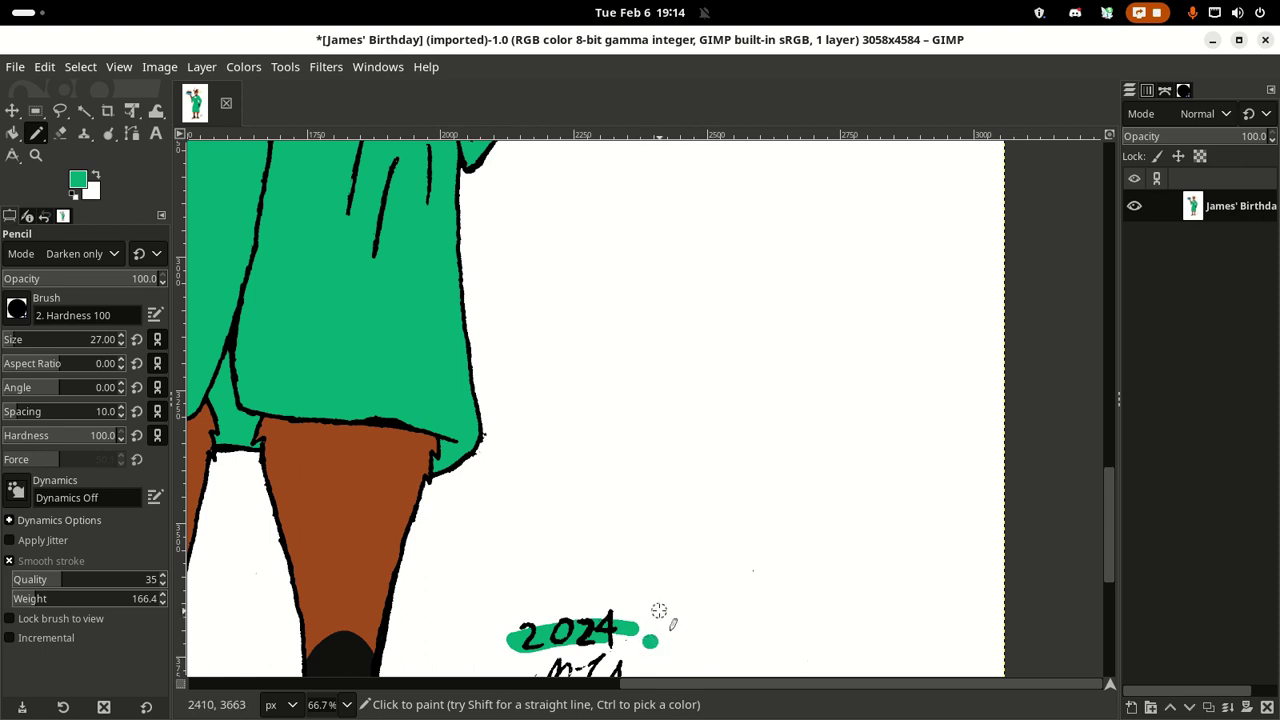
Step: Trim the green band's end before 2024 with white in Lighten only mode, and restore Darken only with the green foreground
scroll(659, 610, "down", 3)
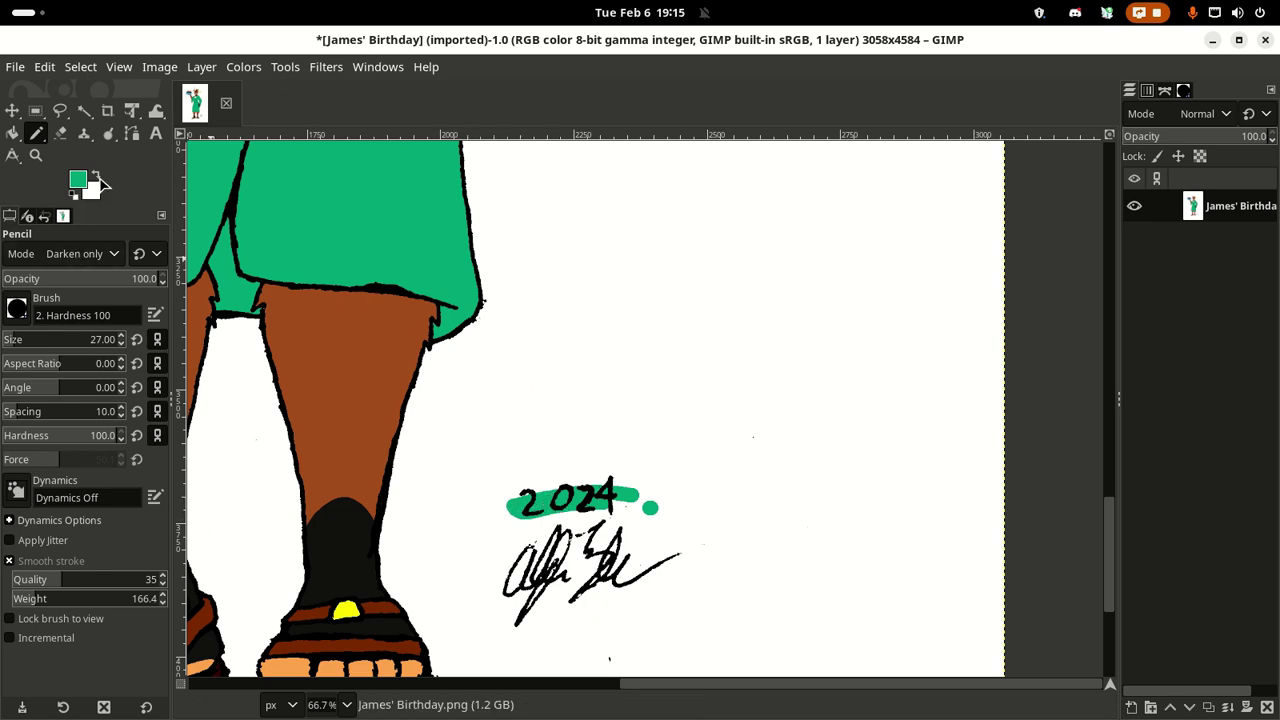
left_click(96, 253)
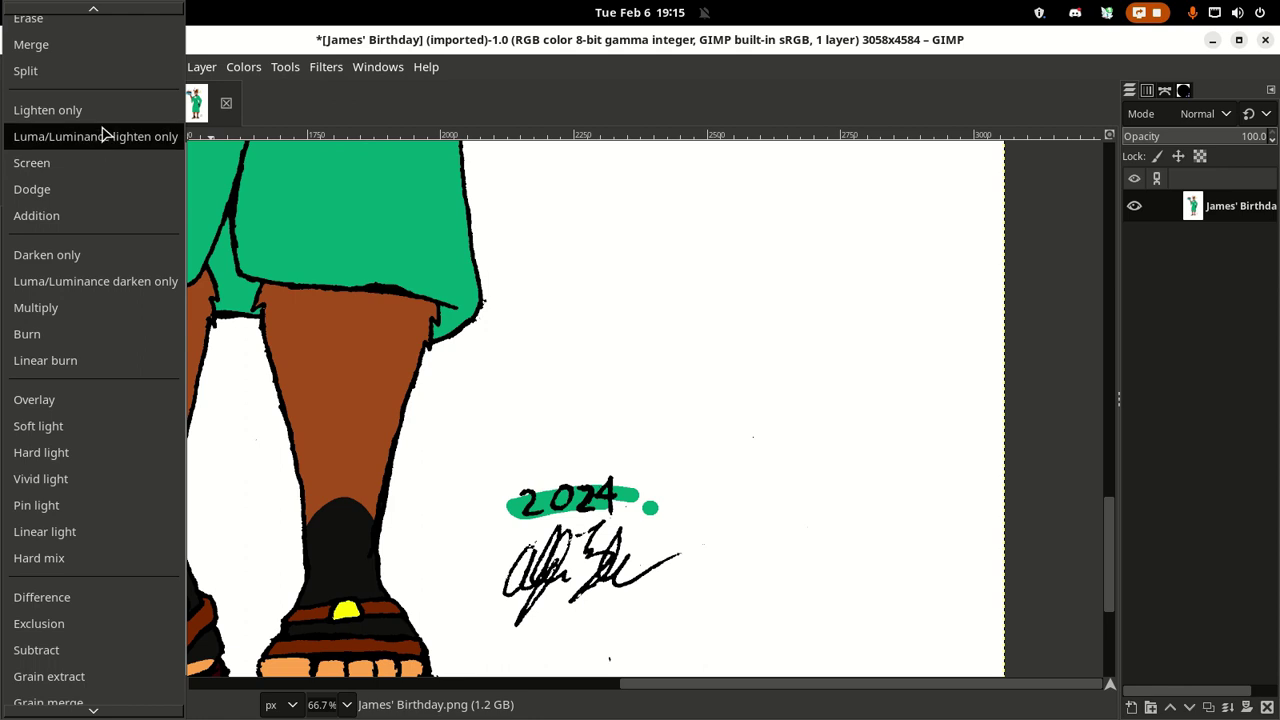
left_click(50, 110)
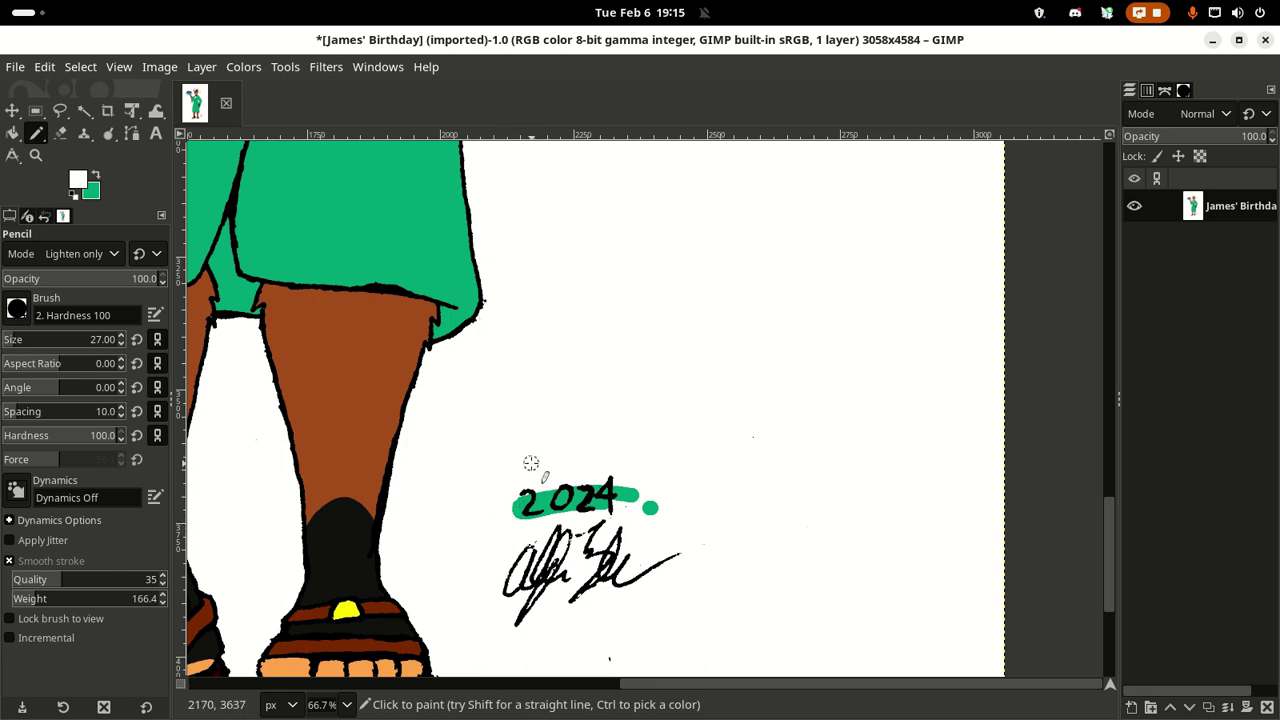
left_click(72, 255)
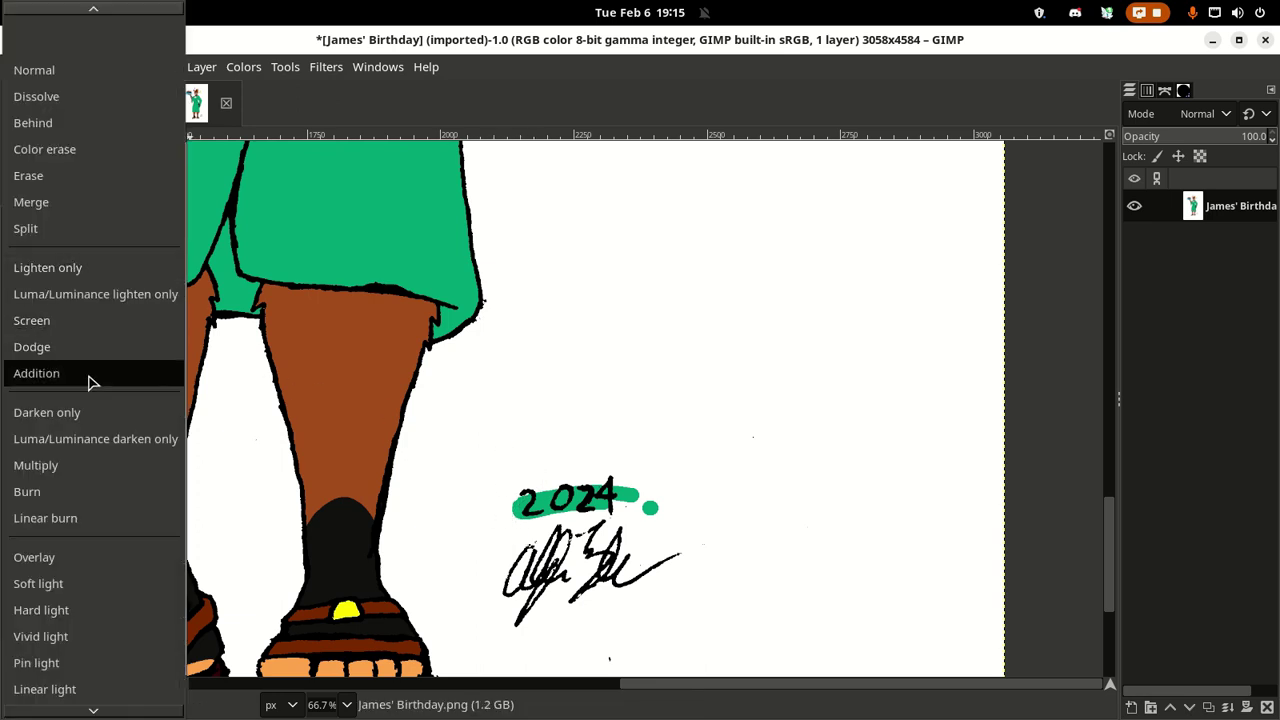
left_click(85, 412)
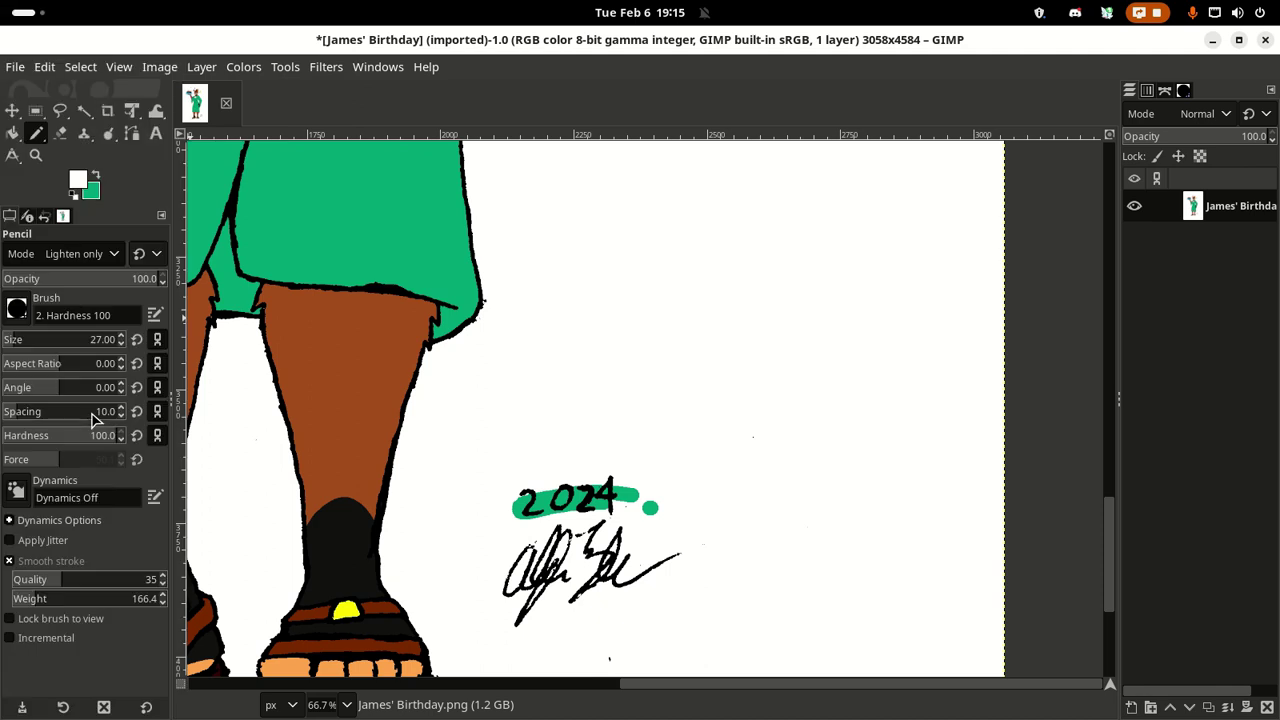
left_click(96, 176)
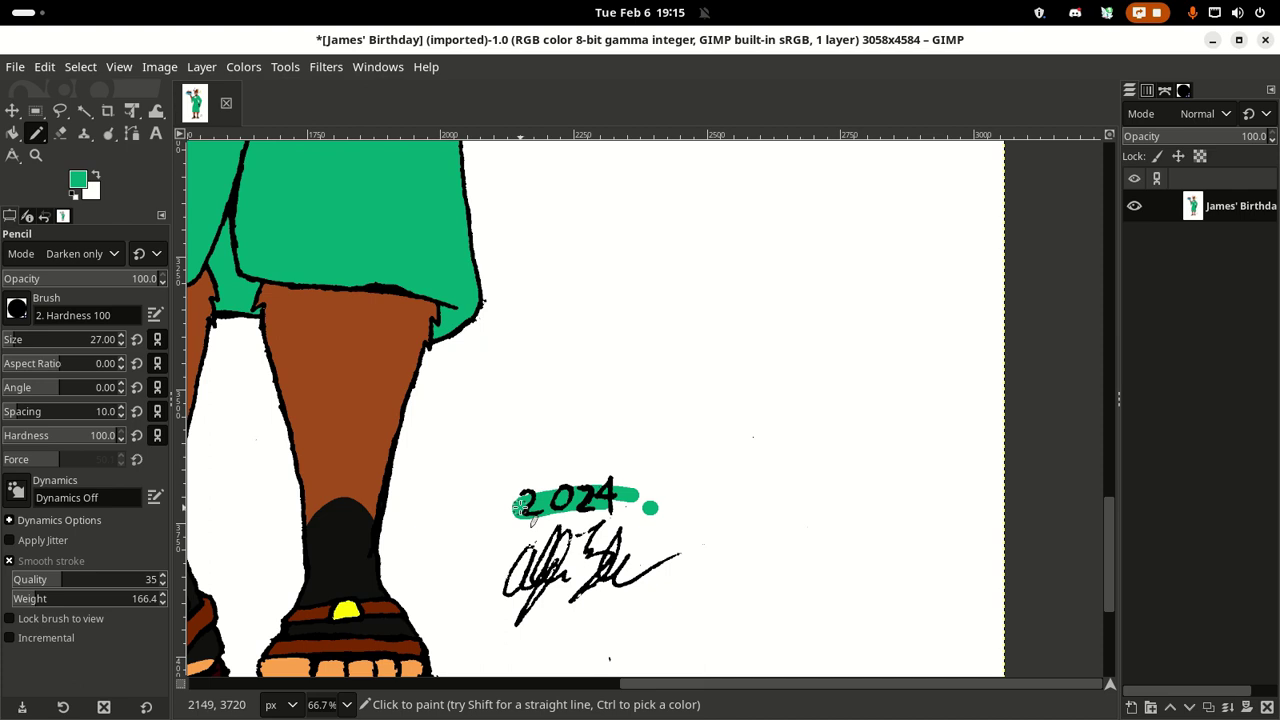
Step: Examine the green-highlighted 2024 and the signature up close, and look over the whole figure
scroll(521, 507, "up", 2)
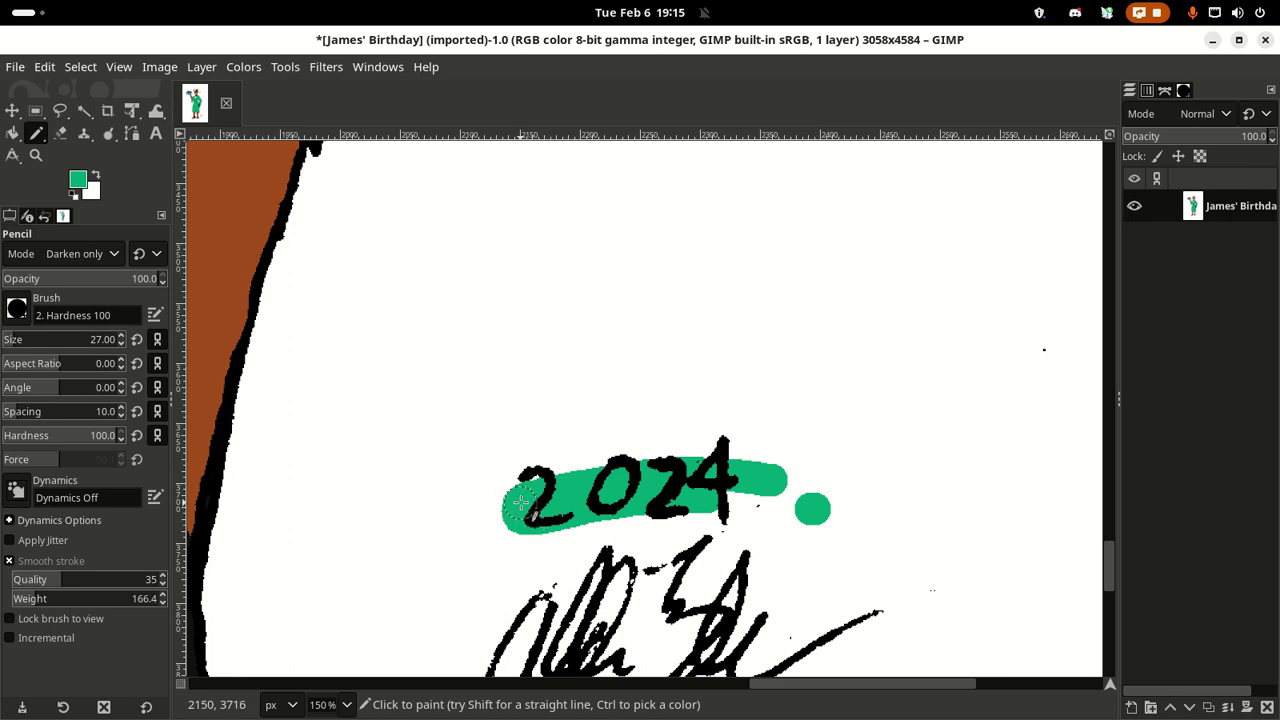
scroll(769, 540, "down", 3)
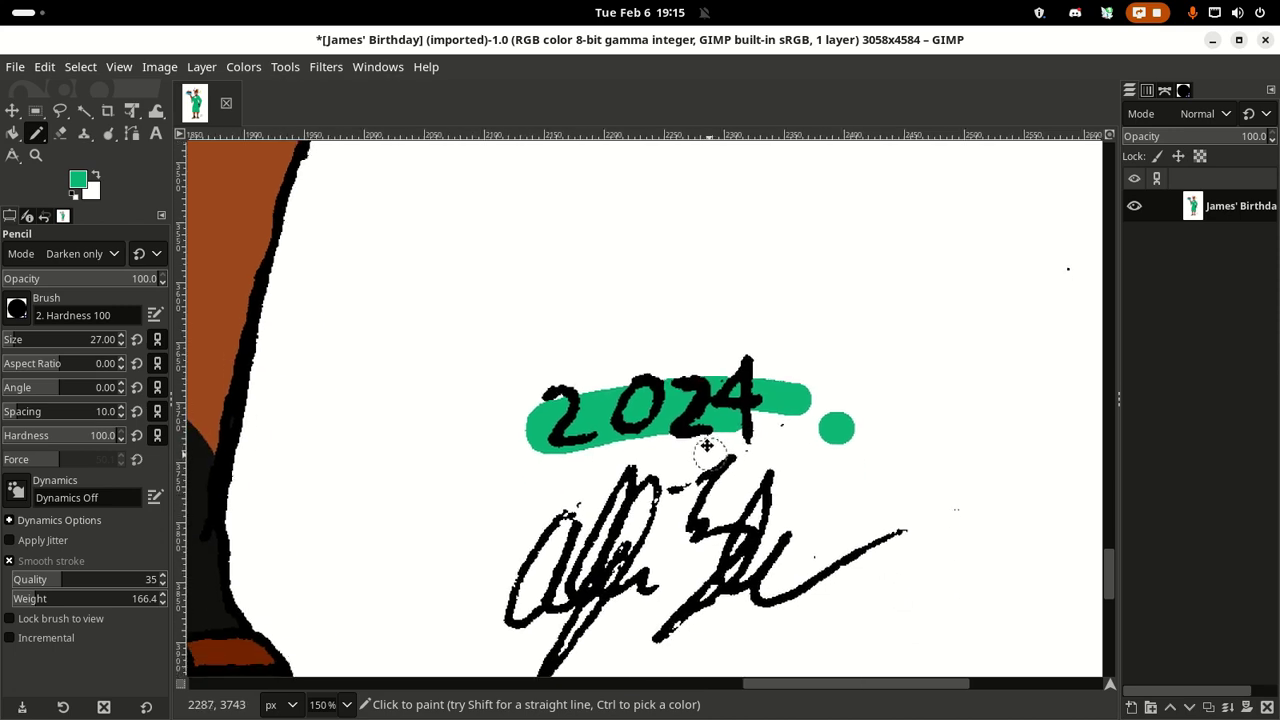
scroll(808, 423, "left", 4)
scroll(840, 418, "up", 2)
scroll(840, 418, "right", 3)
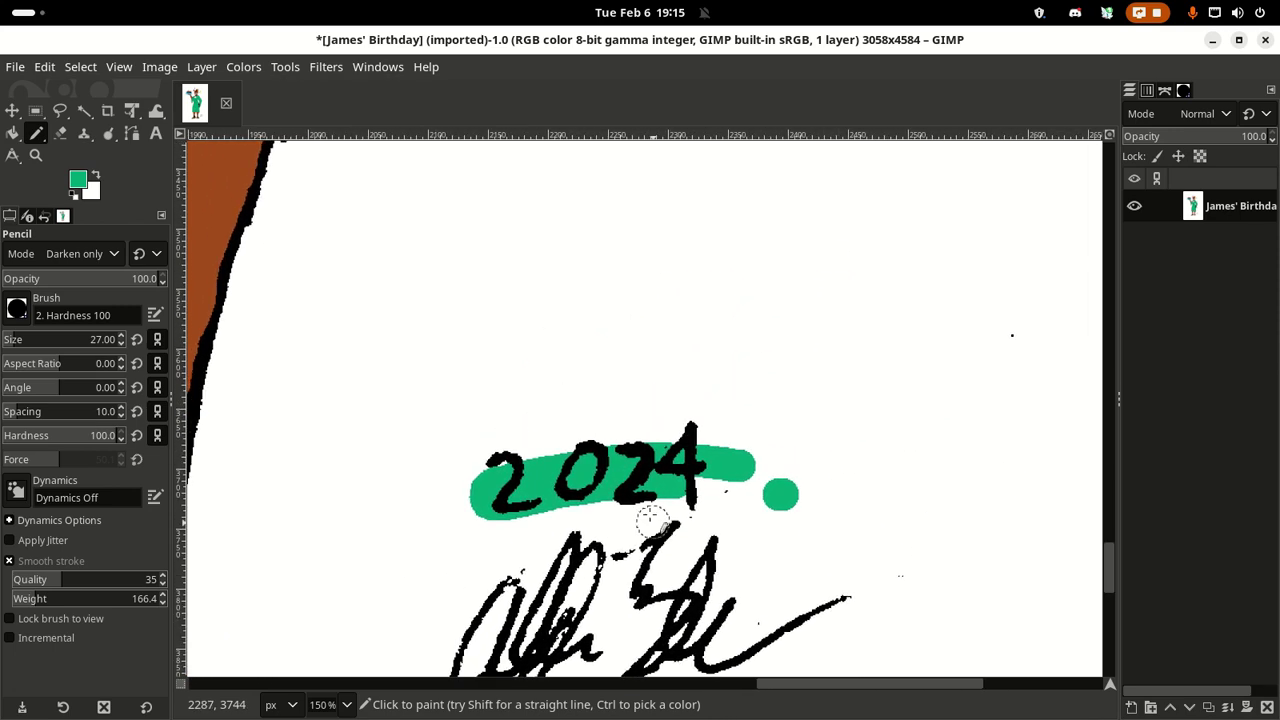
scroll(700, 240, "left", 2)
scroll(700, 240, "down", 2)
scroll(598, 302, "right", 2)
scroll(598, 302, "up", 2)
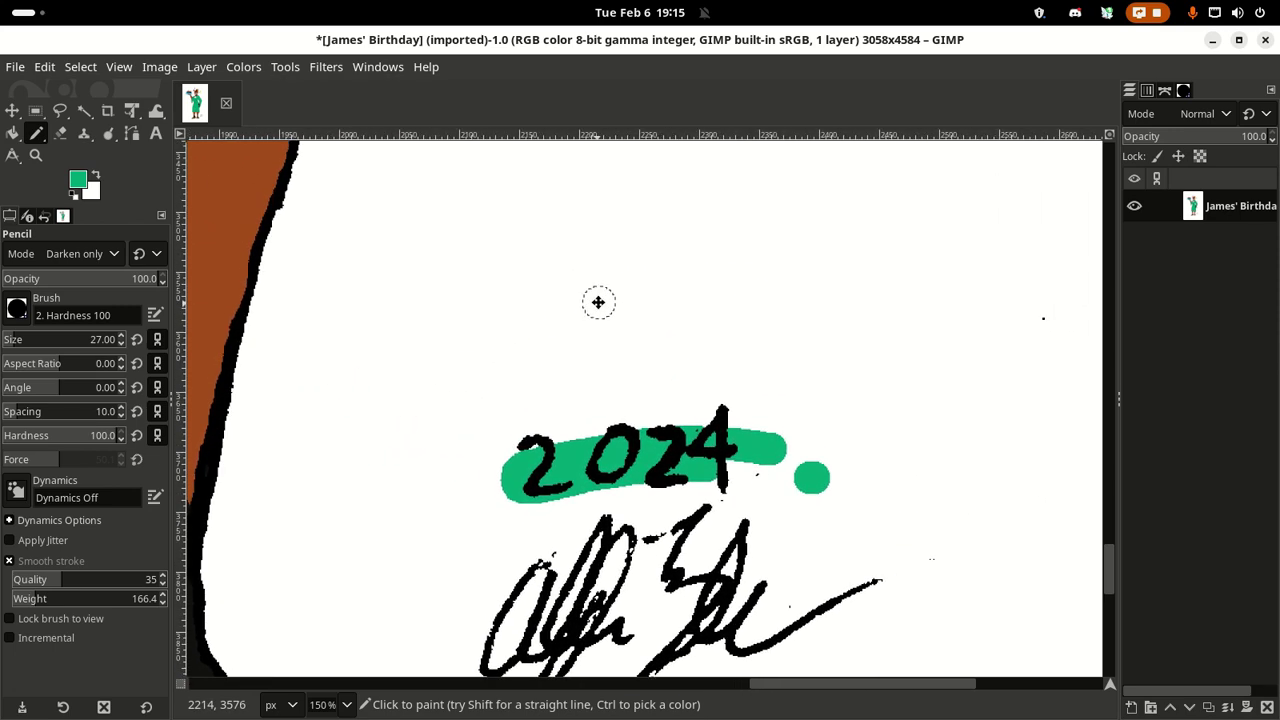
scroll(598, 302, "down", 5)
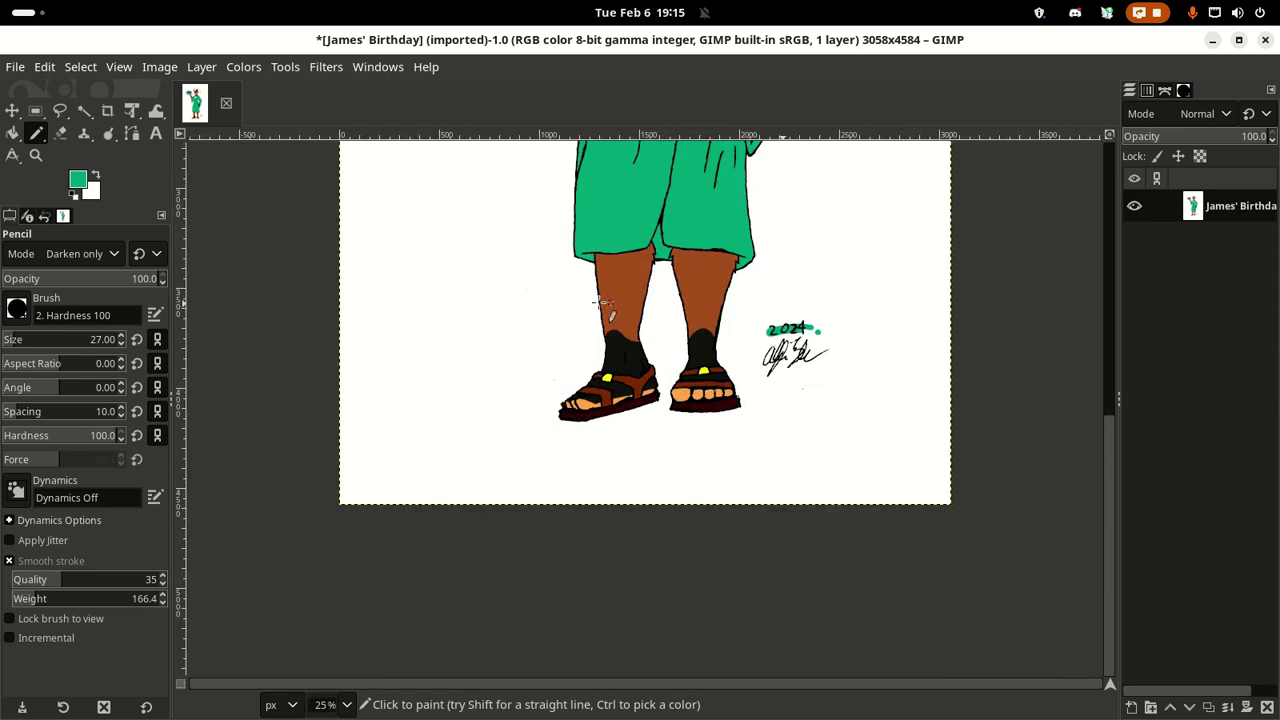
scroll(604, 303, "up", 6)
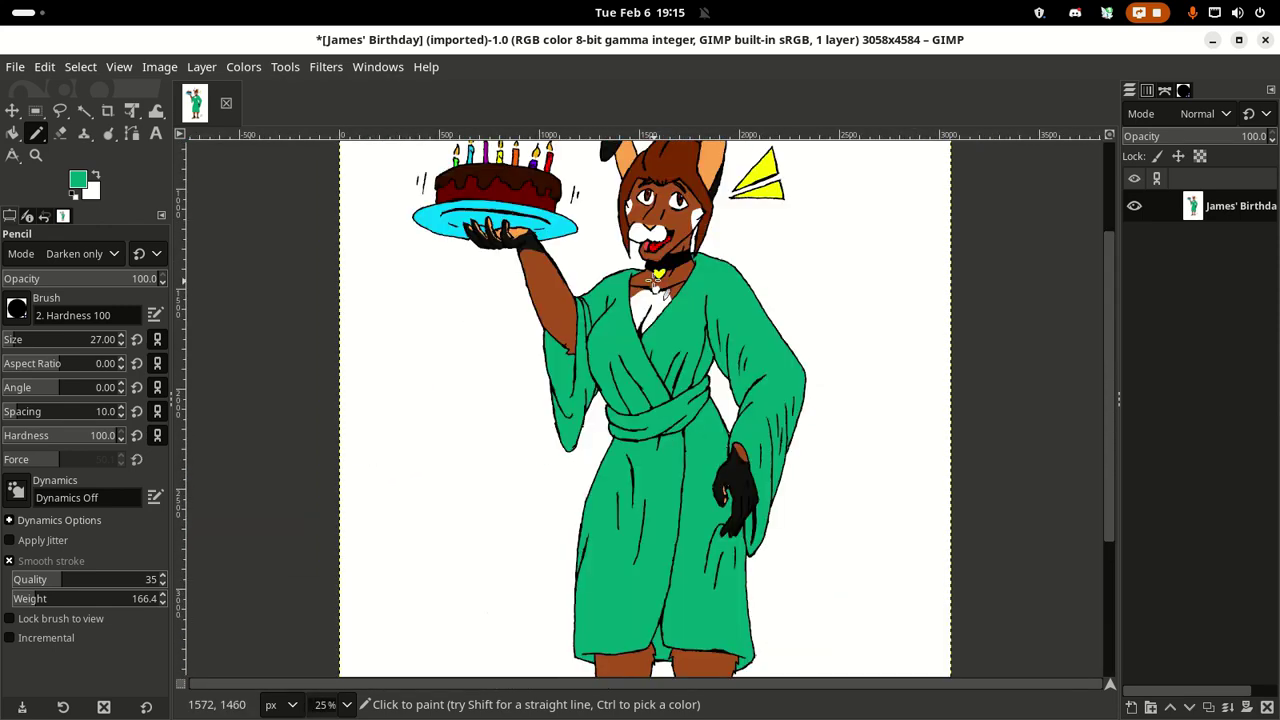
scroll(653, 279, "down", 4)
scroll(653, 279, "down", 2)
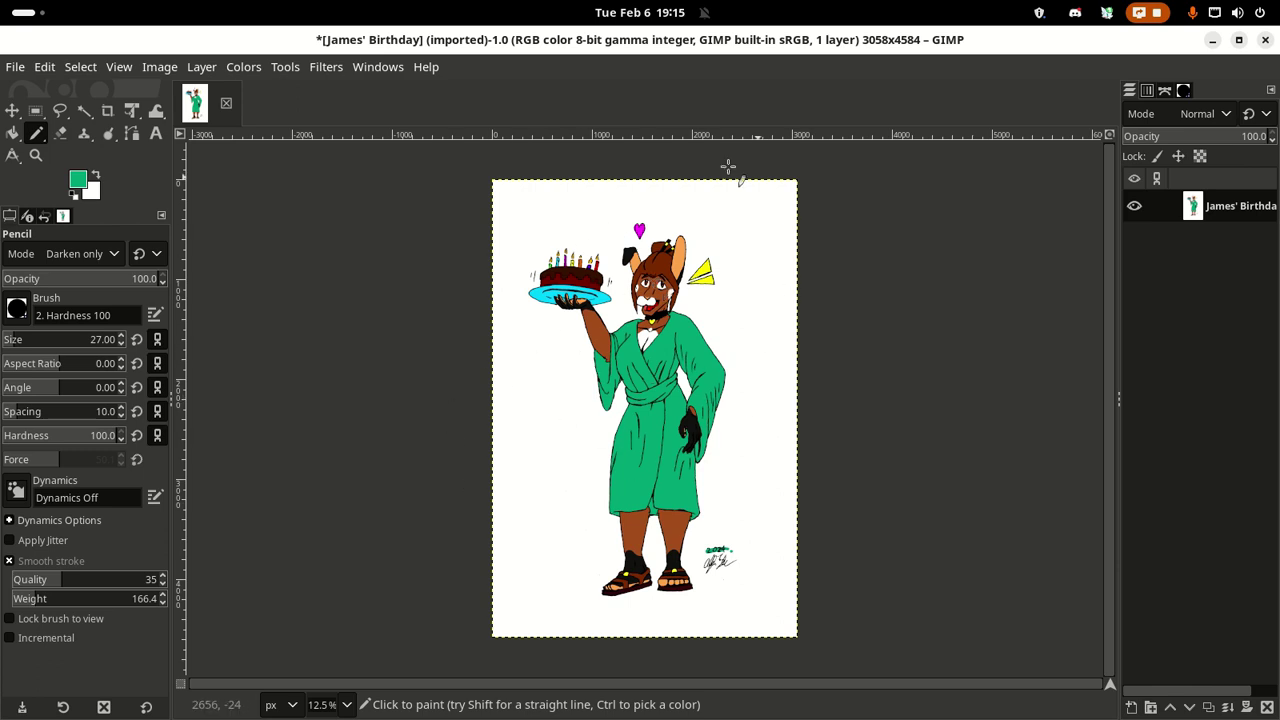
Step: Overwrite James' Birthday.png with the current drawing
left_click(14, 68)
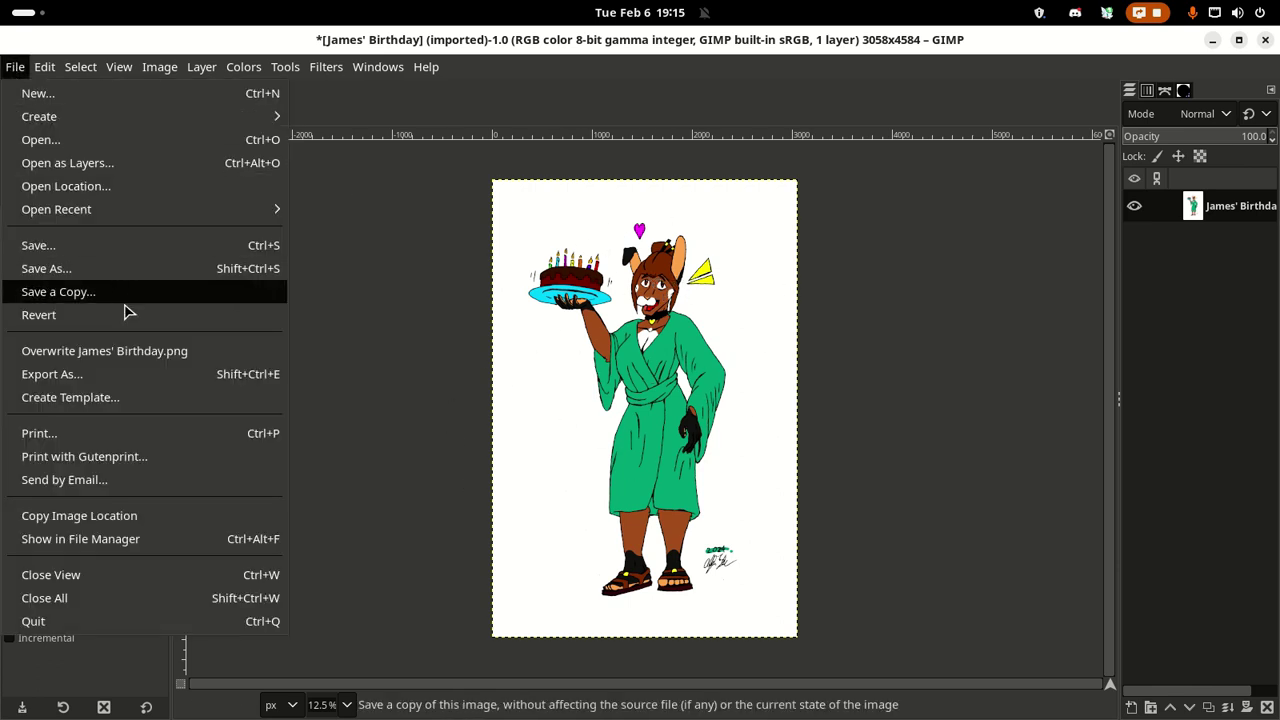
key("Escape")
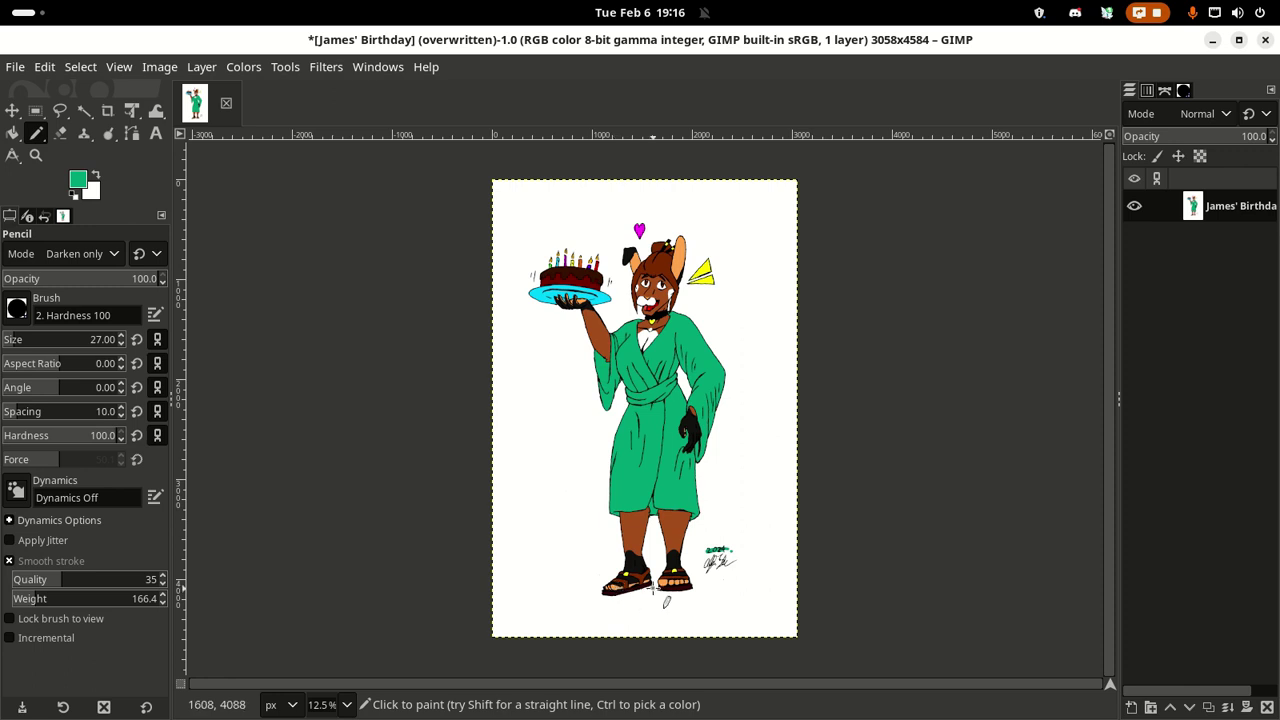
Step: Select the white background with Fuzzy Select and add the specks around the figure and above its head with Free Select
left_click(84, 110)
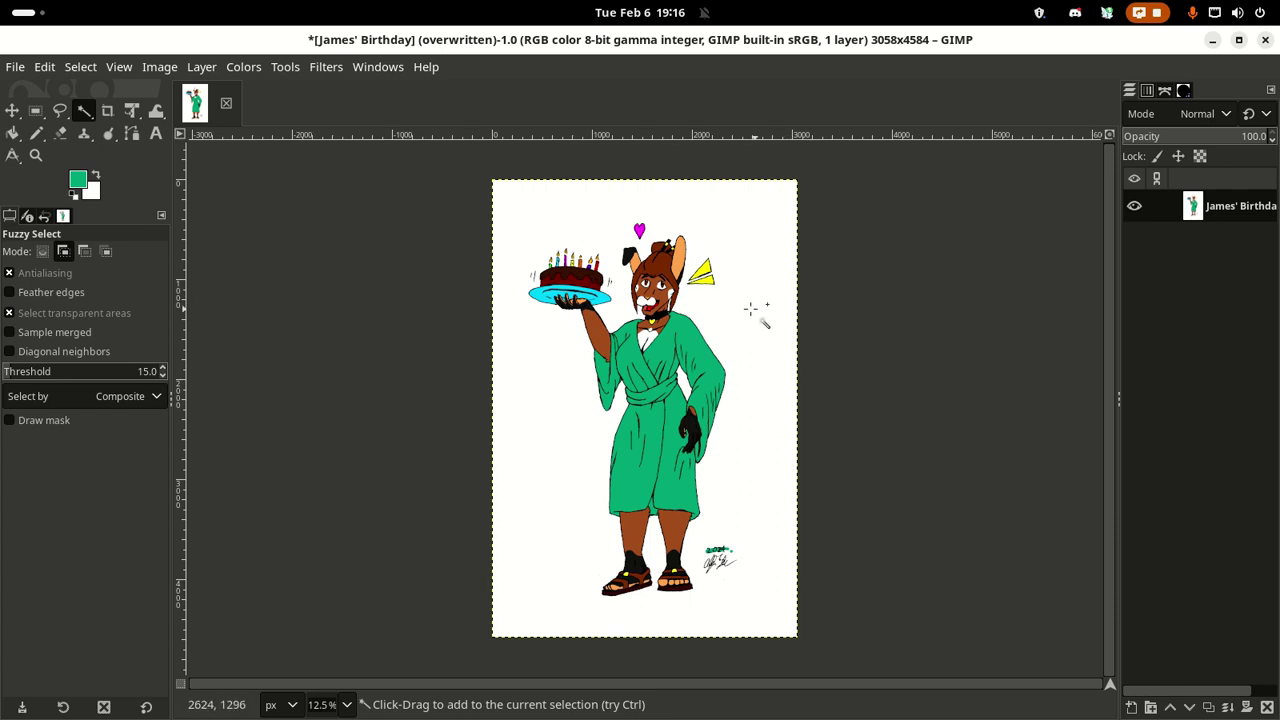
left_click(762, 360)
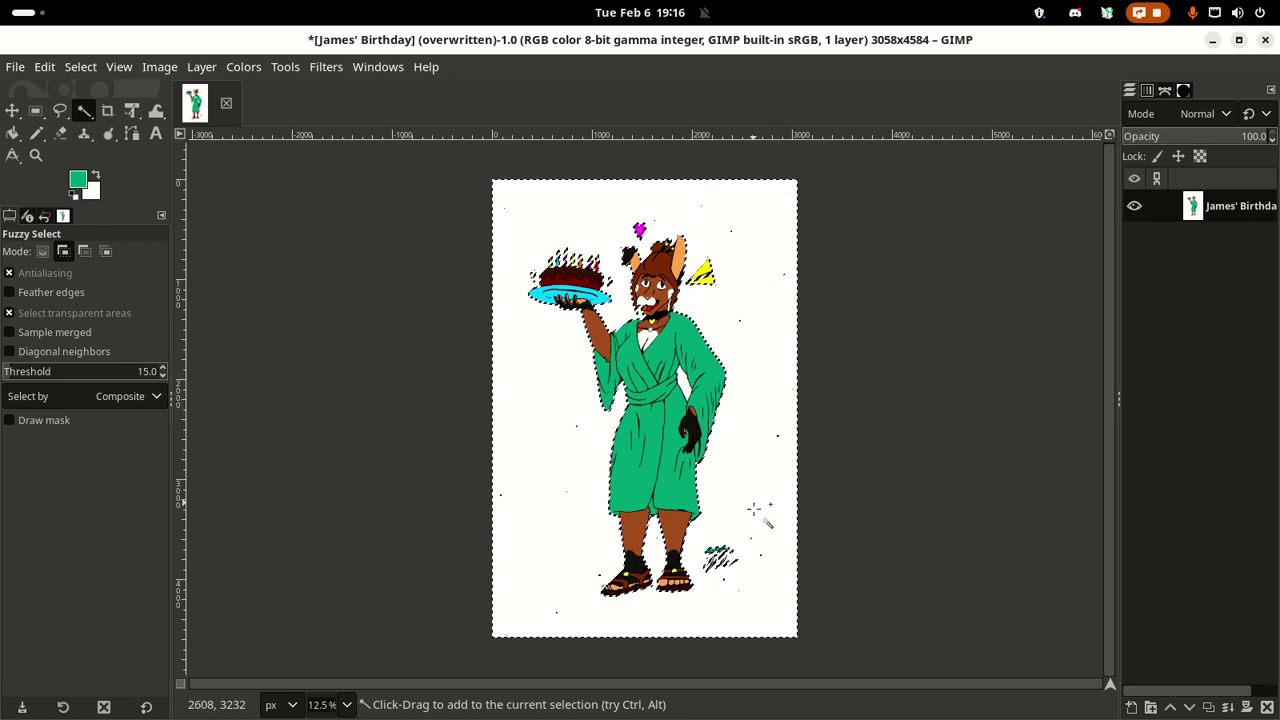
left_click(60, 110)
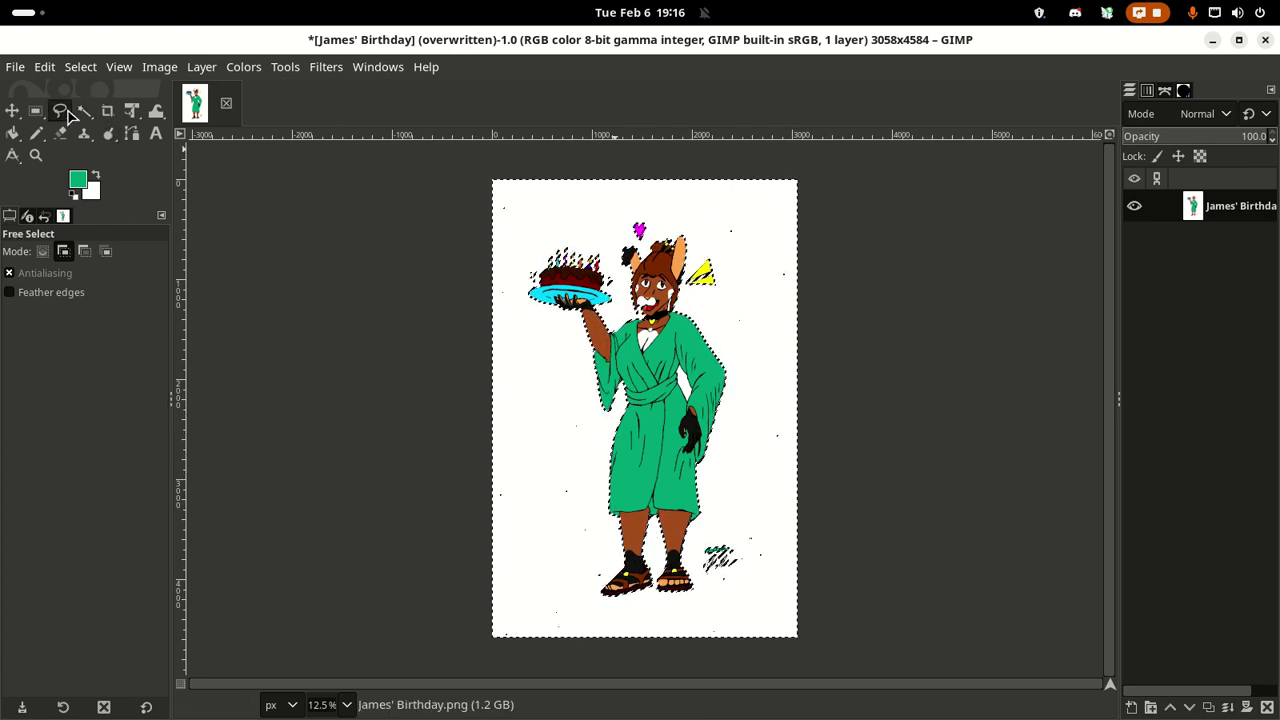
left_click(660, 228)
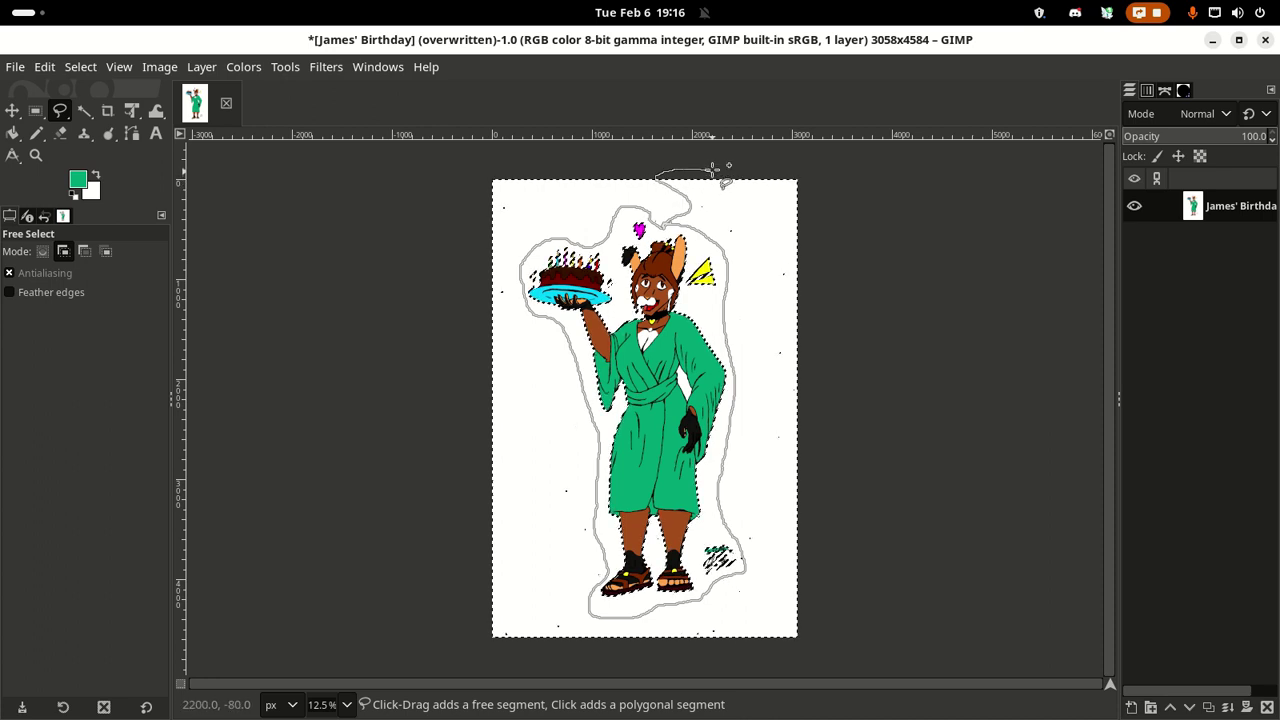
left_click(828, 172)
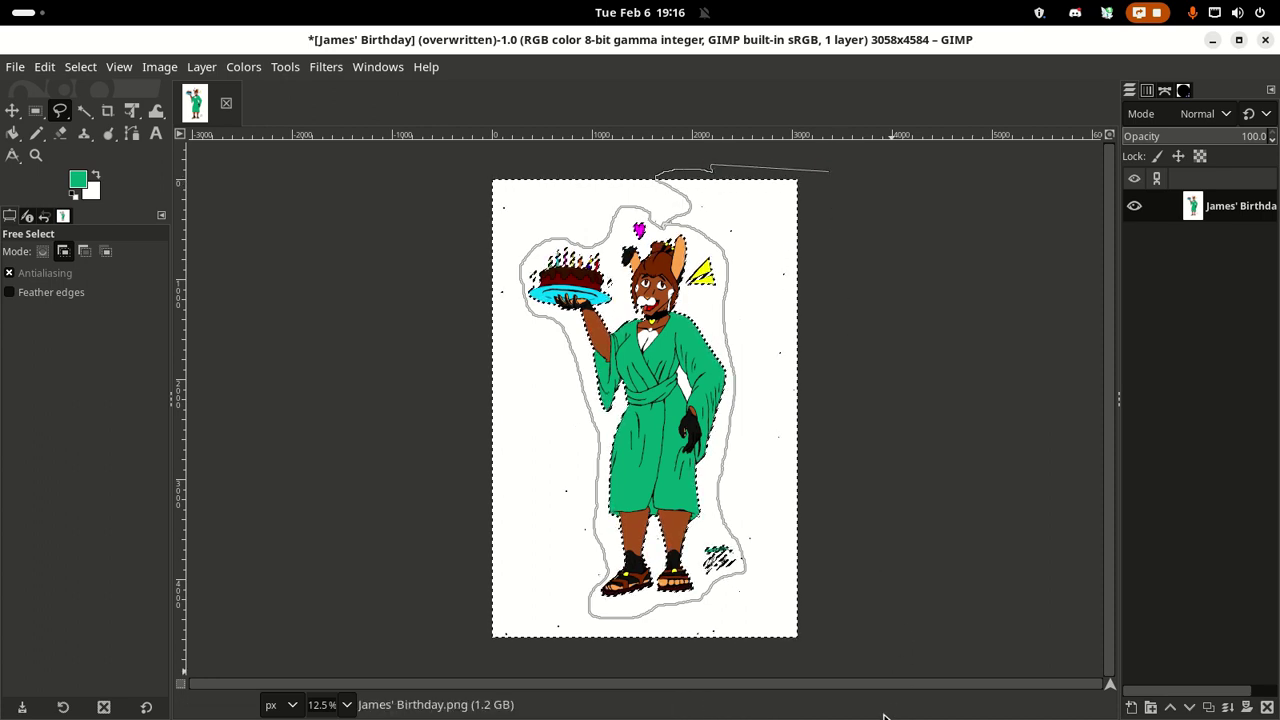
left_click(832, 637)
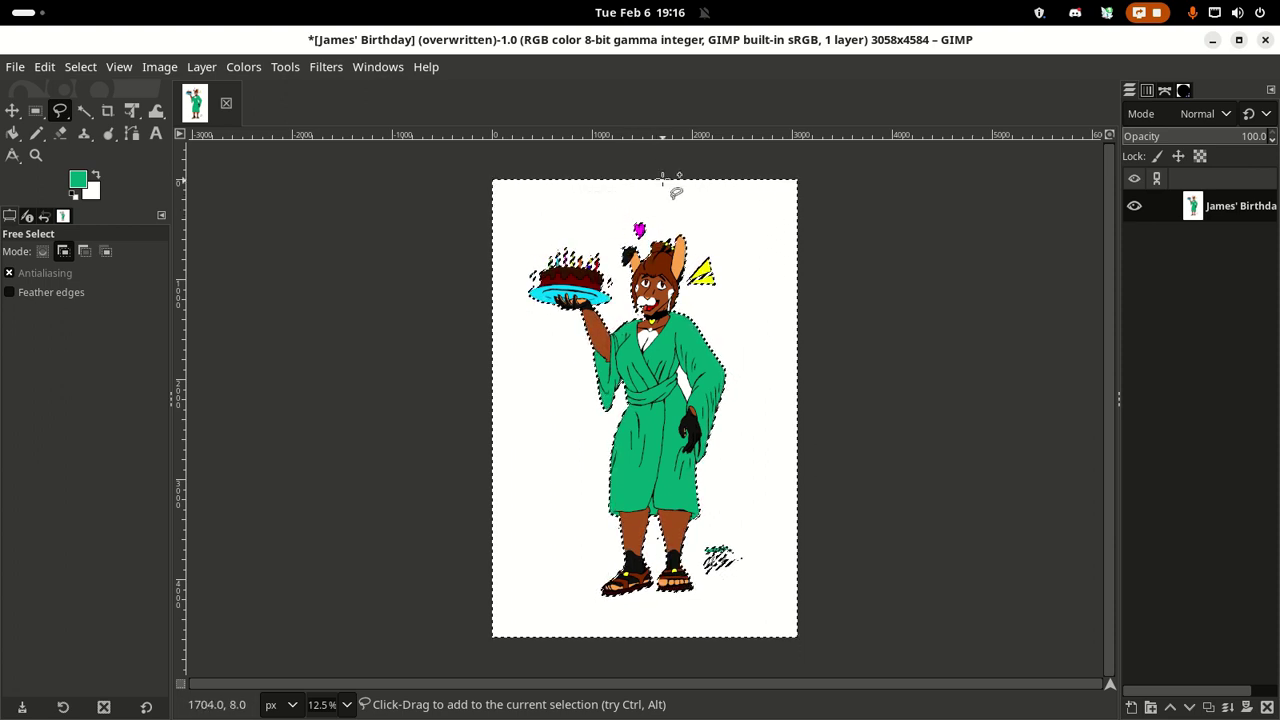
left_click_drag(648, 170, 637, 199)
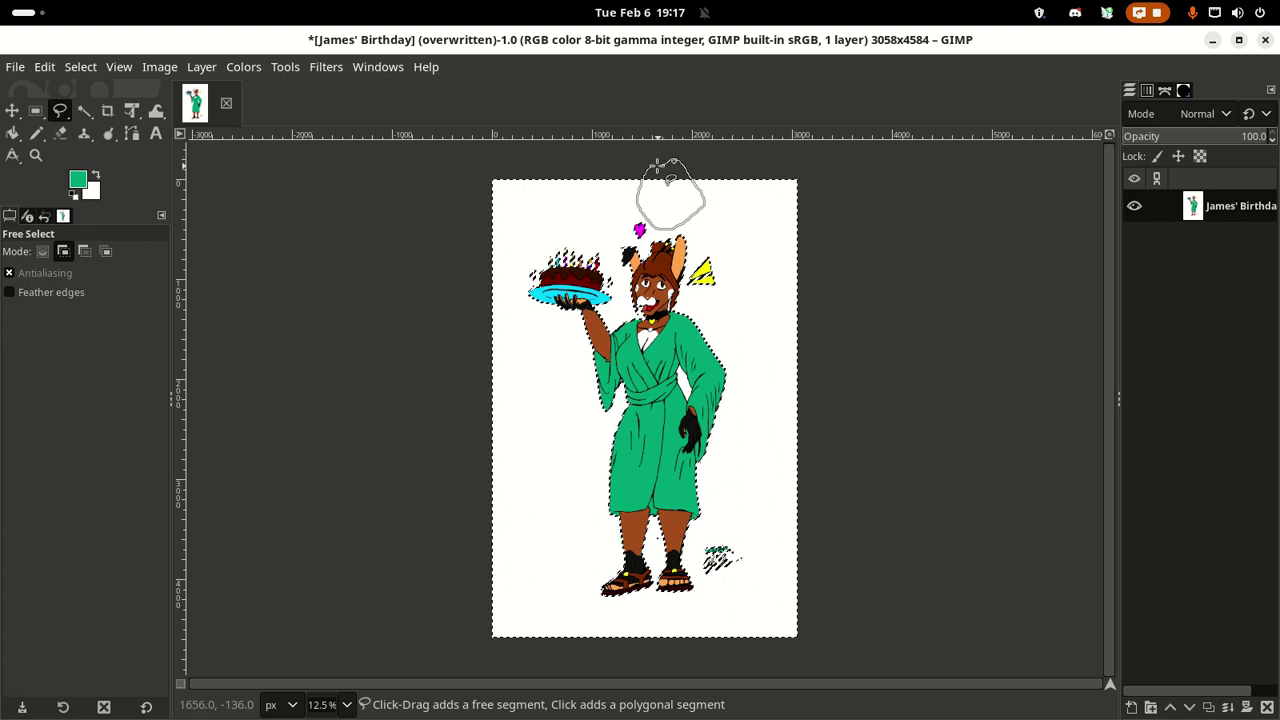
left_click(659, 197)
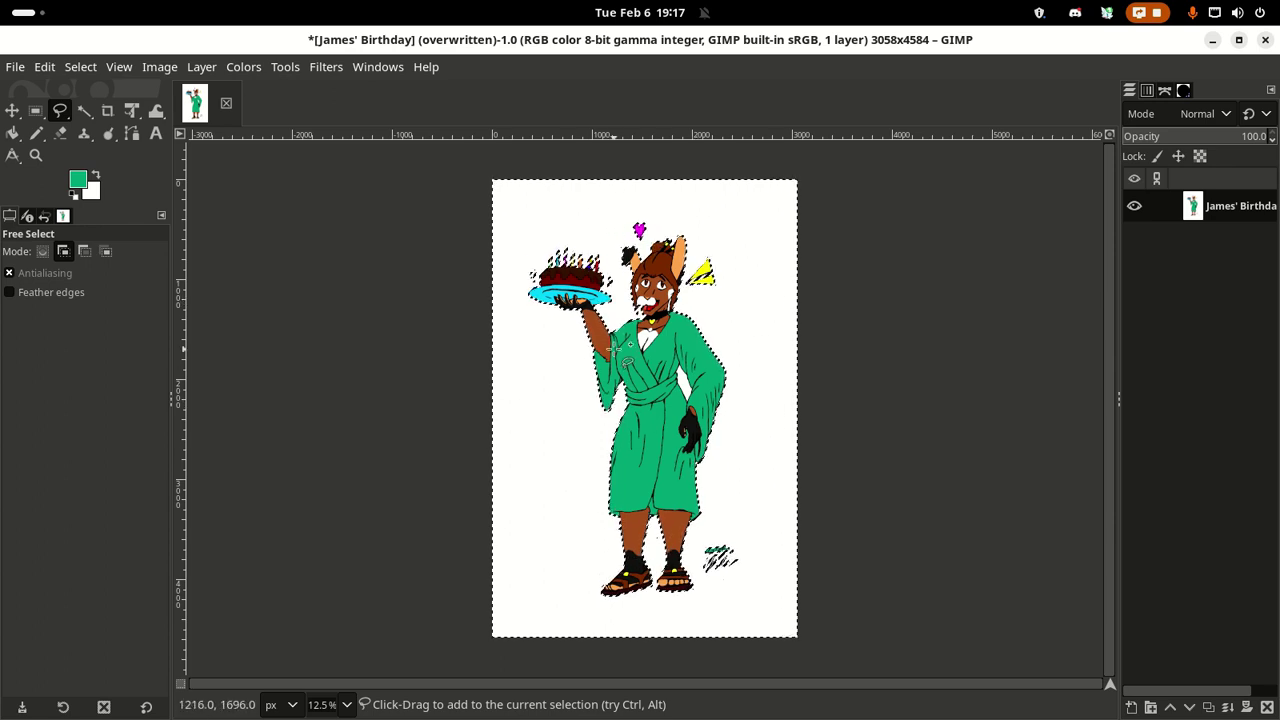
Step: Make white the foreground colour and set the pencil to Lighten only with a brush size of 5034
left_click(97, 178)
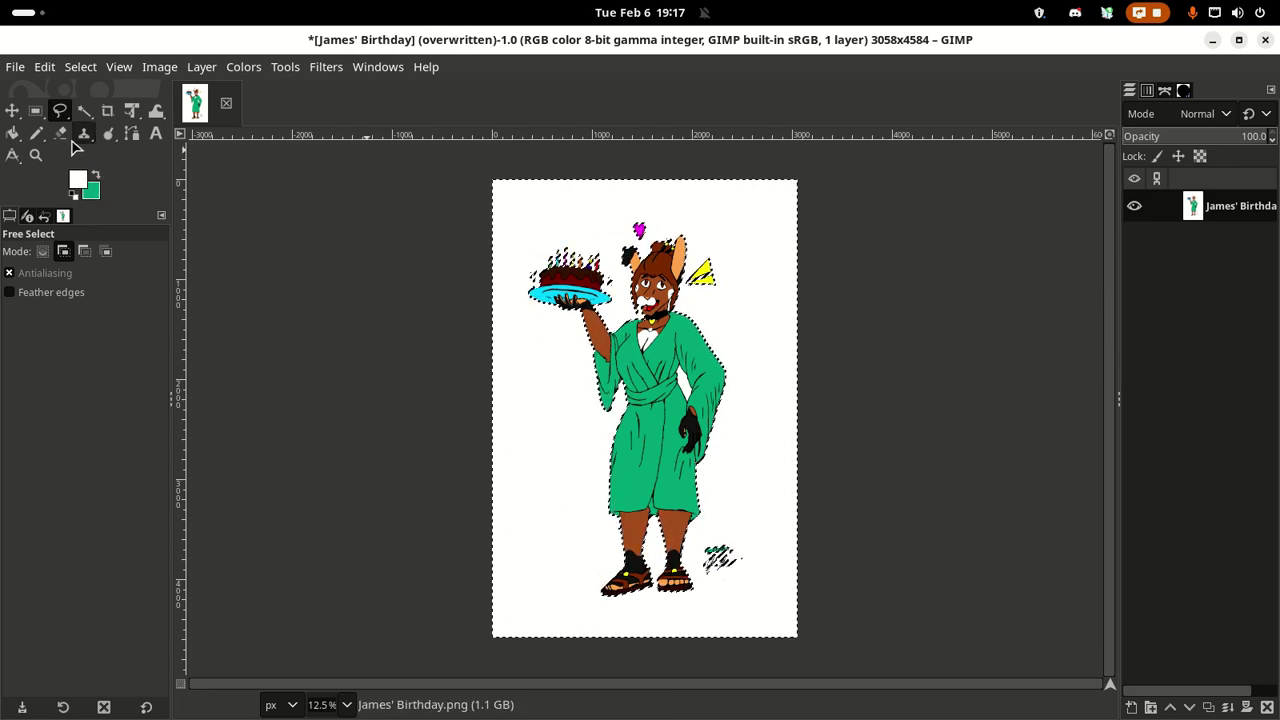
left_click(36, 133)
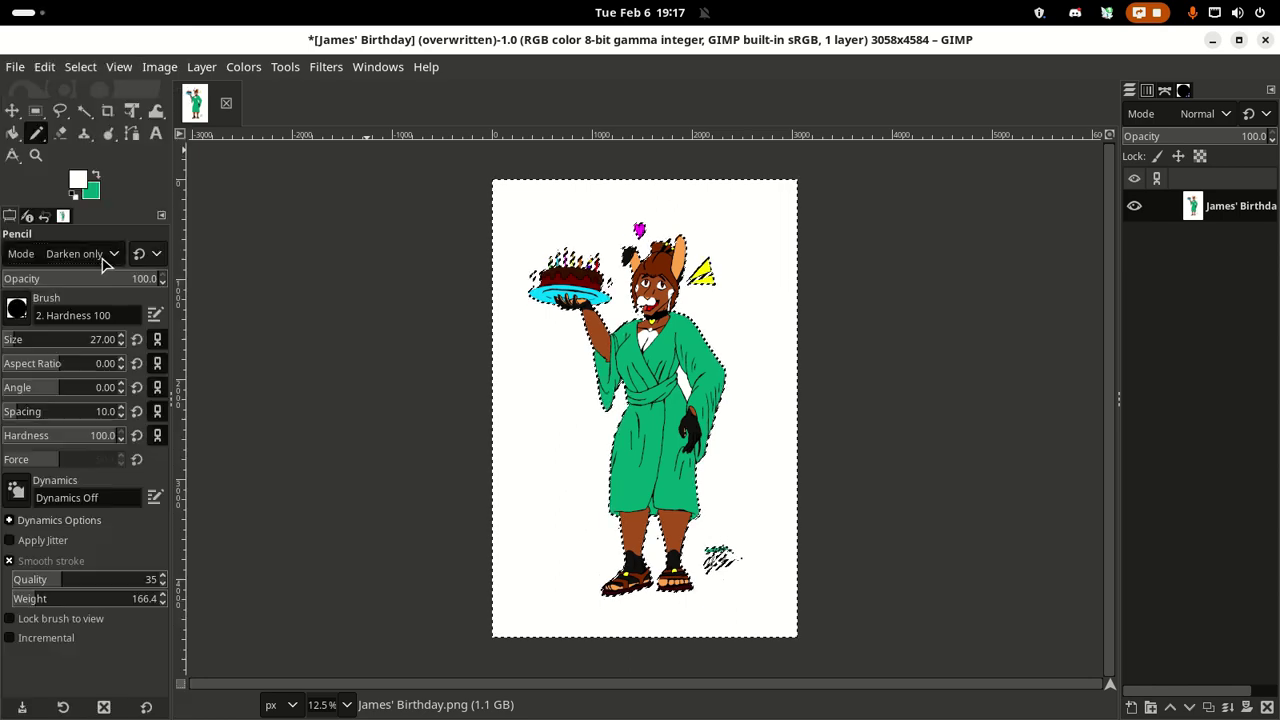
left_click(104, 258)
left_click(88, 110)
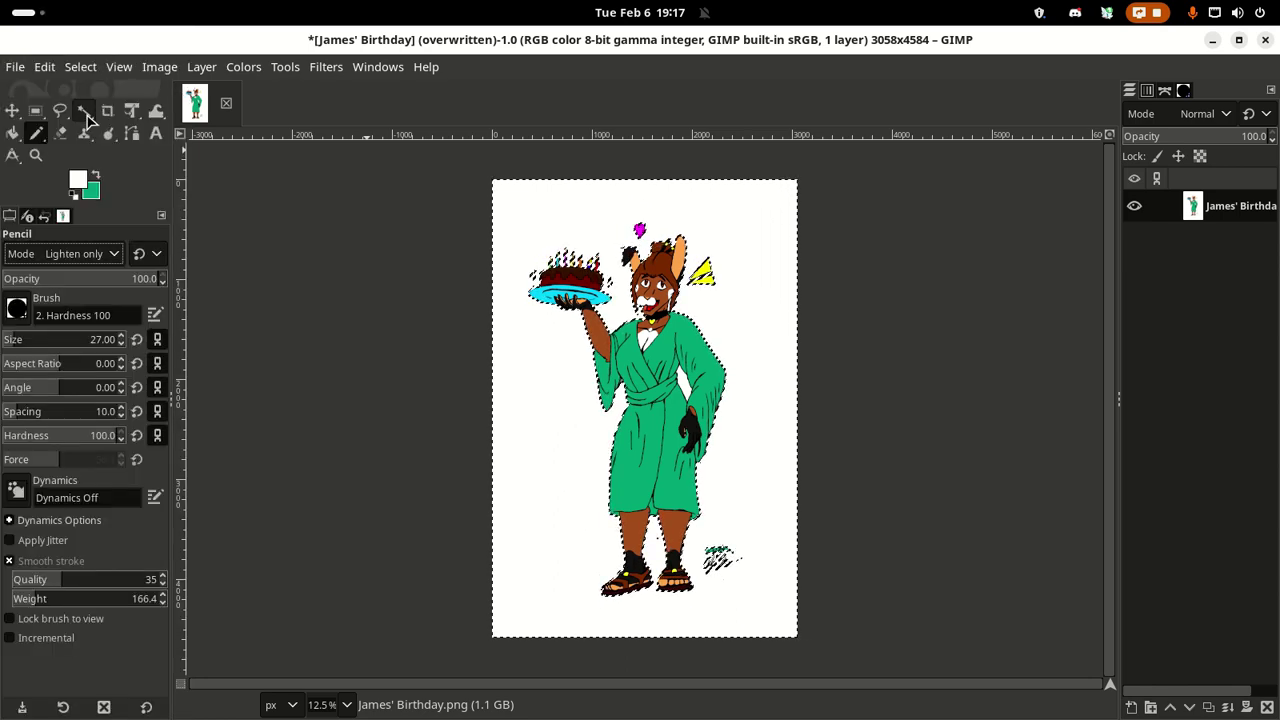
left_click(88, 339)
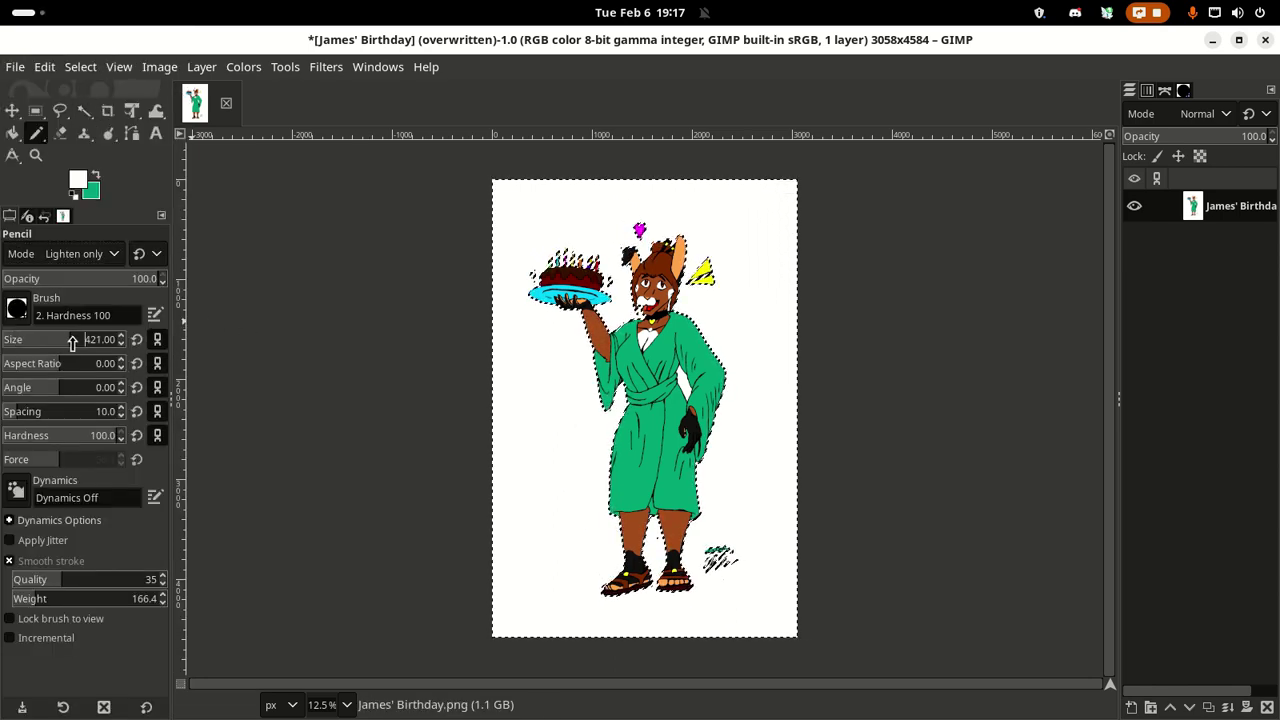
left_click_drag(75, 350, 191, 337)
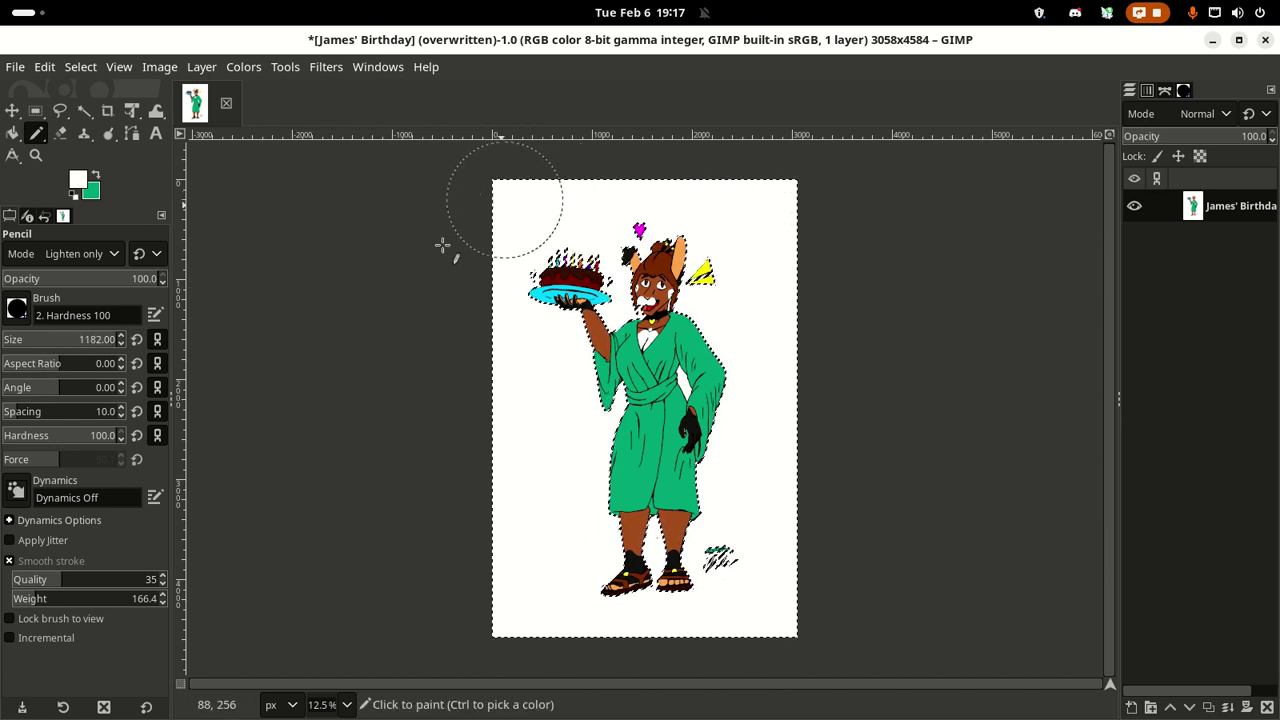
left_click_drag(114, 346, 250, 347)
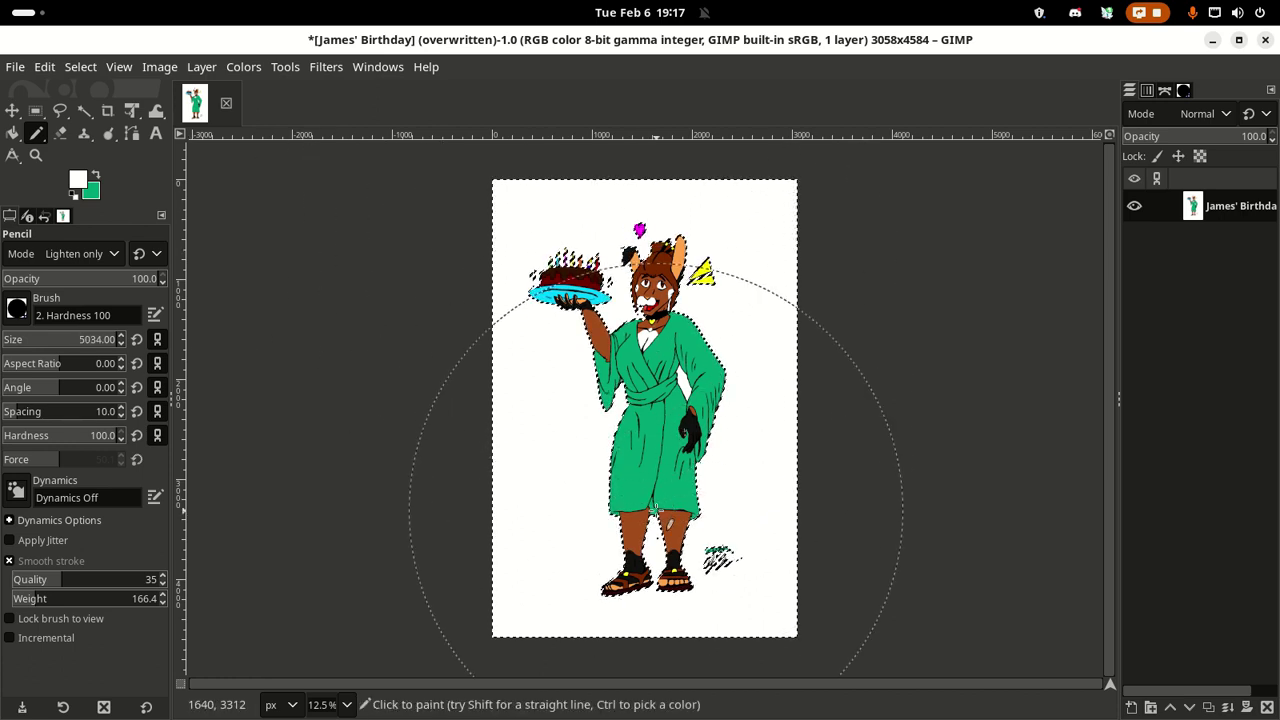
Step: Reduce the pencil's brush size to 63 and change the foreground colour to medium grey 919191
left_click_drag(88, 340, 13, 346)
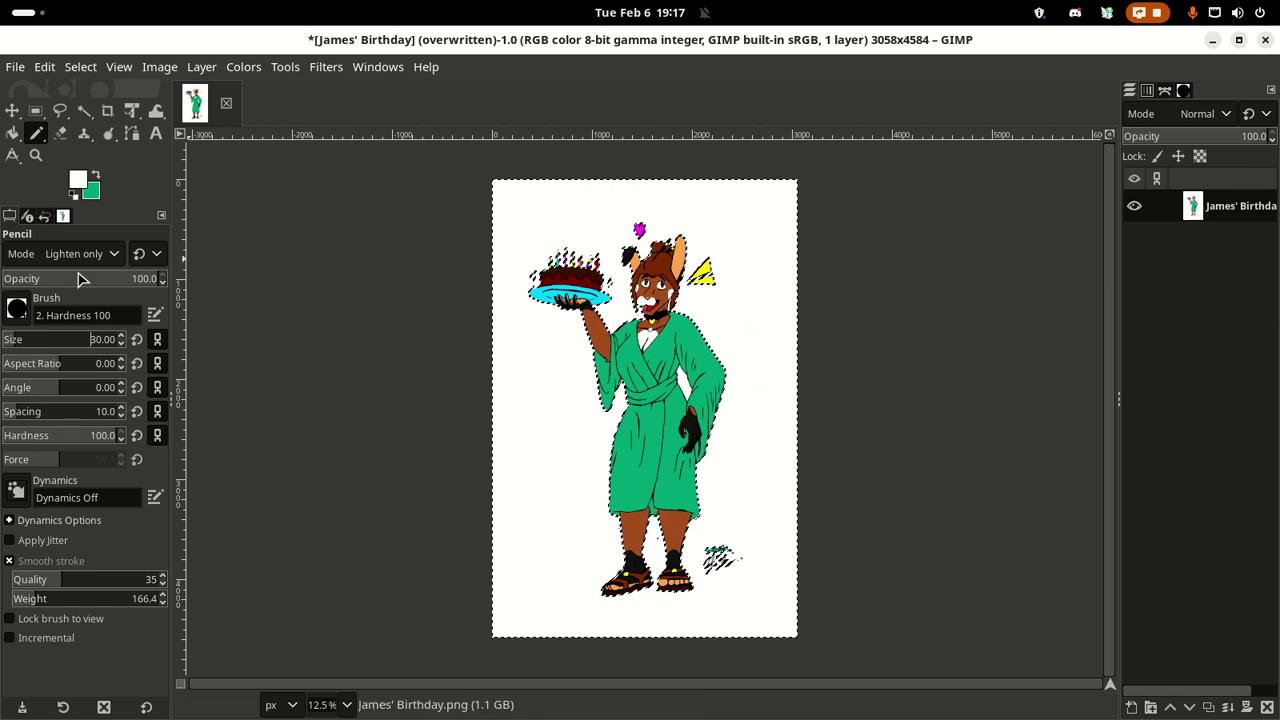
left_click_drag(24, 346, 180, 372)
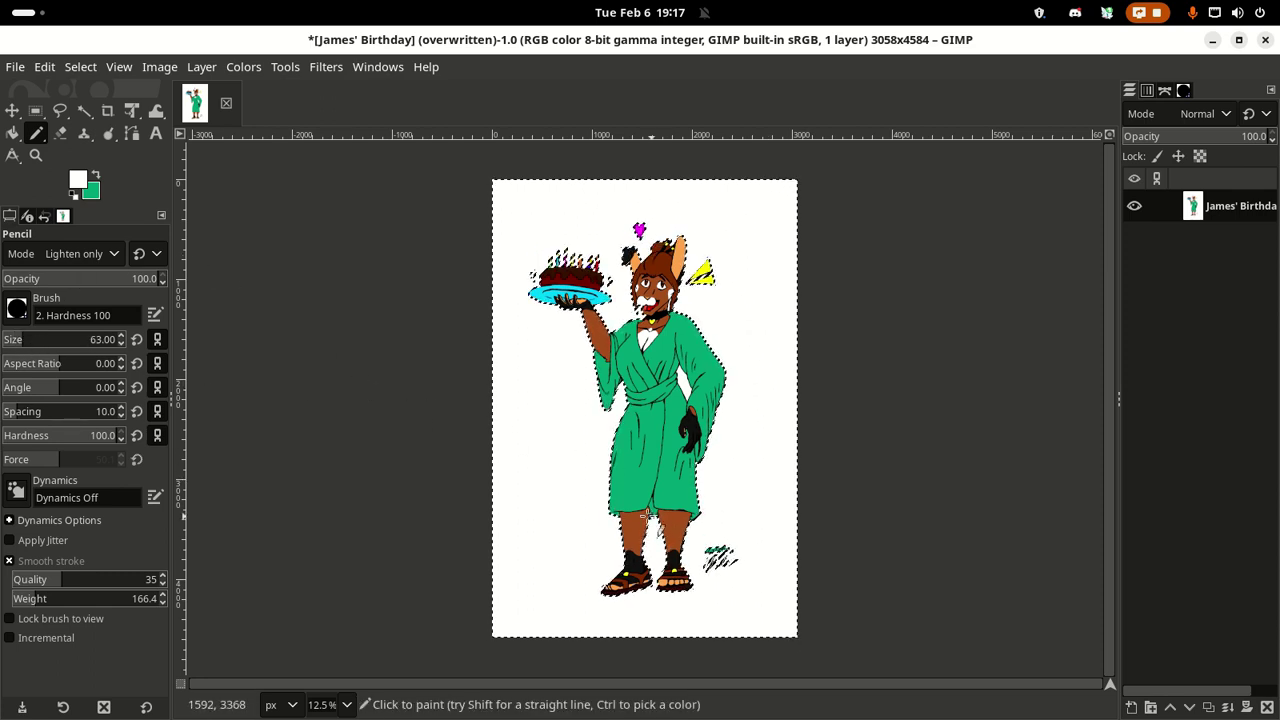
left_click(96, 177)
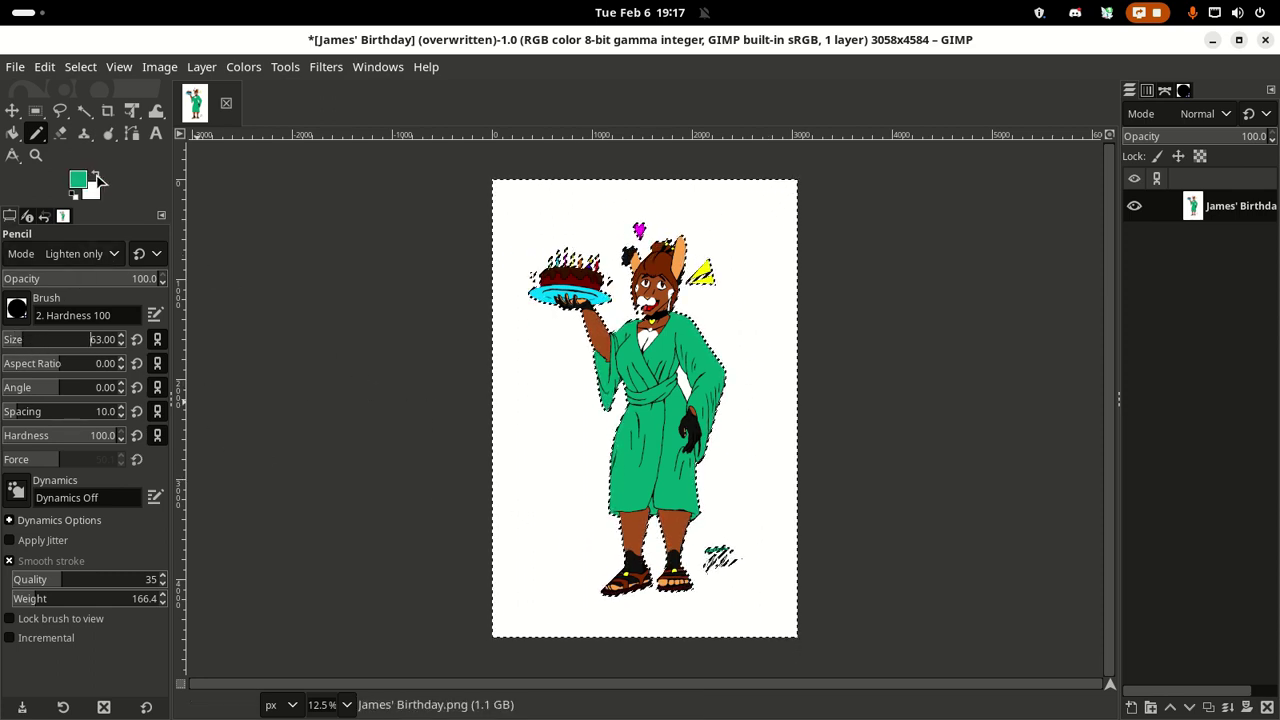
left_click(80, 186)
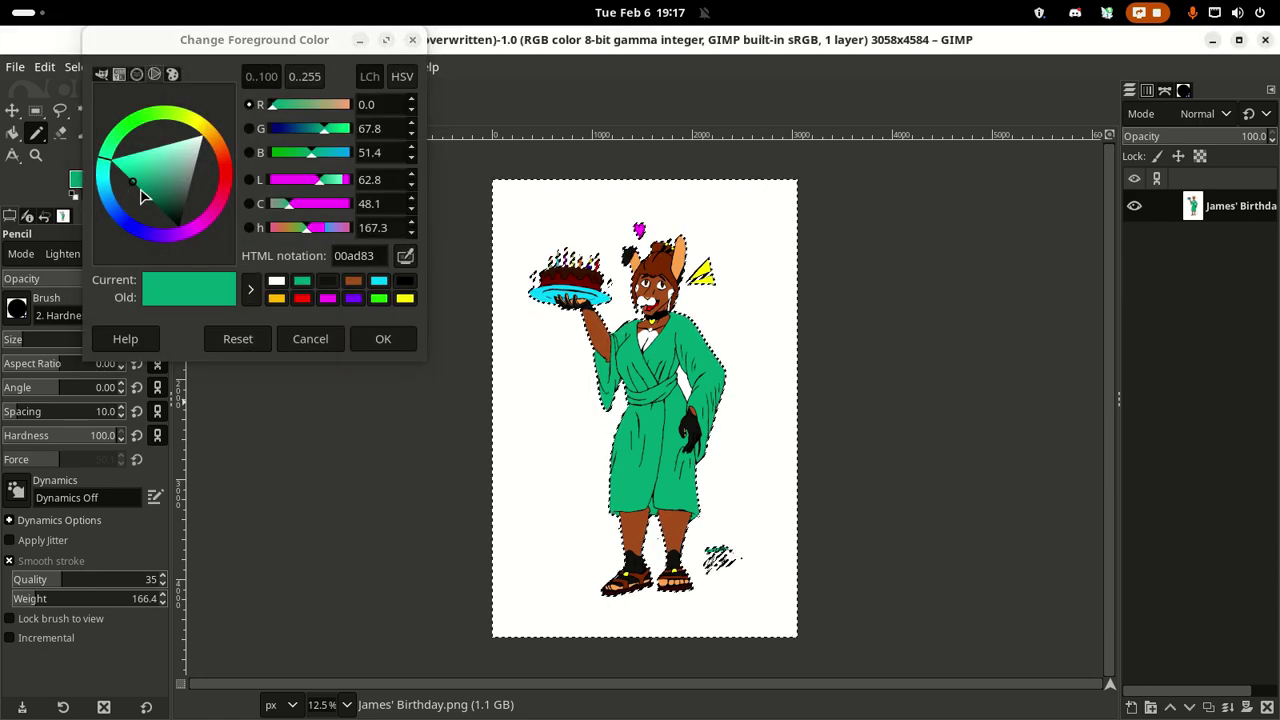
left_click(173, 157)
mouse_move(173, 157)
left_mouse_down()
mouse_move(214, 171)
mouse_move(226, 194)
mouse_move(246, 188)
left_mouse_up()
left_click(370, 341)
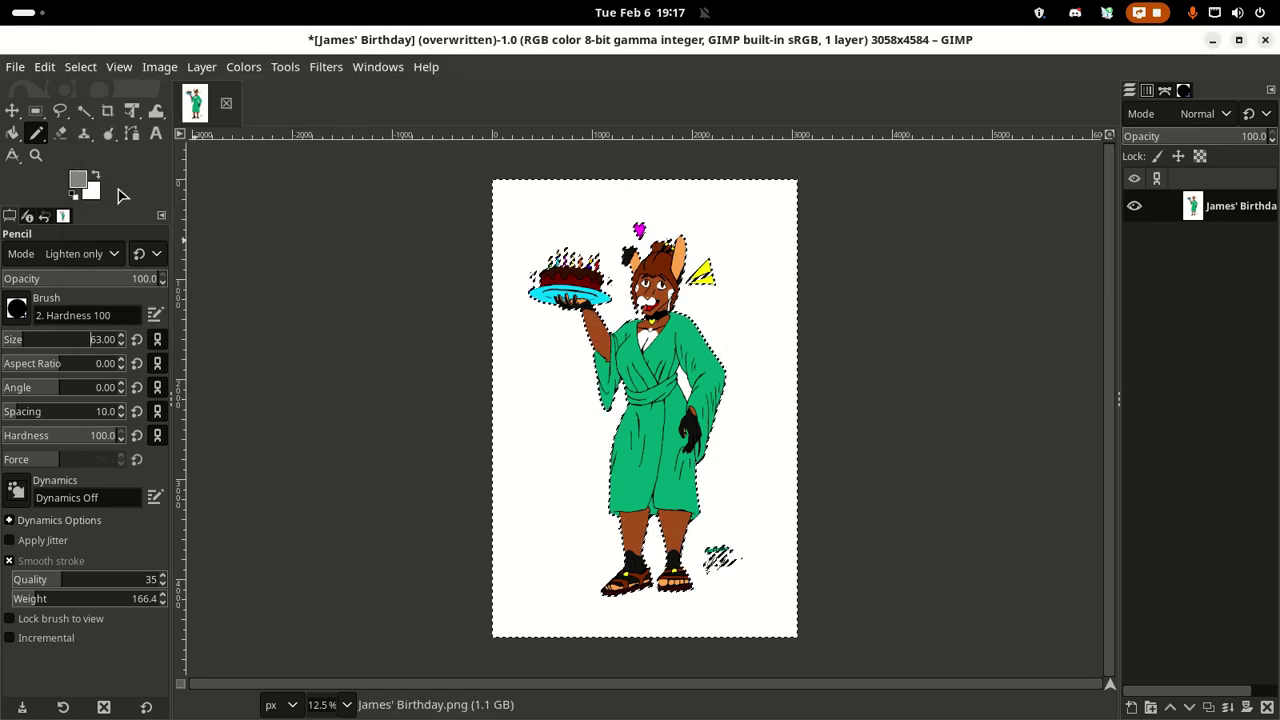
Step: Switch to the Paintbrush with the 2. Hardness 050 brush and set its size to 271
left_click_drag(36, 133, 85, 134)
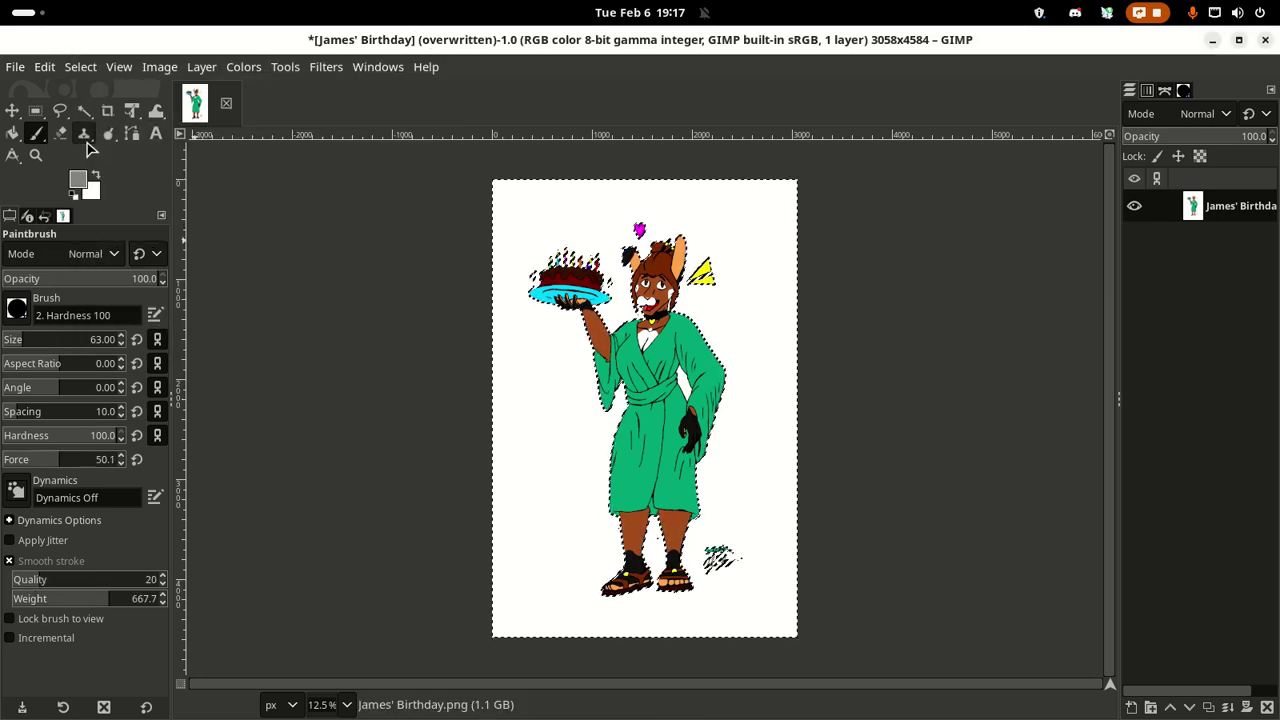
left_click(9, 312)
scroll(55, 378, "up", 3)
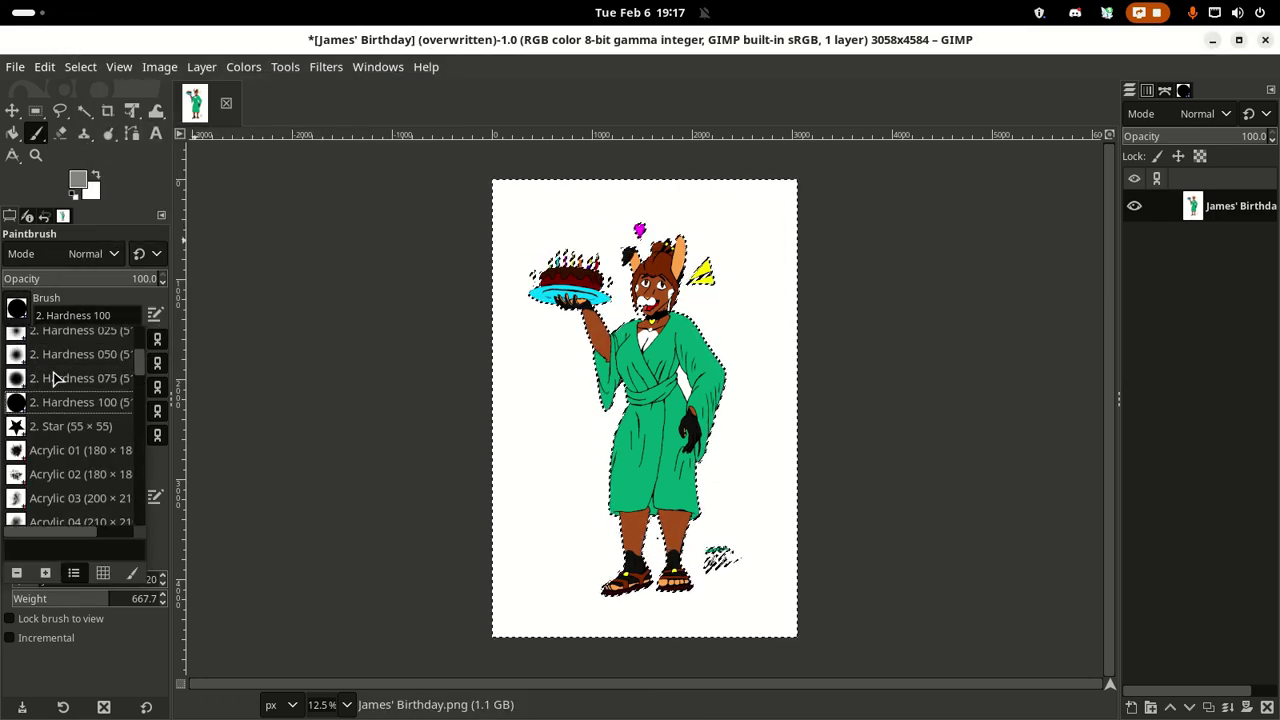
left_click(14, 388)
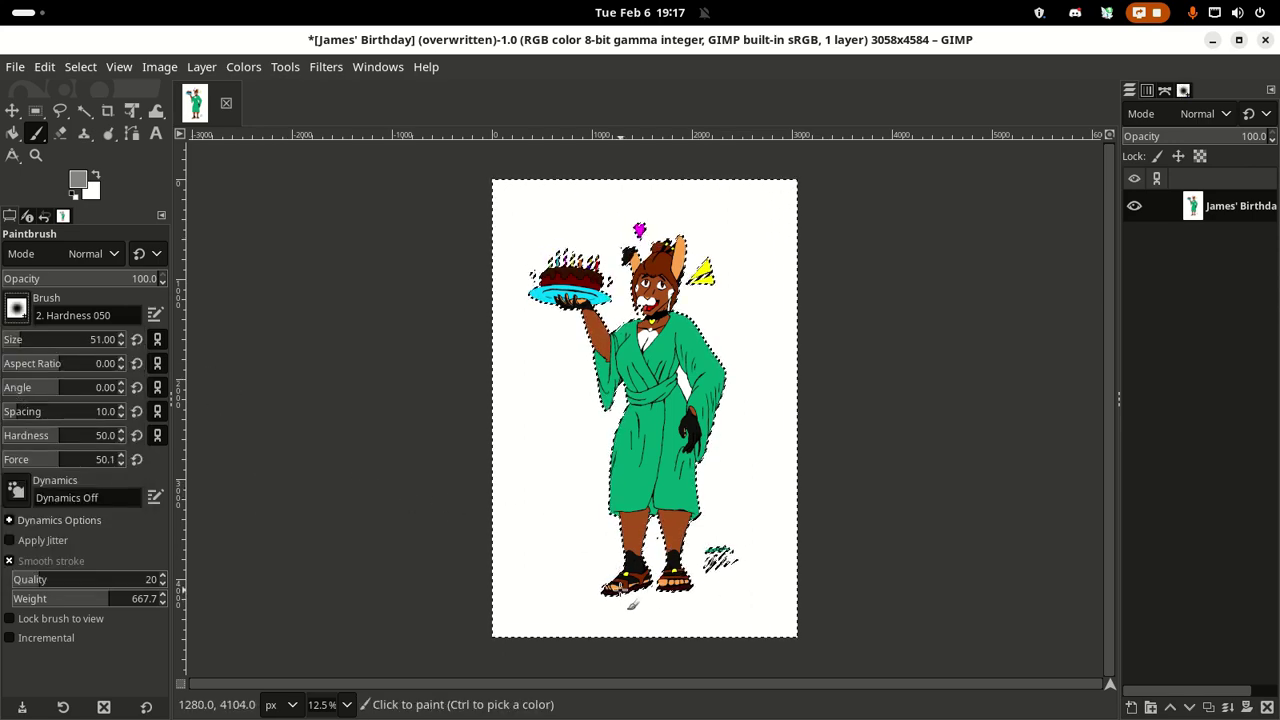
scroll(632, 604, "up", 2)
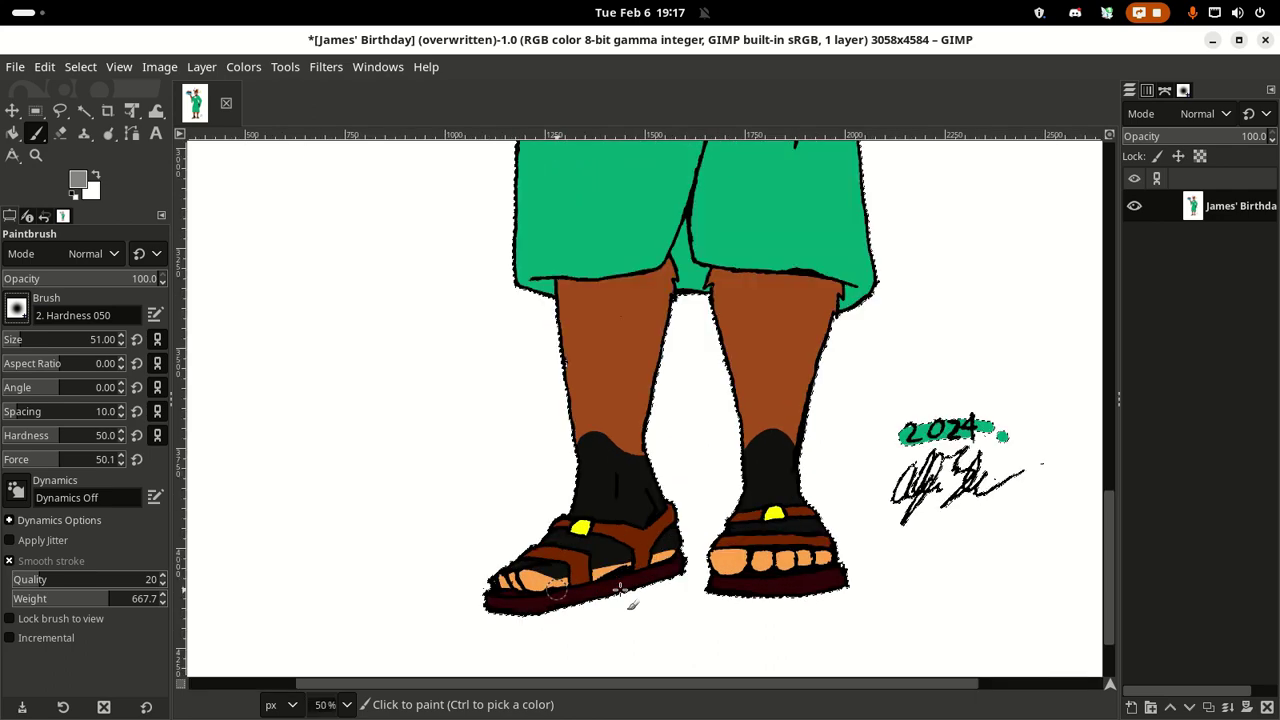
scroll(632, 604, "down", 1)
scroll(632, 604, "down", 3)
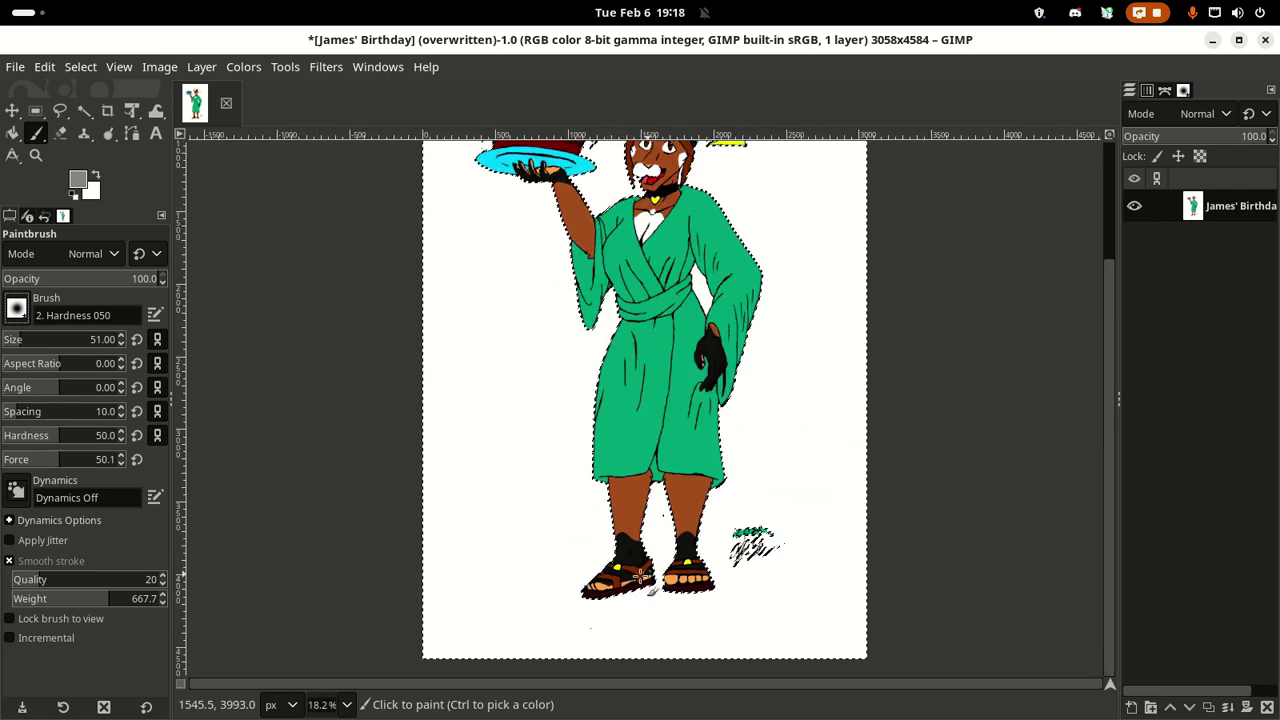
scroll(655, 550, "up", 5)
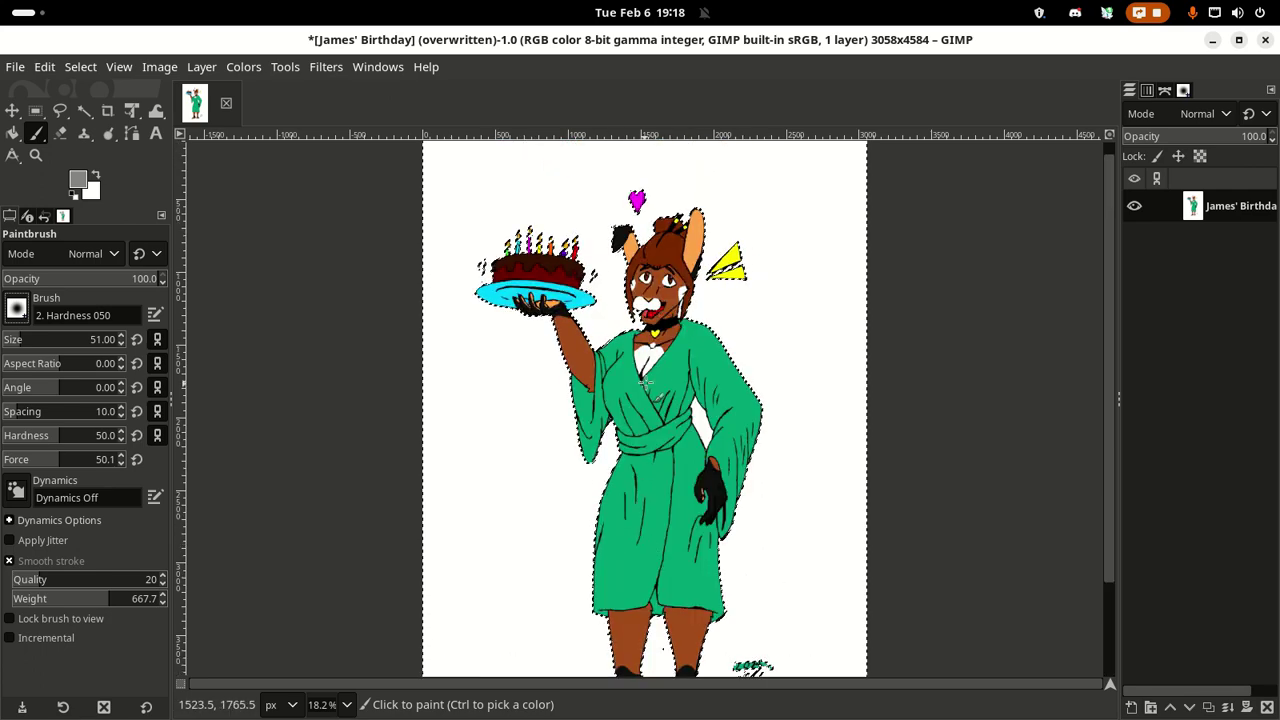
scroll(646, 383, "down", 3)
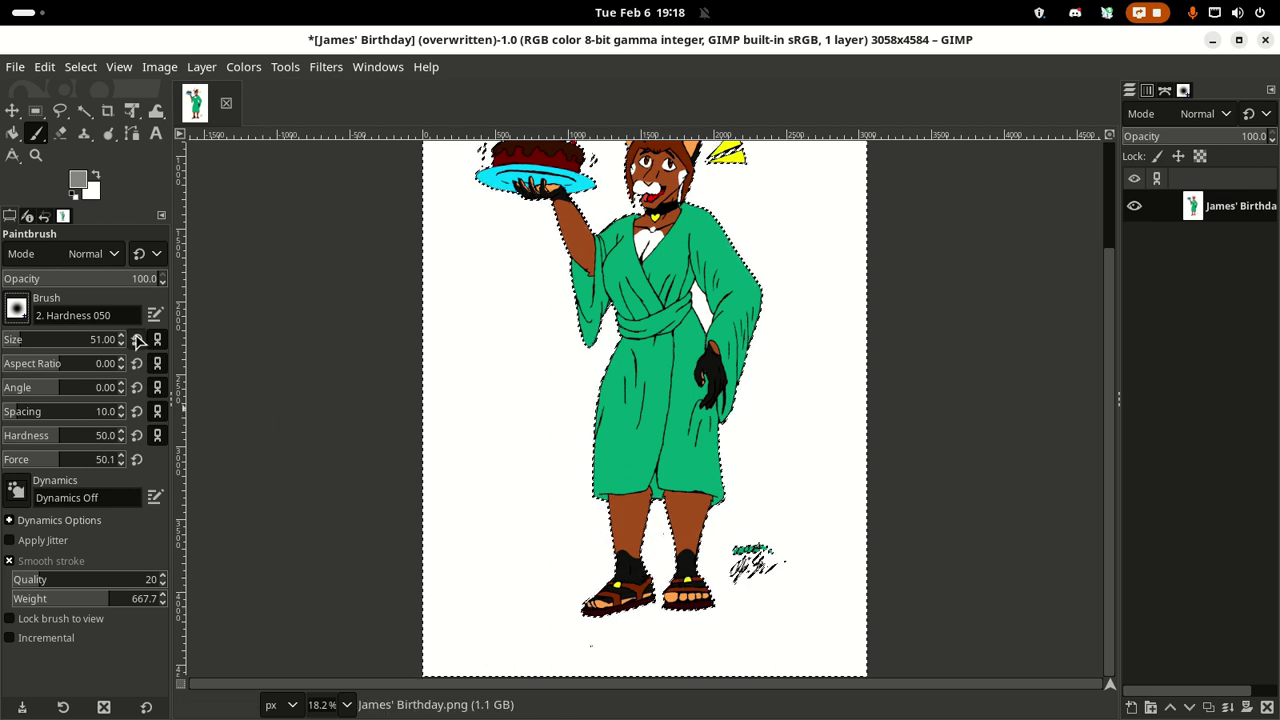
left_click(37, 340)
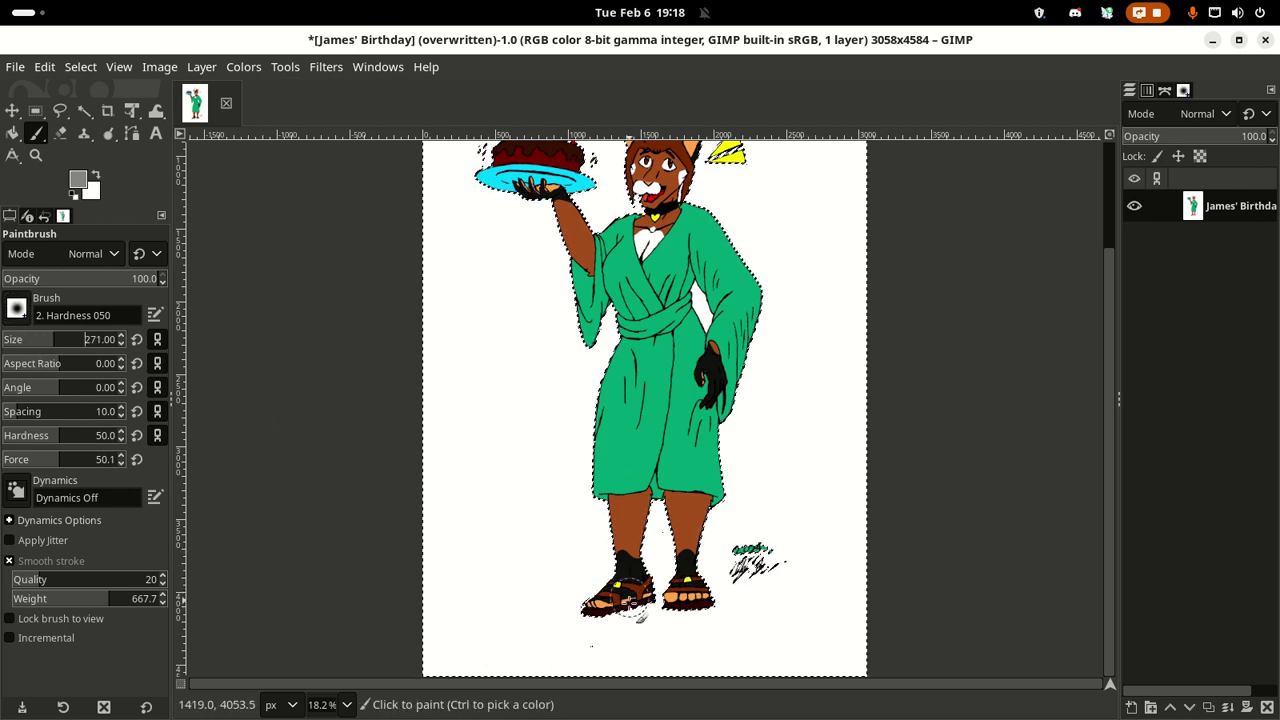
Step: Paint a soft grey ground shadow behind both feet within the selected background, and clear the selection
mouse_move(598, 612)
left_mouse_down()
mouse_move(628, 599)
mouse_move(707, 594)
mouse_move(634, 584)
left_mouse_up()
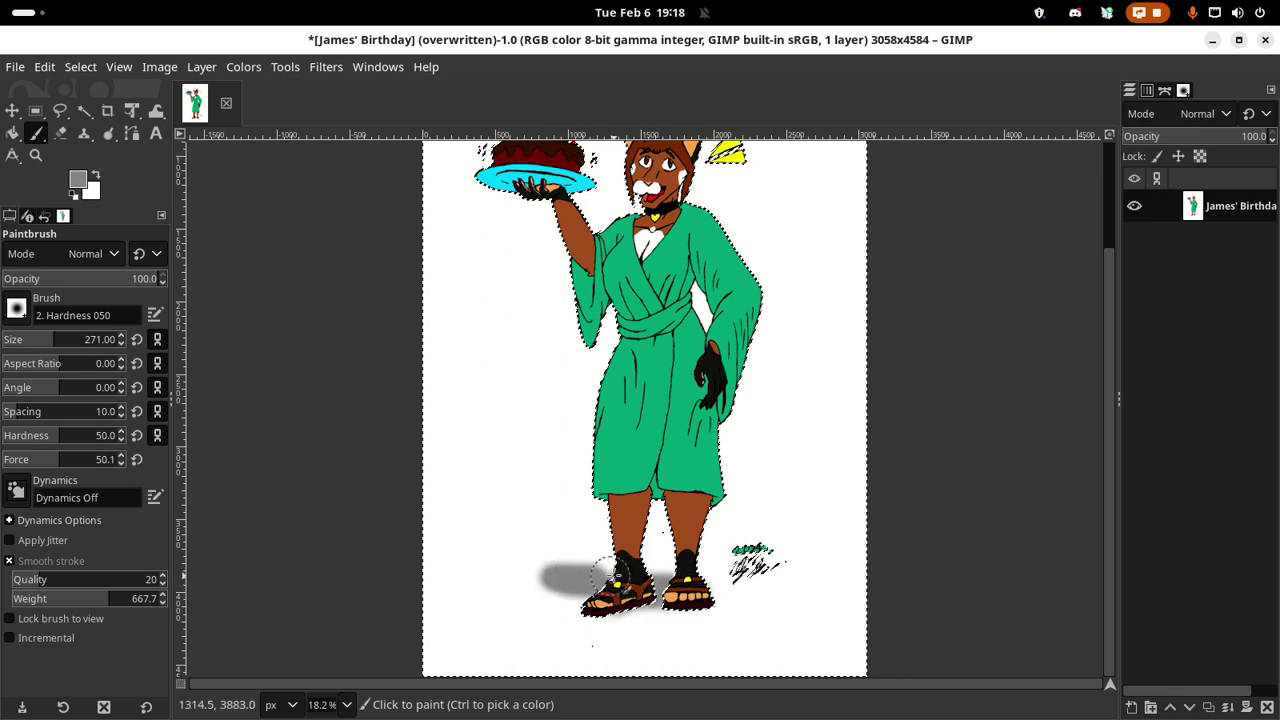
mouse_move(668, 580)
left_mouse_down()
mouse_move(729, 580)
mouse_move(636, 578)
left_mouse_up()
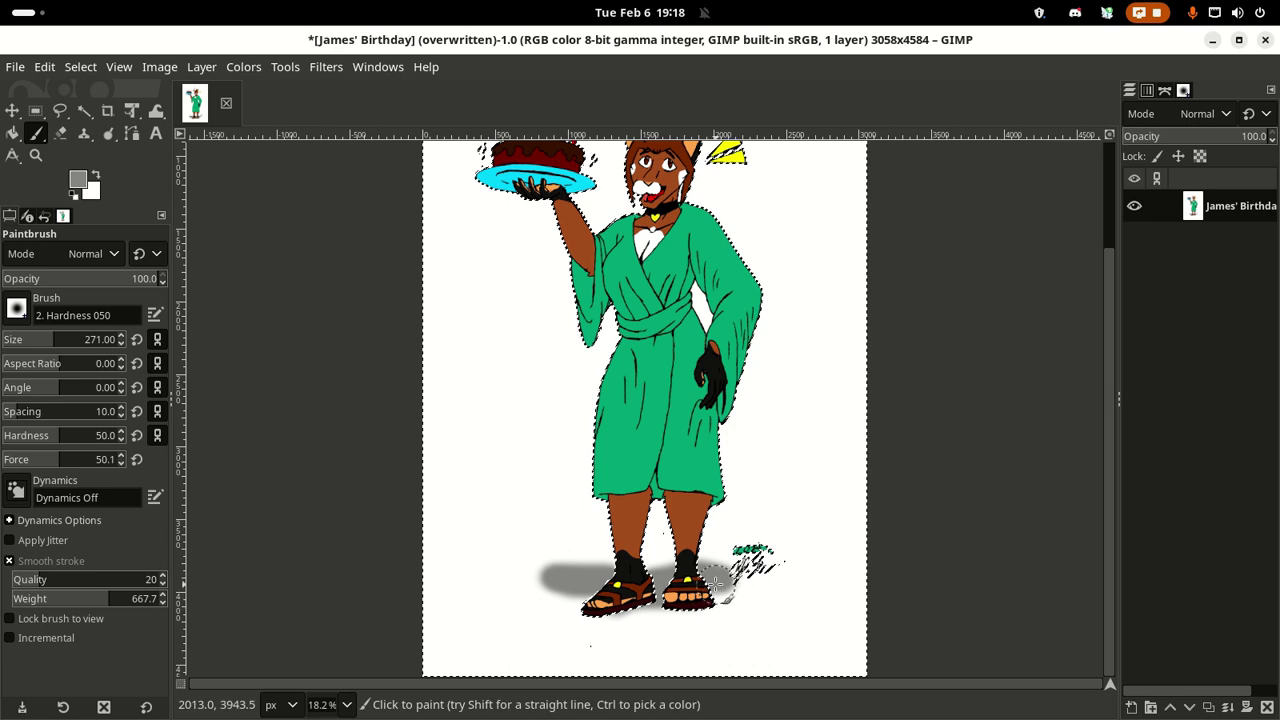
left_click_drag(636, 566, 685, 570)
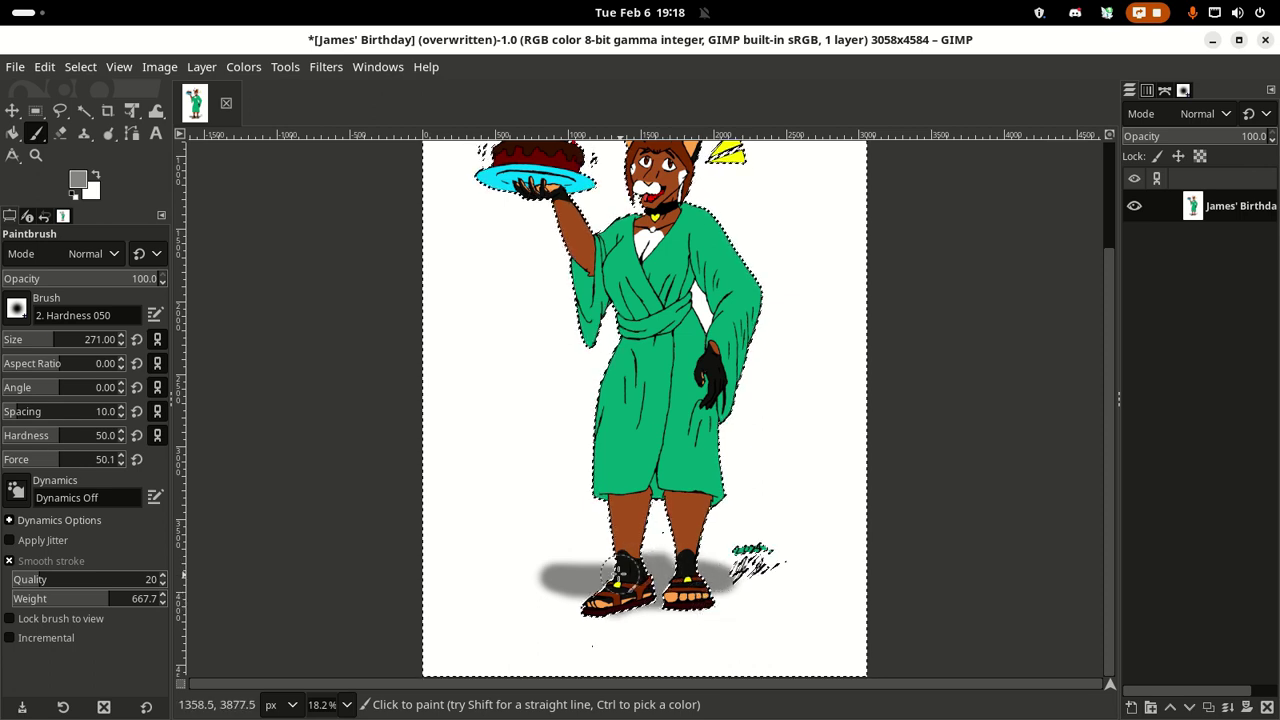
key("ctrl+shift+a")
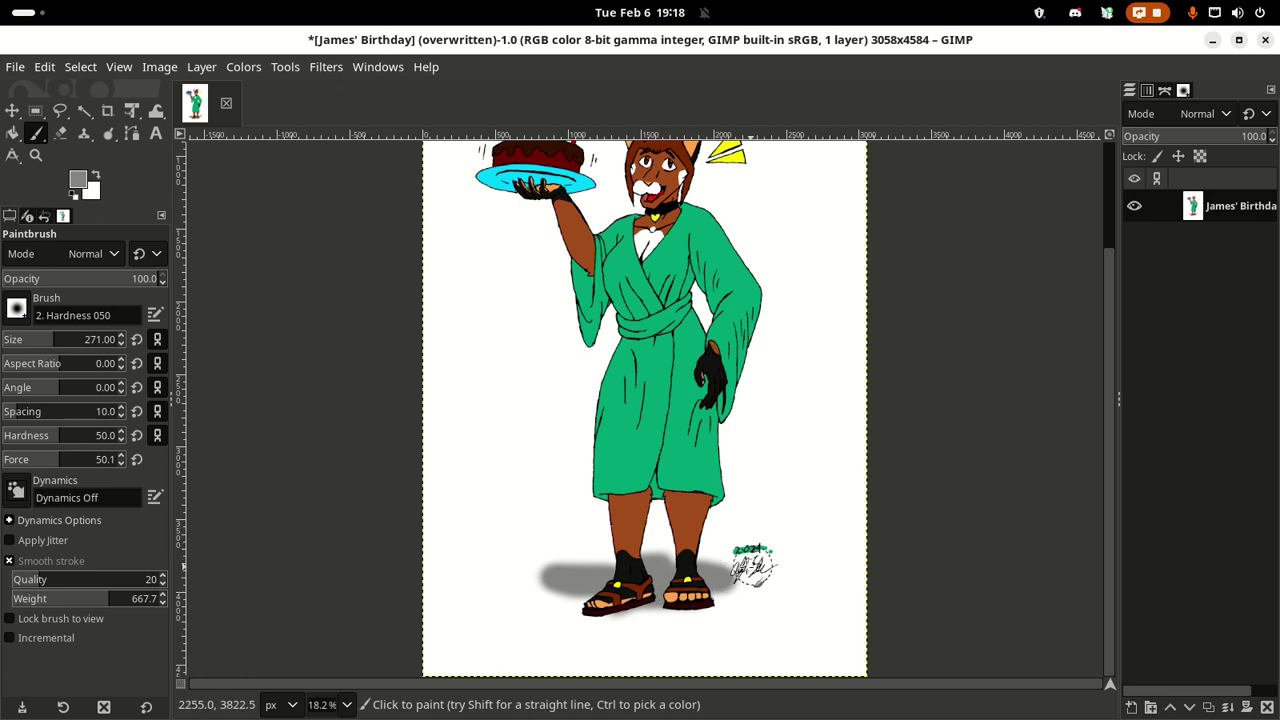
Step: Switch to the Pencil, set its mode to Darken only and reduce its brush size to 30
scroll(748, 566, "up", 3)
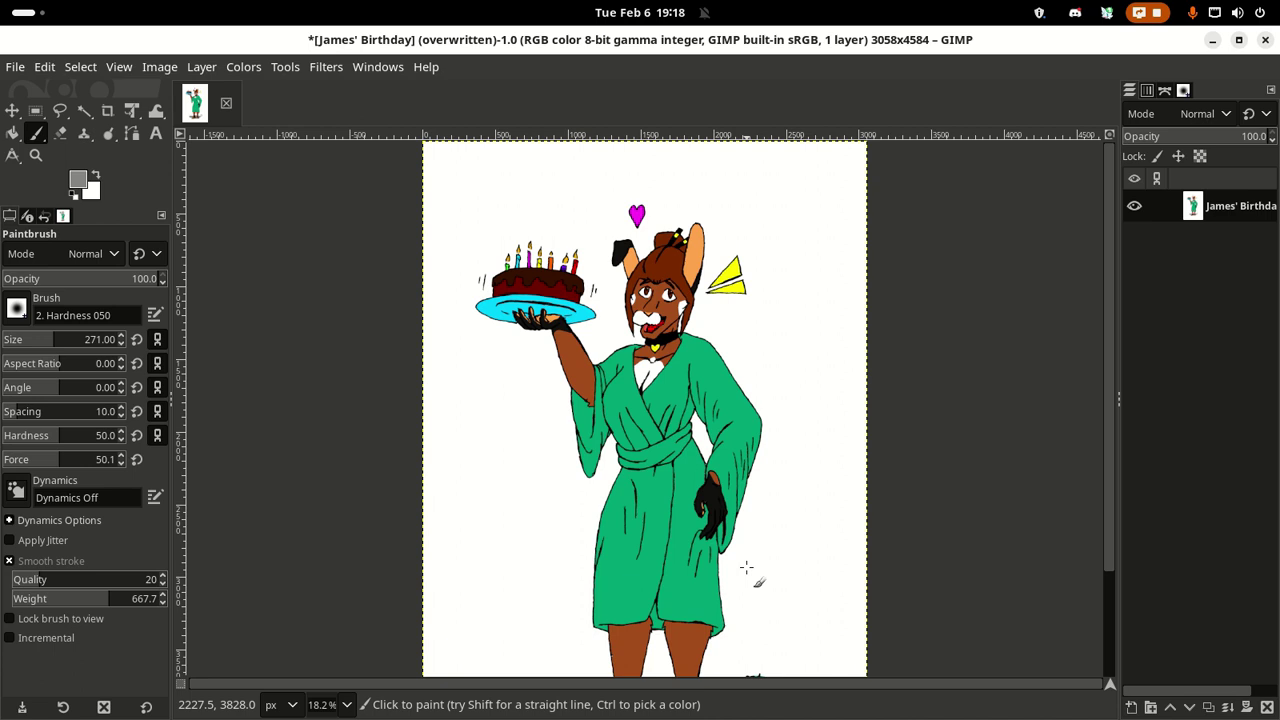
scroll(746, 567, "down", 3)
scroll(748, 566, "up", 3)
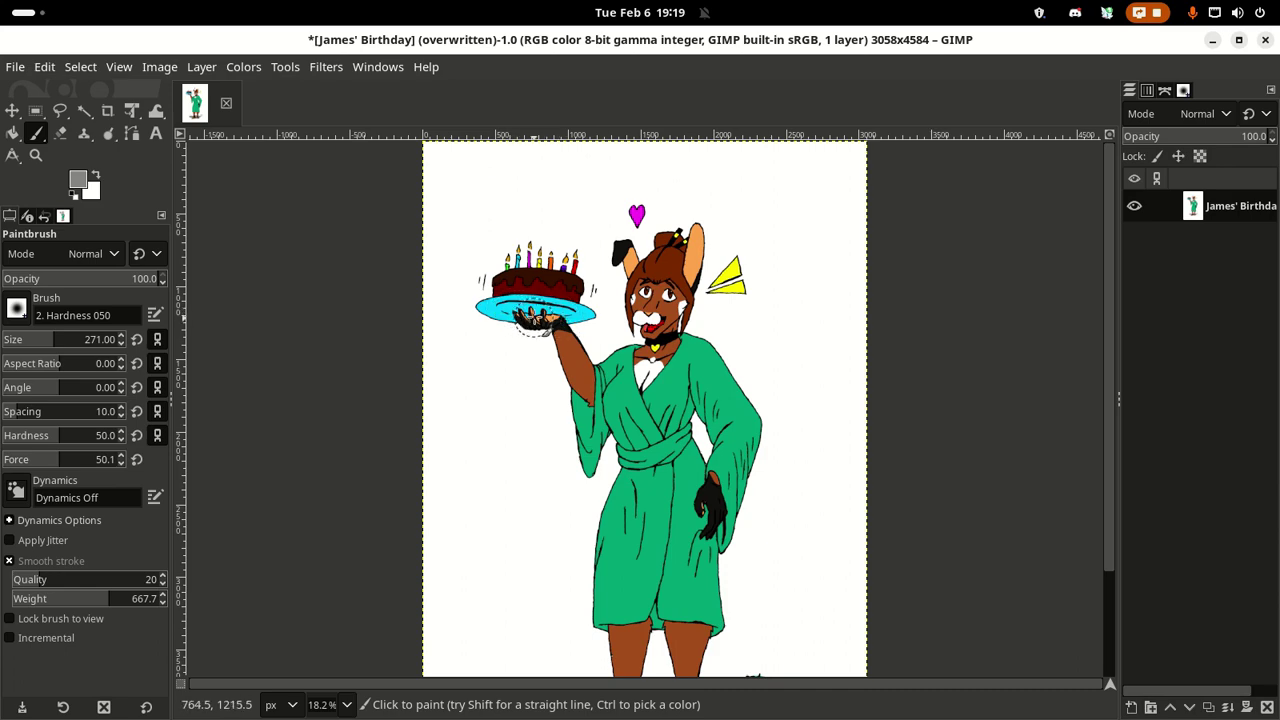
key("plus")
key("plus")
key("plus")
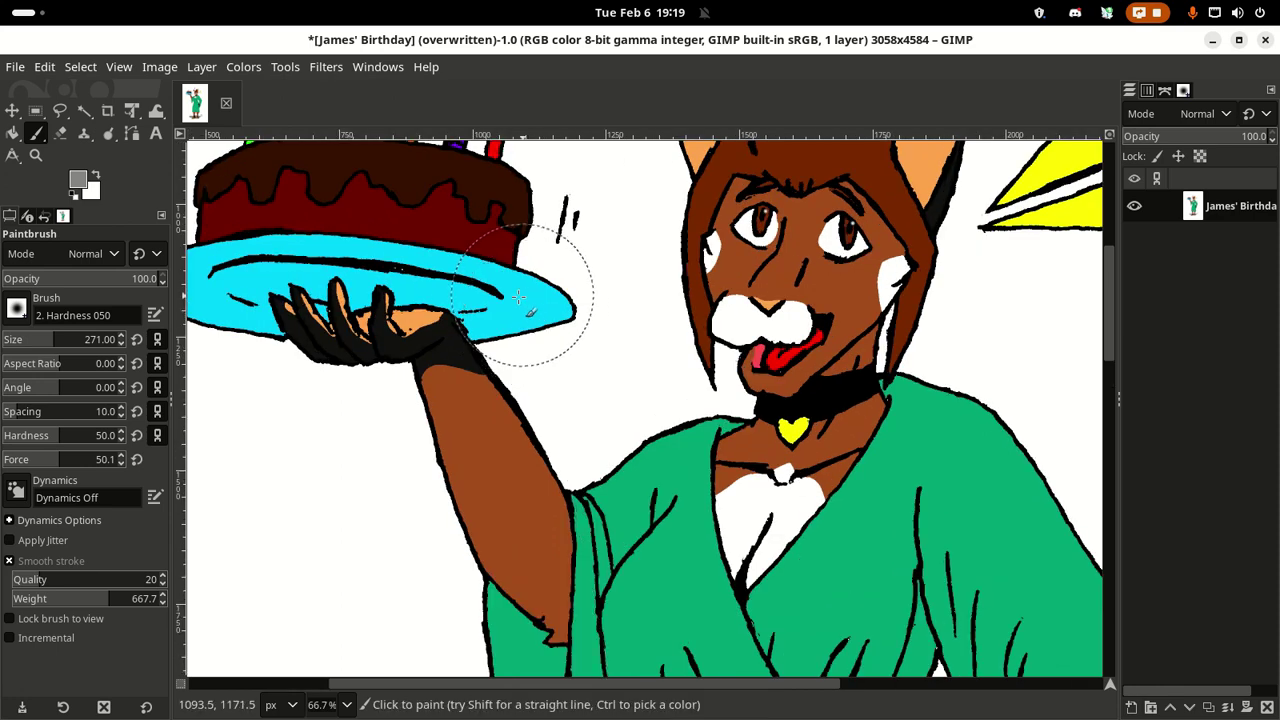
scroll(405, 308, "left", 1)
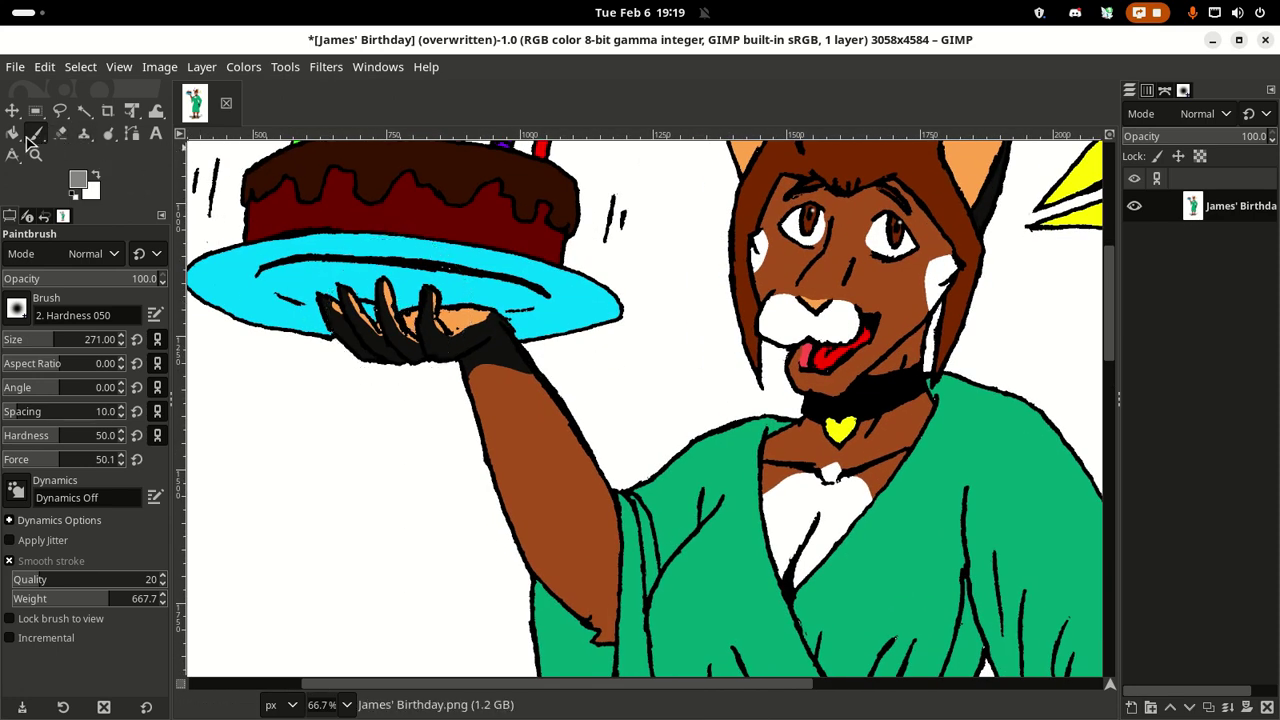
left_click_drag(30, 141, 100, 157)
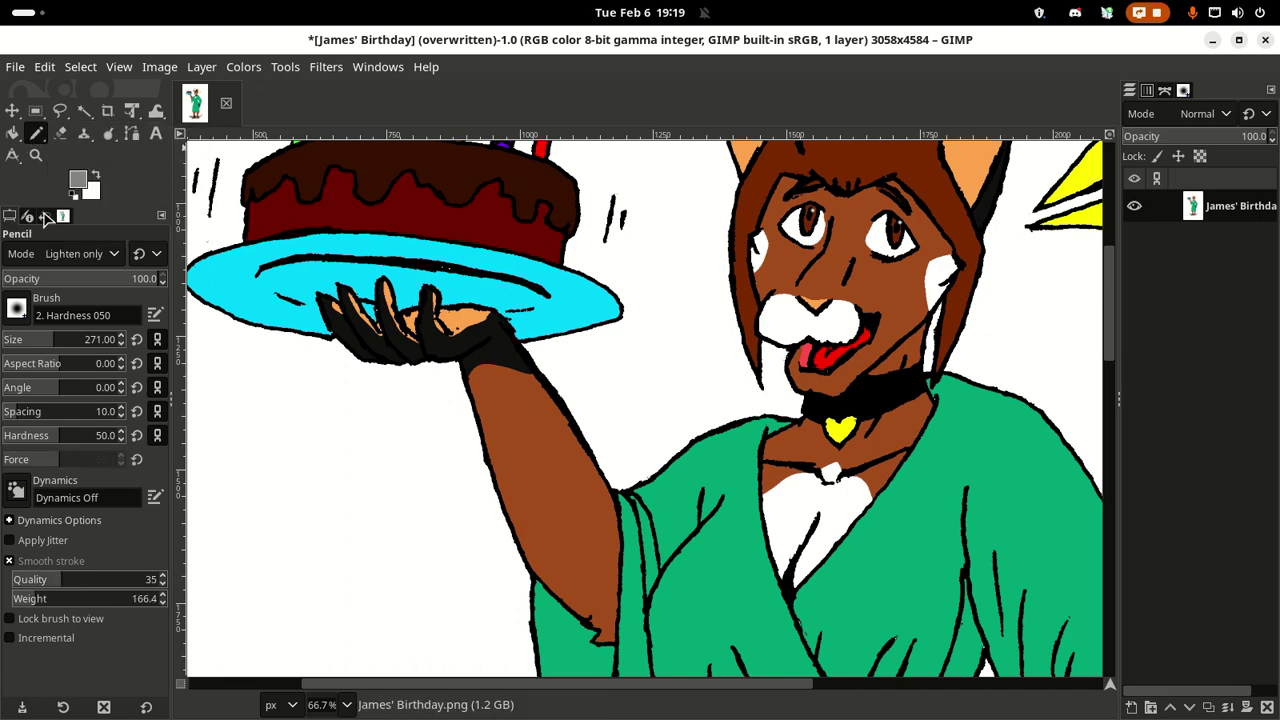
left_click(71, 258)
left_click(90, 410)
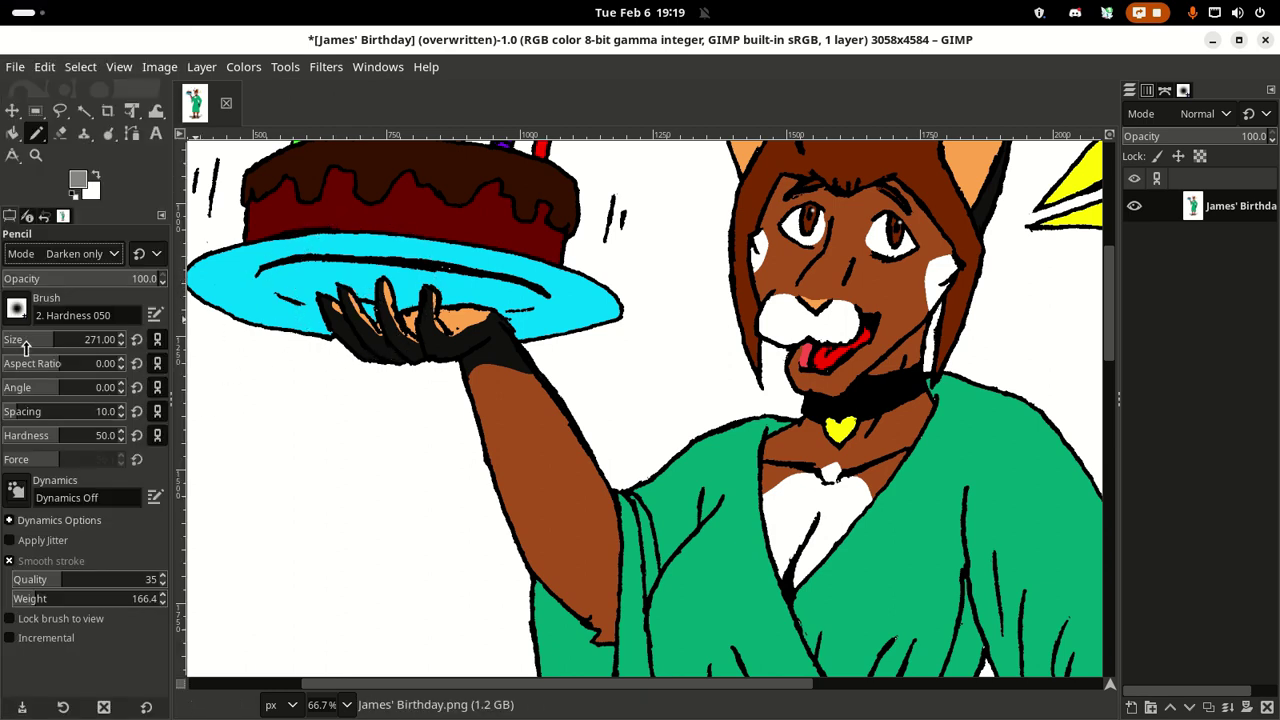
left_click_drag(25, 345, 17, 343)
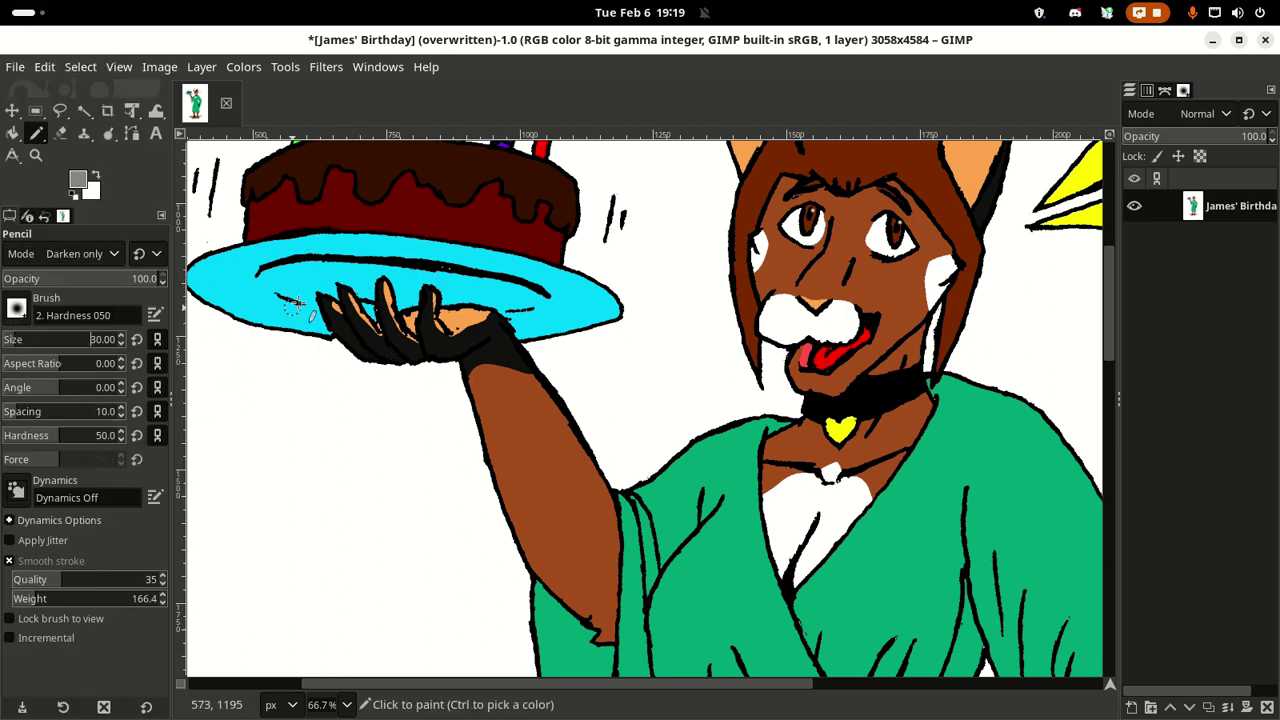
Step: Try to shade the blue plate around the raised fingers with grey pencil strokes
left_click(358, 287)
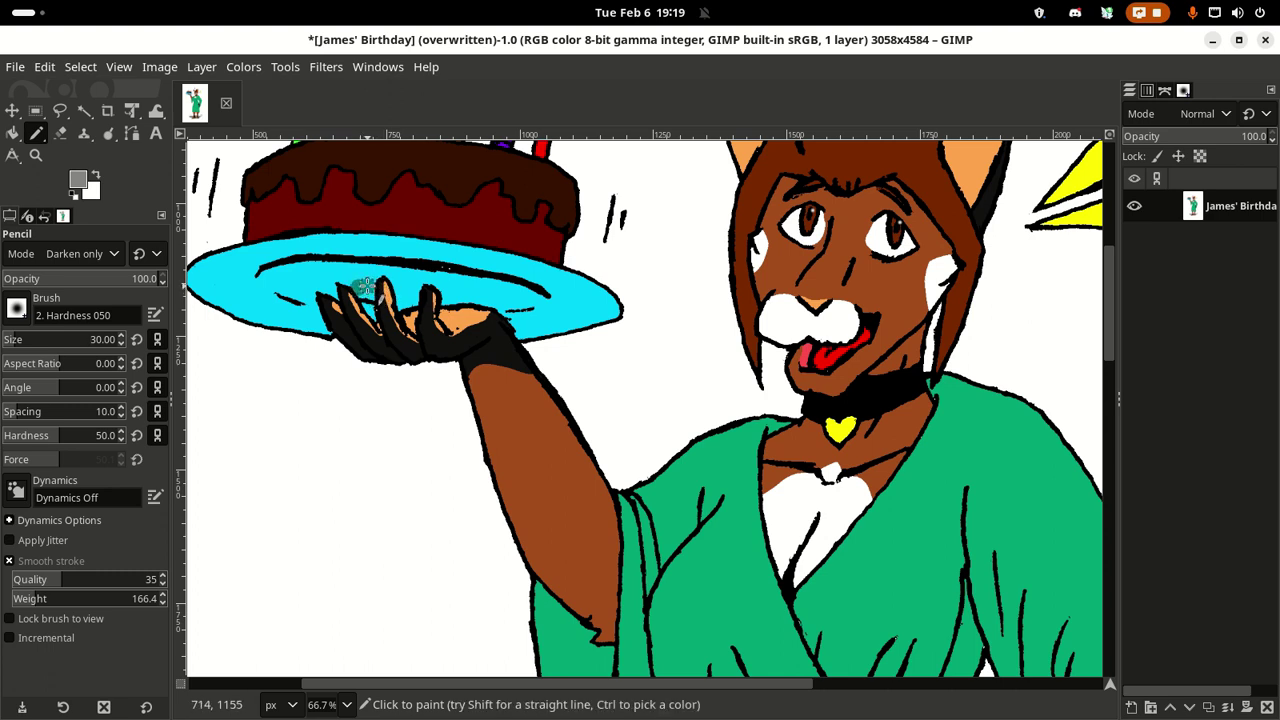
left_click_drag(367, 288, 369, 314)
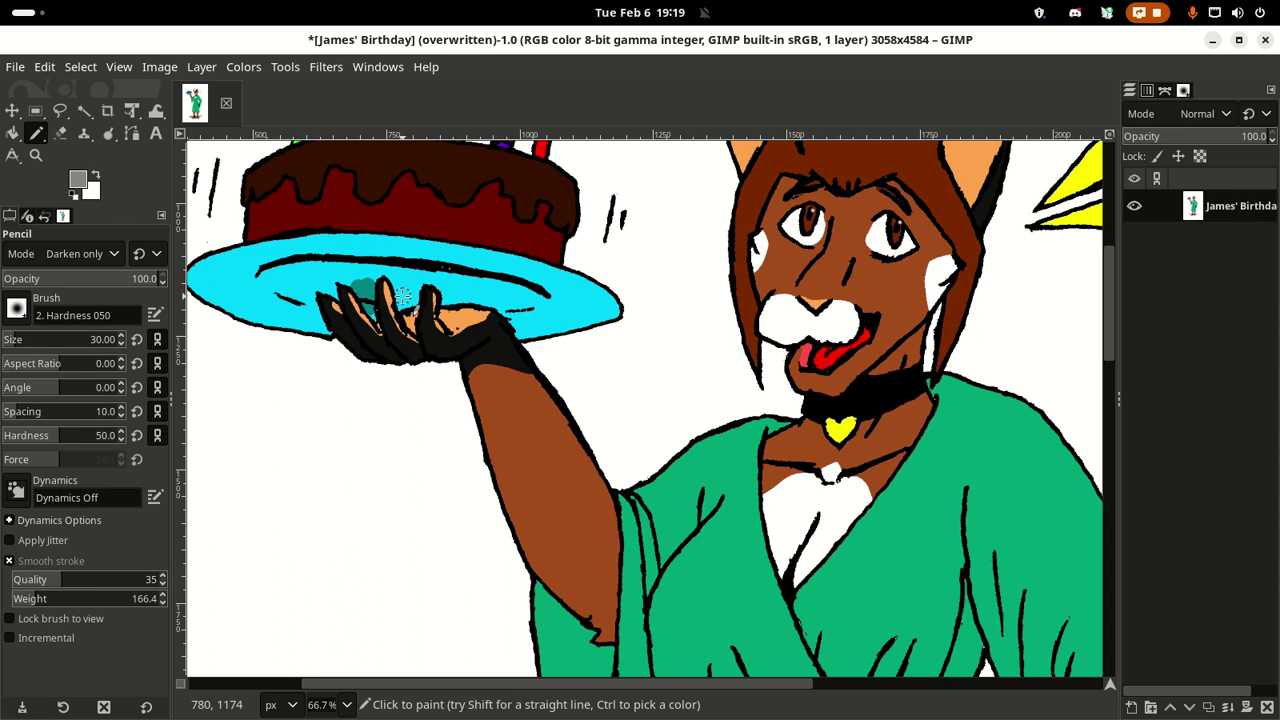
key("ctrl")
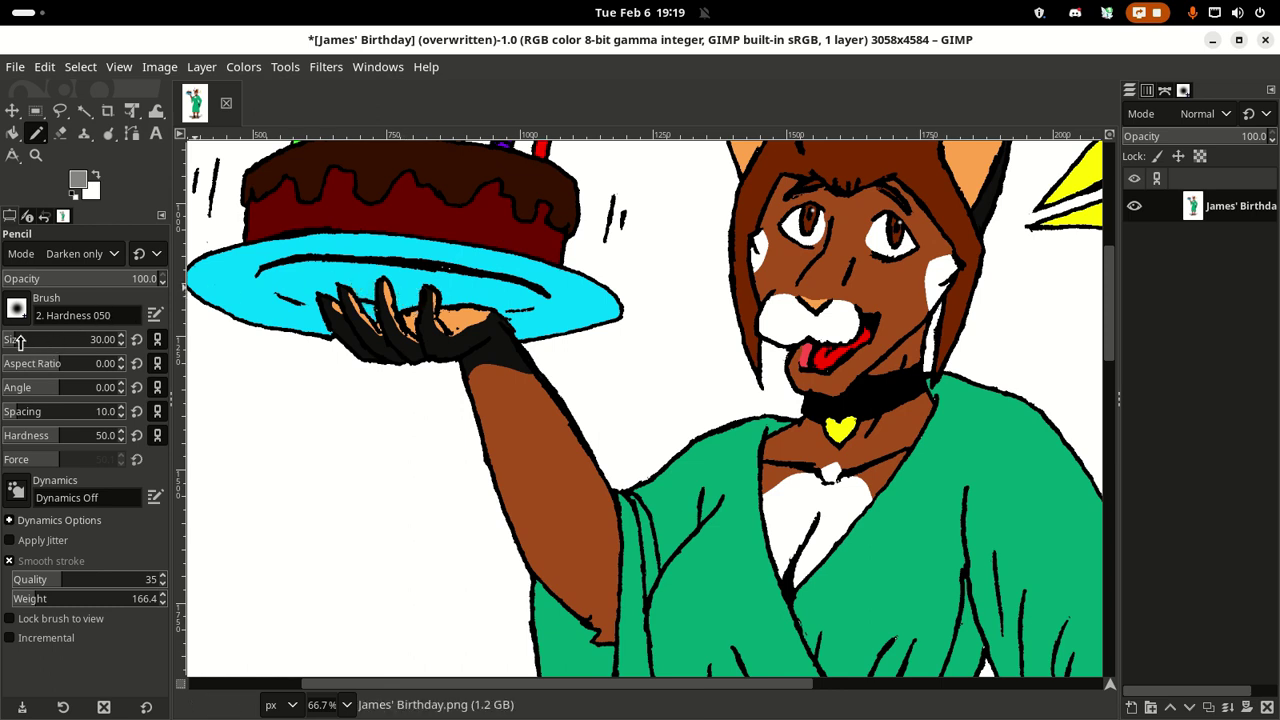
Step: Outline the hand's shadow on the blue plate with a size 10 pencil and fill it using Bucket Fill in Darken only mode
scroll(8, 341, "down", 1)
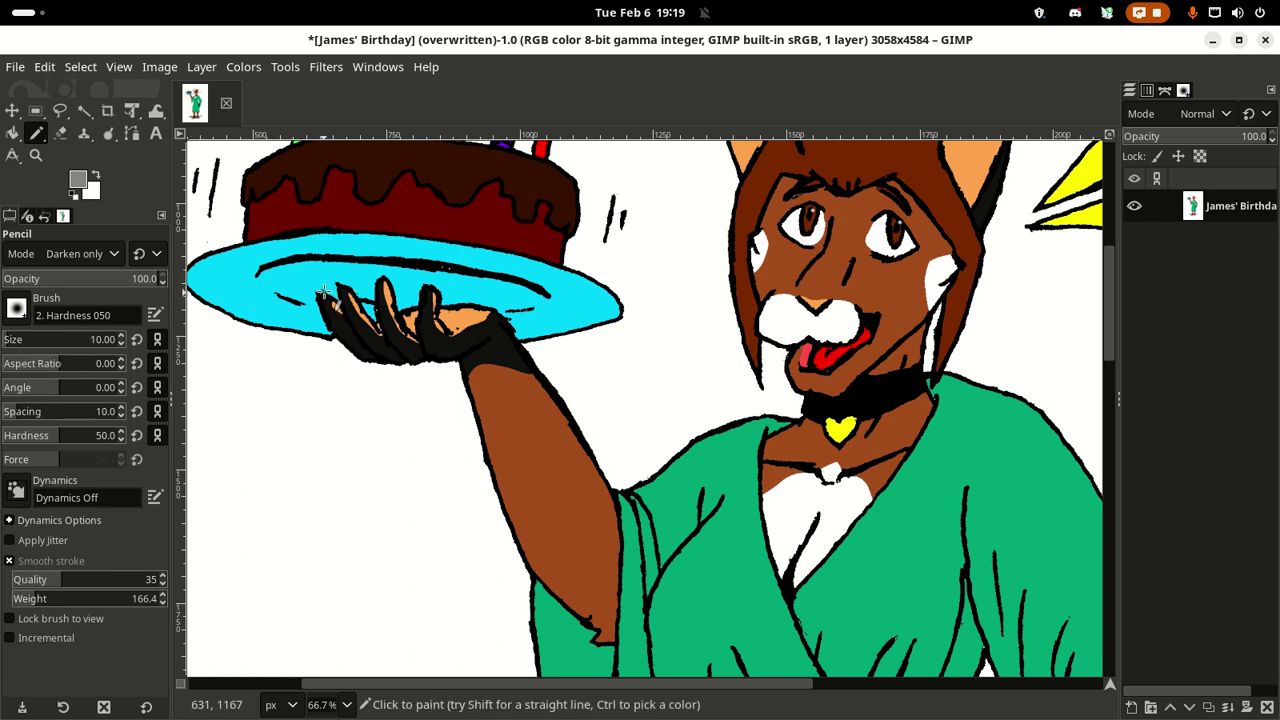
mouse_move(330, 289)
left_mouse_down()
mouse_move(431, 282)
mouse_move(493, 311)
left_mouse_up()
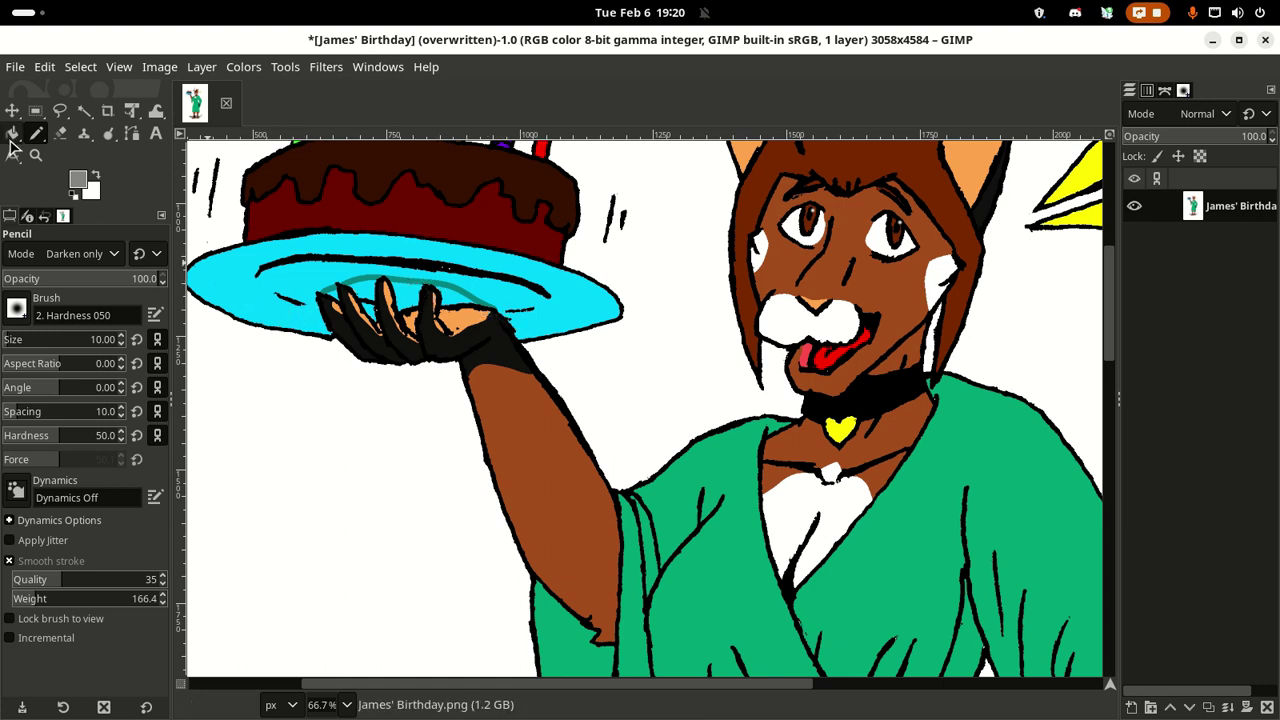
left_click(12, 136)
left_click(85, 253)
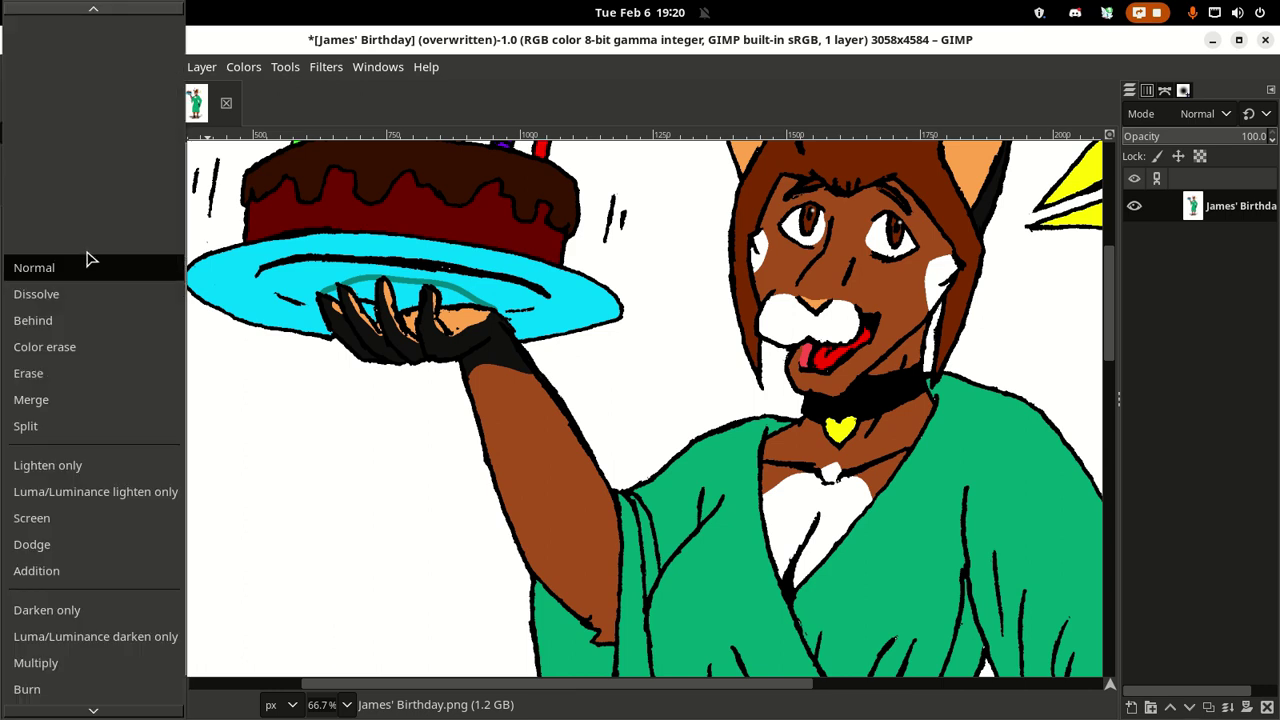
left_click(80, 608)
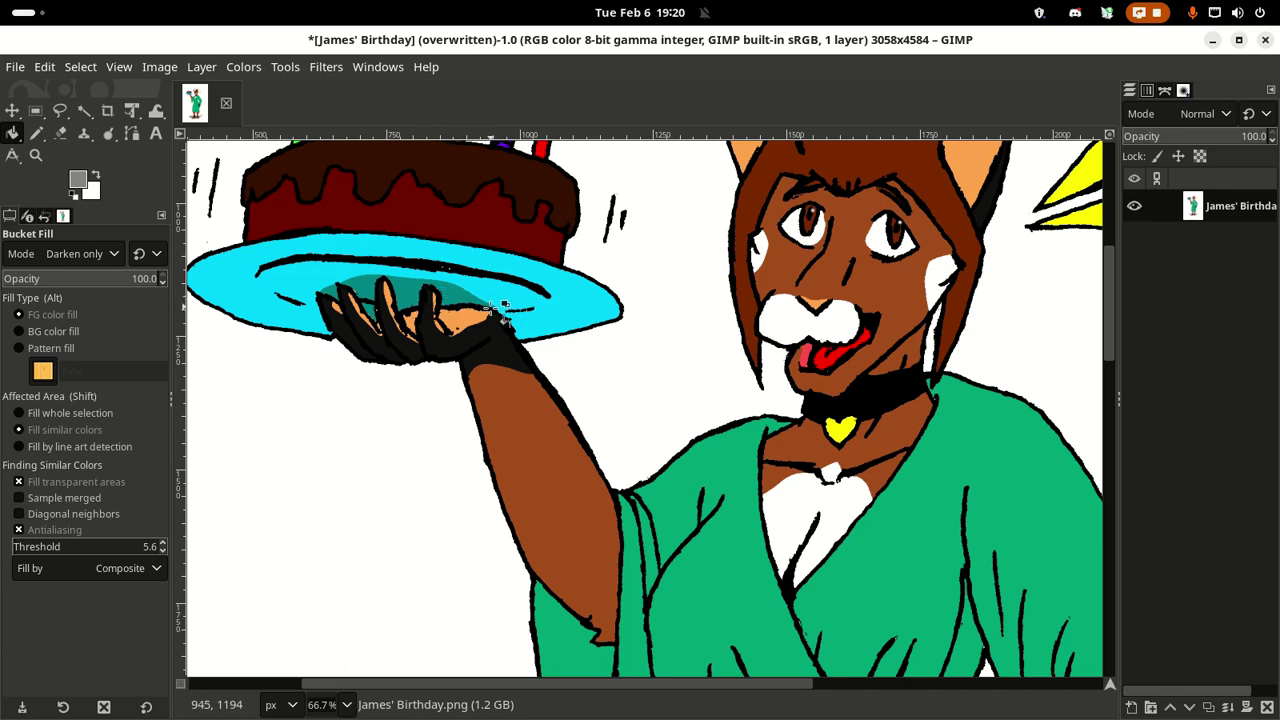
Step: Switch to the Pencil and darken the foreground colour to grey 4d4d4d
scroll(492, 308, "up", 3)
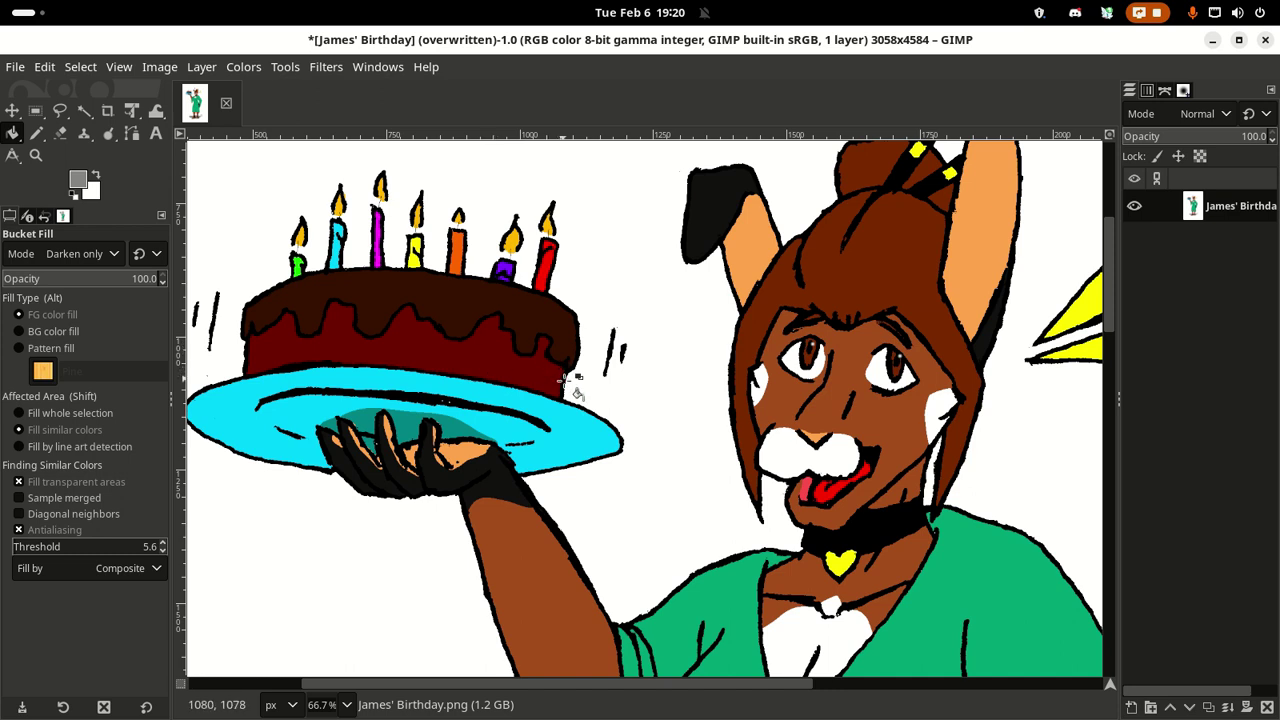
left_click(36, 133)
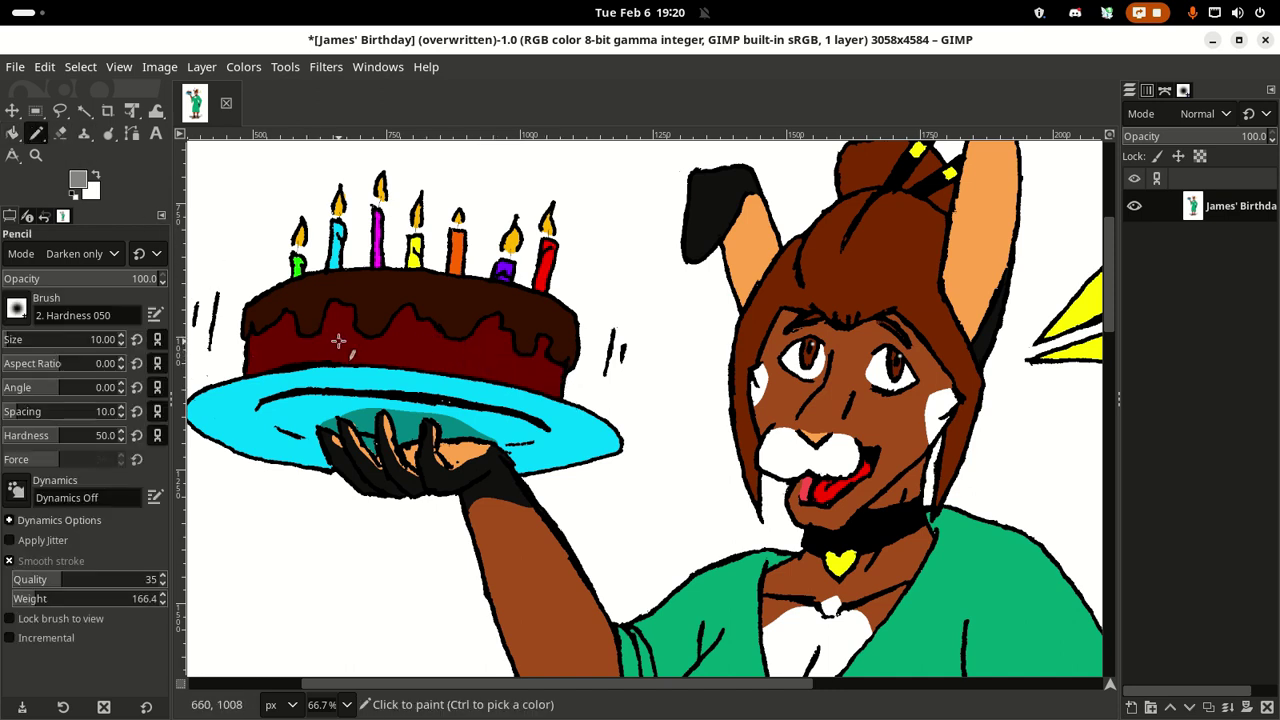
left_click(78, 180)
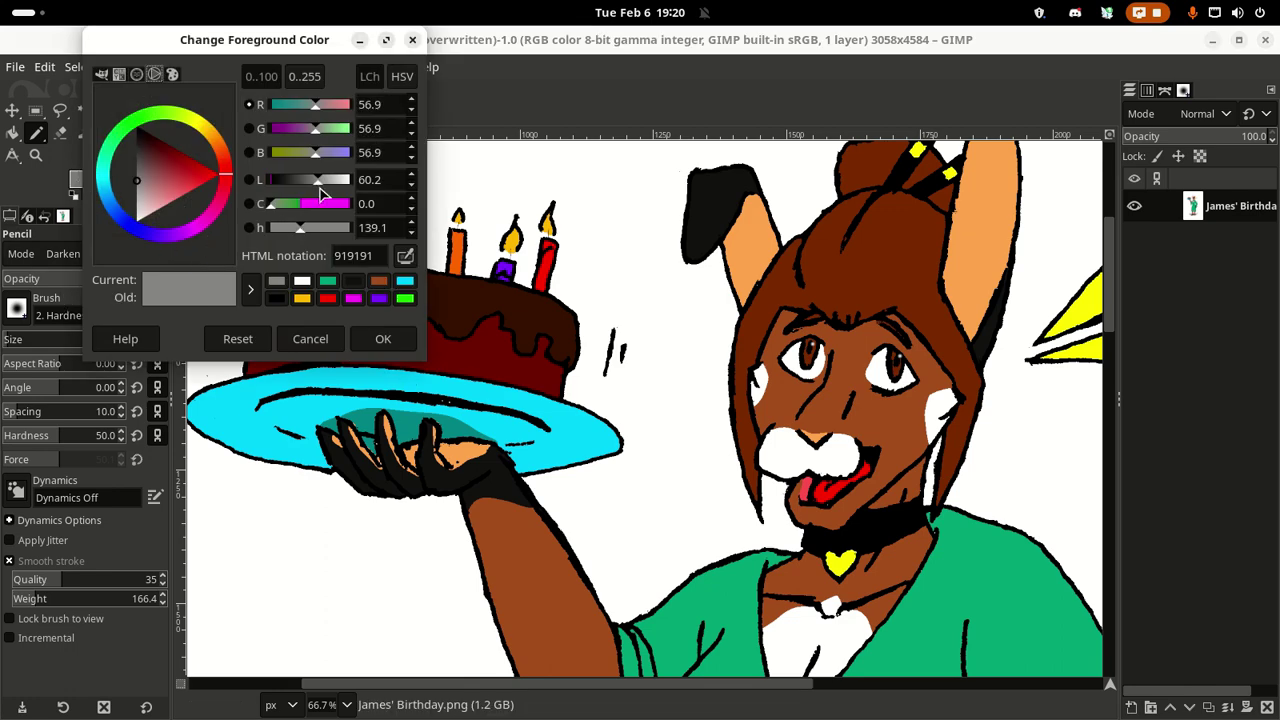
left_click_drag(320, 193, 310, 189)
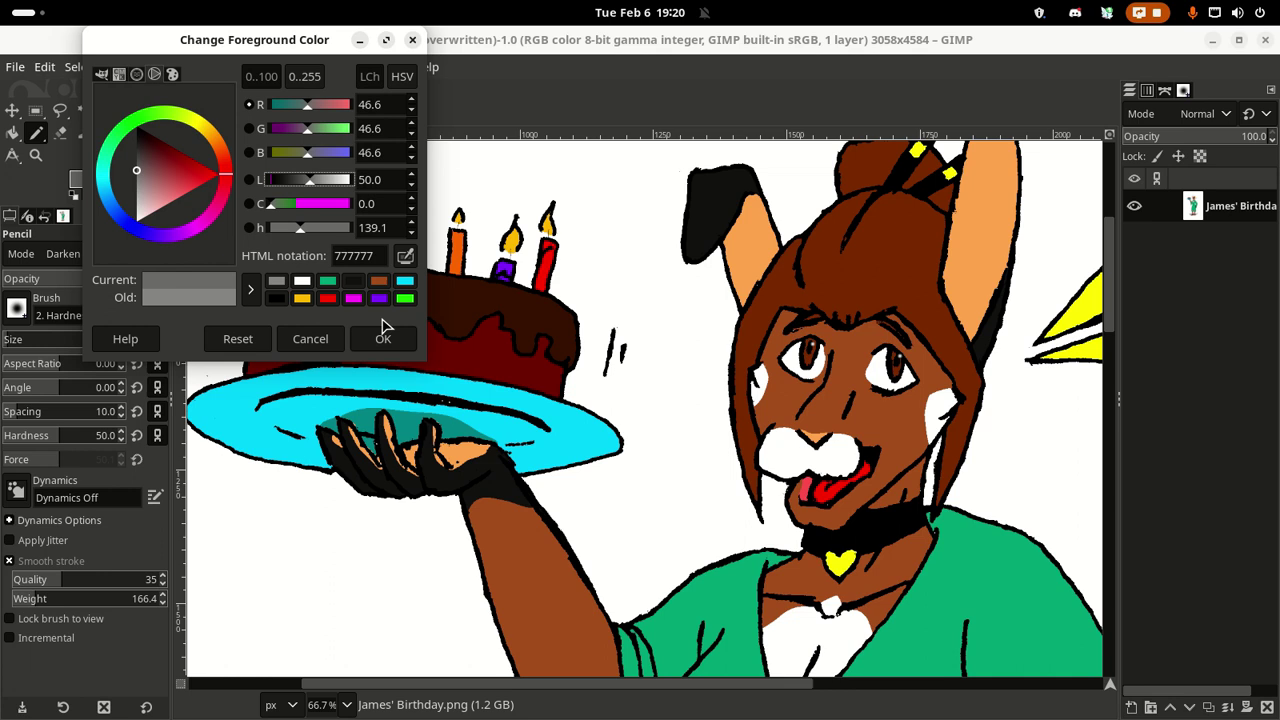
left_click(466, 360)
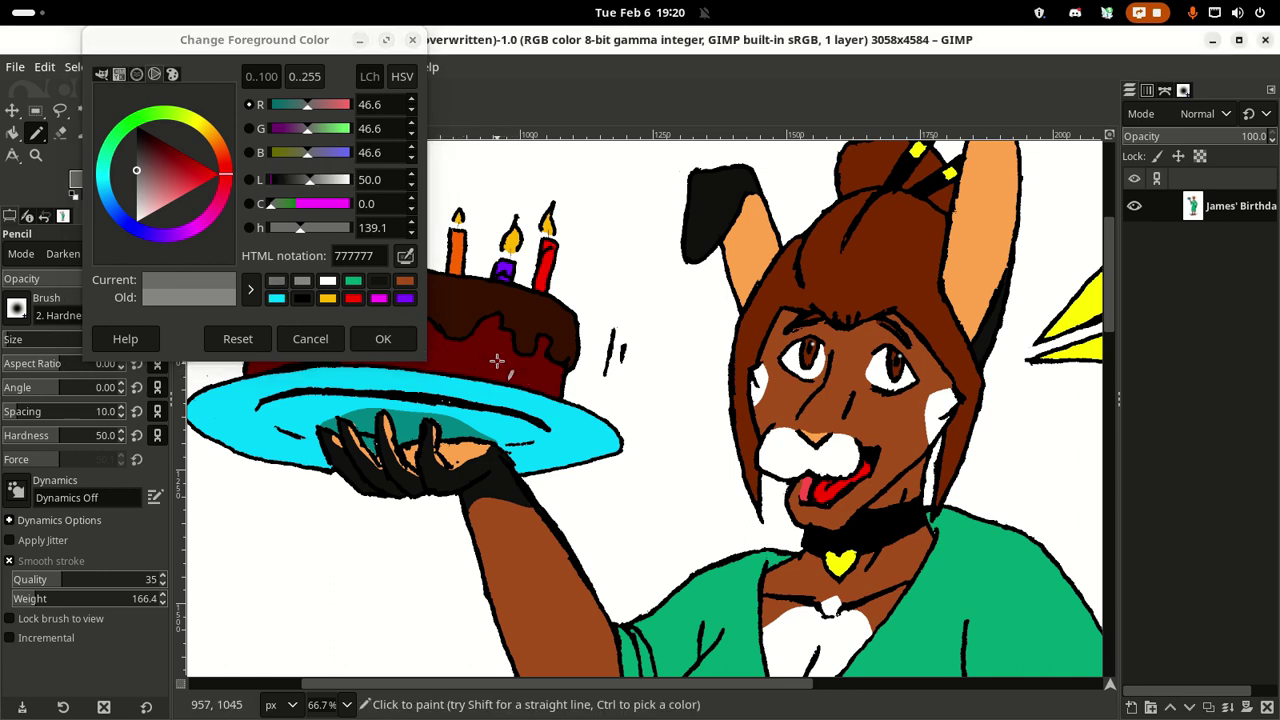
key("ctrl")
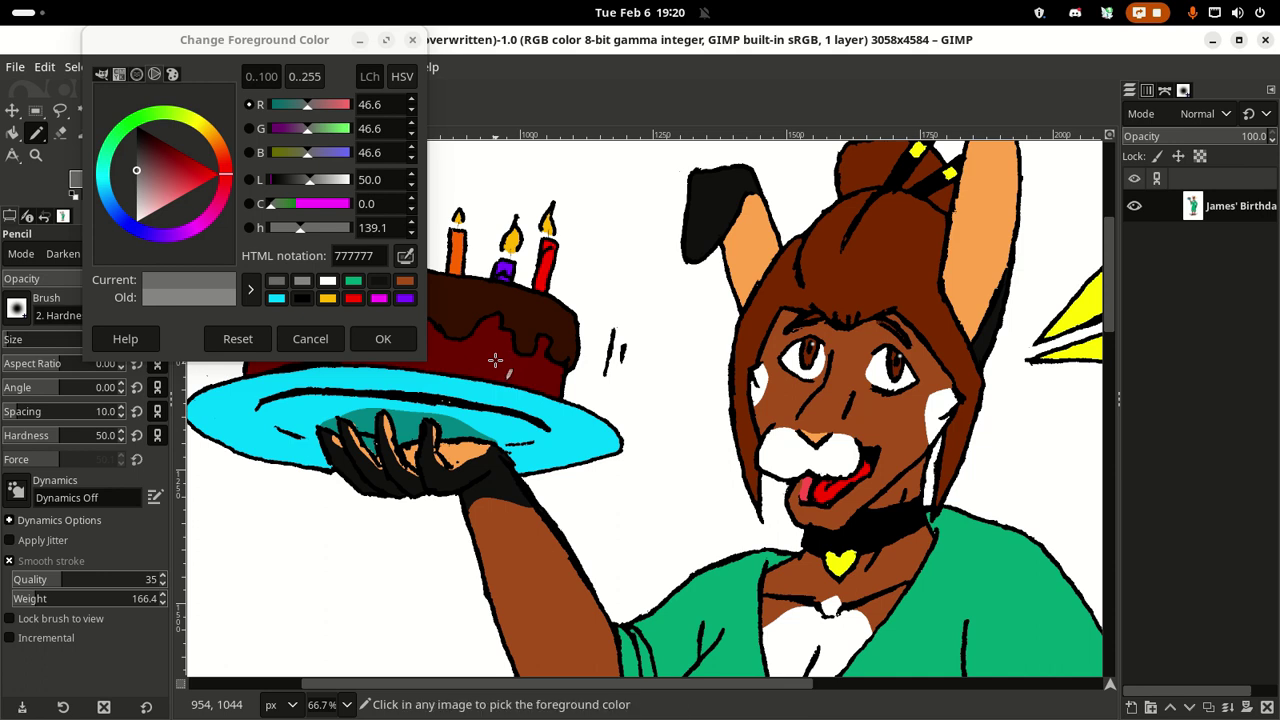
left_click_drag(316, 186, 296, 184)
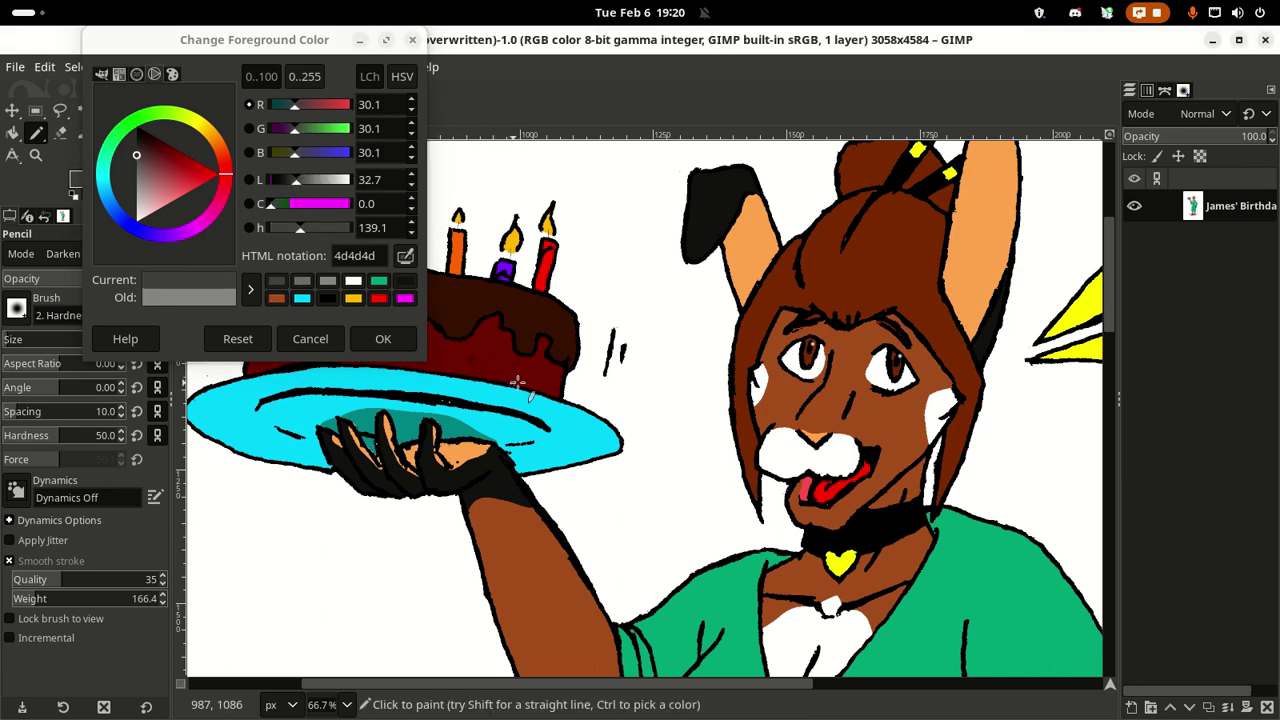
left_click(392, 339)
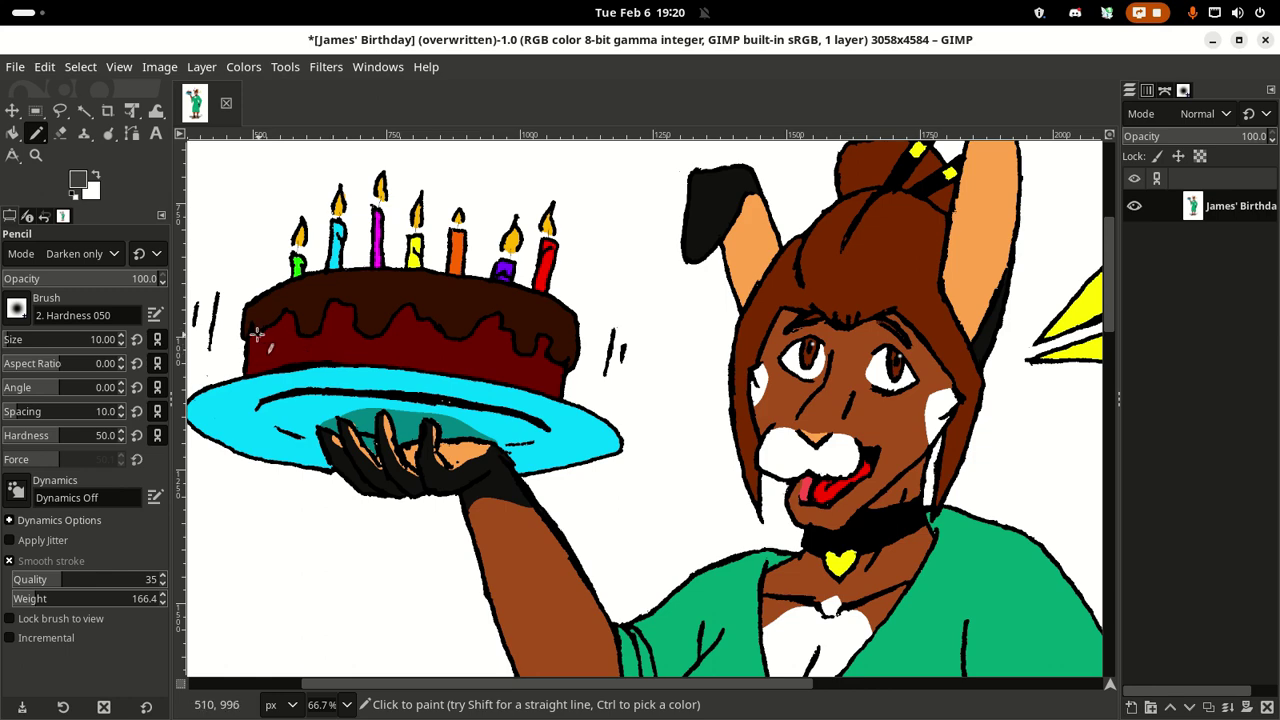
Step: Shade the dark red cake side just below the dripping icing edge with size 10 pencil strokes in Darken only mode
key("shift")
scroll(256, 341, "up", 1)
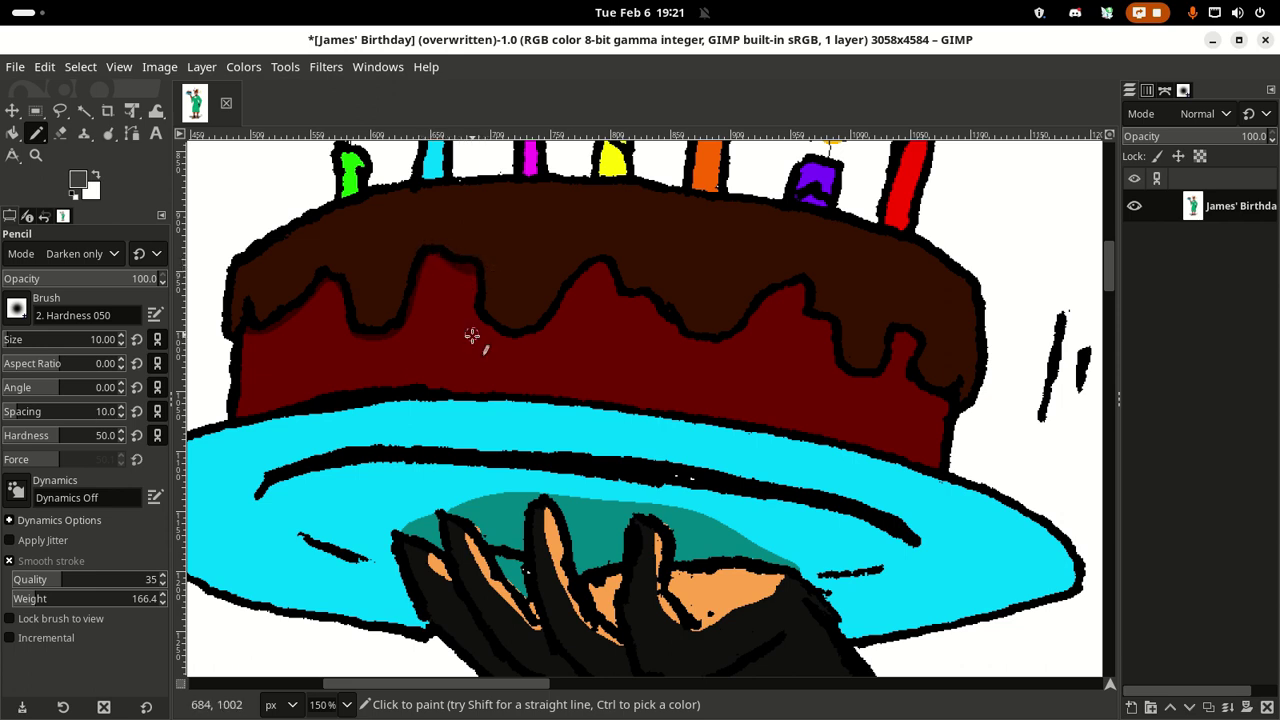
mouse_move(483, 318)
left_mouse_down()
mouse_move(516, 336)
mouse_move(541, 326)
left_mouse_up()
mouse_move(550, 314)
left_mouse_down()
mouse_move(587, 266)
mouse_move(607, 262)
mouse_move(621, 289)
mouse_move(656, 298)
mouse_move(680, 339)
mouse_move(706, 346)
mouse_move(749, 320)
mouse_move(758, 288)
mouse_move(797, 282)
left_mouse_up()
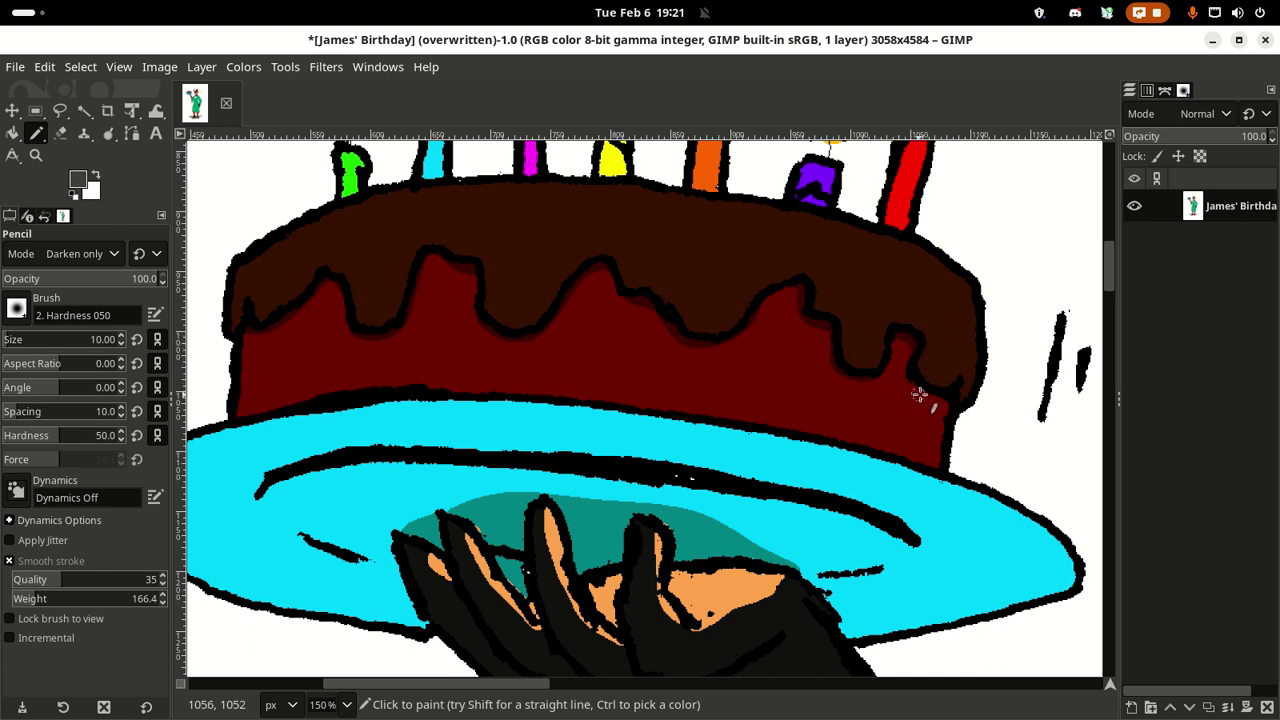
left_click_drag(919, 394, 938, 398)
Step: Pick the candle flames' yellow ffbf00 as foreground colour and set the Pencil mode to Lighten only
scroll(759, 305, "up", 3)
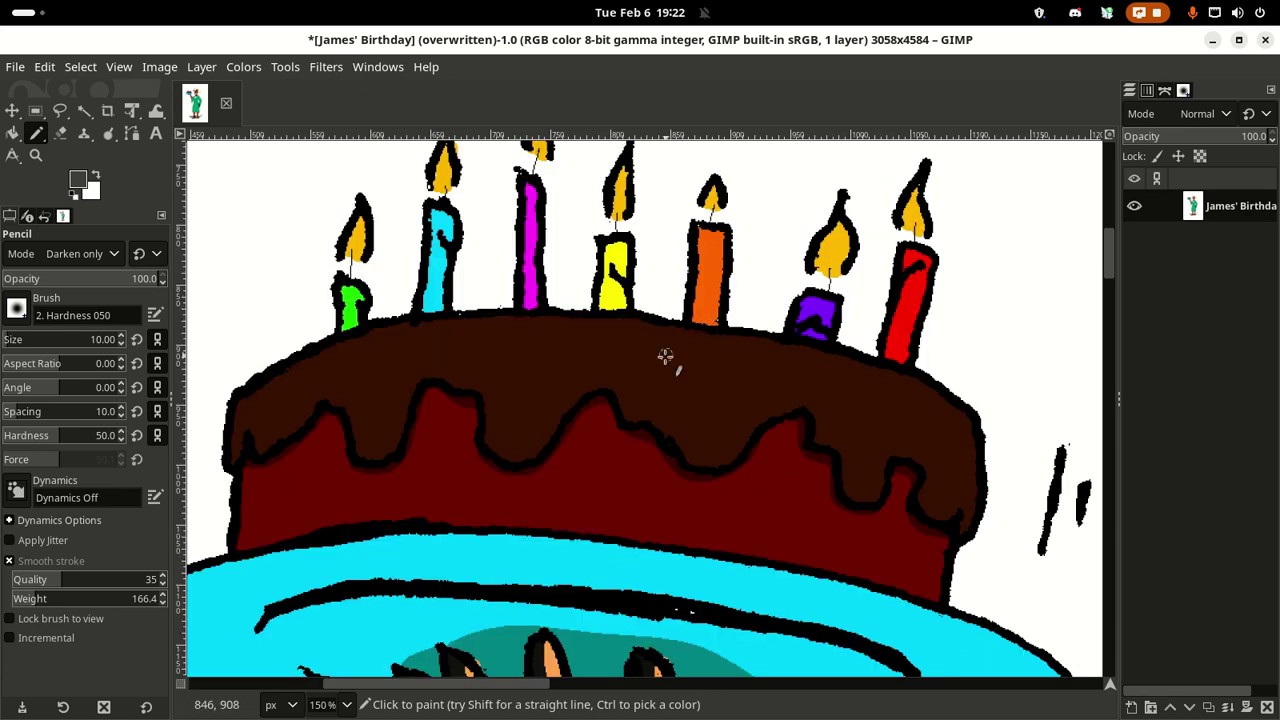
scroll(665, 357, "down", 3)
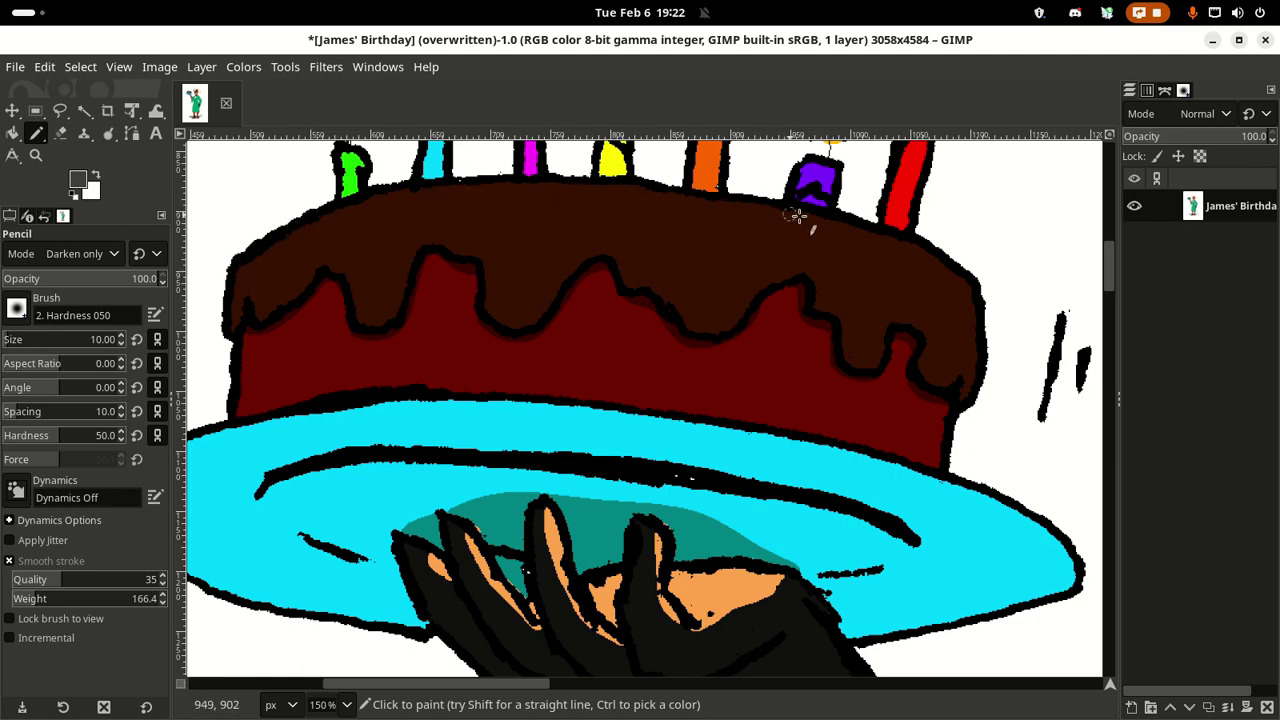
scroll(857, 274, "up", 3)
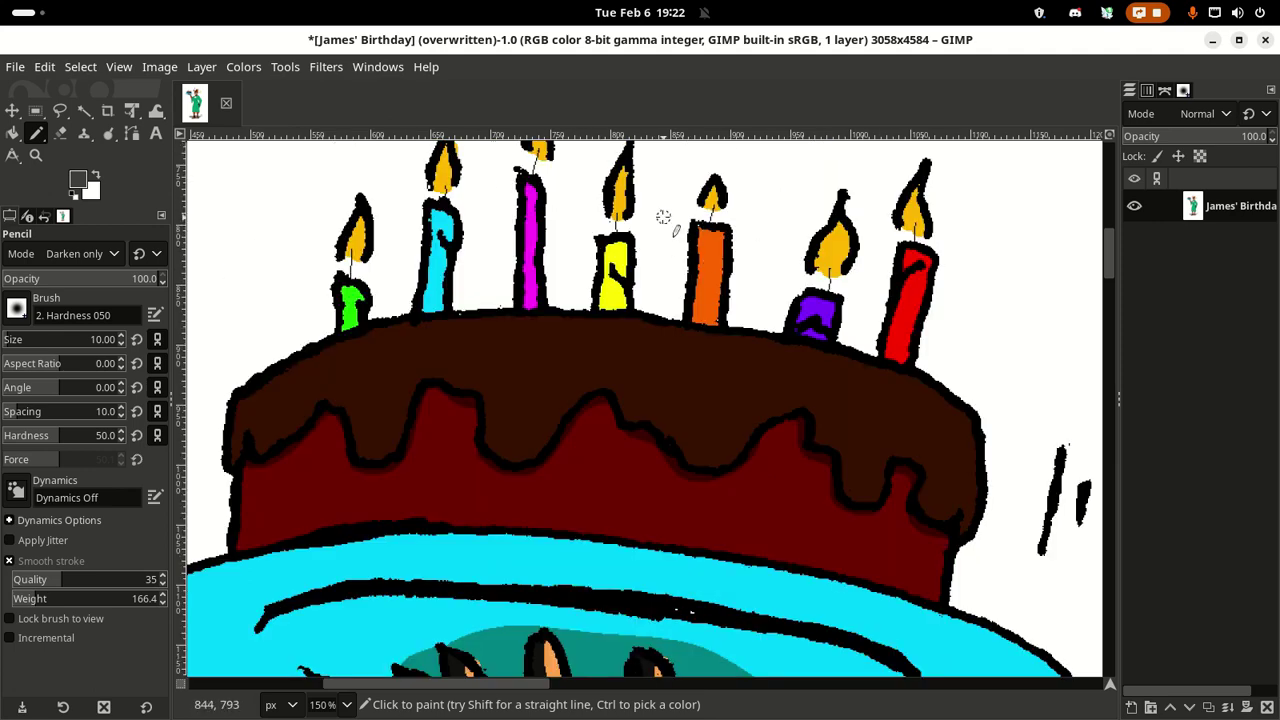
left_click(86, 184)
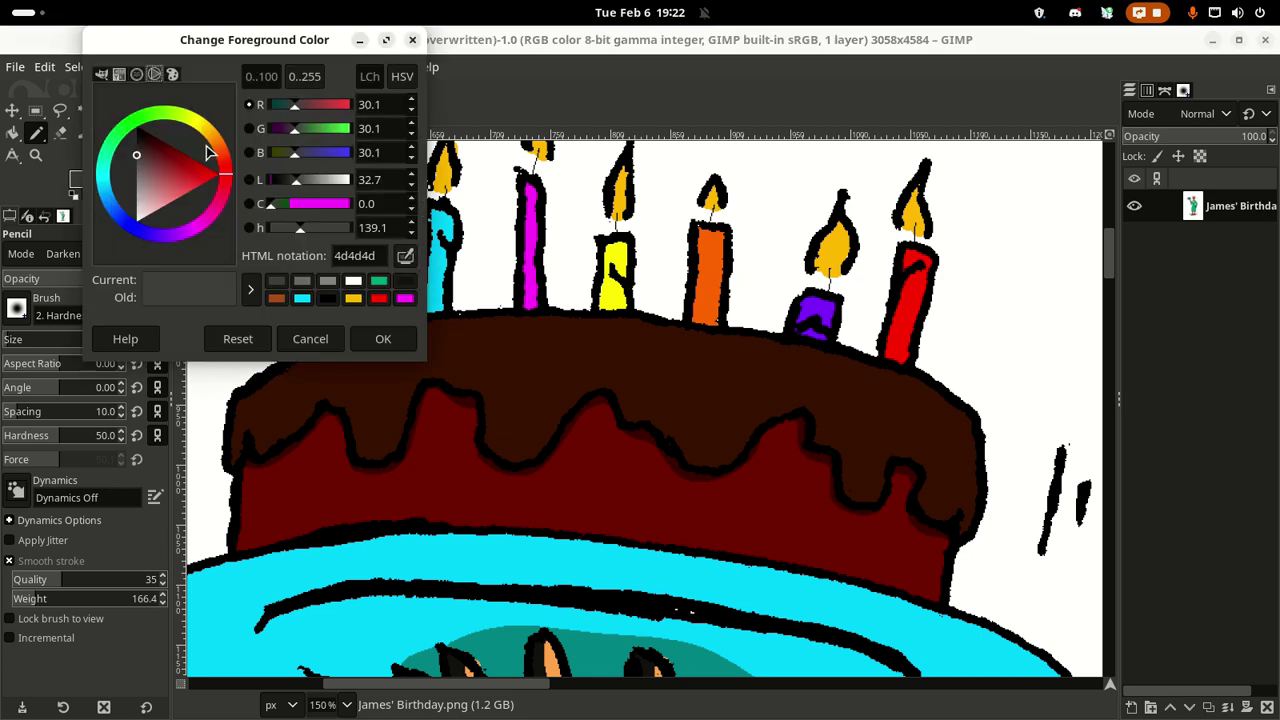
left_click(405, 256)
left_click(438, 188)
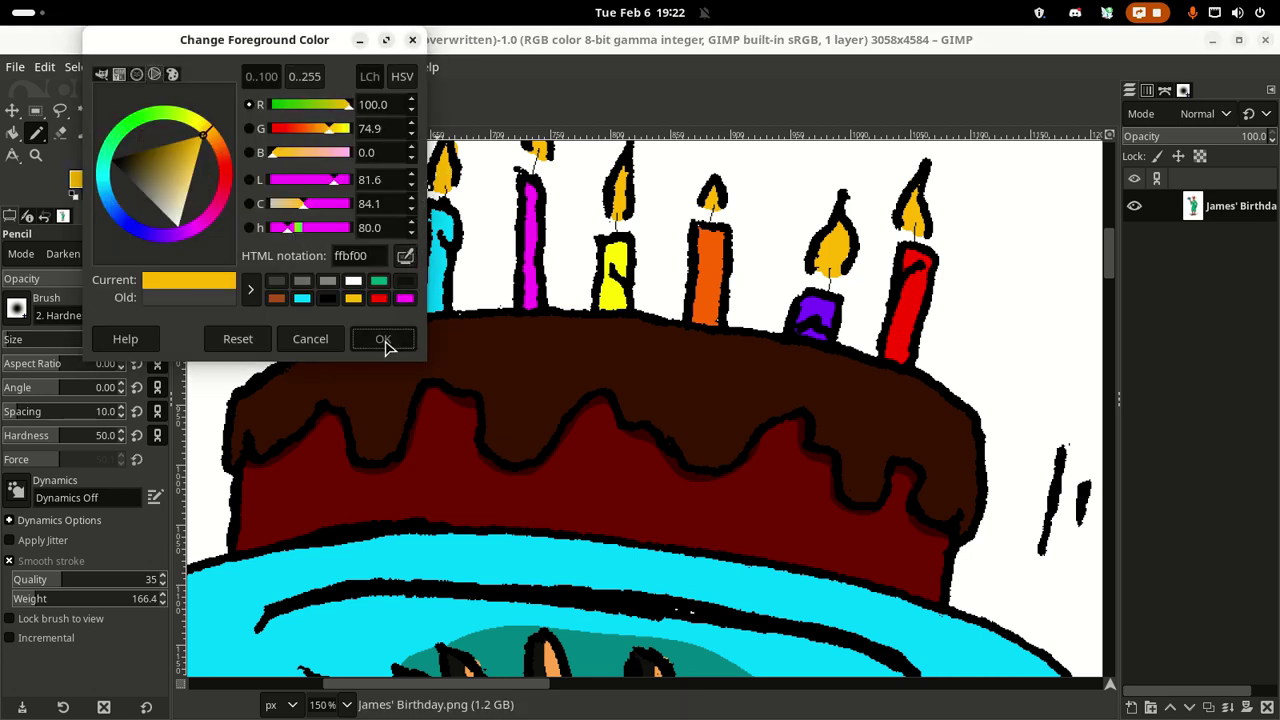
left_click(387, 338)
left_click(80, 254)
left_click(45, 109)
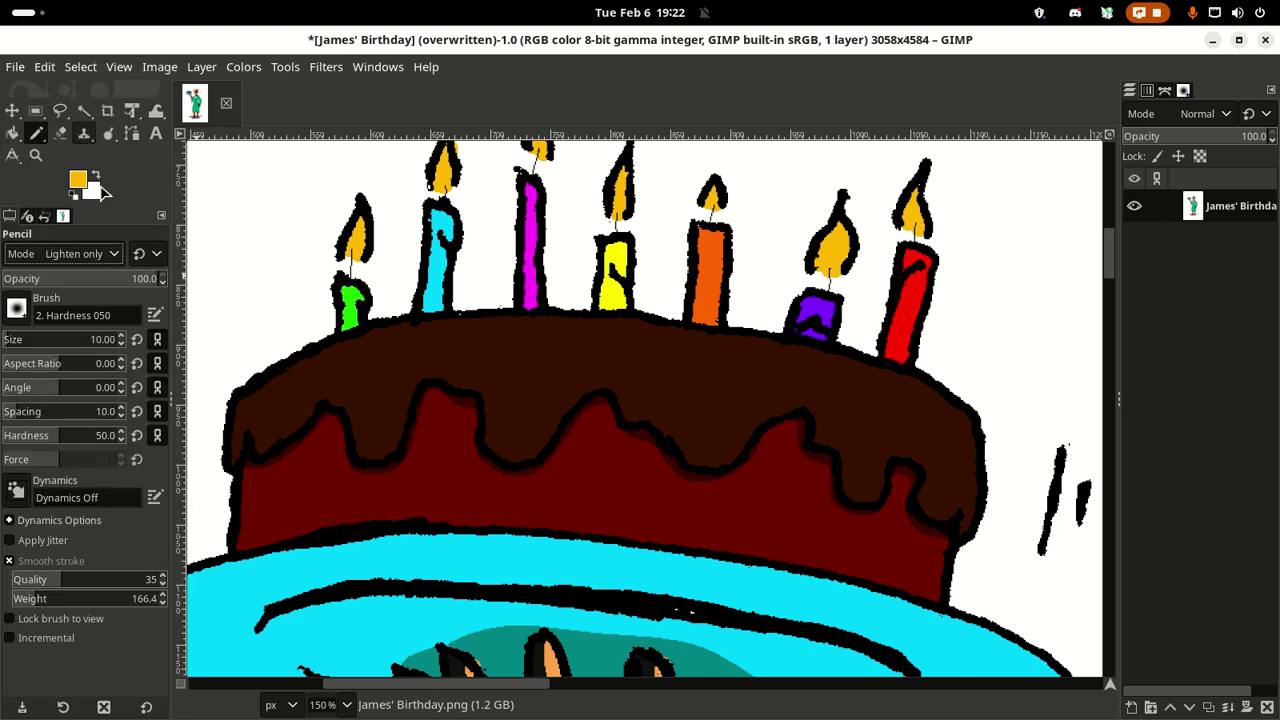
Step: Try two yellow light dots on the icing at the base of the green candle and undo them
left_click(342, 346)
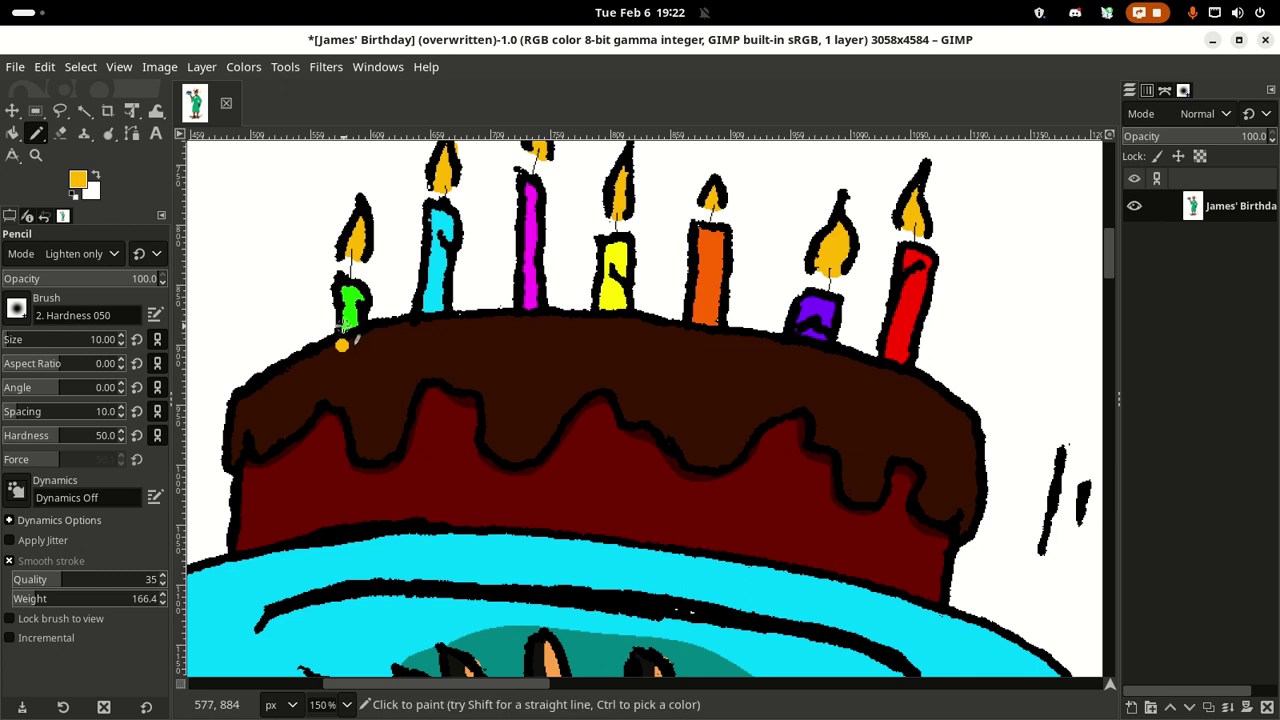
left_click(371, 345)
key("ctrl+z")
key("ctrl+z")
Step: Try yellow dots on the icing near the green candle in Luma/Luminance lighten only and Screen modes, and undo them
left_click(99, 259)
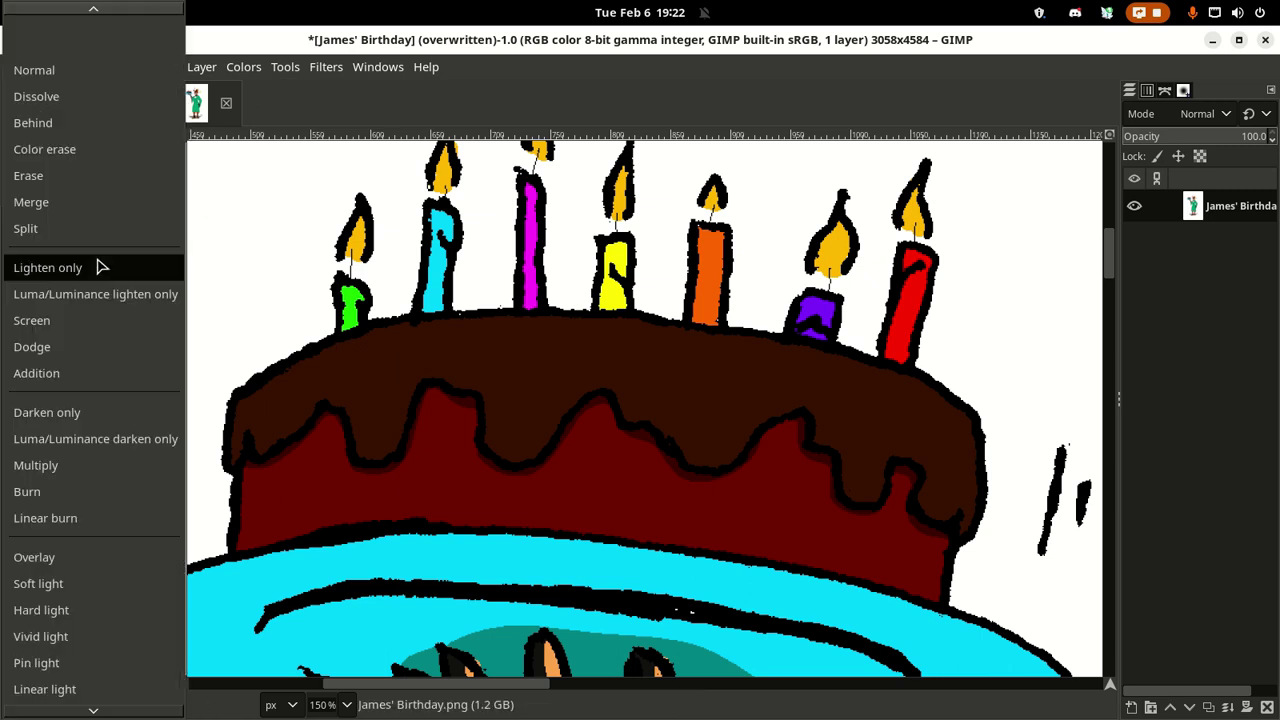
left_click(91, 290)
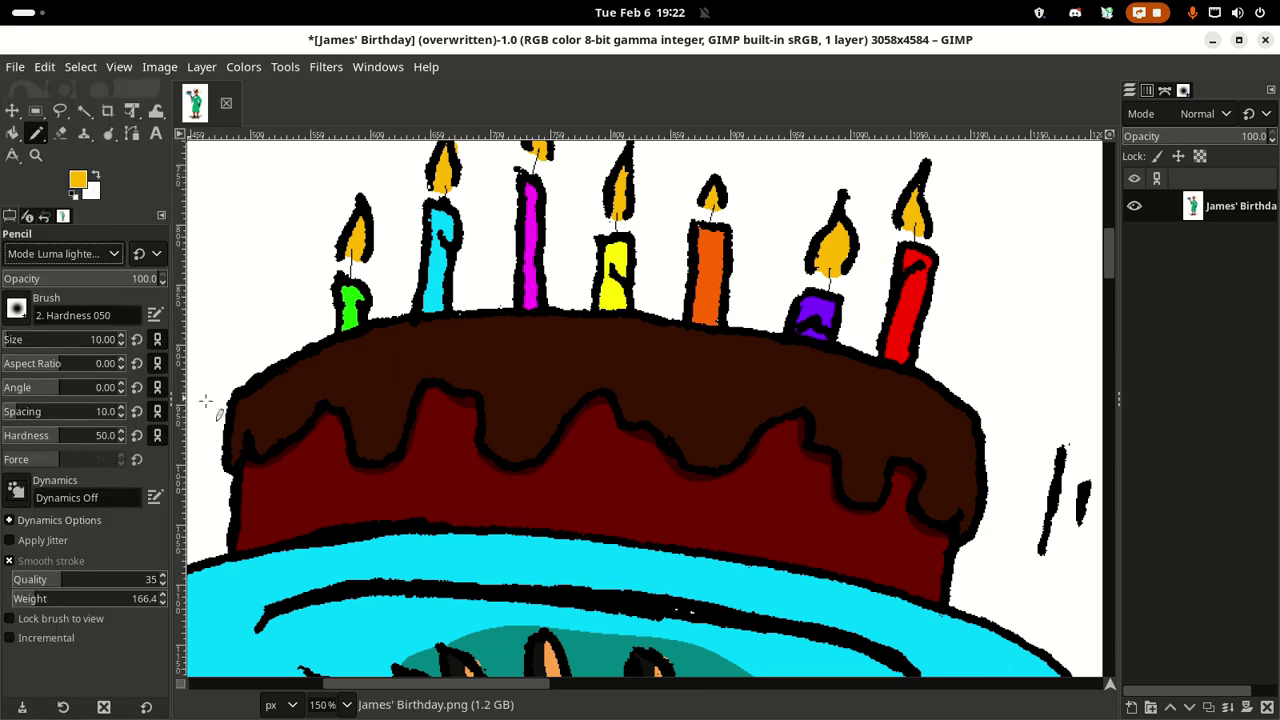
left_click(311, 360)
left_click(91, 256)
left_click(78, 294)
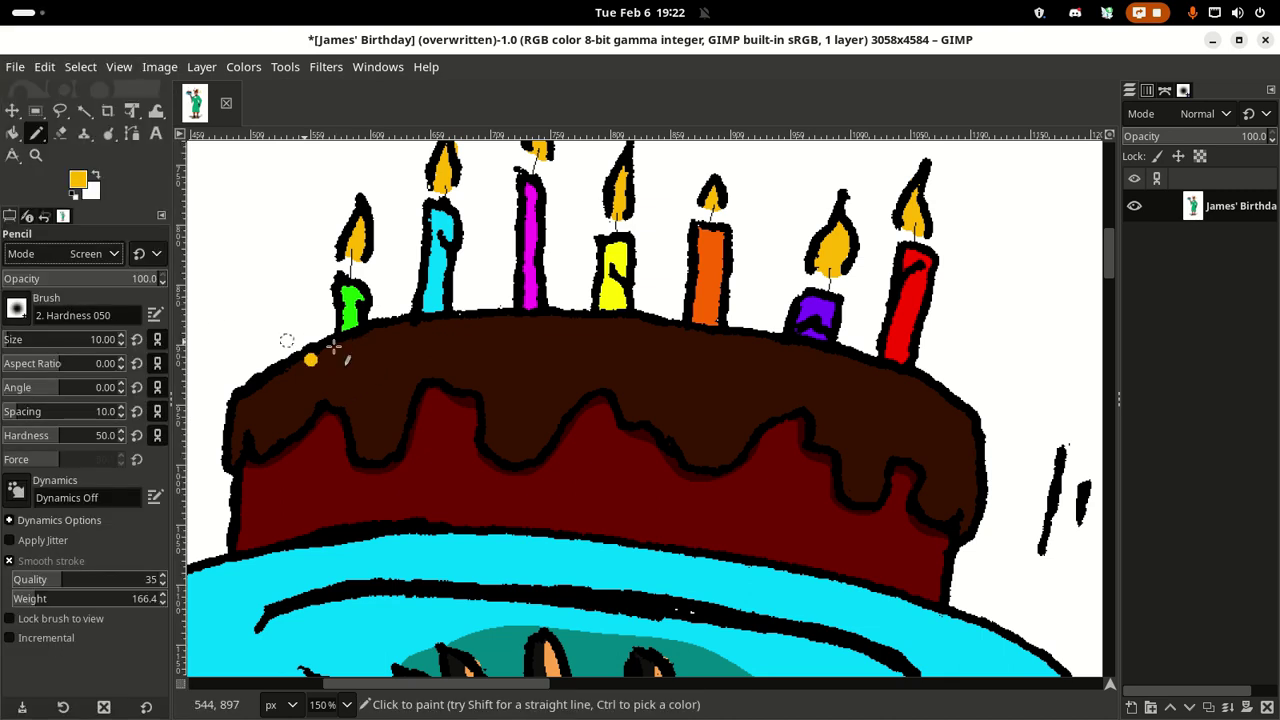
left_click(366, 349)
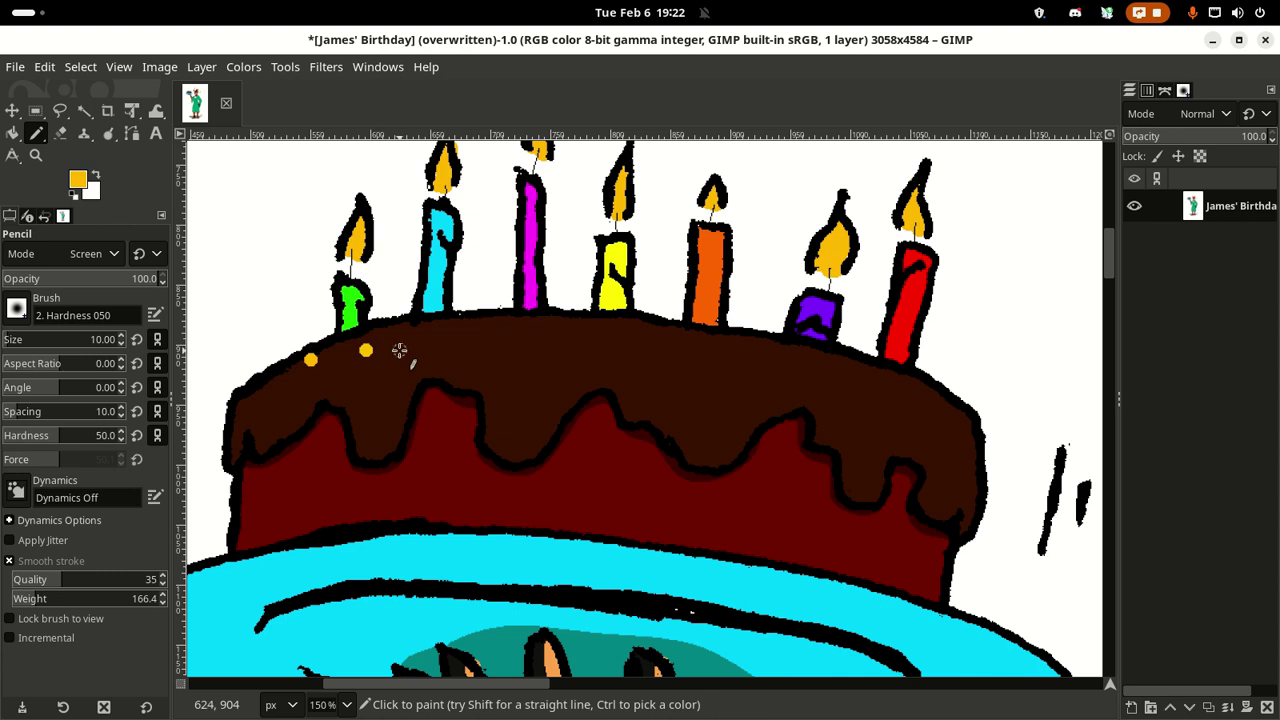
key("ctrl+z")
key("ctrl+z")
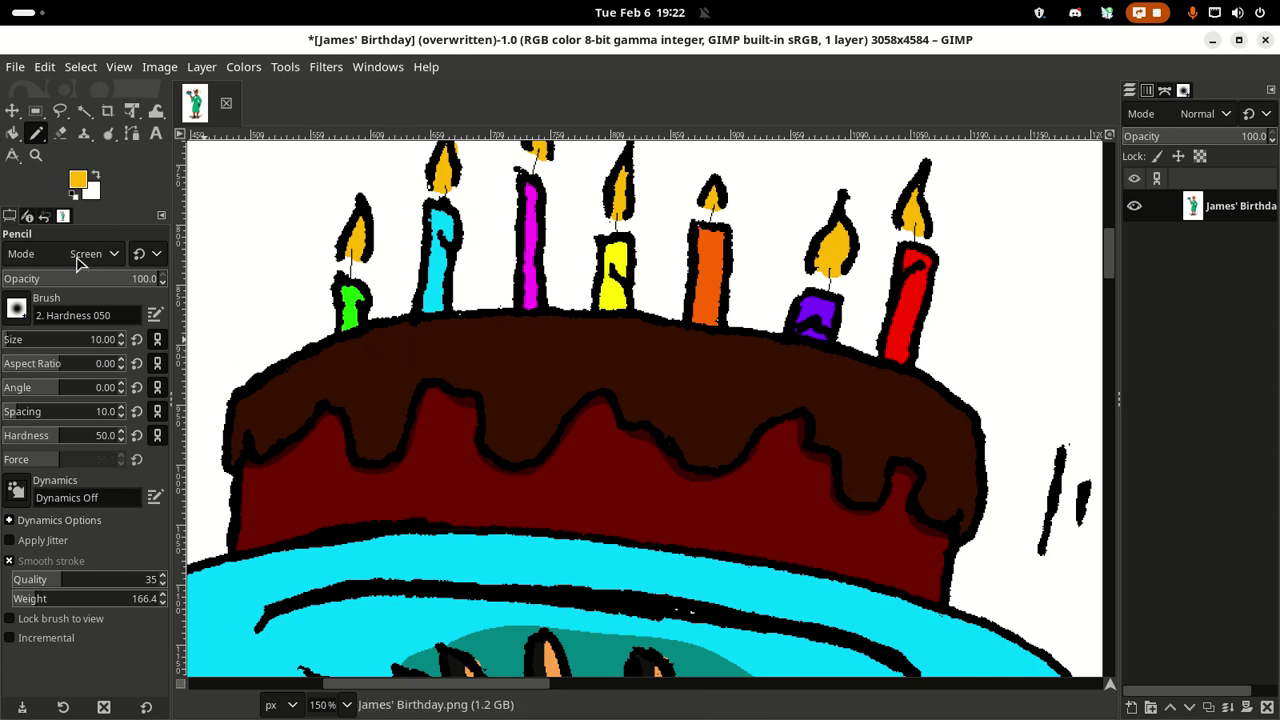
Step: Darken the foreground colour to brown 856300 and test a Screen-mode dot on the icing beside the green candle
left_click(82, 192)
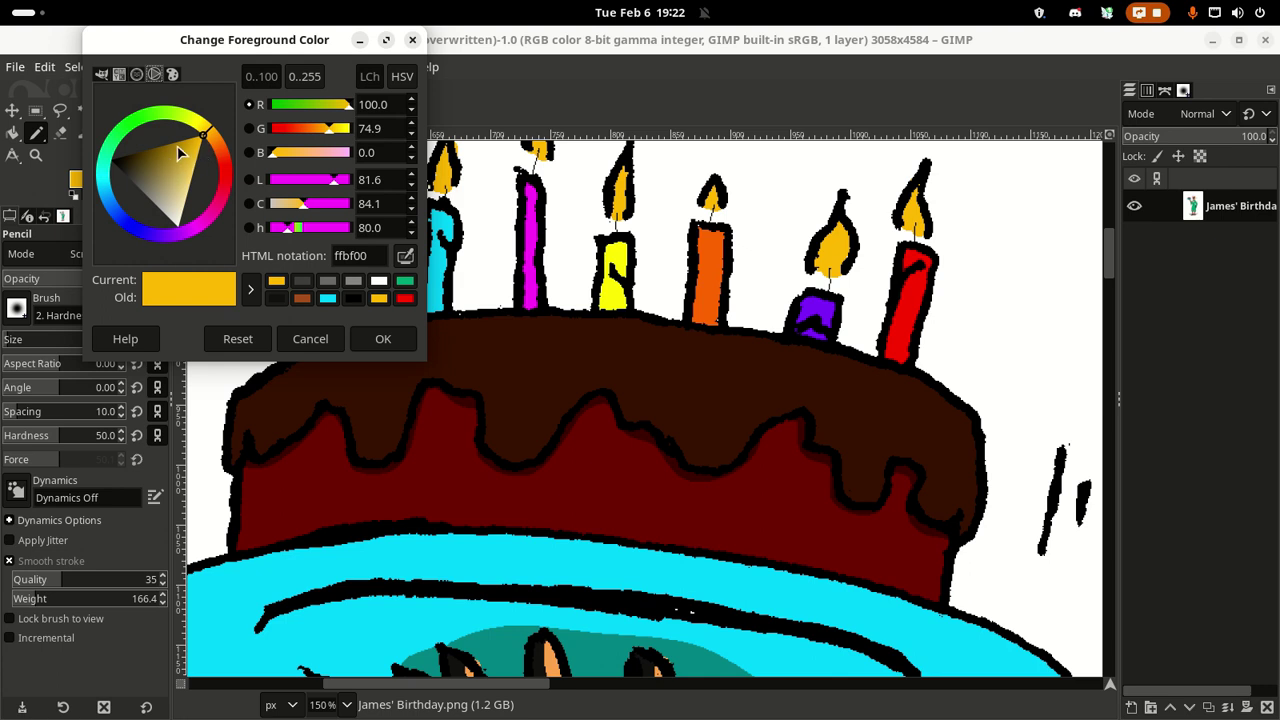
left_click_drag(187, 148, 158, 147)
left_click(390, 342)
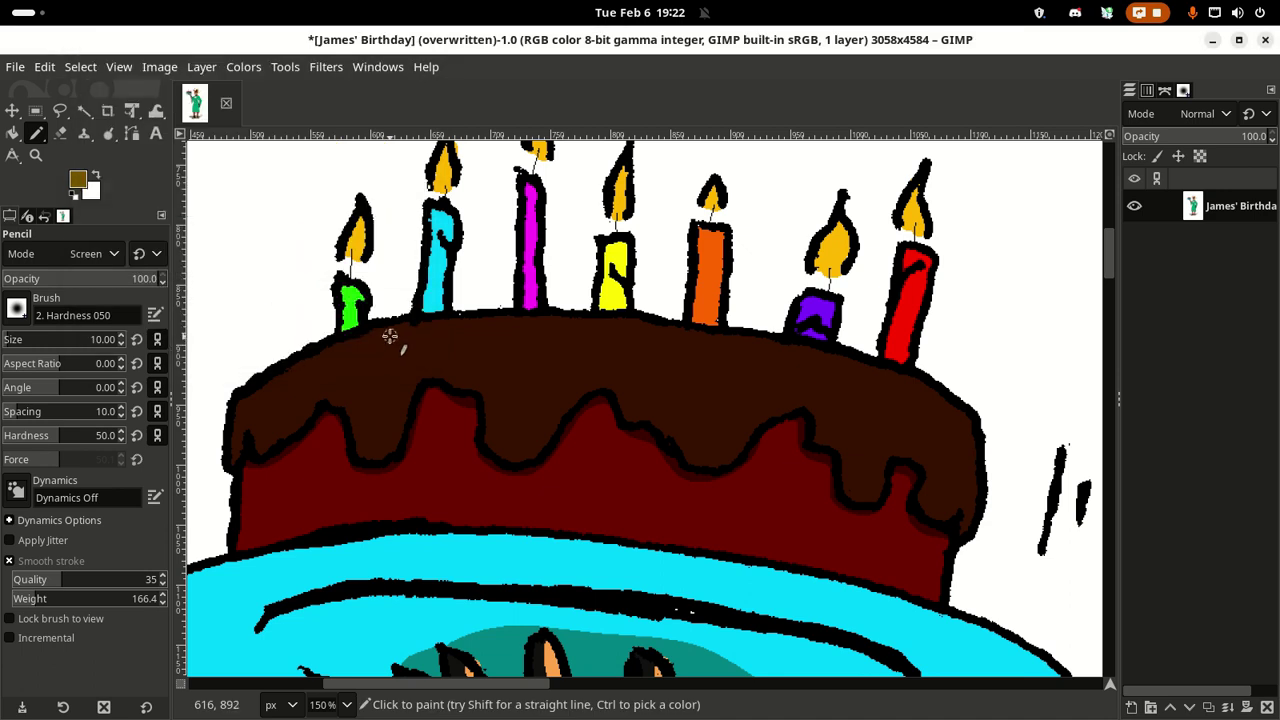
left_click(379, 333)
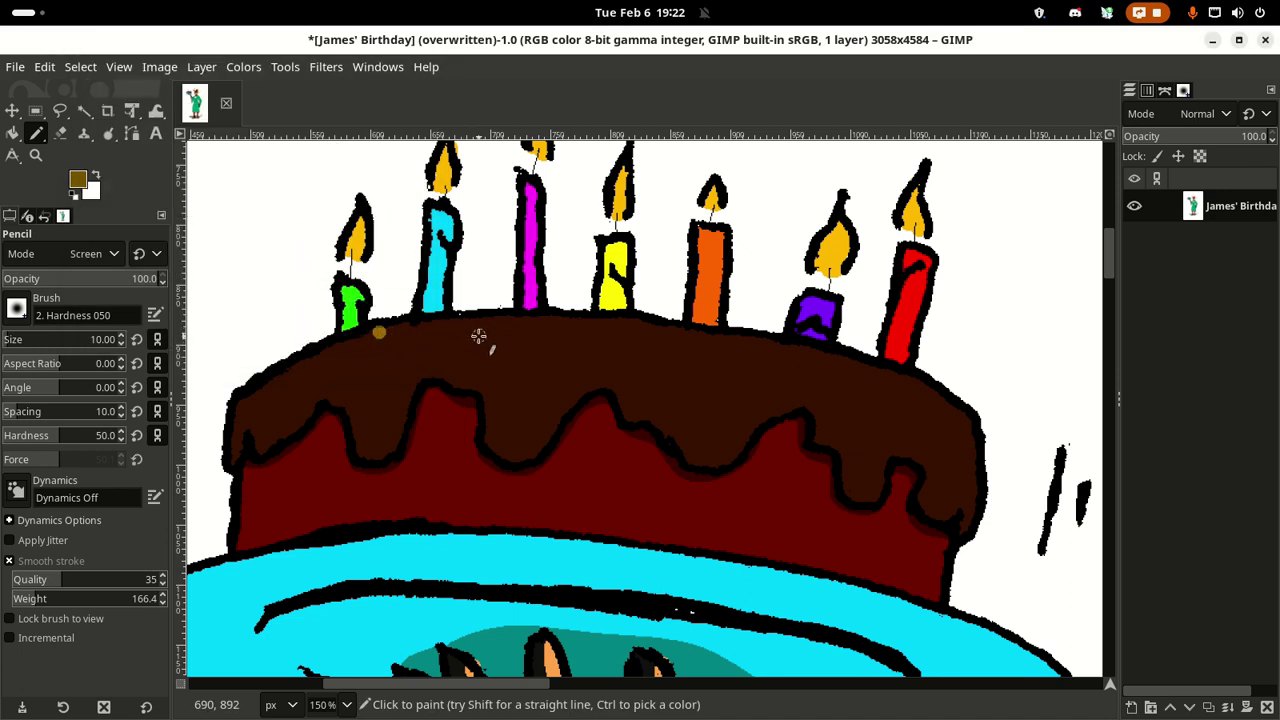
Step: Set the Pencil mode back to Lighten only, test brown dots on the icing beside the green candle and undo them
left_click(98, 253)
left_click(40, 200)
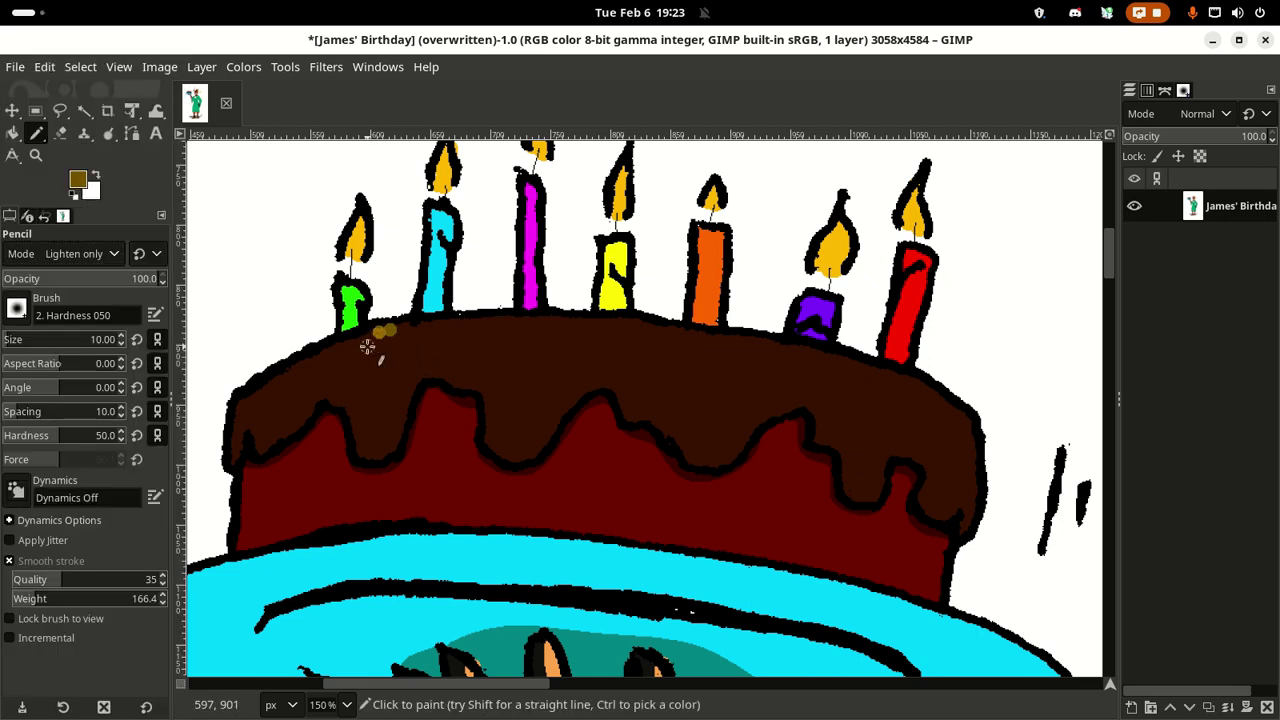
key("ctrl")
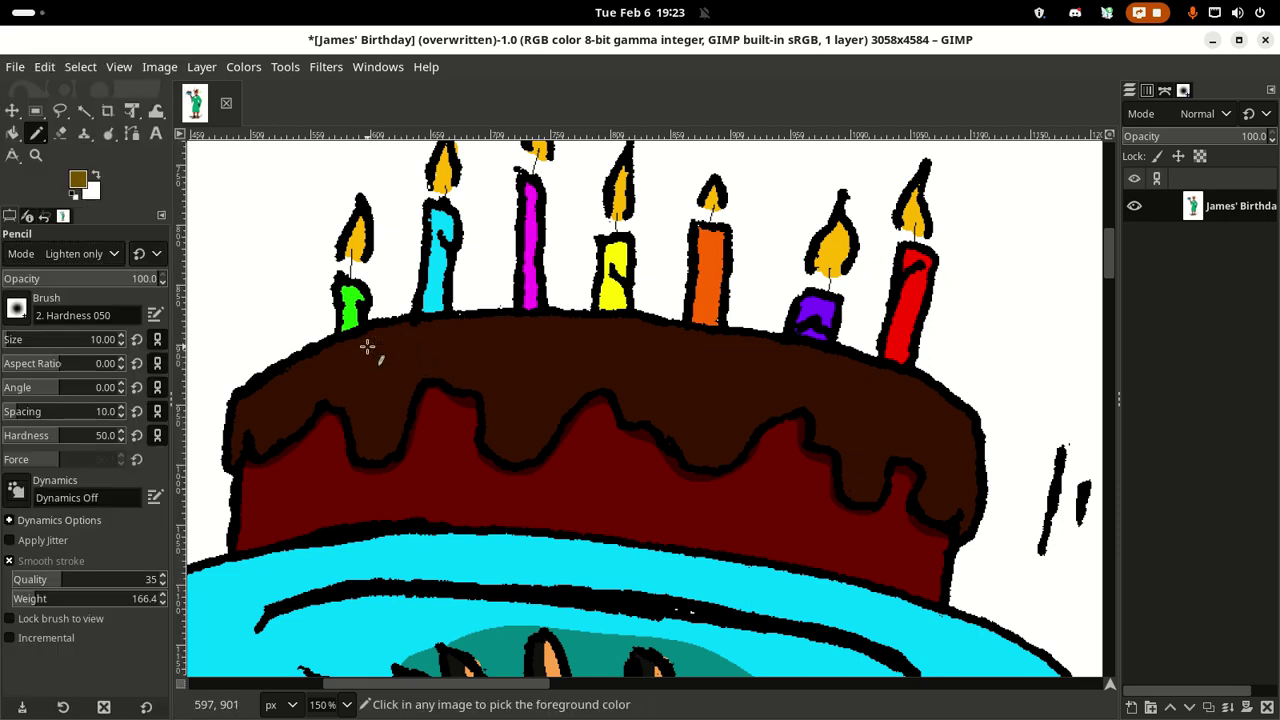
left_click(384, 326)
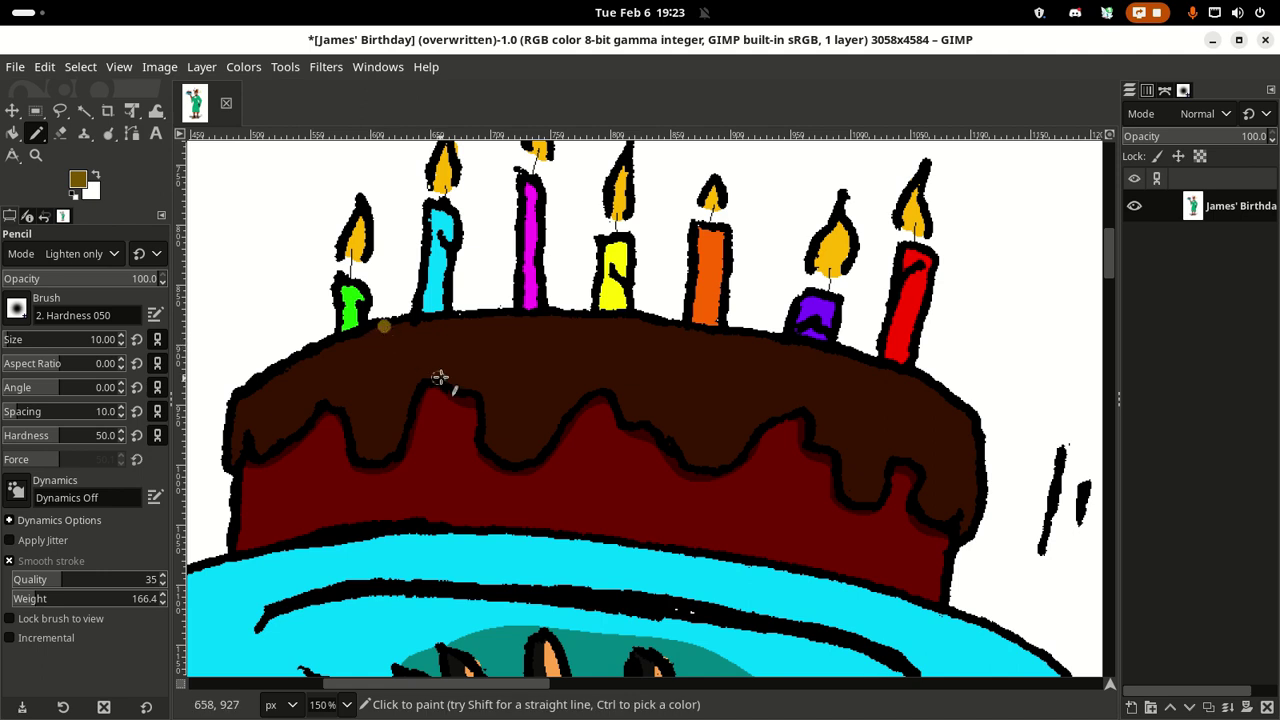
key("ctrl+z")
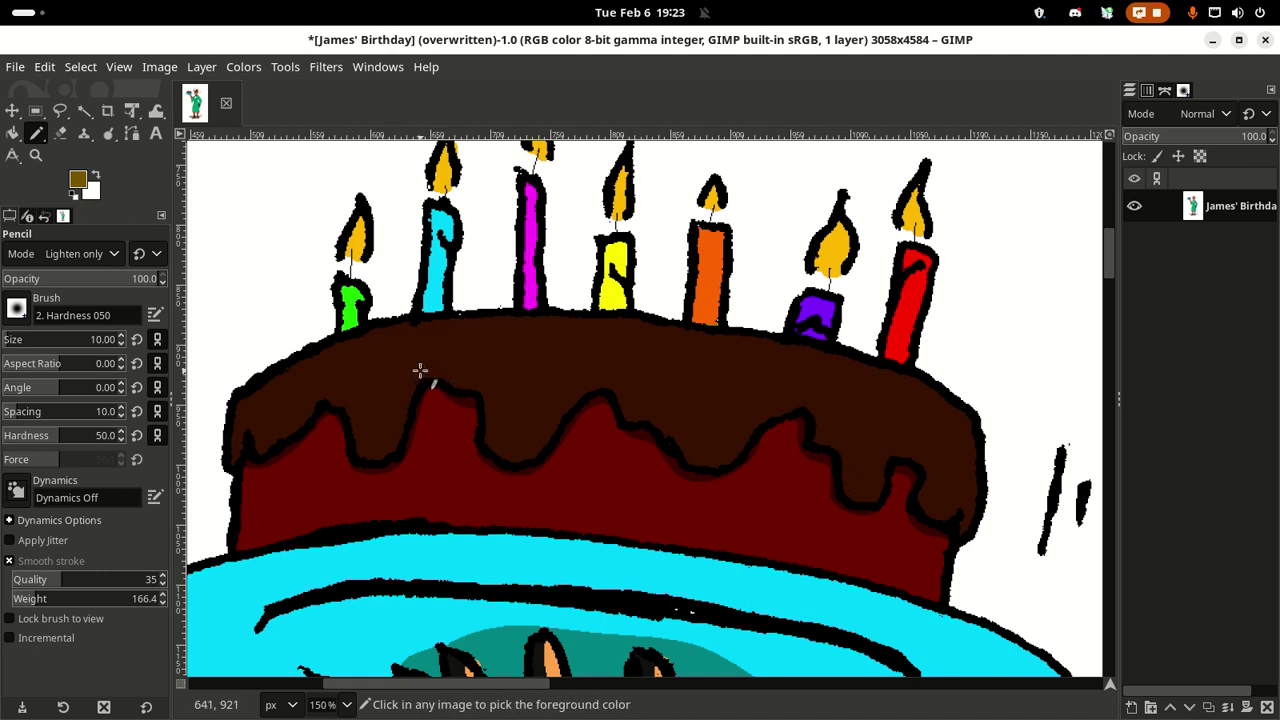
Step: Darken the foreground colour to 4e3b00 and dab a light dot on the icing beside the green candle
left_click(80, 185)
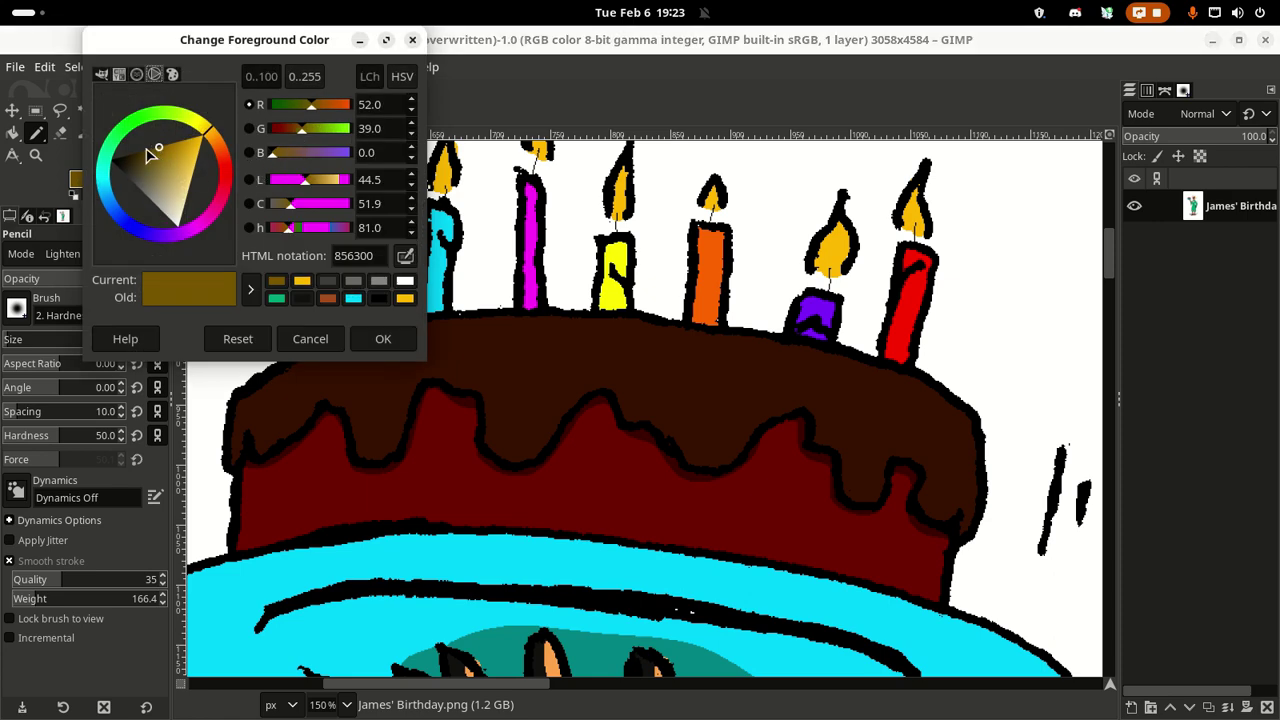
left_click_drag(150, 160, 139, 152)
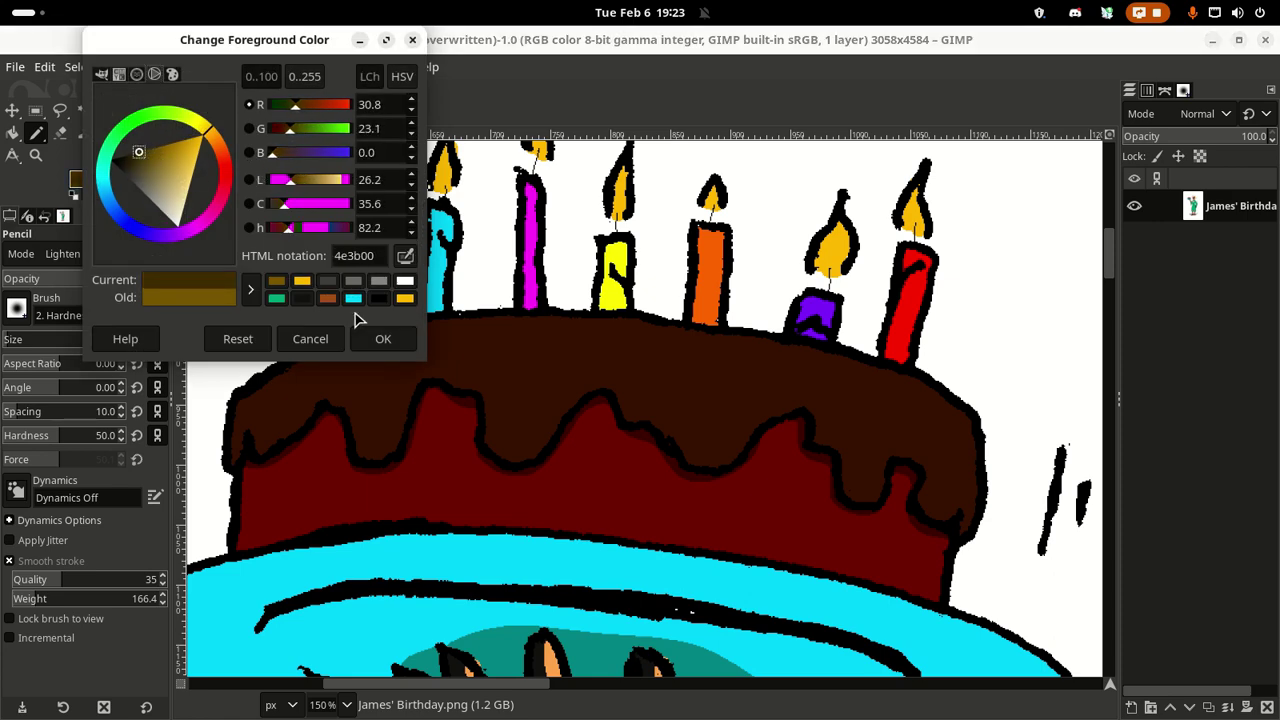
left_click(378, 340)
left_click(385, 328)
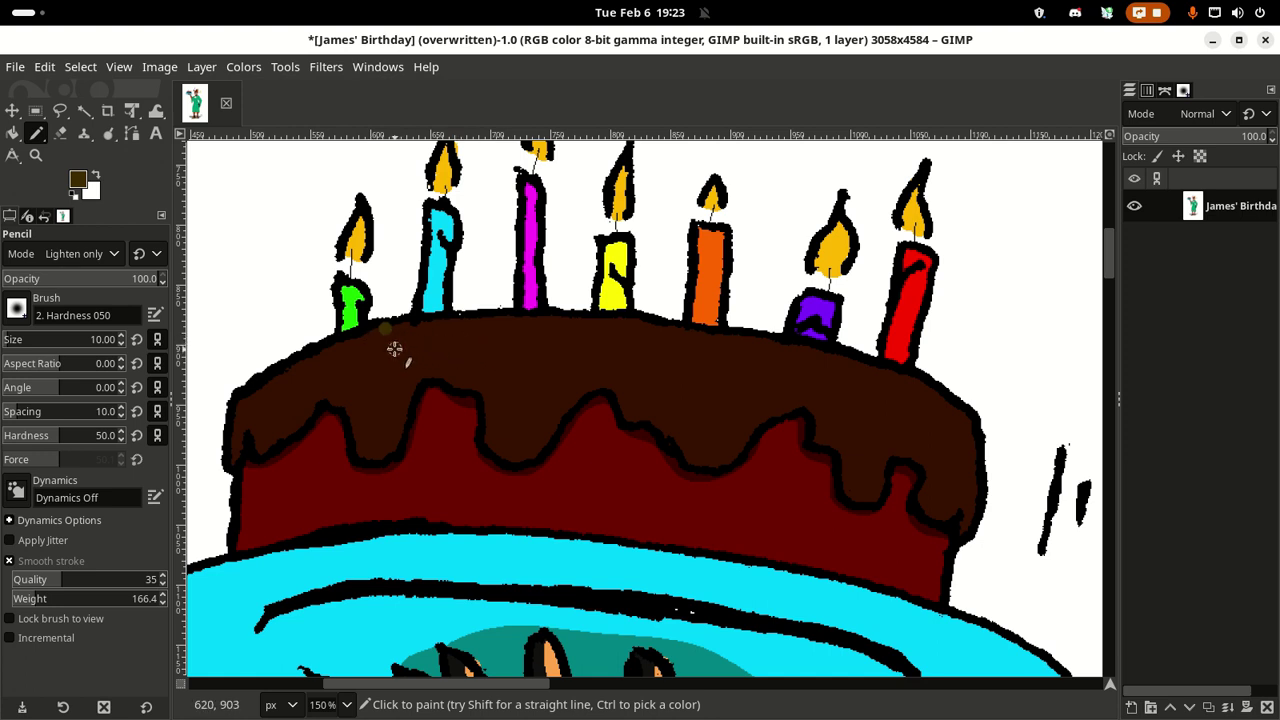
Step: Change the foreground colour to neutral dark grey 535353
left_click(79, 185)
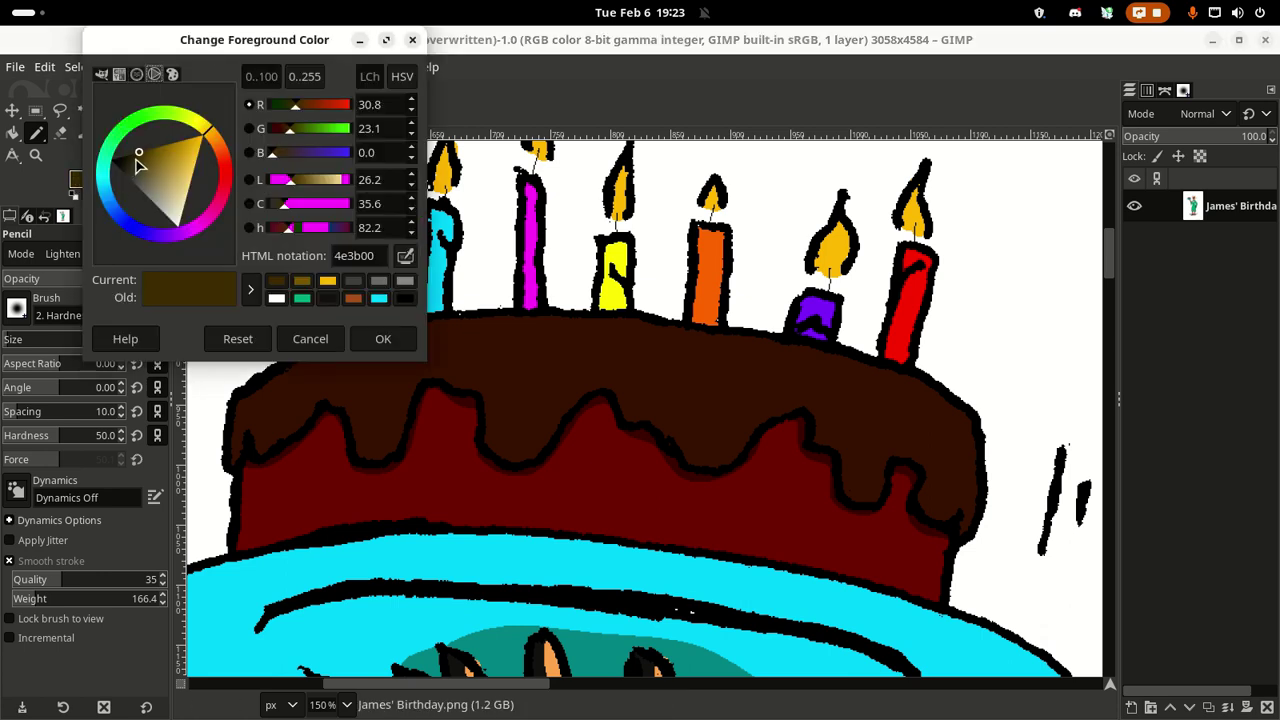
left_click_drag(139, 165, 130, 184)
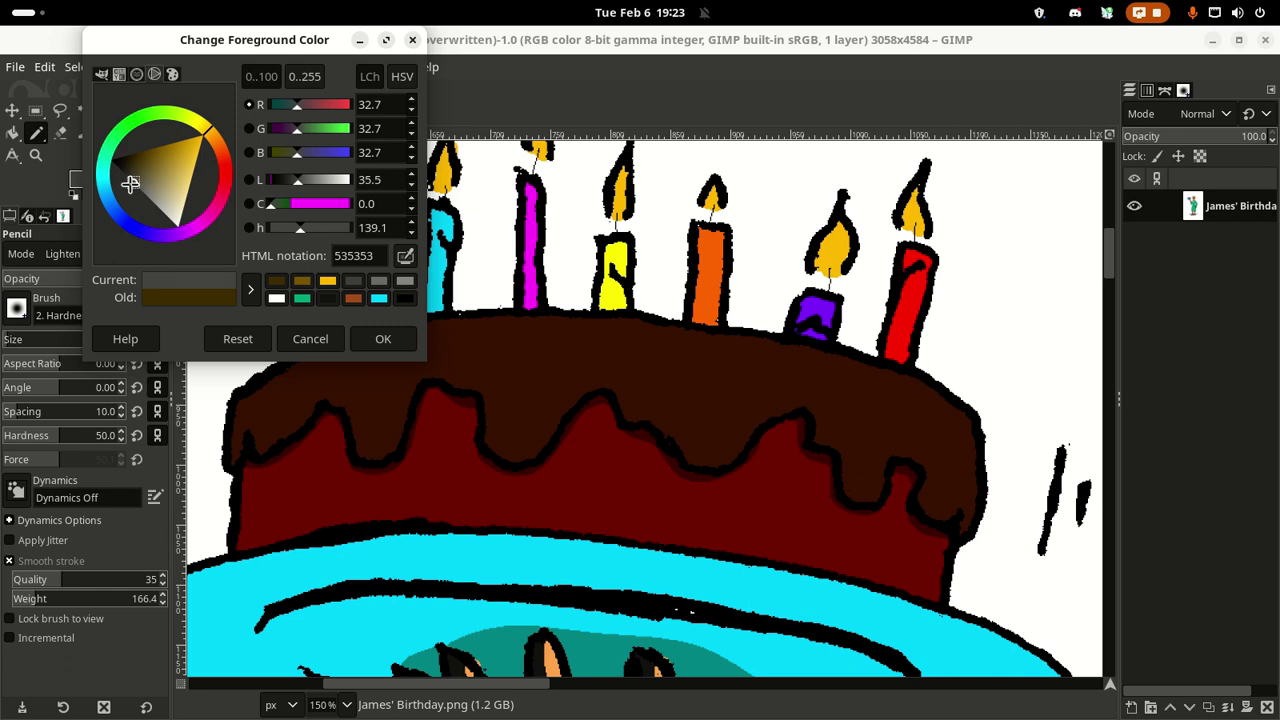
left_click(380, 339)
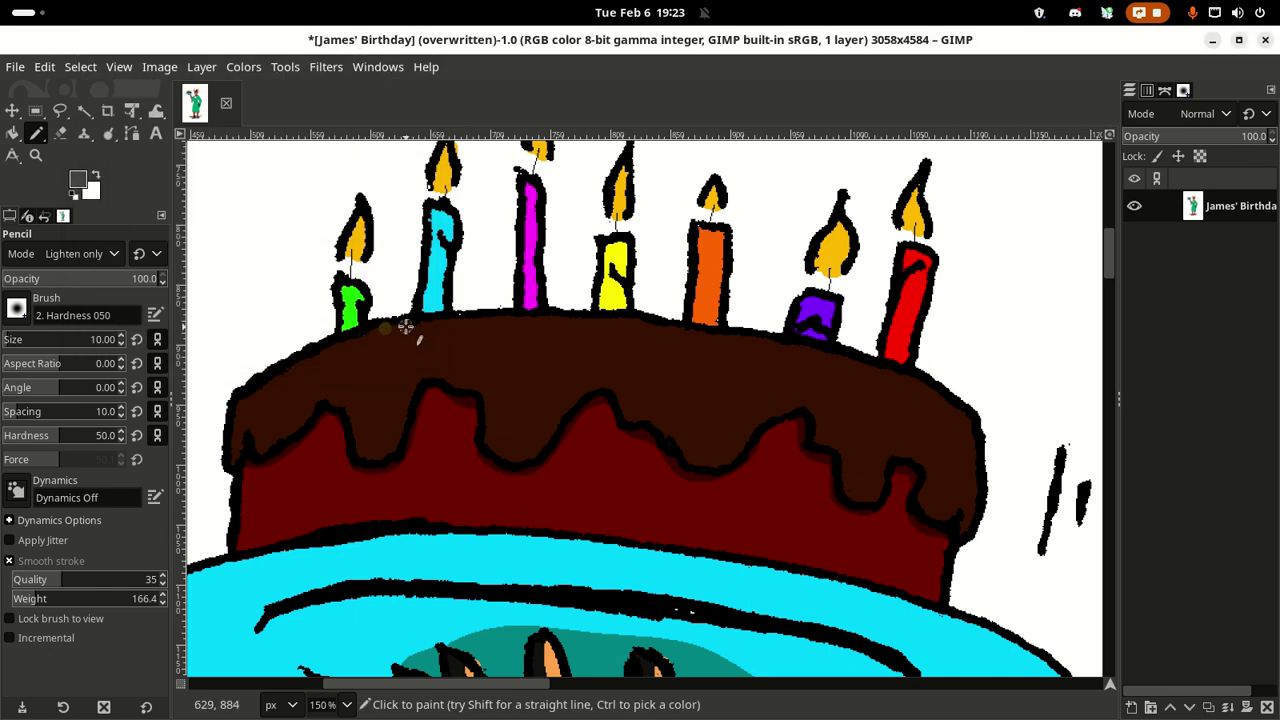
Step: Test dark grey dots on the icing beside the green candle and undo them along with the earlier brown dab
left_click(406, 327)
key("ctrl+z")
key("ctrl+z")
left_click(392, 338)
key("ctrl+z")
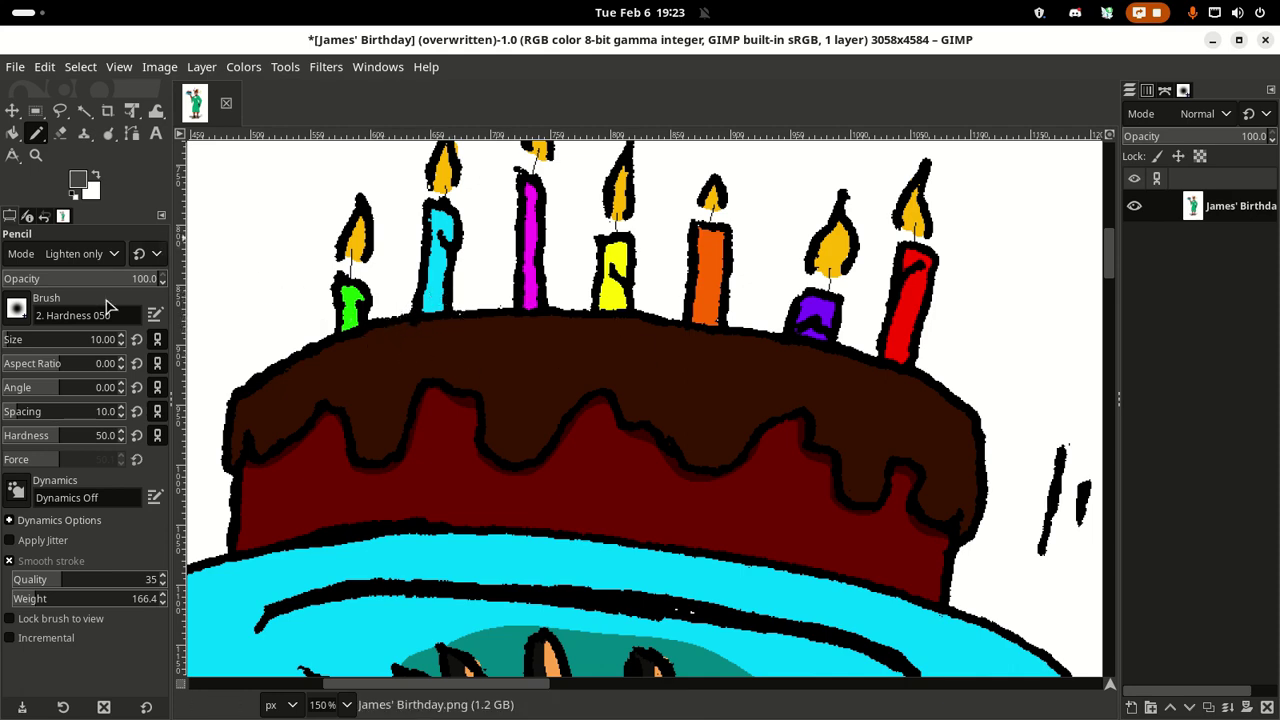
scroll(420, 323, "down", 5)
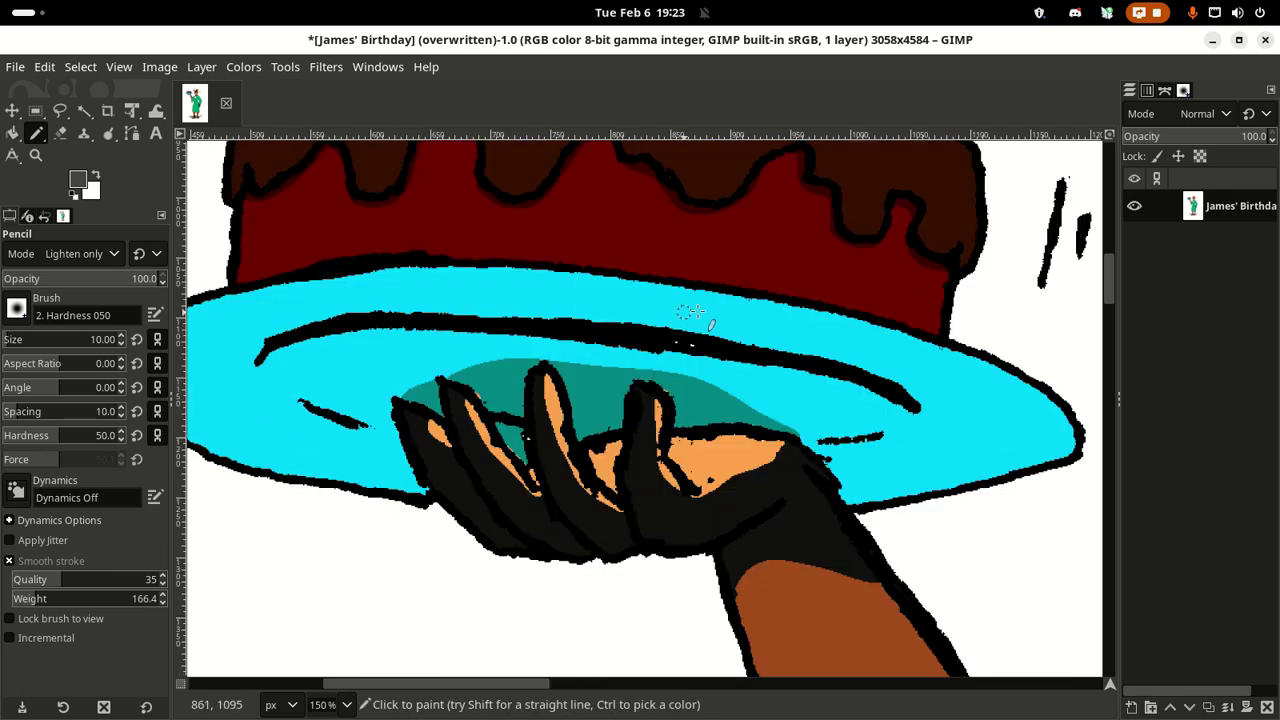
scroll(580, 306, "up", 3)
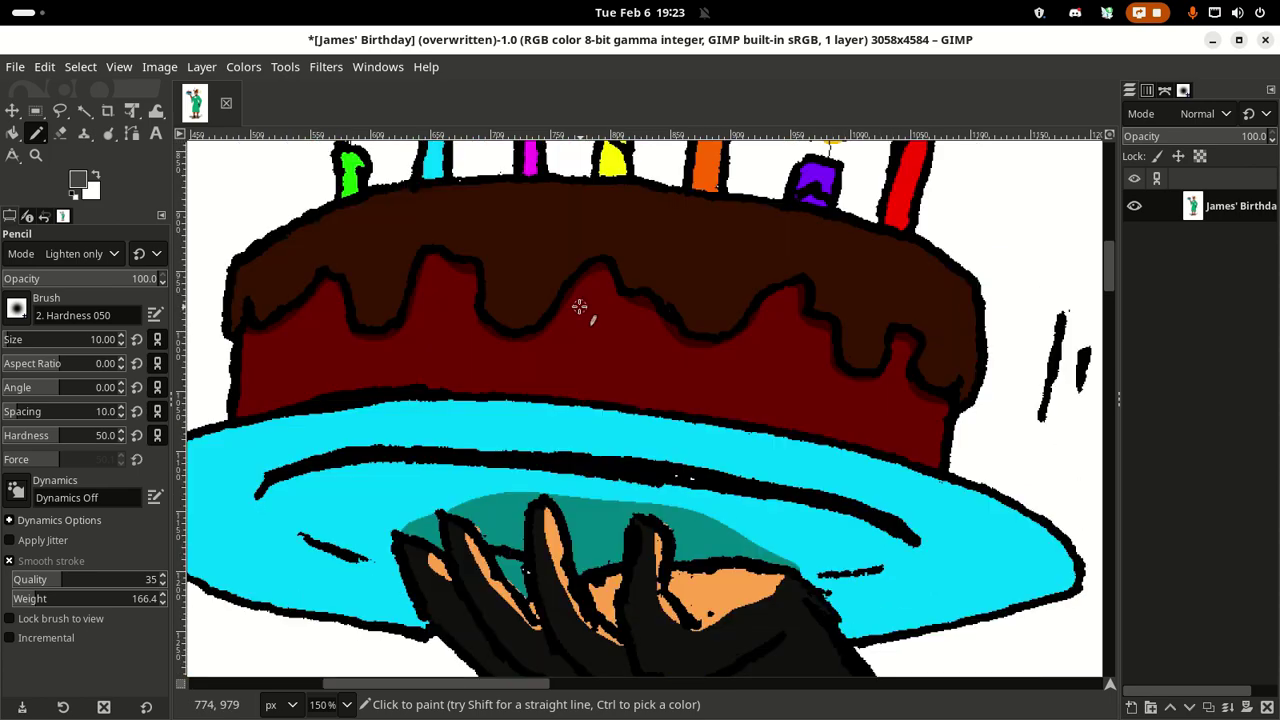
scroll(580, 306, "down", 8)
scroll(570, 301, "up", 10)
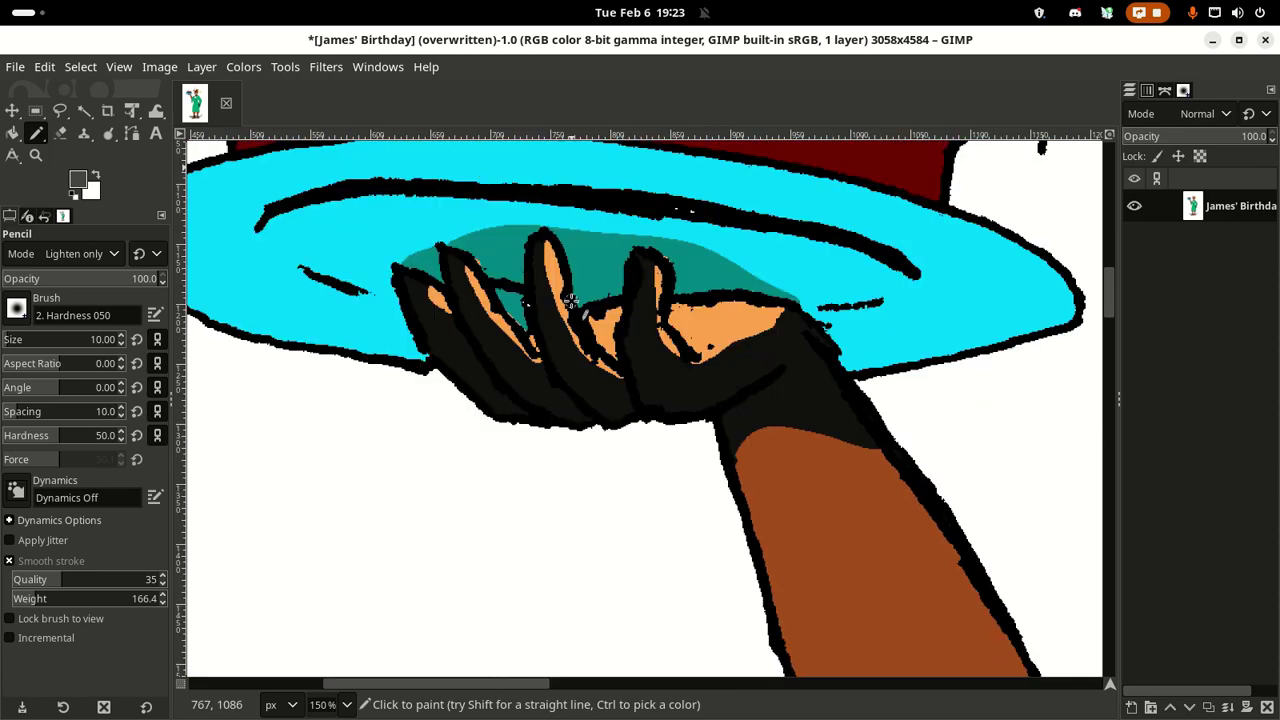
scroll(420, 466, "down", 2)
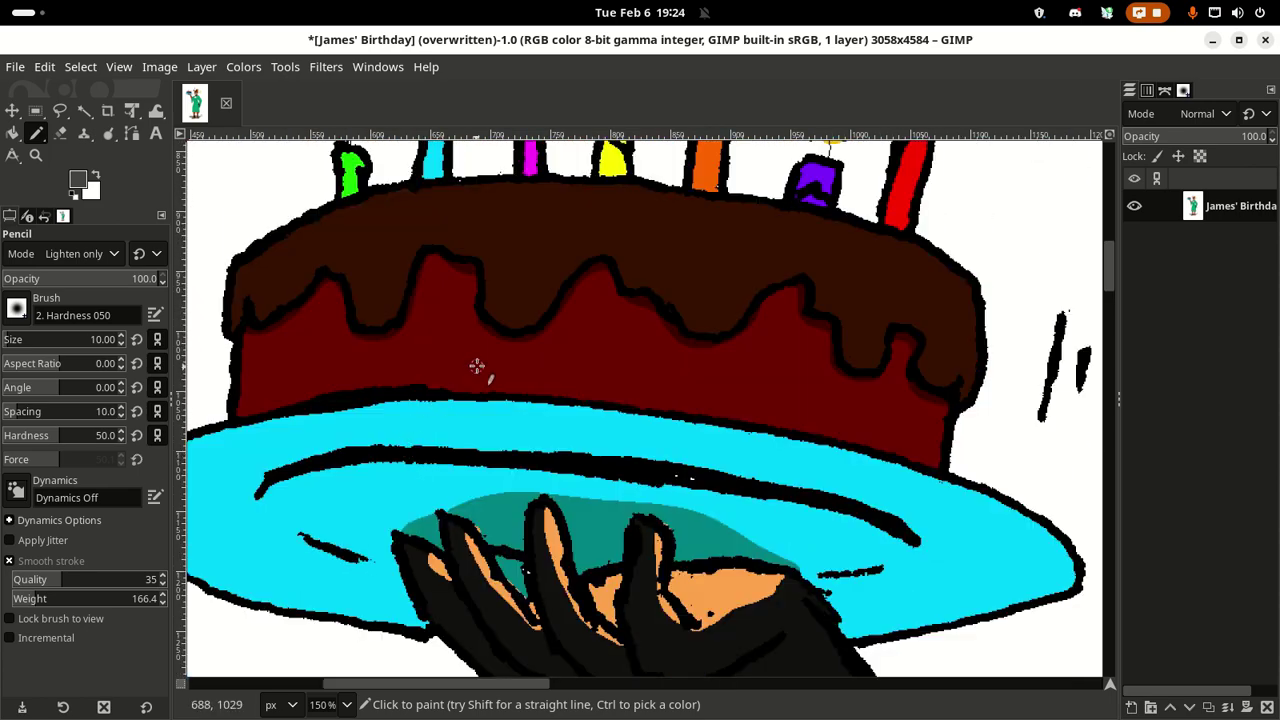
scroll(632, 330, "down", 3)
scroll(534, 430, "up", 6)
Step: Set the Pencil mode to Darken only
left_click(108, 254)
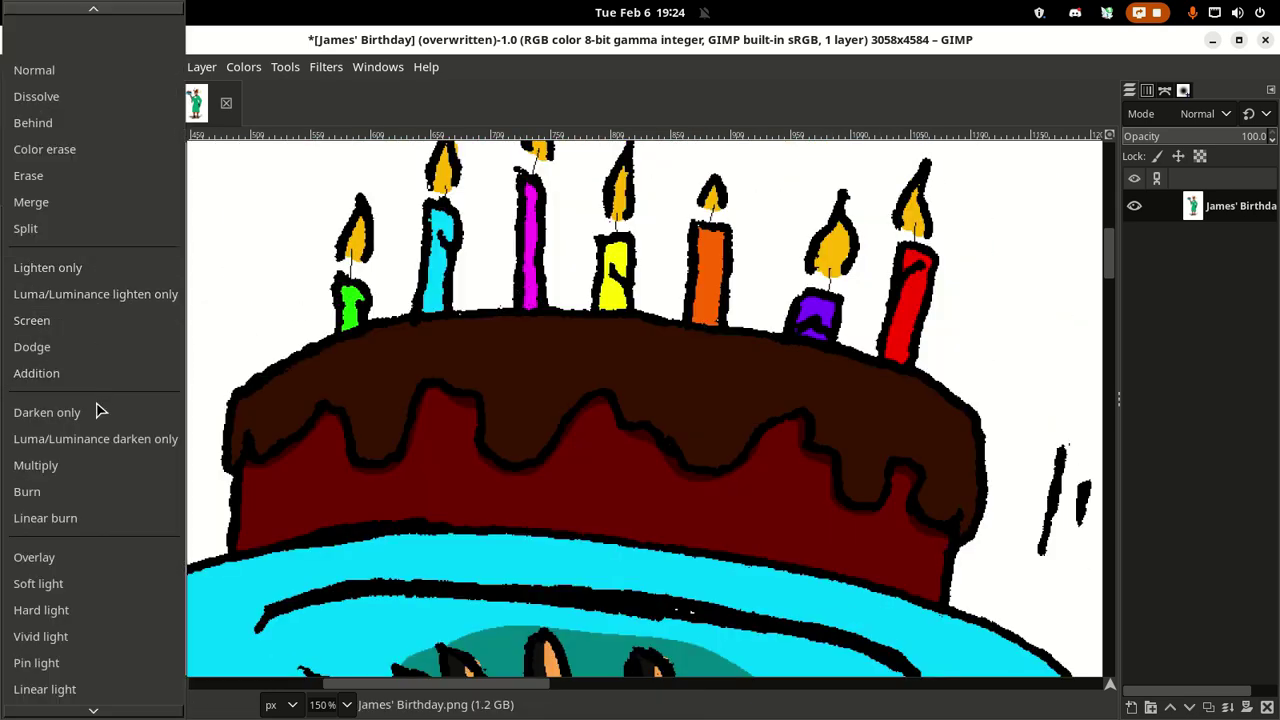
key("Escape")
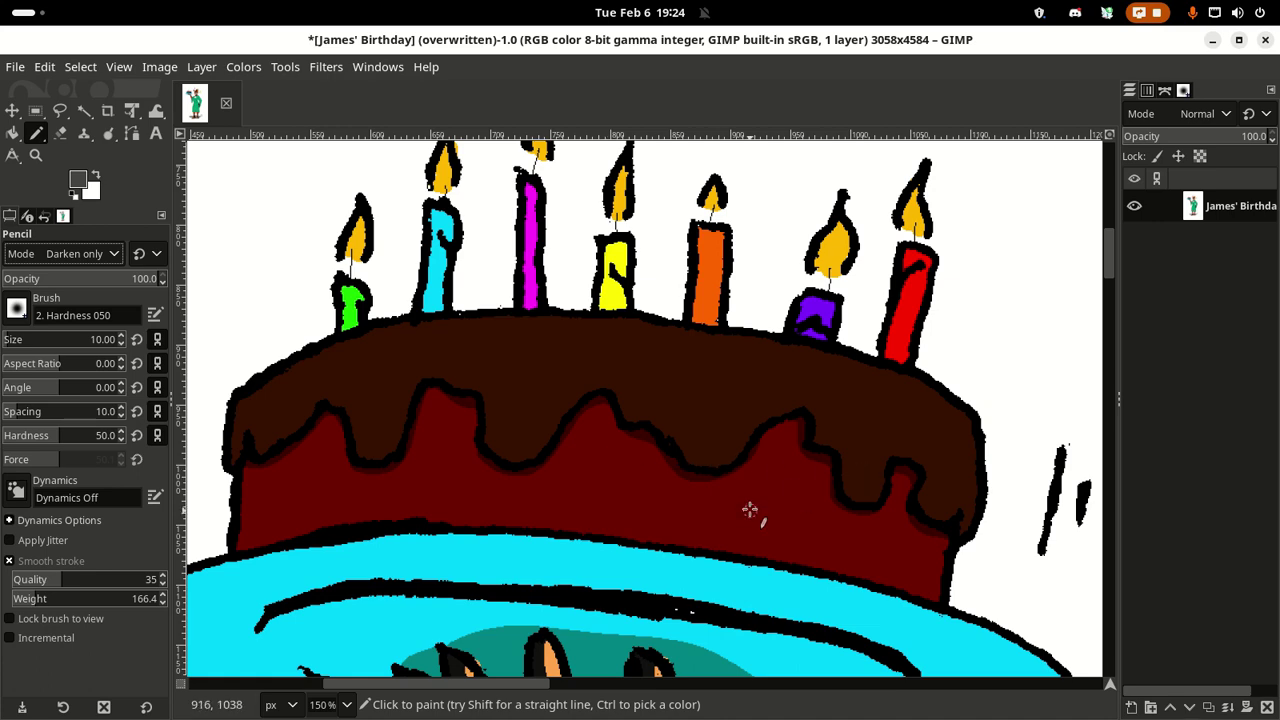
key("space")
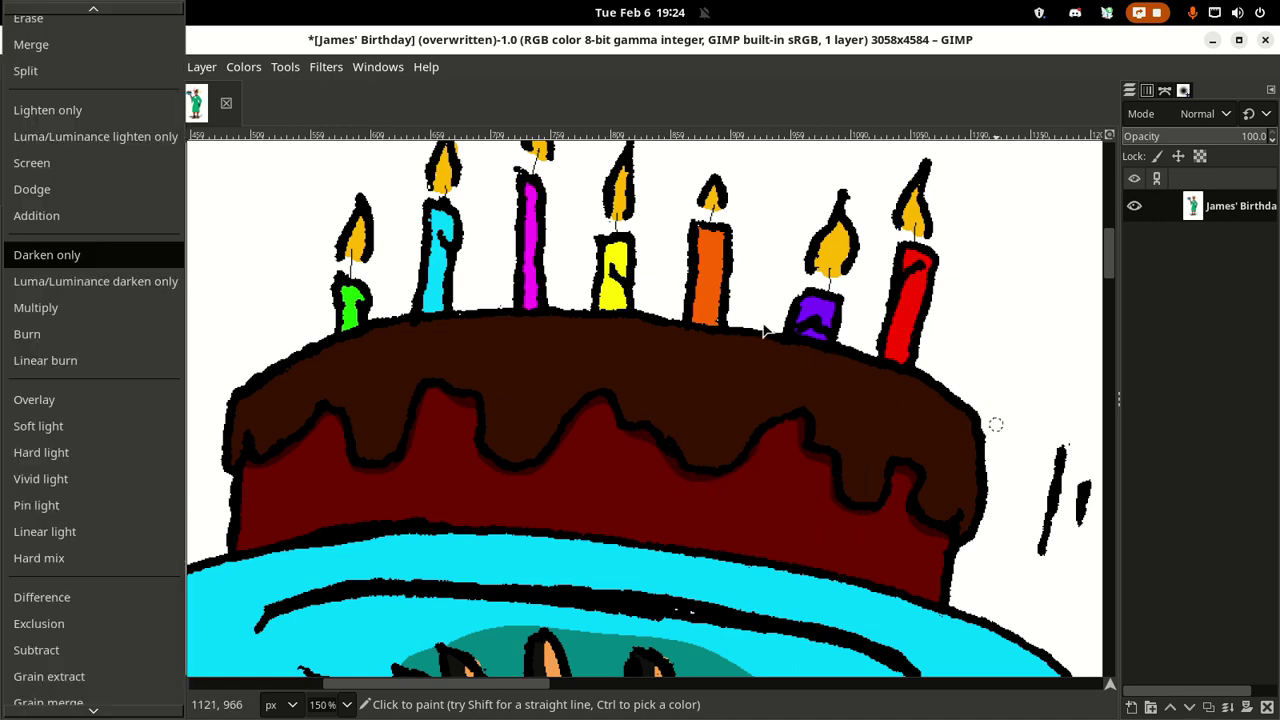
key("Return")
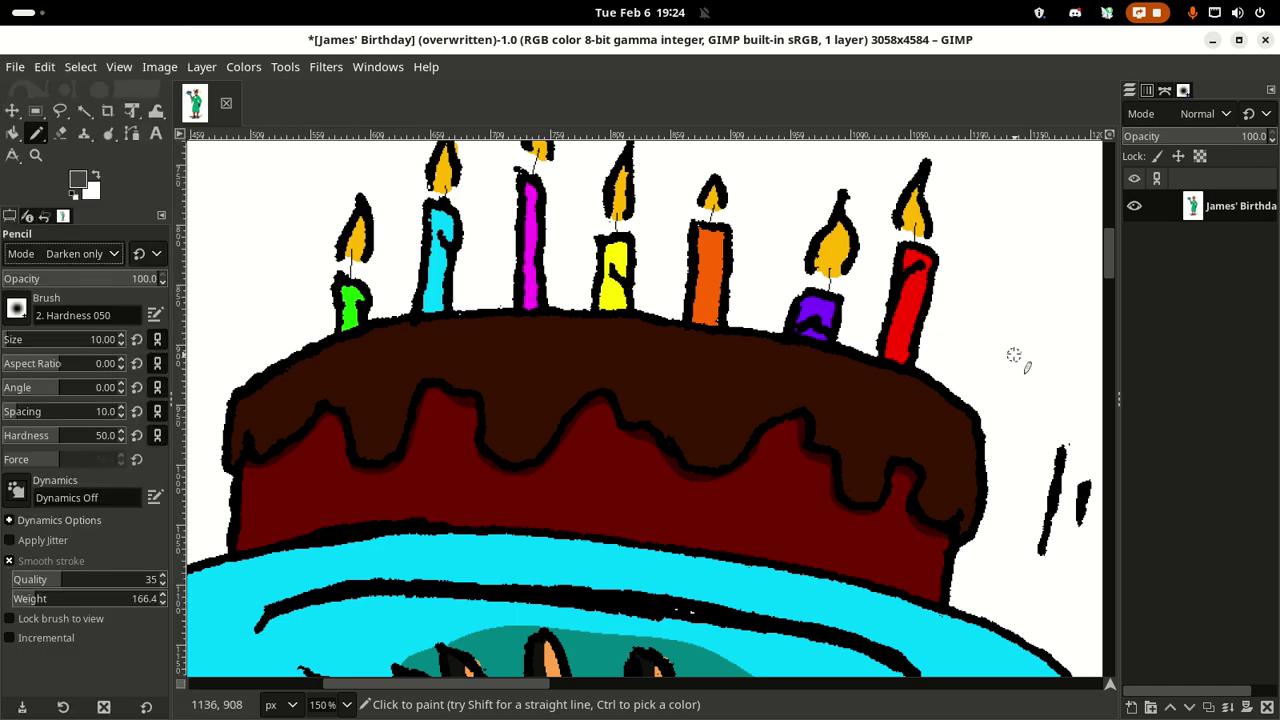
Step: Test a dark grey dot on the folded ear's orange inside and lighten the foreground colour to c8c8c8
mouse_move(1009, 357)
left_mouse_down()
mouse_move(856, 318)
mouse_move(813, 288)
mouse_move(380, 420)
mouse_move(263, 418)
mouse_move(306, 523)
mouse_move(286, 343)
mouse_move(220, 437)
mouse_move(318, 434)
left_mouse_up()
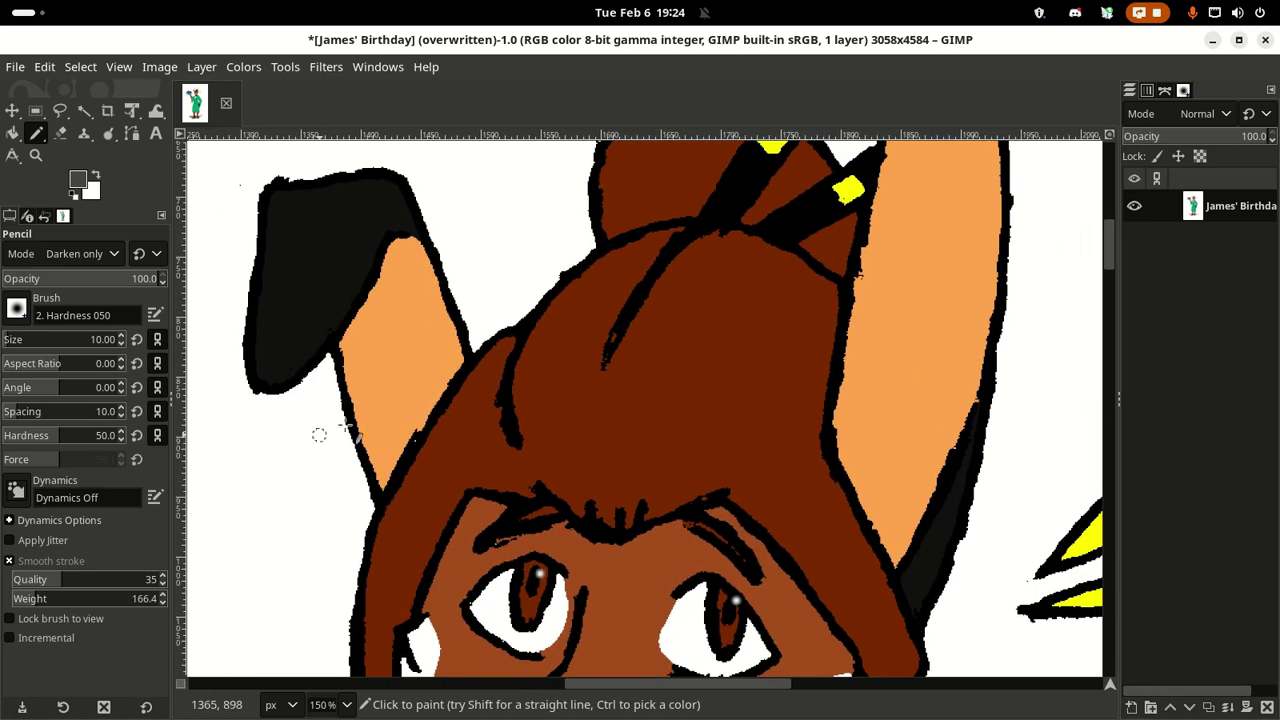
left_click(366, 348)
left_click(76, 186)
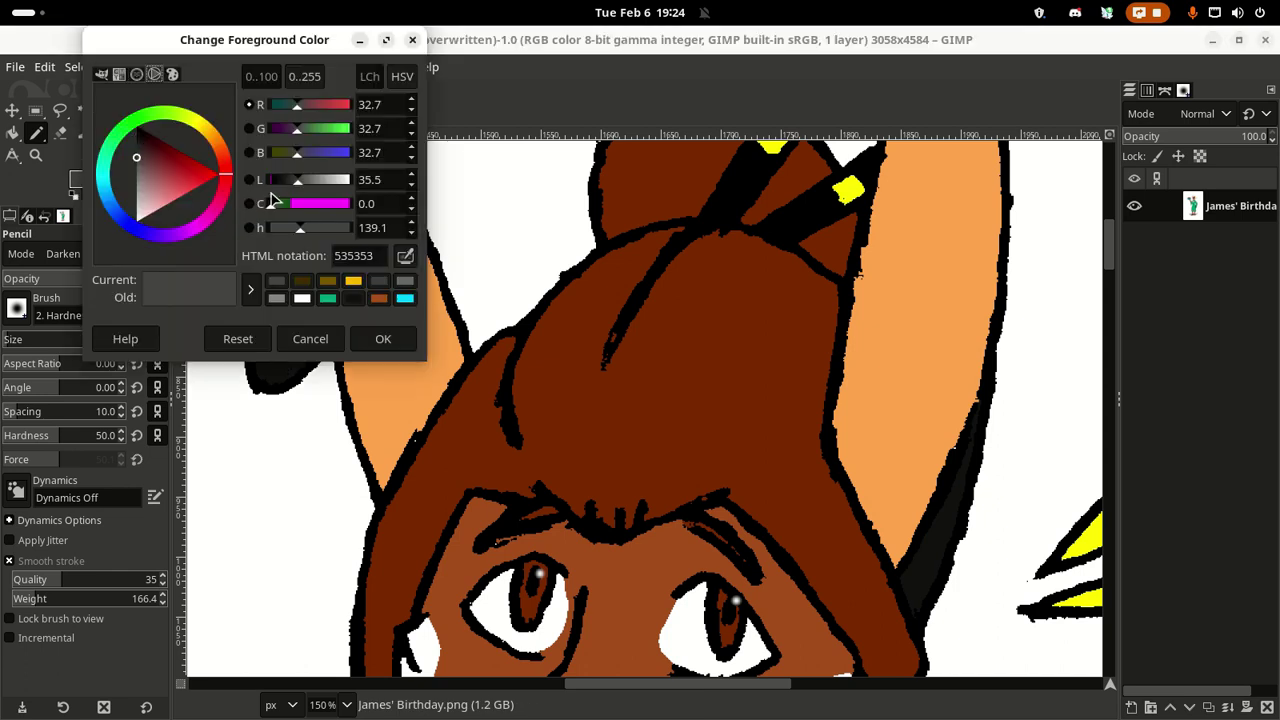
left_click_drag(313, 183, 338, 186)
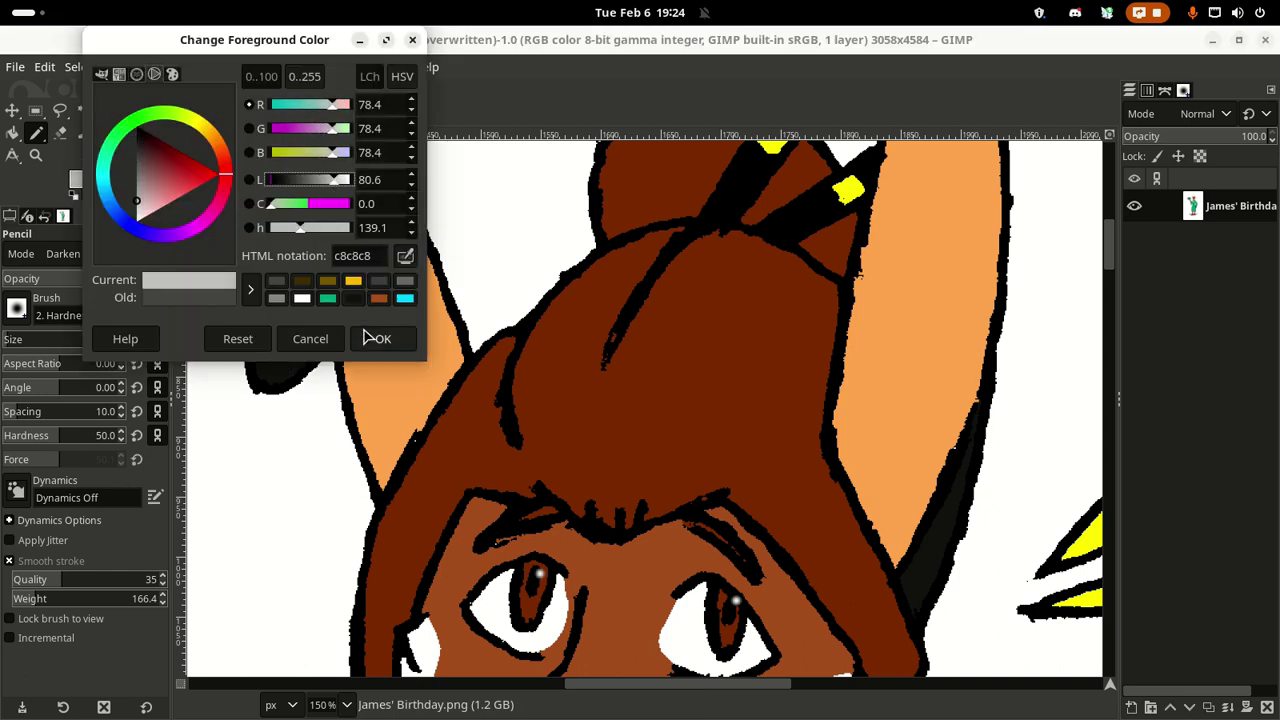
left_click(379, 339)
Step: Test a dot in c8c8c8, undo both test dots and shade the inner ear along the black fold
left_click(403, 357)
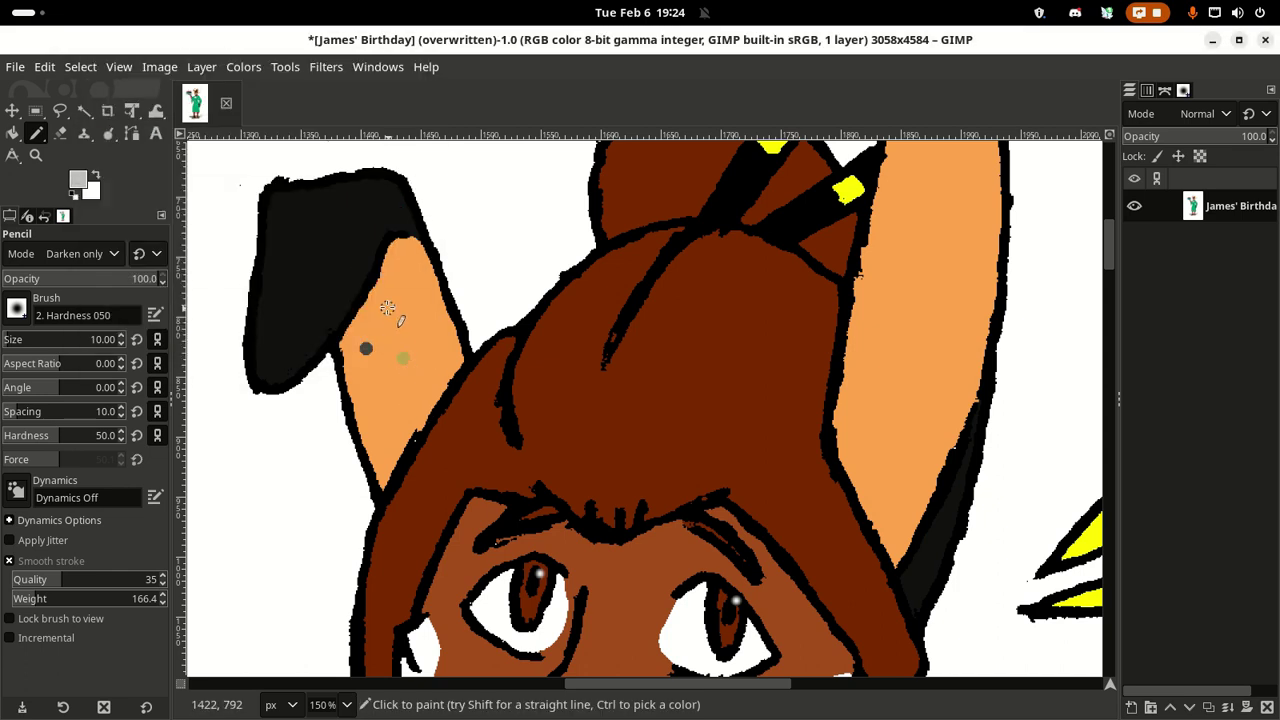
key("ctrl+z")
key("ctrl+z")
left_click_drag(380, 287, 391, 246)
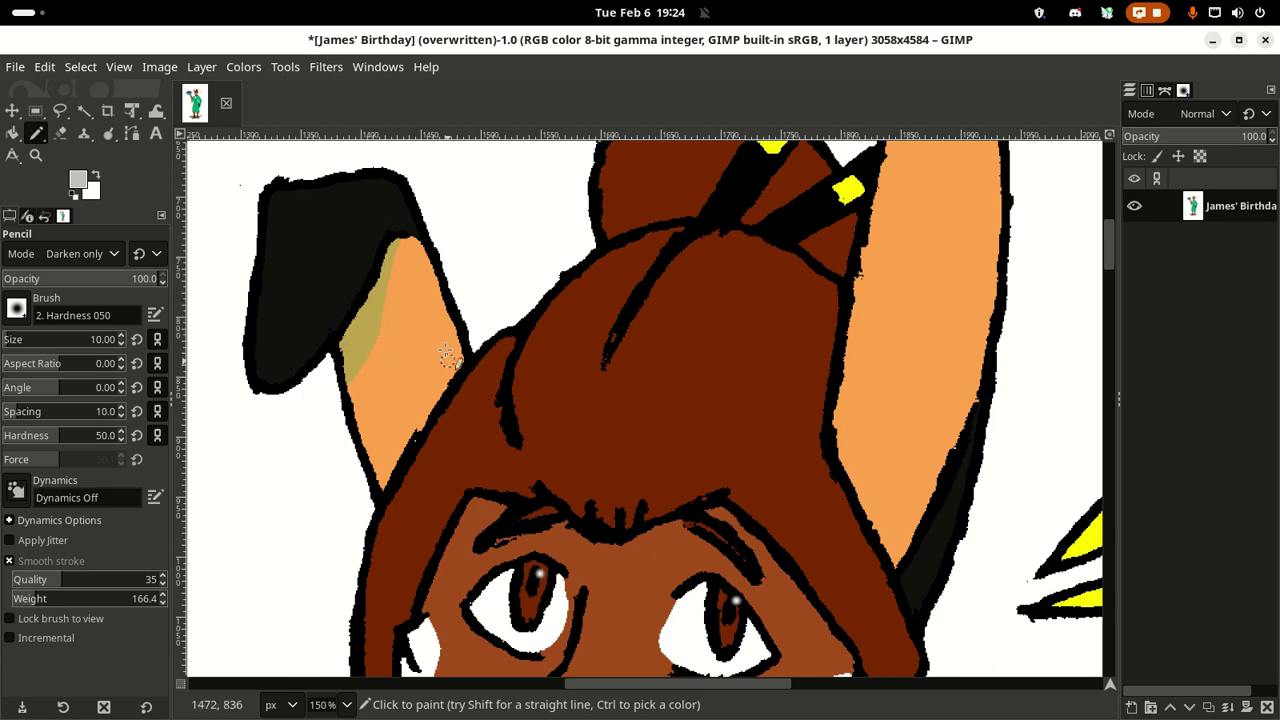
Step: Darken the foreground colour to grey 949494 and test a dot on the forehead between the eyes
mouse_move(434, 371)
left_mouse_down()
mouse_move(371, 237)
mouse_move(582, 342)
mouse_move(557, 343)
mouse_move(580, 266)
mouse_move(460, 360)
mouse_move(274, 454)
mouse_move(671, 276)
mouse_move(514, 337)
mouse_move(517, 254)
mouse_move(477, 271)
mouse_move(551, 300)
mouse_move(520, 352)
mouse_move(340, 313)
left_mouse_up()
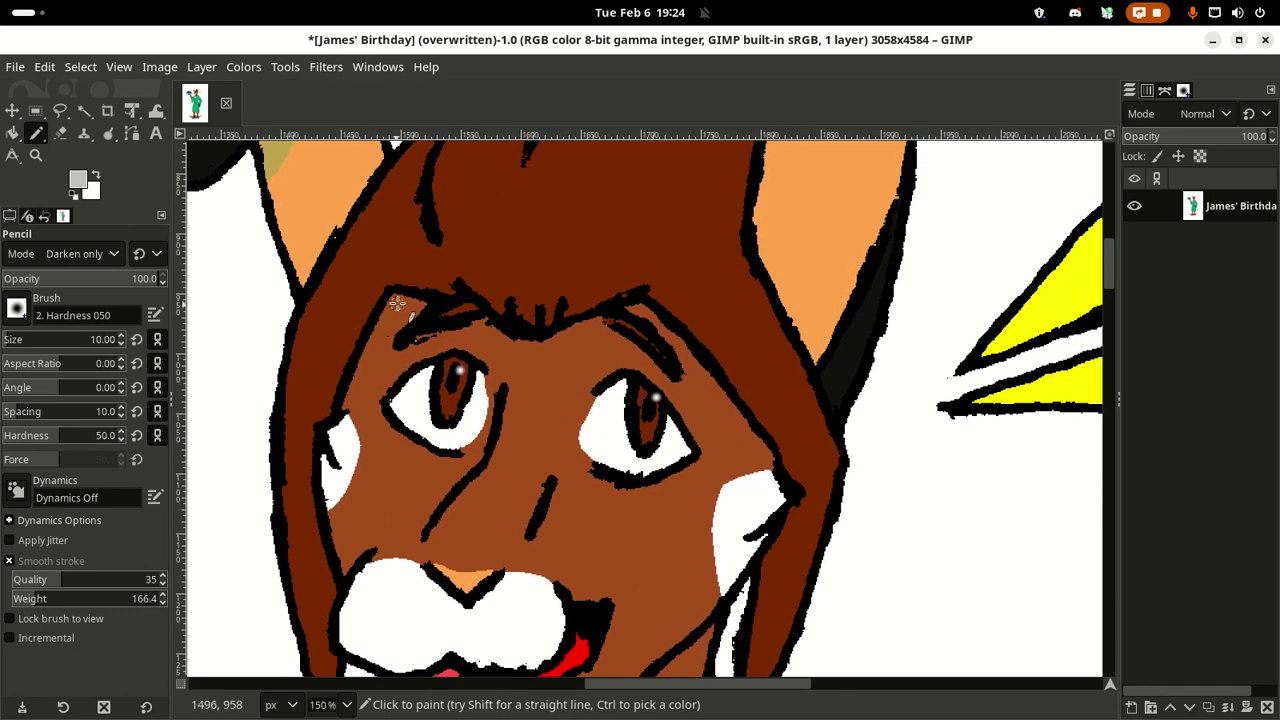
left_click(78, 184)
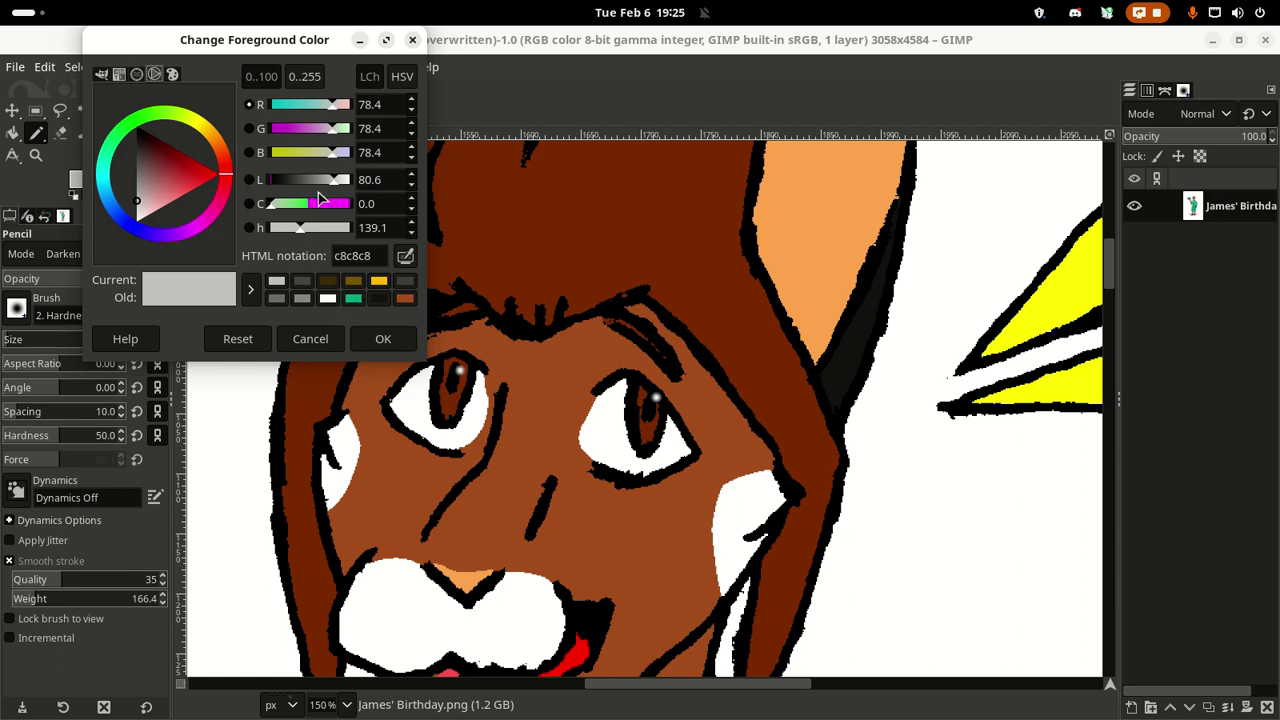
left_click_drag(320, 181, 322, 188)
left_click(383, 338)
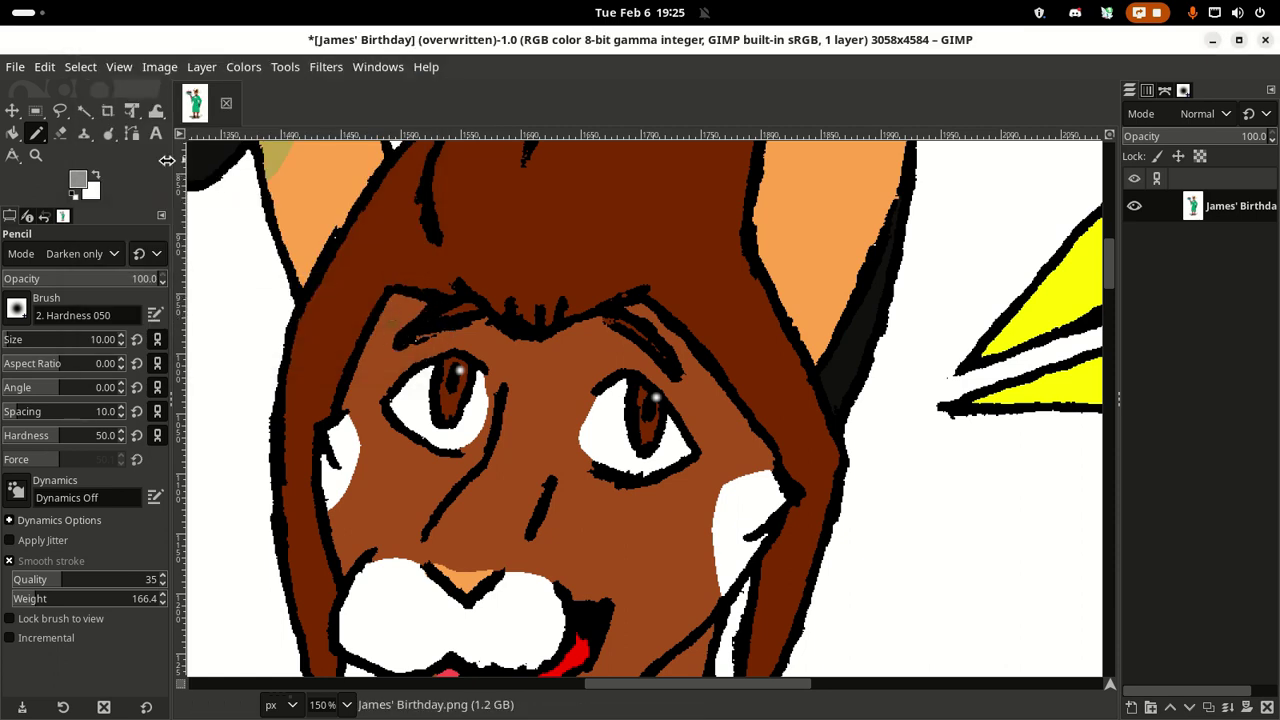
left_click(82, 182)
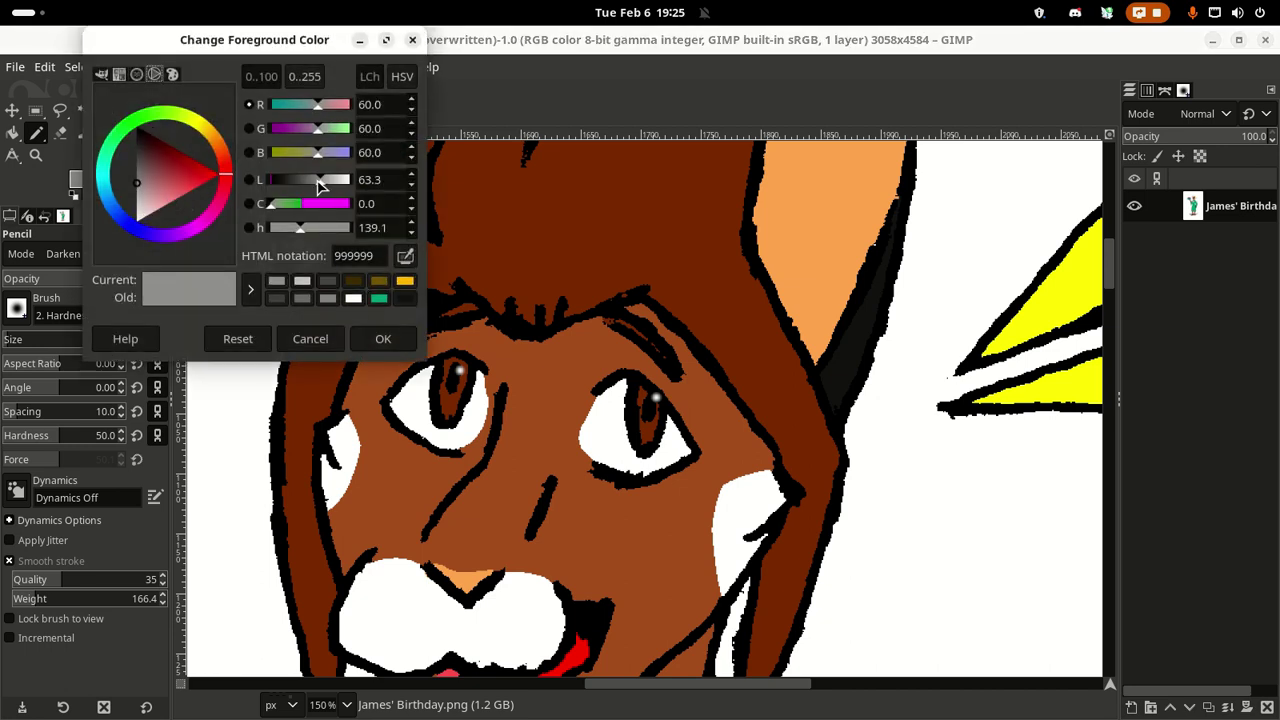
left_click(318, 181)
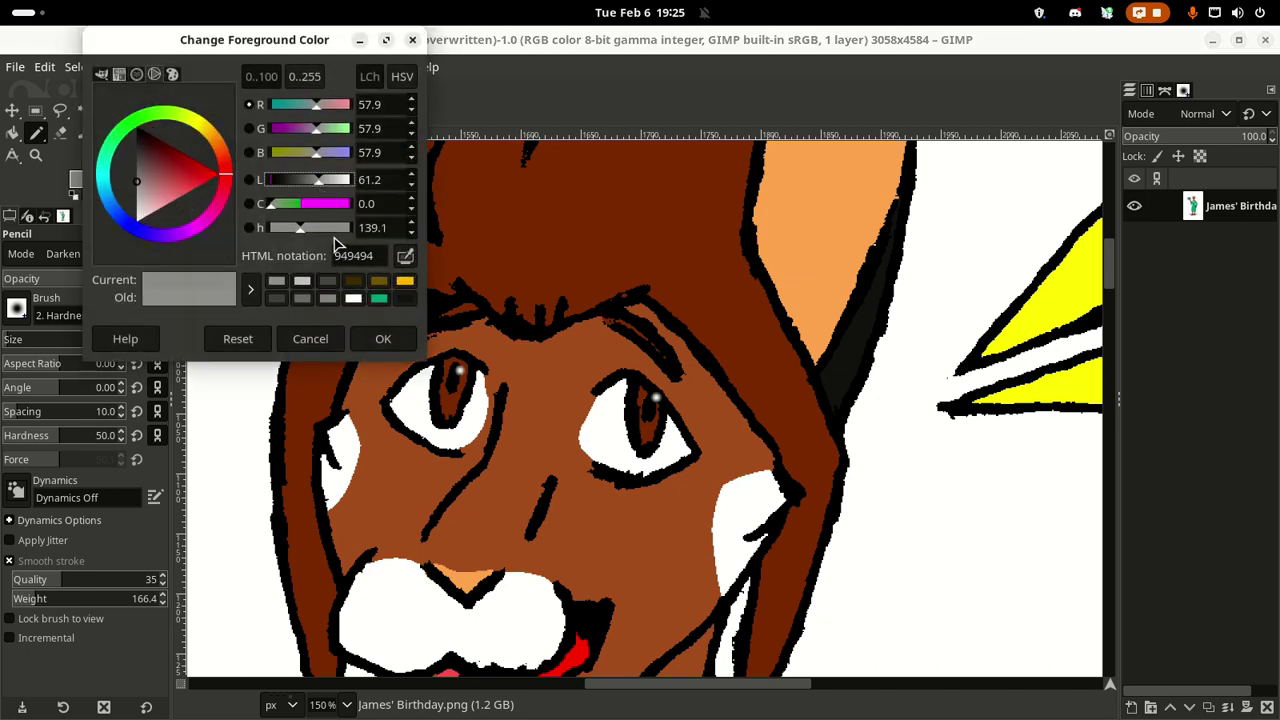
left_click(526, 363)
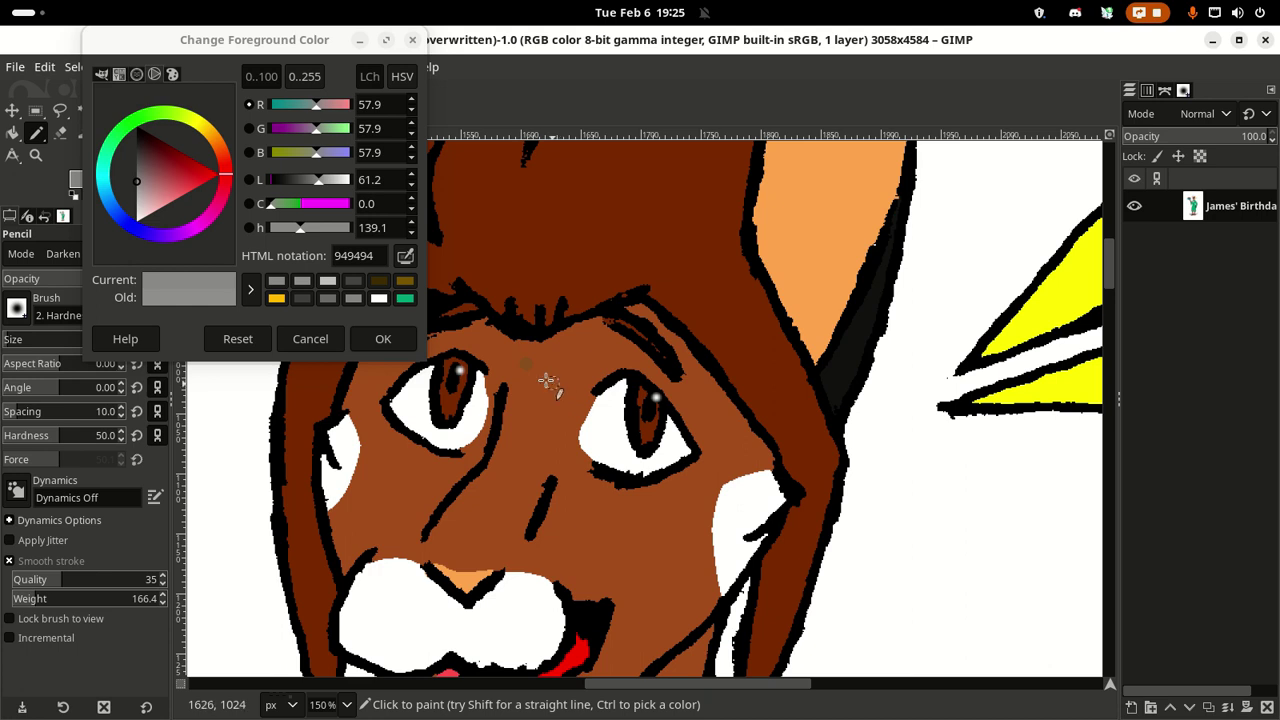
left_click(400, 345)
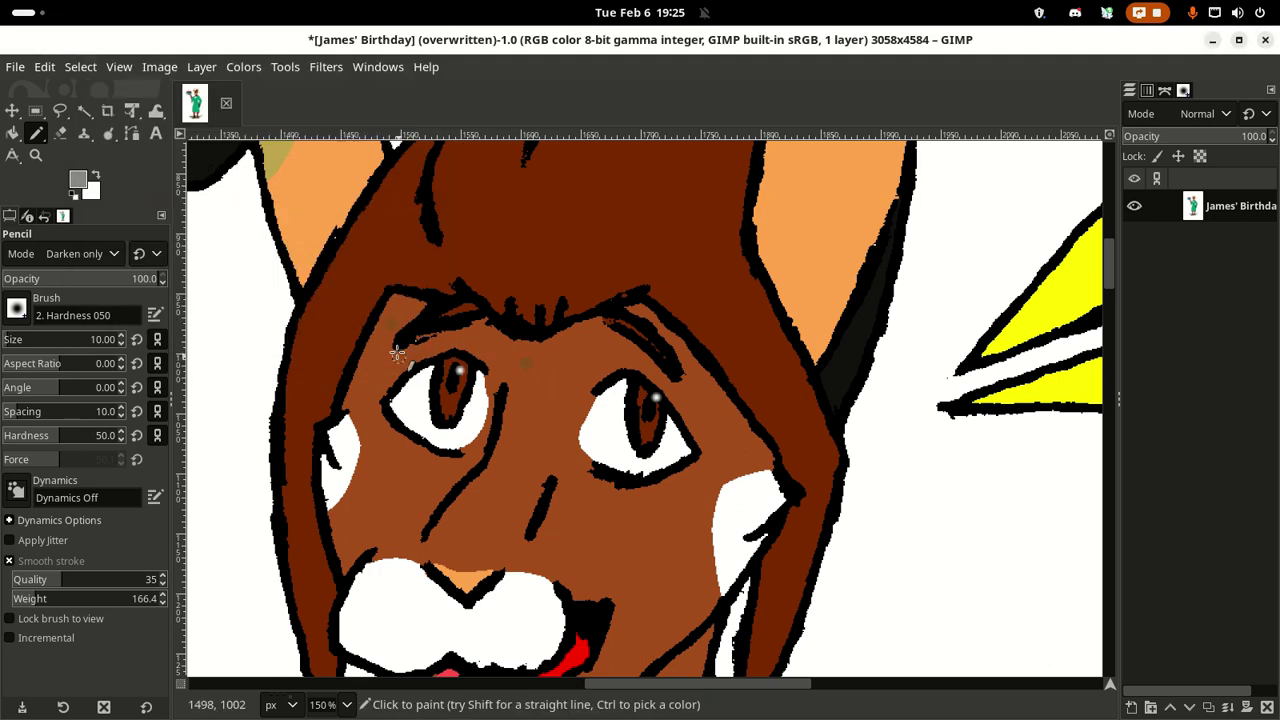
Step: Undo the test dots on the face and shade the forehead's corner just below the hairline
key("ctrl+z")
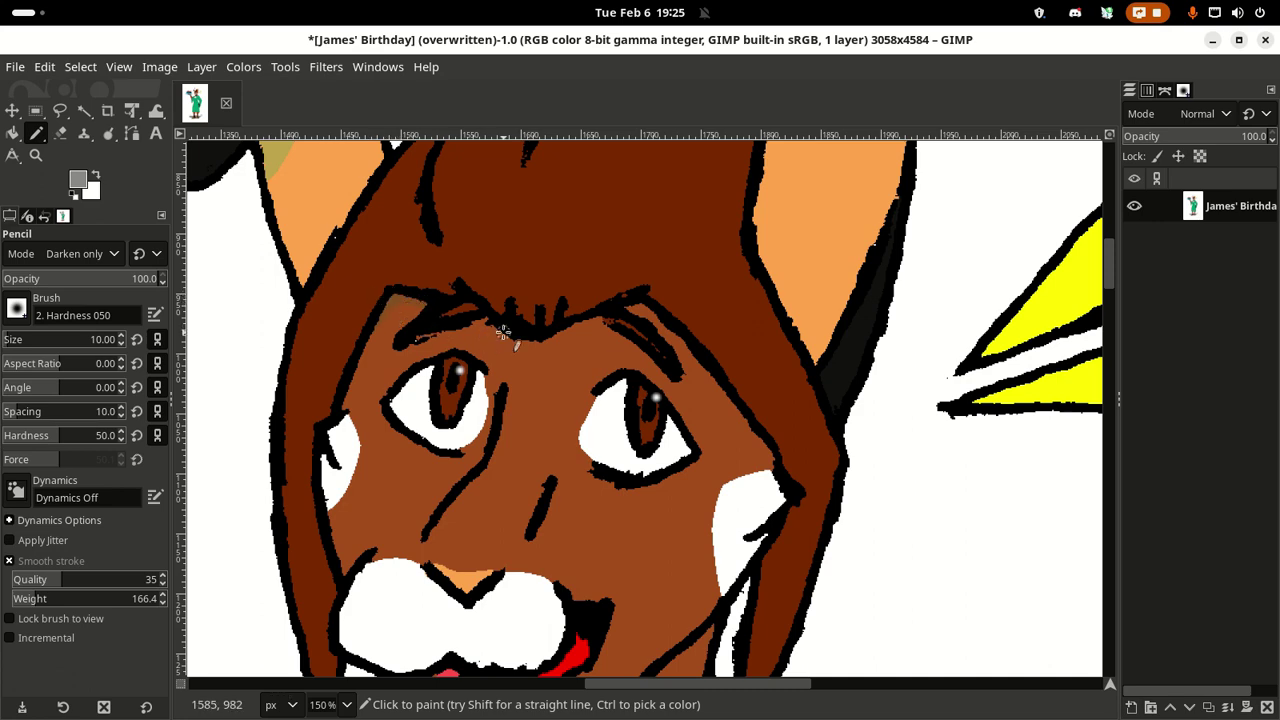
scroll(357, 320, "right", 5)
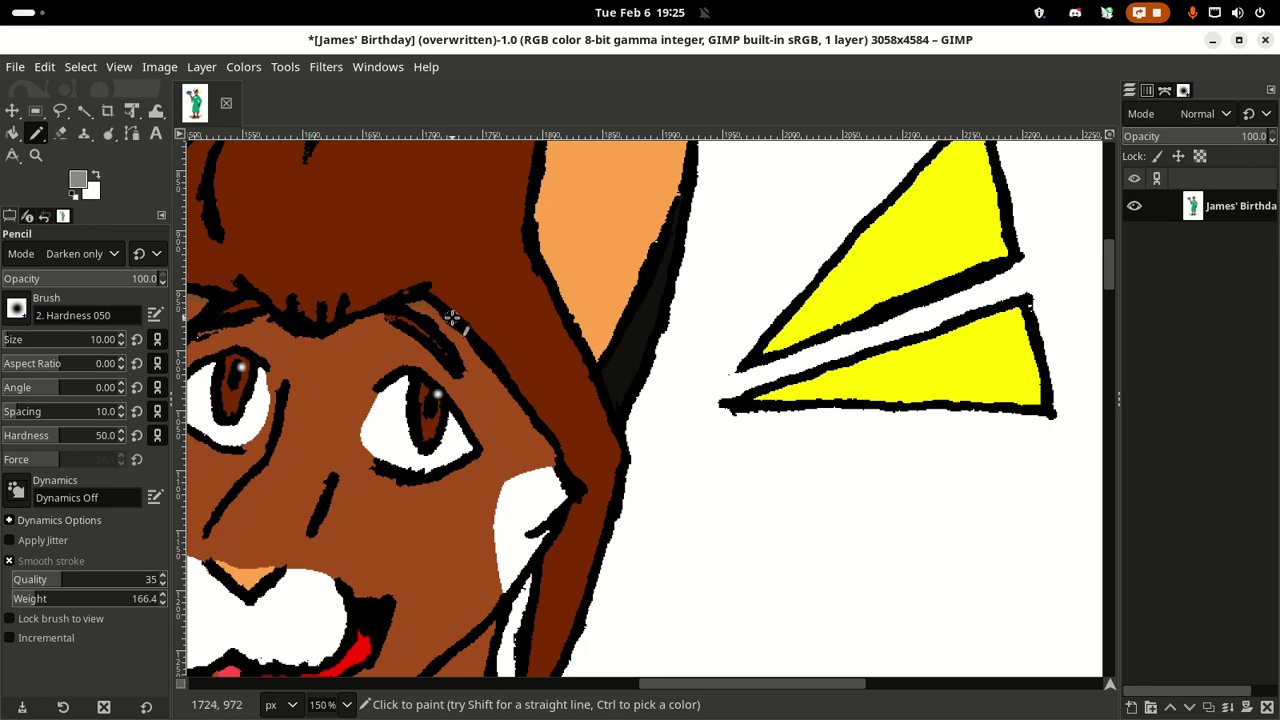
mouse_move(528, 400)
left_mouse_down()
mouse_move(758, 284)
mouse_move(806, 294)
mouse_move(517, 263)
mouse_move(400, 180)
mouse_move(462, 346)
left_mouse_up()
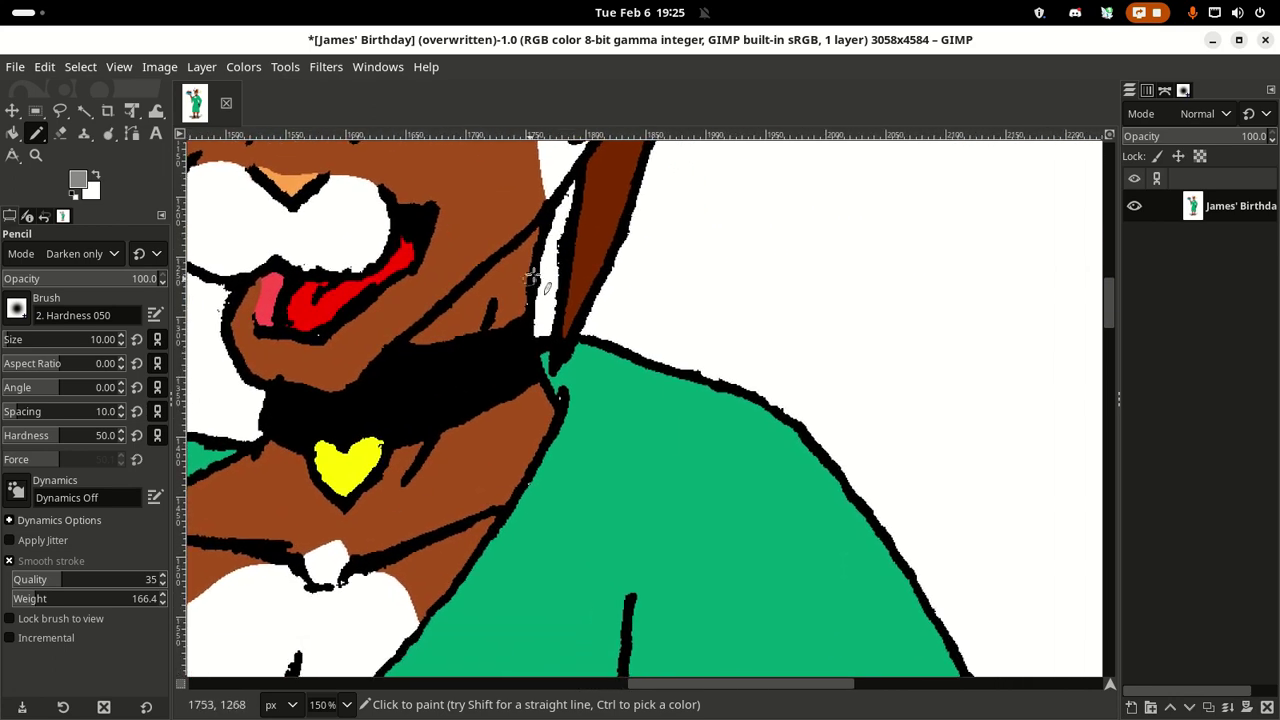
Step: Paint a shadow edge on the neck beneath the jaw and fill the neck above the collar with Bucket Fill
left_click_drag(538, 231, 496, 303)
key("shift+b")
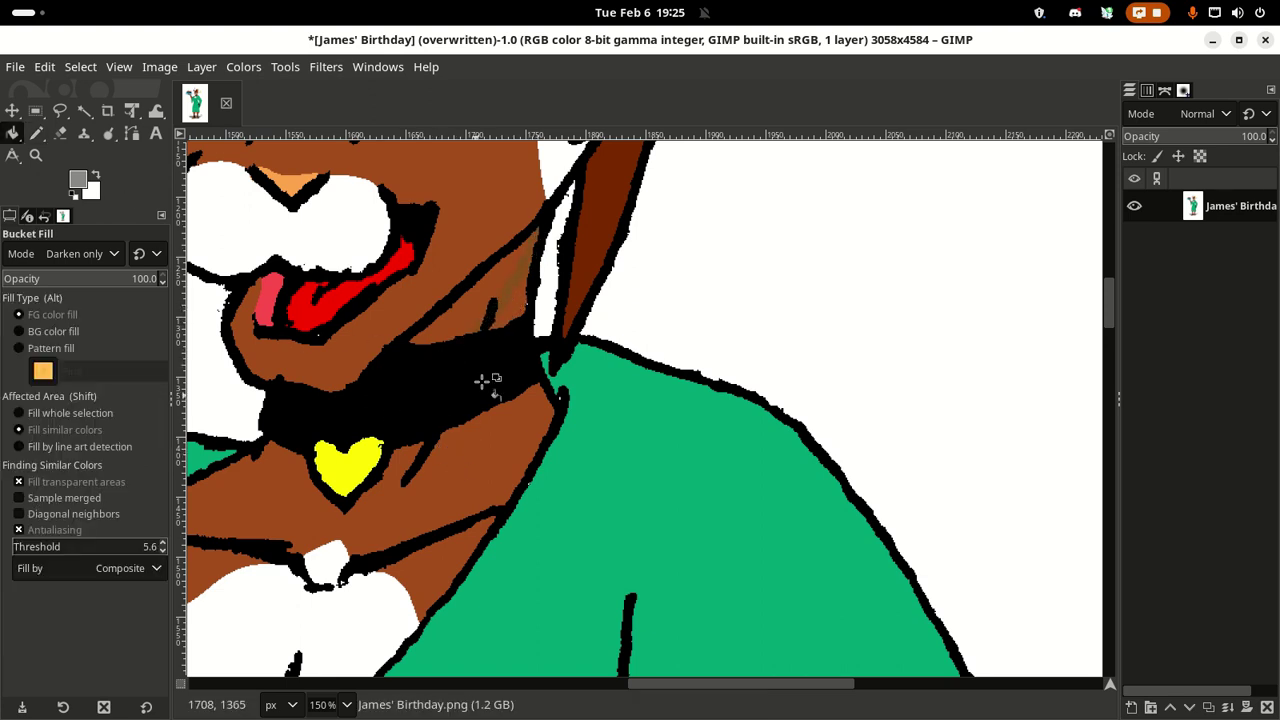
left_click(470, 308)
Step: Shade the small patch of chin beside the tongue using the Pencil in grey 949494
key("space")
left_click_drag(479, 250, 610, 415)
left_click_drag(648, 354, 432, 408)
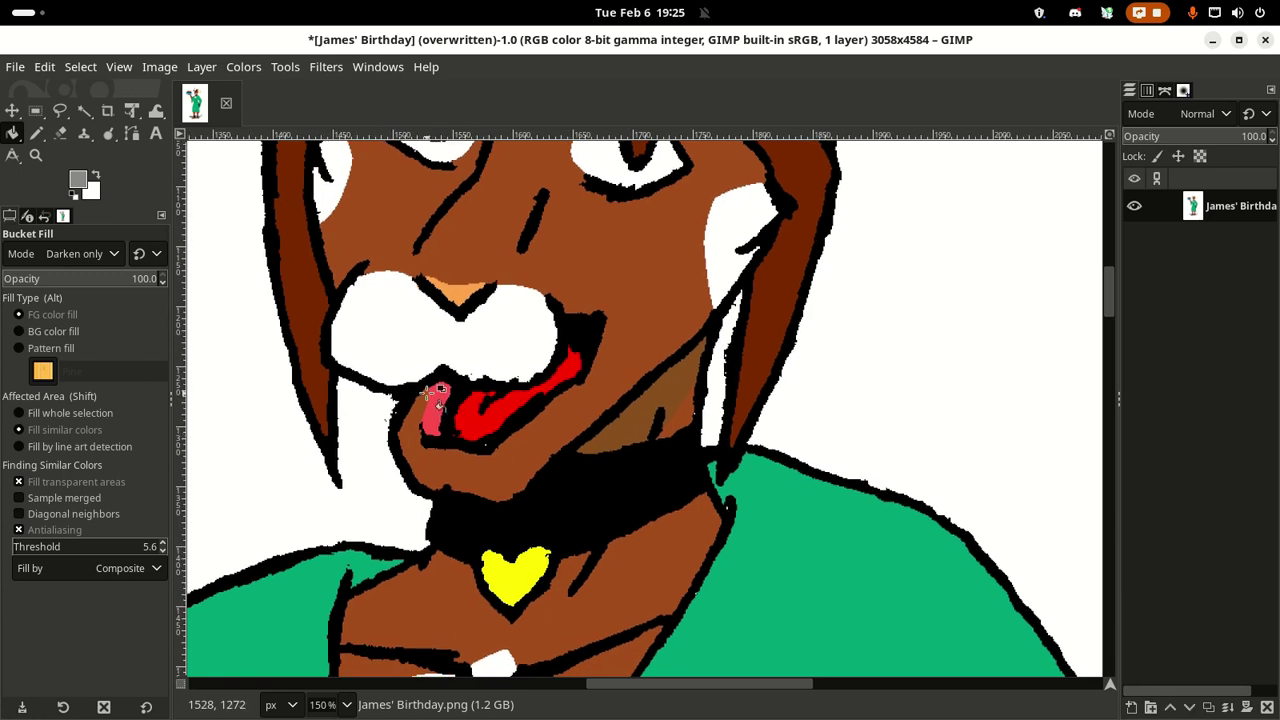
key("n")
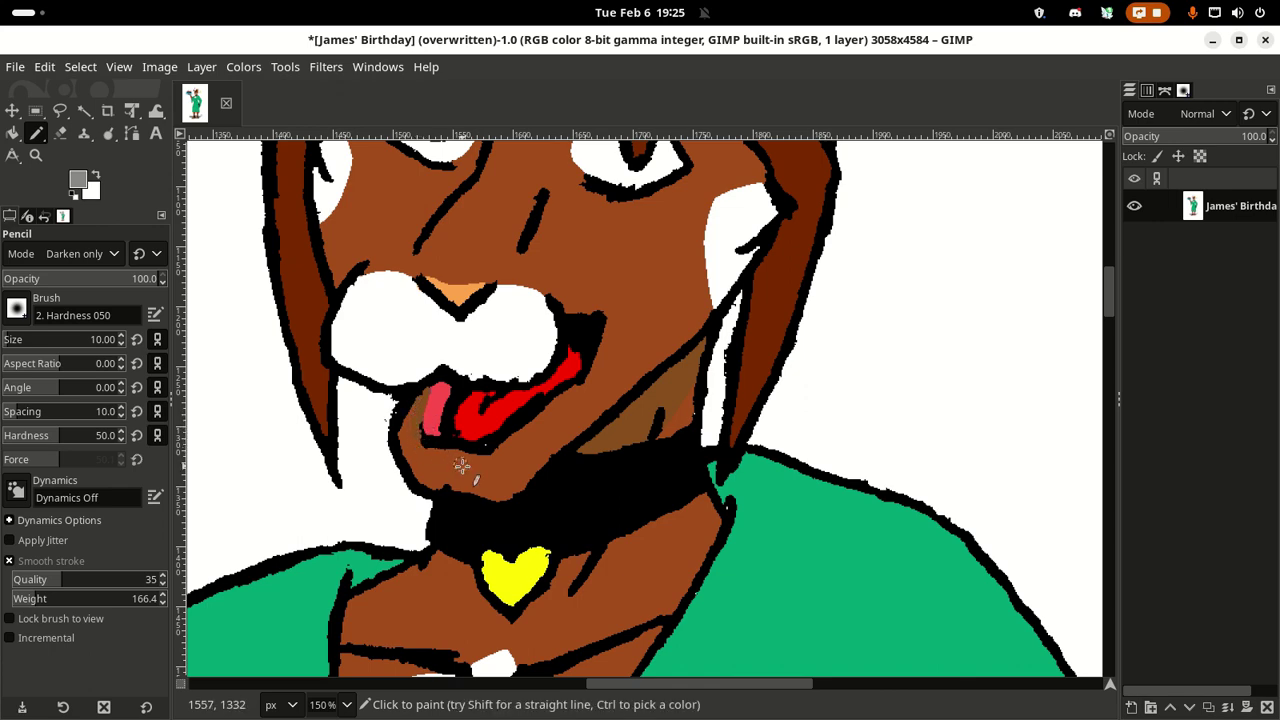
mouse_move(457, 471)
left_mouse_down()
mouse_move(443, 449)
mouse_move(386, 449)
mouse_move(413, 492)
left_mouse_up()
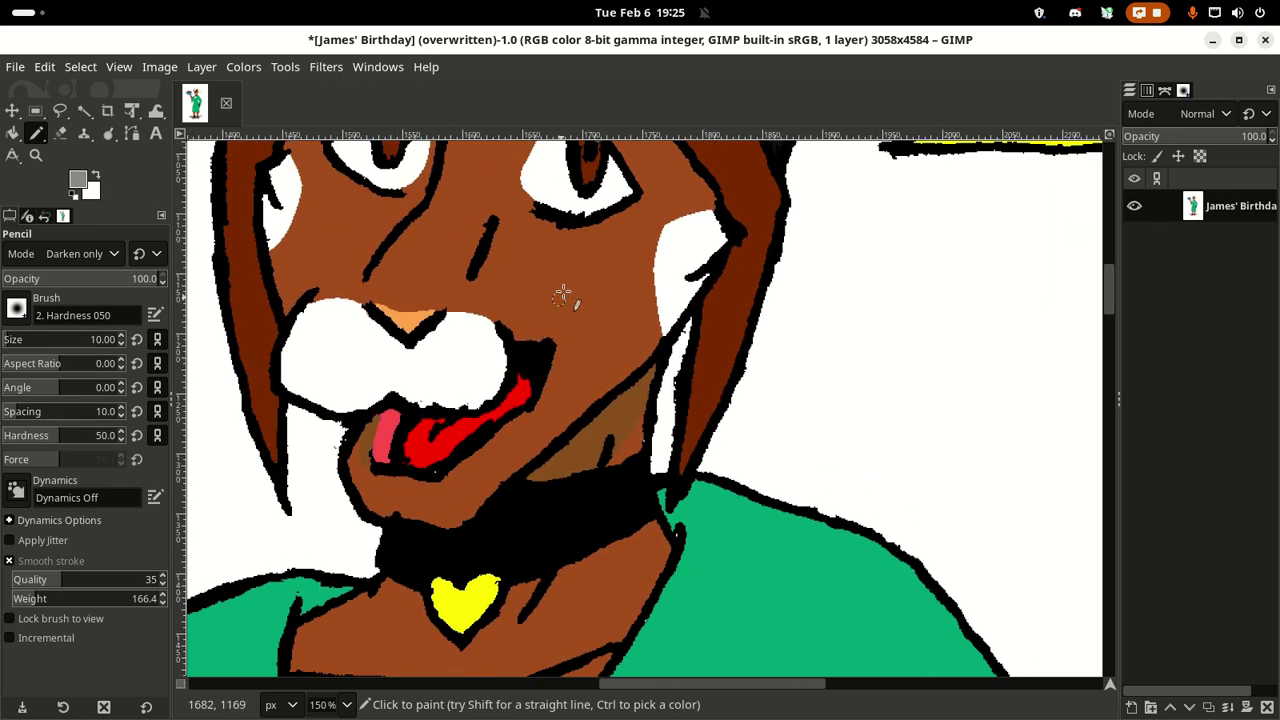
Step: Shade the brown upper chest along the edge of the green garment
mouse_move(562, 296)
left_mouse_down()
mouse_move(394, 428)
mouse_move(371, 361)
mouse_move(403, 474)
mouse_move(423, 486)
mouse_move(626, 477)
mouse_move(514, 363)
left_mouse_up()
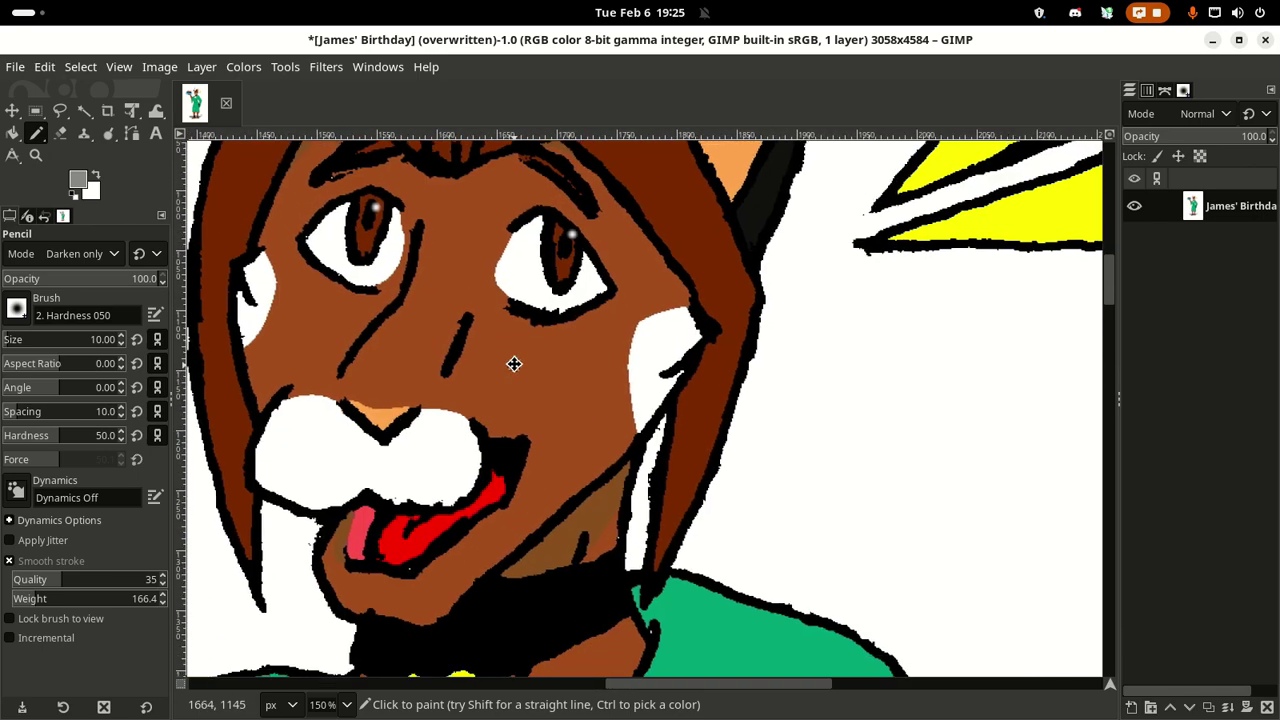
left_click_drag(549, 407, 562, 485)
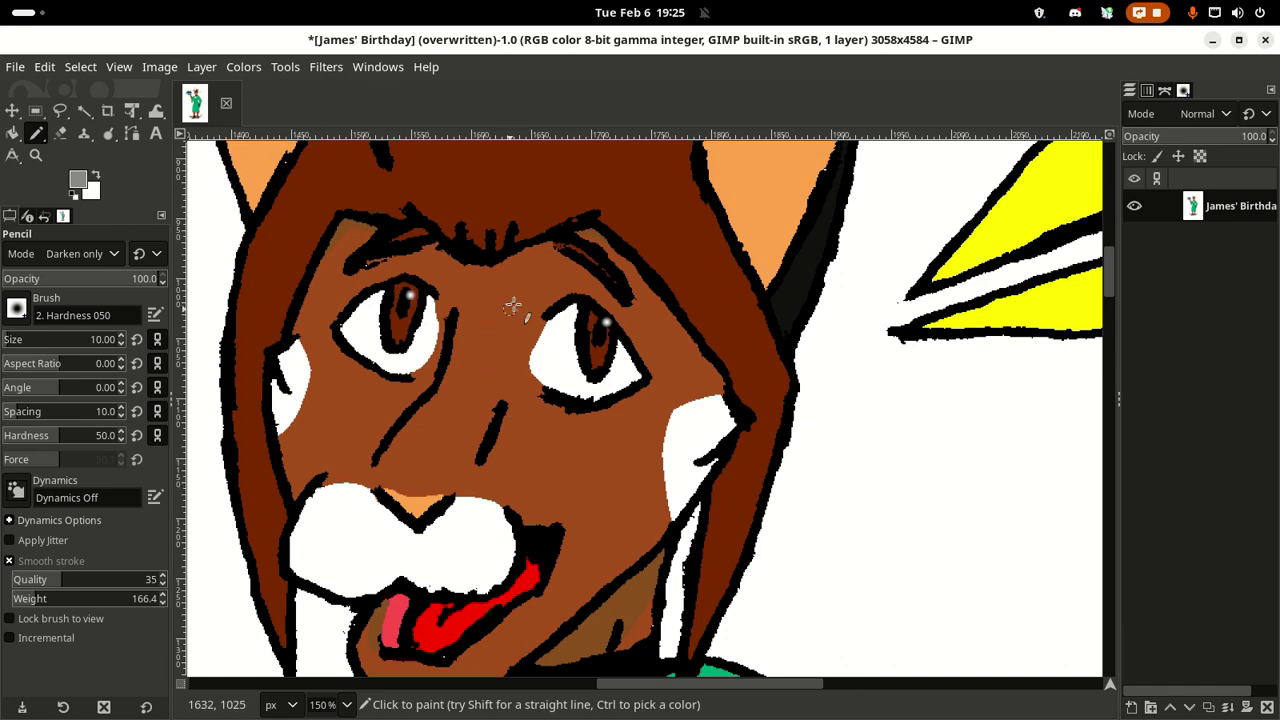
scroll(540, 358, "down", 10)
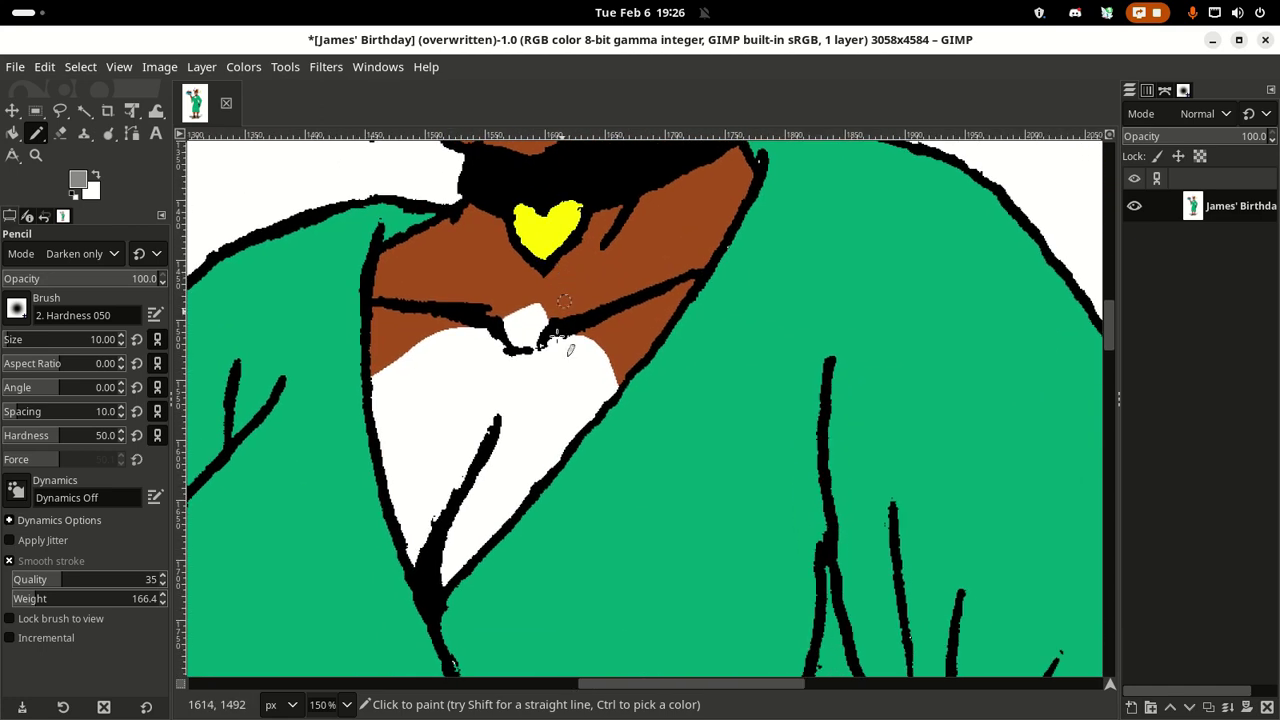
mouse_move(570, 350)
left_mouse_down()
mouse_move(486, 371)
mouse_move(568, 466)
mouse_move(623, 449)
left_mouse_up()
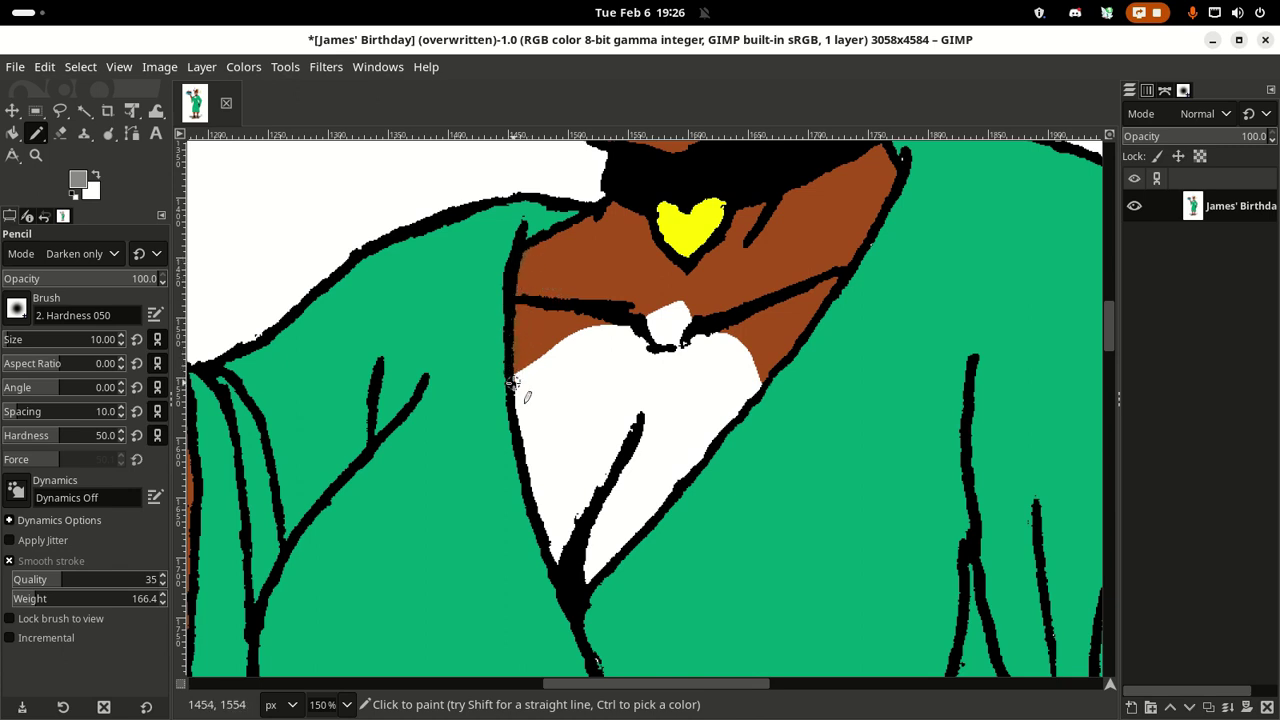
mouse_move(830, 305)
left_mouse_down()
mouse_move(620, 473)
mouse_move(749, 229)
mouse_move(646, 634)
mouse_move(634, 346)
mouse_move(645, 336)
mouse_move(531, 492)
left_mouse_up()
Step: Draw a curved shadow edge on the raised upper arm near the armpit and fill the enclosed corner with Bucket Fill
scroll(620, 473, "down", 5)
scroll(620, 473, "left", 5)
mouse_move(484, 551)
left_mouse_down()
mouse_move(527, 505)
mouse_move(557, 416)
left_mouse_up()
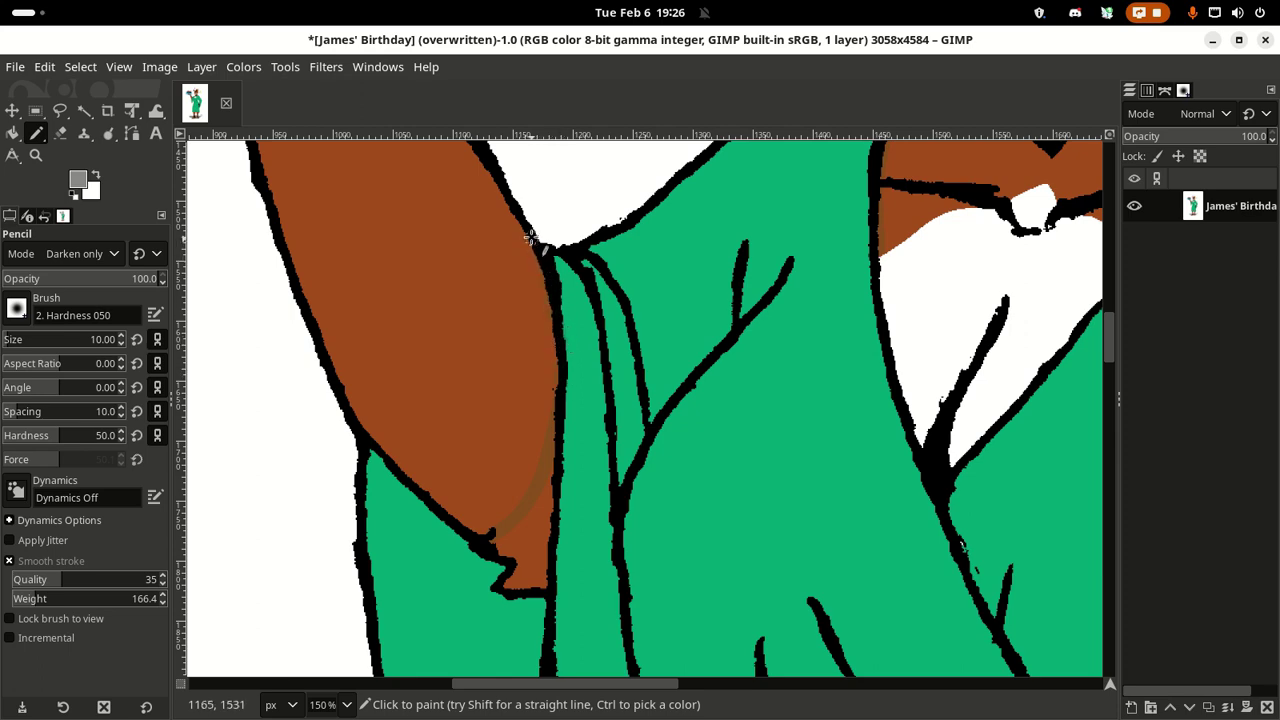
scroll(515, 400, "down", 3)
scroll(505, 350, "up", 1)
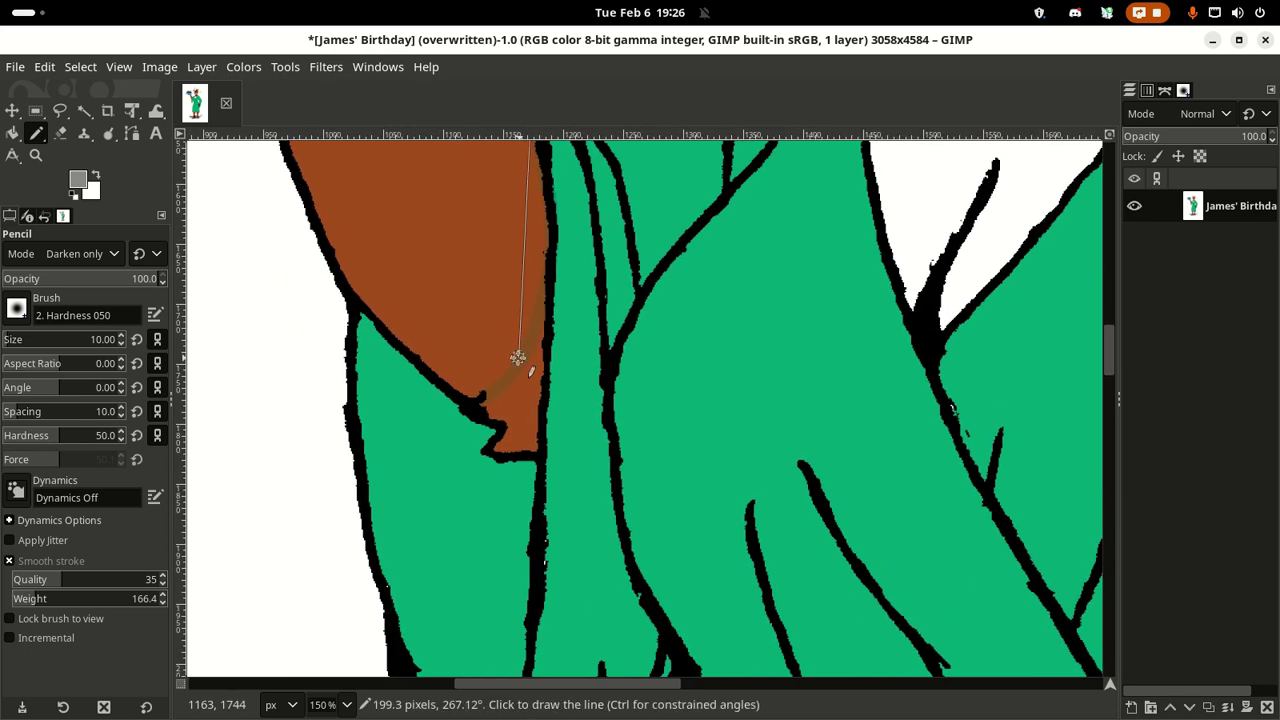
key("shift+b")
scroll(586, 551, "up", 8)
scroll(586, 530, "left", 4)
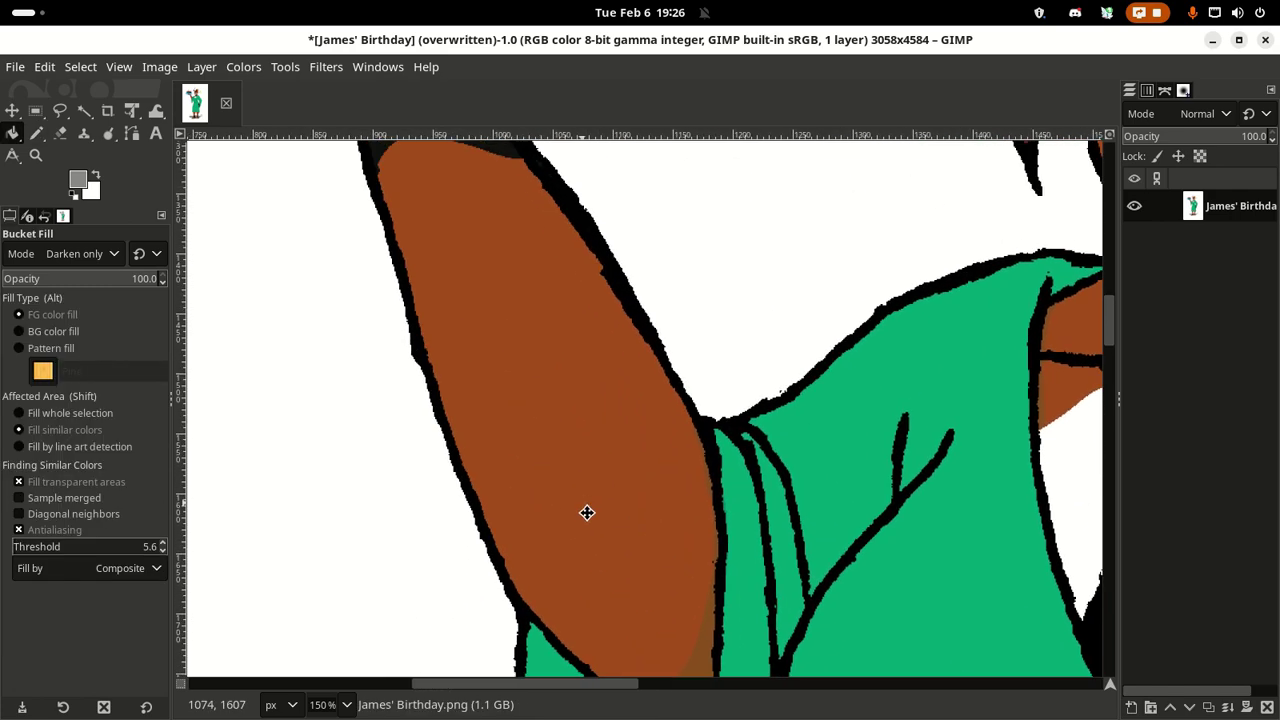
Step: Draw a curved Pencil shadow edge across the raised forearm below the glove and fill the enclosed area with Bucket Fill
scroll(569, 516, "down", 5)
scroll(560, 517, "right", 4)
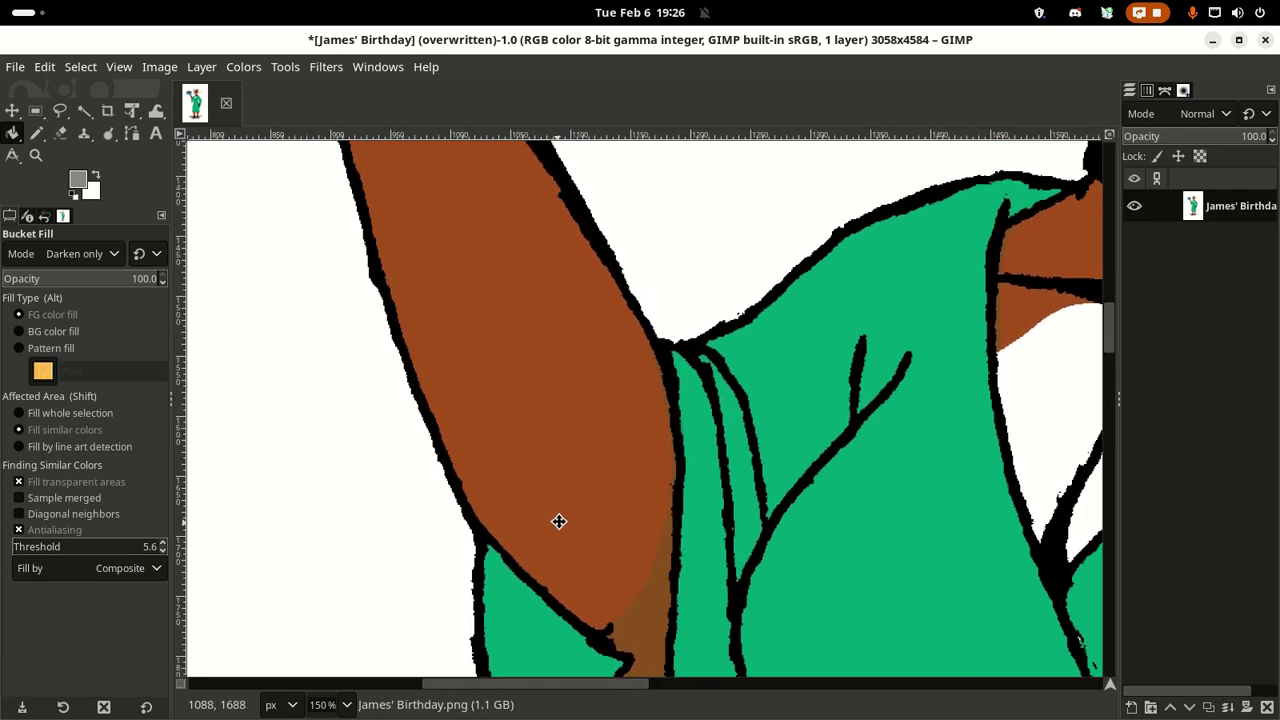
scroll(473, 581, "up", 6)
scroll(386, 426, "left", 4)
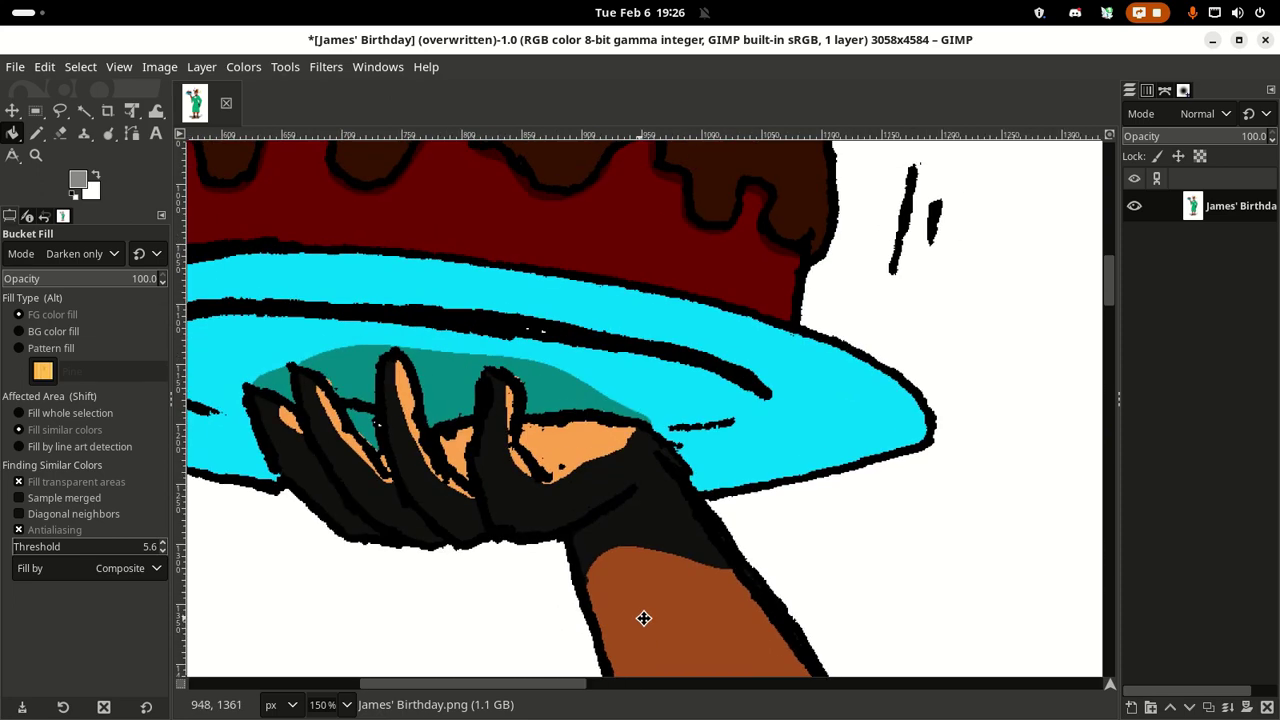
scroll(646, 617, "down", 1)
scroll(519, 434, "right", 2)
scroll(606, 523, "down", 4)
scroll(246, 474, "right", 5)
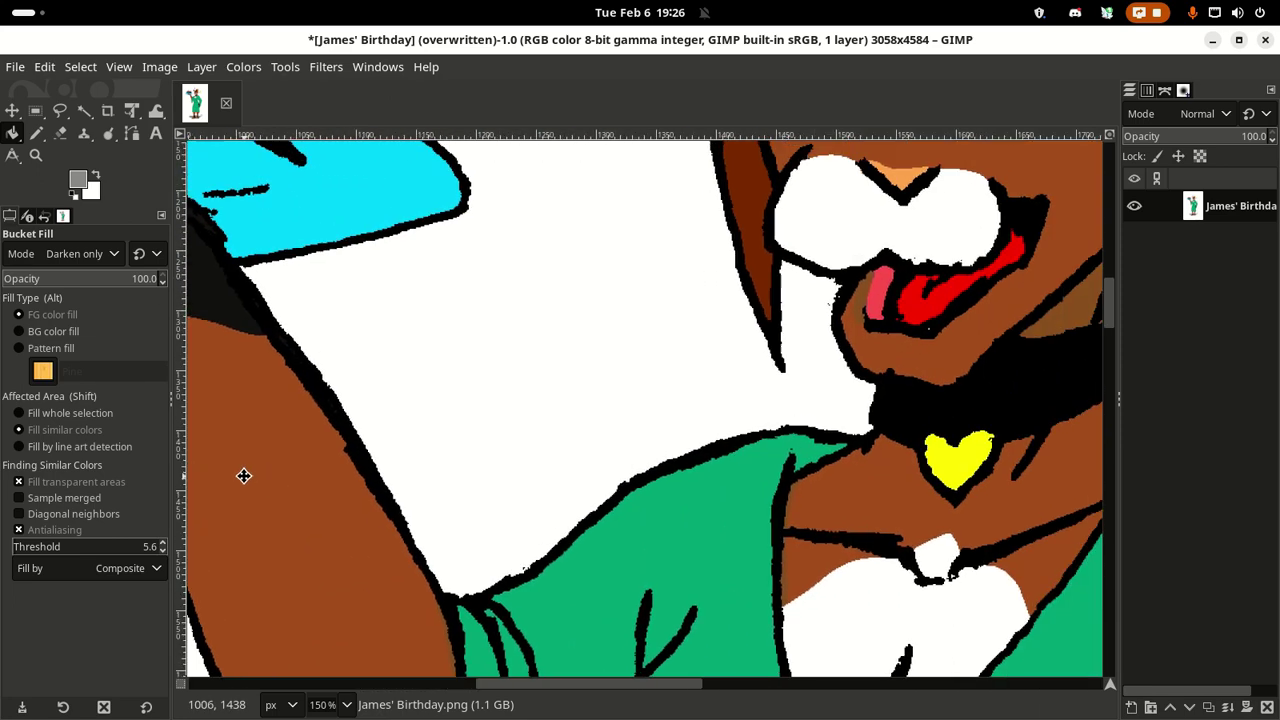
scroll(435, 364, "left", 3)
scroll(450, 340, "down", 3)
scroll(470, 320, "left", 2)
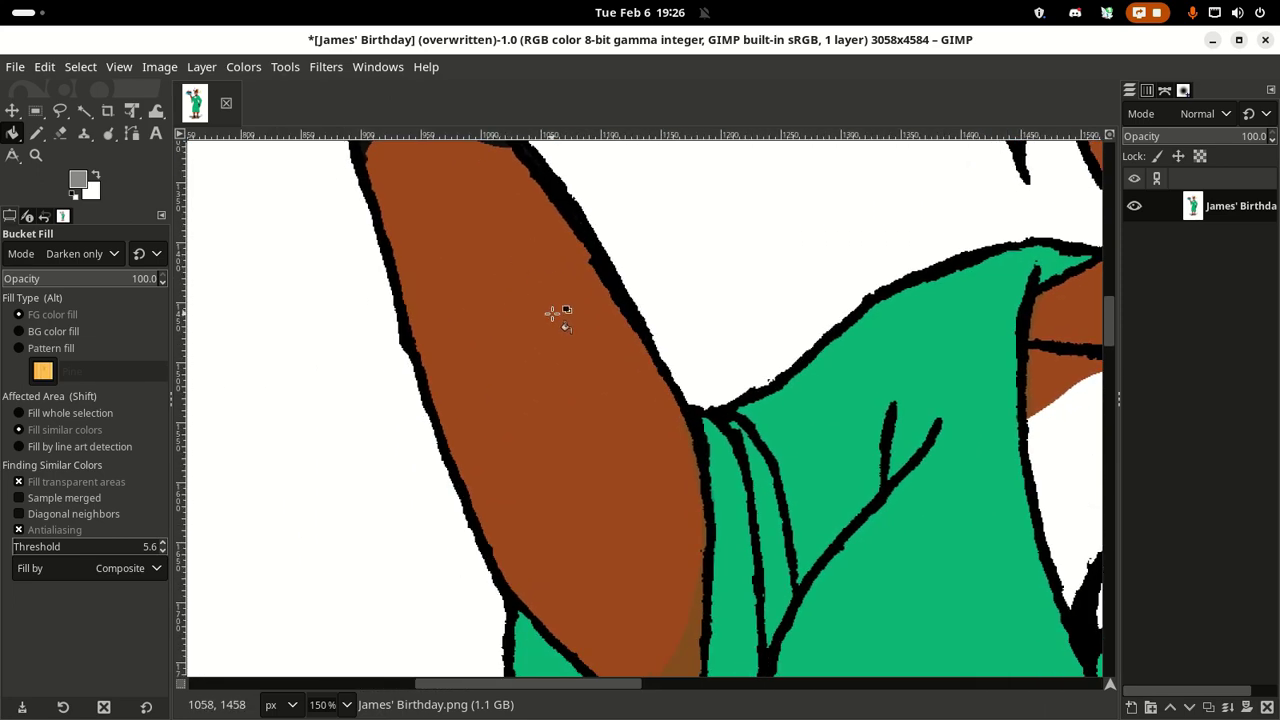
key("n")
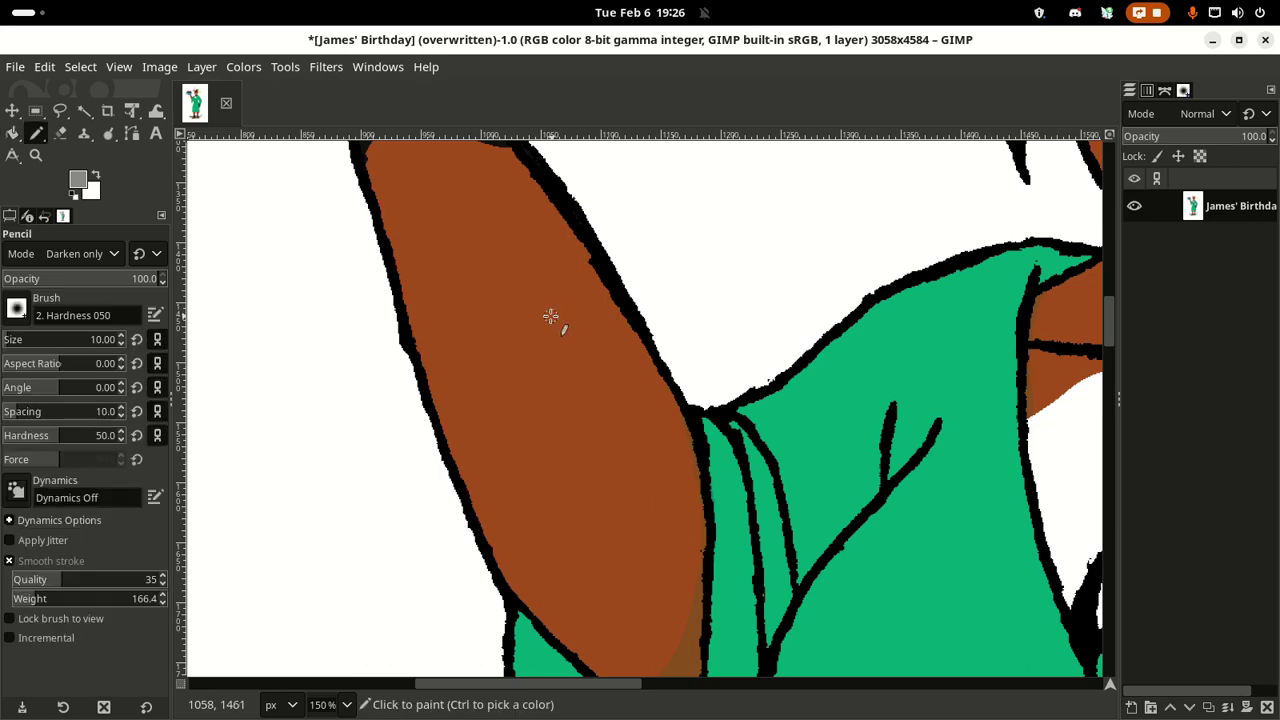
left_click_drag(551, 315, 553, 507)
mouse_move(514, 392)
left_mouse_down()
mouse_move(543, 449)
mouse_move(609, 274)
left_mouse_up()
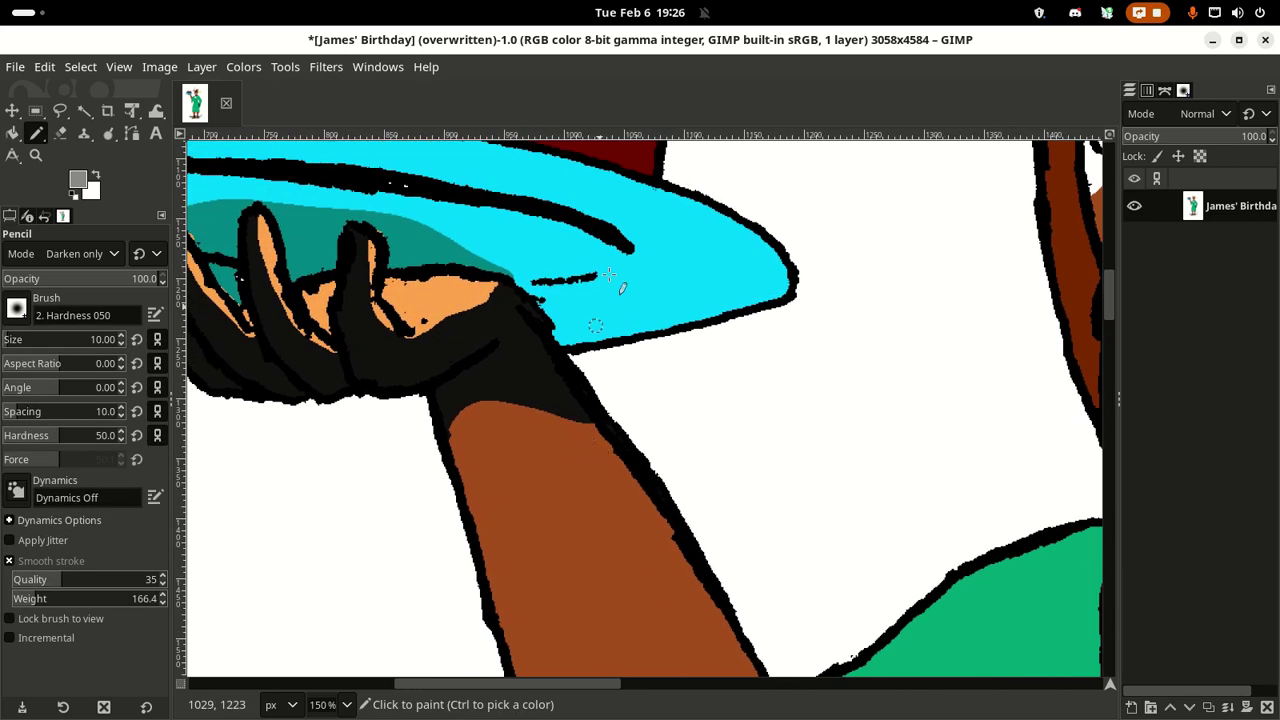
mouse_move(594, 537)
left_mouse_down()
mouse_move(528, 425)
mouse_move(608, 323)
left_mouse_up()
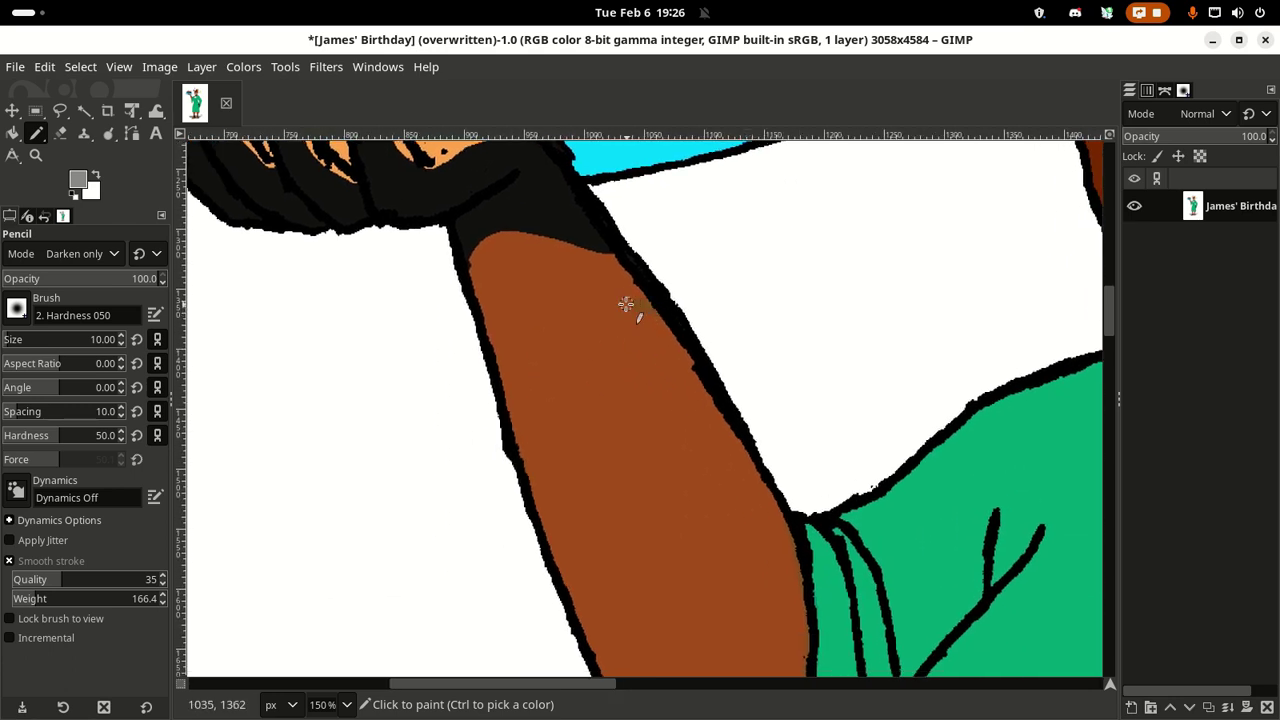
mouse_move(566, 328)
left_mouse_down()
mouse_move(534, 363)
mouse_move(523, 466)
left_mouse_up()
mouse_move(550, 527)
left_mouse_down()
mouse_move(517, 351)
mouse_move(486, 357)
mouse_move(549, 463)
left_mouse_up()
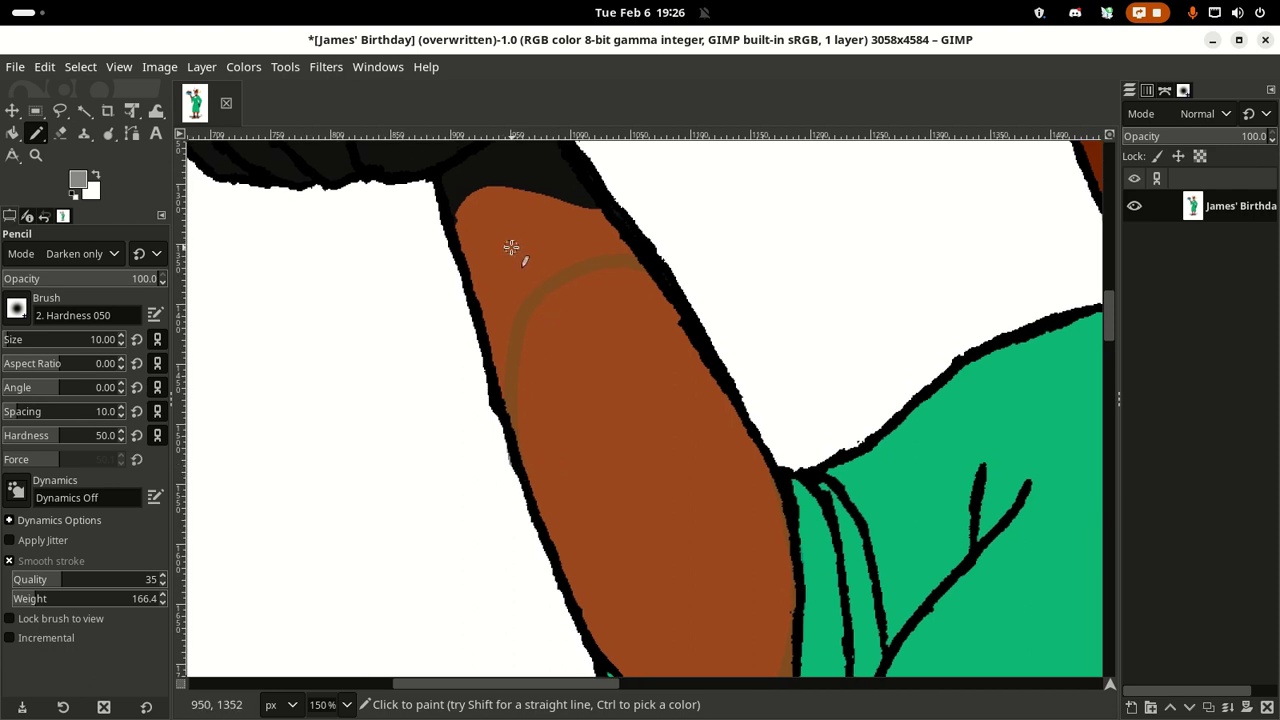
key("shift+b")
mouse_move(571, 417)
left_mouse_down()
mouse_move(714, 216)
mouse_move(601, 292)
mouse_move(351, 346)
left_mouse_up()
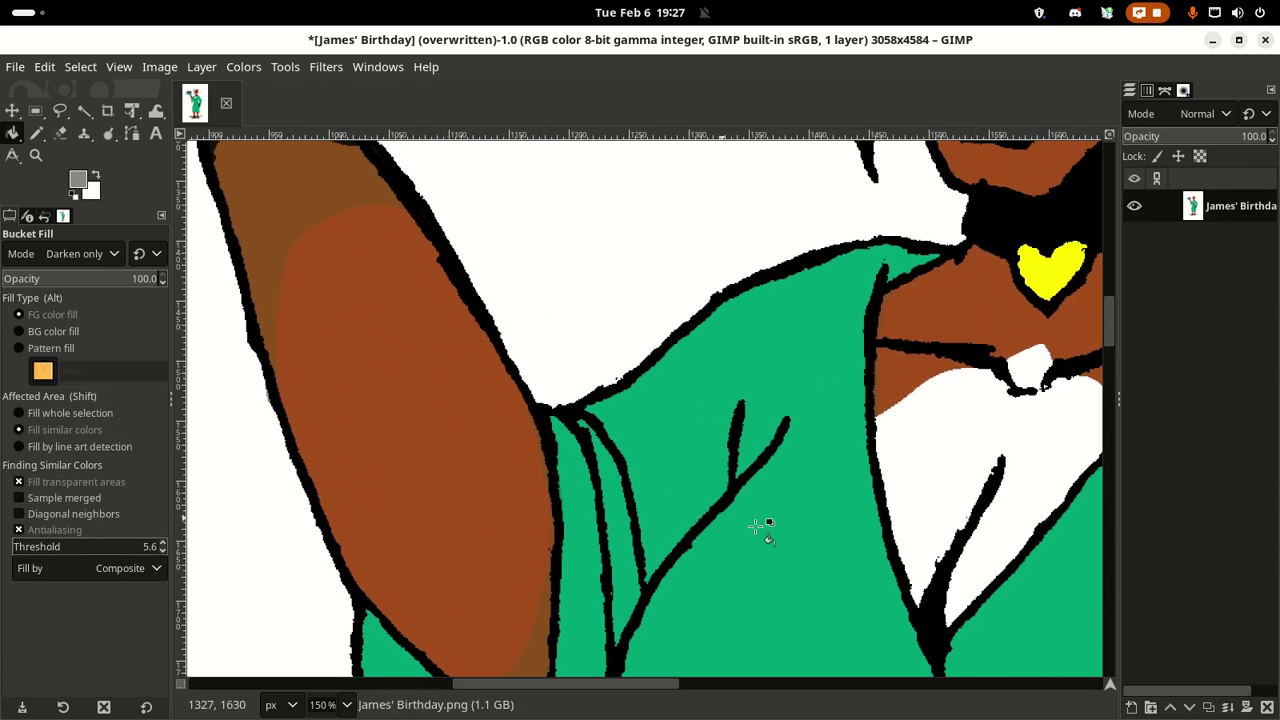
Step: Shade the outer edge of the small brown wrist patch above the lowered black glove using the Pencil
left_click_drag(760, 529, 268, 380)
scroll(268, 380, "down", 10)
scroll(600, 234, "right", 4)
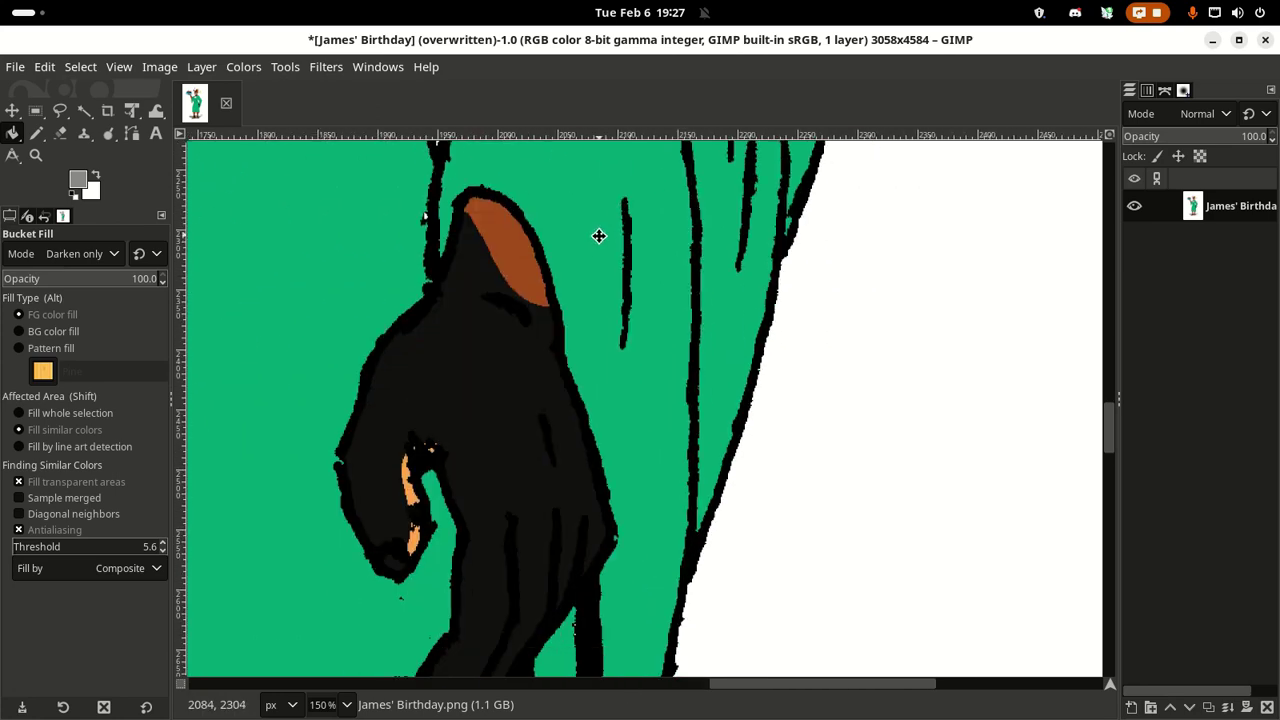
left_click(591, 394)
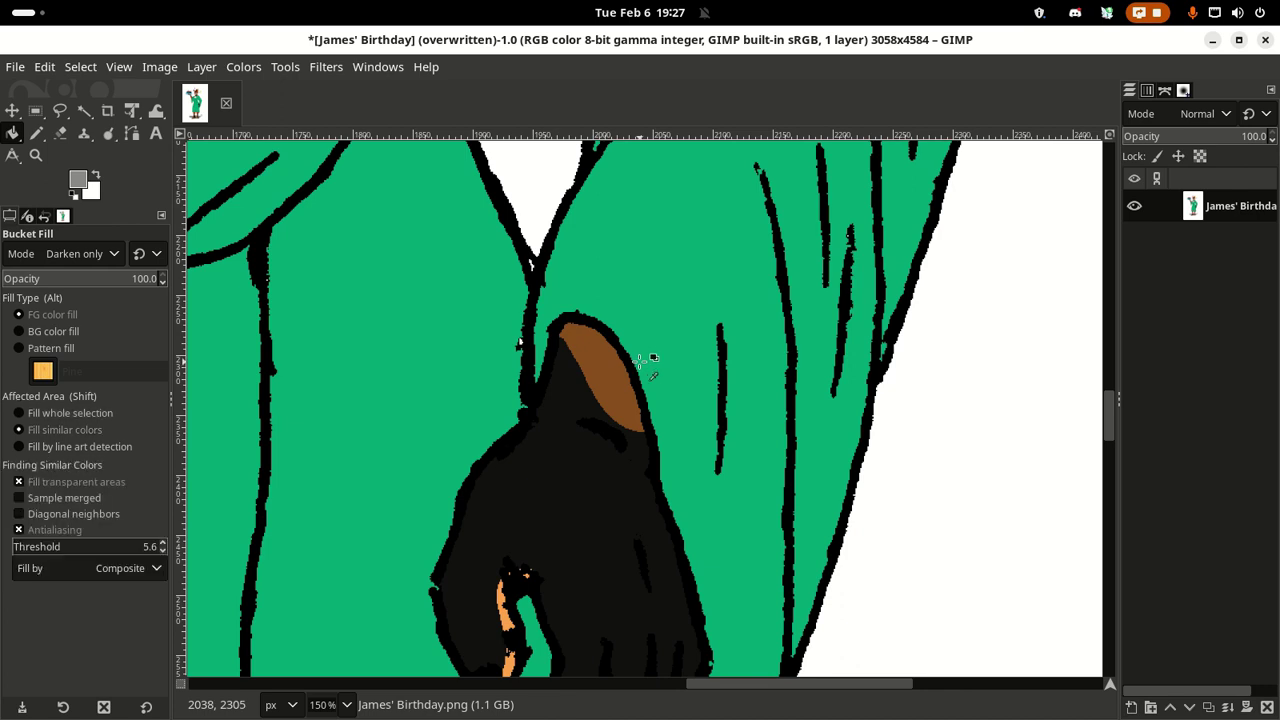
key("n")
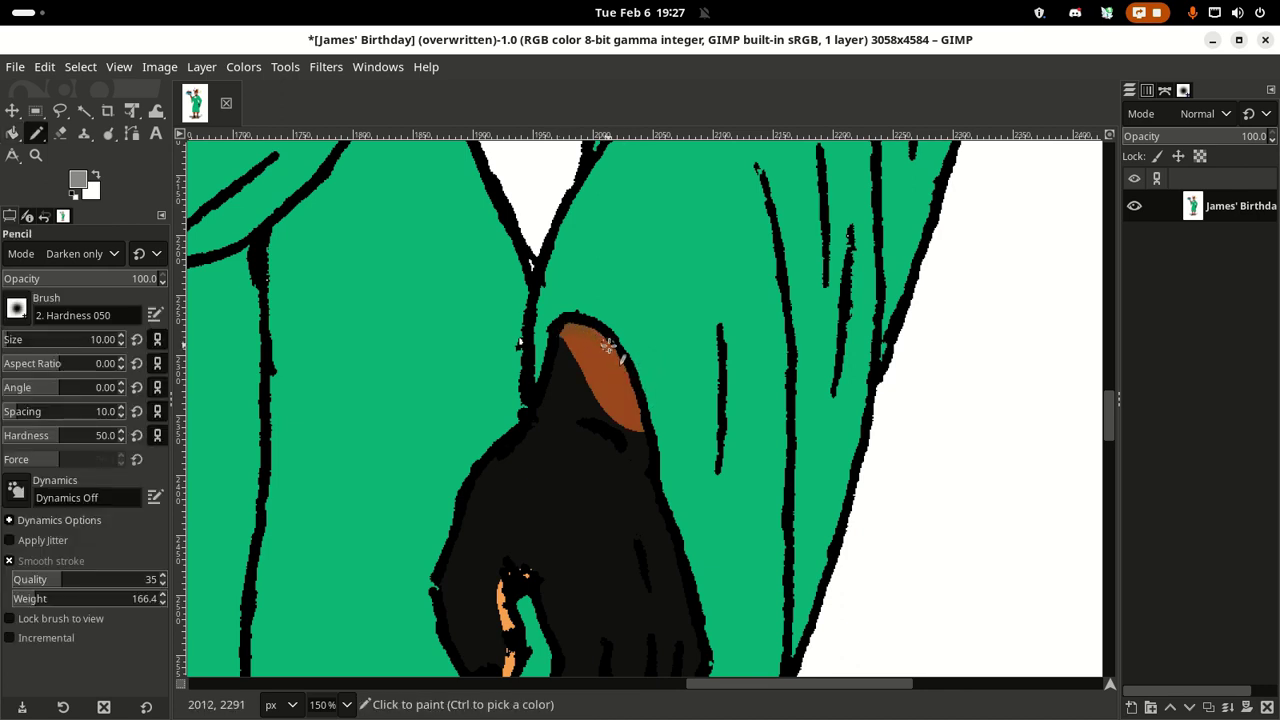
left_click_drag(636, 384, 665, 441)
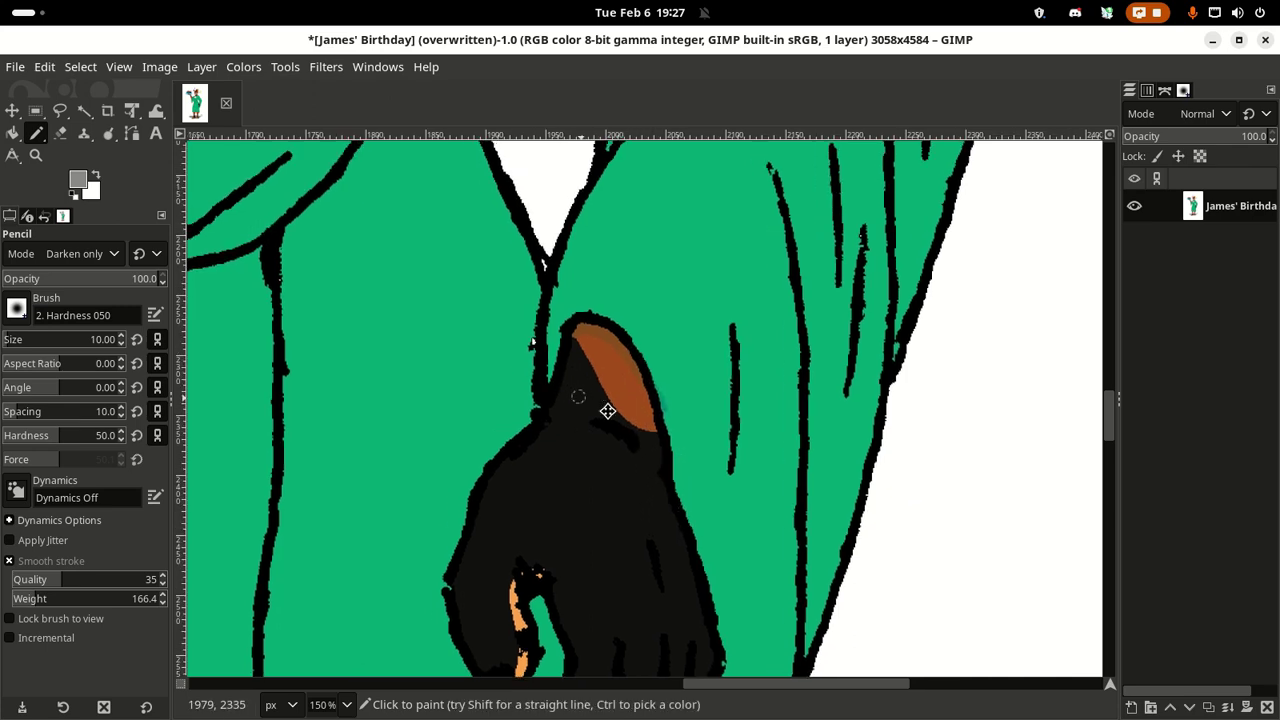
mouse_move(606, 409)
left_mouse_down()
mouse_move(903, 309)
mouse_move(639, 391)
left_mouse_up()
left_click_drag(670, 450, 686, 223)
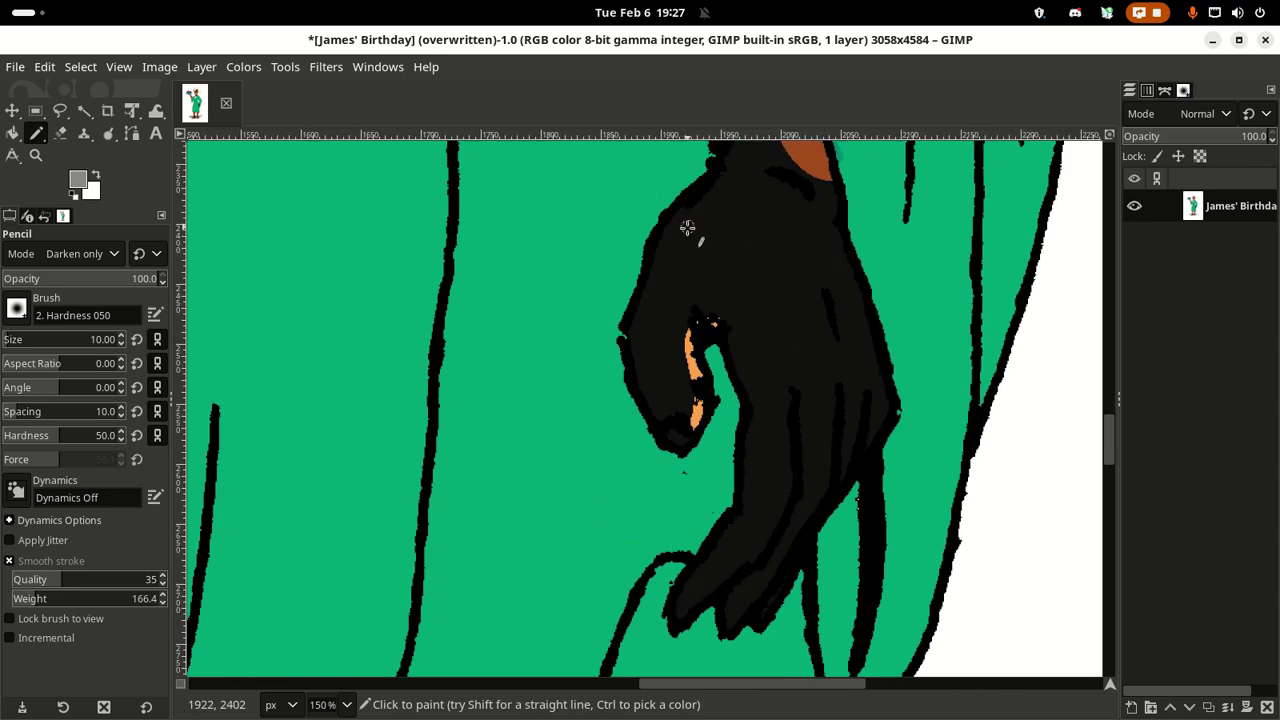
Step: Draw a curved Pencil shadow edge beneath the green garment's hem, running from the thigh's outer corner to its inner side
mouse_move(651, 420)
left_mouse_down()
mouse_move(775, 216)
mouse_move(851, 234)
mouse_move(617, 543)
mouse_move(563, 580)
mouse_move(395, 615)
mouse_move(397, 580)
mouse_move(646, 586)
mouse_move(643, 480)
mouse_move(775, 385)
mouse_move(603, 437)
mouse_move(589, 343)
mouse_move(644, 324)
left_mouse_up()
scroll(440, 260, "up", 2)
scroll(480, 306, "right", 1)
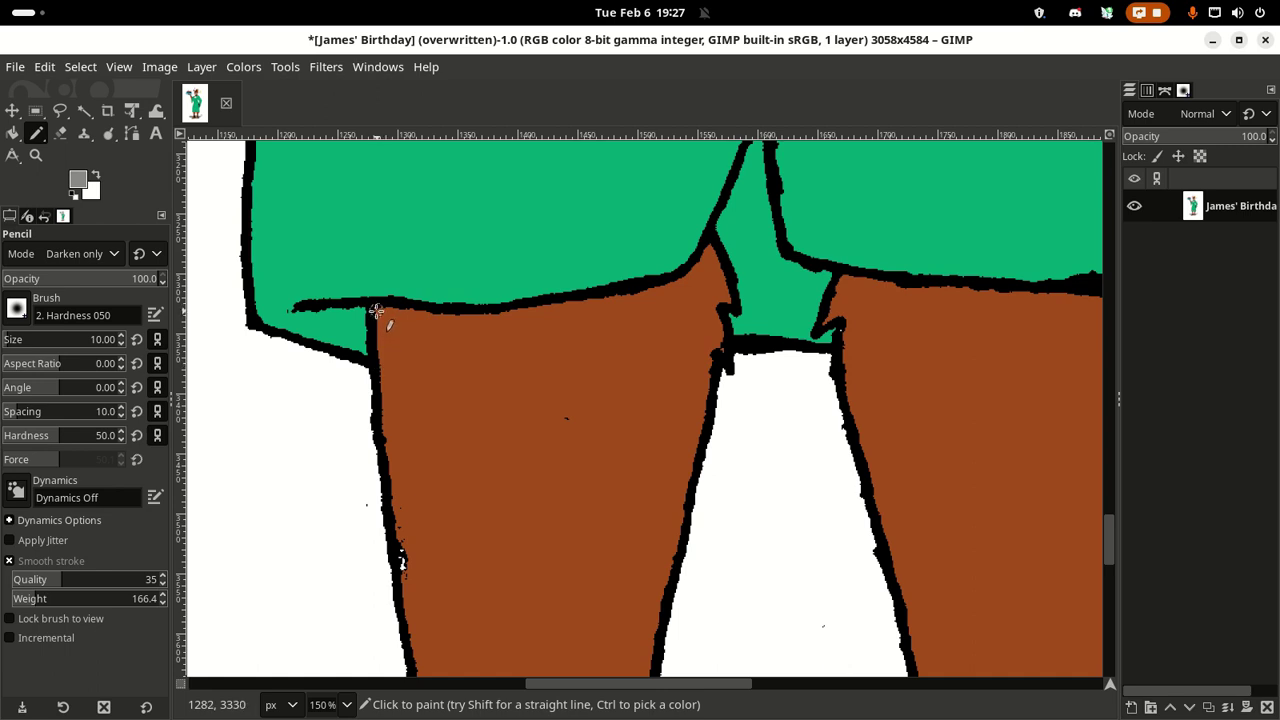
mouse_move(383, 311)
left_mouse_down()
mouse_move(486, 328)
mouse_move(554, 323)
left_mouse_up()
mouse_move(635, 371)
left_mouse_down()
mouse_move(687, 454)
mouse_move(681, 532)
left_mouse_up()
left_click_drag(691, 403, 676, 388)
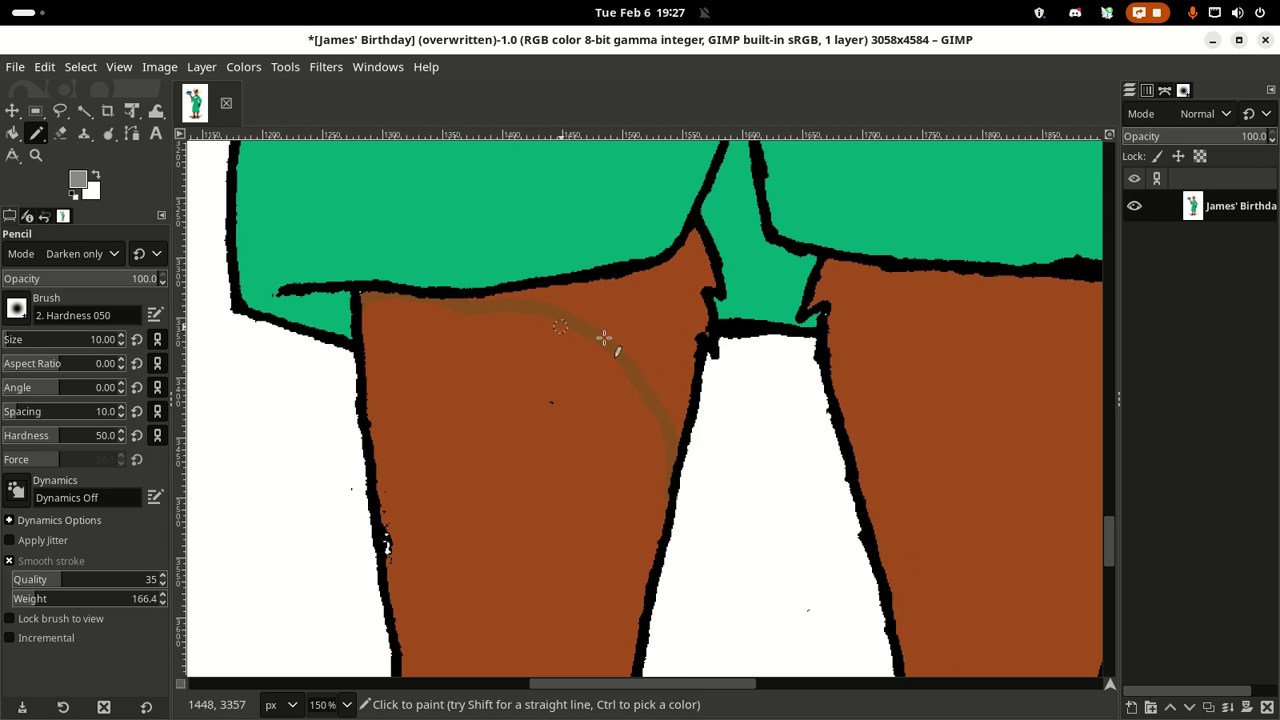
left_click_drag(603, 337, 260, 350)
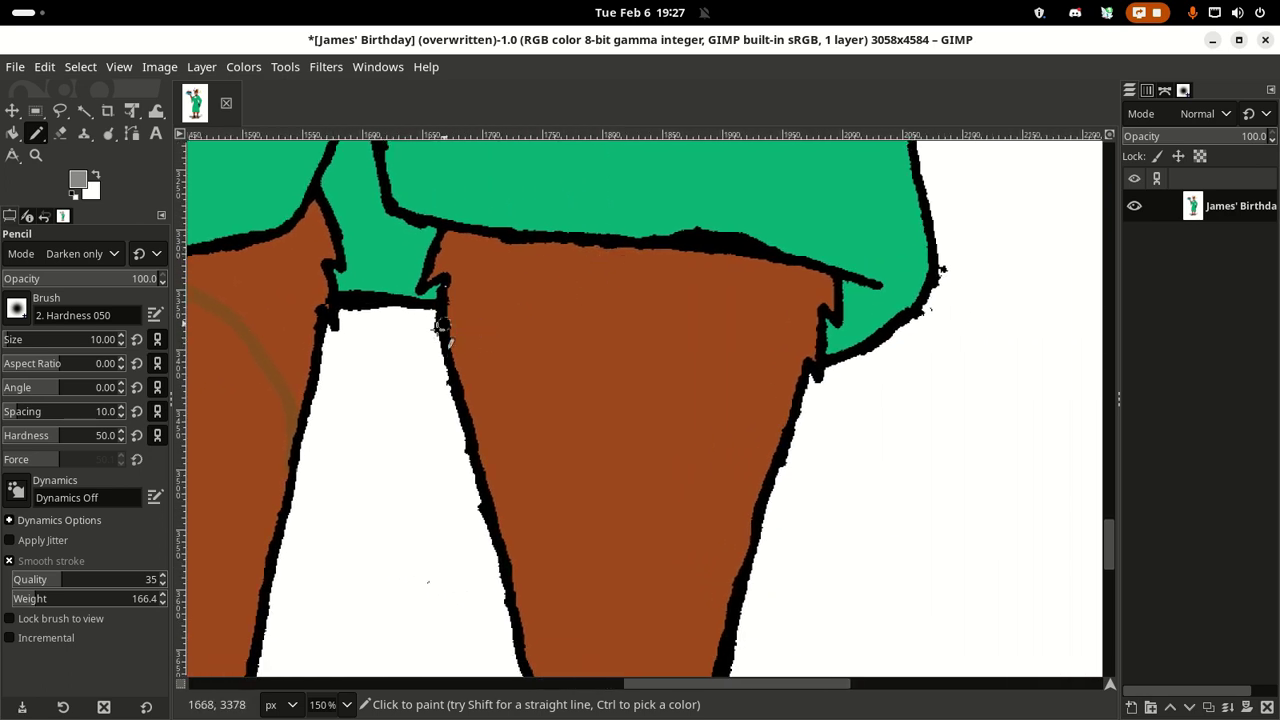
Step: Draw a curved grey Darken-only shadow edge across the right-hand thigh below the robe hem and fill the shadow areas above the curves on both legs
mouse_move(452, 349)
left_mouse_down()
mouse_move(490, 292)
mouse_move(525, 272)
mouse_move(611, 250)
mouse_move(686, 255)
left_mouse_up()
mouse_move(783, 314)
left_mouse_down()
mouse_move(808, 337)
mouse_move(815, 370)
left_mouse_up()
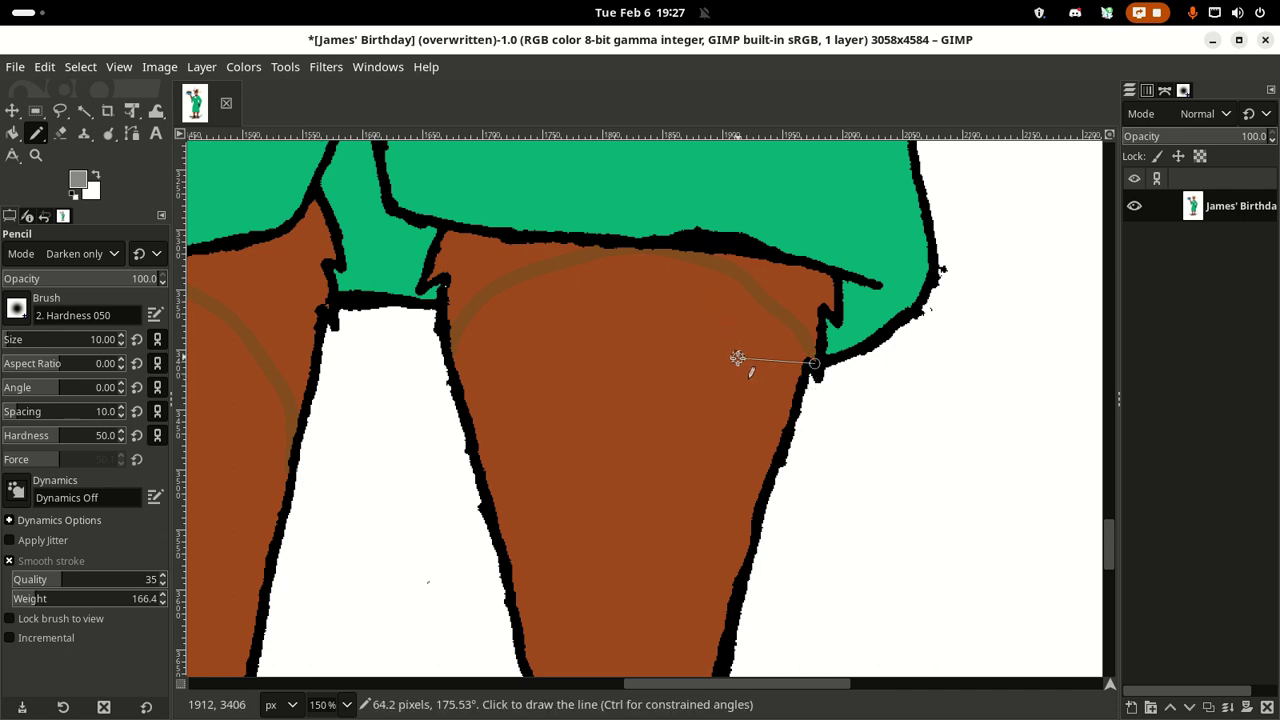
key("shift+b")
left_click(810, 283)
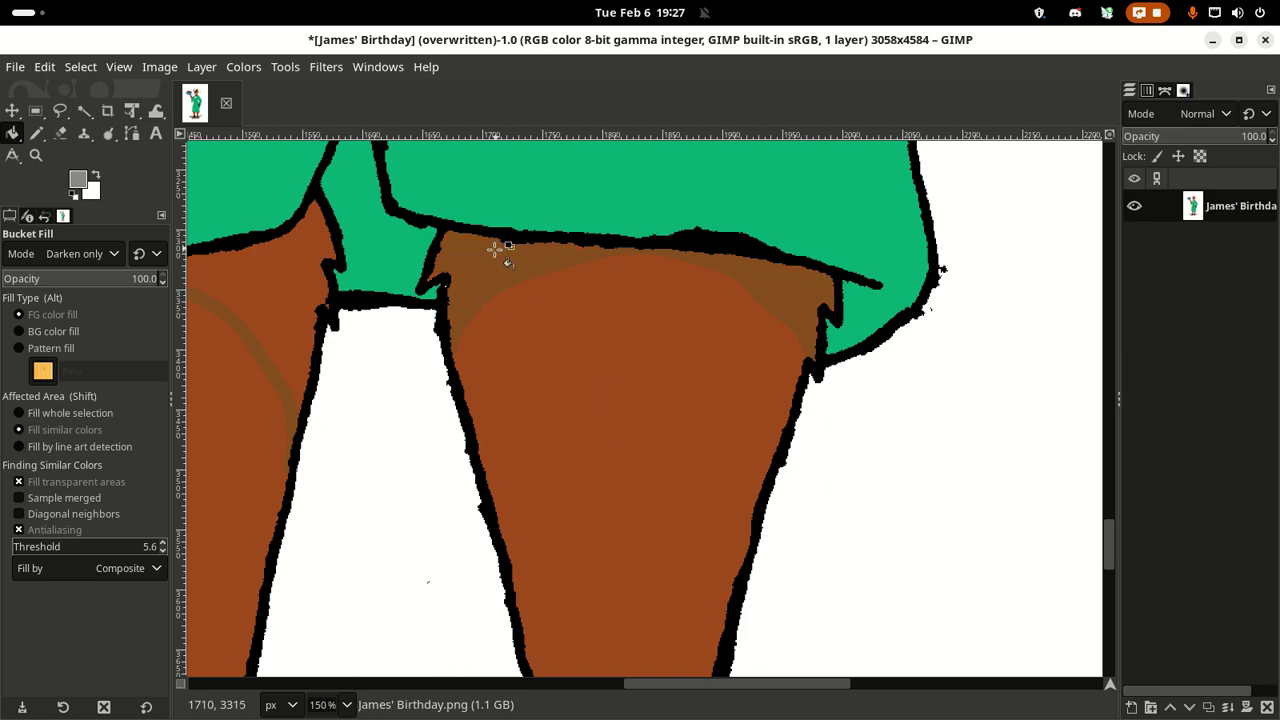
scroll(495, 248, "left", 5)
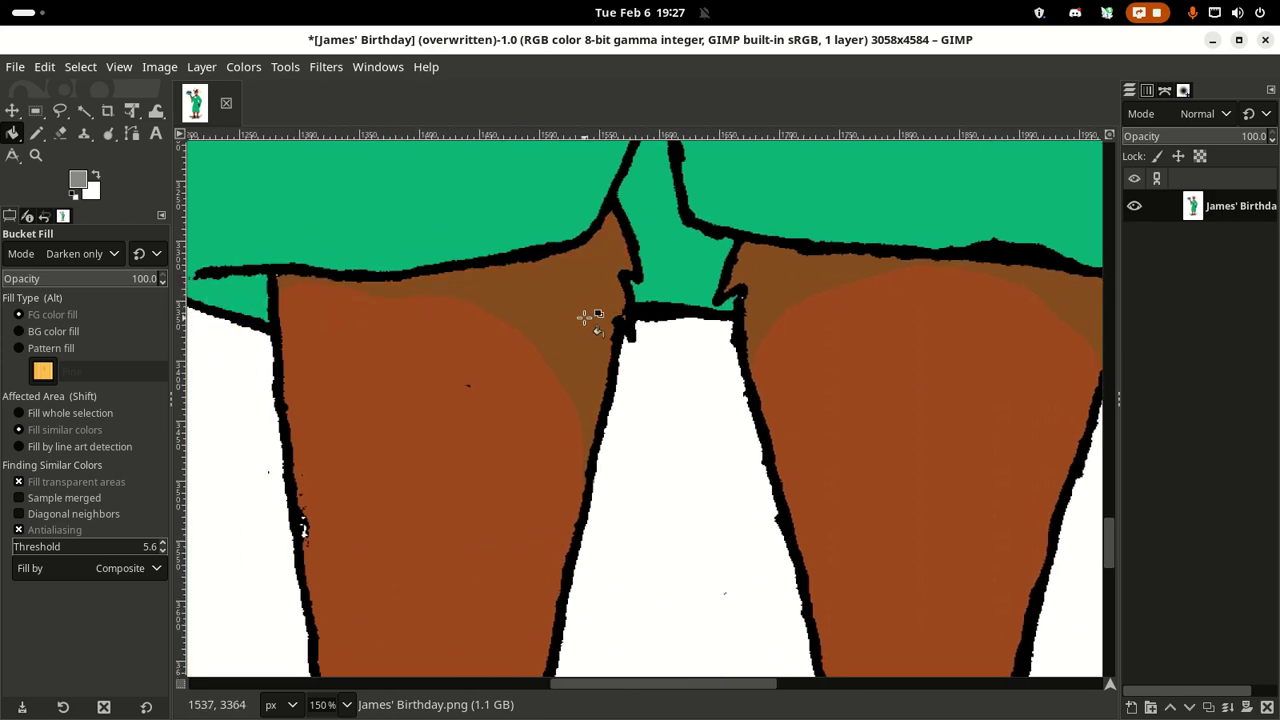
Step: Fill the narrow green section of robe between the two legs with the grey Darken-only shadow colour
scroll(1003, 431, "down", 3)
scroll(1003, 431, "right", 2)
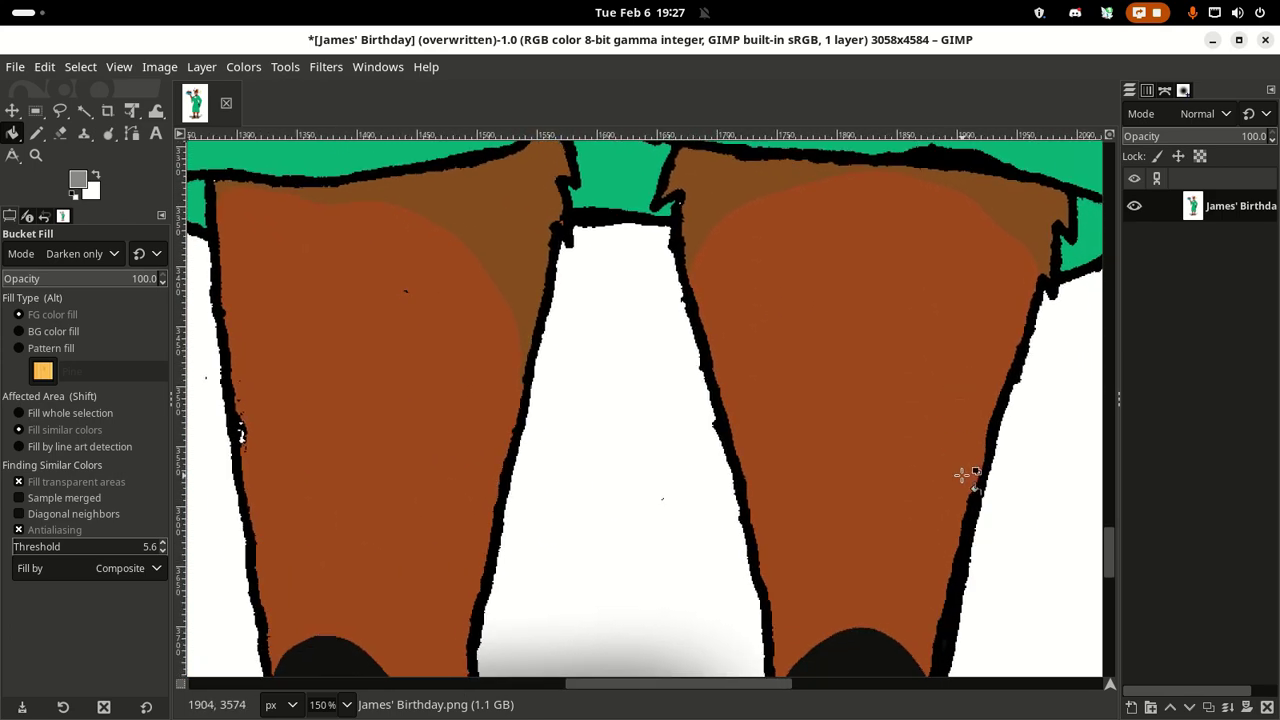
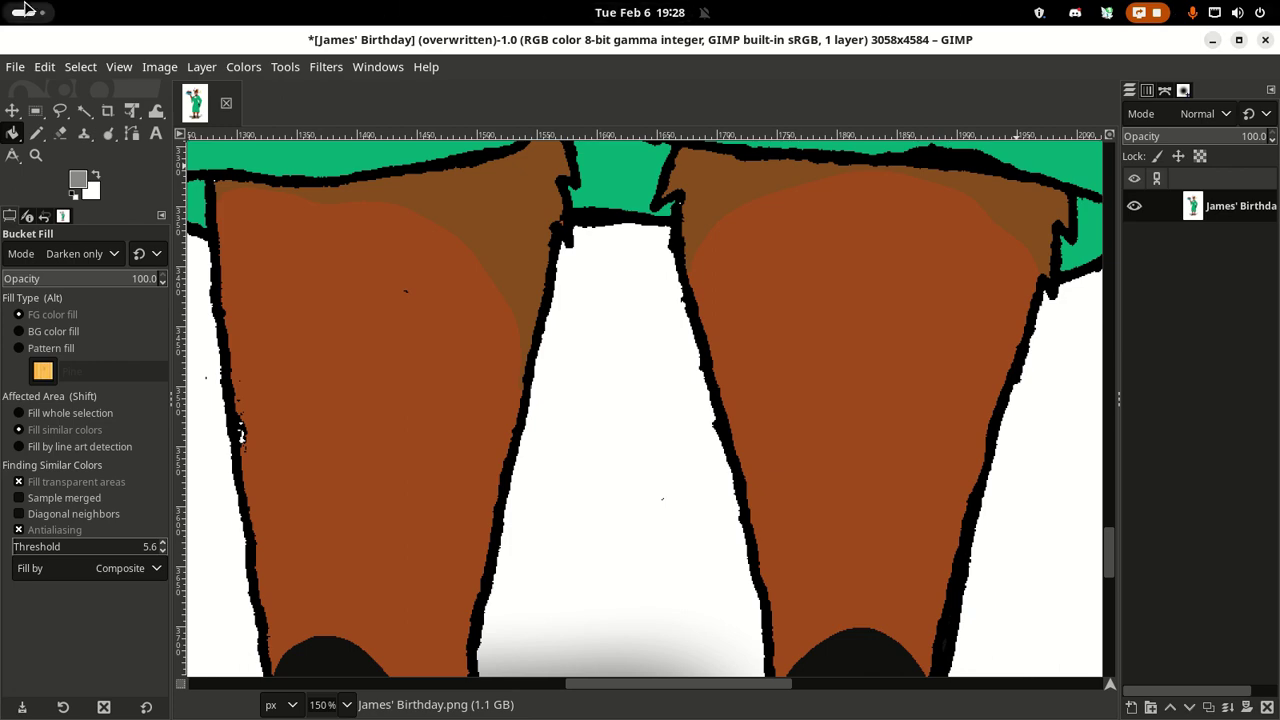
scroll(685, 358, "down", 10)
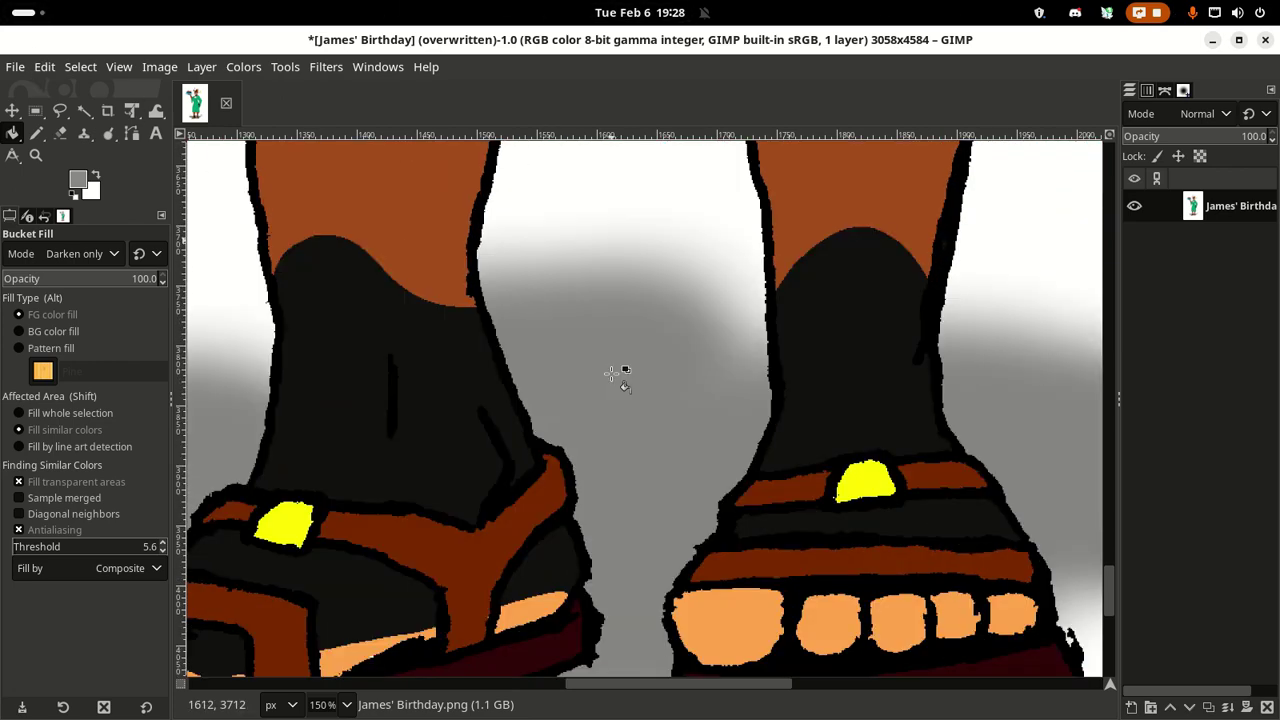
scroll(603, 380, "down", 3)
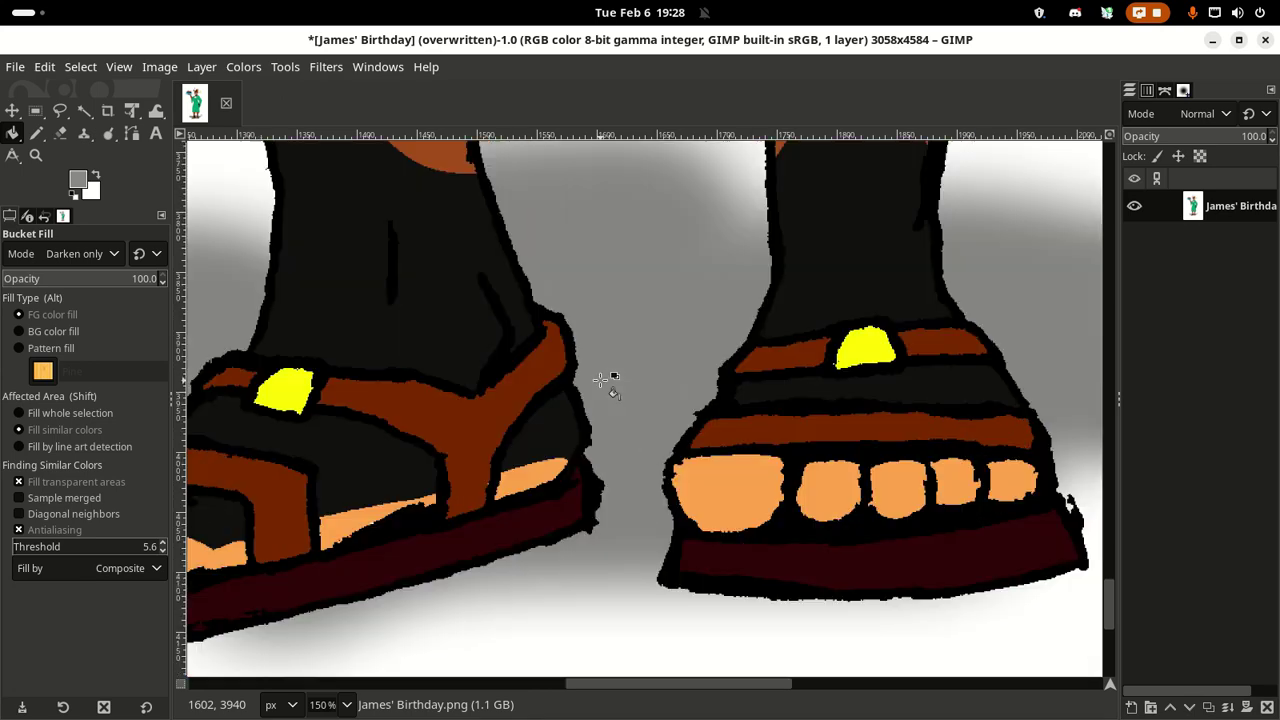
scroll(603, 380, "down", 3)
scroll(600, 381, "up", 15)
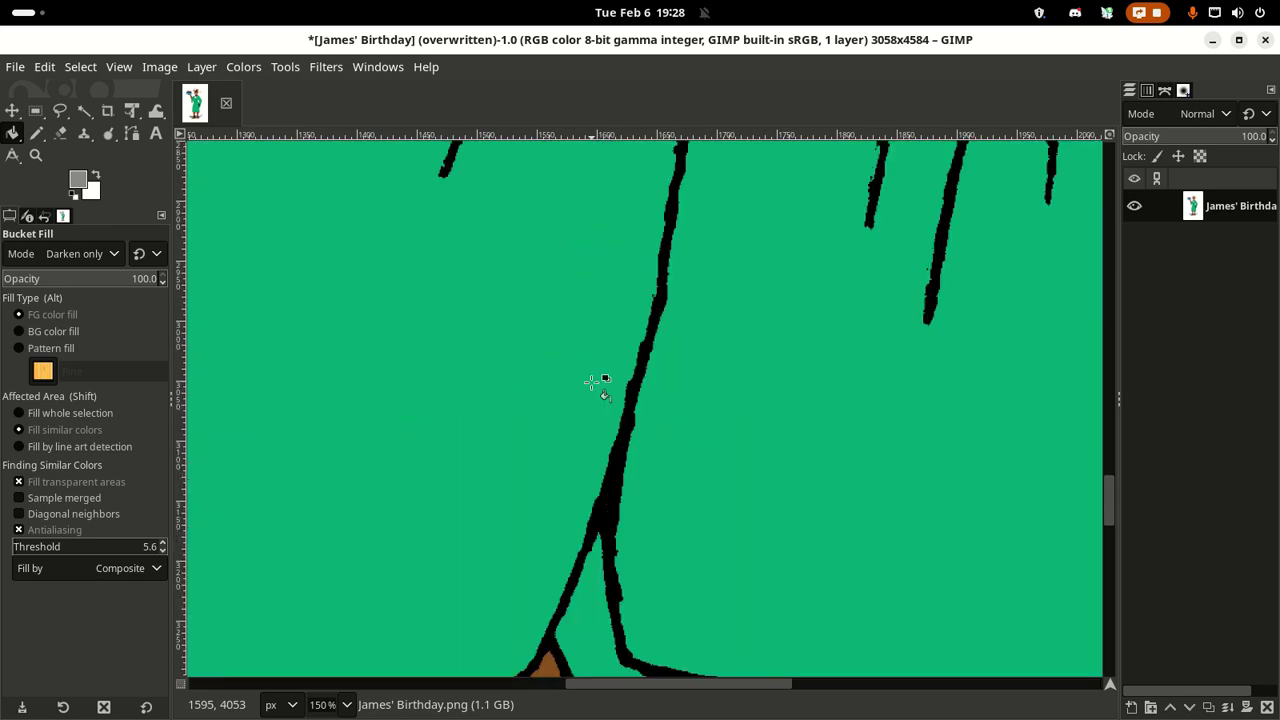
scroll(592, 382, "up", 10)
left_click(606, 303)
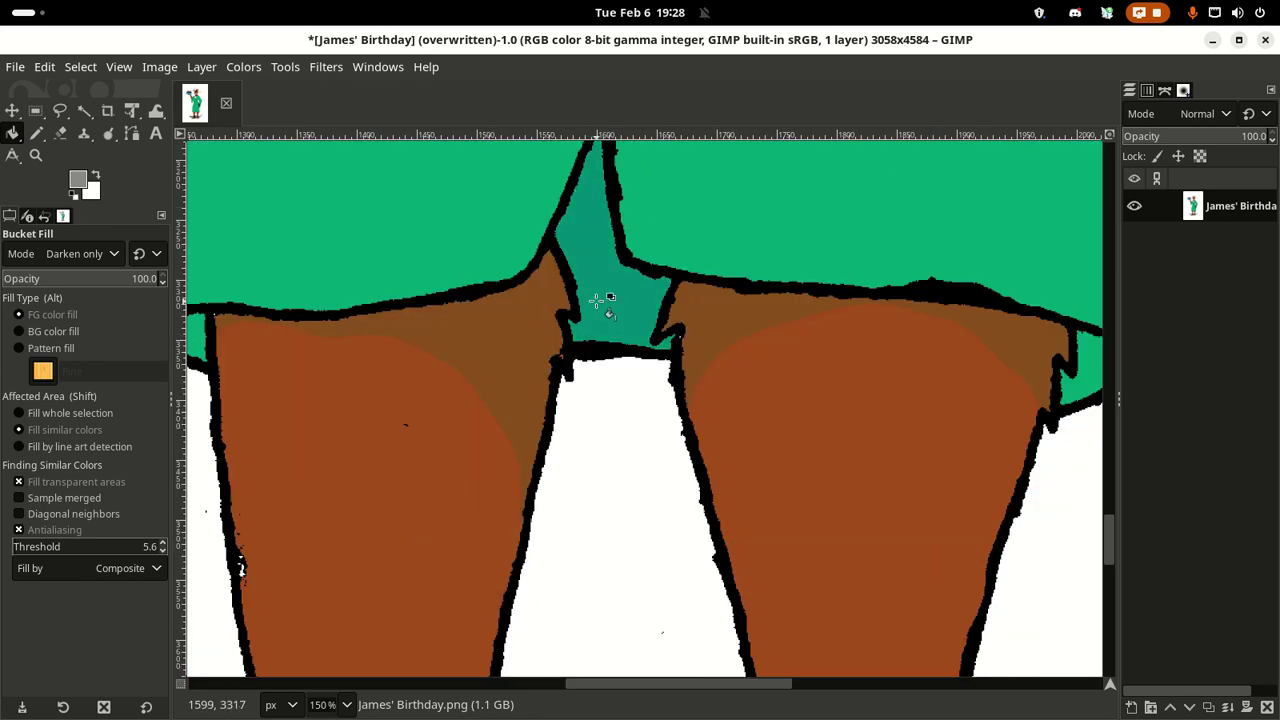
scroll(590, 290, "up", 3)
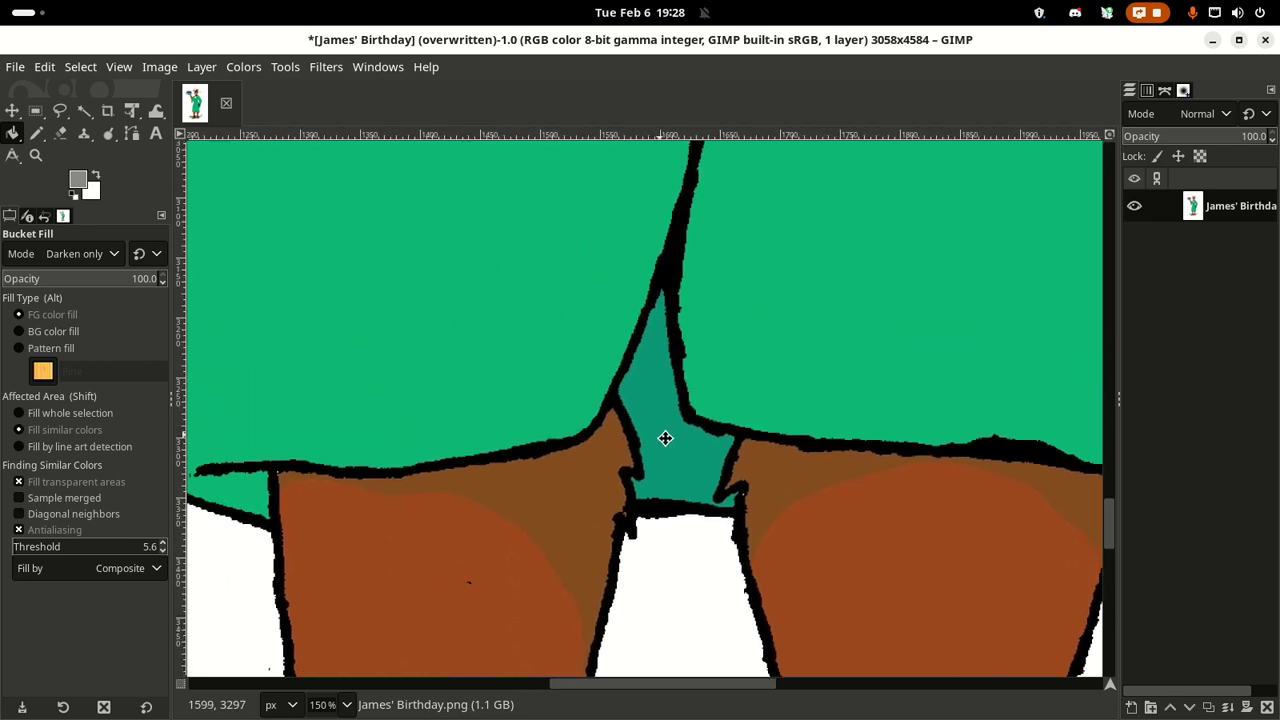
Step: Pencil a shadow edge under the hem in the robe's lower-left corner and fill the area above it
scroll(660, 432, "left", 5)
scroll(474, 386, "down", 2)
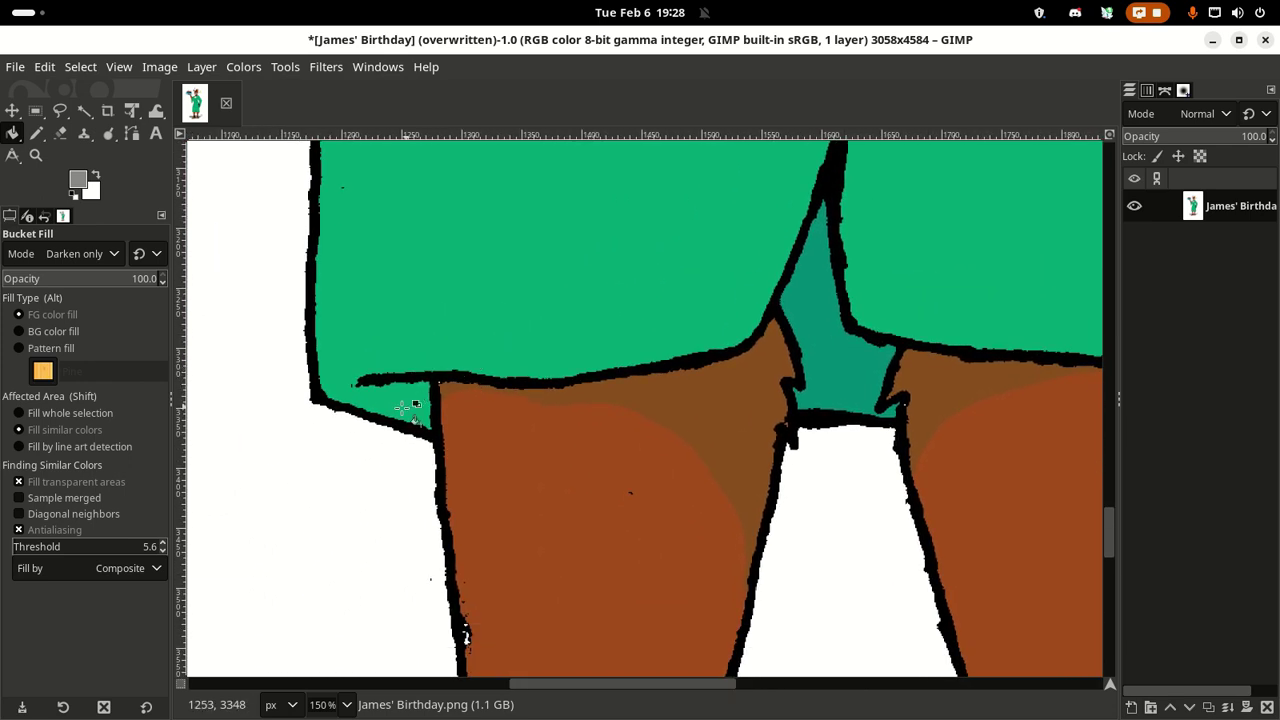
key("n")
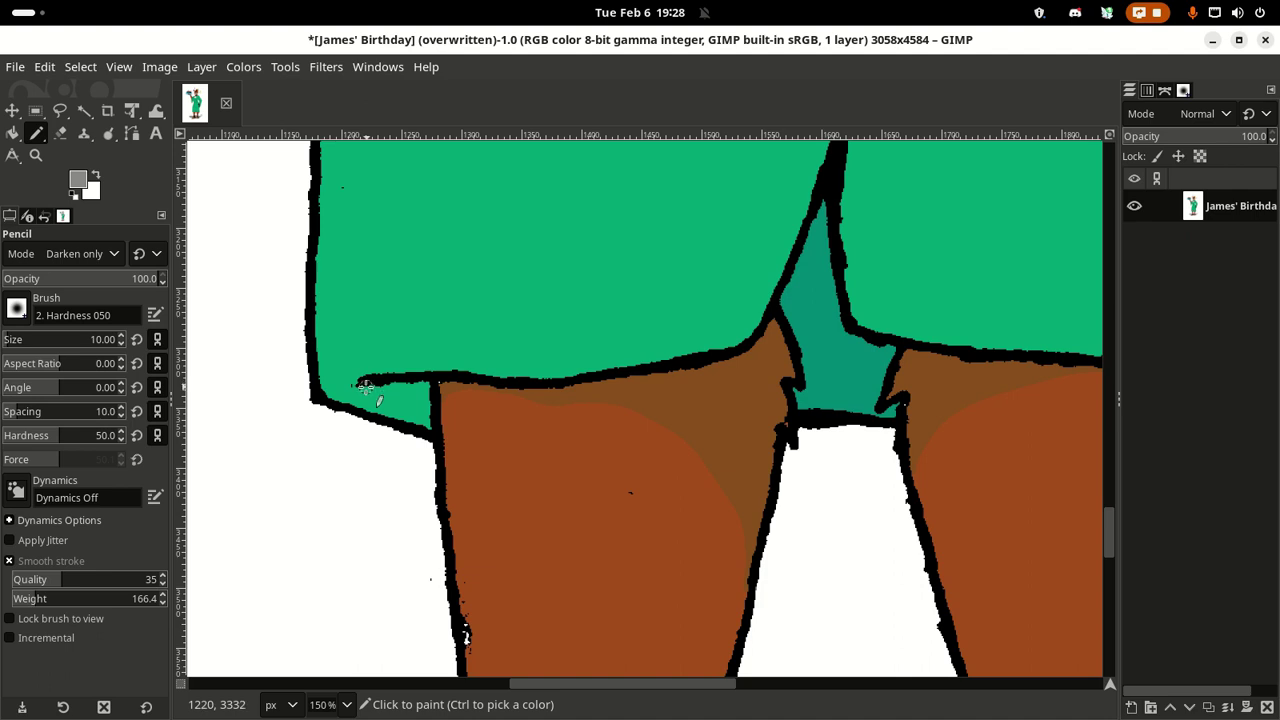
left_click_drag(368, 388, 440, 408)
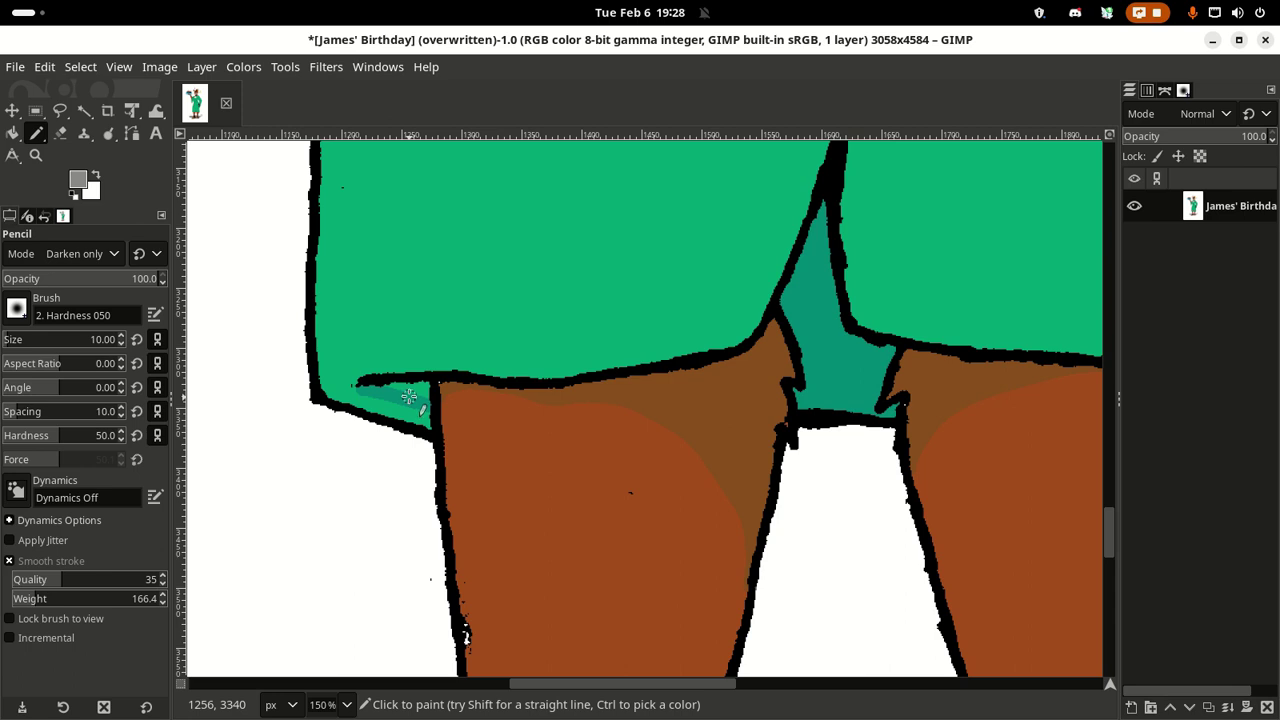
key("shift+b")
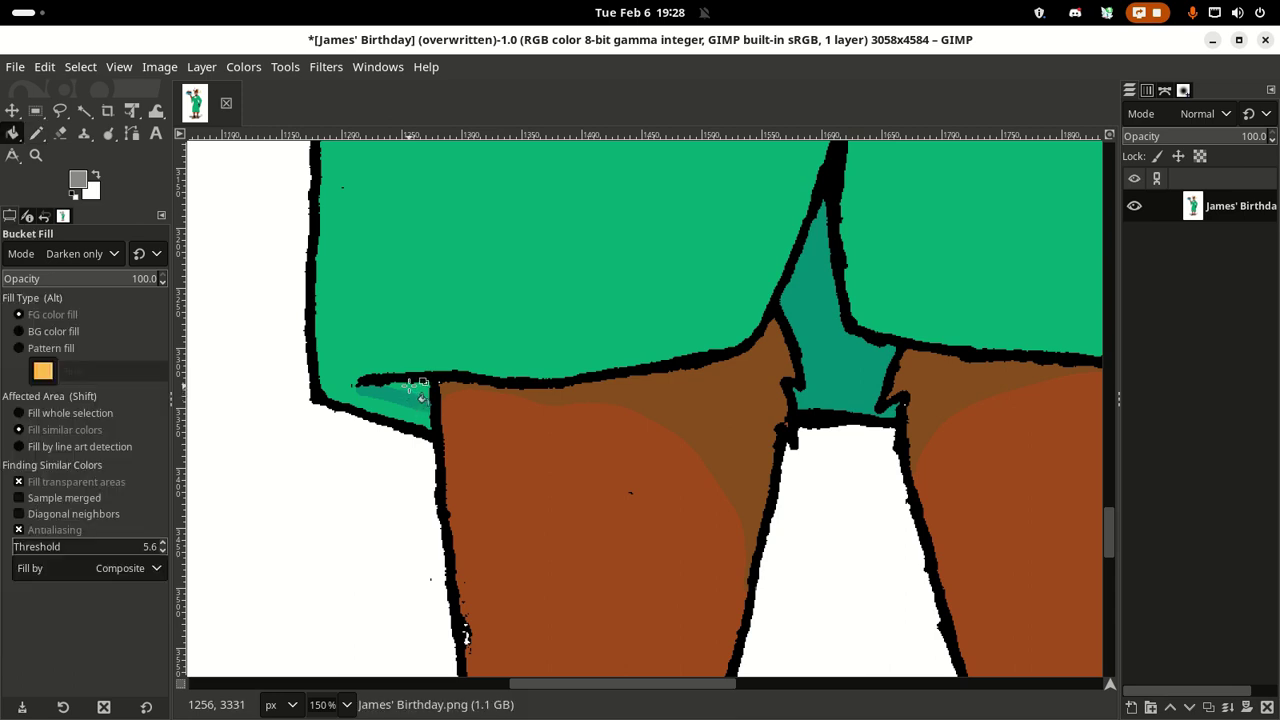
Step: Pencil a curved shadow edge under the hem in the robe's lower-right corner beside the leg and fill behind it
scroll(249, 320, "right", 10)
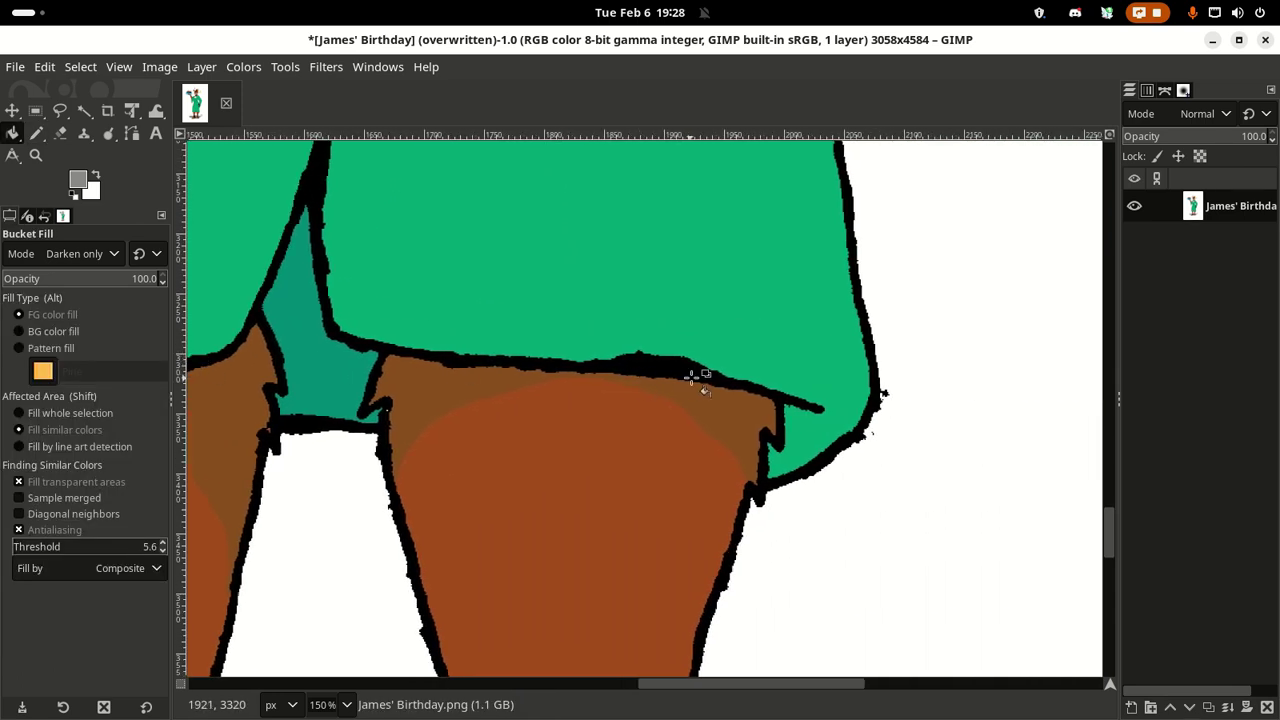
key("n")
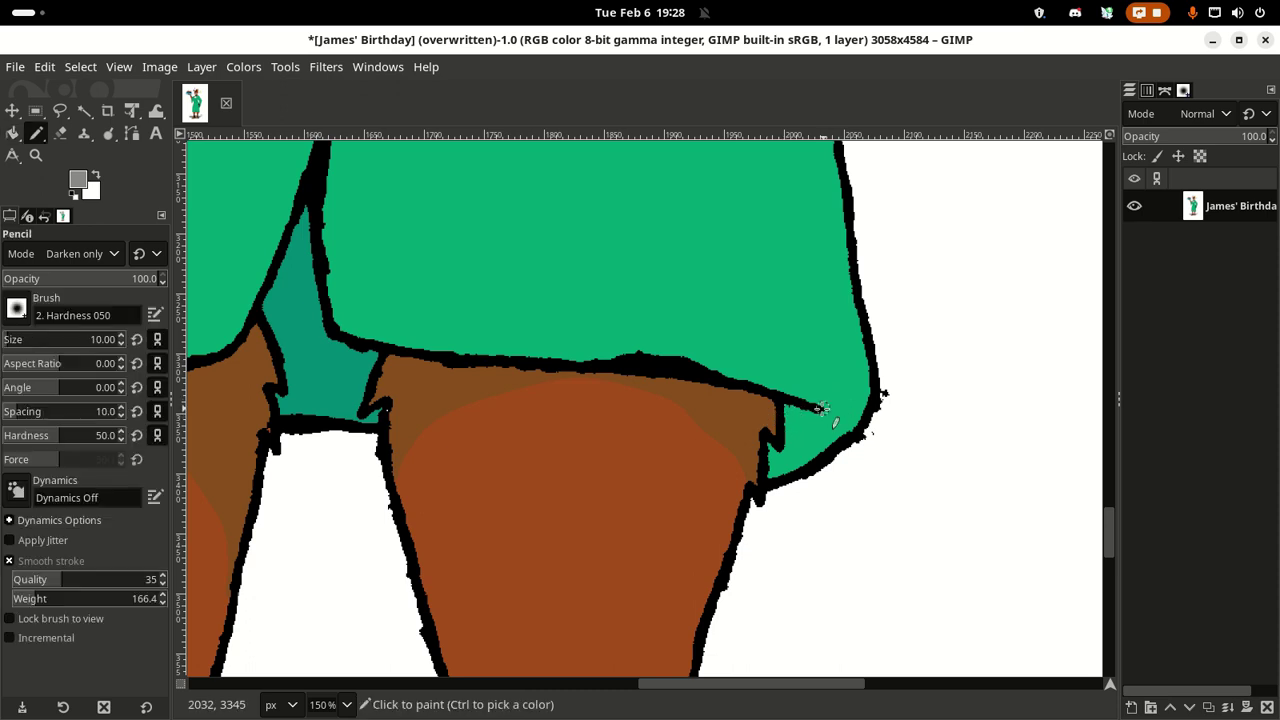
mouse_move(820, 415)
left_mouse_down()
mouse_move(817, 436)
mouse_move(765, 458)
left_mouse_up()
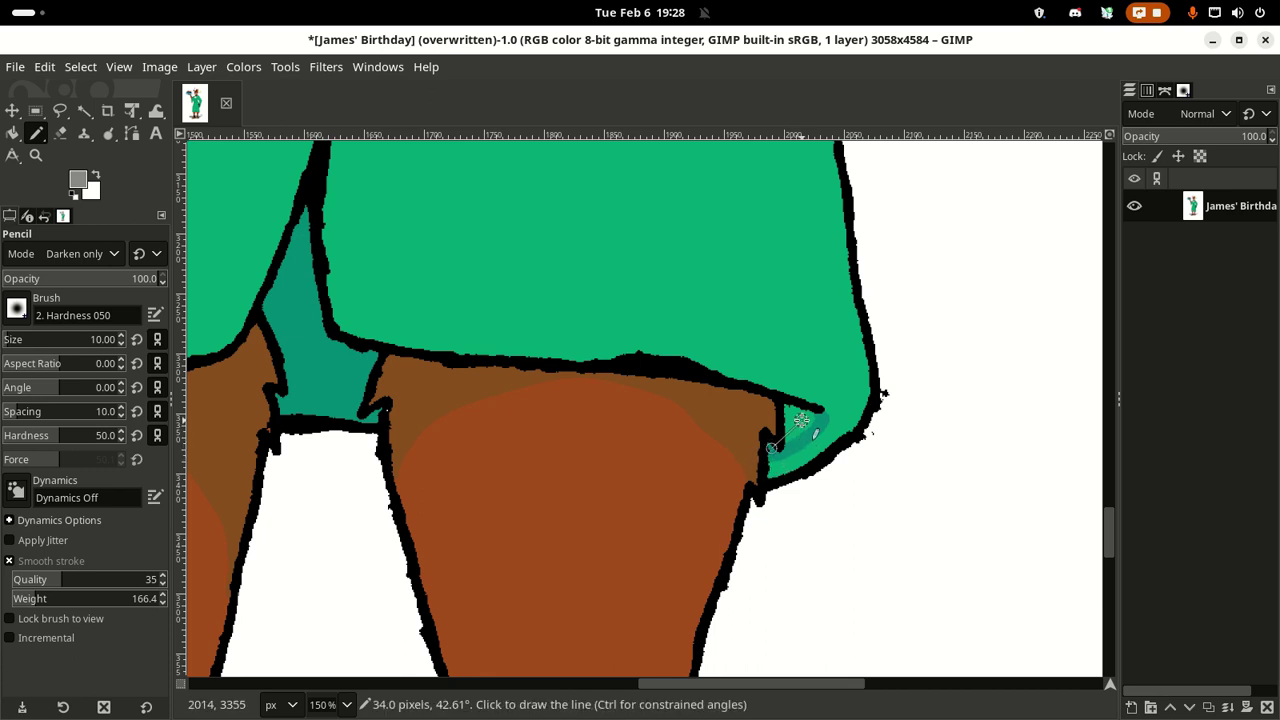
key("shift+b")
Step: Draw a shadow outline on the robe around the gloved thumb down to the fingers and fill the enclosed area
scroll(812, 494, "up", 3)
scroll(812, 494, "left", 2)
scroll(686, 517, "up", 10)
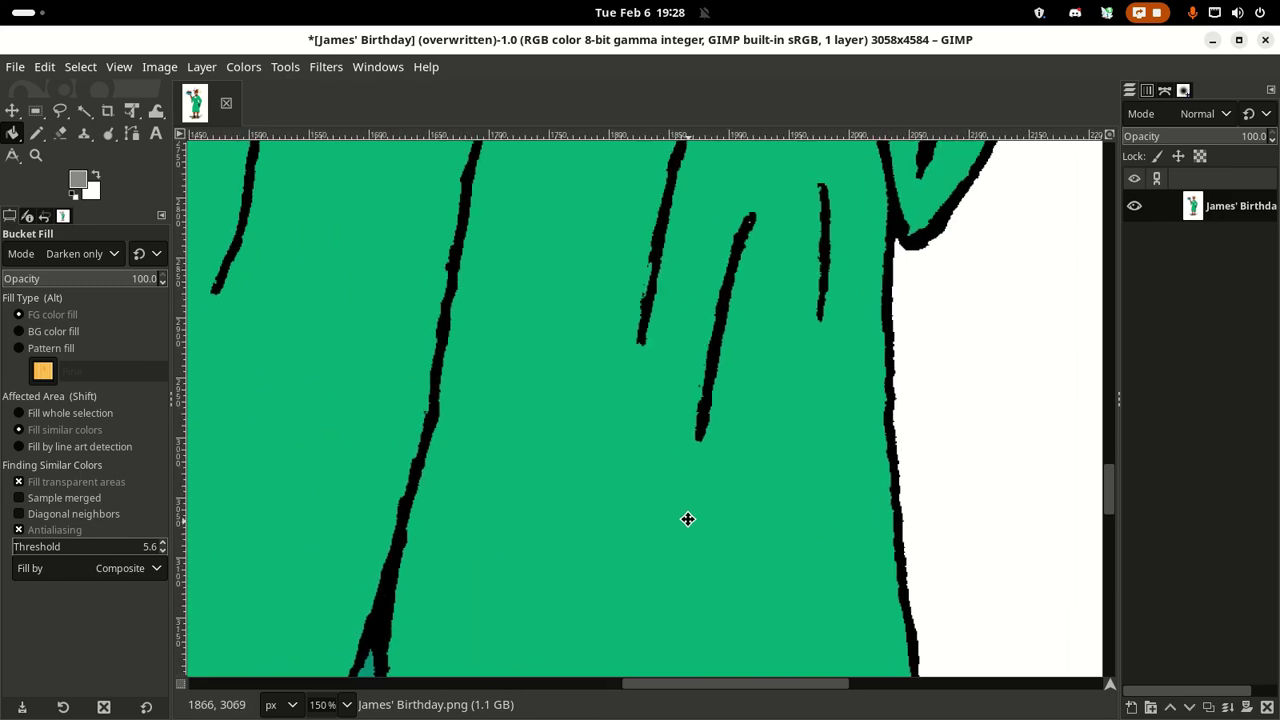
left_click_drag(580, 380, 497, 250)
left_click_drag(615, 317, 518, 345)
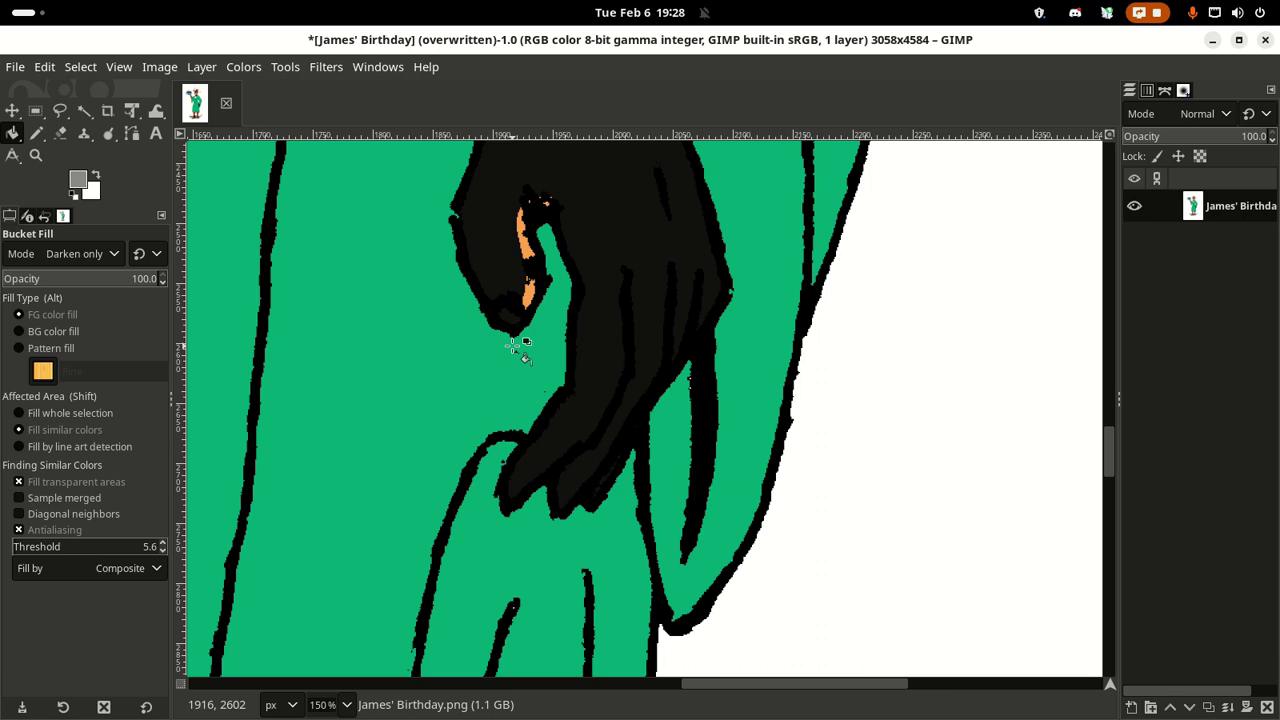
key("n")
left_click_drag(523, 357, 598, 445)
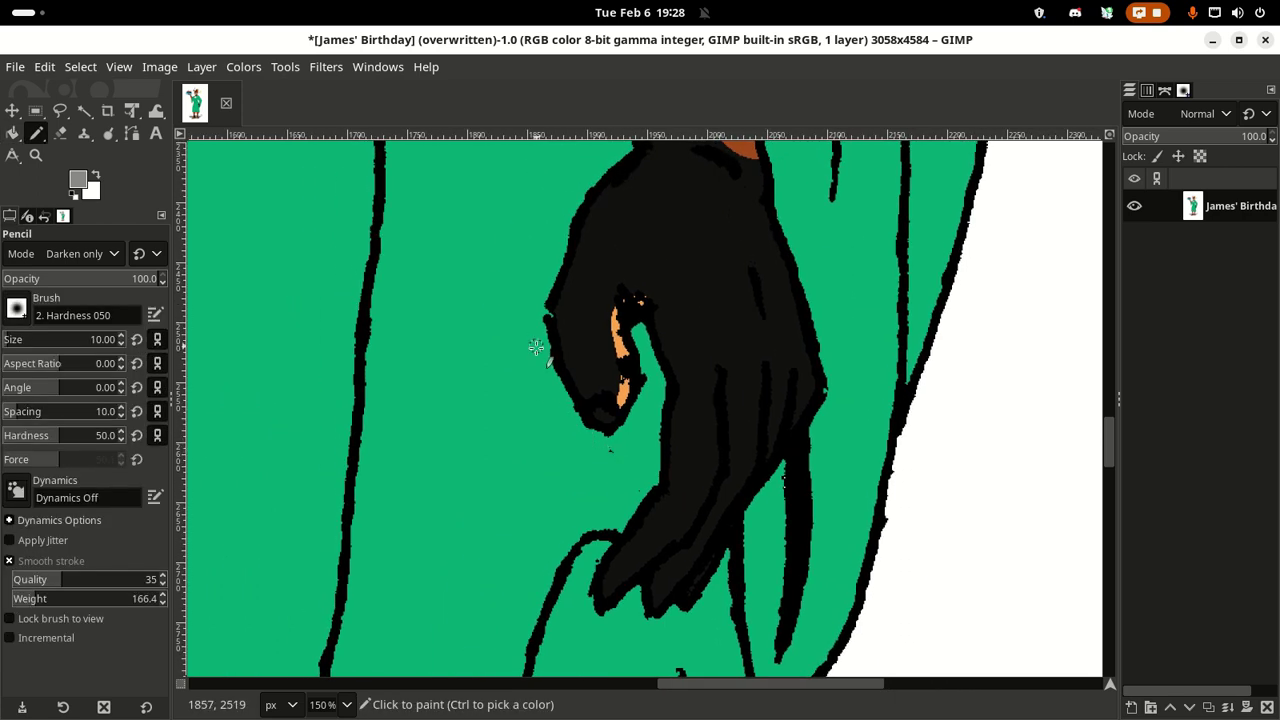
mouse_move(549, 347)
left_mouse_down()
mouse_move(577, 432)
mouse_move(597, 449)
mouse_move(625, 438)
mouse_move(636, 450)
mouse_move(611, 548)
left_mouse_up()
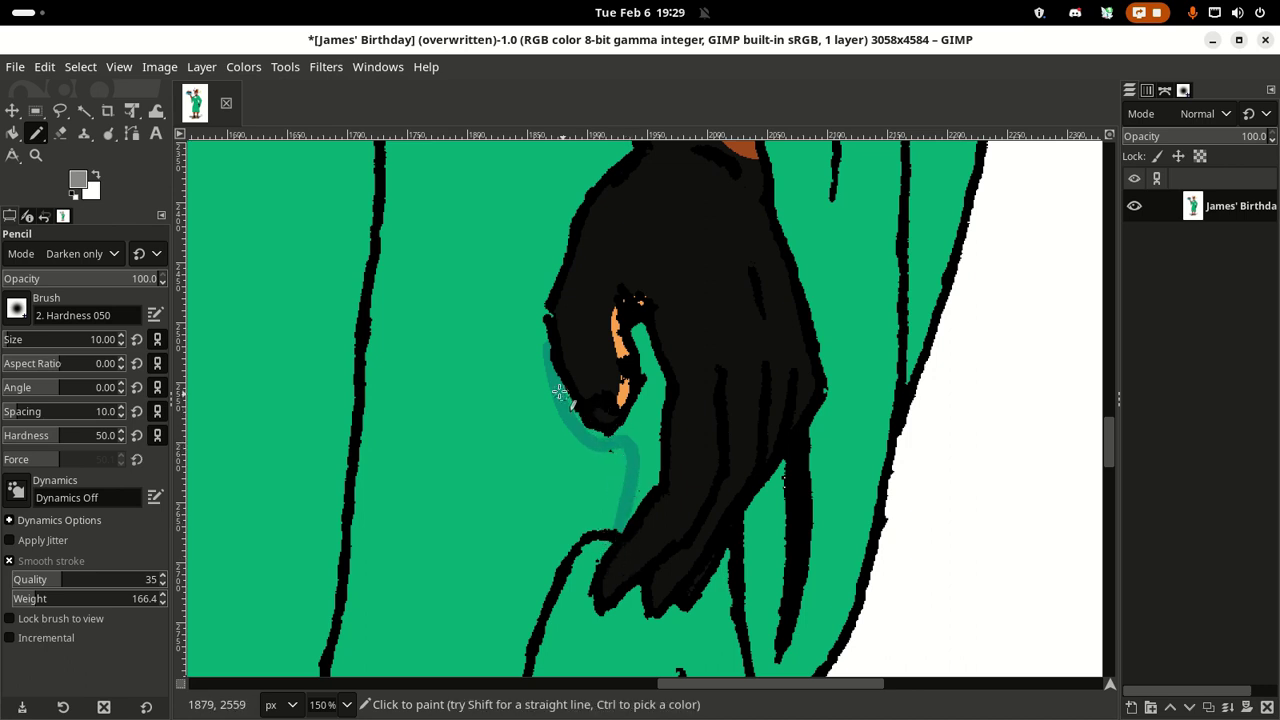
key("shift+b")
left_click(634, 422)
Step: Draw a shadow stroke along the right side of the middle robe fold below the hand, extending past its upper end
scroll(635, 380, "down", 2)
scroll(628, 390, "down", 5)
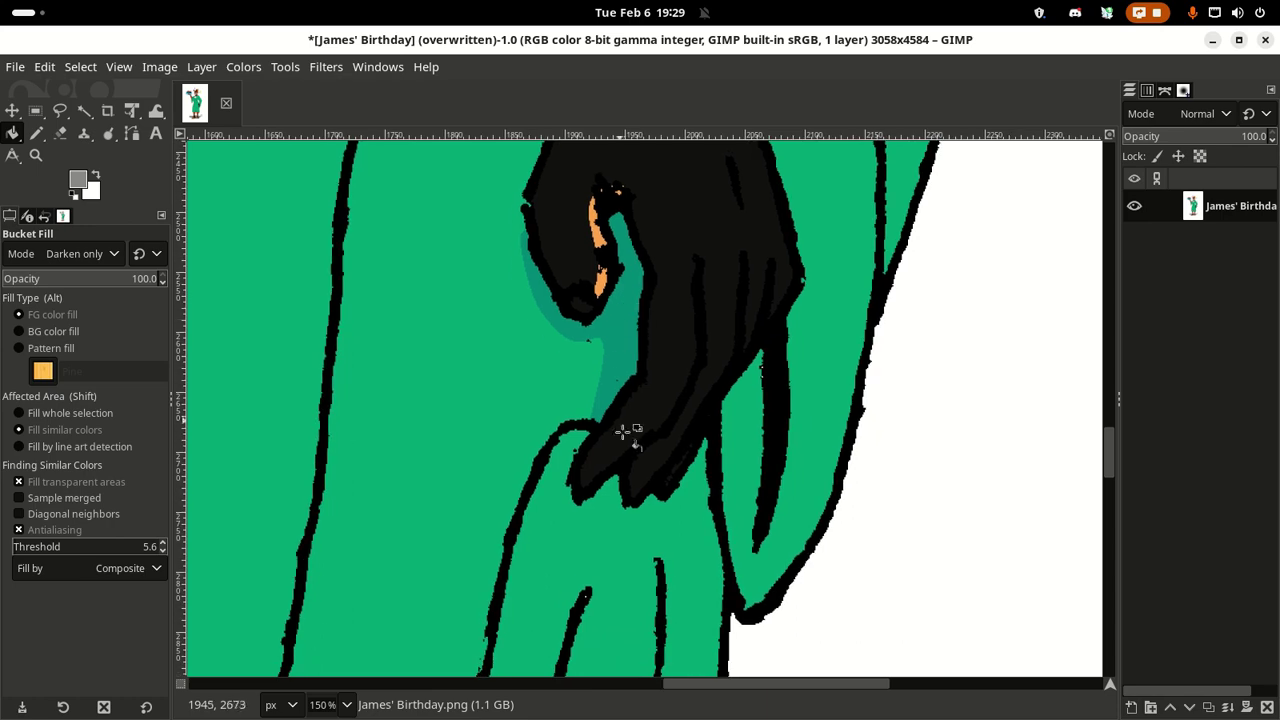
scroll(741, 242, "left", 2)
scroll(741, 242, "down", 3)
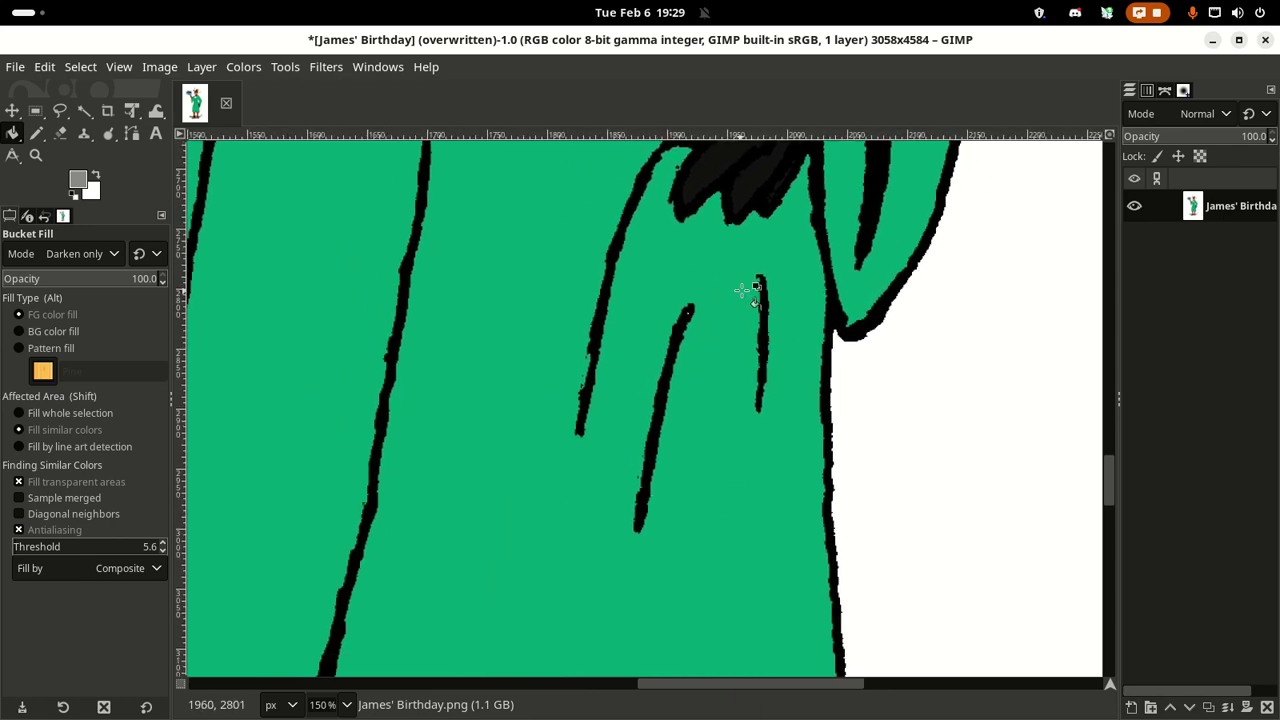
key("n")
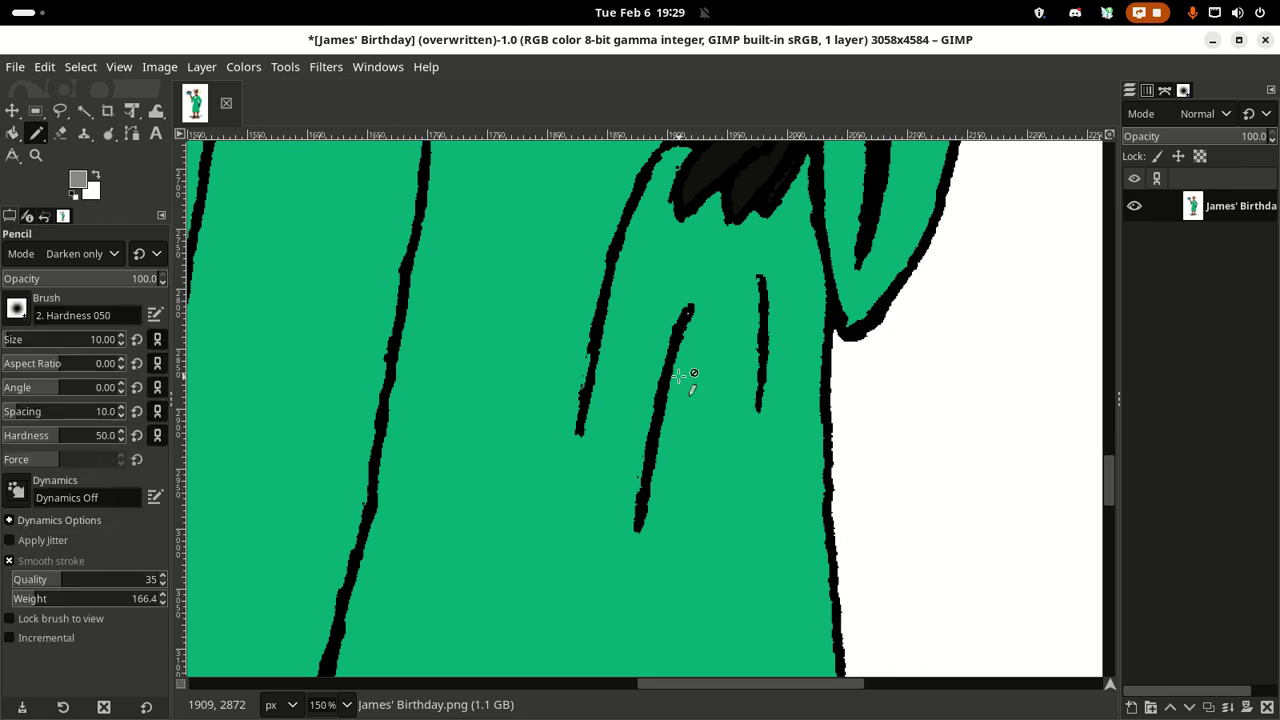
mouse_move(651, 468)
left_mouse_down()
mouse_move(712, 278)
mouse_move(737, 266)
left_mouse_up()
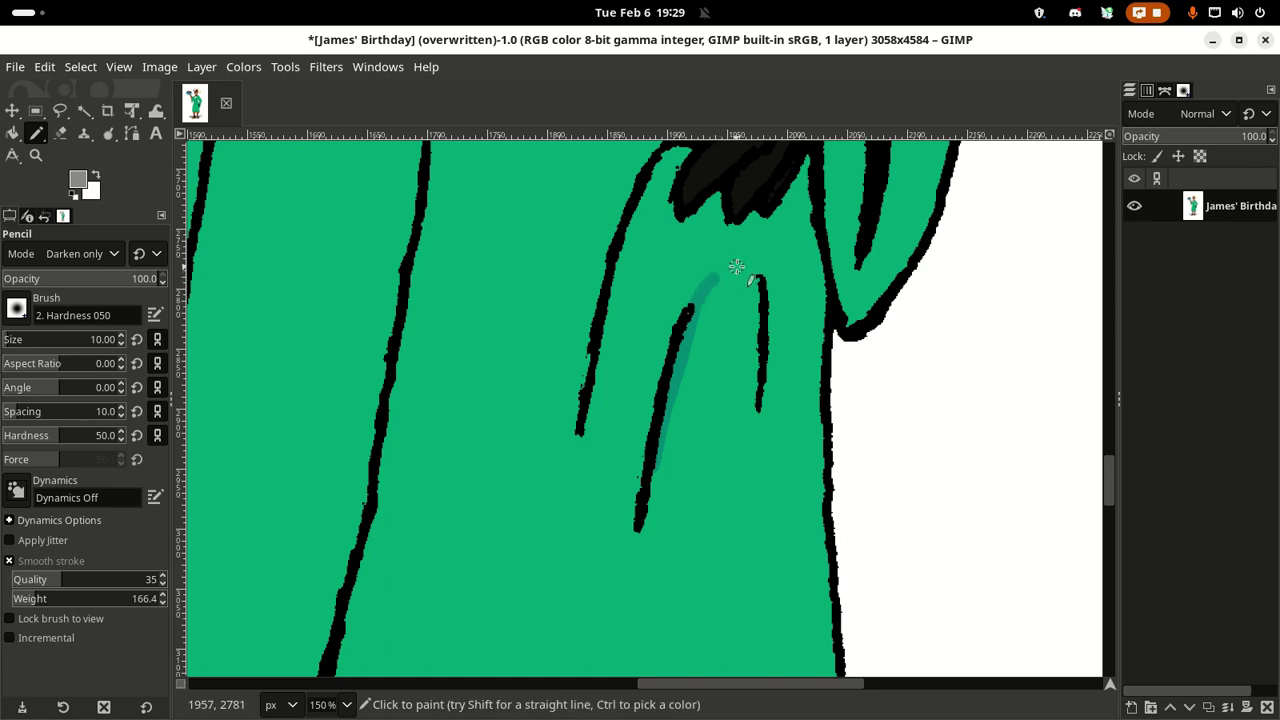
Step: Paint the robe's shadow beneath the gloved fingertips and down along the inner edge of the hanging sleeve
scroll(706, 369, "up", 3)
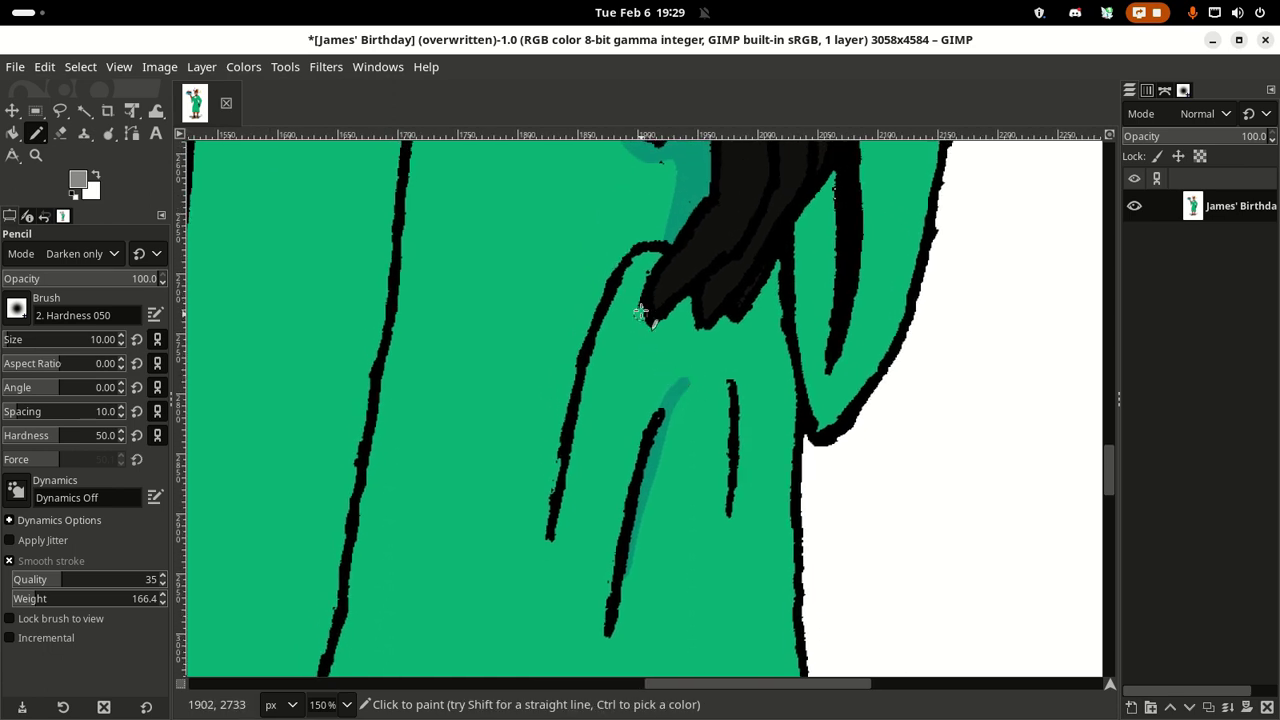
mouse_move(644, 303)
left_mouse_down()
mouse_move(643, 368)
mouse_move(660, 315)
mouse_move(688, 304)
mouse_move(698, 373)
mouse_move(748, 308)
mouse_move(652, 335)
mouse_move(673, 339)
mouse_move(699, 312)
mouse_move(700, 349)
mouse_move(662, 342)
mouse_move(631, 362)
mouse_move(696, 291)
mouse_move(698, 343)
mouse_move(742, 304)
mouse_move(703, 344)
mouse_move(667, 331)
mouse_move(689, 308)
left_mouse_up()
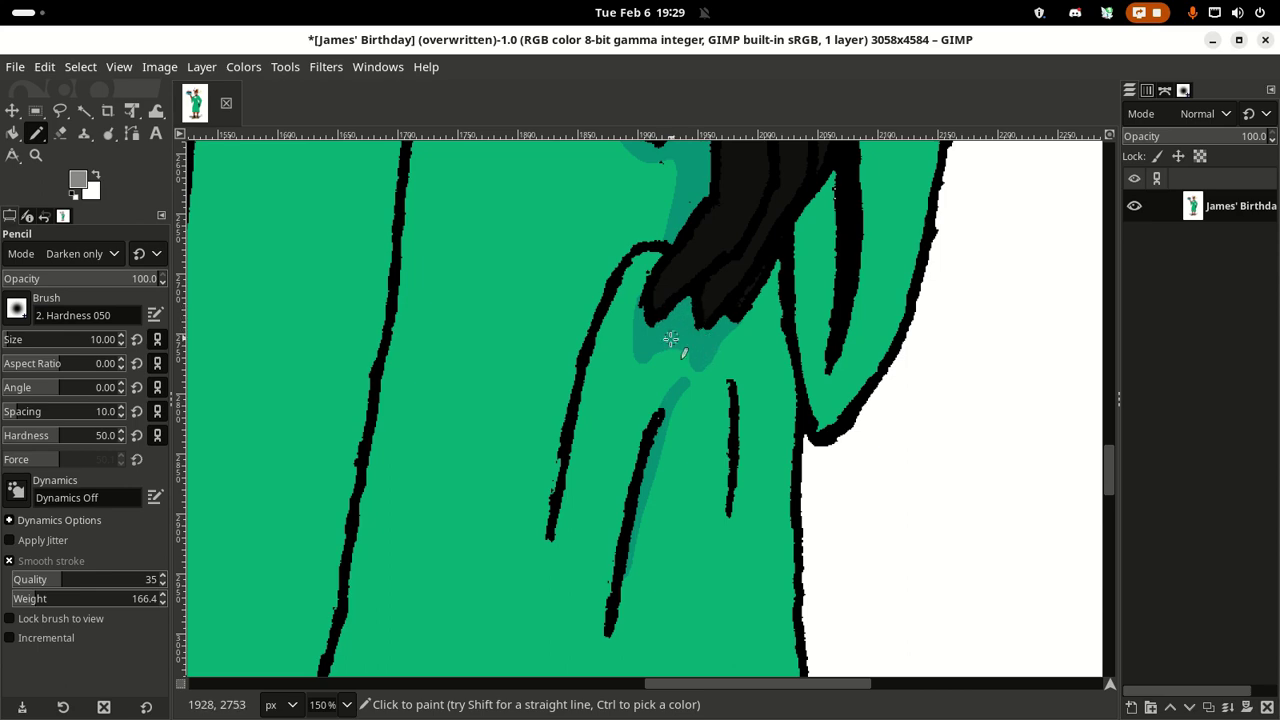
key("space")
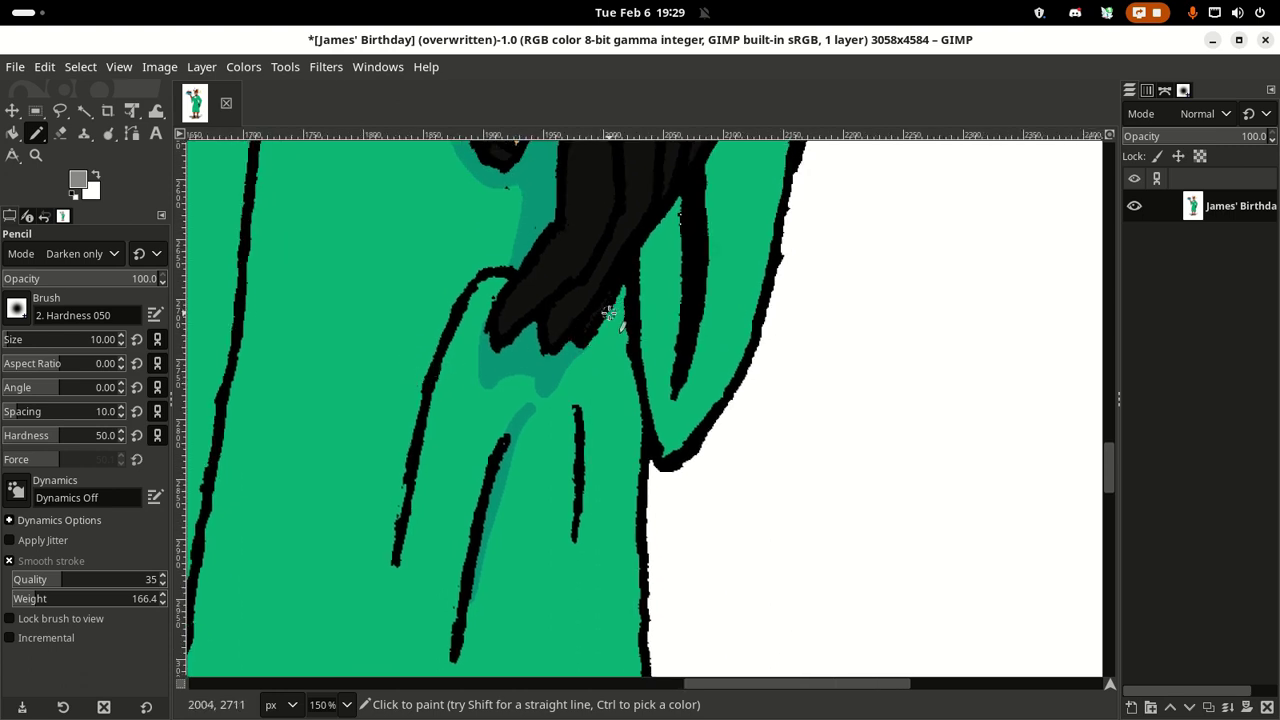
left_click_drag(620, 336, 647, 446)
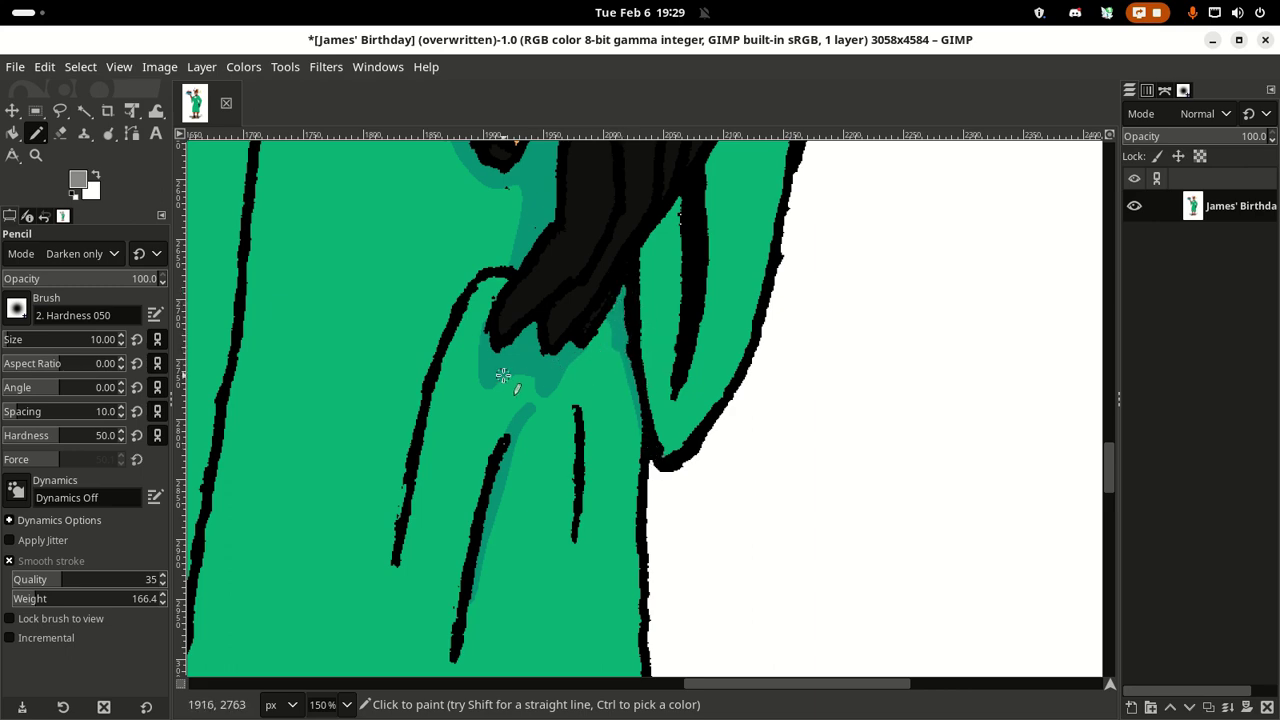
Step: Examine the folds of the sleeve and upper robe for areas that need shading
scroll(510, 400, "up", 8)
scroll(566, 267, "up", 3)
scroll(414, 449, "right", 2)
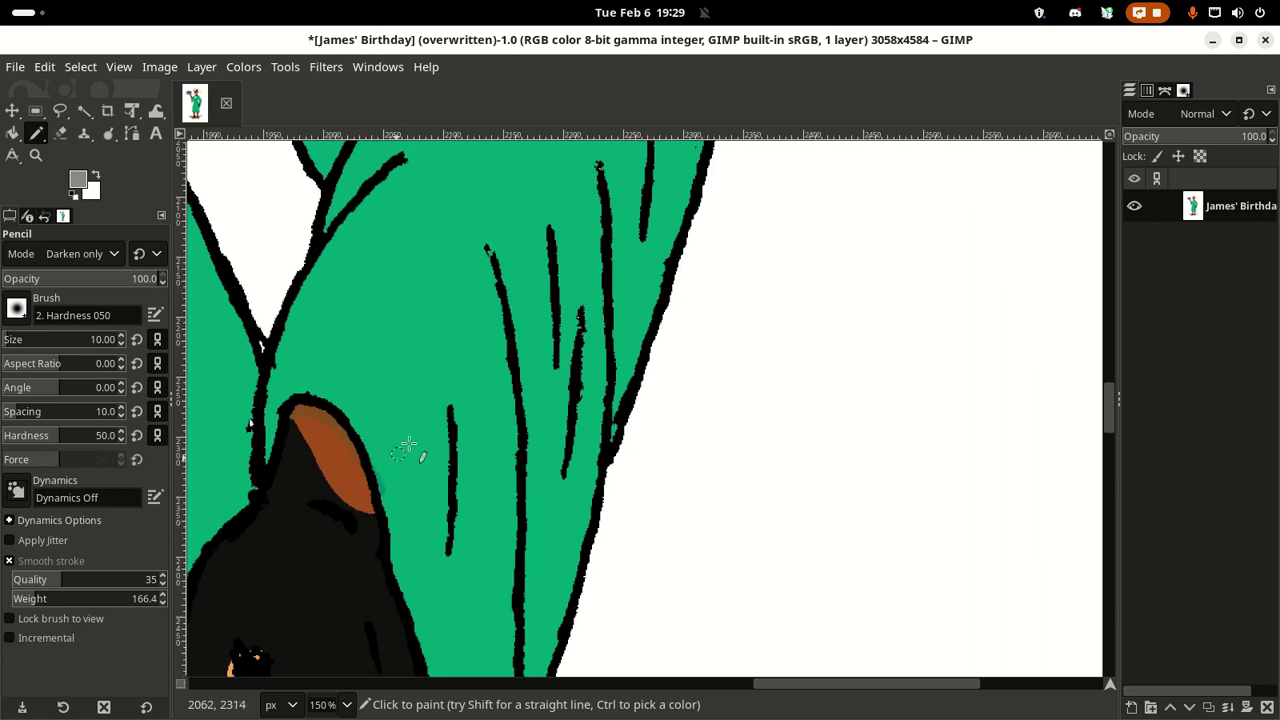
scroll(423, 249, "down", 1)
scroll(600, 474, "left", 2)
scroll(600, 474, "up", 1)
scroll(600, 474, "up", 10)
scroll(609, 434, "left", 7)
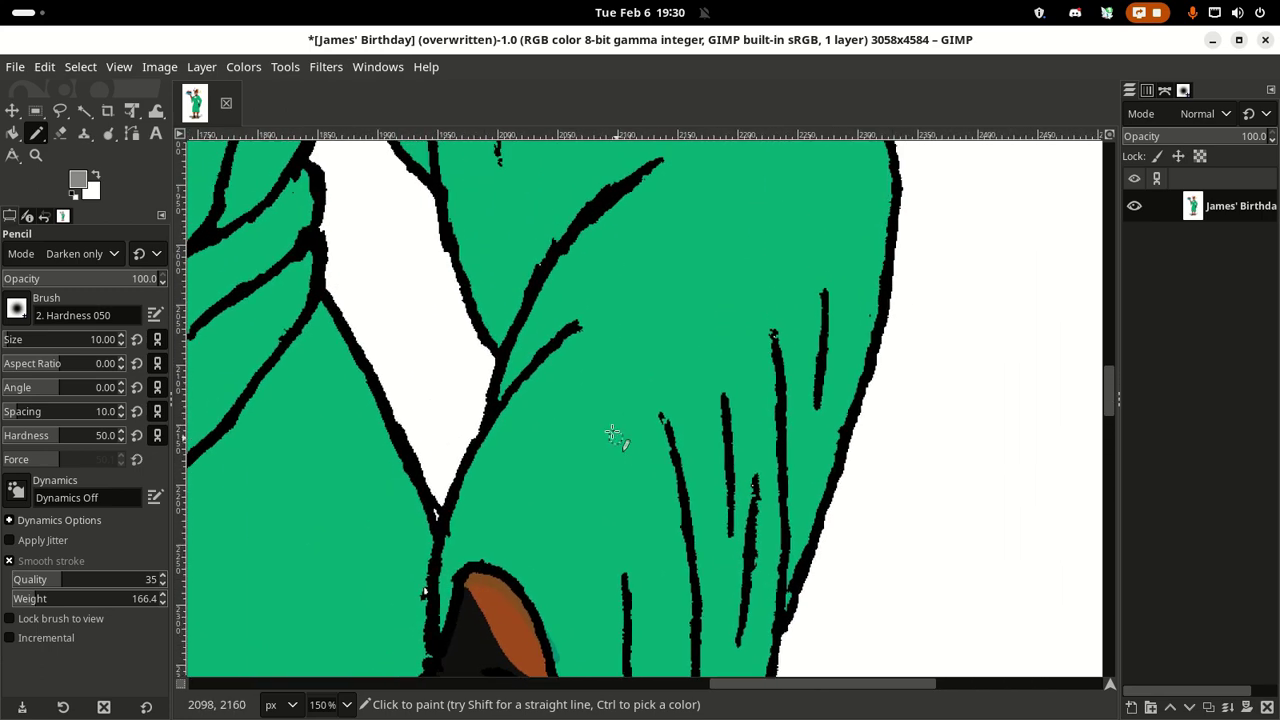
scroll(646, 363, "up", 1)
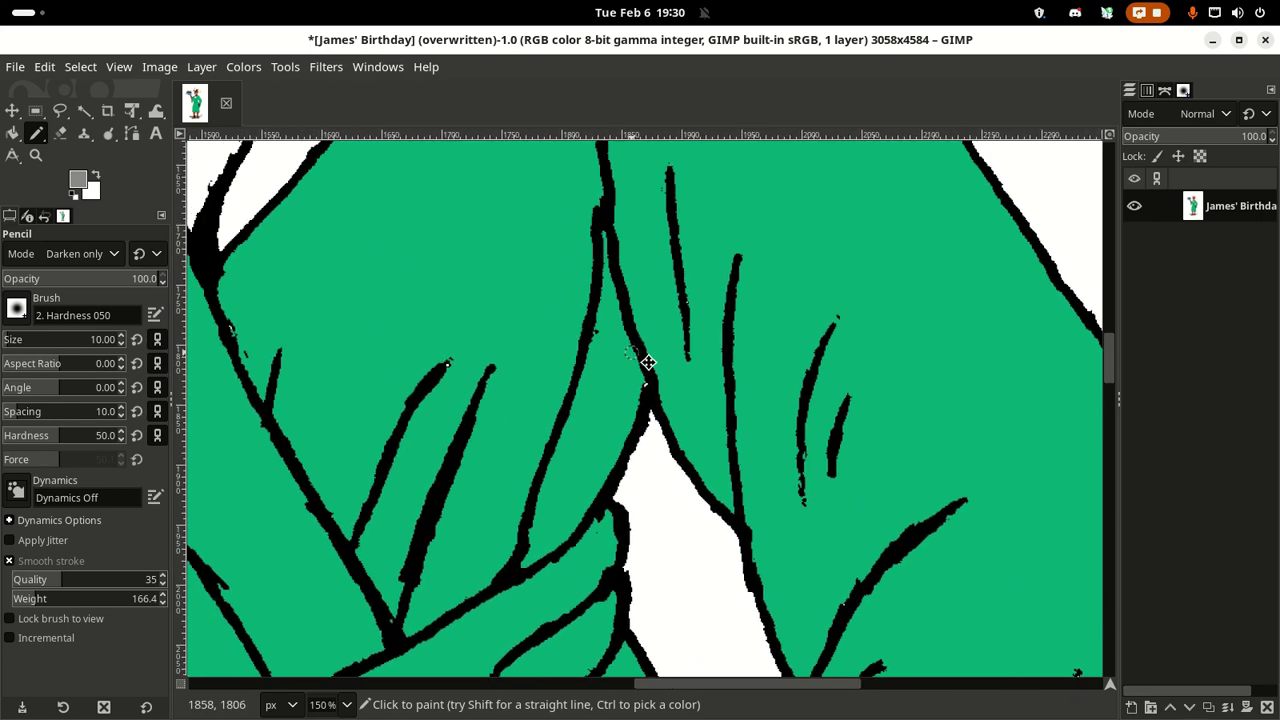
scroll(646, 357, "down", 3)
scroll(617, 263, "left", 1)
scroll(689, 180, "up", 5)
scroll(689, 180, "left", 4)
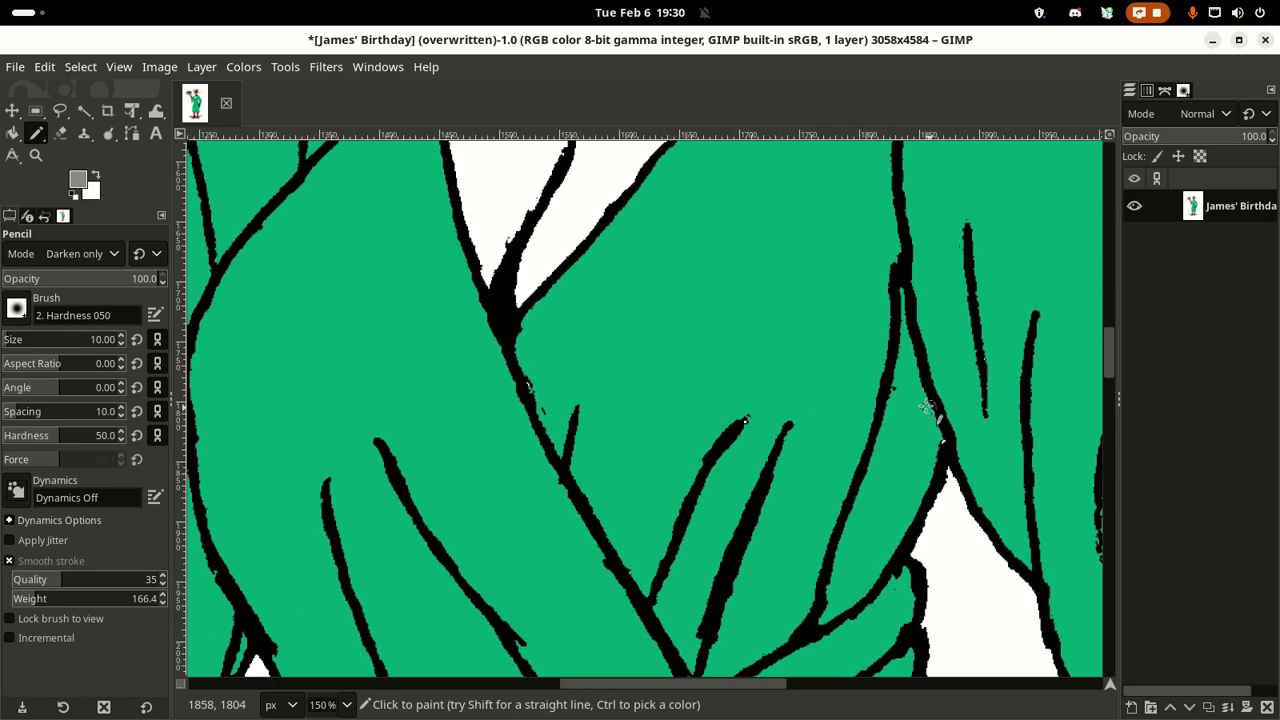
scroll(643, 429, "right", 3)
scroll(654, 409, "down", 3)
scroll(736, 300, "left", 1)
scroll(754, 286, "down", 1)
scroll(754, 286, "left", 1)
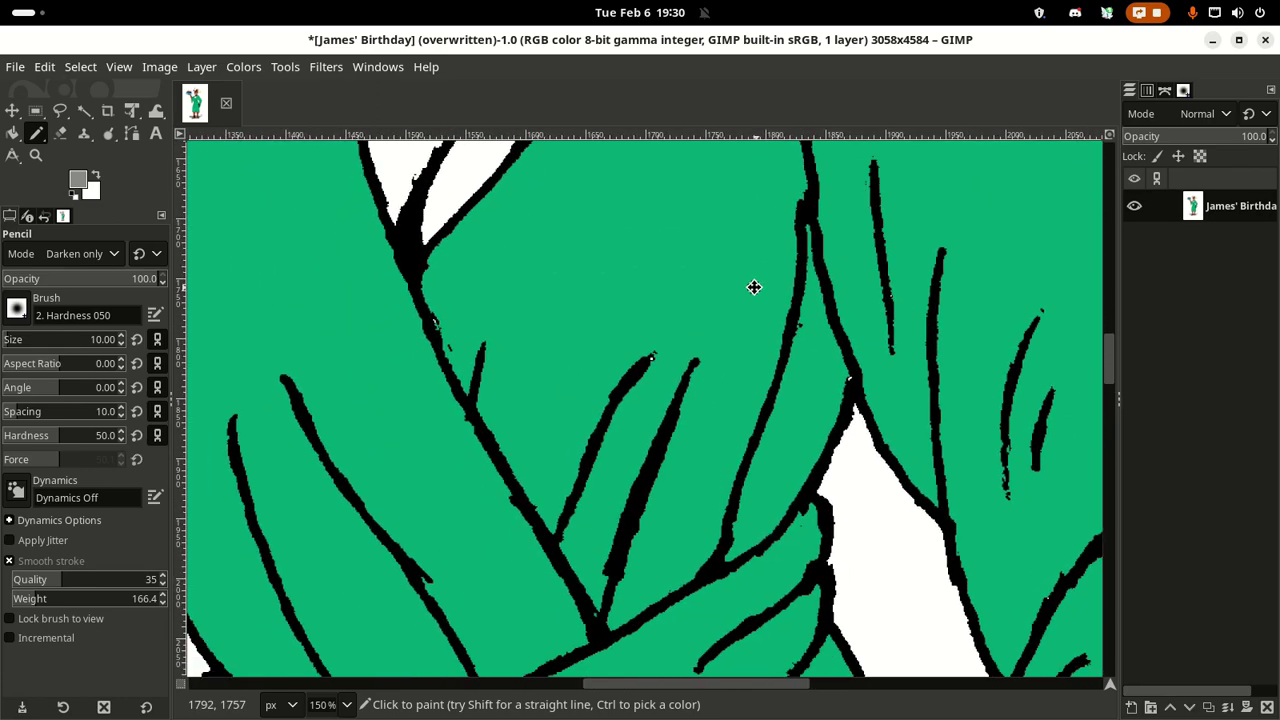
scroll(629, 377, "right", 3)
scroll(629, 377, "up", 2)
scroll(508, 492, "left", 2)
scroll(508, 492, "down", 1)
scroll(508, 492, "up", 2)
scroll(486, 400, "right", 2)
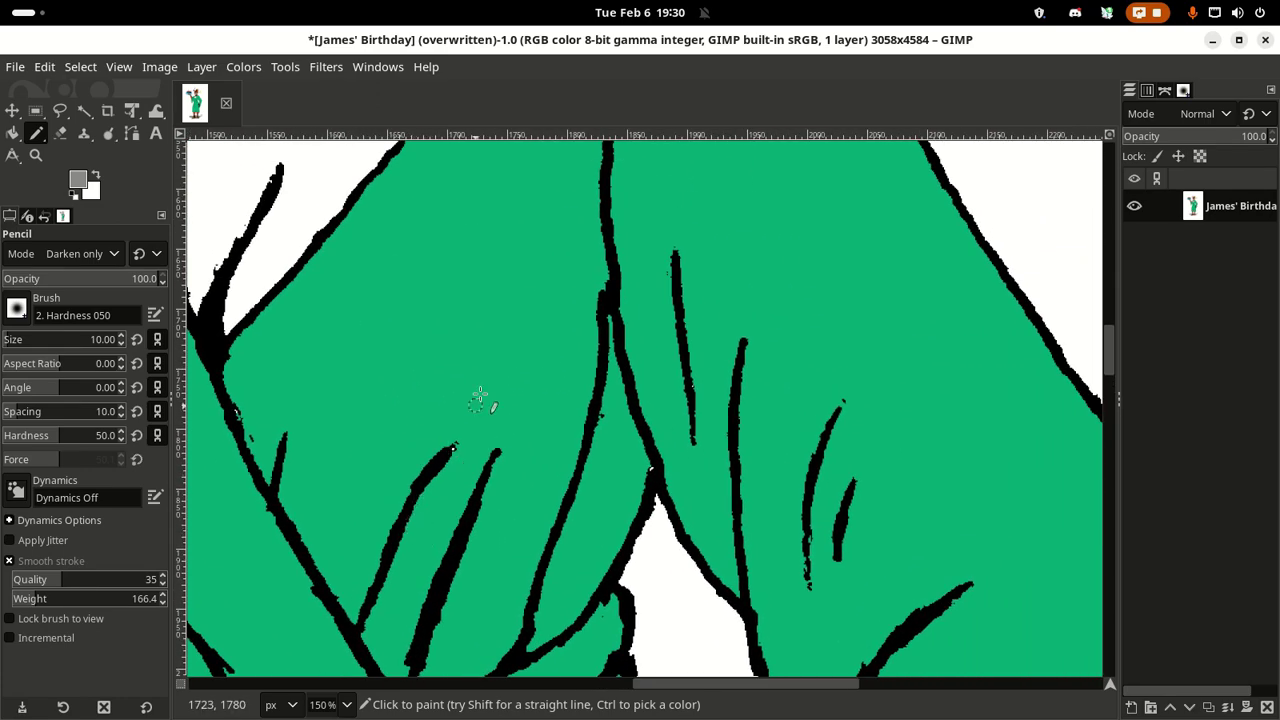
Step: Draw a shadow outline inside the left edge of the robe's torso, curving from the armpit area down to the side above the sash
scroll(600, 414, "left", 2)
scroll(586, 383, "down", 4)
scroll(779, 212, "left", 3)
scroll(720, 463, "up", 2)
scroll(720, 463, "left", 4)
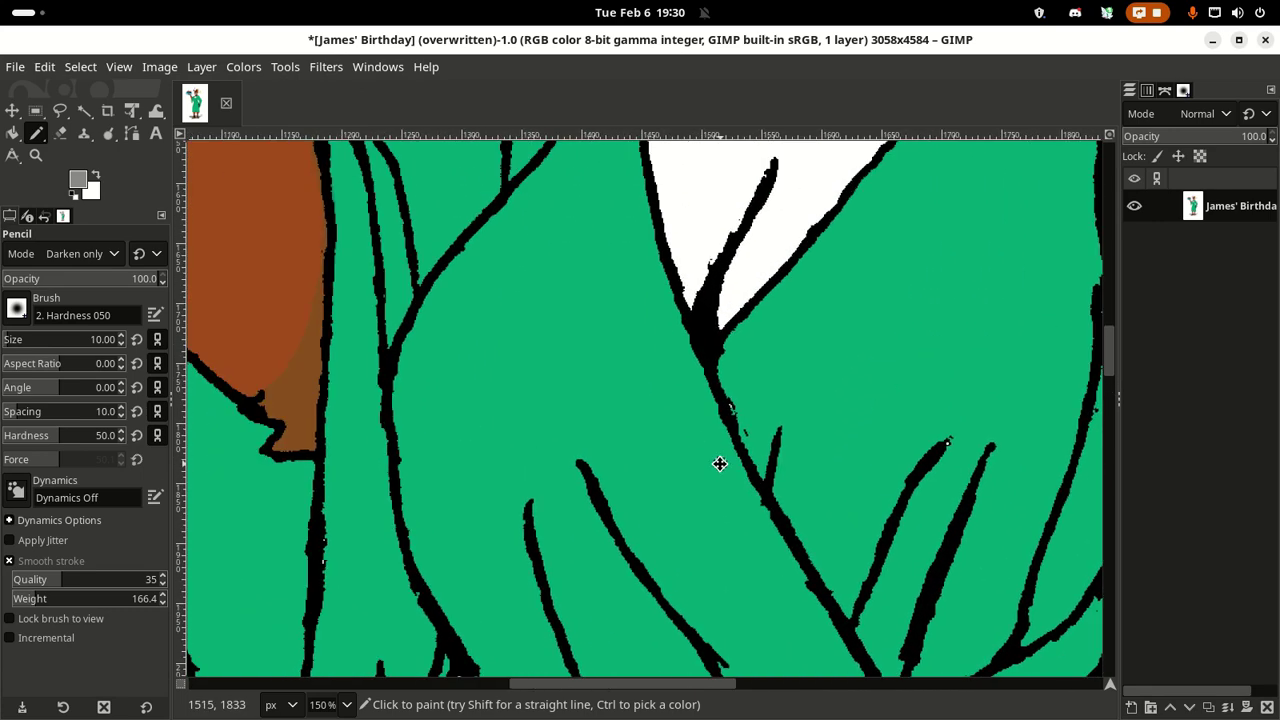
scroll(631, 506, "left", 1)
scroll(631, 506, "right", 2)
scroll(531, 346, "up", 2)
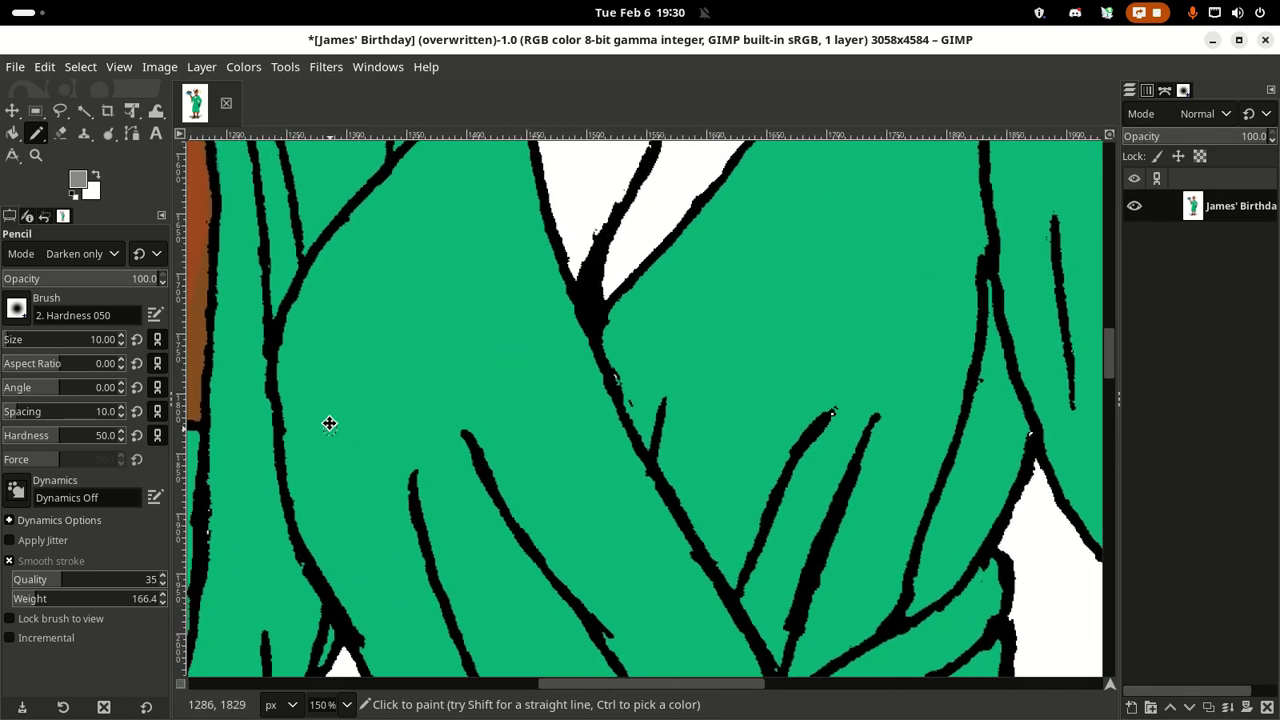
scroll(329, 423, "down", 1)
scroll(329, 423, "right", 1)
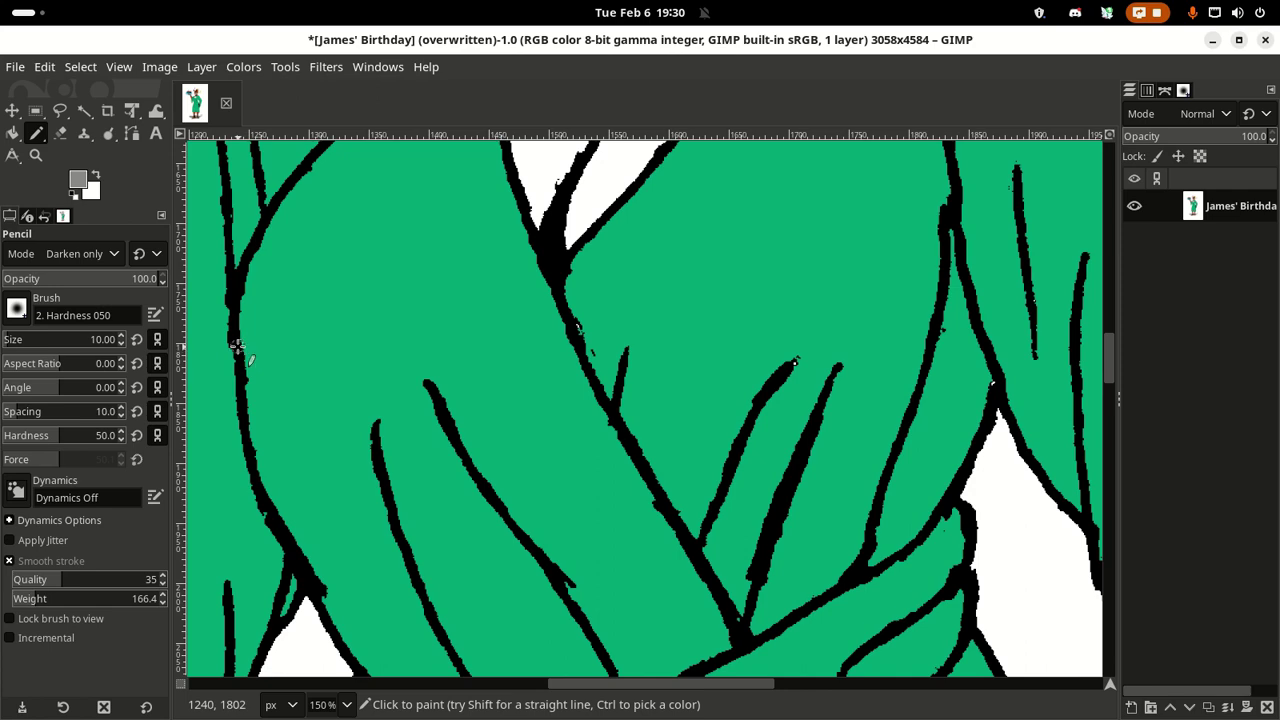
scroll(237, 338, "down", 1)
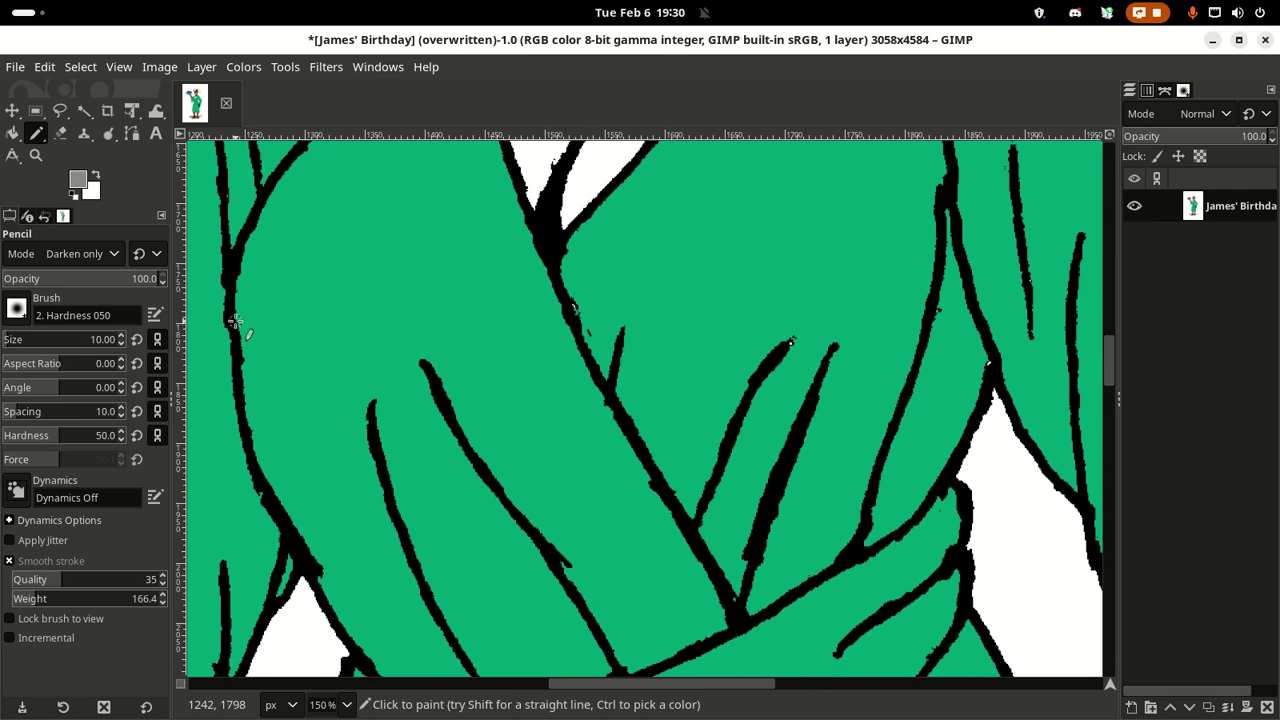
left_click_drag(235, 320, 303, 418)
scroll(300, 360, "down", 3)
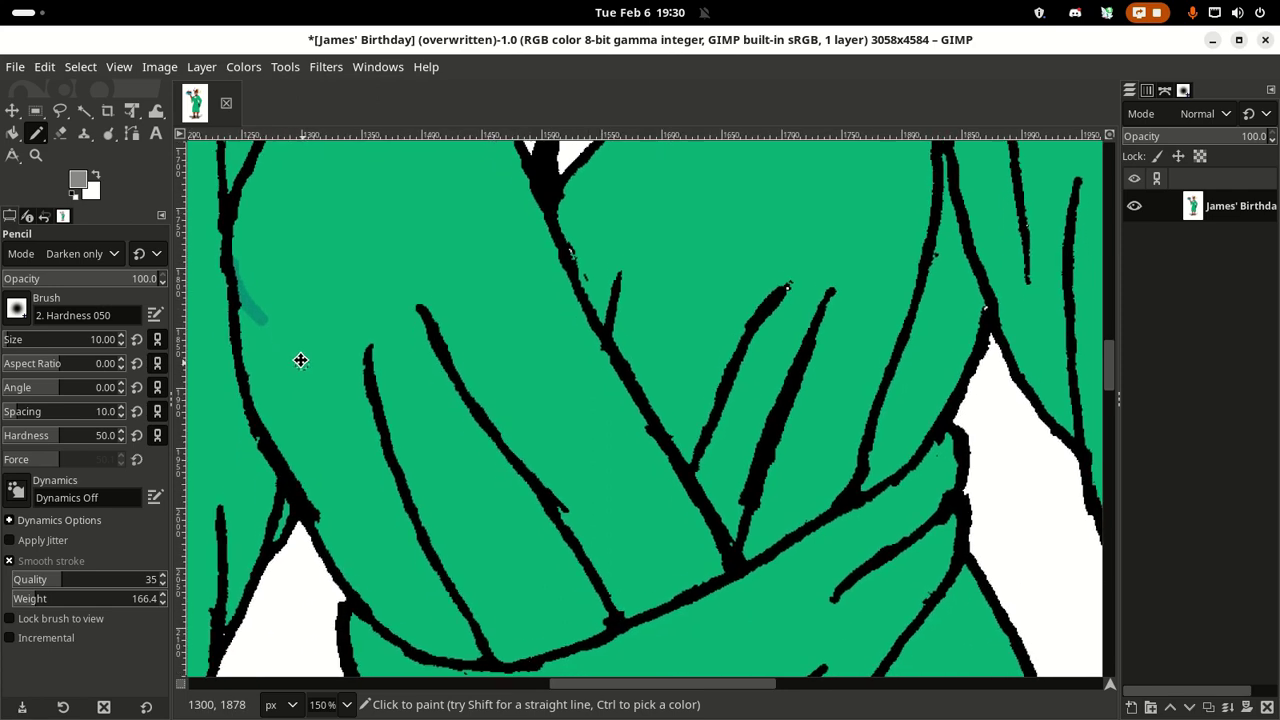
mouse_move(300, 360)
left_mouse_down()
mouse_move(288, 256)
mouse_move(312, 291)
mouse_move(345, 465)
left_mouse_up()
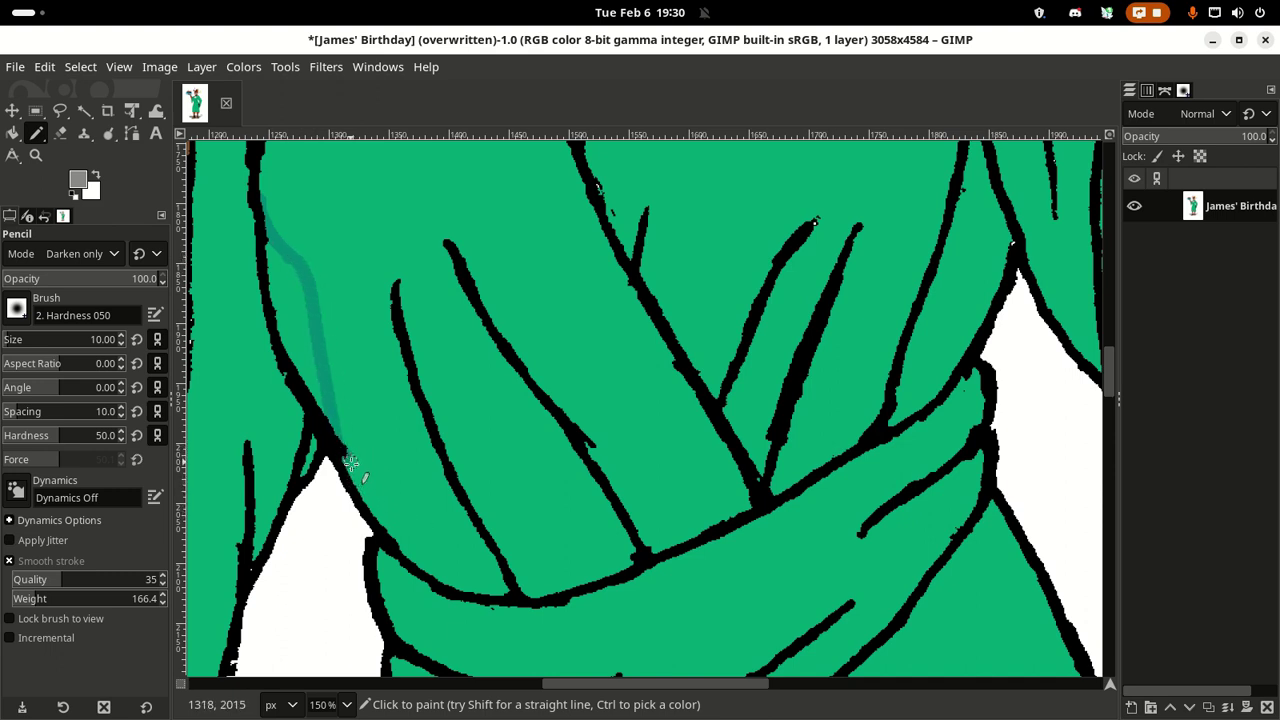
Step: Shade the lower ends of the two left torso folds with small wedges along their left sides where they meet the sash
left_click_drag(483, 413, 430, 344)
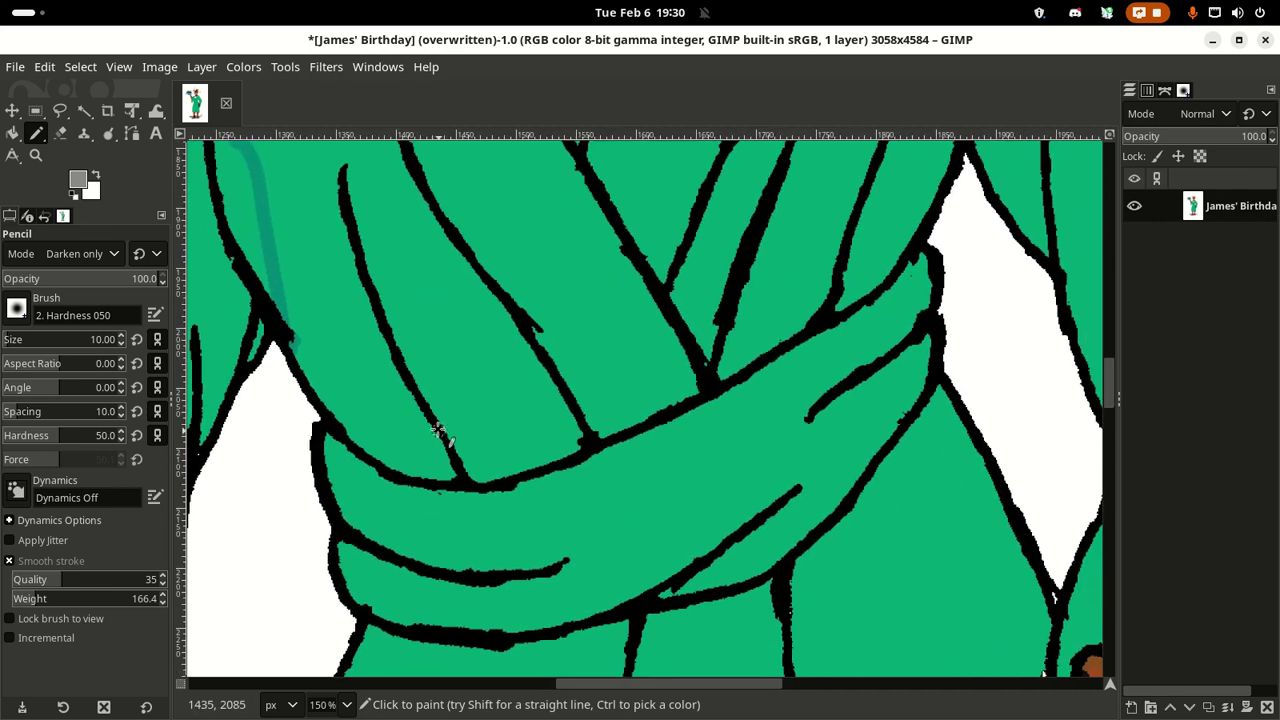
left_click_drag(428, 421, 445, 474)
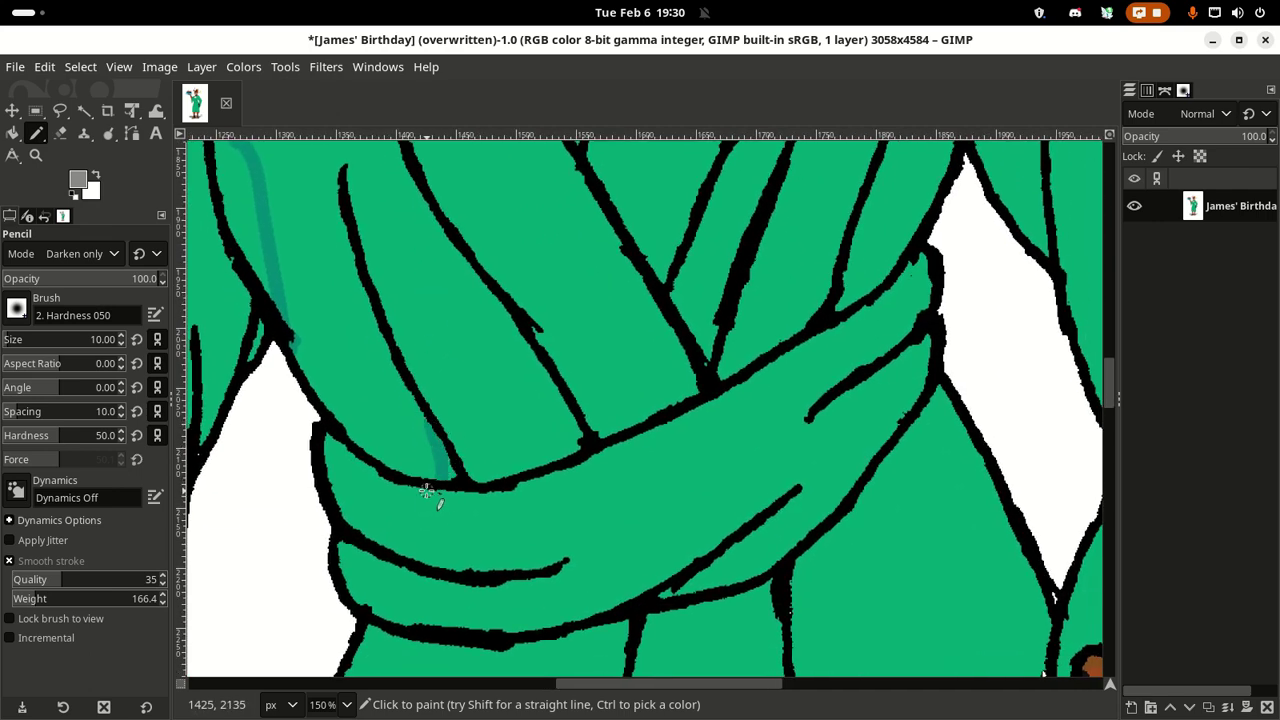
scroll(486, 400, "right", 2)
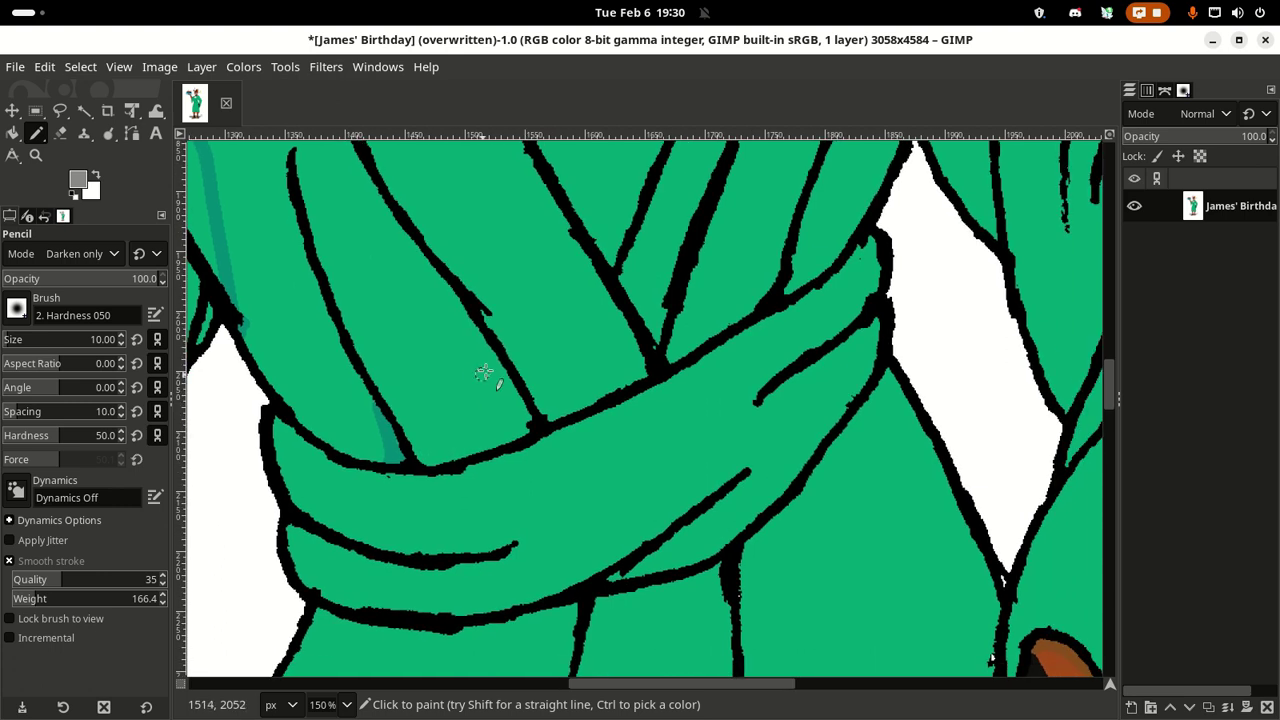
mouse_move(501, 366)
left_mouse_down()
mouse_move(516, 421)
mouse_move(479, 468)
mouse_move(519, 403)
mouse_move(529, 429)
mouse_move(507, 453)
left_mouse_up()
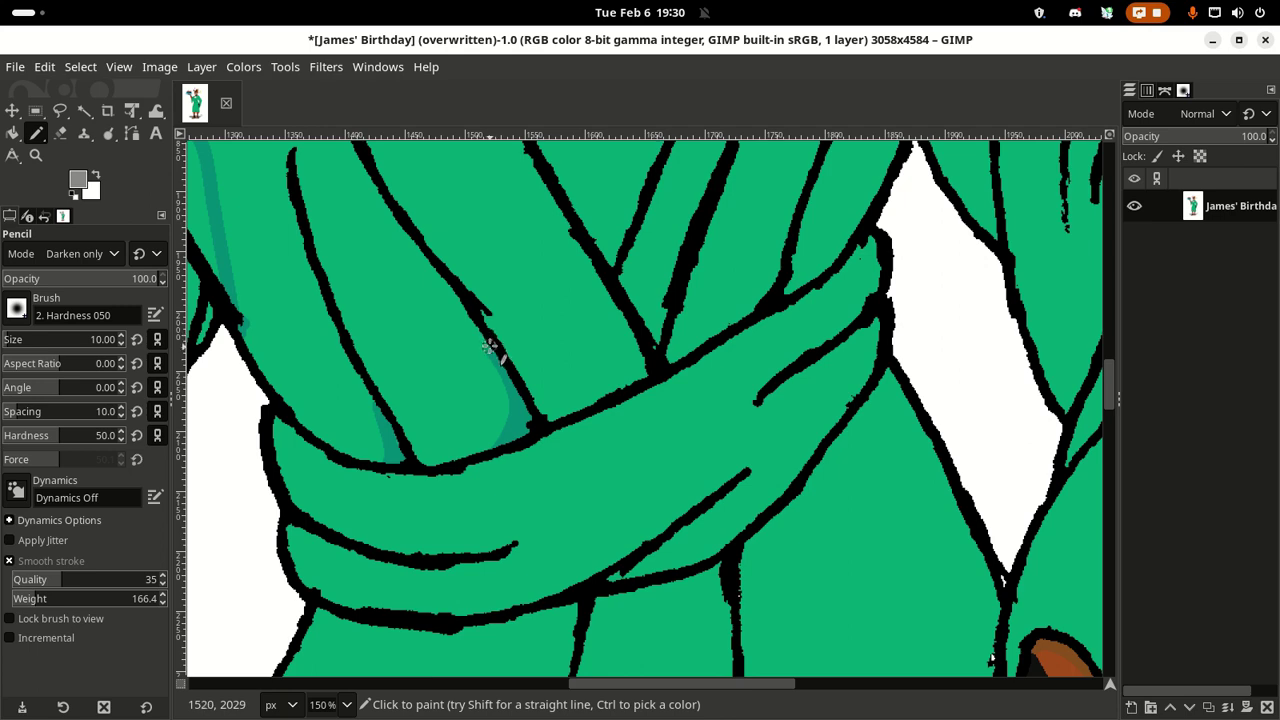
Step: Draw shadow strokes around the upper tips and down the left sides of the two left torso folds
left_click_drag(451, 280, 590, 484)
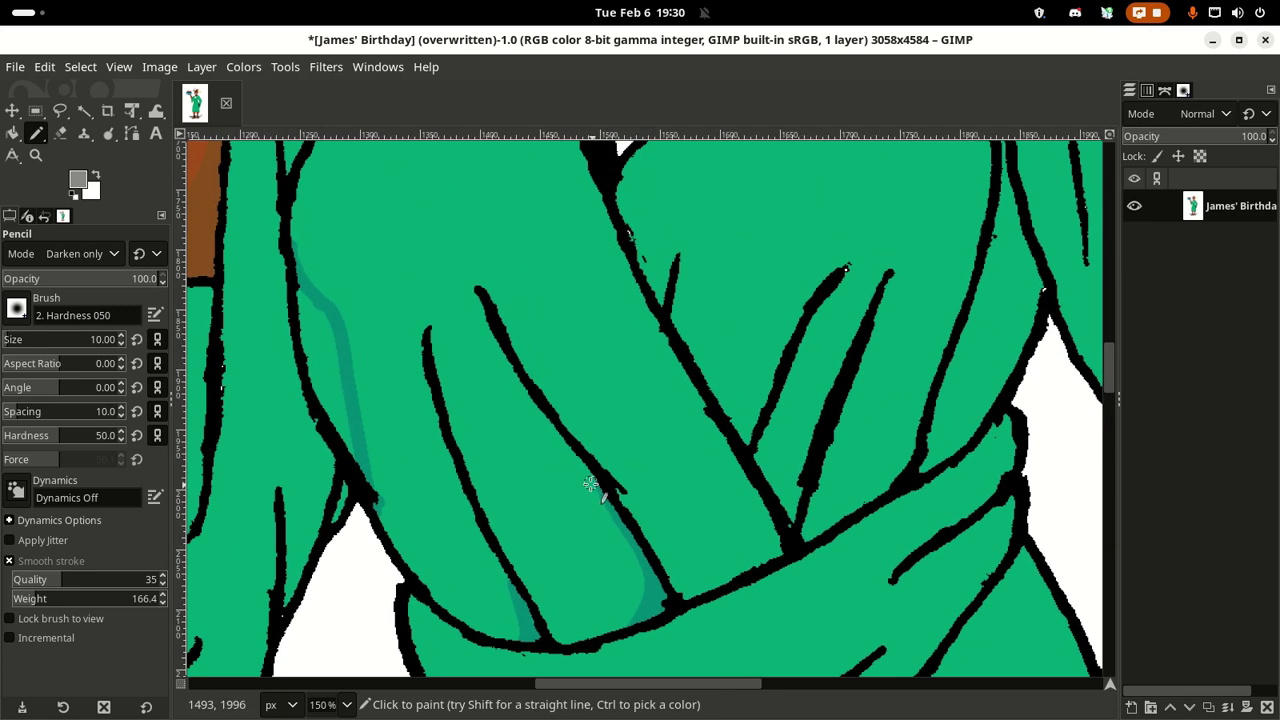
scroll(526, 429, "up", 2)
scroll(526, 429, "left", 1)
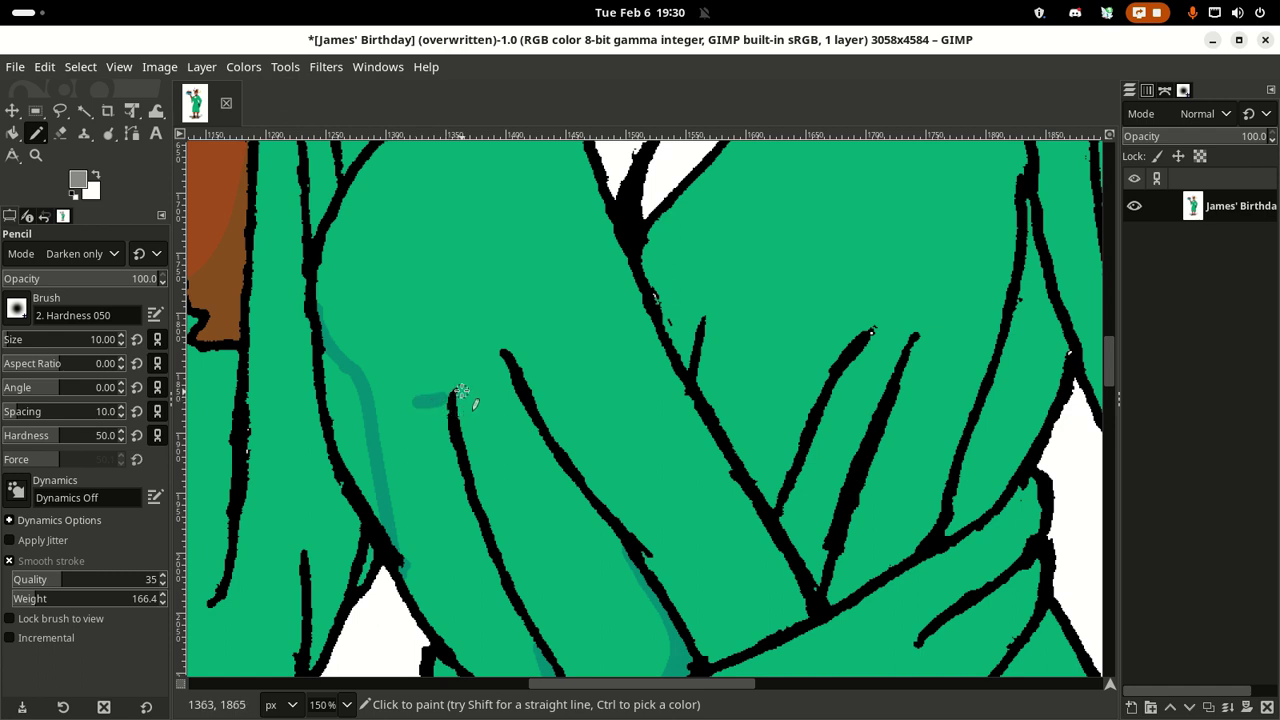
left_click_drag(431, 420, 502, 564)
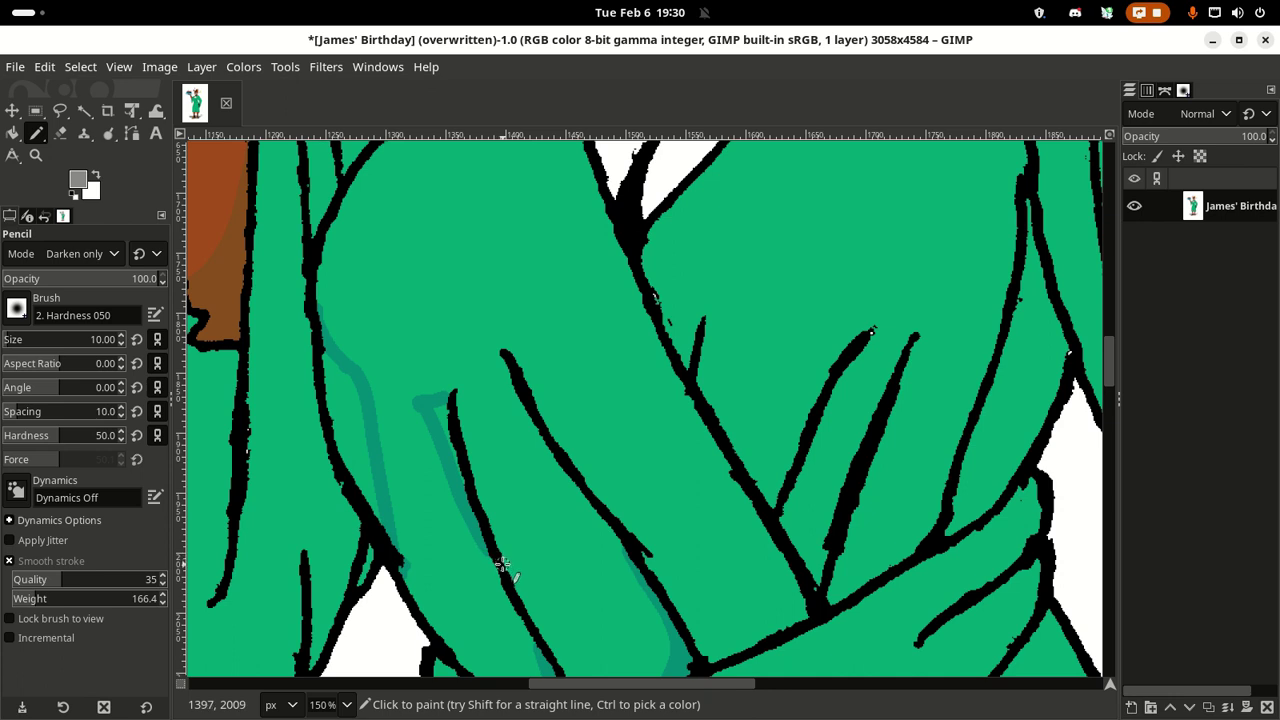
left_click_drag(491, 418, 463, 483)
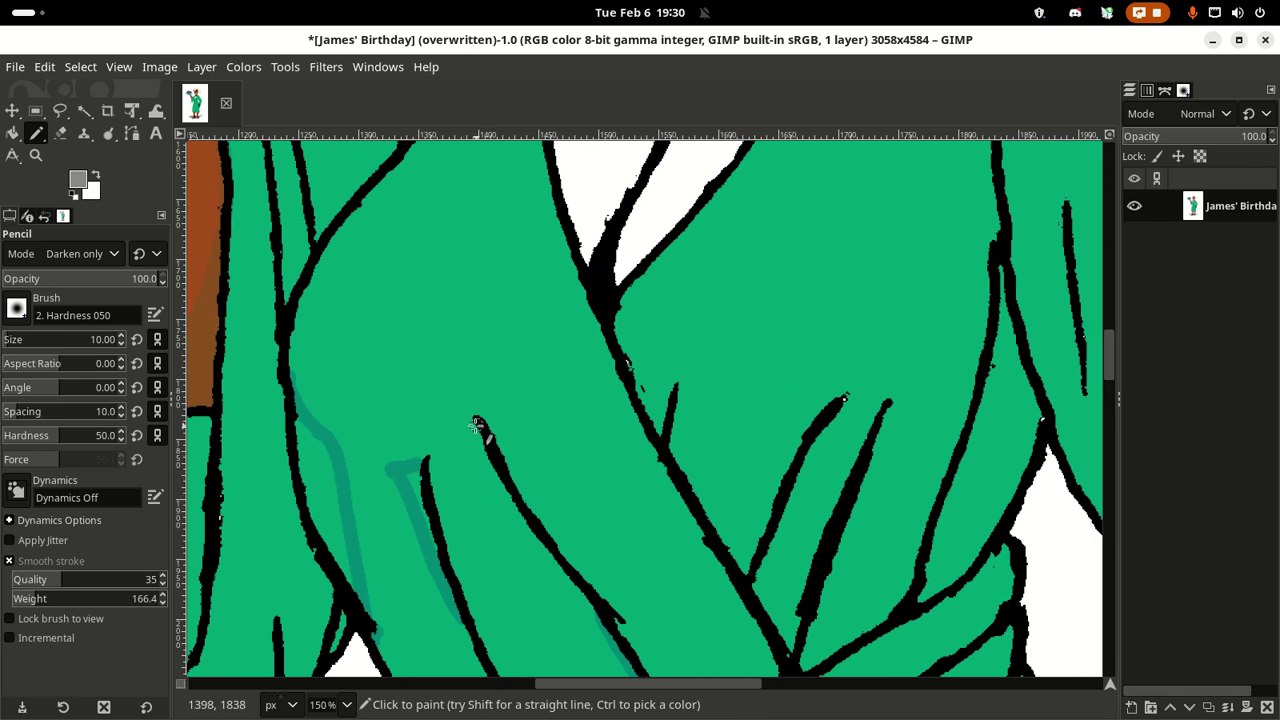
mouse_move(471, 421)
left_mouse_down()
mouse_move(455, 443)
mouse_move(580, 585)
mouse_move(478, 396)
left_mouse_up()
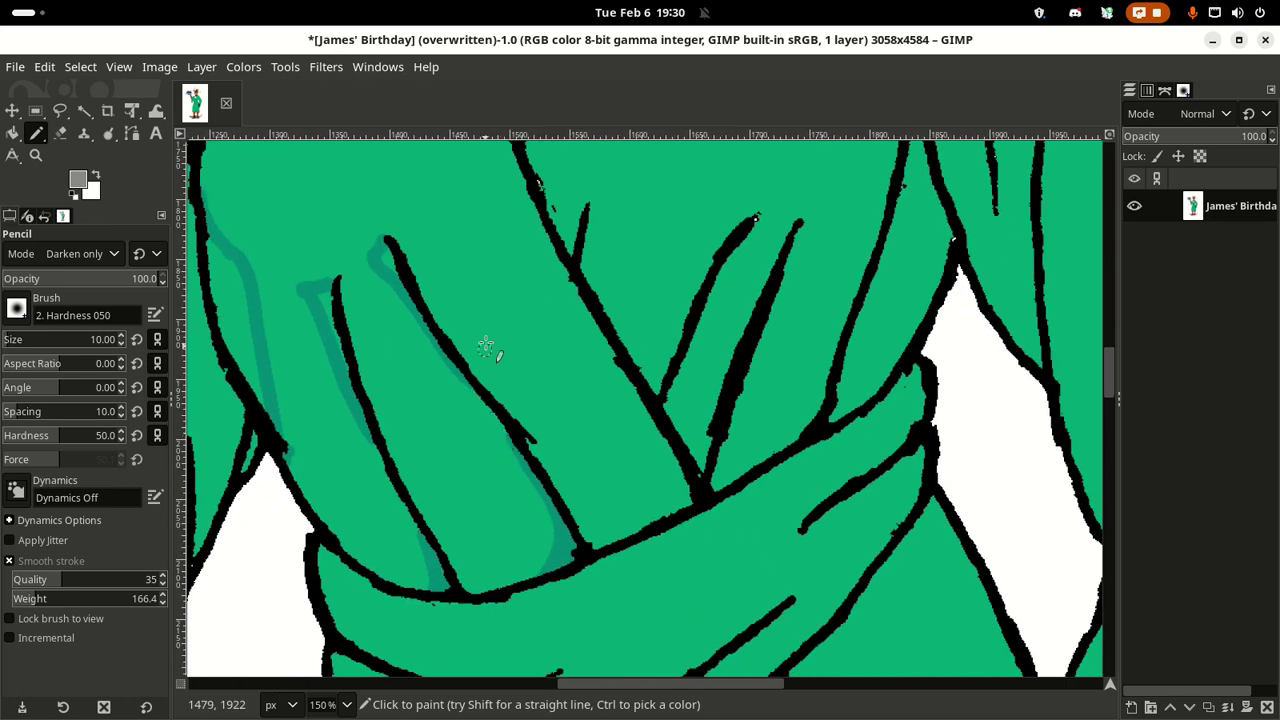
Step: Paint a tapered shadow on the left side of the robe's diagonal overlap line, below the collar opening
scroll(485, 347, "up", 5)
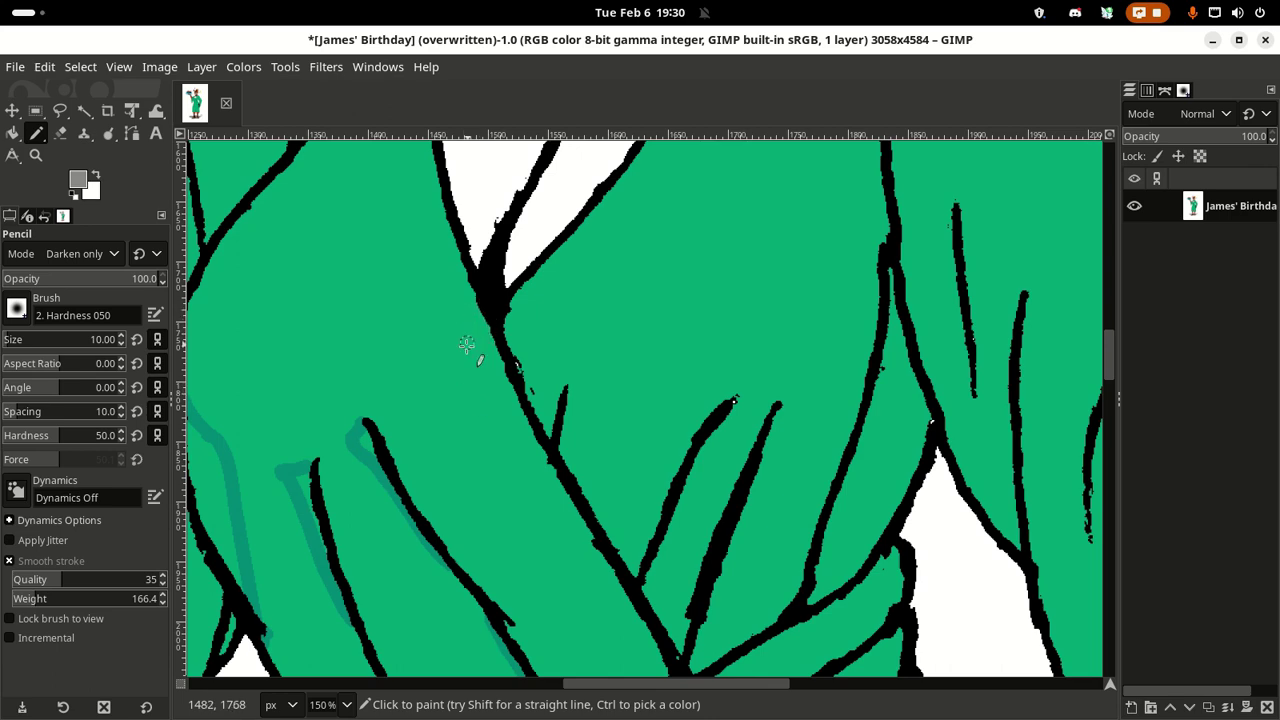
scroll(437, 323, "down", 4)
scroll(403, 266, "up", 4)
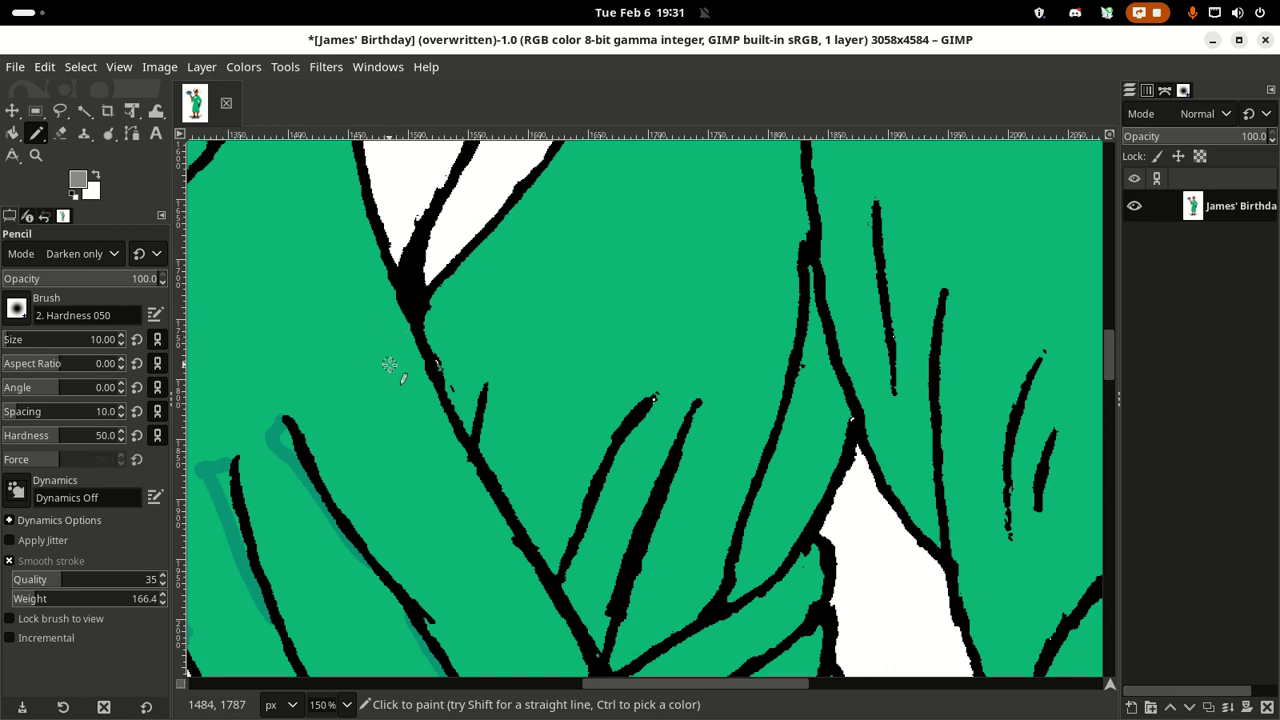
left_click_drag(403, 378, 470, 460)
mouse_move(395, 373)
left_mouse_down()
mouse_move(403, 412)
mouse_move(395, 376)
mouse_move(419, 435)
mouse_move(502, 507)
mouse_move(441, 445)
left_mouse_up()
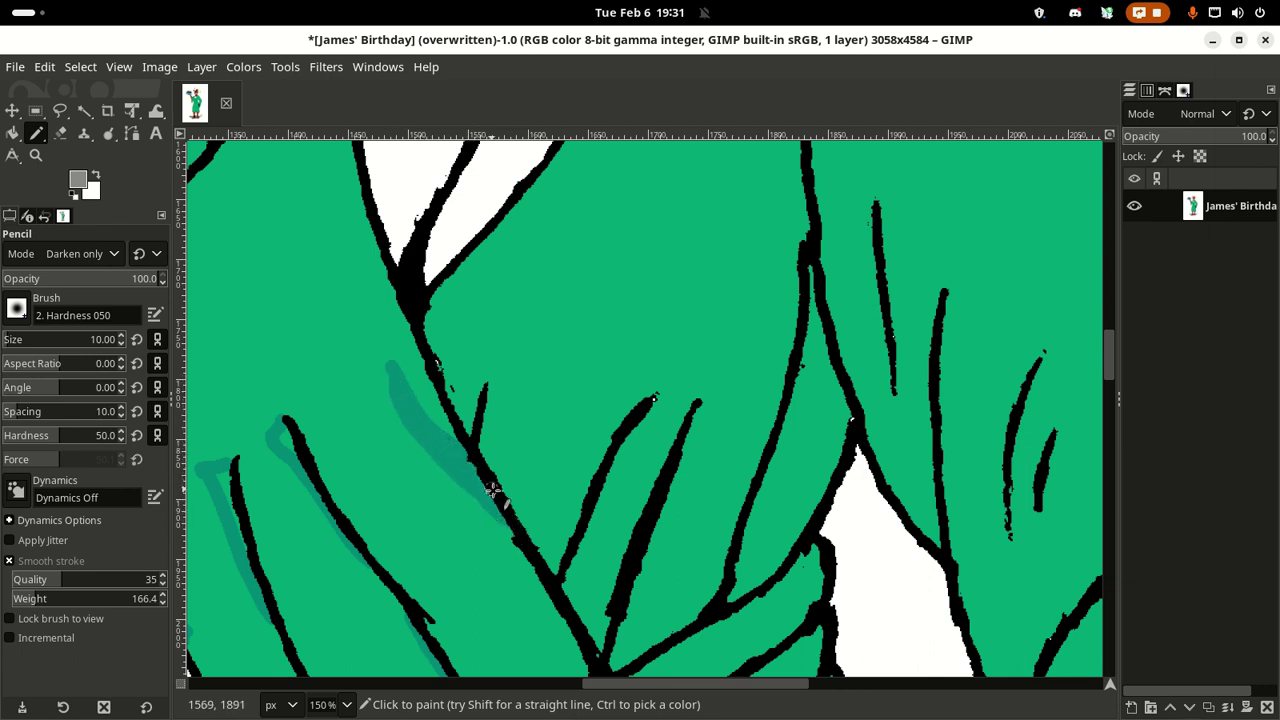
Step: Draw a long shadow outline from the sleeve seam down the robe's right chest to the sash, left of the seam fold
scroll(450, 460, "right", 5)
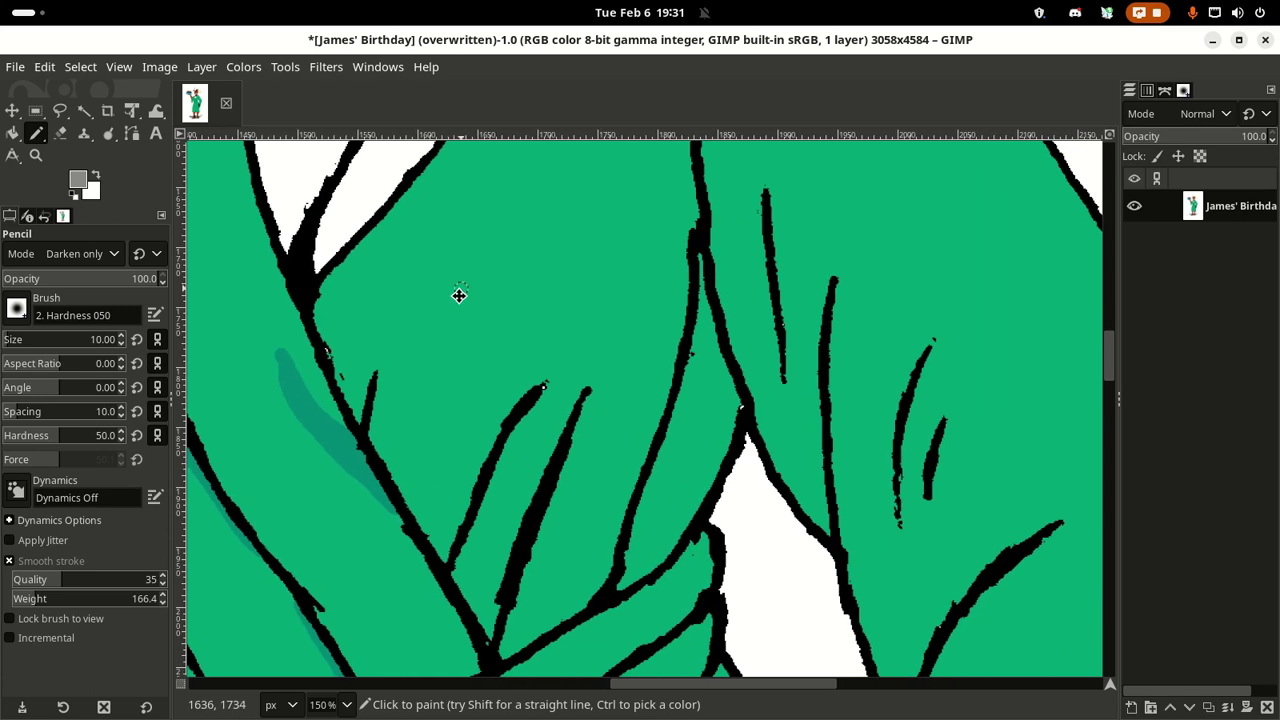
scroll(458, 310, "up", 2)
scroll(520, 390, "down", 4)
scroll(550, 450, "right", 4)
scroll(509, 451, "up", 4)
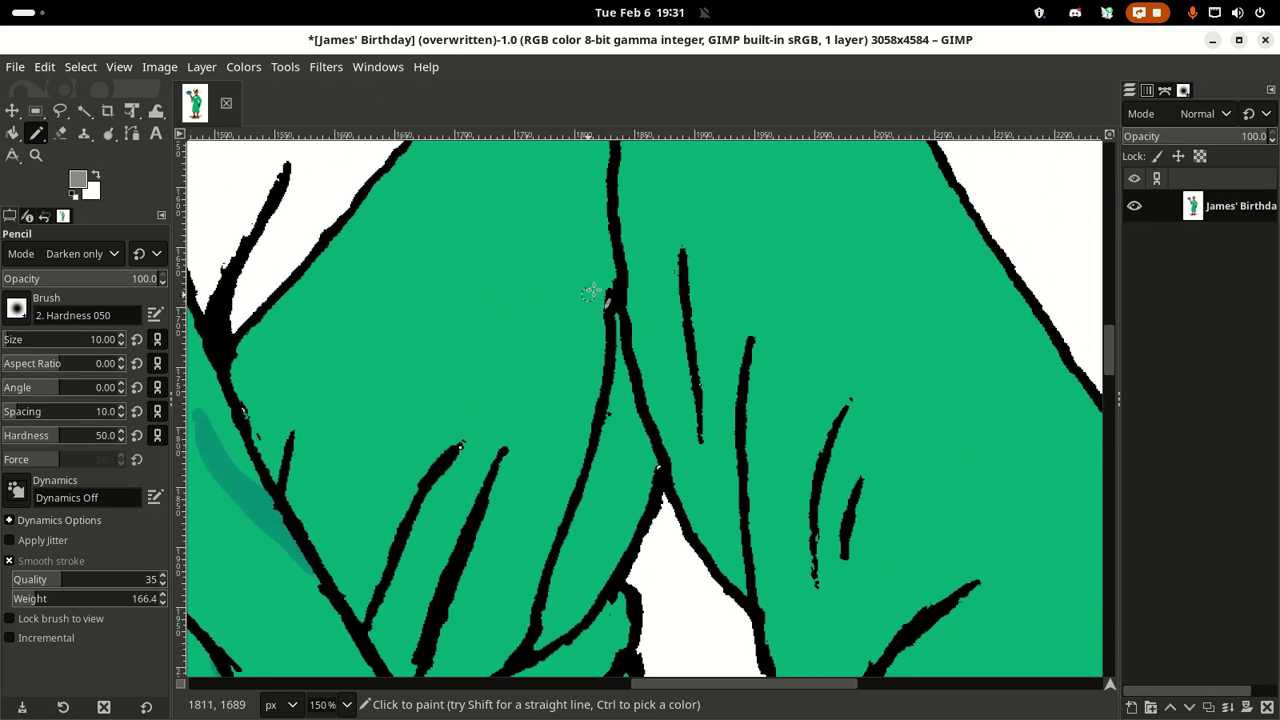
mouse_move(604, 246)
left_mouse_down()
mouse_move(526, 469)
mouse_move(565, 290)
mouse_move(538, 310)
mouse_move(511, 301)
mouse_move(489, 333)
mouse_move(452, 548)
left_mouse_up()
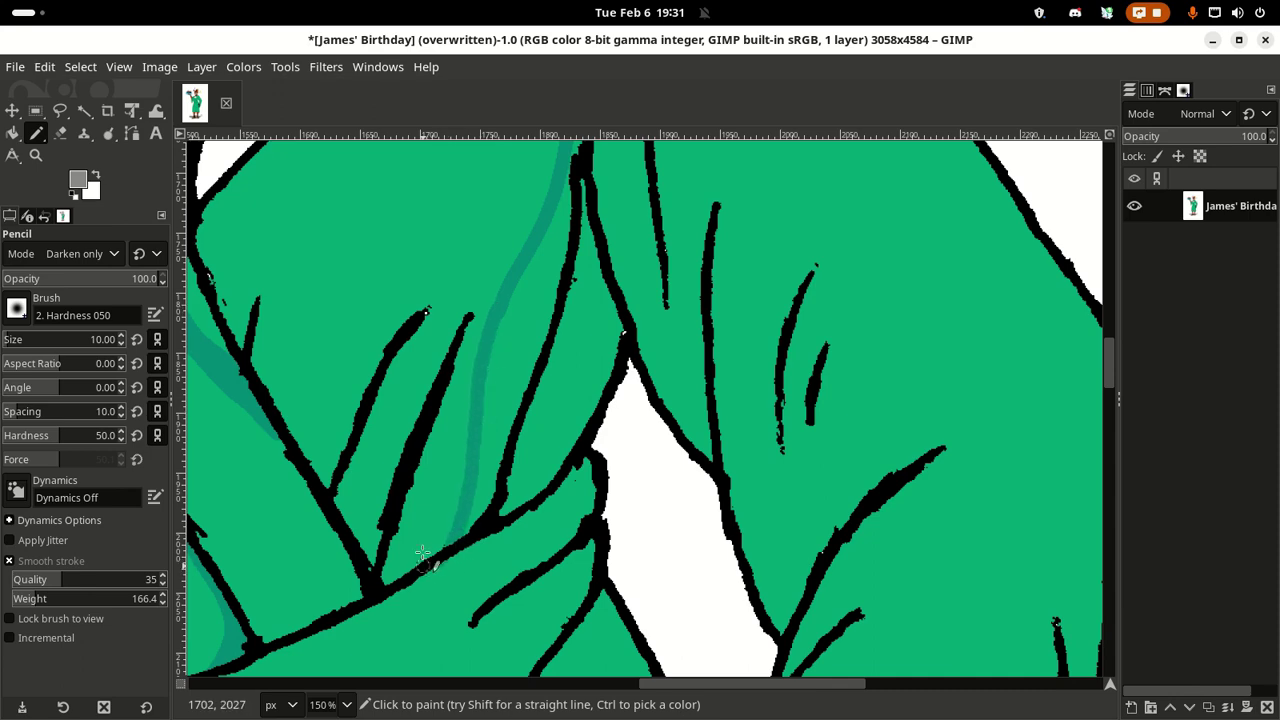
Step: Outline a shadow left of the first long fold beside the overlap line, and shade the small triangle at the short fold above it
scroll(523, 457, "up", 3)
scroll(523, 457, "left", 3)
mouse_move(548, 418)
left_mouse_down()
mouse_move(567, 362)
mouse_move(530, 385)
mouse_move(561, 355)
mouse_move(494, 404)
mouse_move(450, 552)
left_mouse_up()
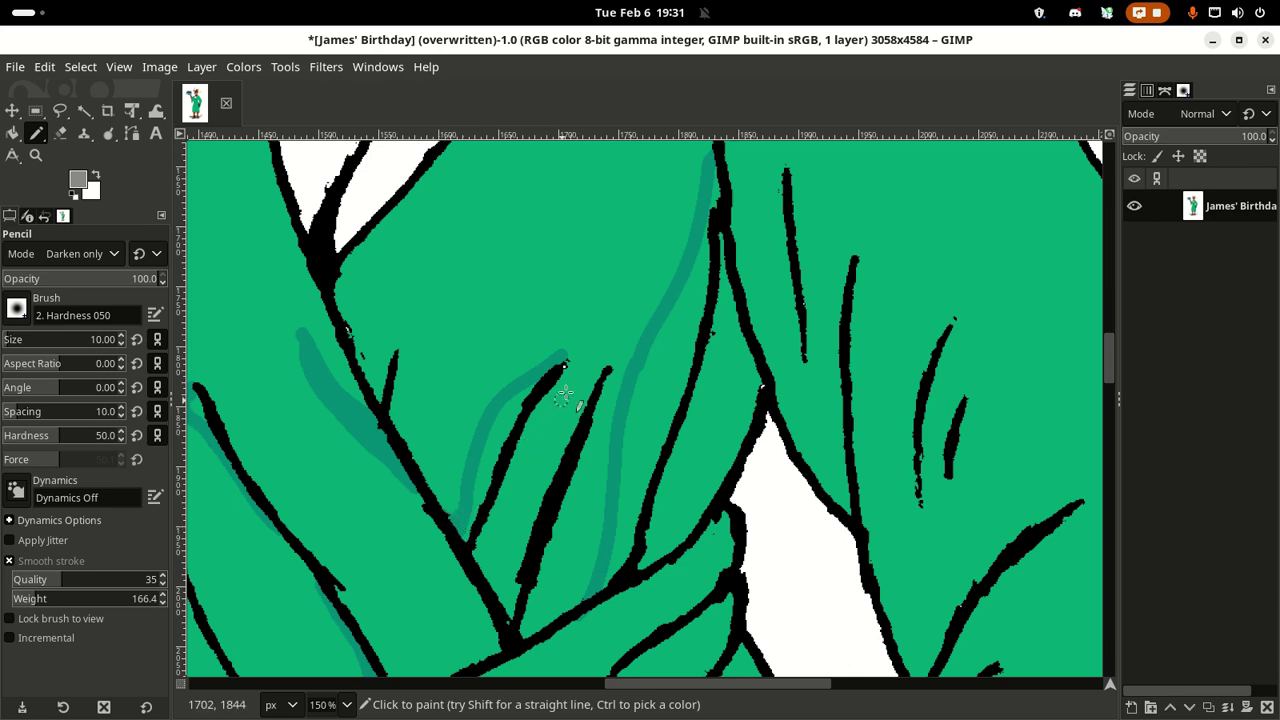
scroll(572, 420, "up", 3)
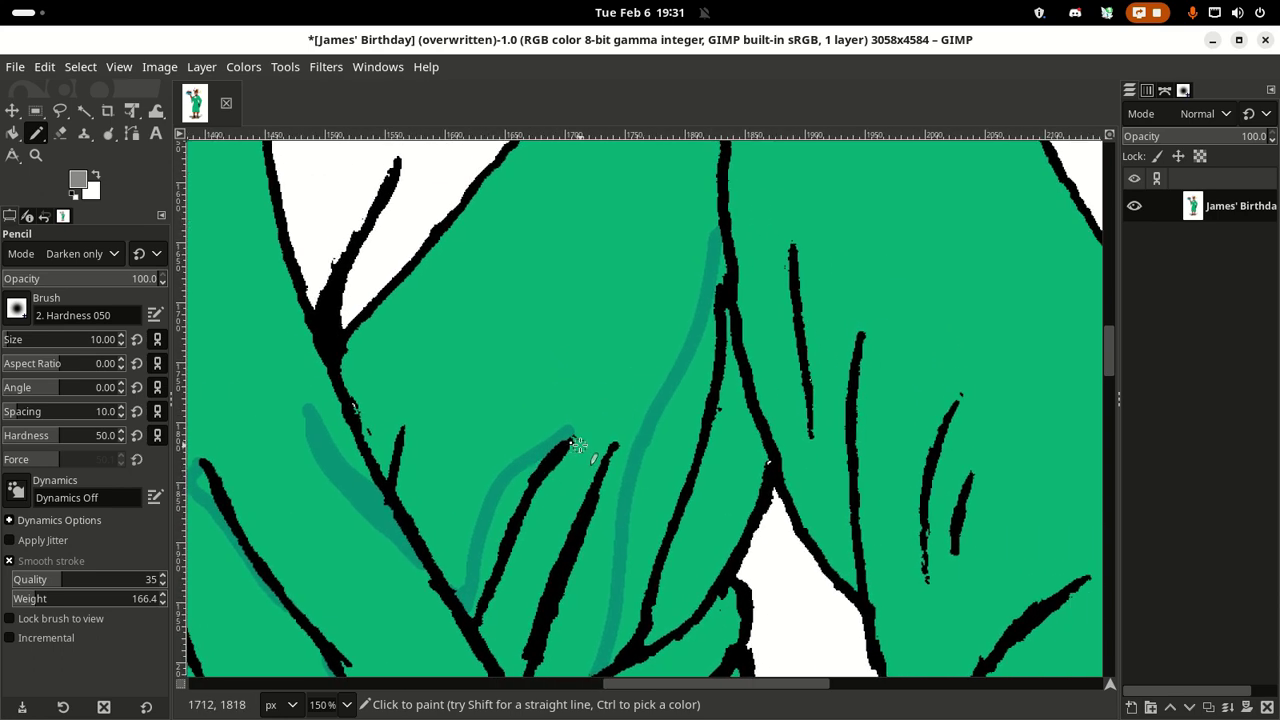
scroll(560, 435, "left", 2)
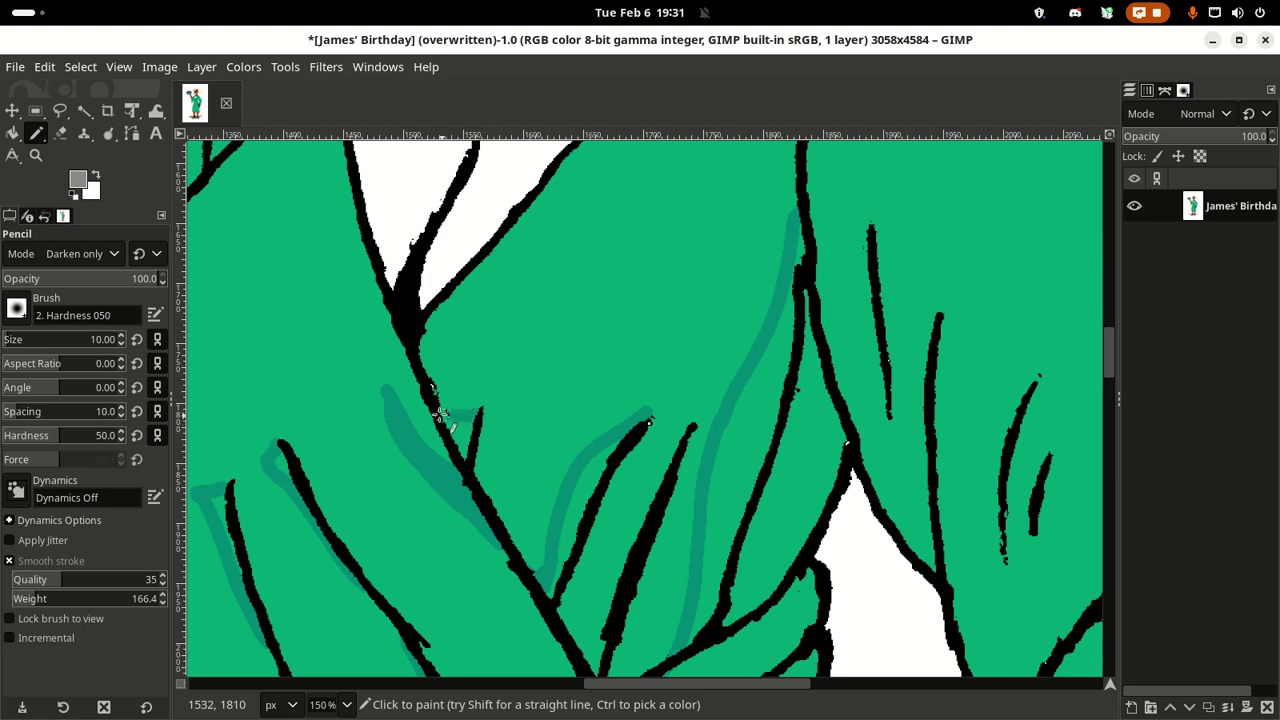
mouse_move(442, 413)
left_mouse_down()
mouse_move(459, 454)
mouse_move(482, 408)
mouse_move(454, 461)
mouse_move(458, 419)
mouse_move(457, 463)
mouse_move(445, 422)
left_mouse_up()
Step: Draw a shadow outline from the tip of the thick right chest fold down to the base of the neighbouring fold
left_click_drag(550, 404, 402, 373)
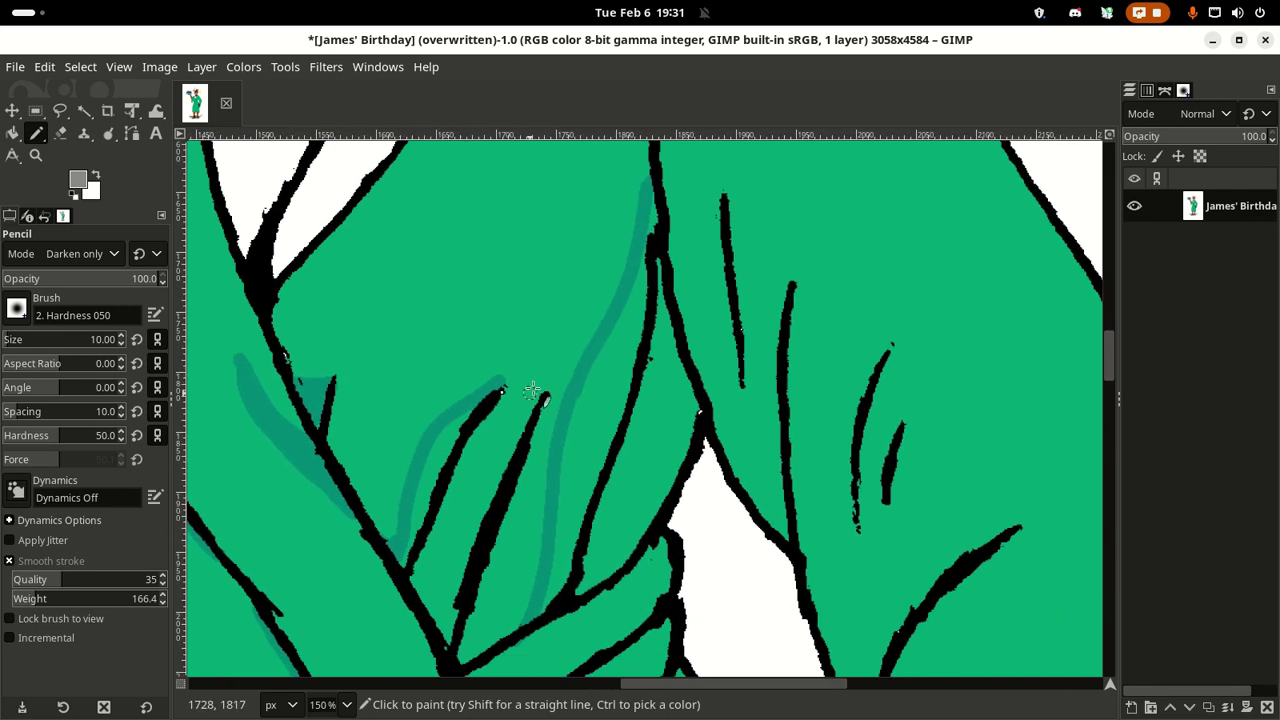
left_click_drag(556, 331, 543, 346)
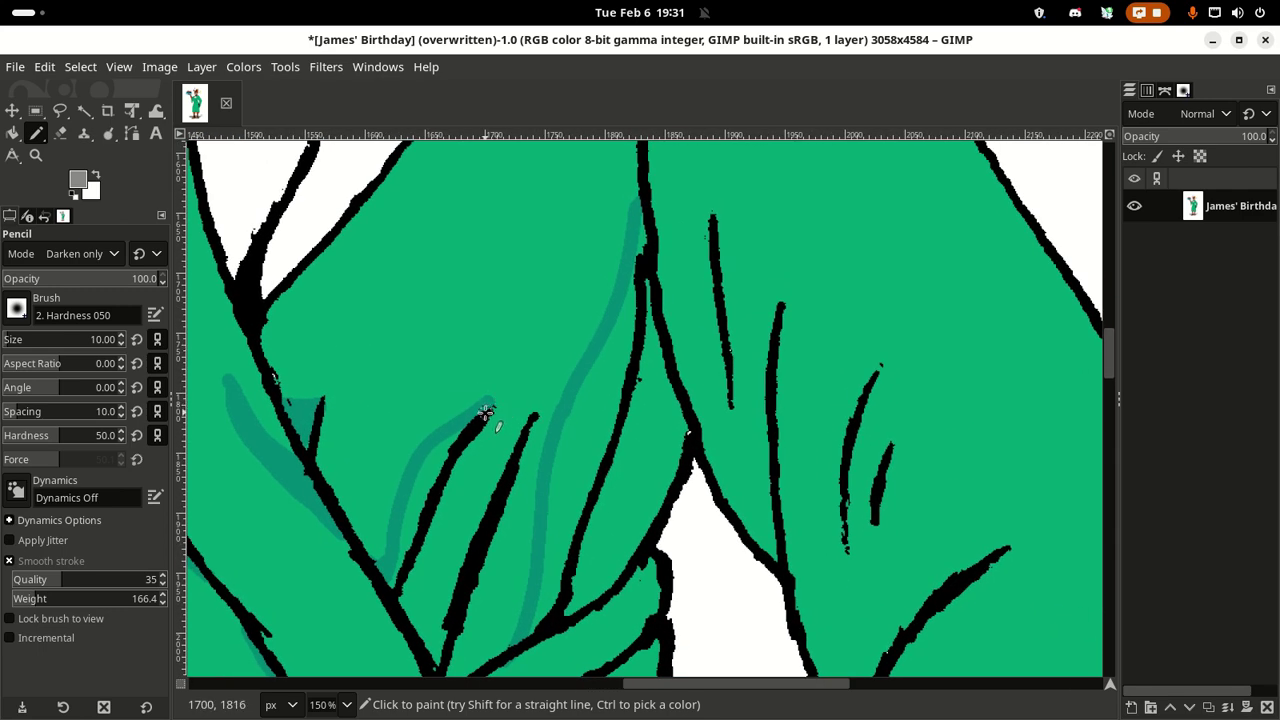
mouse_move(461, 436)
left_mouse_down()
mouse_move(477, 377)
mouse_move(442, 428)
mouse_move(529, 363)
left_mouse_up()
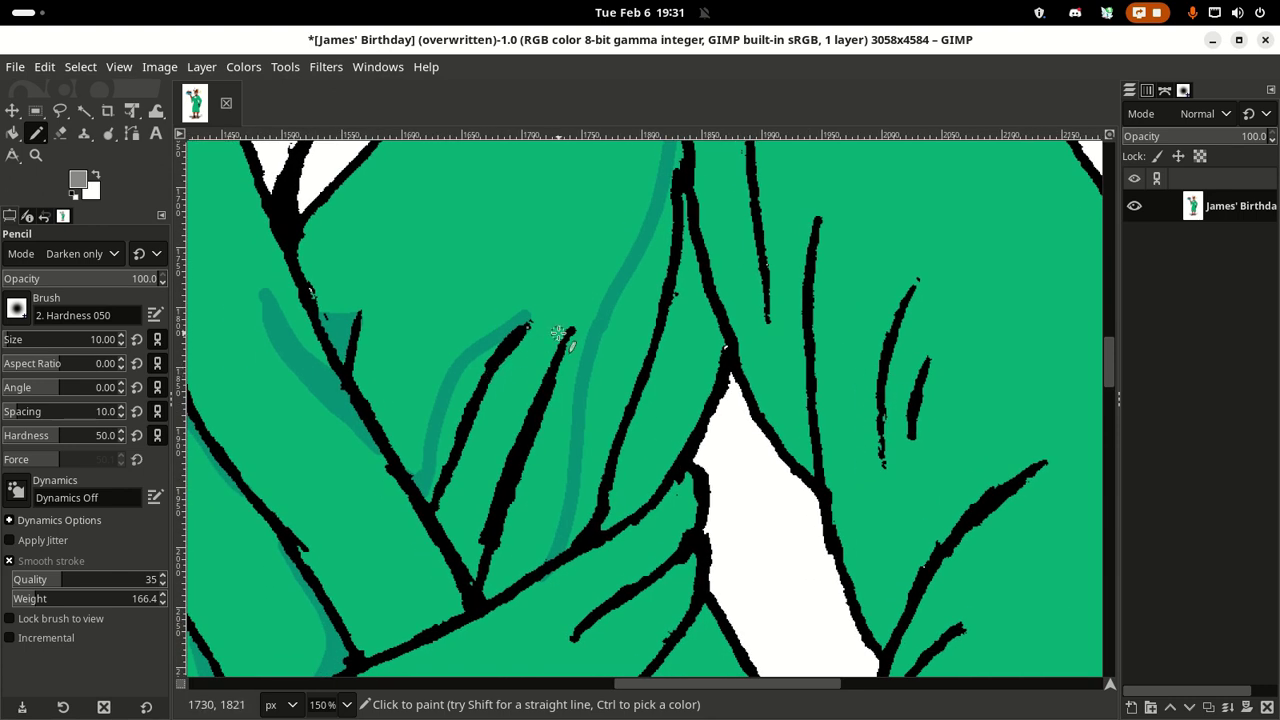
mouse_move(574, 315)
left_mouse_down()
mouse_move(502, 441)
mouse_move(431, 497)
left_mouse_up()
mouse_move(437, 303)
left_mouse_down()
mouse_move(429, 429)
mouse_move(455, 425)
left_mouse_up()
Step: Bucket-fill the outlined shadow areas beside the two right chest folds and along the seam fold
left_click(12, 134)
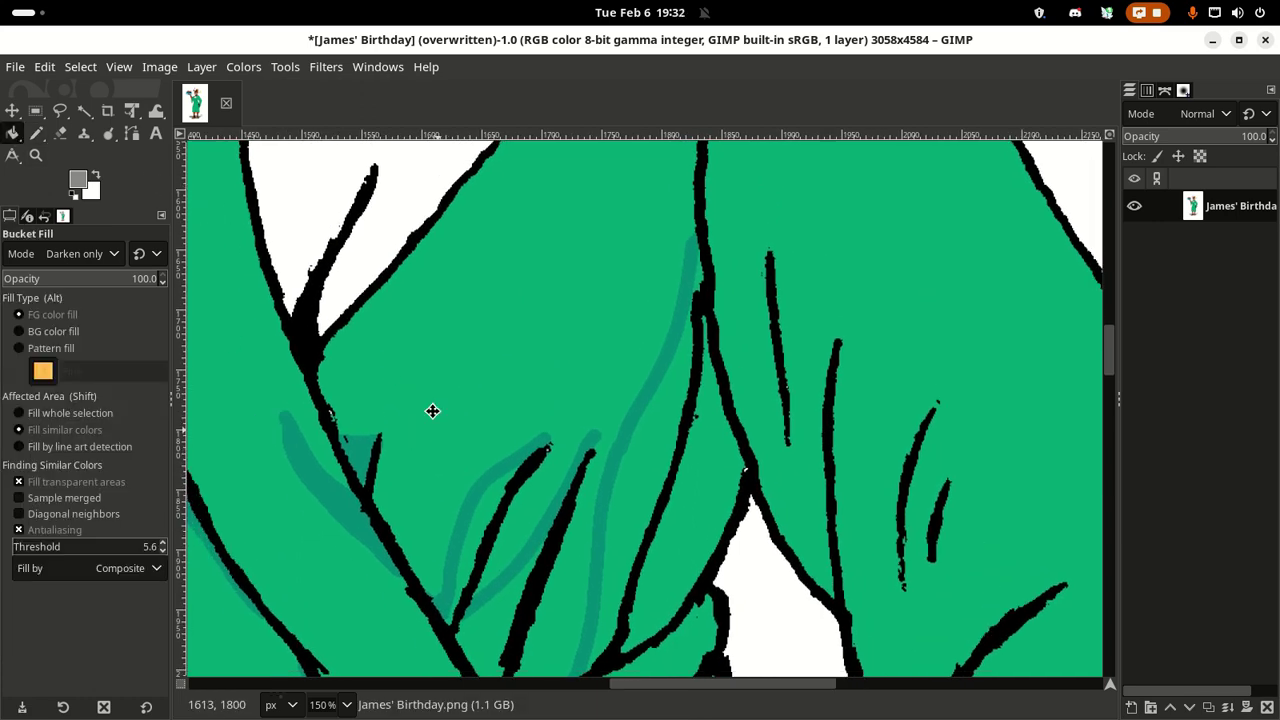
scroll(432, 409, "down", 4)
scroll(432, 409, "right", 2)
left_click(421, 332)
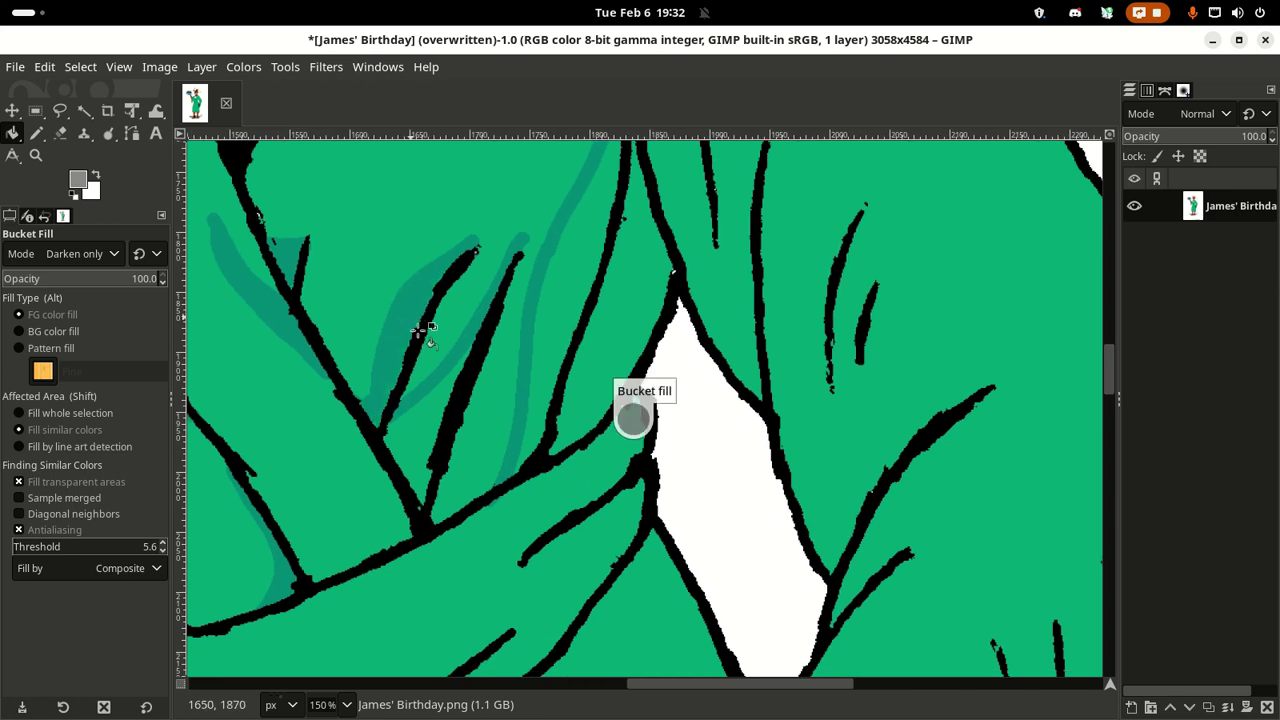
left_click(448, 428)
left_click(543, 324)
scroll(466, 437, "up", 4)
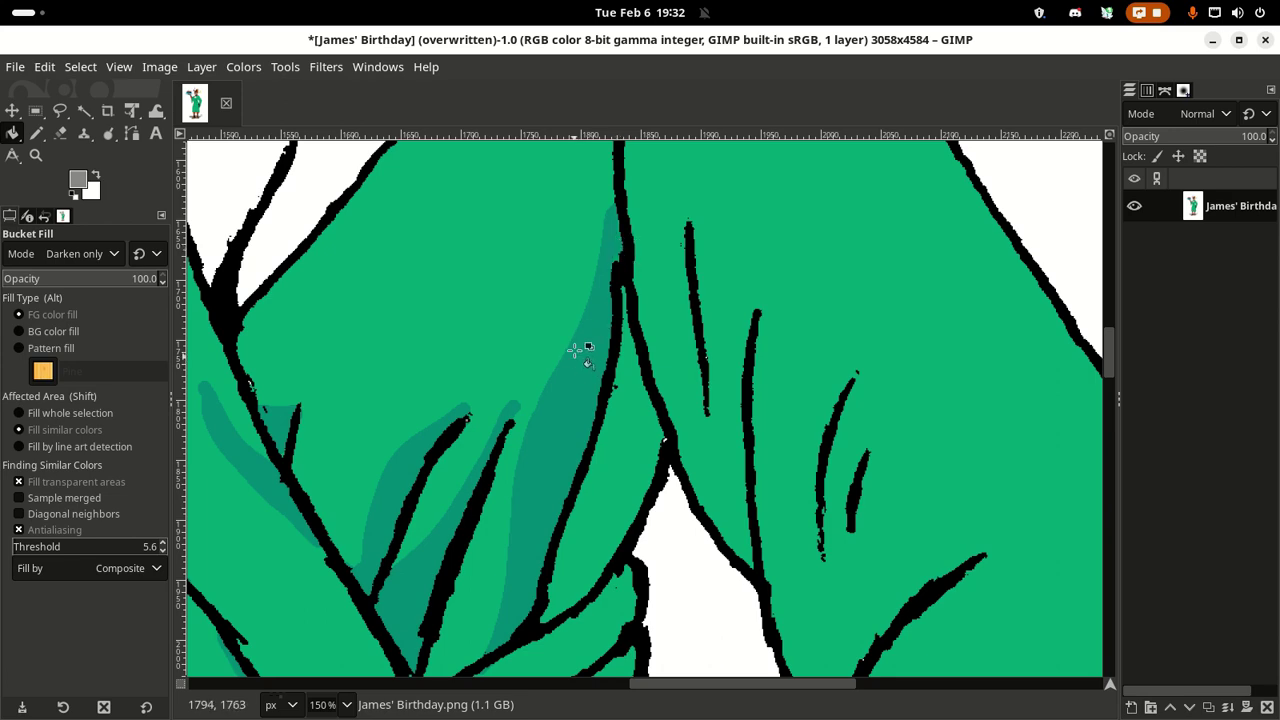
Step: Fill the outlined shadows along the torso's left edge and beside the upper parts of the two left folds
scroll(580, 240, "down", 4)
scroll(741, 183, "left", 6)
scroll(637, 363, "left", 2)
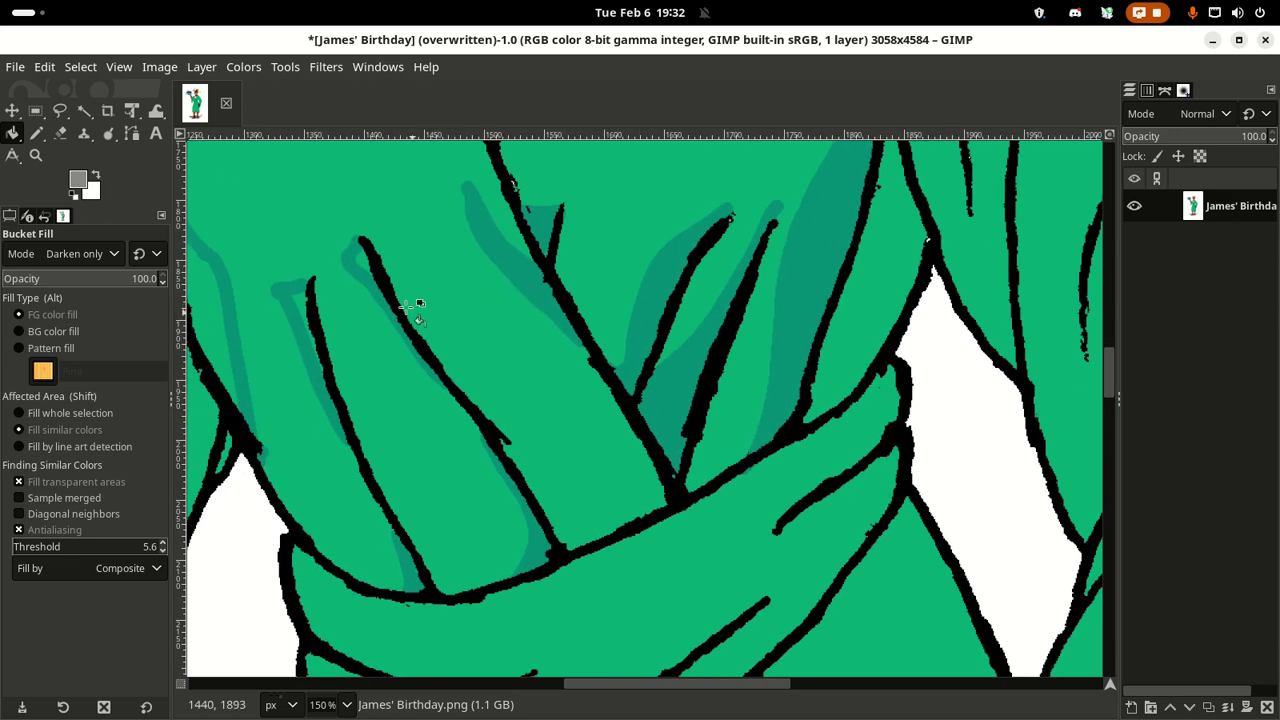
scroll(355, 303, "left", 2)
scroll(390, 280, "down", 1)
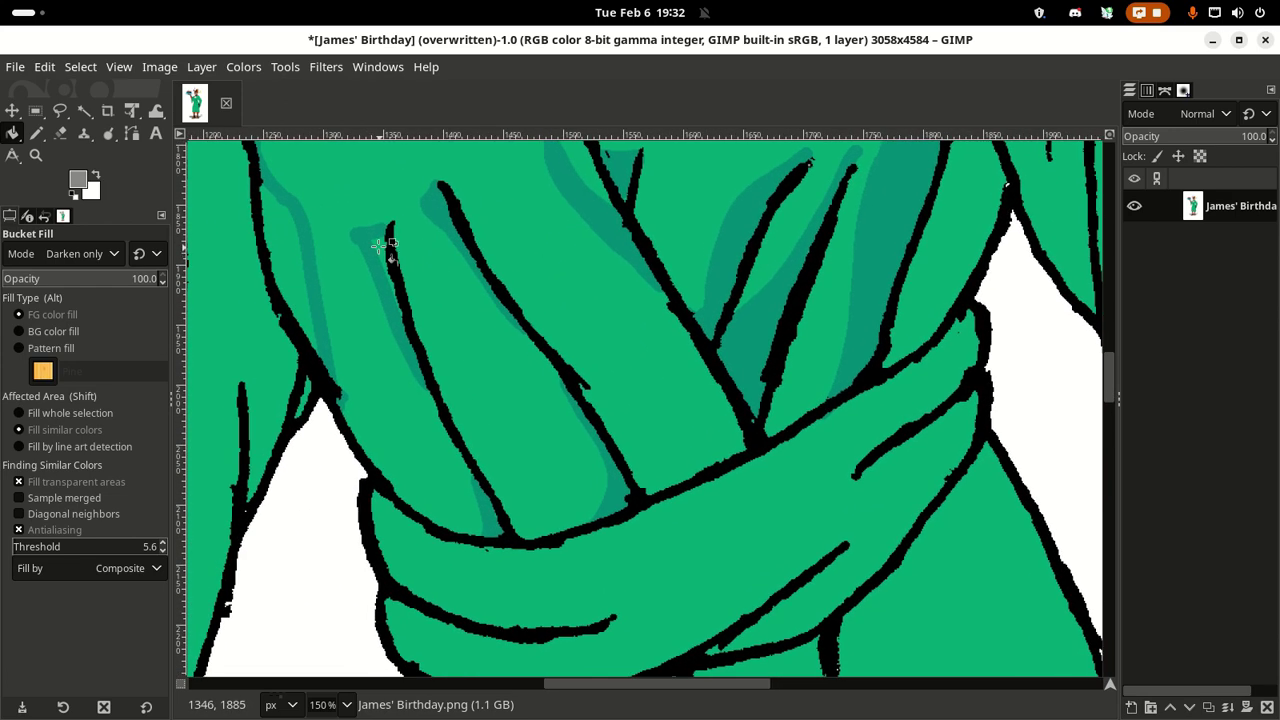
scroll(295, 240, "down", 4)
scroll(380, 337, "right", 4)
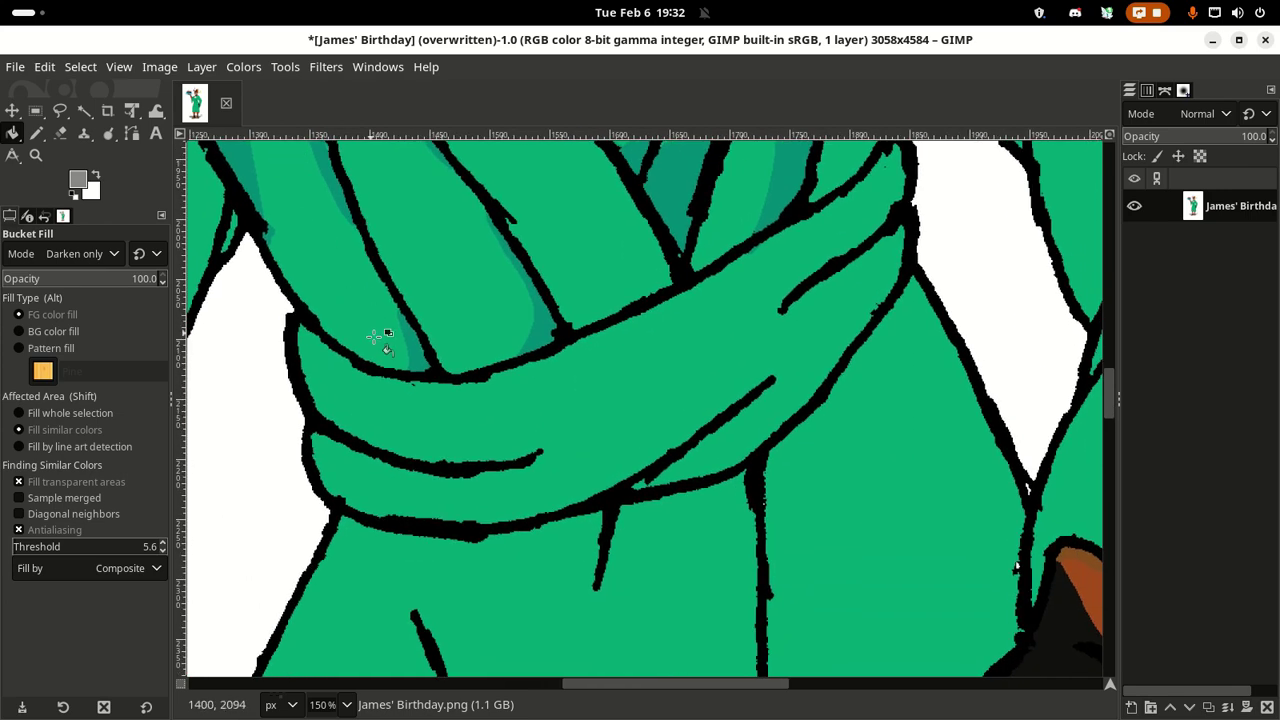
scroll(503, 434, "up", 6)
scroll(583, 286, "left", 2)
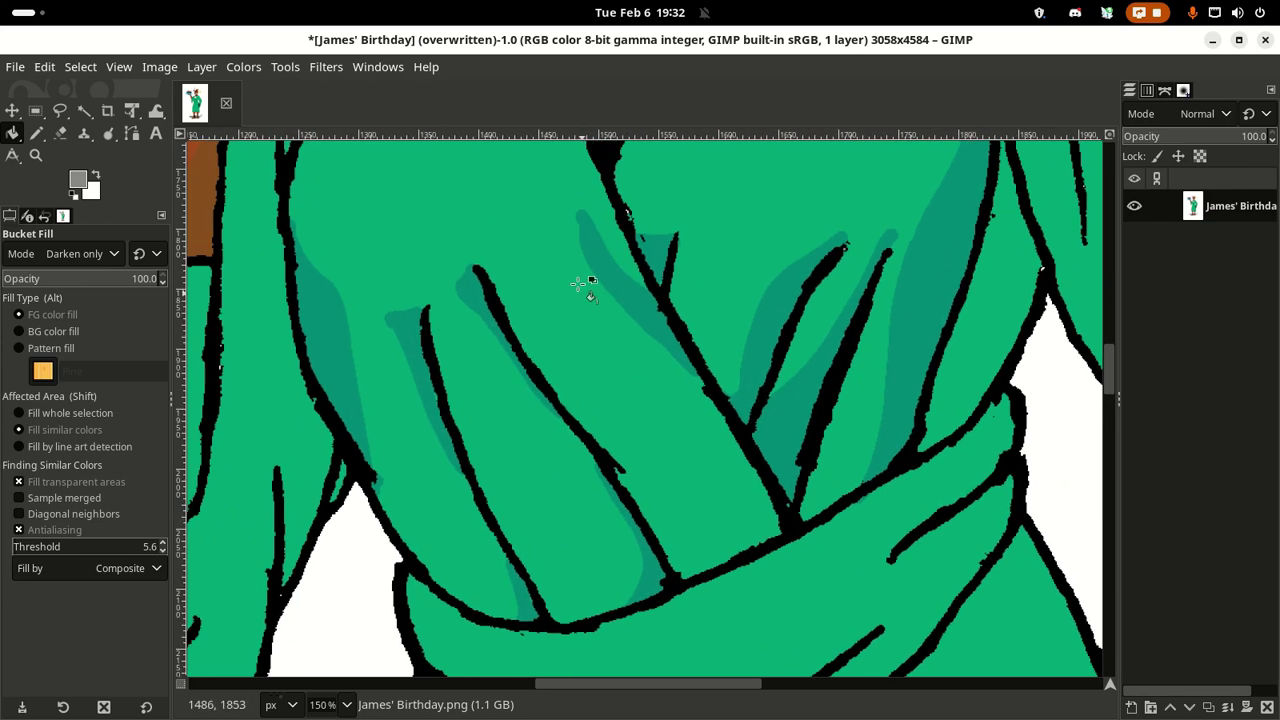
scroll(566, 517, "right", 3)
scroll(428, 356, "down", 1)
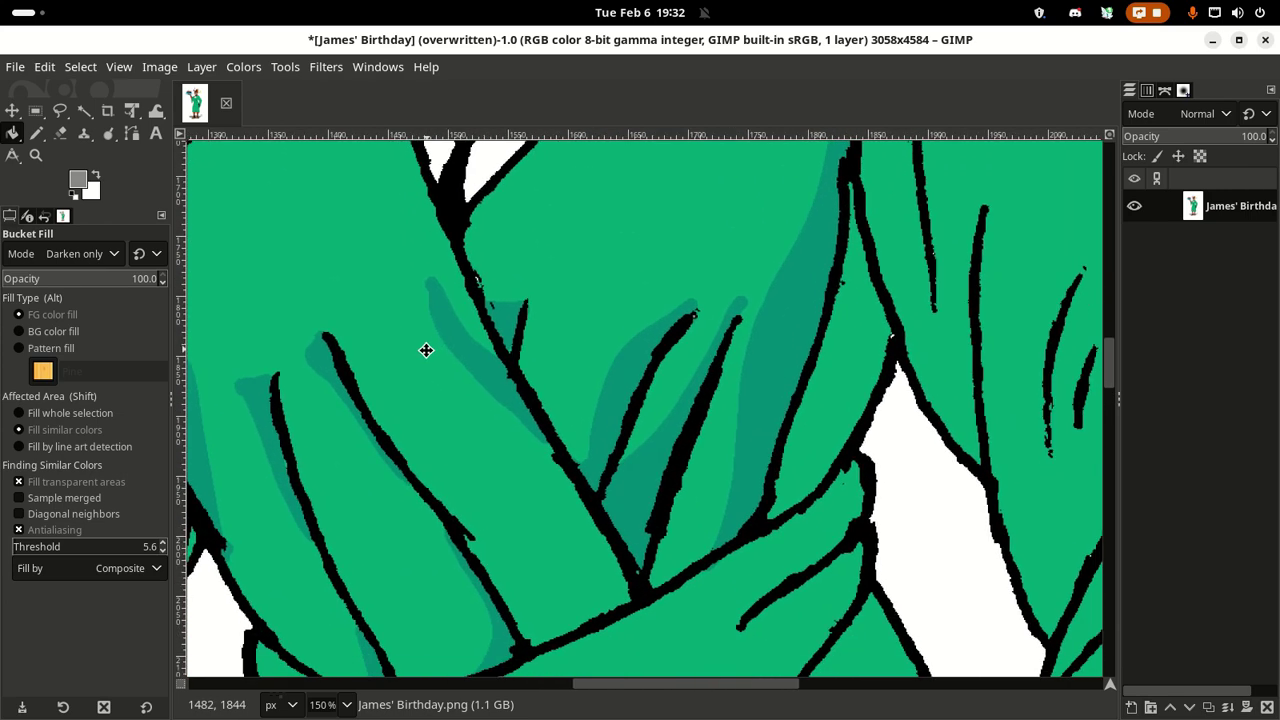
Step: Examine the new torso shadows against the whole robe in a zoomed-out view
scroll(426, 350, "down", 3)
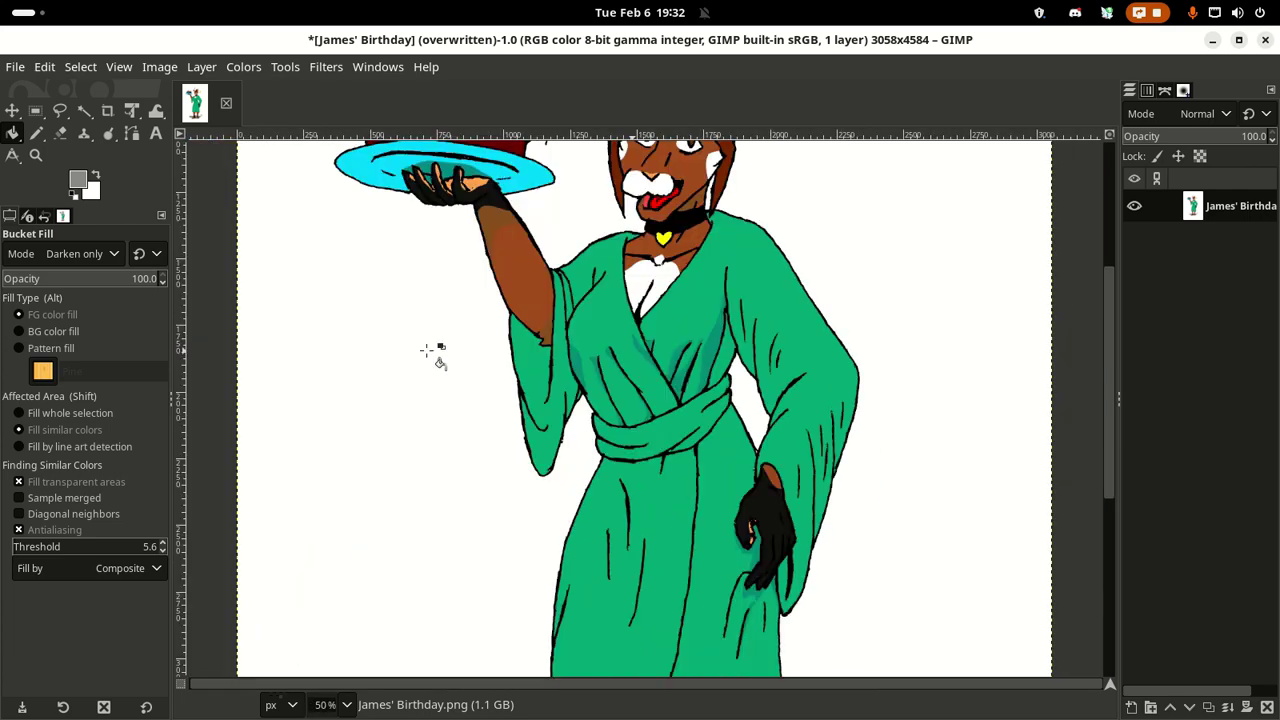
scroll(428, 352, "up", 3)
scroll(451, 357, "down", 5)
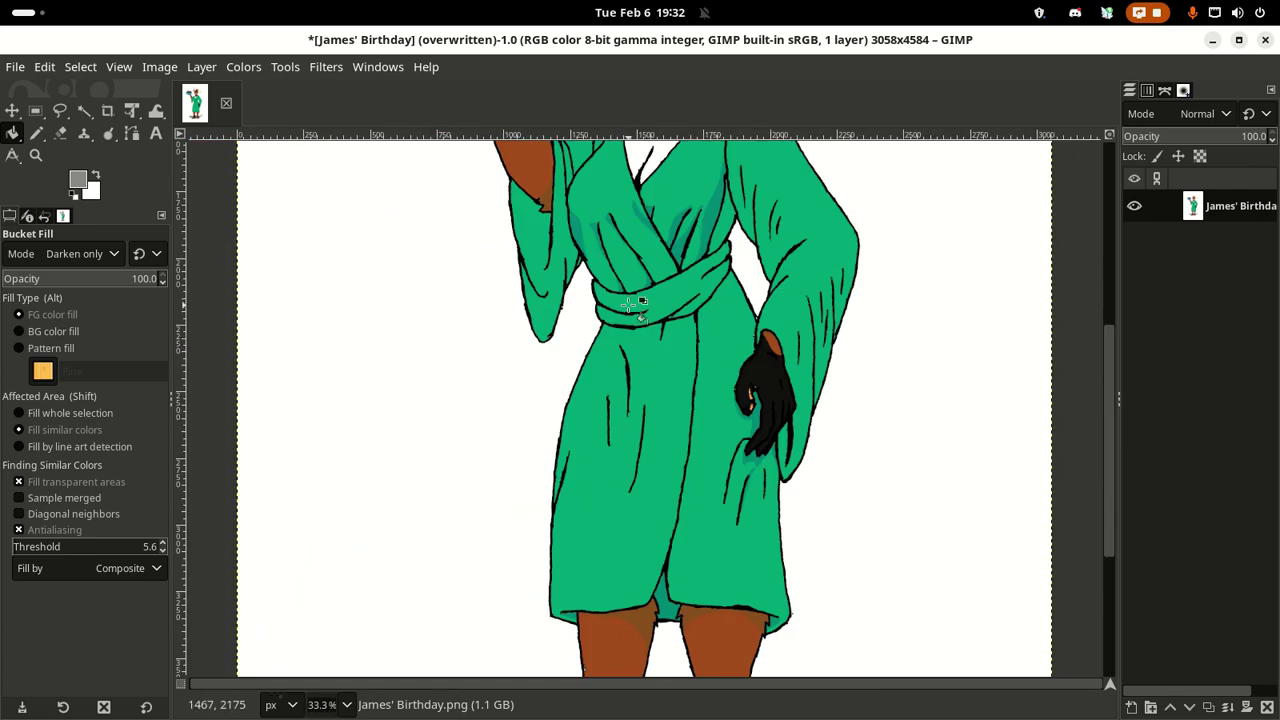
scroll(451, 357, "up", 2)
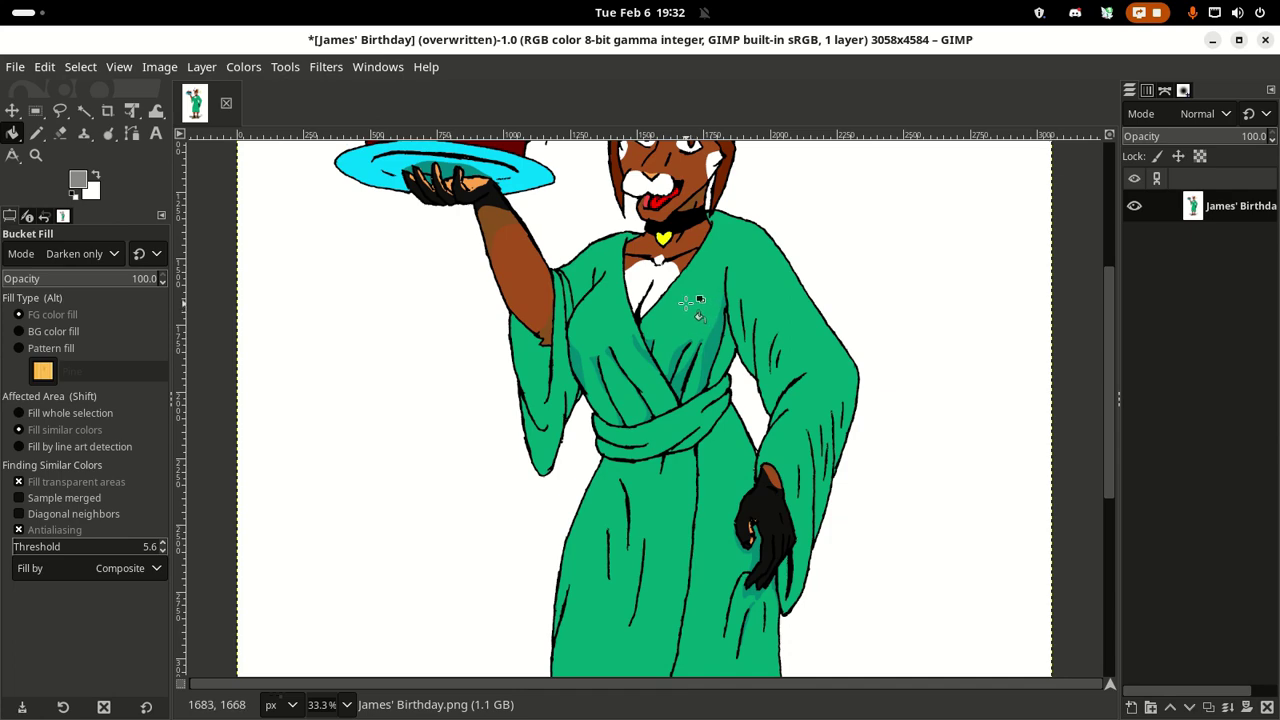
scroll(690, 303, "up", 2)
scroll(690, 303, "down", 7)
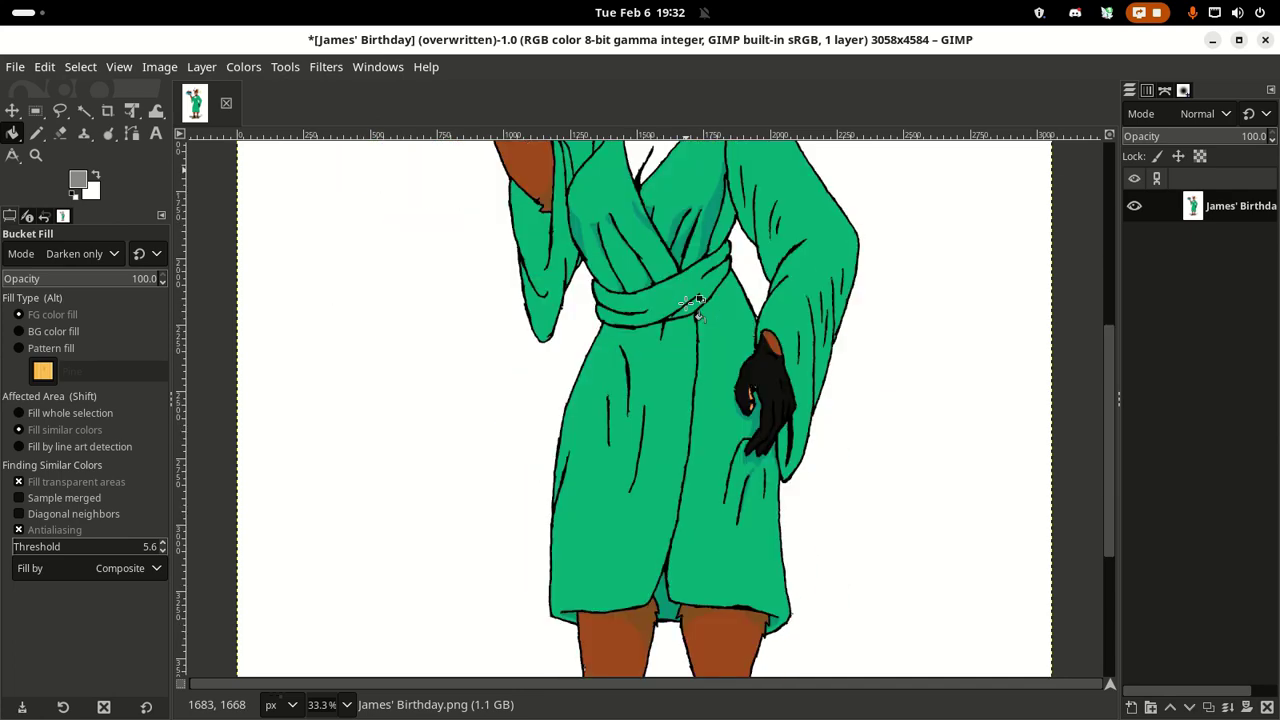
scroll(690, 303, "up", 2)
scroll(690, 303, "up", 2)
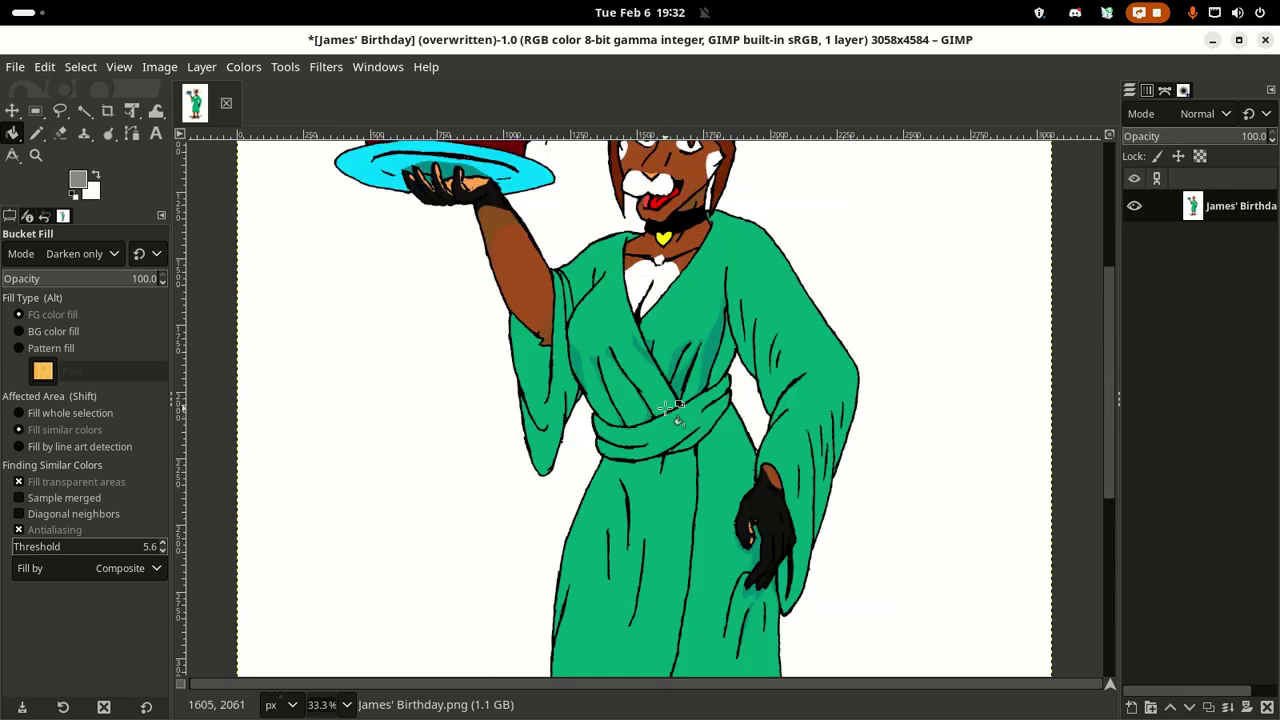
Step: Undo the shadows drawn along the torso's folds, overlap seam and side edge
key("ctrl")
key("ctrl+z")
key("ctrl+z")
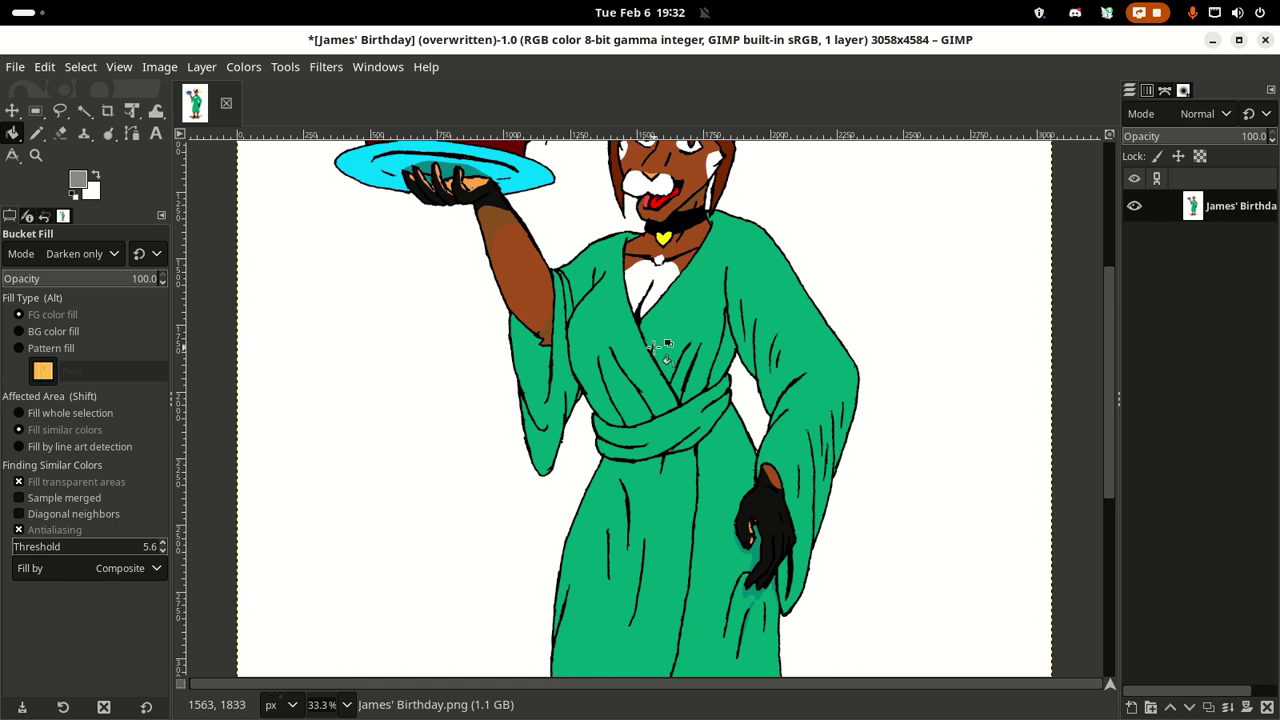
Step: Pencil a shadow outline in the raised arm's sleeve, from the opening's outer edge down to the end of the inner fold line
scroll(660, 345, "up", 3)
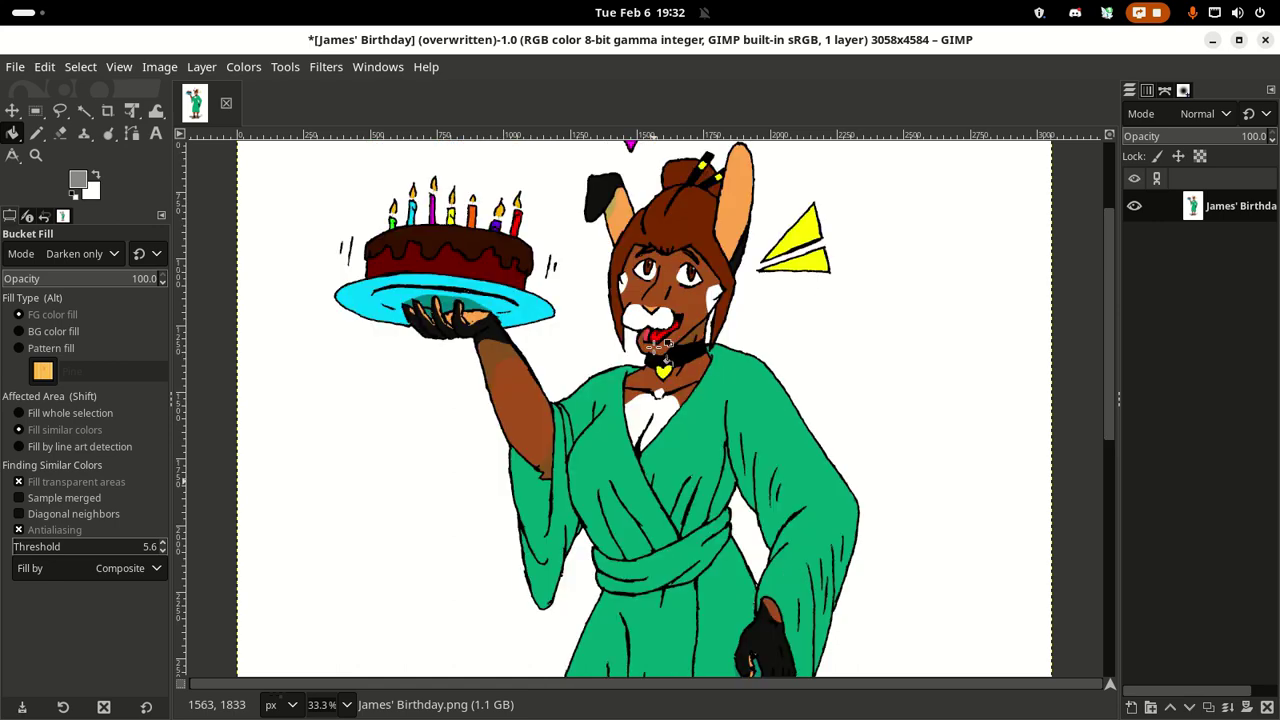
scroll(660, 345, "down", 3)
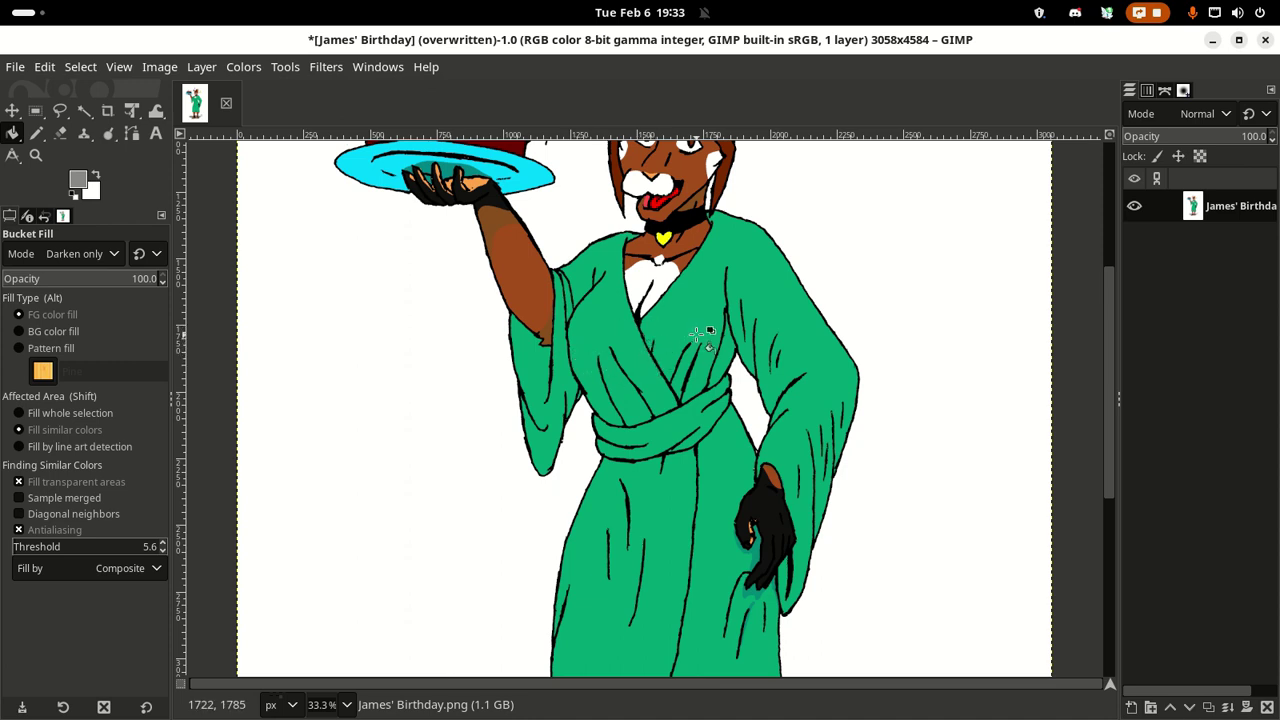
scroll(697, 334, "up", 3)
scroll(697, 334, "down", 3)
left_click(36, 133)
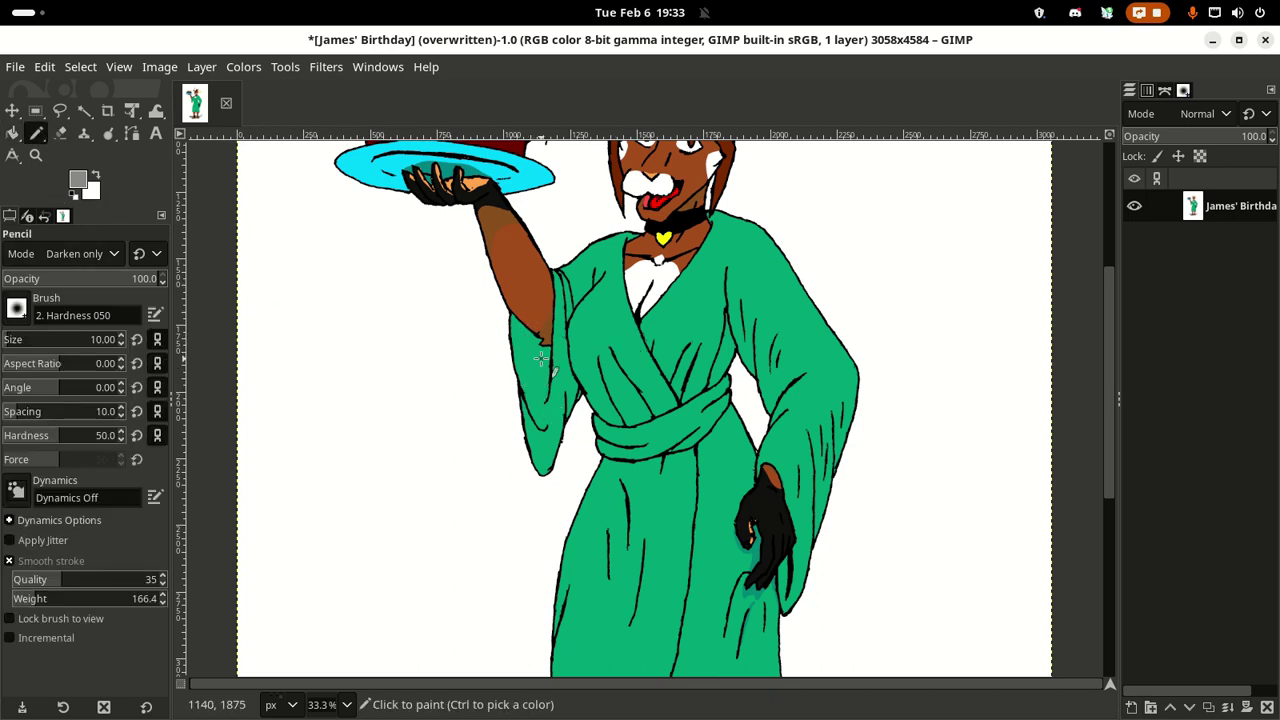
scroll(540, 358, "up", 3)
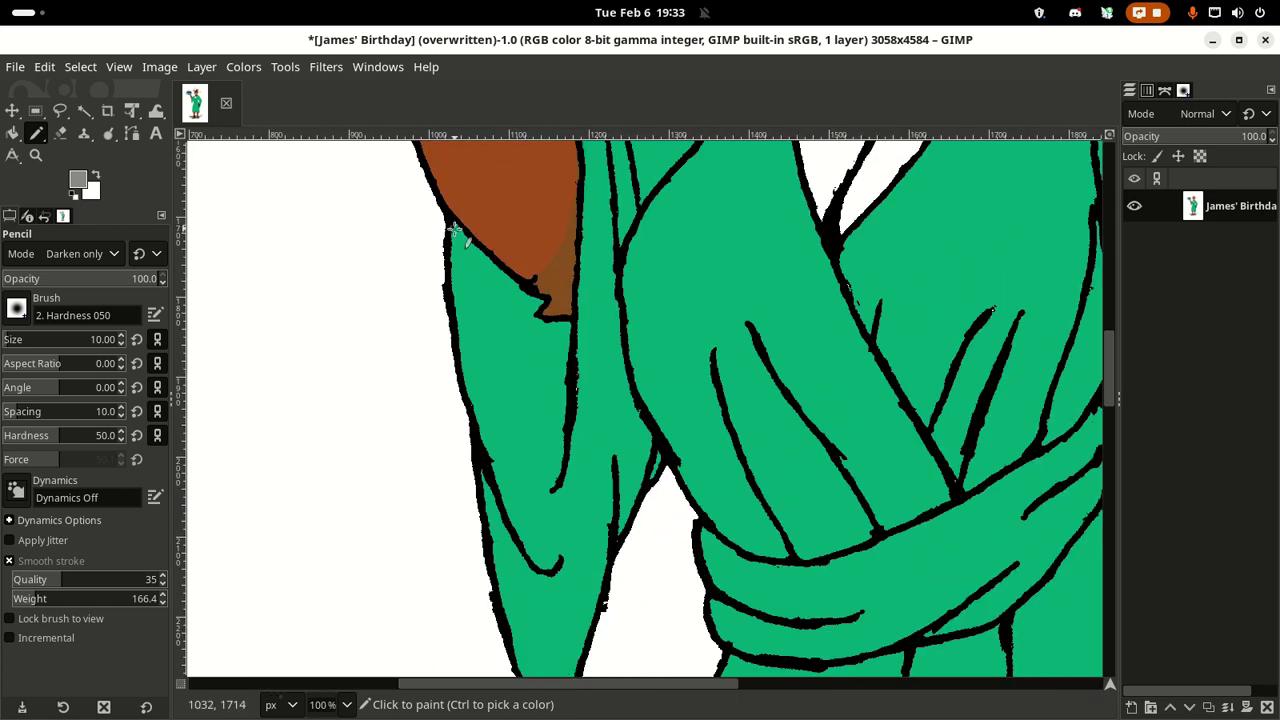
mouse_move(455, 254)
left_mouse_down()
mouse_move(505, 418)
mouse_move(559, 490)
left_mouse_up()
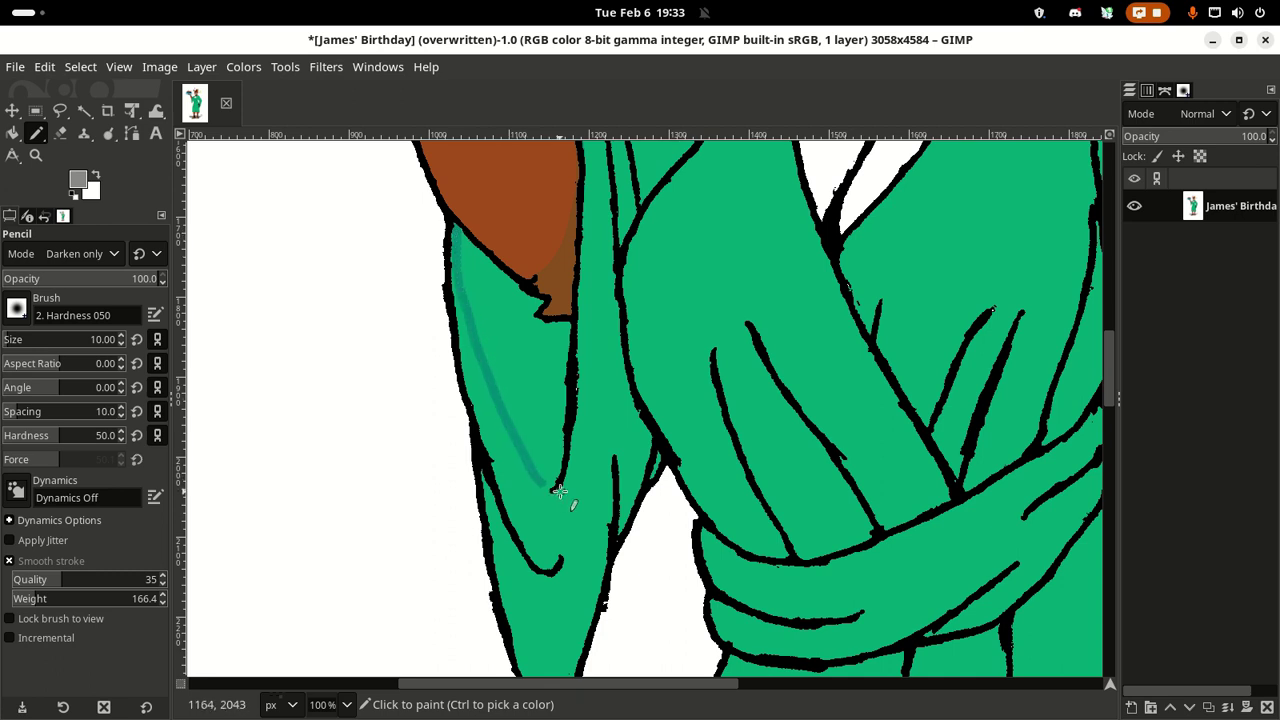
Step: Outline a narrow shadow beside the short fold where the raised arm's sleeve meets the torso
scroll(517, 403, "down", 3)
scroll(517, 403, "right", 5)
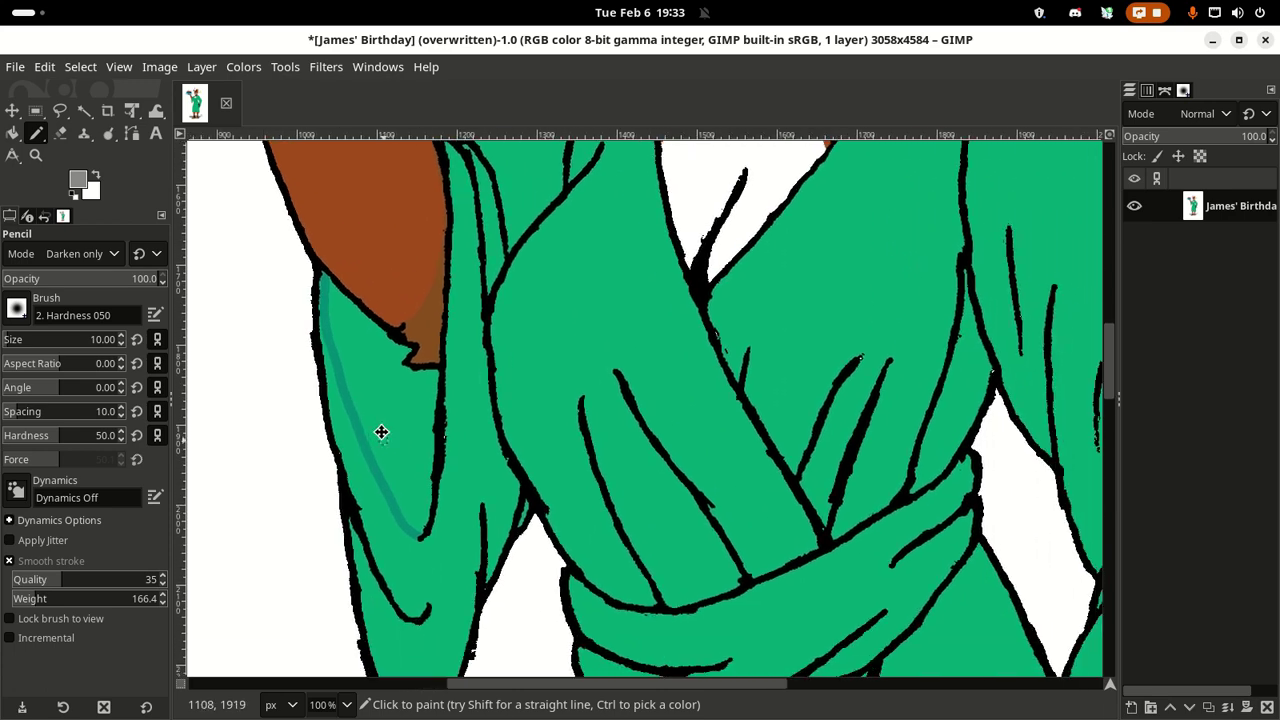
scroll(385, 450, "down", 1)
scroll(380, 434, "up", 3)
scroll(400, 500, "left", 2)
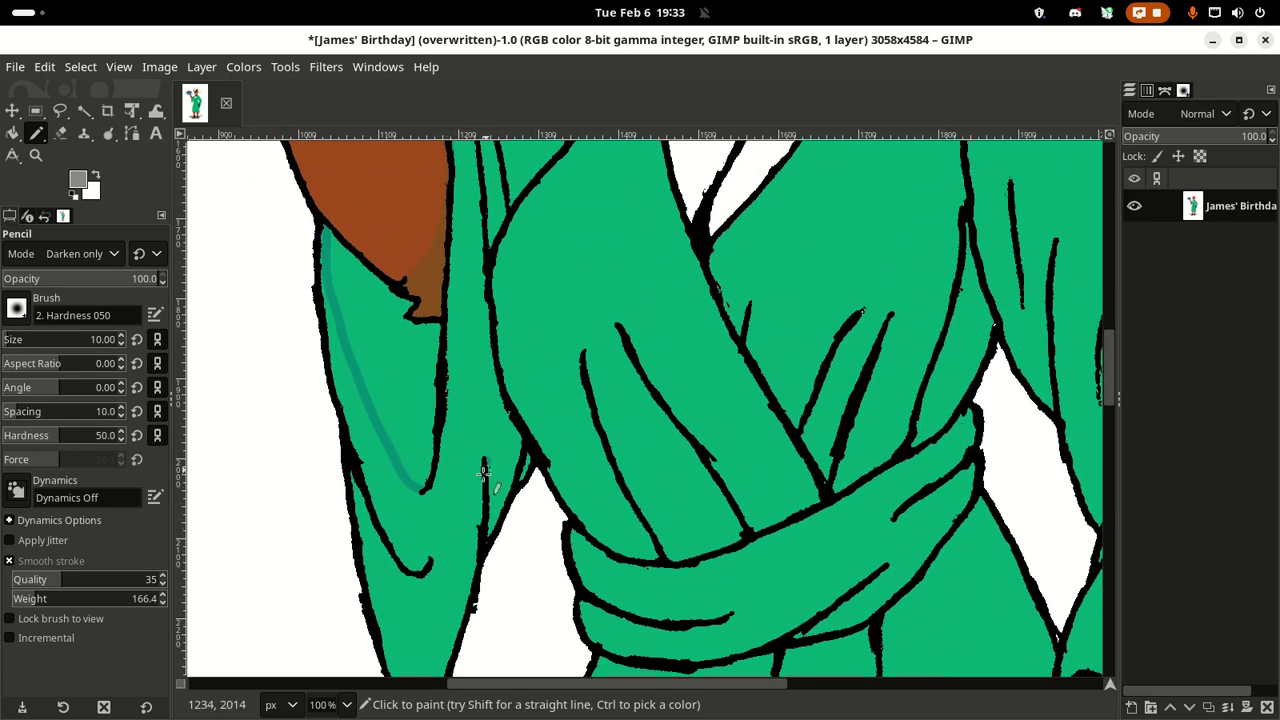
left_click_drag(492, 491, 487, 528)
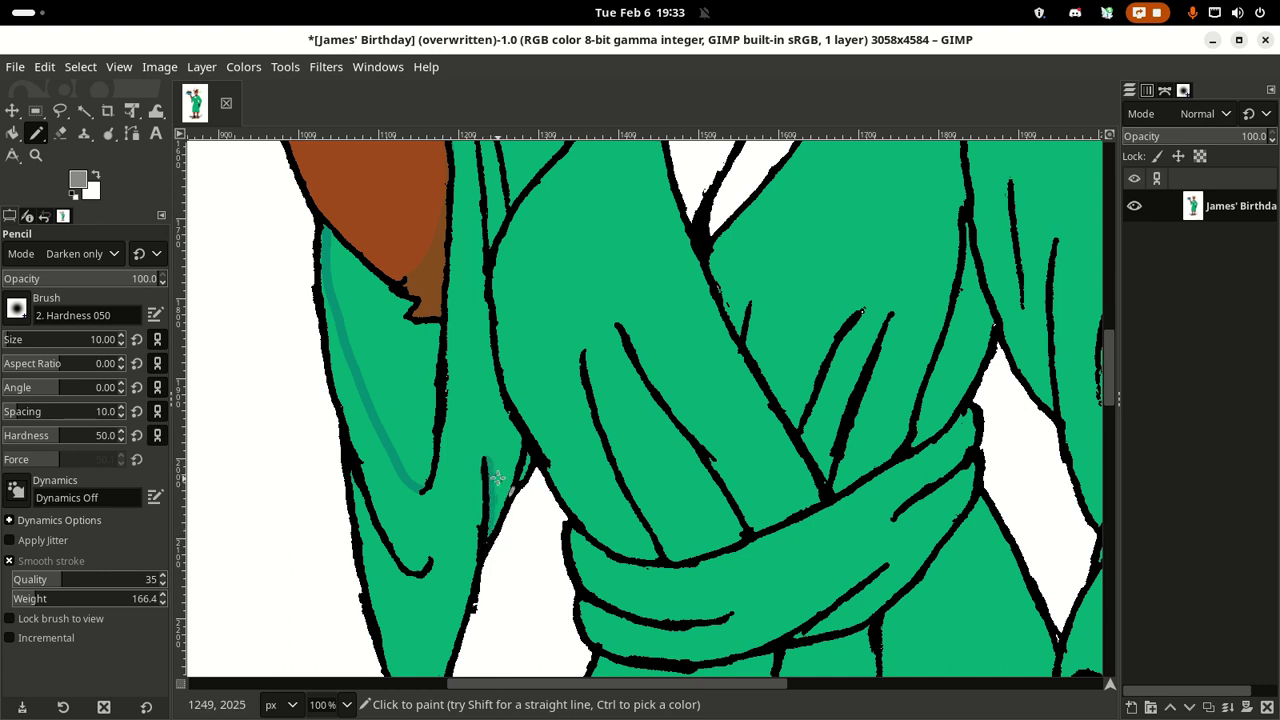
left_click_drag(497, 478, 512, 401)
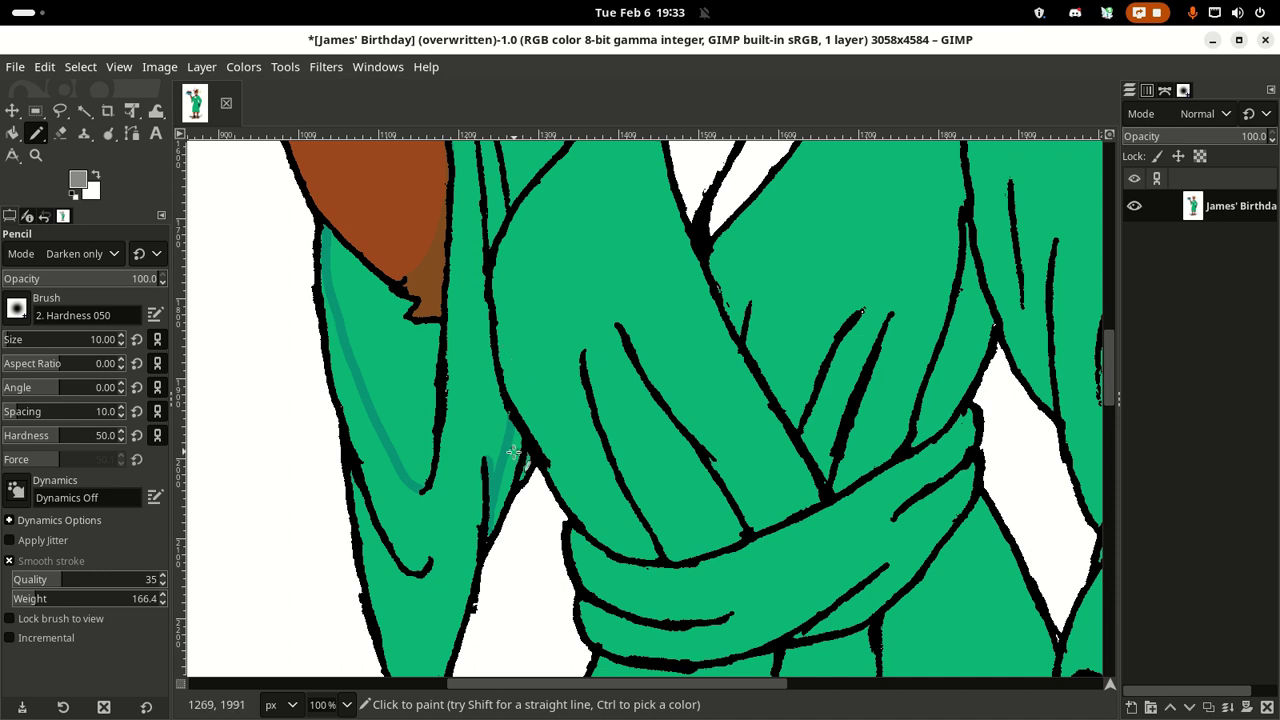
Step: Bucket-fill the outlined shadows beside the torso and inside the raised arm's sleeve
key("shift+b")
left_click(519, 452)
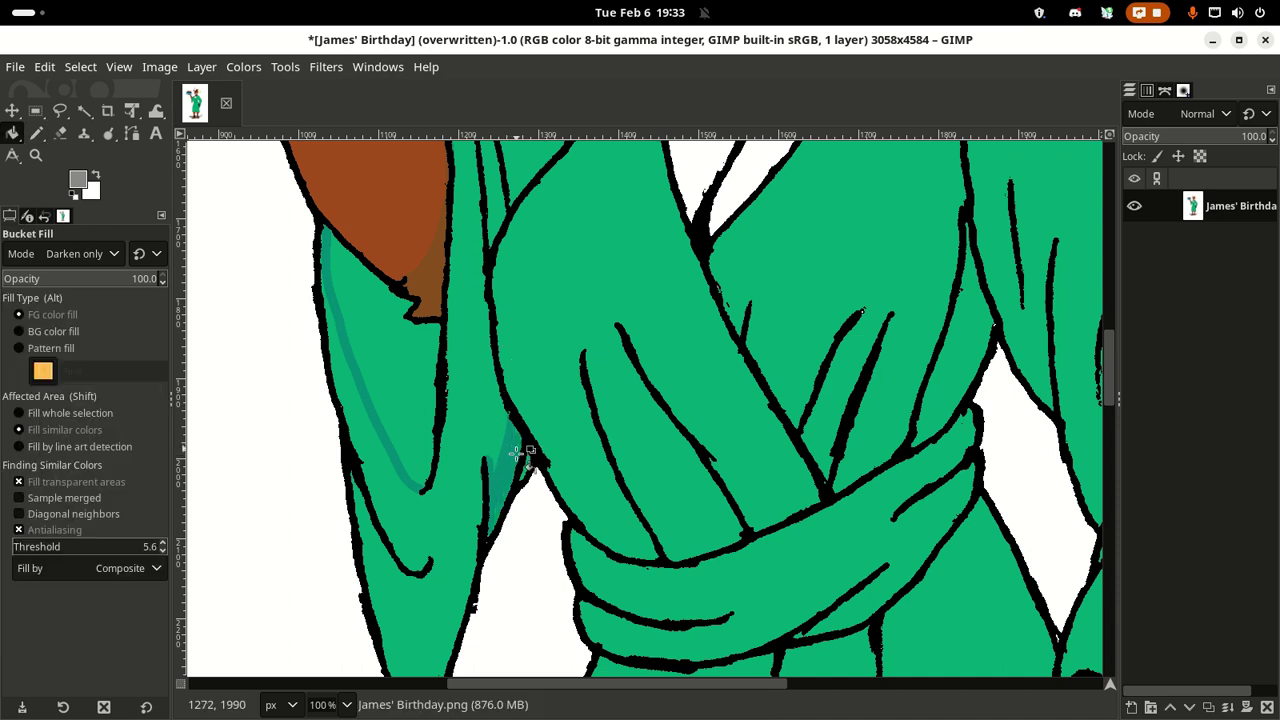
left_click(394, 382)
scroll(366, 337, "up", 4)
scroll(366, 337, "right", 3)
scroll(343, 320, "up", 6)
scroll(557, 286, "left", 3)
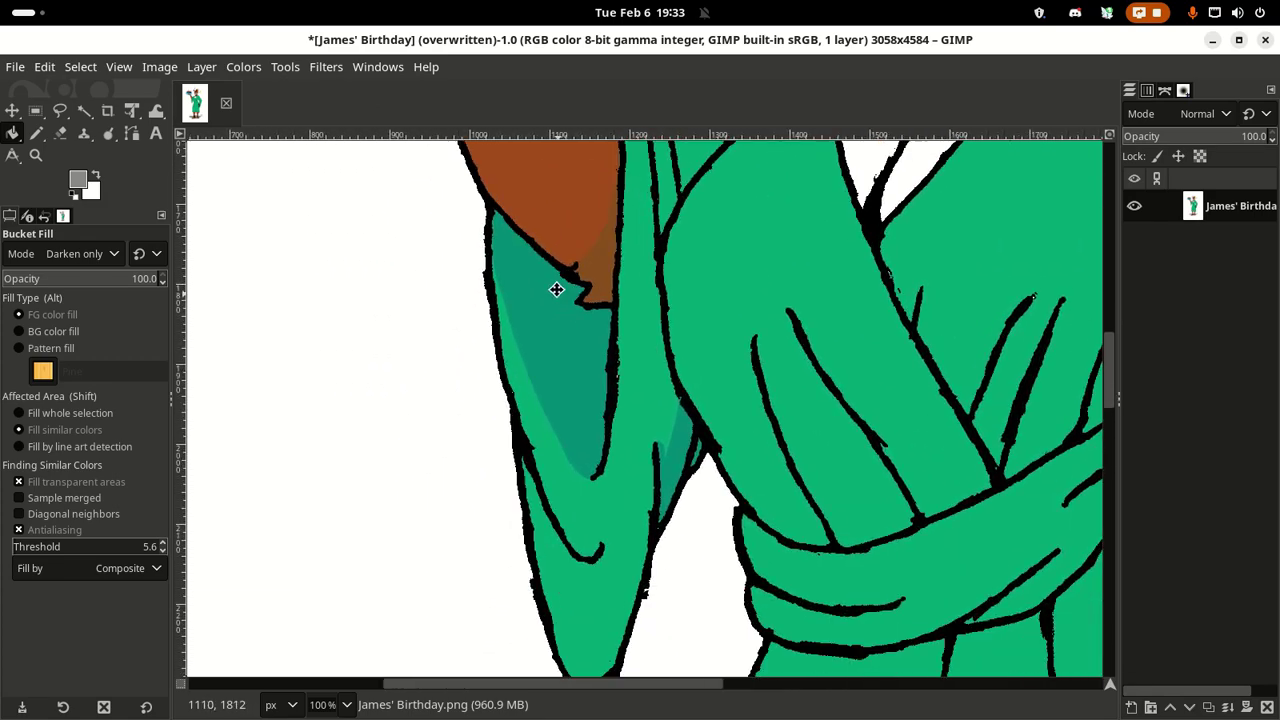
Step: Outline and fill a shadow inside the hanging sleeve, between its inner edge and the fold below the lowered hand
scroll(470, 437, "down", 8)
scroll(470, 437, "right", 8)
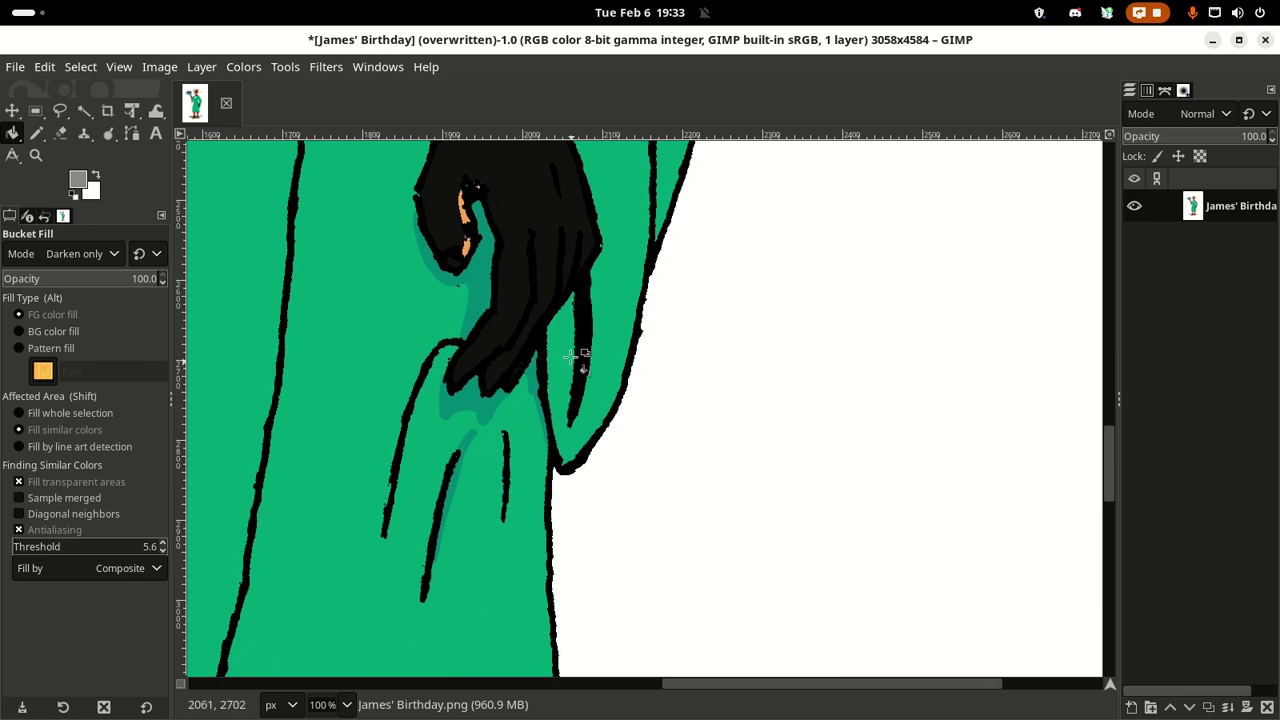
key("n")
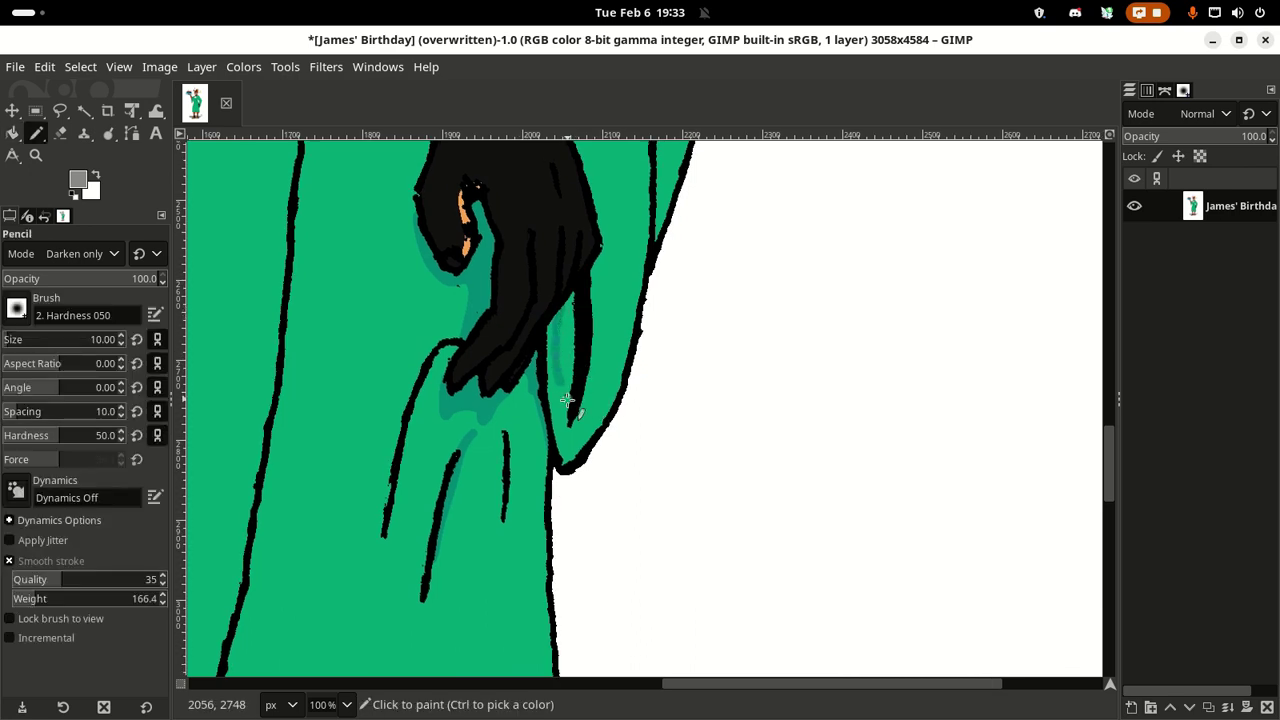
left_click_drag(567, 400, 569, 430)
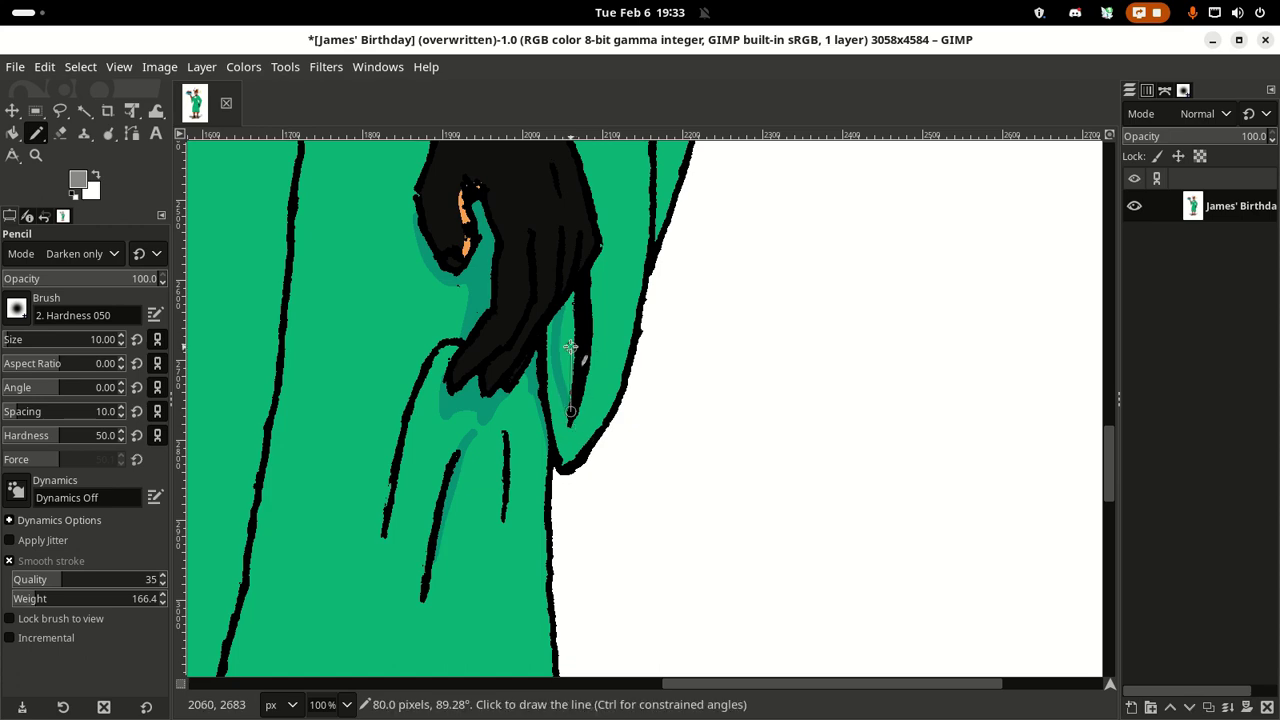
key("shift+b")
scroll(511, 283, "up", 5)
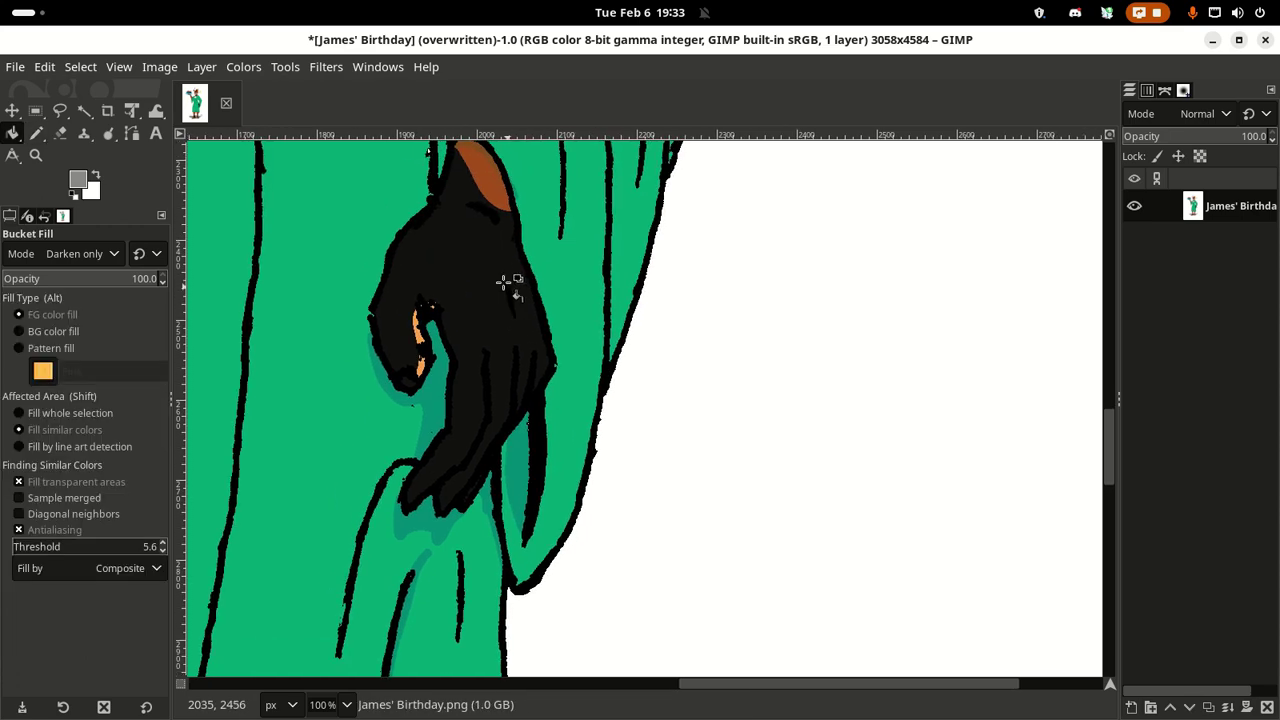
Step: Outline and fill a shadow on the torso's edge below the lowered arm's armpit, down towards the sash
left_click_drag(452, 326, 628, 454)
scroll(629, 303, "left", 3)
scroll(629, 303, "up", 2)
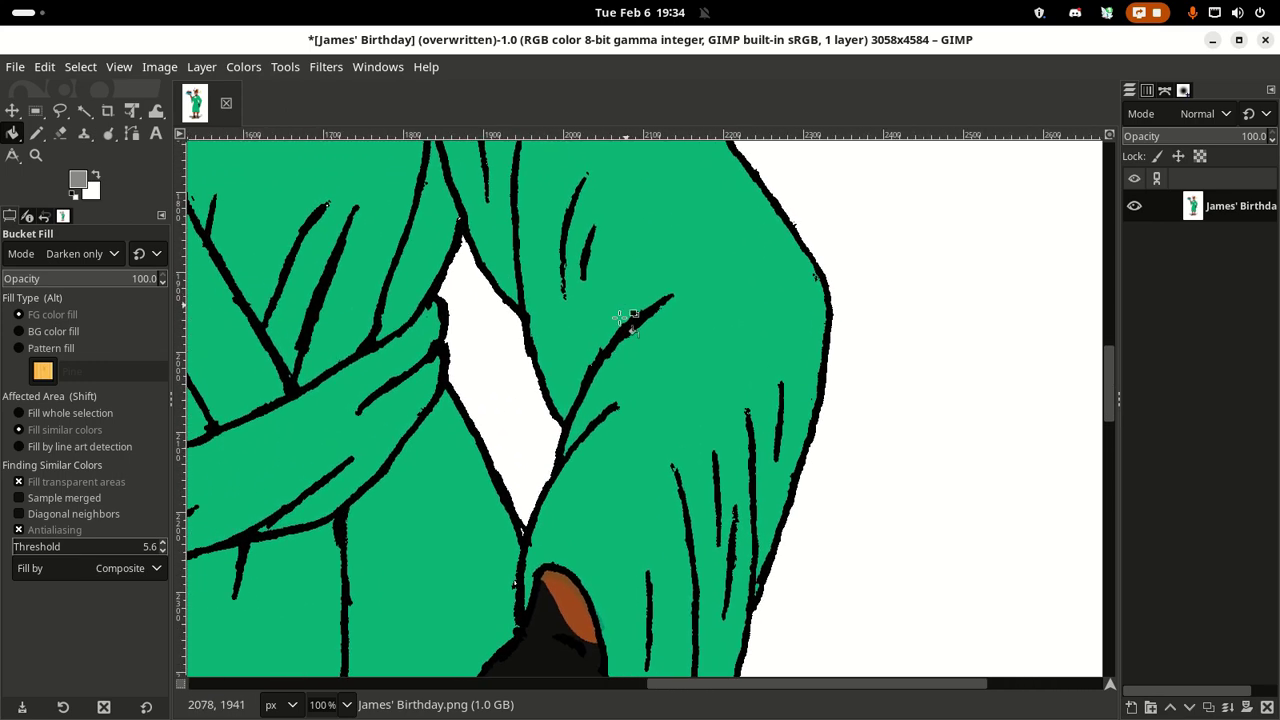
scroll(569, 323, "left", 1)
scroll(590, 347, "left", 2)
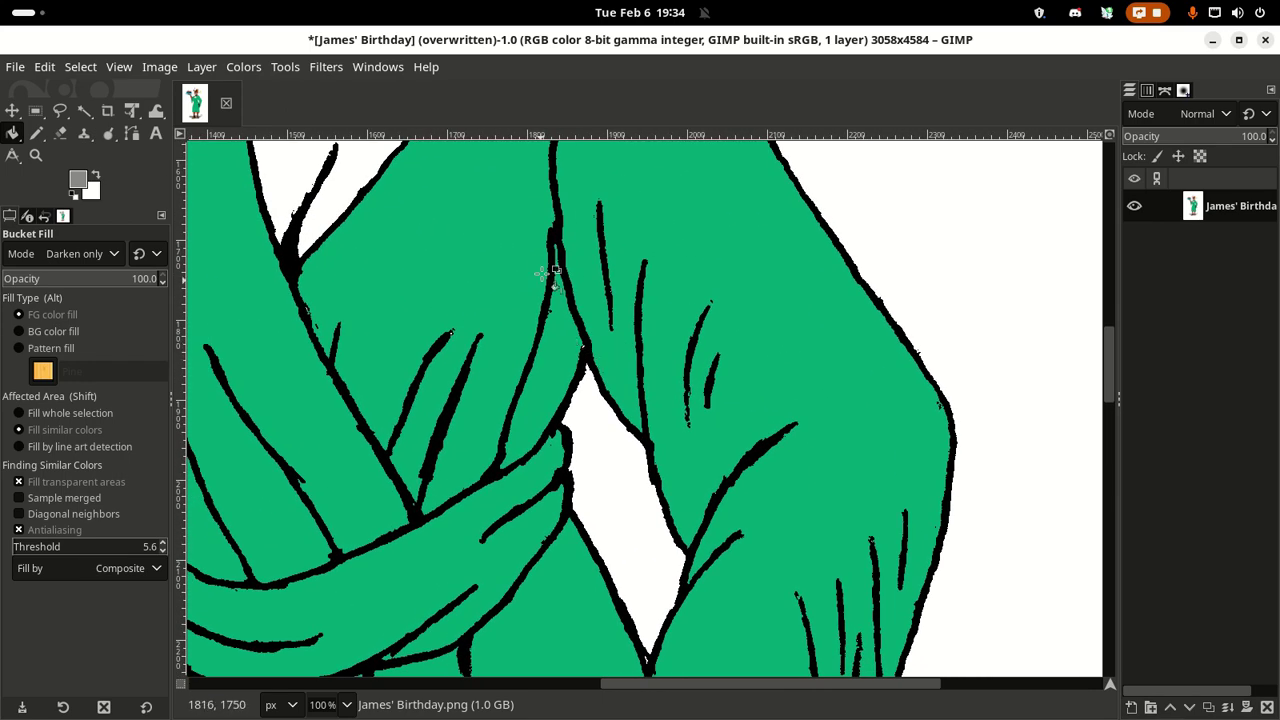
scroll(560, 310, "up", 2)
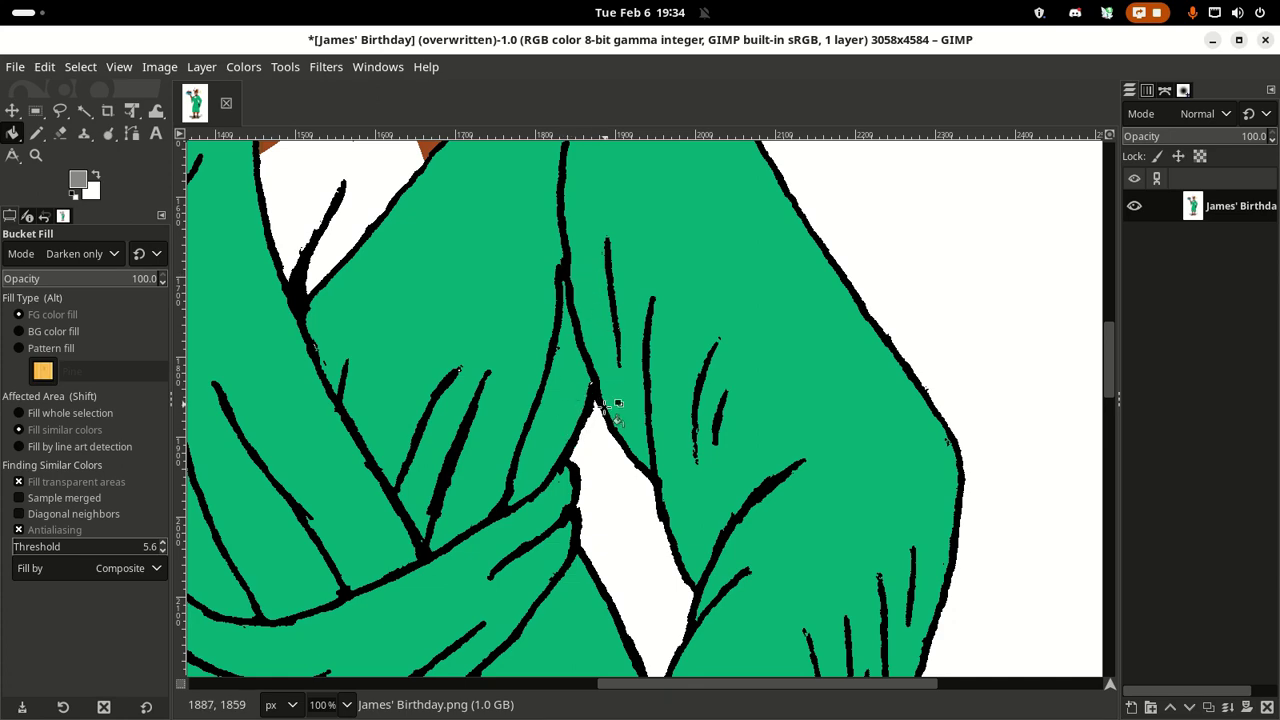
scroll(610, 280, "down", 7)
scroll(610, 280, "left", 2)
scroll(615, 237, "up", 4)
scroll(640, 300, "left", 1)
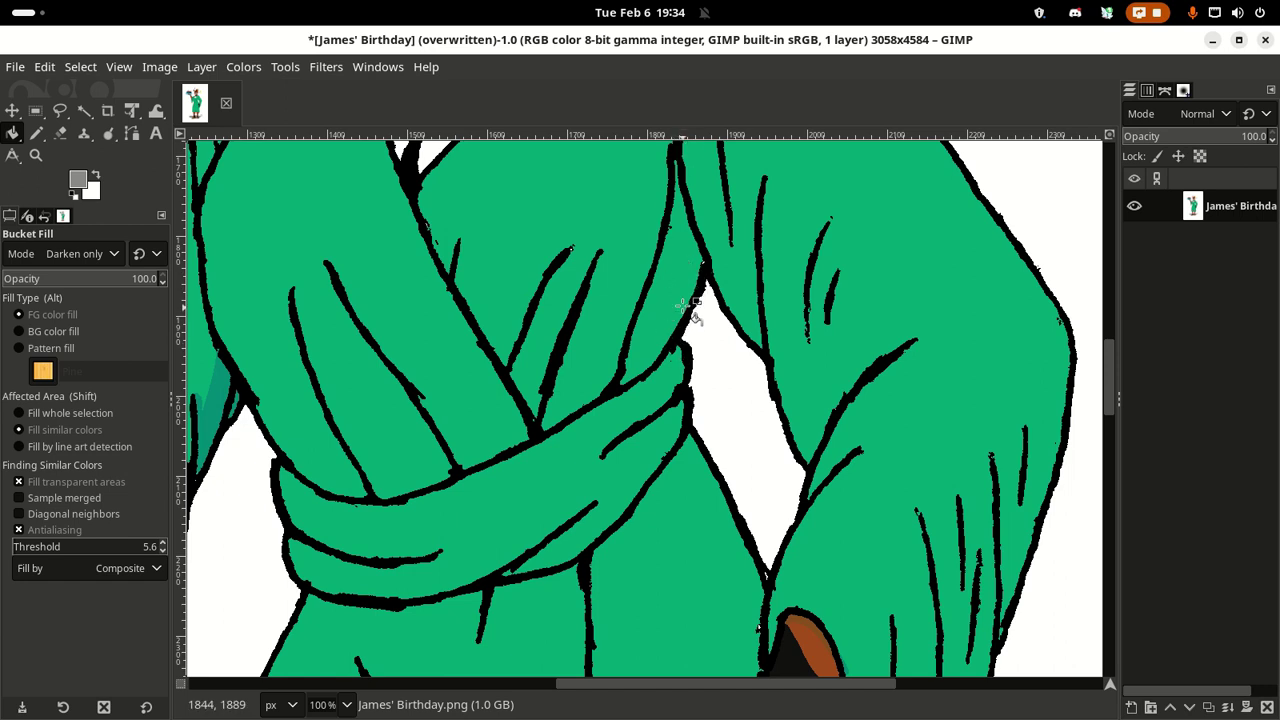
key("n")
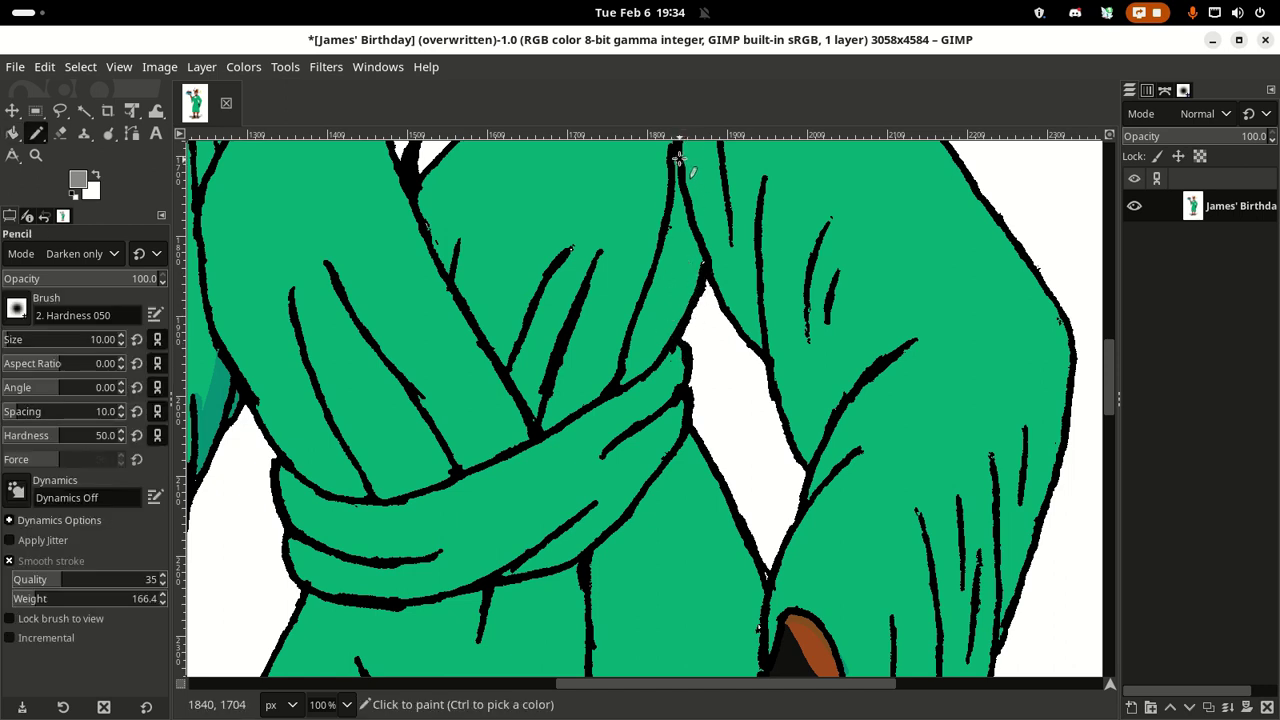
mouse_move(678, 197)
left_mouse_down()
mouse_move(687, 283)
mouse_move(652, 380)
left_mouse_up()
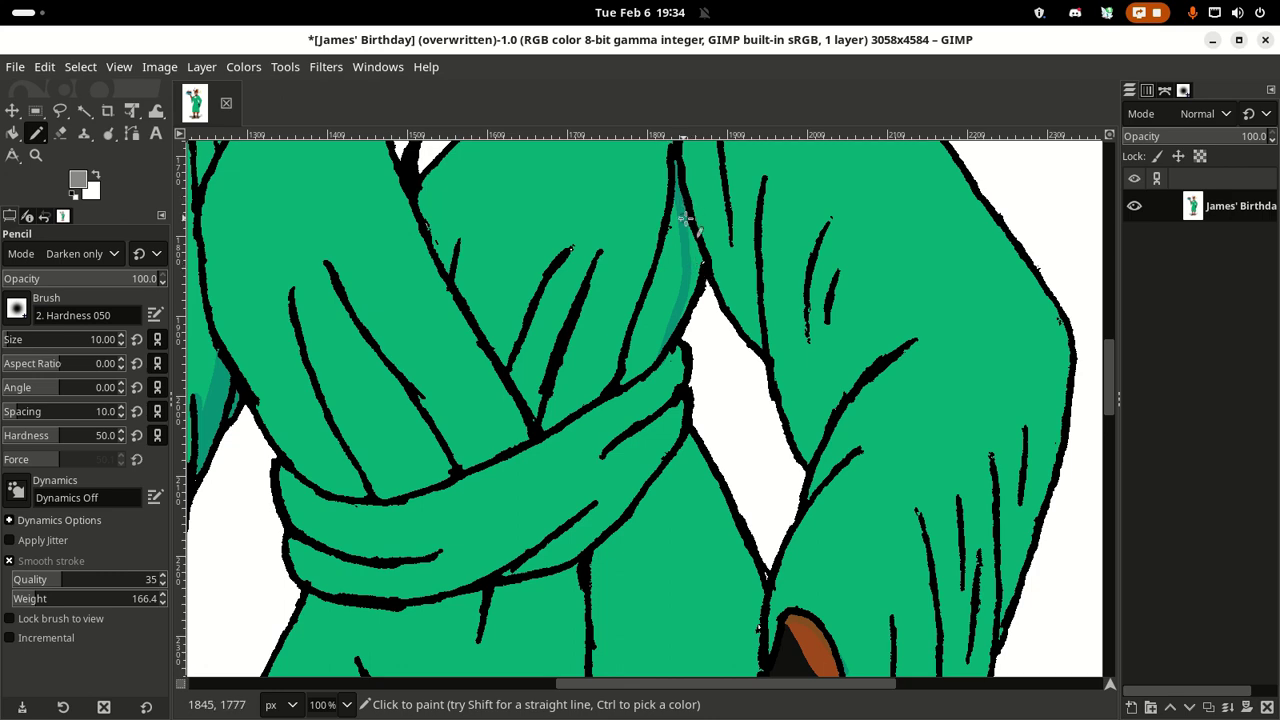
key("shift+b")
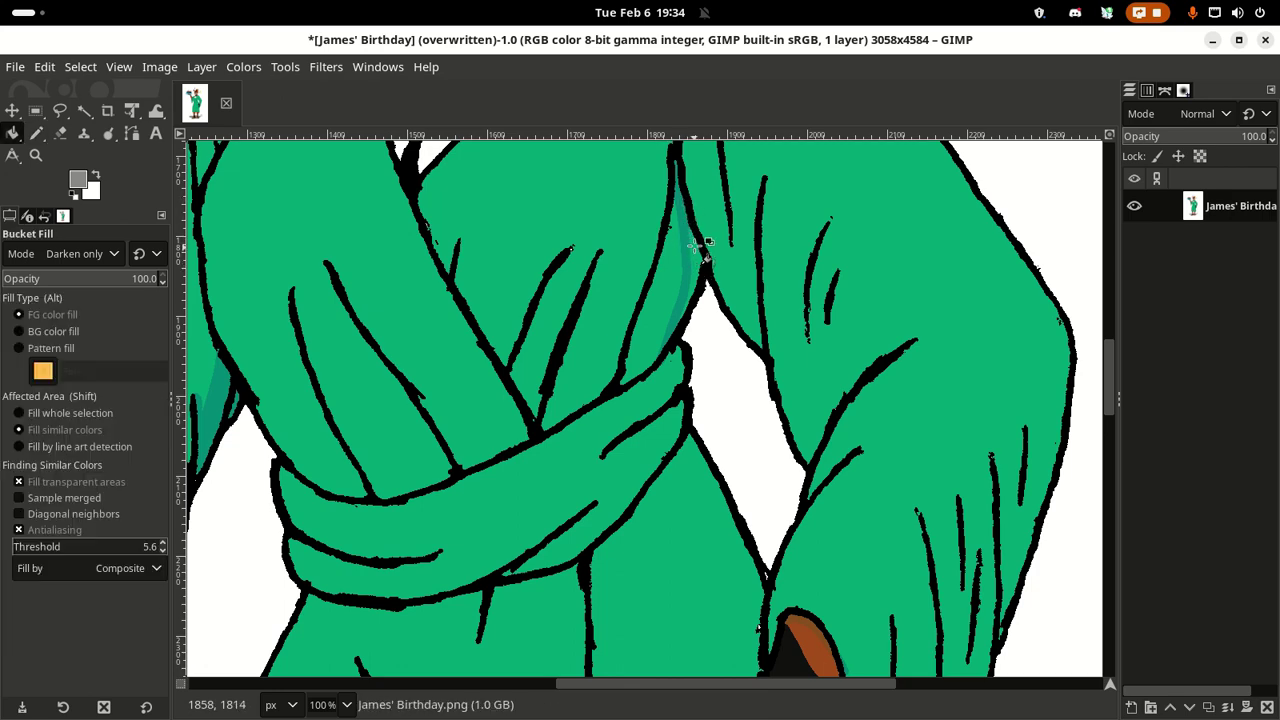
left_click(691, 257)
Step: Draw pencil shadow lines above the sash's lower-left fold and its upper-right fold
mouse_move(691, 257)
left_mouse_down()
mouse_move(634, 263)
mouse_move(651, 406)
mouse_move(850, 405)
left_mouse_up()
left_click_drag(603, 371, 720, 340)
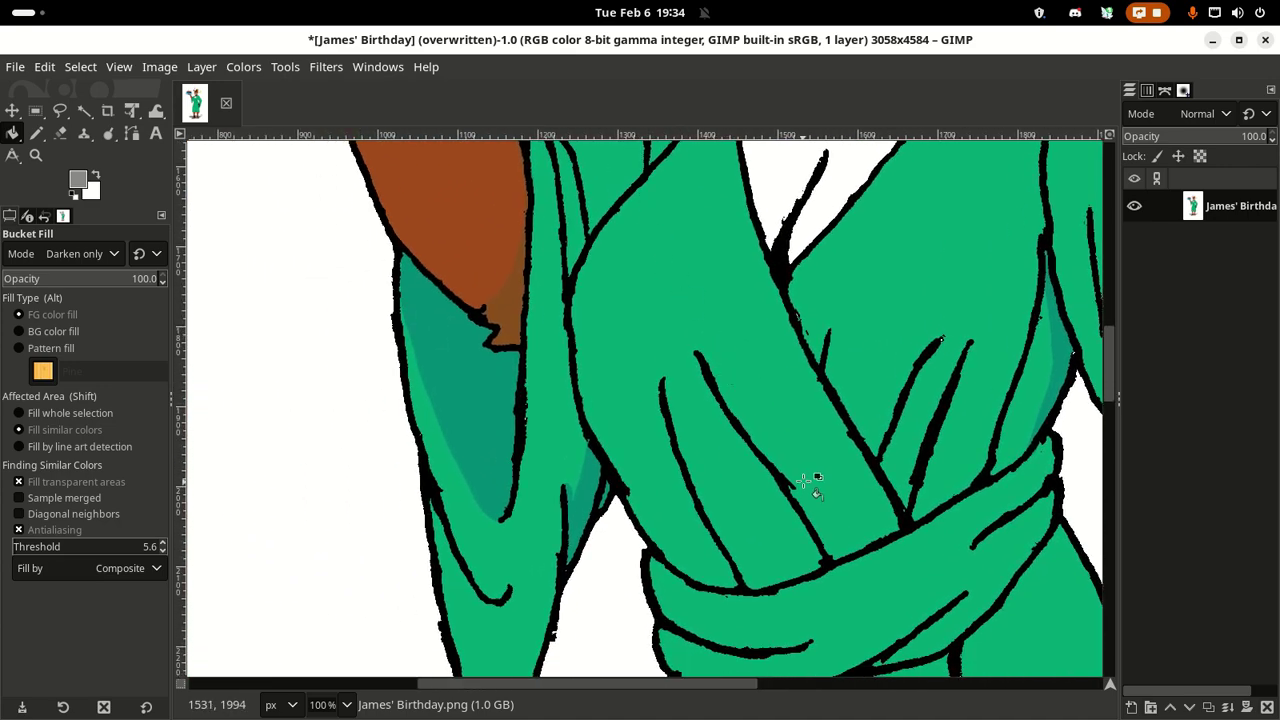
scroll(820, 489, "up", 3)
scroll(594, 417, "up", 2)
mouse_move(820, 489)
left_mouse_down()
mouse_move(594, 417)
mouse_move(609, 460)
mouse_move(563, 277)
left_mouse_up()
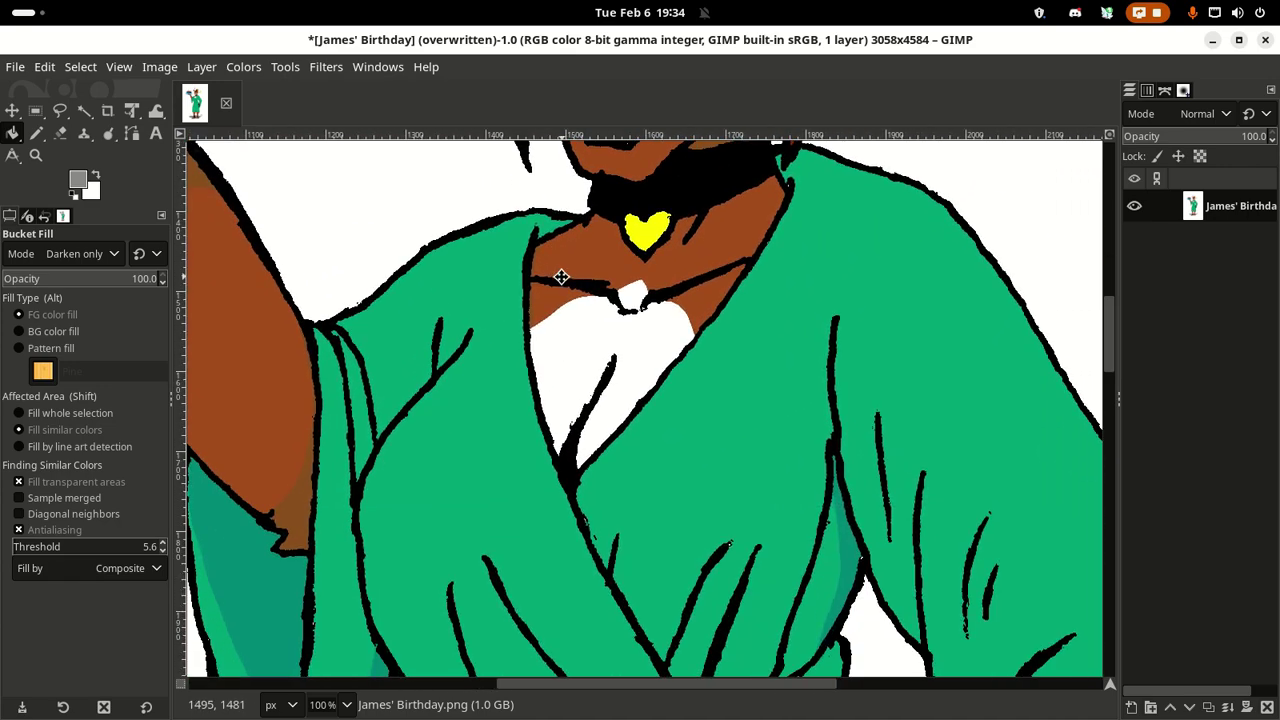
scroll(757, 356, "down", 3)
scroll(757, 356, "down", 5)
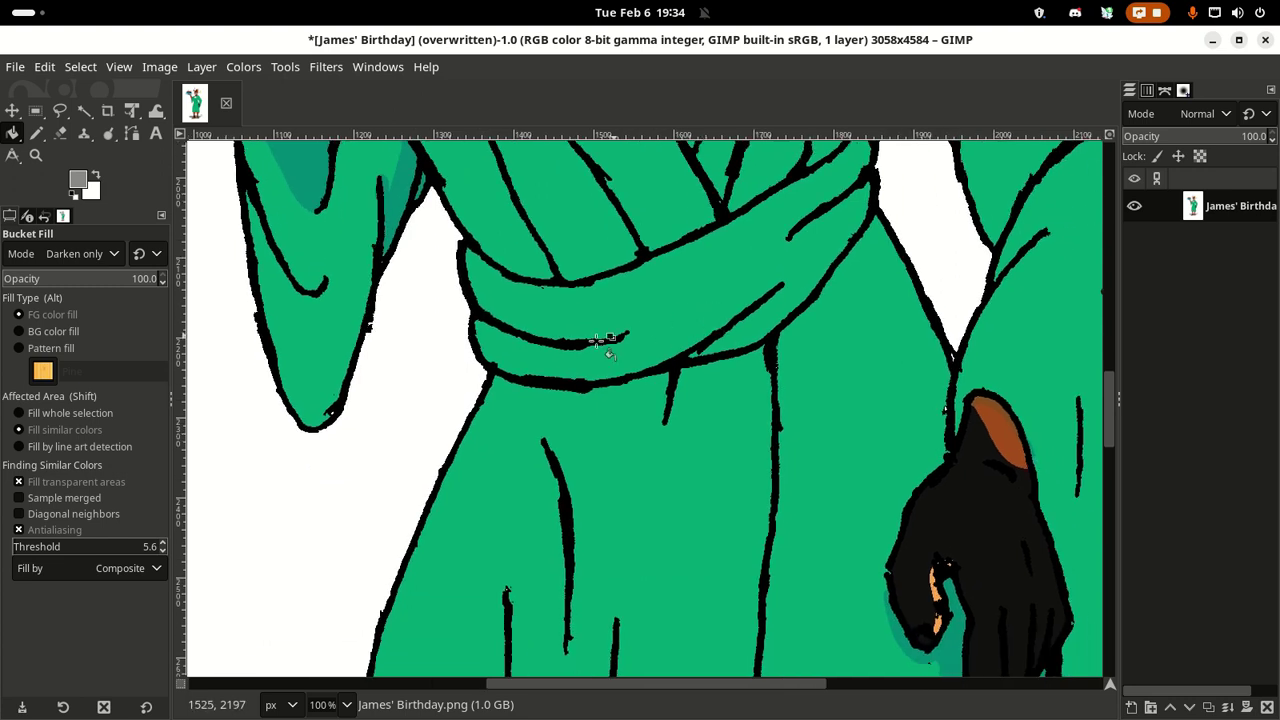
key("n")
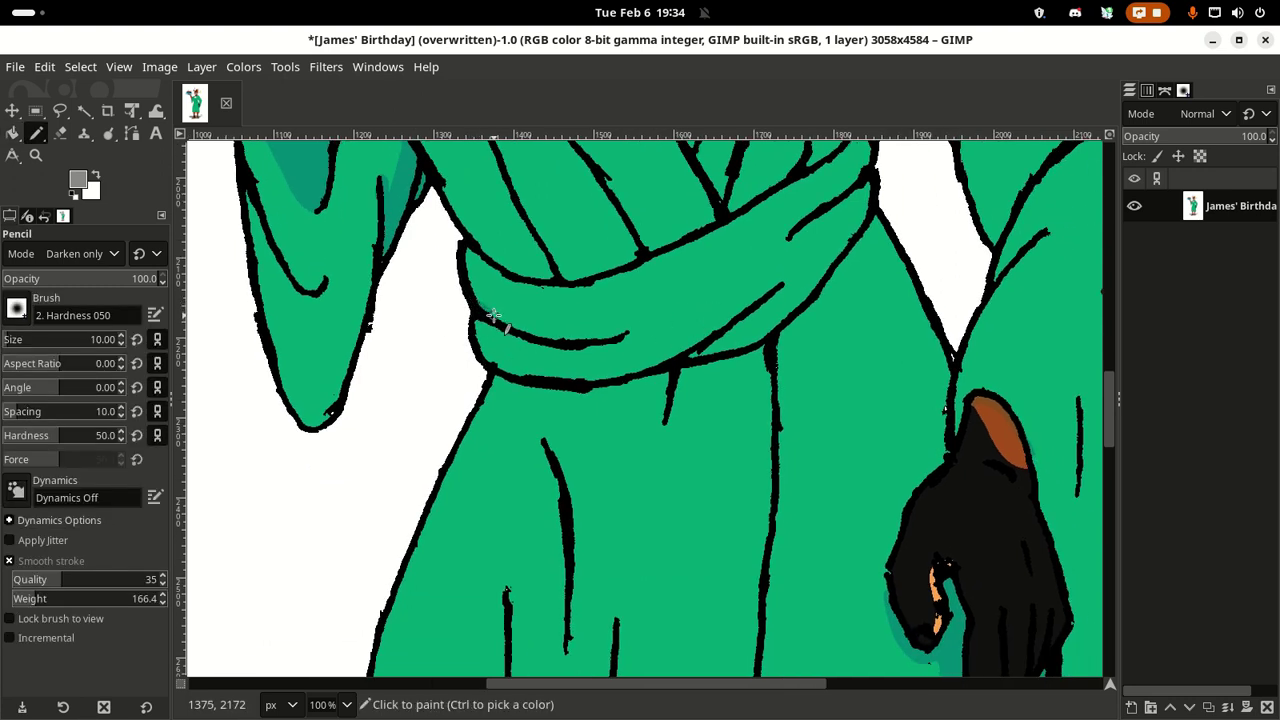
left_click_drag(533, 331, 619, 335)
left_click_drag(636, 328, 786, 234)
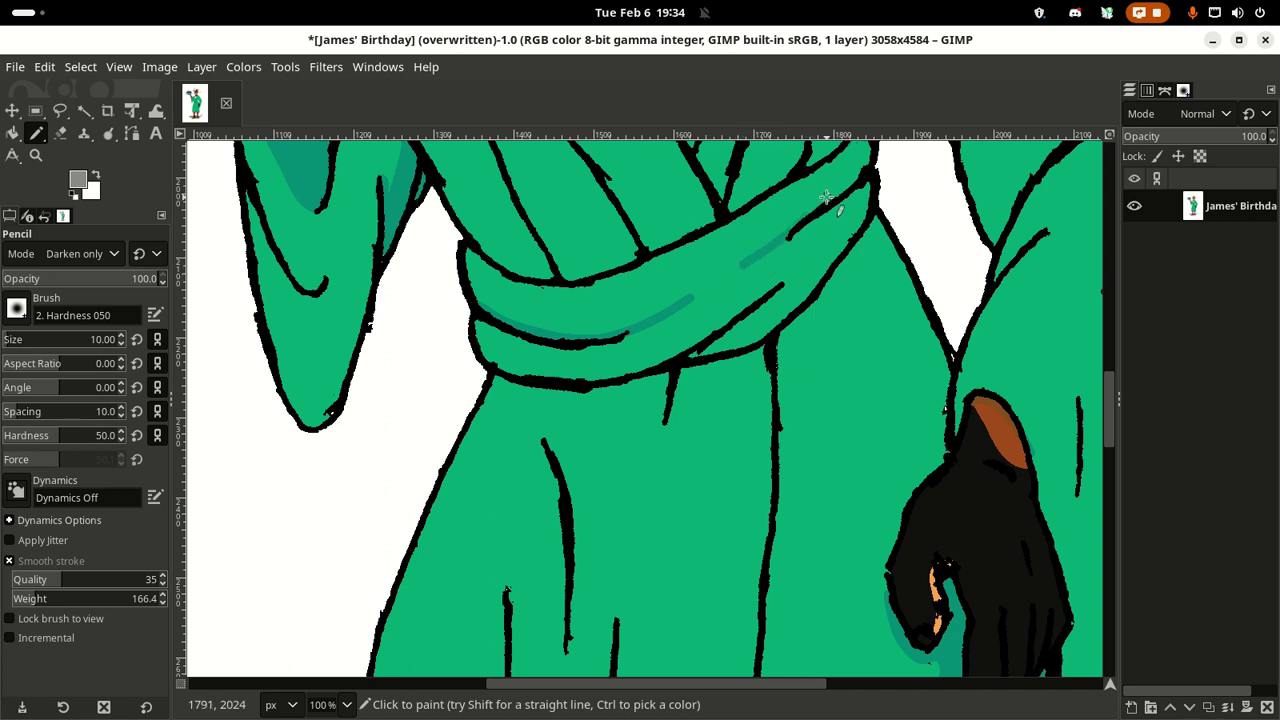
left_click_drag(826, 197, 870, 168)
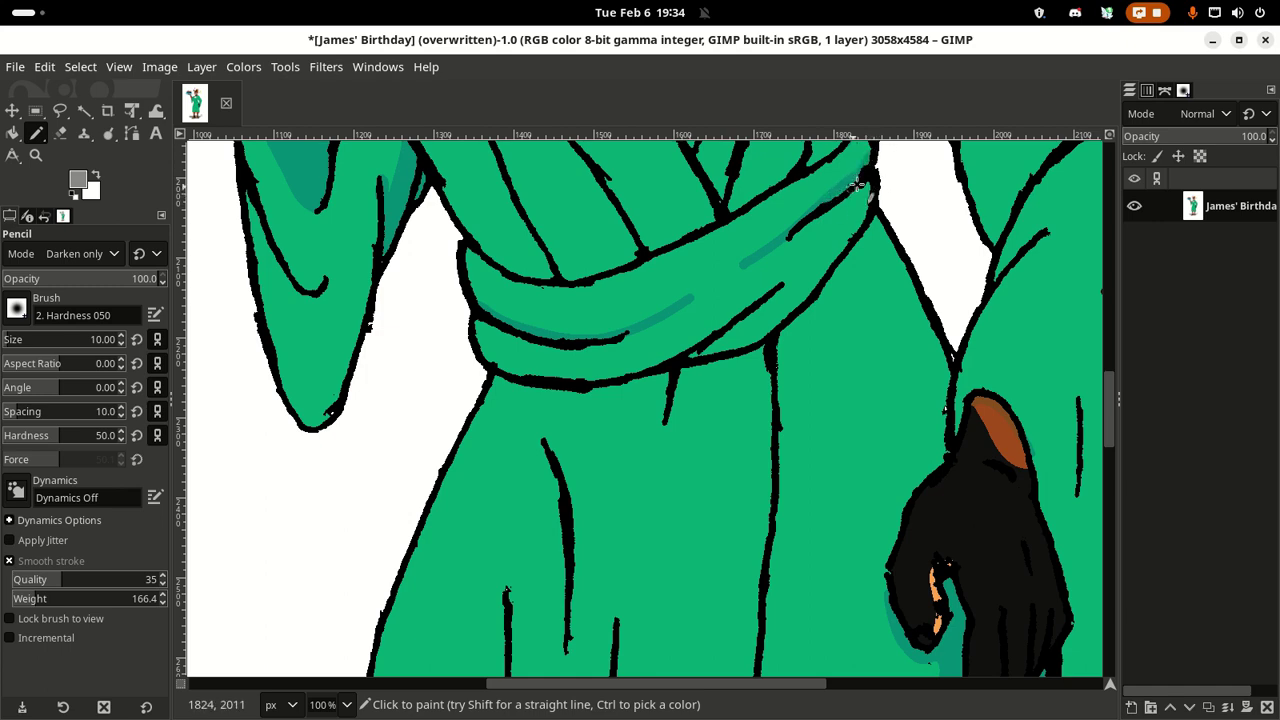
scroll(818, 262, "up", 3)
scroll(818, 262, "right", 2)
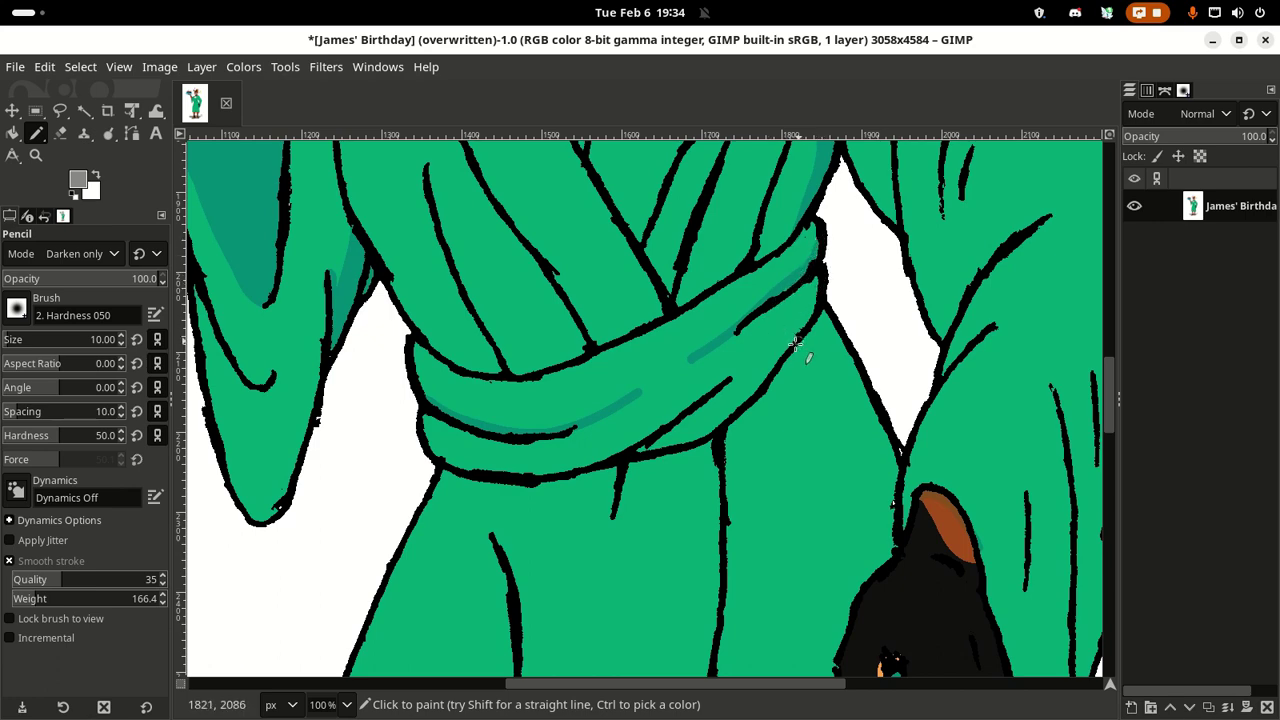
Step: Draw a pencil shadow line along the underside of the sash's lower-right crease
scroll(800, 360, "down", 1)
scroll(650, 400, "right", 4)
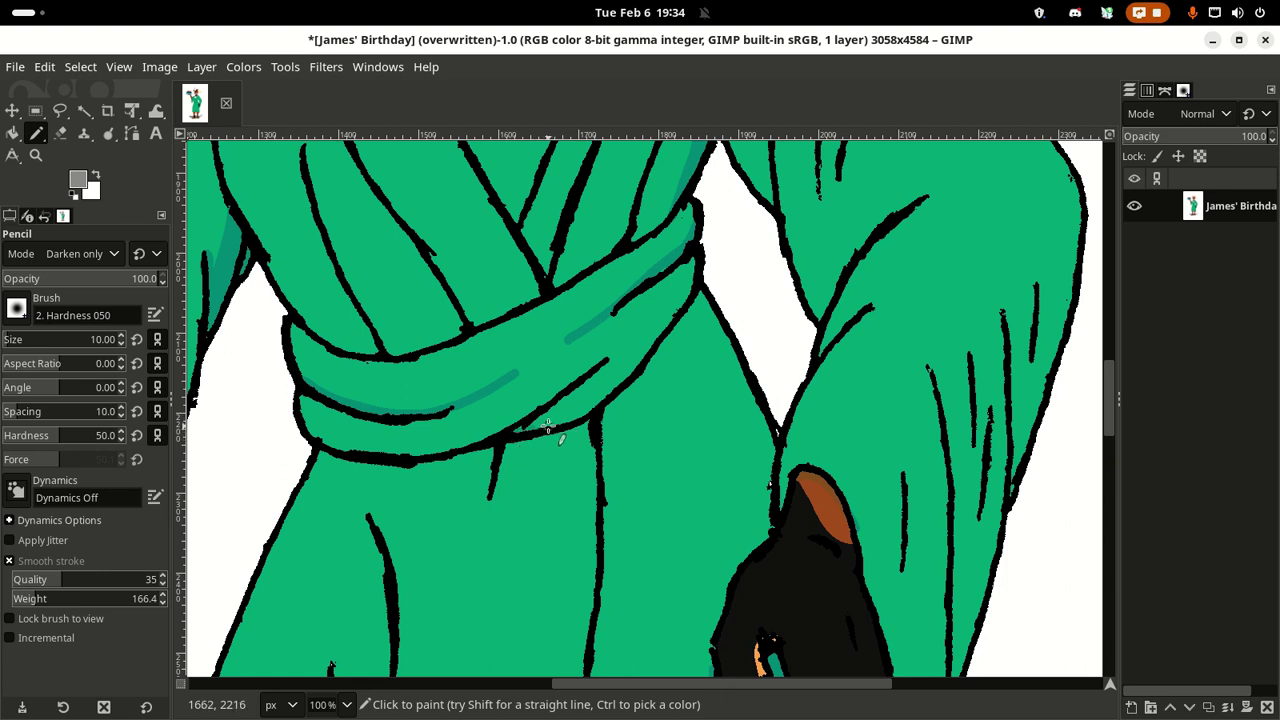
left_click_drag(545, 423, 668, 313)
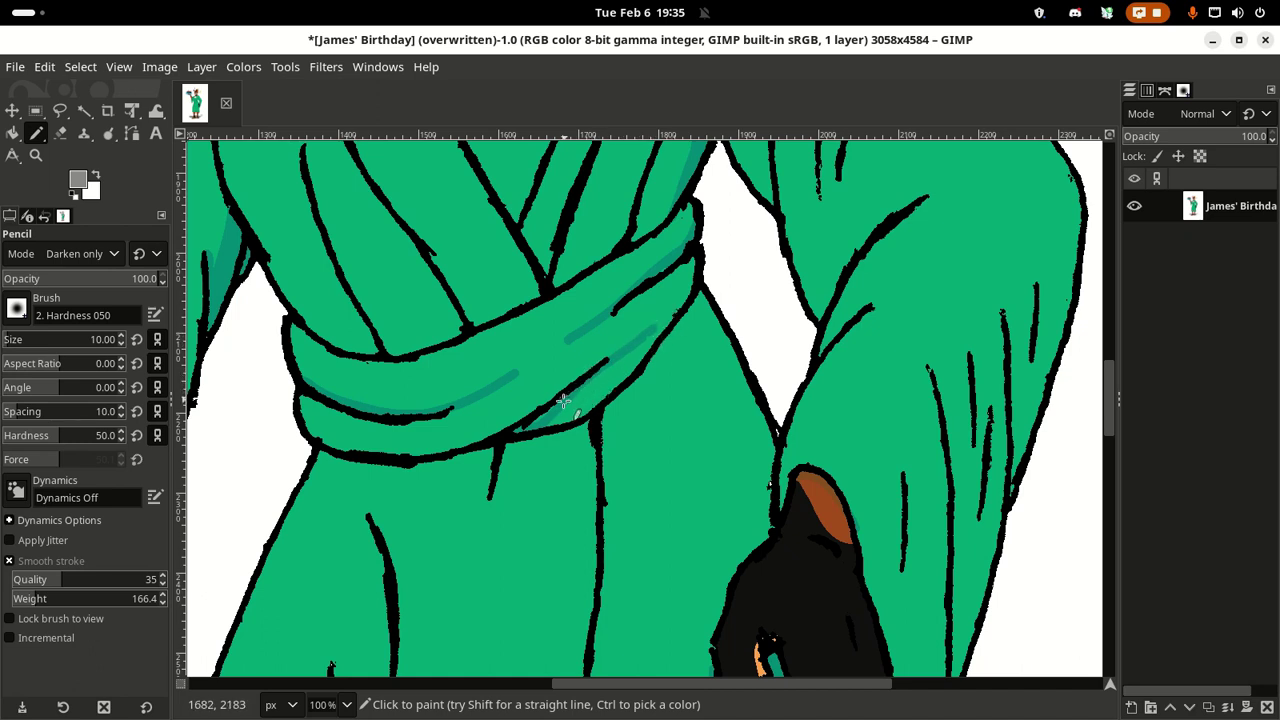
Step: Draw a pencil shadow beneath the sash's lower edge up to the robe's front opening, and along the short crease hanging below it
scroll(506, 486, "down", 2)
scroll(506, 486, "left", 3)
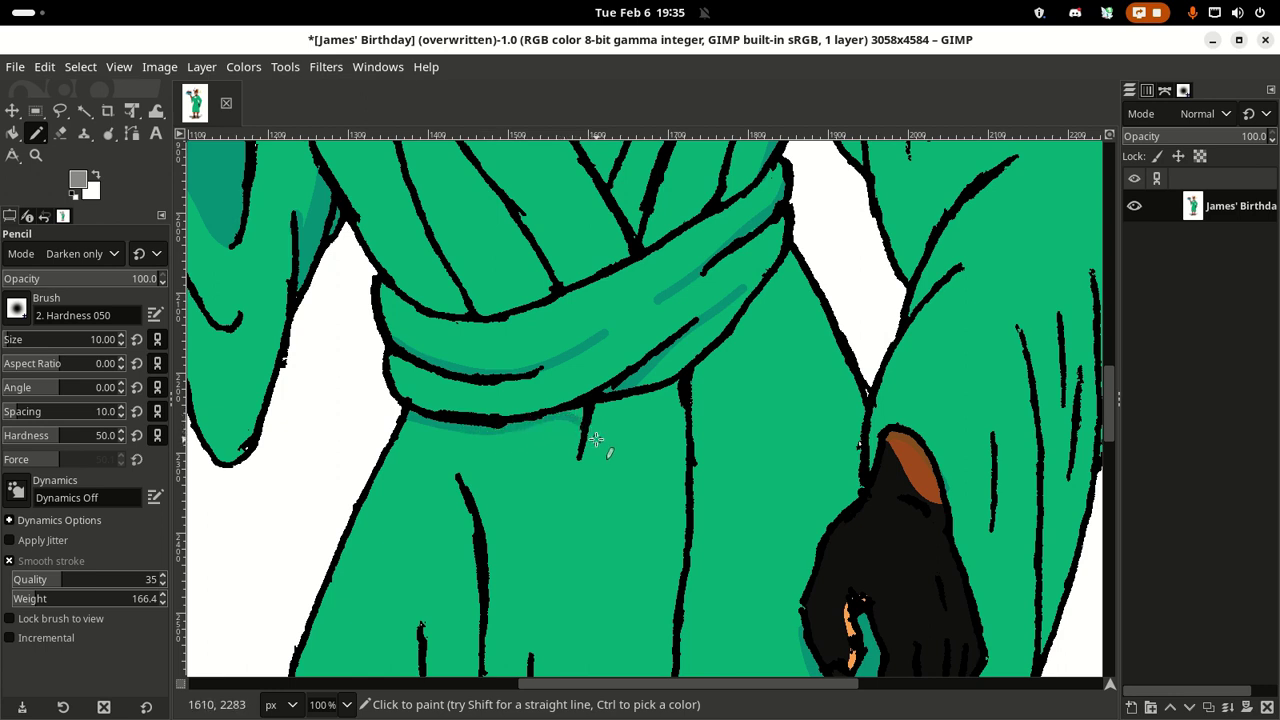
left_click_drag(585, 412, 578, 423)
key("ctrl+z")
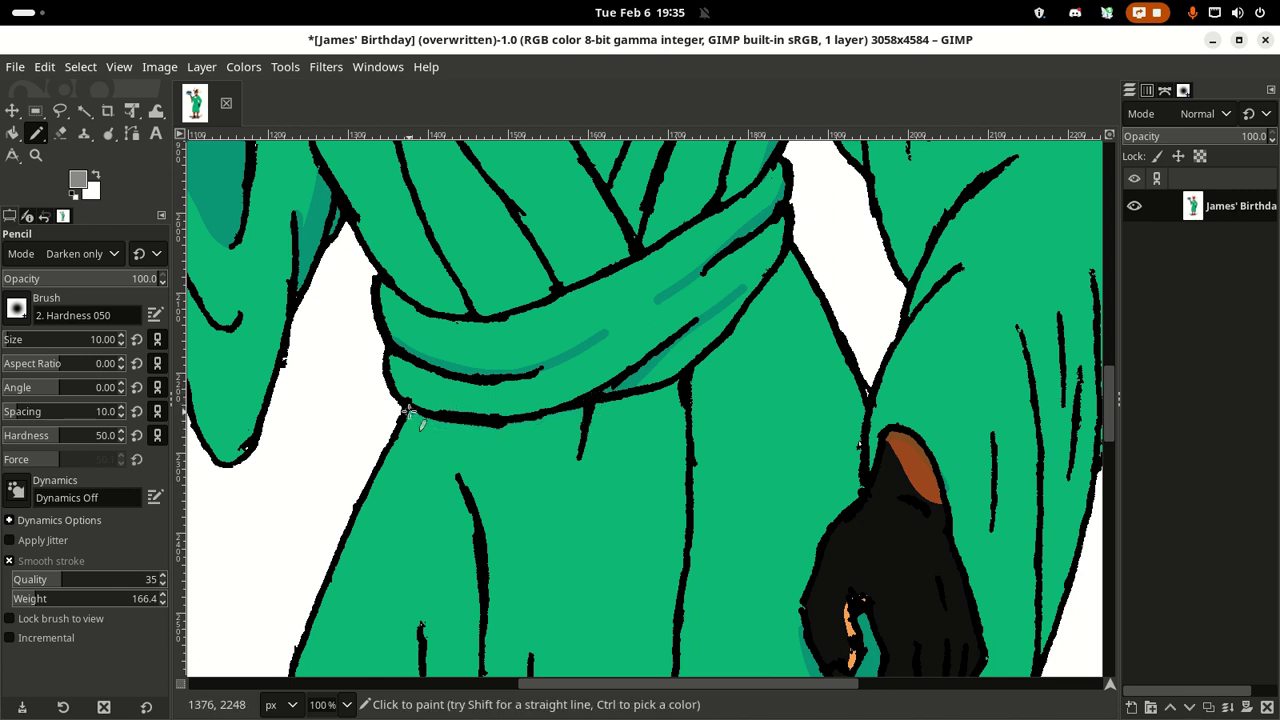
left_click_drag(412, 412, 441, 424)
left_click_drag(470, 429, 594, 411)
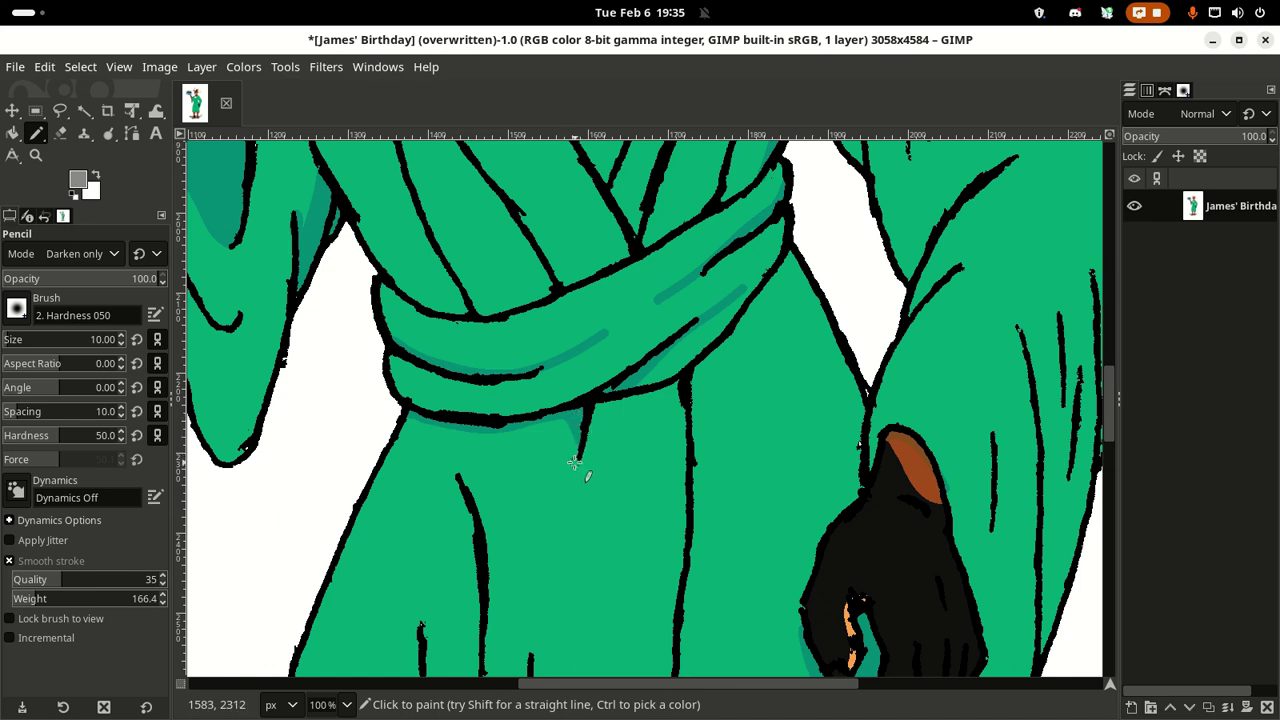
left_click_drag(575, 462, 561, 497)
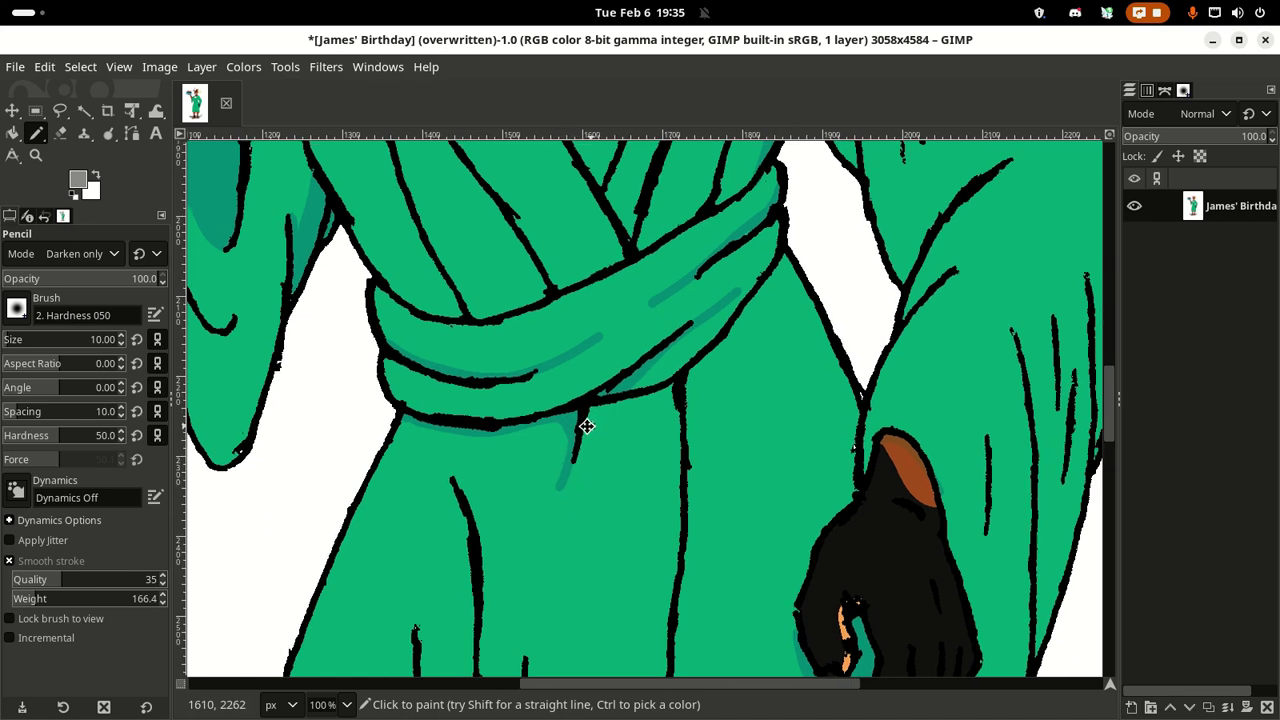
left_click_drag(586, 426, 481, 460)
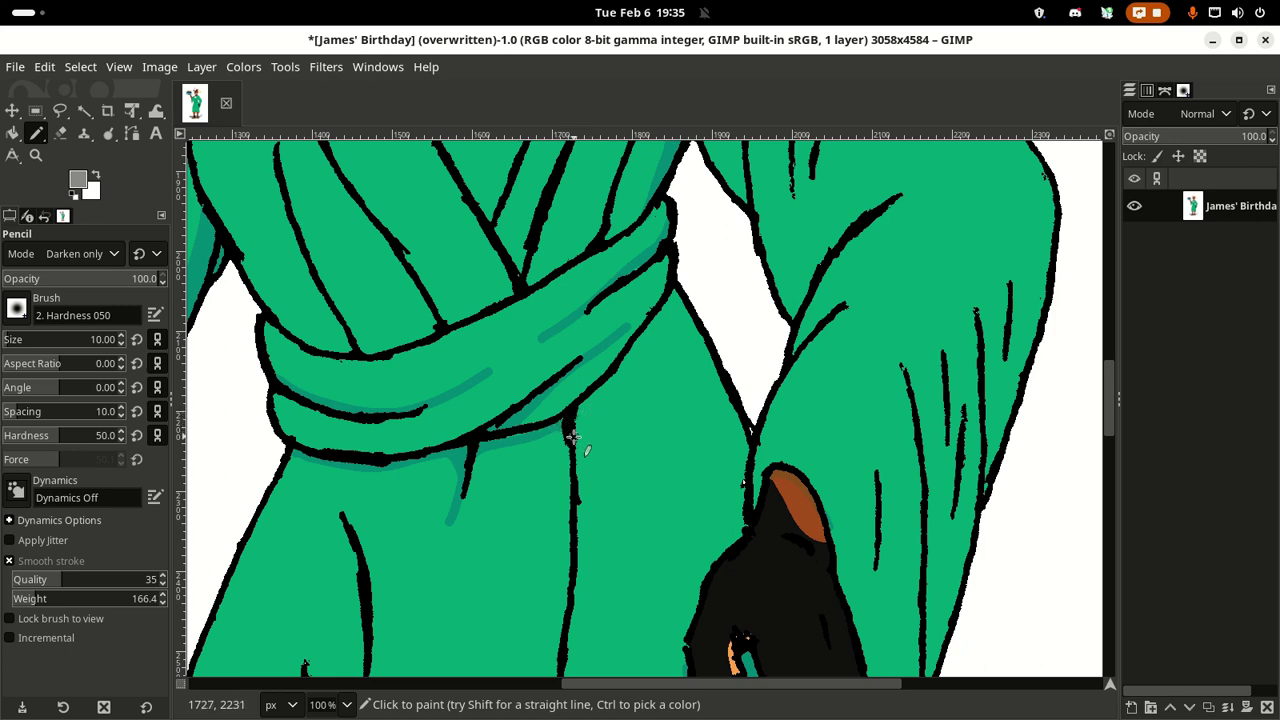
Step: Draw a pencil shadow along the right side of the robe's front opening line, starting just above the hem split
scroll(526, 446, "down", 6)
scroll(466, 387, "right", 2)
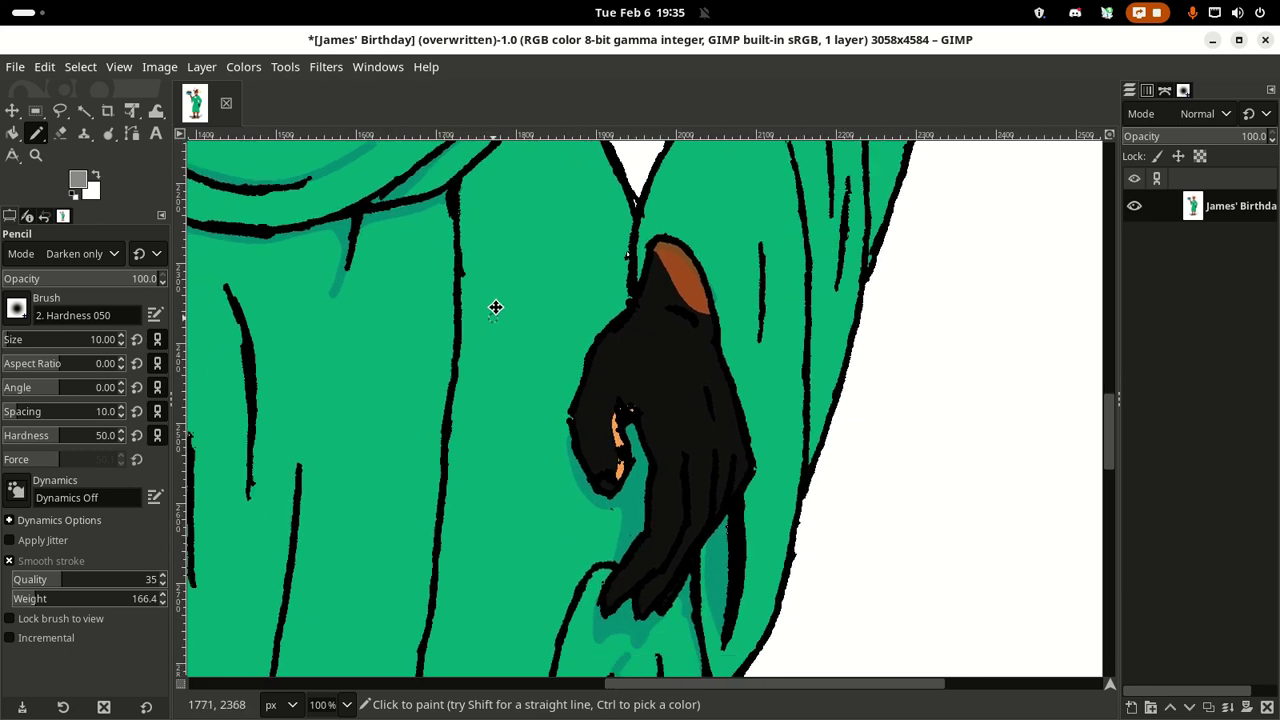
scroll(458, 420, "down", 7)
scroll(374, 571, "up", 4)
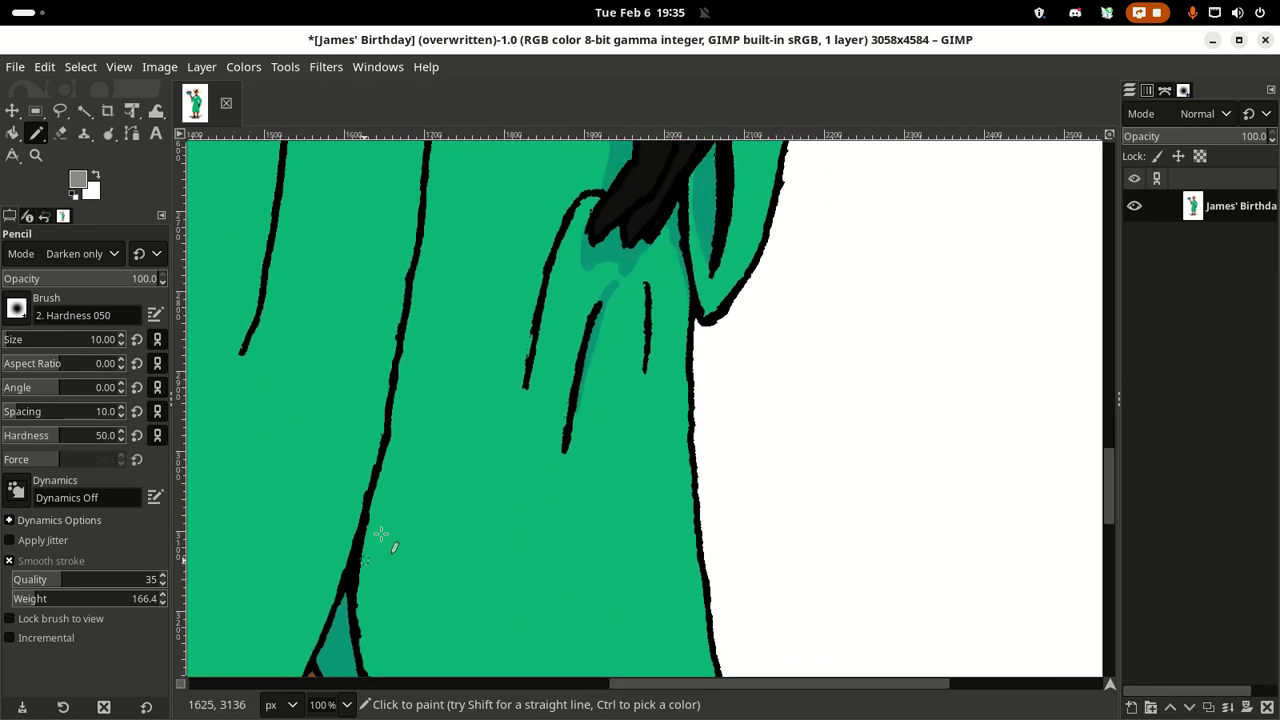
scroll(415, 499, "up", 1)
scroll(415, 499, "down", 1)
scroll(415, 499, "left", 1)
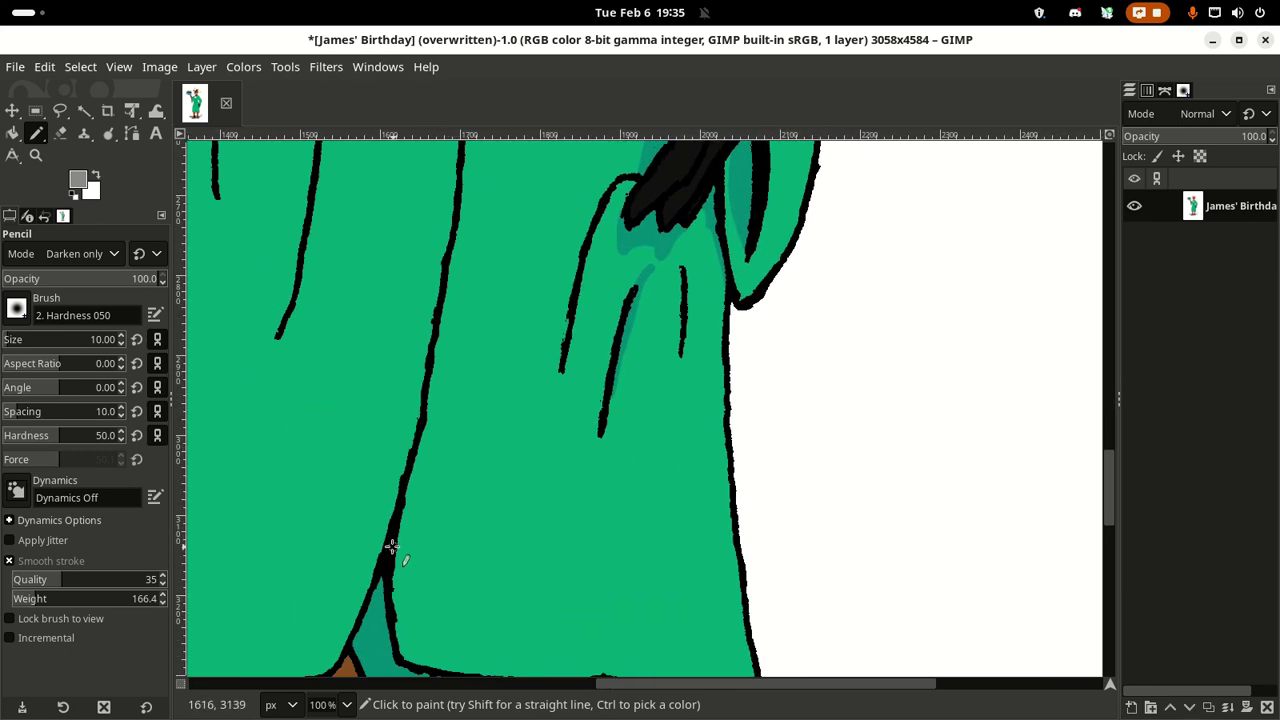
left_click_drag(391, 546, 432, 429)
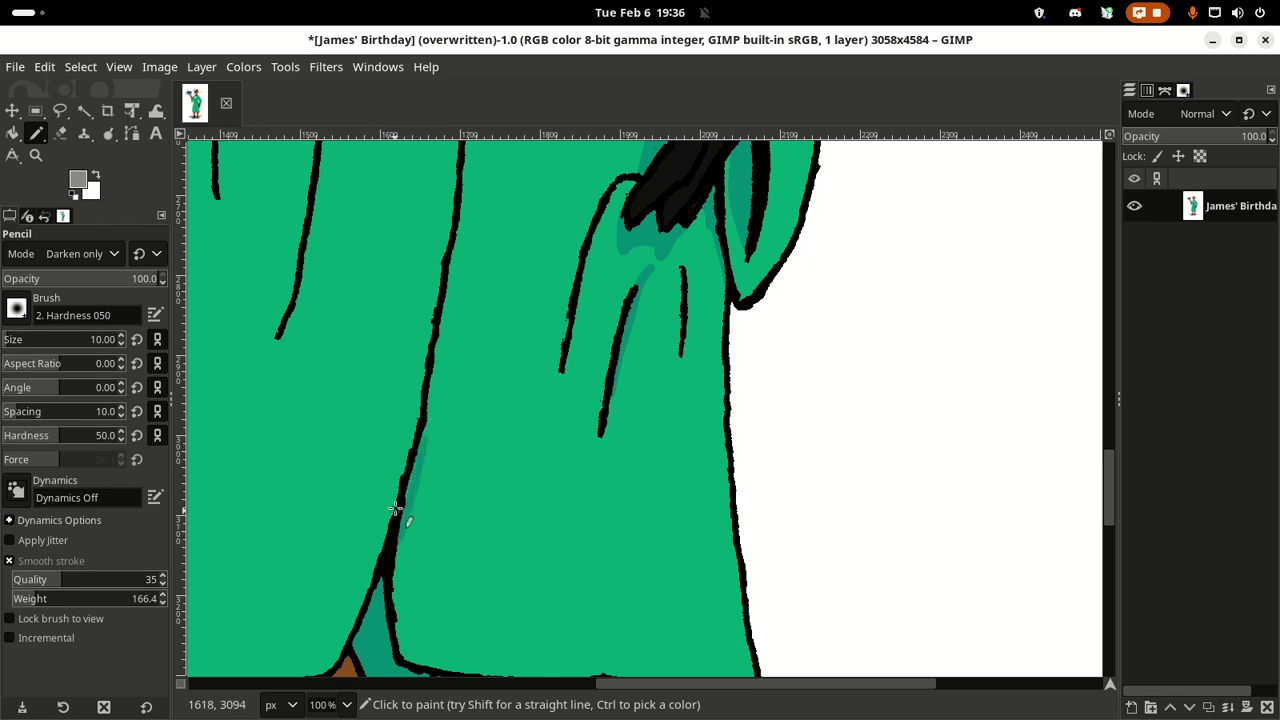
mouse_move(397, 514)
left_mouse_down()
mouse_move(414, 504)
mouse_move(415, 466)
left_mouse_up()
left_click_drag(432, 388, 446, 348)
Step: Continue the shadow up the front opening line to the sash, and along the sash's lower edge to the robe's side
scroll(500, 380, "up", 5)
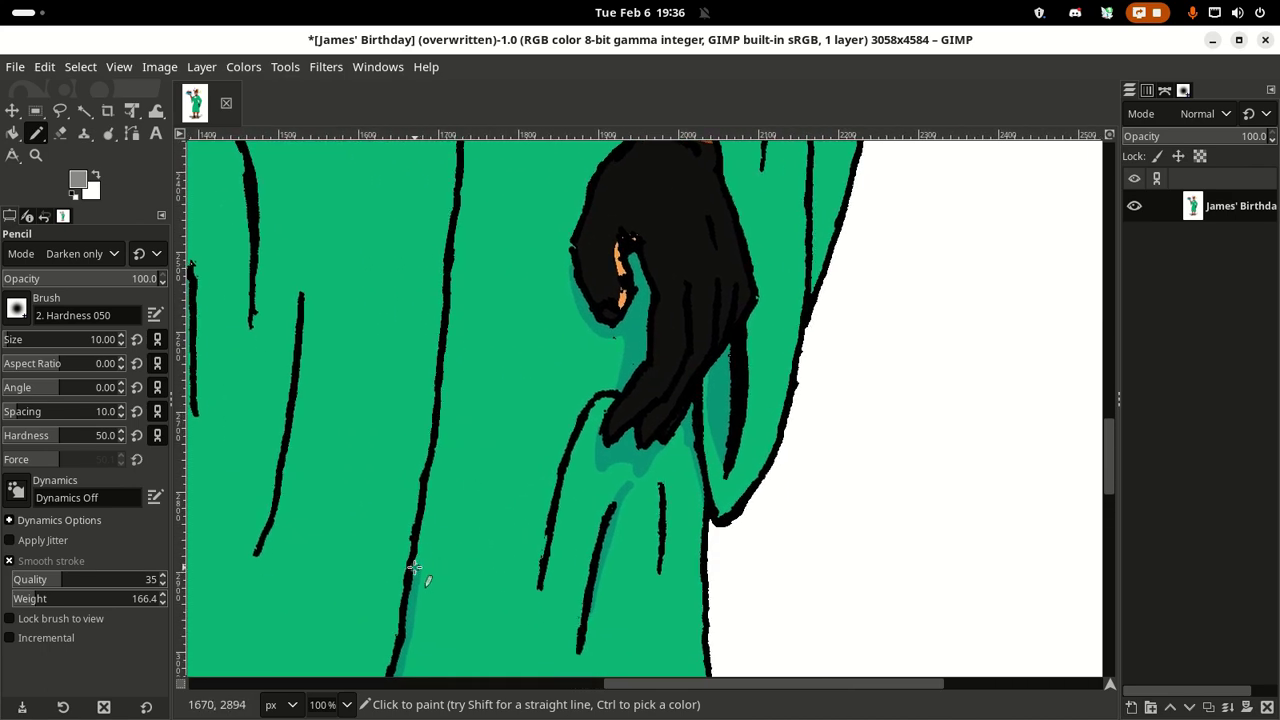
mouse_move(424, 522)
left_mouse_down()
mouse_move(442, 389)
mouse_move(513, 396)
mouse_move(509, 446)
mouse_move(524, 482)
left_mouse_up()
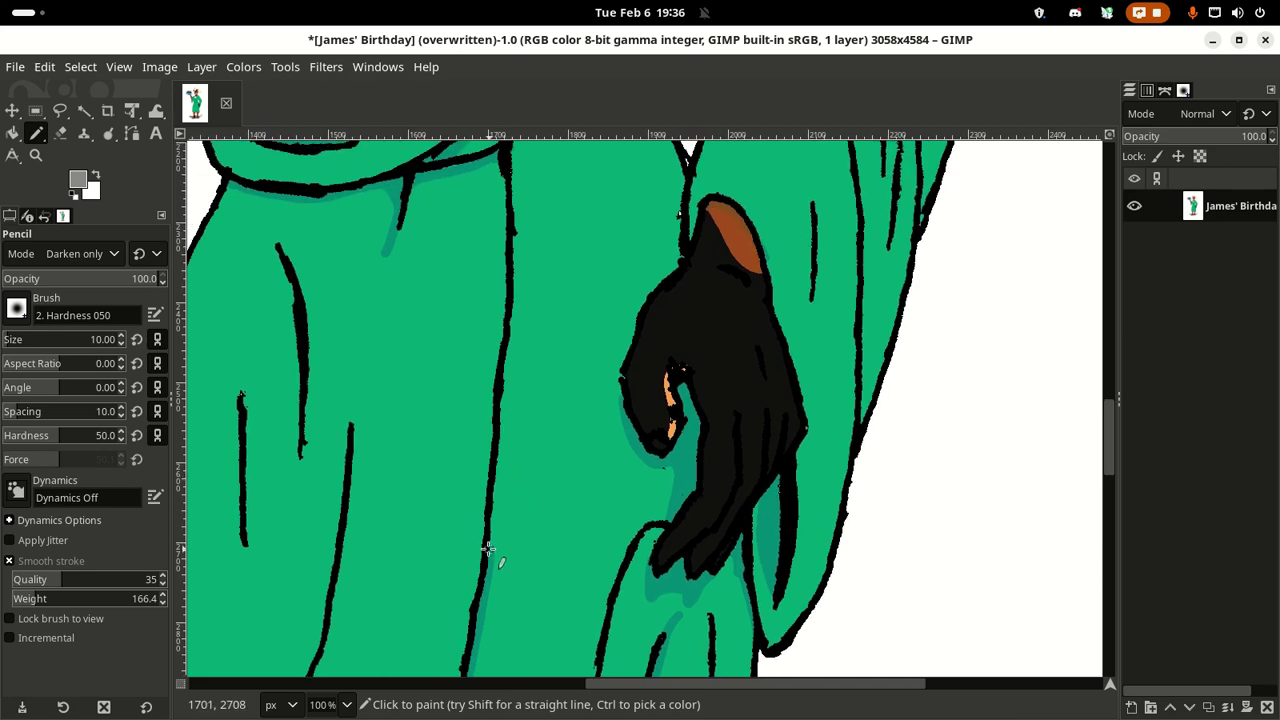
mouse_move(488, 538)
left_mouse_down()
mouse_move(508, 350)
mouse_move(531, 274)
mouse_move(533, 460)
left_mouse_up()
key("space")
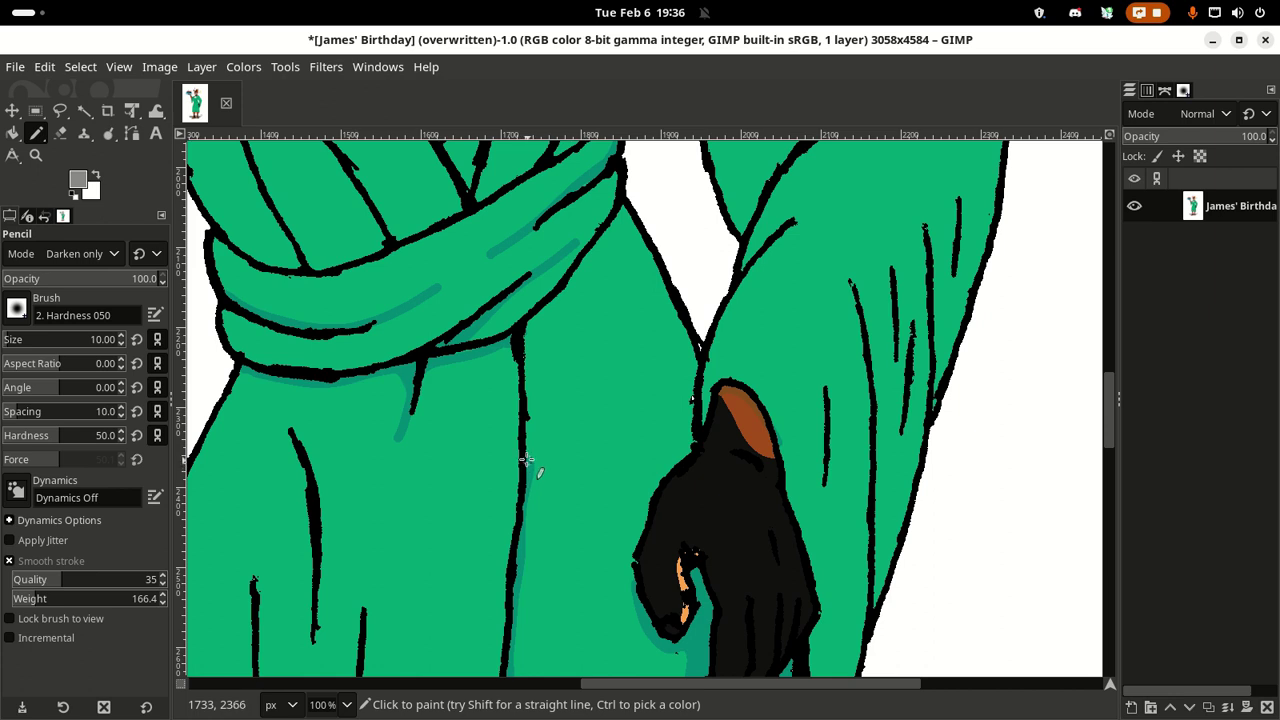
left_click_drag(529, 441, 530, 333)
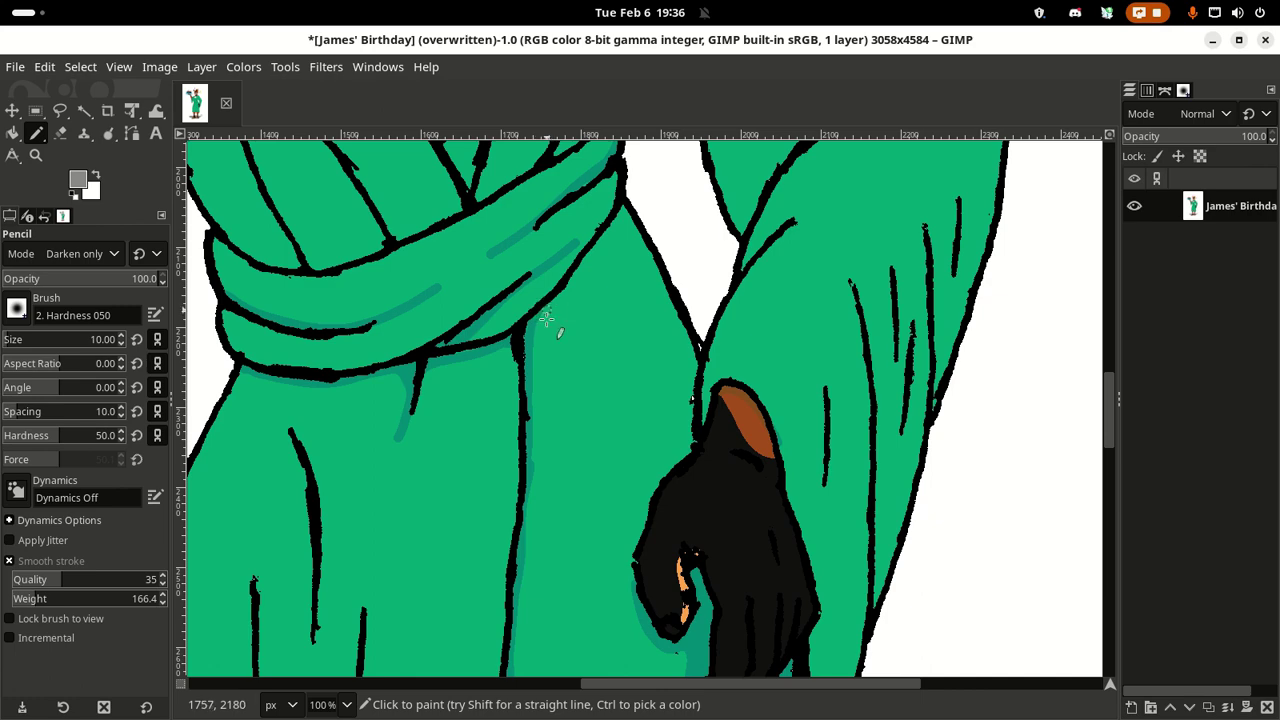
left_click_drag(571, 366, 360, 420)
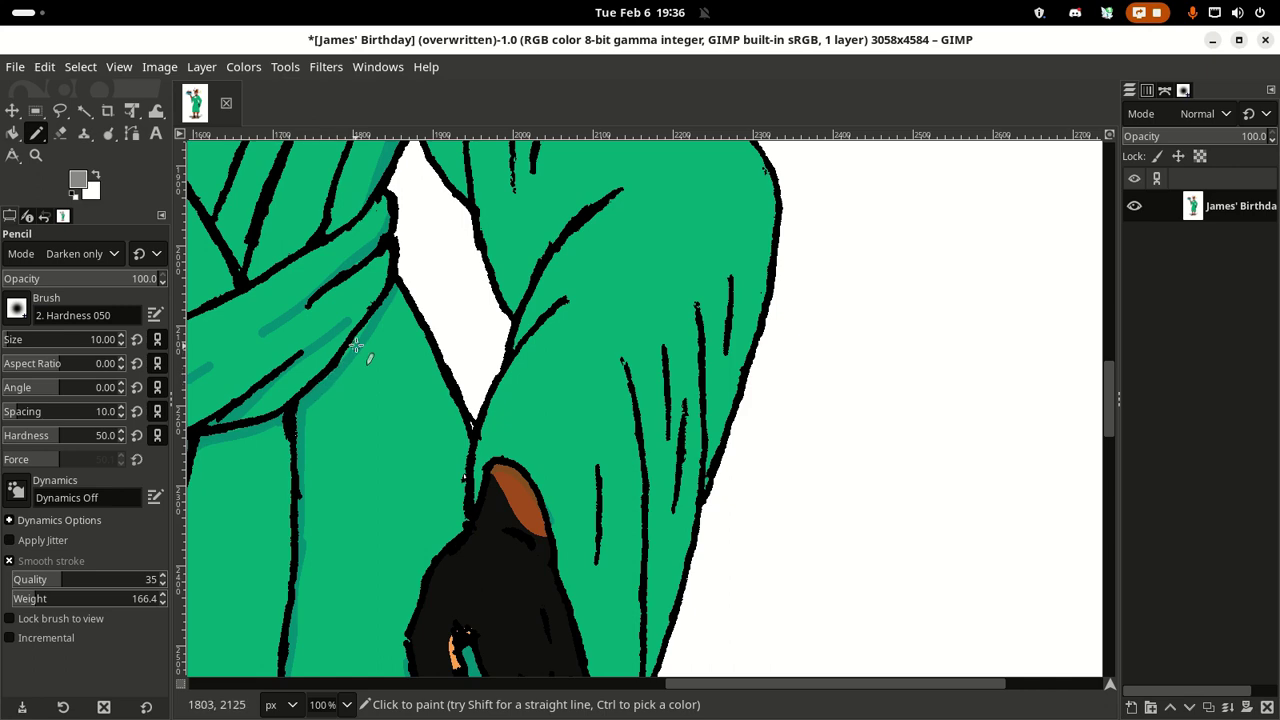
mouse_move(390, 402)
left_mouse_down()
mouse_move(471, 400)
mouse_move(726, 297)
mouse_move(659, 394)
left_mouse_up()
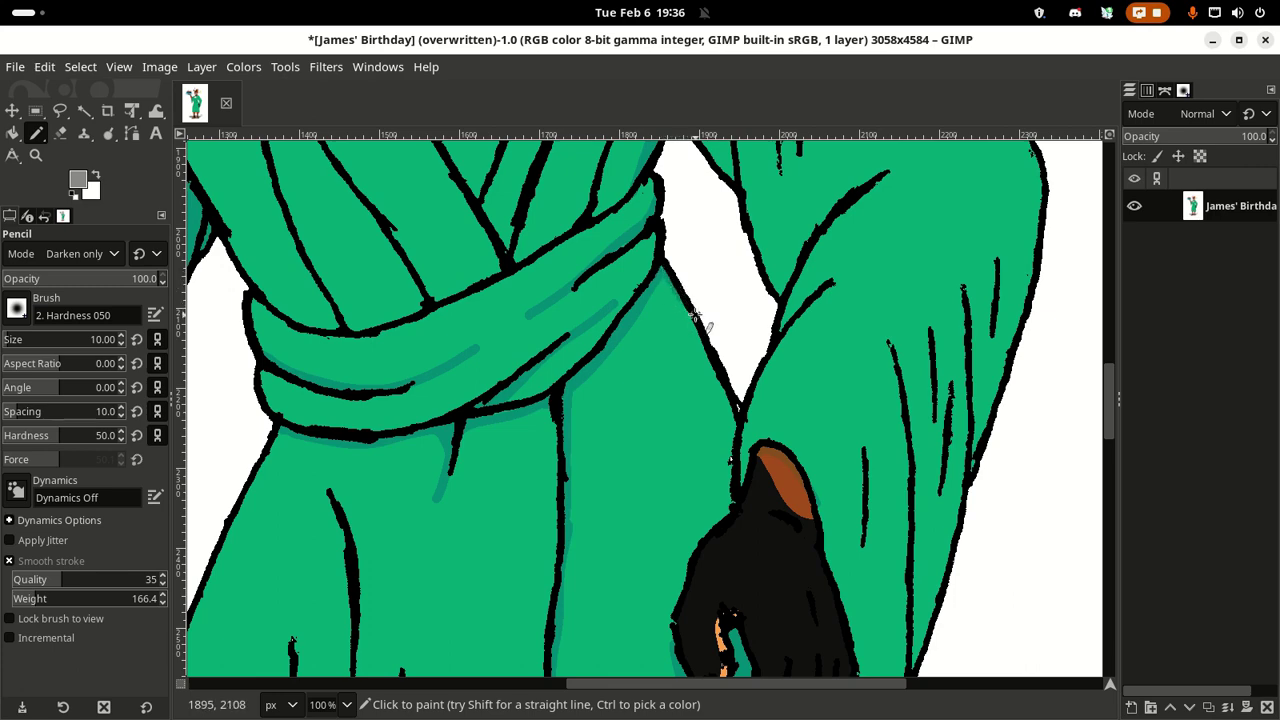
Step: Look over the robe's skirt between the sash and the hem for folds that still lack shadows
scroll(666, 274, "down", 6)
scroll(666, 274, "left", 3)
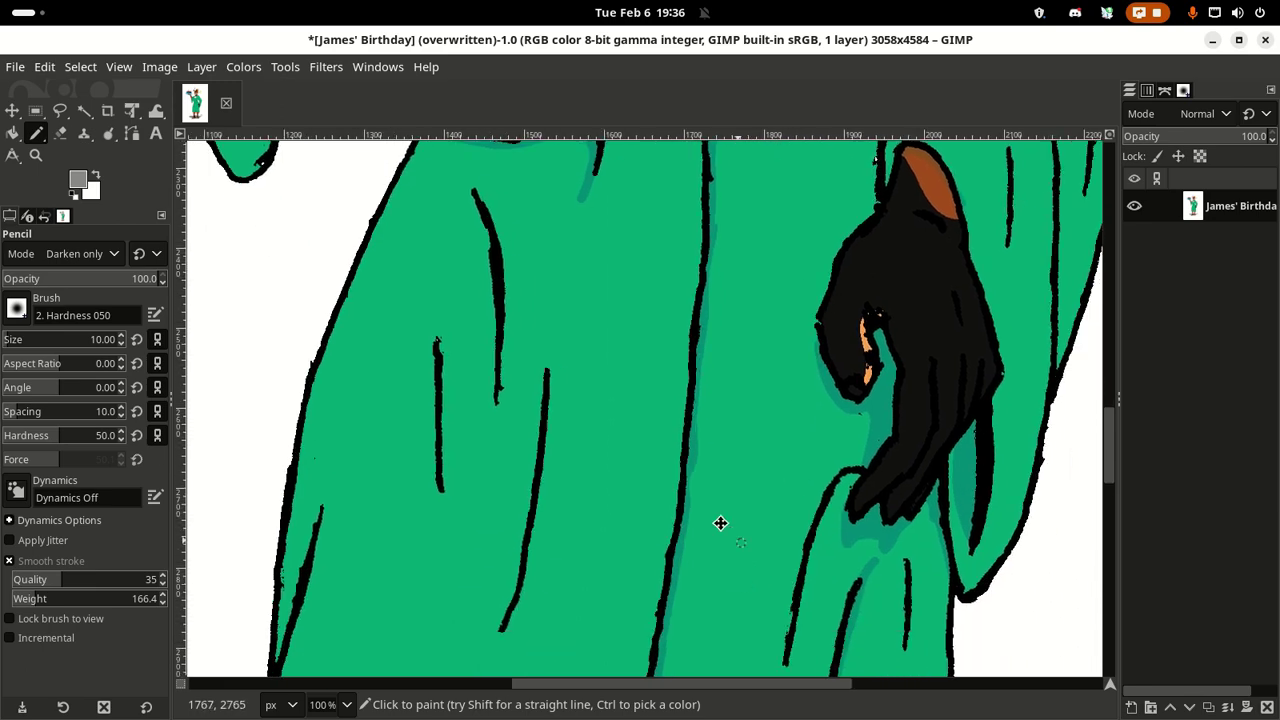
scroll(720, 523, "down", 8)
scroll(720, 523, "right", 2)
scroll(571, 463, "up", 5)
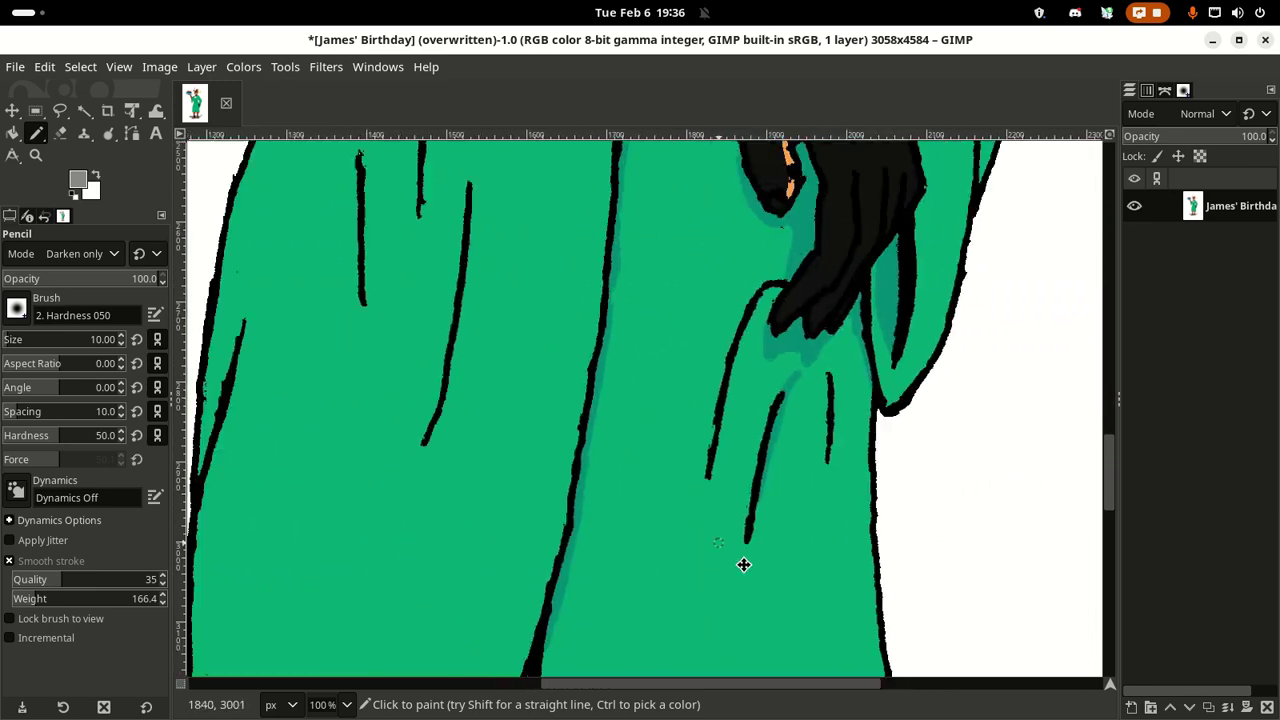
scroll(743, 565, "up", 7)
scroll(549, 577, "left", 2)
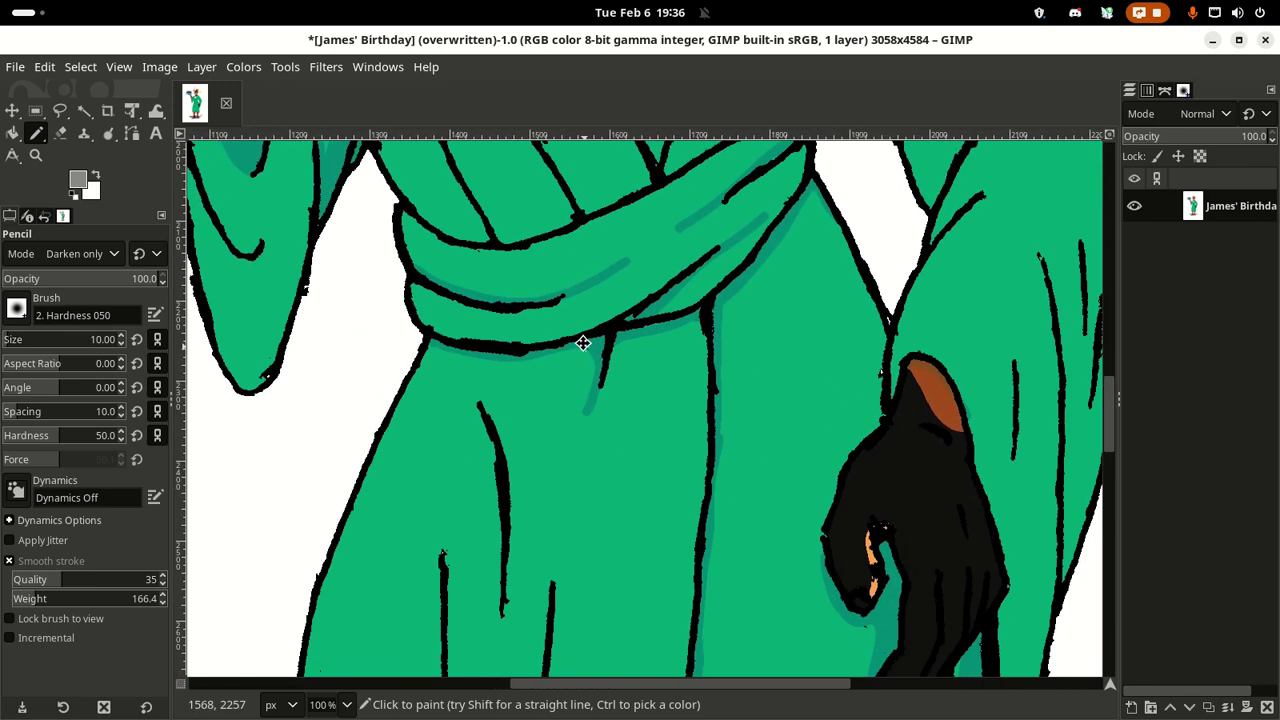
scroll(583, 343, "up", 1)
scroll(583, 343, "left", 3)
scroll(634, 380, "down", 6)
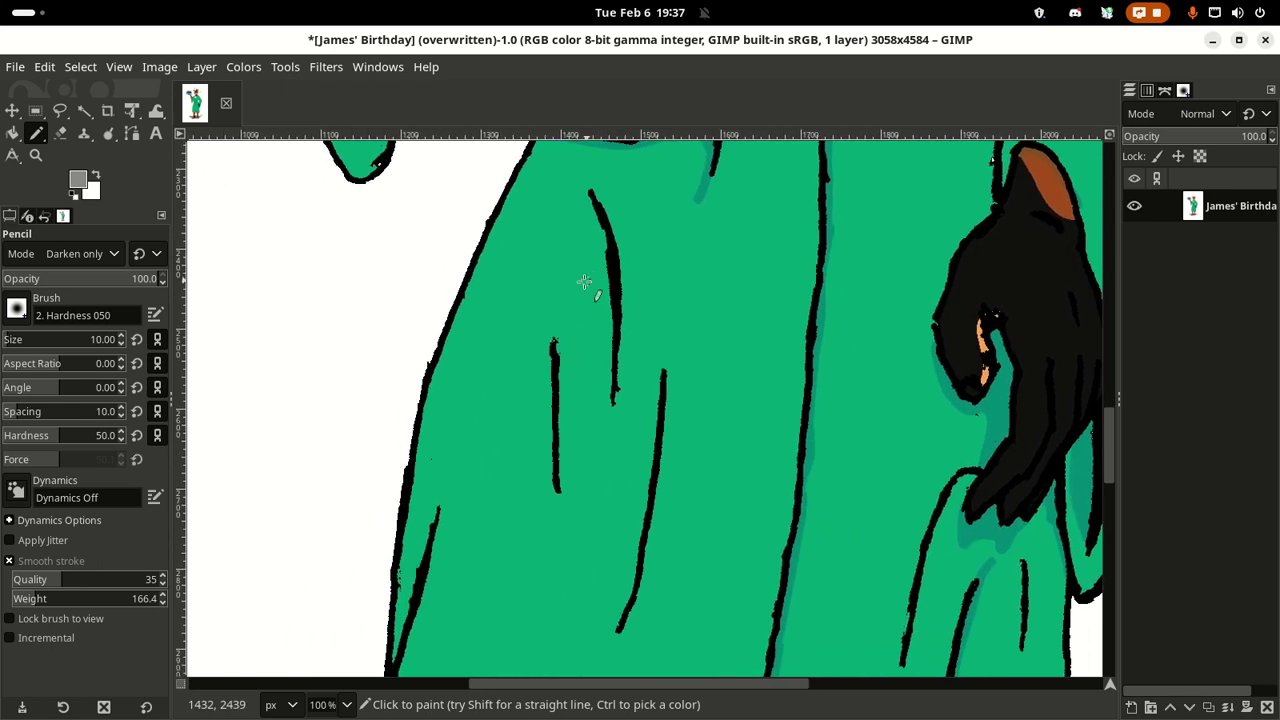
scroll(554, 177, "down", 4)
scroll(511, 400, "up", 5)
scroll(511, 400, "right", 1)
scroll(500, 434, "up", 1)
scroll(438, 298, "down", 3)
scroll(438, 298, "right", 2)
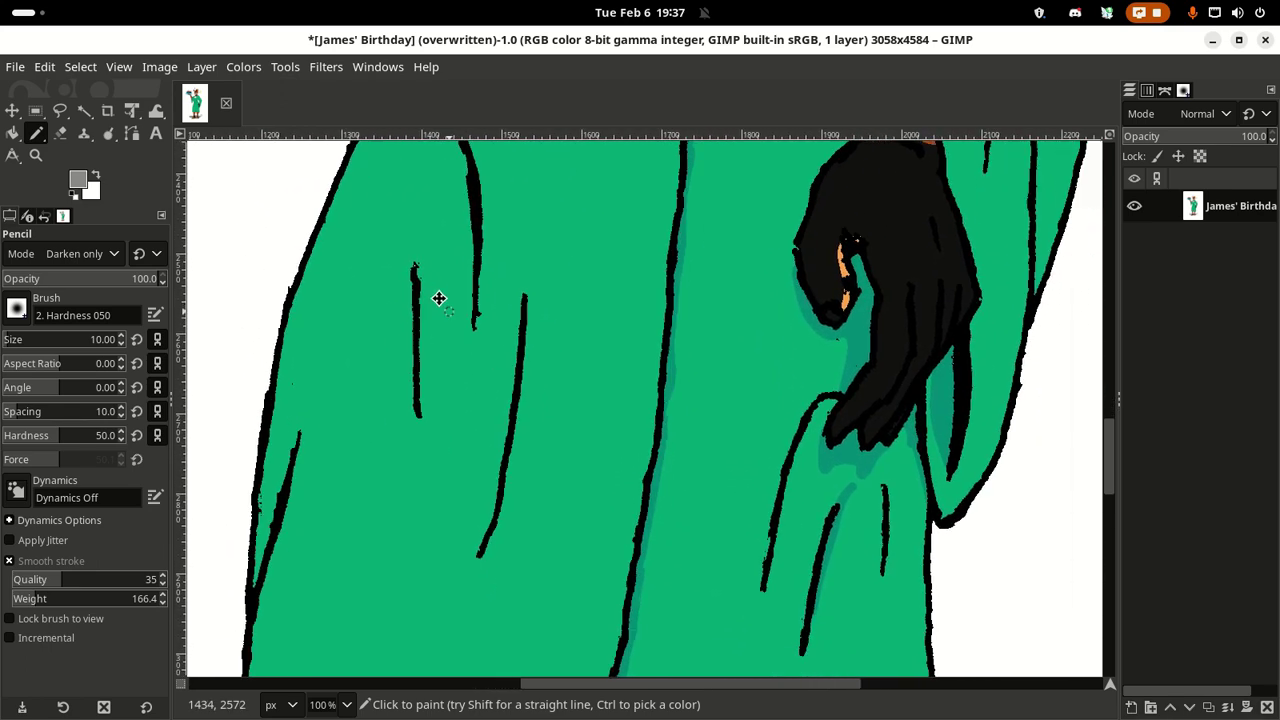
scroll(438, 298, "down", 1)
scroll(438, 298, "right", 1)
scroll(546, 471, "down", 5)
scroll(574, 246, "up", 3)
scroll(543, 391, "up", 2)
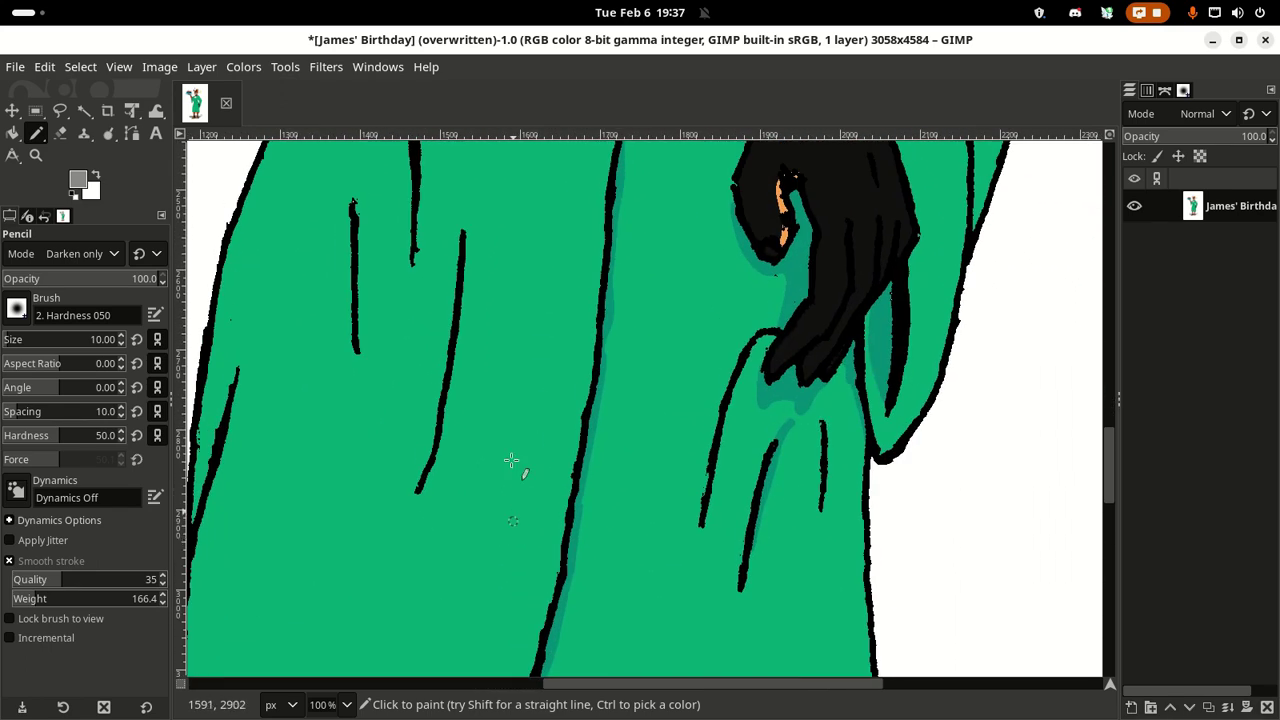
scroll(511, 460, "up", 3)
scroll(451, 503, "down", 4)
scroll(551, 337, "left", 3)
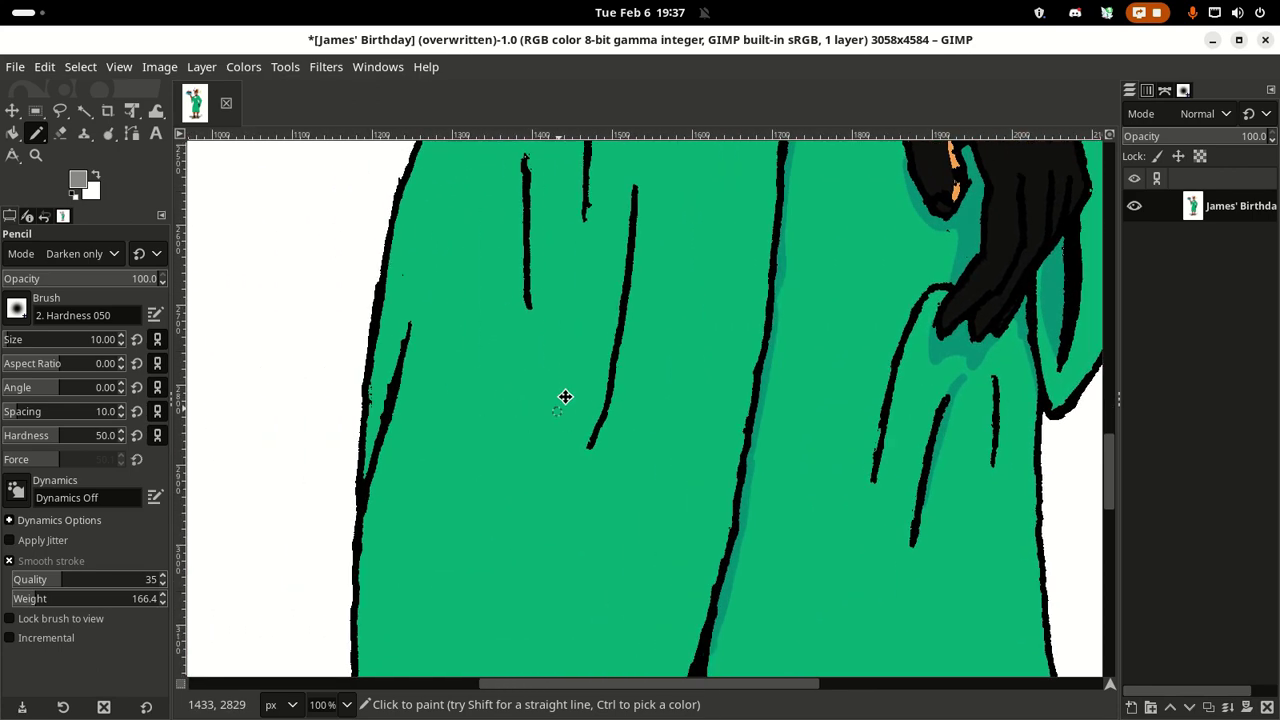
scroll(565, 397, "down", 3)
scroll(565, 397, "left", 2)
scroll(603, 297, "down", 1)
scroll(634, 280, "up", 3)
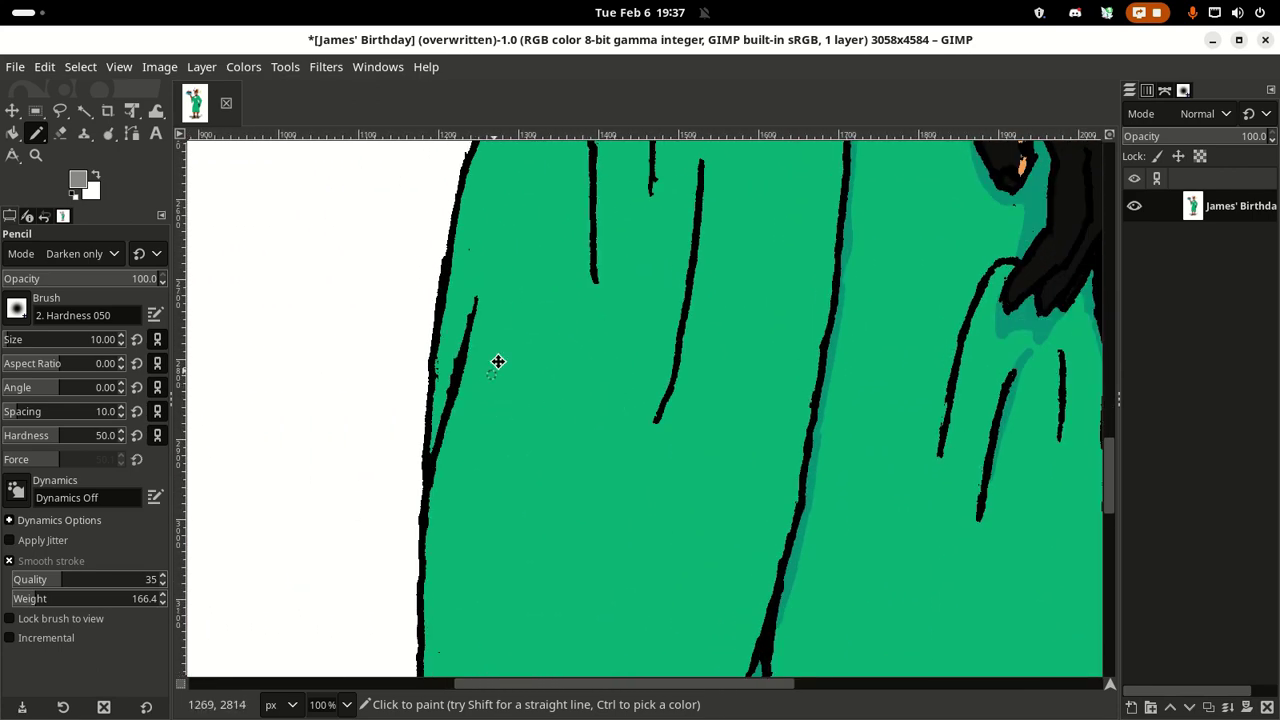
scroll(470, 390, "up", 1)
scroll(470, 390, "right", 2)
scroll(410, 445, "up", 2)
scroll(330, 385, "right", 3)
scroll(330, 385, "down", 2)
scroll(370, 260, "down", 1)
scroll(370, 260, "left", 2)
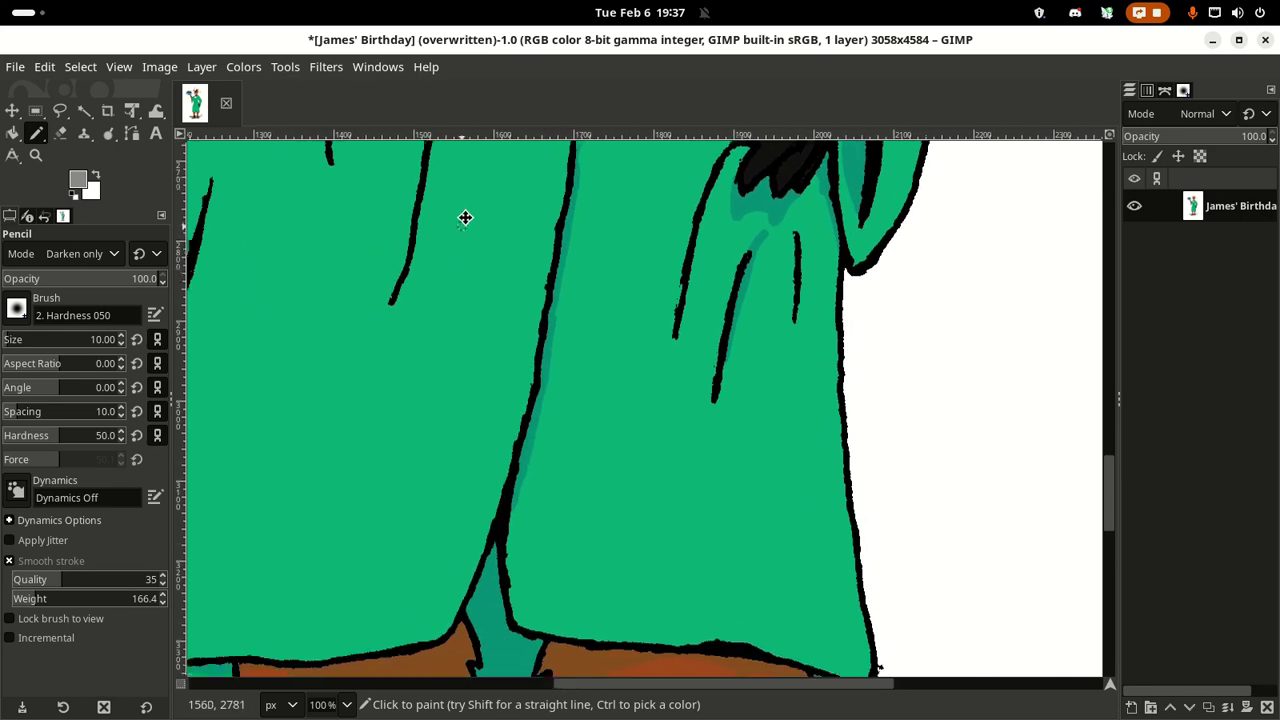
scroll(486, 360, "down", 2)
scroll(486, 360, "left", 2)
scroll(620, 223, "down", 2)
scroll(526, 426, "up", 2)
scroll(606, 463, "up", 4)
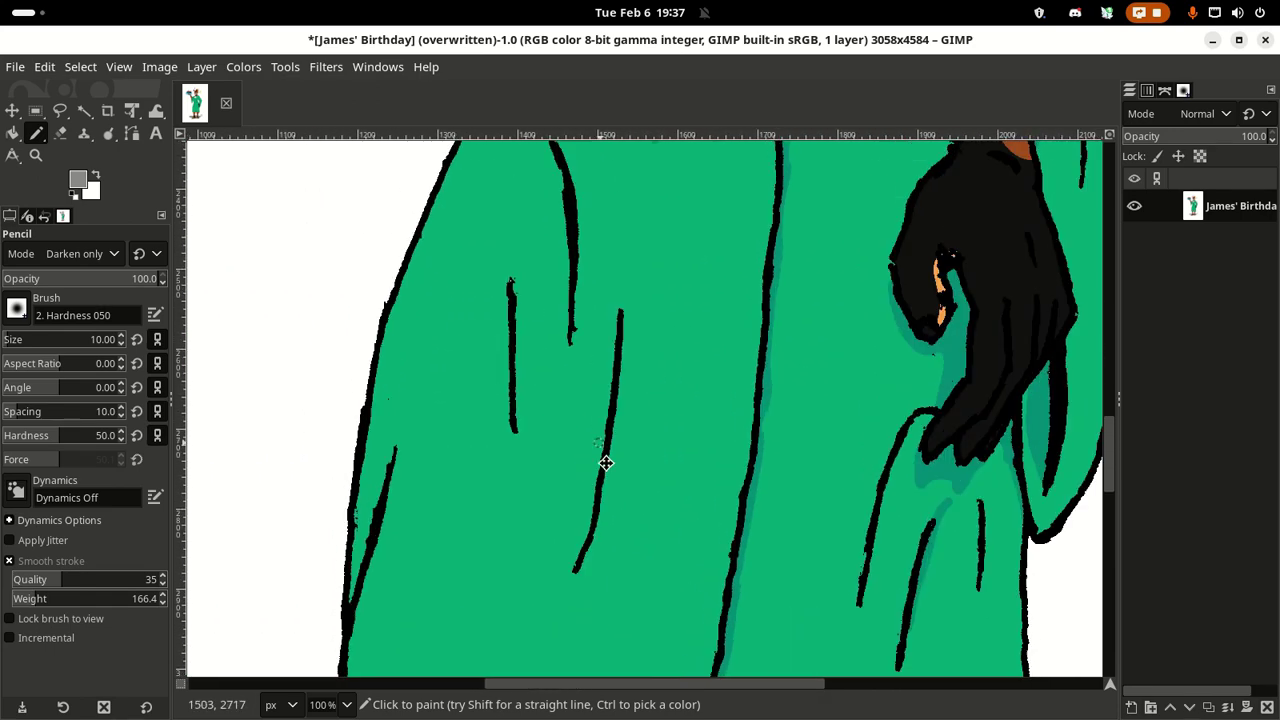
scroll(606, 463, "down", 2)
scroll(606, 463, "right", 2)
scroll(514, 300, "down", 2)
scroll(586, 349, "down", 3)
scroll(506, 223, "up", 1)
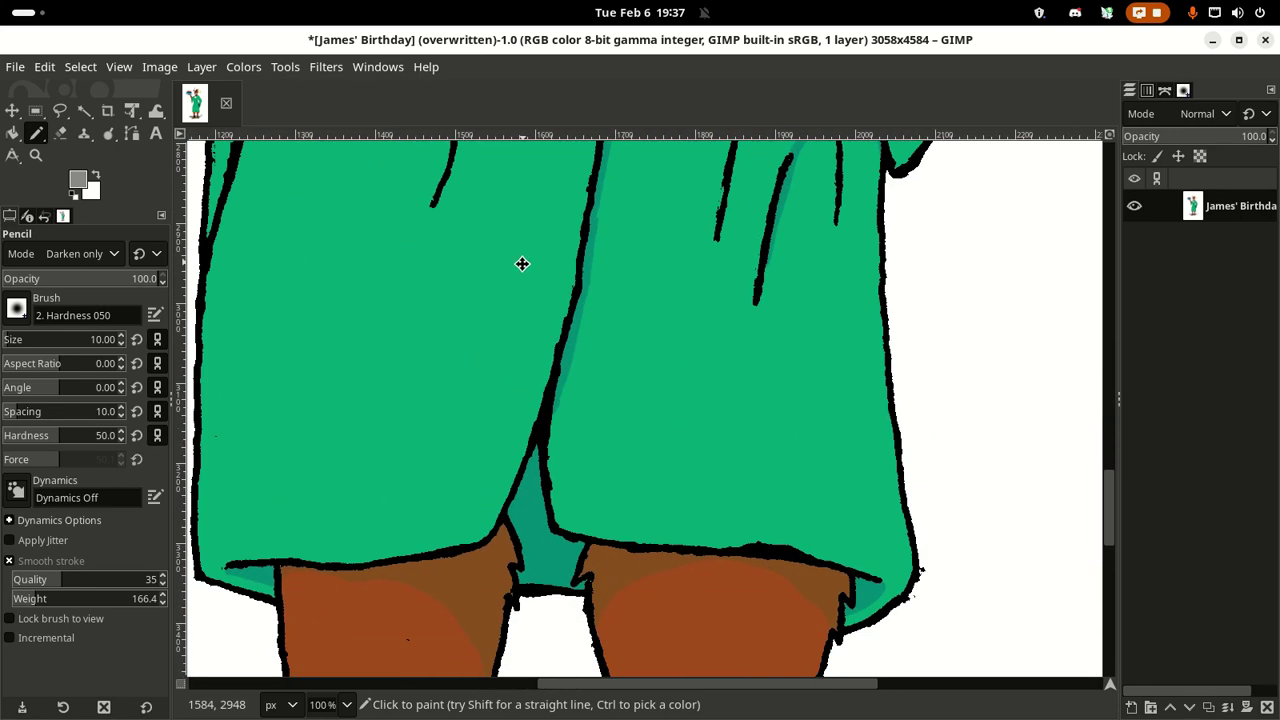
Step: Draw a pencil shadow along the long skirt crease nearest to the left of the front opening
left_click_drag(522, 263, 421, 416)
left_click_drag(396, 220, 448, 327)
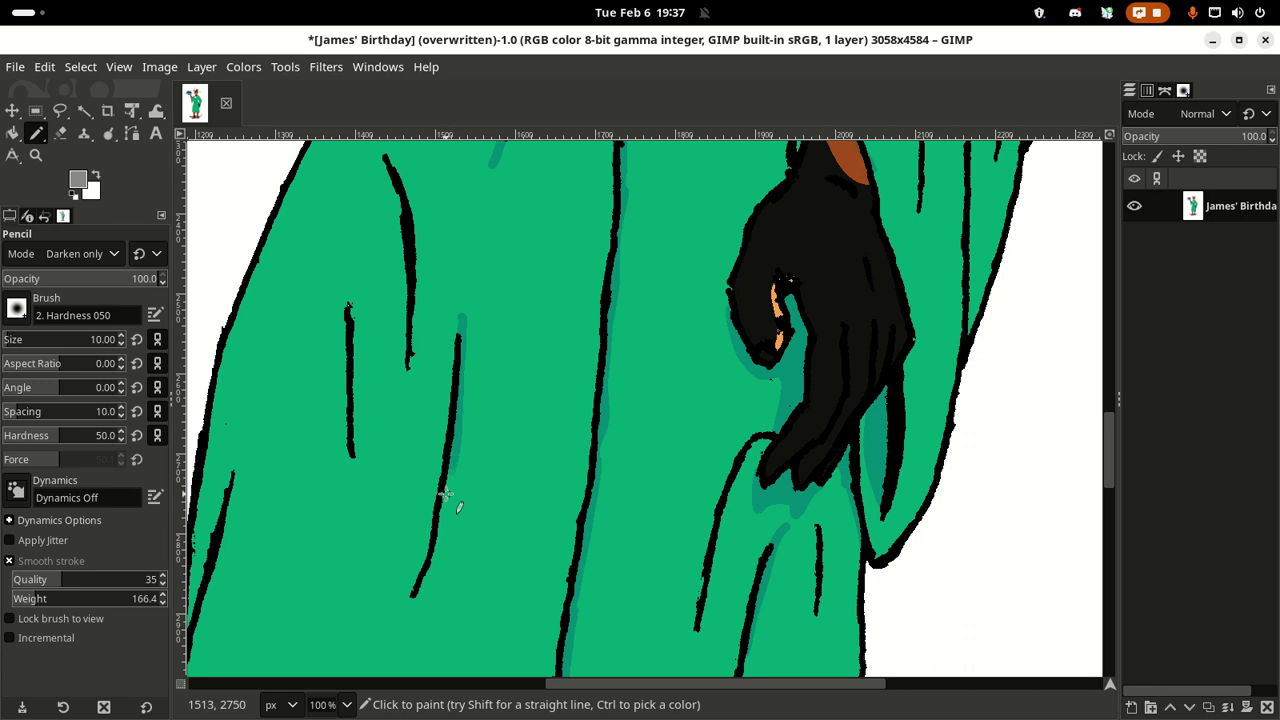
mouse_move(446, 493)
left_mouse_down()
mouse_move(421, 597)
mouse_move(397, 634)
left_mouse_up()
Step: Examine the robe's upper part, from the sash over the crossed chest folds to the collar, for areas needing shadows
scroll(445, 472, "up", 5)
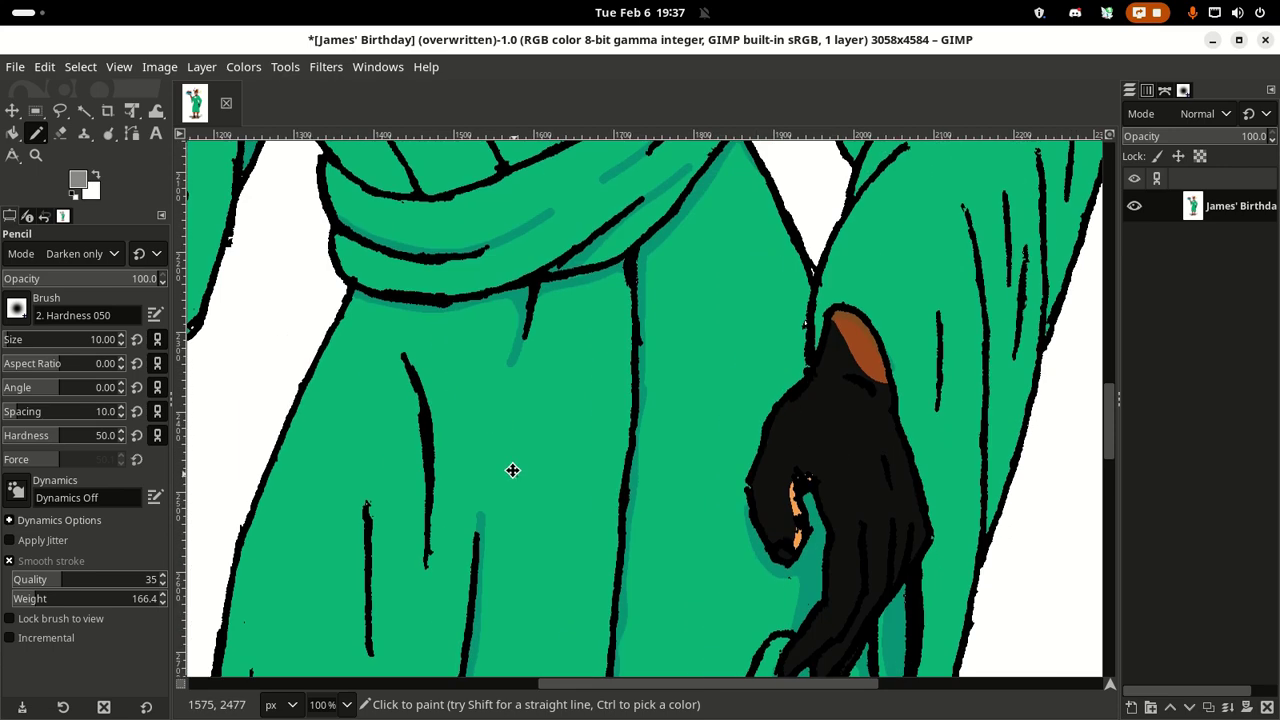
scroll(534, 274, "up", 10)
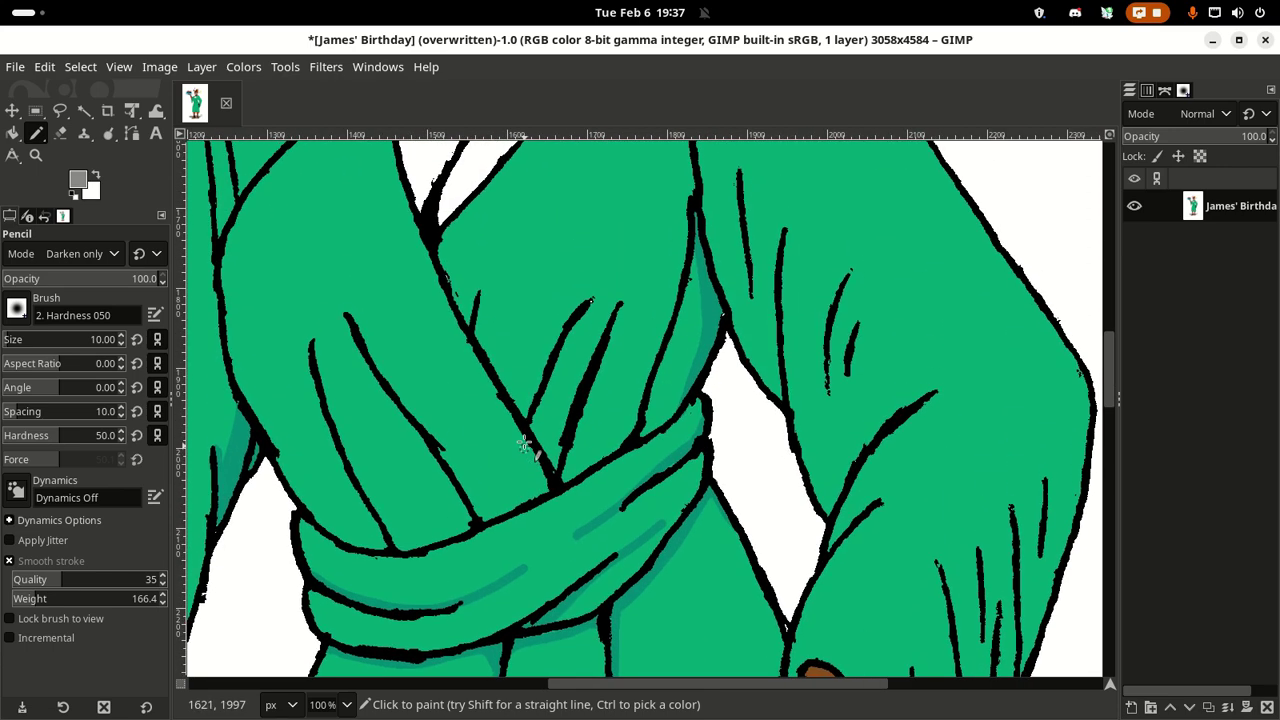
scroll(383, 380, "left", 3)
scroll(602, 368, "up", 5)
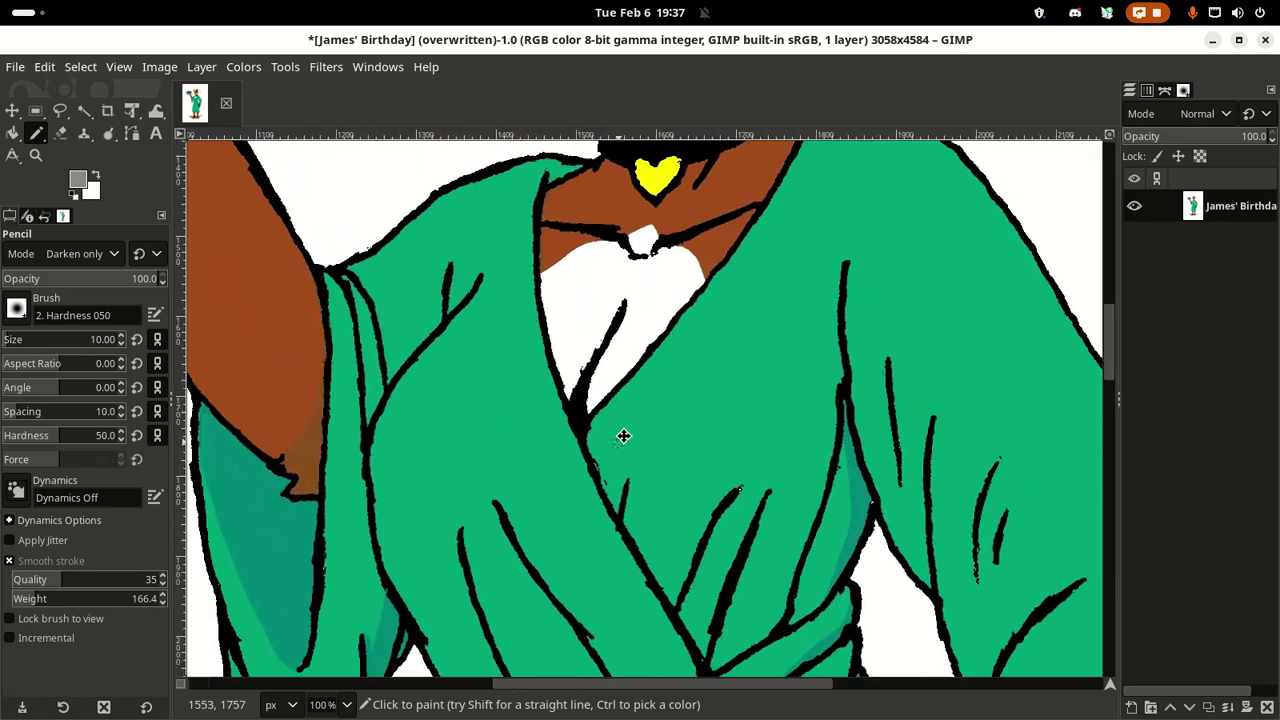
scroll(566, 380, "up", 4)
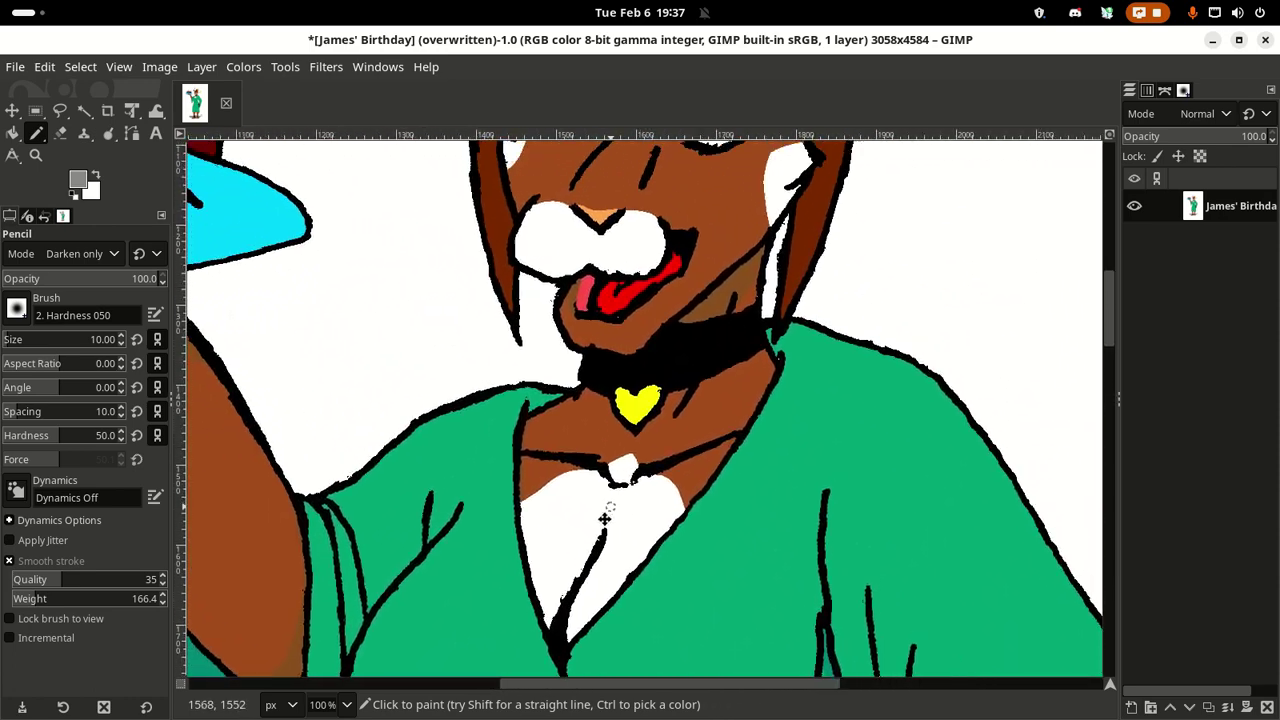
scroll(566, 190, "down", 6)
scroll(566, 190, "down", 2)
scroll(566, 190, "left", 1)
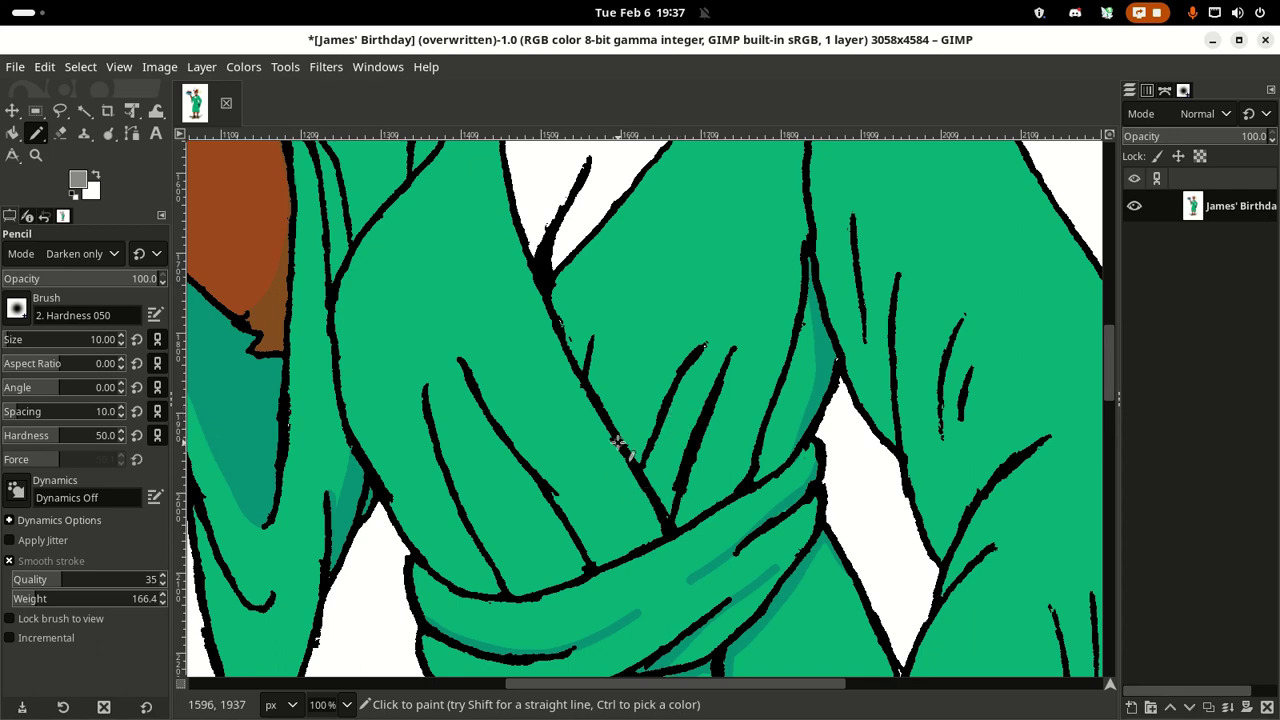
scroll(577, 409, "up", 1)
scroll(577, 409, "left", 2)
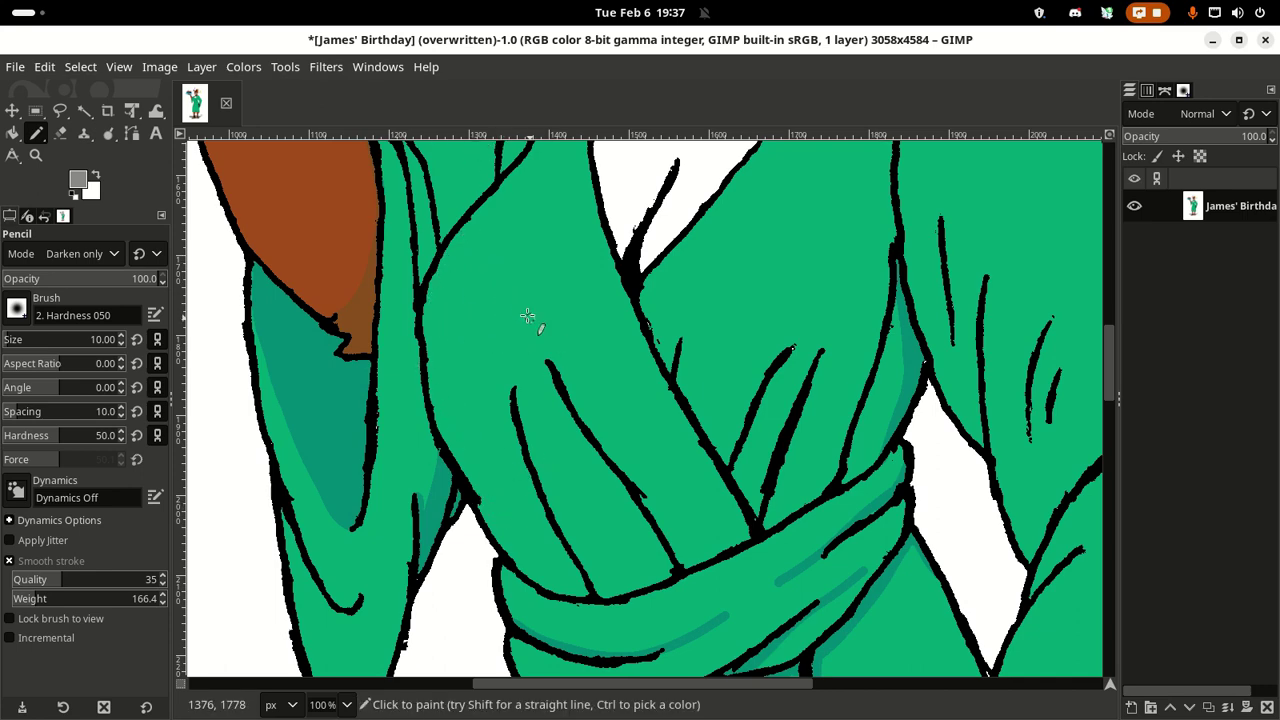
Step: Study the chest folds between the collar and the sash to plan where the torso shadows should fall
scroll(527, 316, "up", 4)
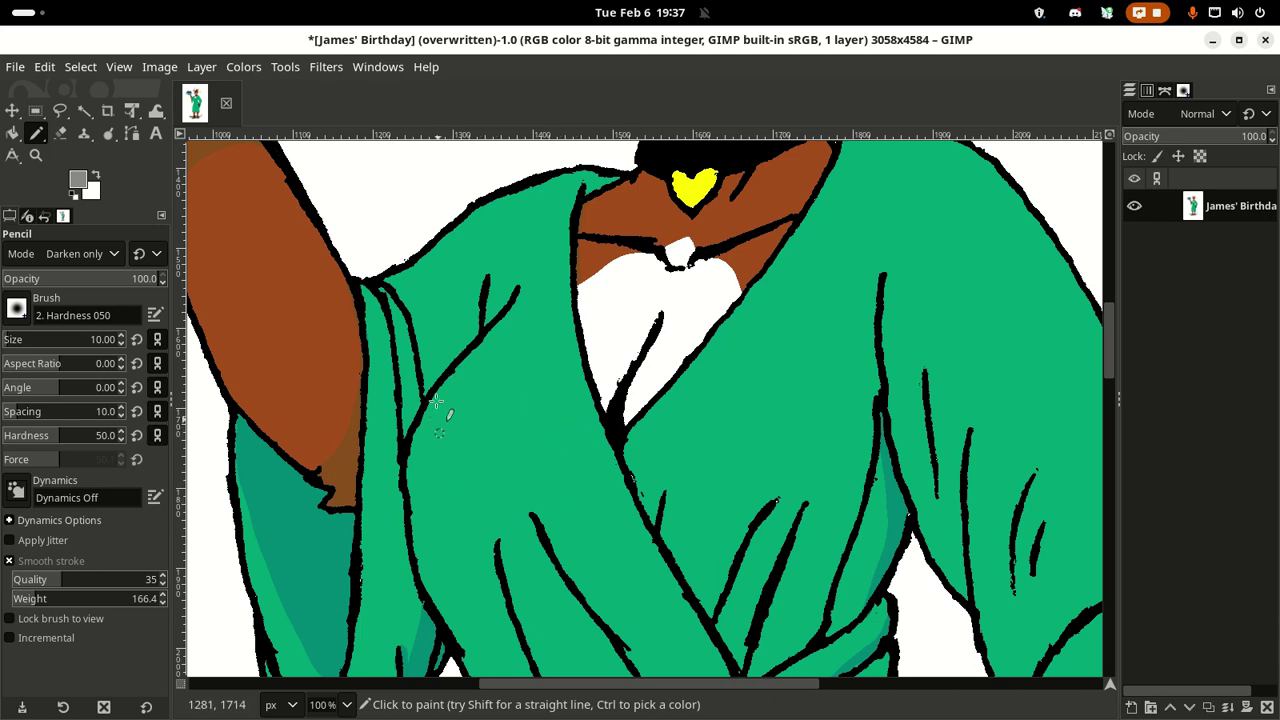
mouse_move(494, 247)
left_mouse_down()
mouse_move(351, 251)
mouse_move(423, 439)
mouse_move(383, 429)
mouse_move(554, 526)
mouse_move(566, 423)
mouse_move(481, 310)
mouse_move(466, 309)
left_mouse_up()
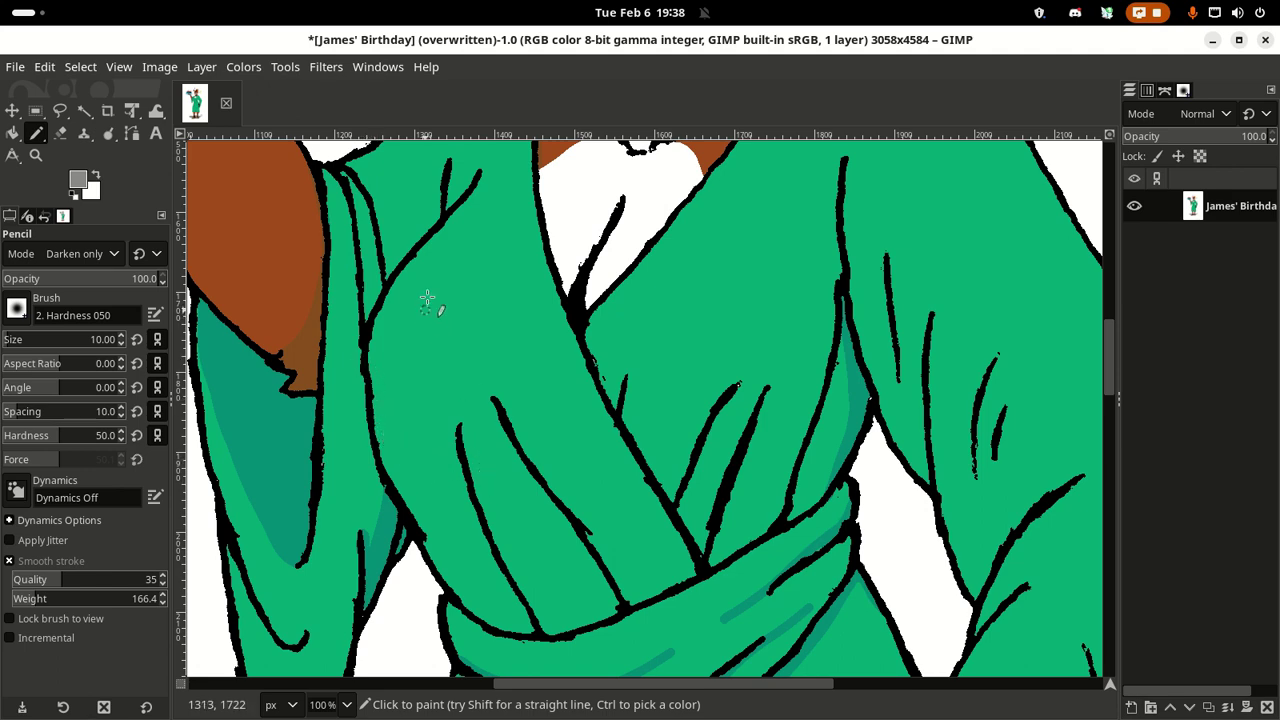
scroll(467, 370, "down", 3)
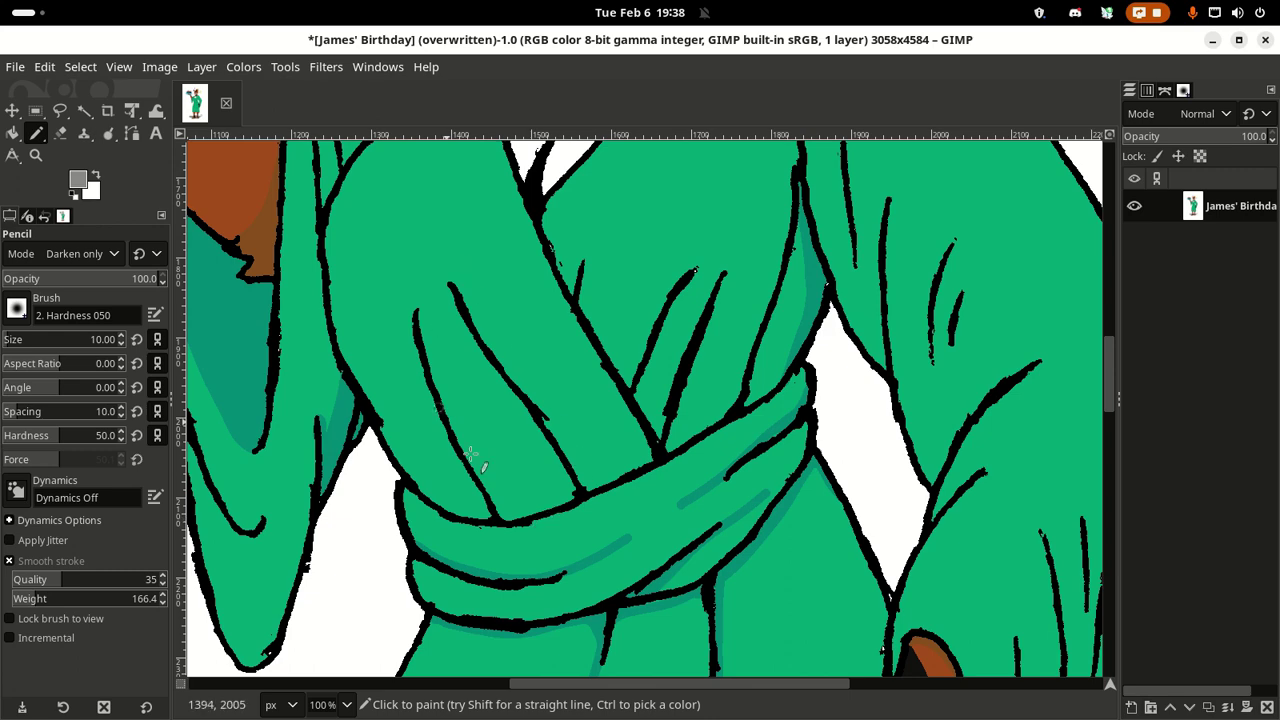
left_click_drag(529, 443, 591, 466)
scroll(591, 466, "right", 3)
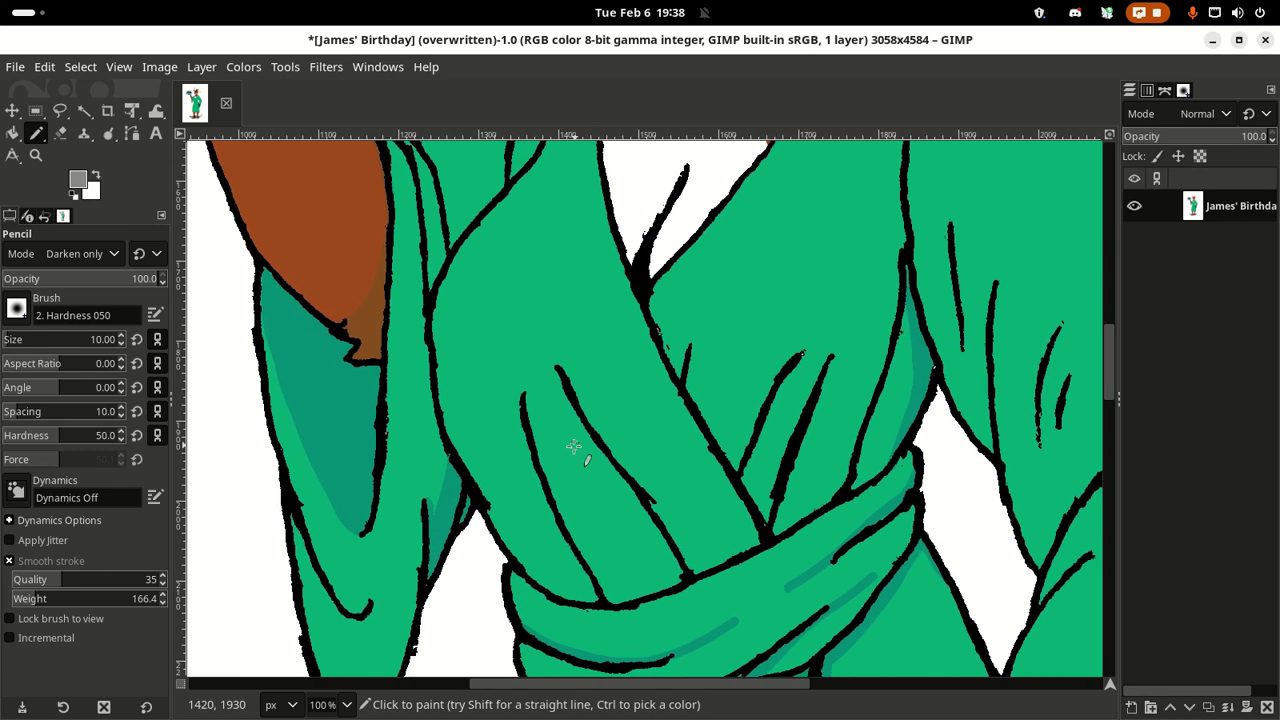
scroll(575, 430, "up", 1)
scroll(561, 419, "right", 2)
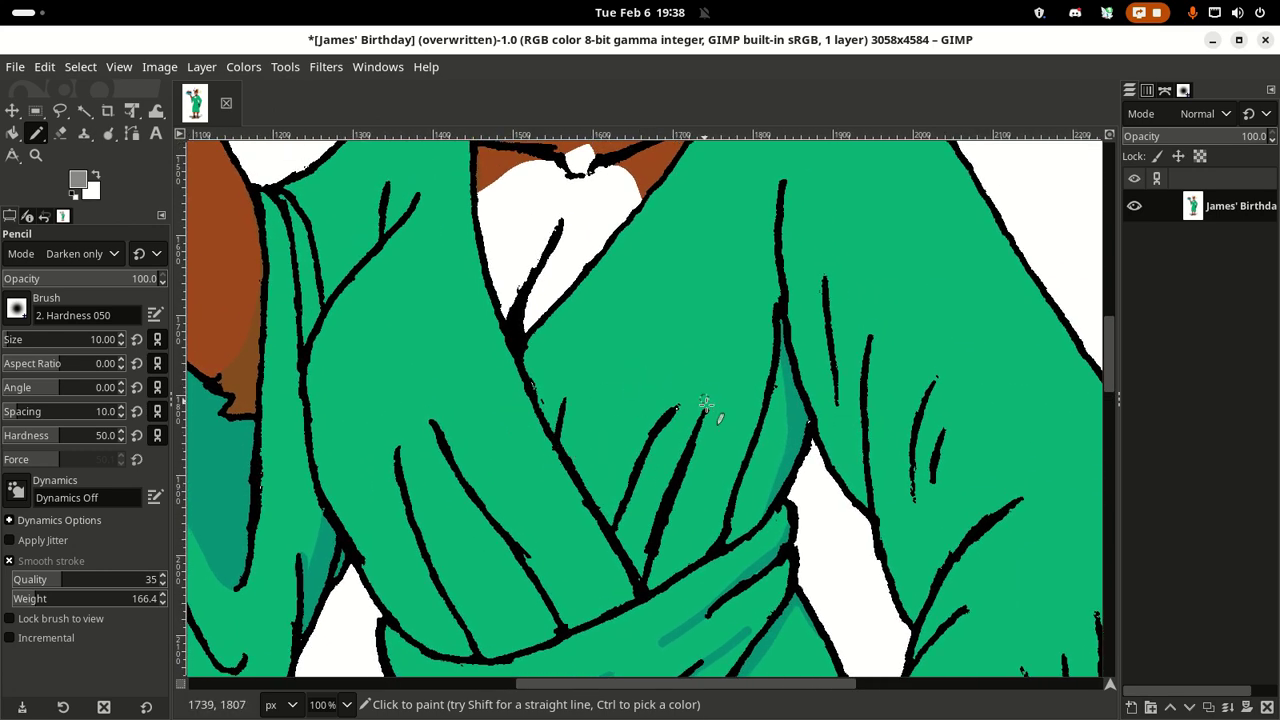
scroll(330, 362, "down", 2)
scroll(330, 362, "right", 1)
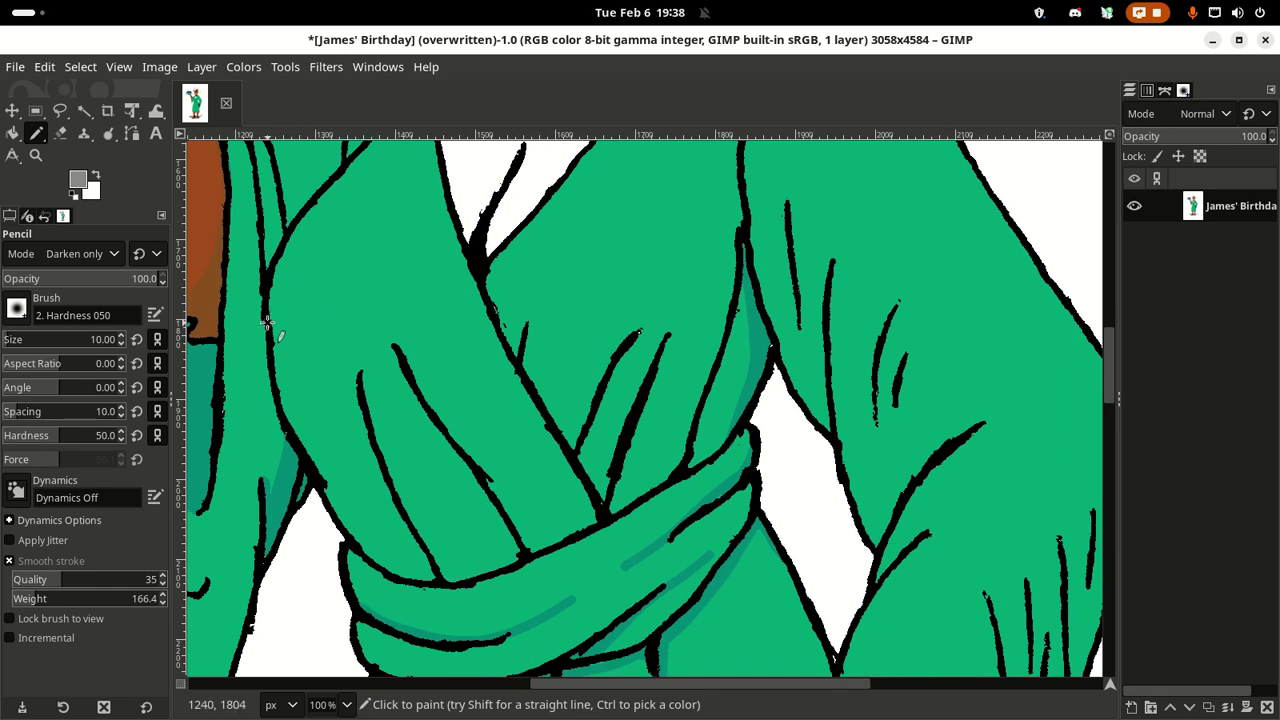
Step: Draw a scalloped pencil shadow edge from the torso's left outline past the first fold tip to the second fold tip
mouse_move(268, 338)
left_mouse_down()
mouse_move(312, 422)
mouse_move(341, 410)
mouse_move(363, 369)
left_mouse_up()
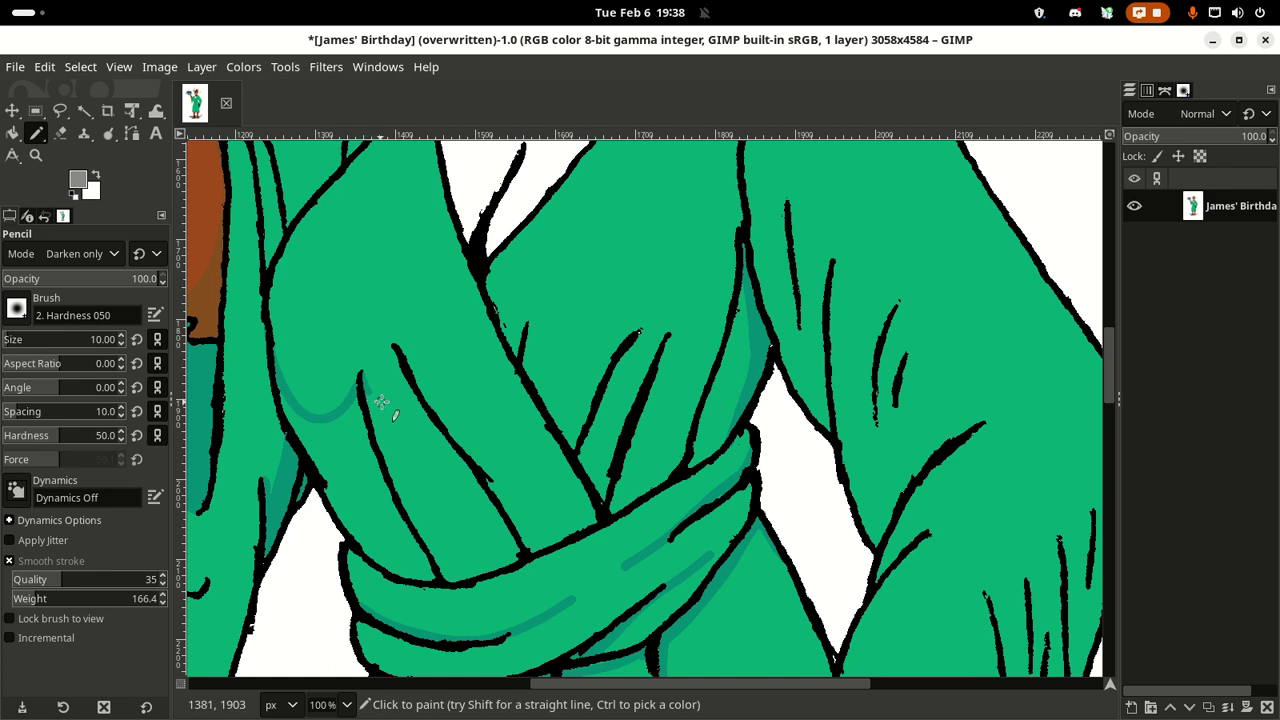
left_click_drag(365, 396, 405, 380)
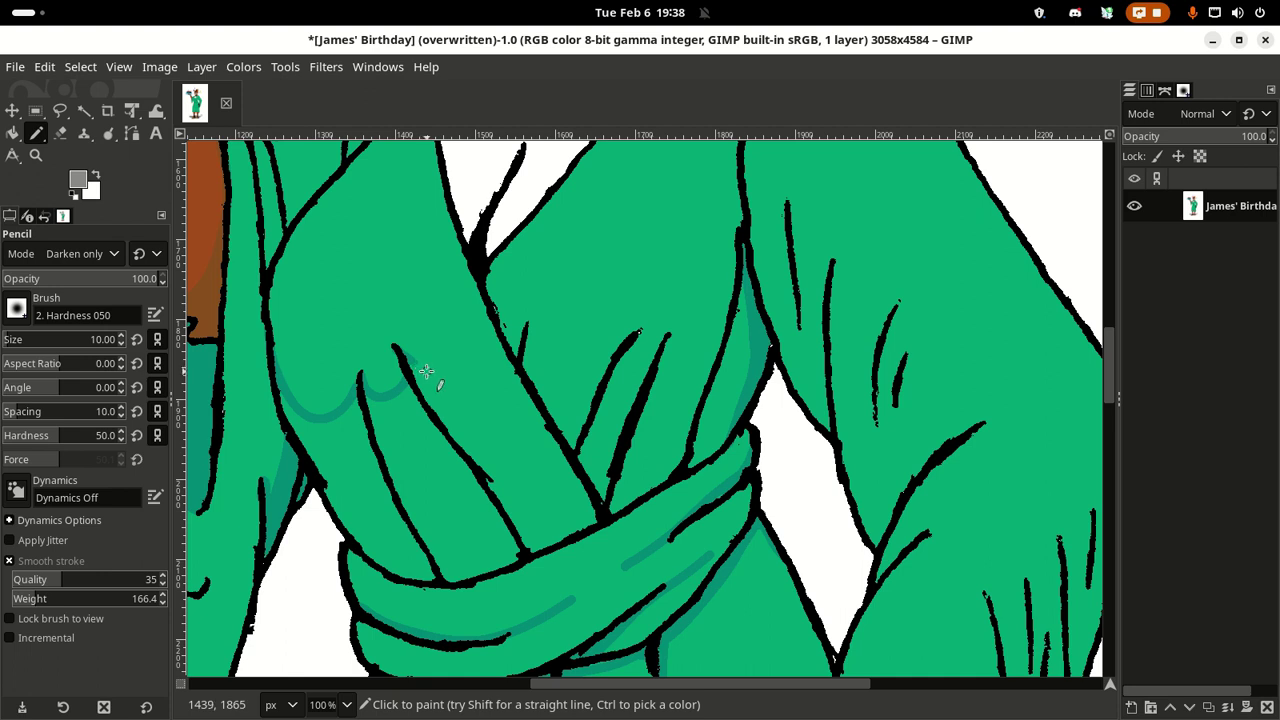
left_click_drag(406, 357, 519, 387)
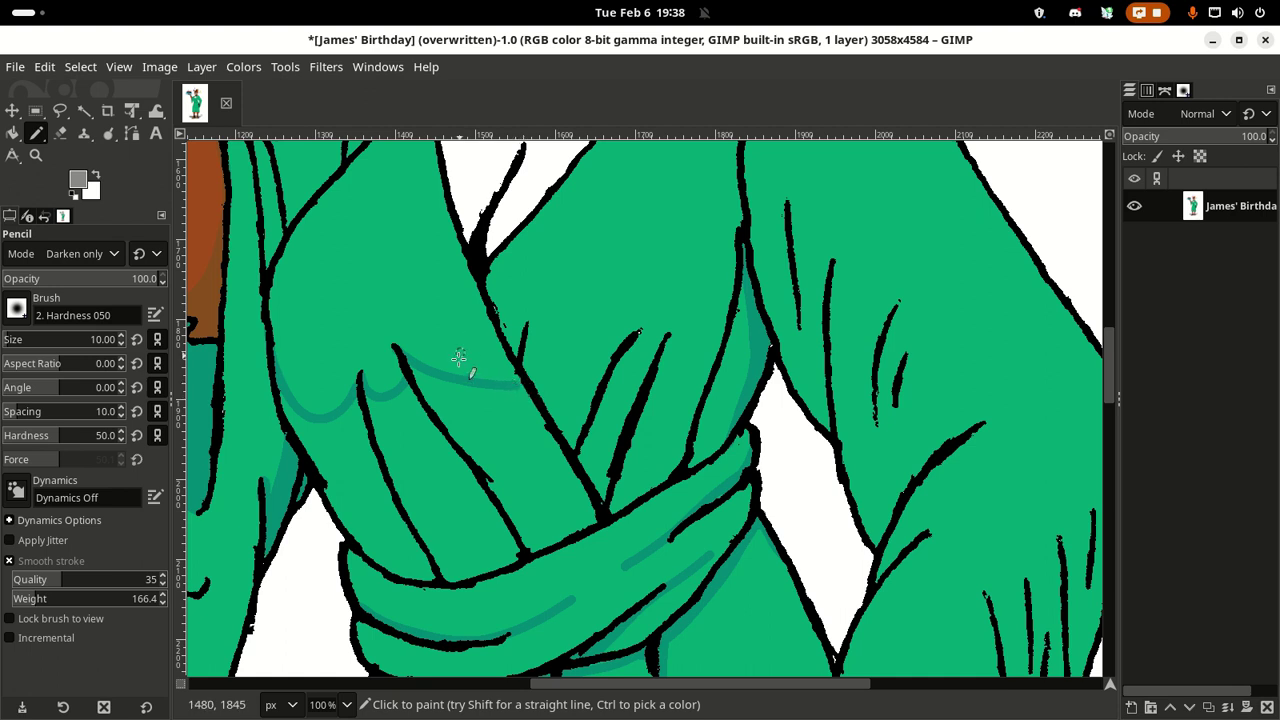
key("ctrl+z")
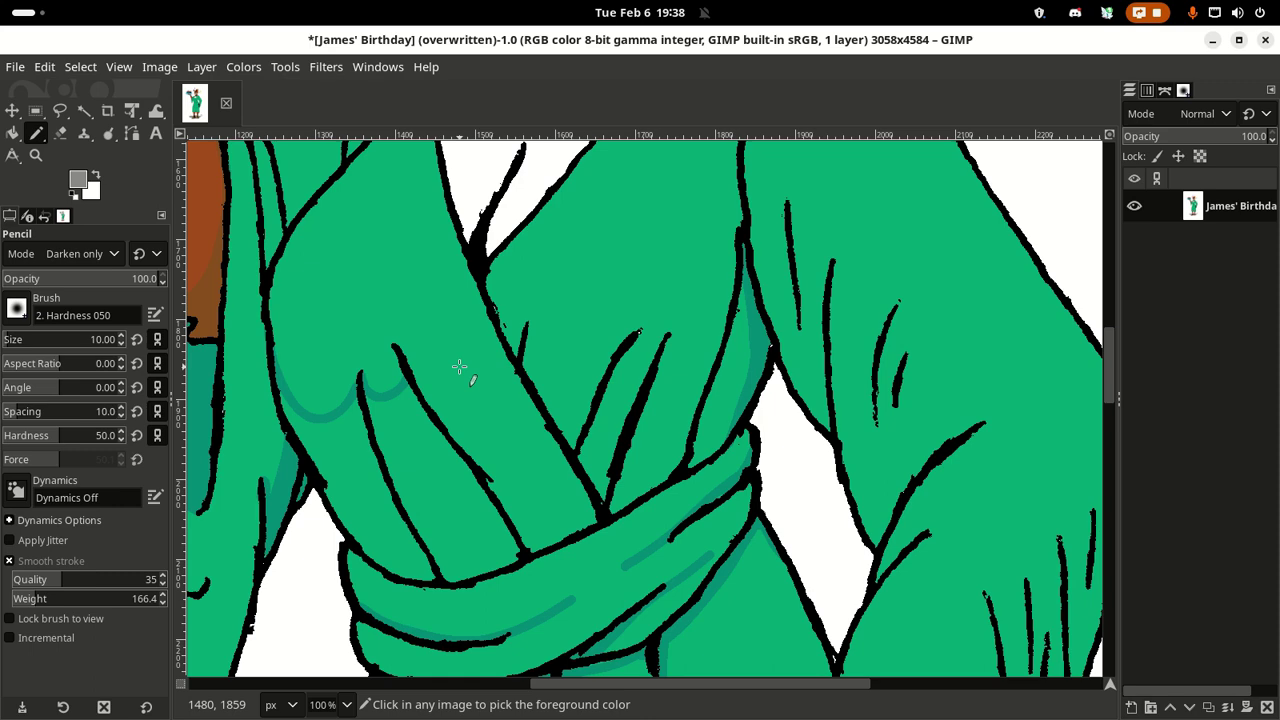
Step: Extend the scalloped shadow edge from the second fold to a peak near the chest opening, with a short curve down its other side
scroll(459, 367, "up", 3)
scroll(455, 355, "right", 1)
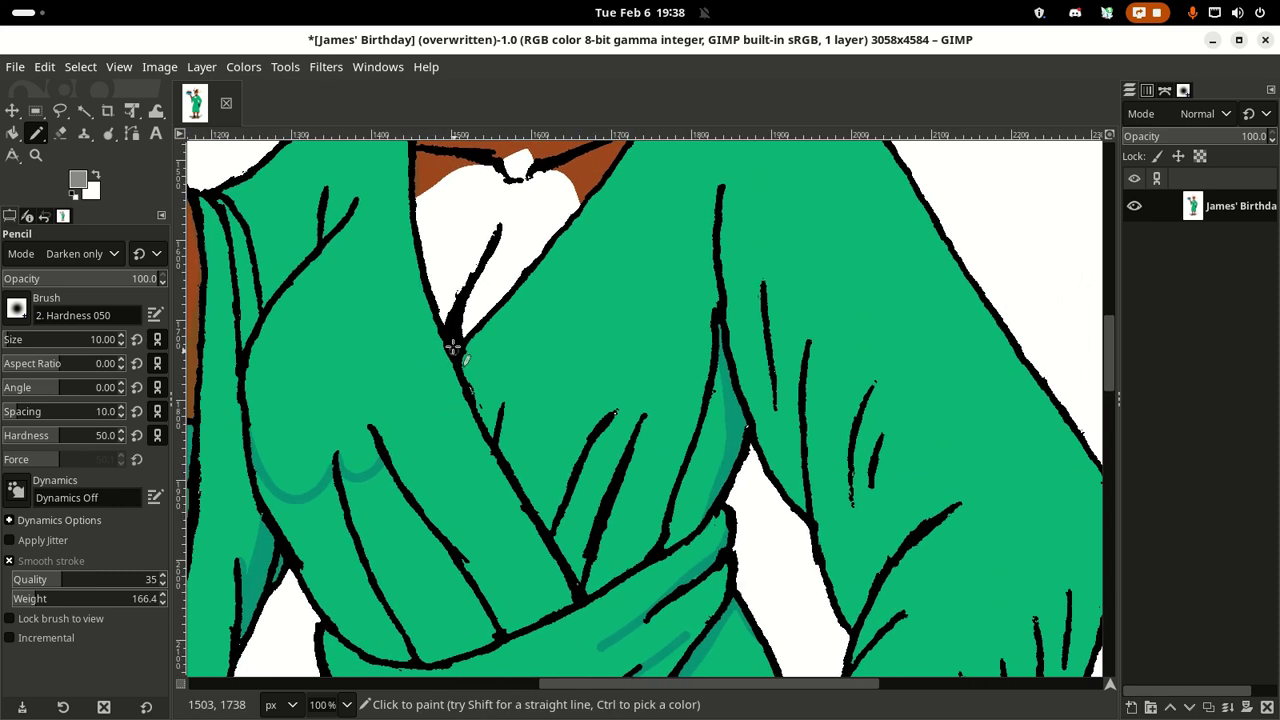
left_click_drag(449, 449, 414, 400)
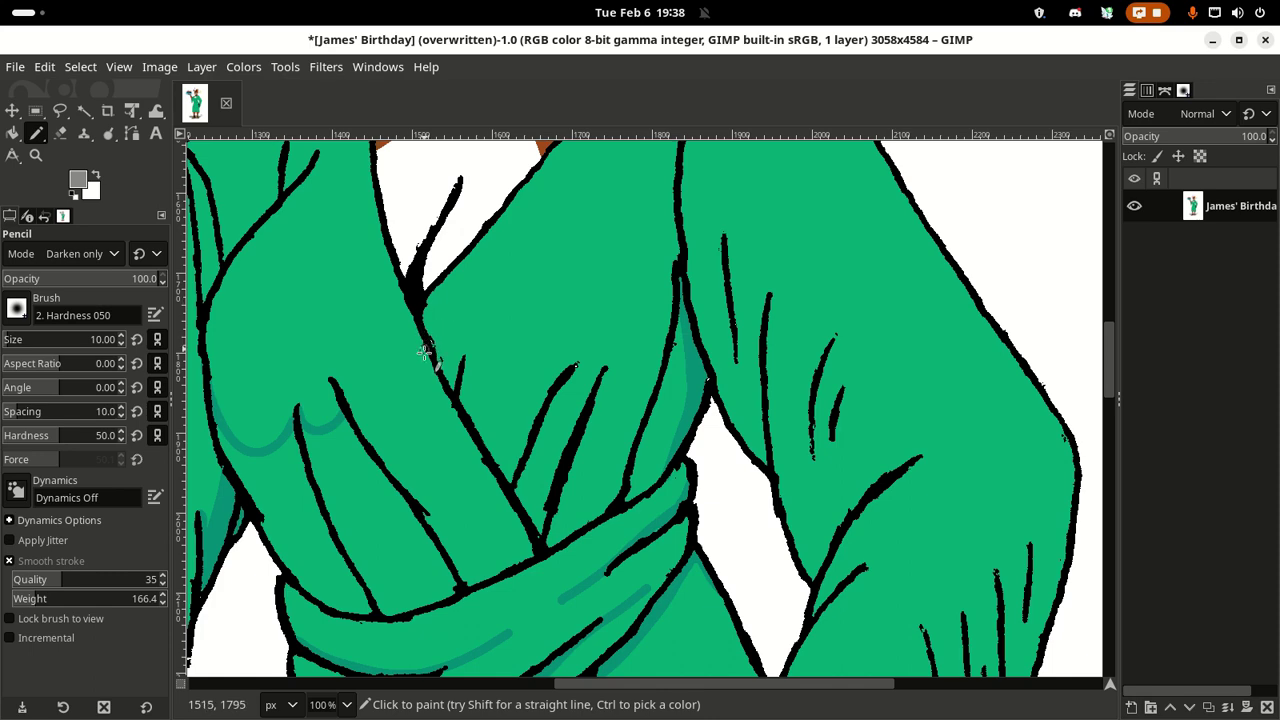
left_click_drag(400, 394, 431, 331)
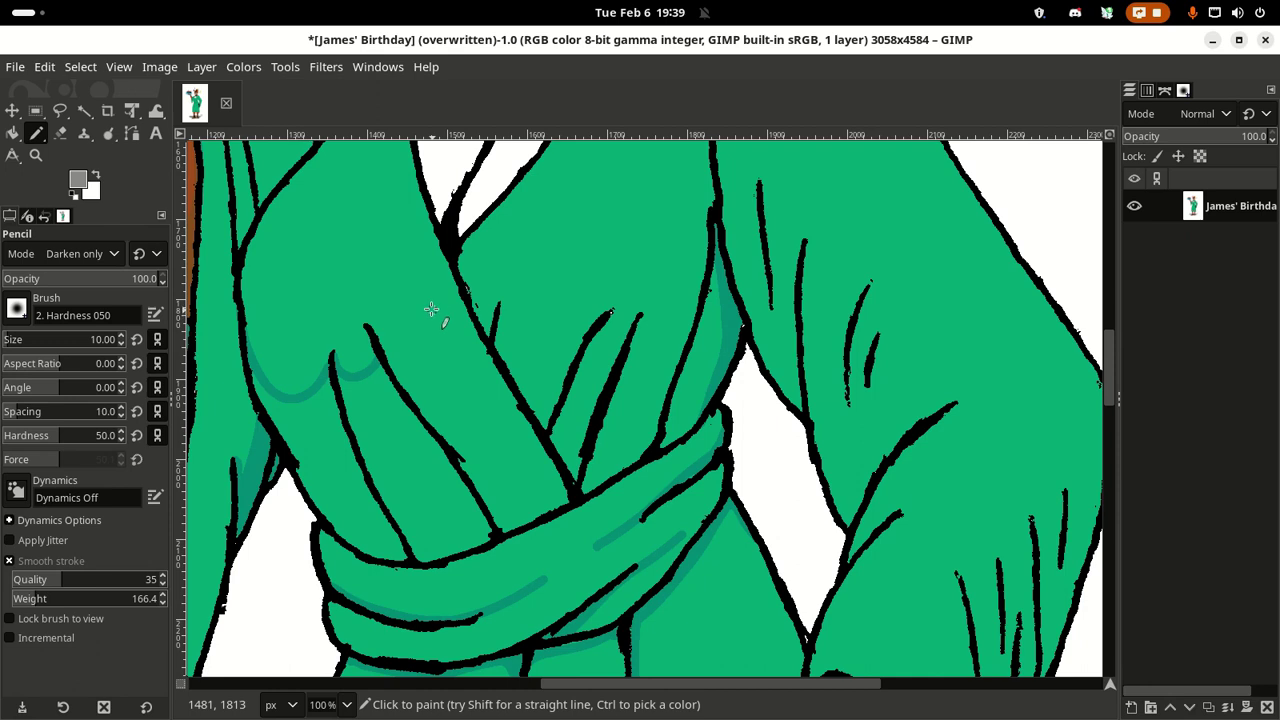
left_click_drag(428, 309, 477, 393)
mouse_move(381, 345)
left_mouse_down()
mouse_move(433, 336)
mouse_move(430, 312)
mouse_move(448, 374)
left_mouse_up()
key("ctrl+z")
left_click_drag(416, 345, 376, 345)
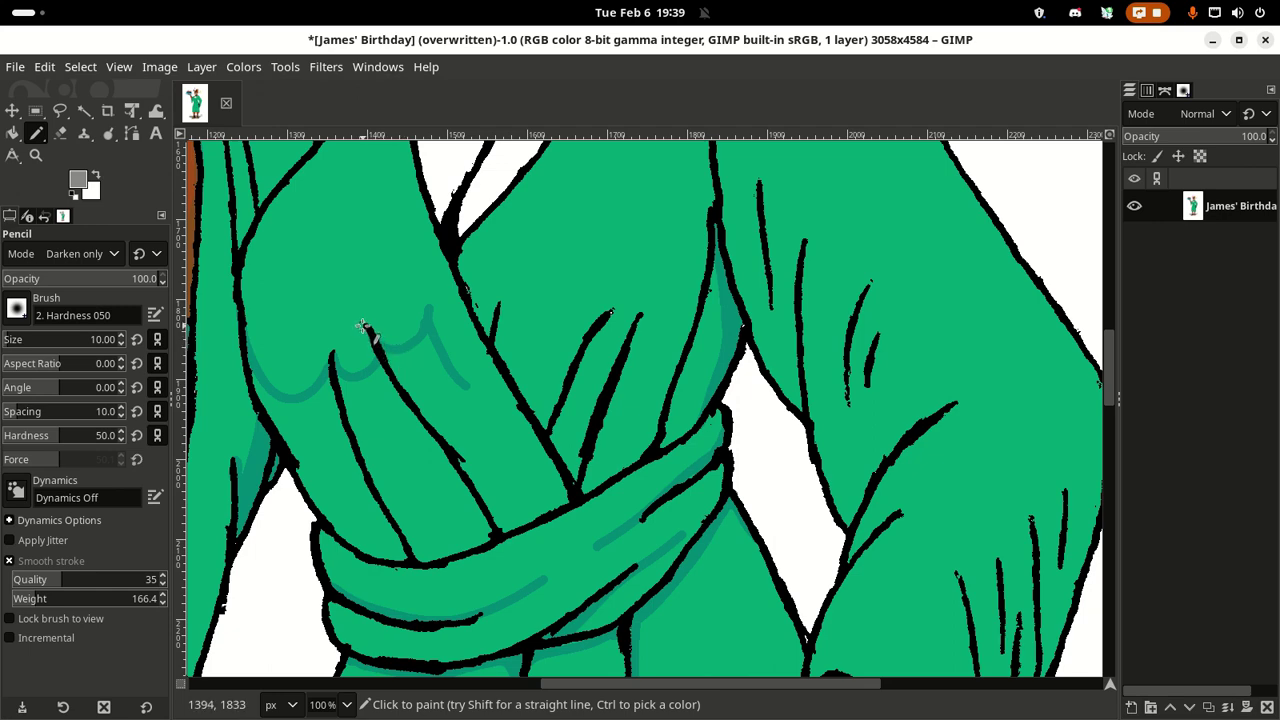
Step: Try a larger shadow curve from the peak down beside the chest opening and back to the second fold
scroll(430, 380, "down", 2)
scroll(430, 380, "right", 3)
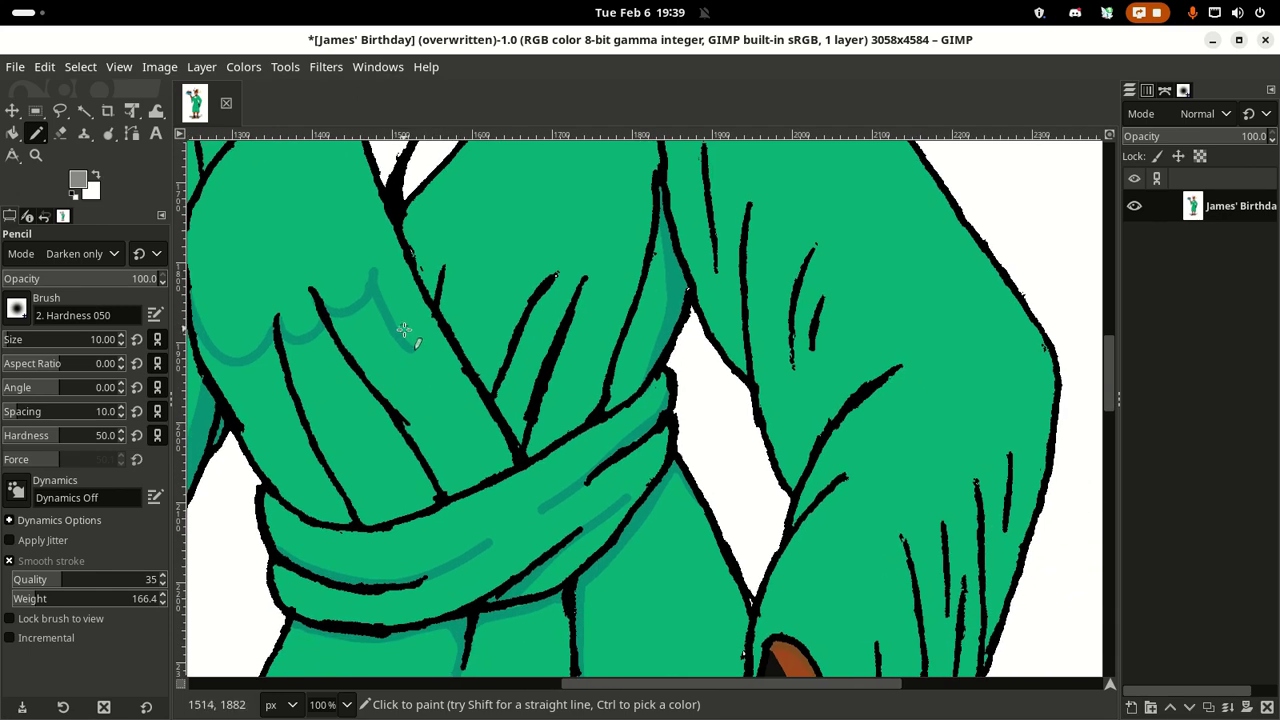
left_click(414, 356, "shift")
left_click_drag(422, 322, 461, 435)
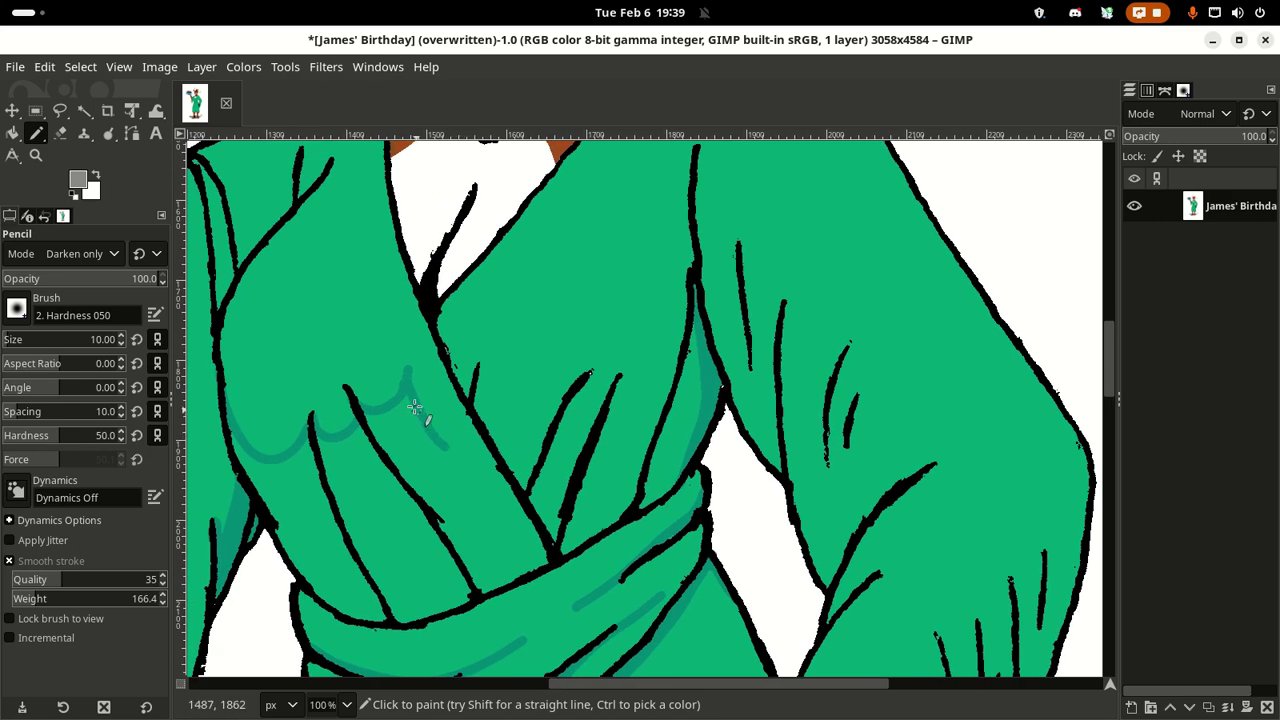
left_click_drag(410, 390, 465, 408)
key("ctrl")
mouse_move(462, 421)
left_mouse_down()
mouse_move(492, 476)
mouse_move(489, 523)
mouse_move(420, 515)
left_mouse_up()
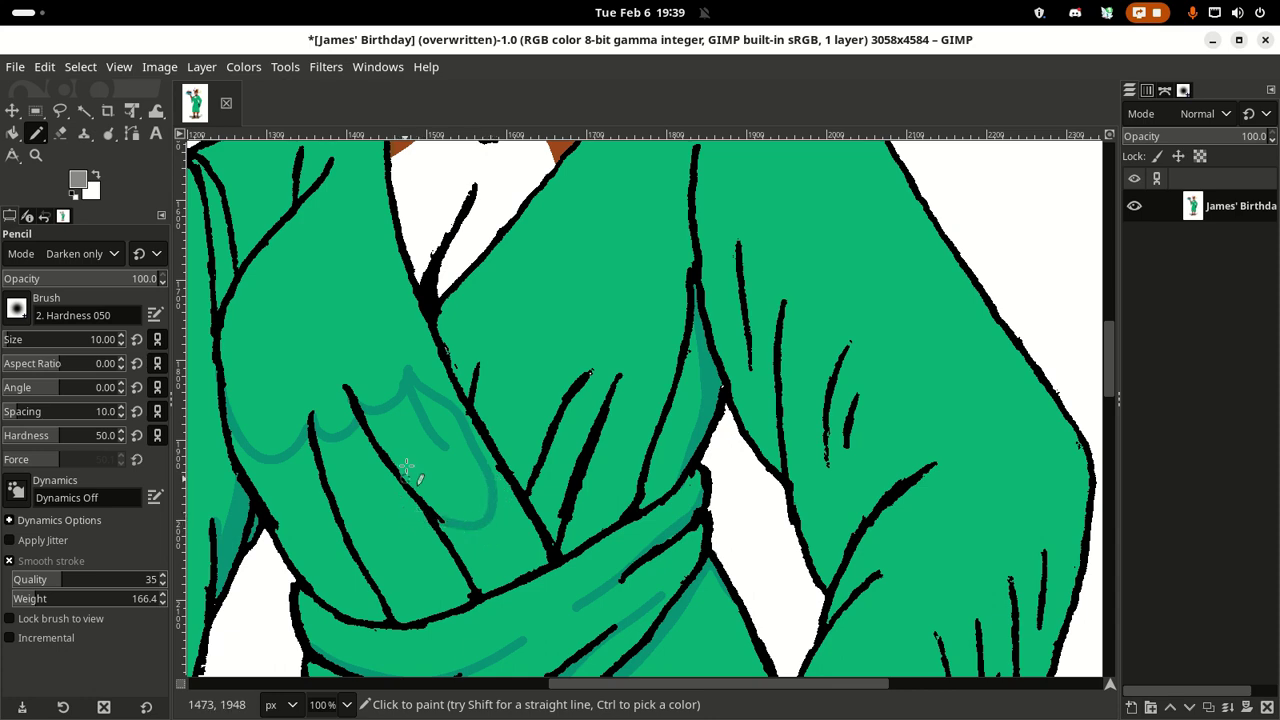
Step: Try a curved shadow line between the two left chest folds, just above the sash
scroll(449, 457, "left", 2)
scroll(449, 457, "down", 1)
scroll(463, 459, "left", 1)
scroll(463, 459, "down", 1)
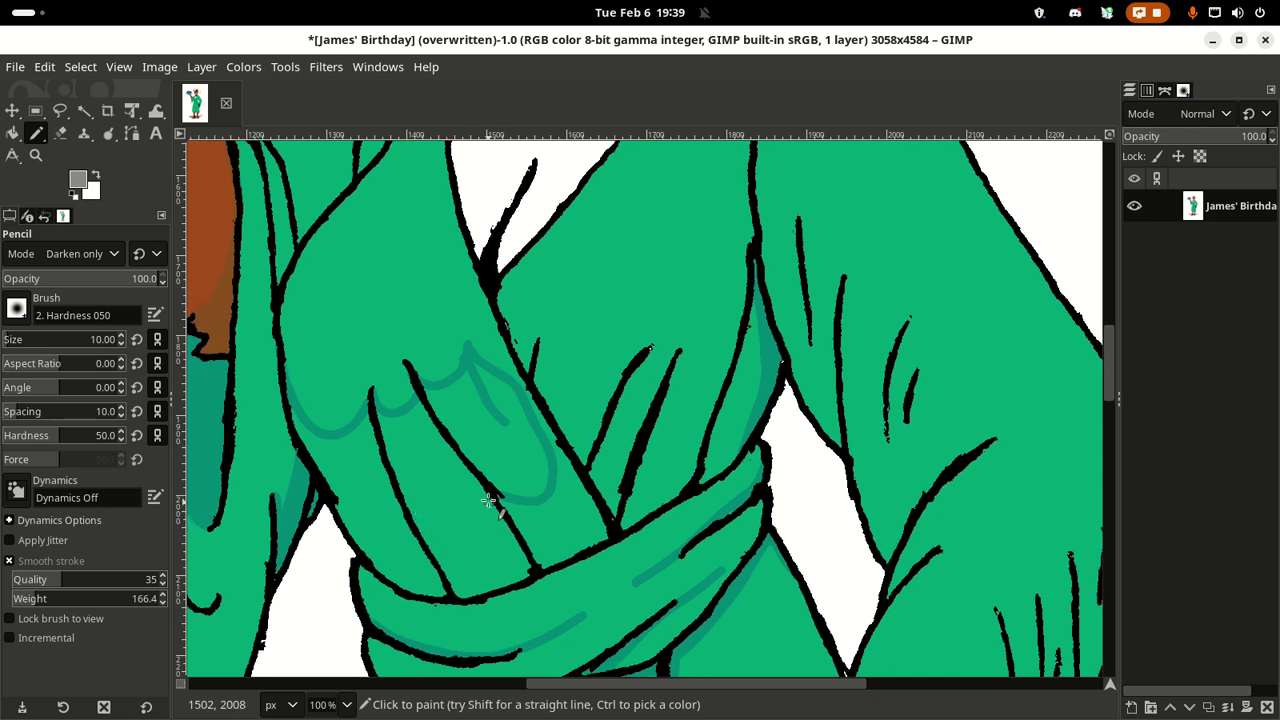
left_click(418, 517)
mouse_move(420, 526)
left_mouse_down()
mouse_move(436, 538)
mouse_move(510, 530)
left_mouse_up()
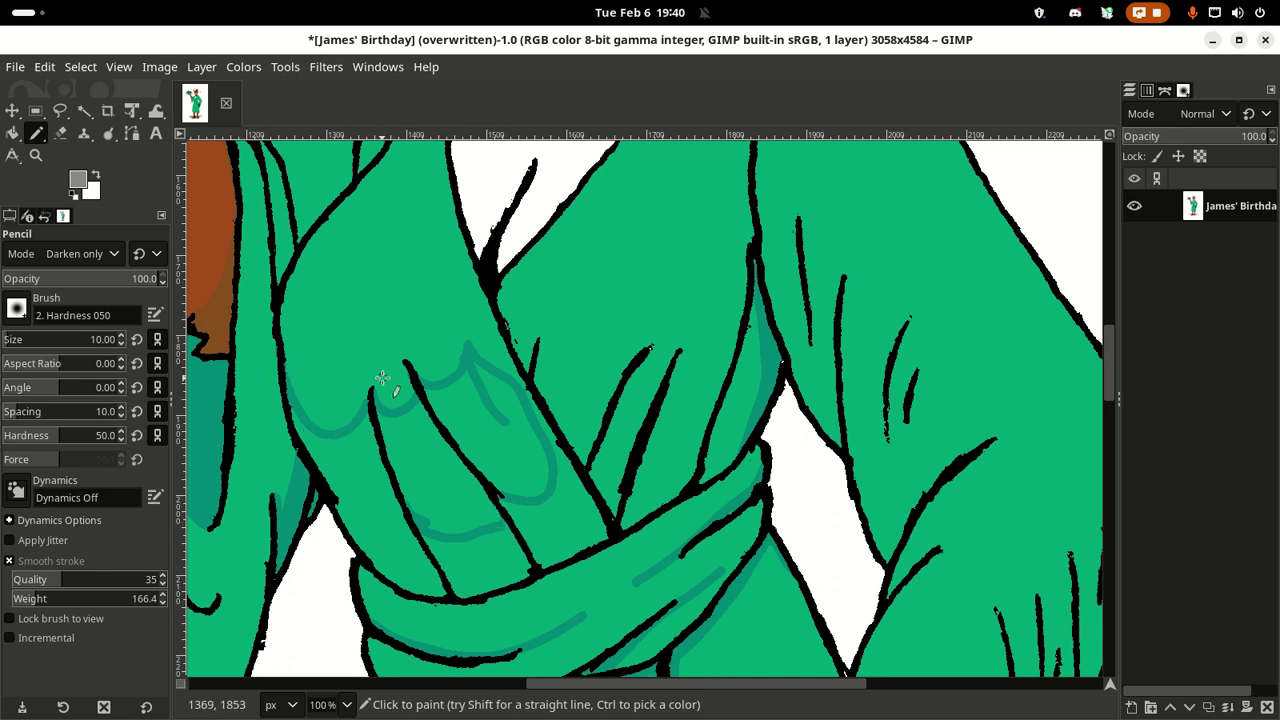
Step: Undo the curved line between the left folds and the large curve beside the chest opening
scroll(504, 427, "up", 3)
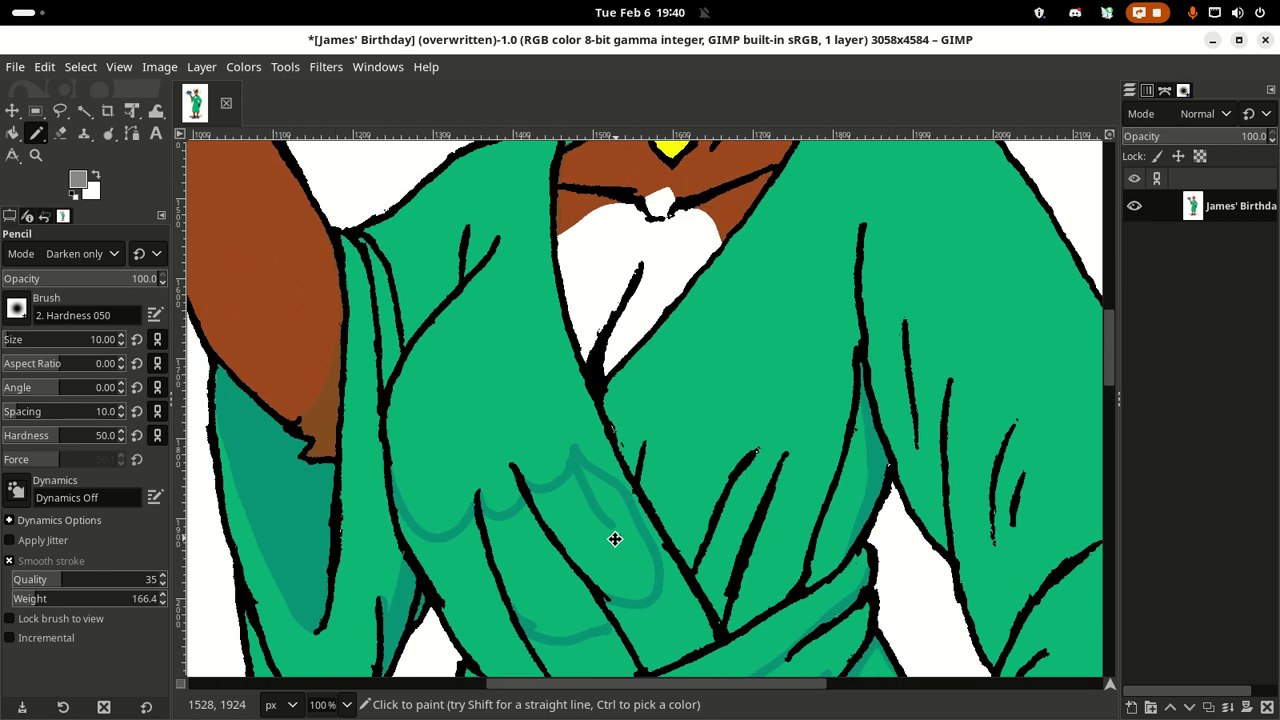
scroll(560, 480, "down", 3)
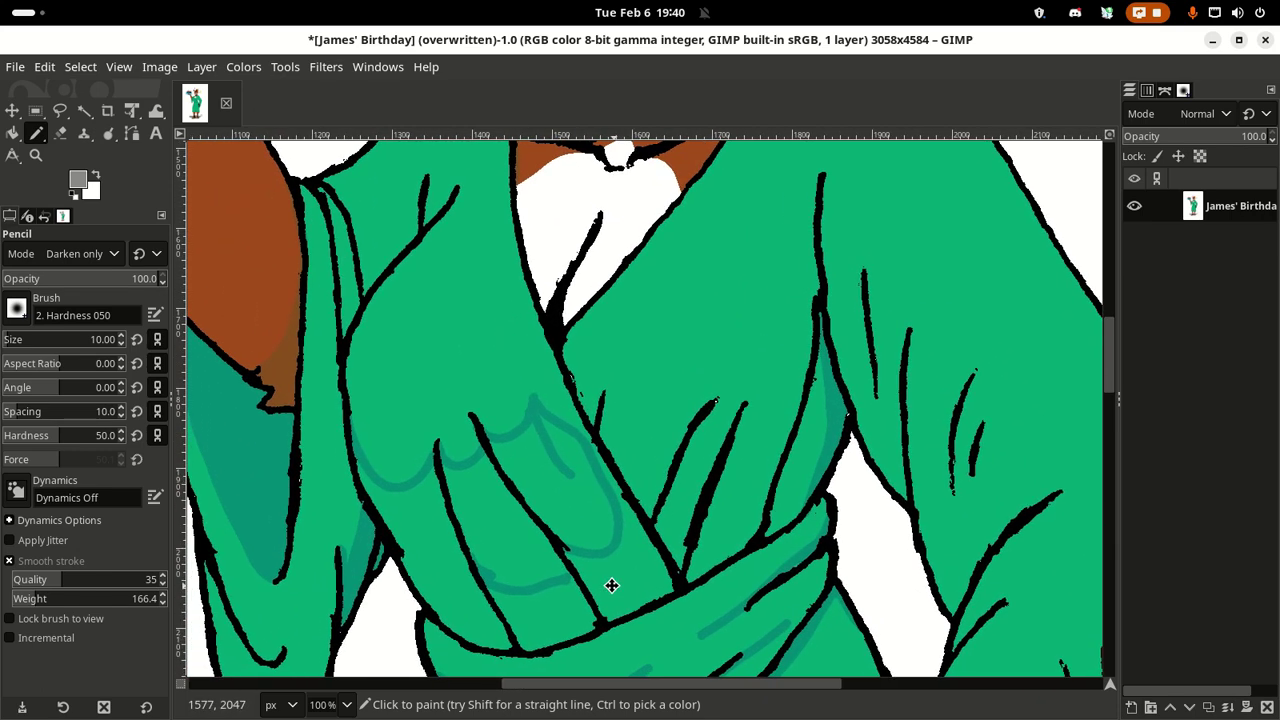
scroll(600, 500, "left", 1)
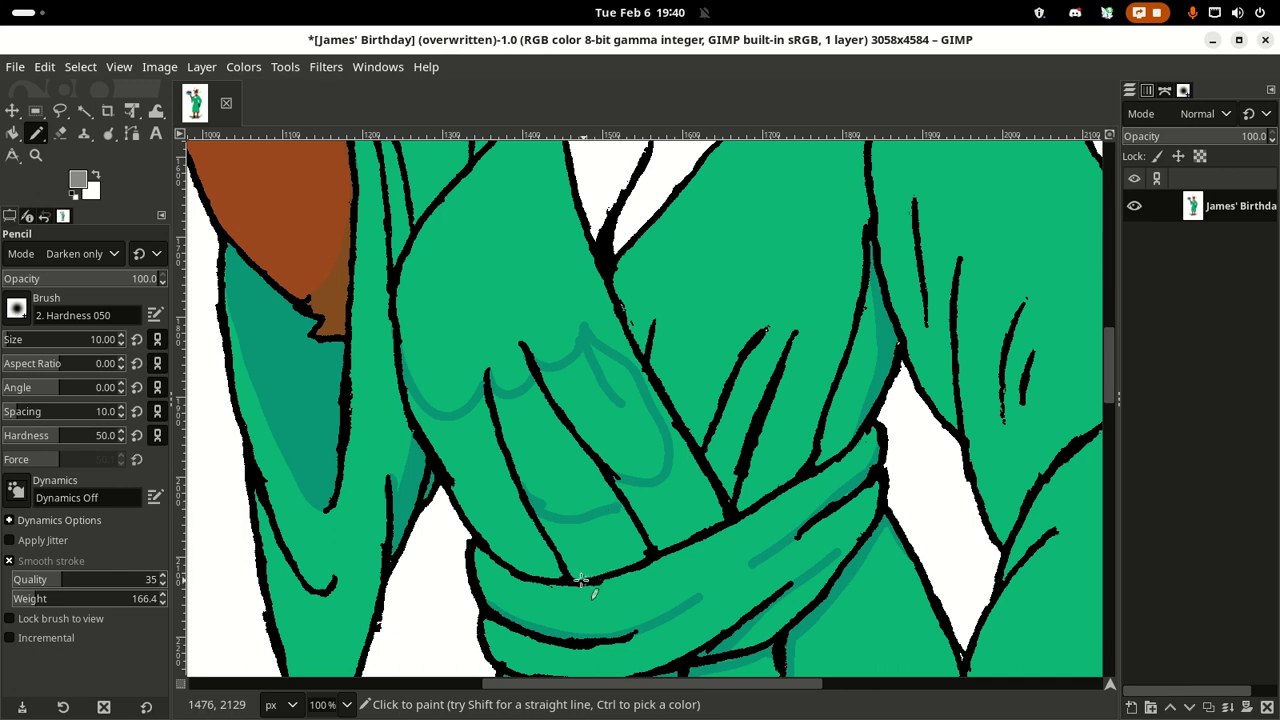
scroll(464, 507, "right", 4)
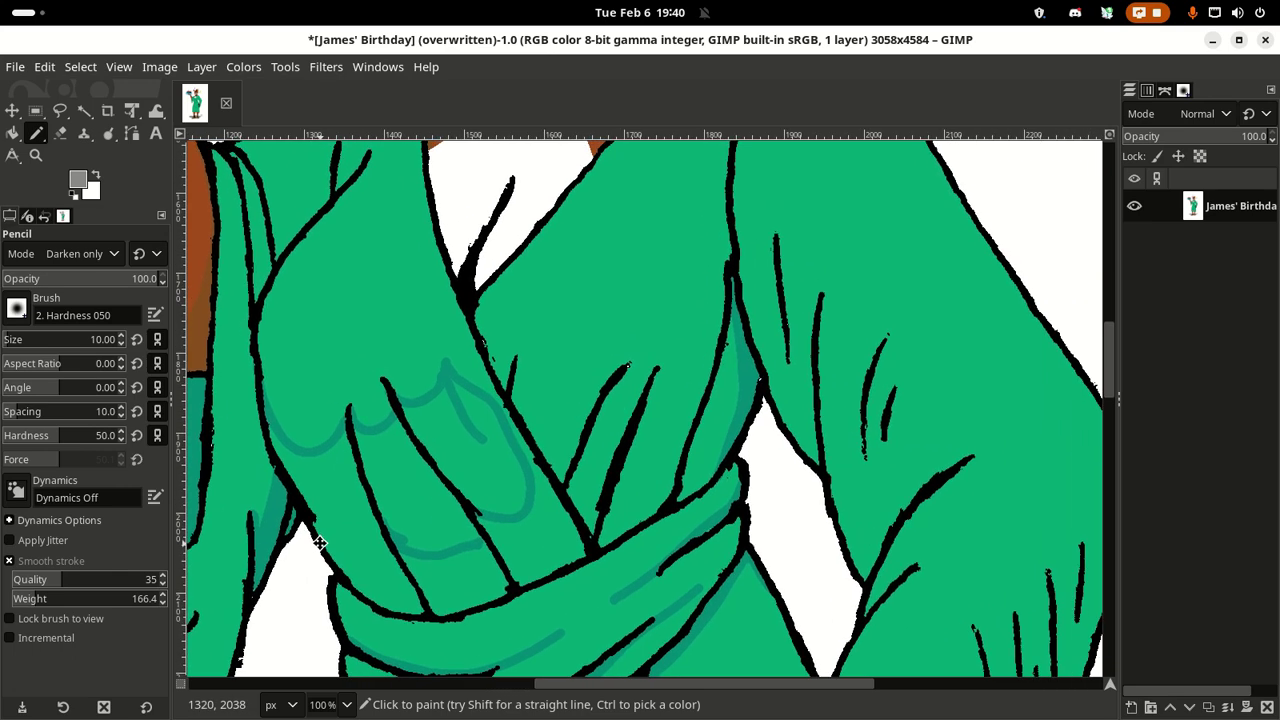
scroll(420, 420, "up", 1)
left_click_drag(403, 438, 484, 415)
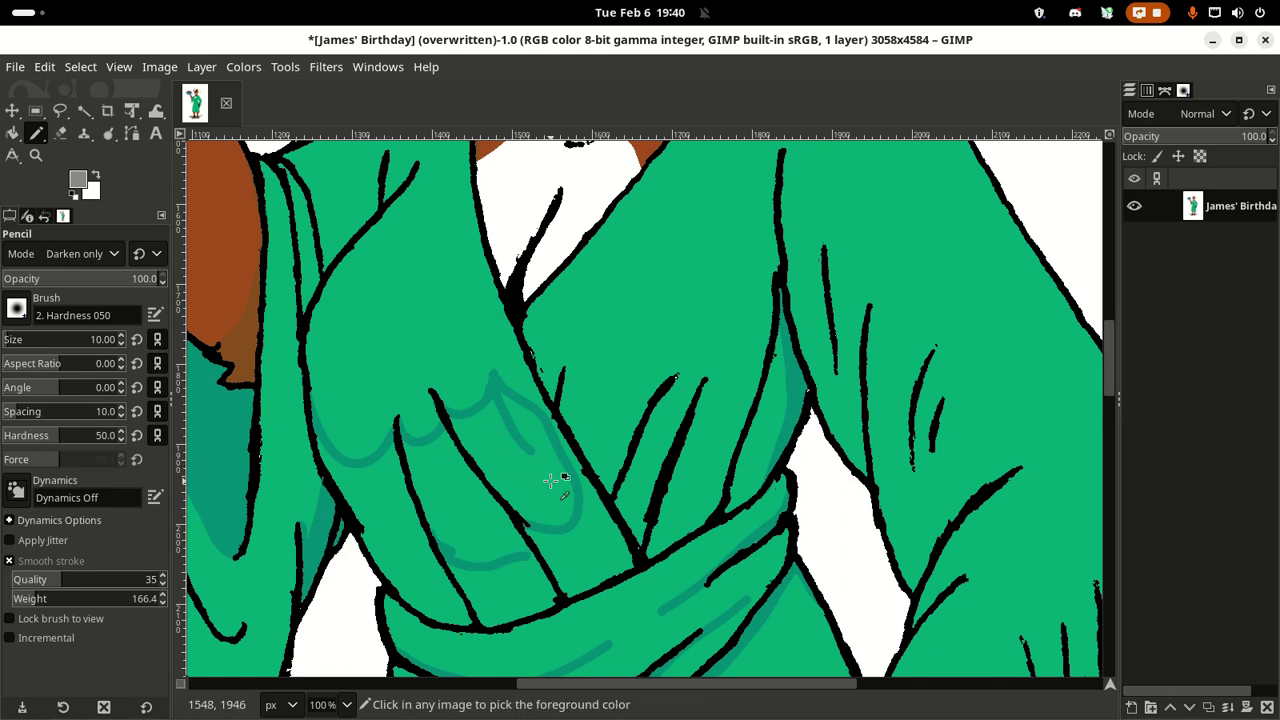
key("ctrl+z")
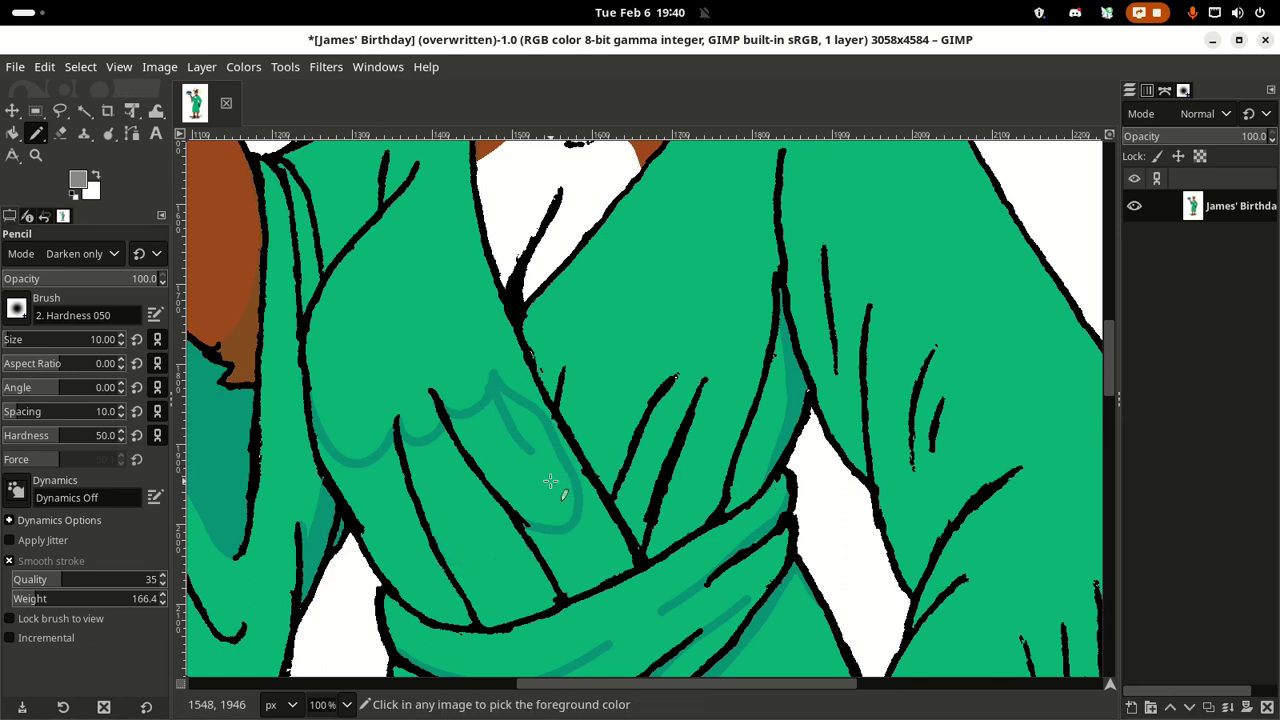
key("ctrl+z")
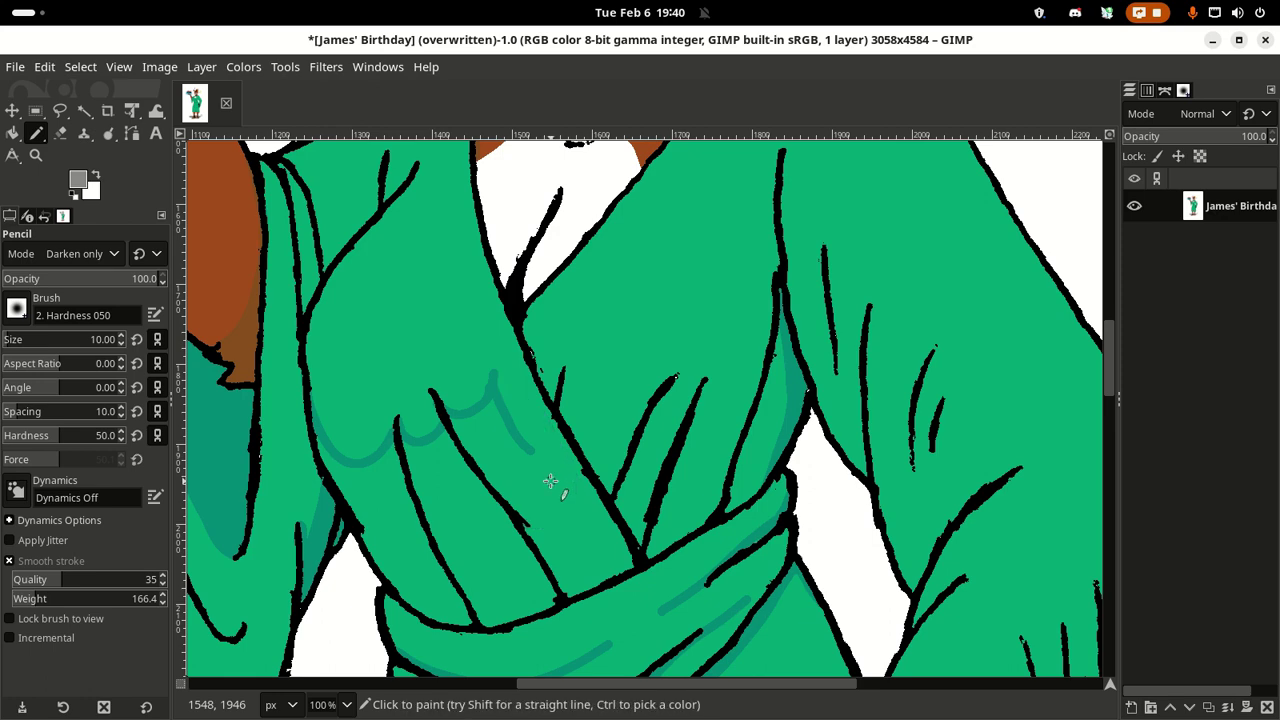
Step: Bucket-fill the torso areas below the scalloped edge, beside the first fold and between the two left folds, with the grey shadow
mouse_move(548, 457)
left_mouse_down()
mouse_move(686, 420)
mouse_move(637, 423)
mouse_move(660, 401)
mouse_move(620, 446)
mouse_move(620, 434)
mouse_move(611, 463)
mouse_move(640, 580)
mouse_move(620, 563)
mouse_move(599, 616)
mouse_move(545, 428)
left_mouse_up()
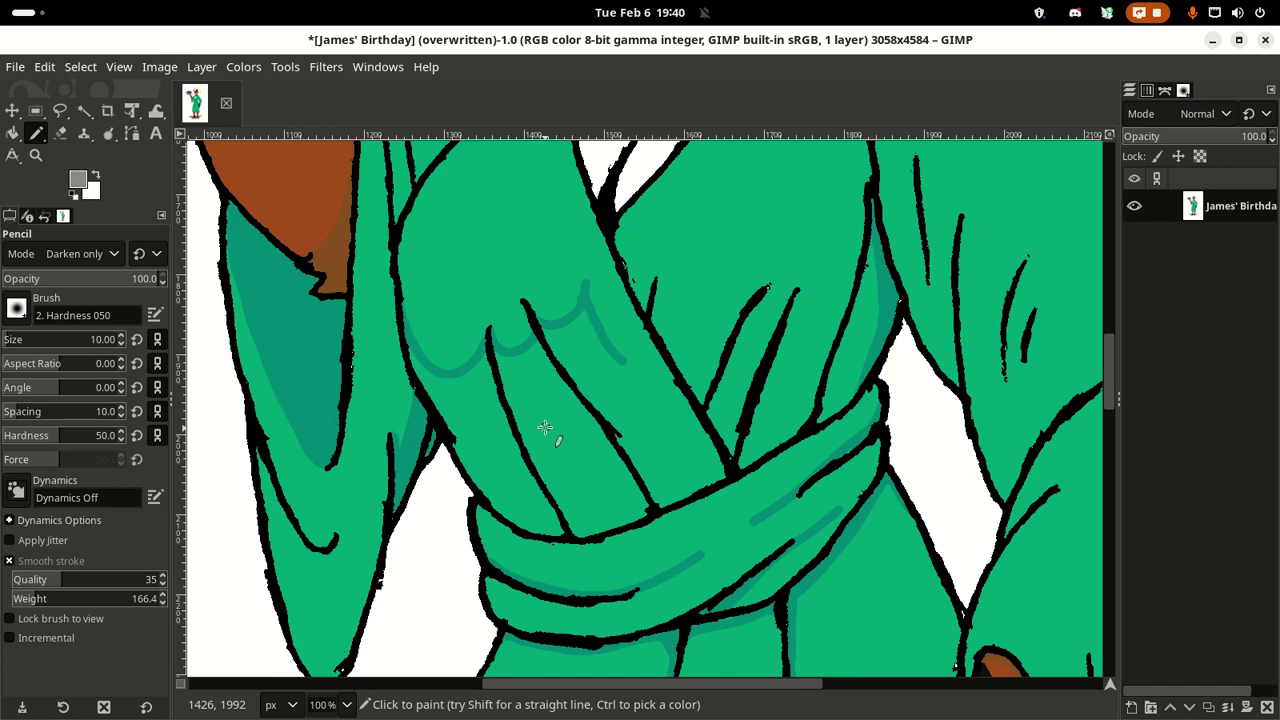
key("shift+b")
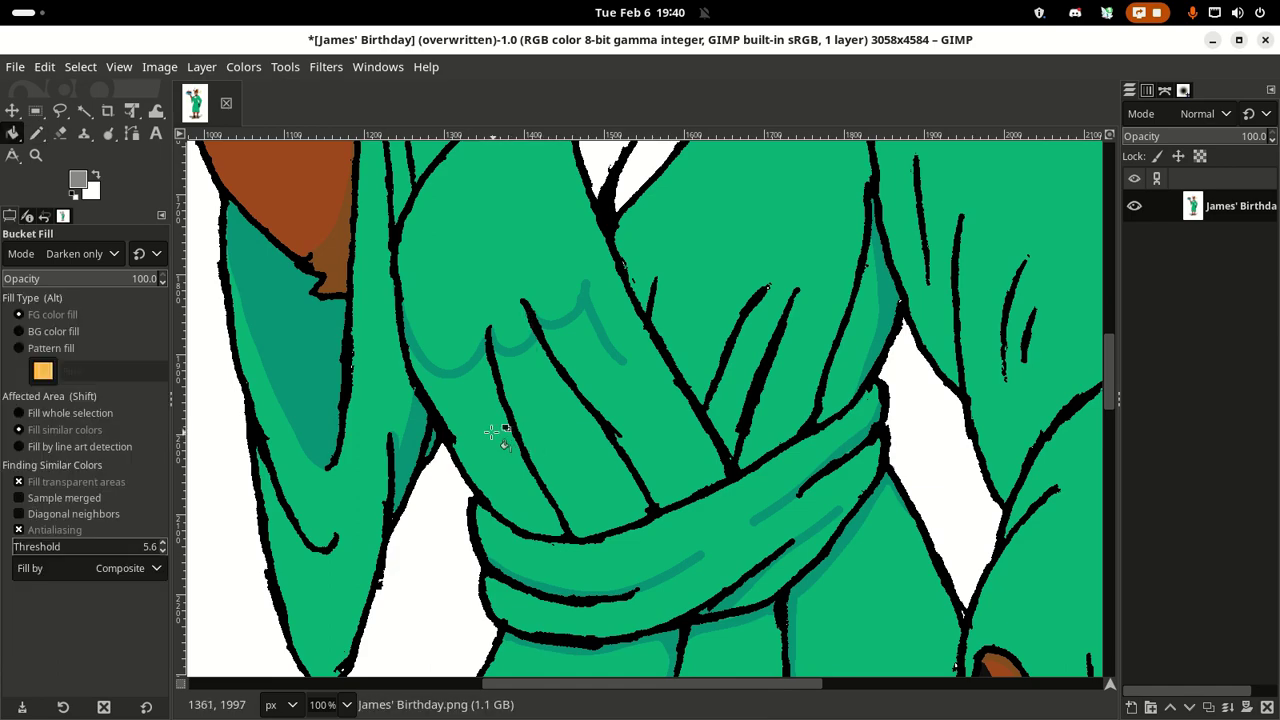
left_click(536, 418)
left_click(536, 418)
mouse_move(536, 418)
left_mouse_down()
mouse_move(600, 528)
mouse_move(526, 531)
mouse_move(403, 426)
mouse_move(443, 449)
mouse_move(554, 431)
mouse_move(671, 569)
mouse_move(534, 394)
mouse_move(650, 480)
mouse_move(571, 423)
mouse_move(574, 374)
left_mouse_up()
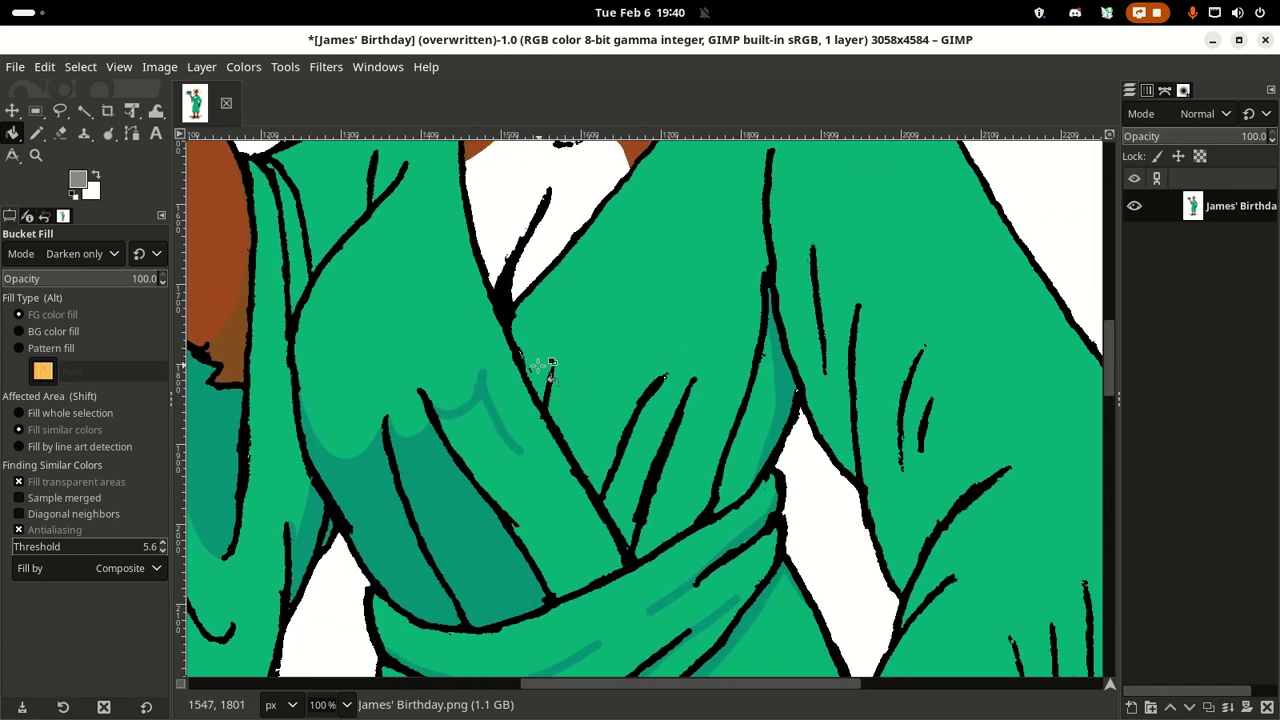
Step: Draw a scalloped pencil shadow edge across the right chest panel, from the crossing line past the fold tips to the armpit
key("n")
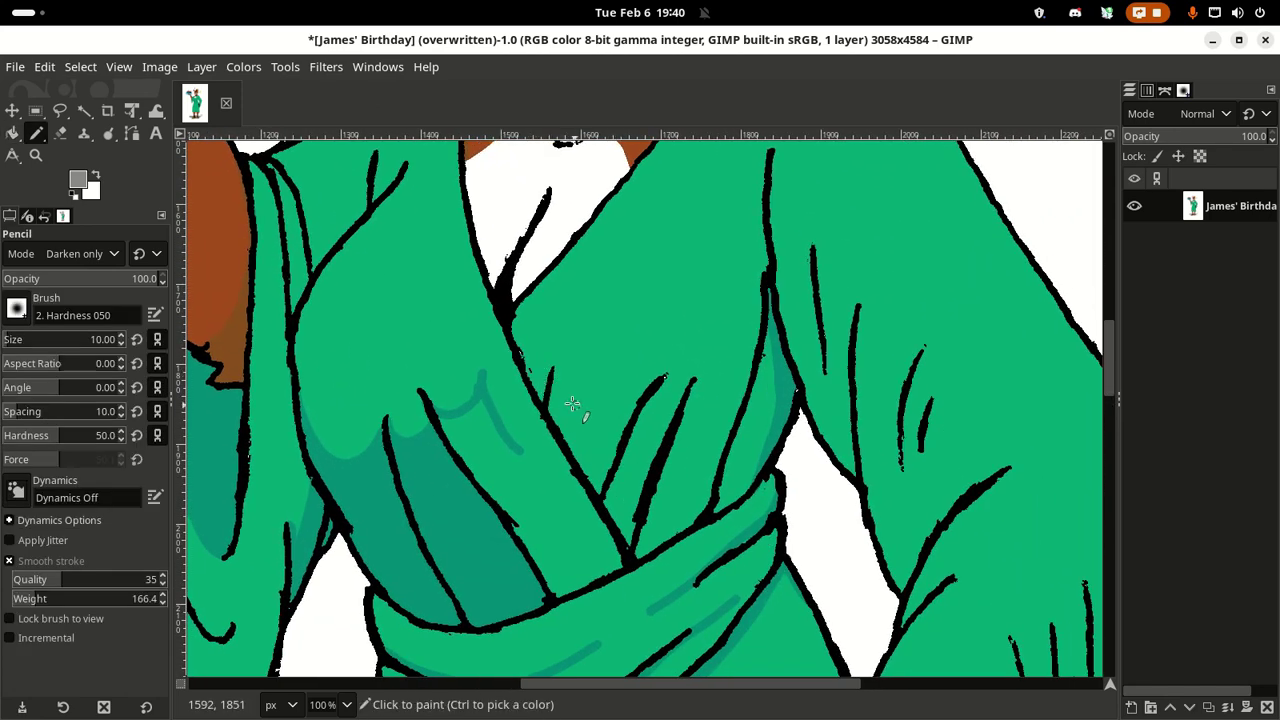
left_click_drag(525, 366, 557, 372)
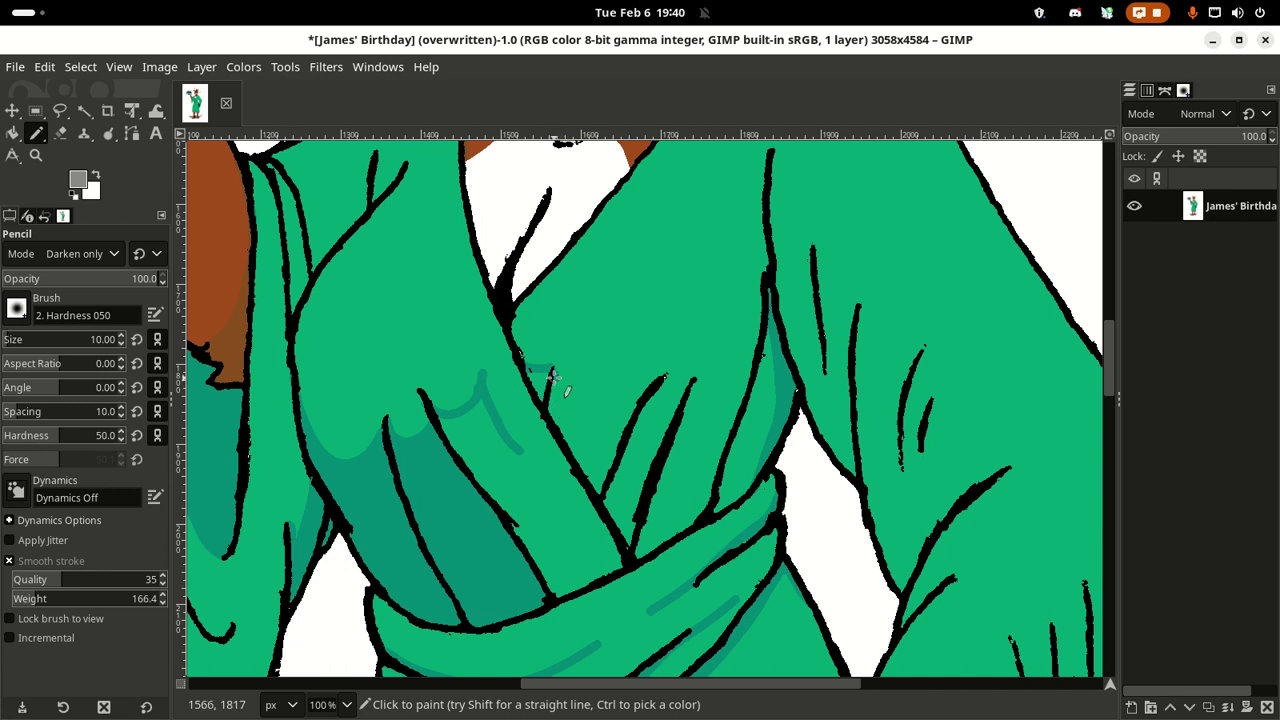
mouse_move(560, 404)
left_mouse_down()
mouse_move(611, 430)
mouse_move(652, 387)
left_mouse_up()
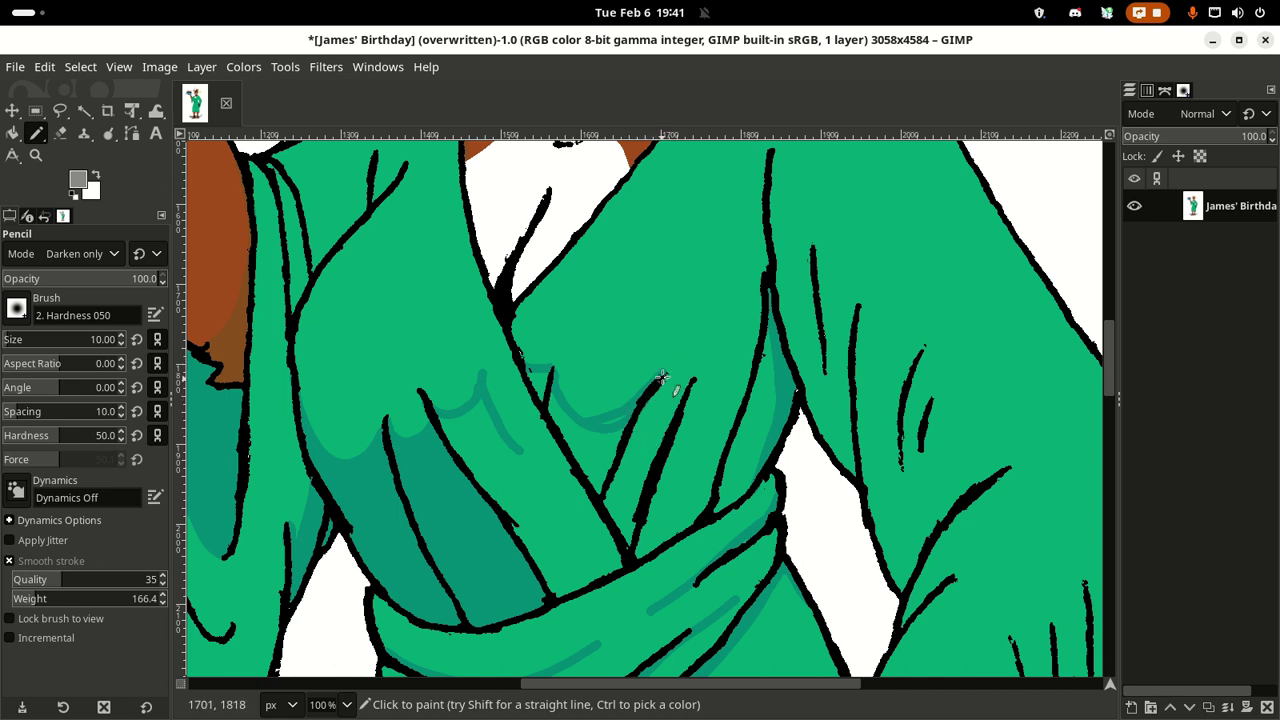
mouse_move(680, 384)
left_mouse_down()
mouse_move(706, 369)
mouse_move(721, 331)
mouse_move(707, 348)
left_mouse_up()
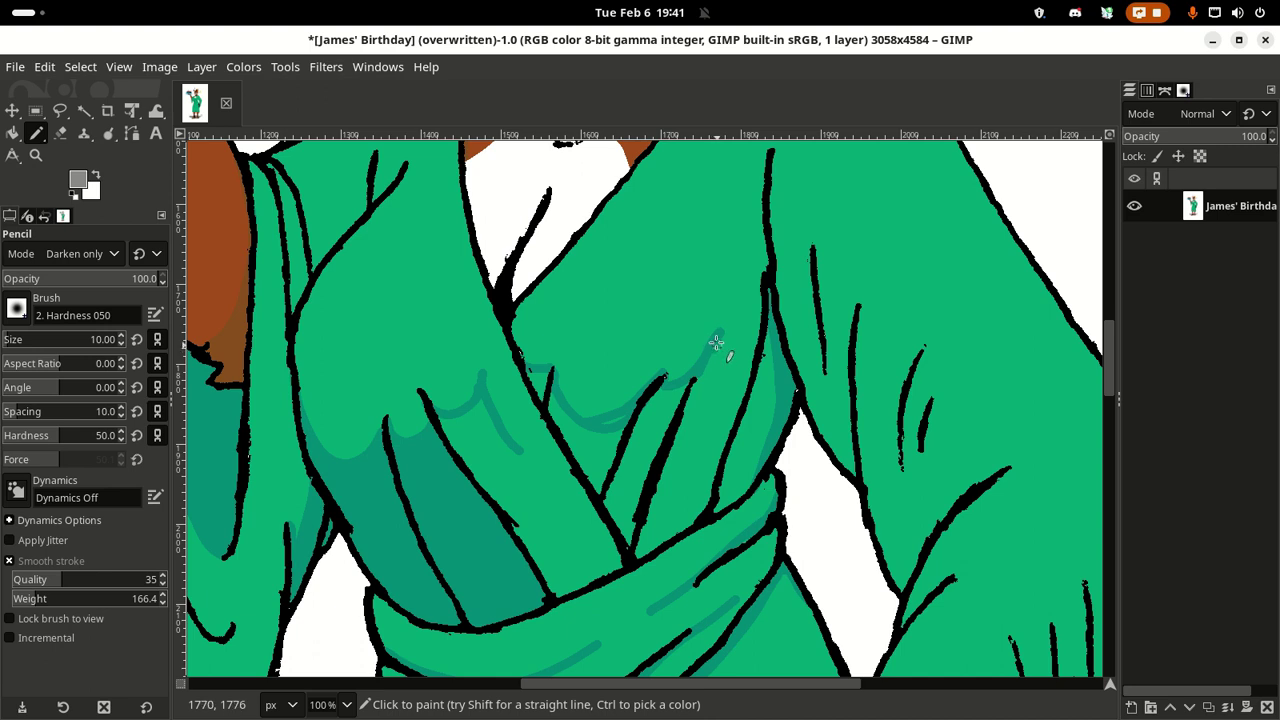
mouse_move(719, 359)
left_mouse_down()
mouse_move(755, 327)
mouse_move(770, 268)
left_mouse_up()
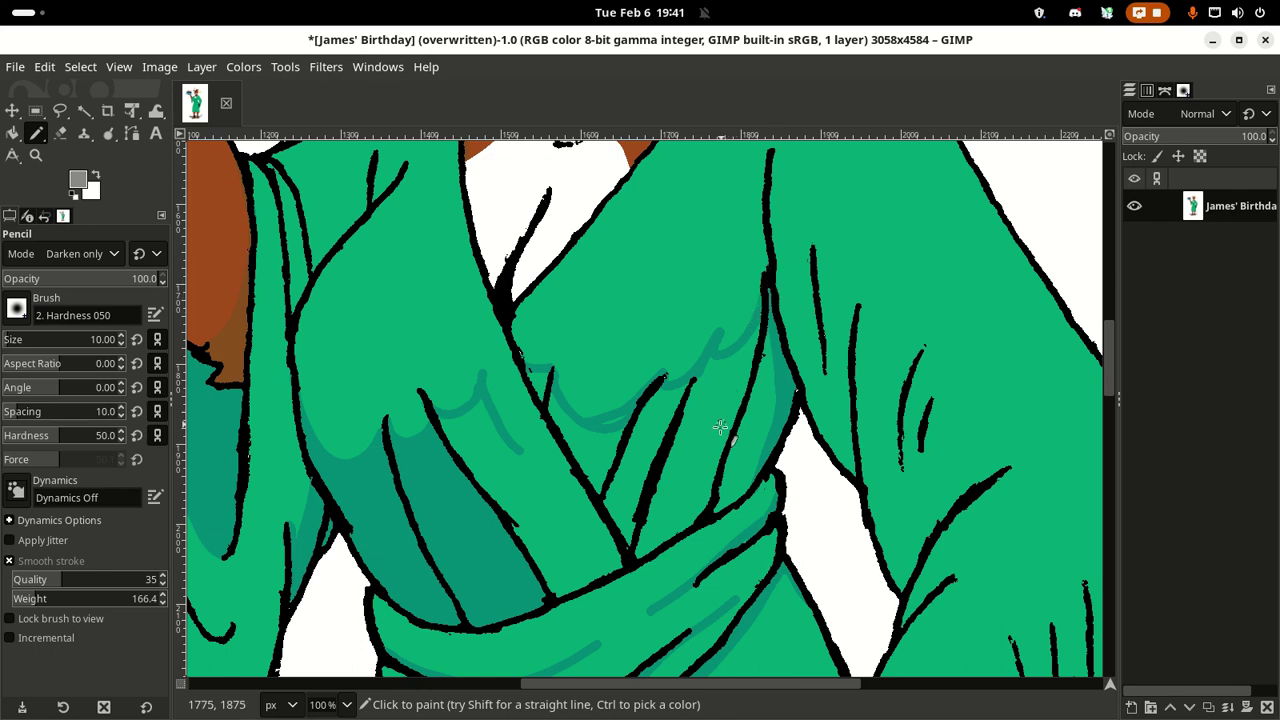
mouse_move(733, 380)
left_mouse_down()
mouse_move(783, 514)
mouse_move(806, 533)
mouse_move(857, 393)
left_mouse_up()
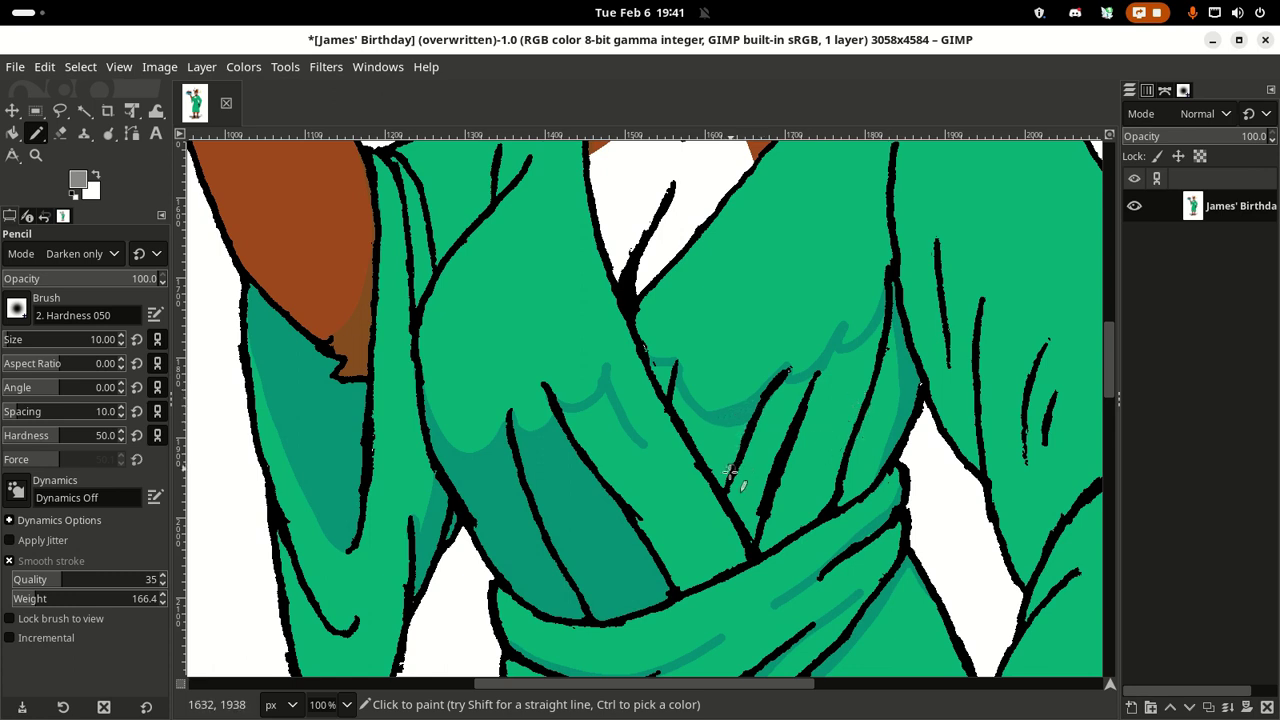
Step: Bucket-fill the areas between the folds of the right chest panel, below the scalloped edge, with the grey shadow
key("shift+b")
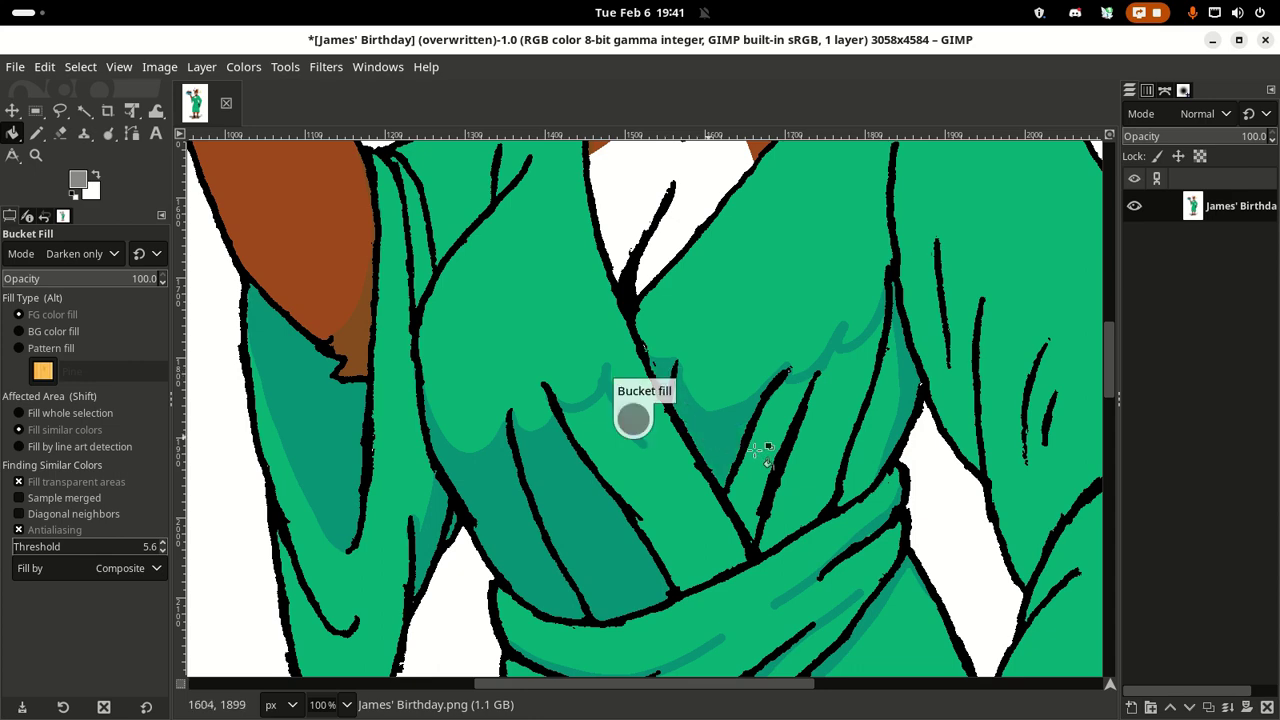
left_click(778, 432)
left_click(852, 432)
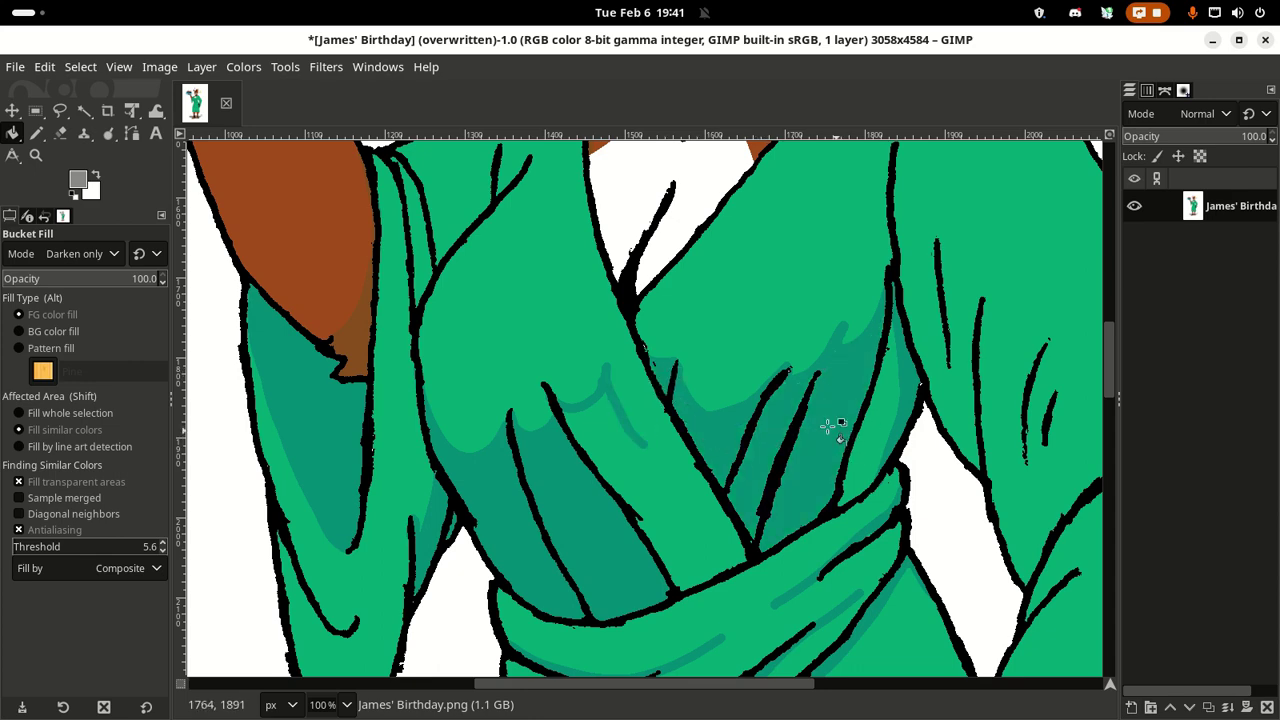
mouse_move(829, 423)
left_mouse_down()
mouse_move(771, 466)
mouse_move(757, 506)
mouse_move(852, 507)
mouse_move(897, 437)
mouse_move(746, 443)
mouse_move(622, 366)
mouse_move(720, 537)
mouse_move(851, 463)
mouse_move(786, 434)
mouse_move(838, 484)
mouse_move(677, 343)
mouse_move(646, 551)
mouse_move(697, 337)
mouse_move(746, 449)
mouse_move(780, 274)
mouse_move(763, 177)
mouse_move(723, 363)
mouse_move(775, 400)
left_mouse_up()
left_click(851, 507)
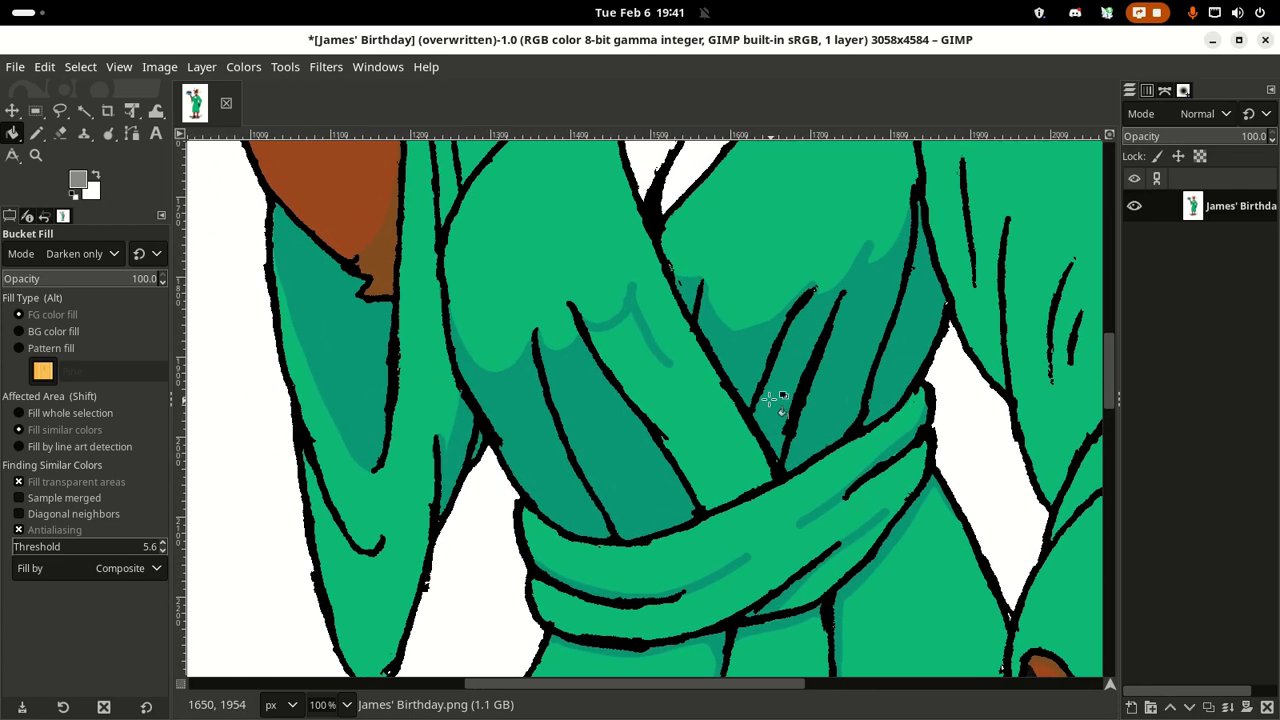
mouse_move(757, 346)
left_mouse_down()
mouse_move(757, 437)
mouse_move(780, 437)
mouse_move(823, 371)
left_mouse_up()
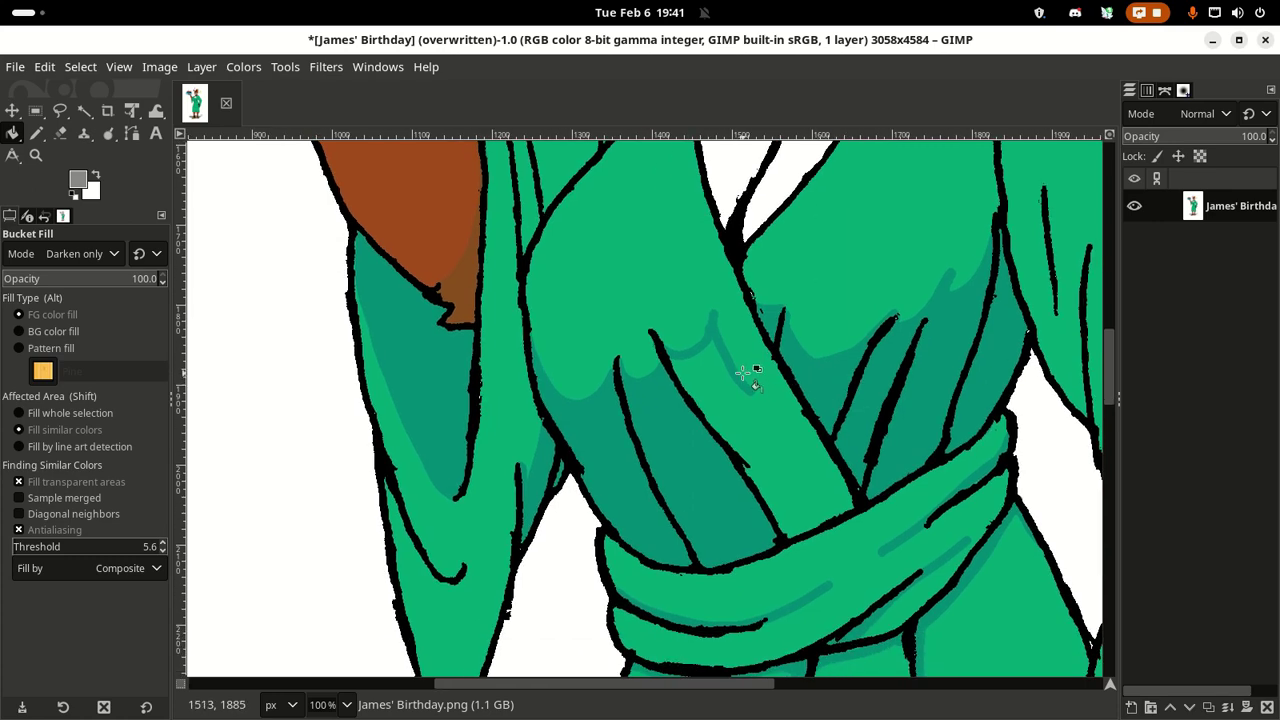
Step: Extend the left chest's scalloped shadow edge with the pencil to the crossing line, and bucket-fill the area below it in grey
key("n")
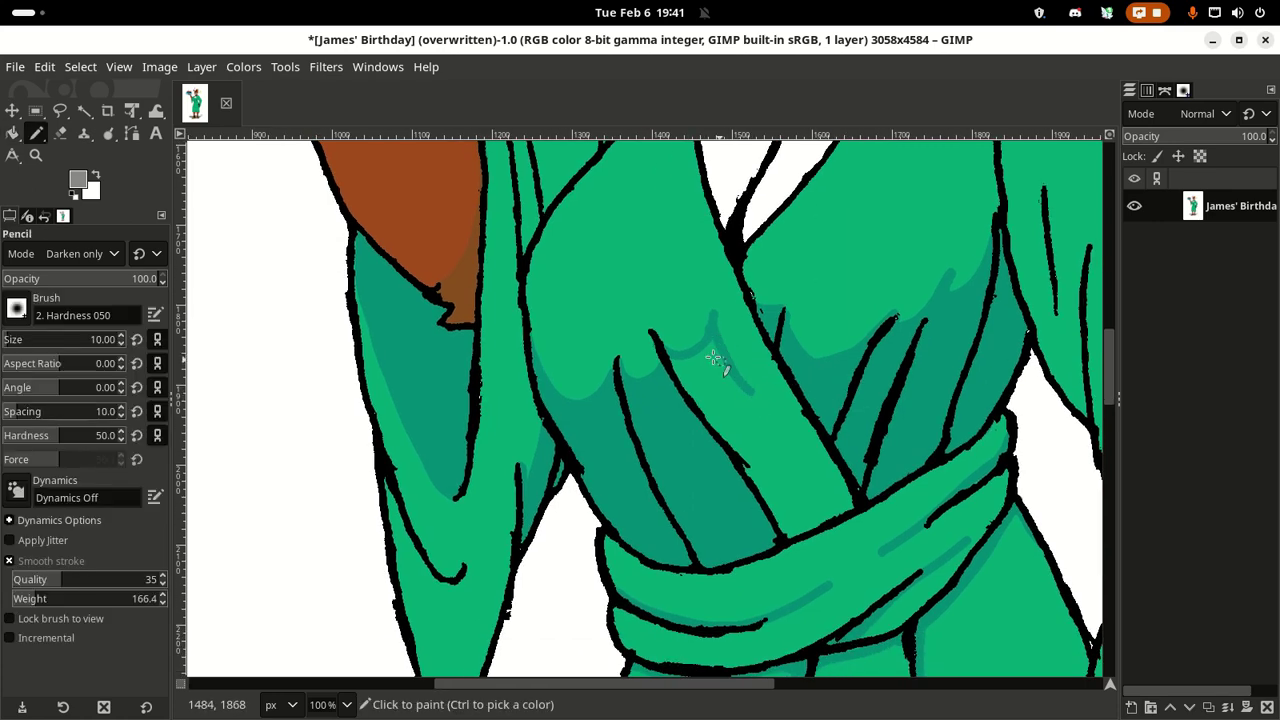
mouse_move(713, 357)
left_mouse_down()
mouse_move(720, 343)
mouse_move(767, 342)
mouse_move(757, 346)
left_mouse_up()
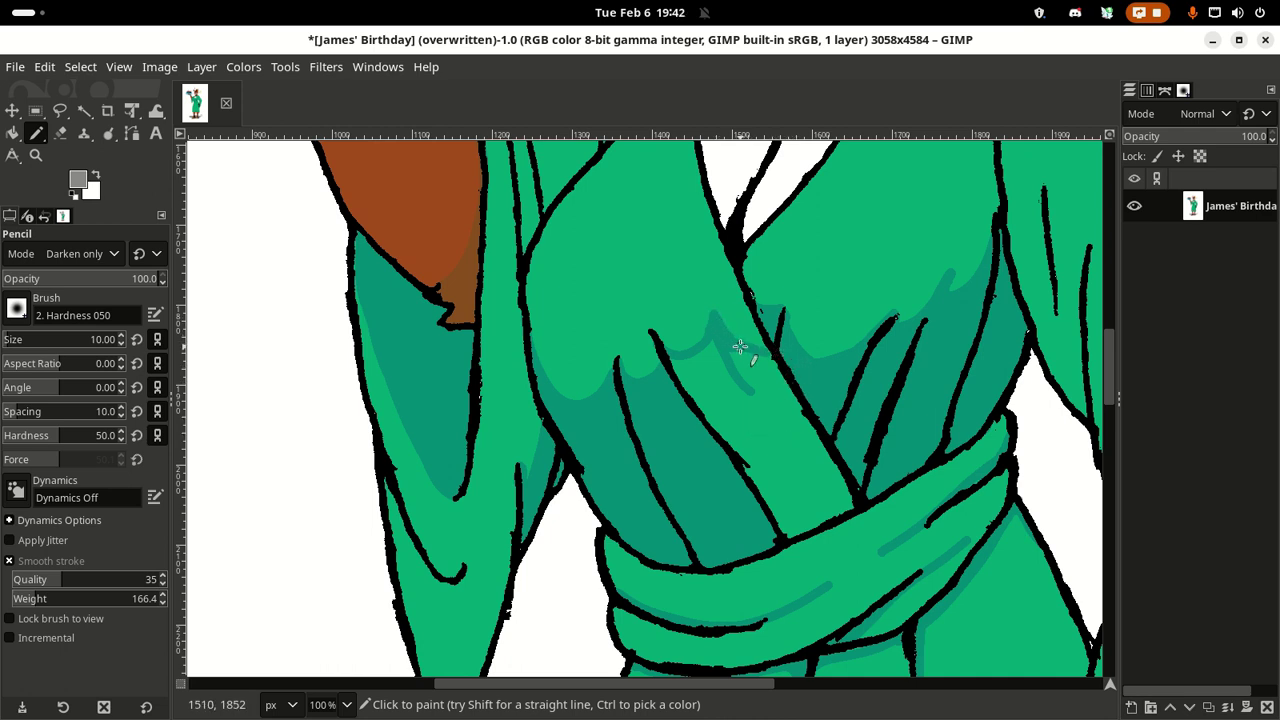
key("shift+b")
left_click(777, 449)
left_click_drag(722, 338, 756, 485)
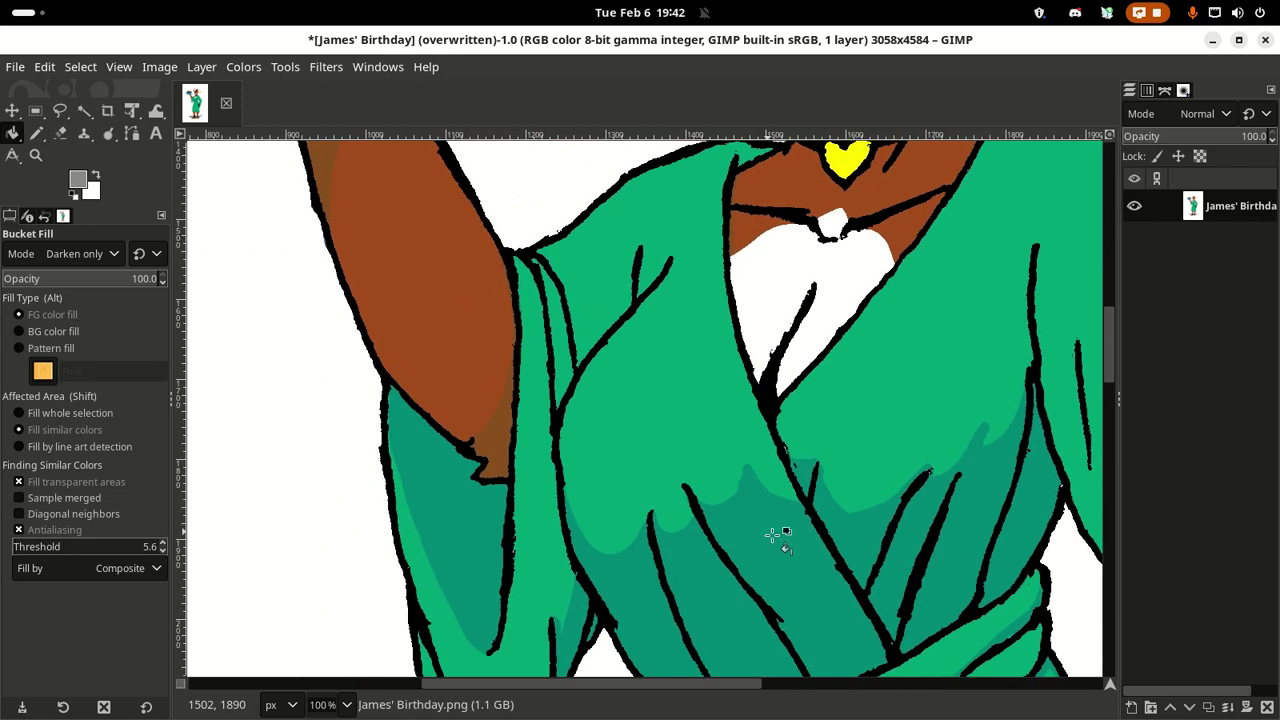
left_click_drag(794, 549, 790, 412)
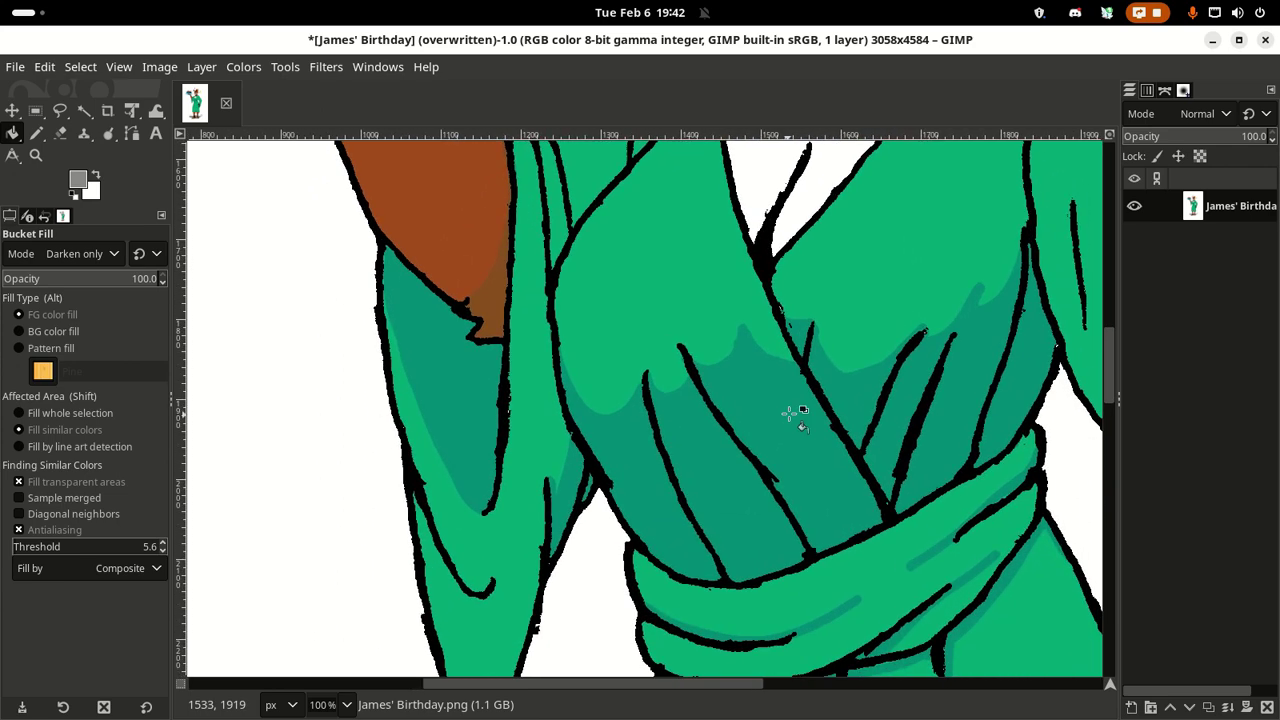
Step: Try another grey bucket fill at the shadow edge beside the crossing line, and undo it
left_click(795, 356)
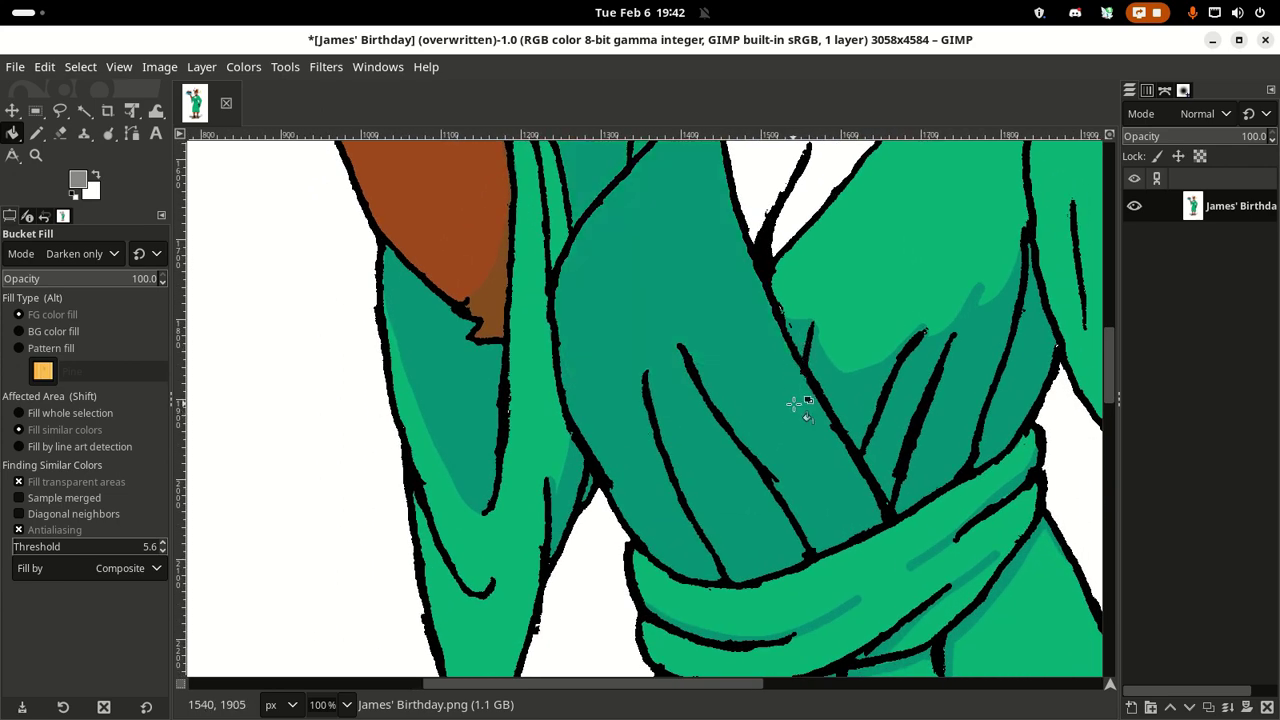
key("ctrl+z")
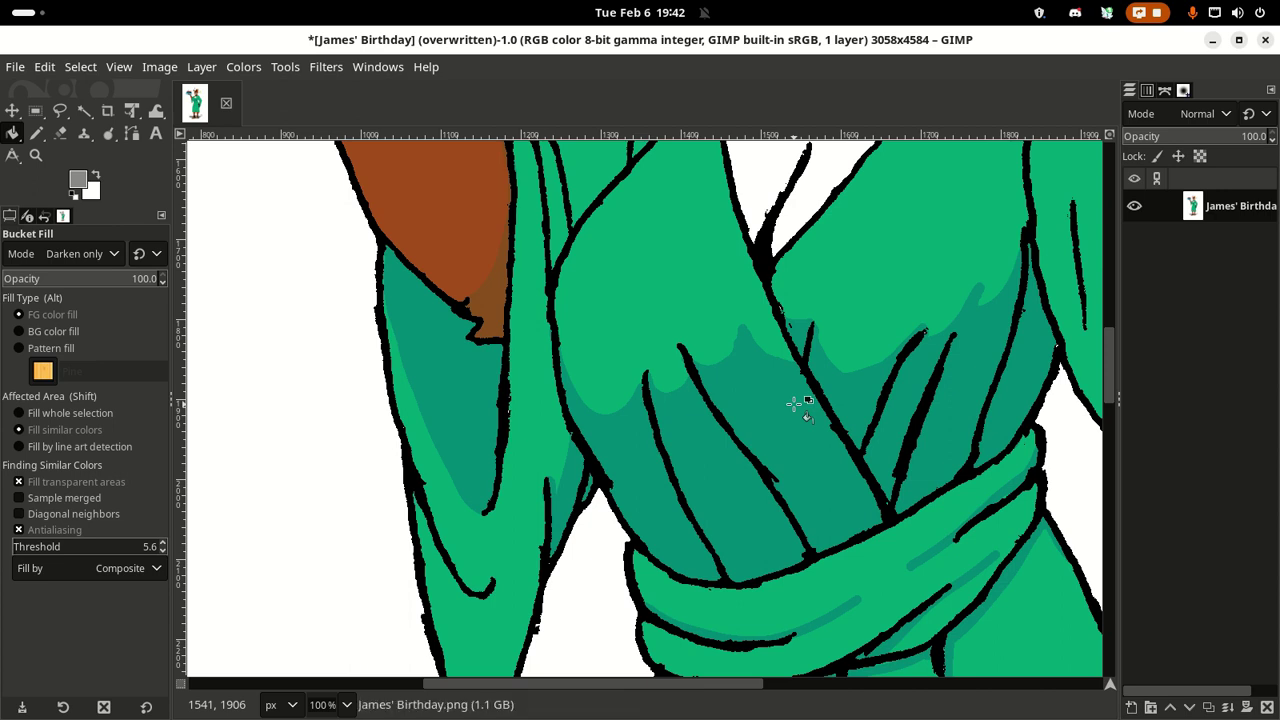
key("b")
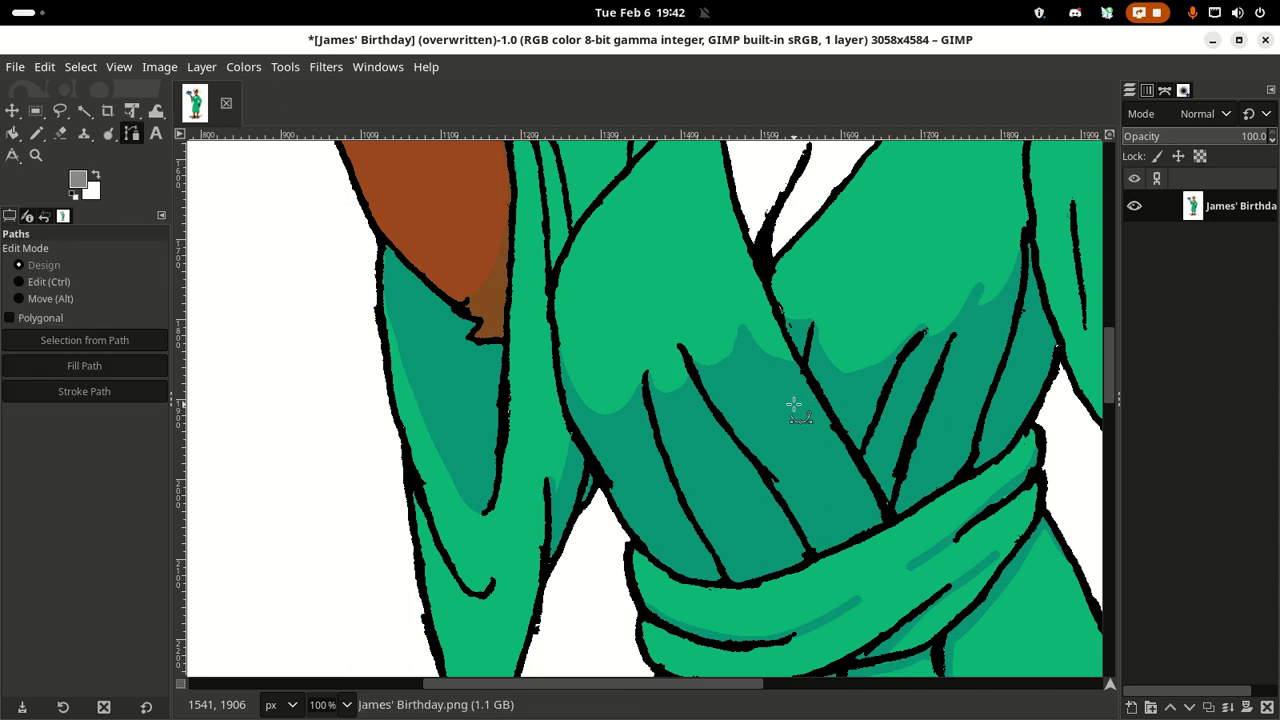
key("n")
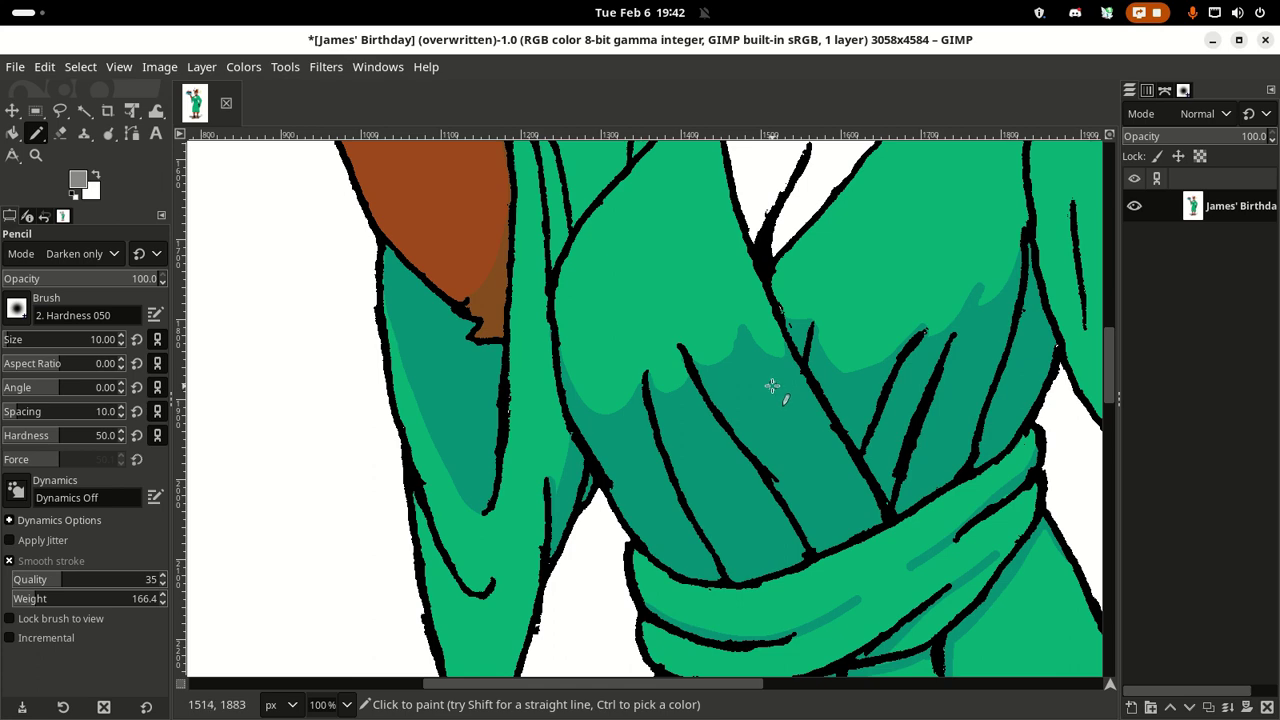
scroll(772, 386, "down", 5)
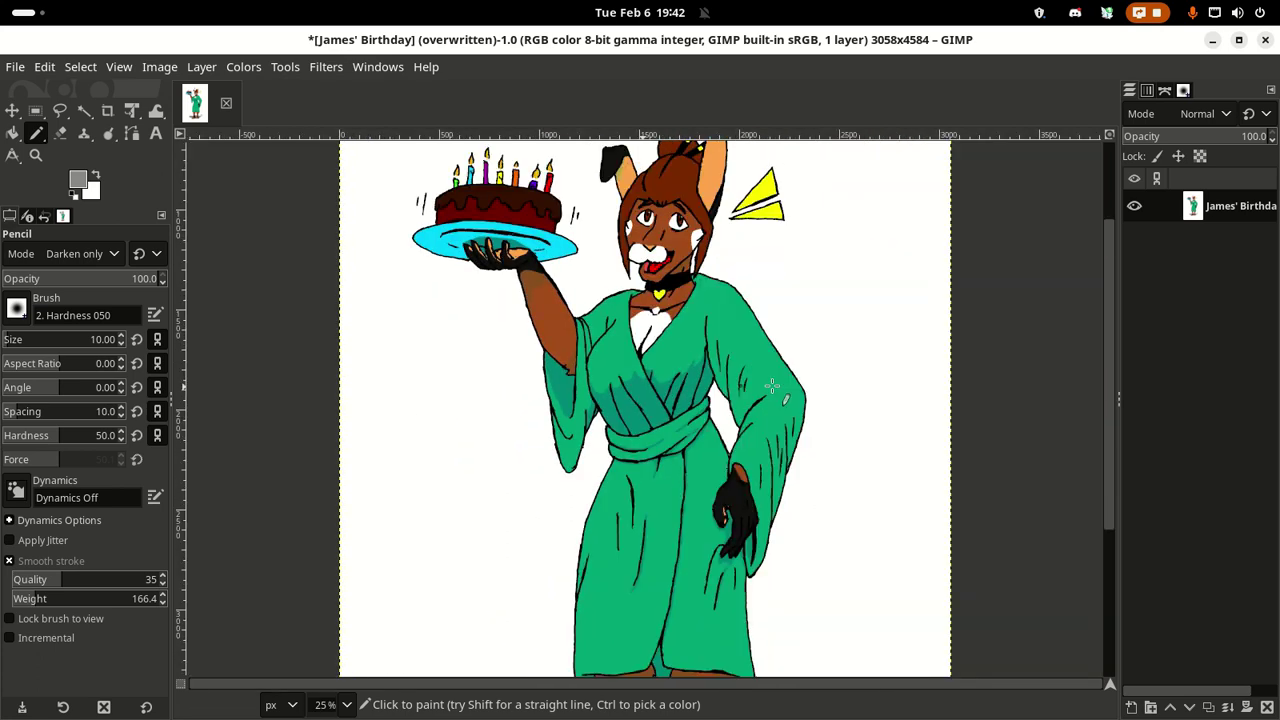
scroll(772, 386, "down", 1)
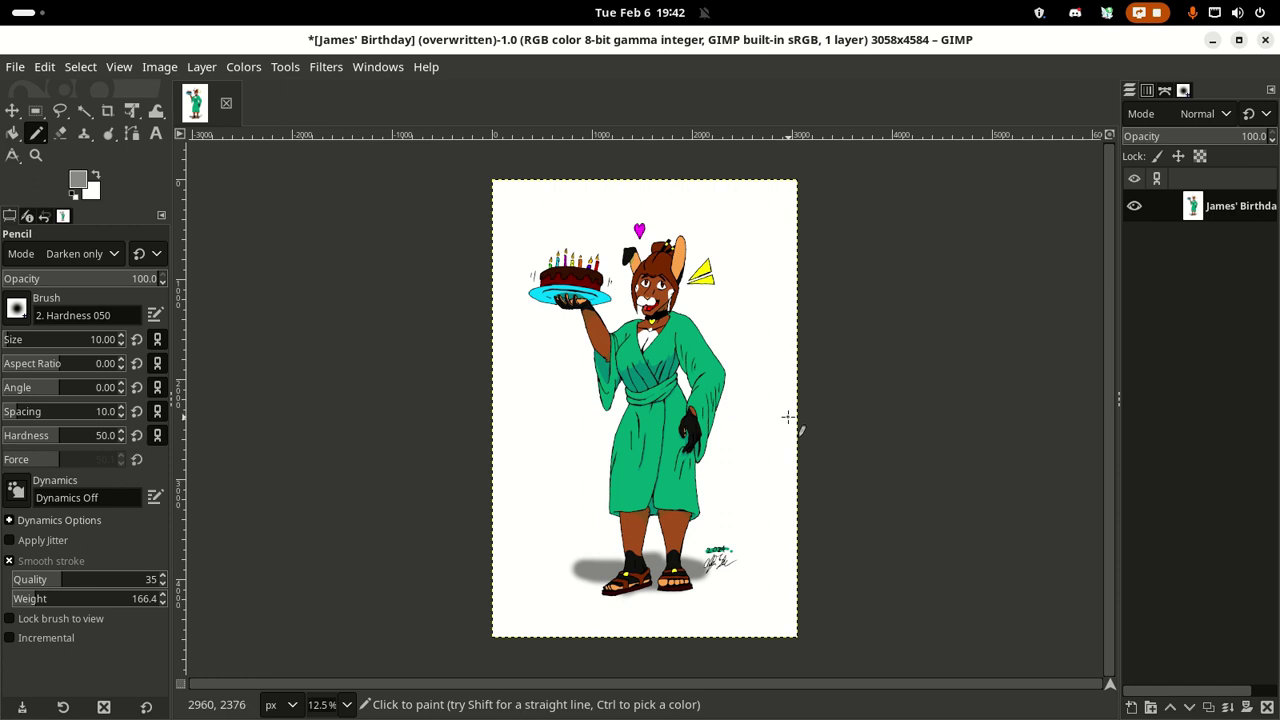
Step: Switch to Firefox and search the web for "woman in robe"
mouse_move(586, 700)
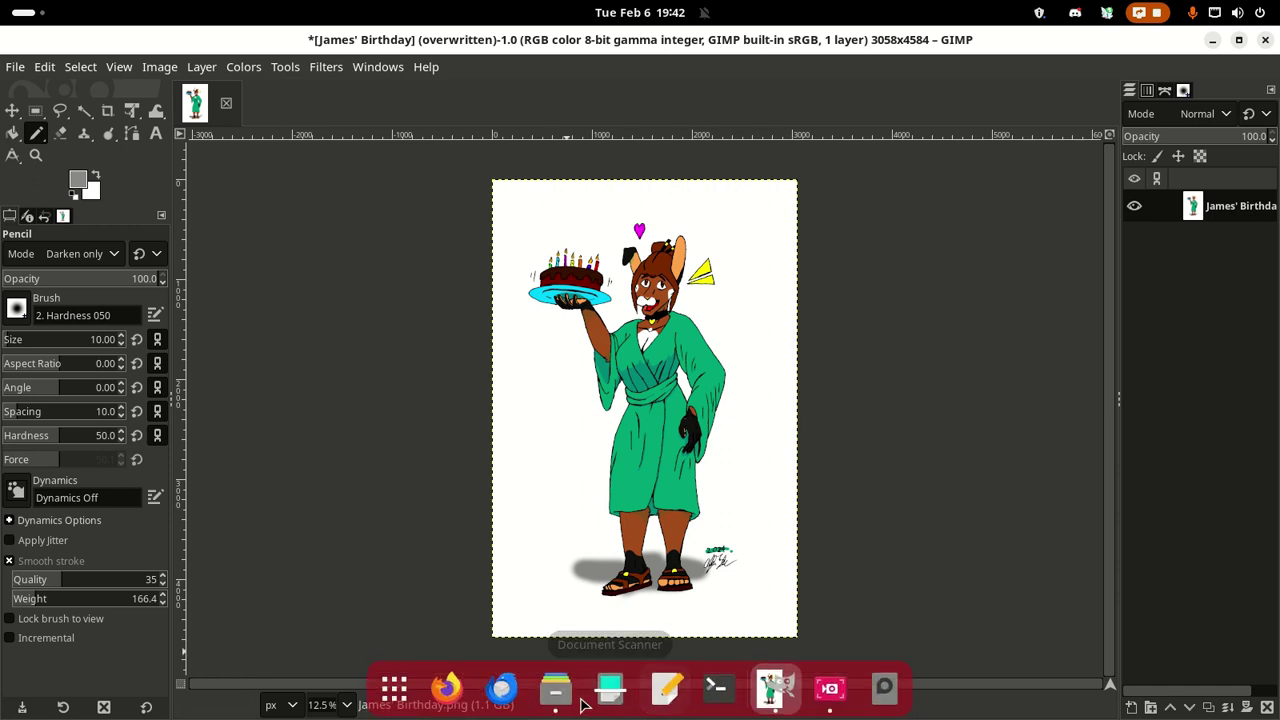
left_click(460, 698)
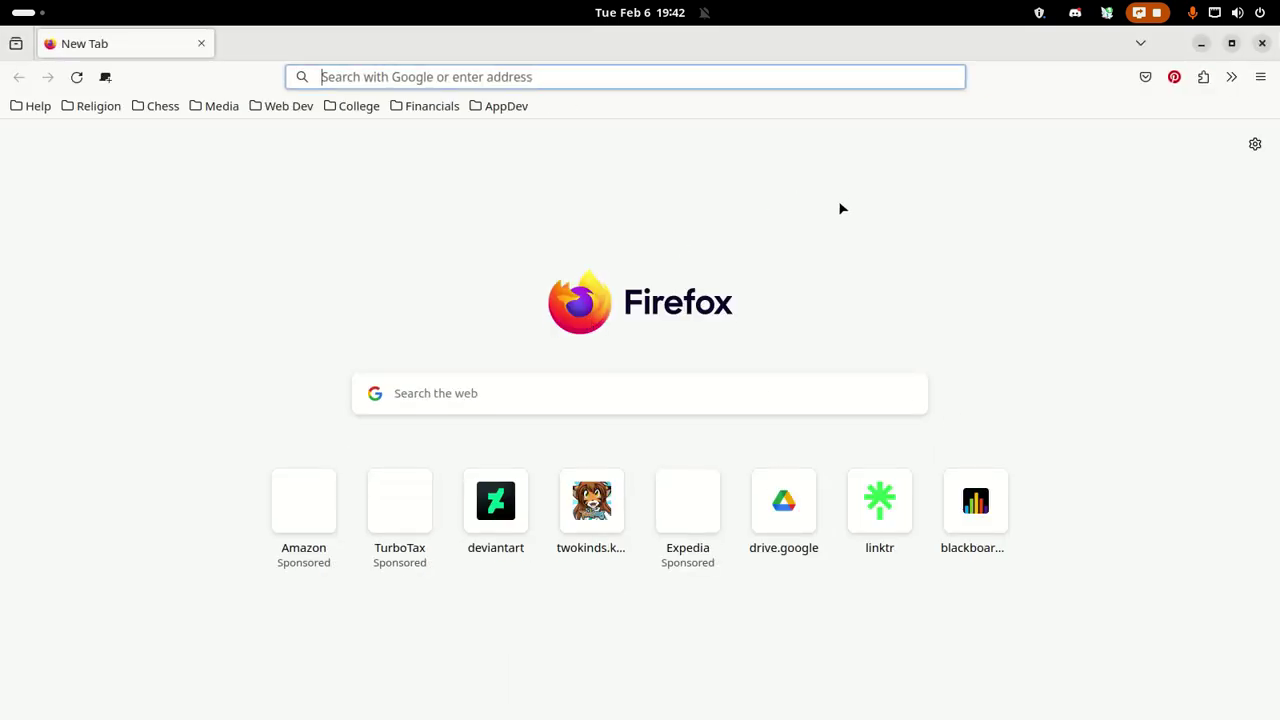
type("woman in ")
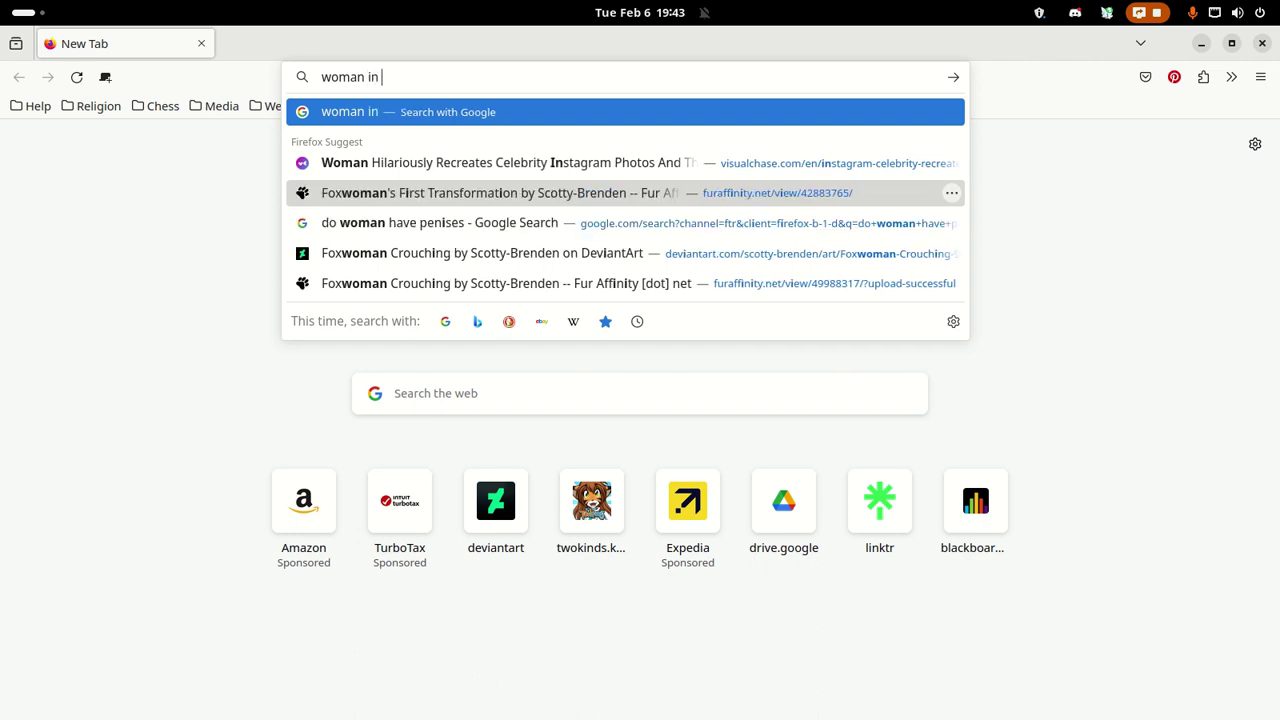
type("robe")
key("Return")
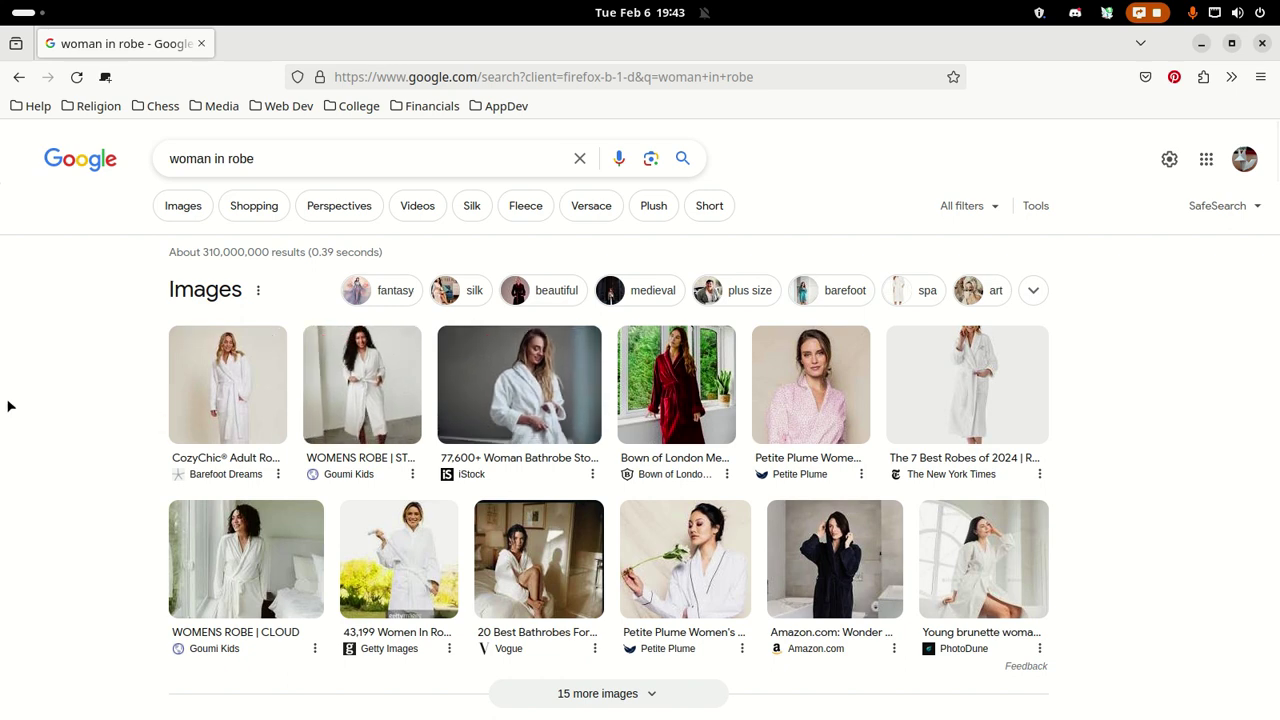
Step: Browse the image results for robe references and open the 123RF photo of a woman in a robe pointing with her finger
left_click(190, 213)
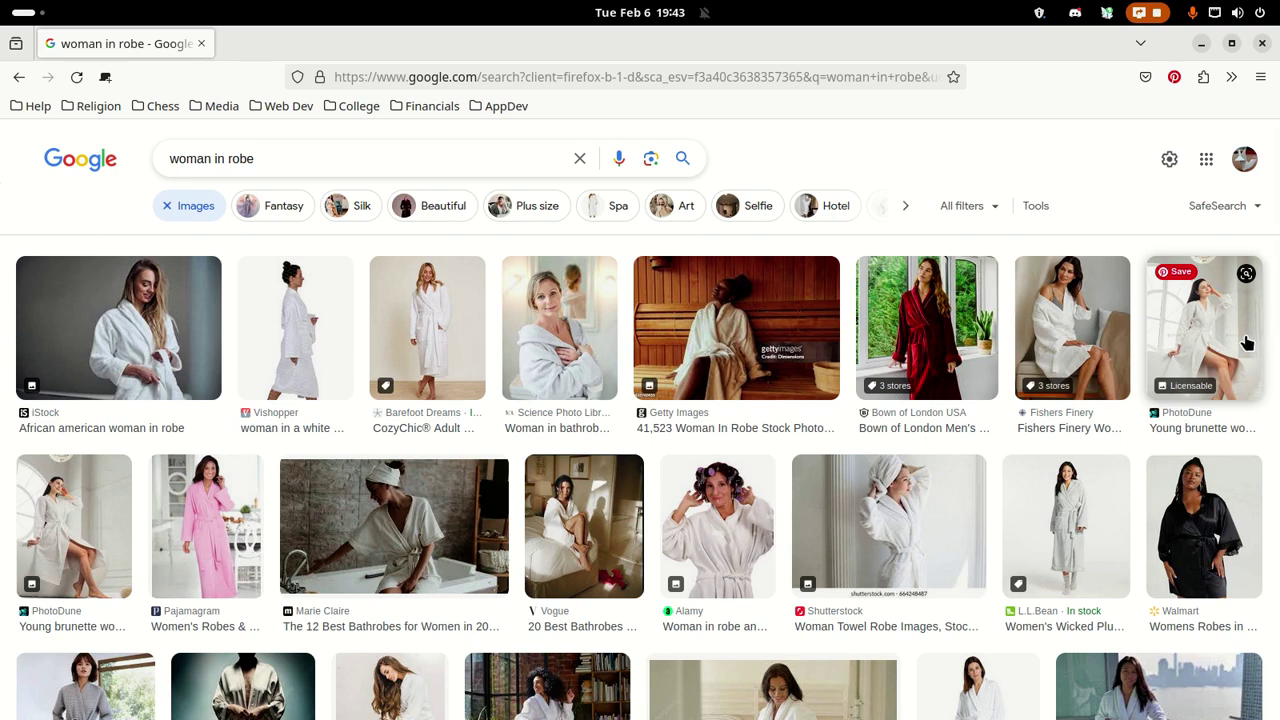
scroll(906, 440, "down", 5)
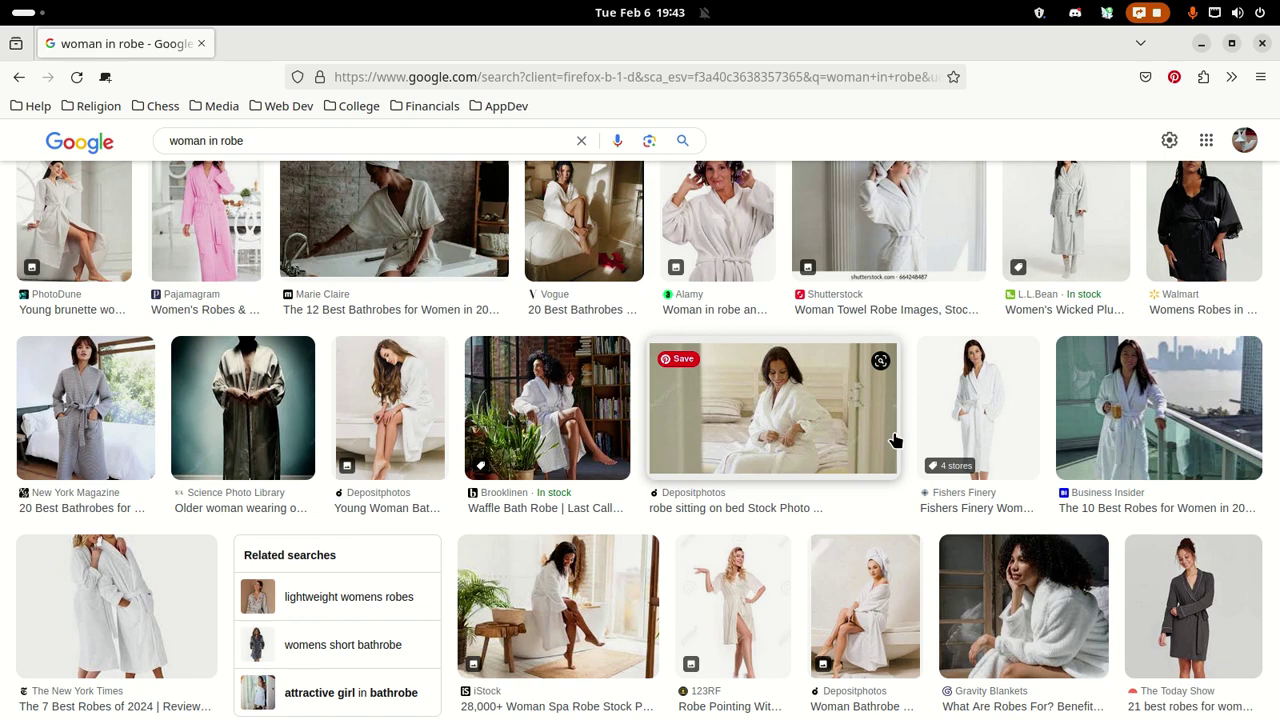
left_click(746, 605)
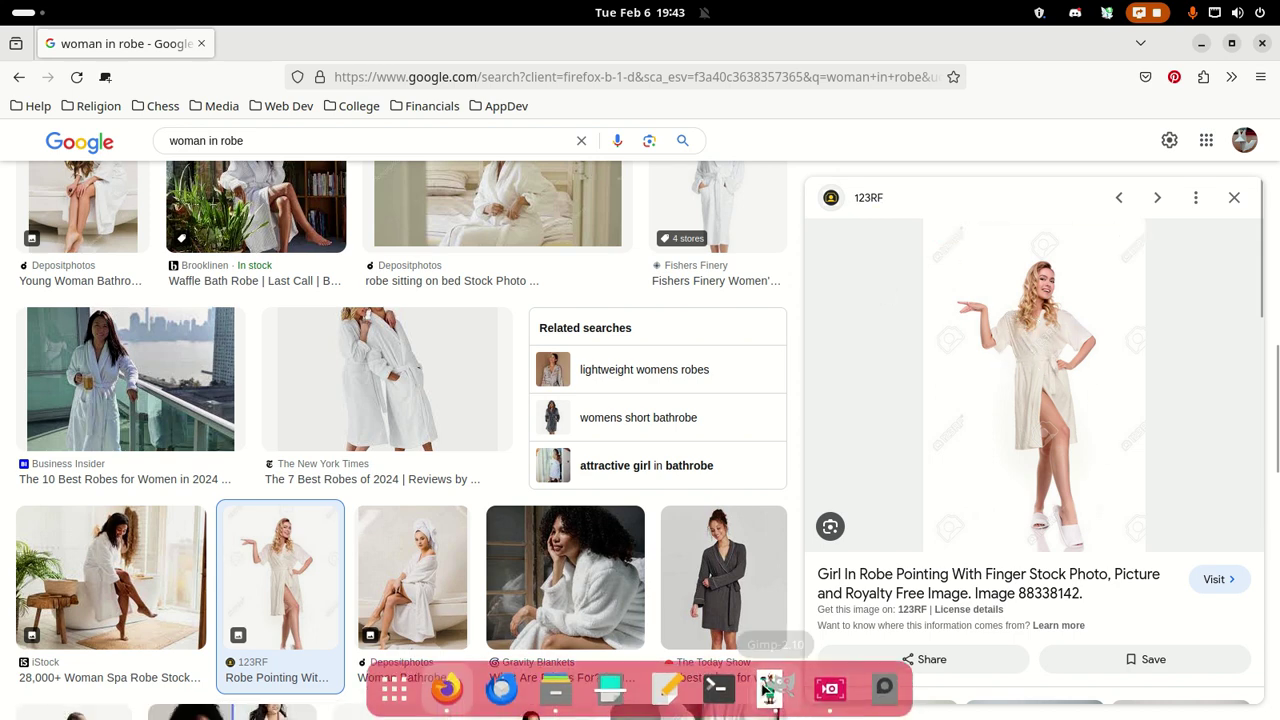
Step: Switch back to GIMP and revert the drawing through the undo history to a pencil state before the chest shadows
left_click(770, 688)
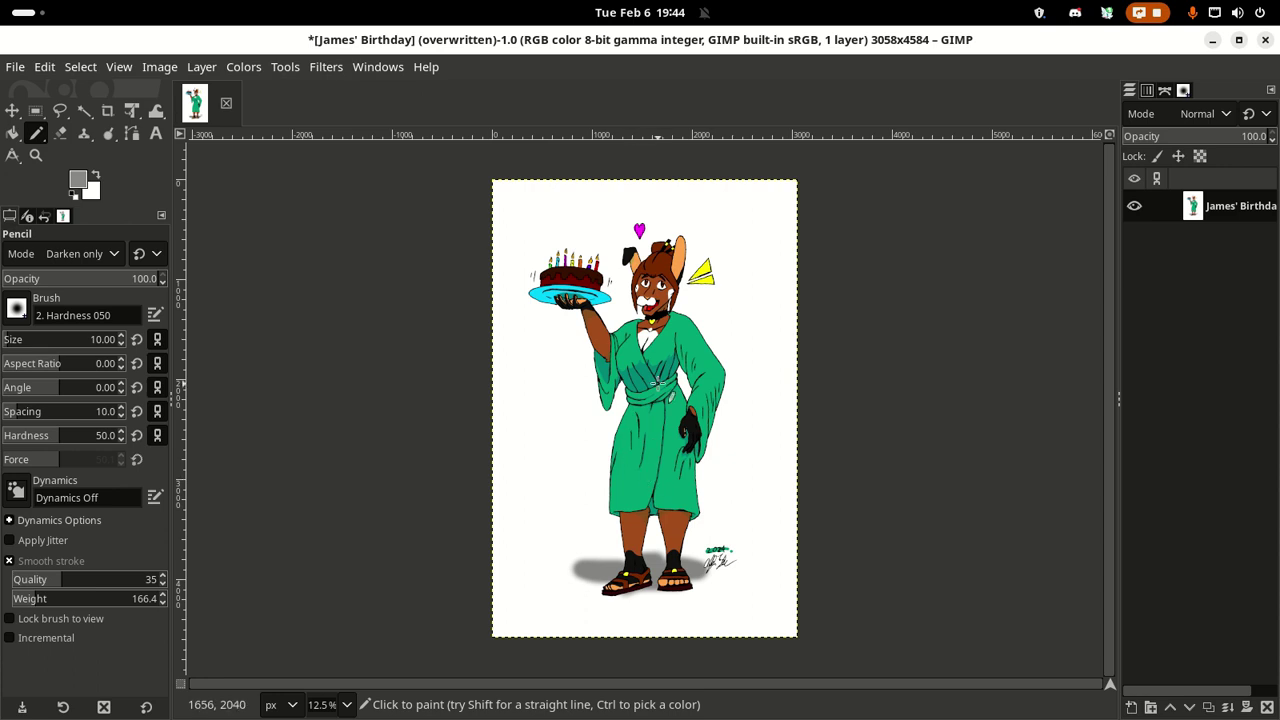
scroll(656, 381, "up", 2)
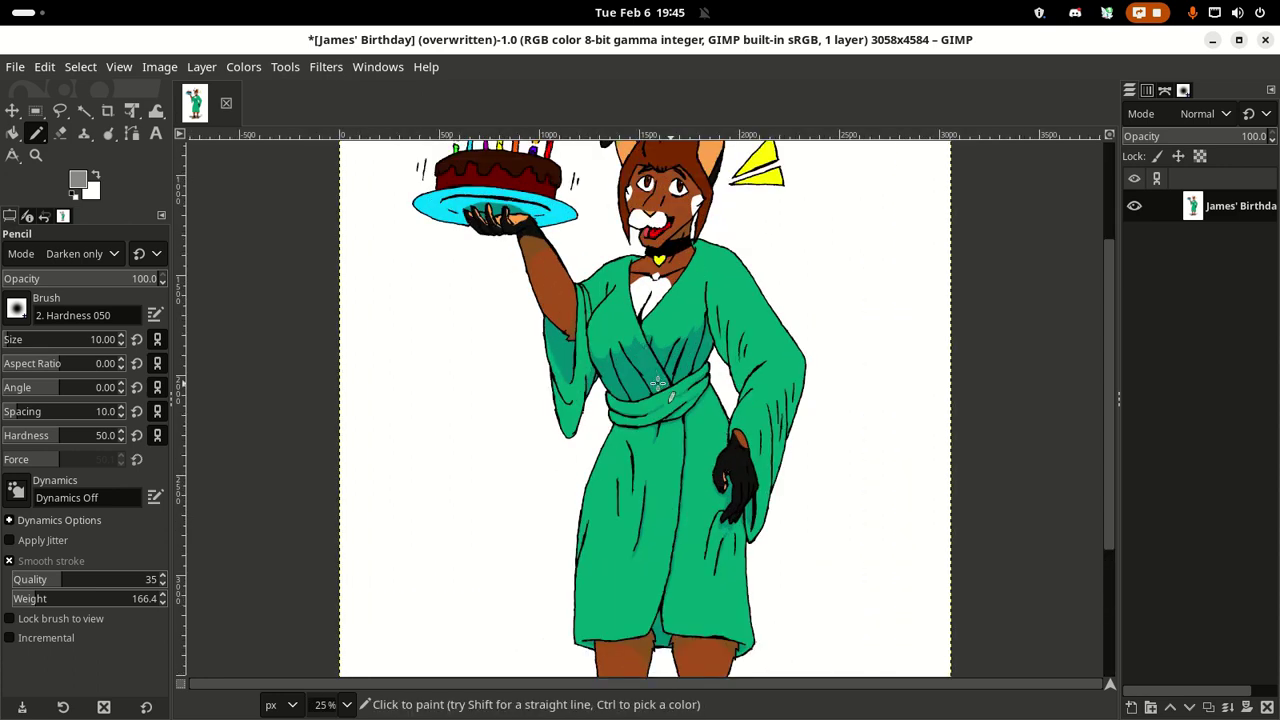
left_click(40, 217)
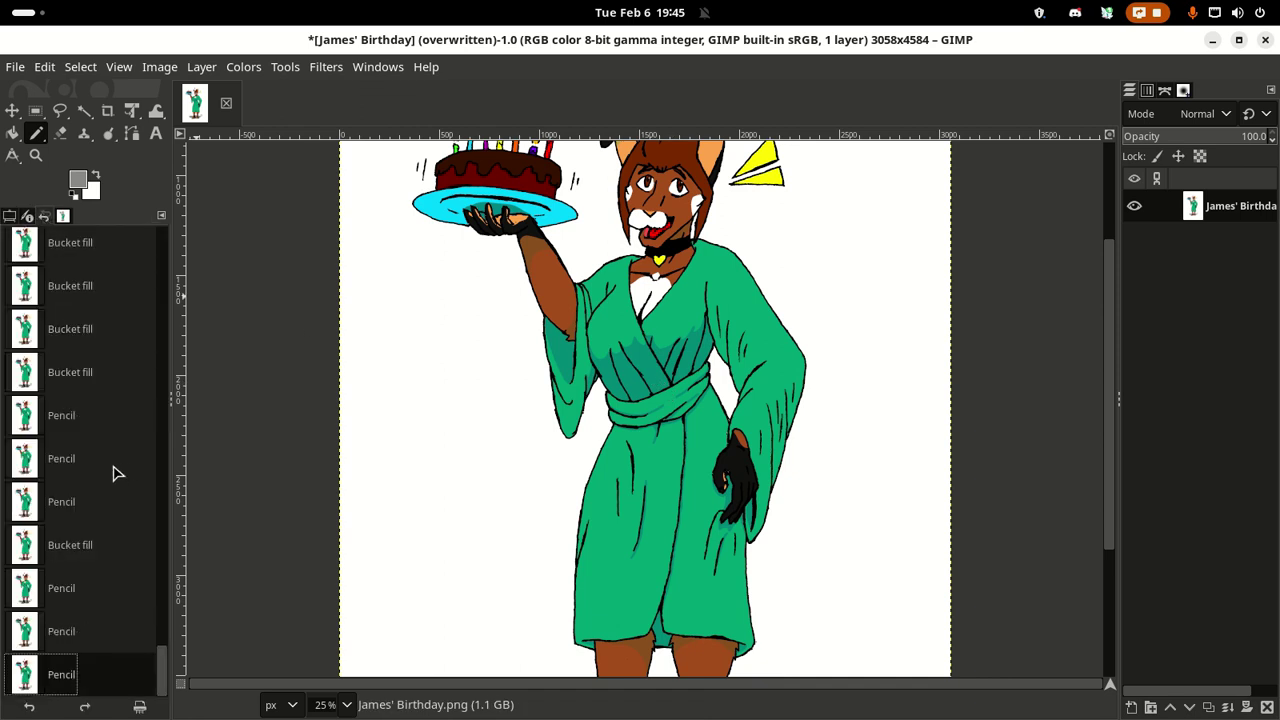
scroll(57, 473, "up", 8)
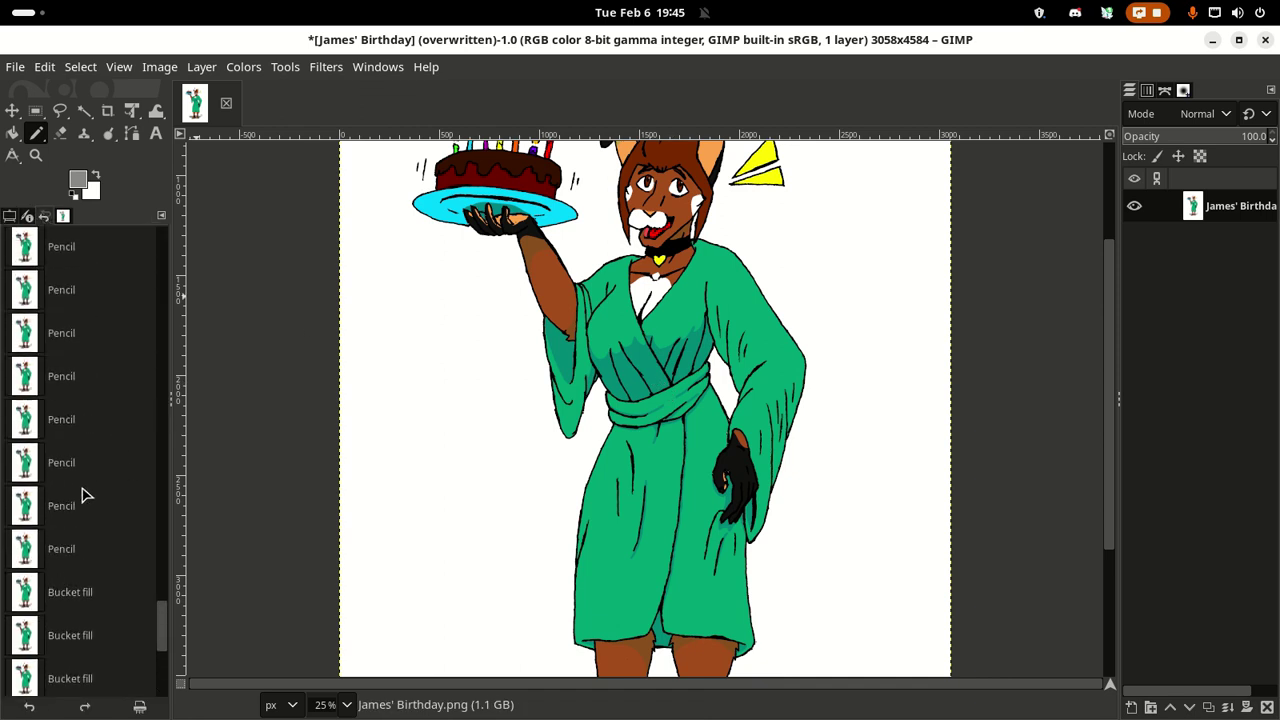
scroll(82, 488, "up", 10)
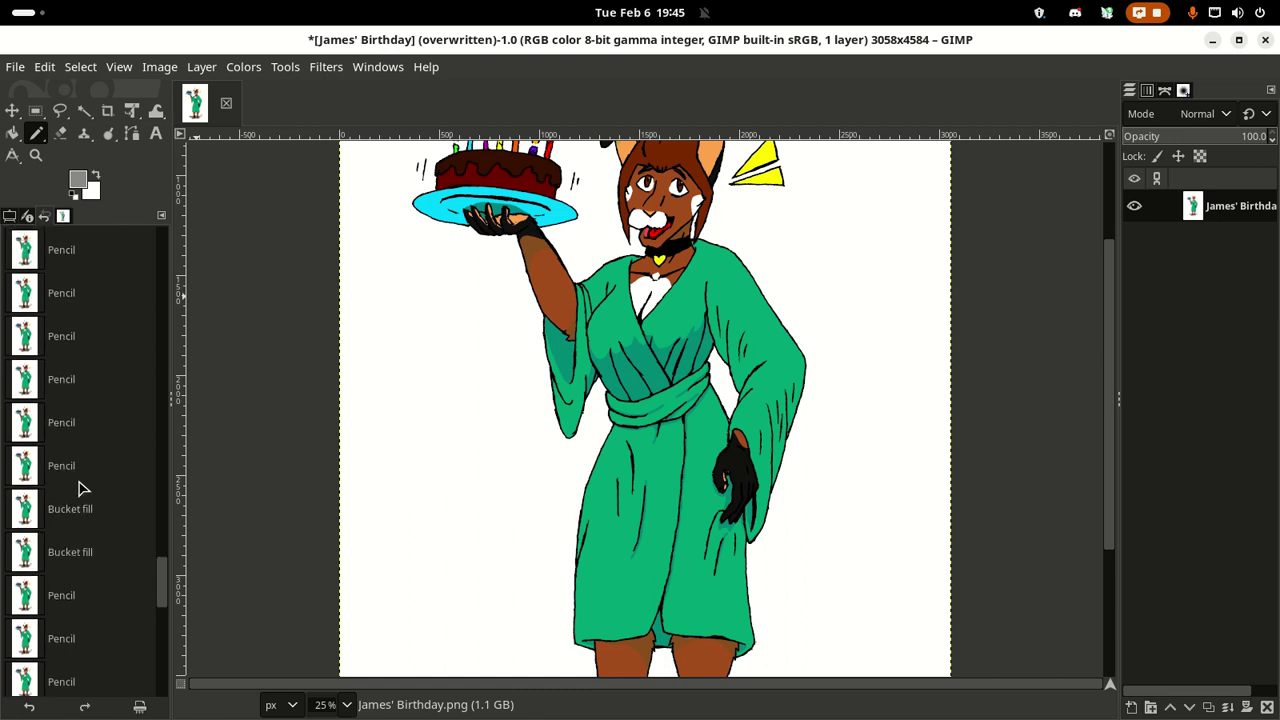
scroll(82, 488, "down", 5)
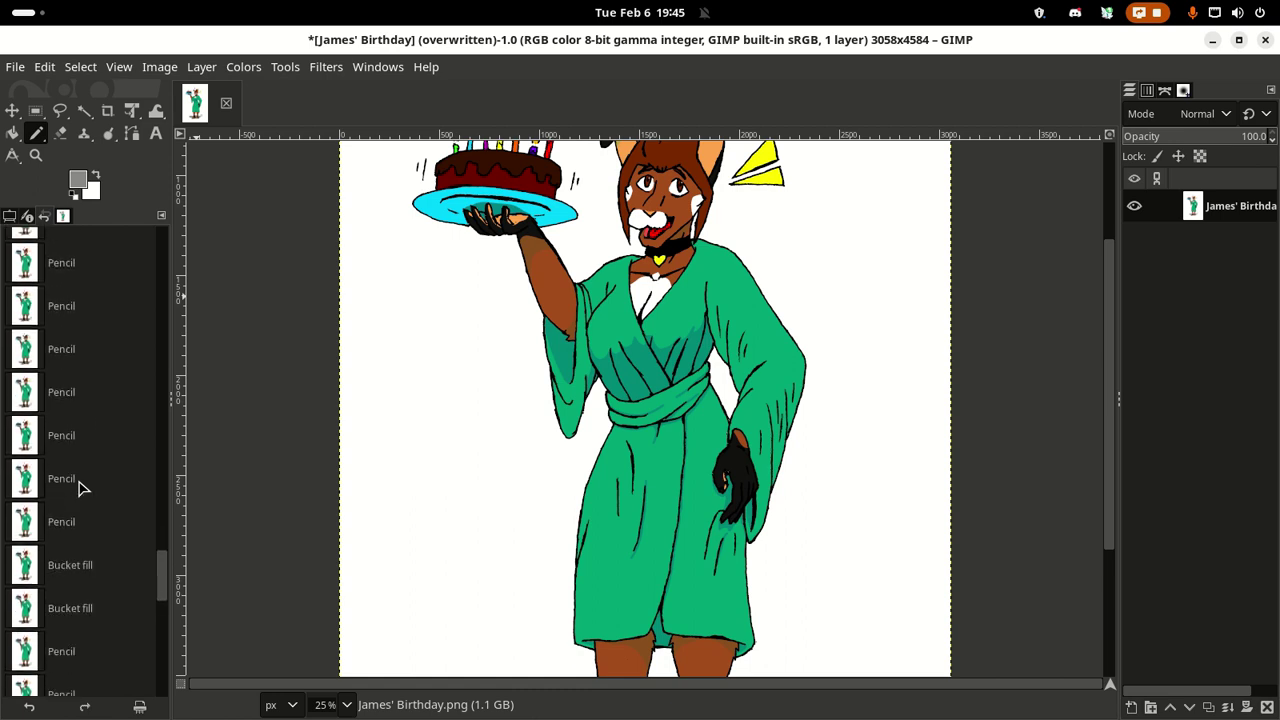
scroll(82, 488, "up", 12)
scroll(82, 487, "up", 6)
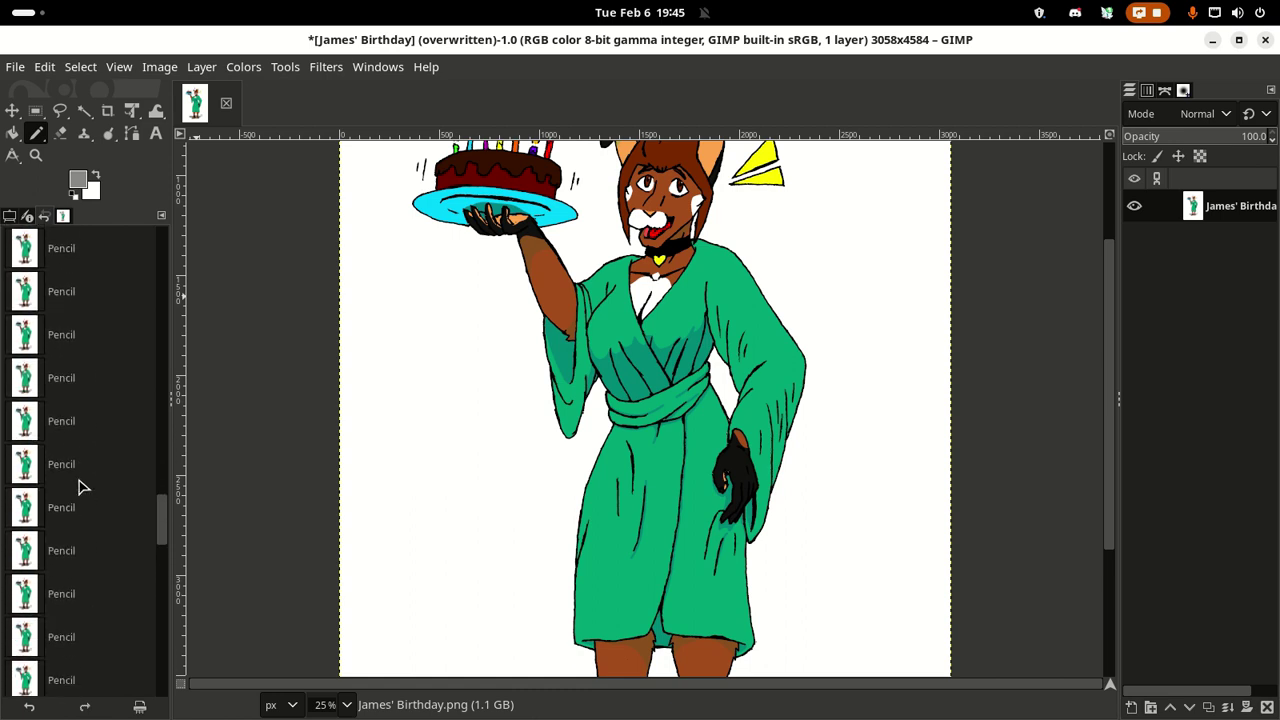
left_click(37, 366)
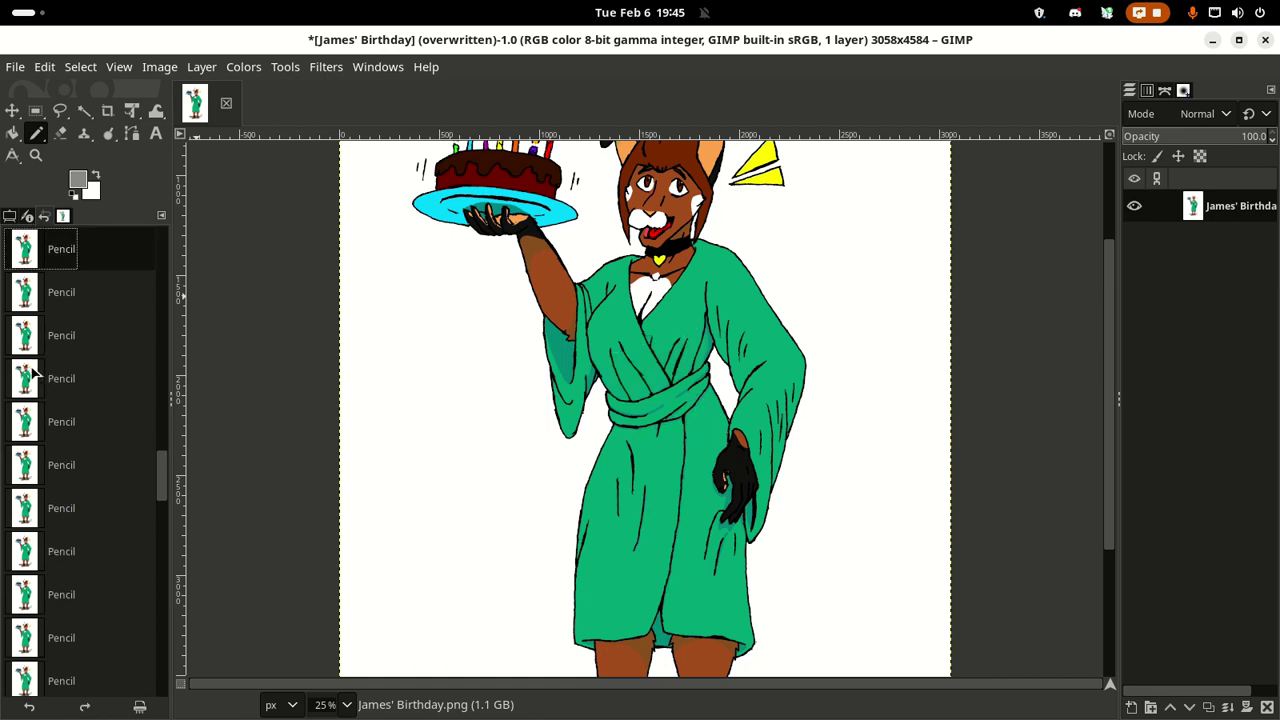
Step: Restore the undo-history state with the left chest's pencil shadow lines, just before the two bucket fills
scroll(32, 374, "up", 3)
scroll(30, 375, "down", 4)
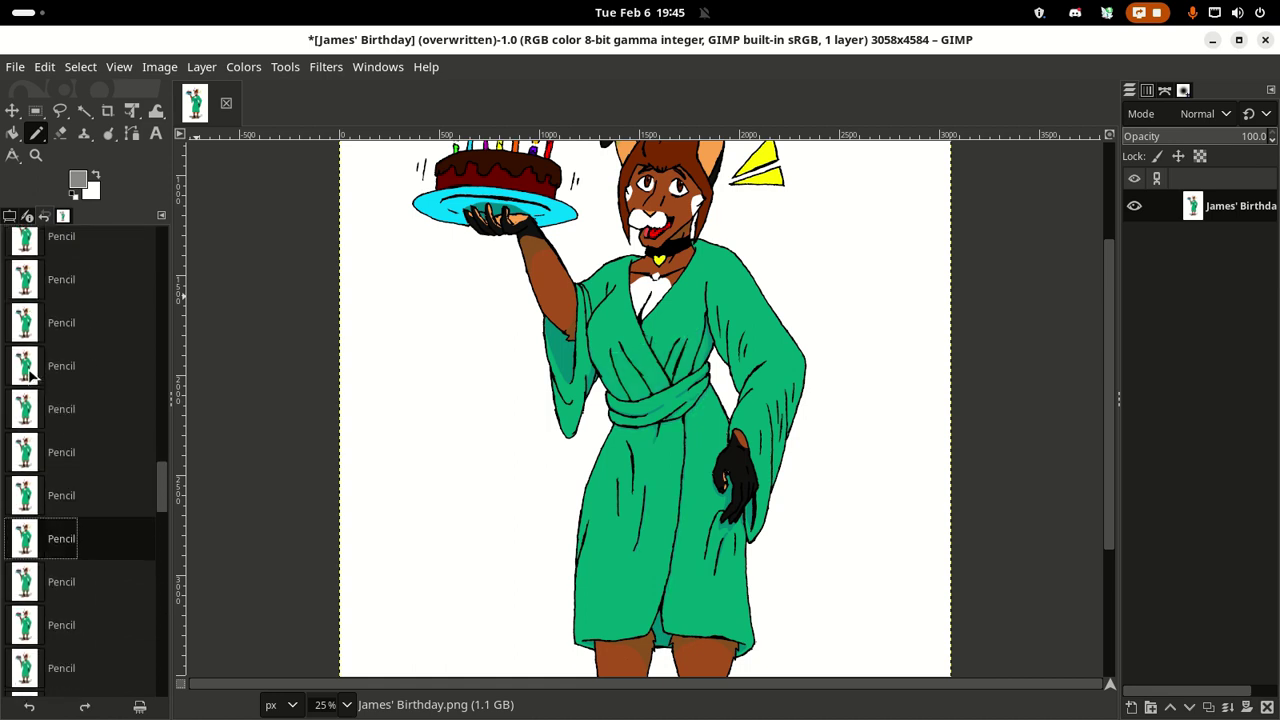
left_click(30, 486)
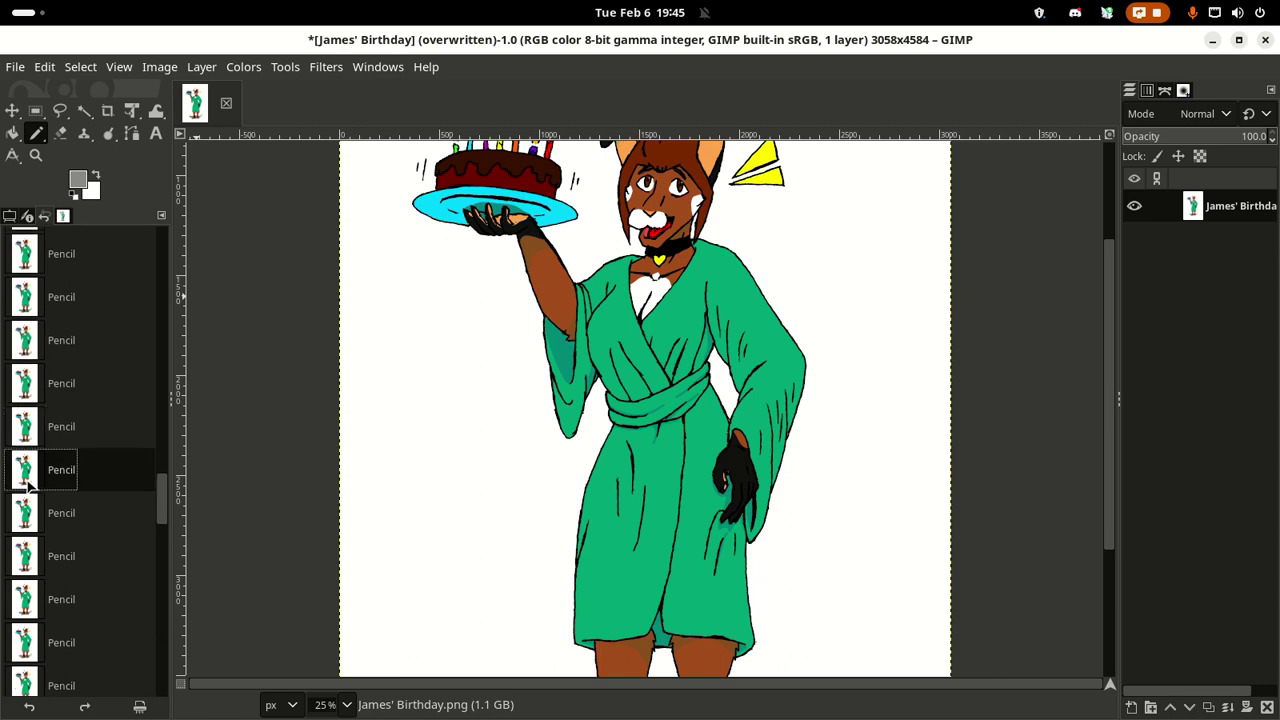
scroll(32, 460, "down", 20)
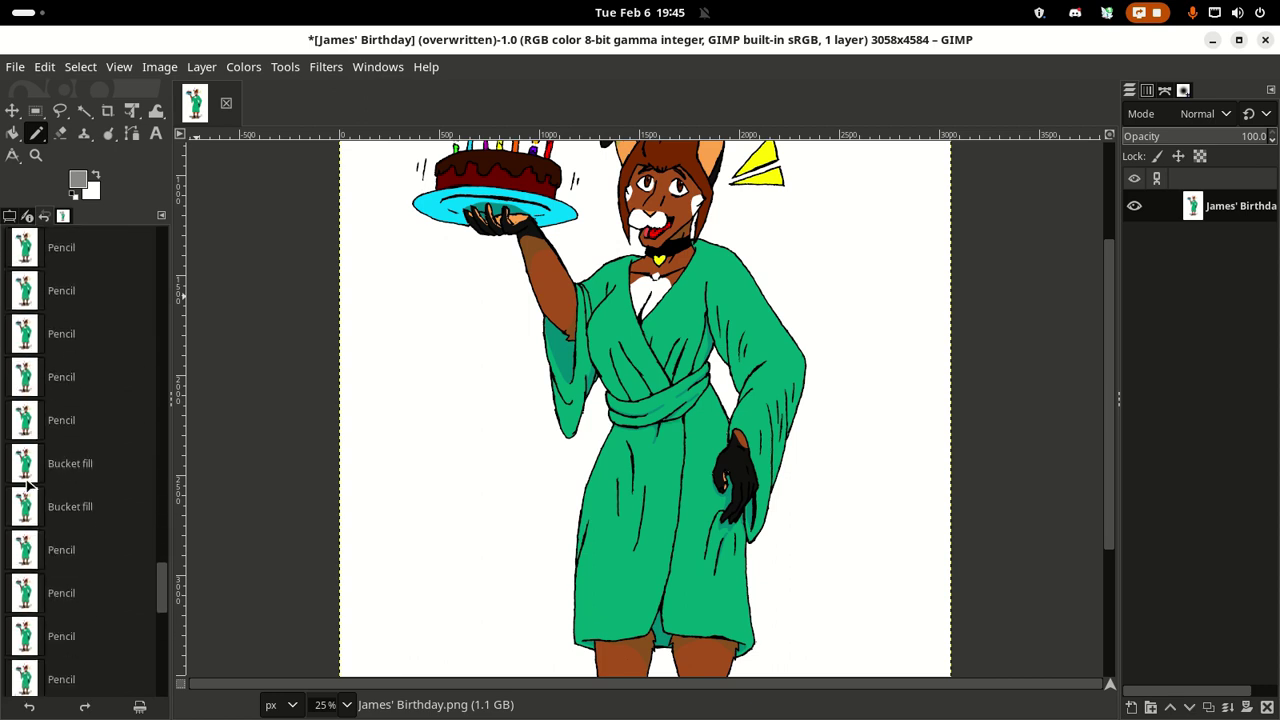
left_click(30, 345)
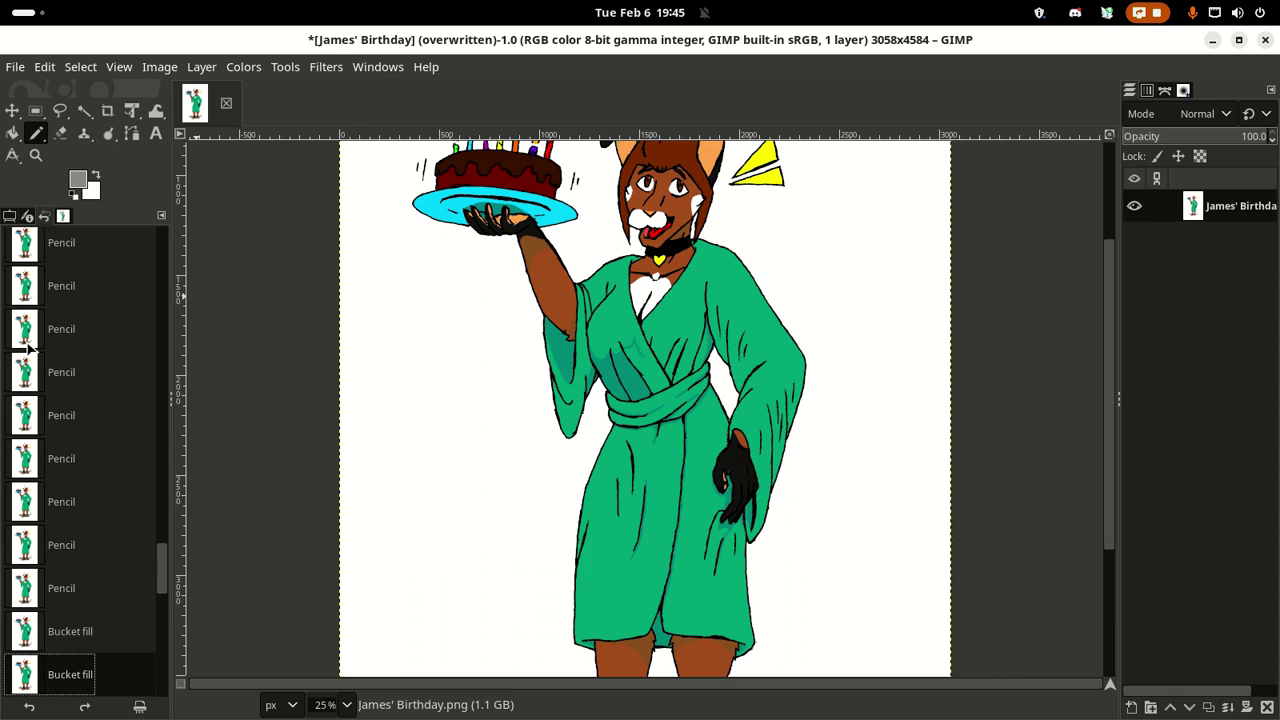
scroll(28, 348, "up", 2)
scroll(28, 348, "down", 3)
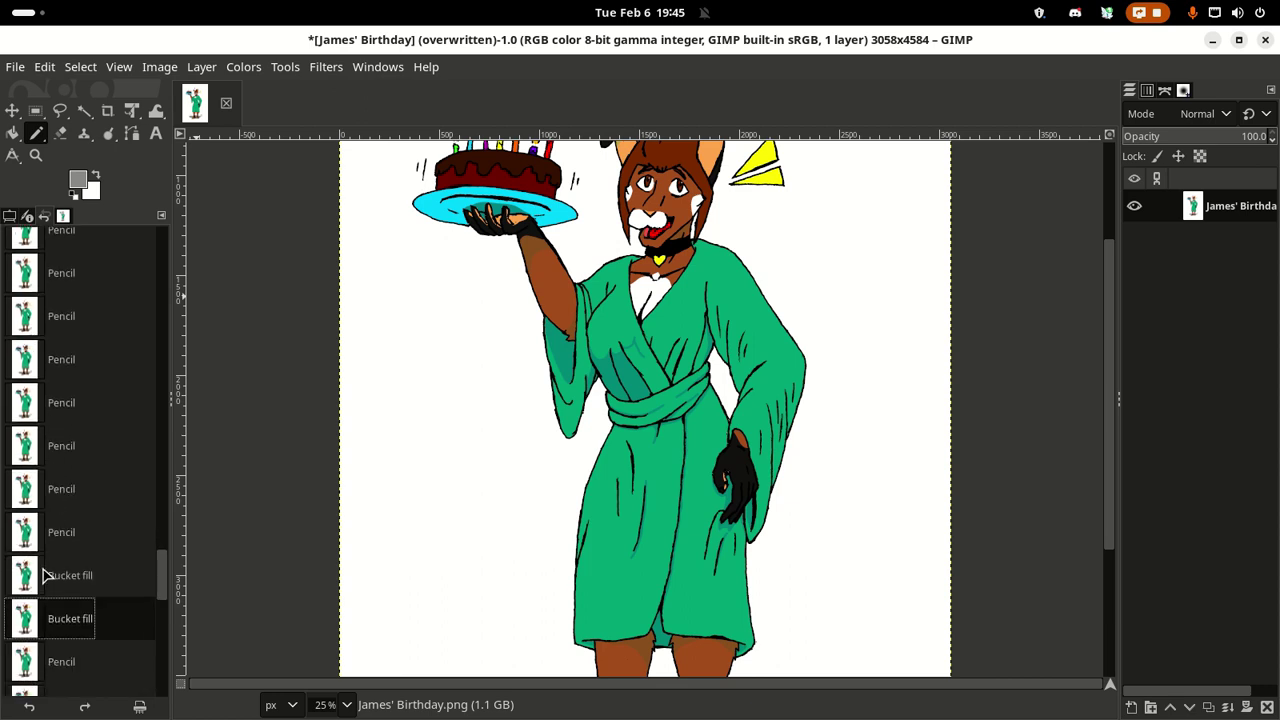
left_click(31, 540)
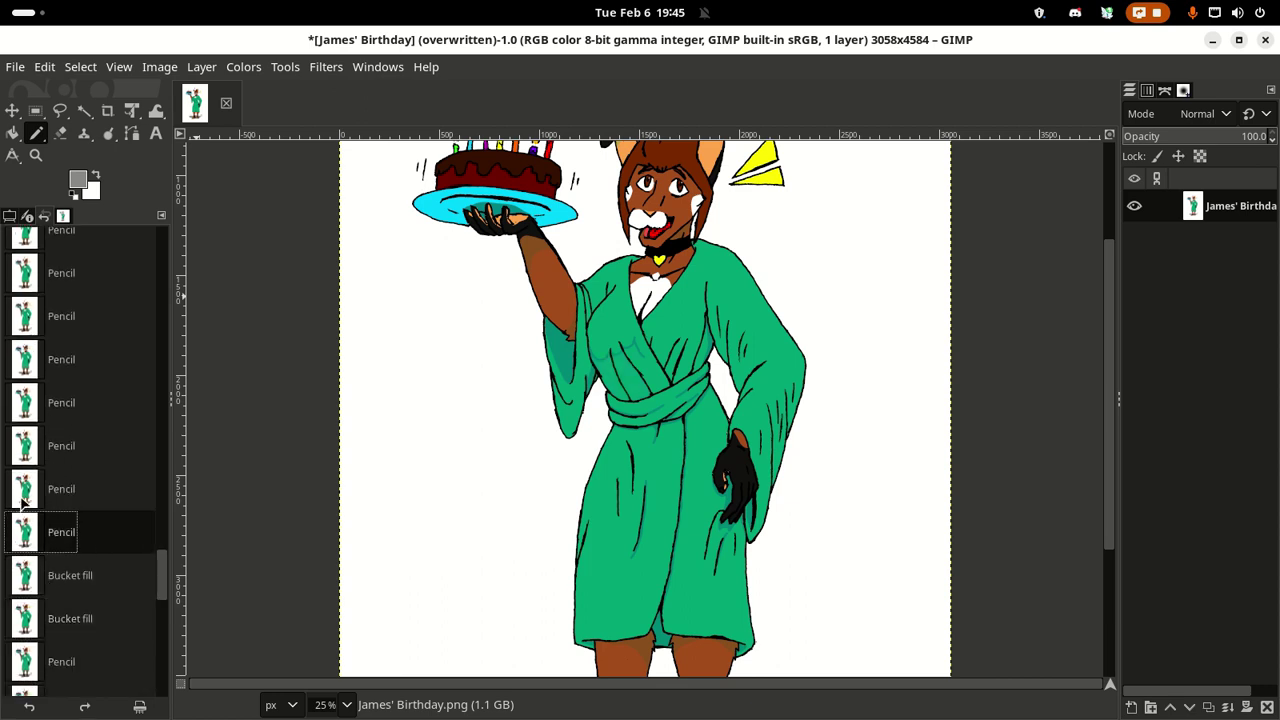
Step: Step back through the undo history to the pencil state without the left chest's shadow lines, and show the pencil's options again
left_click(28, 487)
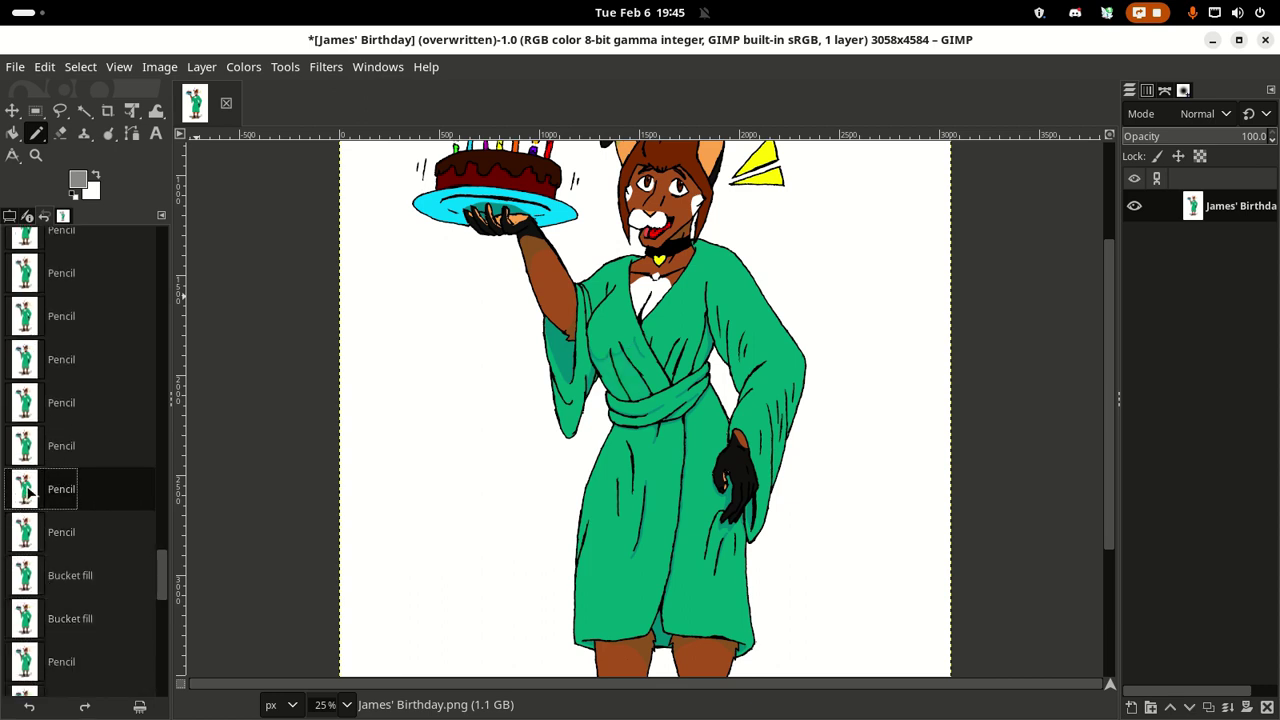
left_click(28, 318)
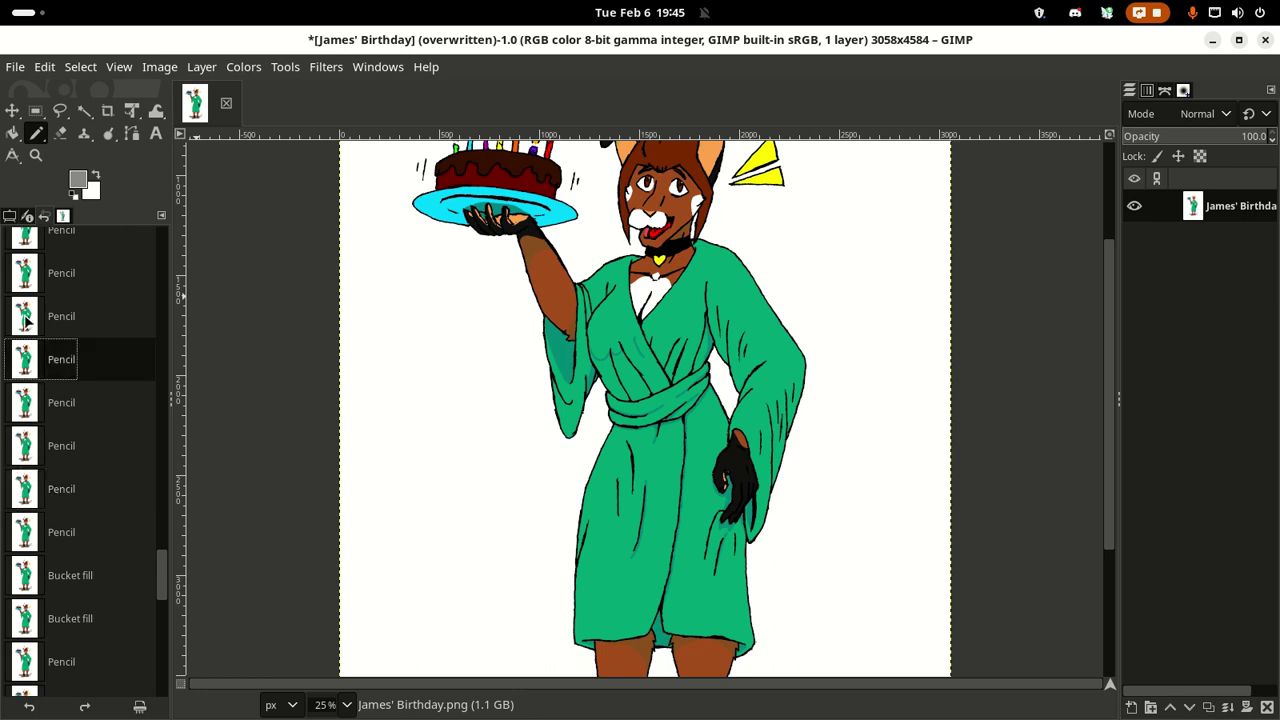
left_click(28, 368)
left_click(24, 408)
left_click(36, 370)
left_click(10, 217)
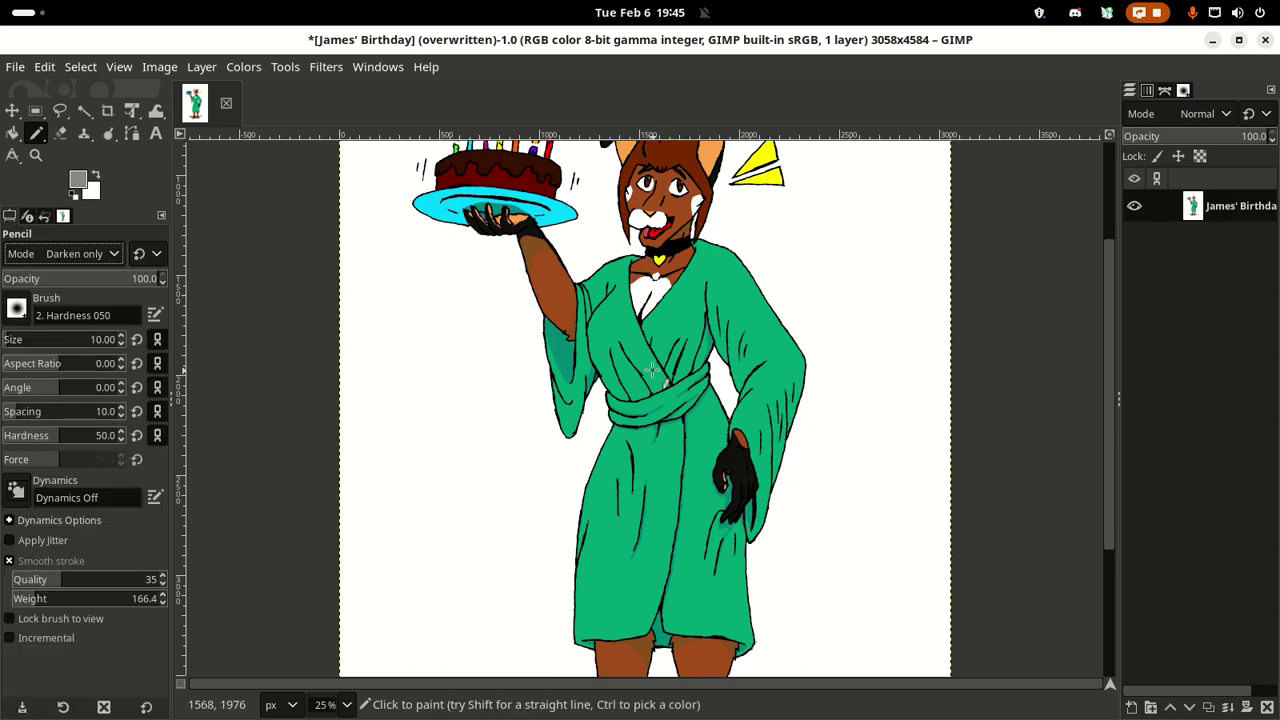
Step: Keep the pencil in Darken only mode and draw grey shadow lines on both sides of the robe's crossed neckline, including the small fold beside it
scroll(651, 370, "up", 1)
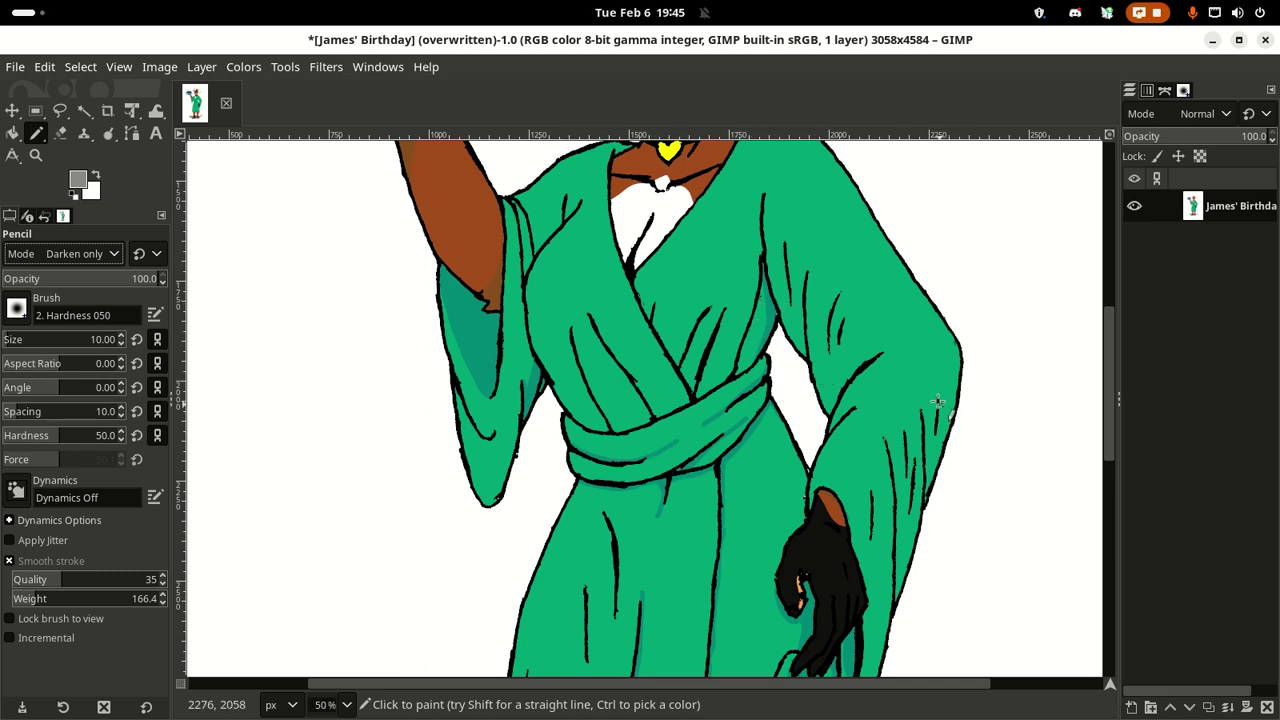
scroll(700, 410, "up", 5)
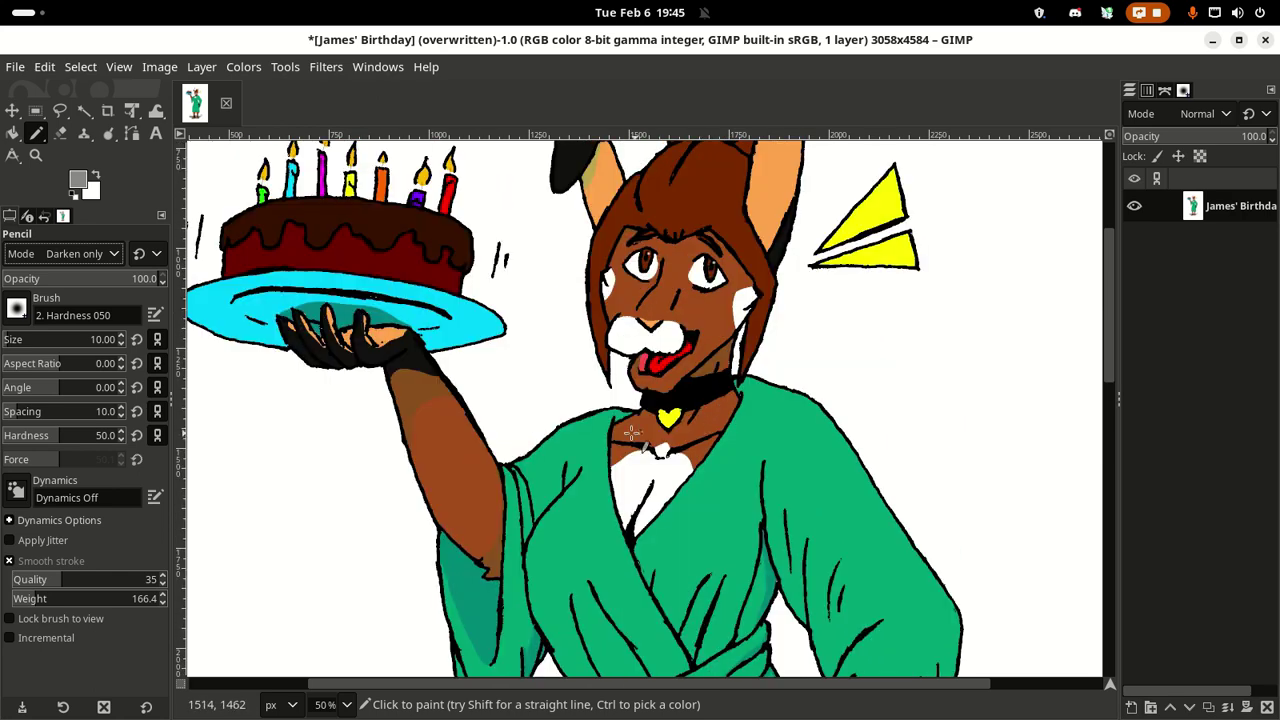
scroll(632, 432, "up", 3)
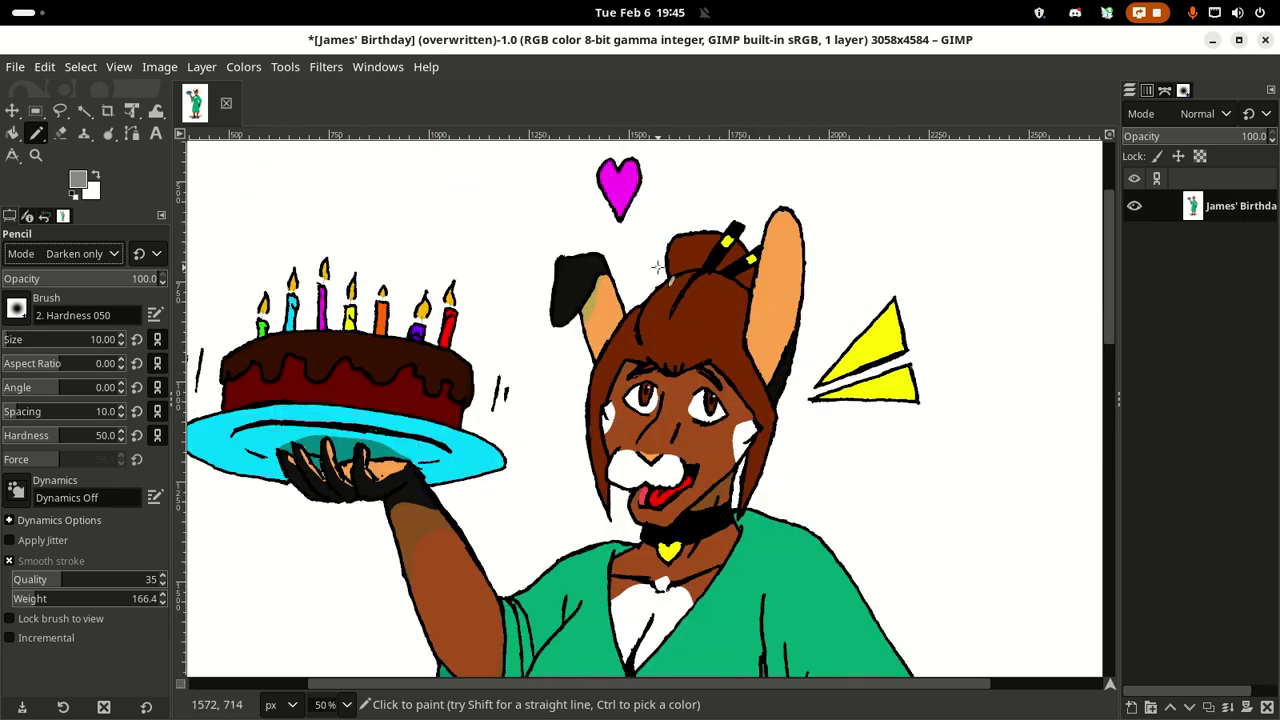
scroll(718, 487, "down", 5)
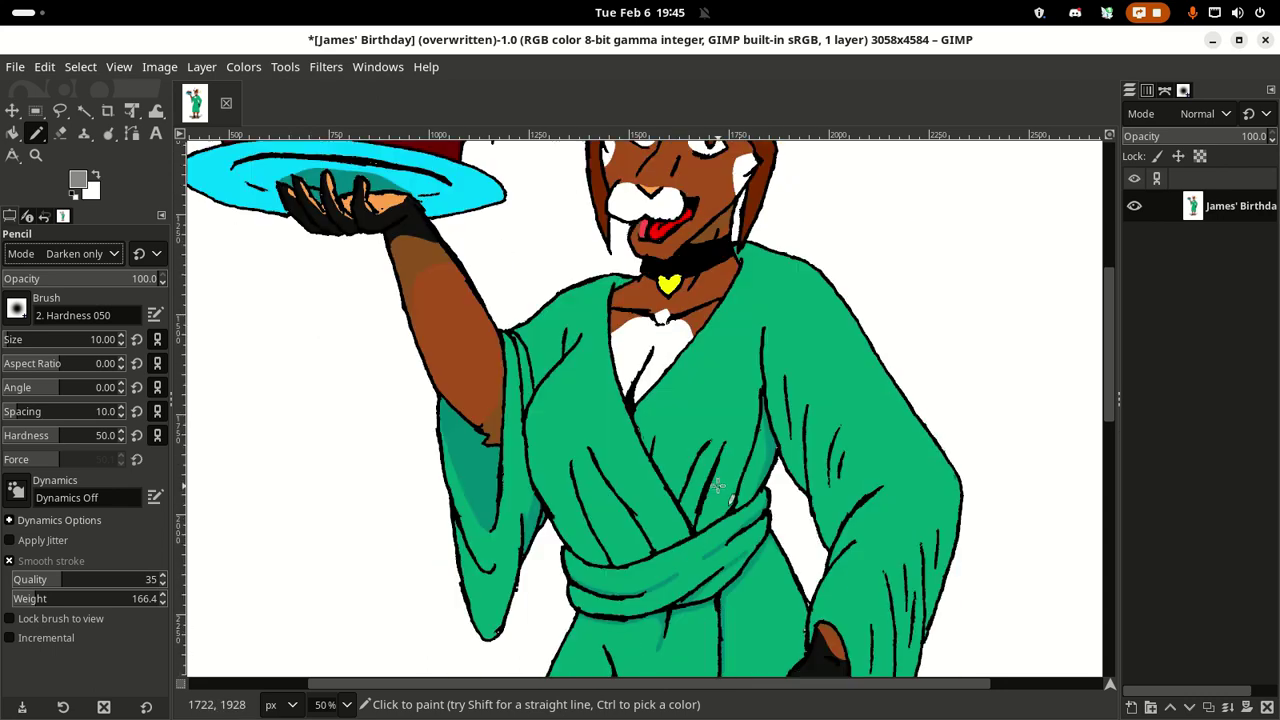
scroll(718, 487, "down", 5)
scroll(720, 490, "up", 5)
scroll(662, 450, "up", 2)
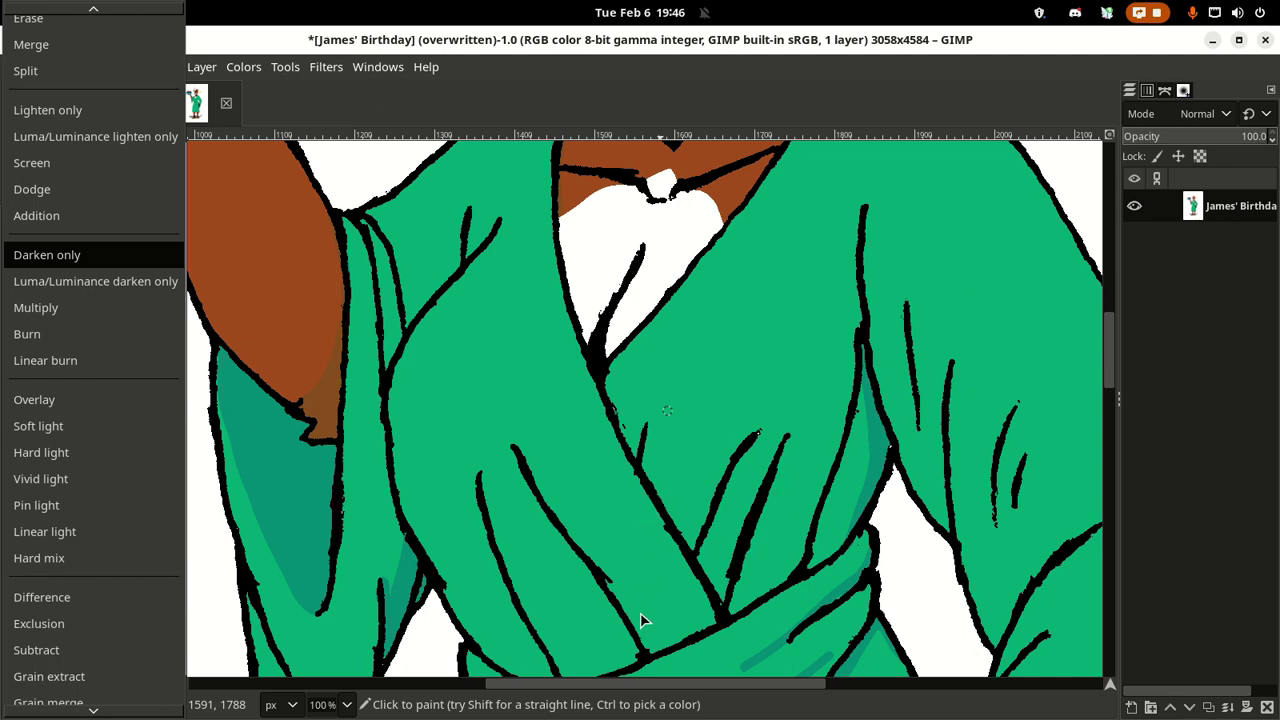
key("Return")
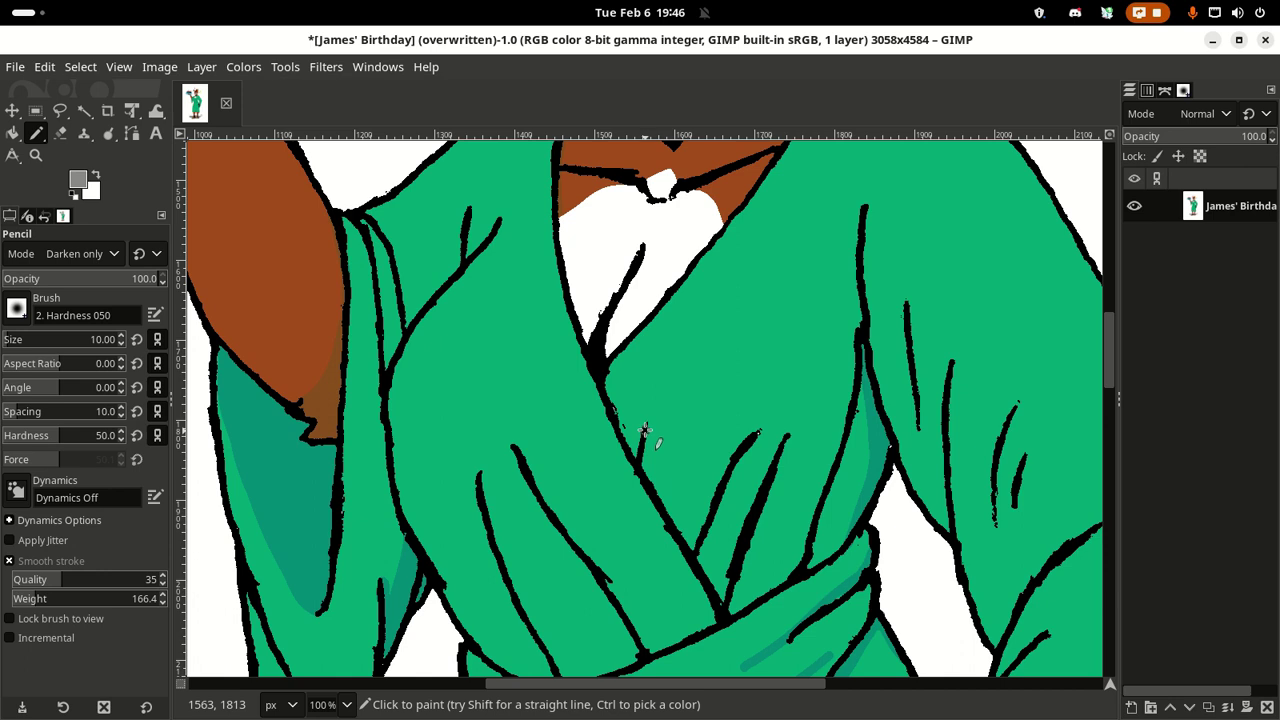
left_click_drag(649, 428, 659, 505)
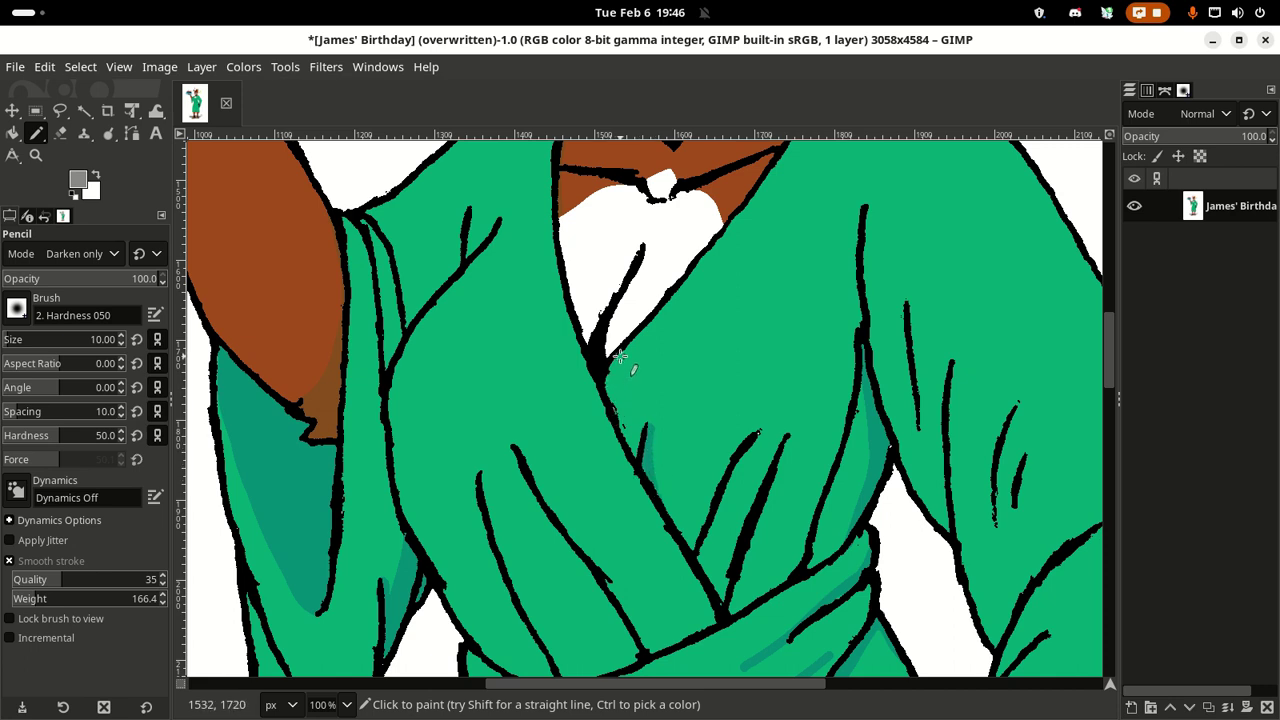
left_click_drag(620, 356, 611, 416)
left_click_drag(618, 359, 624, 349)
mouse_move(580, 347)
left_mouse_down()
mouse_move(594, 491)
mouse_move(671, 543)
mouse_move(725, 622)
mouse_move(722, 637)
mouse_move(707, 604)
mouse_move(715, 626)
mouse_move(684, 650)
mouse_move(699, 602)
mouse_move(735, 566)
left_mouse_up()
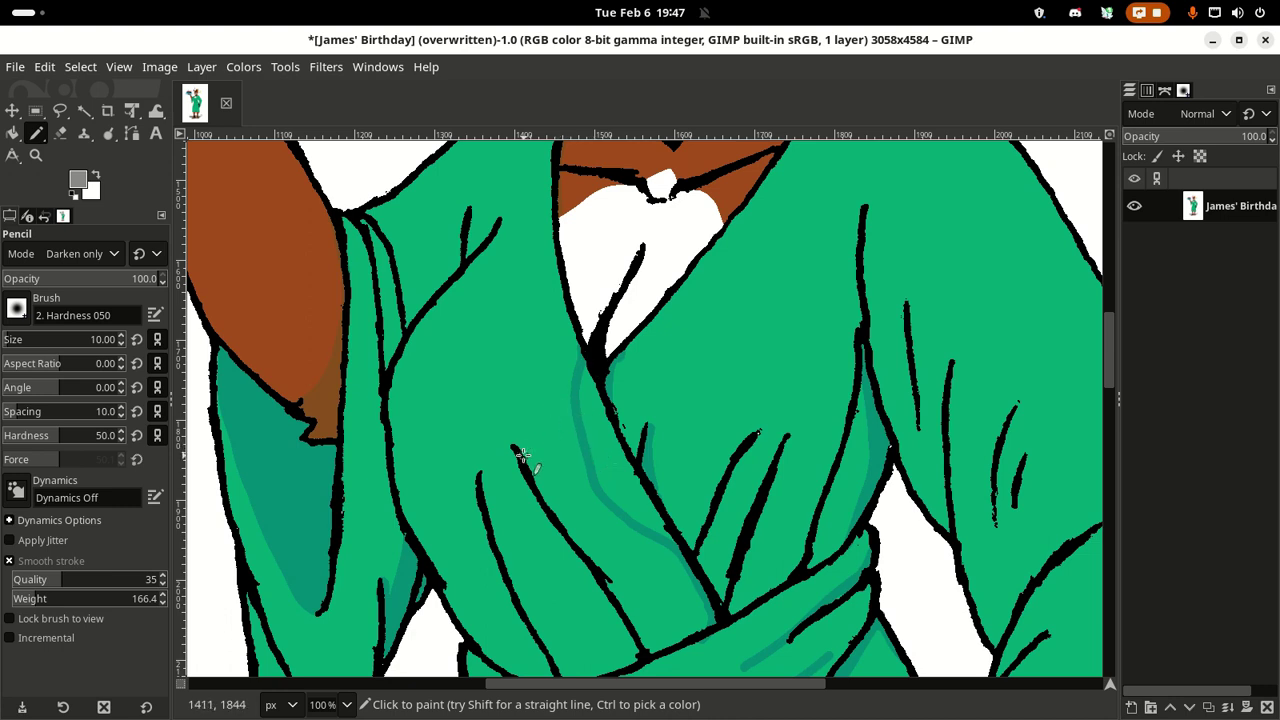
Step: Try a pencil shadow line beside the longer fold on the left chest, and undo it
scroll(510, 450, "down", 3)
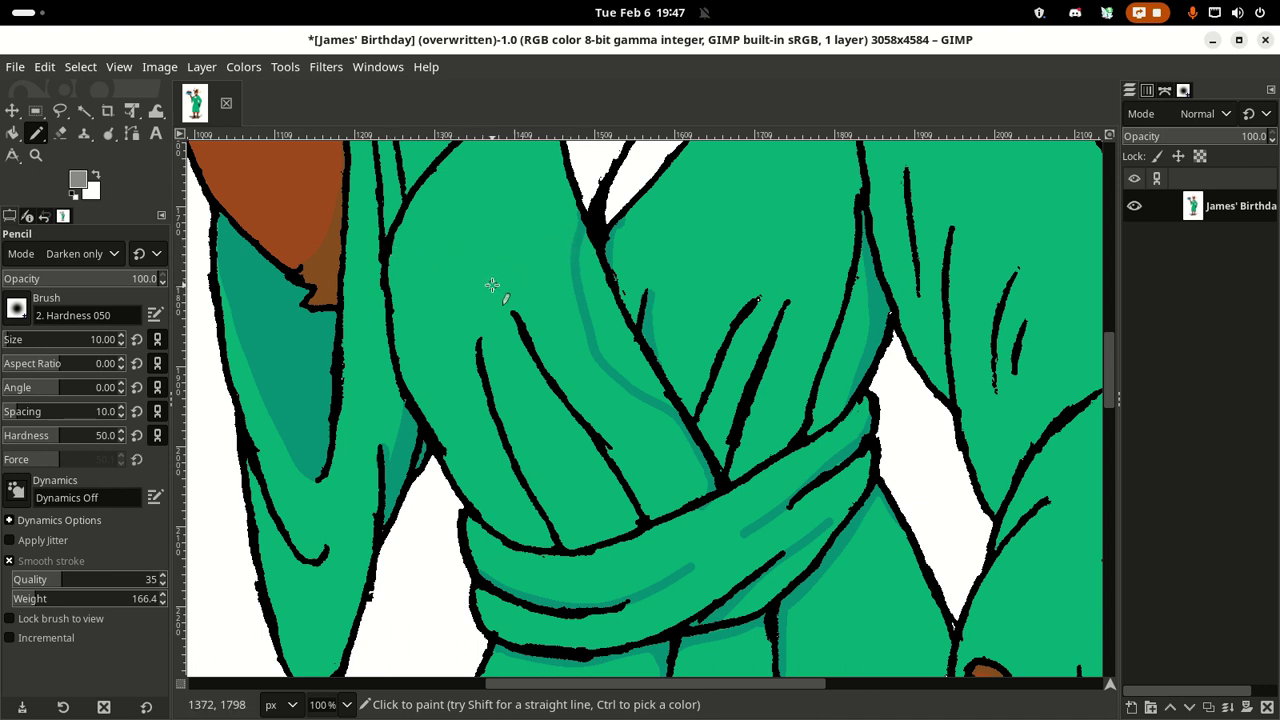
left_click_drag(496, 289, 520, 336)
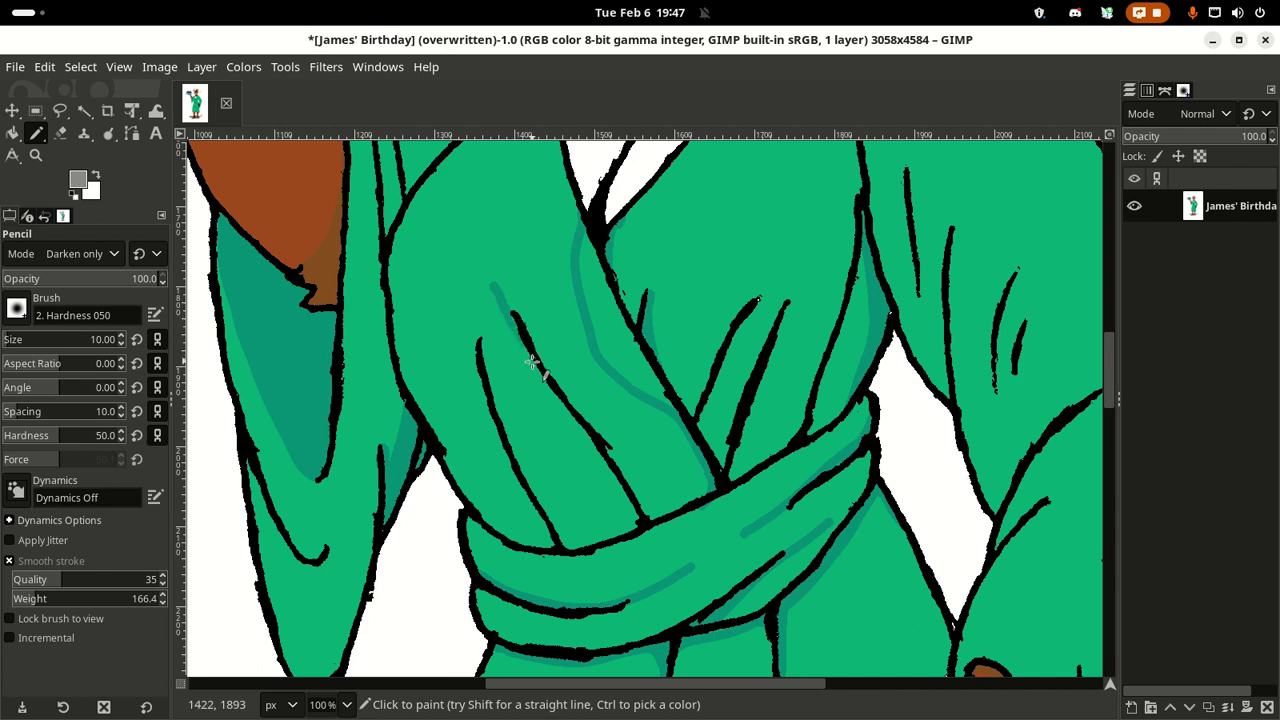
mouse_move(537, 370)
left_mouse_down()
mouse_move(618, 504)
mouse_move(600, 553)
left_mouse_up()
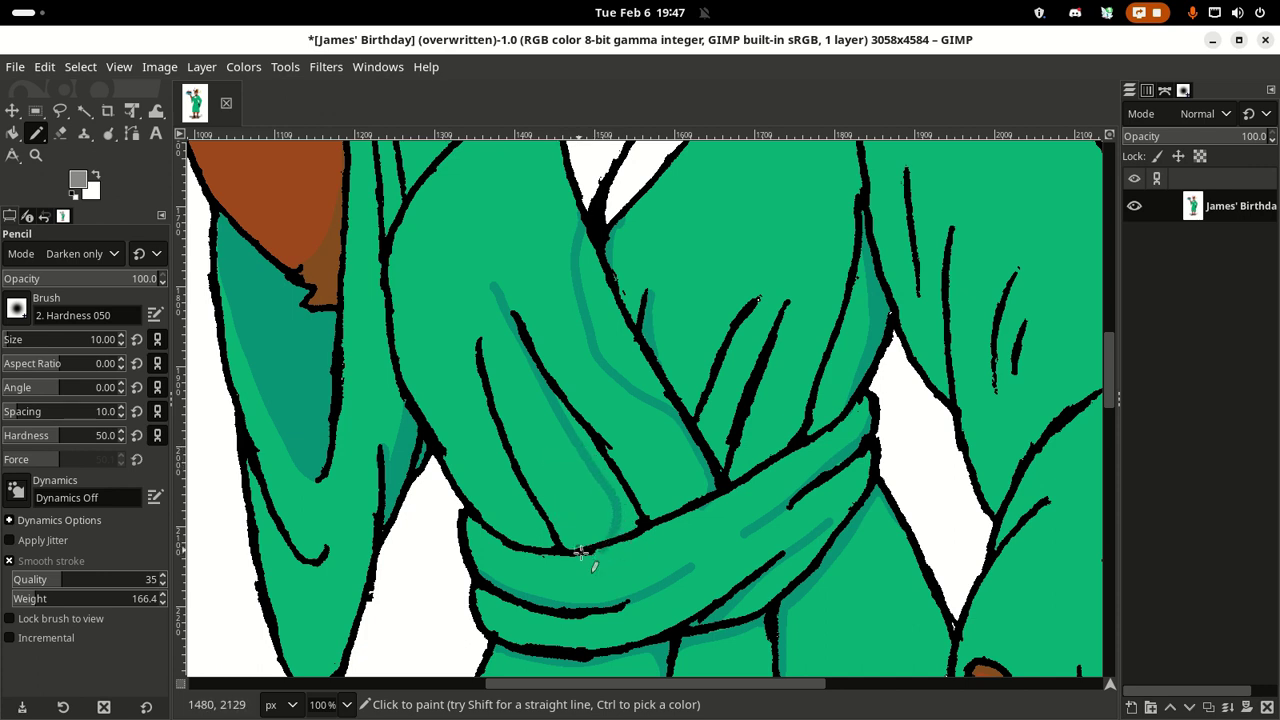
key("ctrl+z")
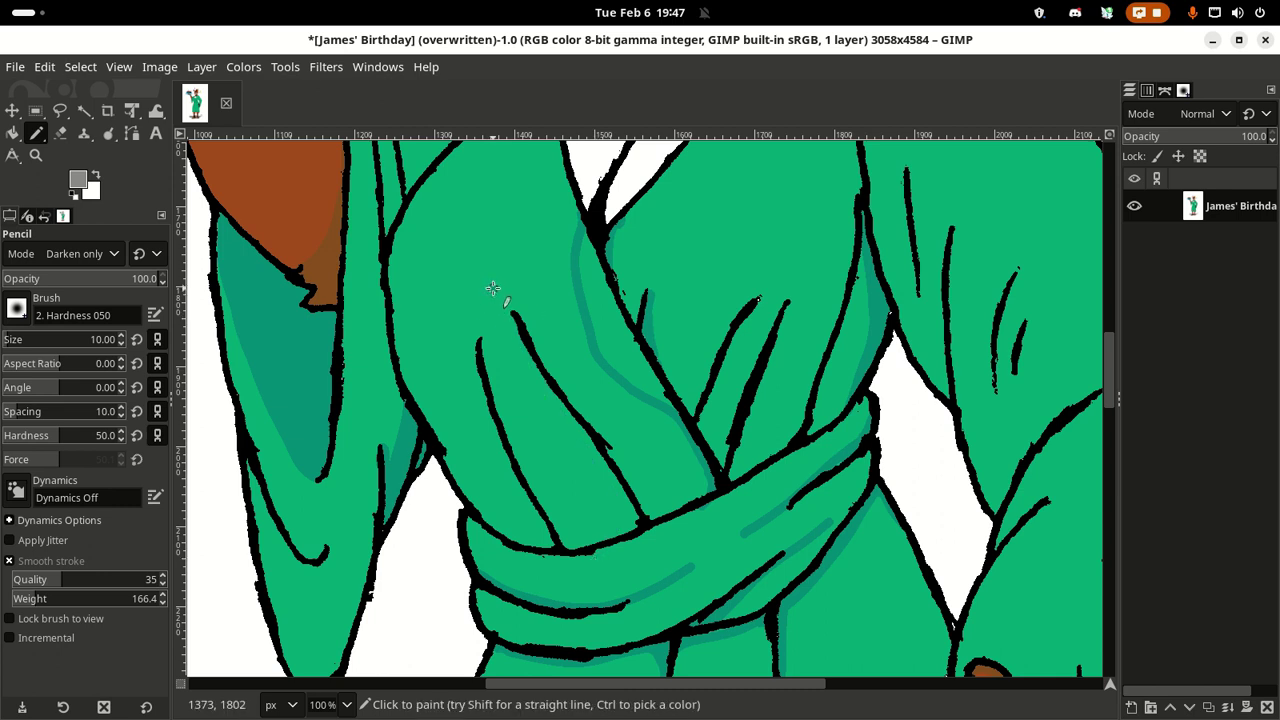
Step: Draw grey pencil shadow lines beside both left chest folds down to the belt, and along the chest's outer left edge
left_click_drag(493, 289, 614, 526)
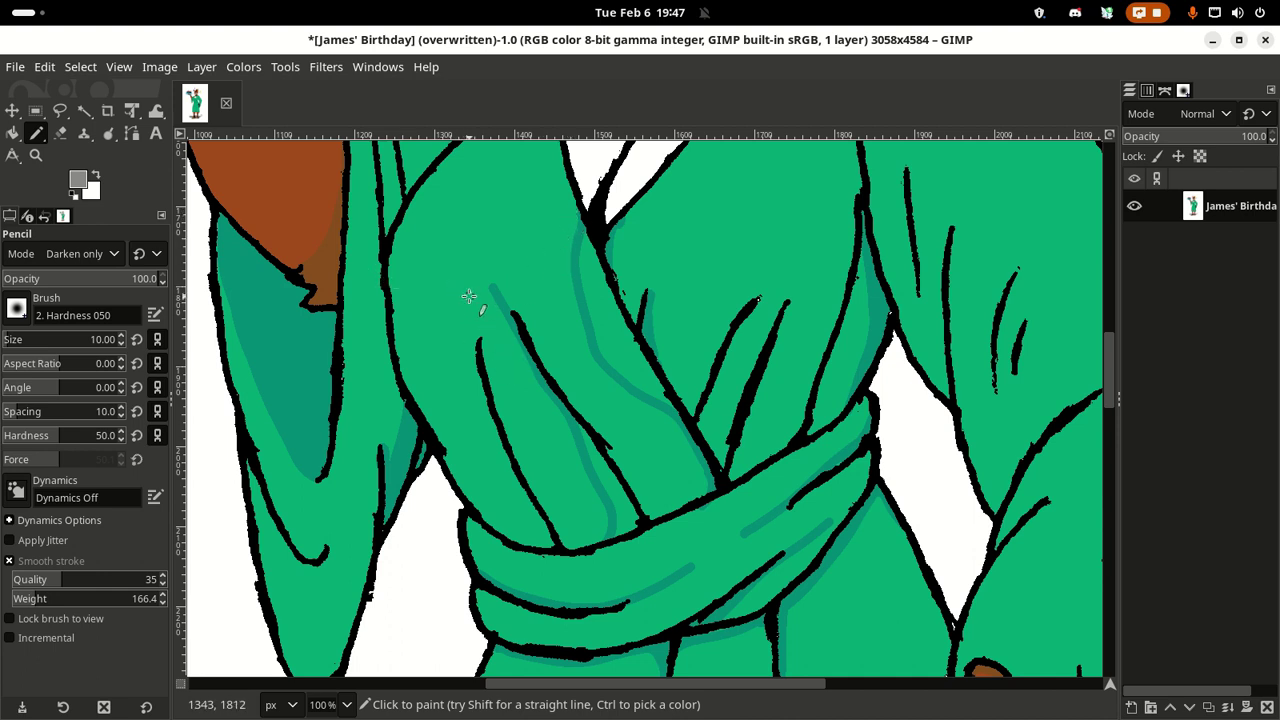
left_click_drag(468, 297, 467, 340)
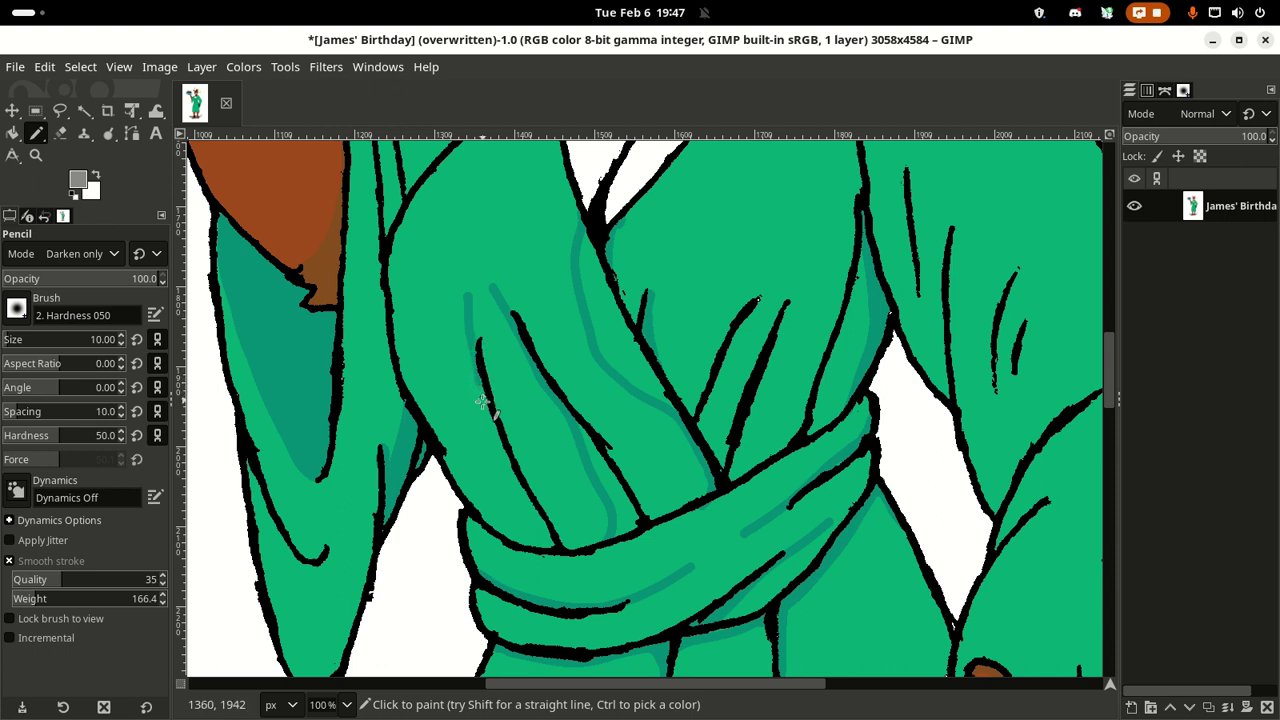
left_click_drag(482, 401, 512, 543)
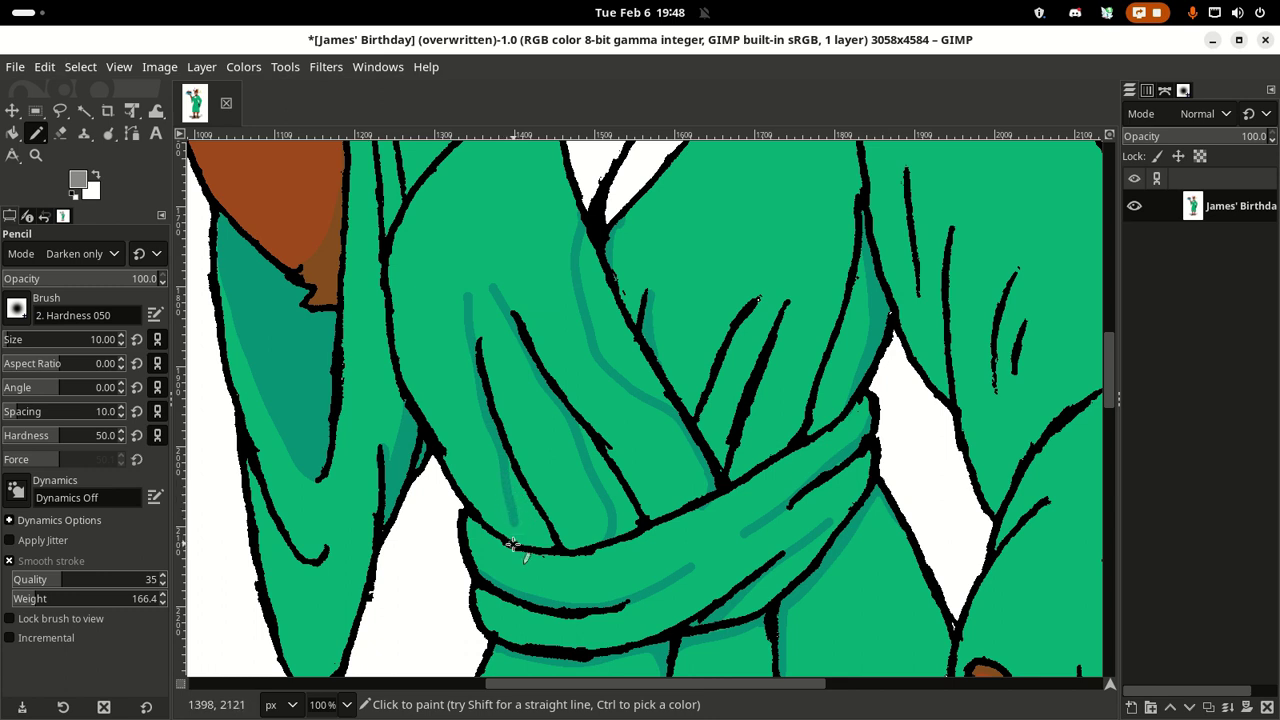
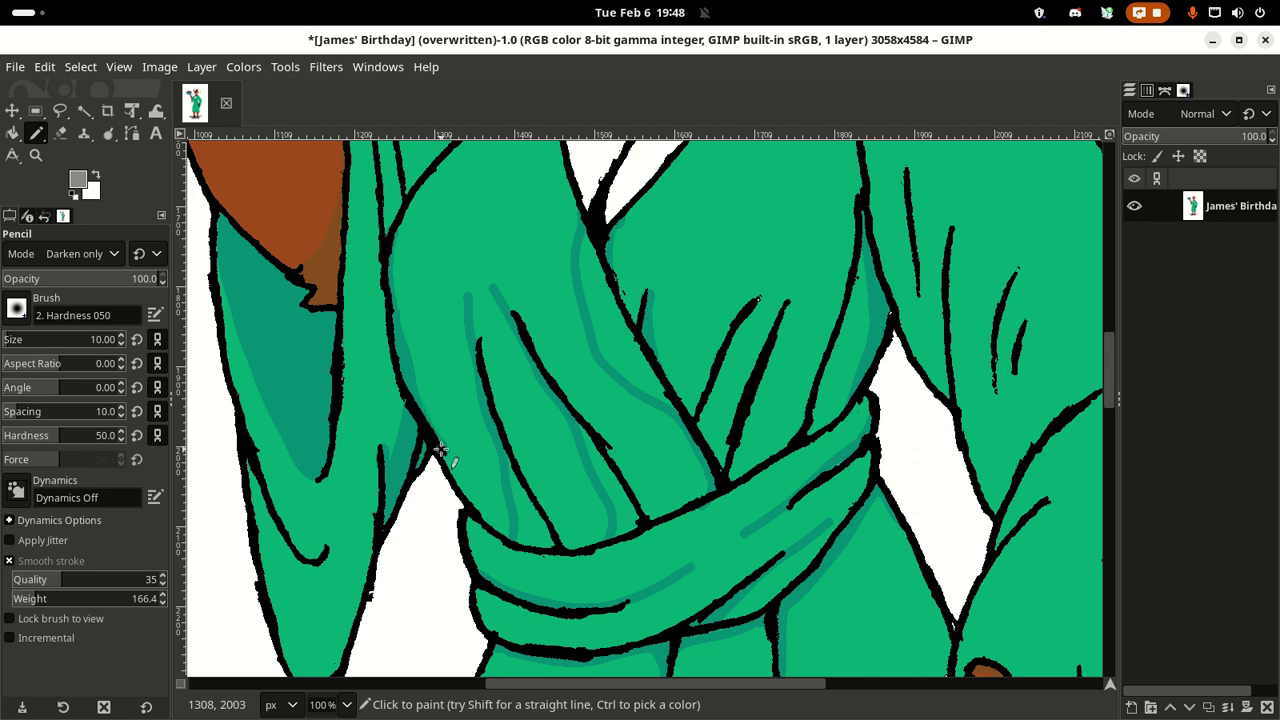
left_click_drag(446, 459, 466, 505)
Step: Draw grey pencil shadow lines along the right armhole seam, the upper folds of the right sleeve and its two elbow creases
key("space")
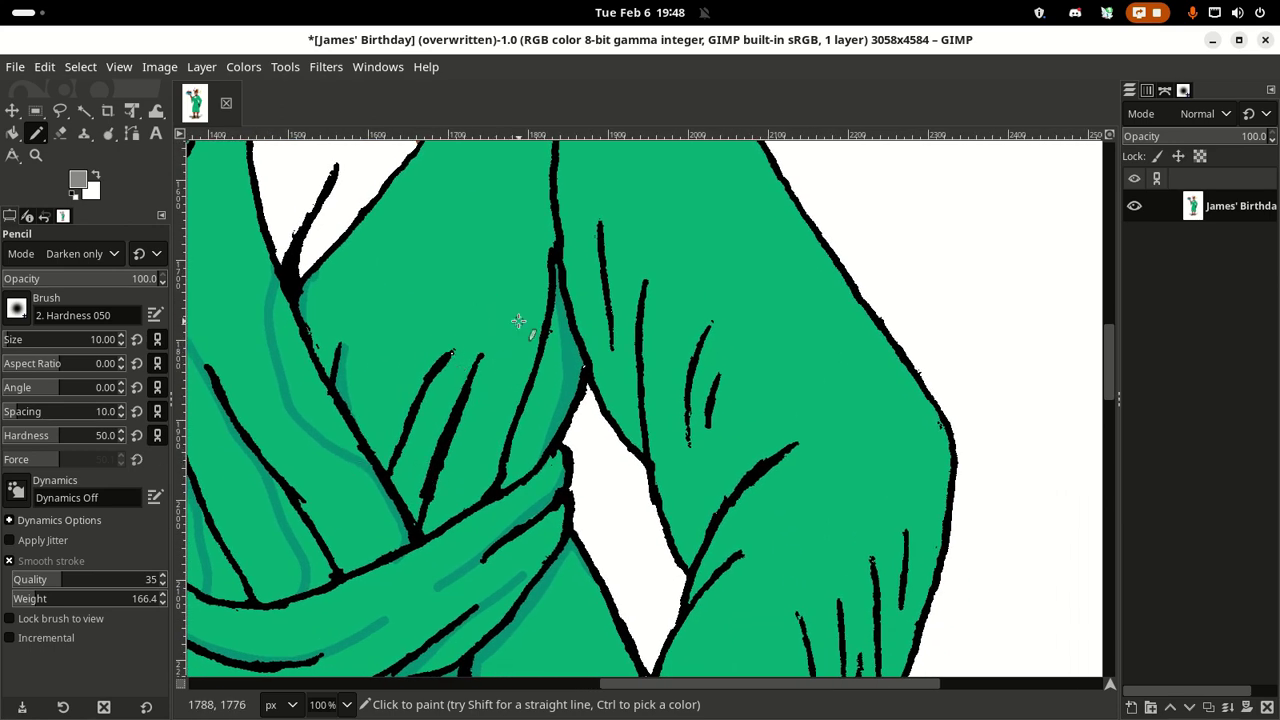
scroll(518, 321, "up", 3)
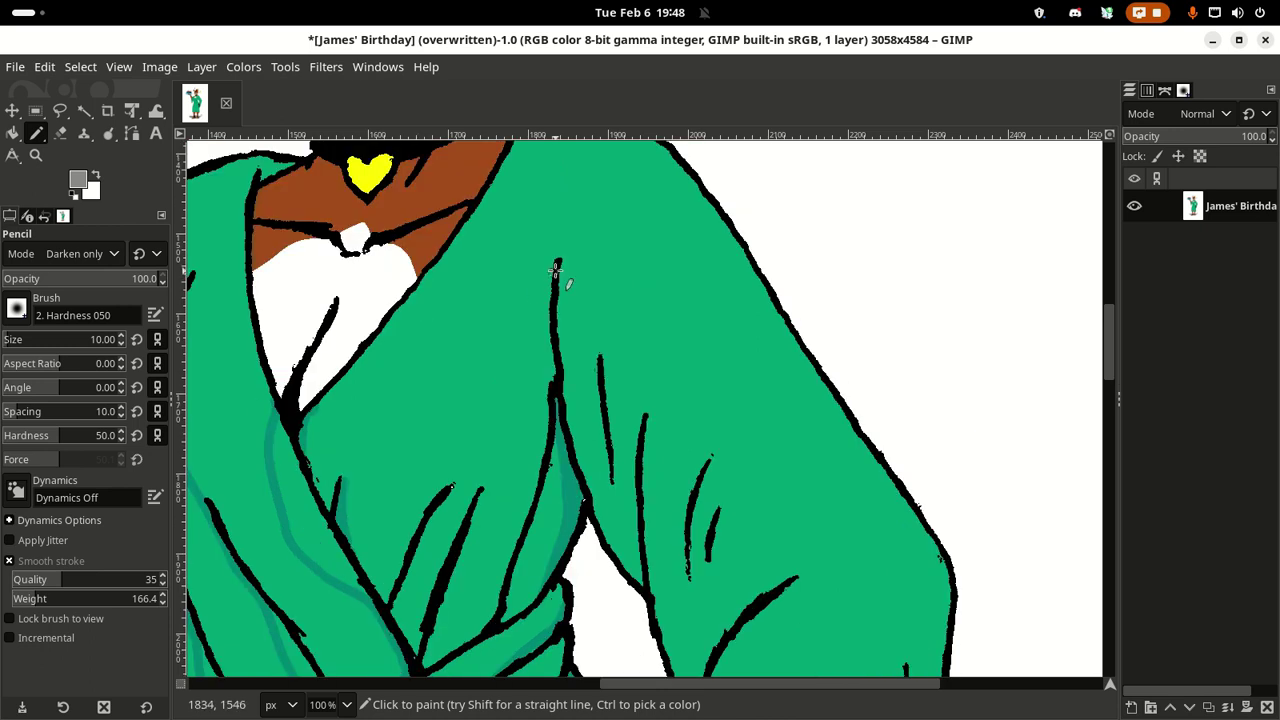
left_click_drag(552, 282, 563, 422)
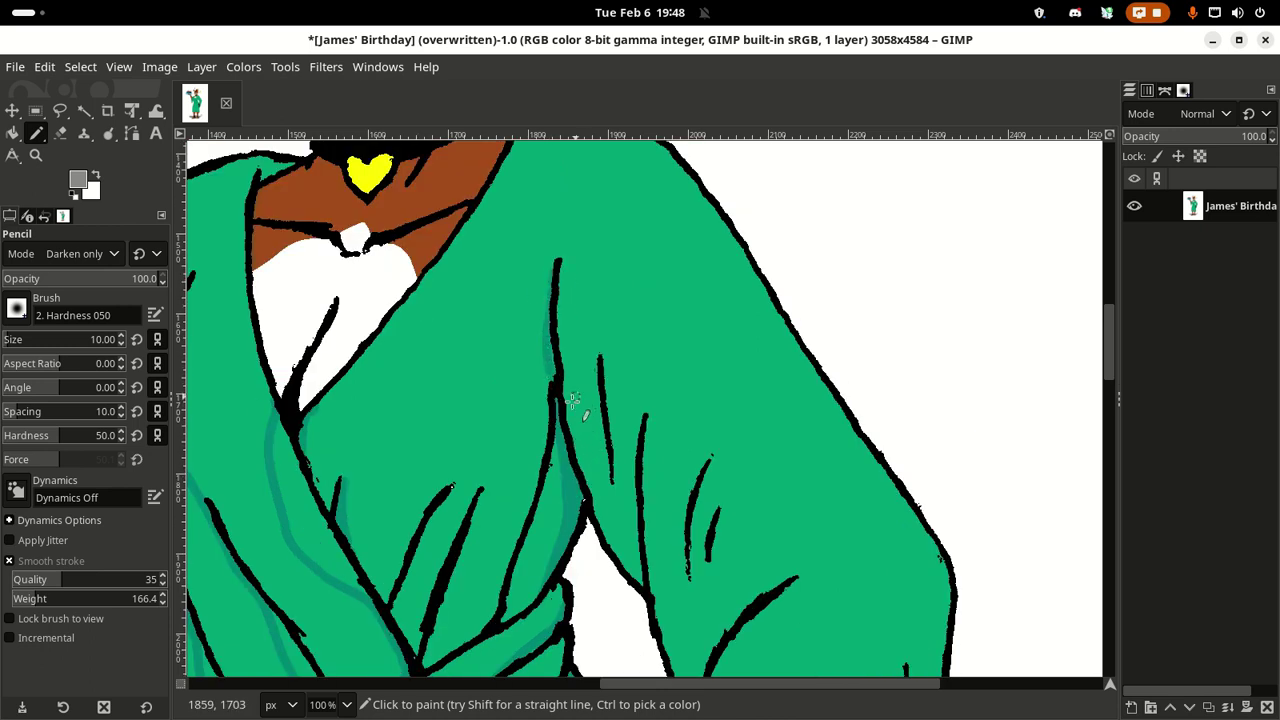
scroll(588, 395, "down", 3)
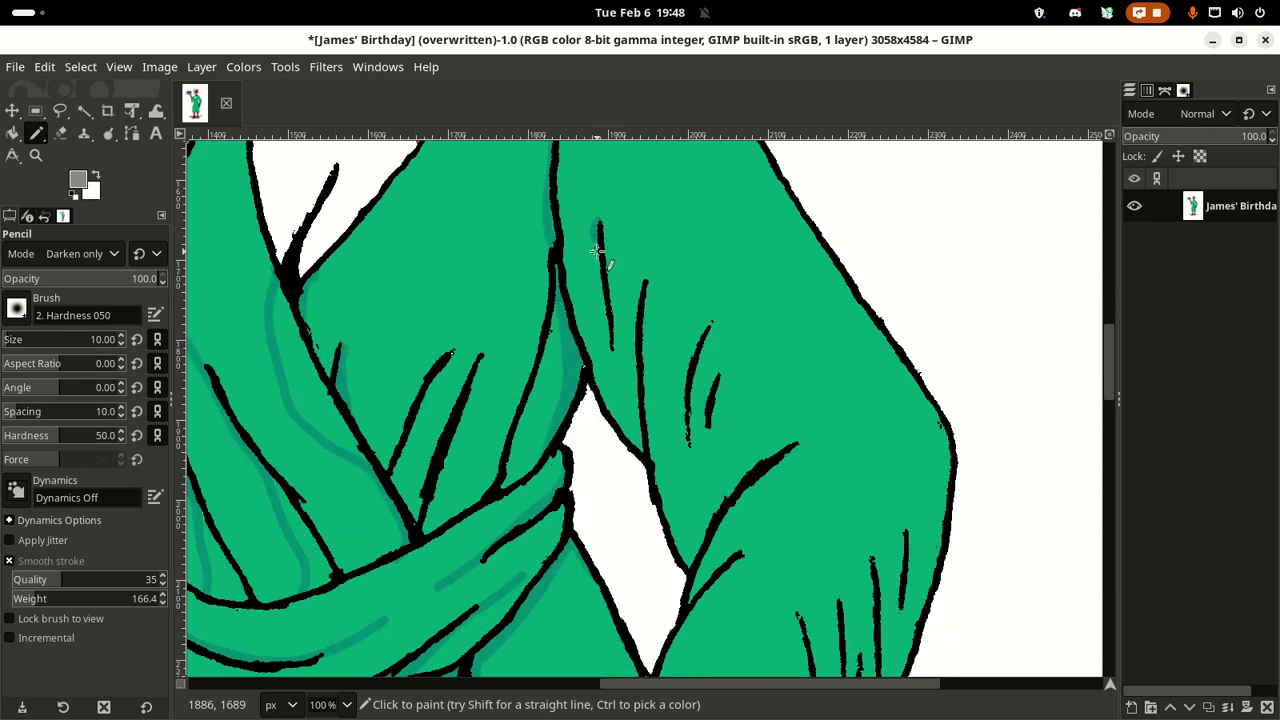
left_click_drag(596, 250, 615, 381)
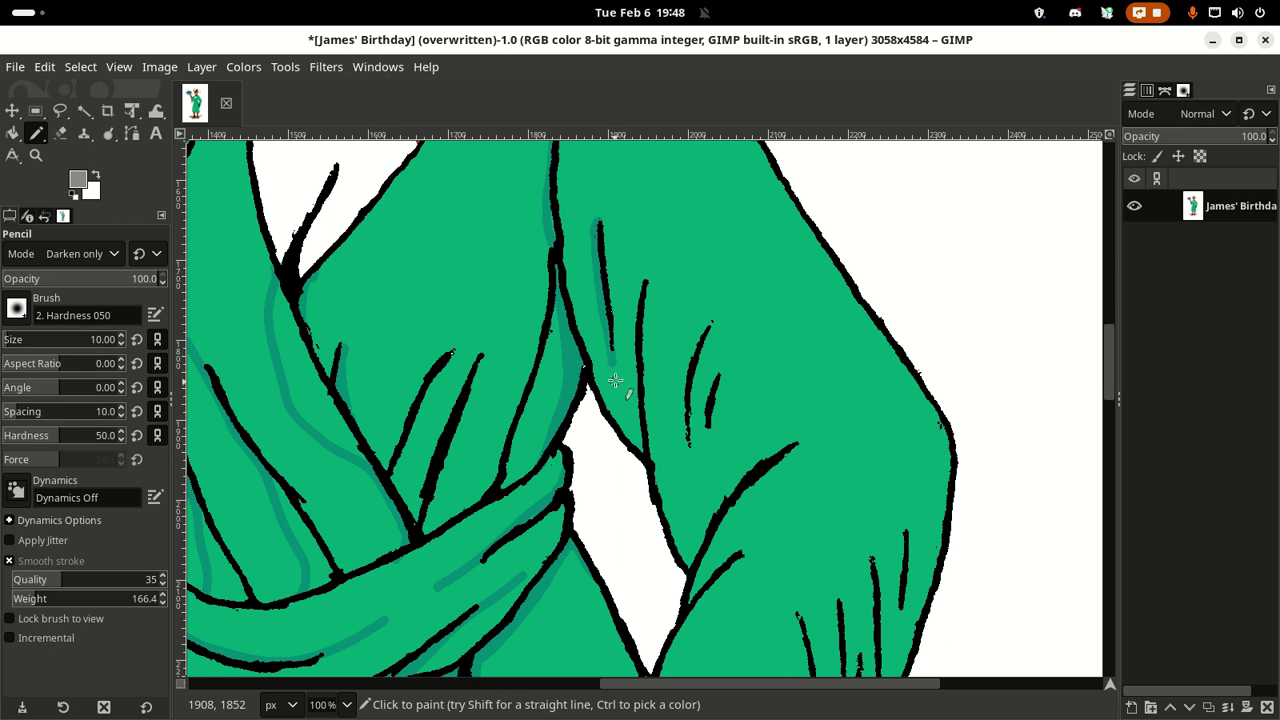
mouse_move(636, 311)
left_mouse_down()
mouse_move(628, 408)
mouse_move(641, 465)
left_mouse_up()
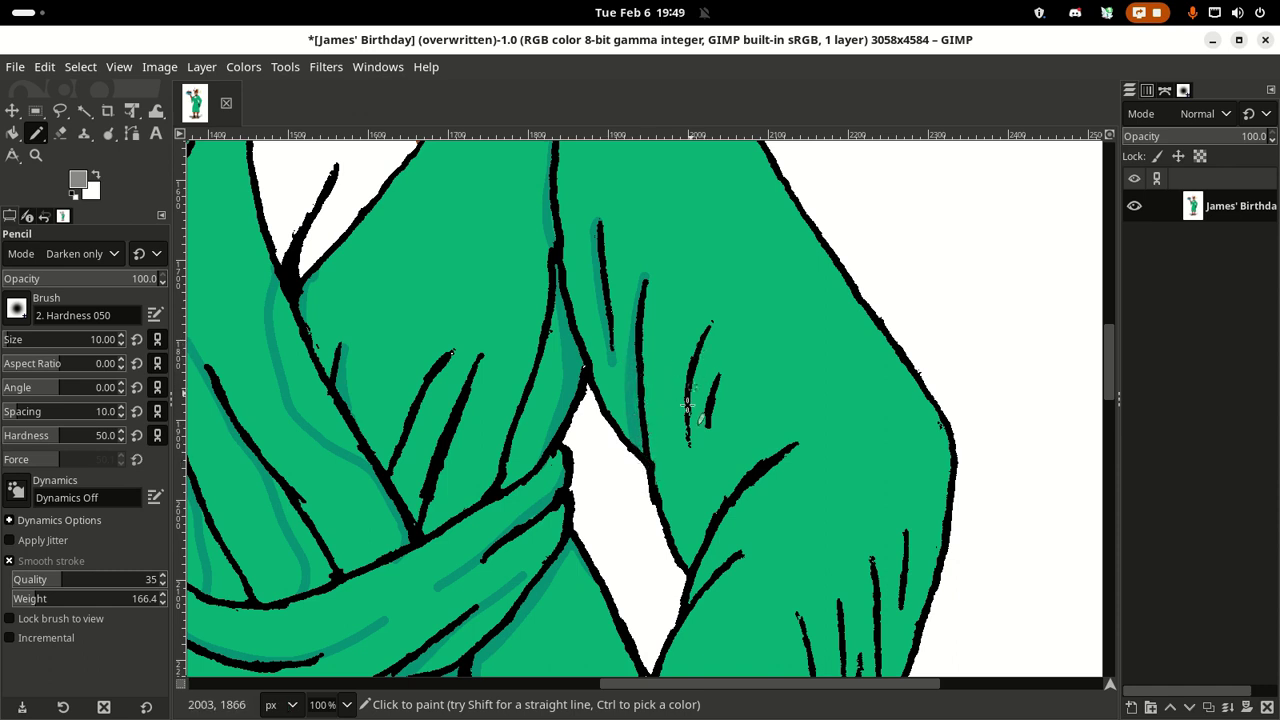
mouse_move(711, 325)
left_mouse_down()
mouse_move(682, 383)
mouse_move(692, 473)
left_mouse_up()
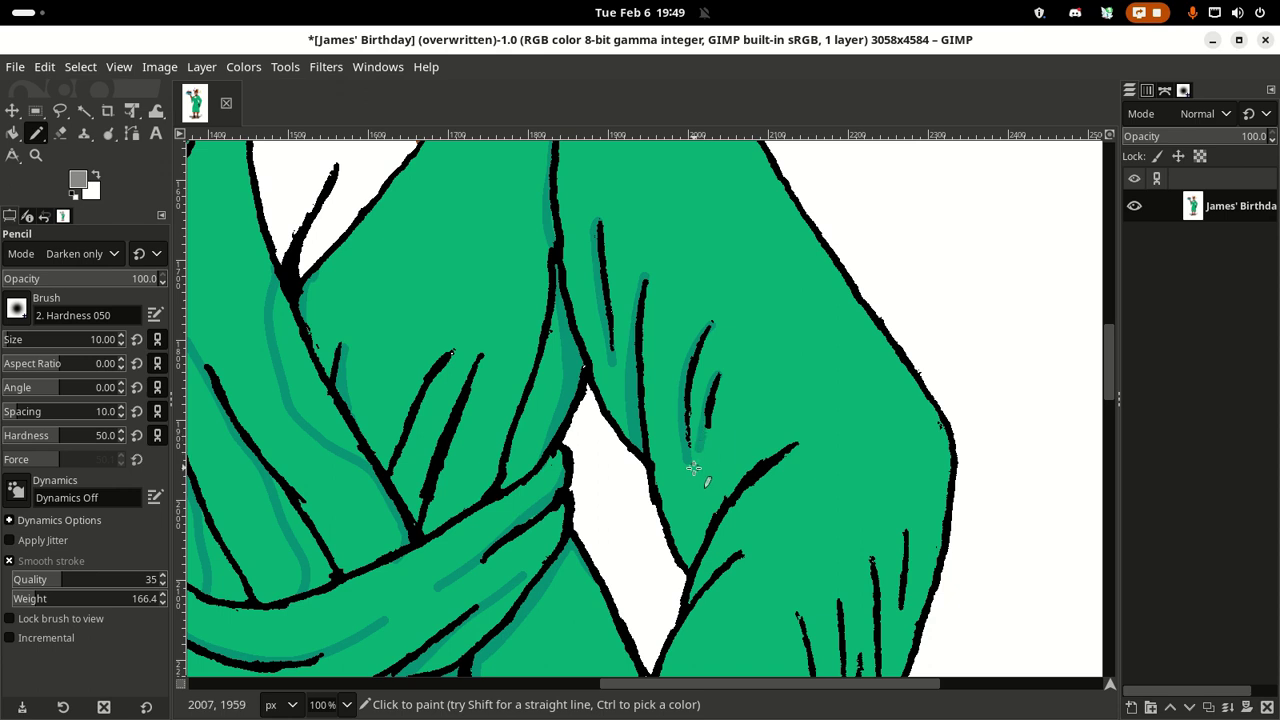
scroll(697, 488, "down", 3)
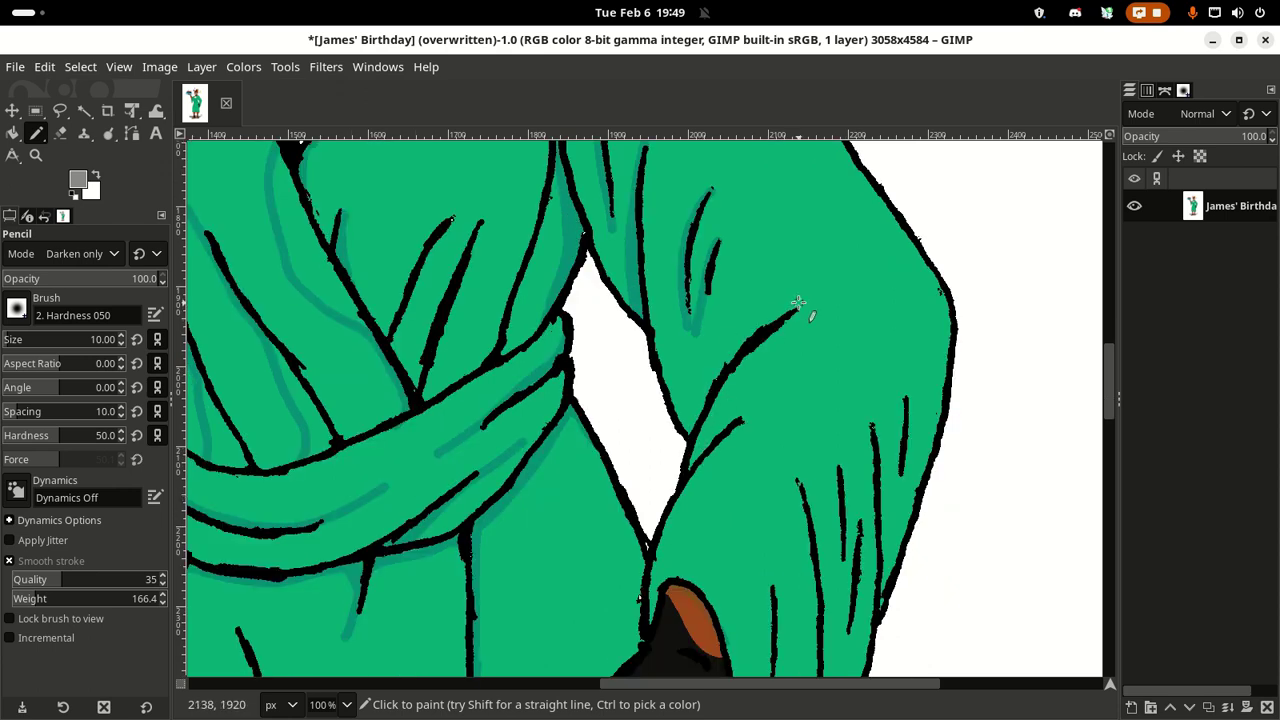
mouse_move(798, 303)
left_mouse_down()
mouse_move(710, 378)
mouse_move(691, 409)
mouse_move(689, 457)
left_mouse_up()
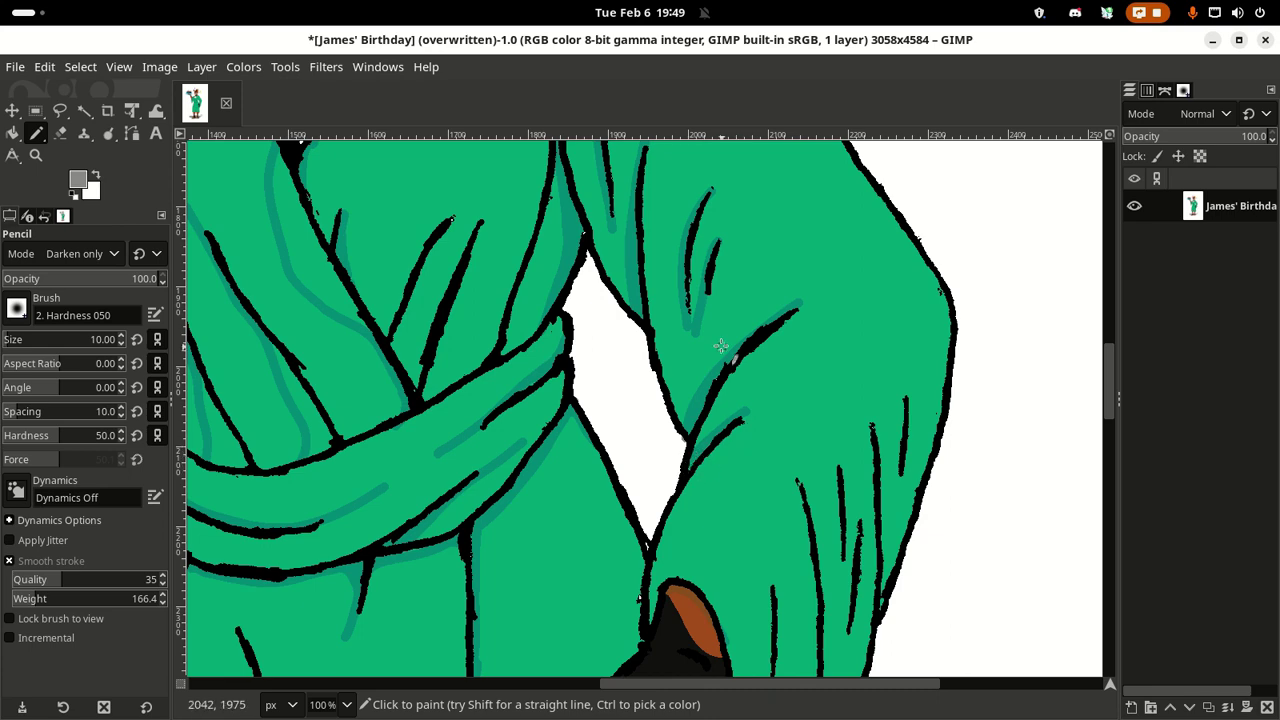
Step: Shade the right sleeve's inner edge from armpit to elbow crease with grey pencil strokes joining the fold shadows
scroll(726, 358, "up", 3)
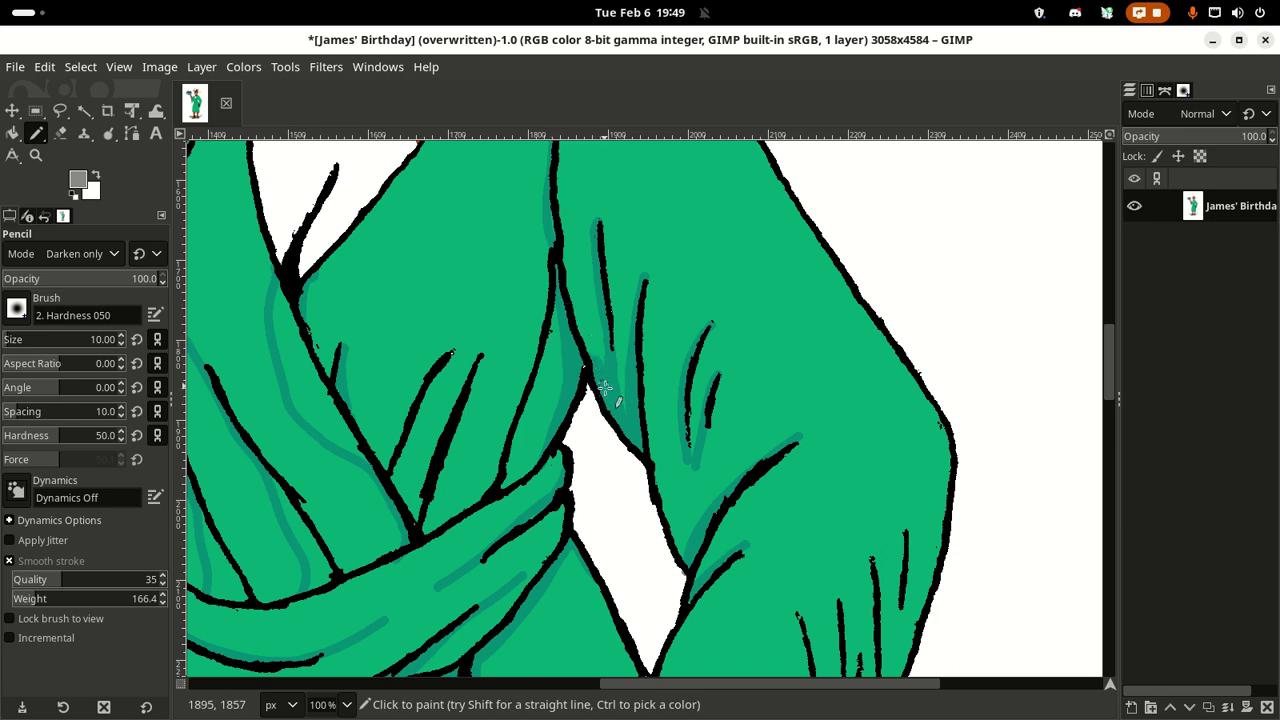
scroll(570, 355, "up", 3)
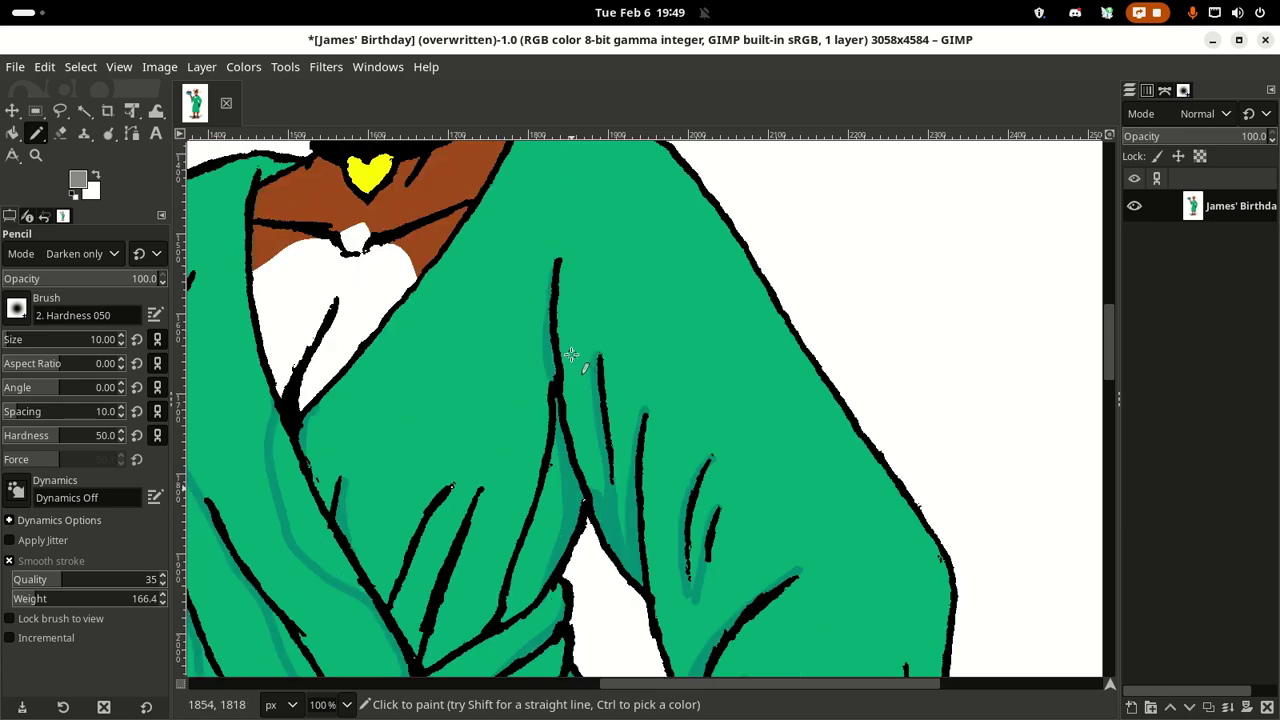
scroll(555, 265, "down", 3)
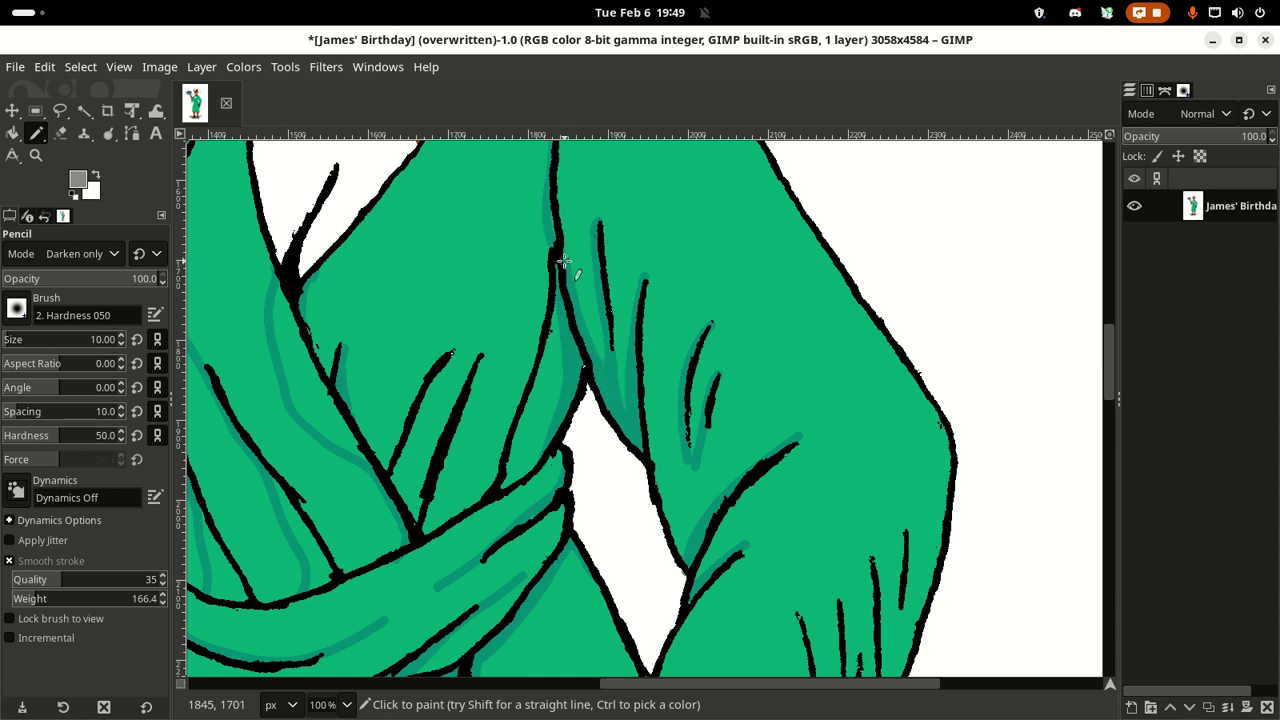
scroll(575, 270, "down", 10)
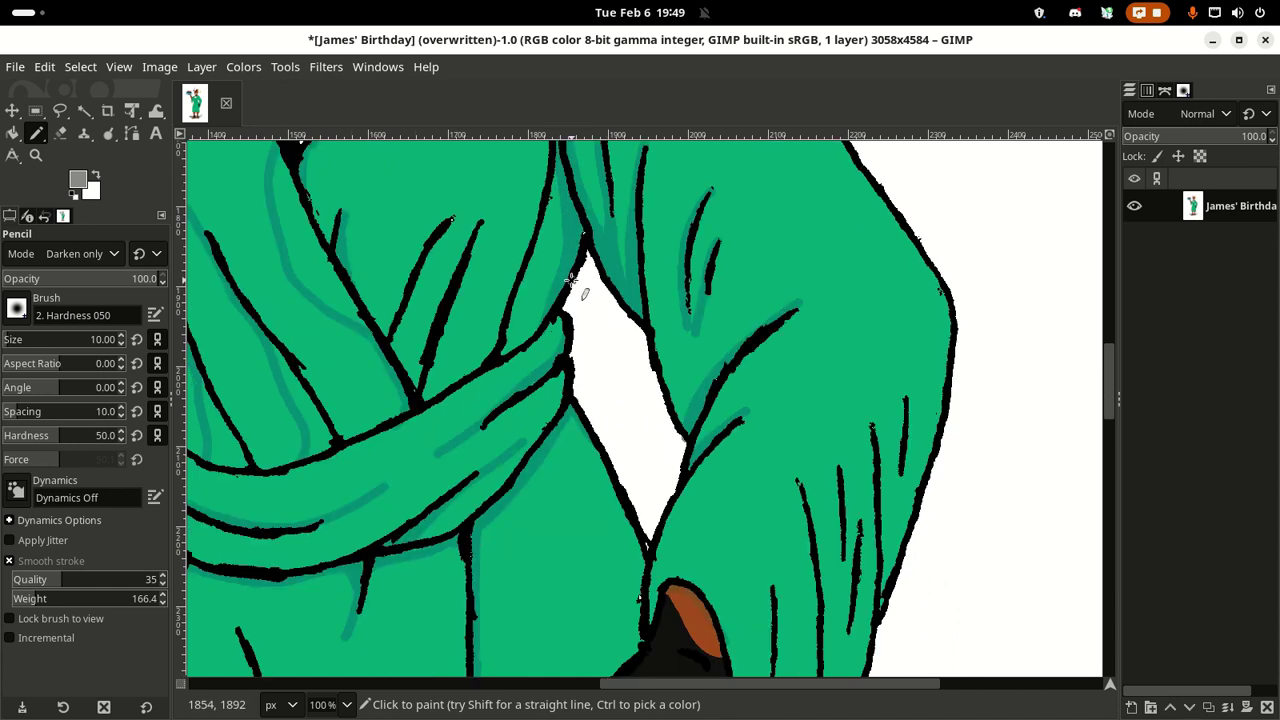
scroll(600, 315, "down", 3)
scroll(652, 303, "down", 3)
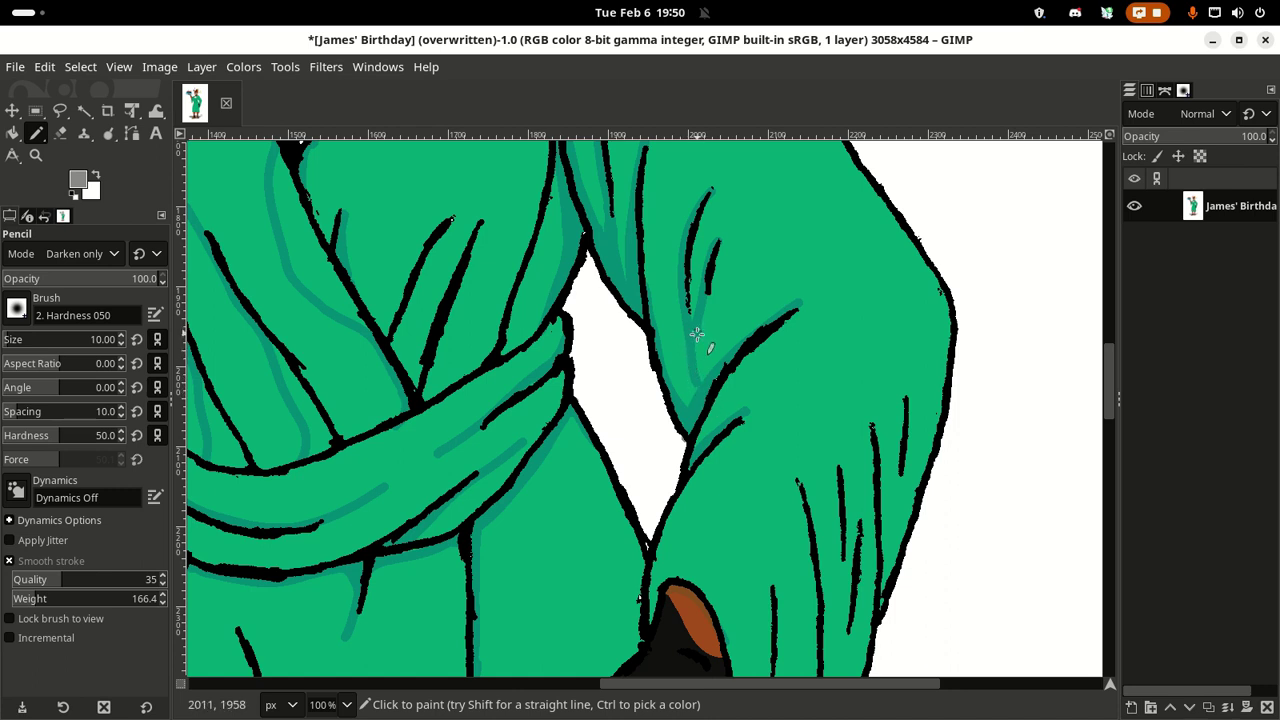
left_click_drag(697, 358, 714, 401)
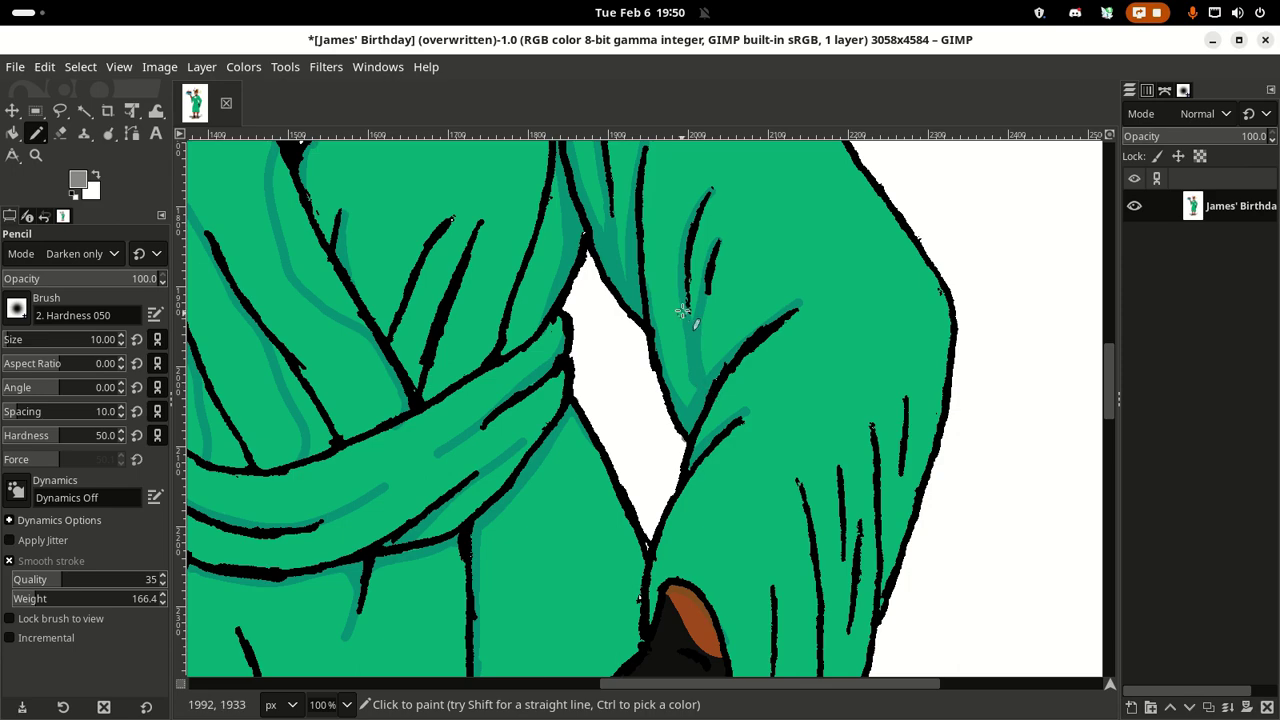
scroll(606, 329, "up", 5)
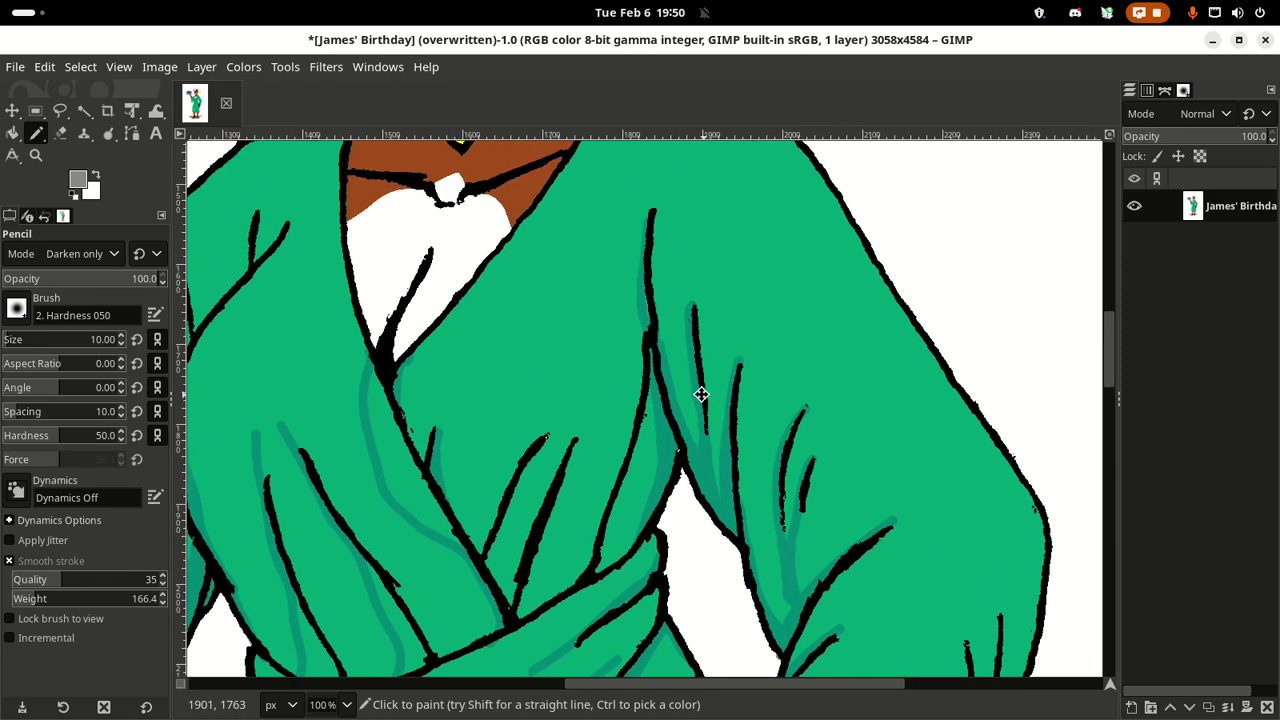
Step: Try grey pencil shadow lines along the left sides of the two short folds on the right chest
scroll(700, 394, "down", 3)
scroll(700, 394, "left", 3)
scroll(780, 337, "up", 5)
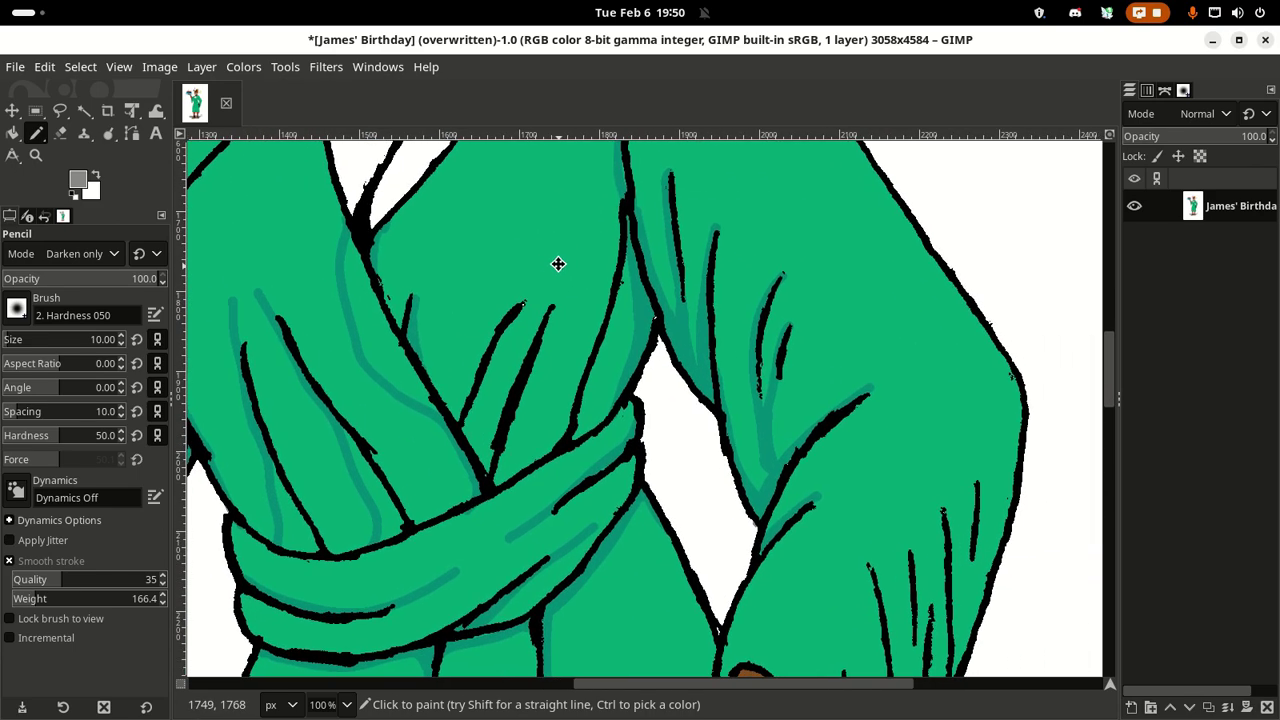
scroll(679, 380, "right", 3)
scroll(466, 289, "down", 3)
scroll(409, 200, "up", 3)
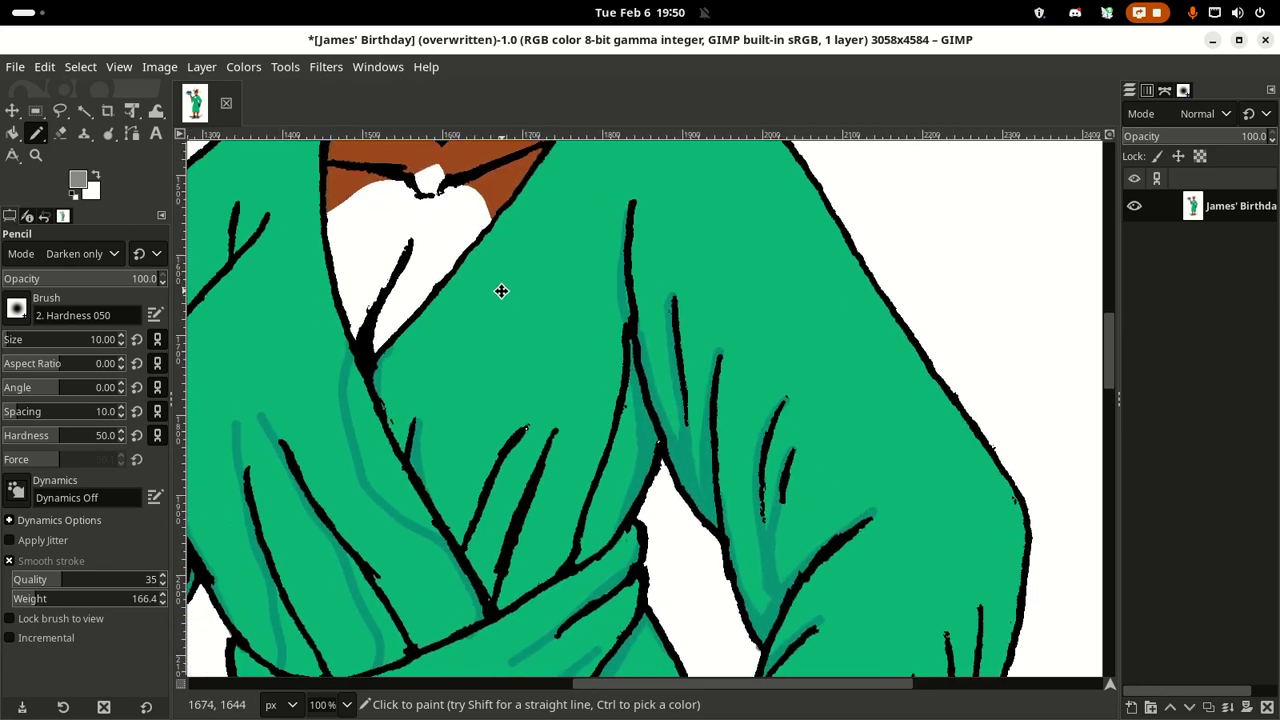
scroll(532, 396, "down", 3)
scroll(532, 396, "left", 1)
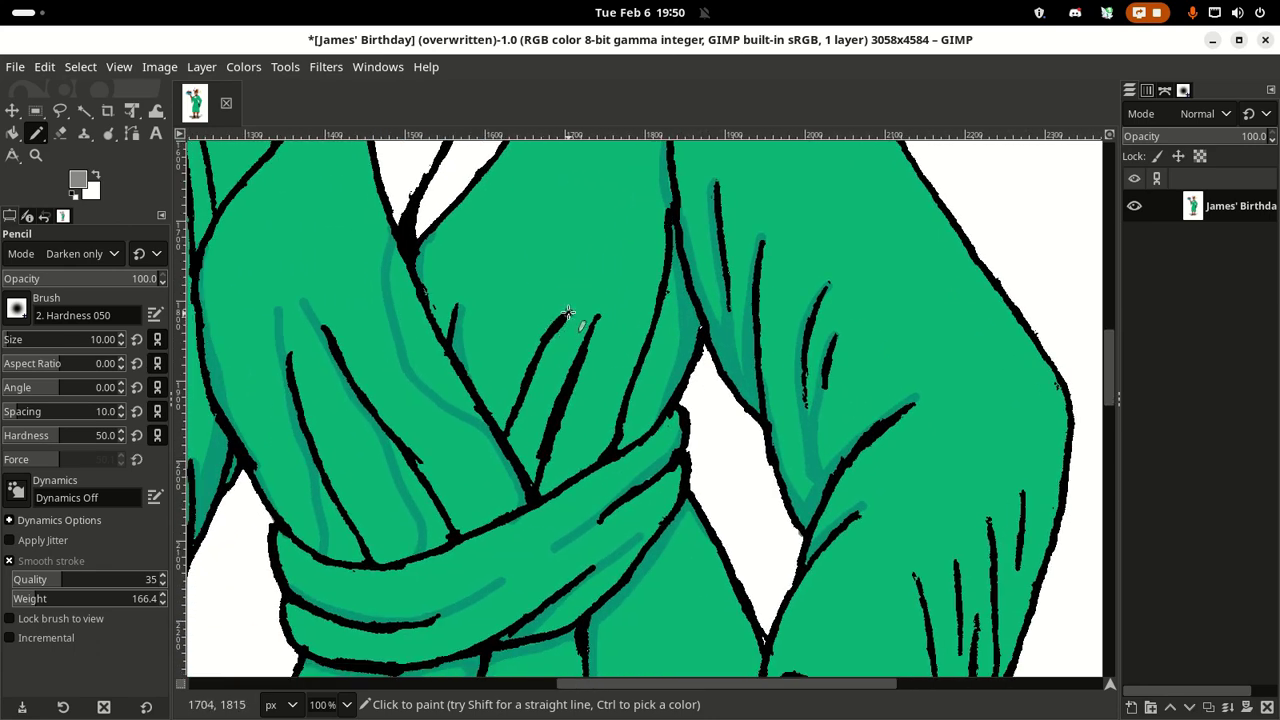
mouse_move(560, 313)
left_mouse_down()
mouse_move(530, 323)
mouse_move(482, 435)
left_mouse_up()
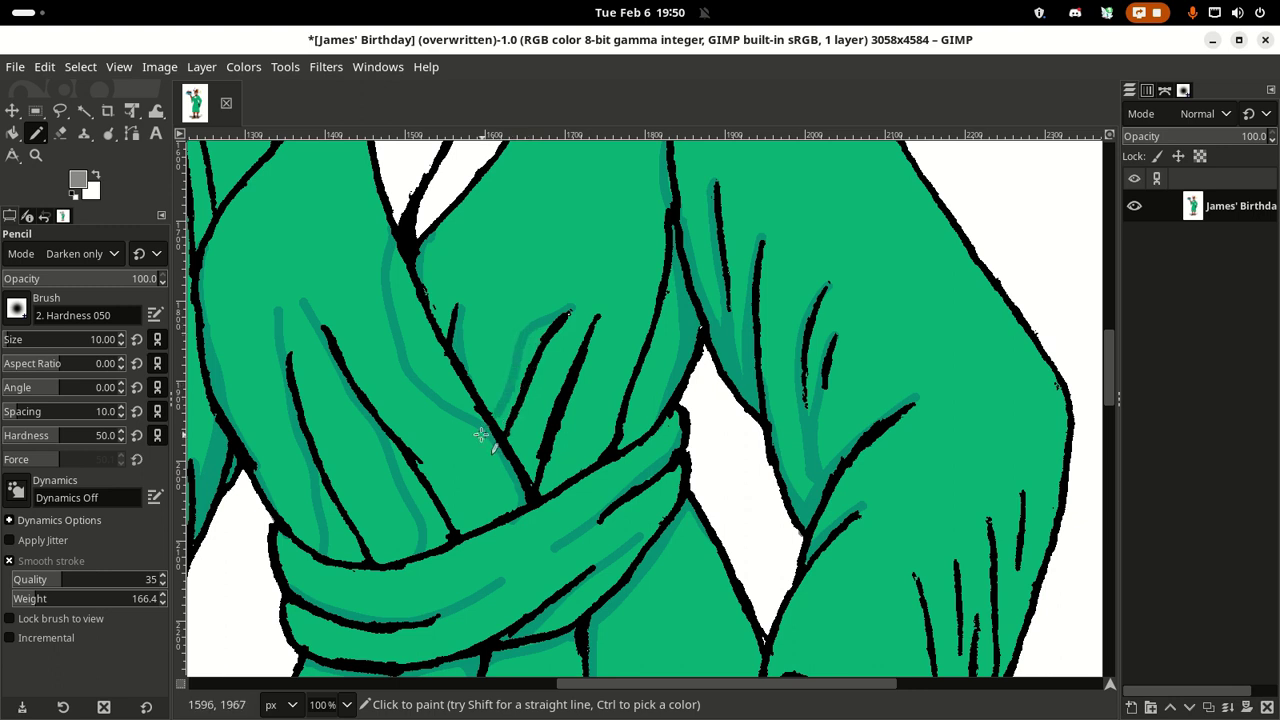
scroll(591, 323, "down", 1)
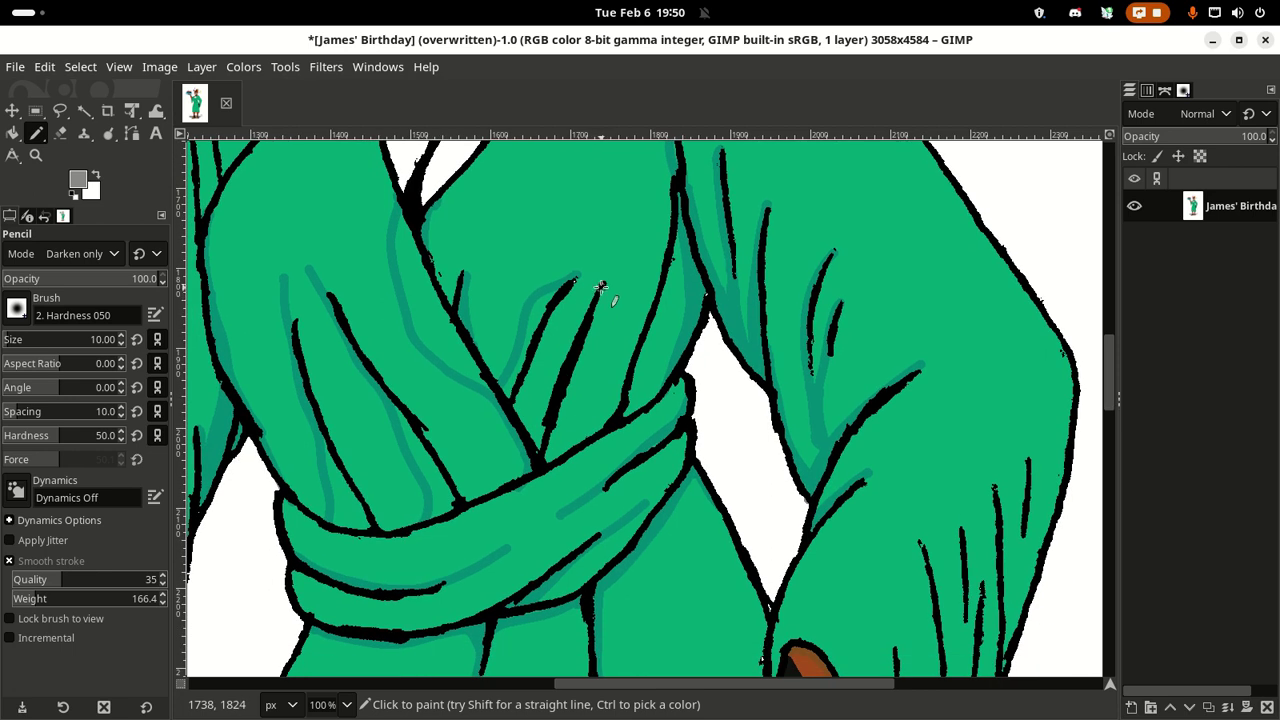
mouse_move(604, 275)
left_mouse_down()
mouse_move(573, 312)
mouse_move(525, 453)
left_mouse_up()
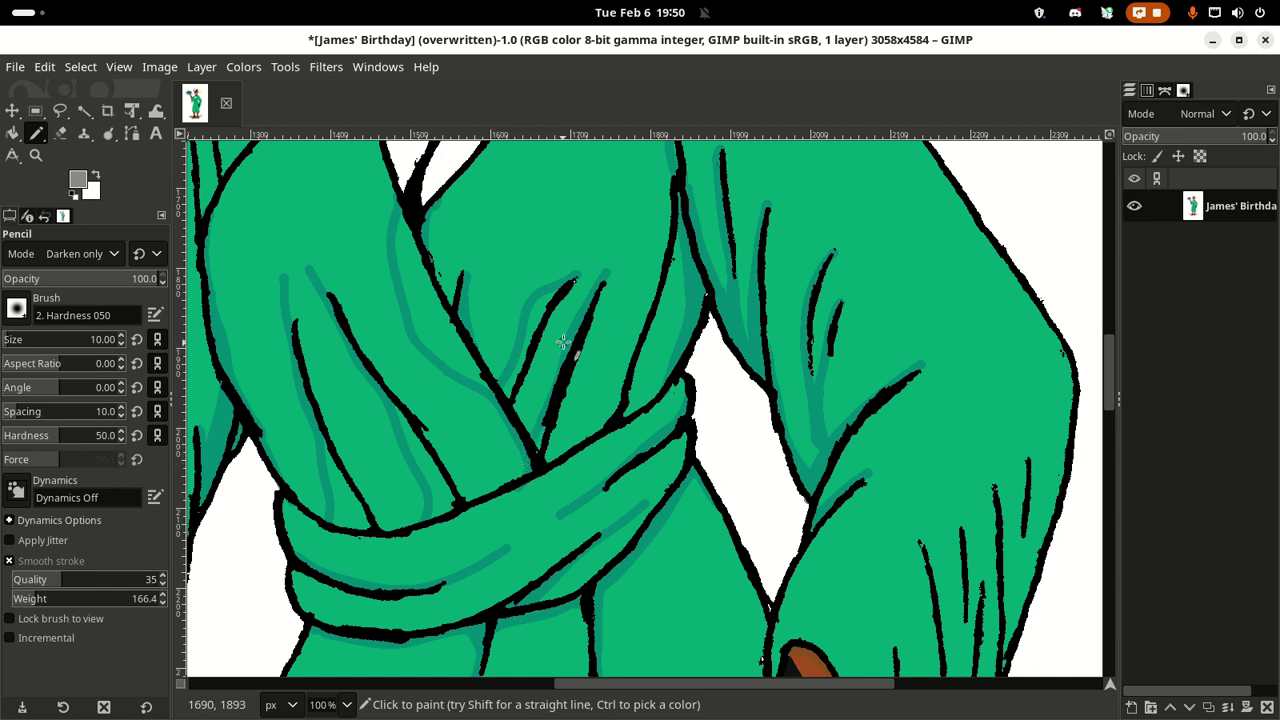
mouse_move(587, 302)
left_mouse_down()
mouse_move(553, 400)
mouse_move(518, 451)
left_mouse_up()
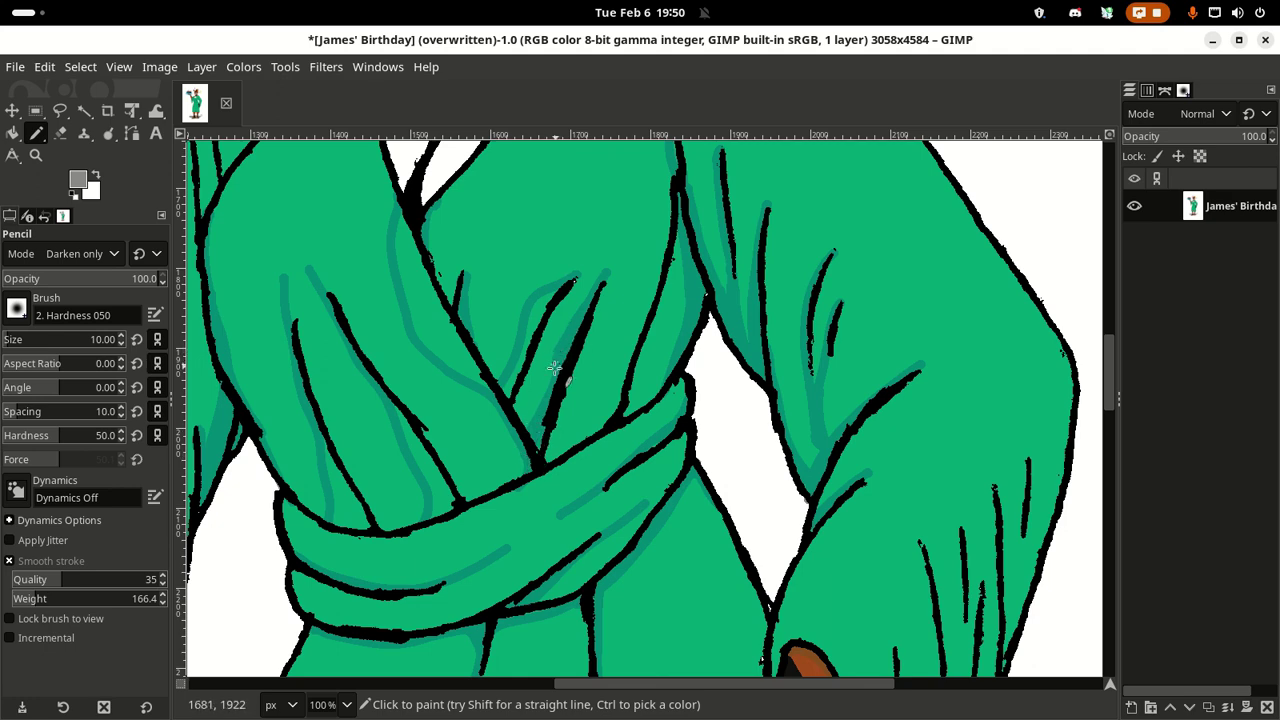
Step: Try grey pencil shadow lines beside the fold running from the right armpit to the belt, and undo them
scroll(540, 395, "up", 3)
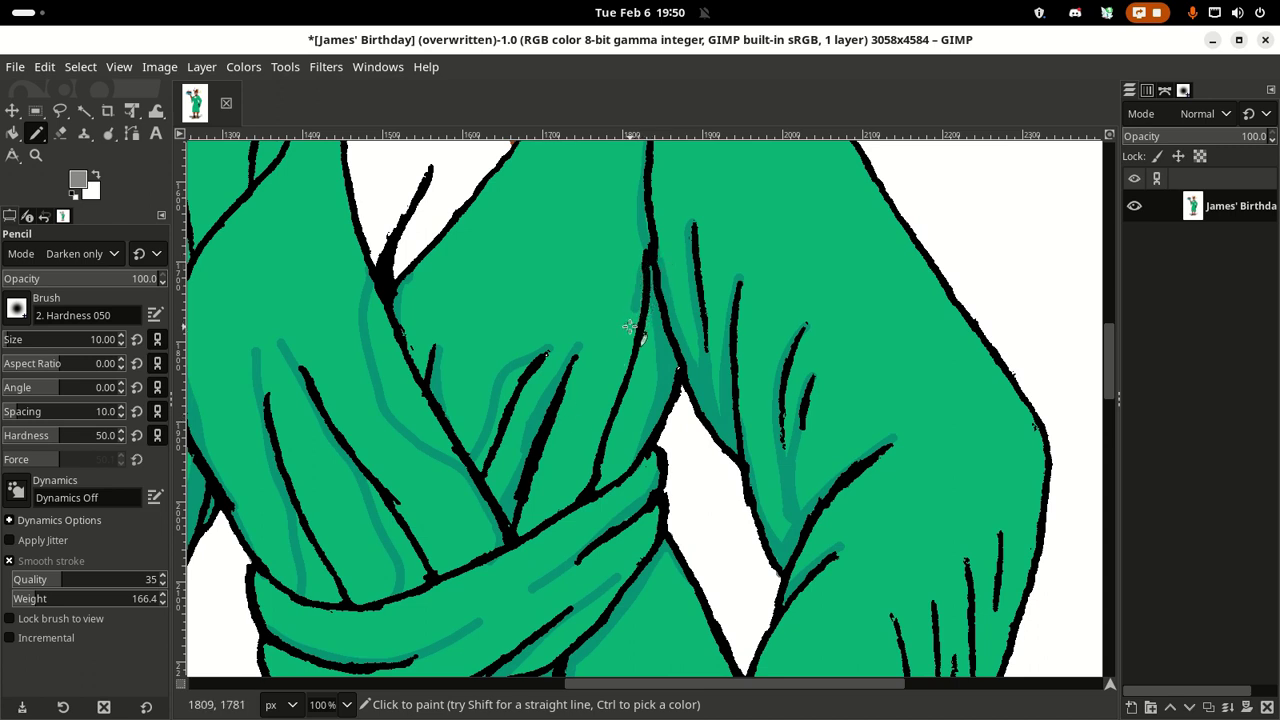
mouse_move(630, 326)
left_mouse_down()
mouse_move(603, 336)
mouse_move(601, 425)
mouse_move(560, 528)
left_mouse_up()
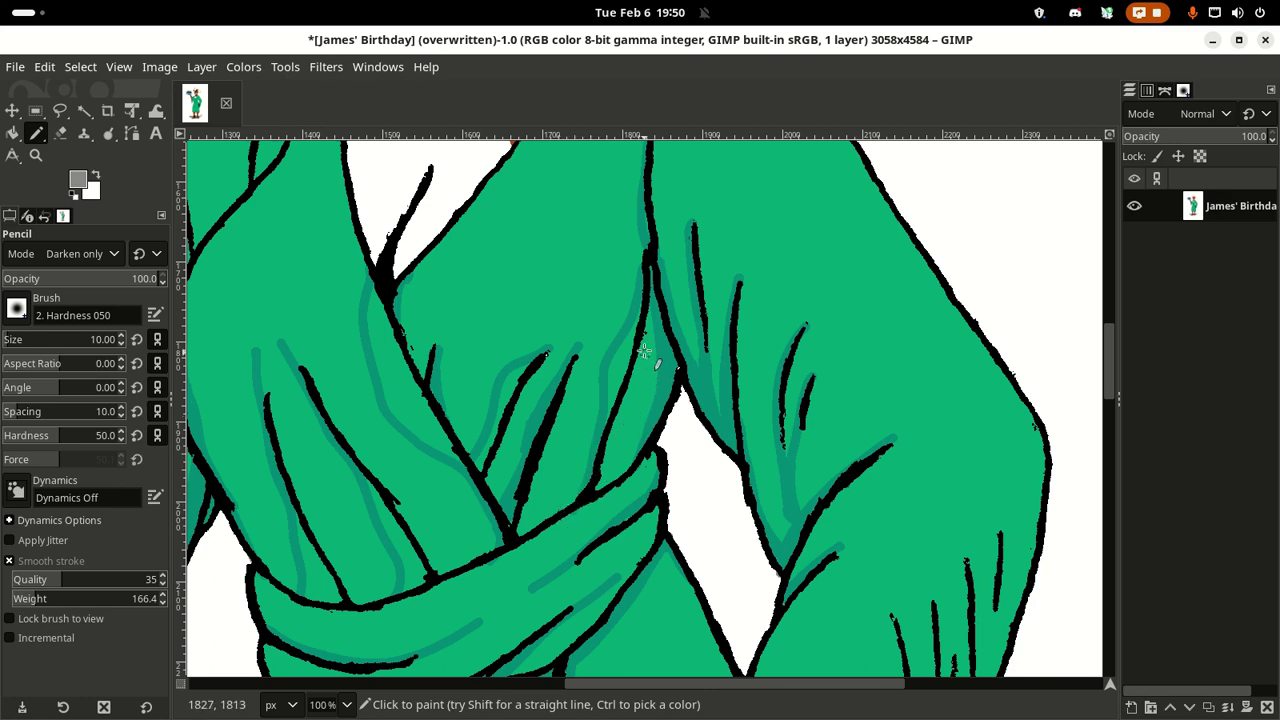
left_click_drag(643, 350, 742, 314)
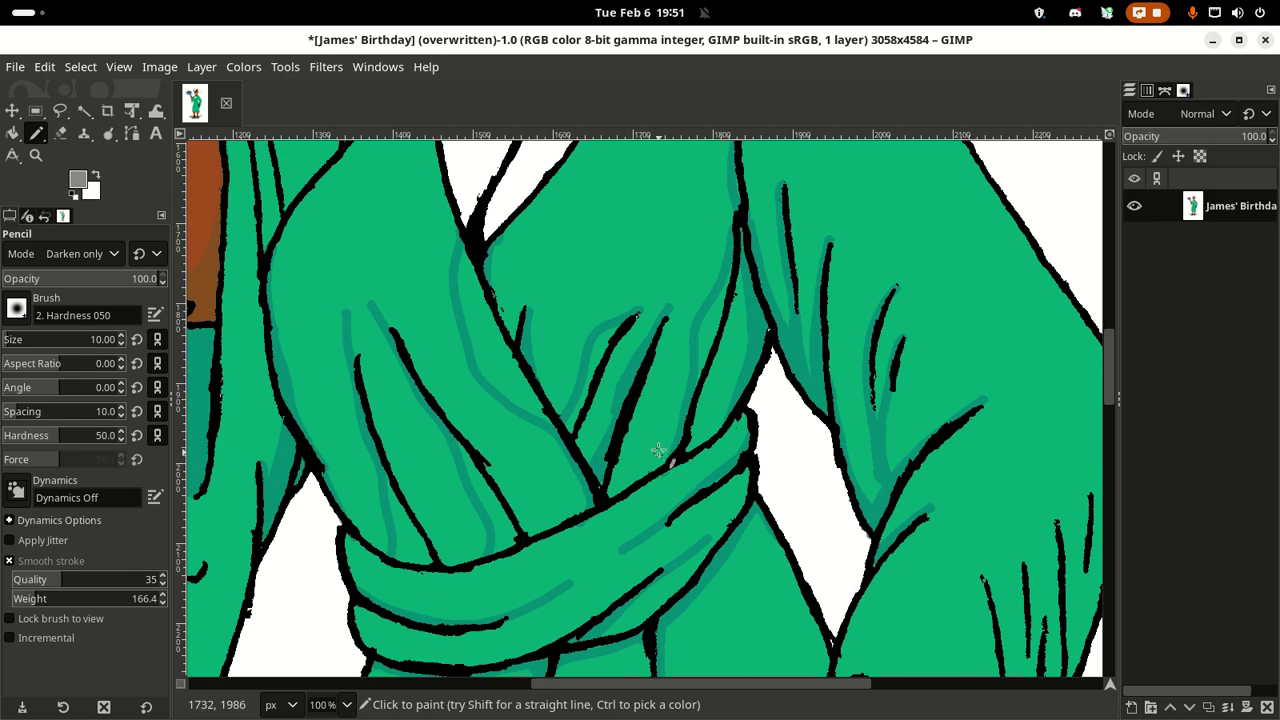
scroll(690, 365, "up", 1)
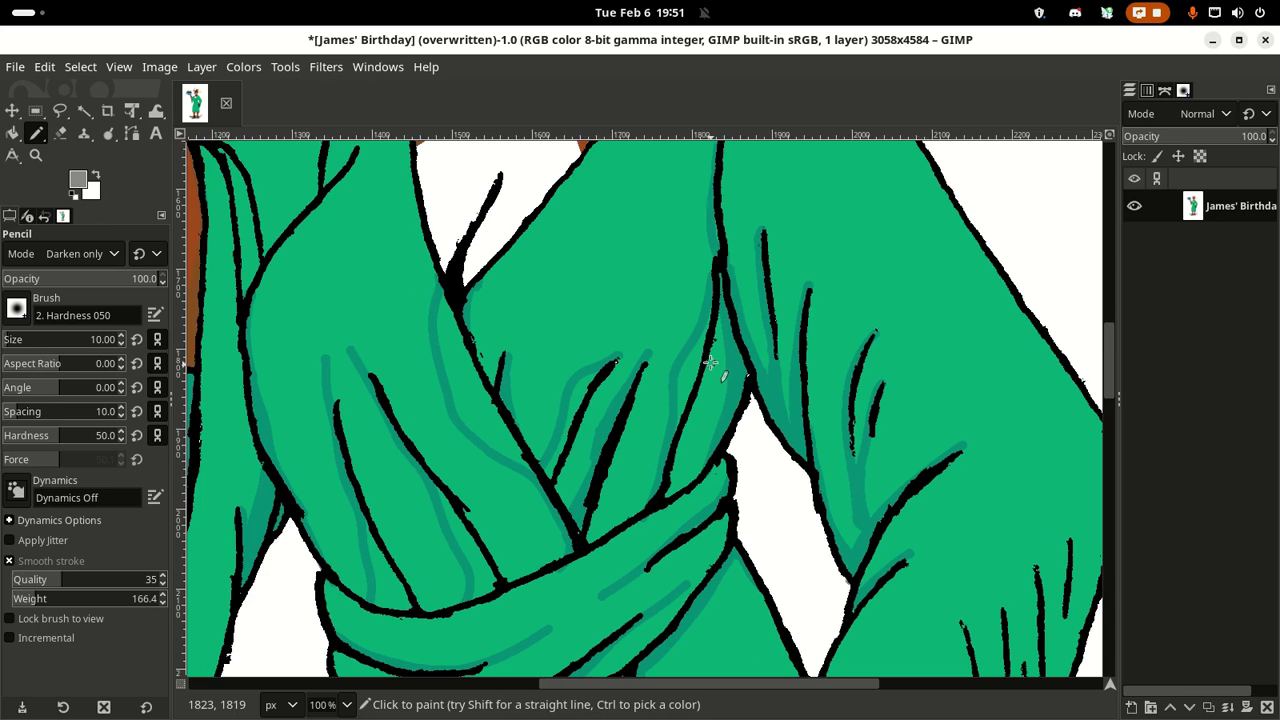
key("ctrl+z")
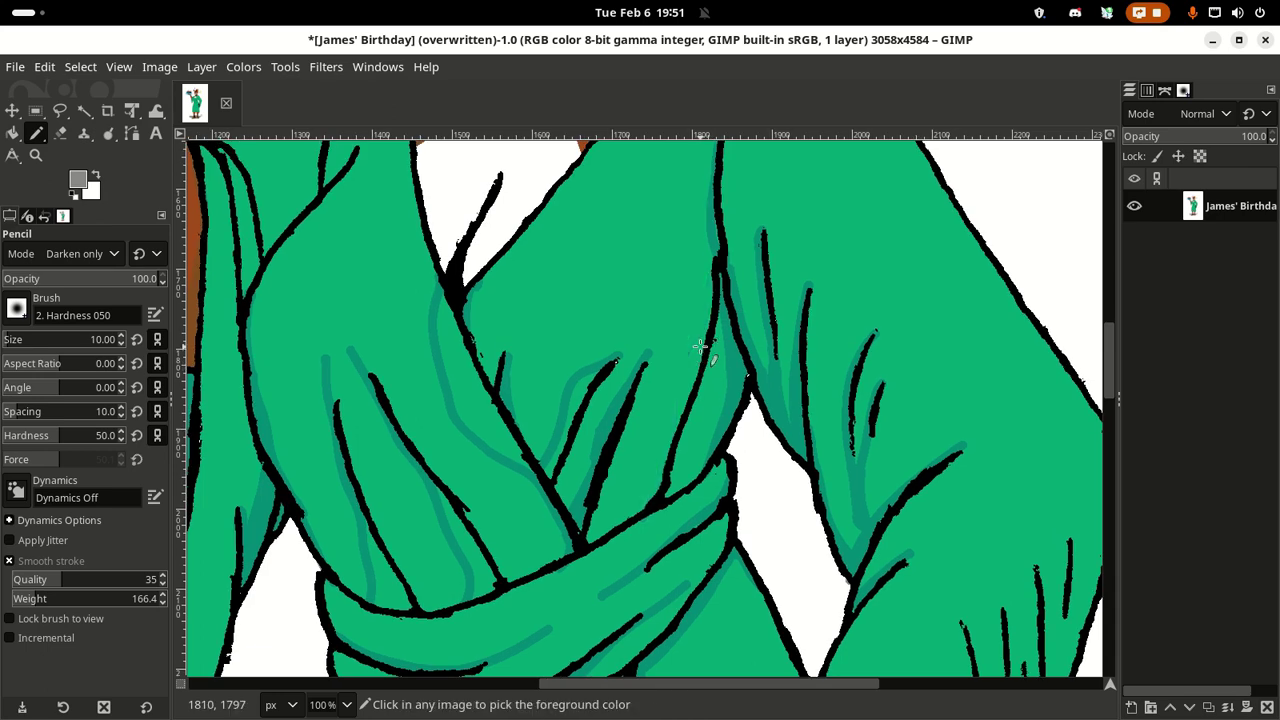
scroll(700, 410, "down", 1)
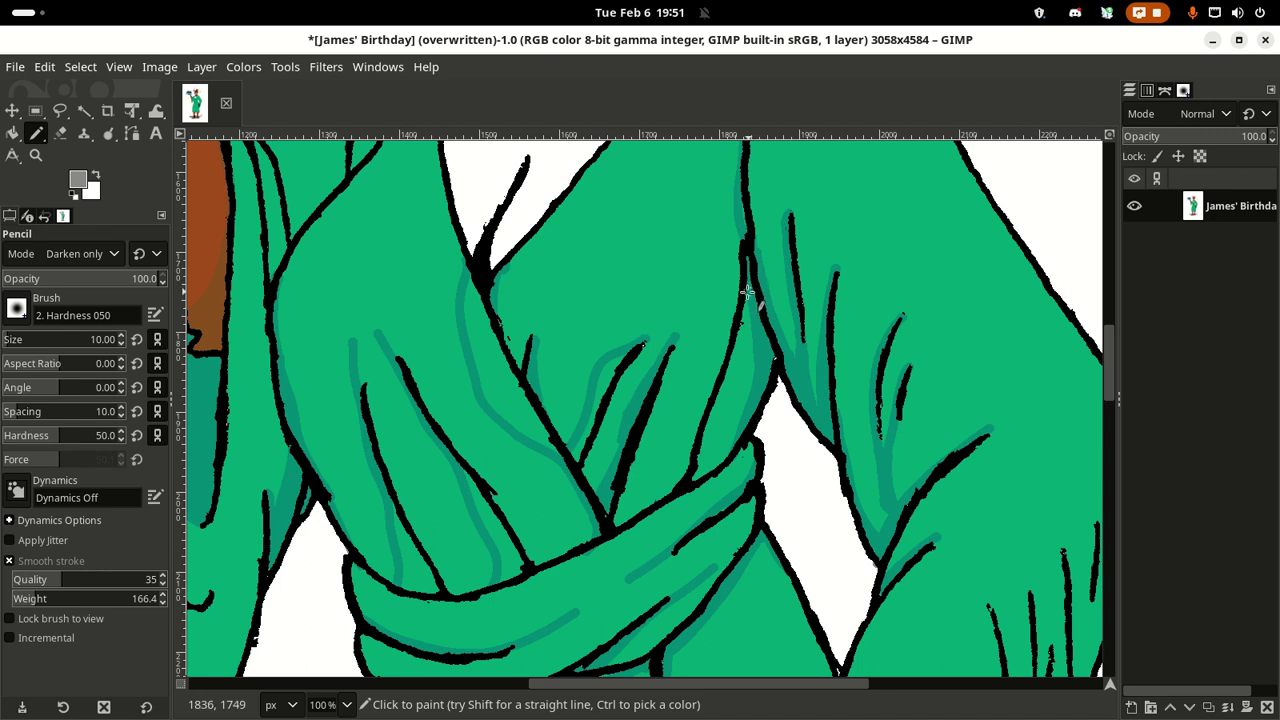
mouse_move(744, 316)
left_mouse_down()
mouse_move(700, 462)
mouse_move(712, 489)
left_mouse_up()
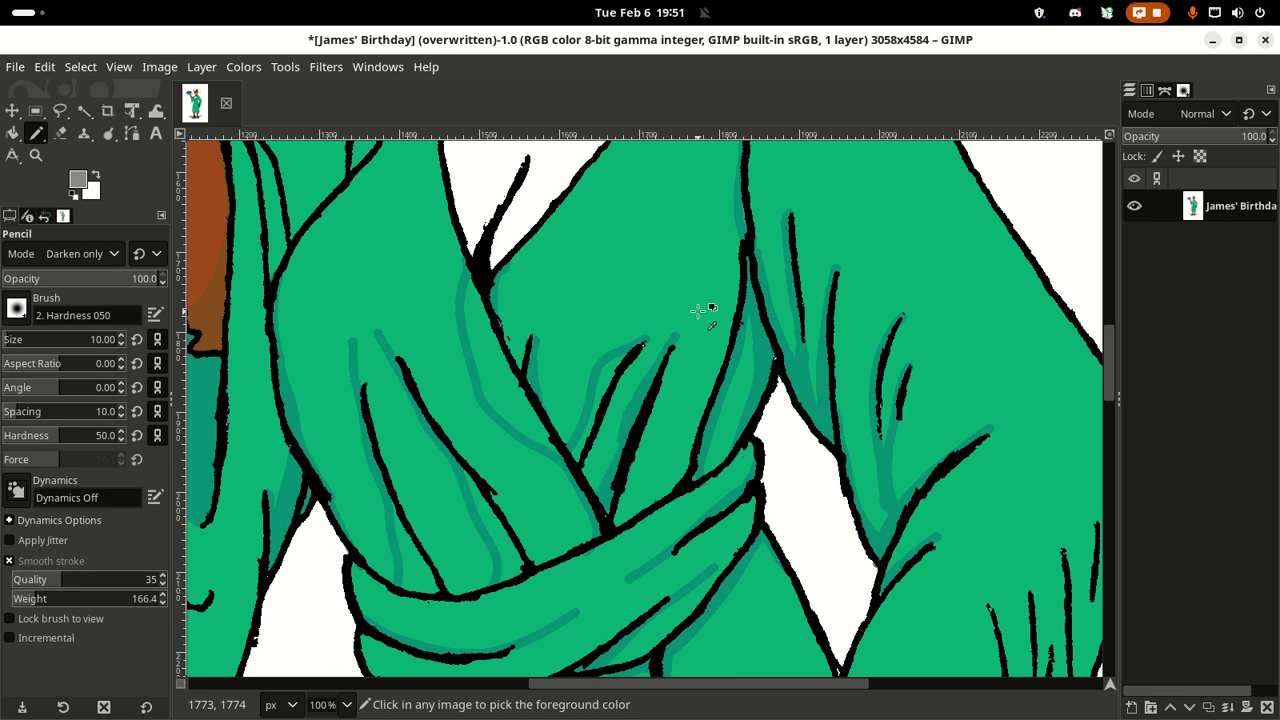
key("ctrl+z")
key("ctrl+z")
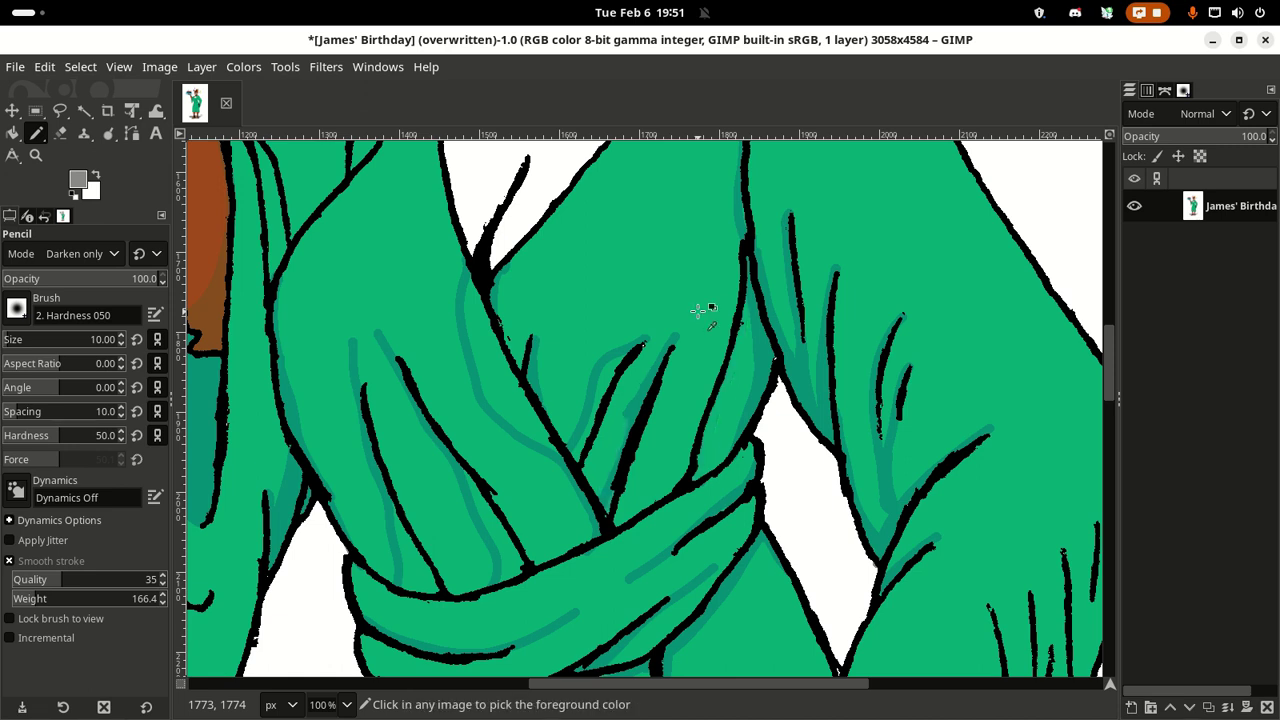
Step: Undo the shadows beside the two short right chest folds and redraw them on the folds' right sides, extending the second up toward the shoulder
key("ctrl+z")
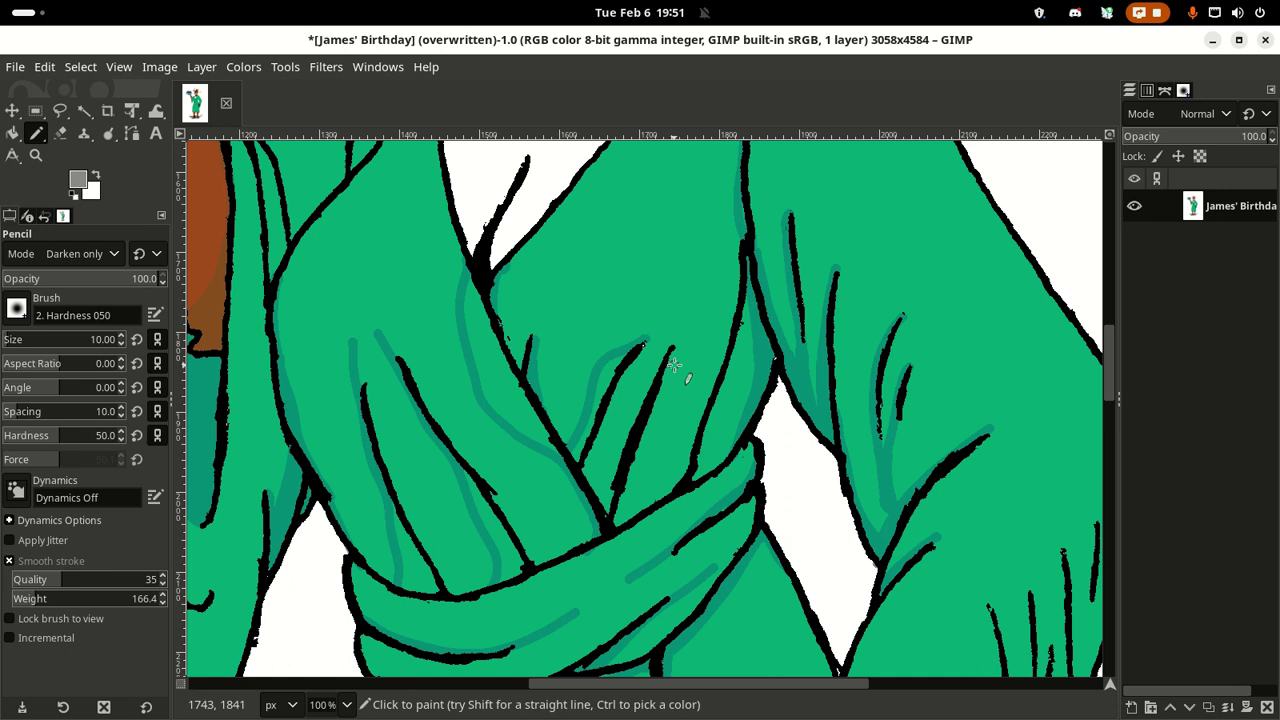
key("ctrl+z")
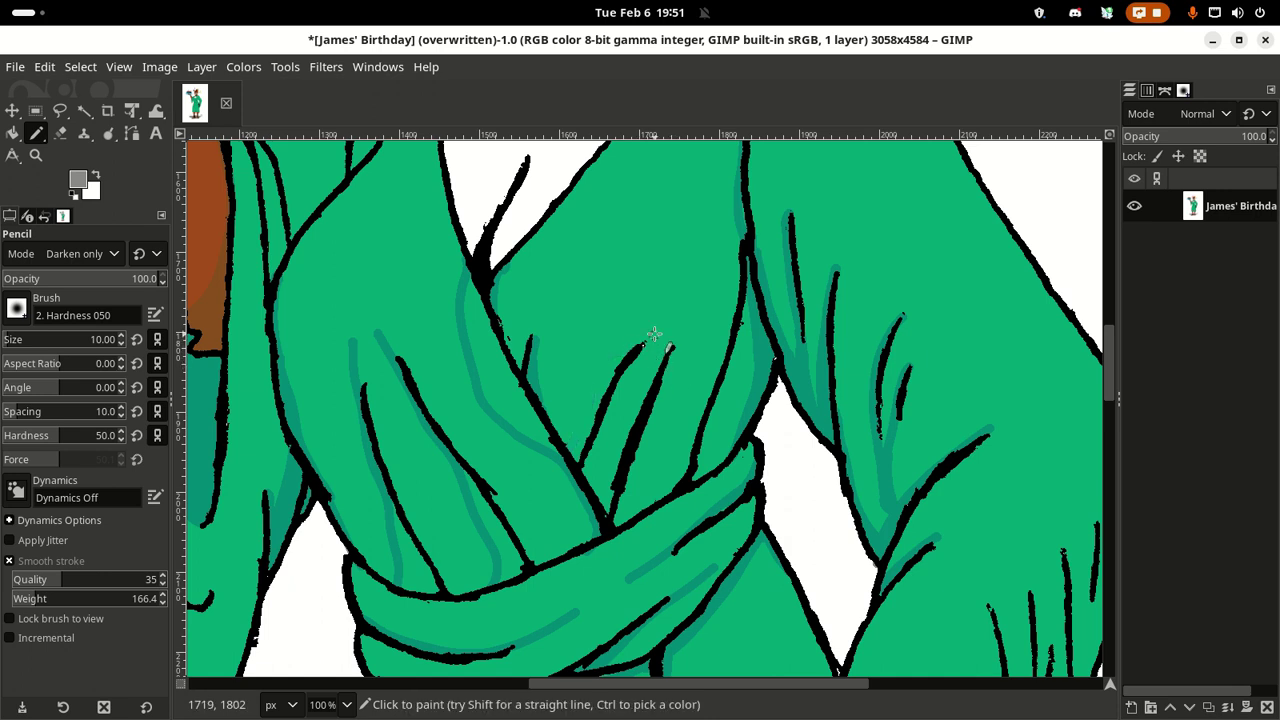
left_click(652, 334)
left_click_drag(641, 356, 595, 457)
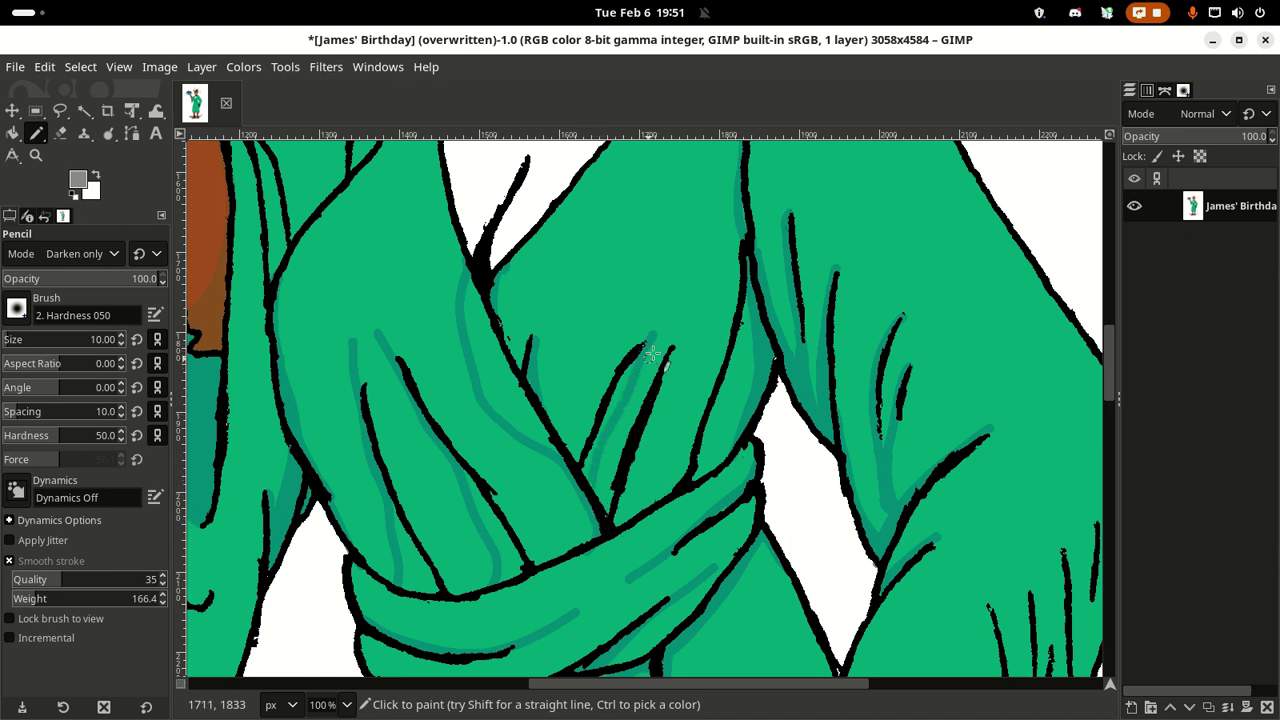
mouse_move(674, 347)
left_mouse_down()
mouse_move(703, 271)
mouse_move(630, 500)
mouse_move(650, 522)
left_mouse_up()
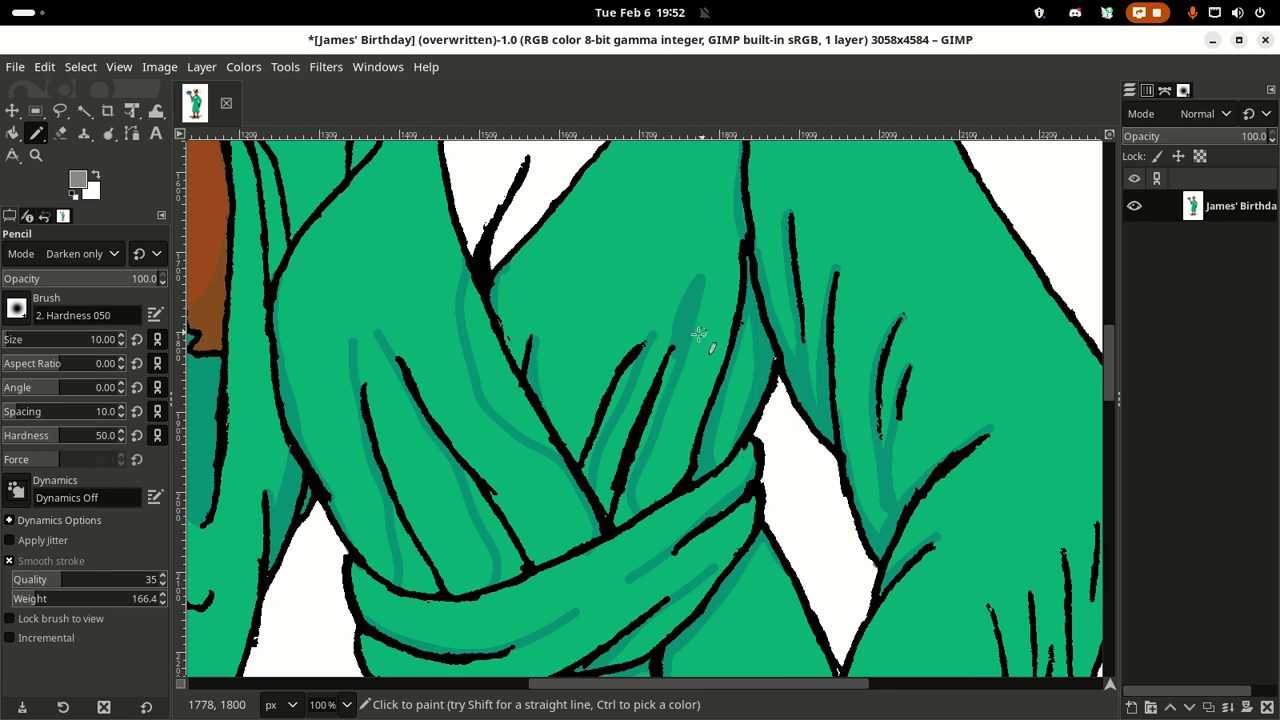
Step: Fill the gaps between the shadow lines and the chest folds and lapel edge with grey in Darken only mode
key("shift+b")
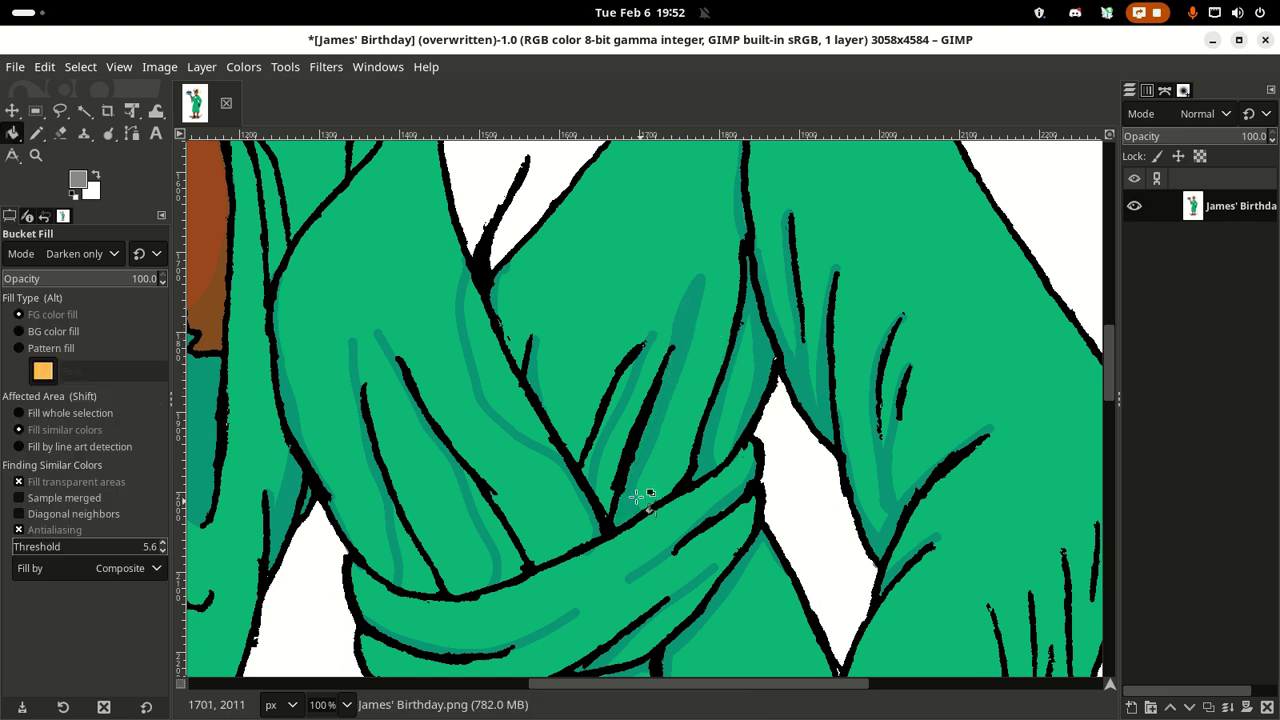
left_click(614, 397)
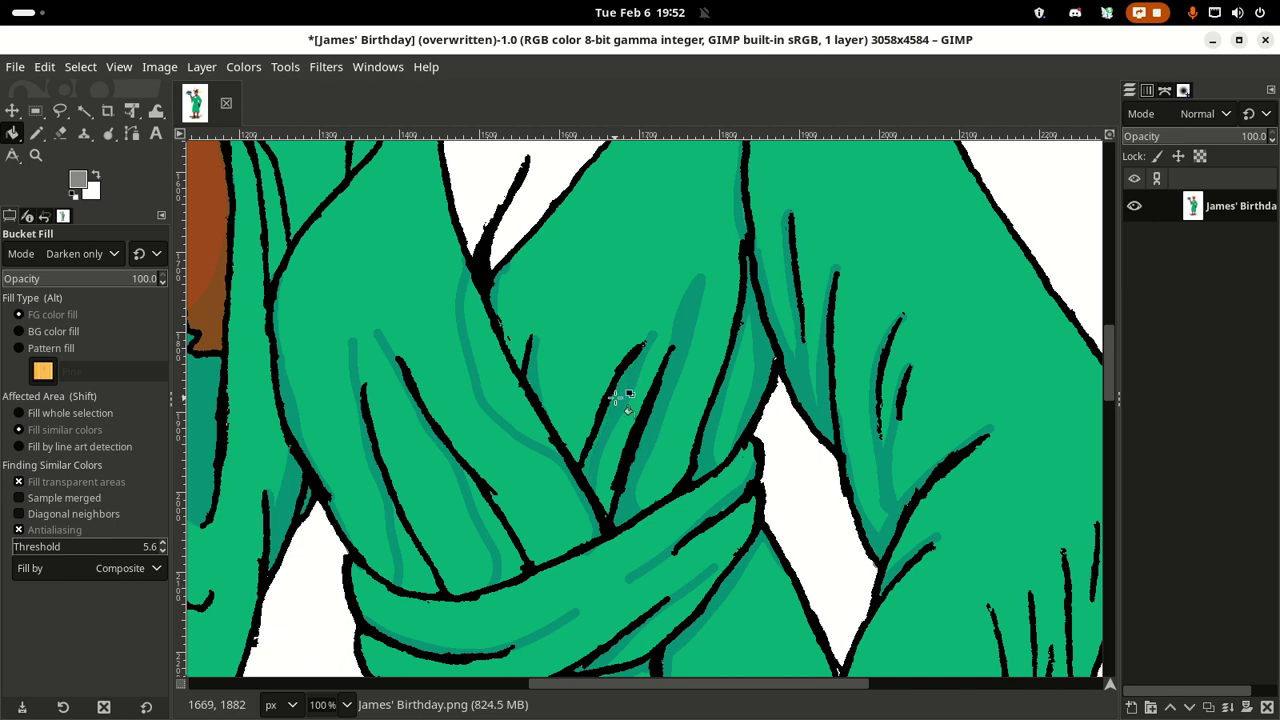
left_click(498, 377)
left_click_drag(497, 380, 531, 309)
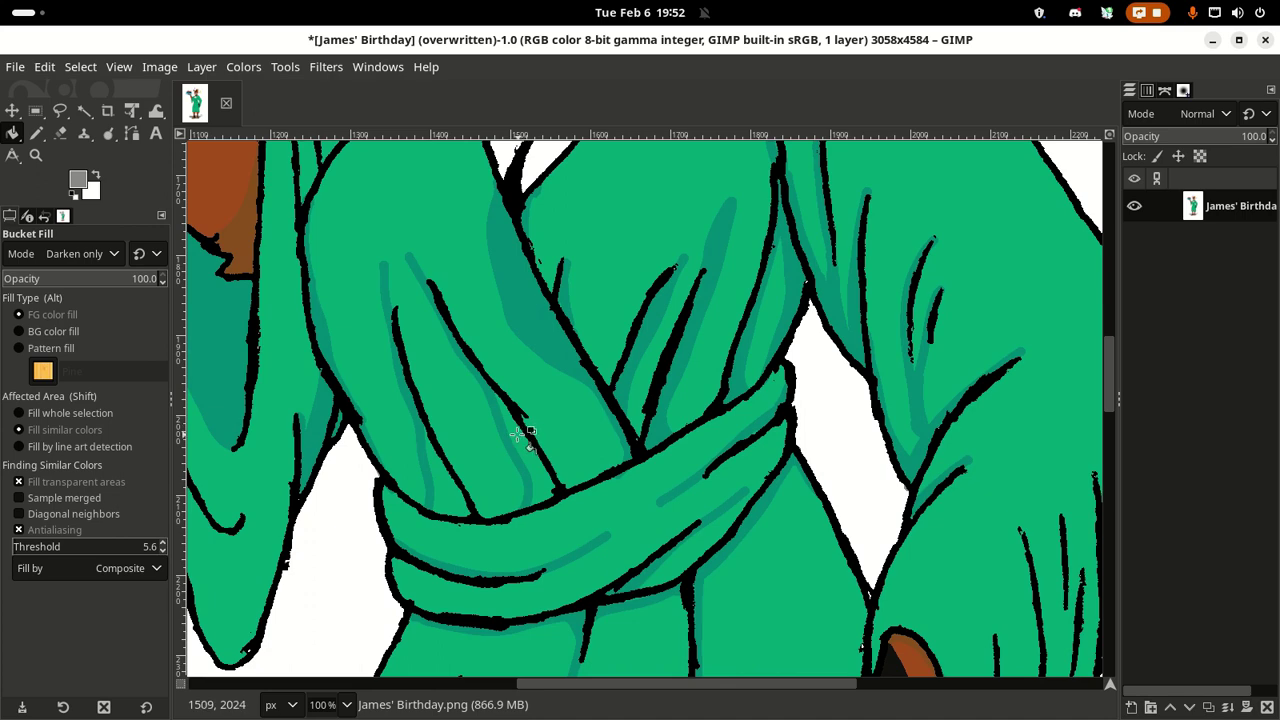
left_click(443, 488)
left_click(443, 488)
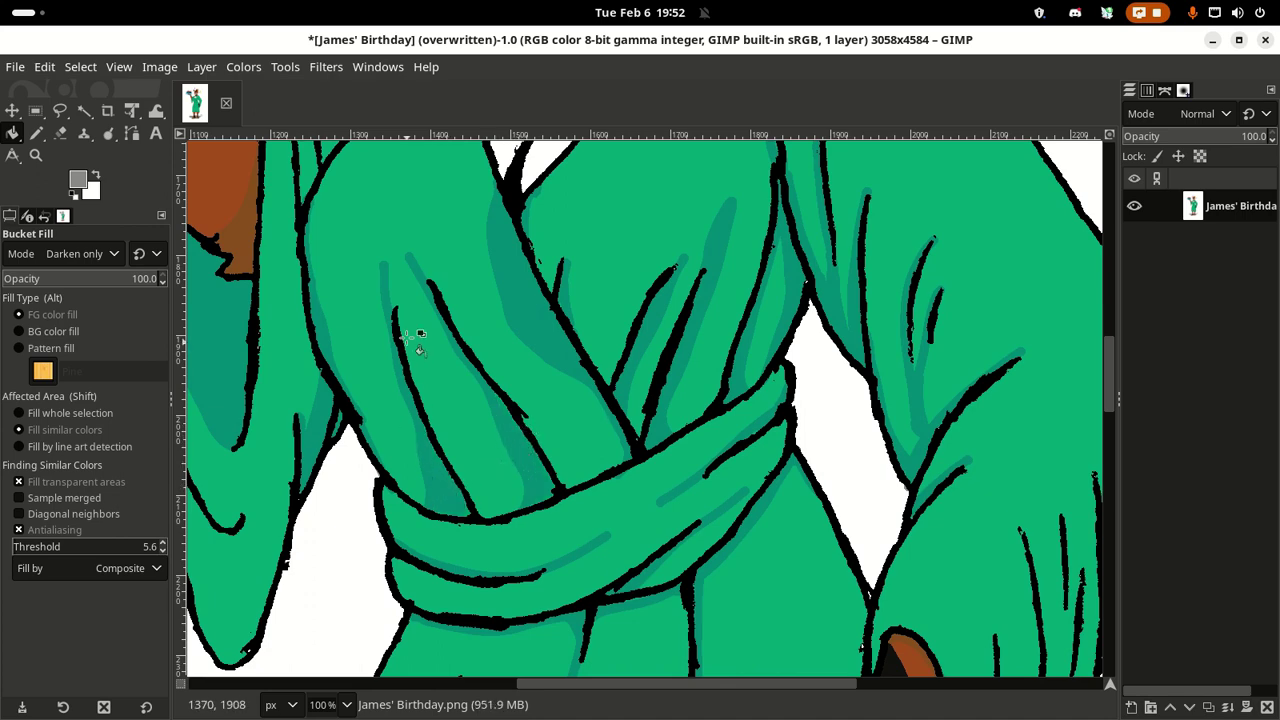
Step: Check the whole figure and overwrite the original PNG file with the shaded image
left_click_drag(486, 269, 578, 402)
scroll(578, 402, "down", 4)
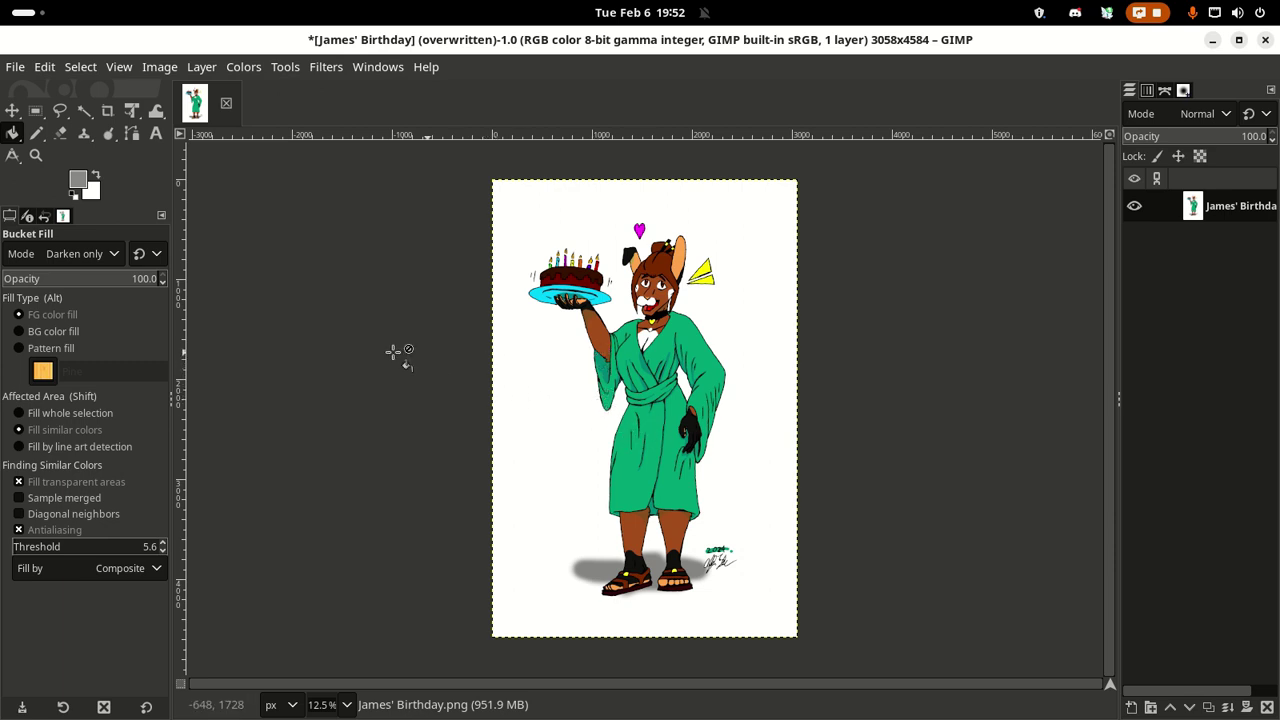
left_click(16, 67)
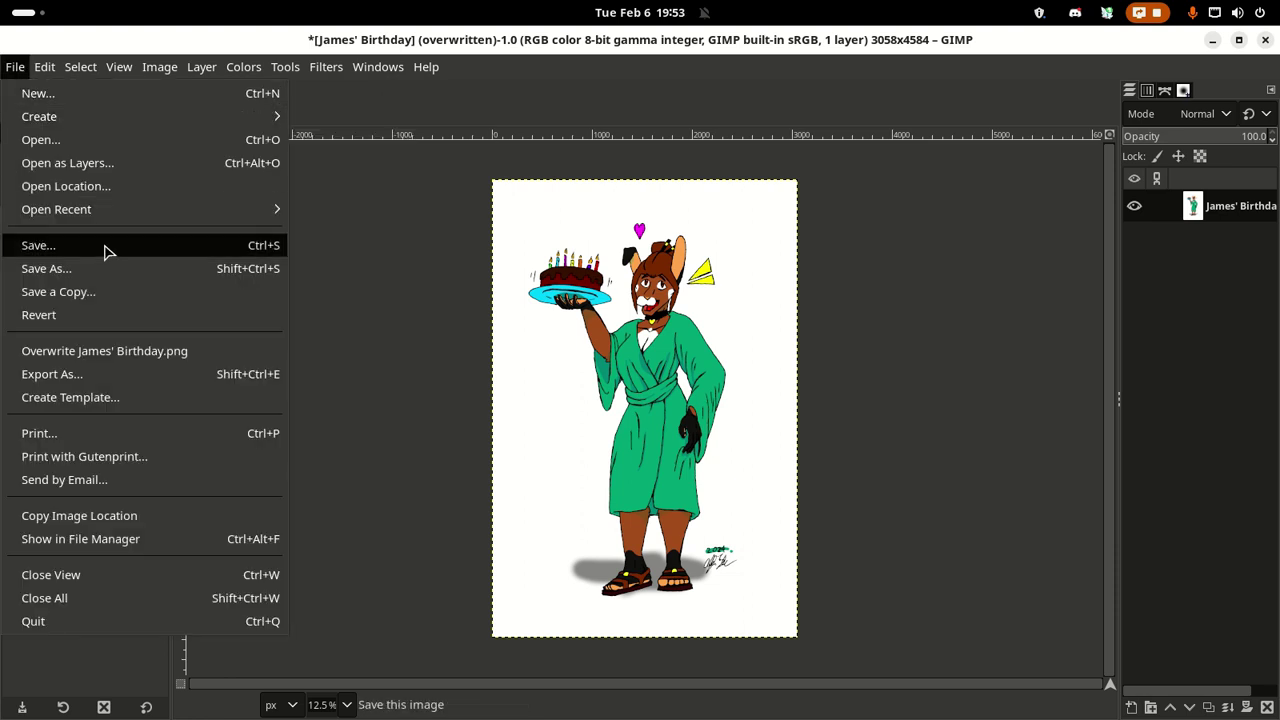
left_click(104, 352)
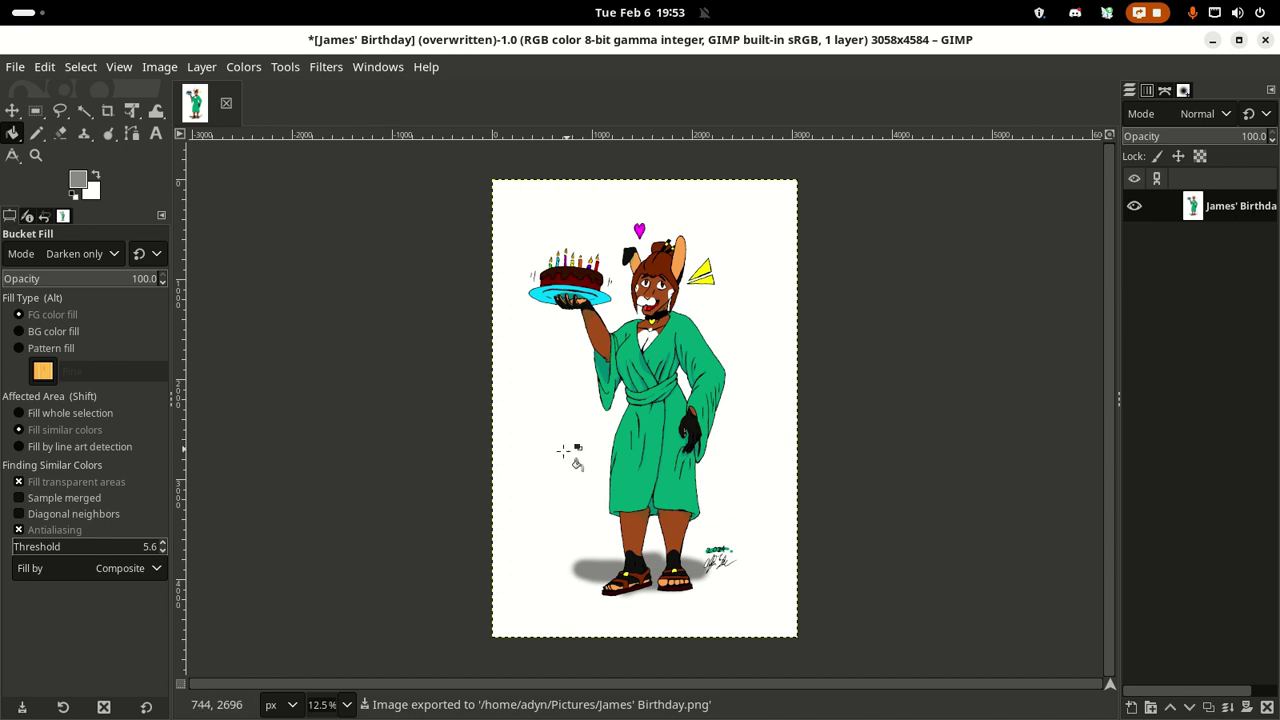
Step: Fuzzy-select the white background and add the soft floor shadow beside the left foot and below the sandals to the selection
left_click(84, 110)
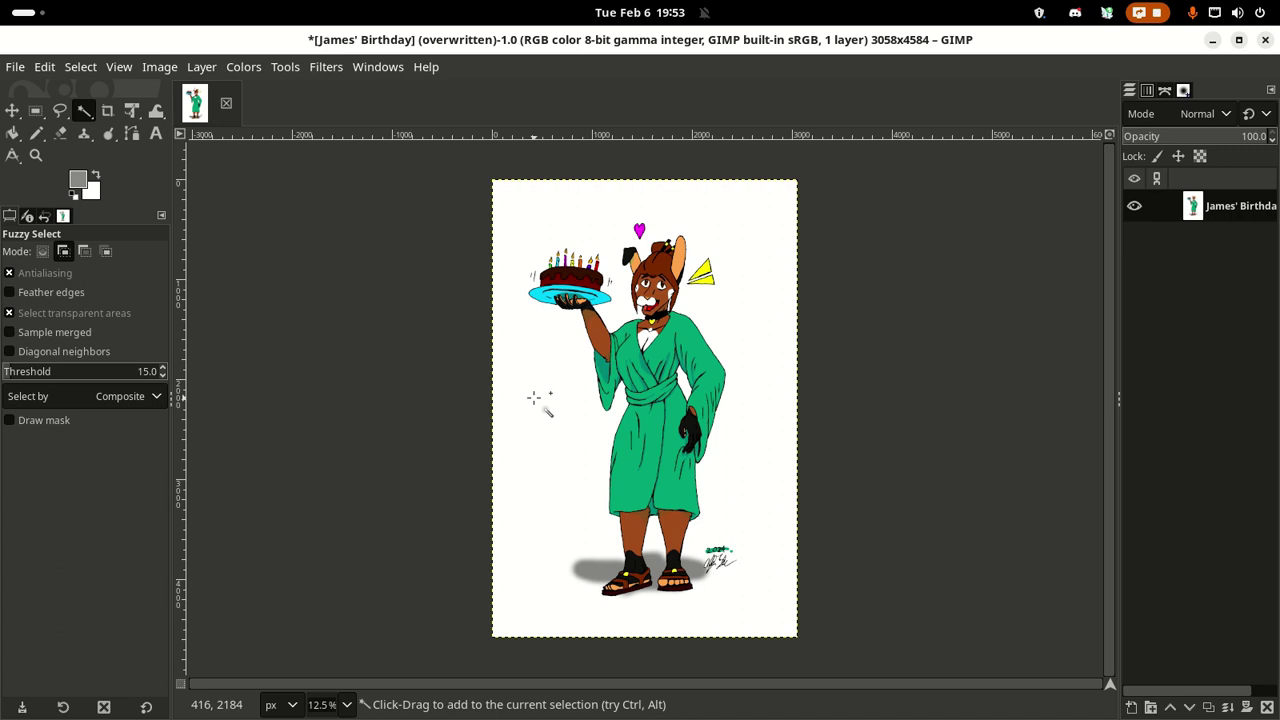
left_click(766, 298)
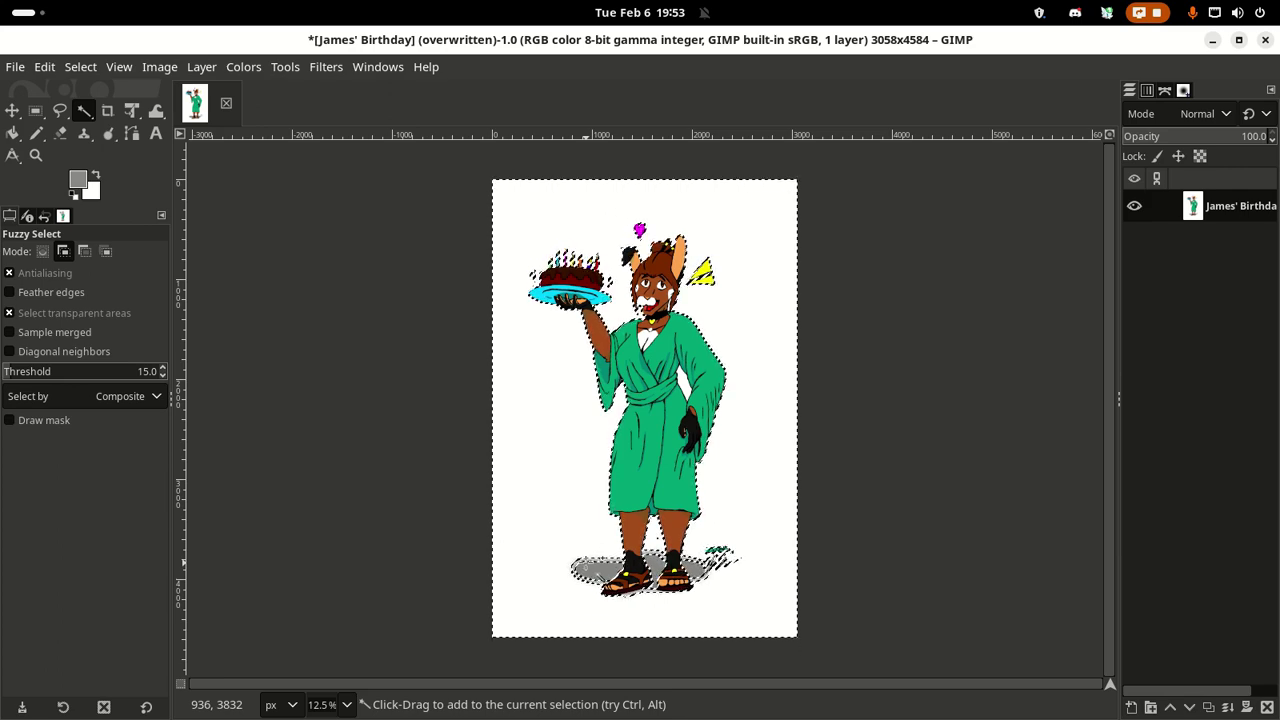
scroll(586, 562, "up", 6)
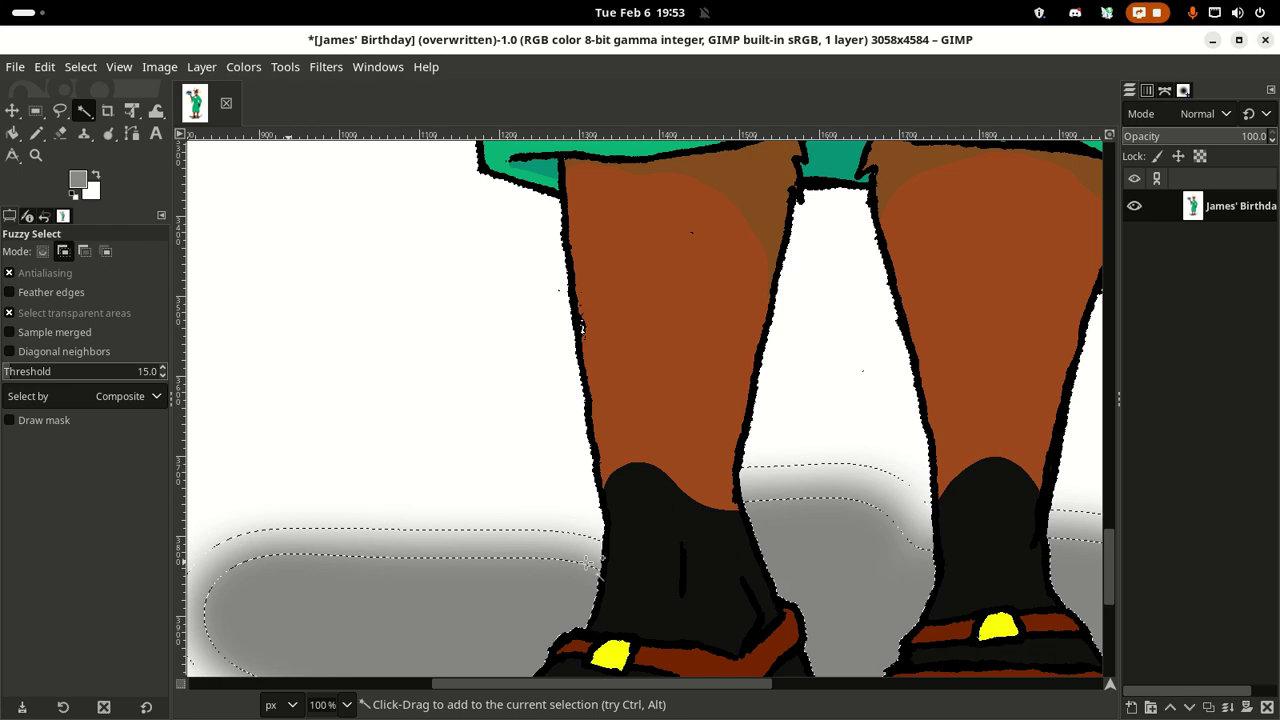
left_click(590, 562)
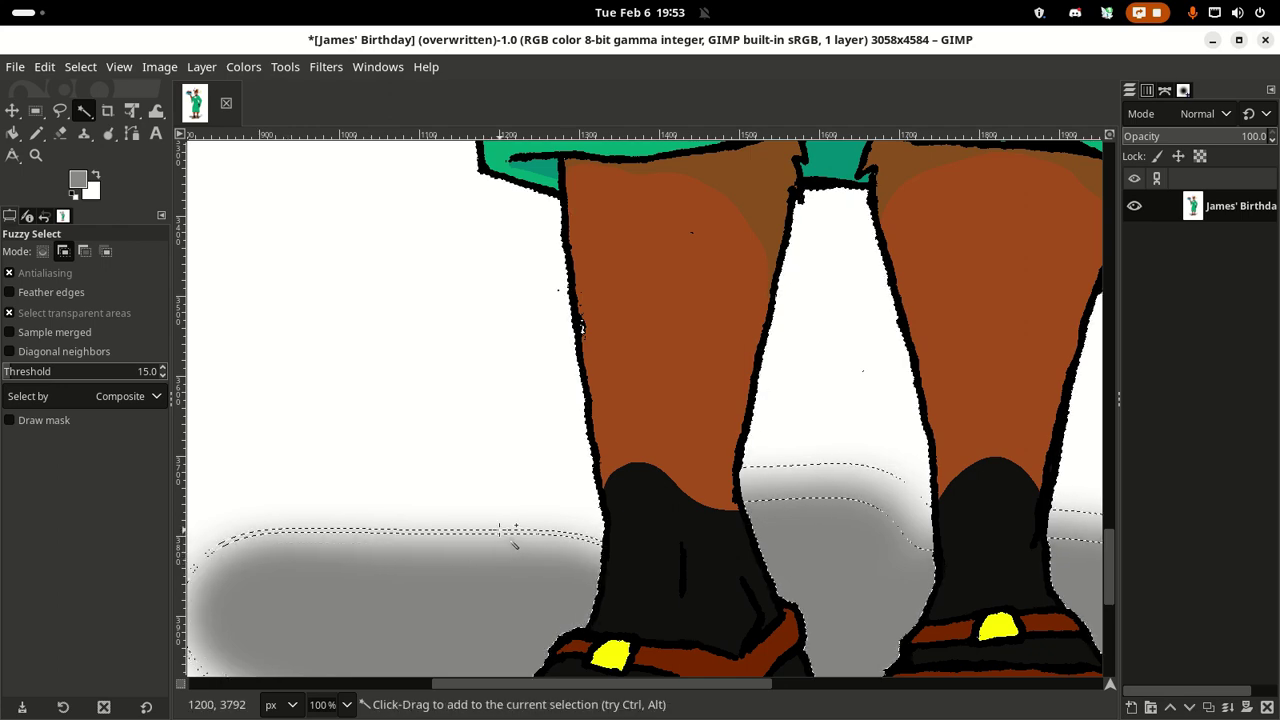
left_click(462, 570)
left_click_drag(462, 571, 356, 345)
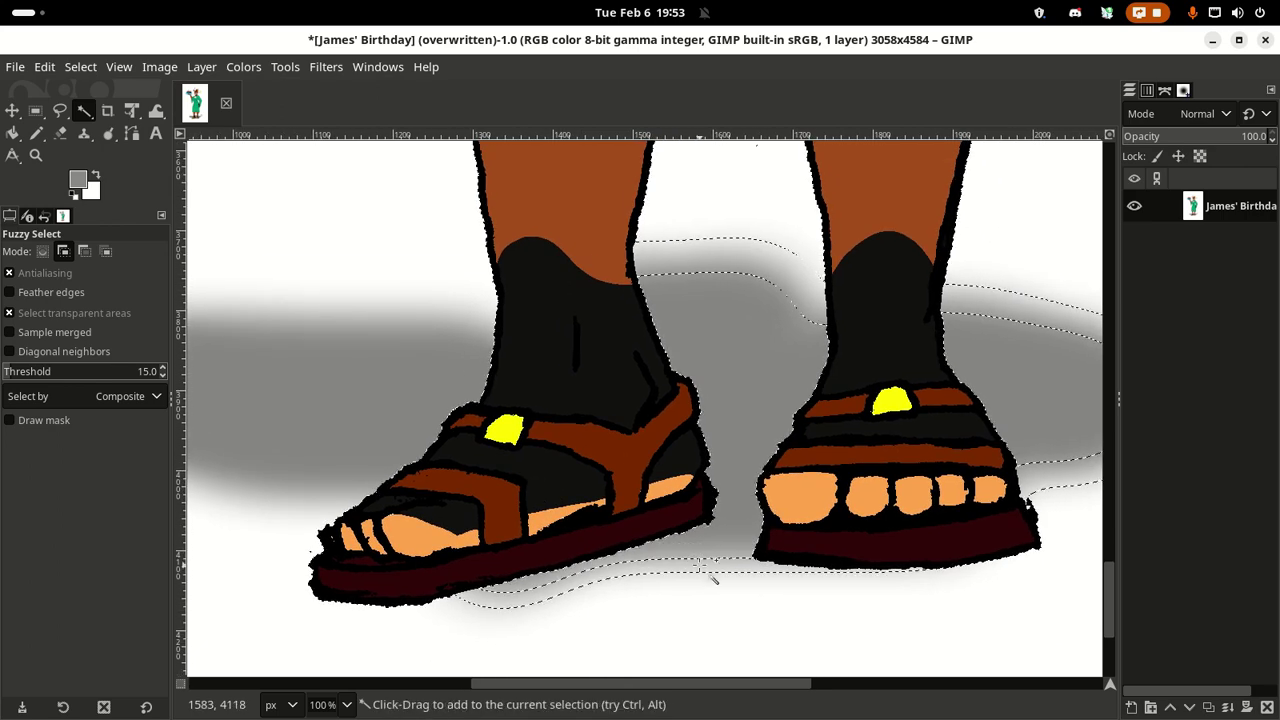
left_click_drag(718, 585, 700, 600)
scroll(700, 600, "right", 4)
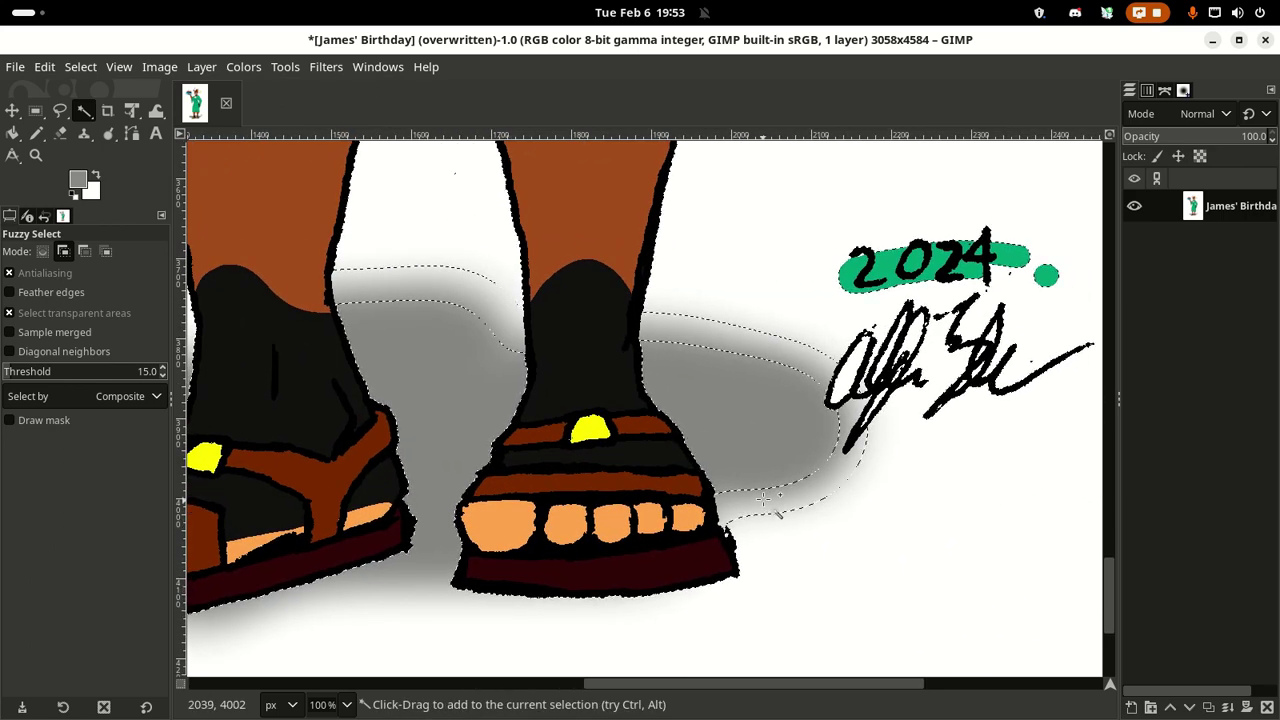
Step: Add the leftover floor-shadow bands beside the foot nearest the signature and the enclosed gaps within the signature to the selection
left_click(763, 499)
left_click(821, 495)
left_click(793, 342)
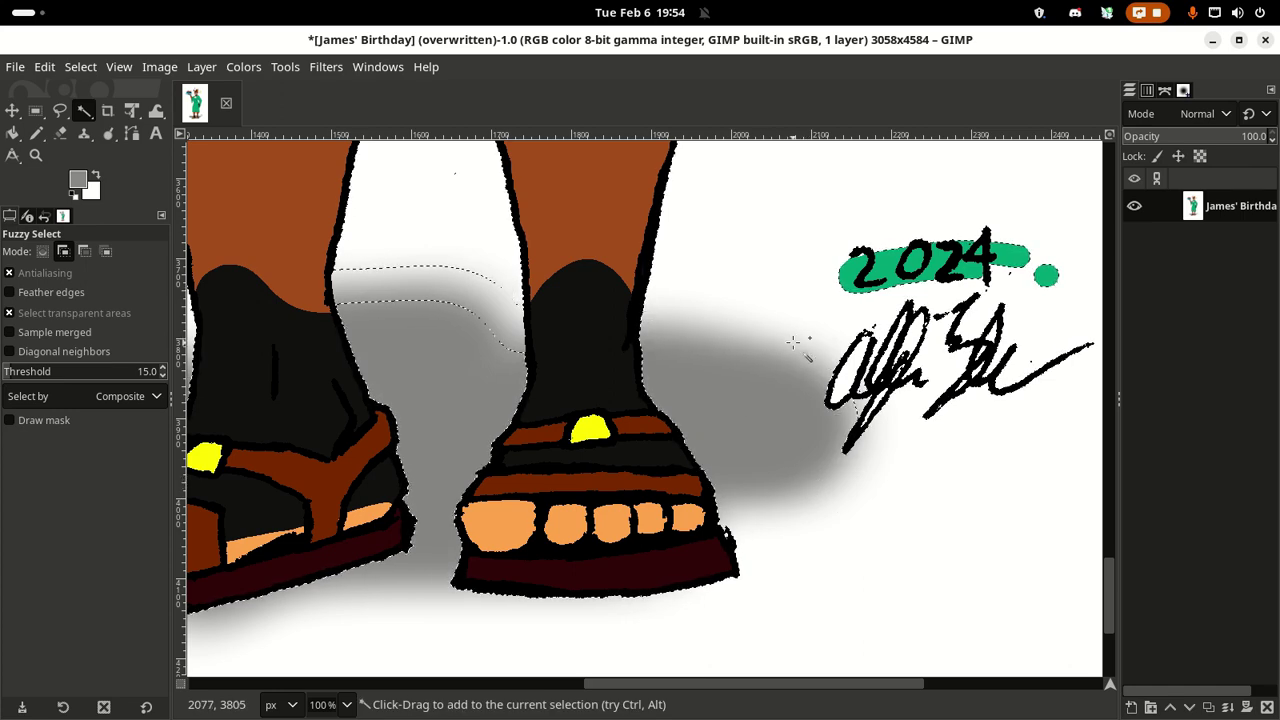
left_click(843, 408)
left_click(860, 368)
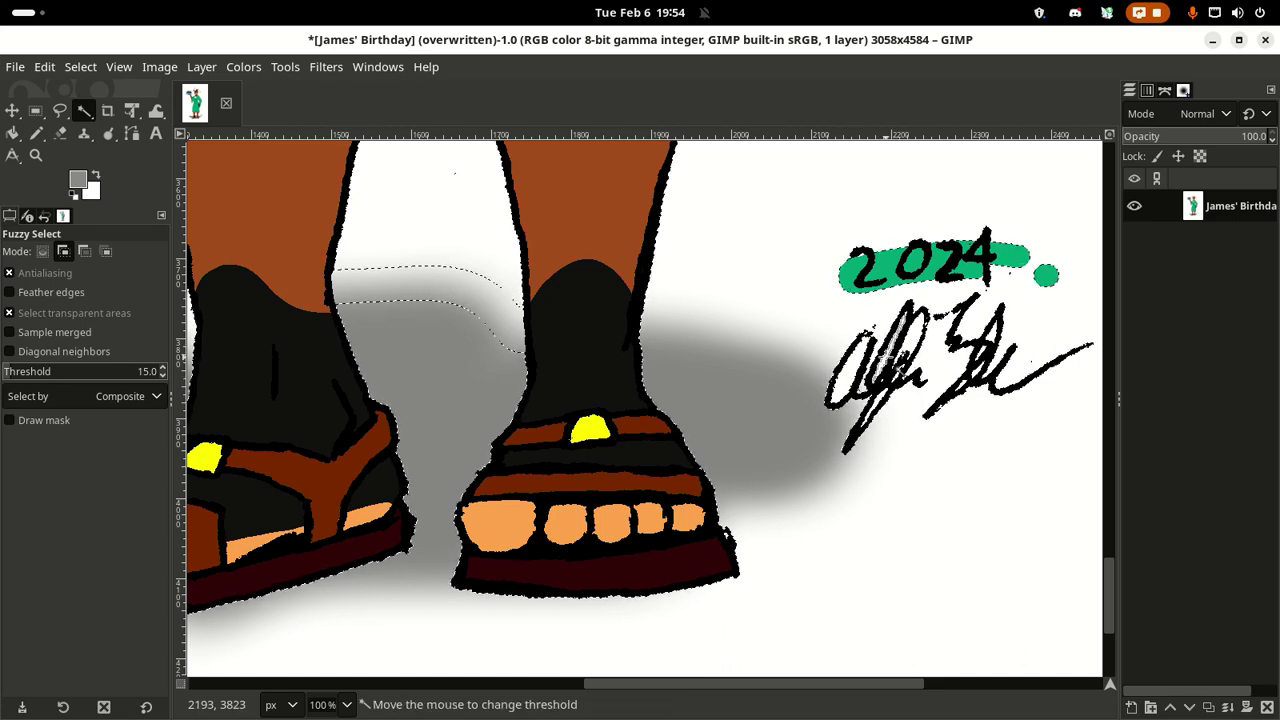
left_click(940, 357)
left_click(993, 342)
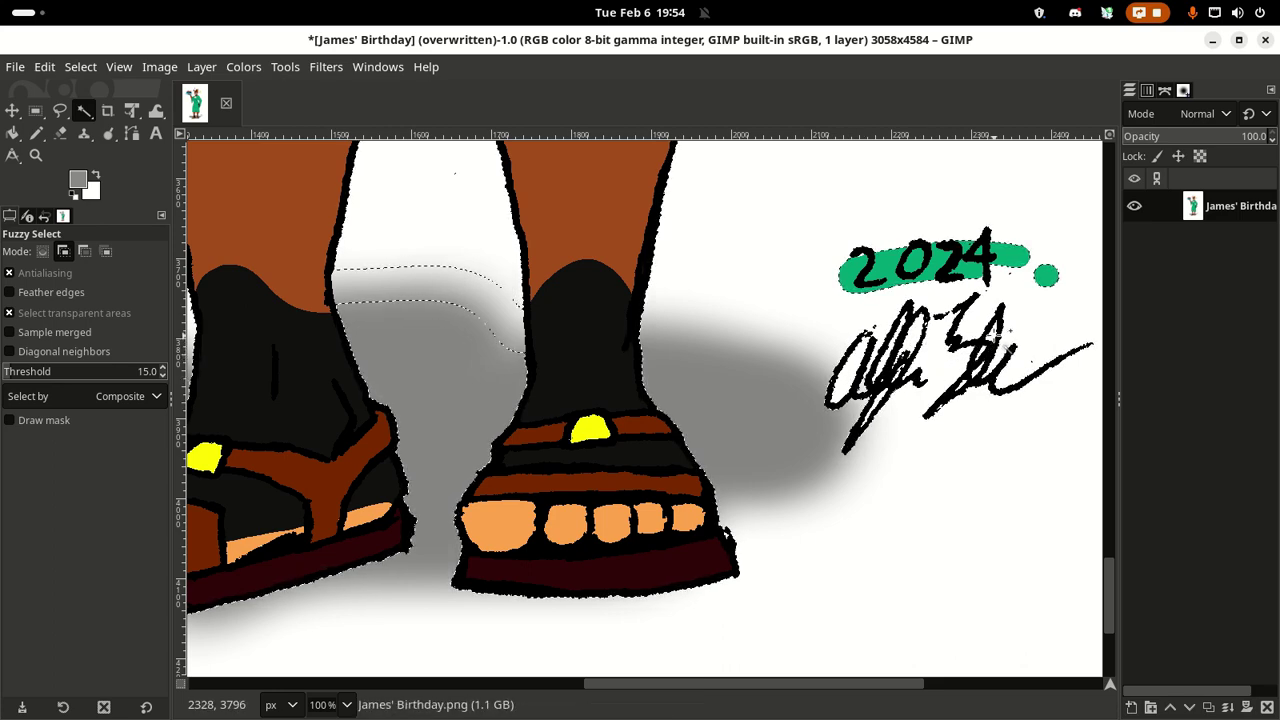
Step: Add the remaining floor-shadow bands between the two feet to the selection
scroll(700, 318, "left", 5)
scroll(700, 318, "up", 2)
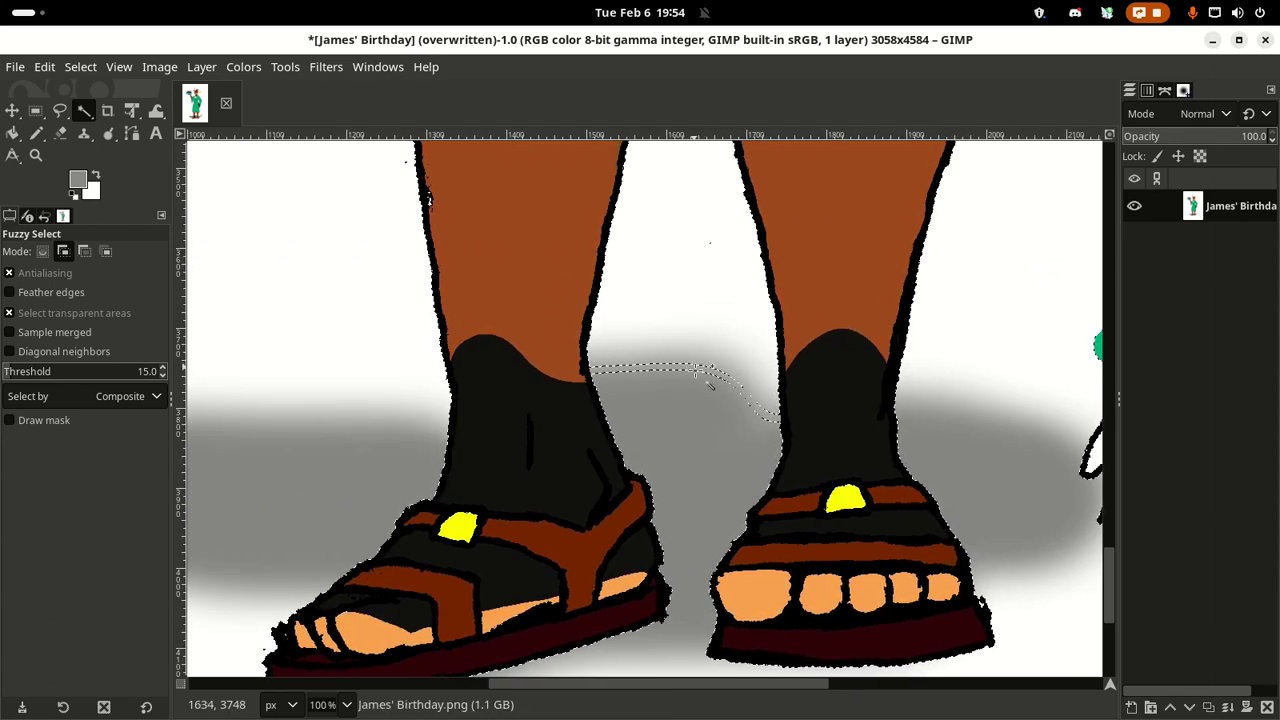
scroll(620, 337, "right", 3)
scroll(620, 337, "down", 2)
left_click_drag(574, 305, 425, 300)
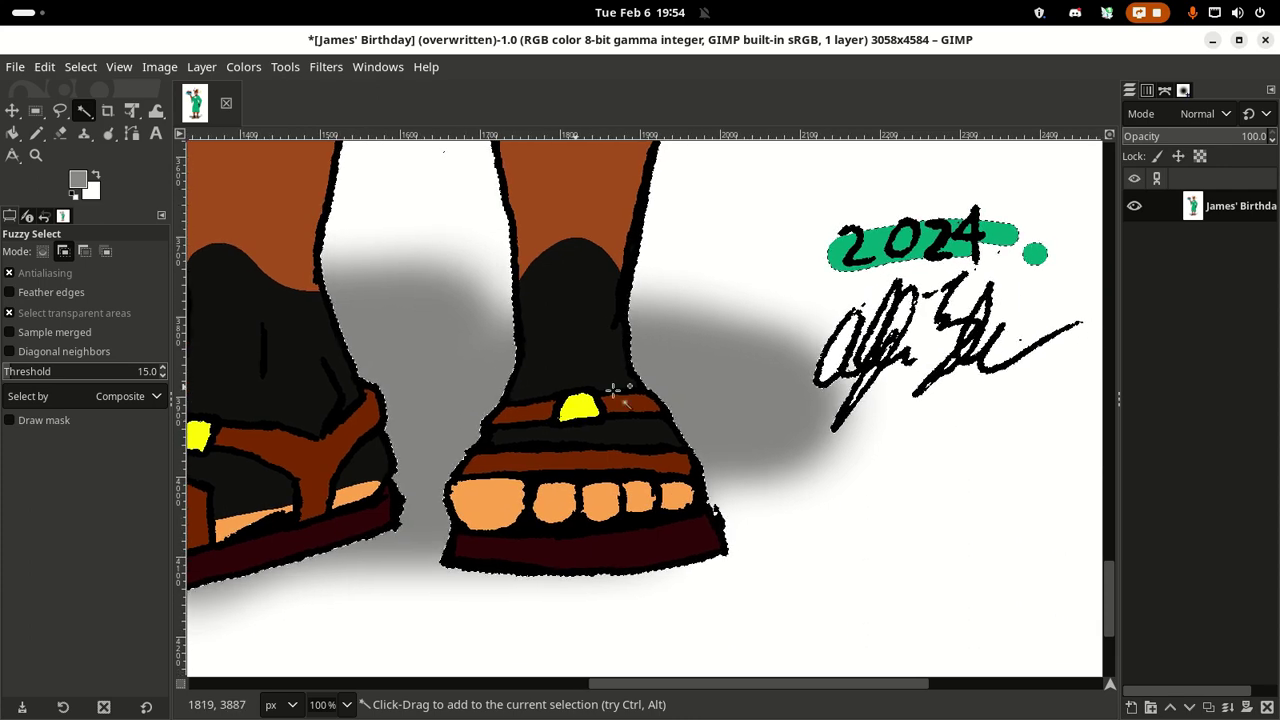
Step: Check the selection outline around the signature, the feet and the whole figure for missed areas
scroll(608, 365, "right", 2)
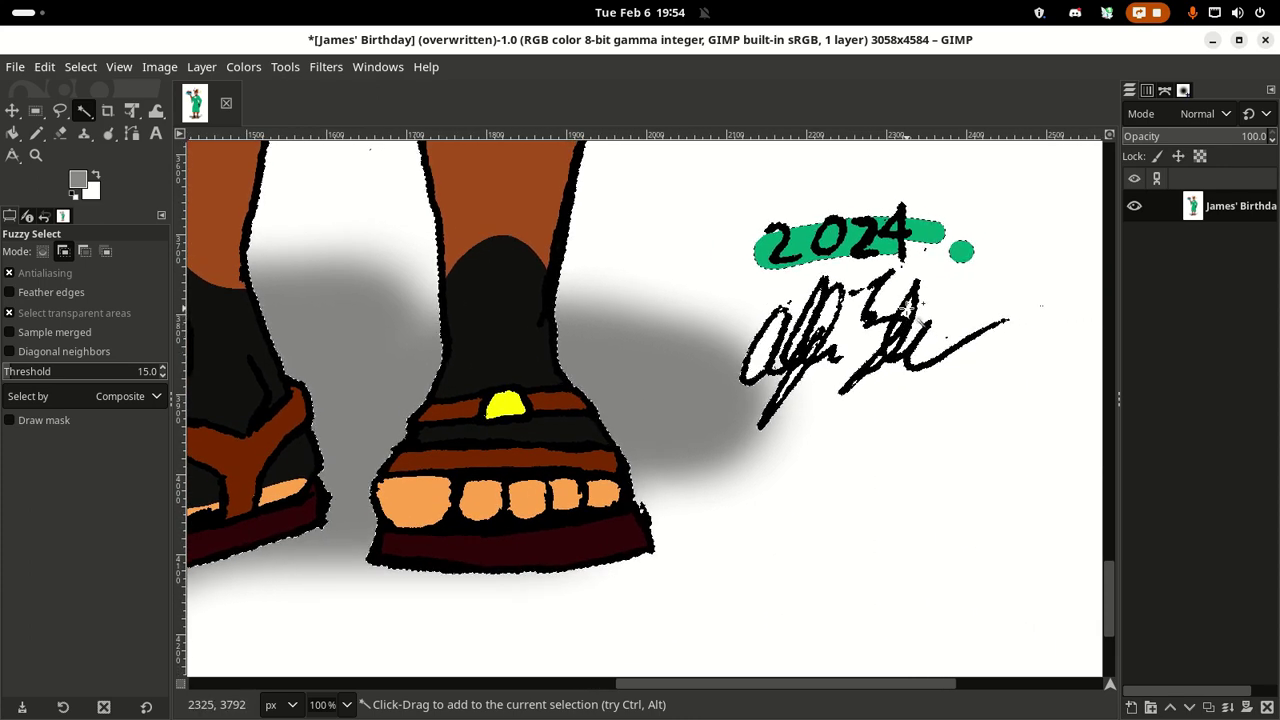
mouse_move(893, 423)
left_mouse_down()
mouse_move(757, 463)
mouse_move(757, 486)
left_mouse_up()
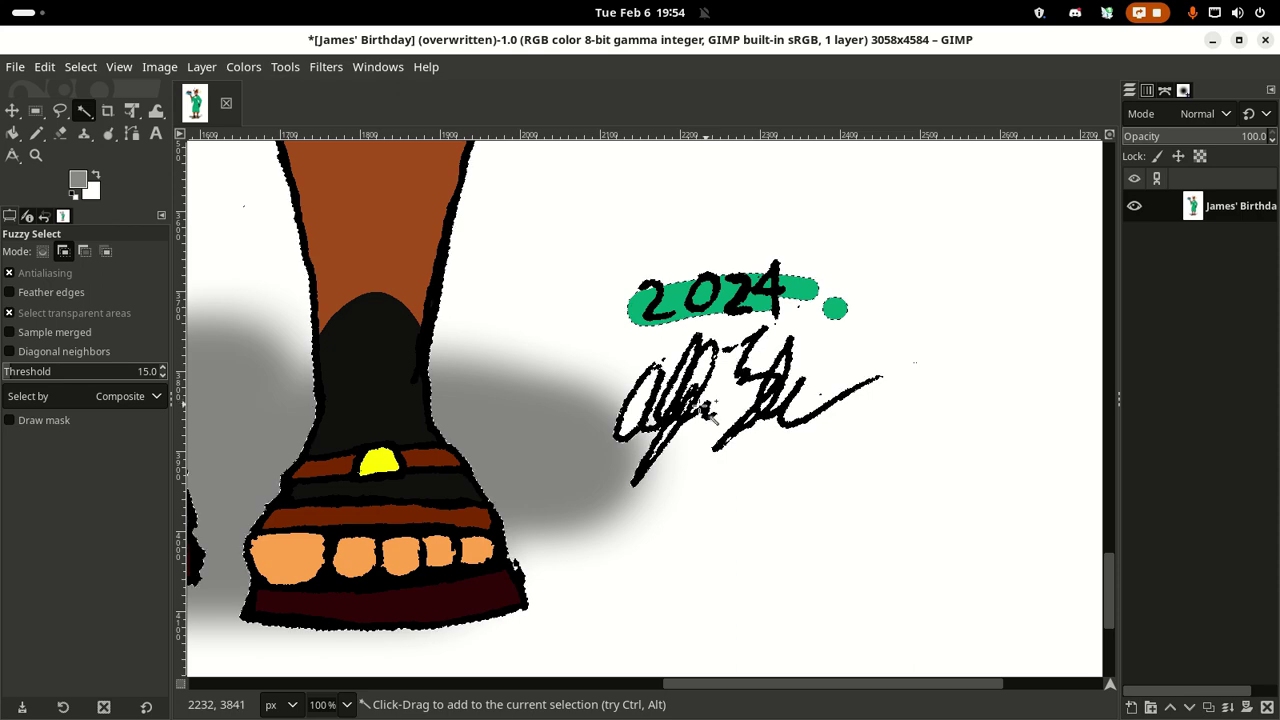
scroll(694, 360, "left", 10)
scroll(694, 360, "up", 5)
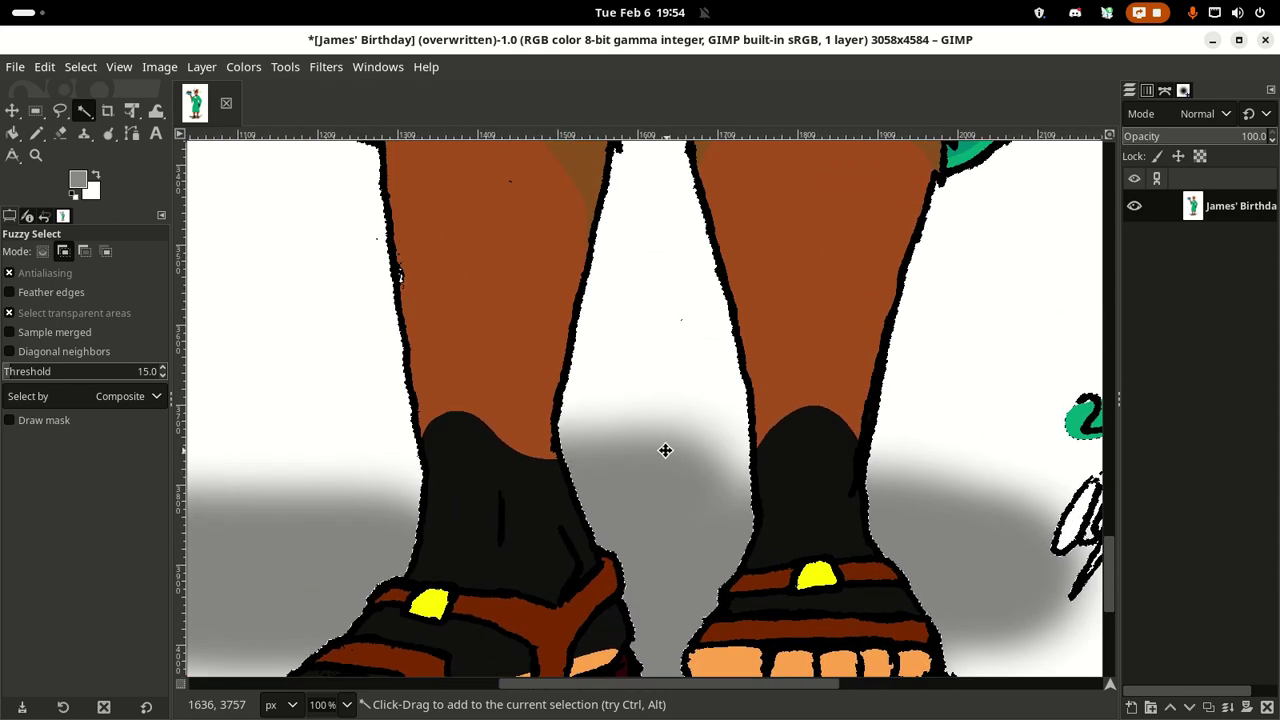
mouse_move(642, 378)
left_mouse_down()
mouse_move(603, 291)
mouse_move(523, 186)
left_mouse_up()
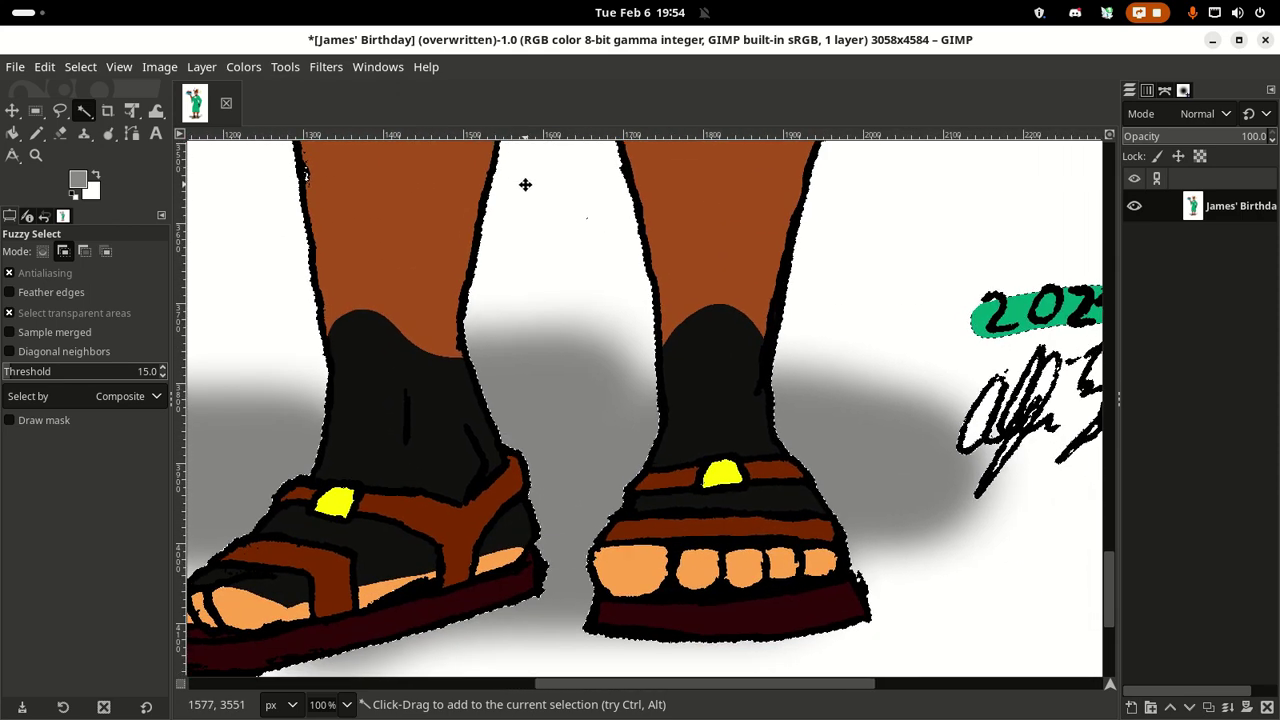
scroll(537, 211, "down", 3)
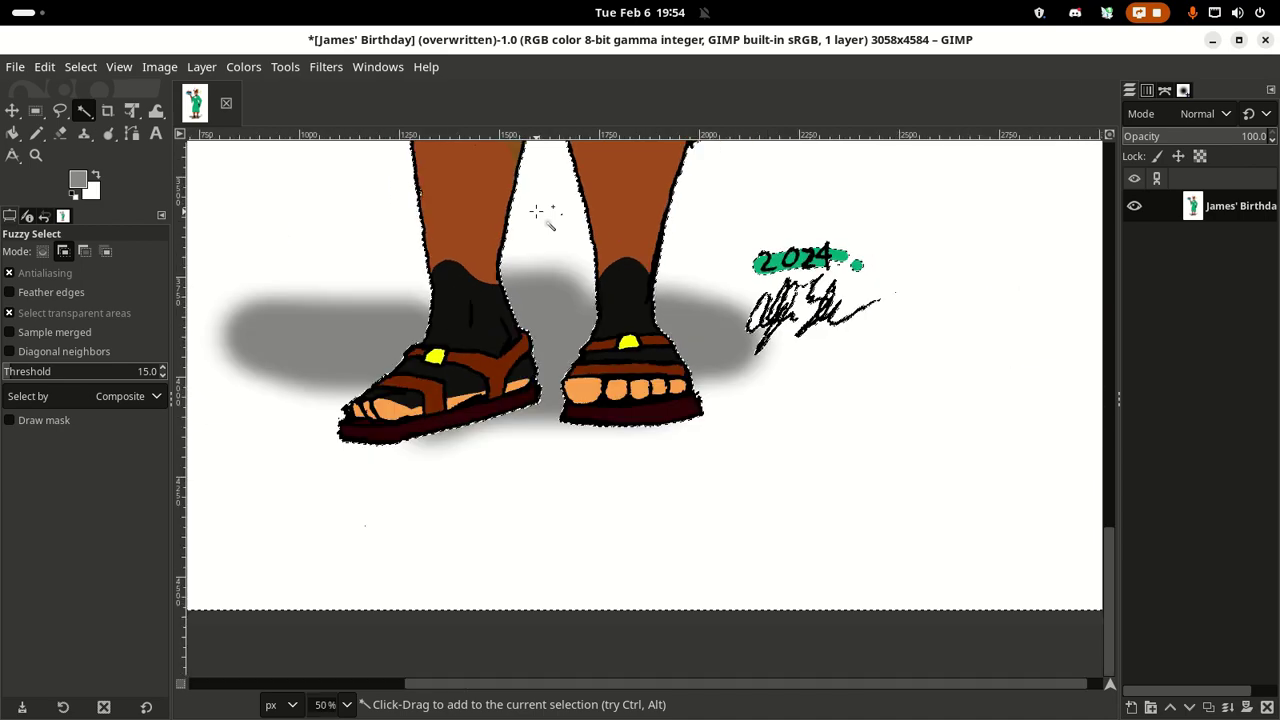
scroll(536, 214, "up", 10)
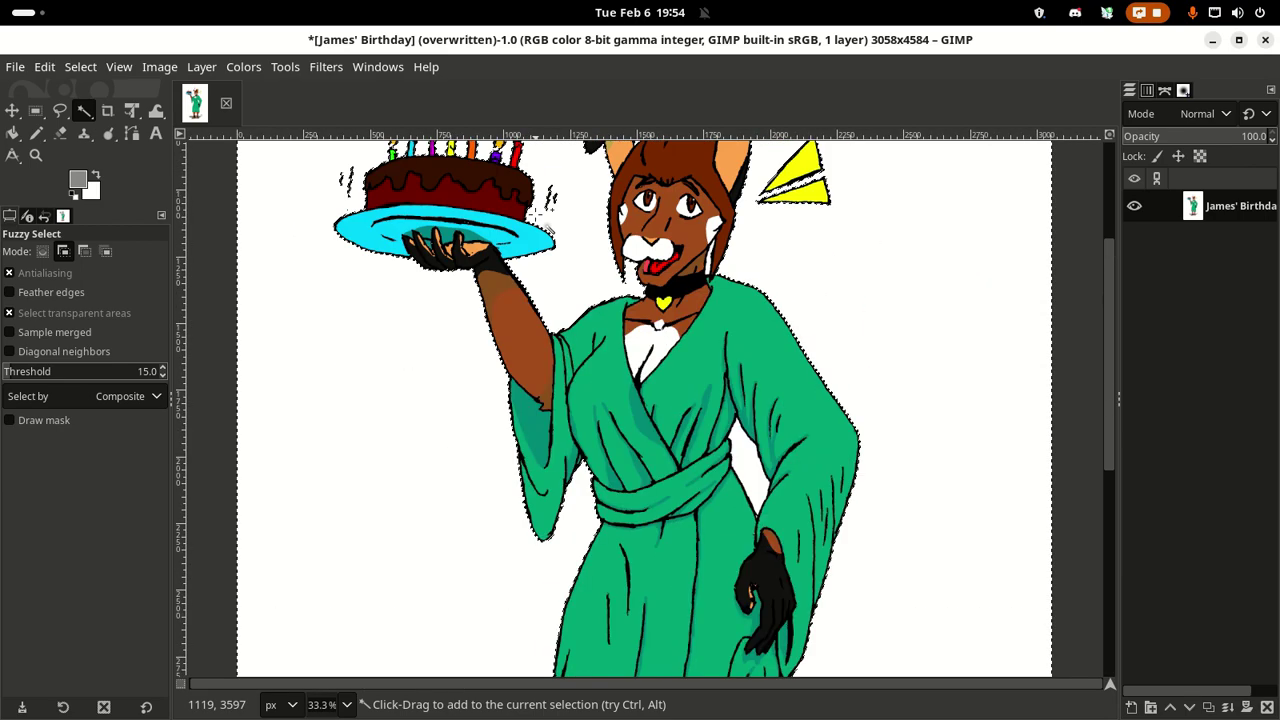
scroll(536, 214, "down", 1)
scroll(536, 214, "down", 3)
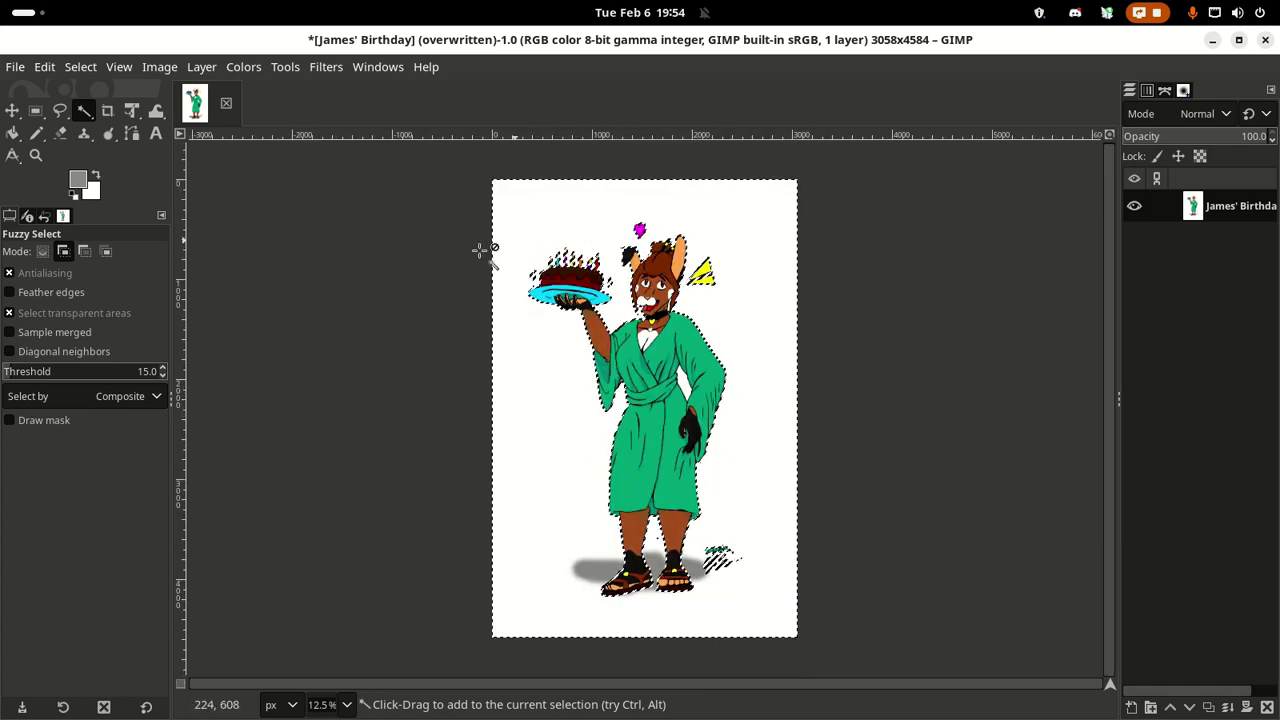
Step: Set the Paintbrush to size 139 and opacity 16.9, with light red ff8484 as the foreground colour
left_click(36, 133)
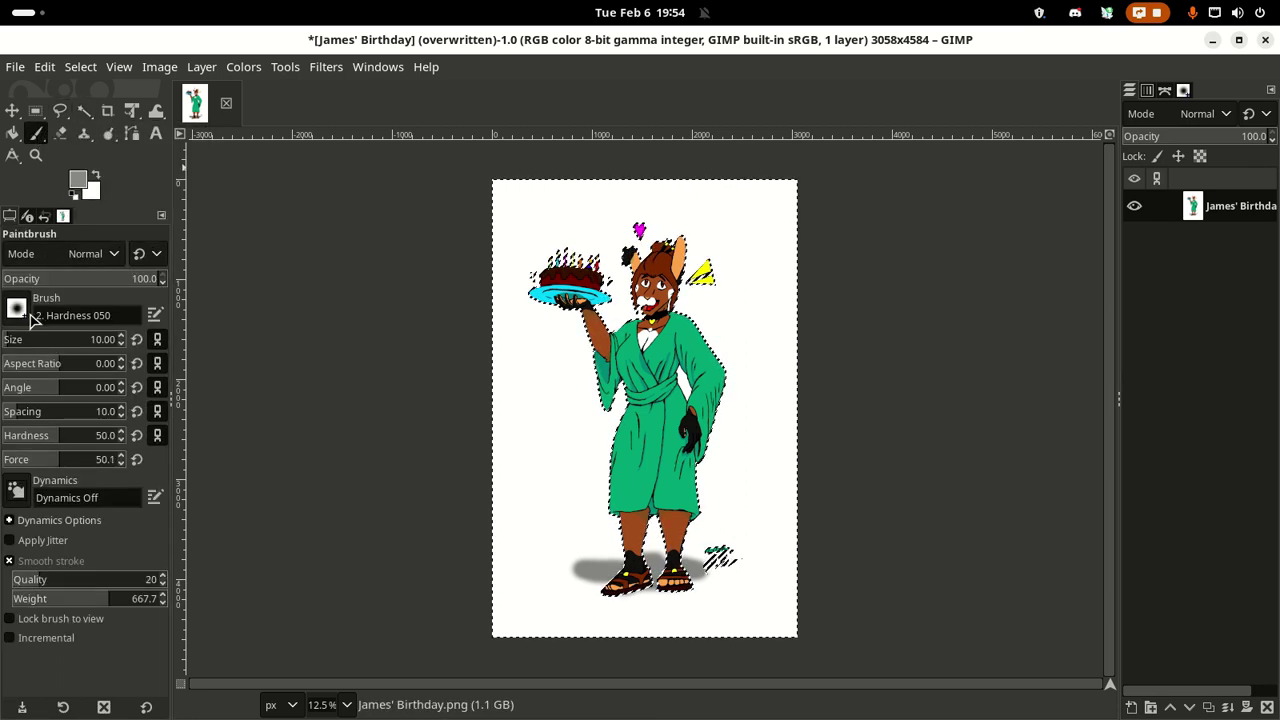
left_click(36, 340)
left_click(83, 278)
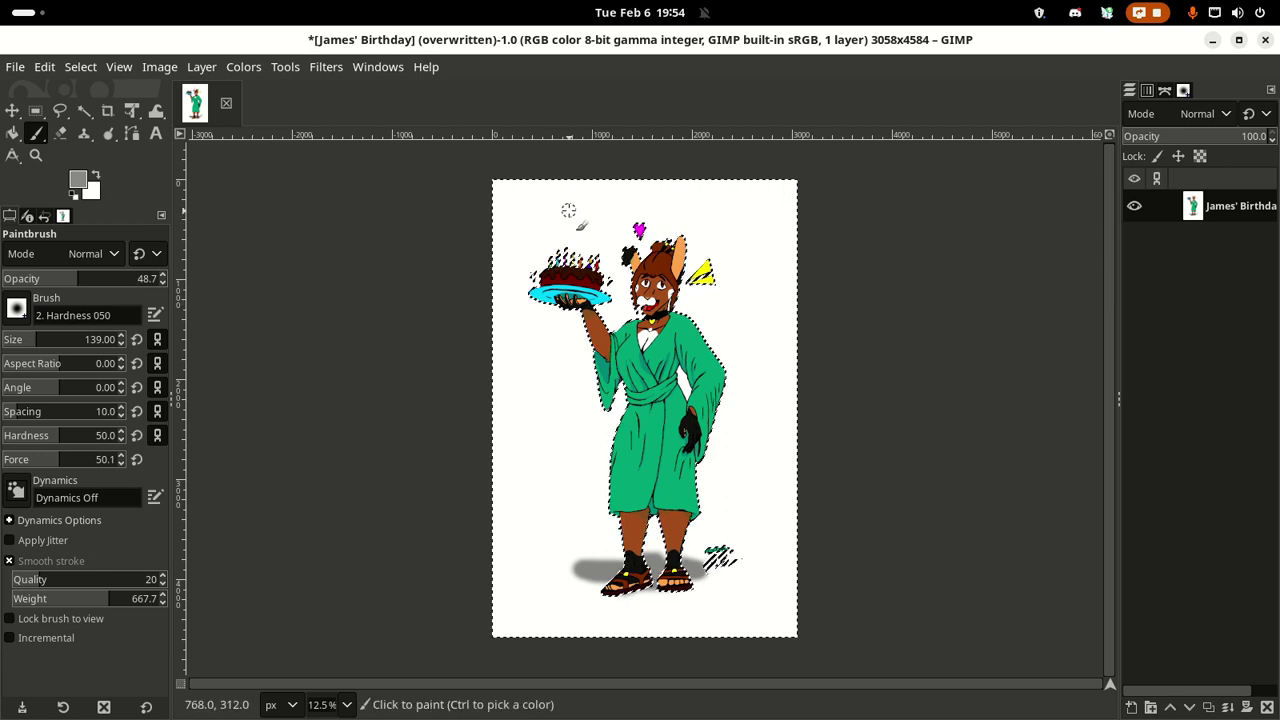
left_click_drag(75, 281, 31, 280)
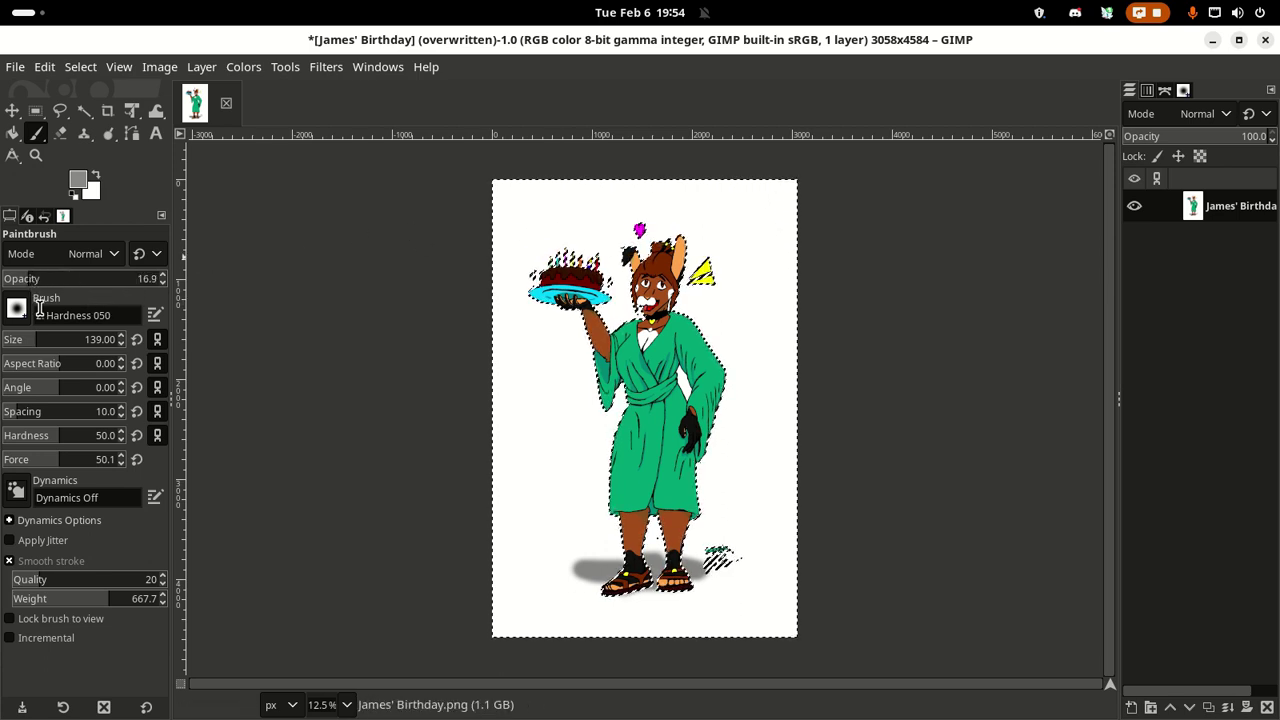
left_click(77, 182)
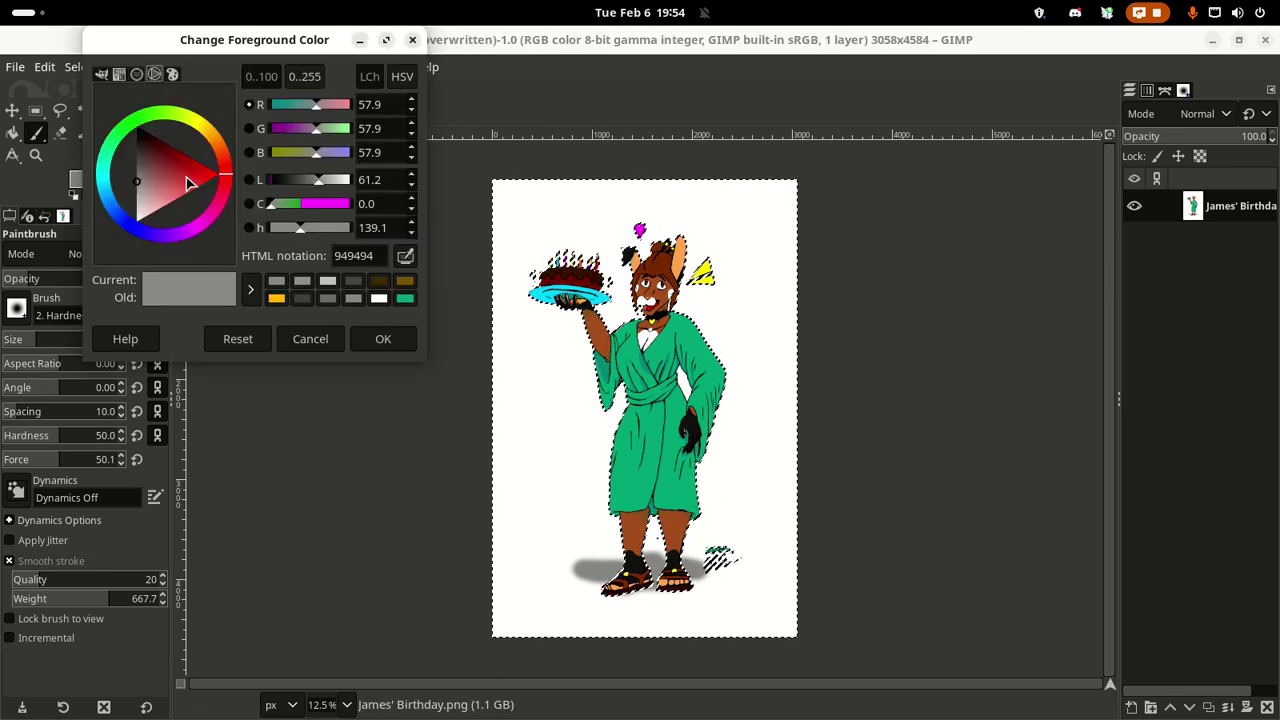
left_click_drag(190, 183, 186, 216)
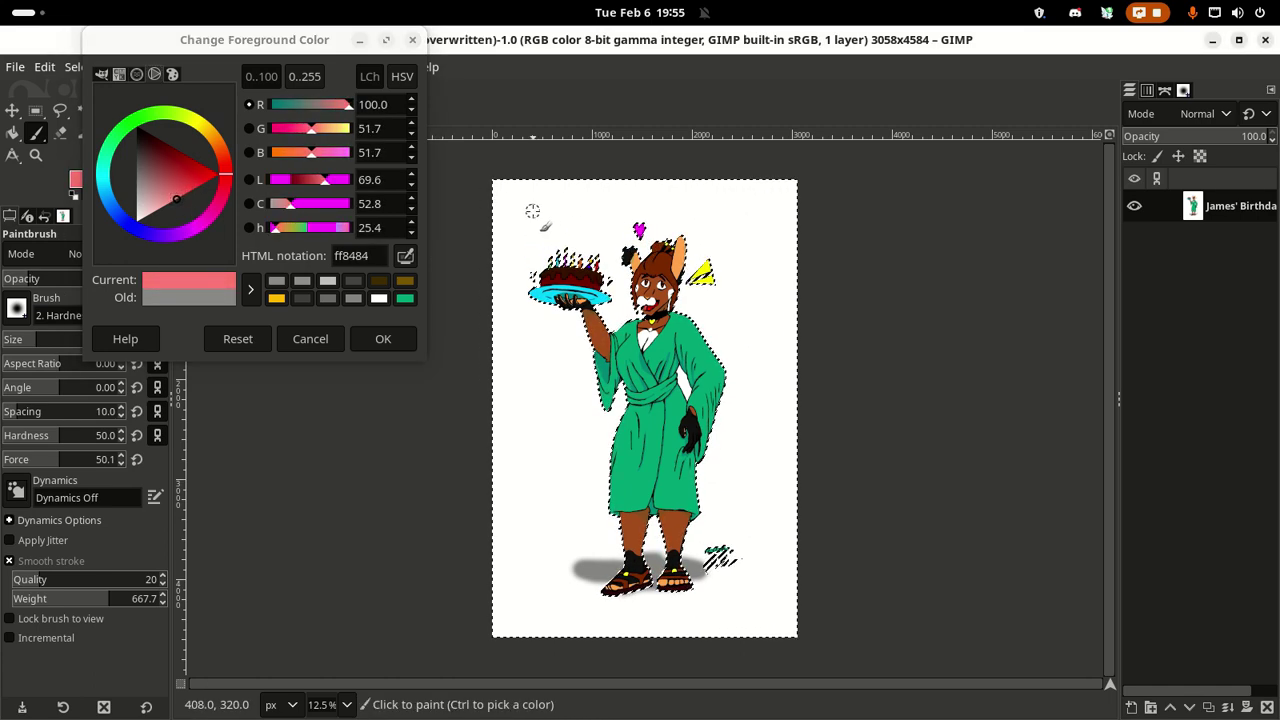
left_click(383, 339)
Step: Try soft pink strokes at brush size 472 on the background above the figure, and undo them
left_click_drag(62, 340, 78, 340)
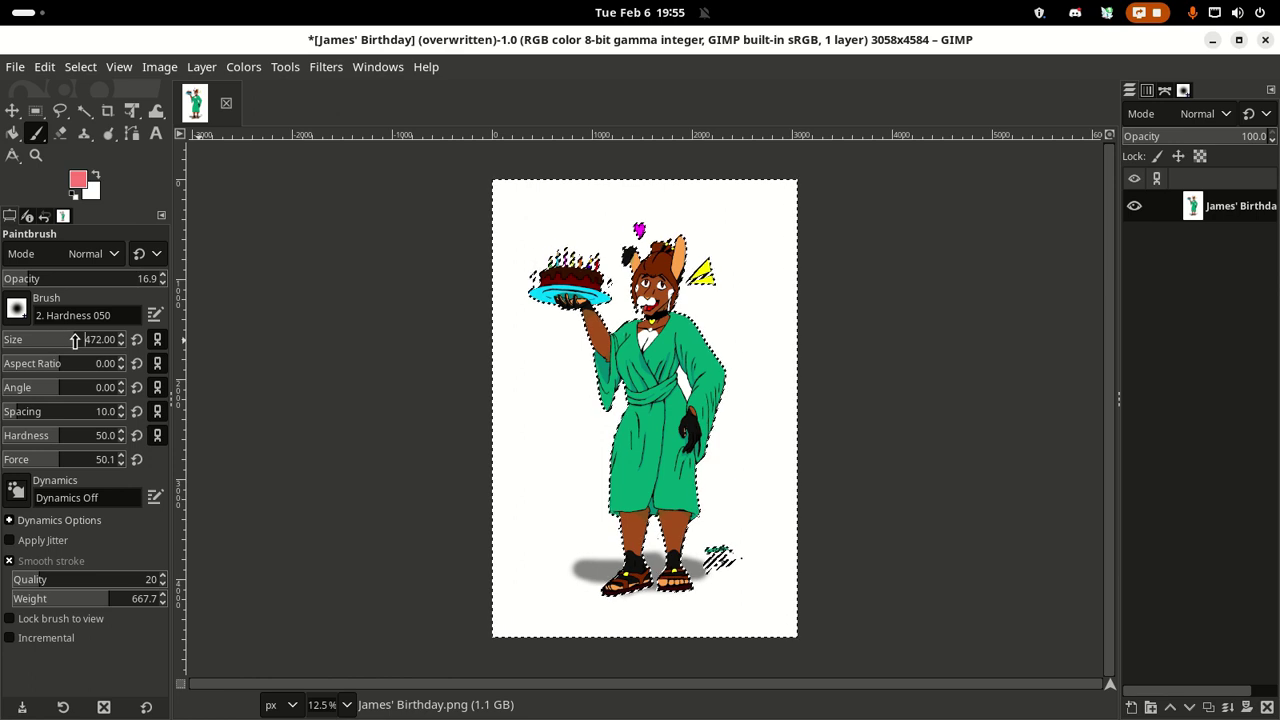
left_click(566, 214)
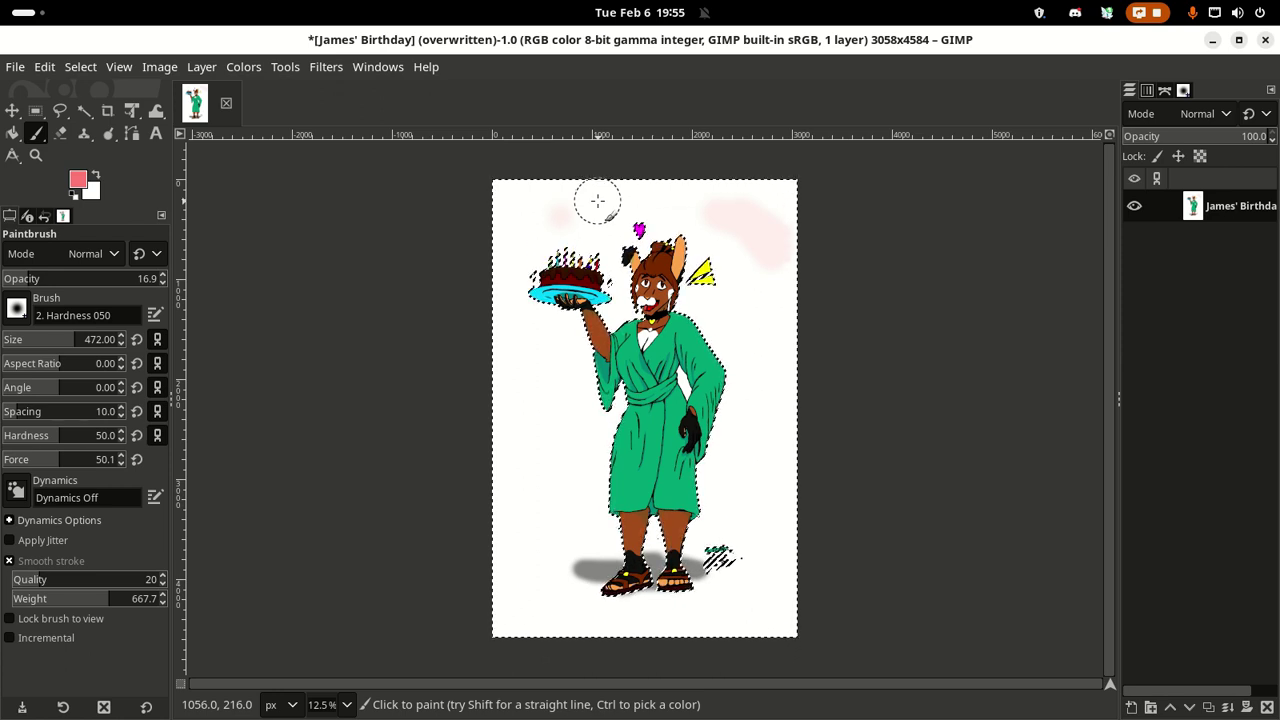
key("ctrl")
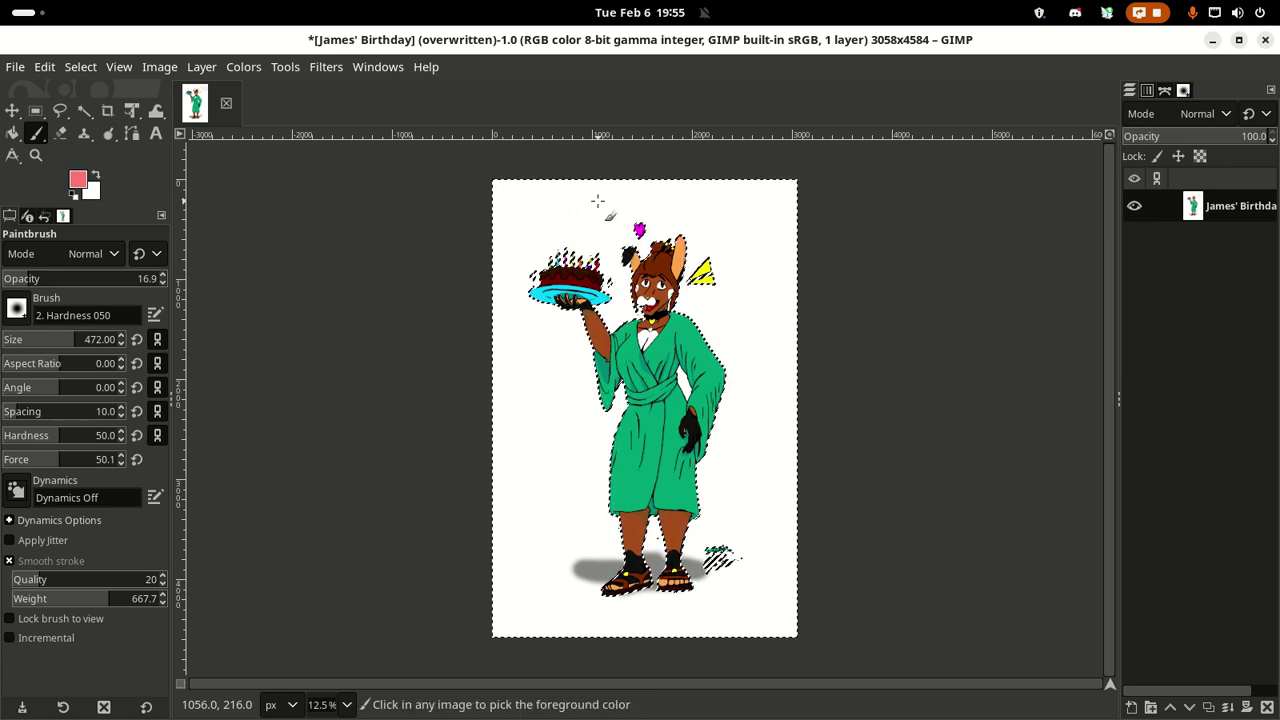
Step: Paint a soft pink vignette in layers around the background edges with the Paintbrush at opacity 23.6 and size 1095
left_click(38, 280)
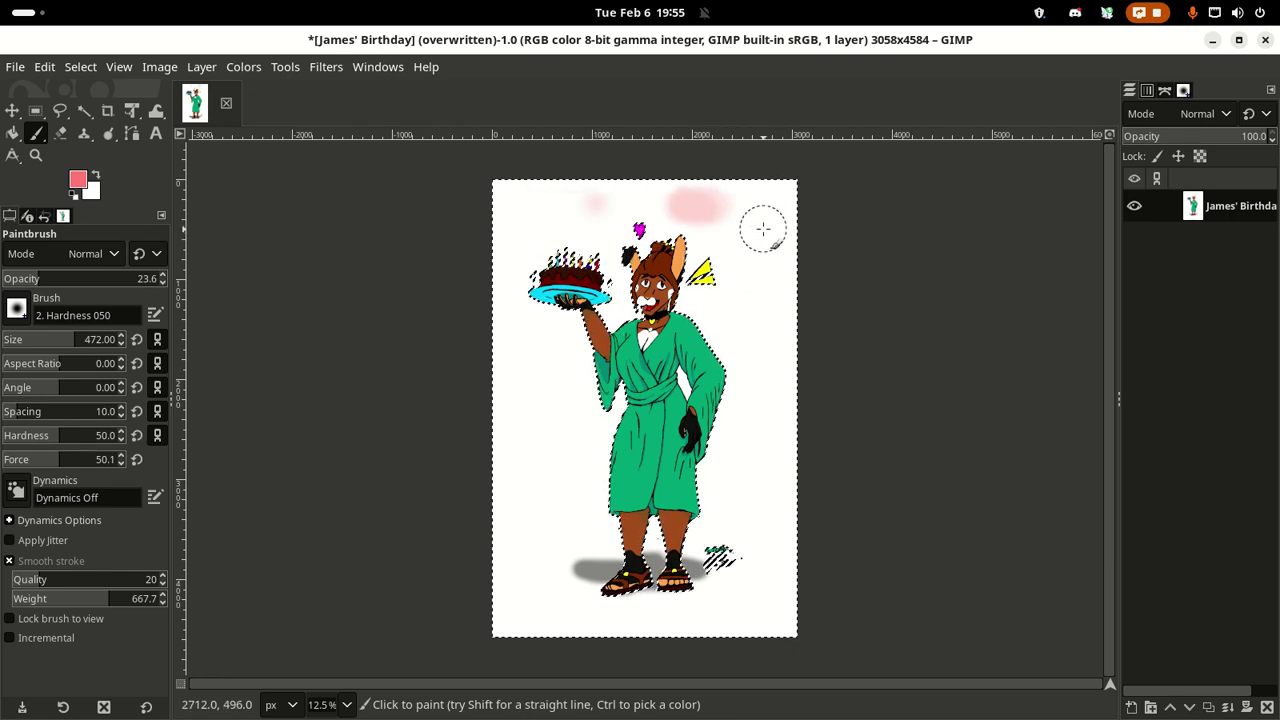
key("ctrl")
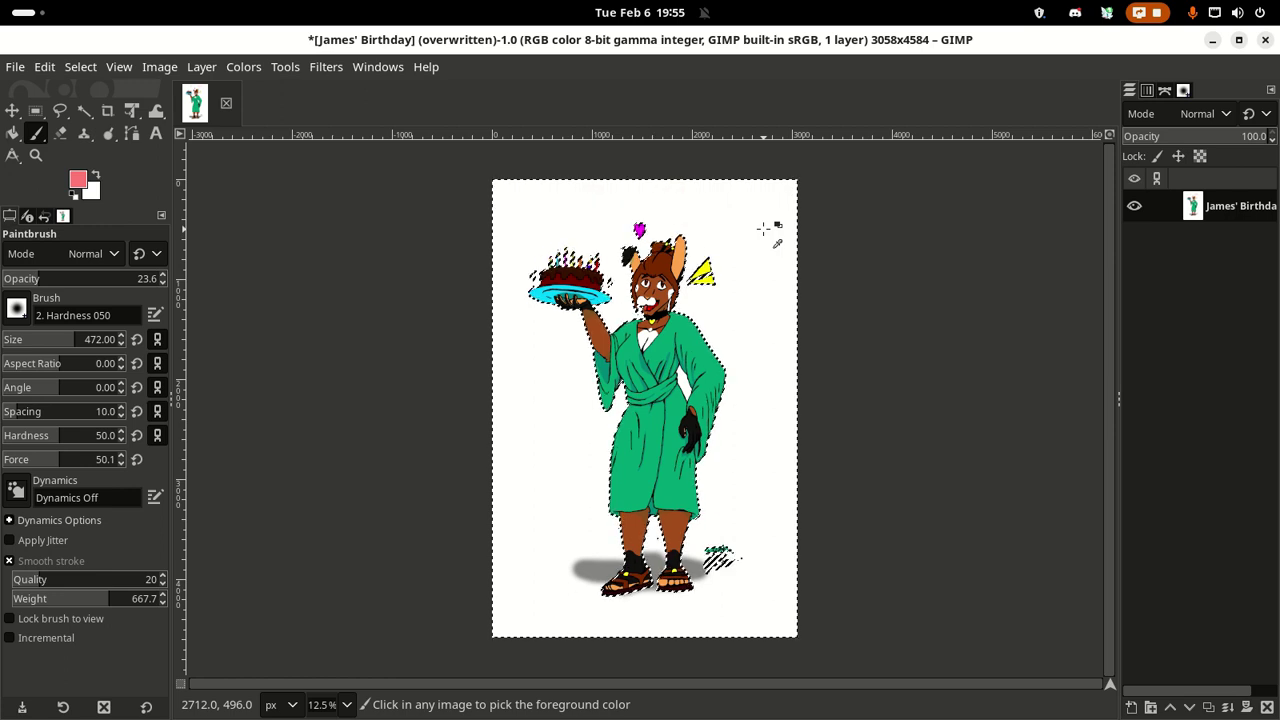
left_click(100, 351)
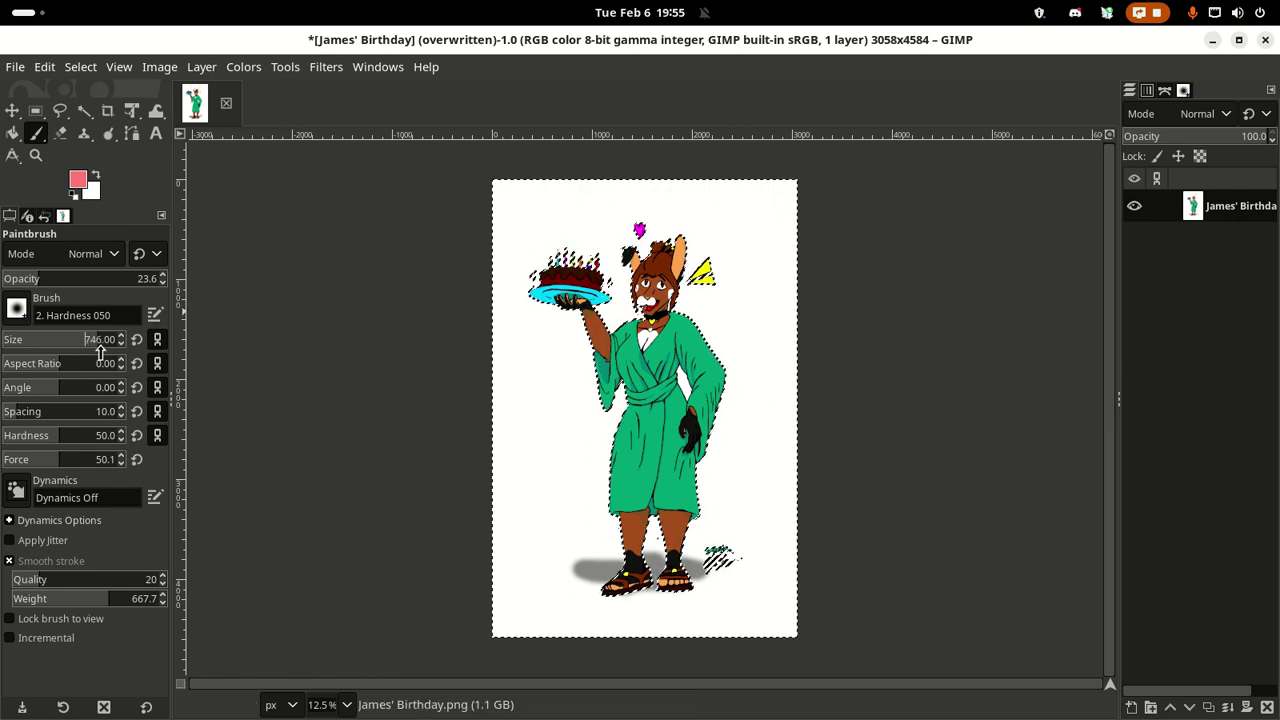
left_click_drag(100, 351, 140, 348)
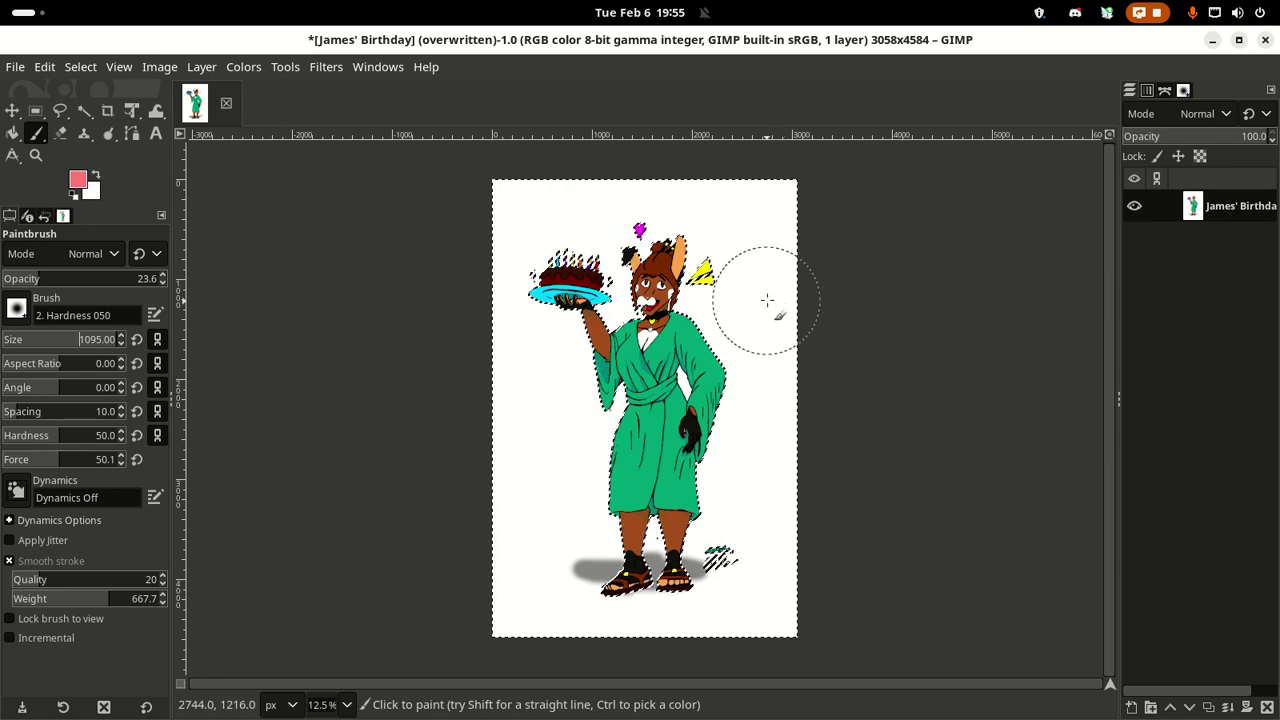
mouse_move(766, 292)
left_mouse_down()
mouse_move(696, 217)
mouse_move(616, 203)
mouse_move(548, 238)
mouse_move(518, 294)
mouse_move(512, 387)
mouse_move(547, 530)
mouse_move(573, 580)
mouse_move(643, 609)
mouse_move(698, 603)
mouse_move(760, 560)
mouse_move(777, 431)
mouse_move(753, 349)
mouse_move(673, 228)
mouse_move(627, 219)
mouse_move(502, 254)
mouse_move(562, 179)
mouse_move(672, 156)
mouse_move(764, 176)
mouse_move(833, 244)
mouse_move(836, 257)
mouse_move(721, 177)
mouse_move(609, 166)
mouse_move(537, 181)
mouse_move(488, 220)
mouse_move(467, 426)
mouse_move(484, 568)
mouse_move(520, 629)
mouse_move(567, 654)
mouse_move(487, 556)
mouse_move(549, 624)
mouse_move(630, 654)
mouse_move(731, 656)
mouse_move(811, 616)
mouse_move(857, 546)
mouse_move(712, 666)
mouse_move(786, 599)
mouse_move(847, 426)
mouse_move(779, 227)
mouse_move(687, 150)
mouse_move(671, 149)
mouse_move(715, 164)
mouse_move(790, 240)
mouse_move(739, 195)
mouse_move(623, 167)
mouse_move(541, 201)
mouse_move(506, 237)
mouse_move(470, 327)
mouse_move(485, 517)
mouse_move(531, 609)
mouse_move(620, 649)
mouse_move(757, 634)
mouse_move(817, 595)
mouse_move(837, 326)
mouse_move(720, 171)
mouse_move(791, 182)
mouse_move(495, 200)
mouse_move(640, 205)
mouse_move(510, 254)
mouse_move(486, 320)
mouse_move(463, 514)
mouse_move(509, 614)
mouse_move(631, 653)
mouse_move(771, 620)
mouse_move(814, 586)
mouse_move(826, 429)
mouse_move(801, 208)
mouse_move(780, 191)
mouse_move(780, 386)
mouse_move(709, 223)
mouse_move(533, 120)
mouse_move(714, 229)
mouse_move(786, 357)
mouse_move(809, 457)
mouse_move(780, 566)
left_mouse_up()
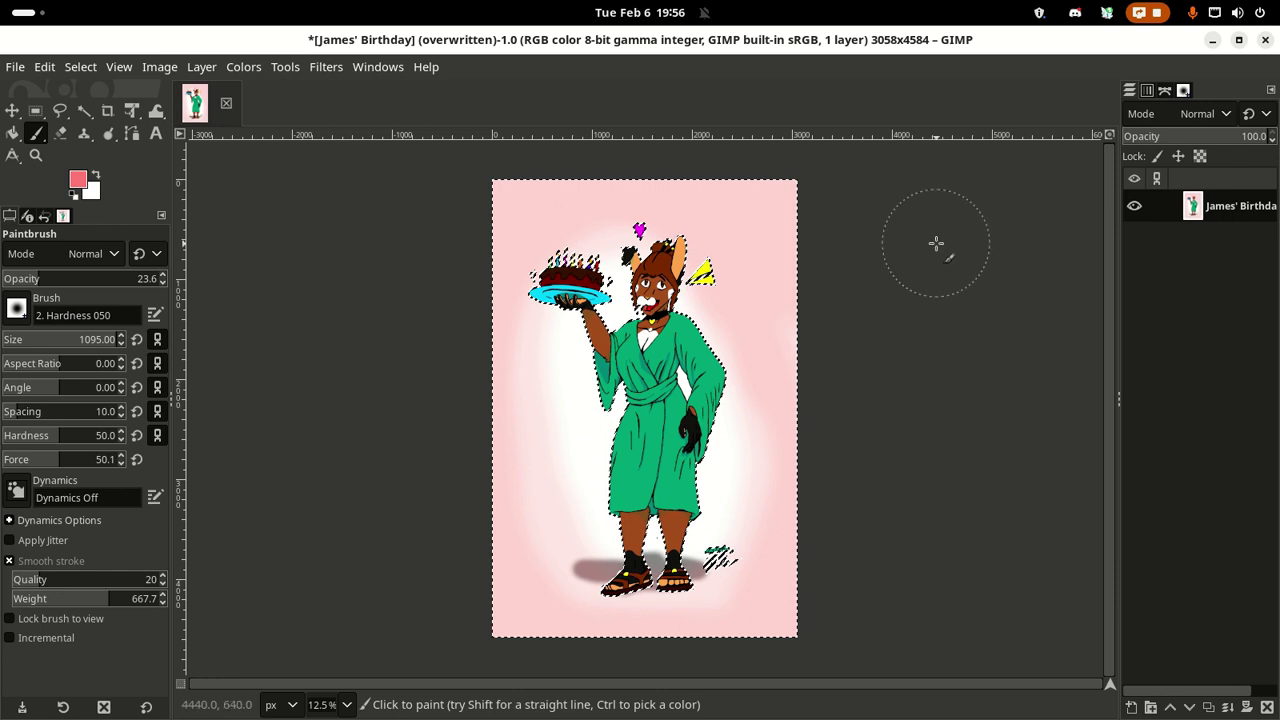
mouse_move(863, 266)
left_mouse_down()
mouse_move(823, 268)
mouse_move(778, 194)
mouse_move(665, 157)
mouse_move(587, 156)
mouse_move(481, 211)
mouse_move(459, 244)
mouse_move(433, 464)
mouse_move(458, 563)
mouse_move(494, 626)
mouse_move(563, 656)
mouse_move(697, 664)
mouse_move(745, 655)
mouse_move(807, 591)
mouse_move(851, 436)
mouse_move(853, 238)
mouse_move(816, 181)
left_mouse_up()
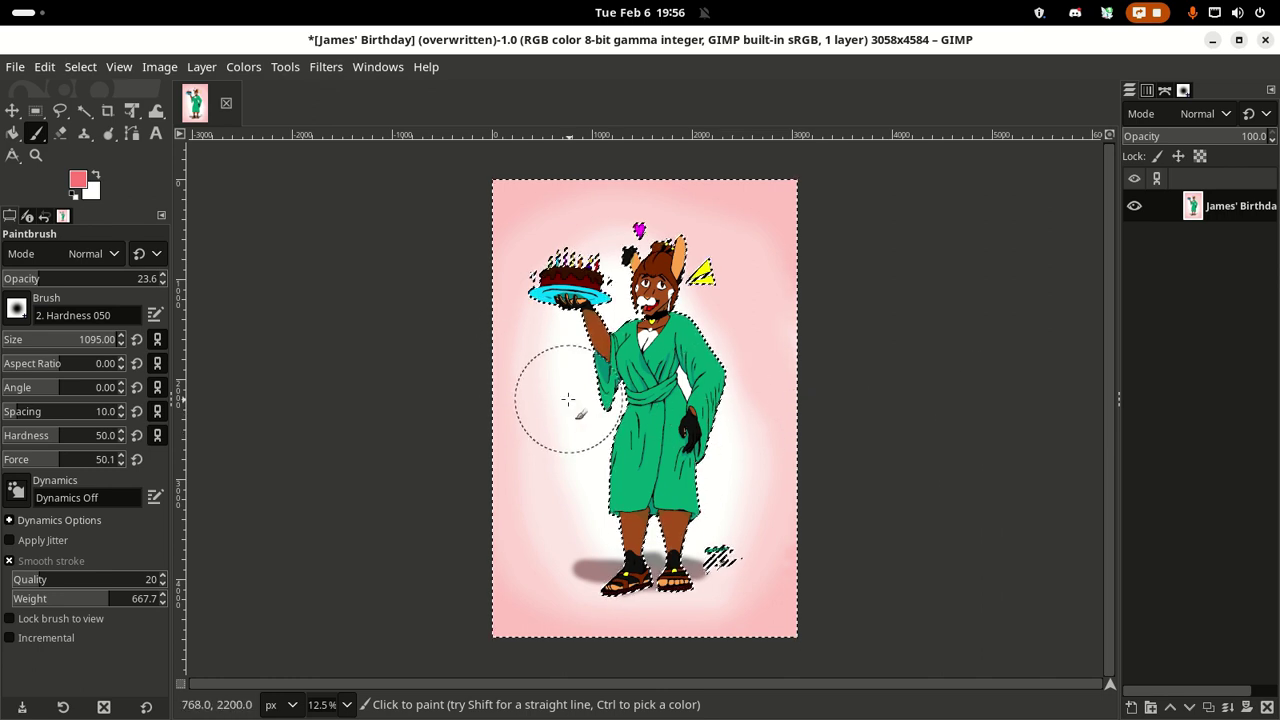
Step: Clear the selection and overwrite the original PNG file with the pink-background image
key("ctrl+shift+a")
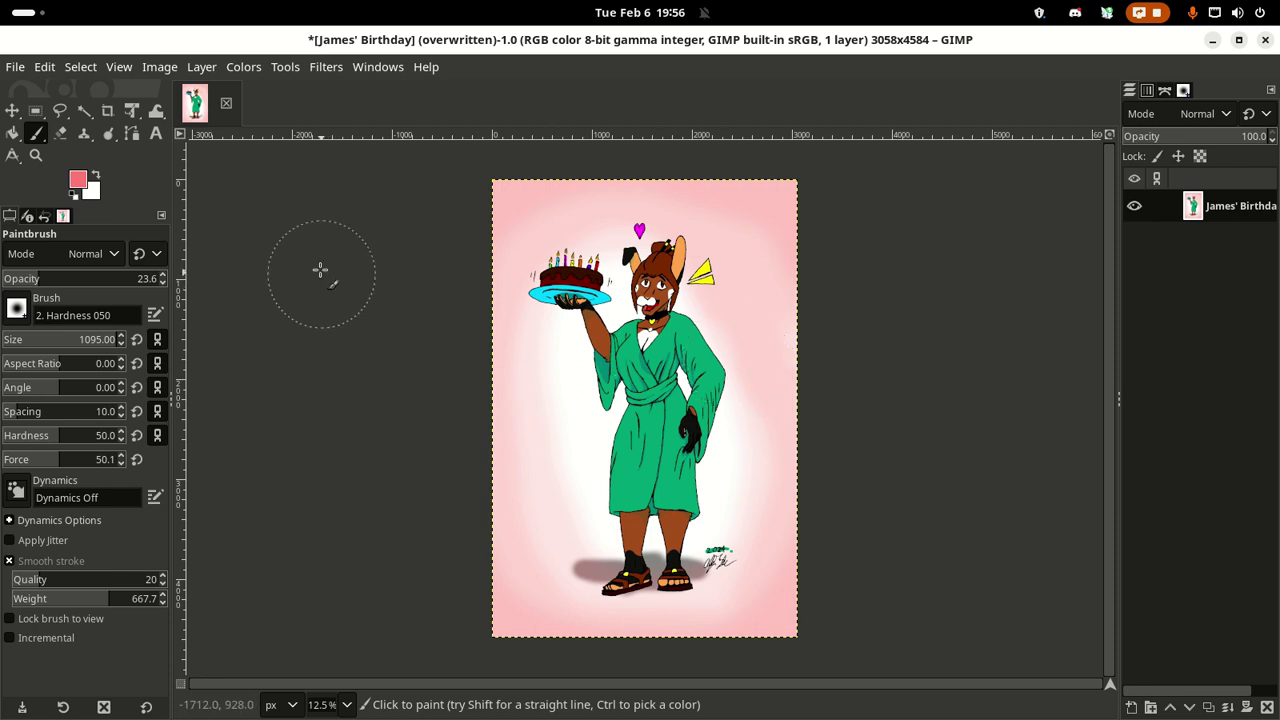
left_click(15, 70)
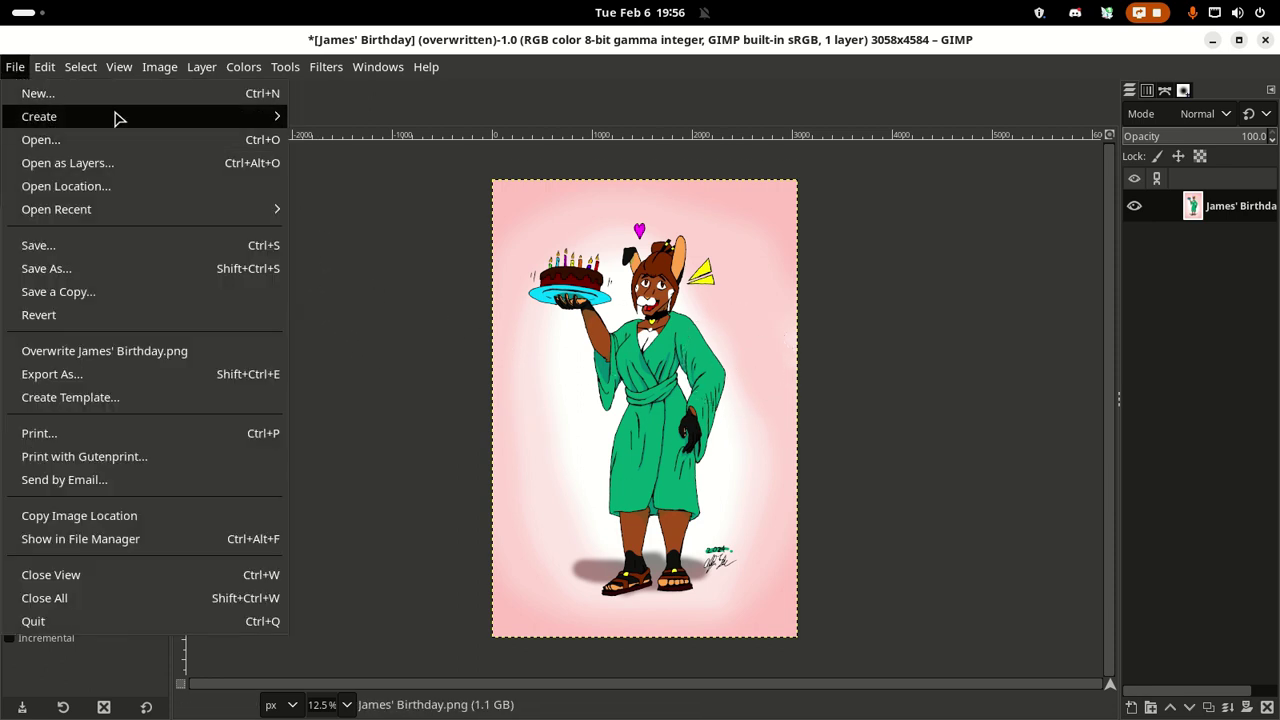
left_click(112, 351)
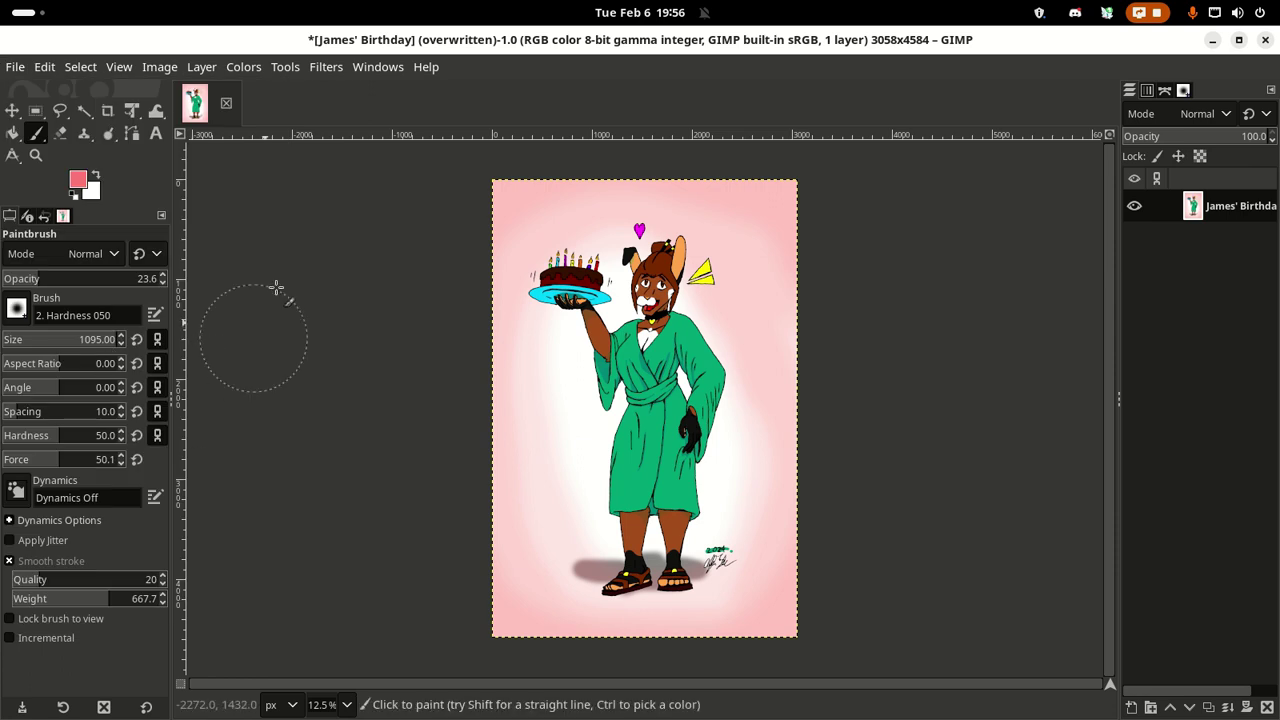
Step: Set the foreground colour to light grey bababa and the Paintbrush opacity to 100
left_click(77, 182)
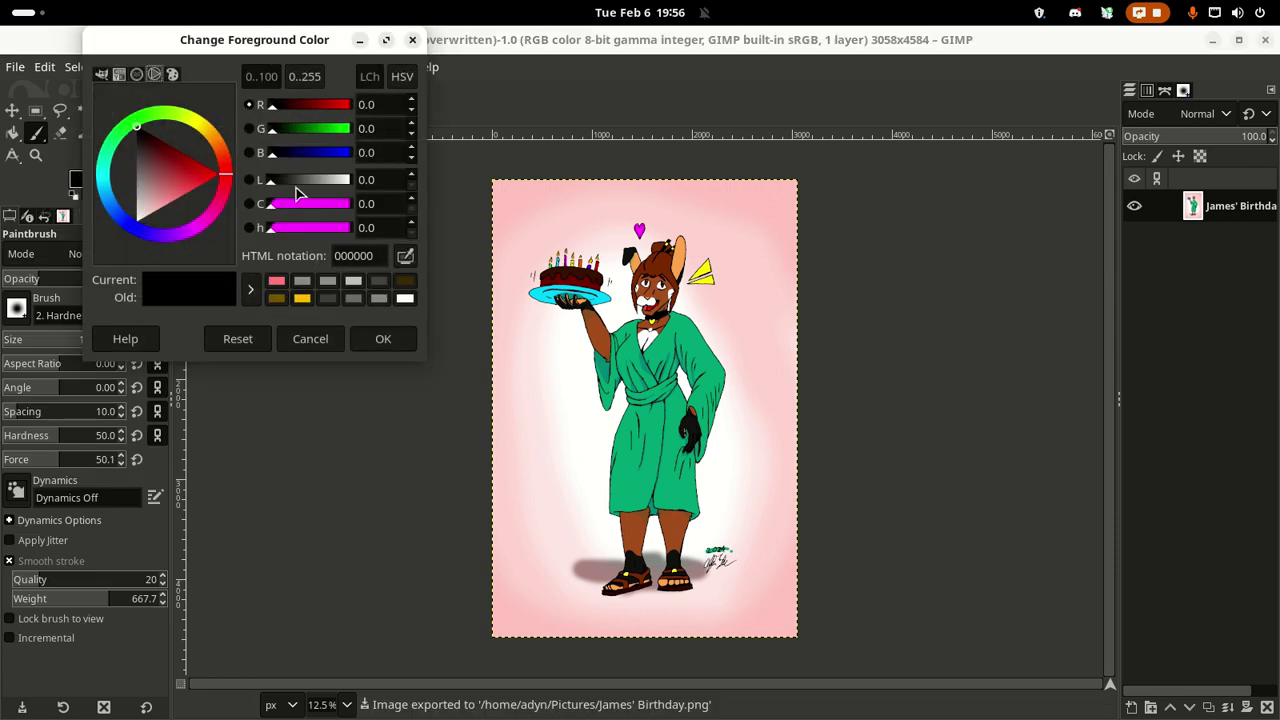
left_click_drag(297, 190, 328, 193)
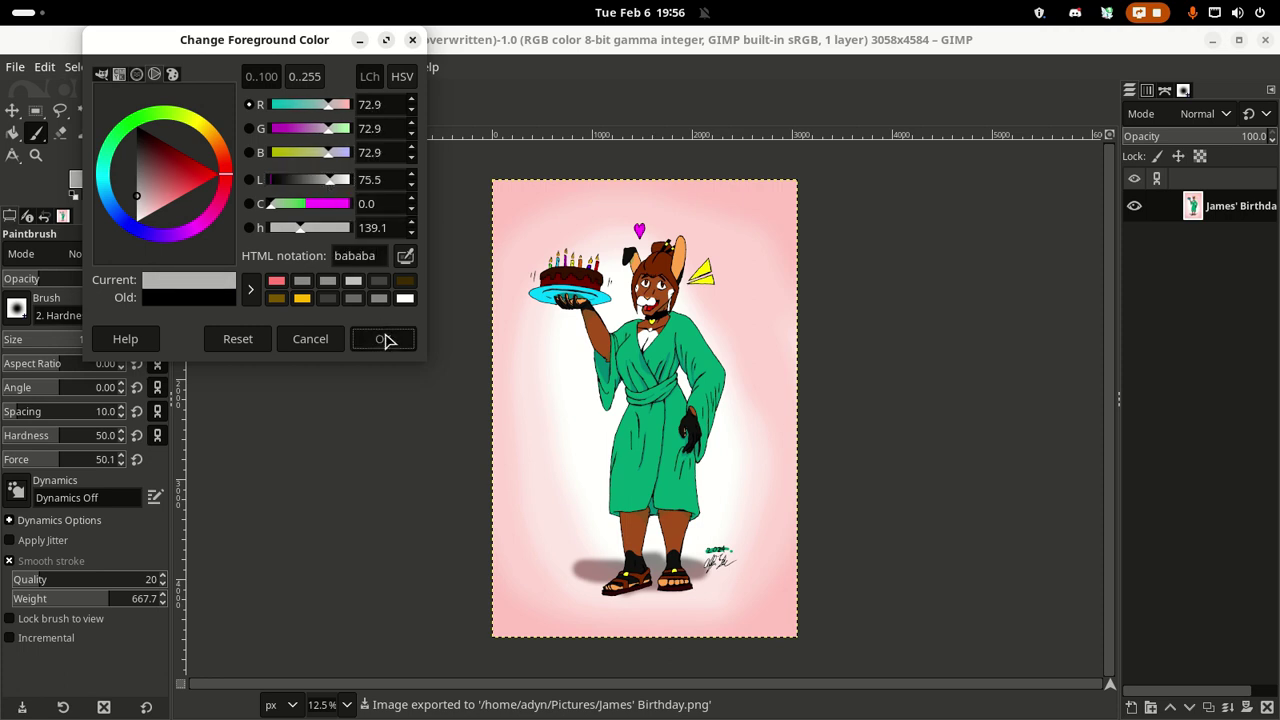
left_click(385, 338)
left_click_drag(86, 277, 201, 286)
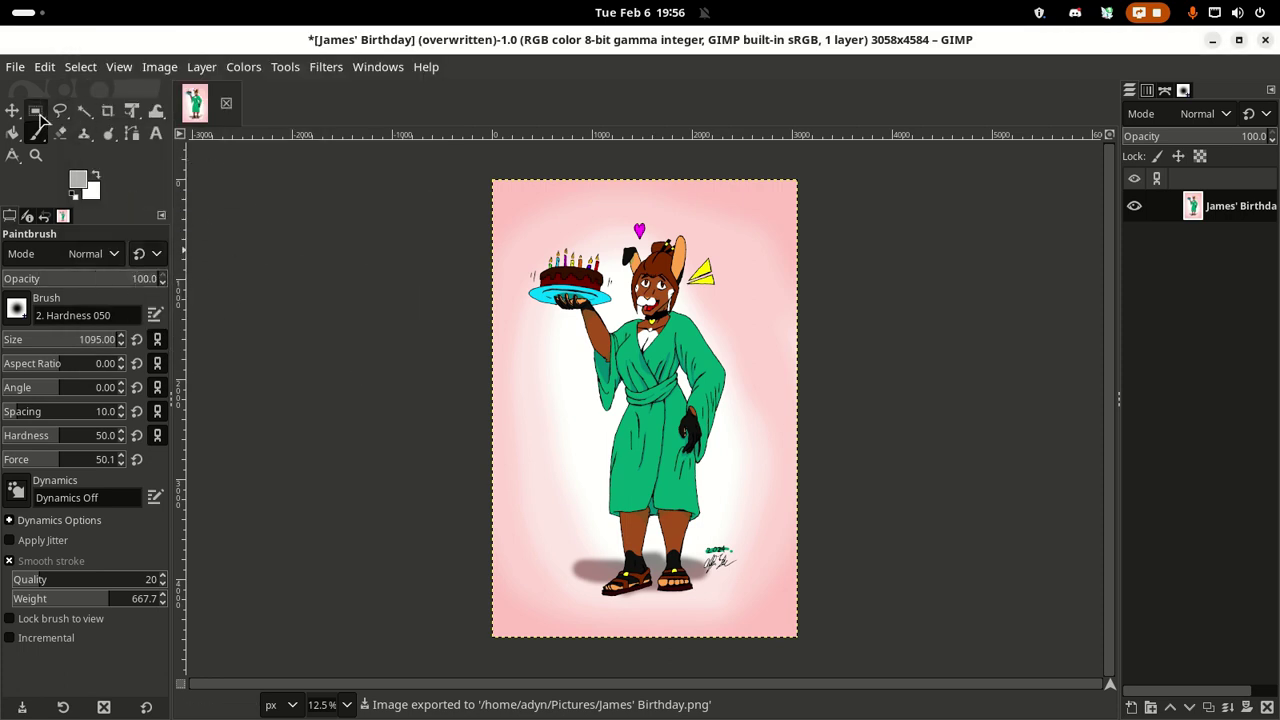
Step: Shade both sides of the centre chest line on the white fur in light grey with the Pencil at size 20
left_click(37, 137)
left_click(101, 159)
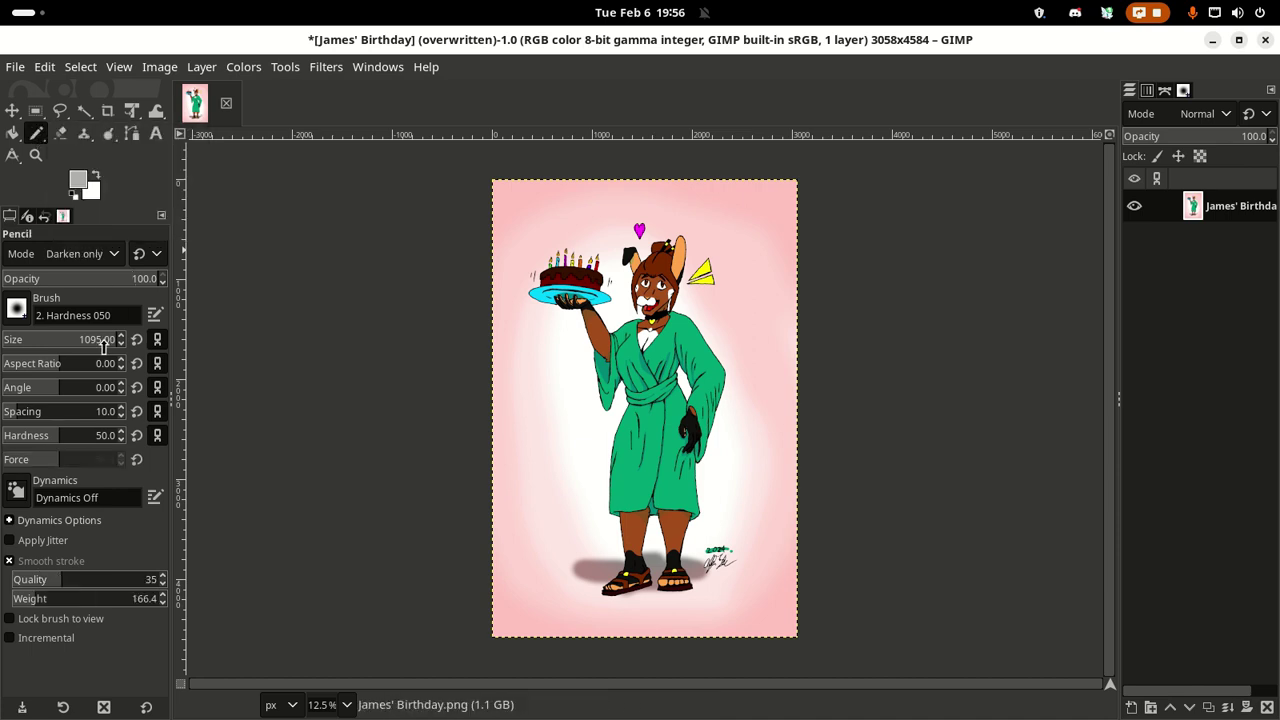
left_click_drag(58, 340, 8, 342)
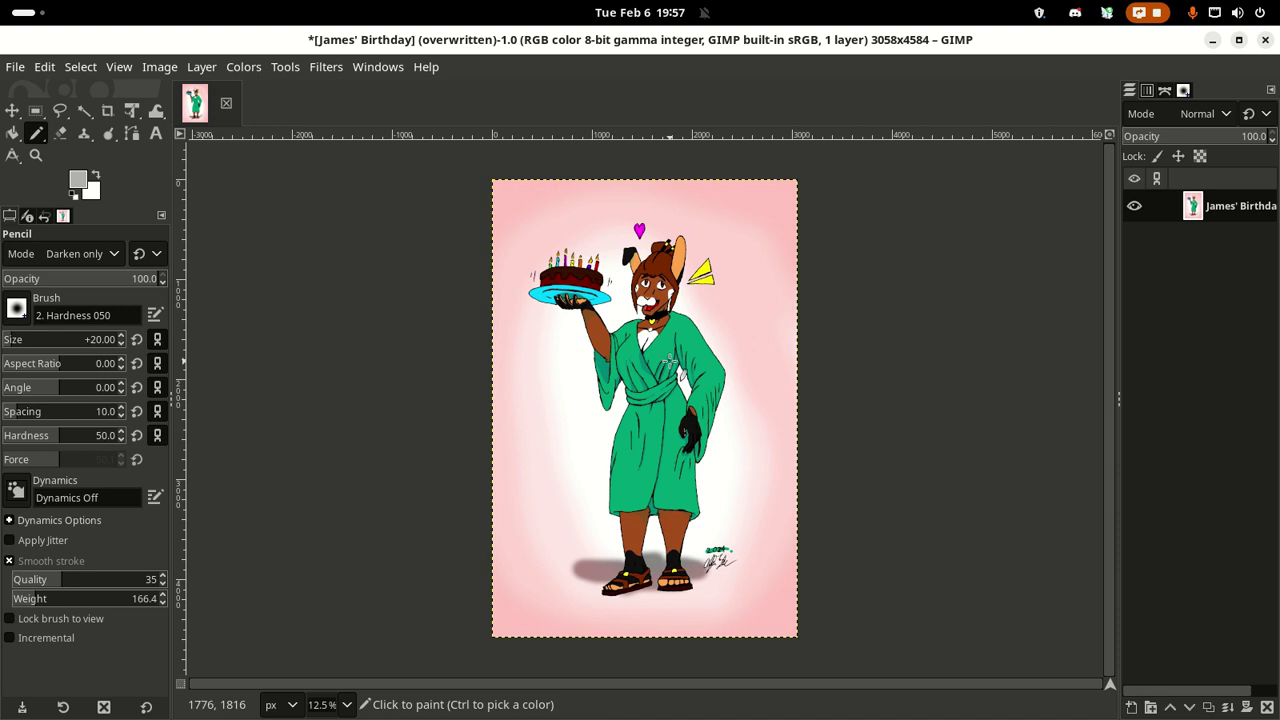
left_click_drag(641, 333, 647, 346)
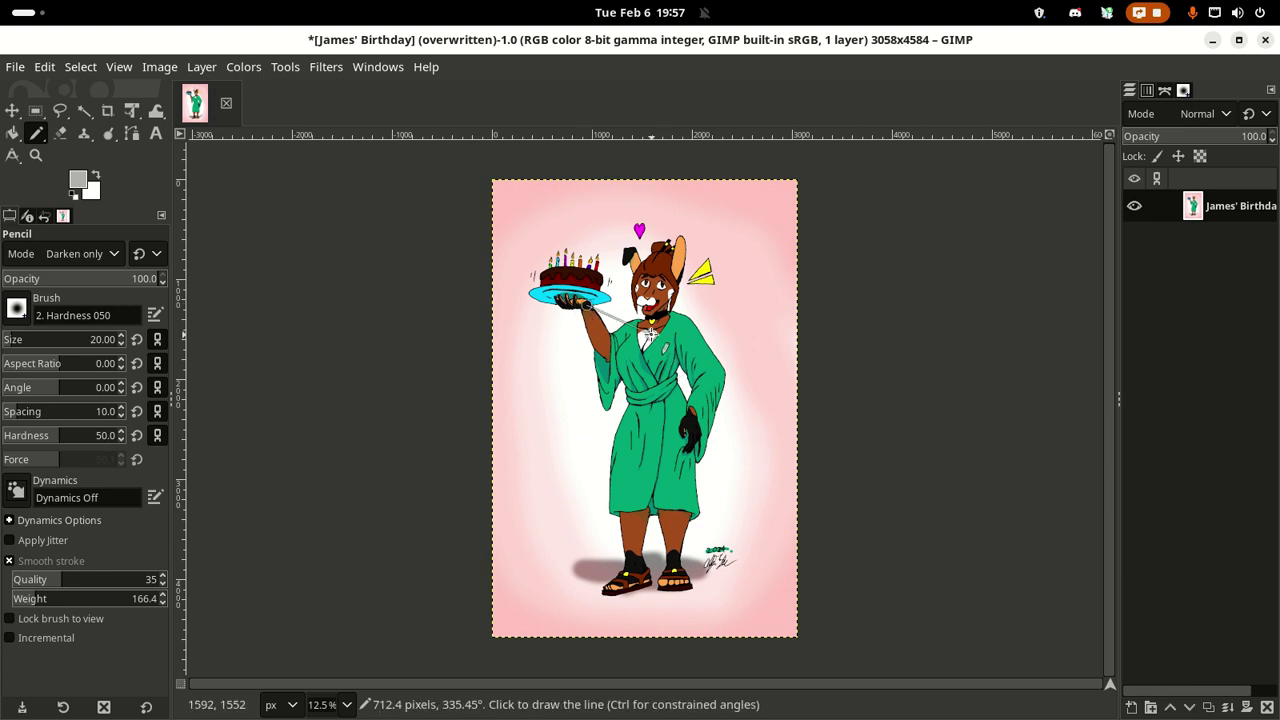
scroll(650, 333, "up", 4)
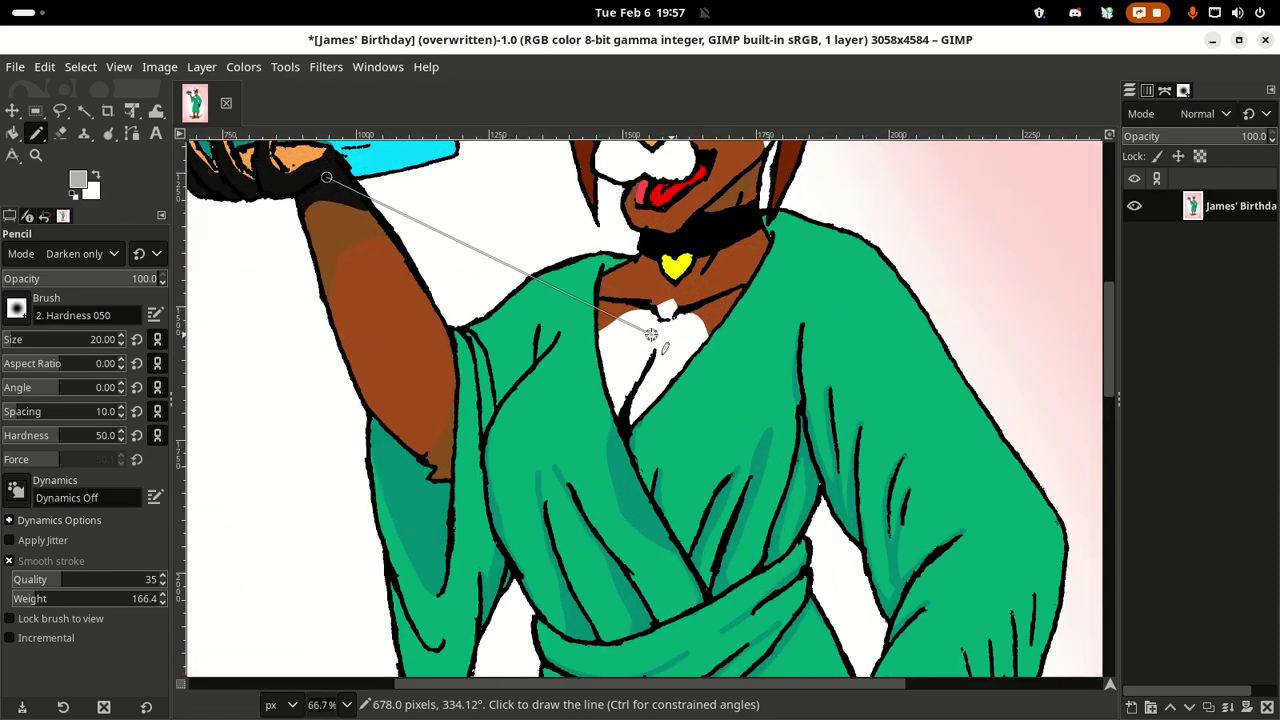
scroll(651, 334, "up", 1)
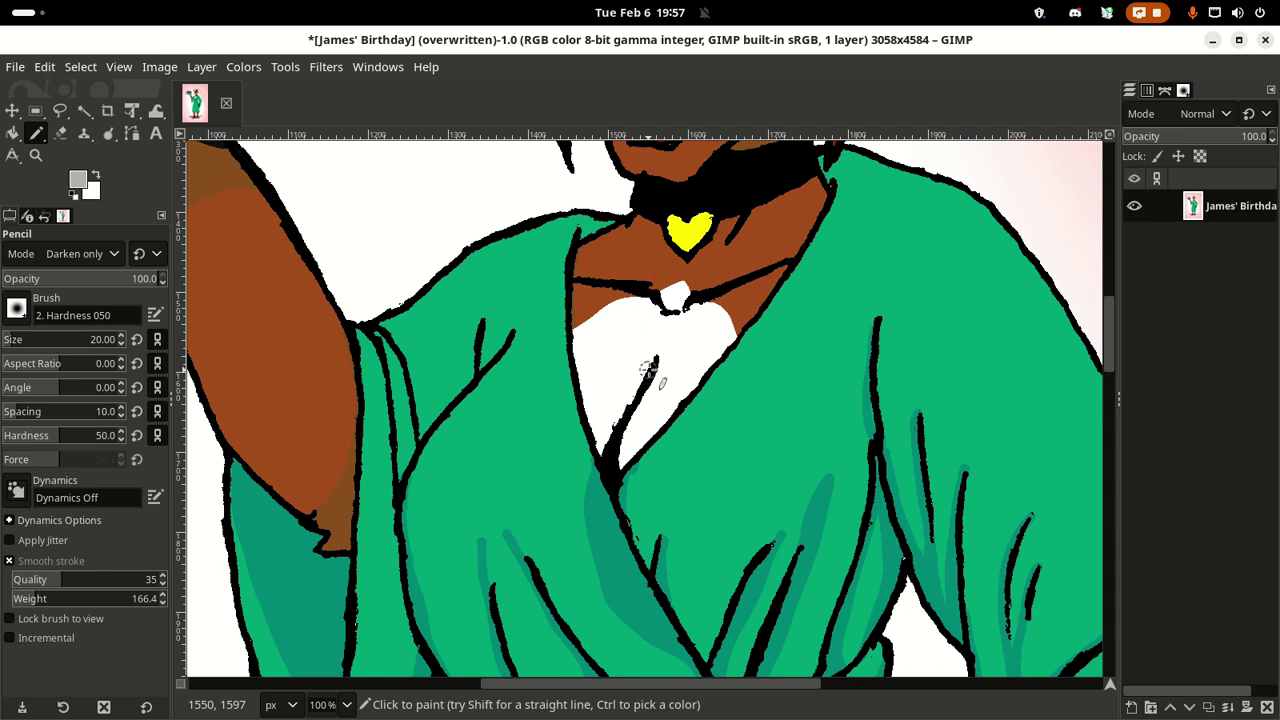
left_click_drag(648, 372, 594, 461)
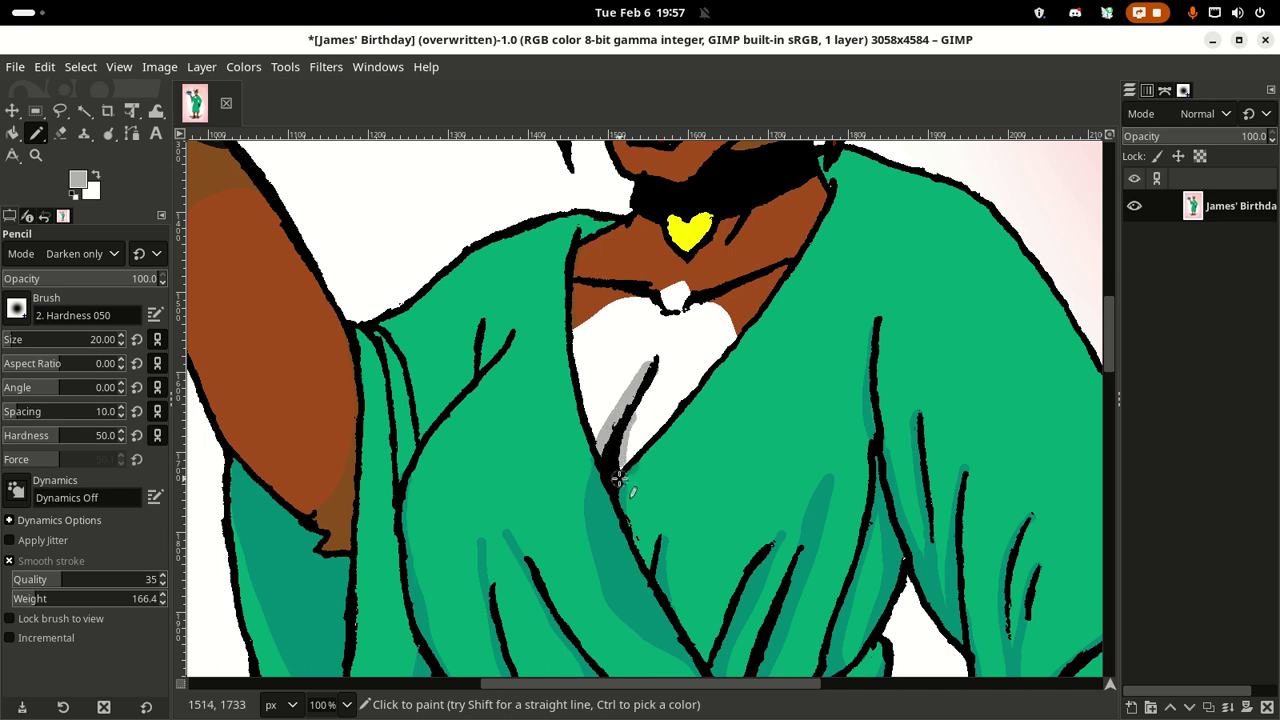
left_click_drag(646, 420, 626, 460)
Step: Overwrite the original PNG file with the image that includes the grey chest shading
scroll(683, 418, "up", 3)
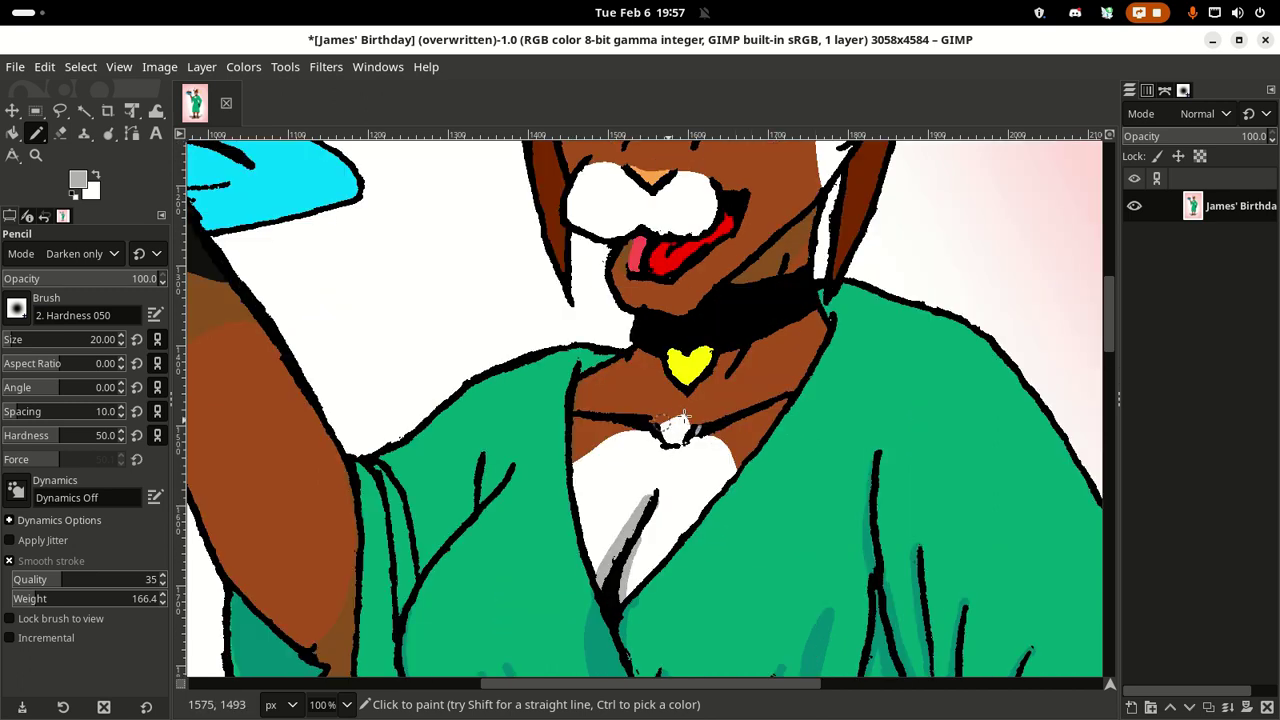
scroll(688, 412, "down", 10)
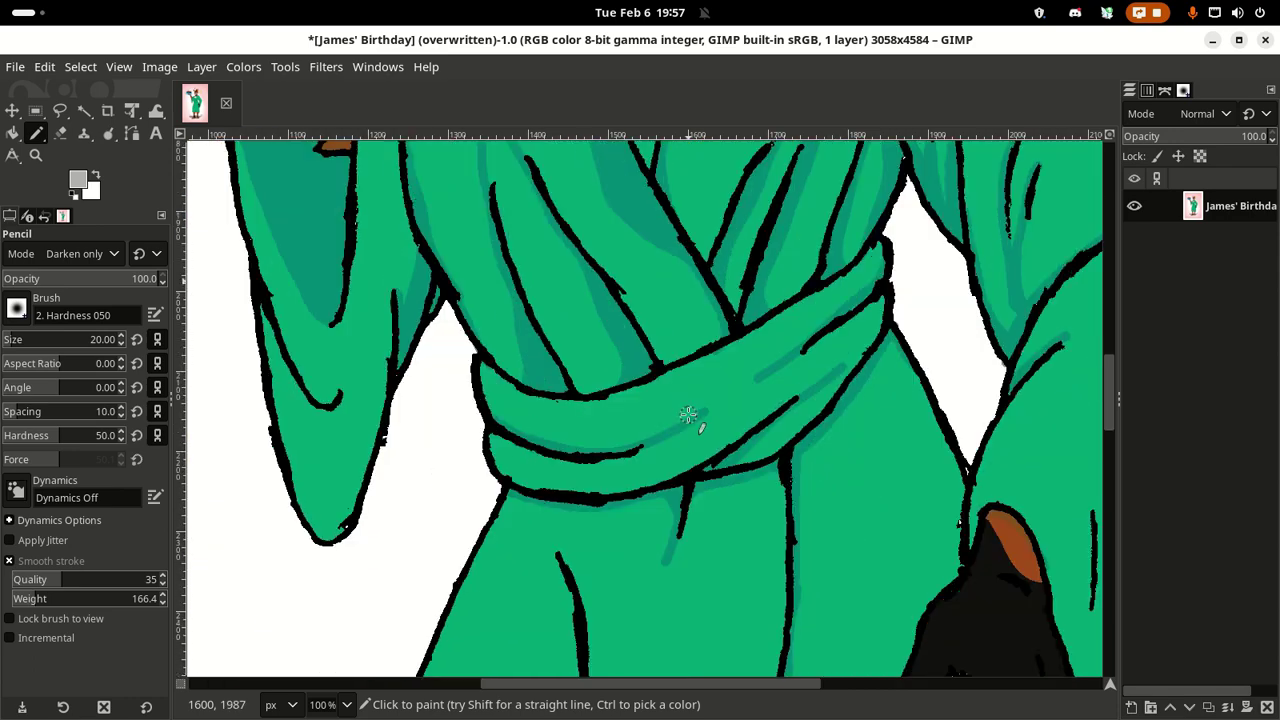
scroll(680, 405, "up", 7)
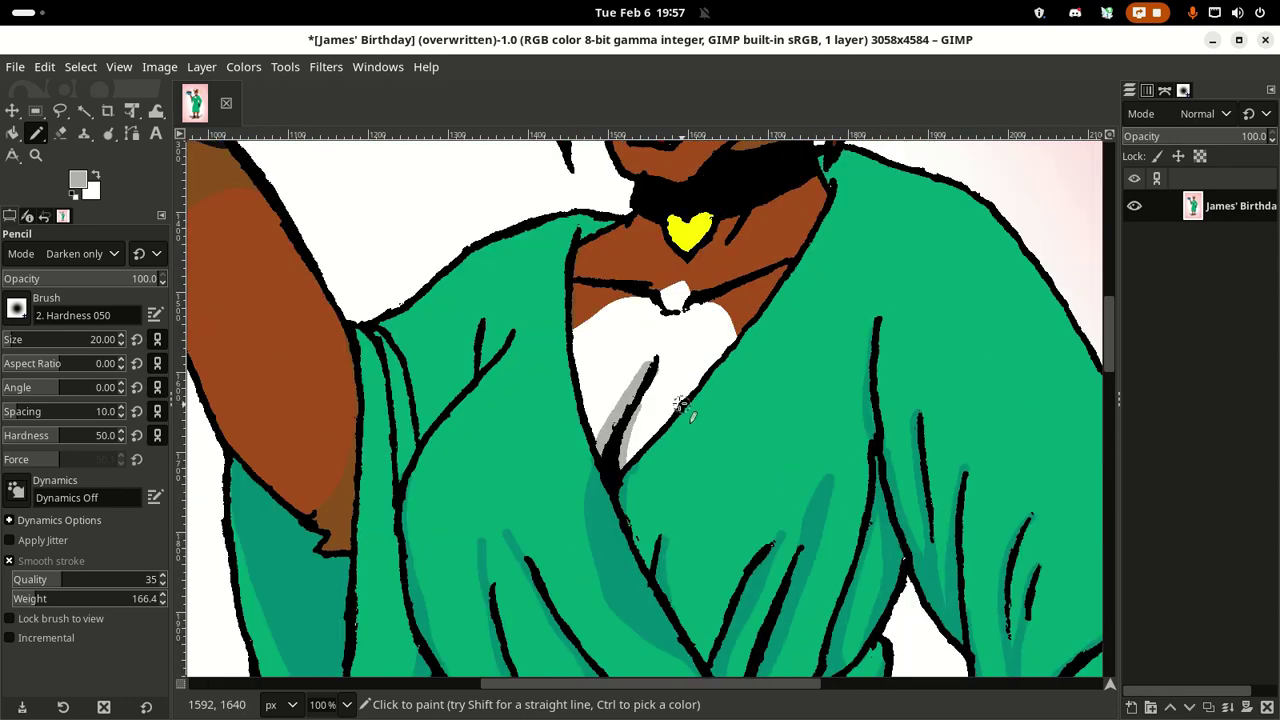
scroll(678, 403, "down", 5)
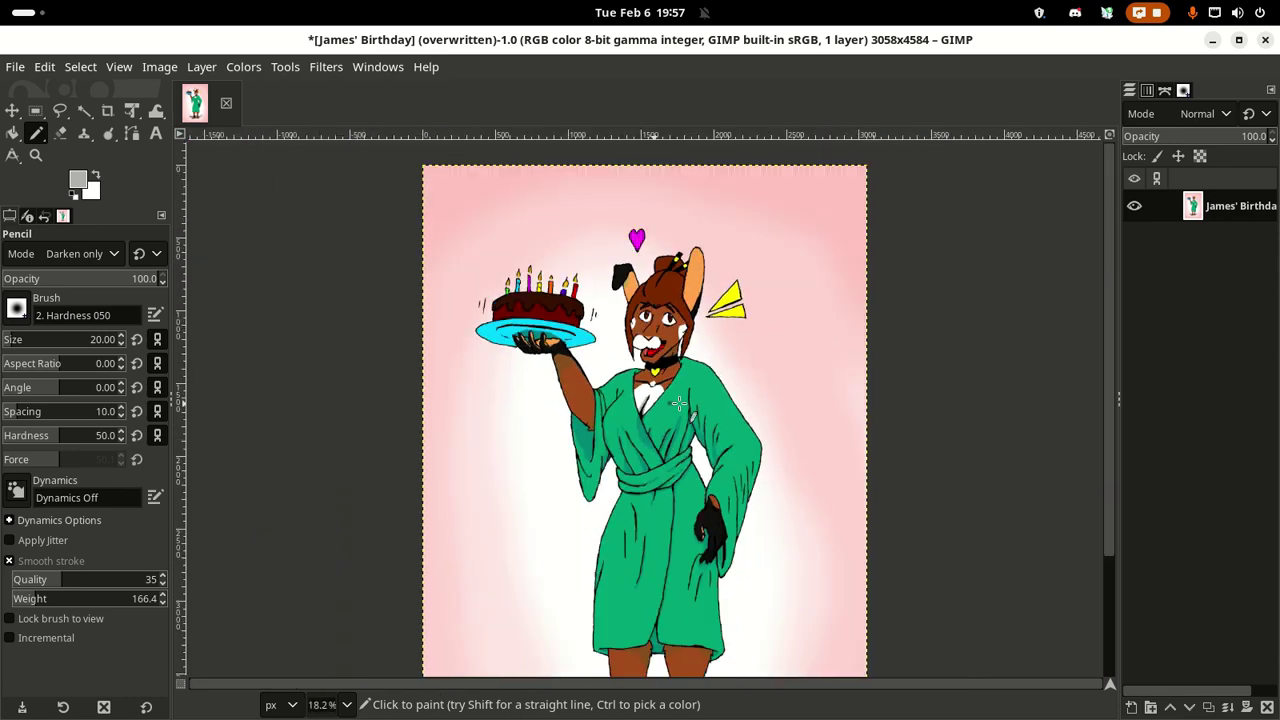
scroll(678, 403, "down", 1)
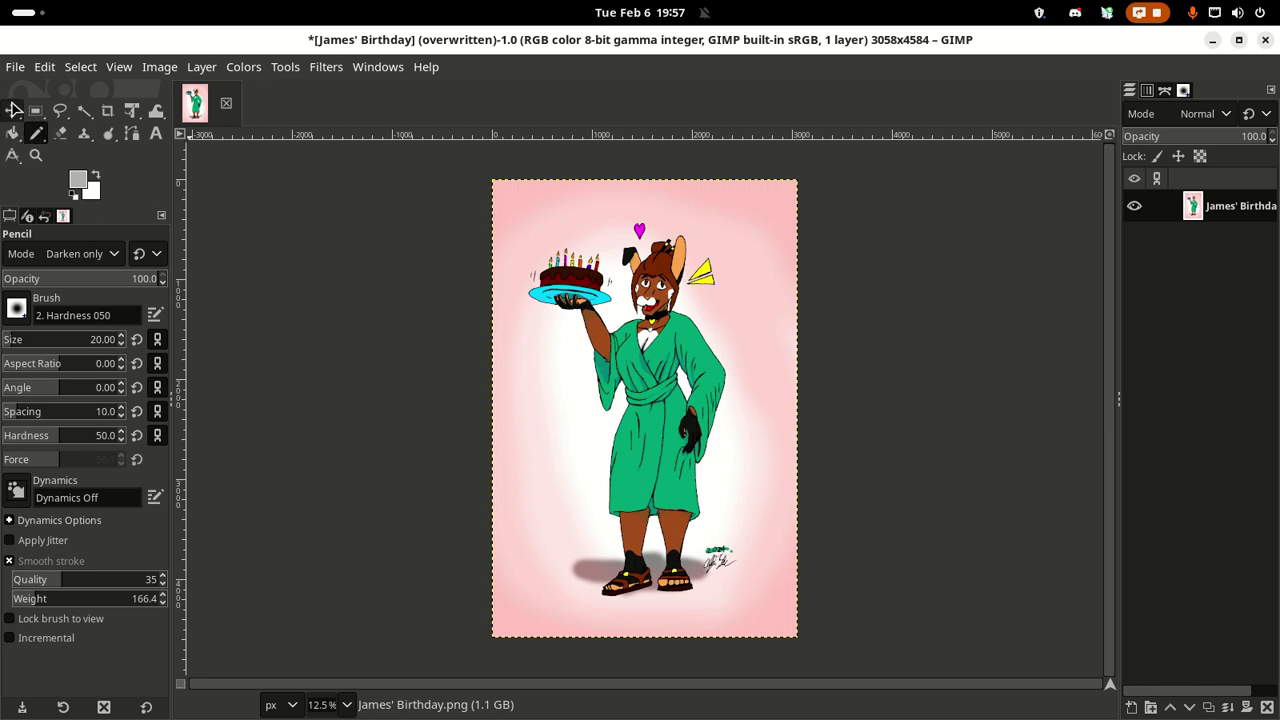
left_click(15, 66)
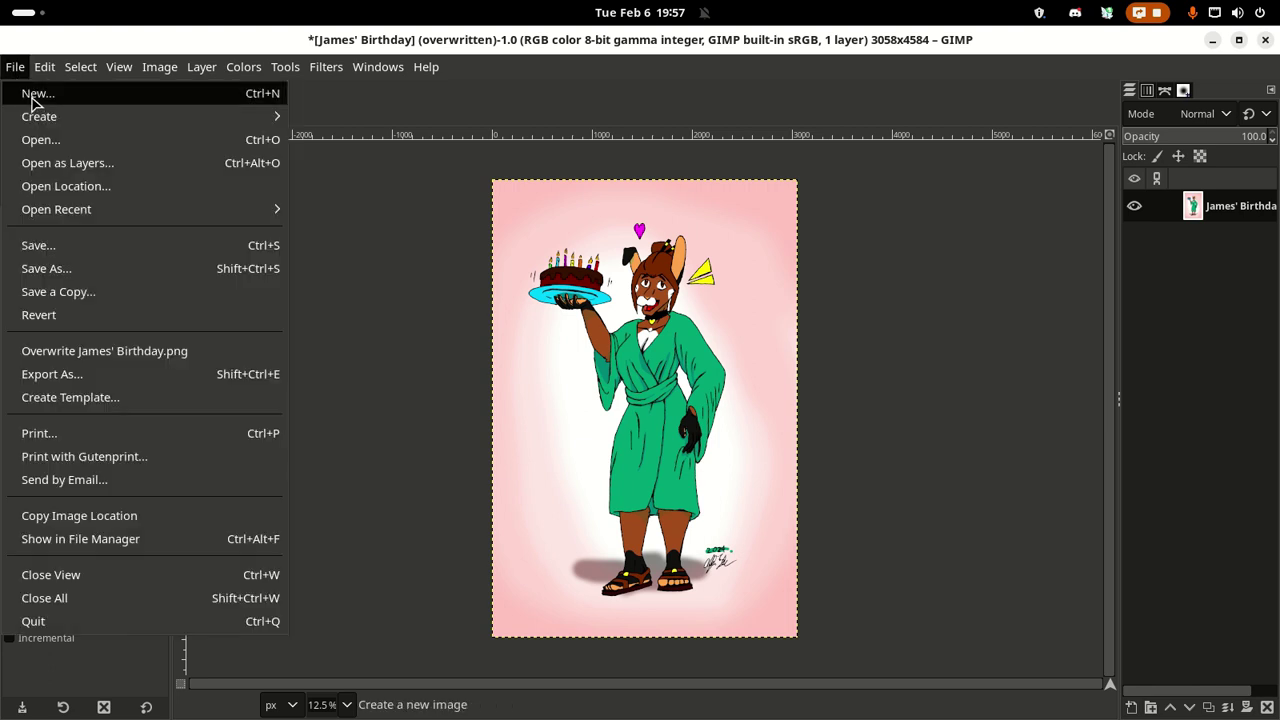
left_click(128, 352)
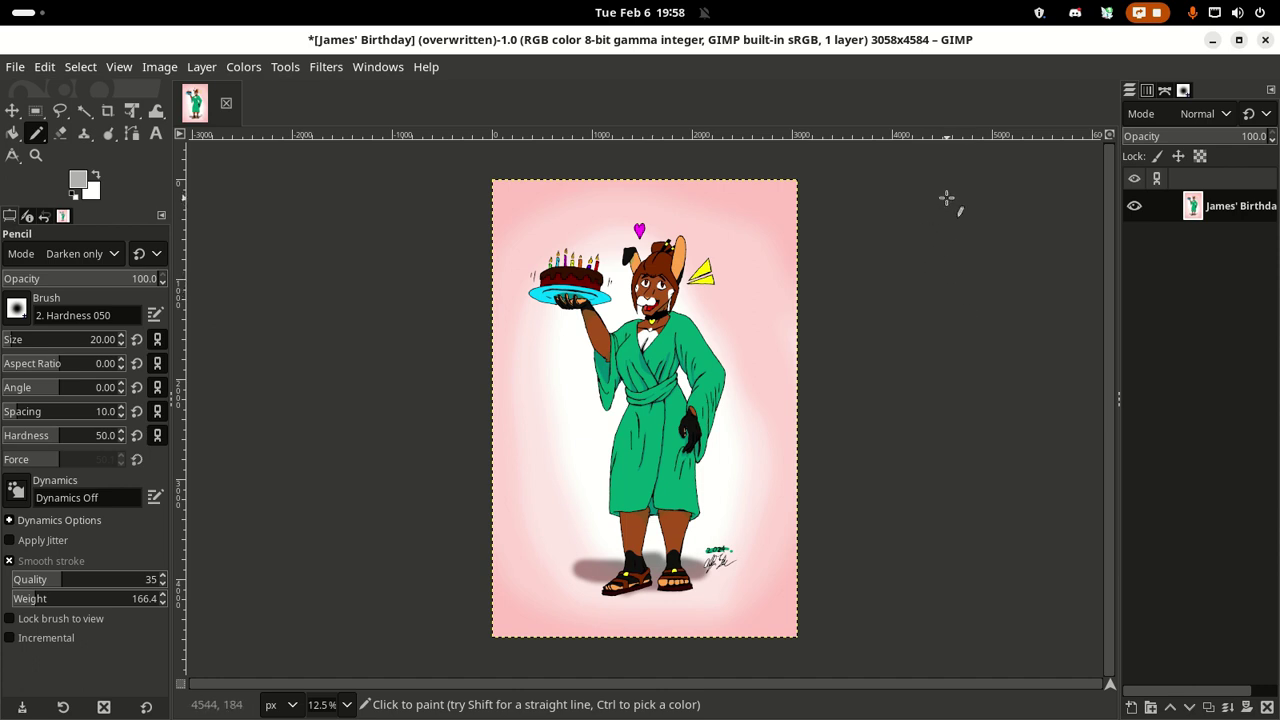
Step: Quit the image editor, discarding the unsaved changes, and close the browser window with the robe reference photos
left_click(1263, 44)
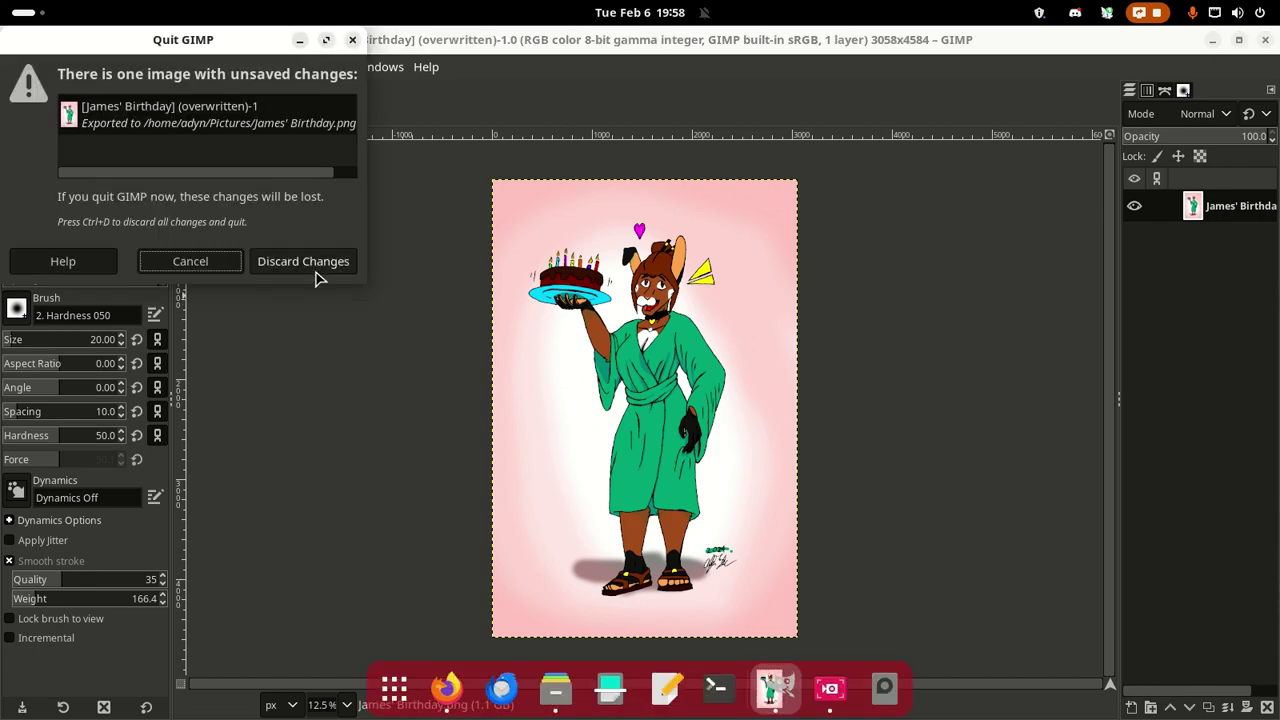
left_click(320, 260)
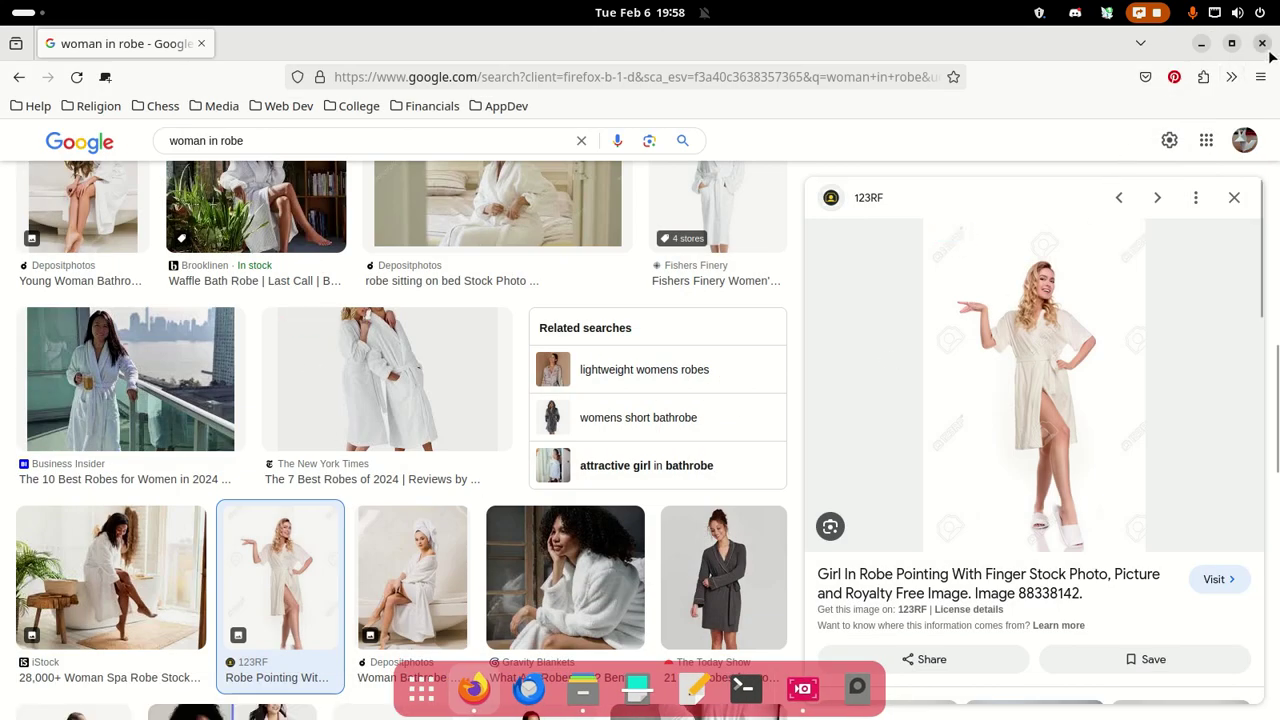
left_click(1263, 44)
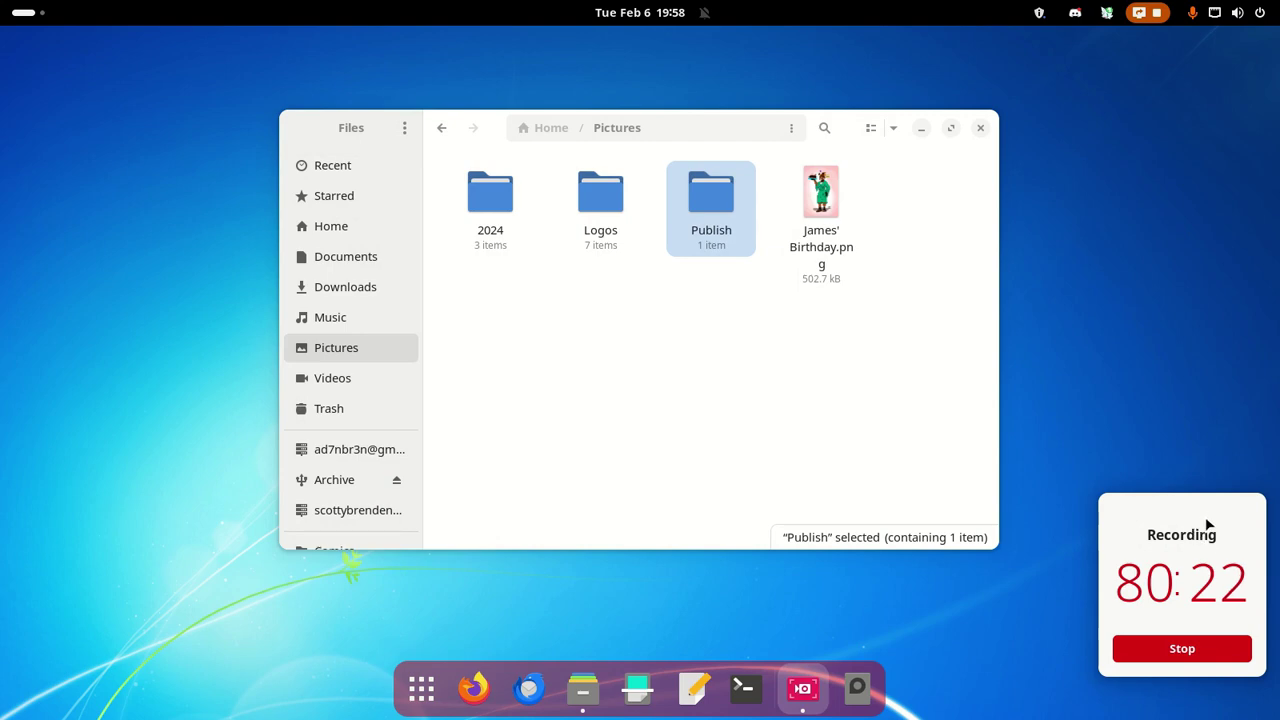
Step: Open the exported birthday PNG from the Pictures folder to check the finished picture
left_click(830, 195)
double_click(830, 192)
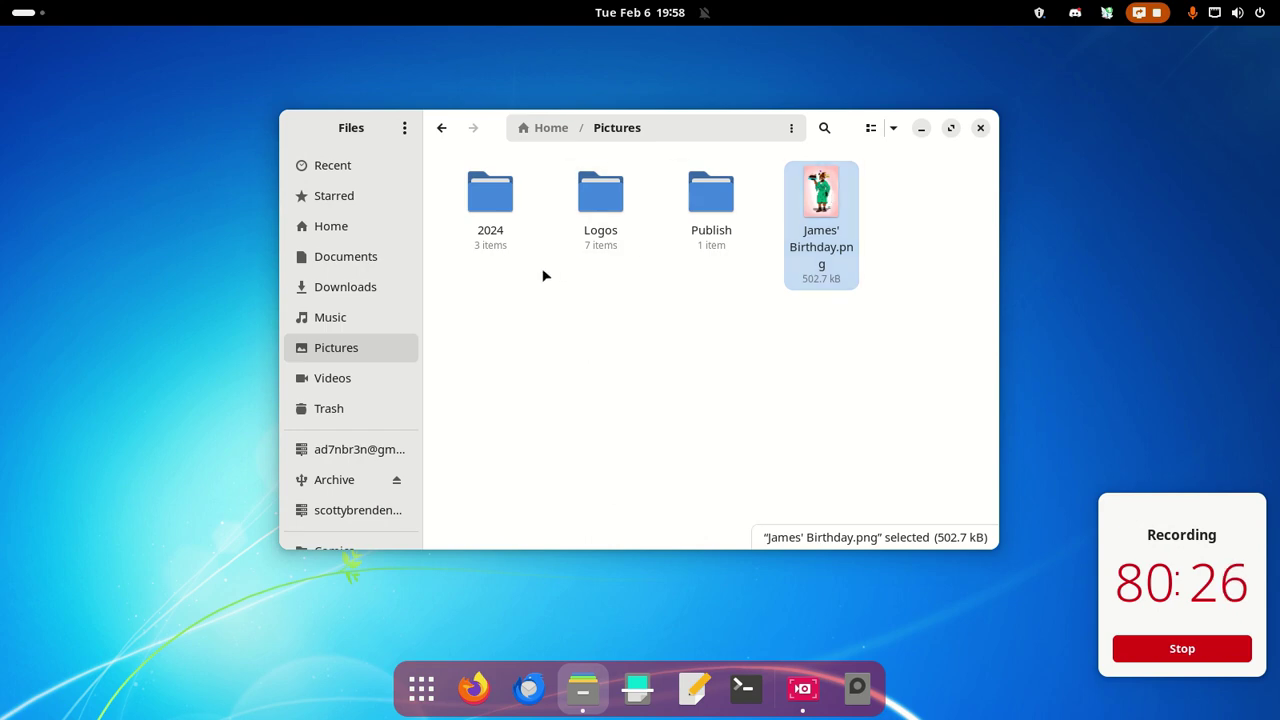